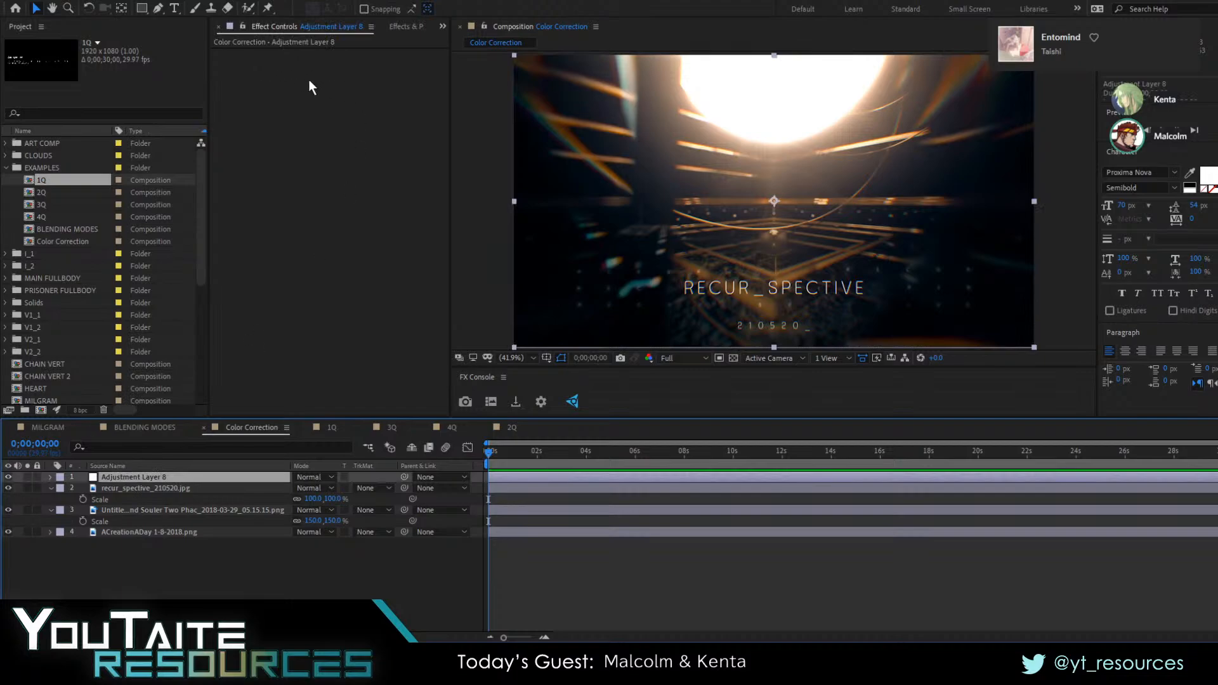
Find the Curves effect and apply it to Adjustment Layer 8
click(401, 26)
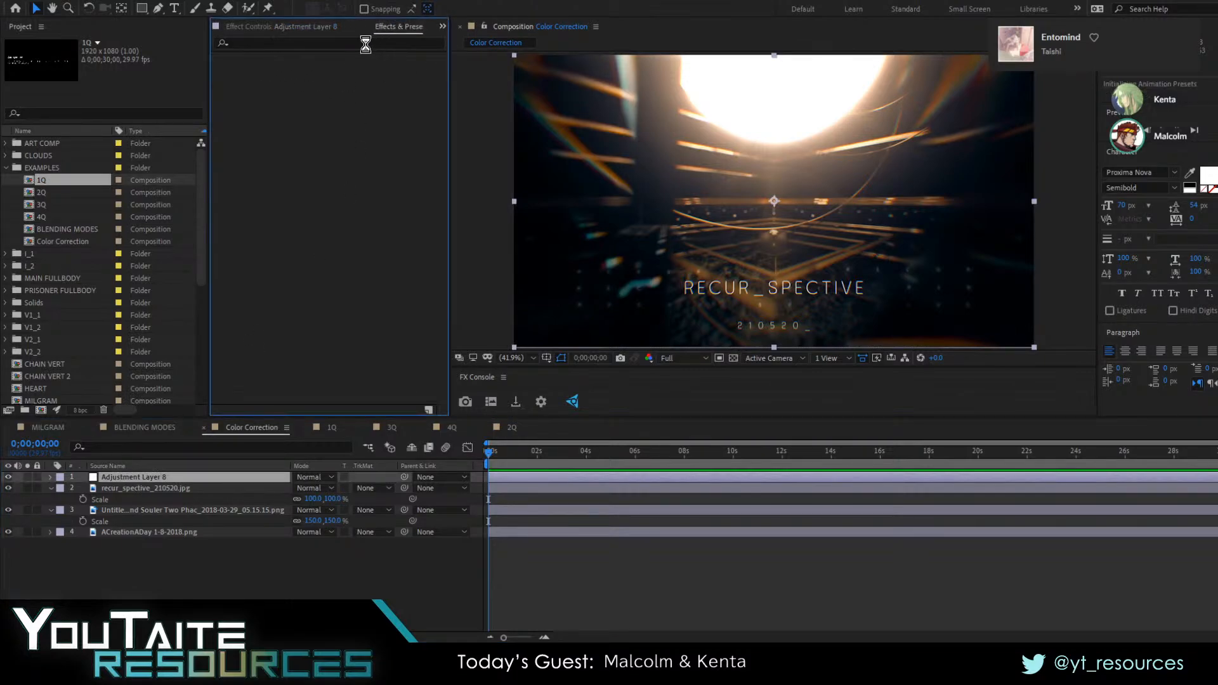
click(366, 44)
text(c)
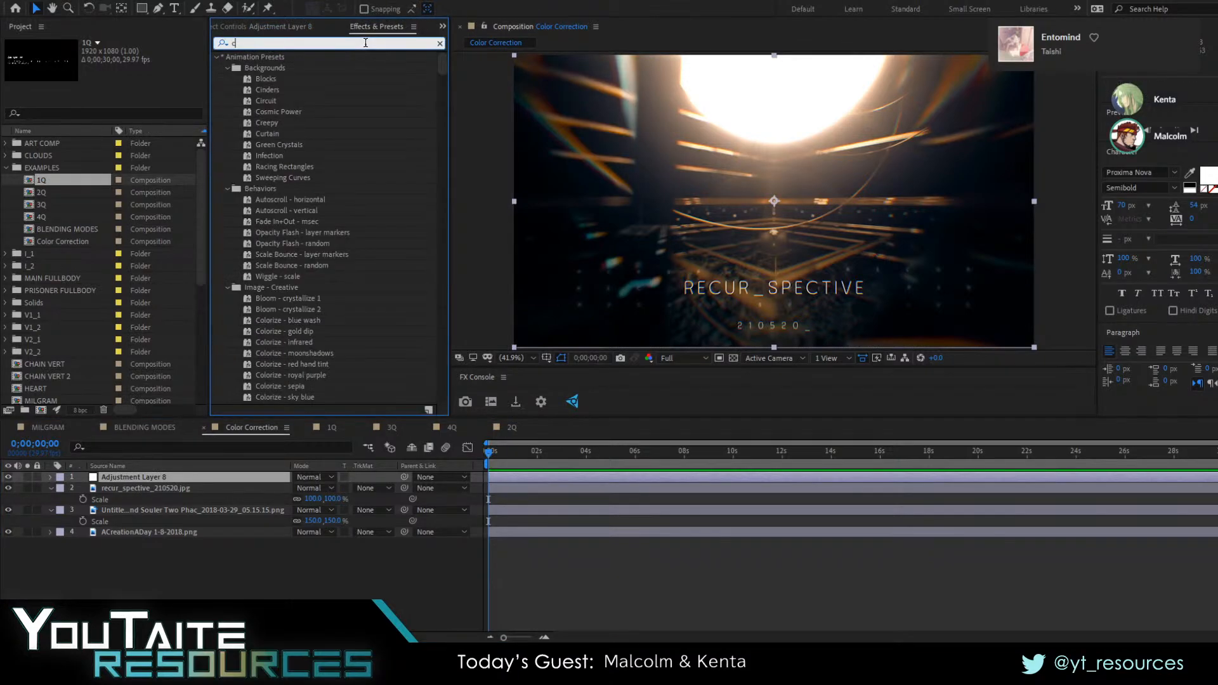
text(urves)
drag(266, 101, 124, 474)
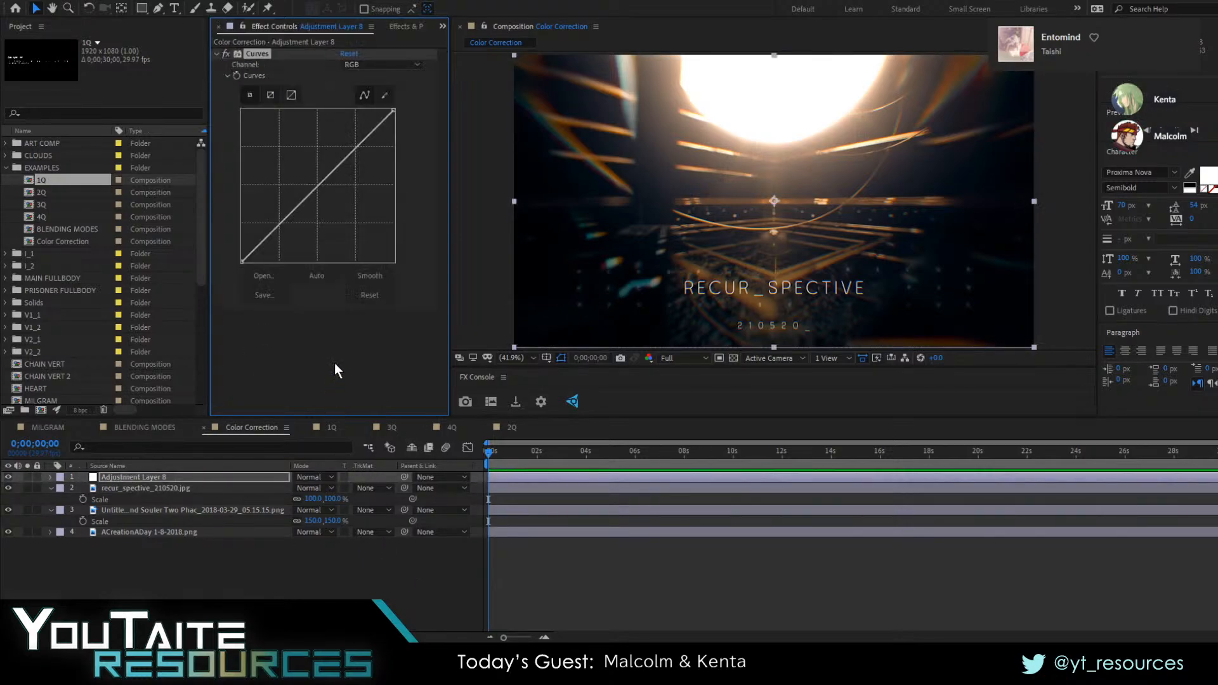
click(410, 130)
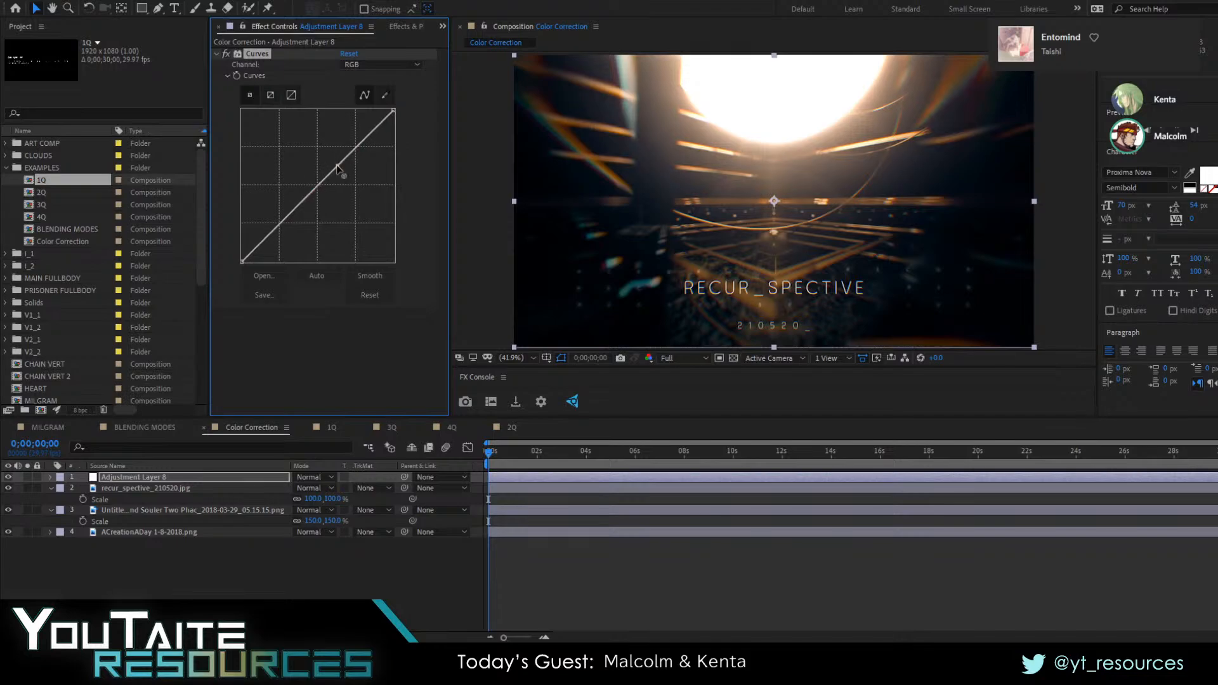
Bend the RGB curve's midpoint upward to brighten and downward to darken, straighten it, and compare with the adjustment layer hidden
mouse_move(330, 170)
mouse_down()
mouse_move(333, 190)
mouse_move(317, 185)
mouse_up()
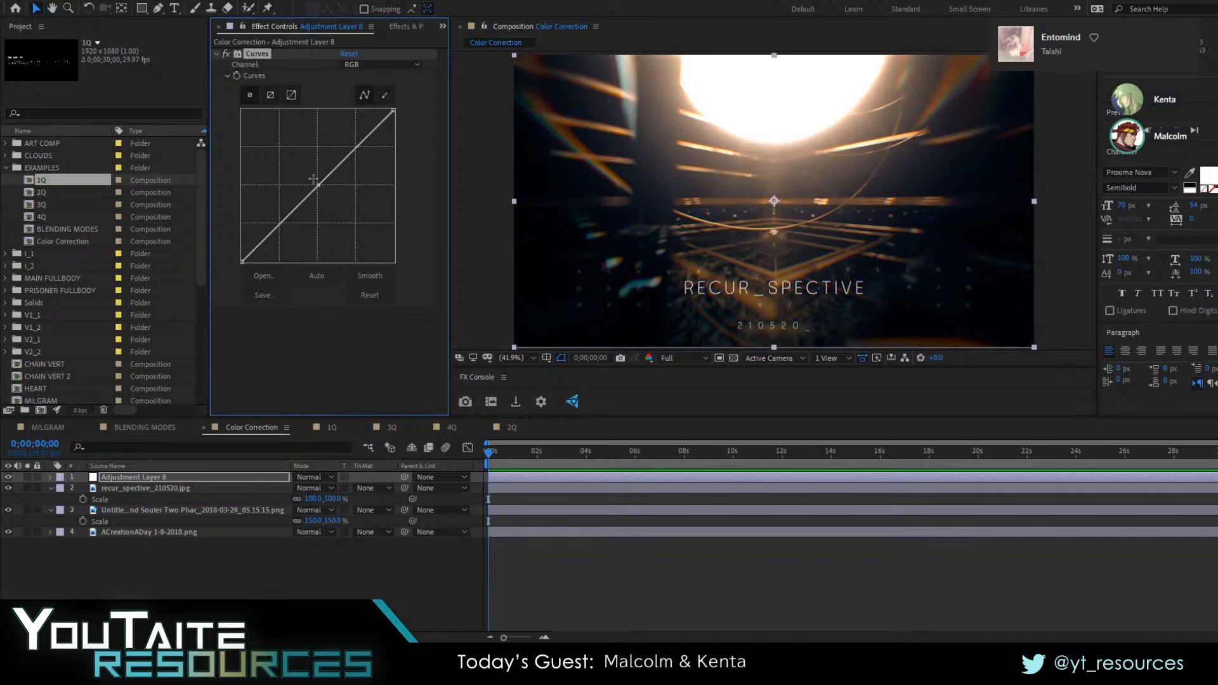
drag(318, 184, 289, 175)
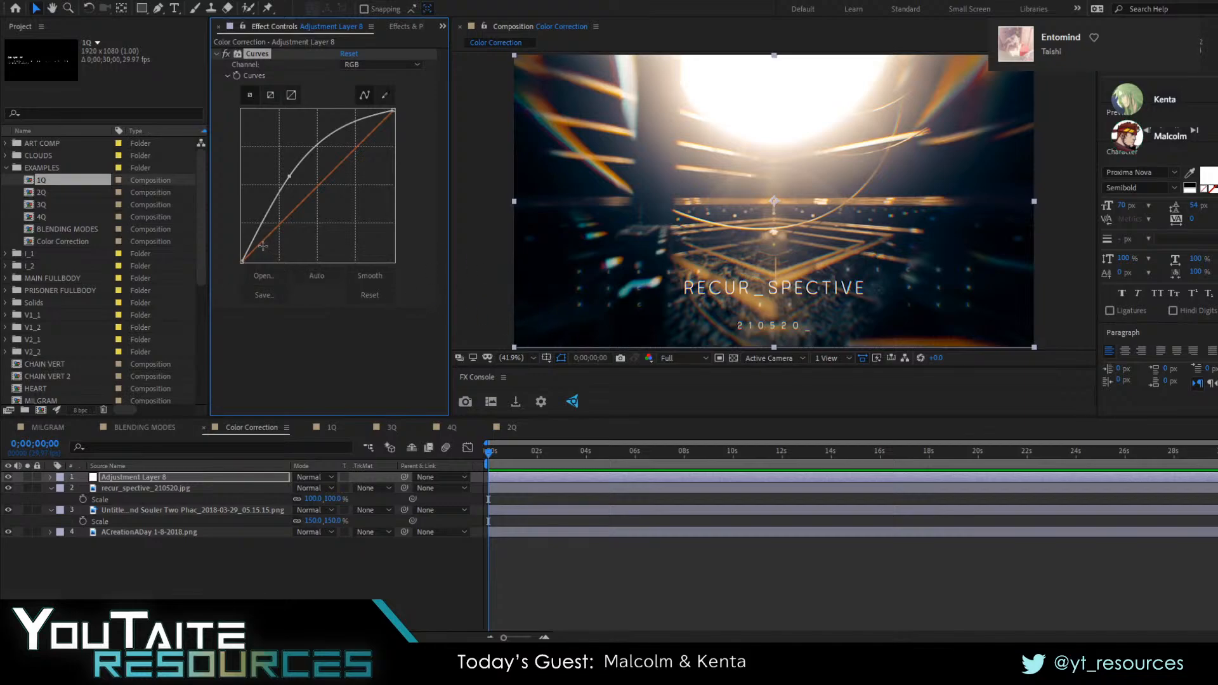
mouse_move(243, 263)
mouse_down()
mouse_move(232, 240)
mouse_move(220, 254)
mouse_move(213, 242)
mouse_move(224, 276)
mouse_up()
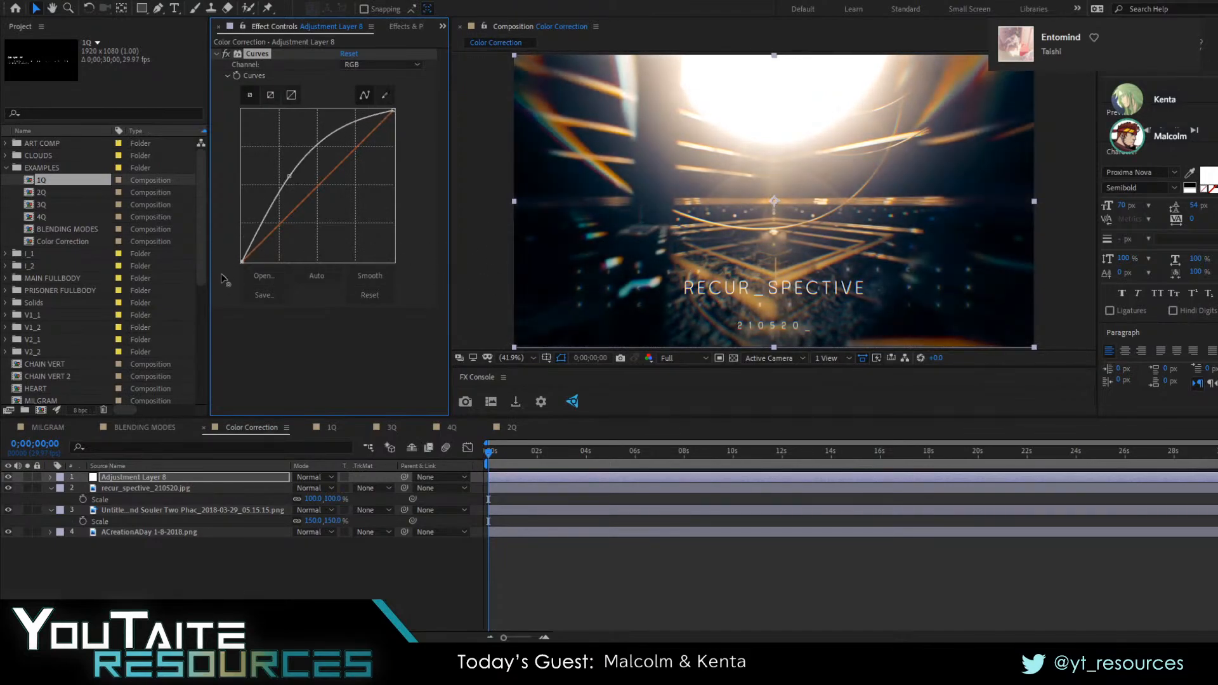
drag(290, 177, 328, 212)
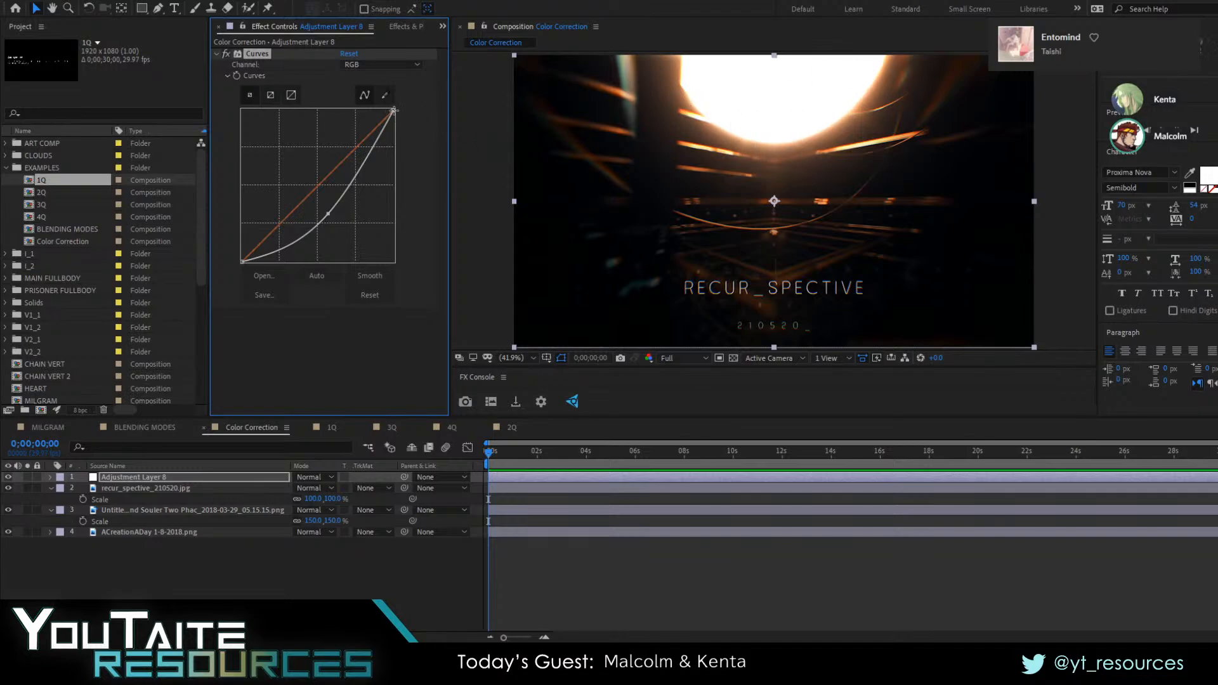
drag(394, 110, 440, 94)
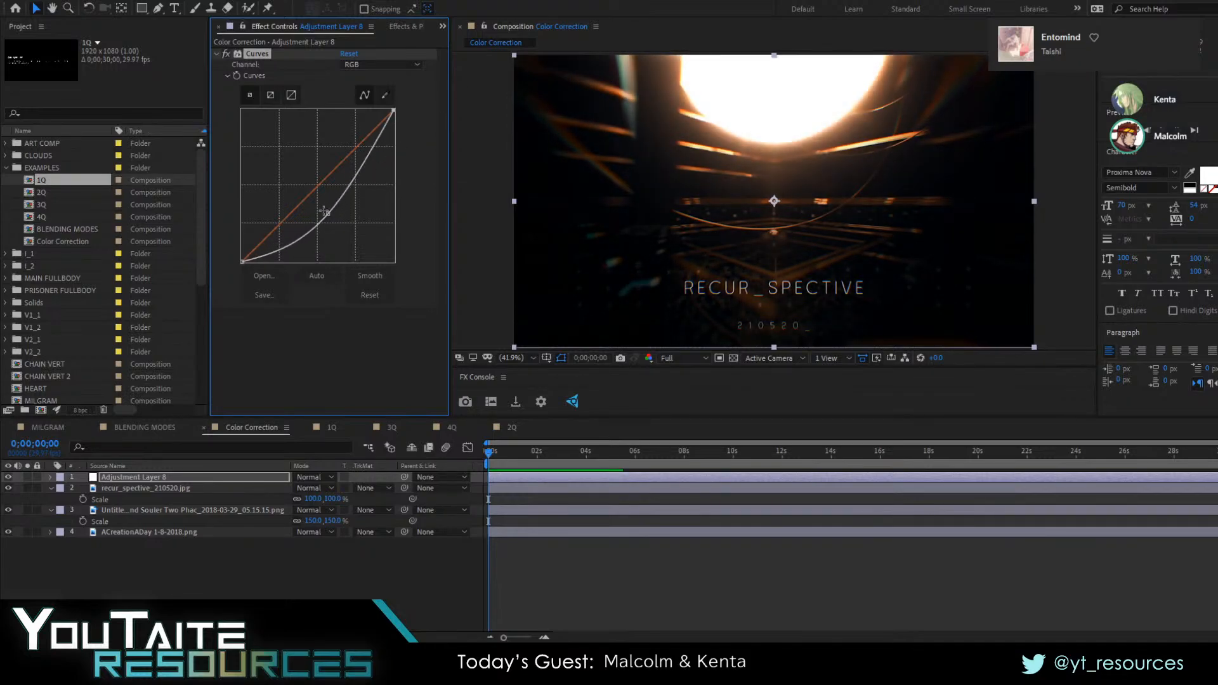
drag(321, 213, 313, 192)
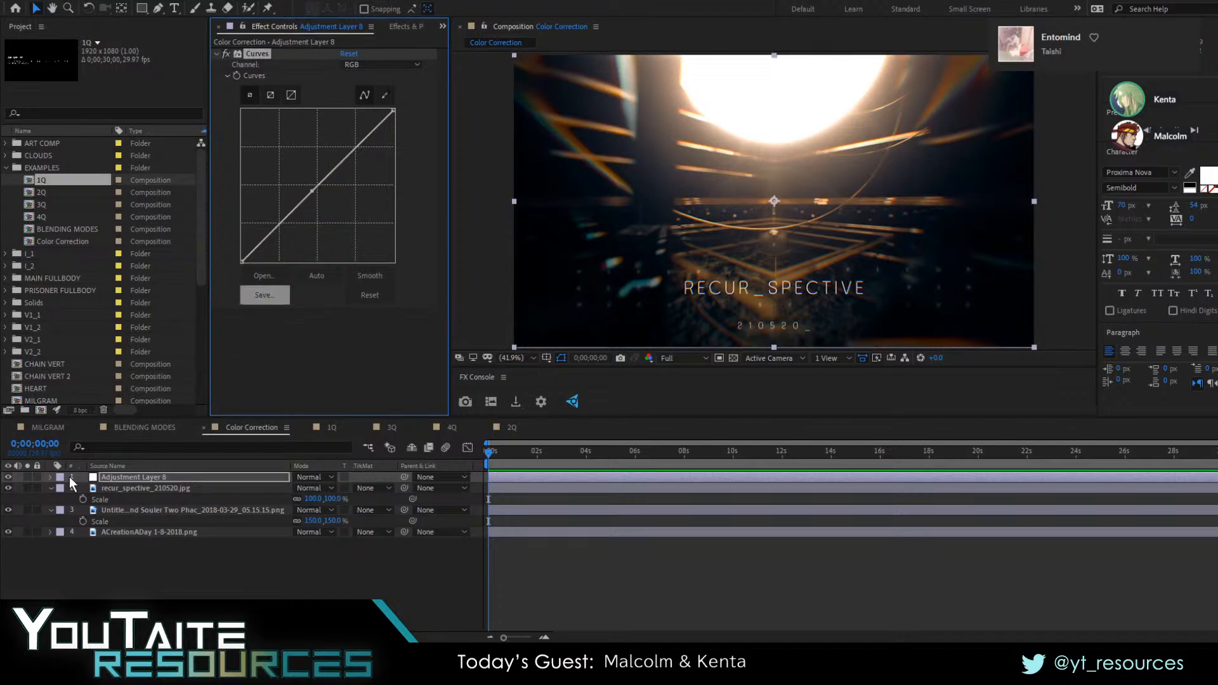
click(9, 477)
click(9, 477)
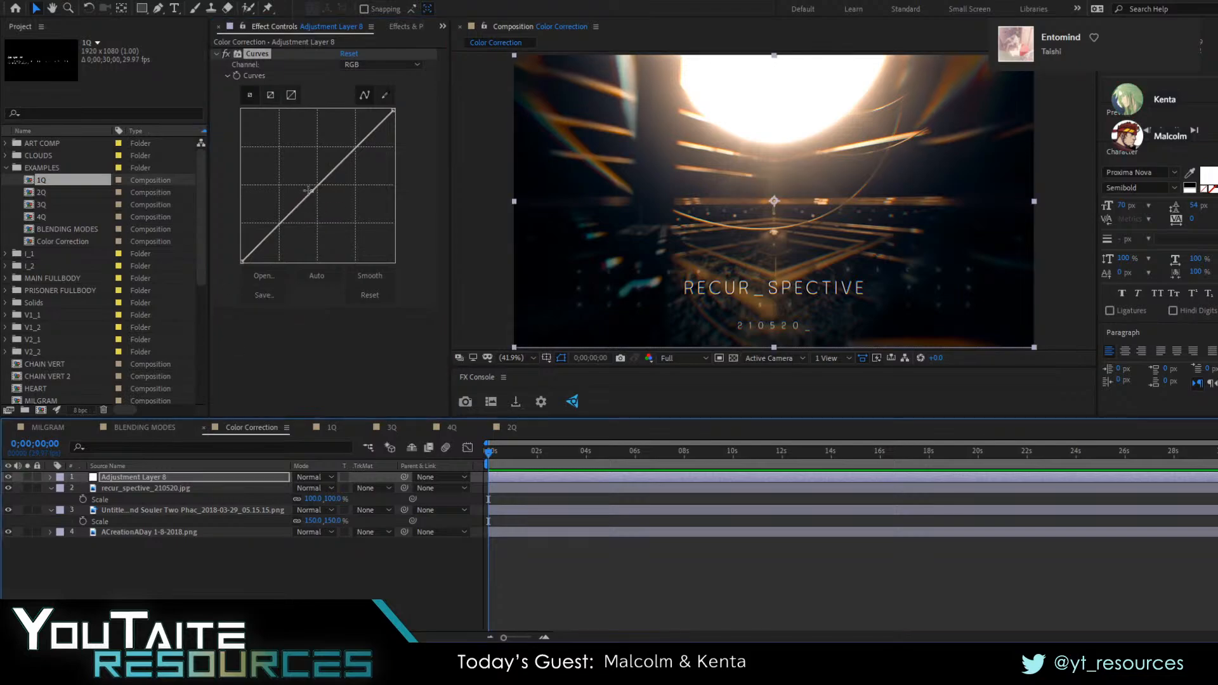
Shape the RGB curve into an exaggerated inverted S with raised shadows and lowered highlights, and soften its bends
drag(307, 190, 273, 214)
drag(334, 163, 302, 146)
drag(266, 206, 321, 226)
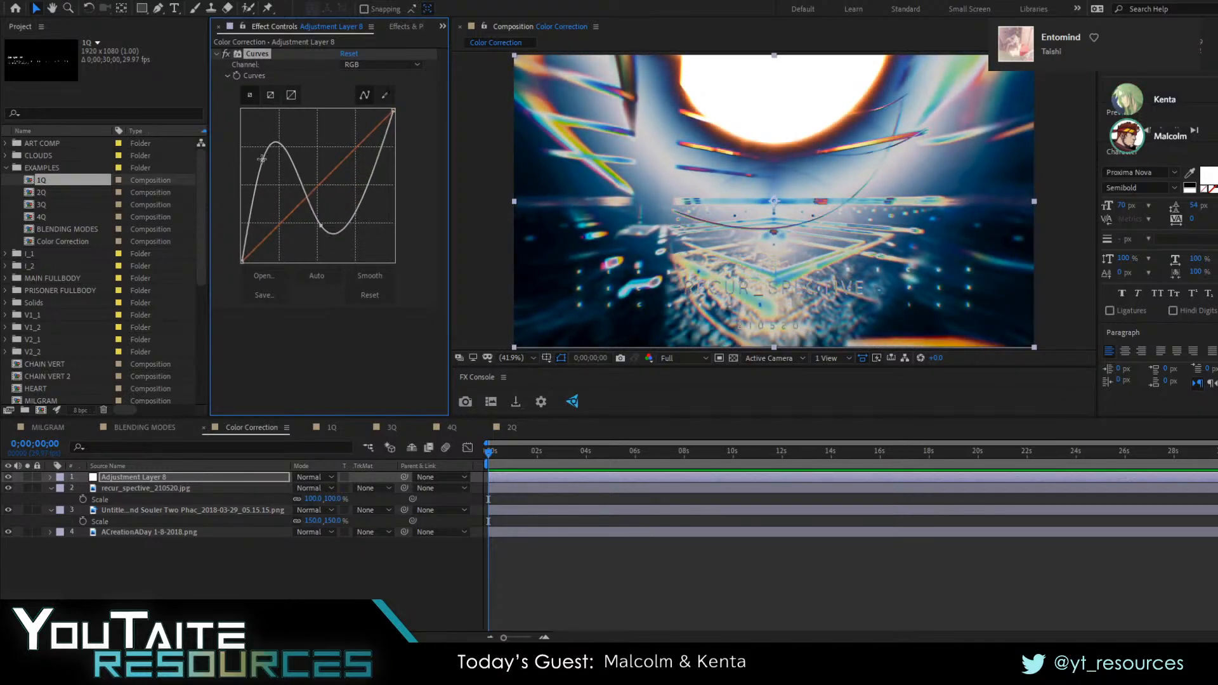
drag(262, 159, 259, 154)
drag(321, 226, 358, 250)
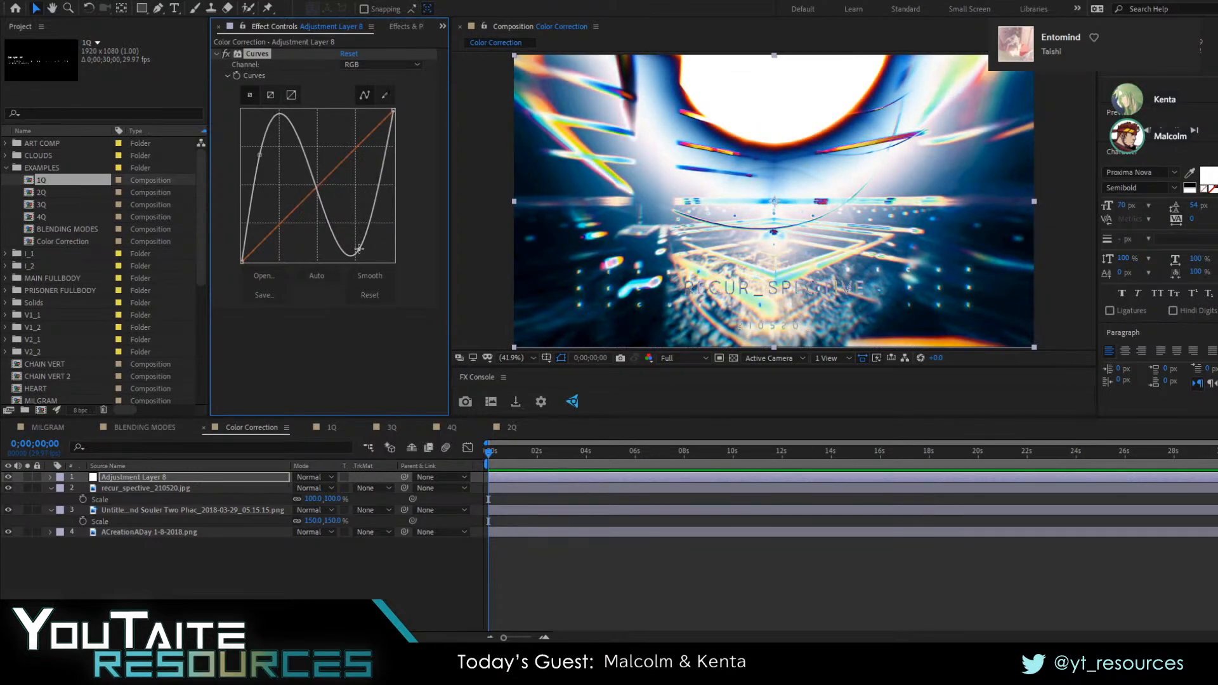
drag(358, 249, 342, 201)
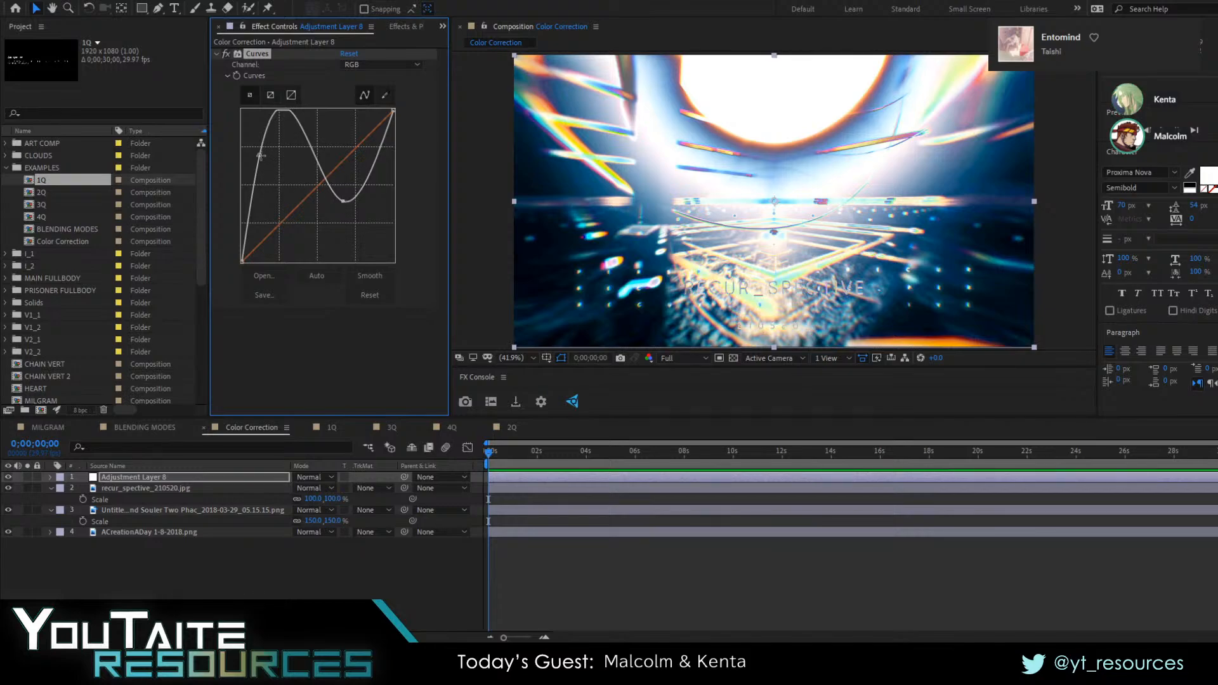
drag(260, 155, 278, 197)
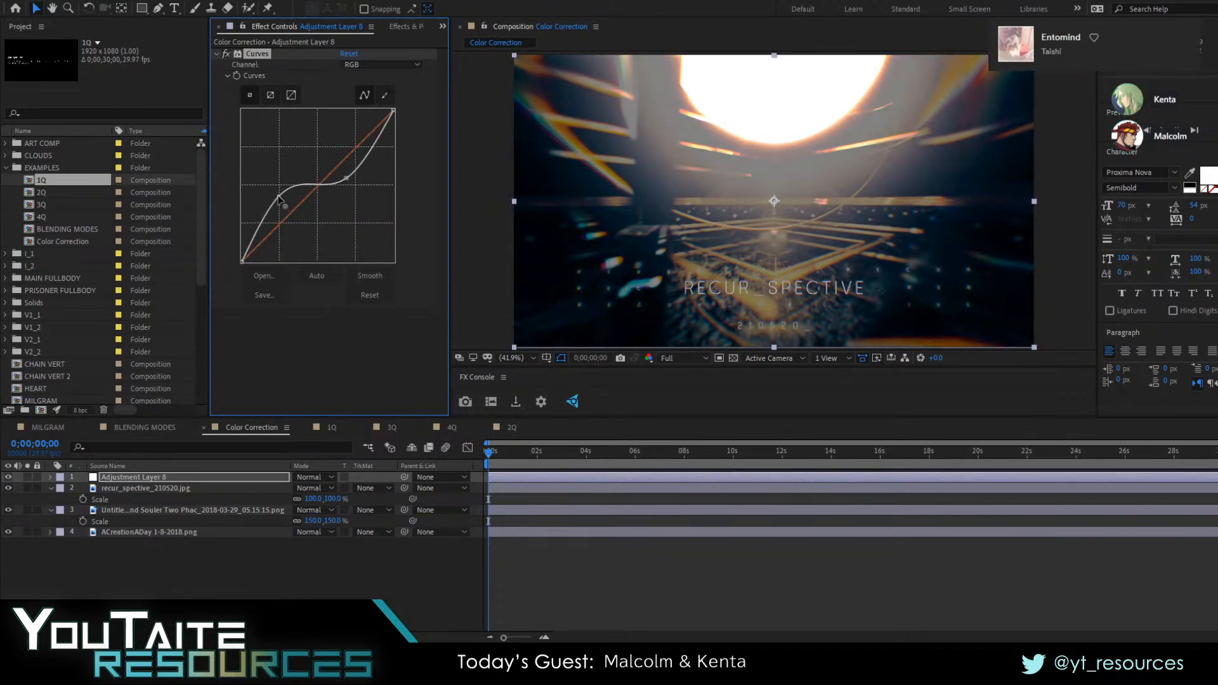
Adjust the RGB curve's shadow and highlight points back towards the diagonal and reset the curve
click(319, 186)
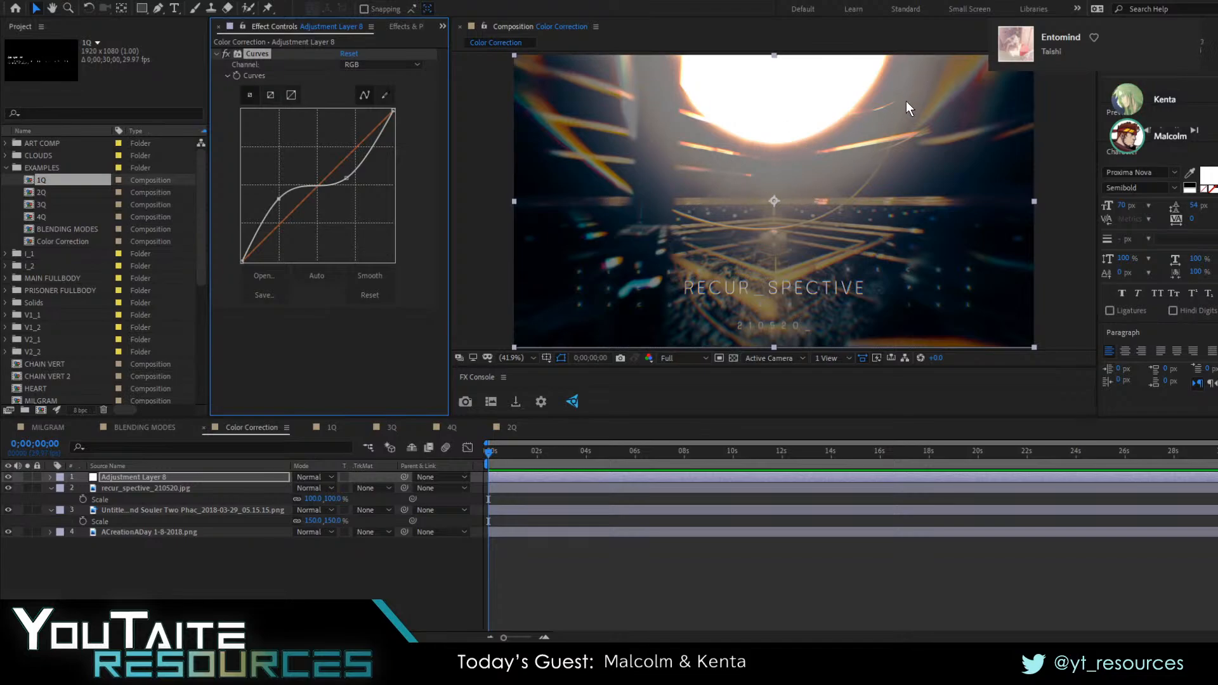
drag(284, 196, 357, 171)
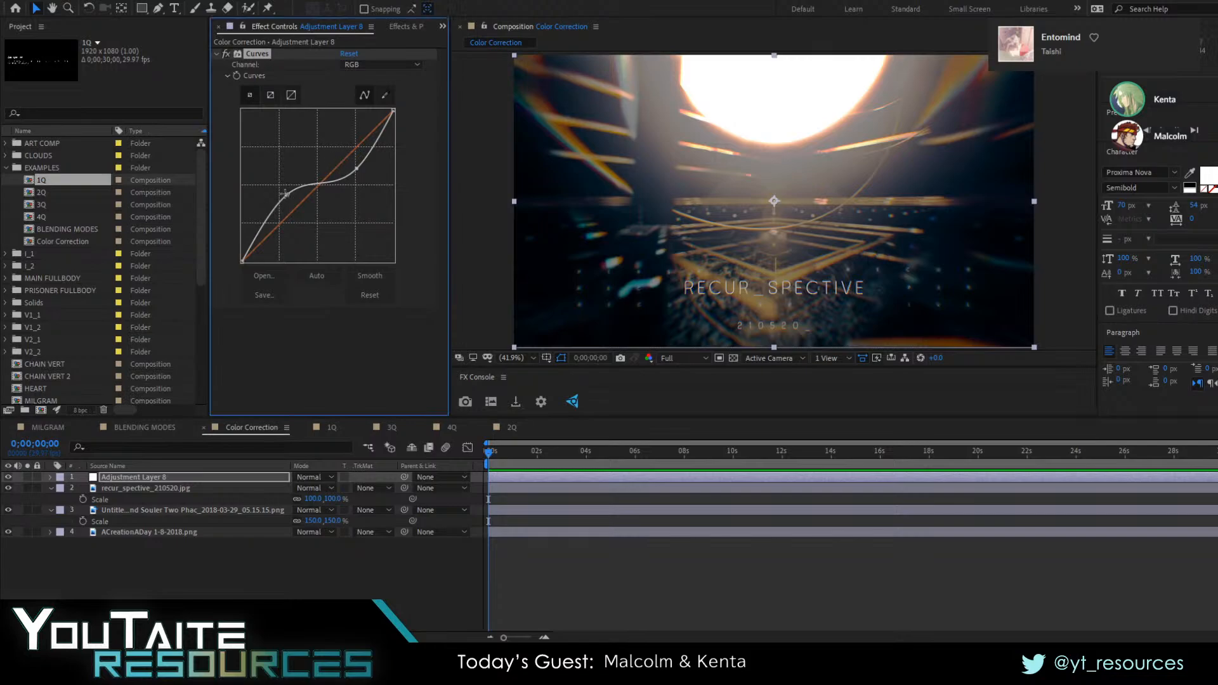
mouse_move(286, 194)
mouse_down()
mouse_move(311, 222)
mouse_move(307, 204)
mouse_move(273, 184)
mouse_up()
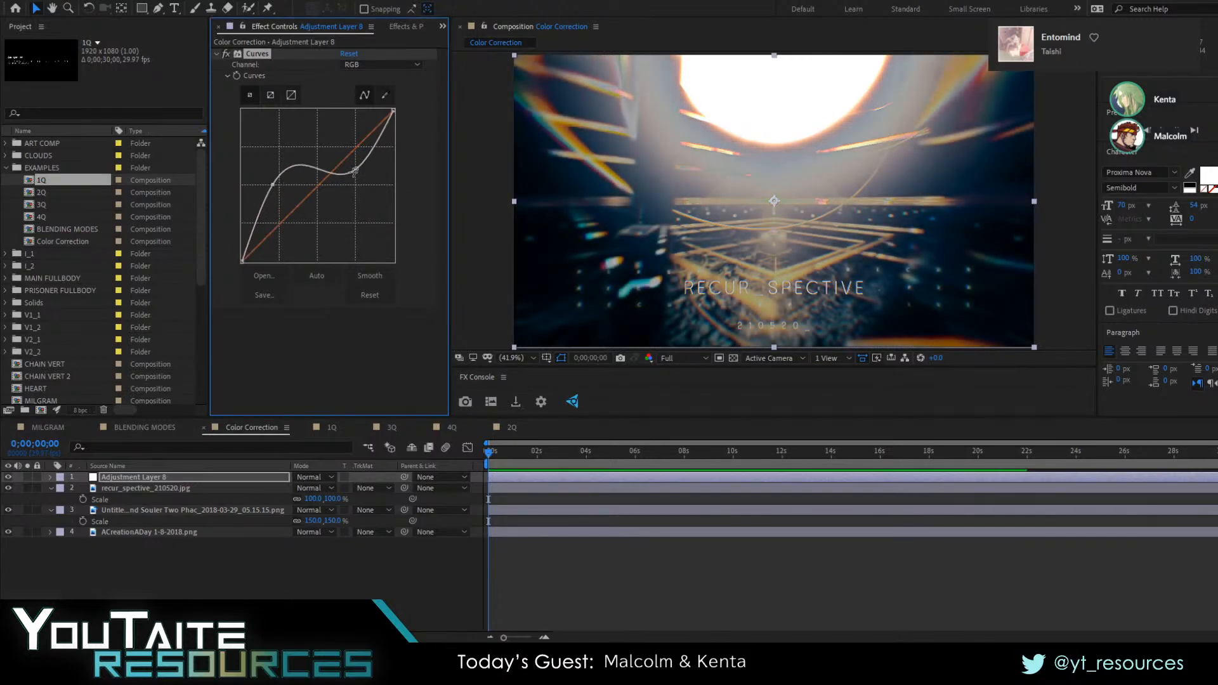
drag(352, 169, 351, 156)
drag(272, 184, 283, 218)
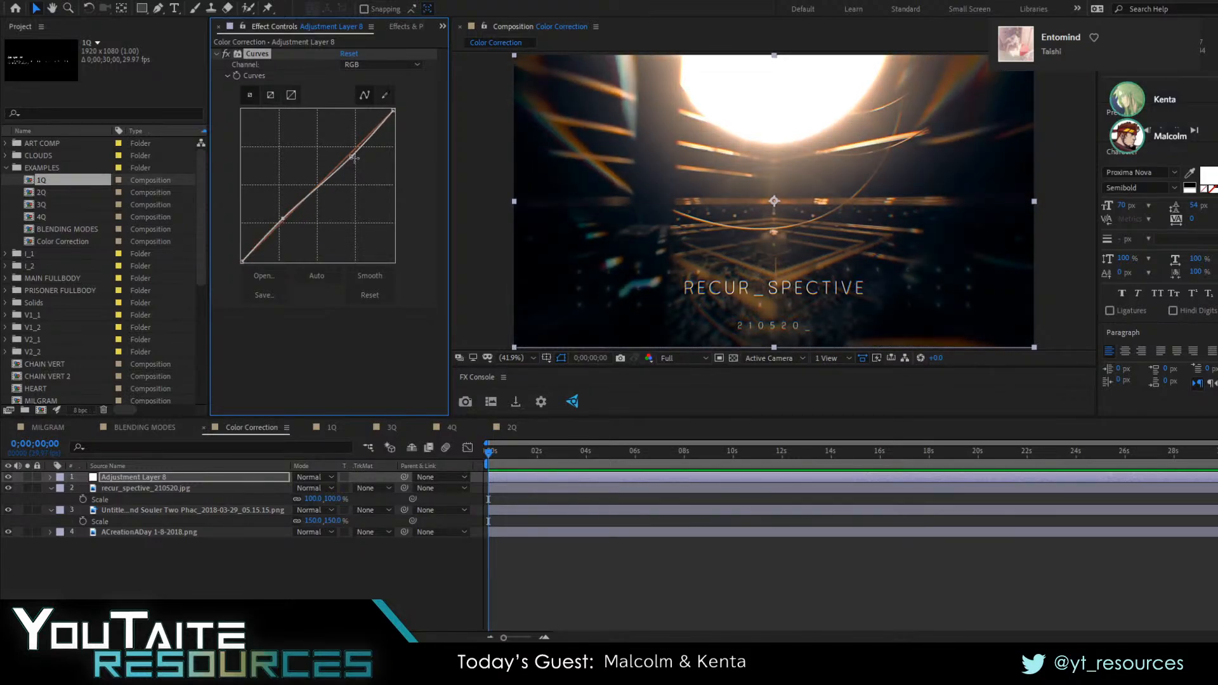
mouse_move(354, 157)
mouse_down()
mouse_move(326, 136)
mouse_move(353, 175)
mouse_move(332, 129)
mouse_move(348, 180)
mouse_move(327, 127)
mouse_move(353, 193)
mouse_move(353, 148)
mouse_up()
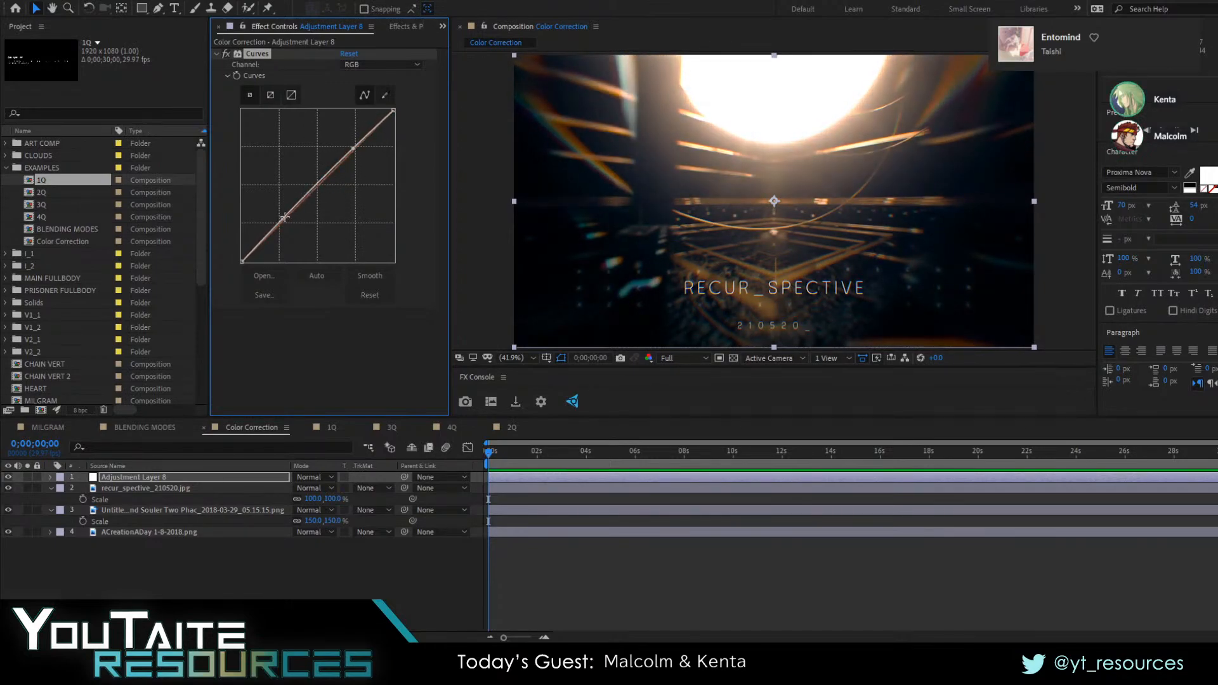
drag(285, 217, 283, 223)
click(371, 294)
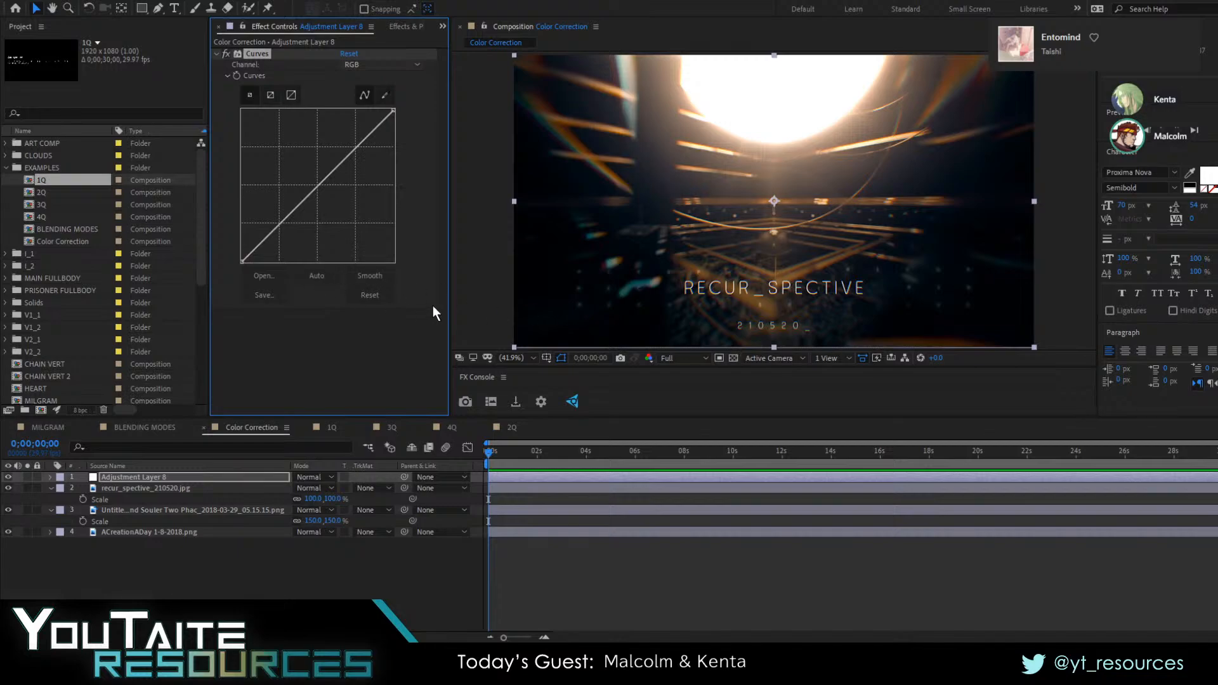
Switch the Curves channel to Red and show only the red channel in the composition viewer
click(384, 315)
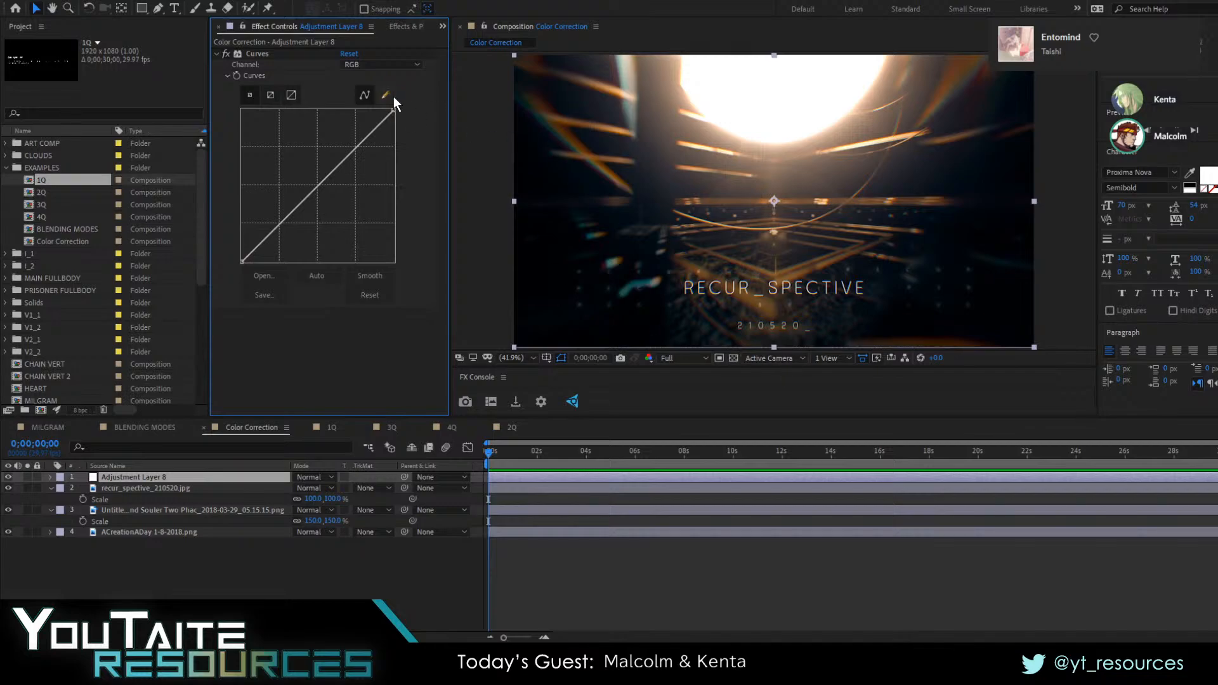
key(alt+Tab)
click(387, 61)
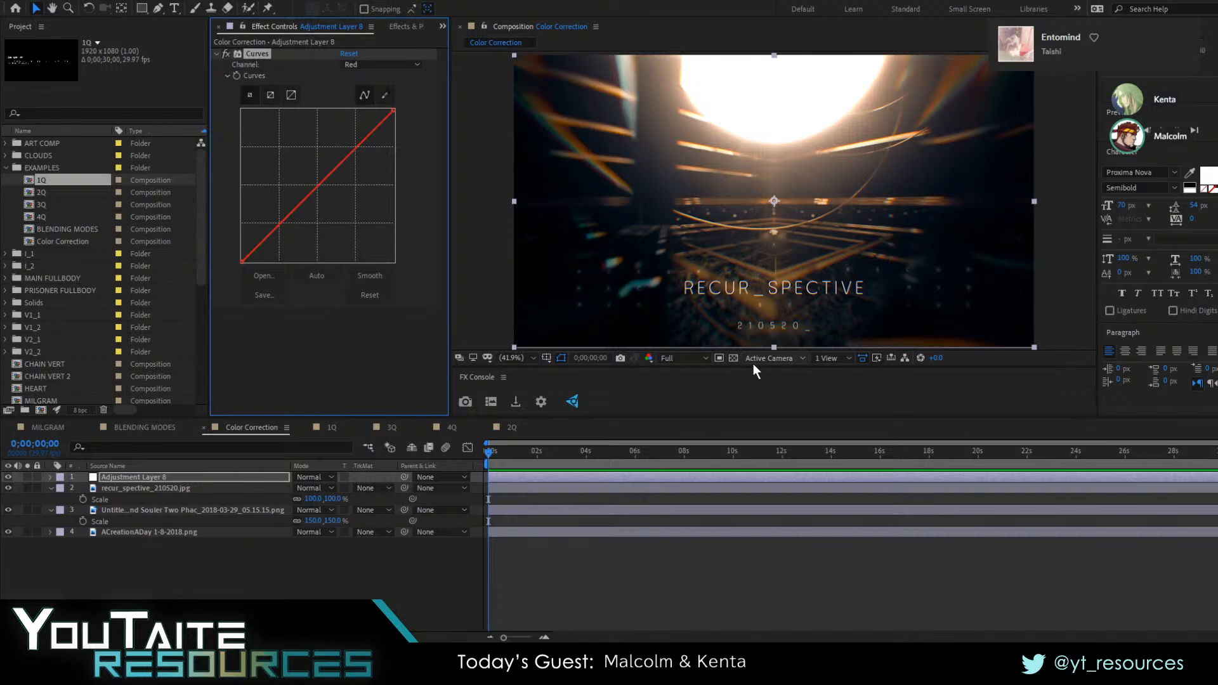
click(652, 360)
key(alt+1)
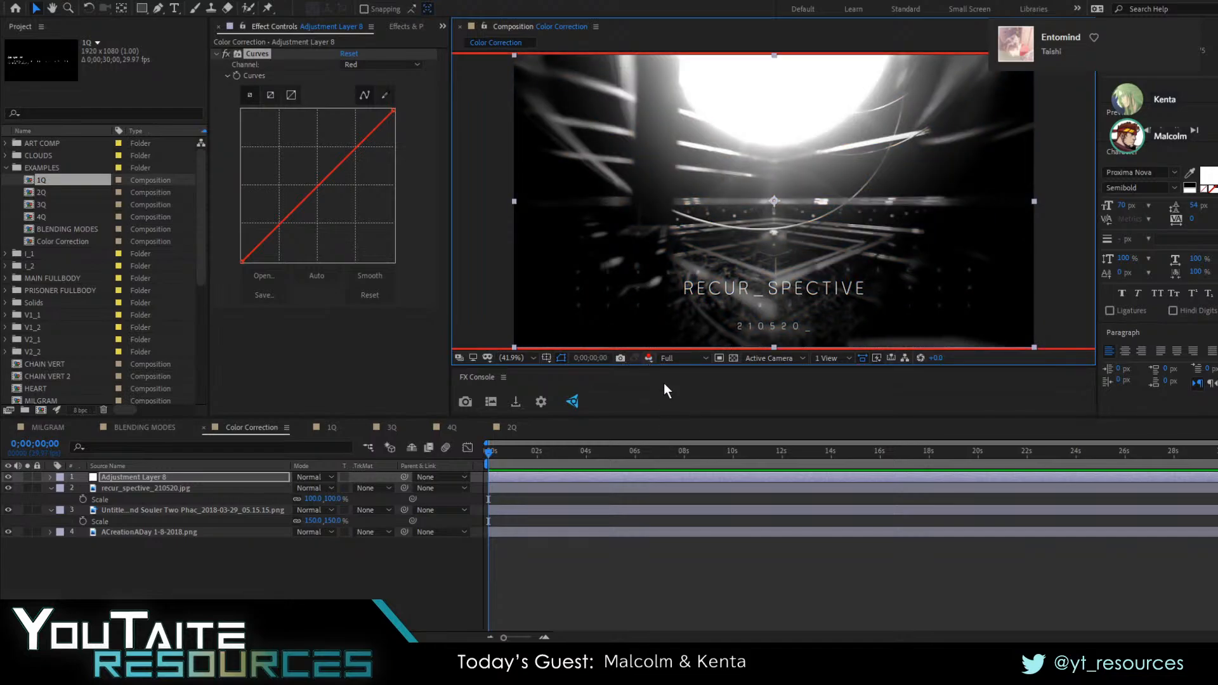
key(alt+1)
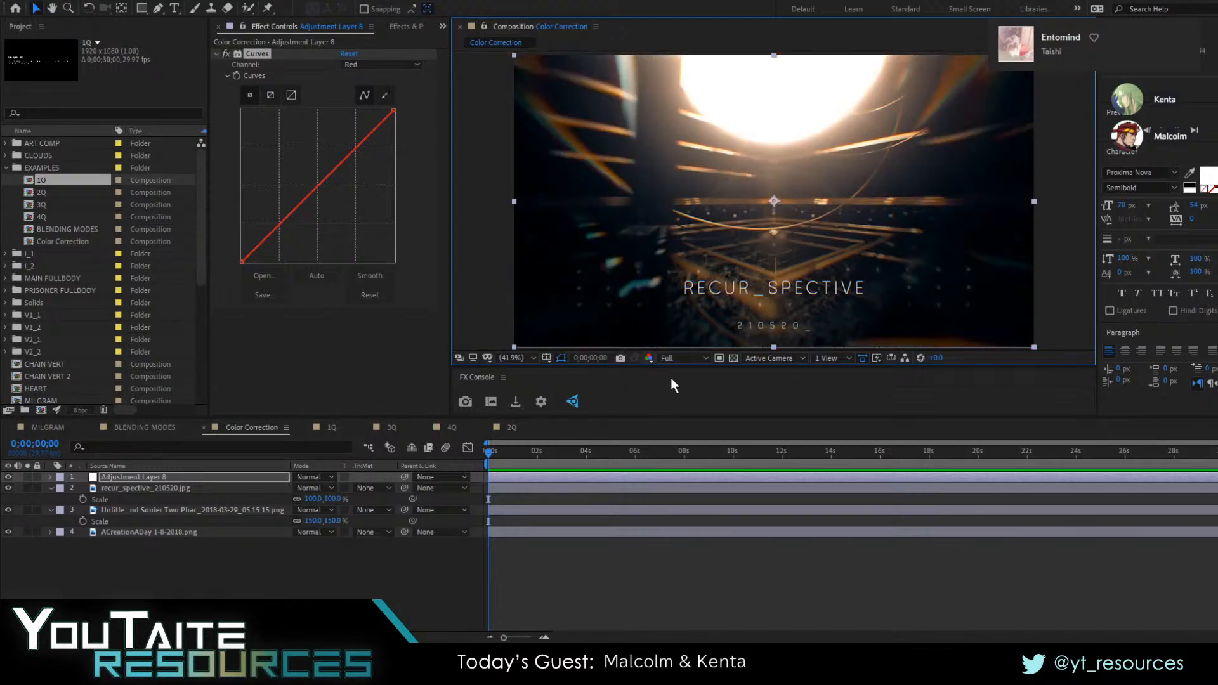
key(alt+1)
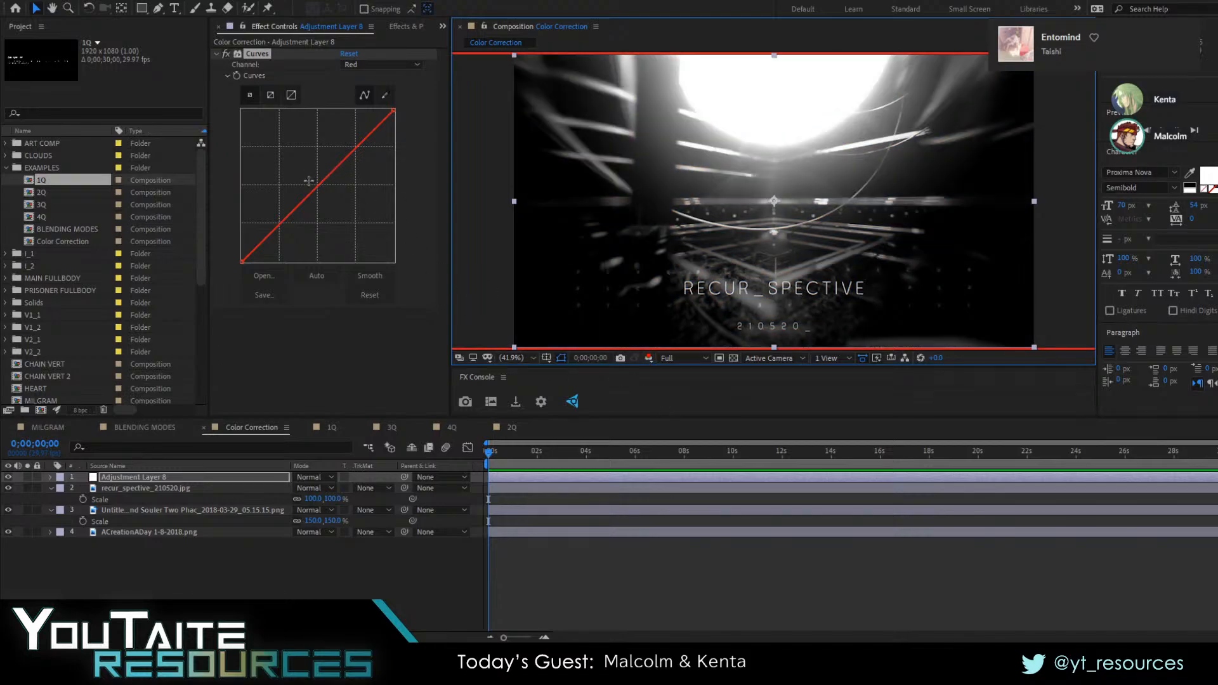
Try lowering the red curve's midtones, reset the Curves effect, and select the Red channel again
drag(320, 183, 296, 225)
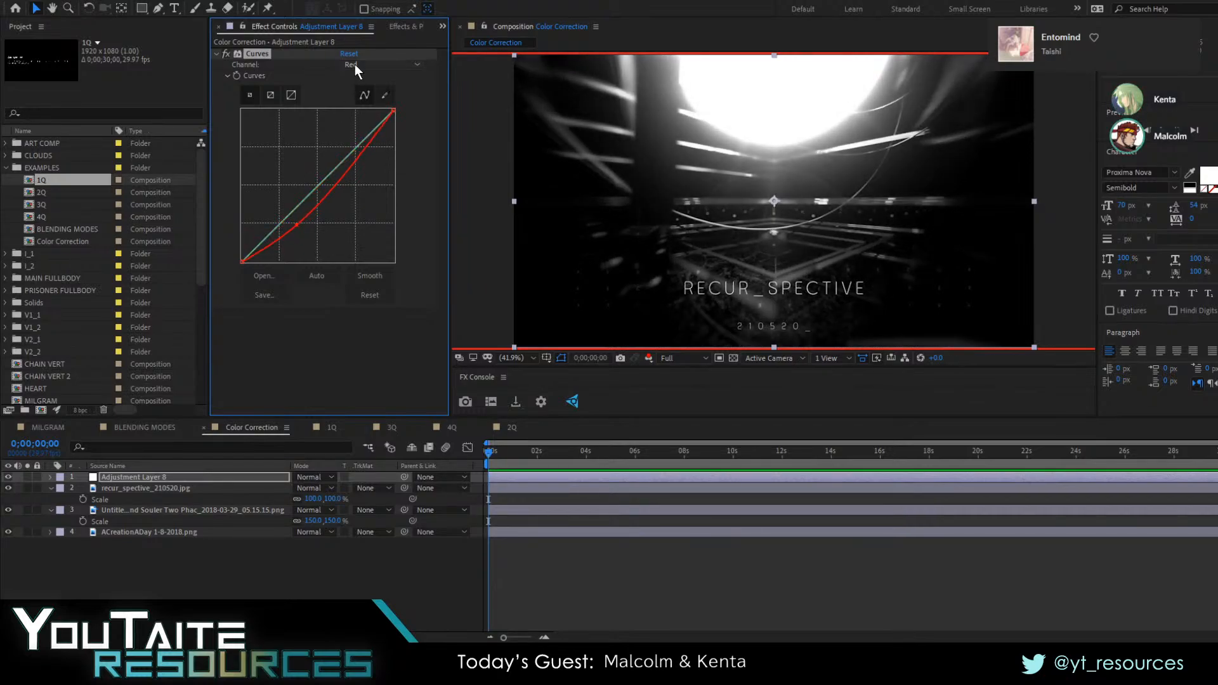
mouse_move(315, 187)
mouse_down()
mouse_move(329, 216)
mouse_move(310, 163)
mouse_move(362, 201)
mouse_move(330, 202)
mouse_move(314, 180)
mouse_up()
click(349, 54)
click(375, 66)
click(382, 90)
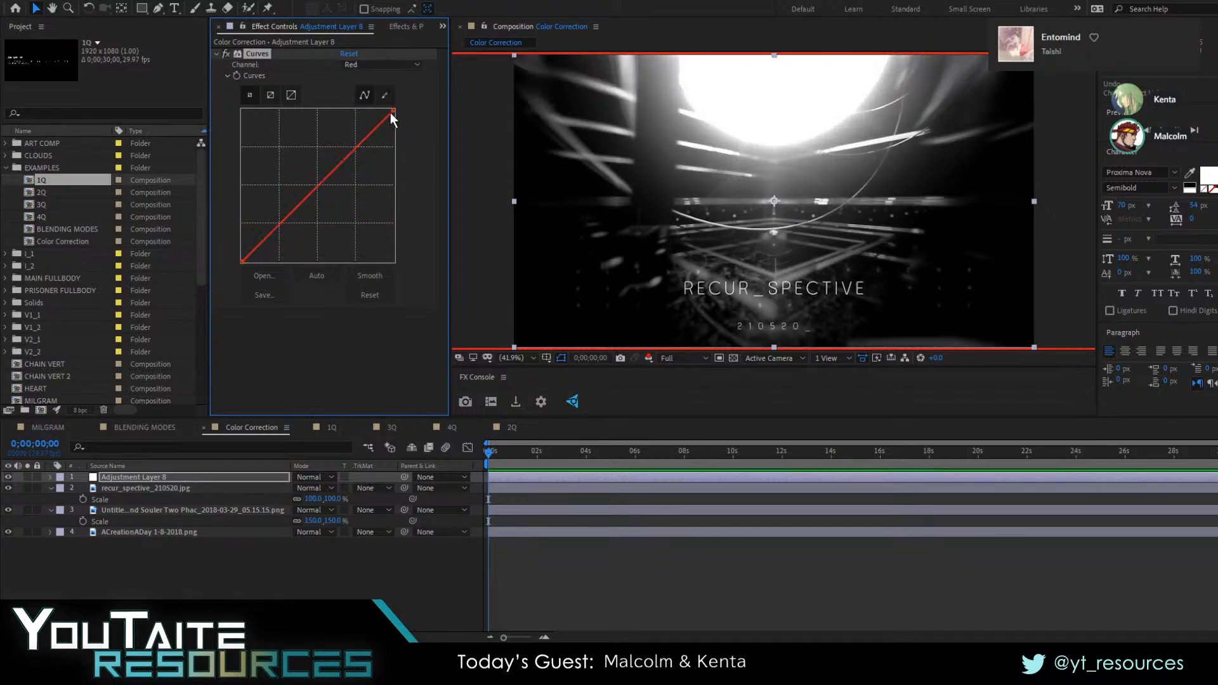
Pull the red curve's midpoint well below the diagonal and compare the full-colour and red-only views
drag(319, 182, 337, 219)
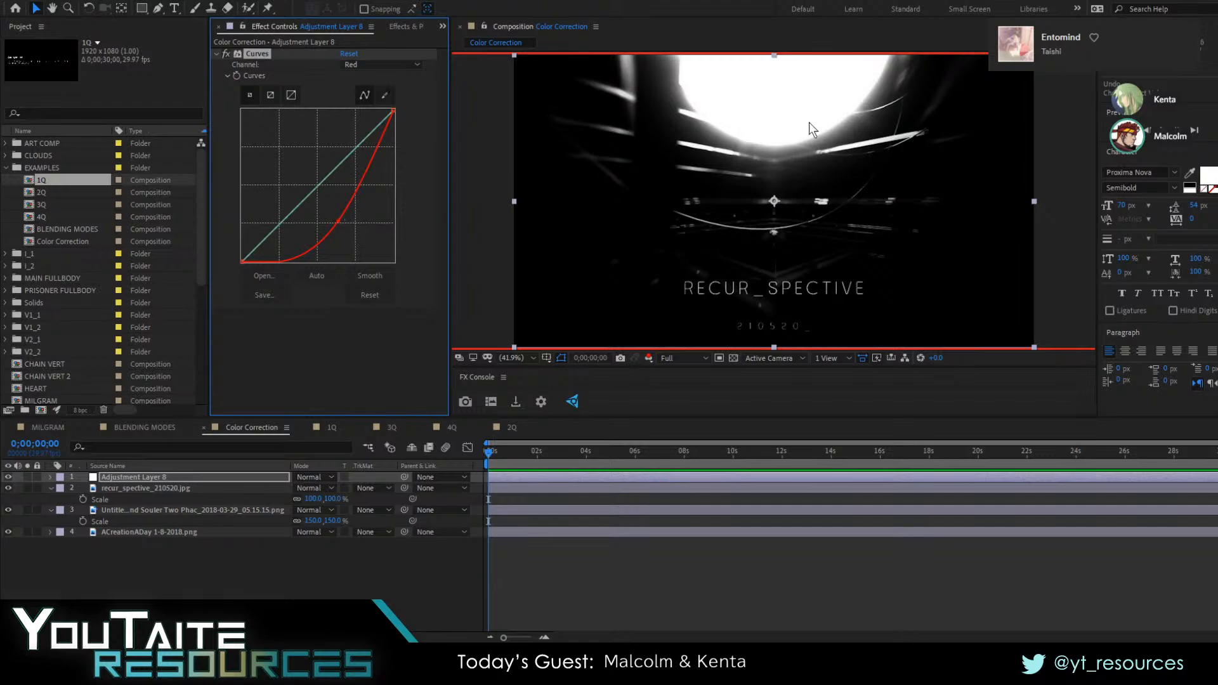
click(648, 359)
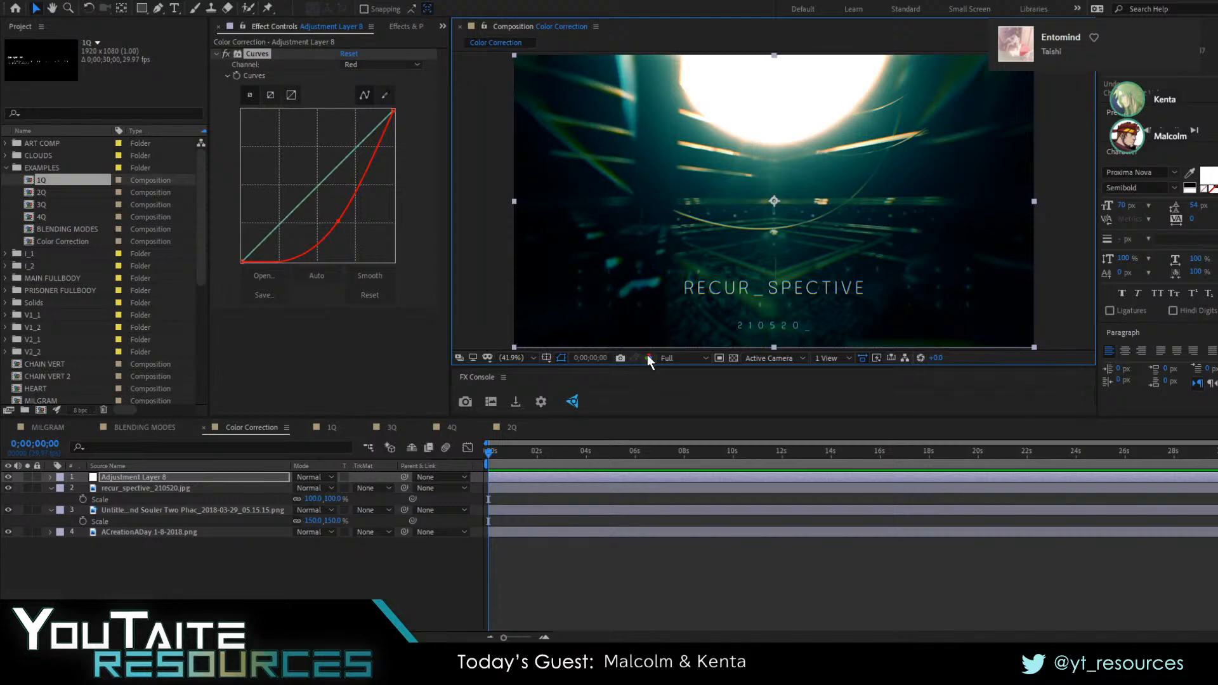
key(alt+1)
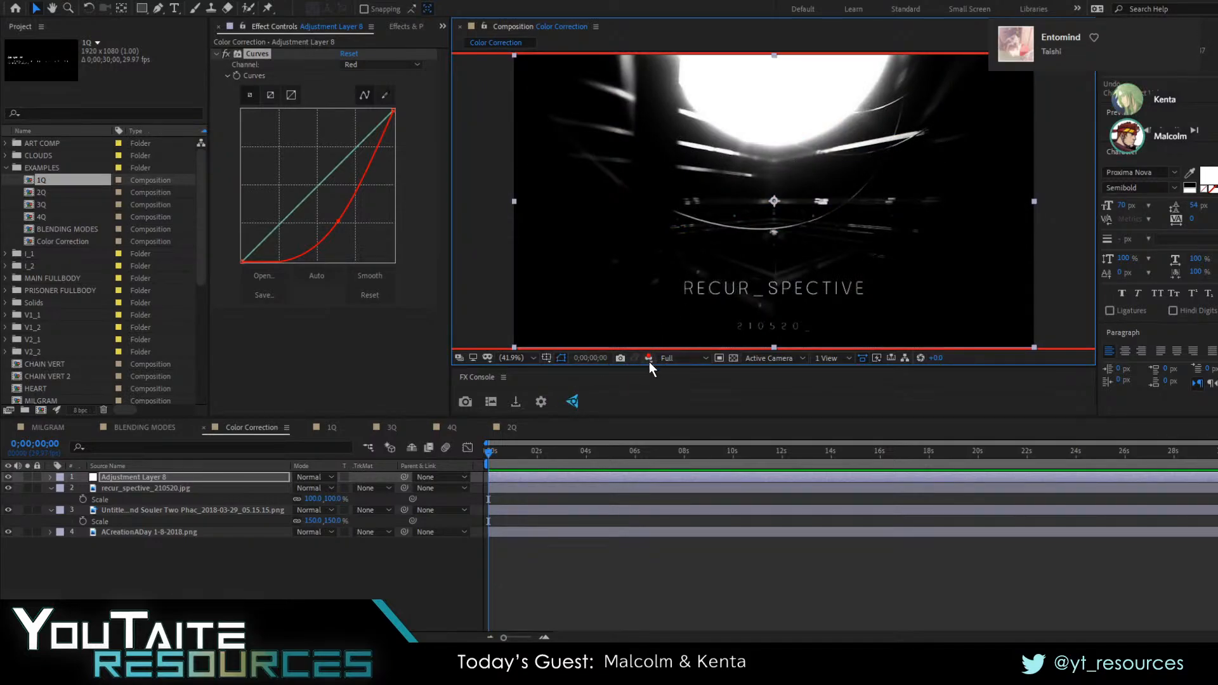
Compare the green, red and blue channels individually in the composition viewer
key(alt+2)
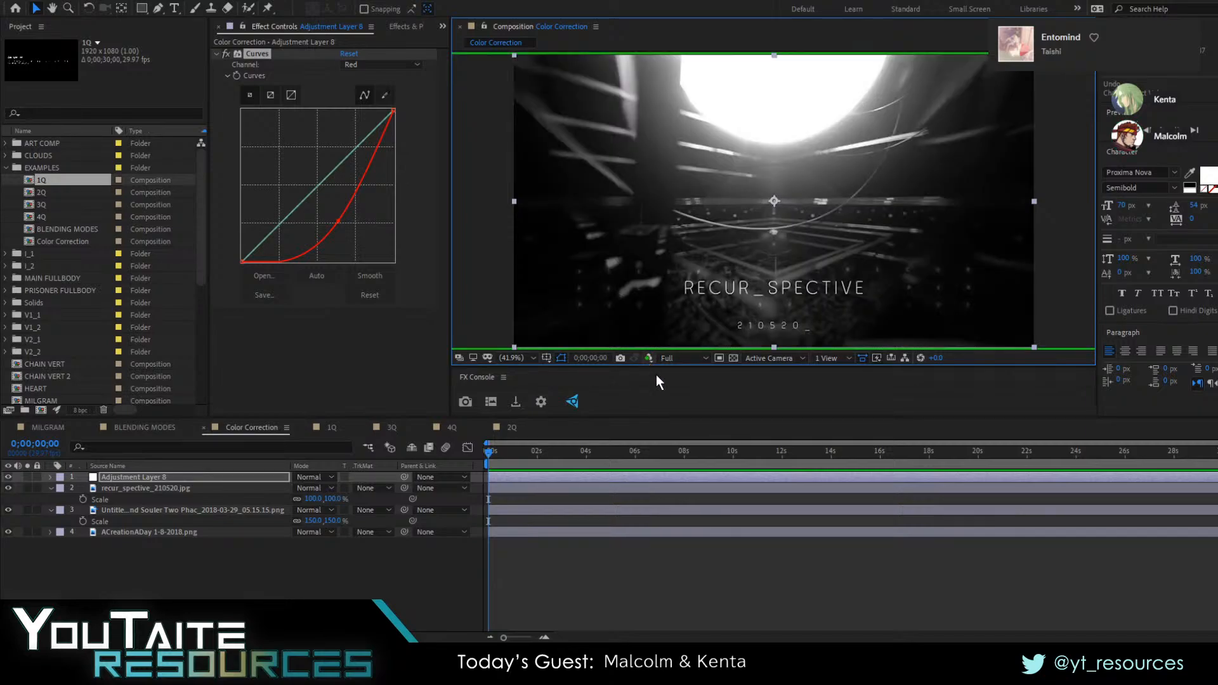
key(alt+1)
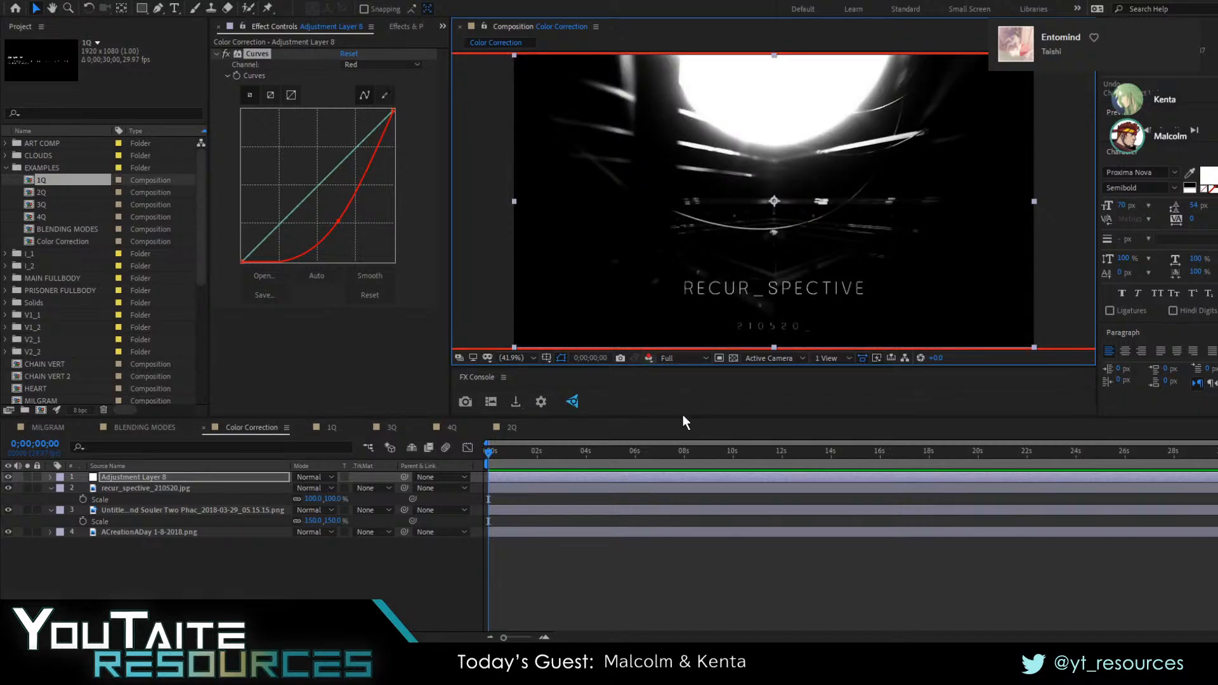
key(alt+2)
key(alt+3)
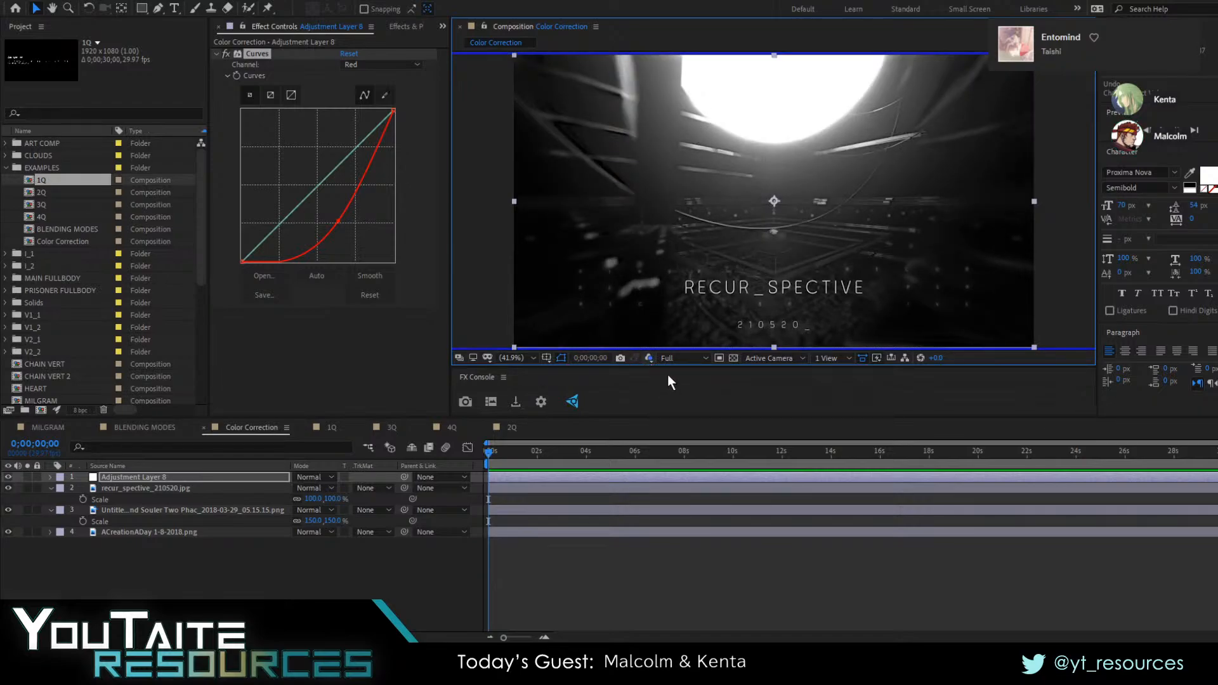
key(alt+Tab)
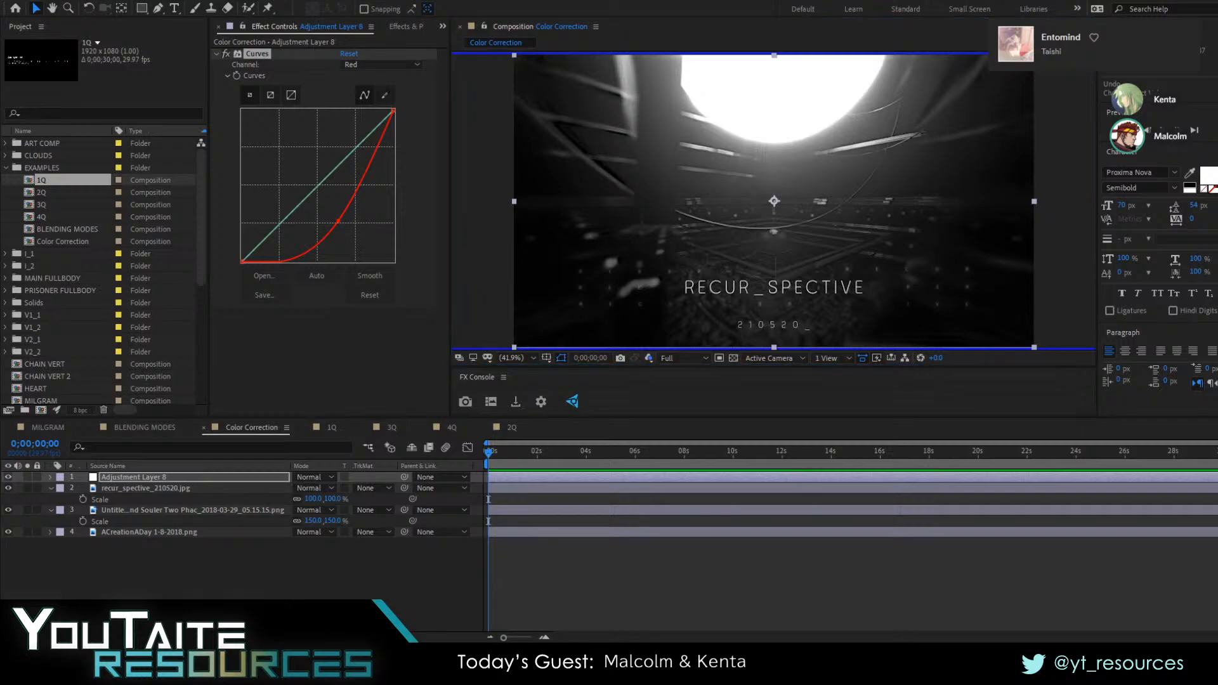
Return the composition viewer to full colour and raise the red curve's point back to the diagonal
key(alt+Tab)
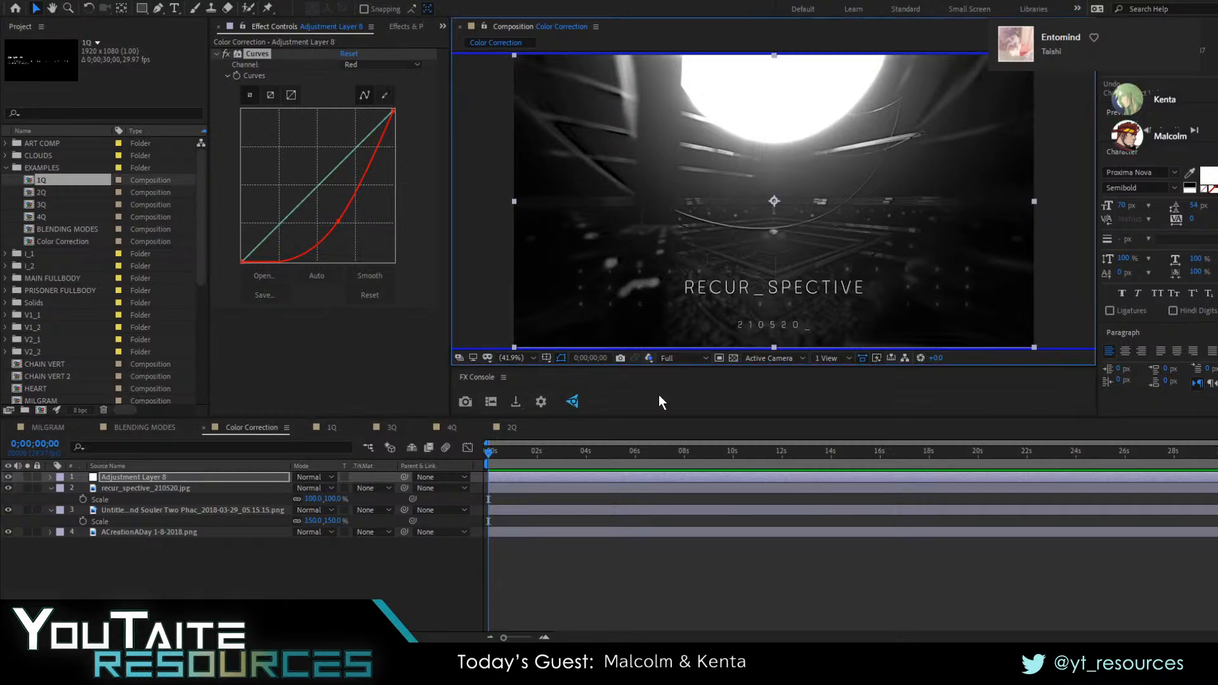
click(648, 358)
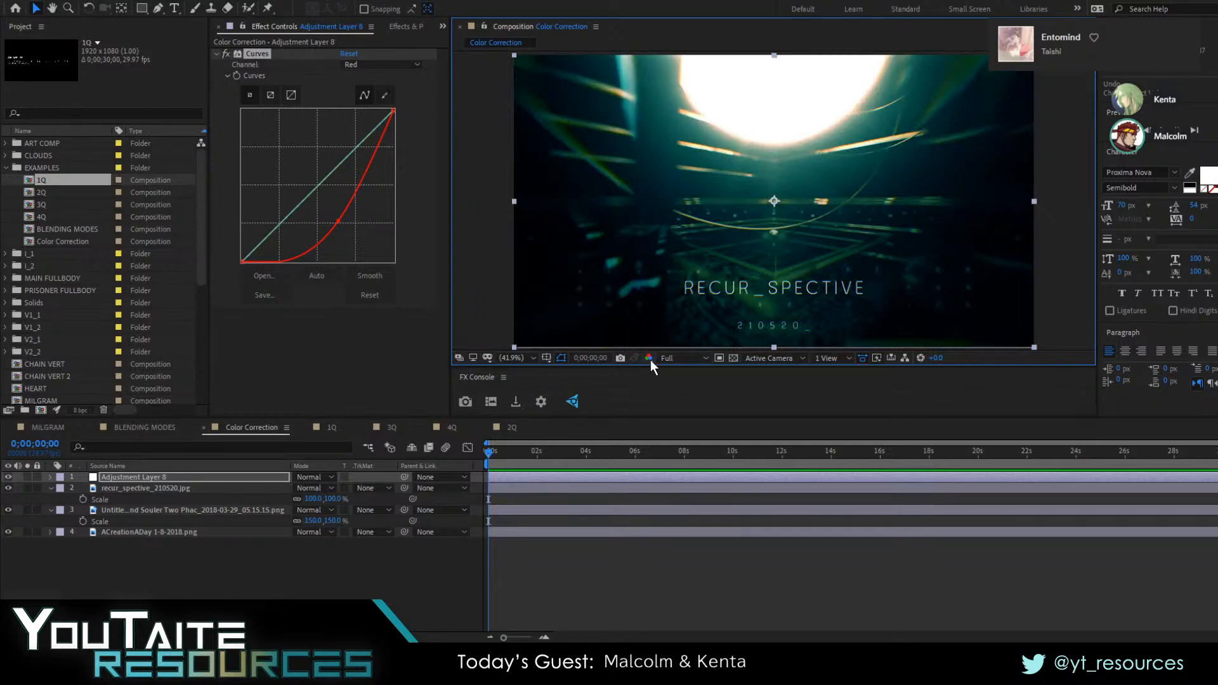
drag(338, 220, 315, 203)
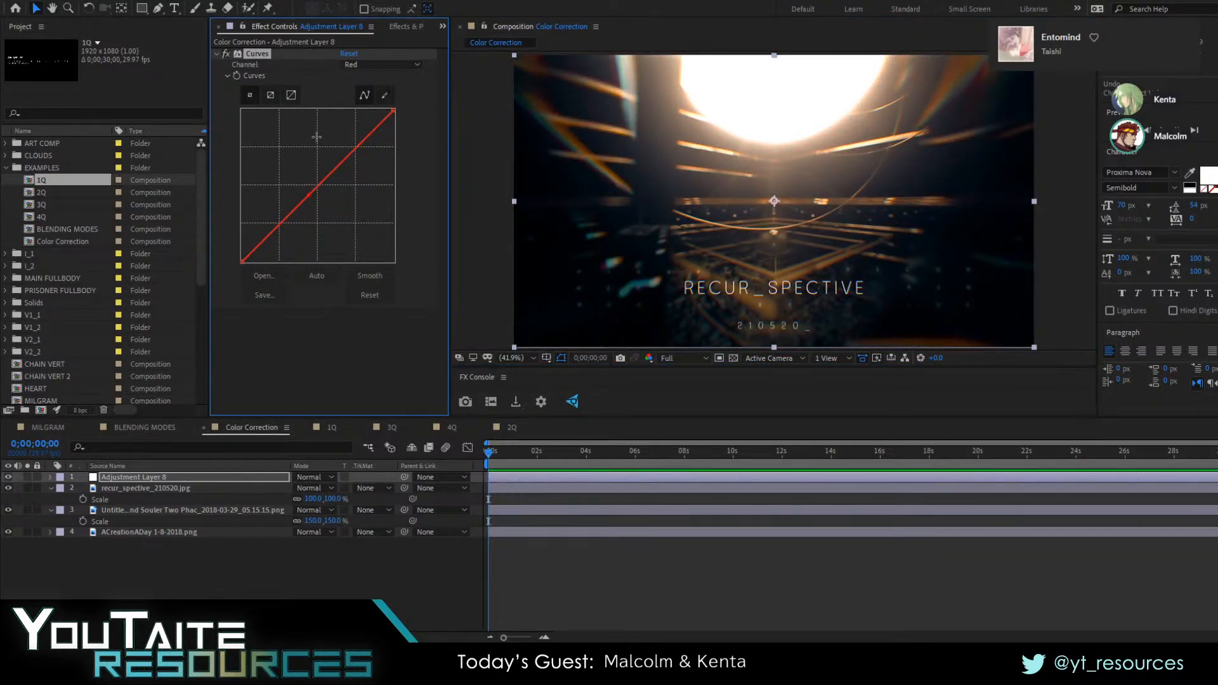
click(648, 358)
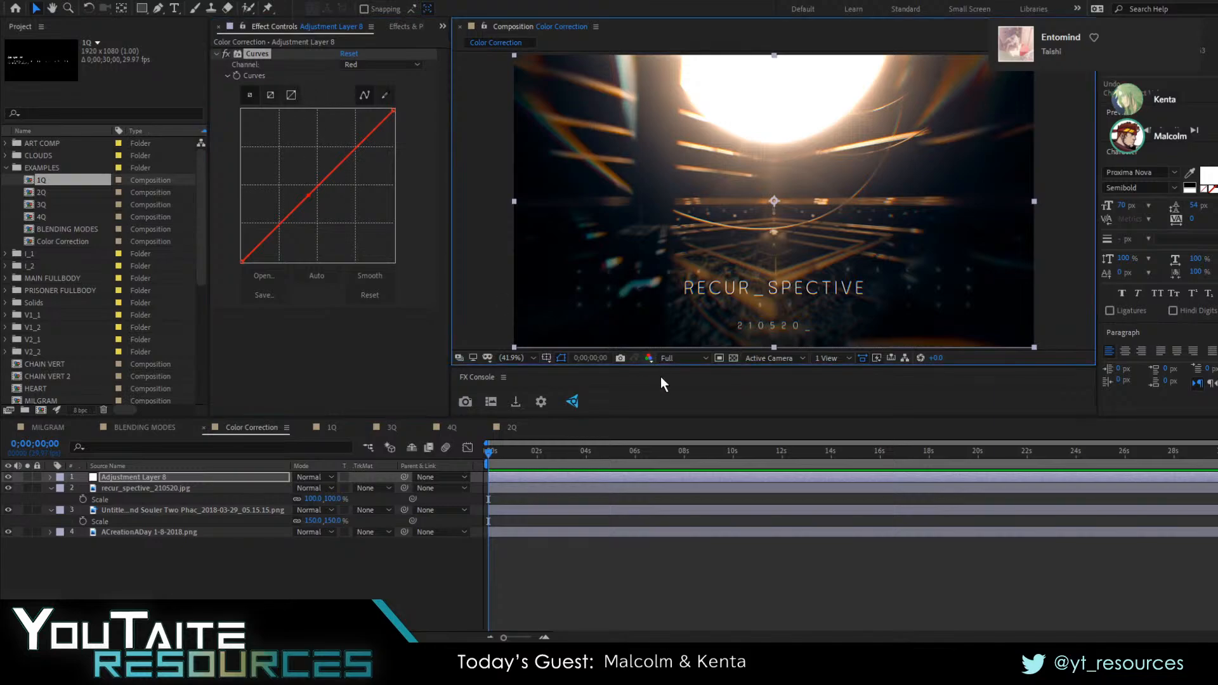
click(504, 596)
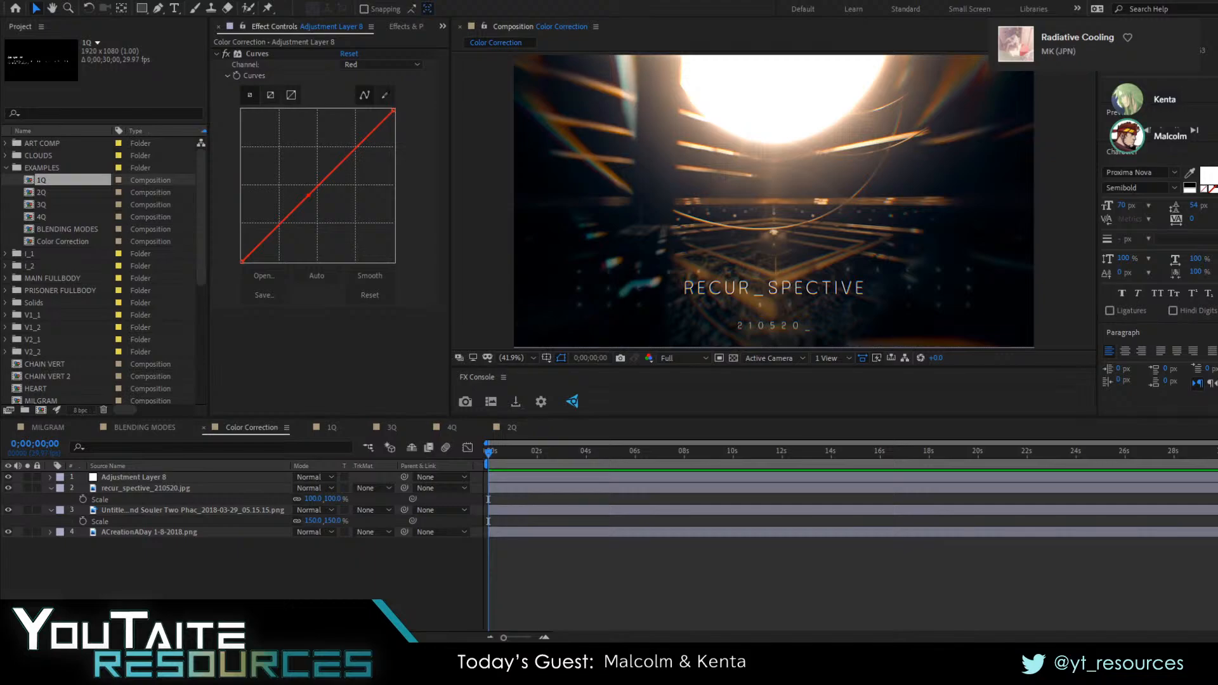
click(580, 493)
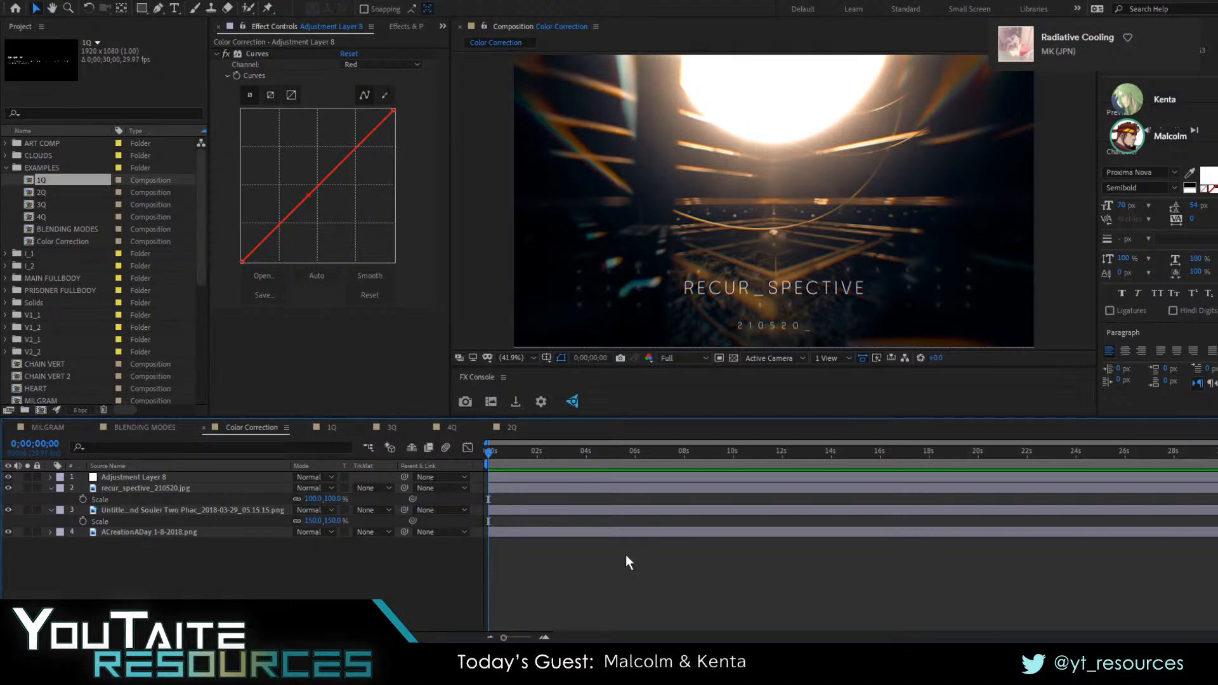
Nudge the red curve's point down along the diagonal and lower the Green channel's midtones slightly
mouse_move(307, 194)
mouse_down()
mouse_move(326, 218)
mouse_move(280, 170)
mouse_move(301, 216)
mouse_move(302, 202)
mouse_up()
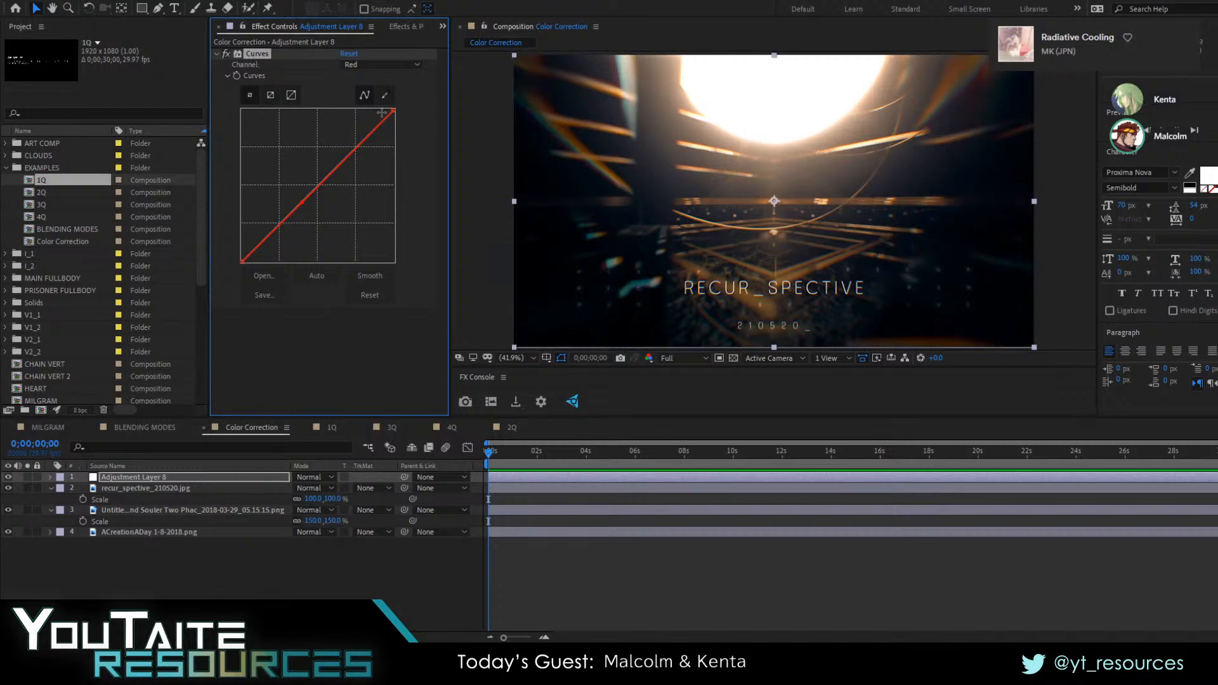
click(364, 66)
click(375, 86)
drag(336, 166, 295, 211)
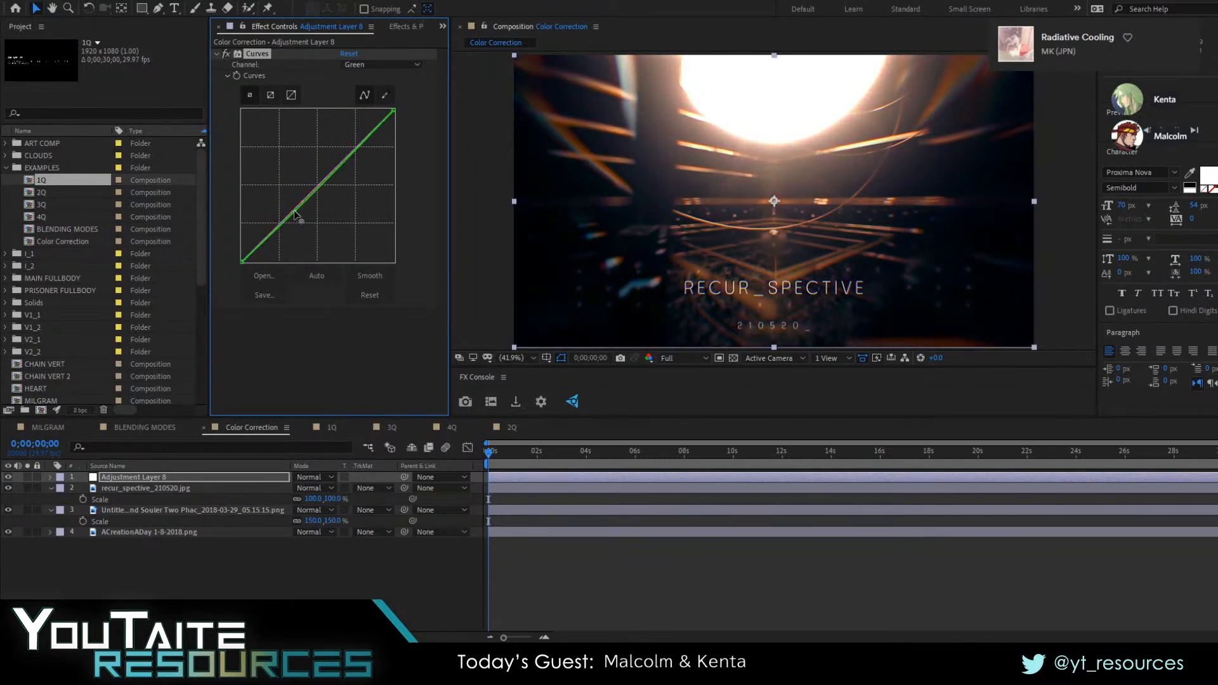
Remove the Curves effect from the adjustment layer and apply the Levels effect in its place
key(Delete)
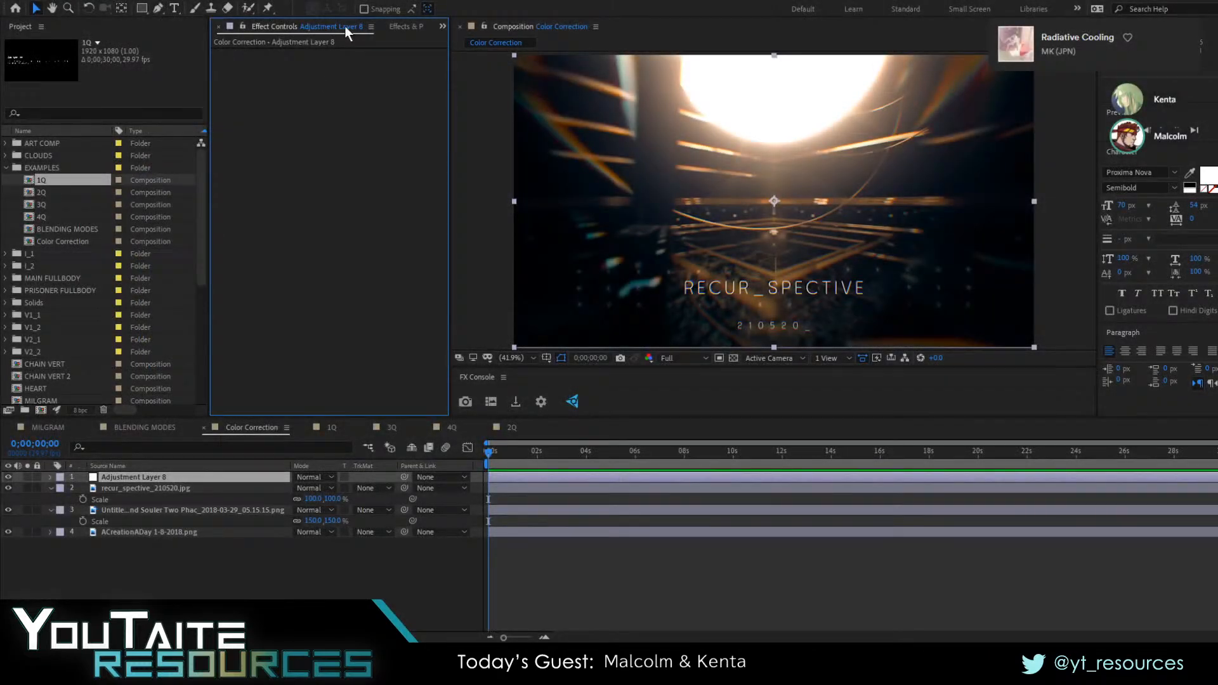
click(355, 26)
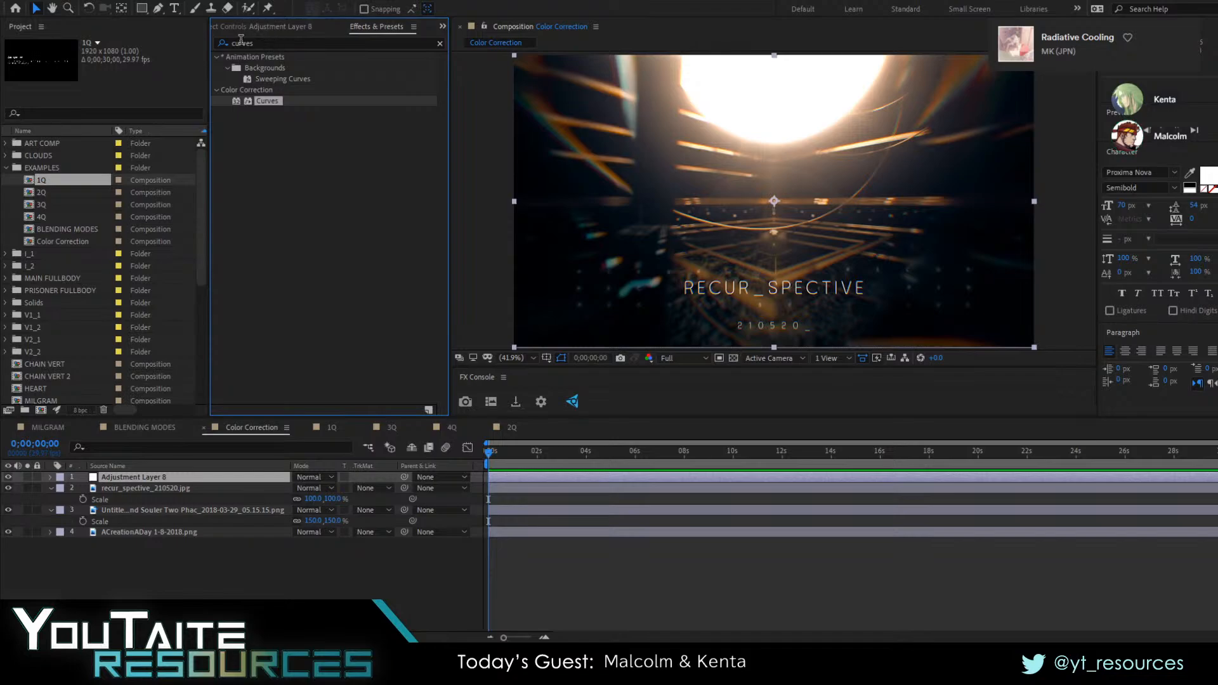
drag(257, 43, 127, 24)
text(levels)
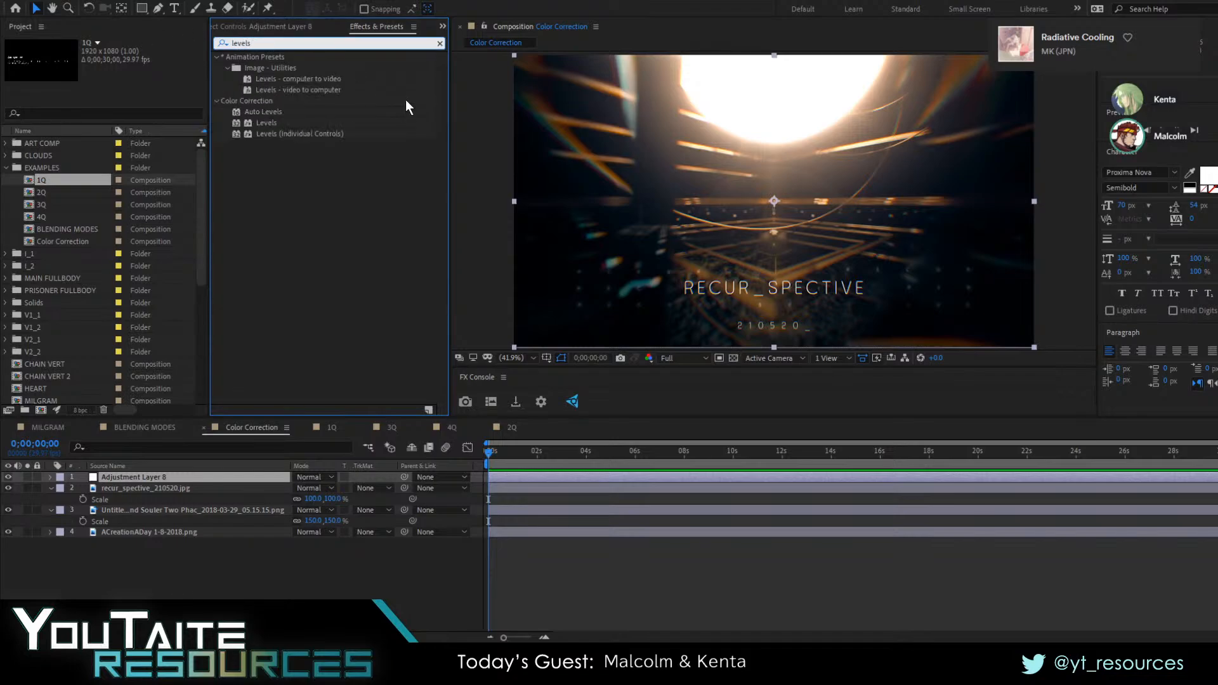
double_click(275, 121)
click(306, 586)
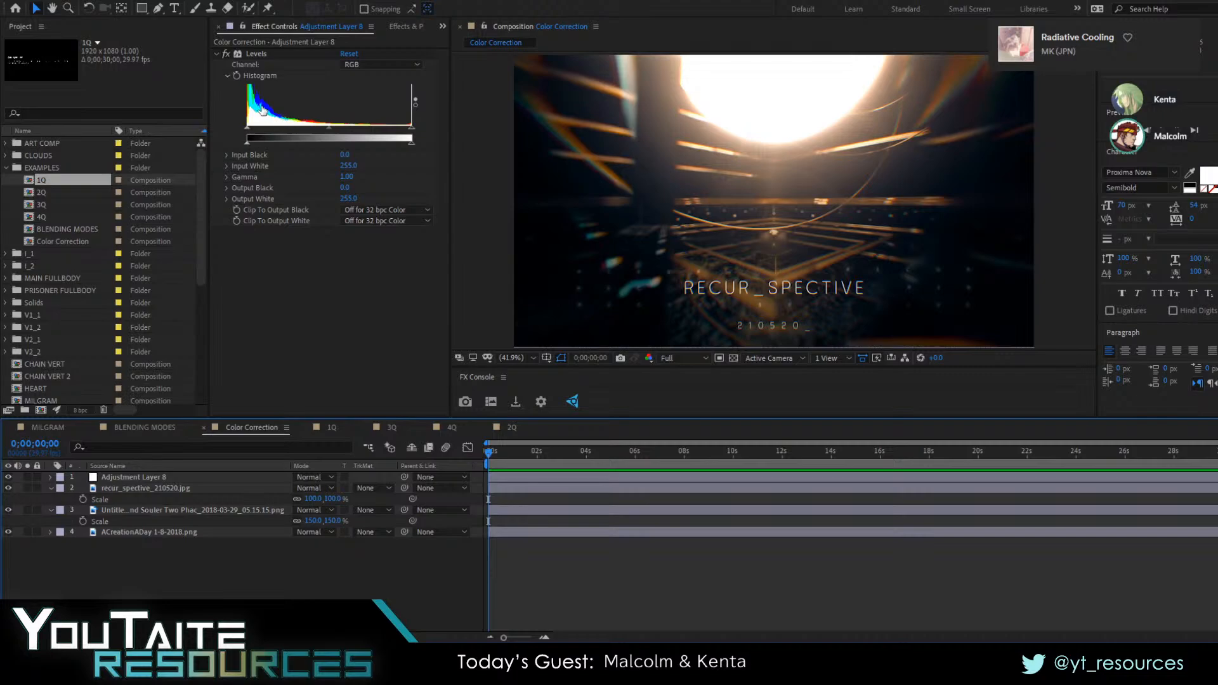
Examine the Levels histogram for the individual colour channels, including Green and Blue, and return to RGB
click(377, 64)
click(373, 83)
click(371, 104)
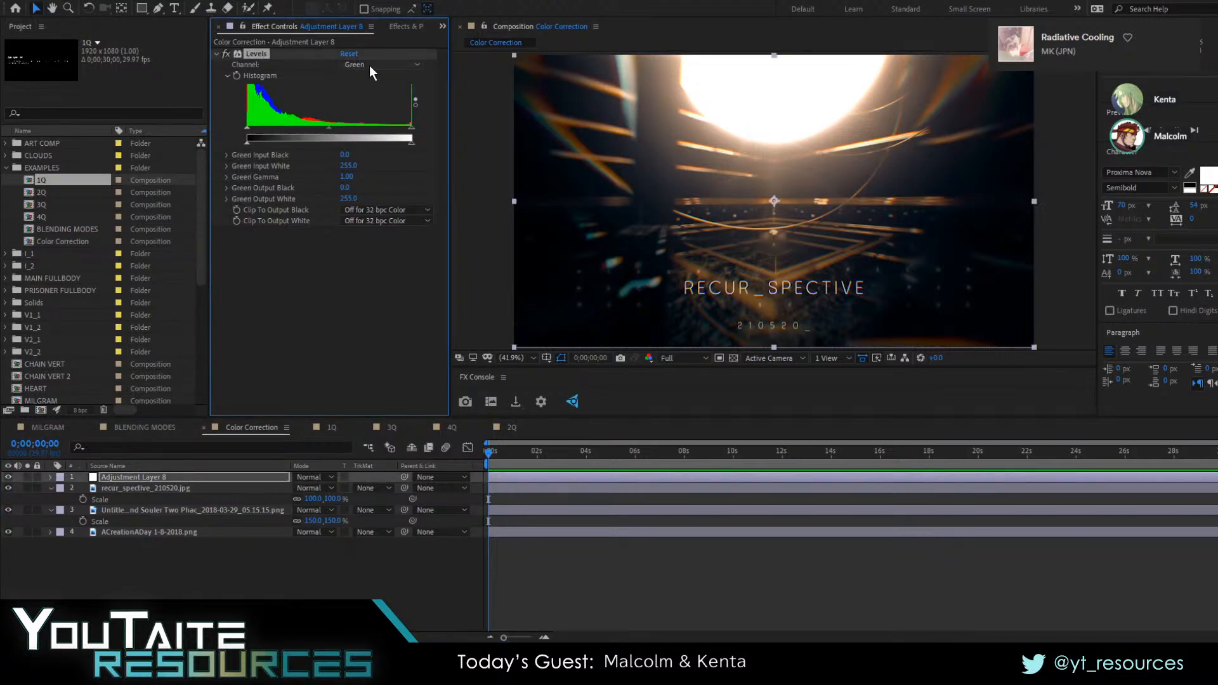
click(377, 64)
click(368, 116)
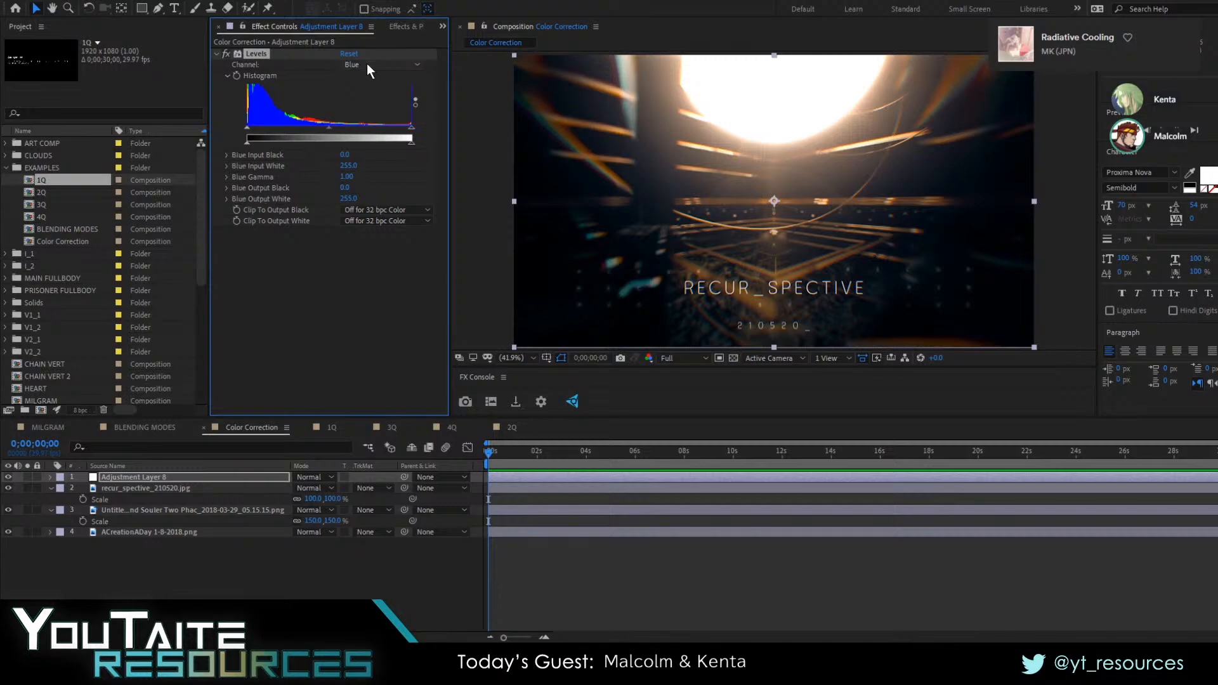
click(377, 64)
click(374, 74)
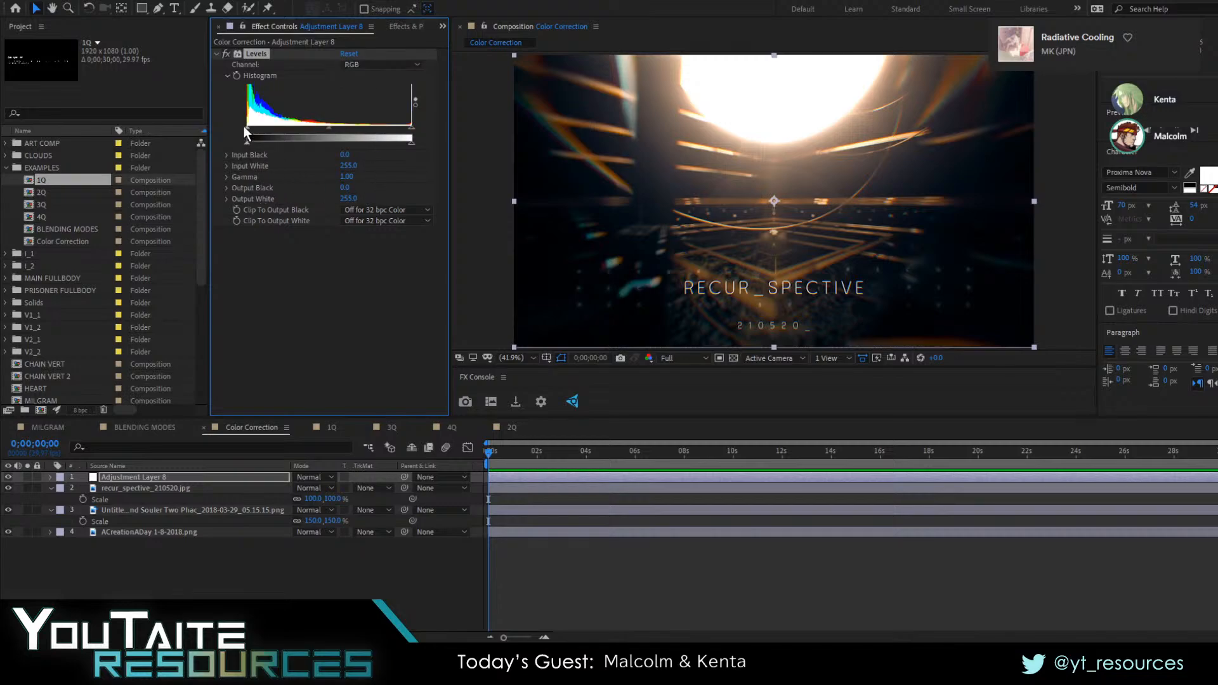
Try shifting the RGB input black and white points in Levels, restore them, and raise the gamma to 1.52
mouse_move(245, 128)
mouse_down()
mouse_move(262, 136)
mouse_move(234, 133)
mouse_up()
click(408, 127)
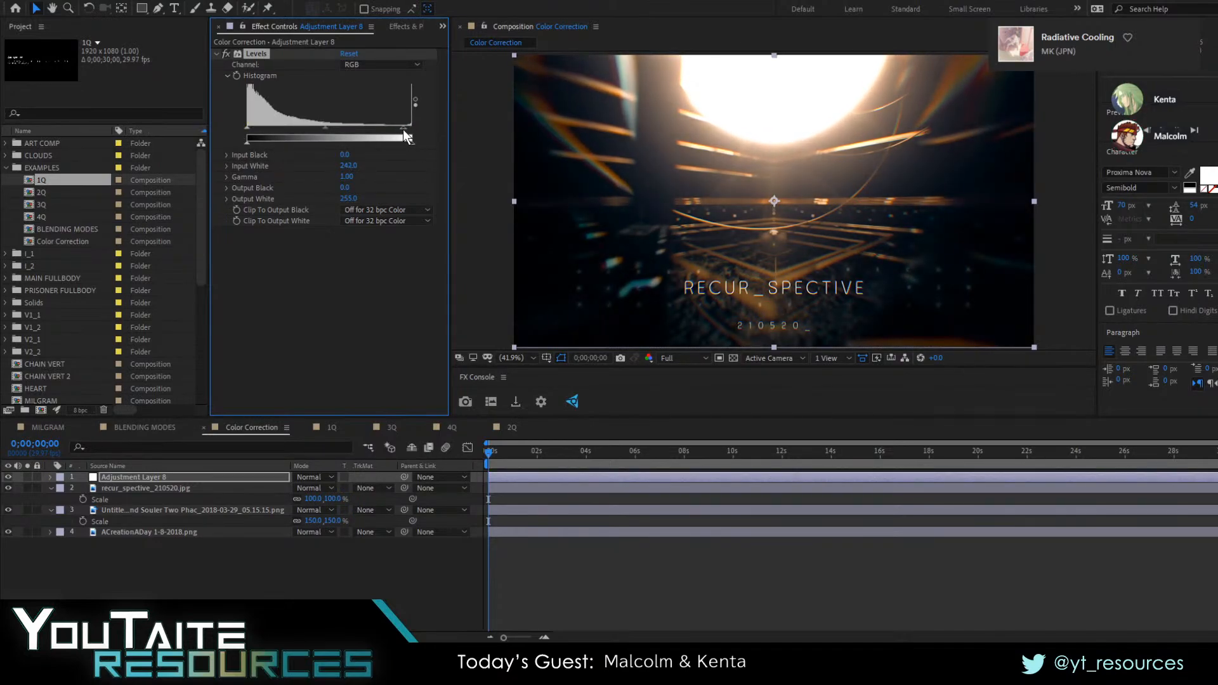
click(405, 125)
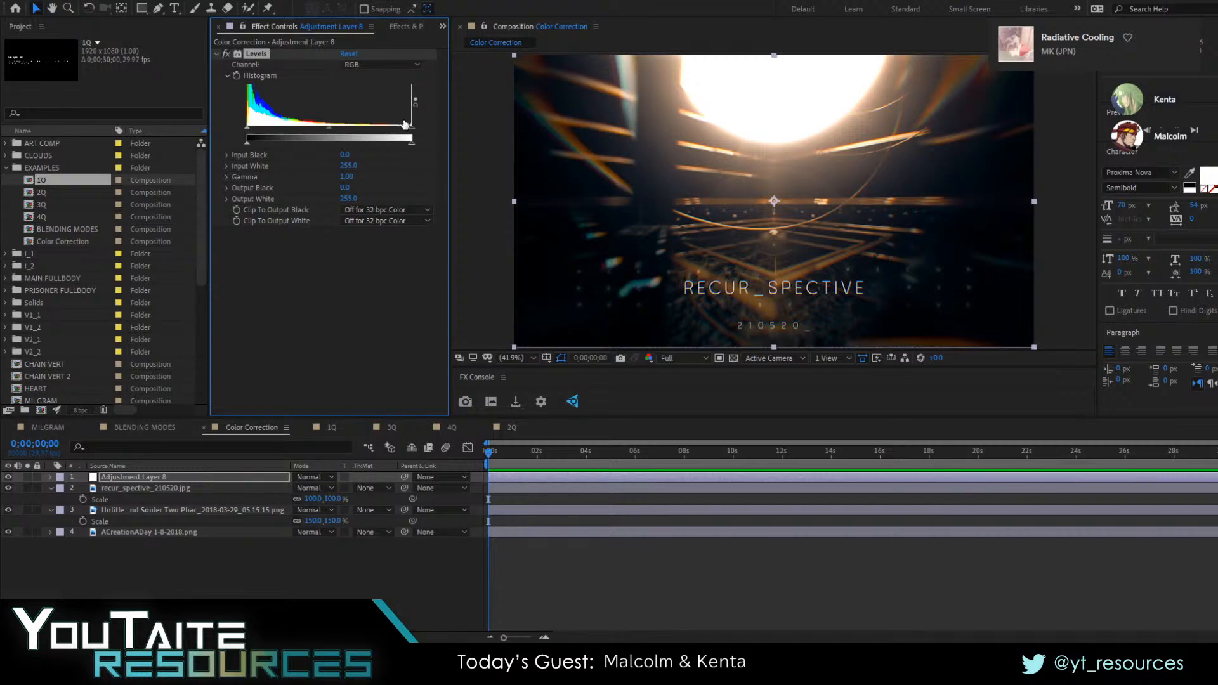
drag(330, 128, 303, 143)
Set the Levels gamma to 0.97 for the Red channel and about 1.03 for the Green channel
click(368, 67)
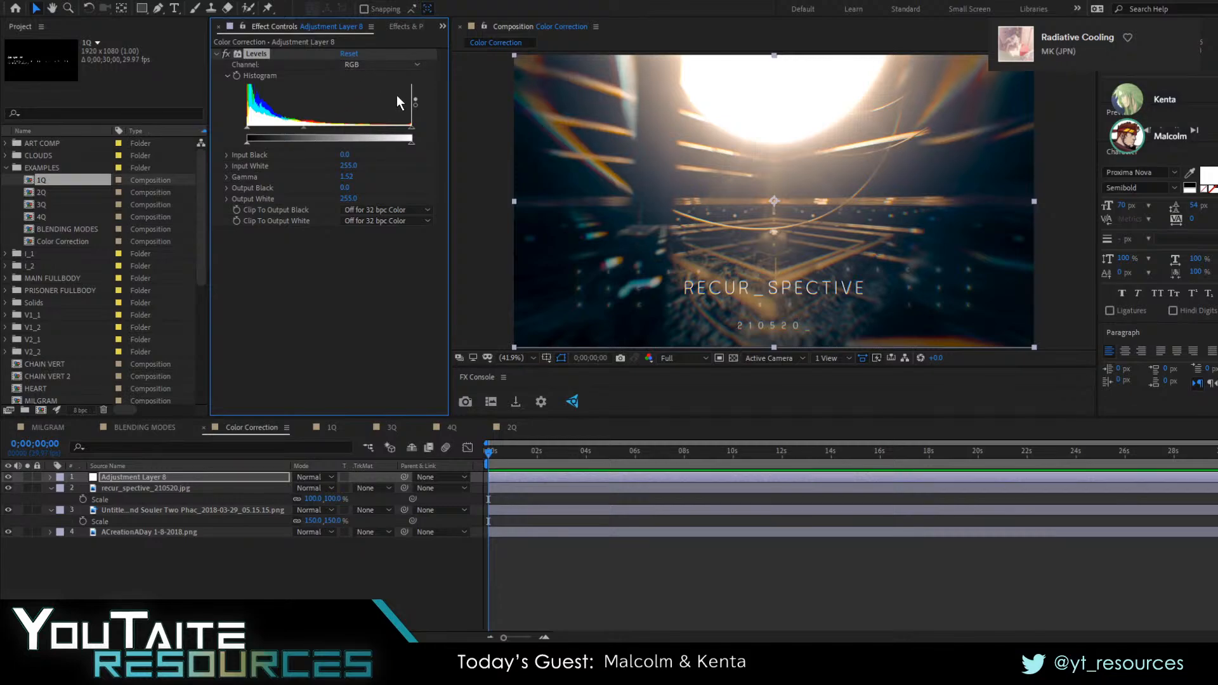
click(397, 95)
drag(410, 126, 297, 129)
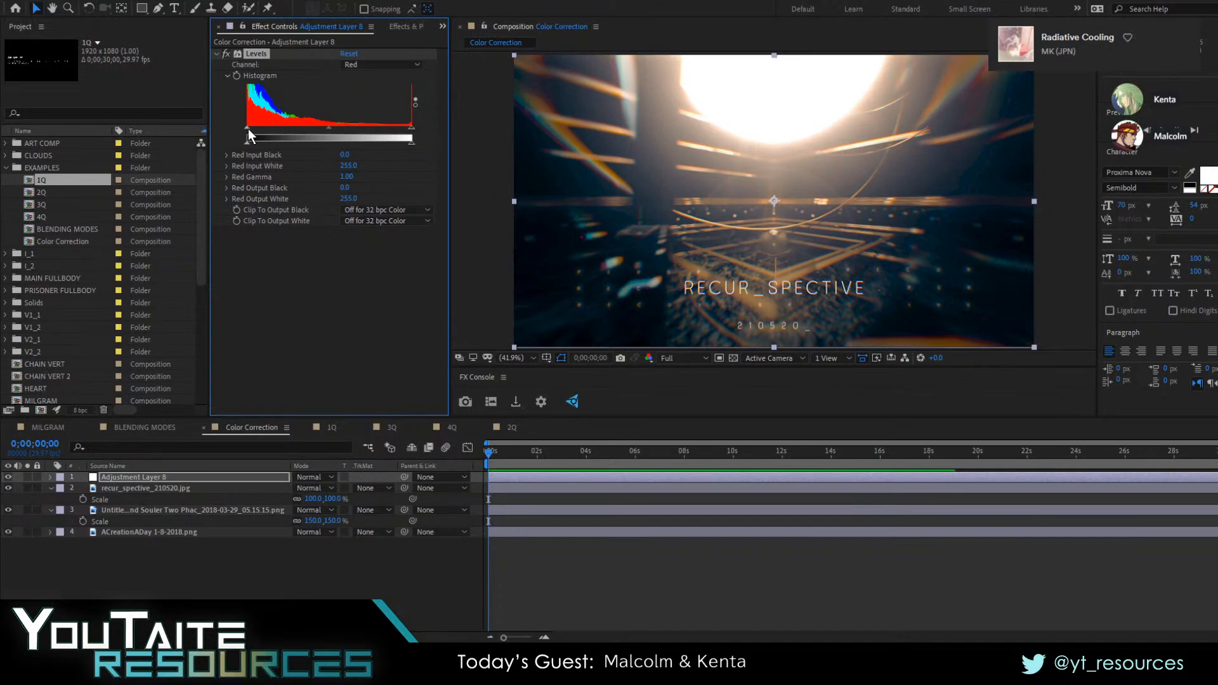
drag(247, 139, 203, 130)
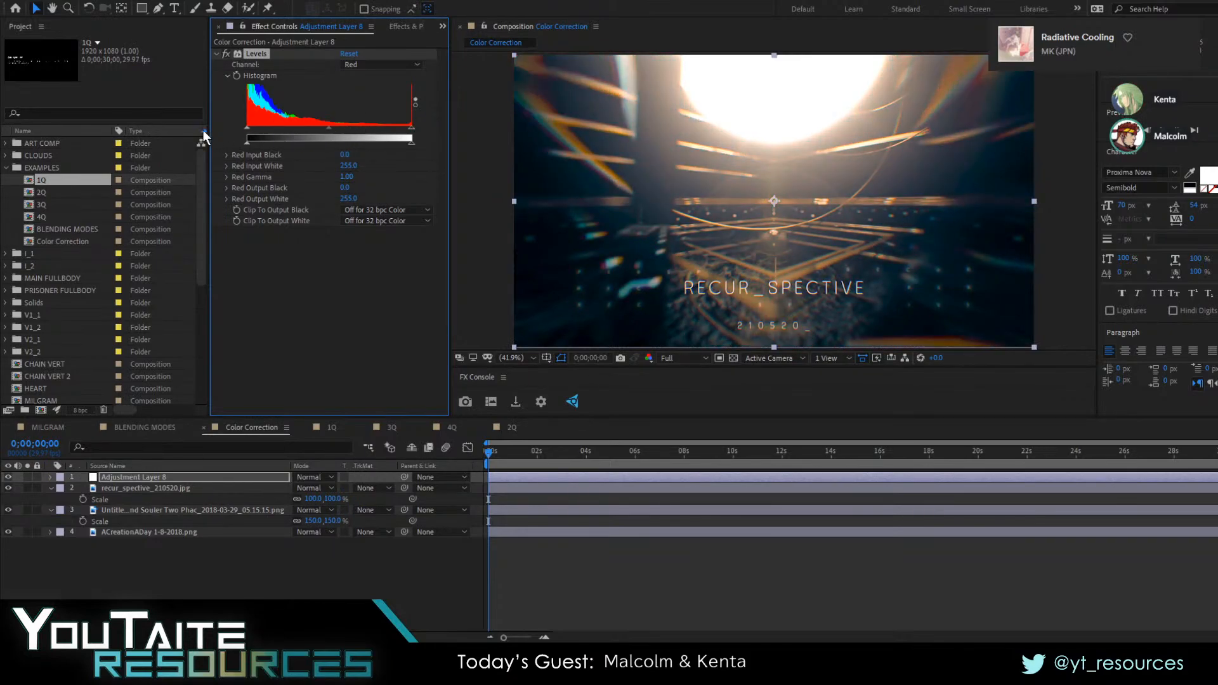
mouse_move(330, 130)
mouse_down()
mouse_move(366, 130)
mouse_move(287, 131)
mouse_move(329, 135)
mouse_up()
click(375, 66)
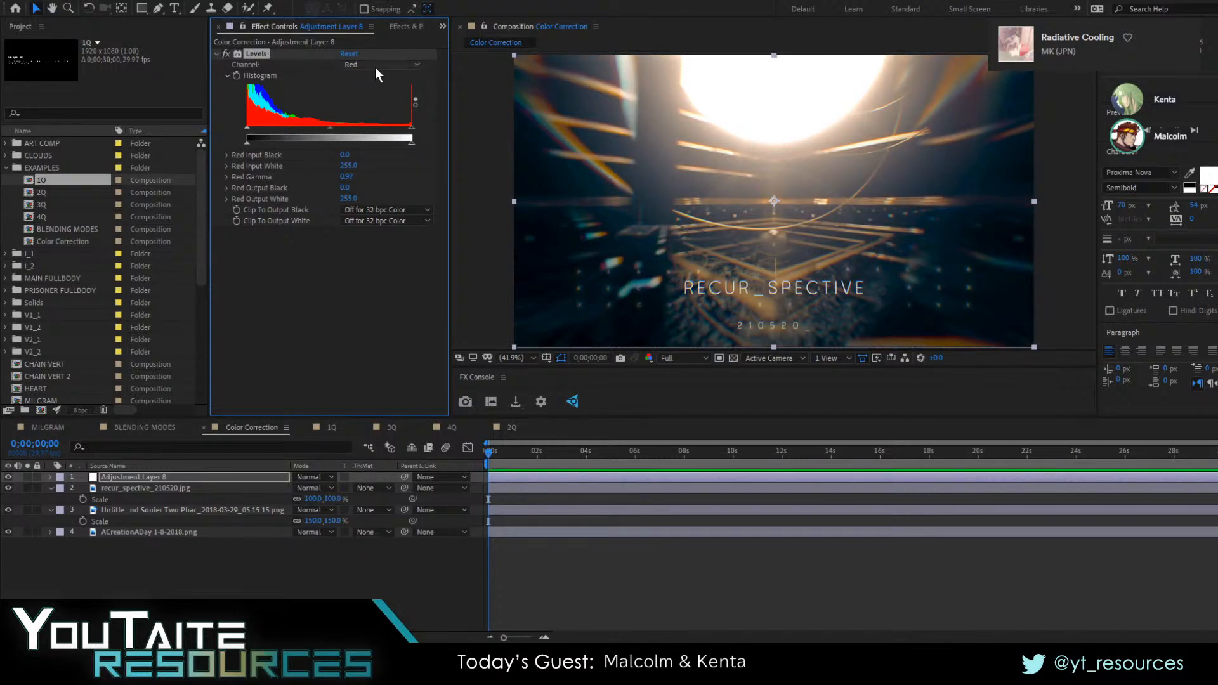
click(375, 115)
mouse_move(326, 128)
mouse_down()
mouse_move(357, 127)
mouse_move(310, 128)
mouse_move(328, 130)
mouse_up()
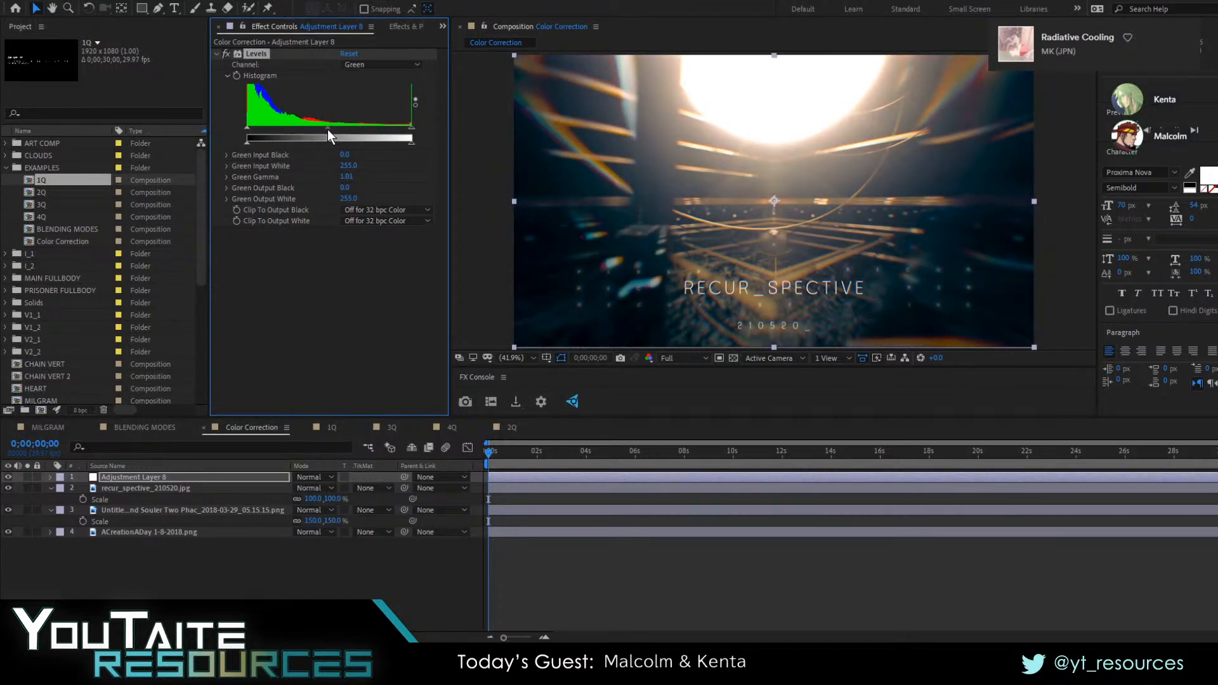
Compare the image with the Levels effect turned off and on
click(217, 55)
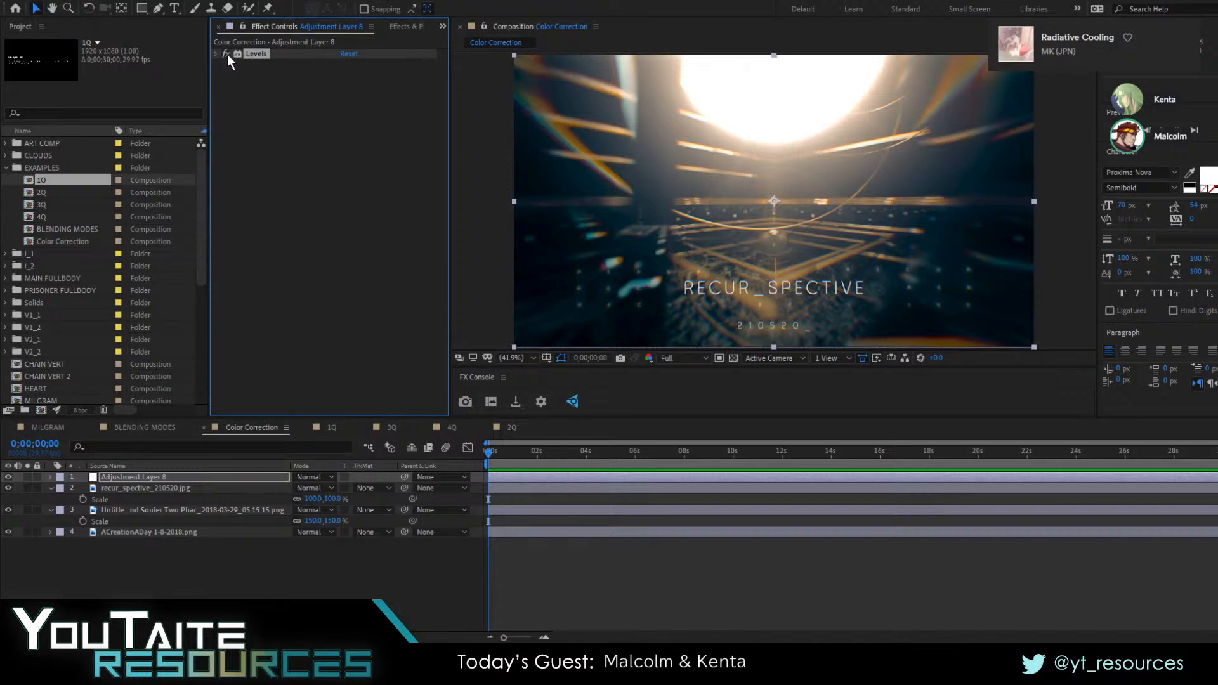
click(227, 54)
click(226, 54)
click(226, 54)
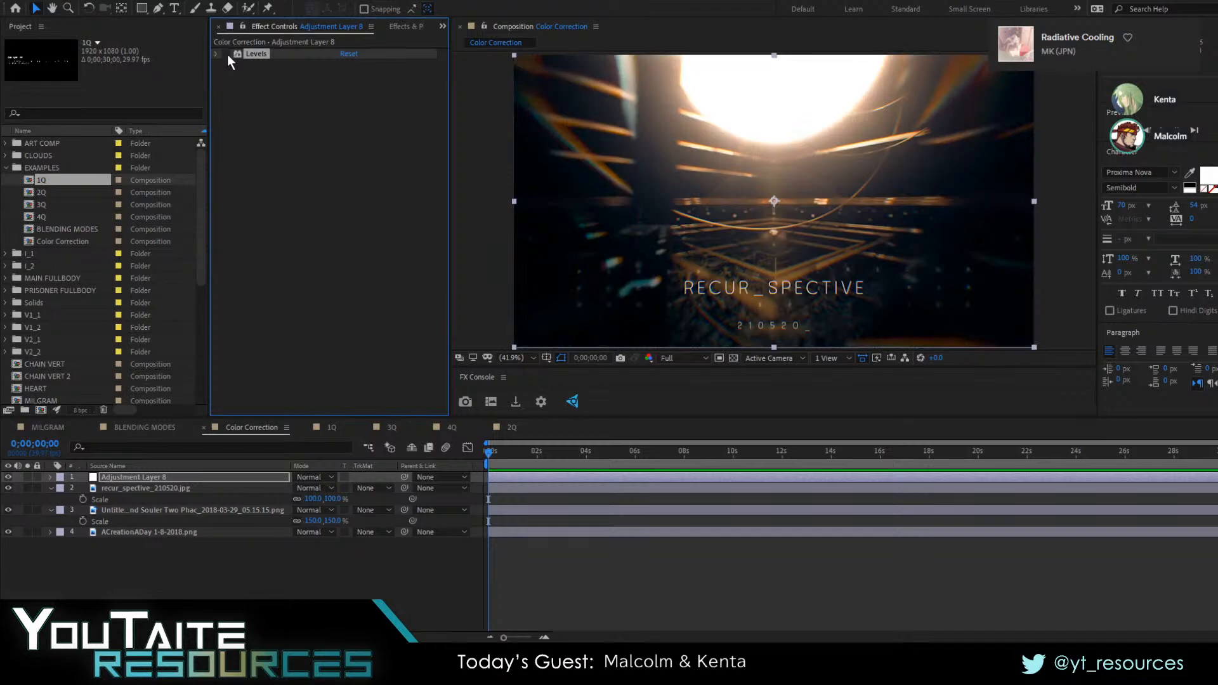
click(226, 54)
click(216, 54)
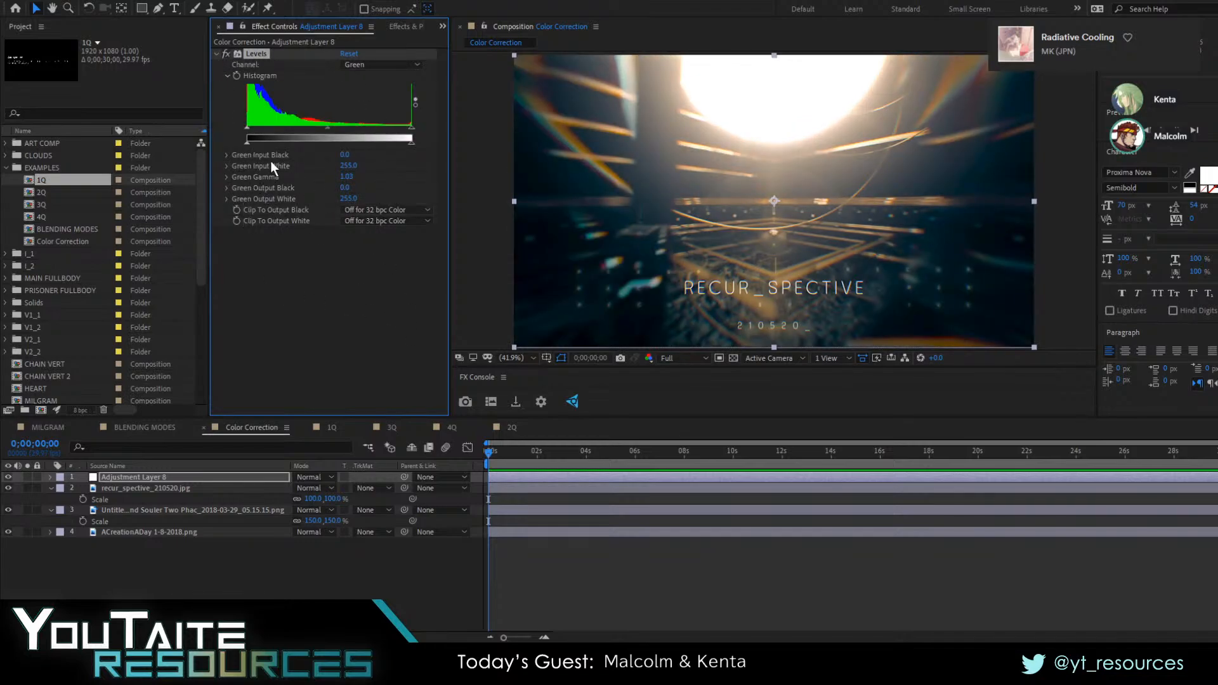
key(alt+Tab)
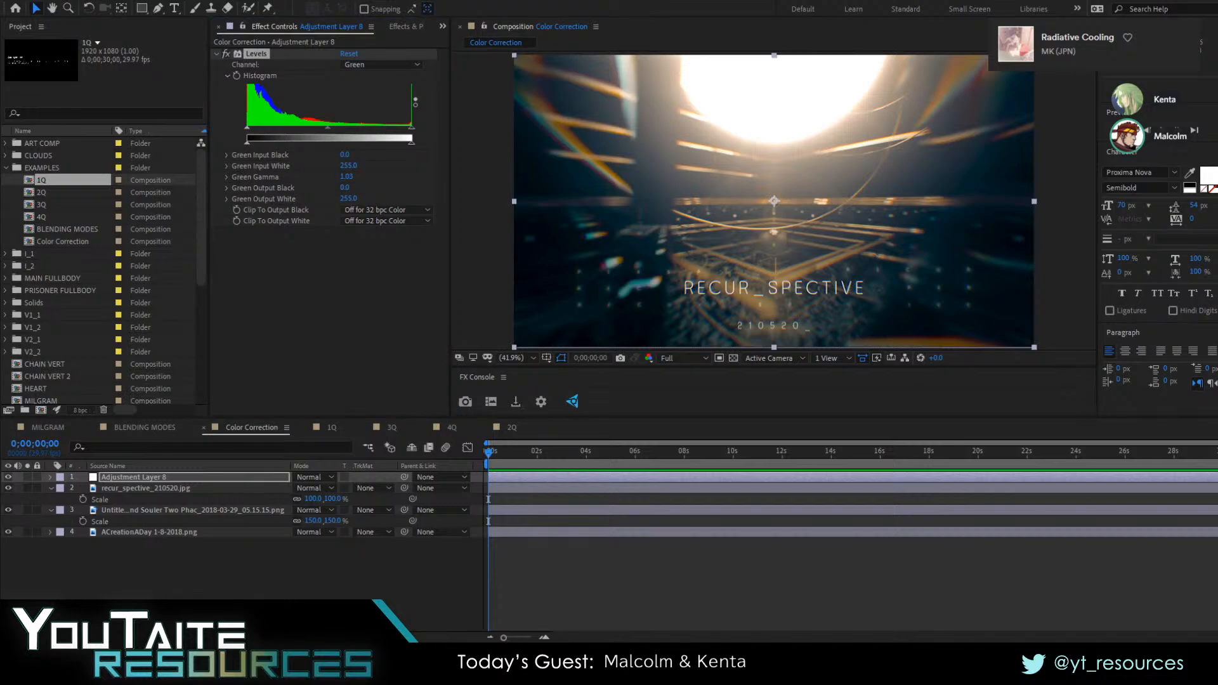
click(364, 178)
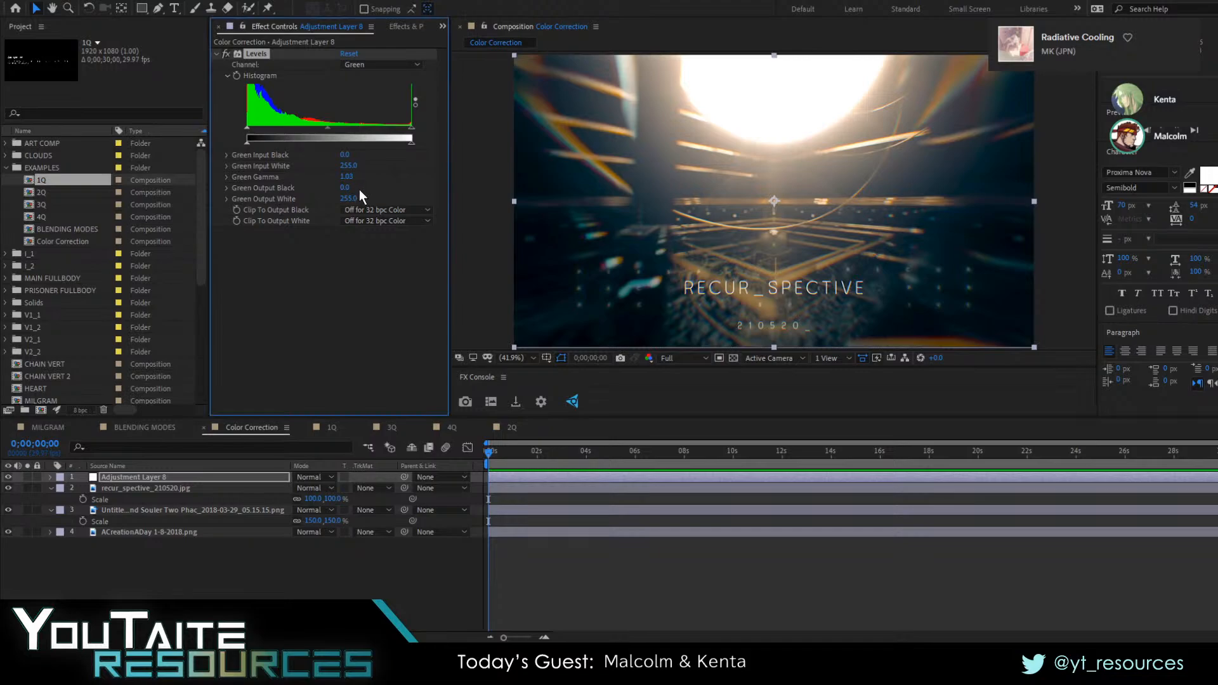
key(alt+Tab)
click(357, 191)
Try moving the green input white point, lower the green gamma to 0.94, and disable the Levels effect
drag(411, 130, 394, 131)
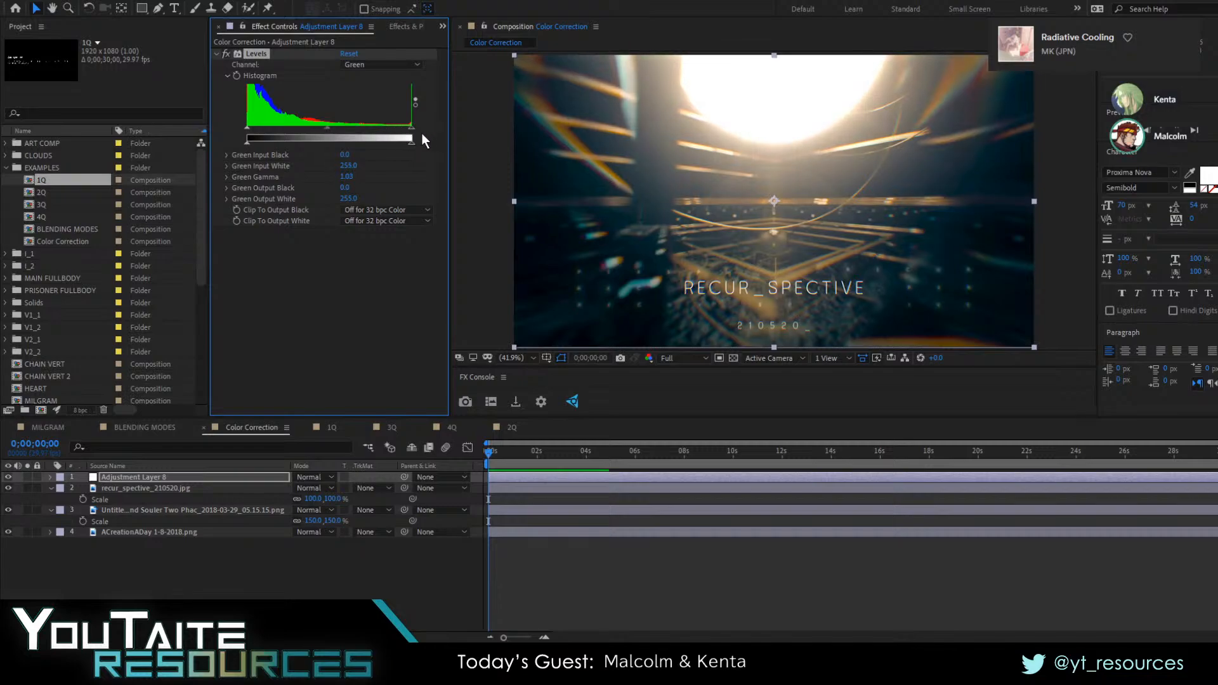
drag(325, 127, 333, 134)
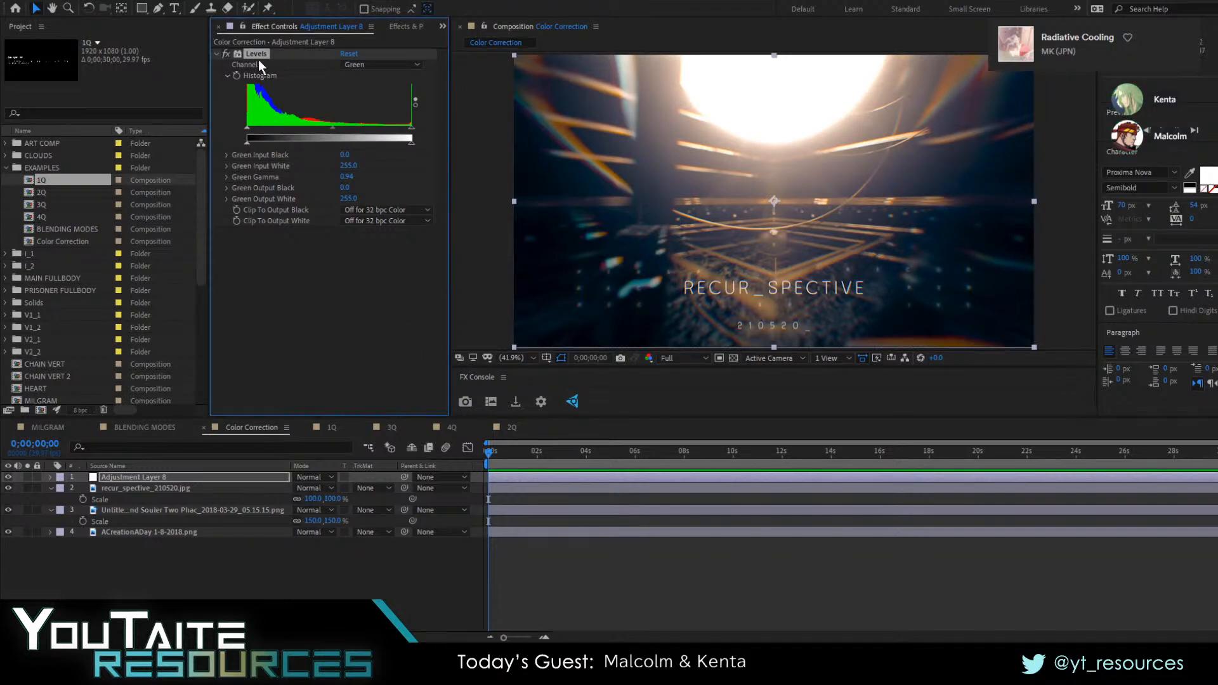
click(225, 53)
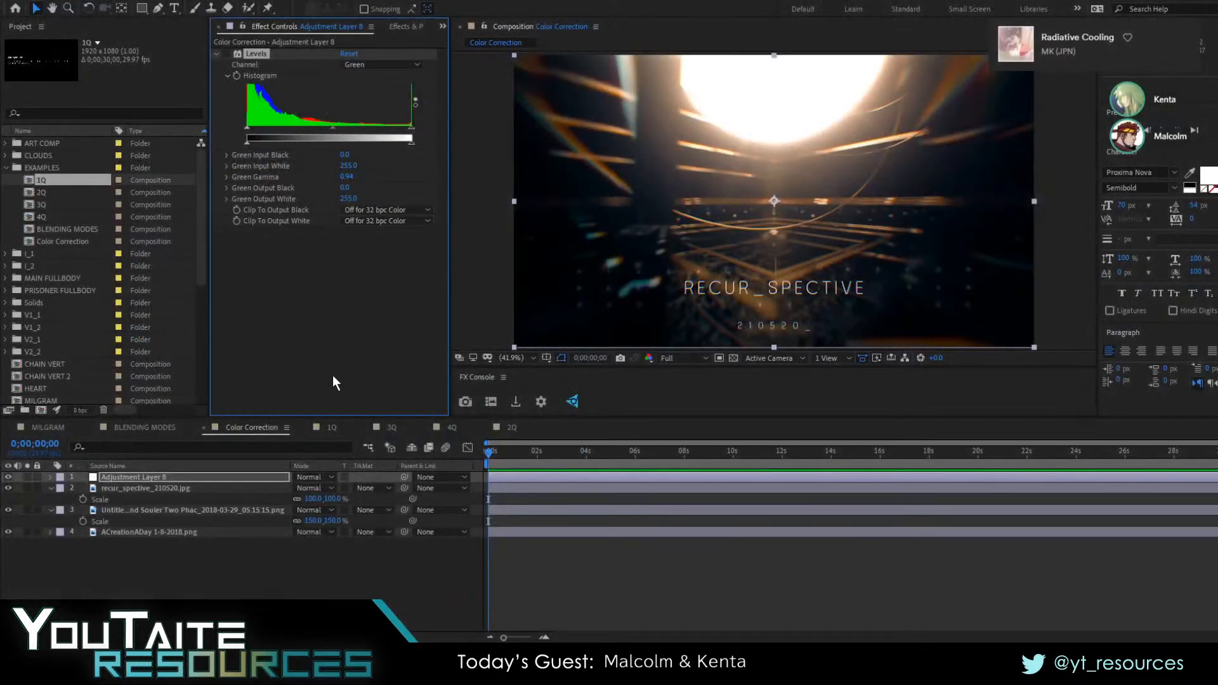
click(787, 568)
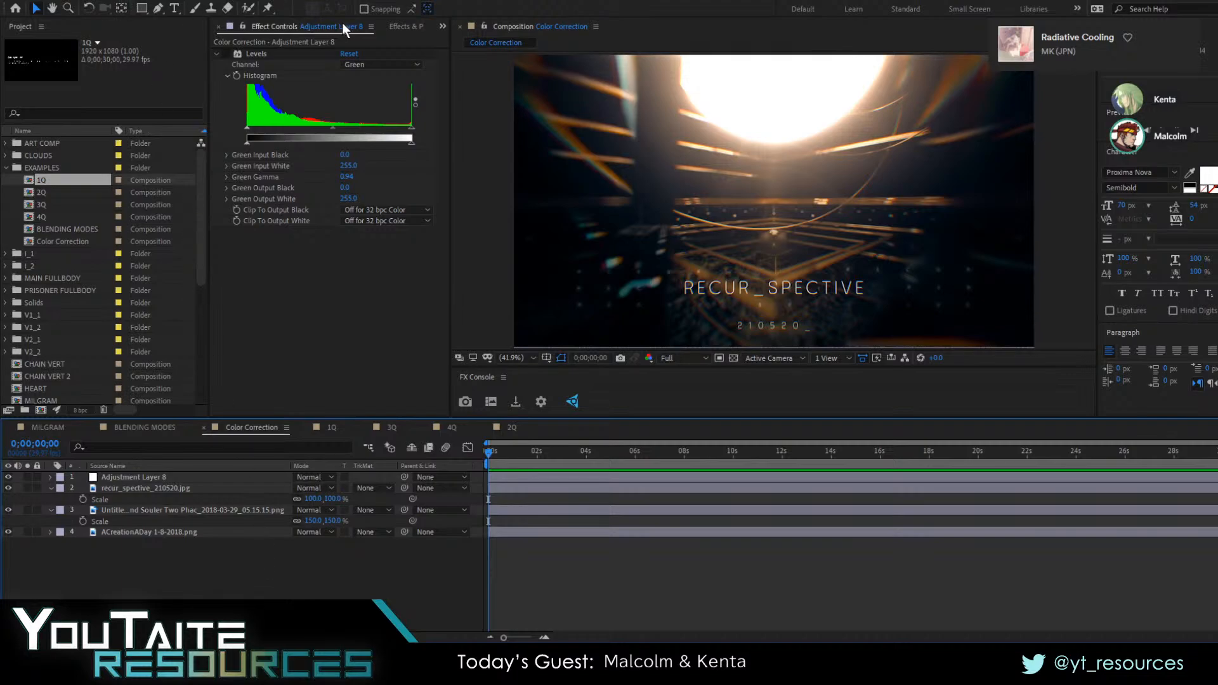
Replace the Levels effect with CC Vignette on the adjustment layer and reduce its Amount to about -440
click(260, 53)
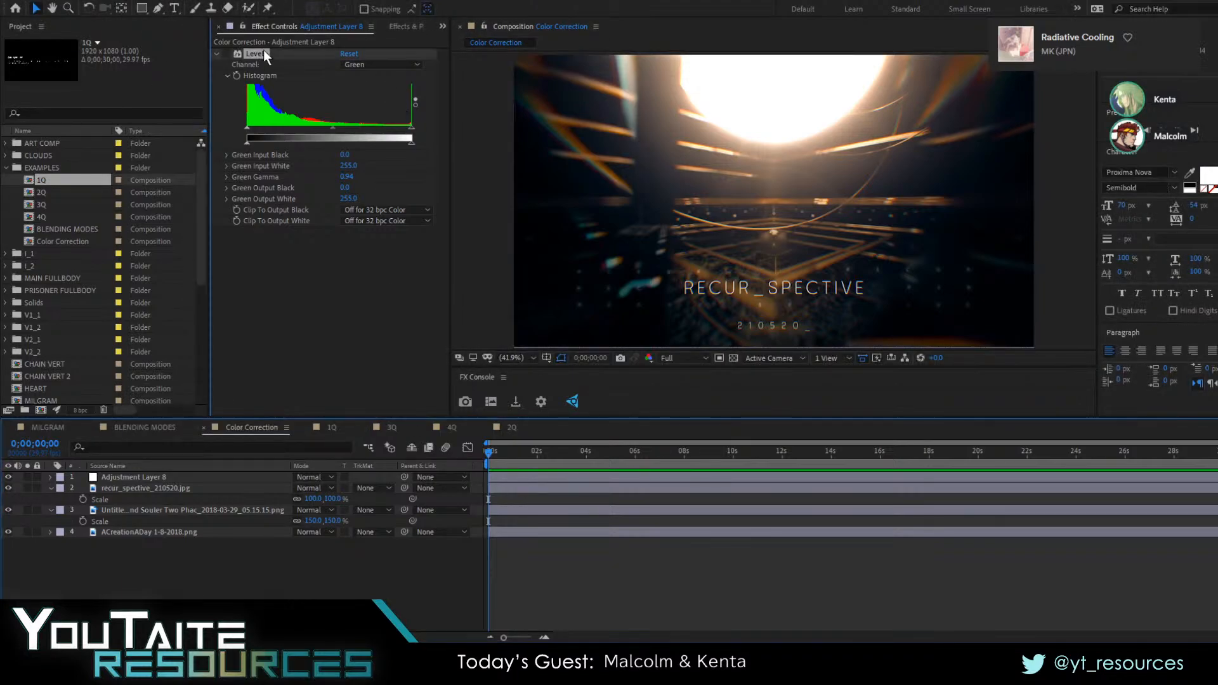
click(407, 26)
text(vignett)
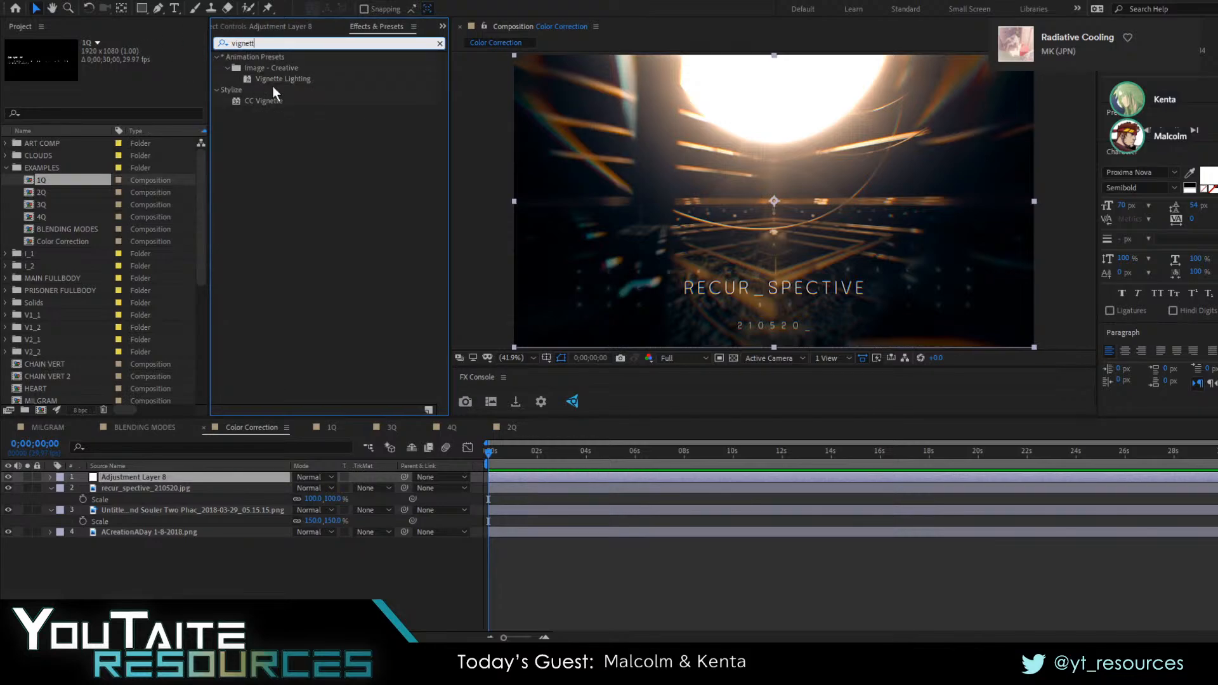
double_click(272, 98)
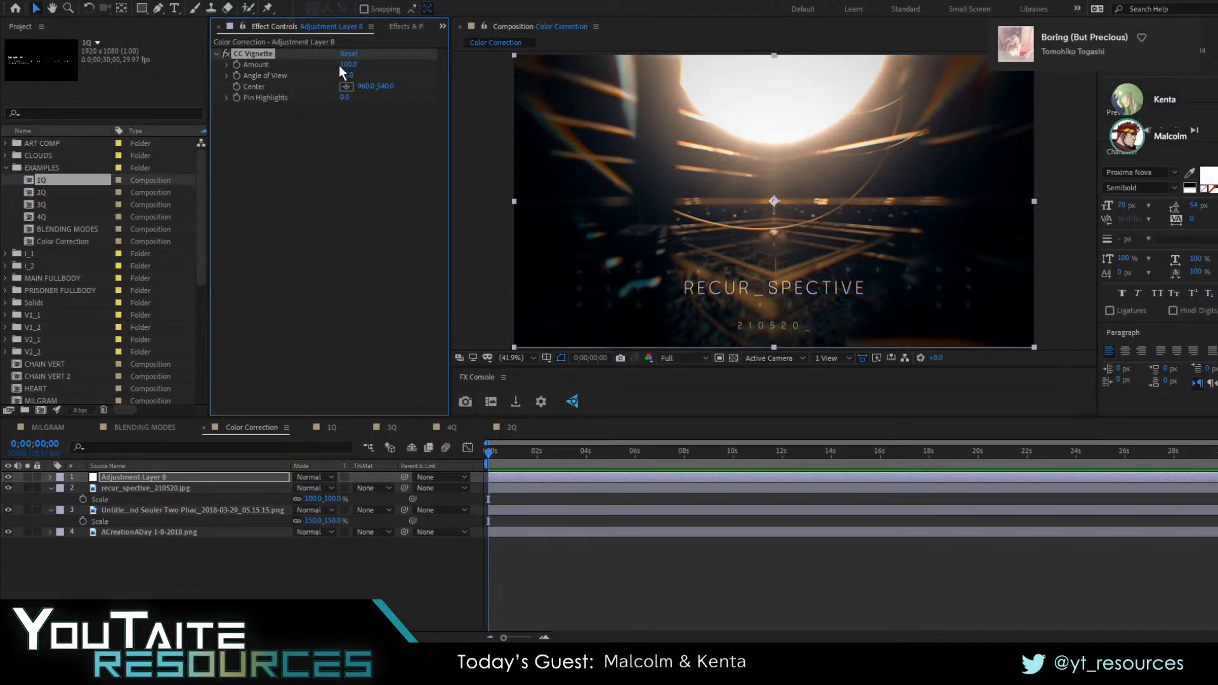
drag(348, 64, 107, 111)
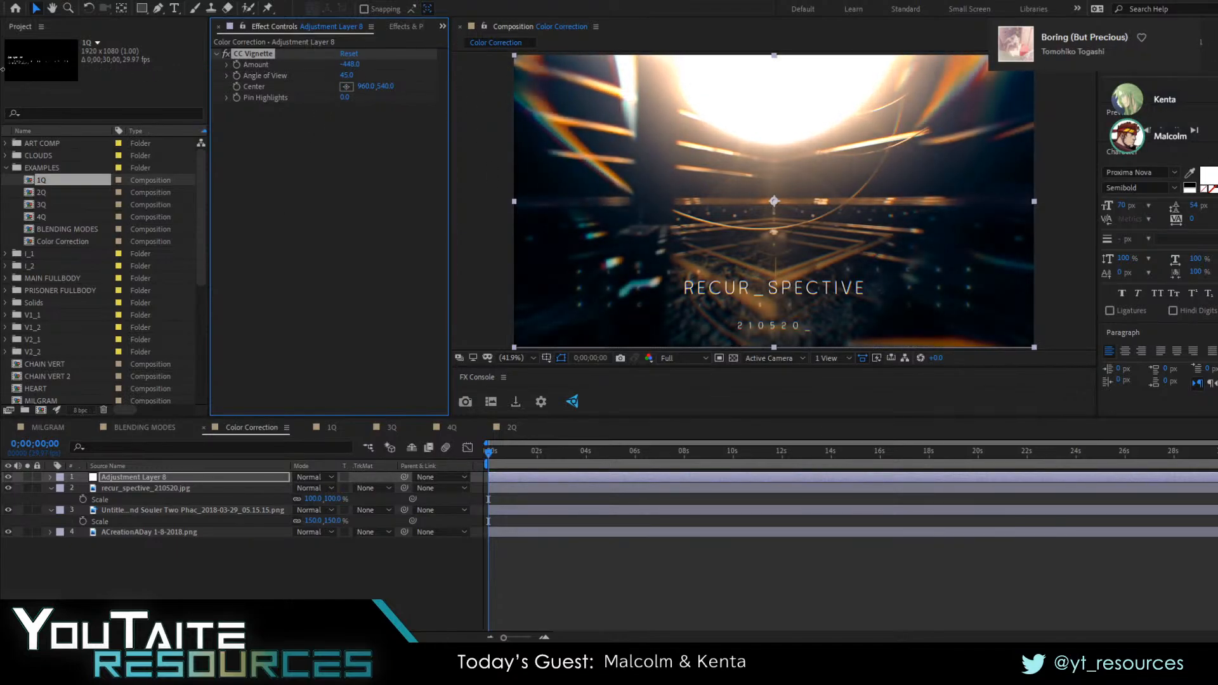
Hide the recur_spective_210520.jpg layer so the adjustment layer affects the pastel artwork beneath it
click(867, 573)
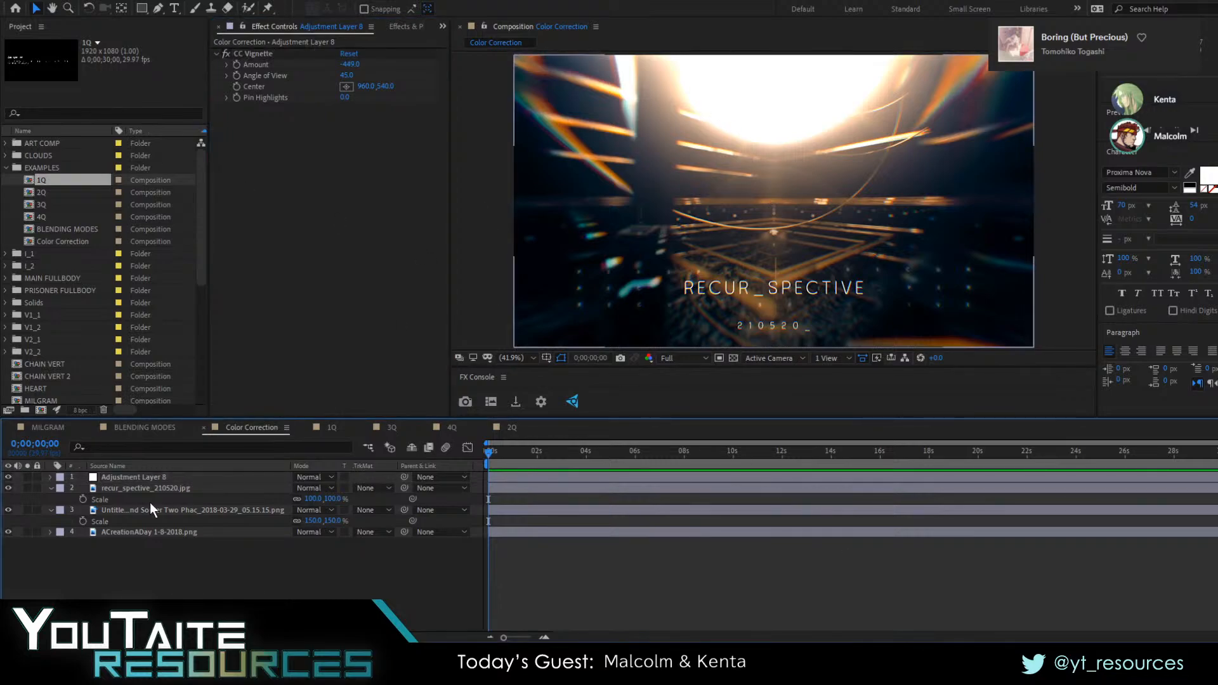
click(135, 477)
click(9, 488)
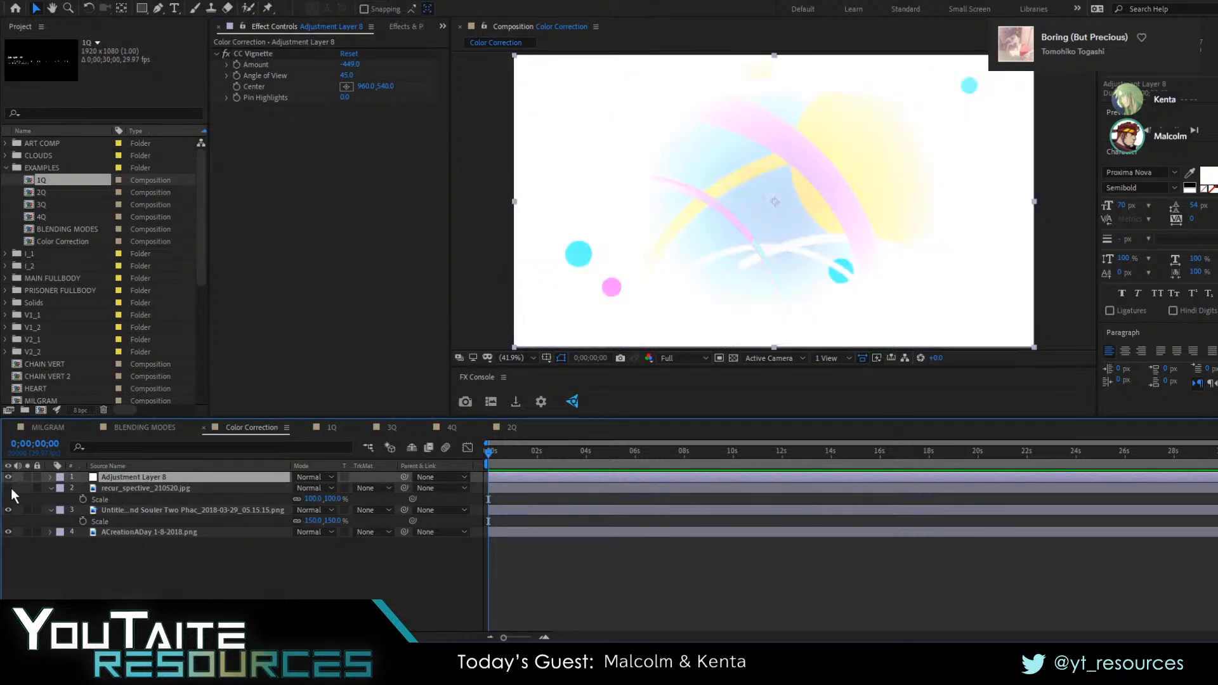
click(136, 511)
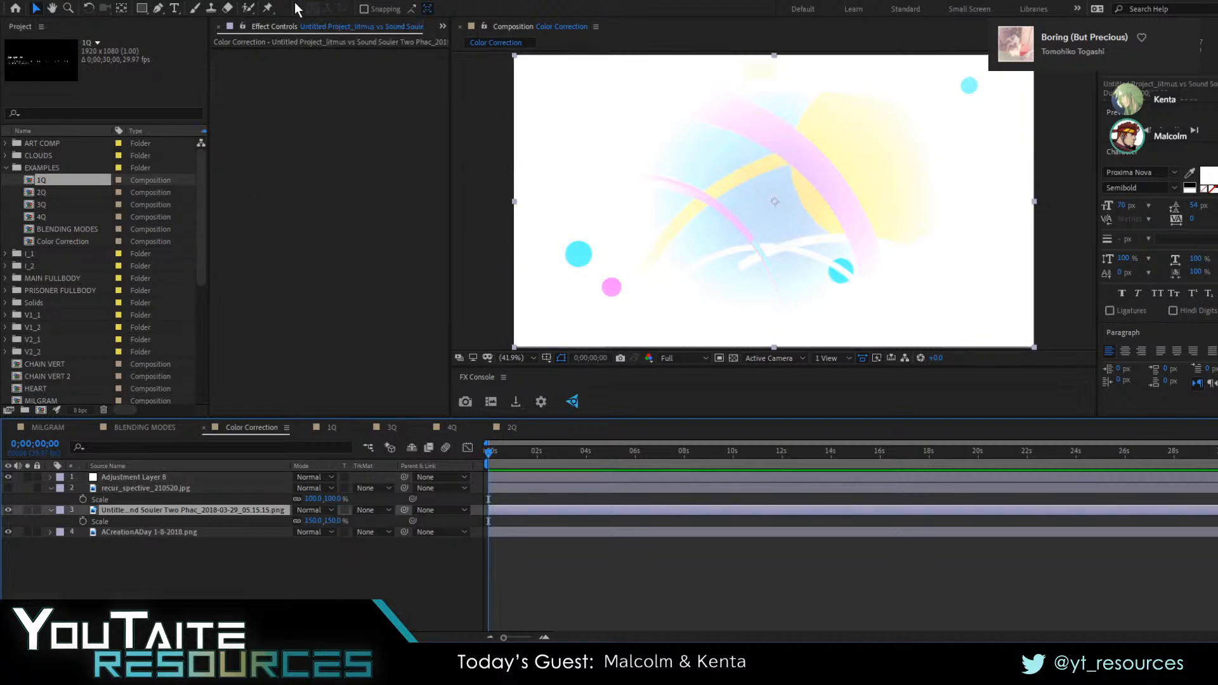
Set the CC Vignette Amount on the adjustment layer to 0
click(146, 477)
click(344, 64)
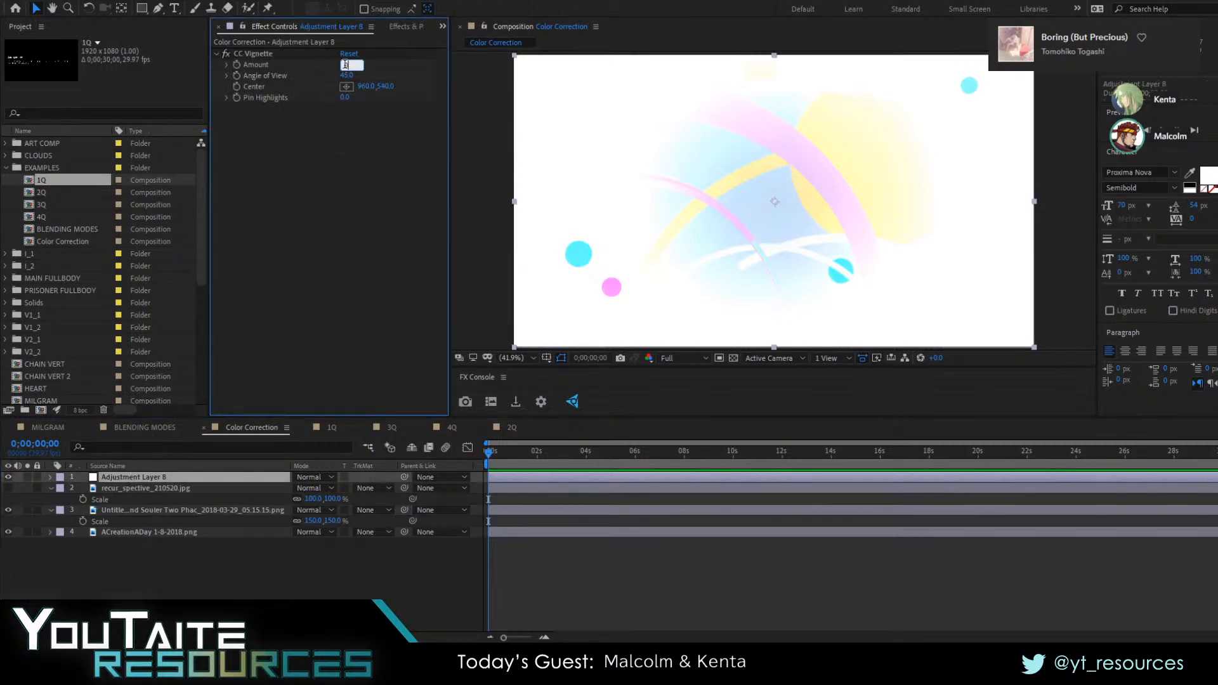
text(0)
key(Return)
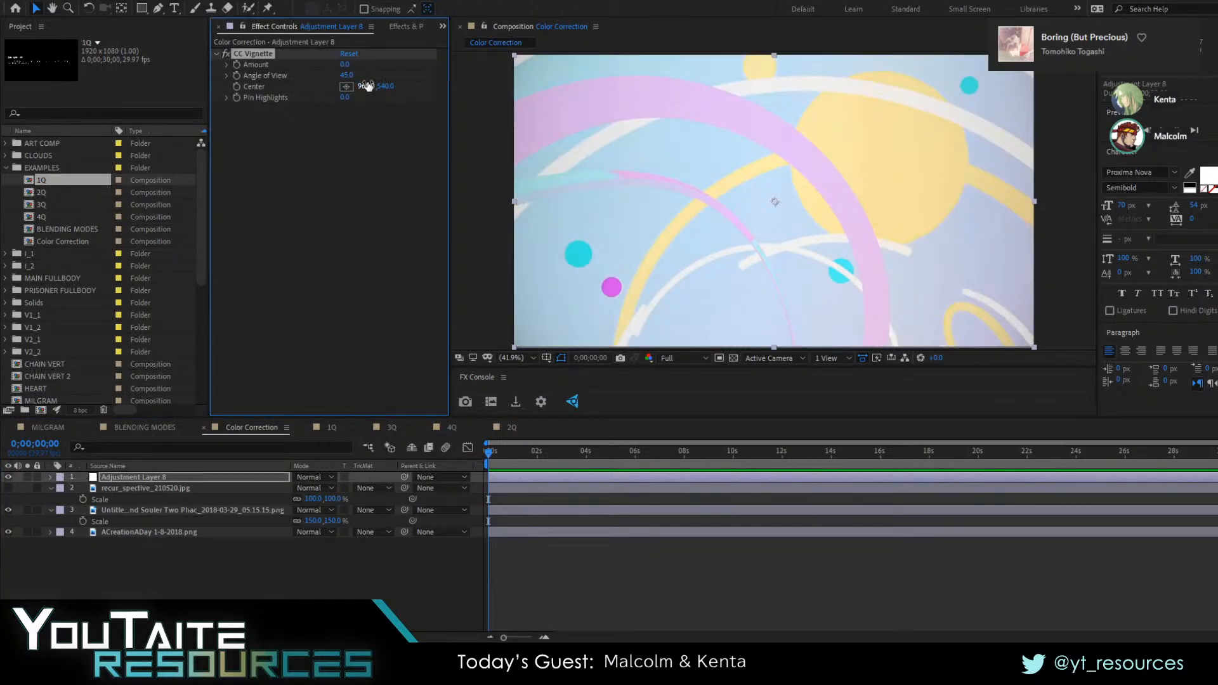
key(ctrl+space)
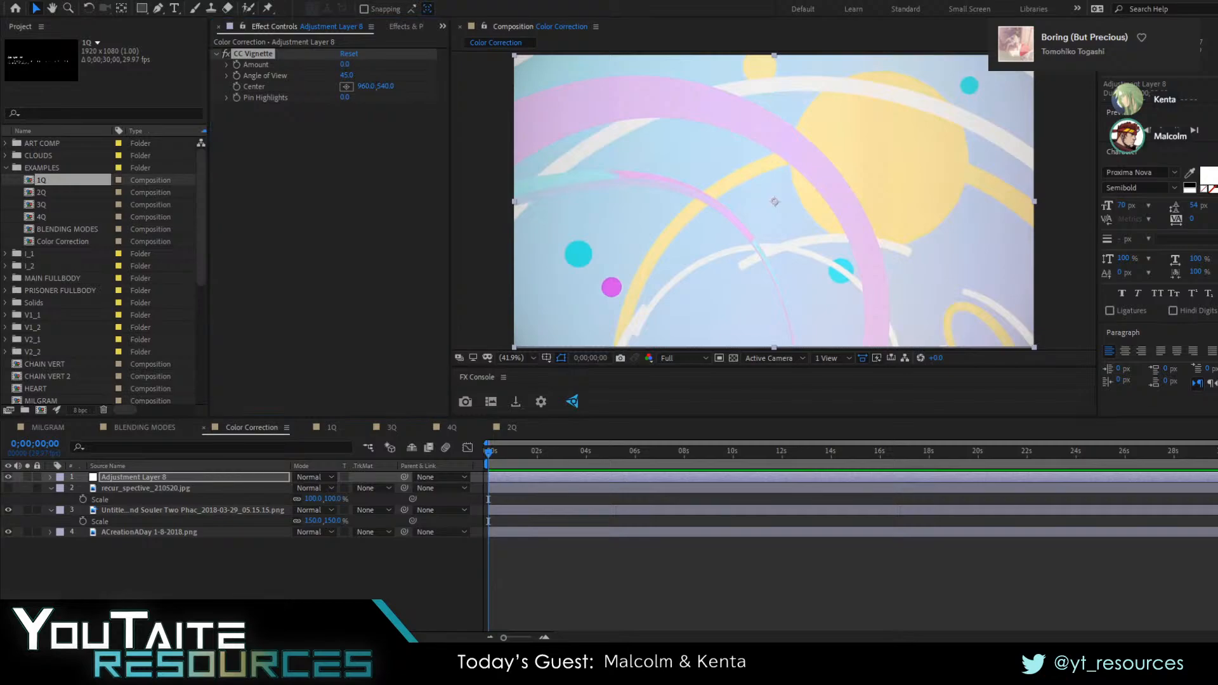
Try CC Vignette Amount values of about 247, -150 and 101 on the pastel artwork
drag(346, 65, 532, 67)
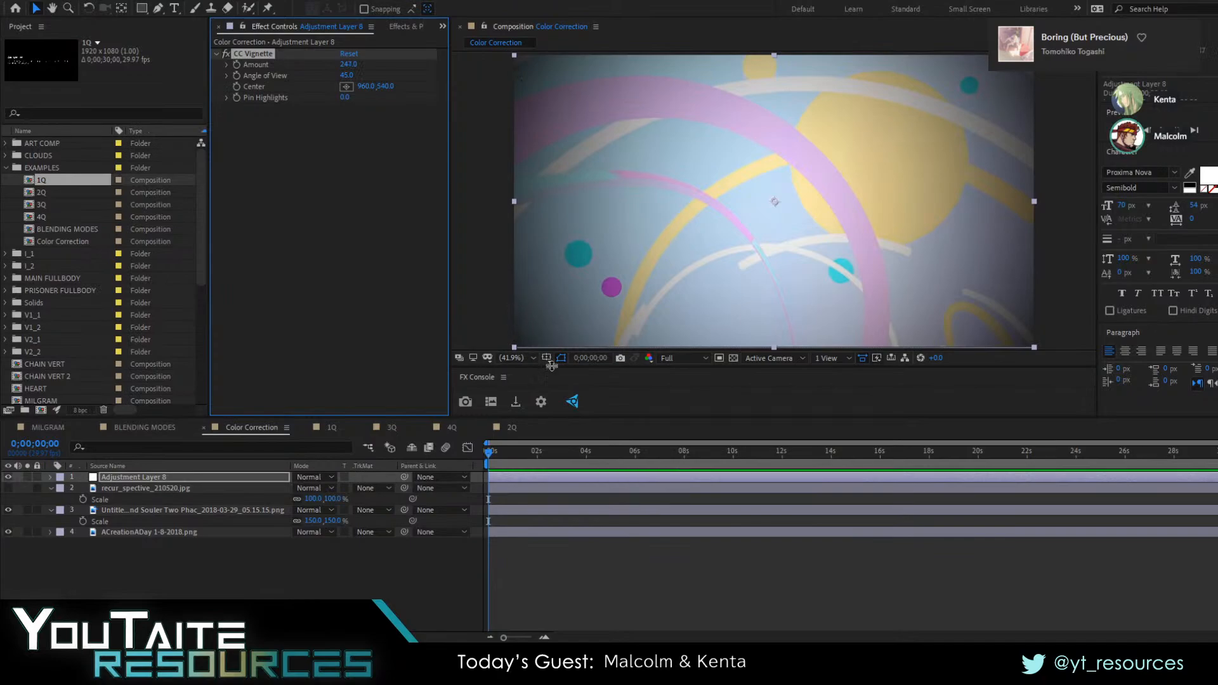
drag(348, 64, 121, 82)
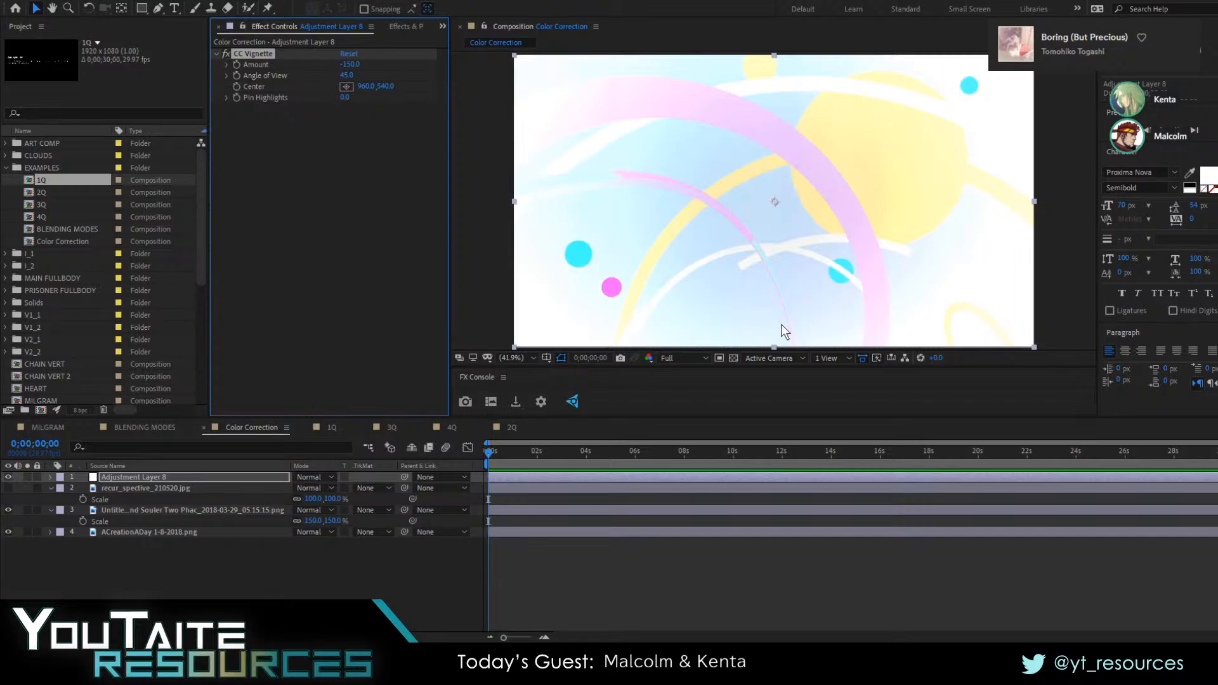
drag(349, 64, 514, 83)
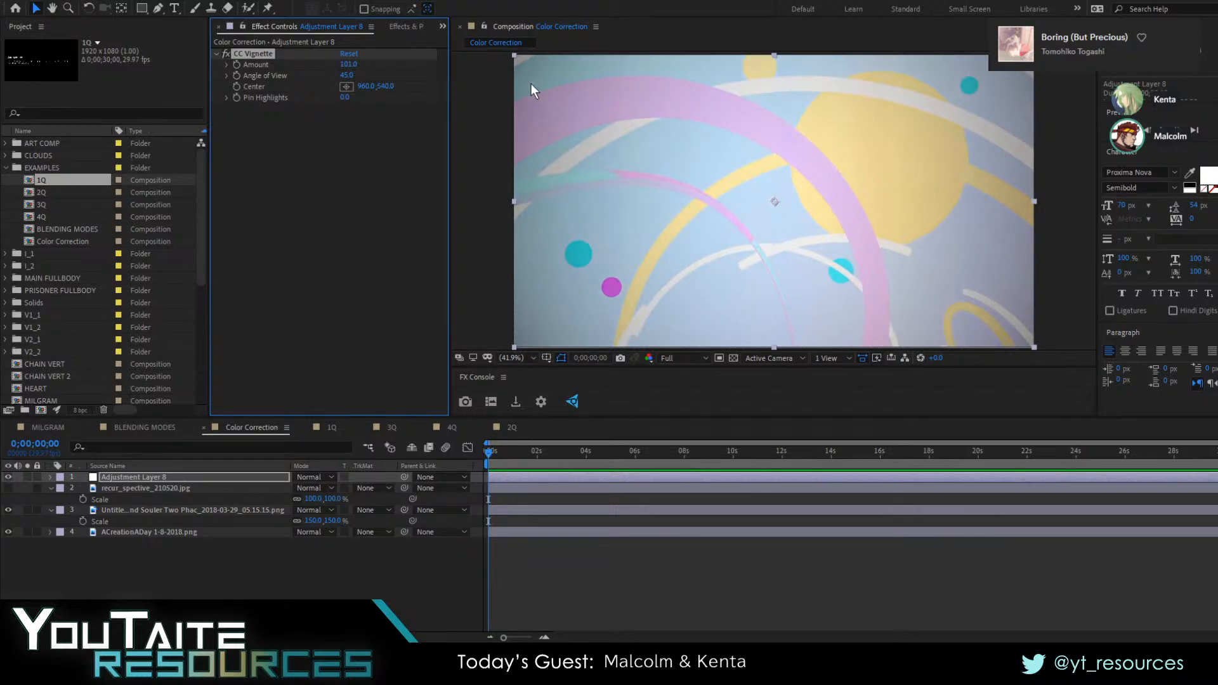
key(alt+Tab)
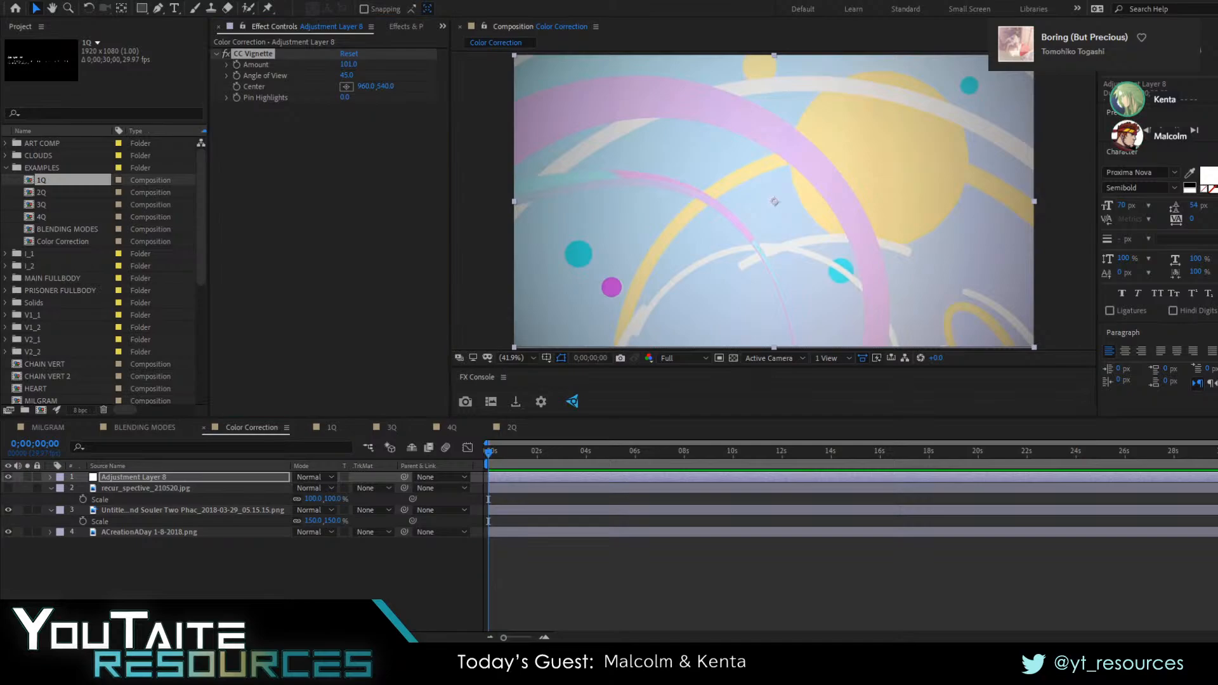
Try a stronger dark vignette, and bring the CC Vignette Amount to -182 for bright edges
drag(348, 64, 303, 105)
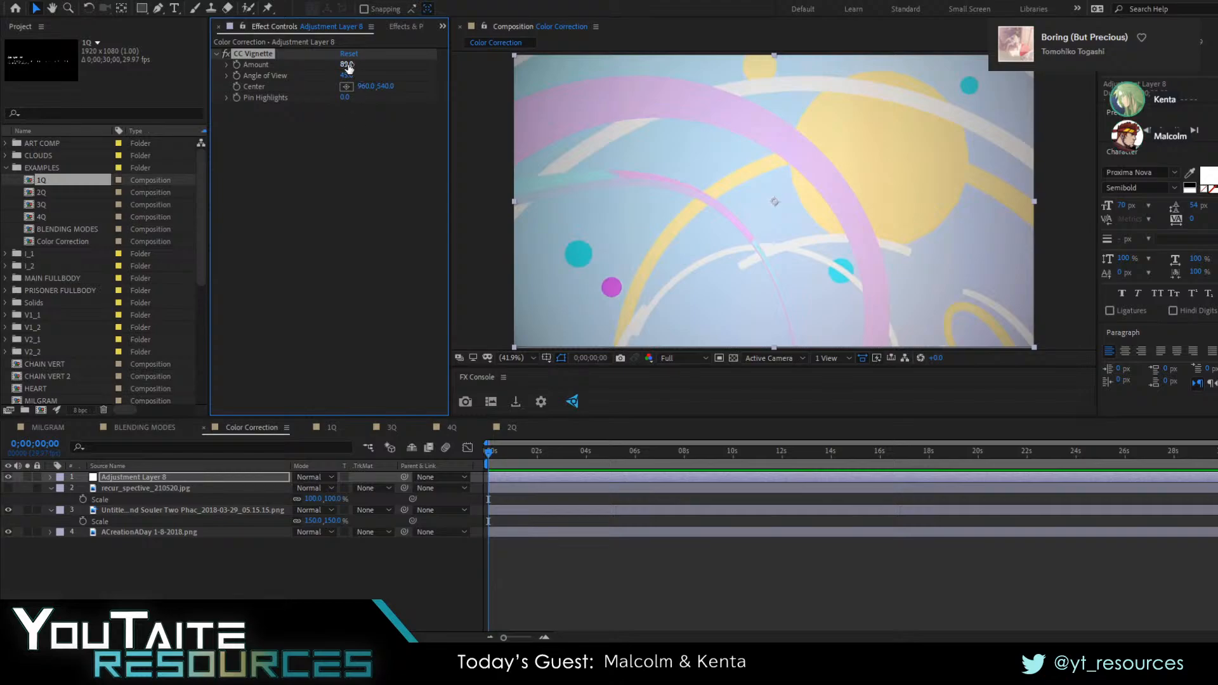
drag(350, 64, 506, 103)
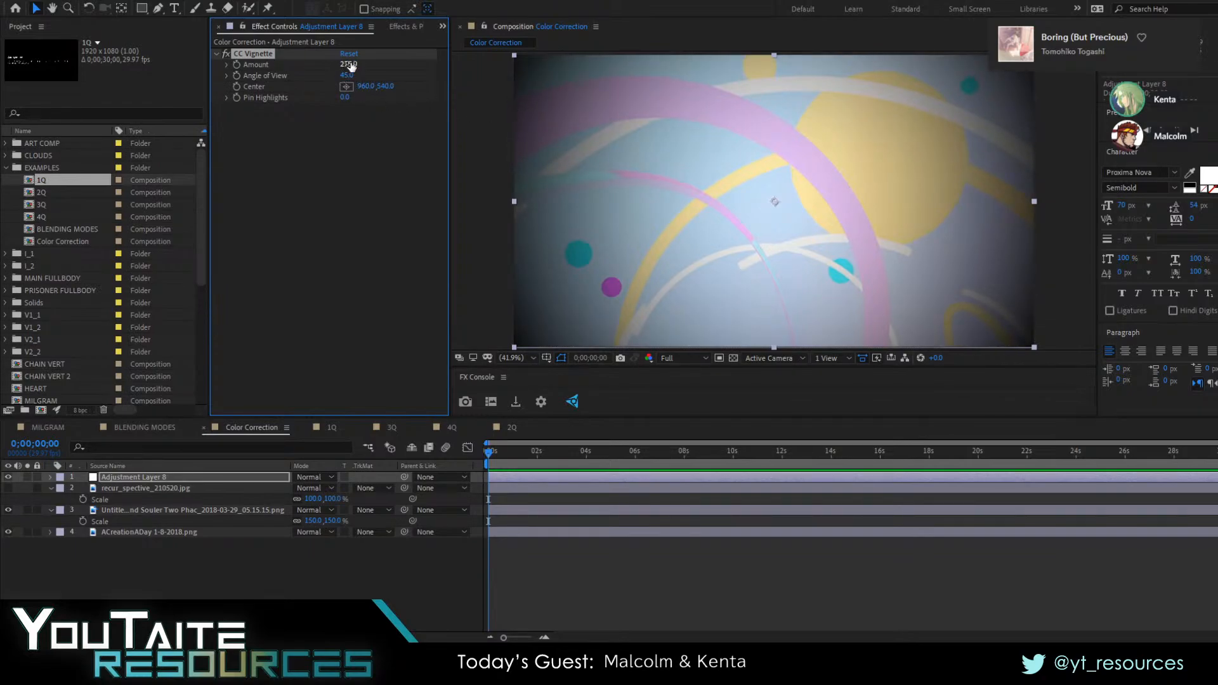
drag(349, 66, 75, 78)
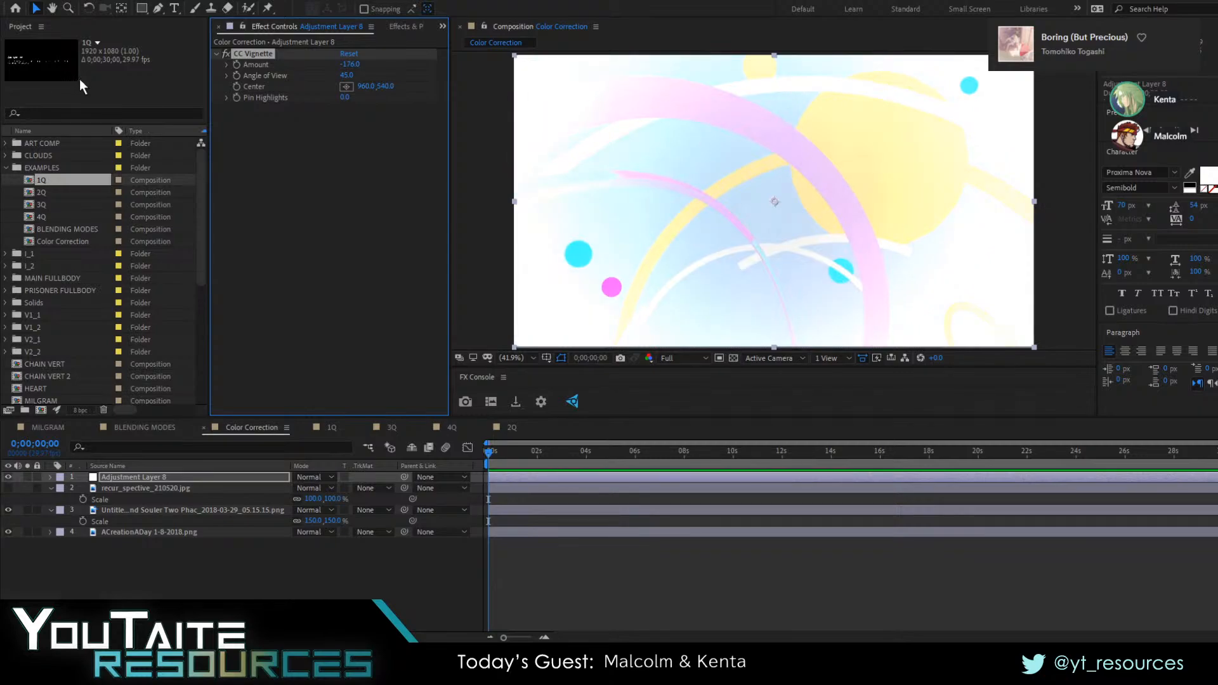
drag(352, 65, 328, 62)
drag(352, 64, 377, 68)
key(alt+Tab)
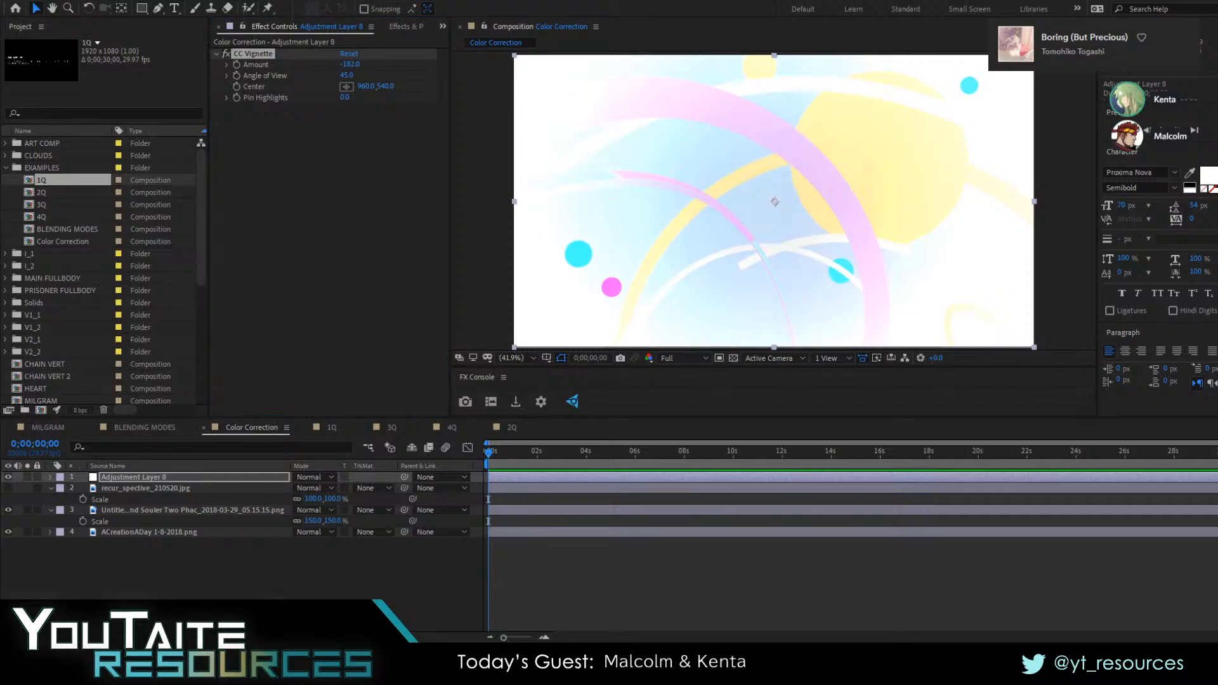
click(375, 76)
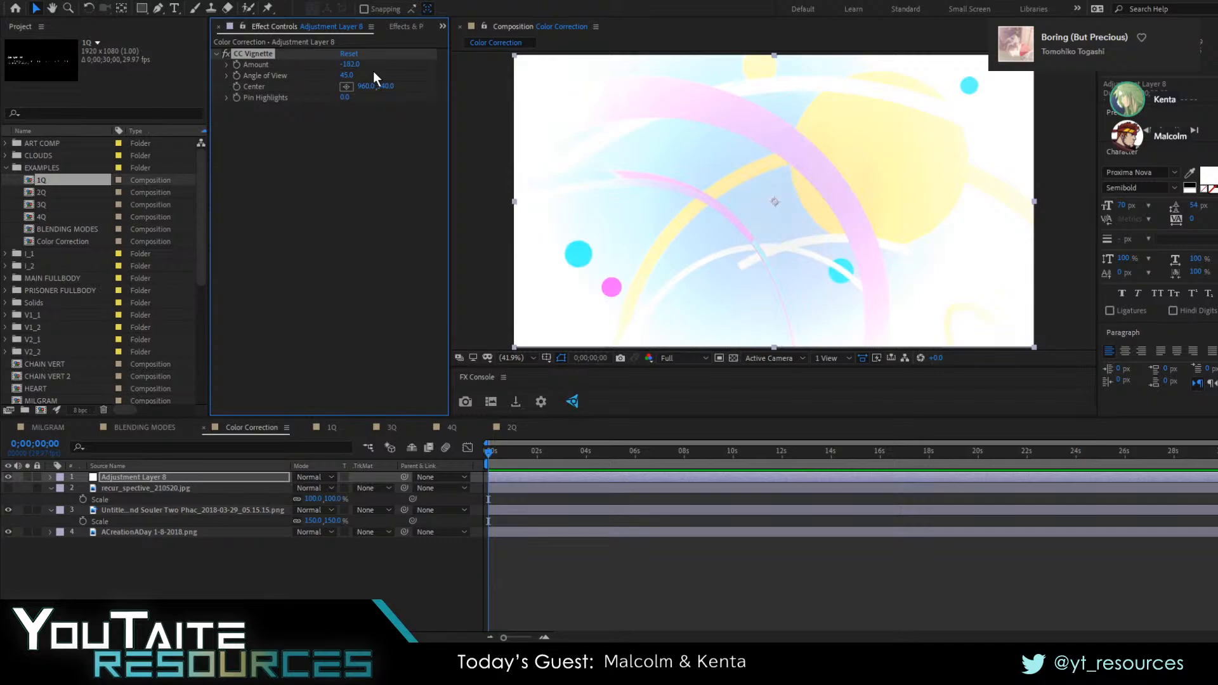
key(alt+Tab)
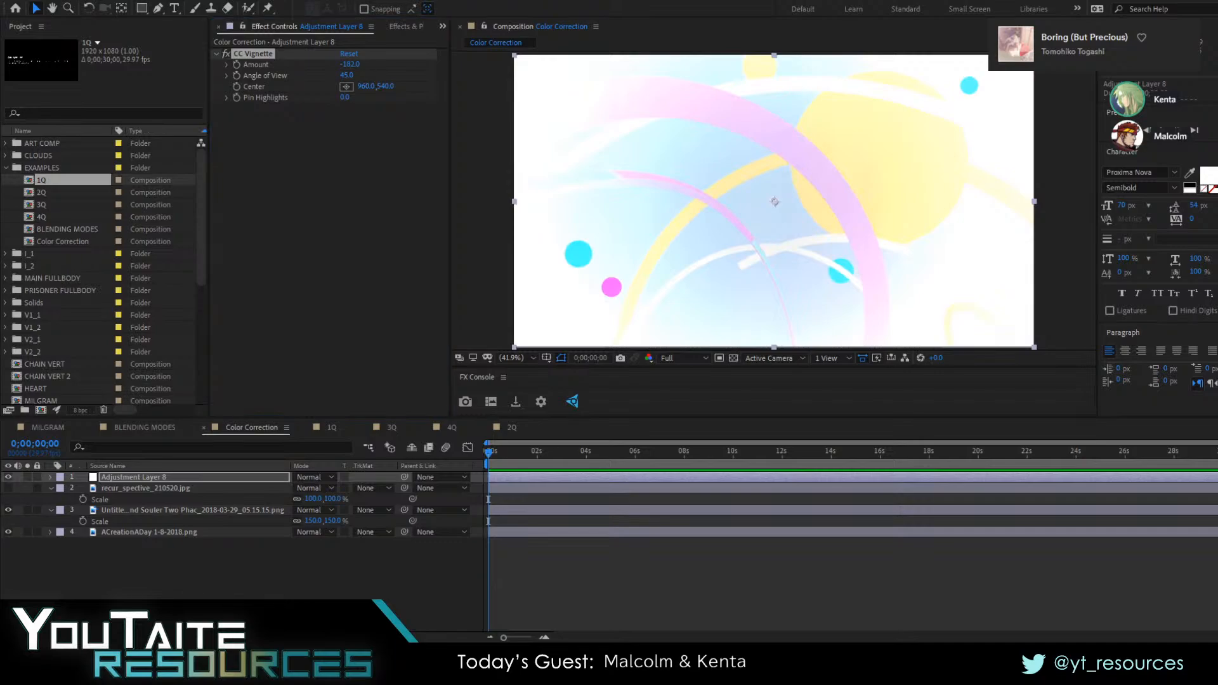
key(alt+Tab)
key(alt+Tab)
key(alt+Tab)
key(alt+Tab)
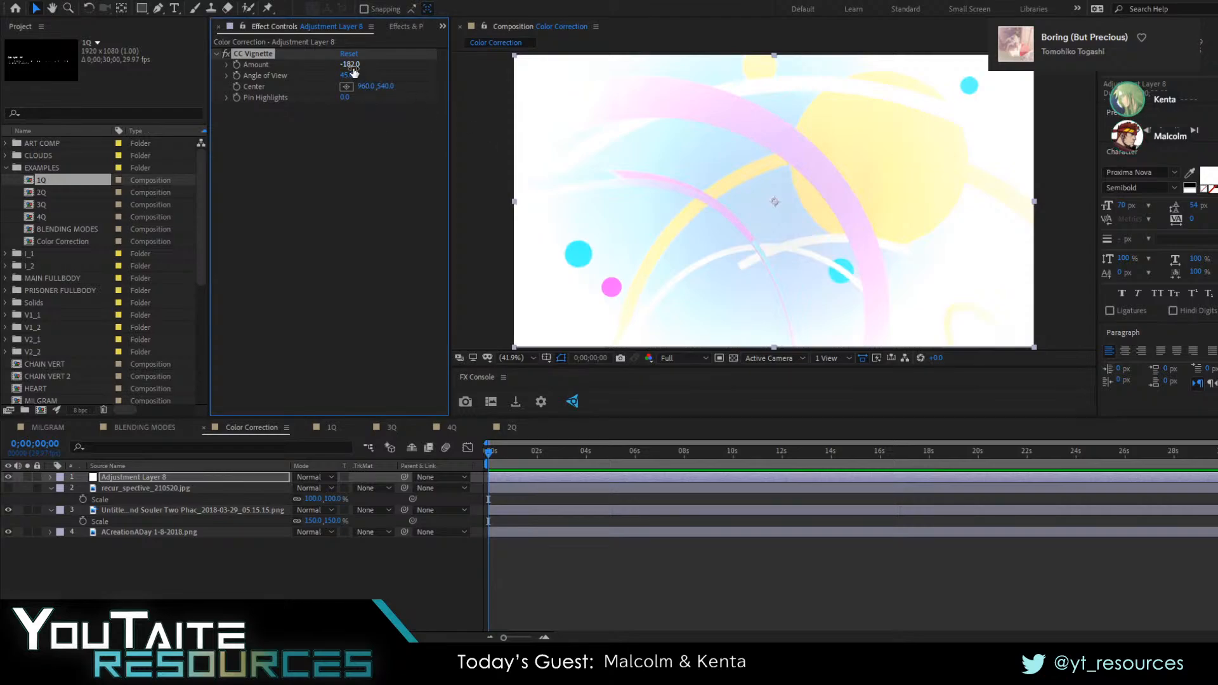
Try a weak CC Vignette Amount of about 40, and remove the effect from the adjustment layer
click(352, 66)
text(-99)
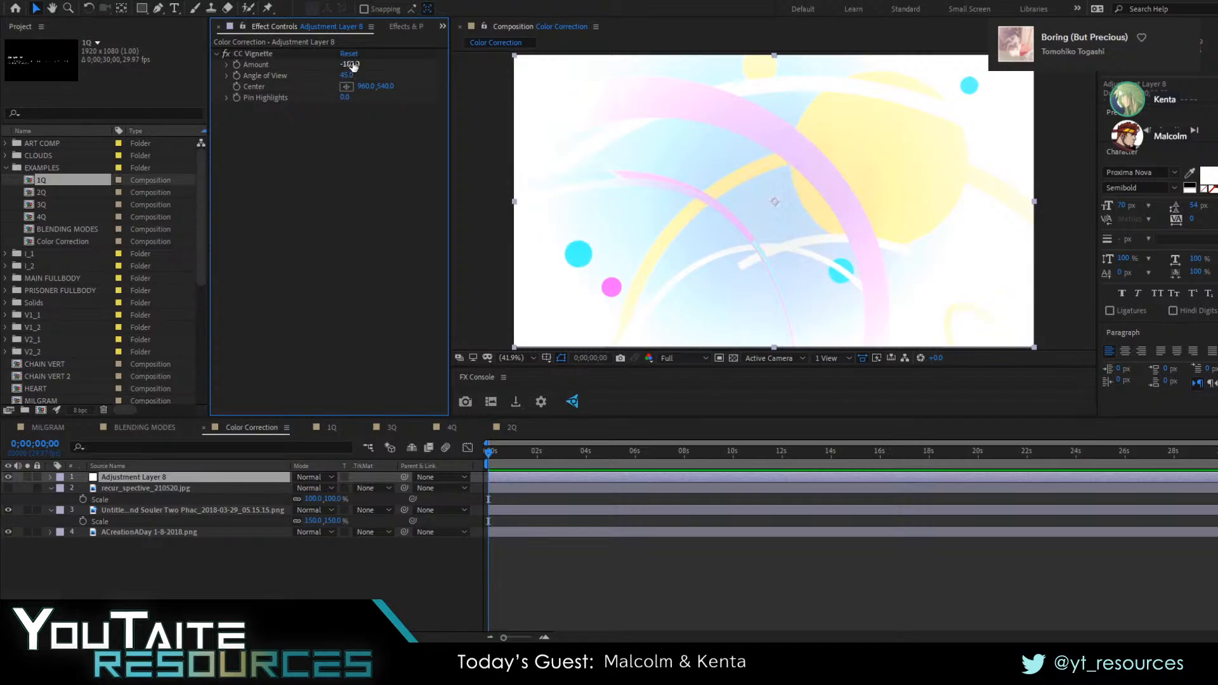
key(Return)
drag(441, 75, 571, 75)
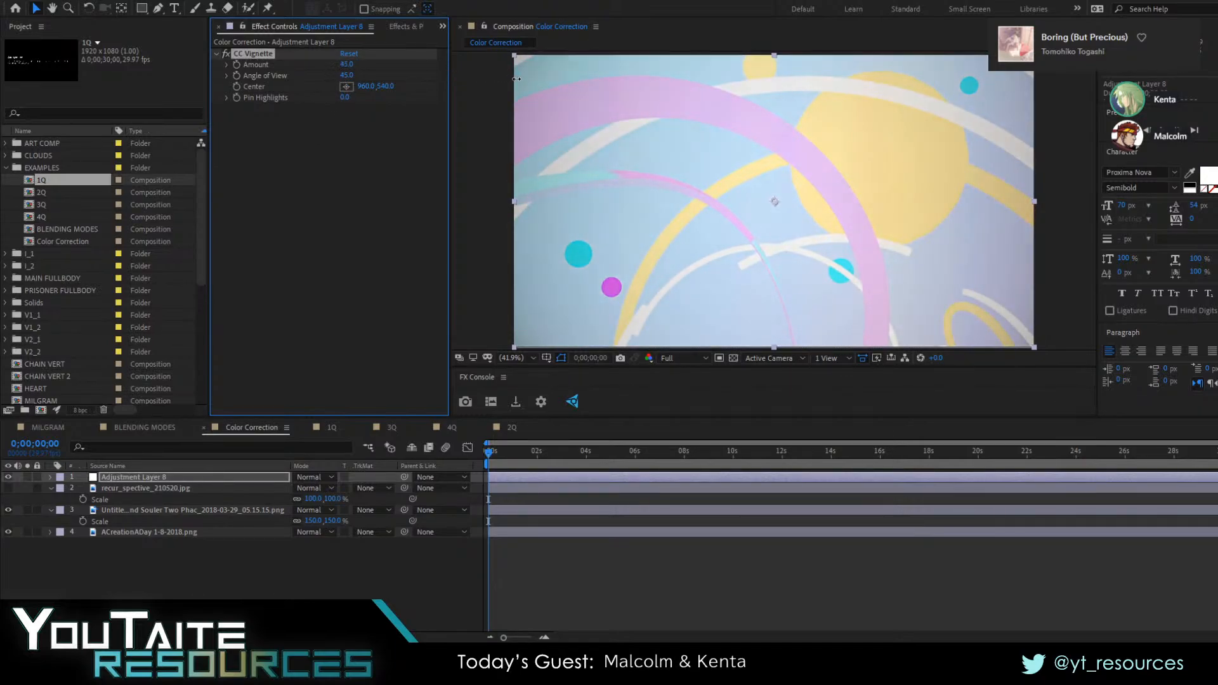
key(Delete)
Create a red solid above the adjustment layer and give it a full-frame elliptical mask
click(175, 573)
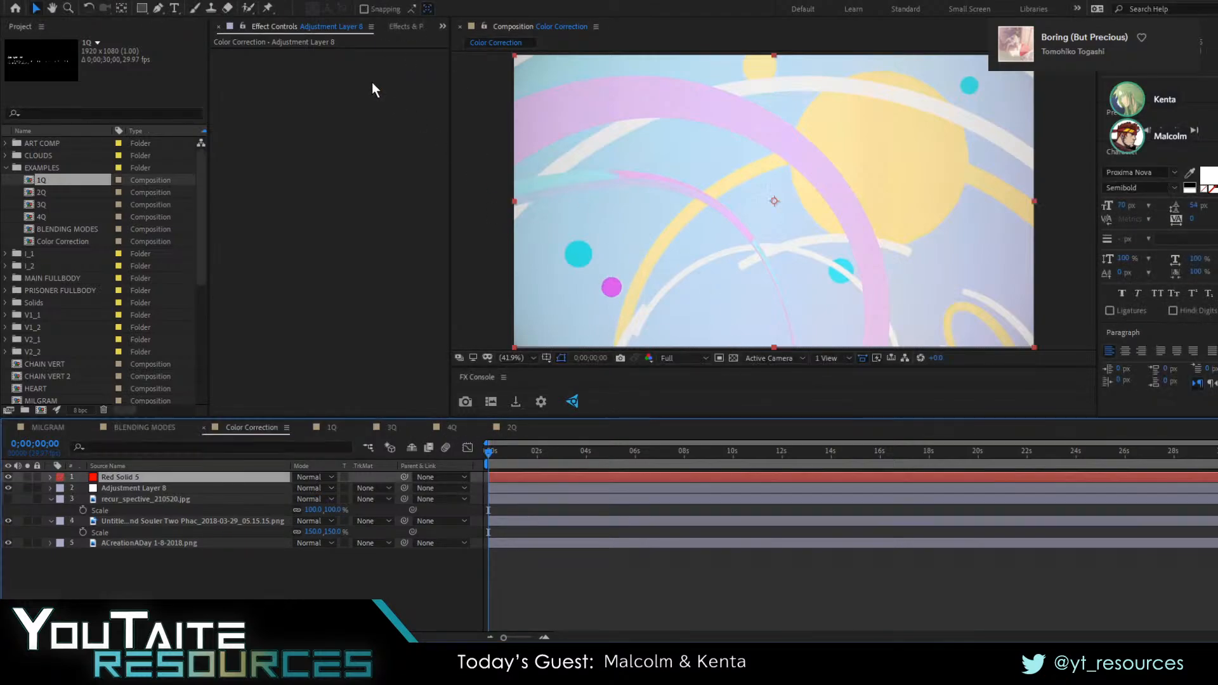
click(142, 10)
key(q)
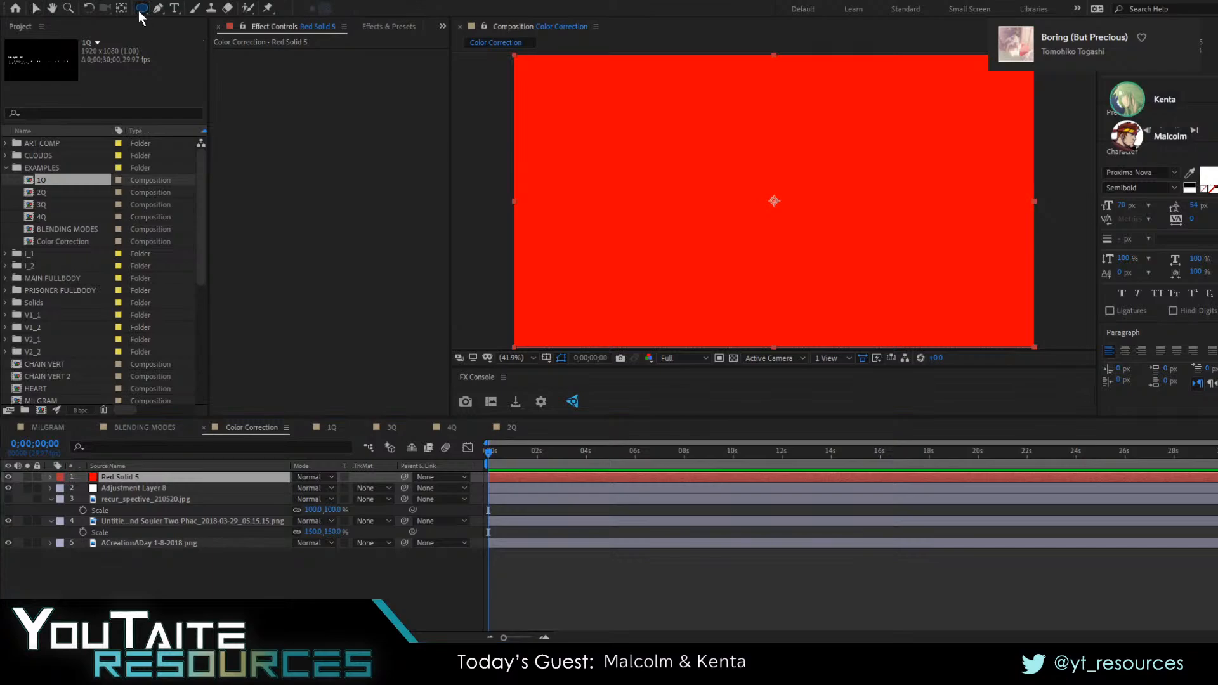
double_click(142, 9)
key(v)
Set the red solid's mask to Subtract with a feather of 530 pixels and an expansion of 197 pixels
click(114, 503)
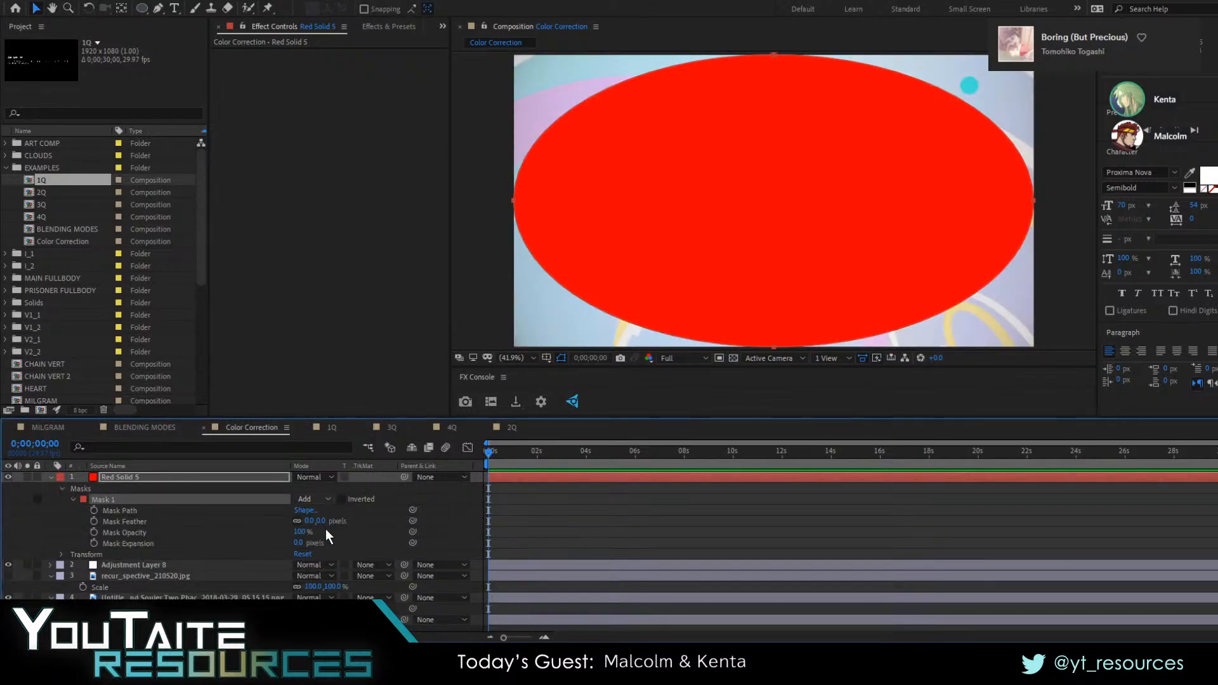
drag(310, 521, 571, 517)
drag(303, 543, 389, 544)
drag(314, 521, 424, 522)
drag(302, 543, 346, 543)
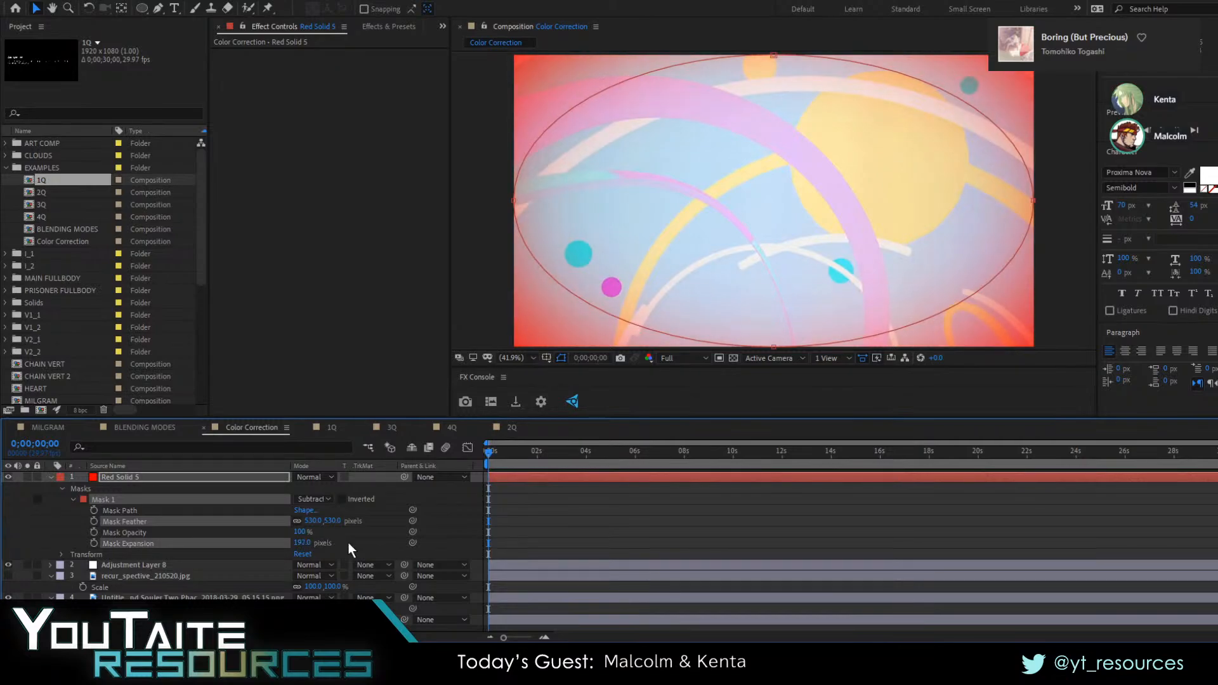
click(350, 542)
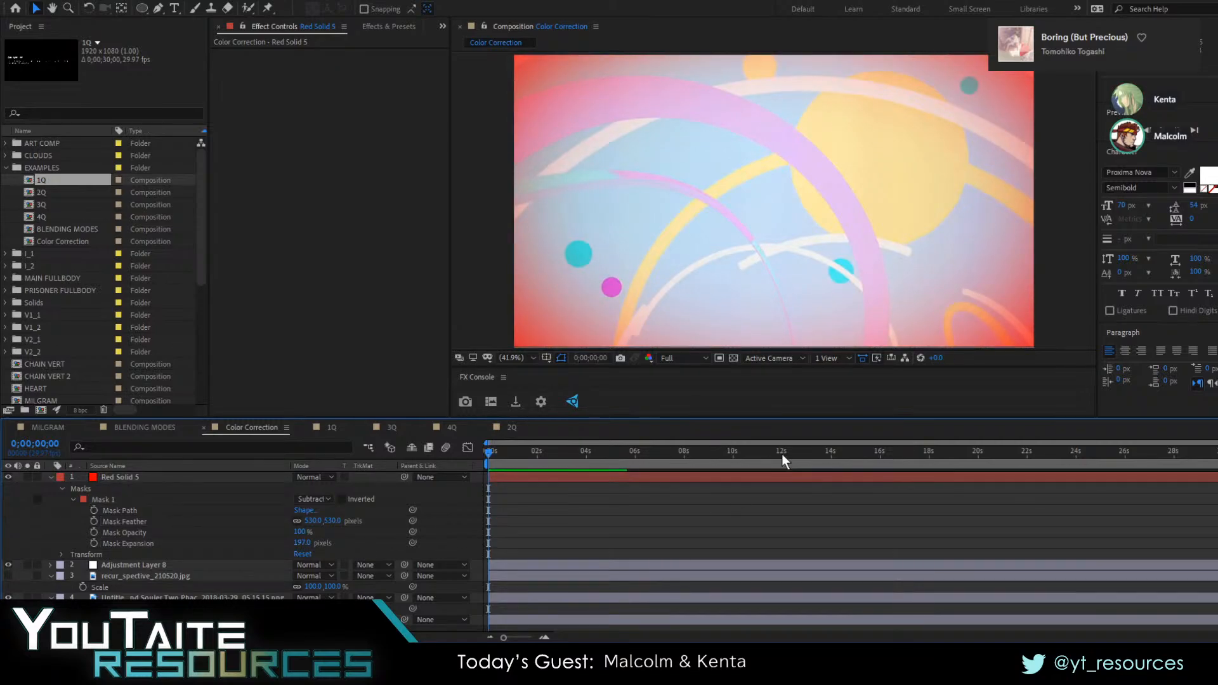
Delete the elliptical mask from the red solid and remove the red solid layer
click(112, 474)
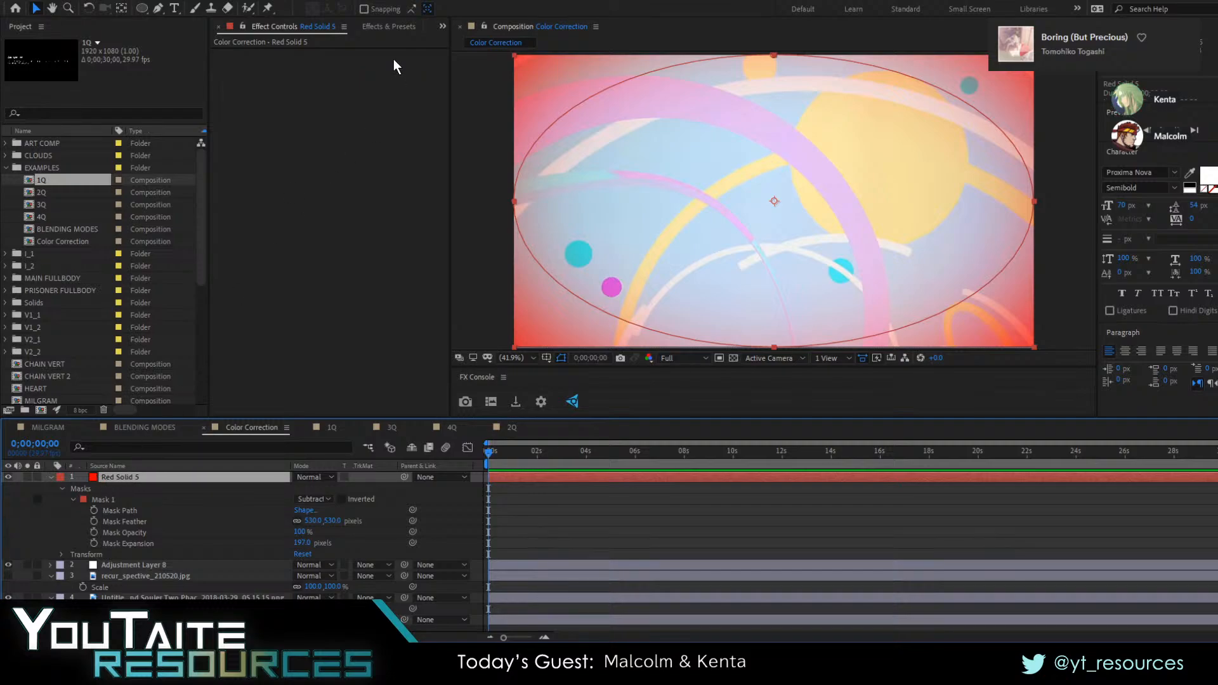
click(166, 566)
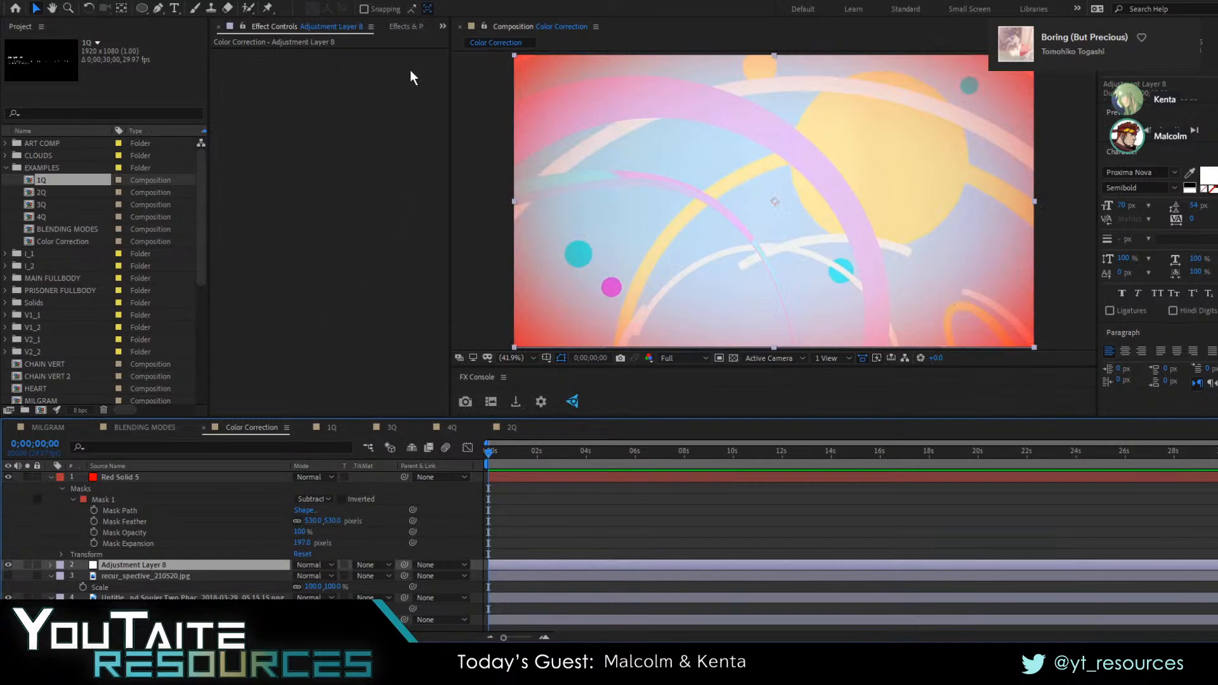
click(137, 481)
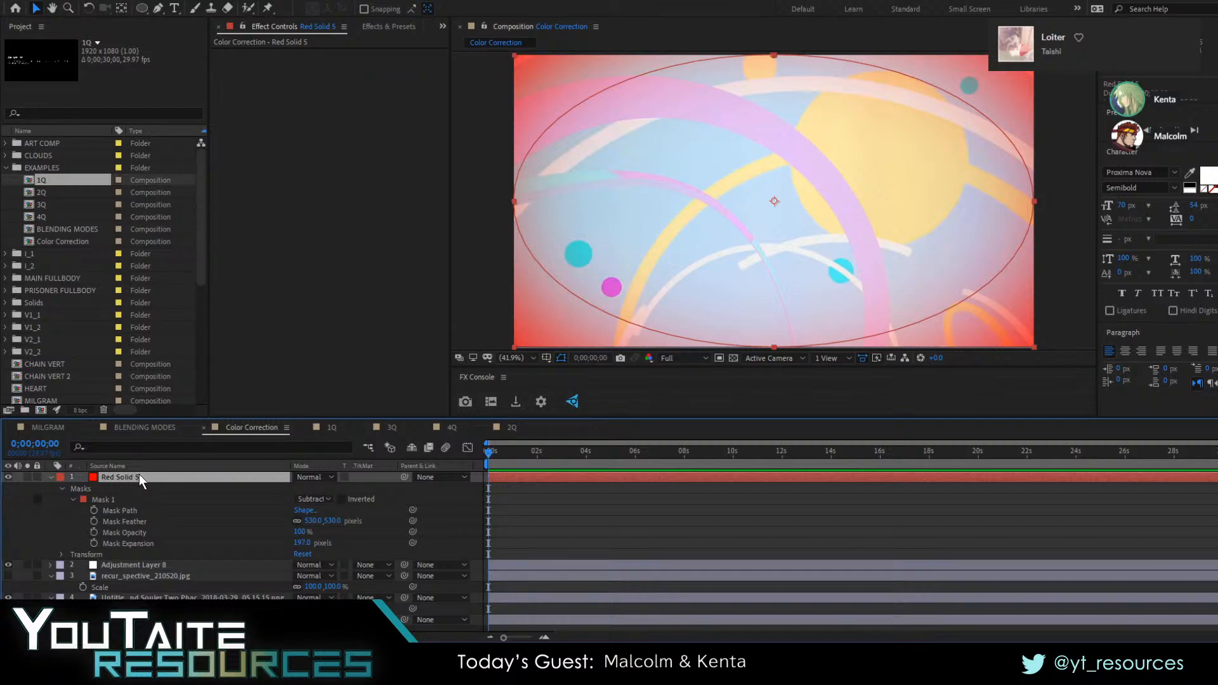
click(105, 500)
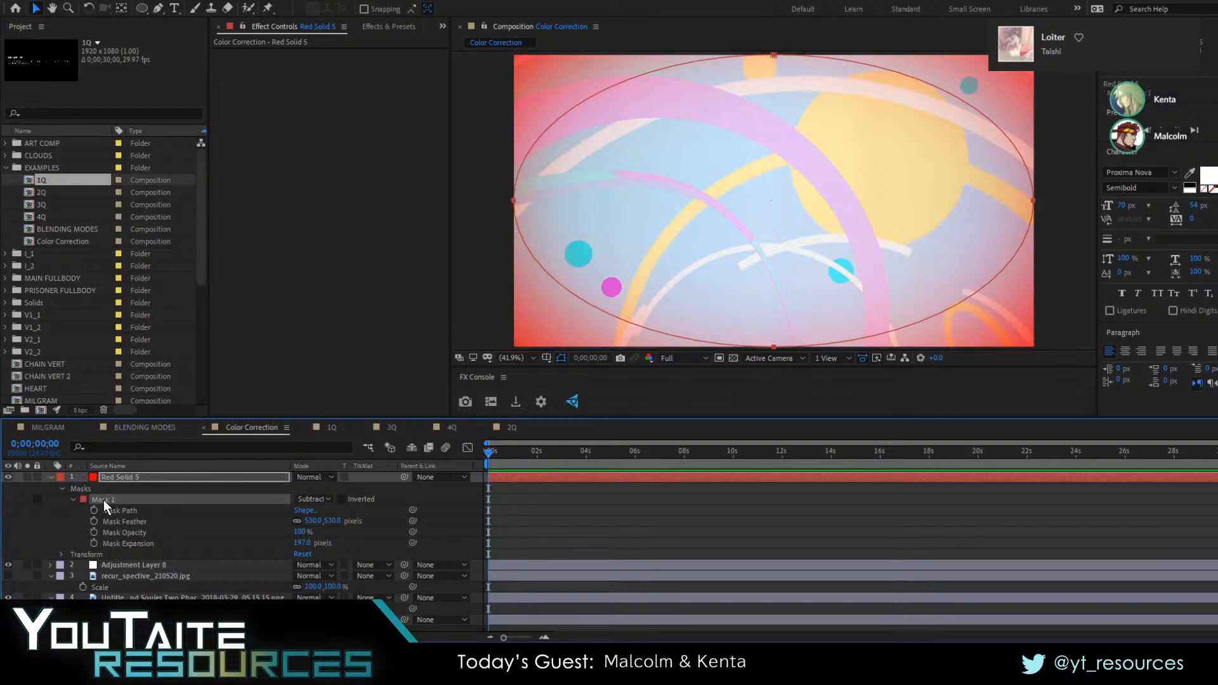
key(Delete)
click(127, 477)
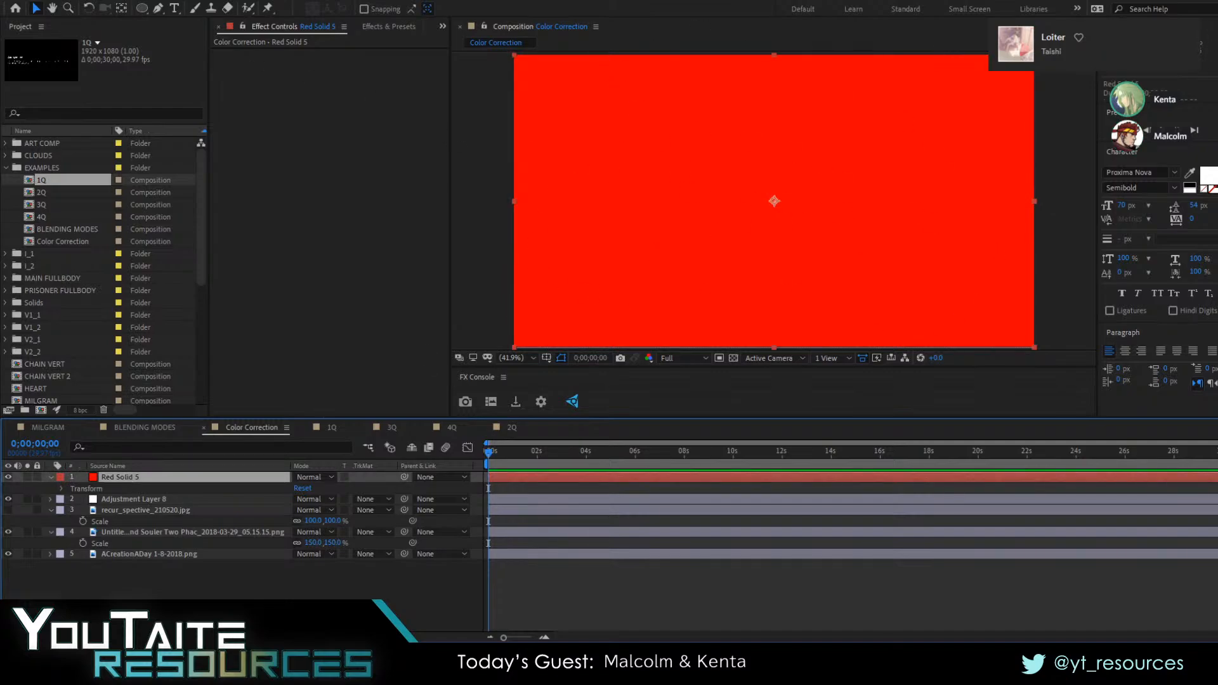
key(Delete)
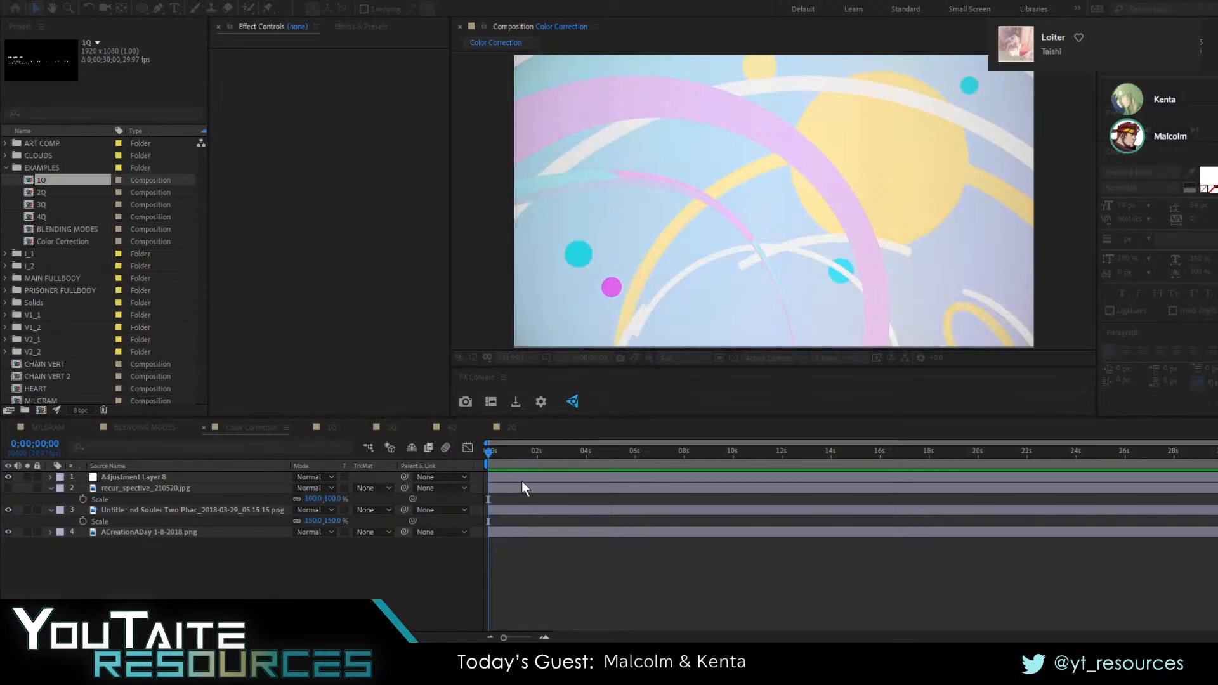
Create a blue solid above the adjustment layer and mask it with a full-frame ellipse set to Subtract
click(711, 419)
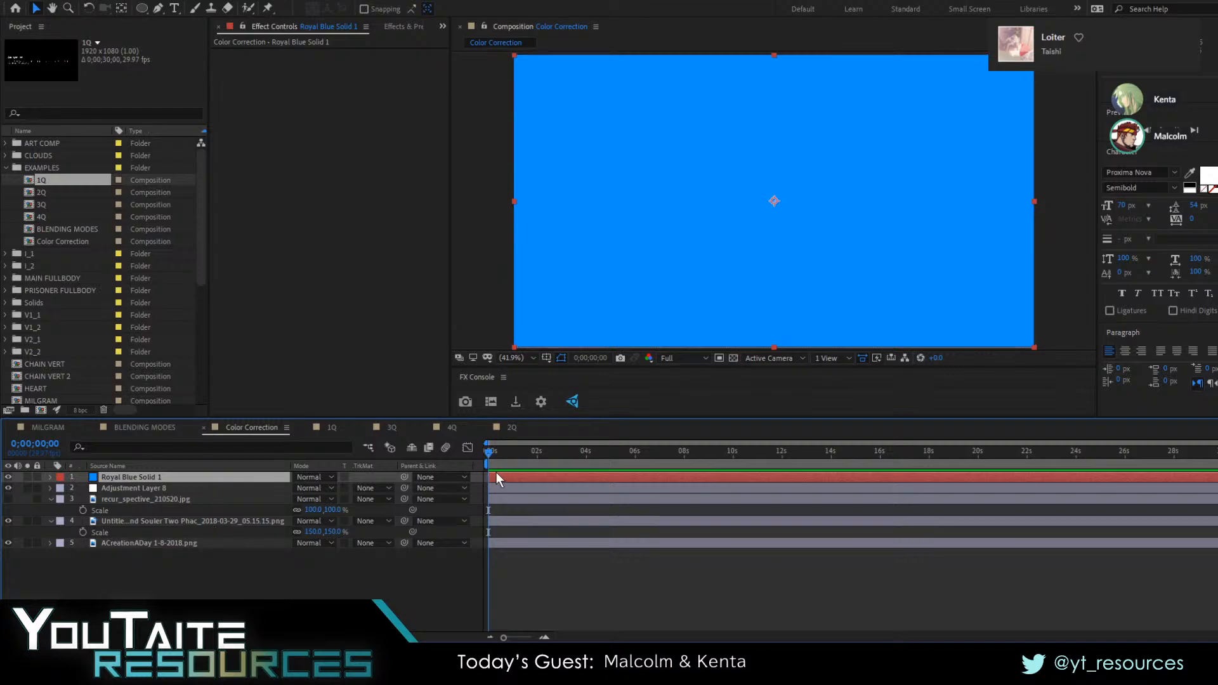
click(143, 9)
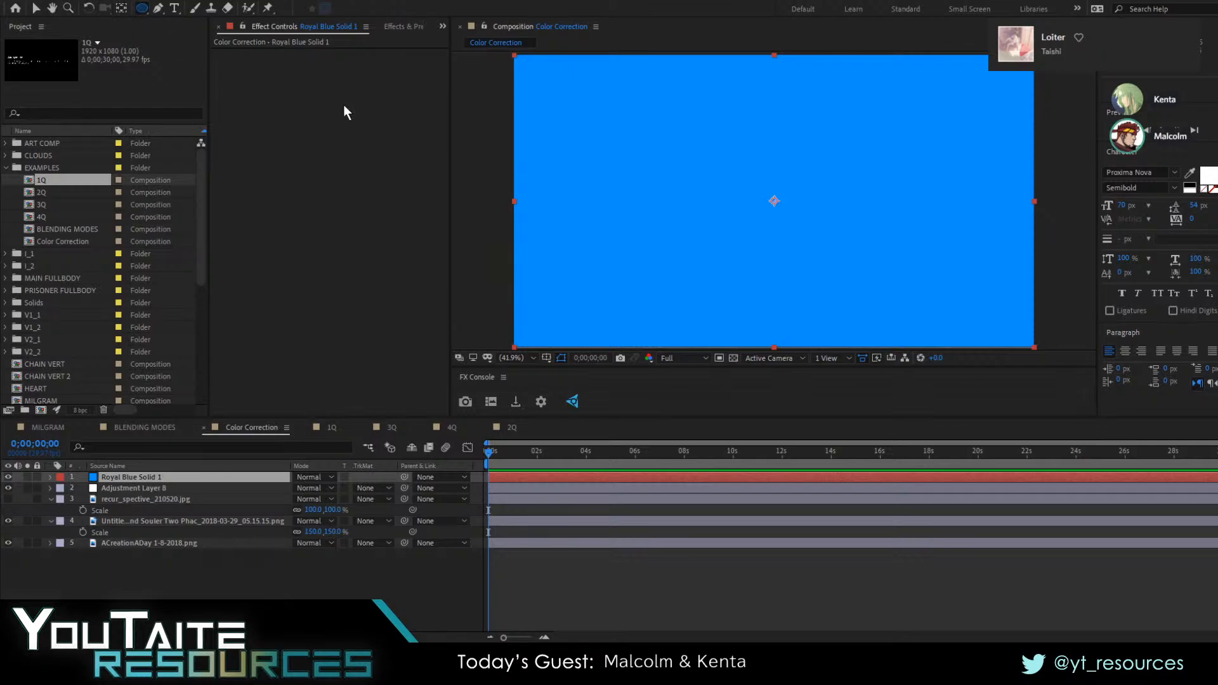
double_click(143, 8)
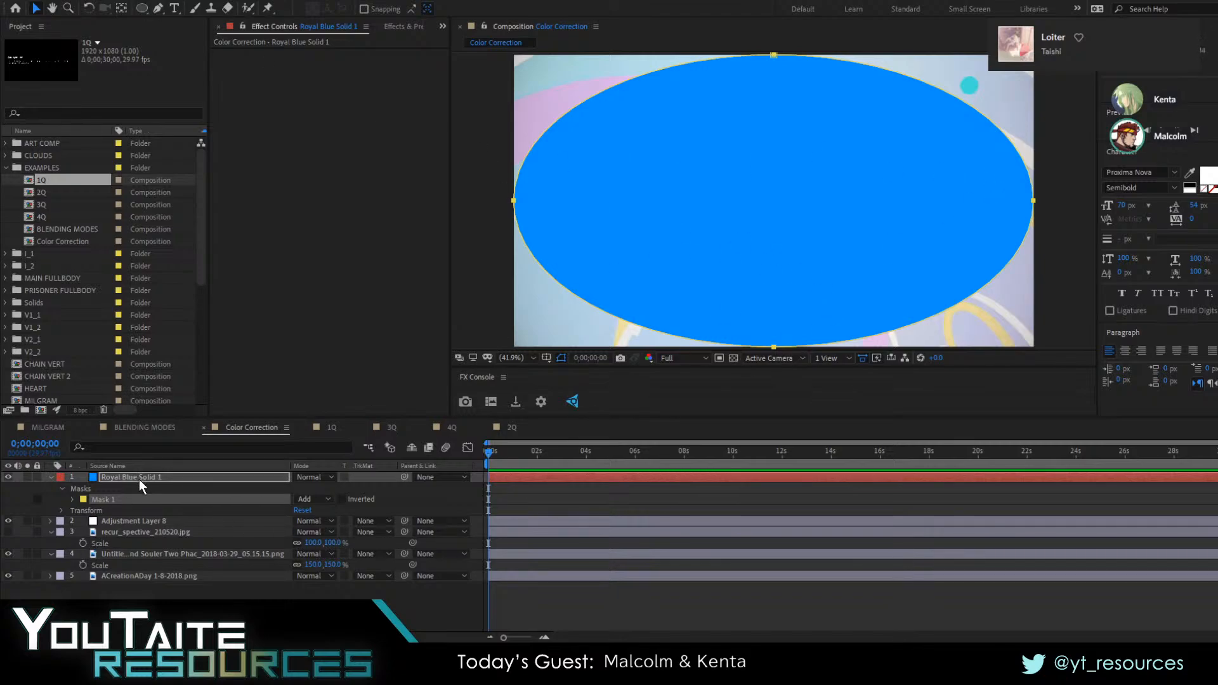
click(72, 499)
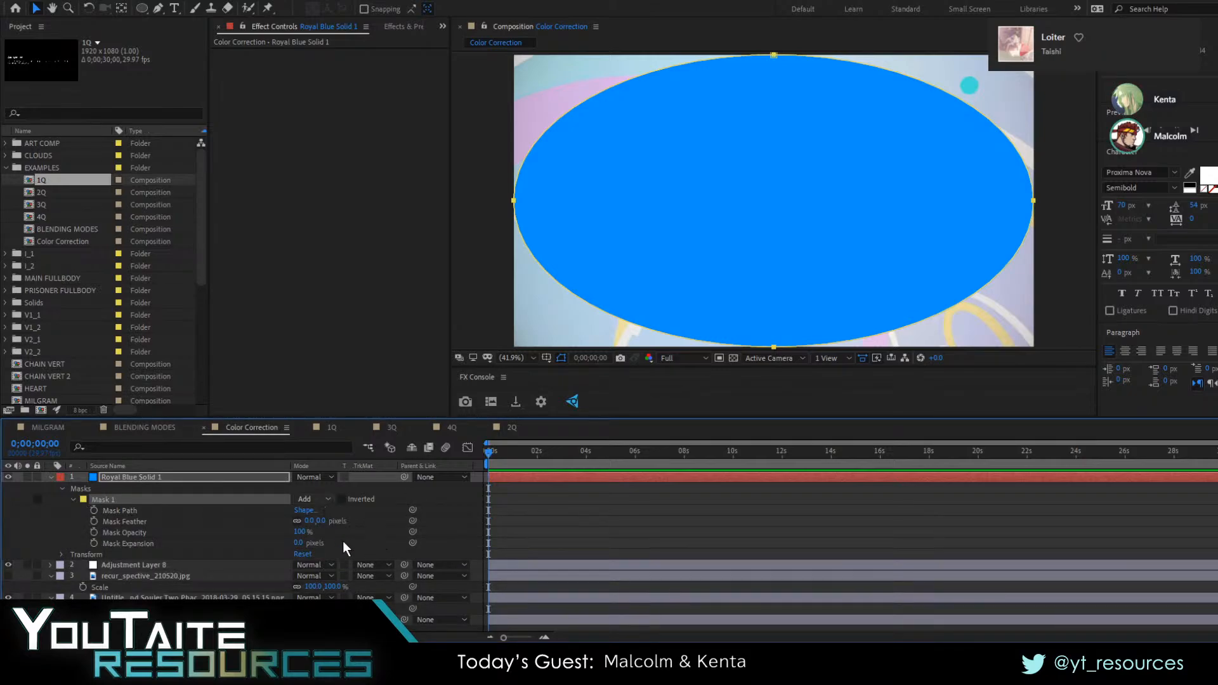
key(s)
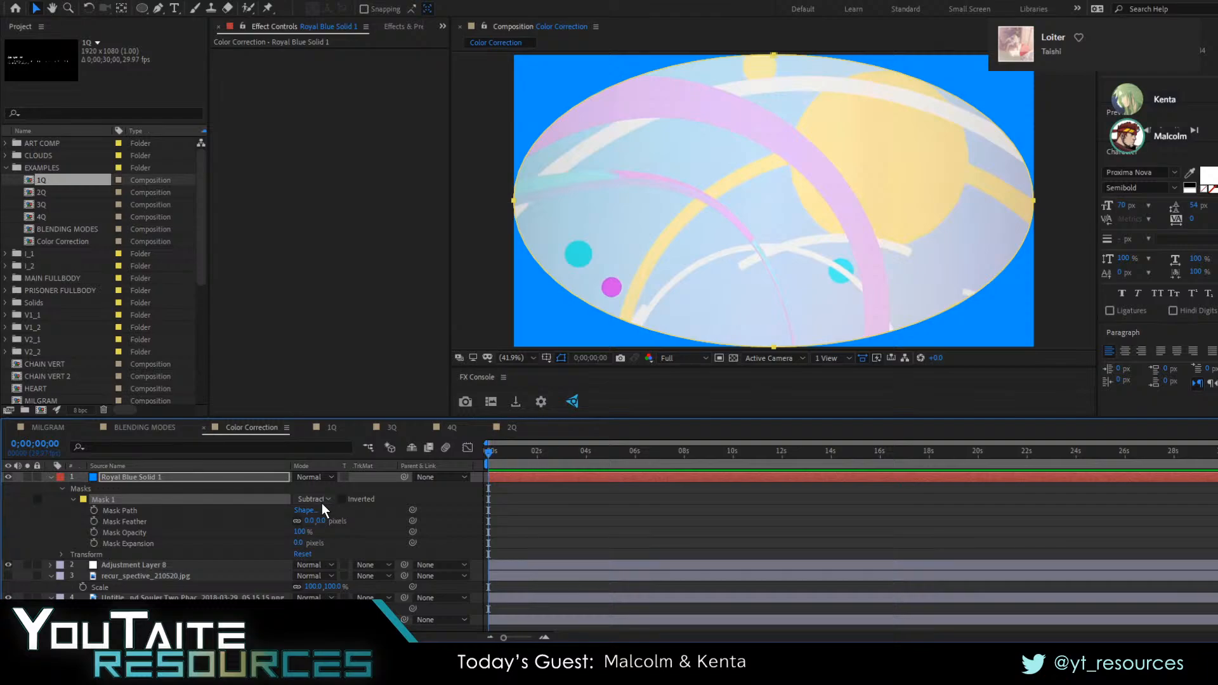
Switch the blue solid's mask mode to Add and back to Subtract
key(a)
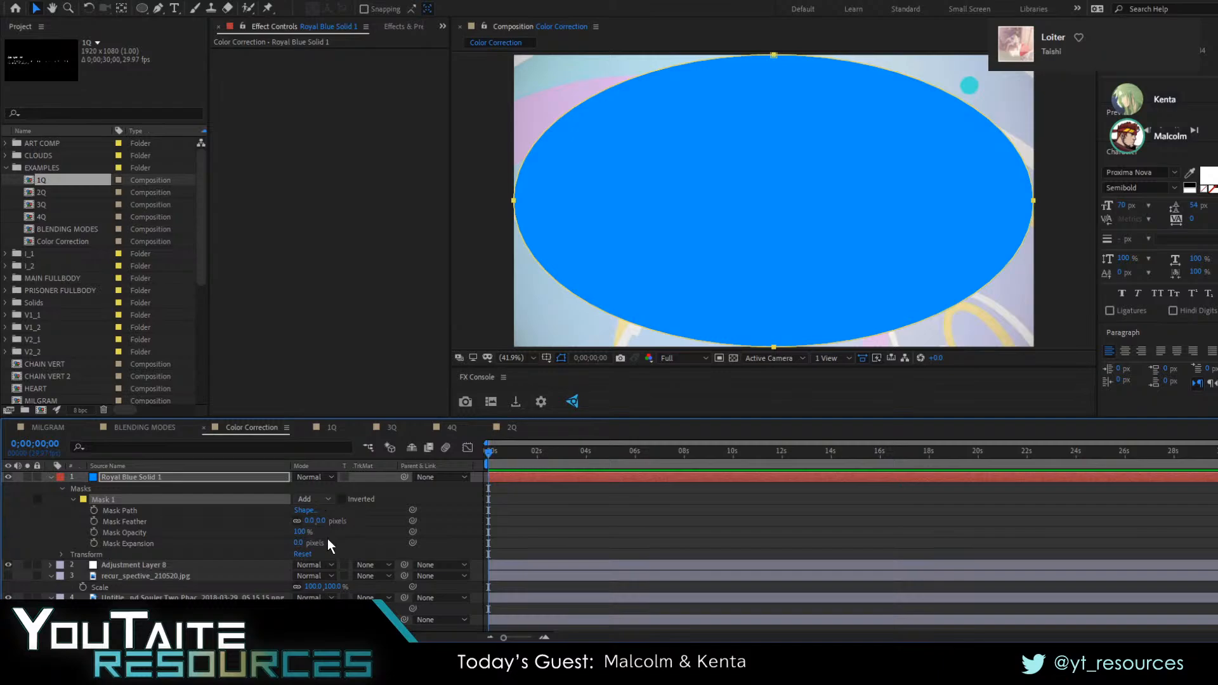
key(s)
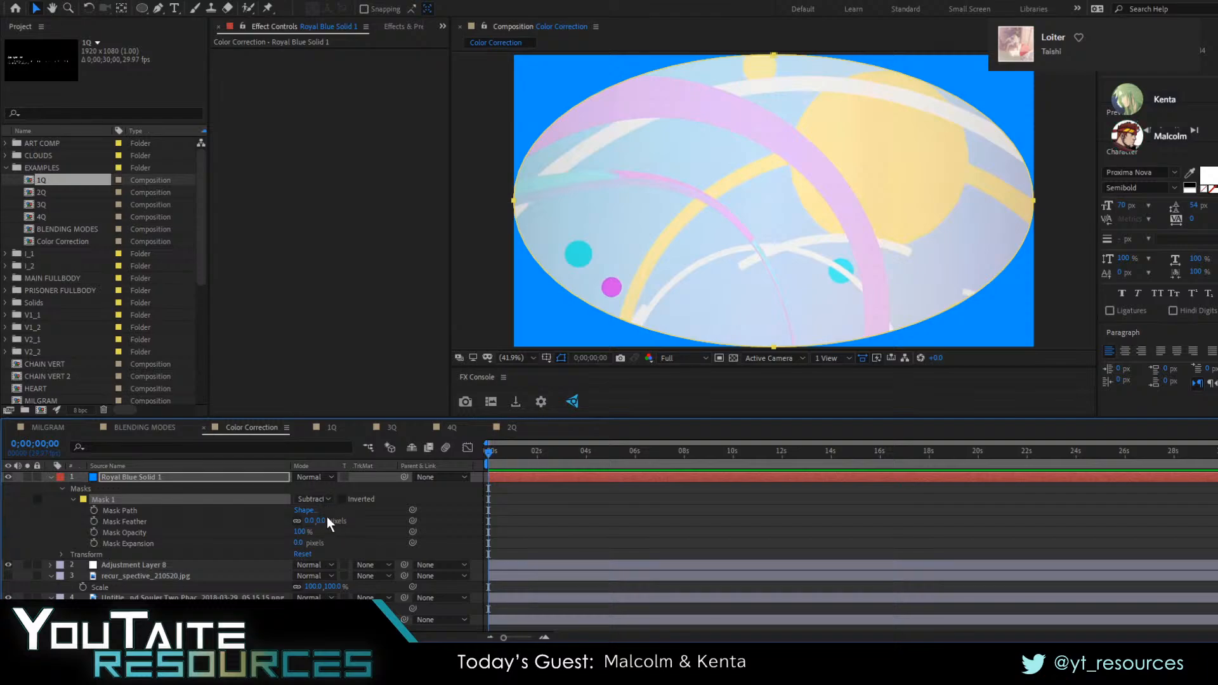
click(378, 515)
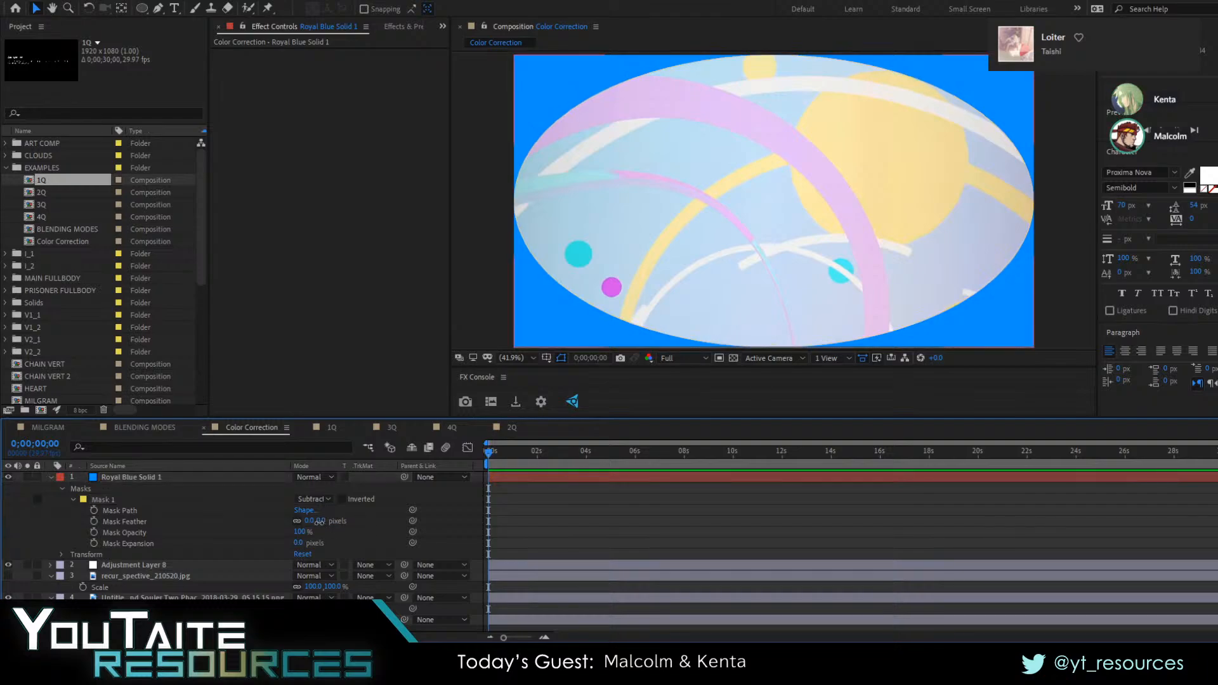
Give the blue solid's mask a feather of 368 pixels and an expansion of 247 pixels
drag(321, 521, 540, 507)
click(371, 525)
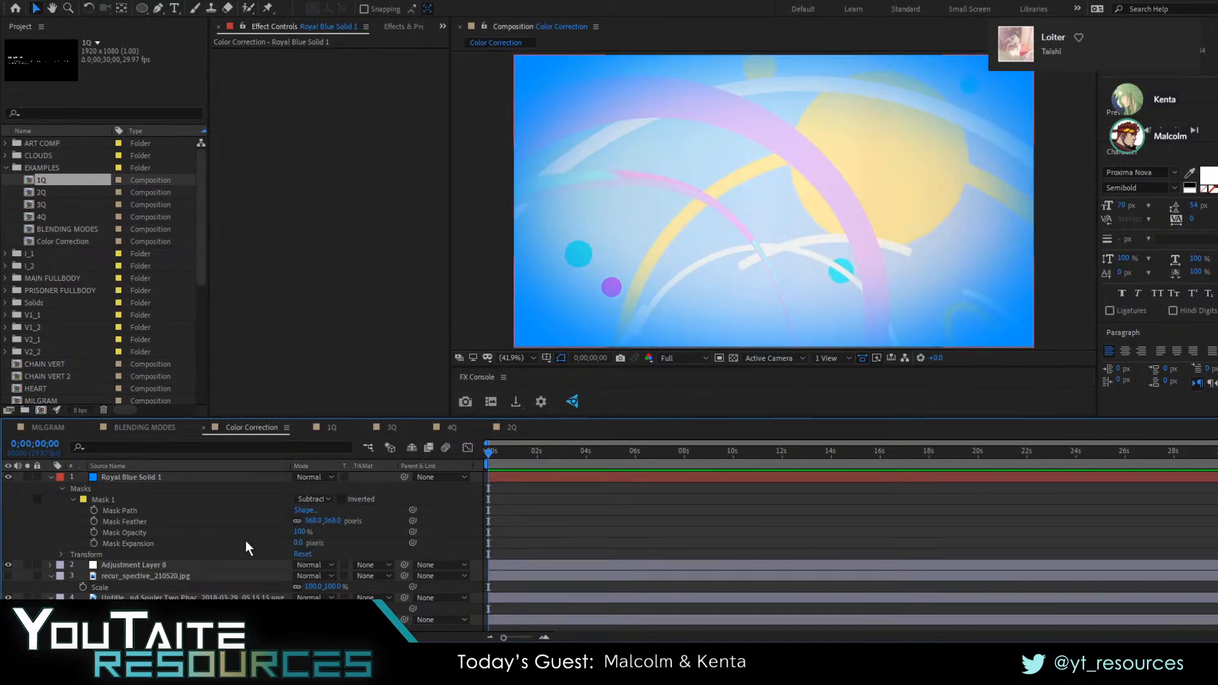
drag(300, 547, 455, 546)
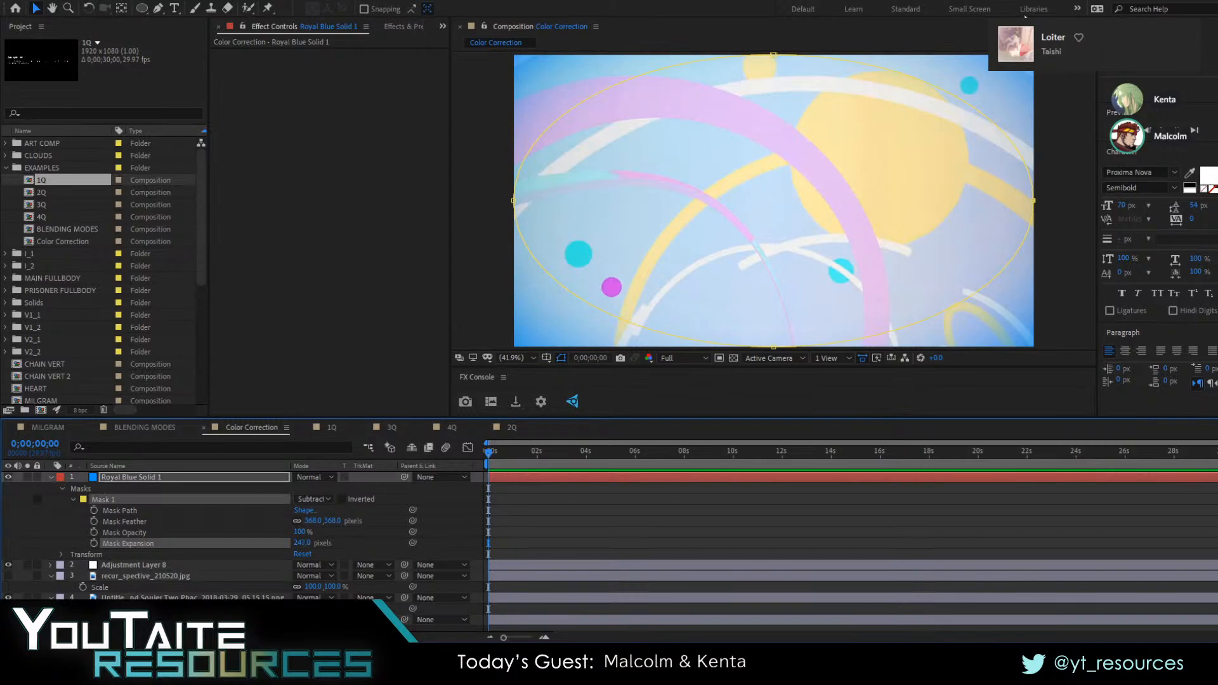
Change the blue solid's colour to red in its solid settings
click(666, 477)
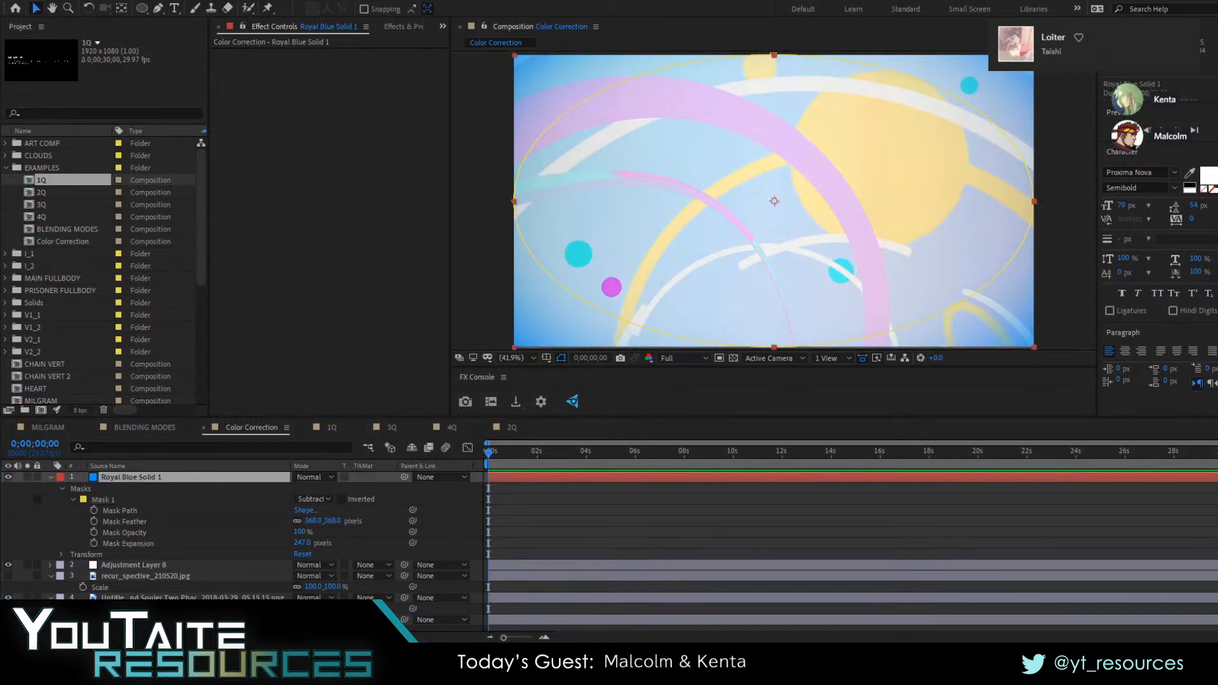
click(658, 472)
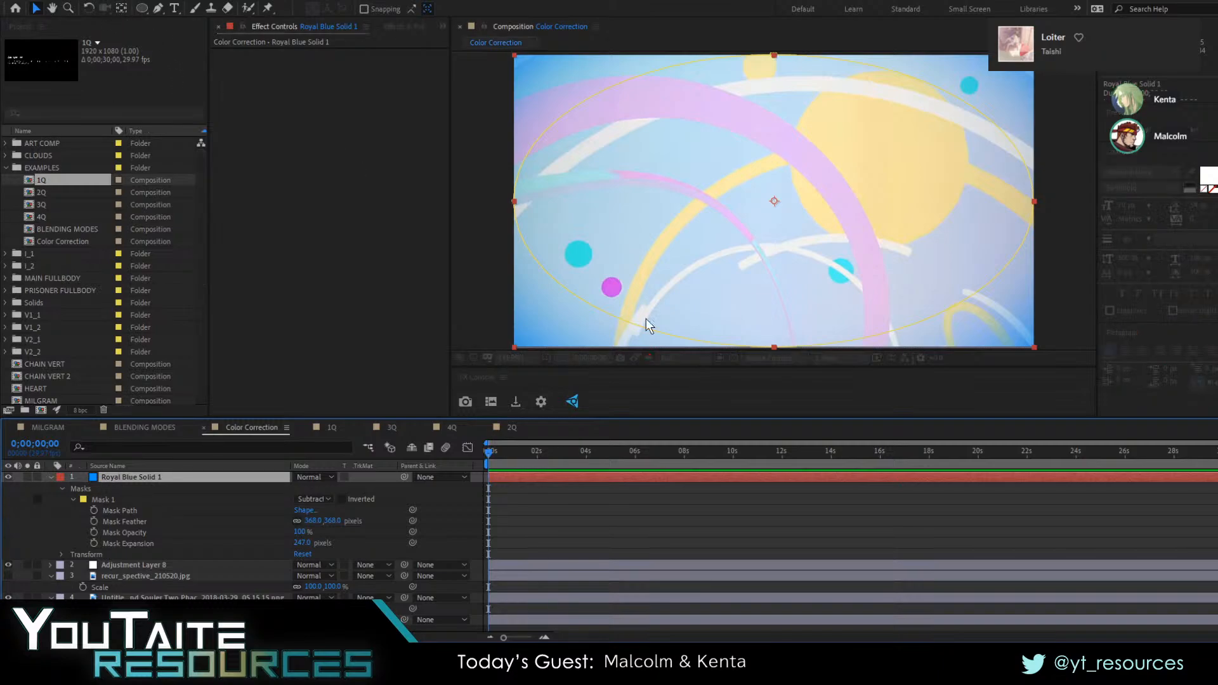
click(570, 401)
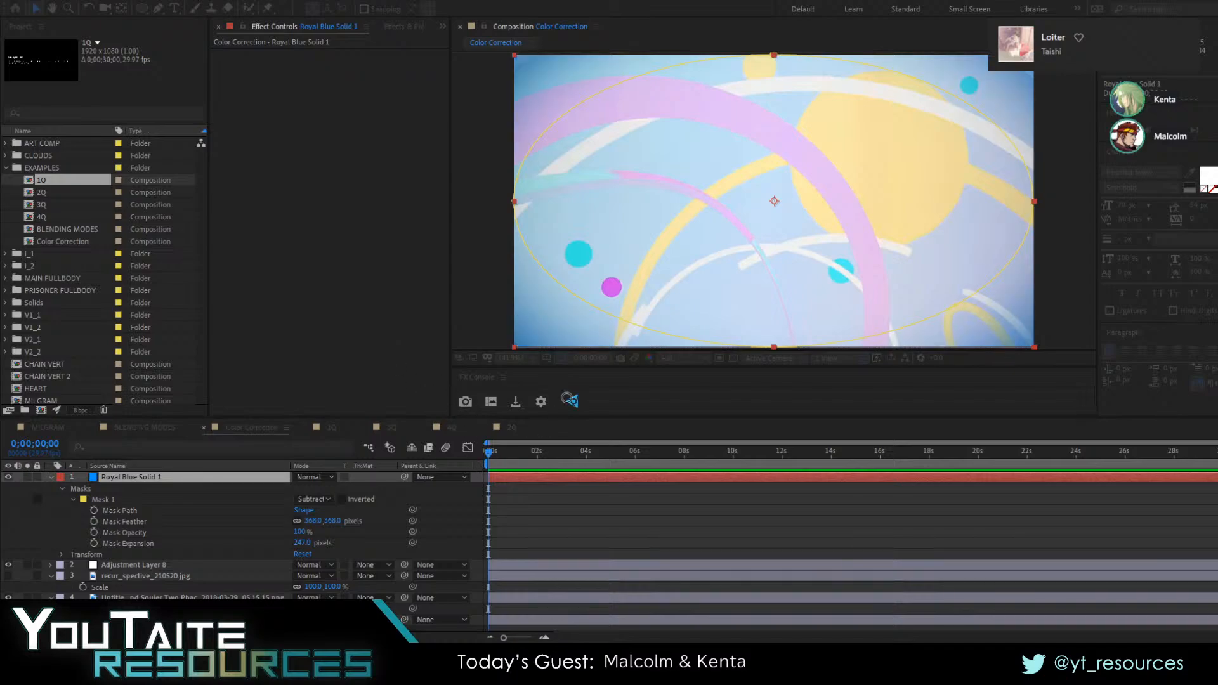
click(520, 413)
click(653, 413)
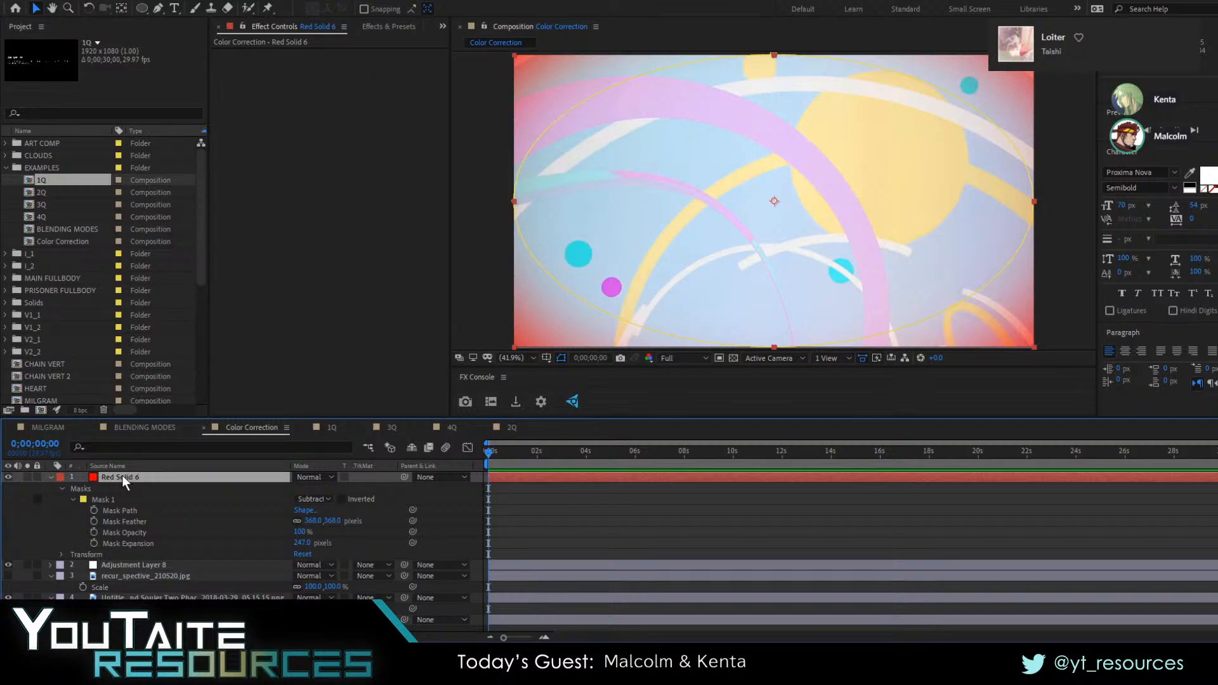
Hide the red solid and apply the CC Vignette effect to the adjustment layer
click(8, 476)
click(124, 565)
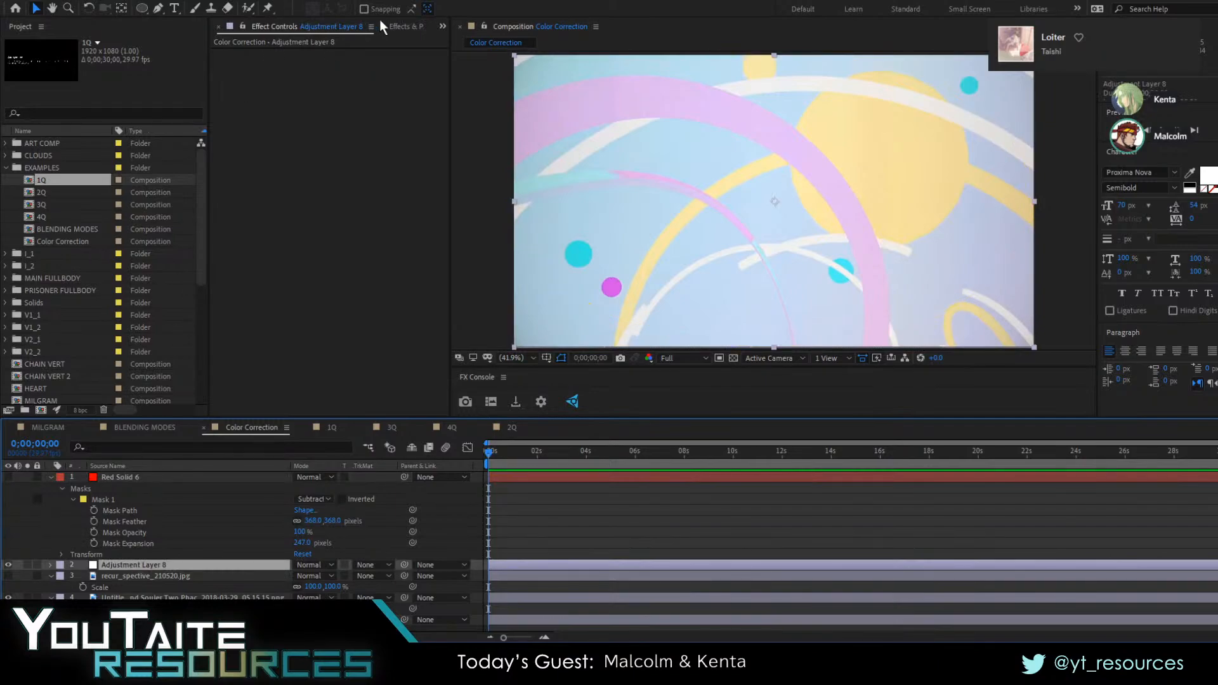
click(405, 26)
double_click(264, 96)
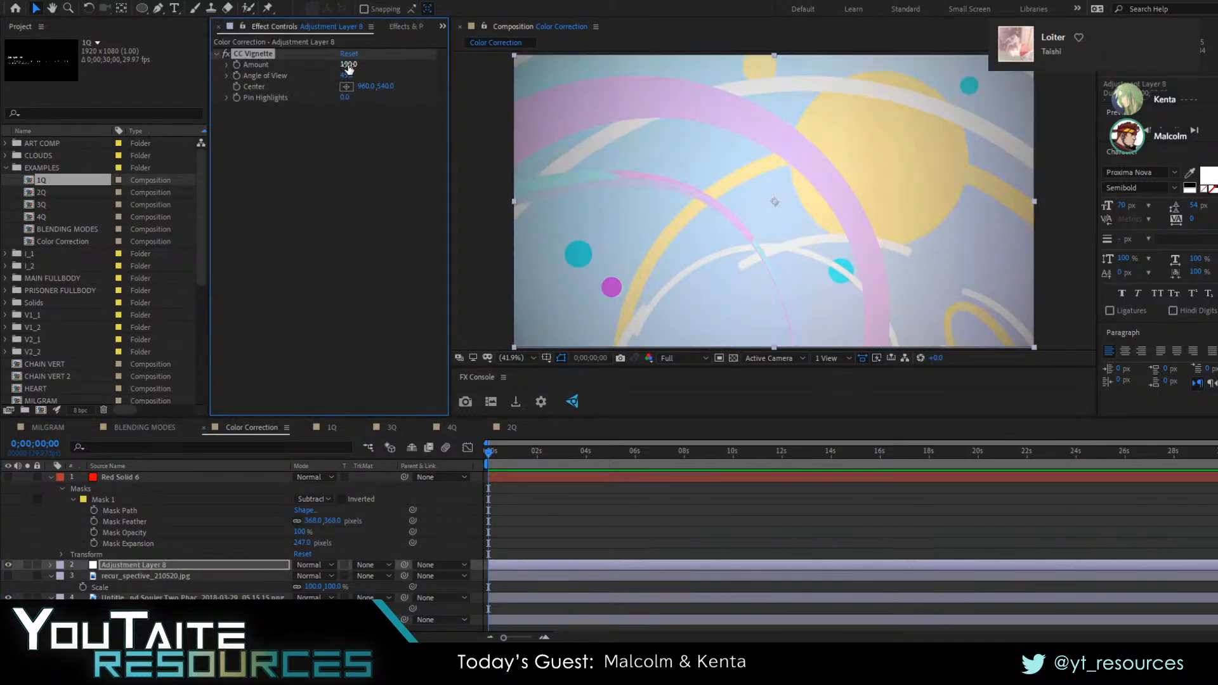
Set CC Vignette's Amount to 424 and Pin Highlights to 100, and inspect the darkened corner up close
drag(349, 64, 504, 69)
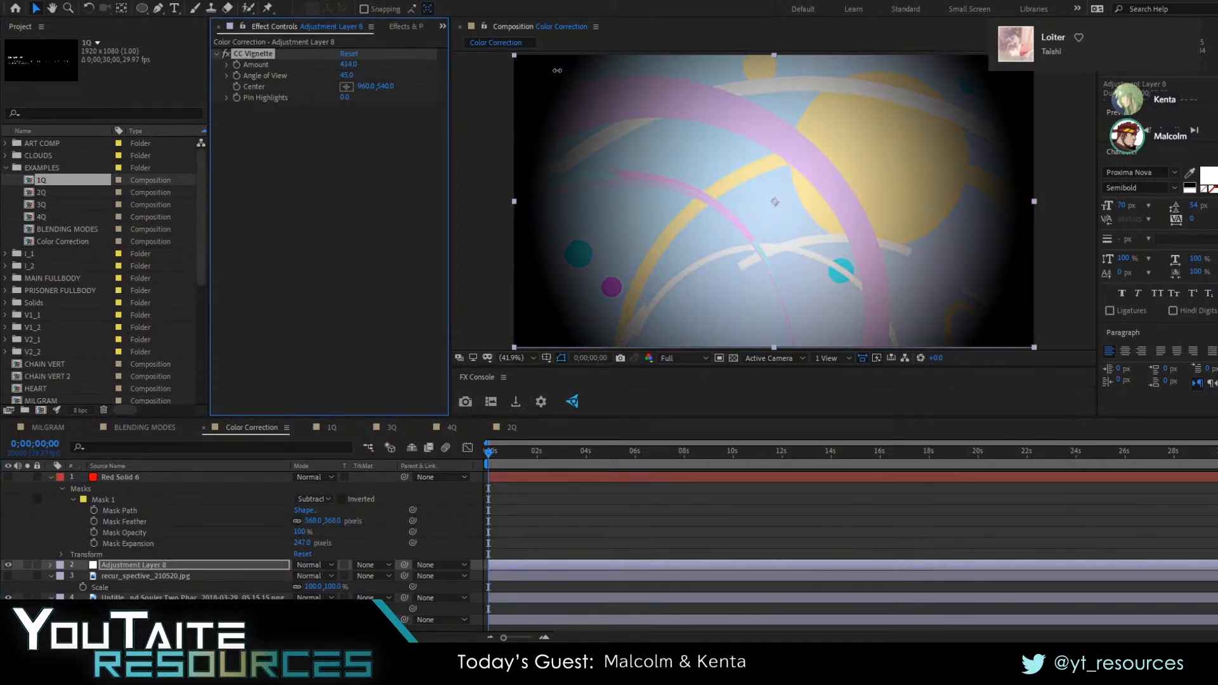
drag(346, 98, 449, 99)
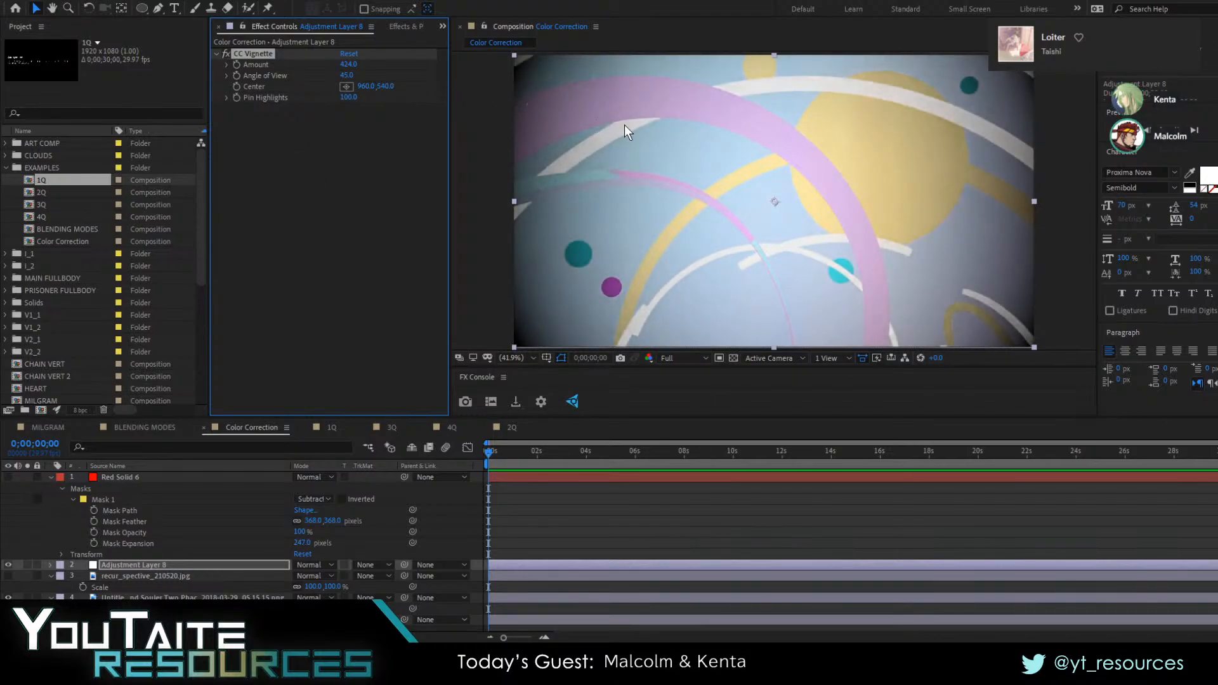
scroll(627, 127, up, 3)
drag(801, 171, 818, 261)
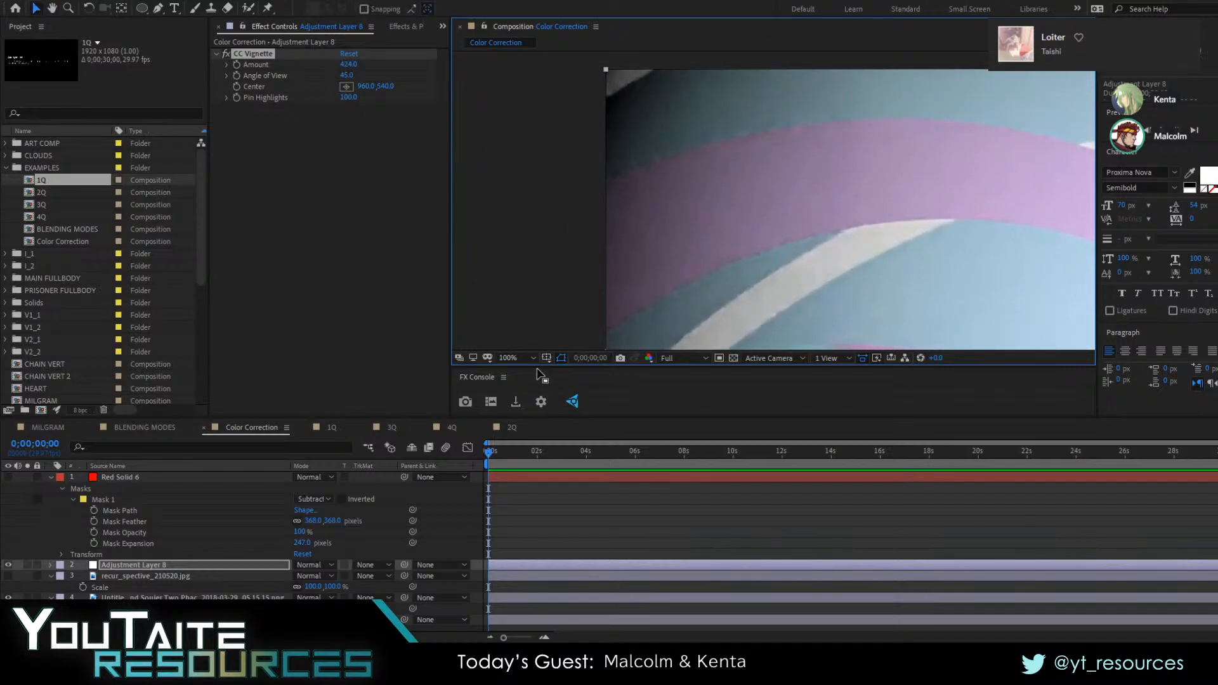
key(shift+slash)
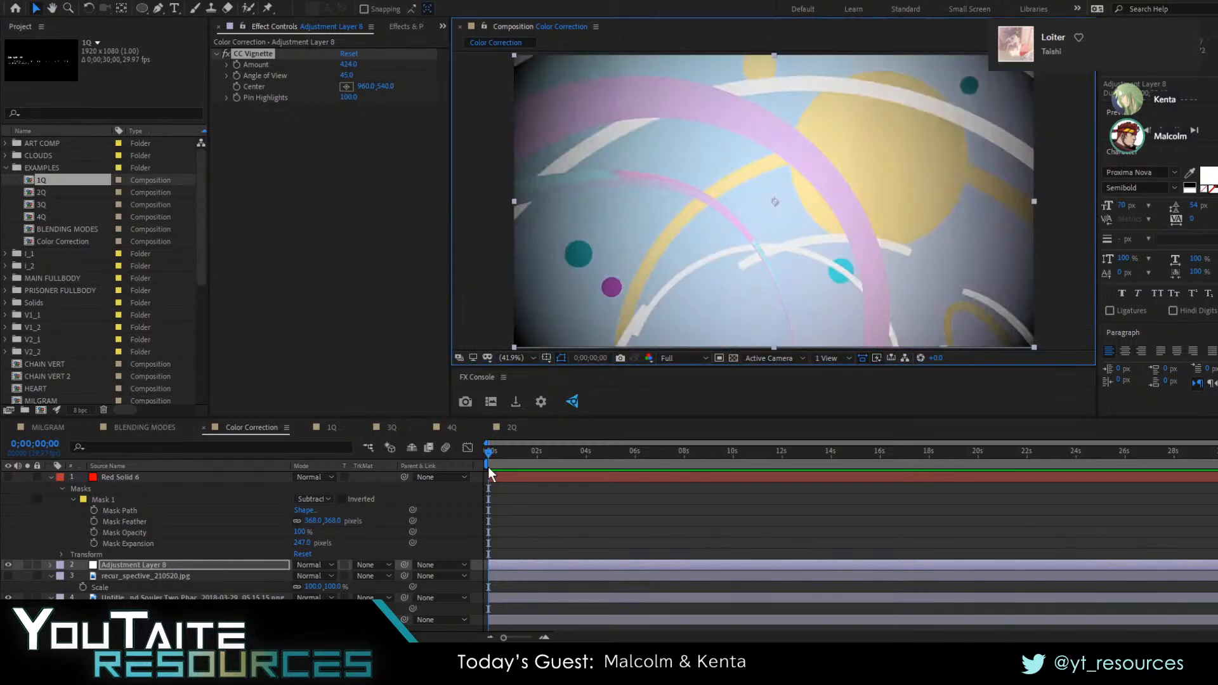
key(alt+Tab)
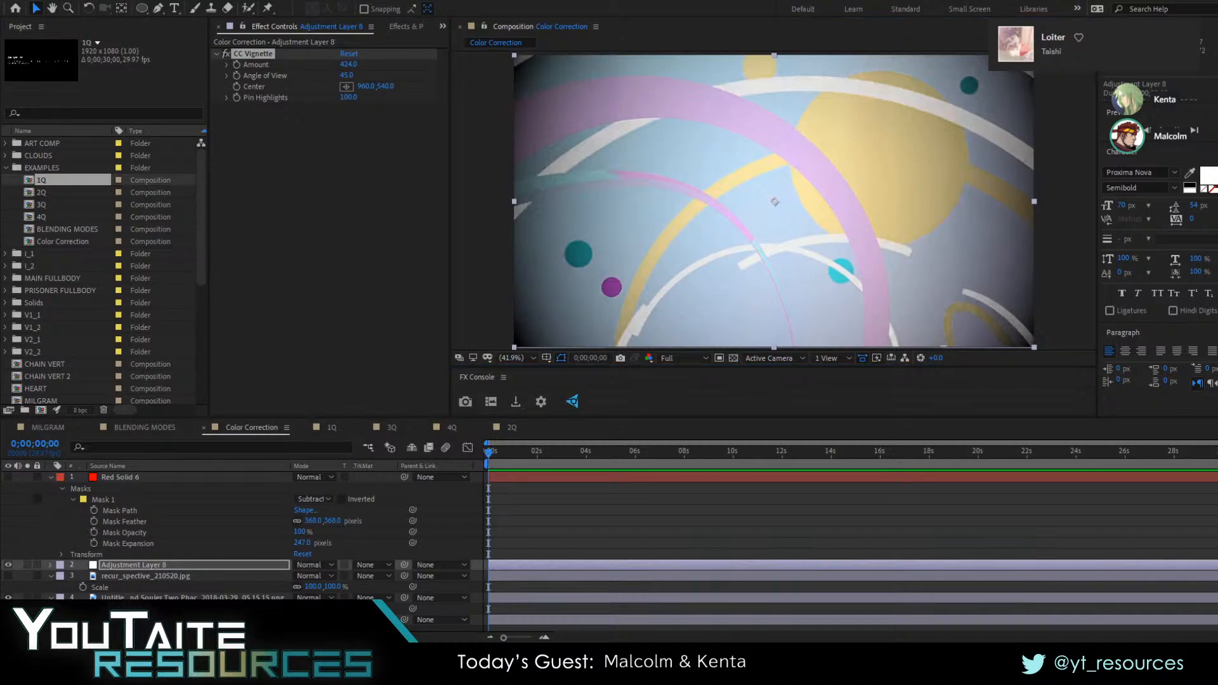
key(alt+Tab)
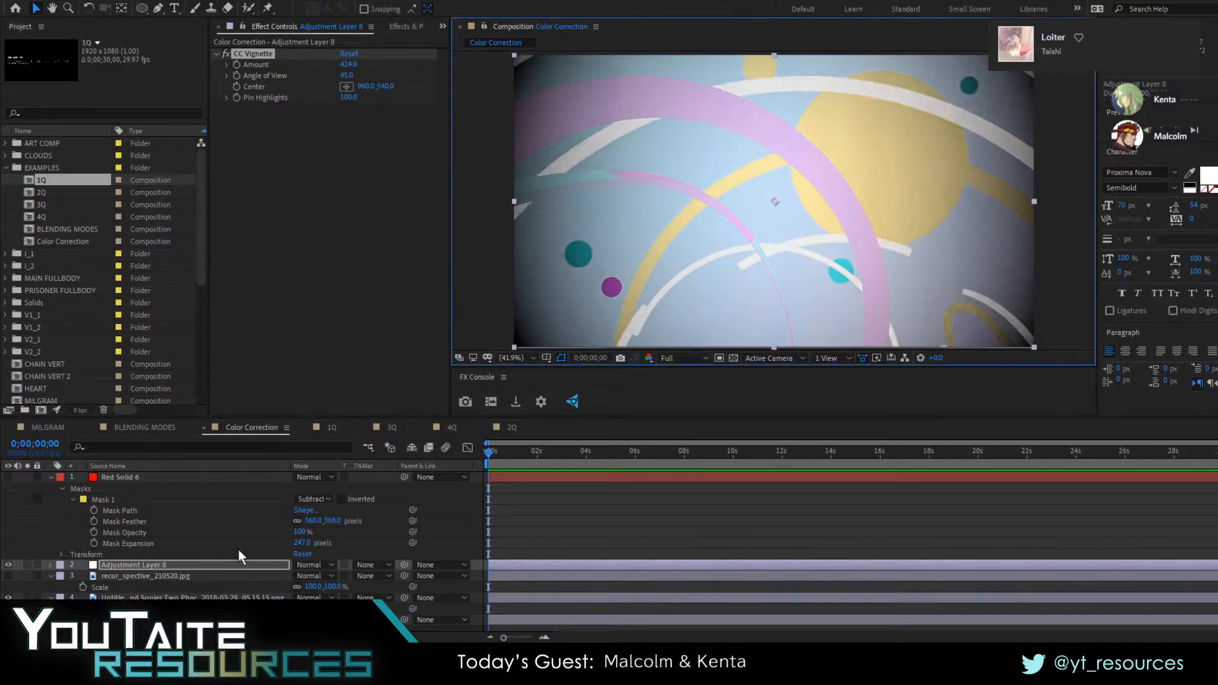
Undo the Pin Highlights change and set CC Vignette's Pin Highlights to 90
drag(351, 69, 284, 93)
key(ctrl+z)
key(ctrl+z)
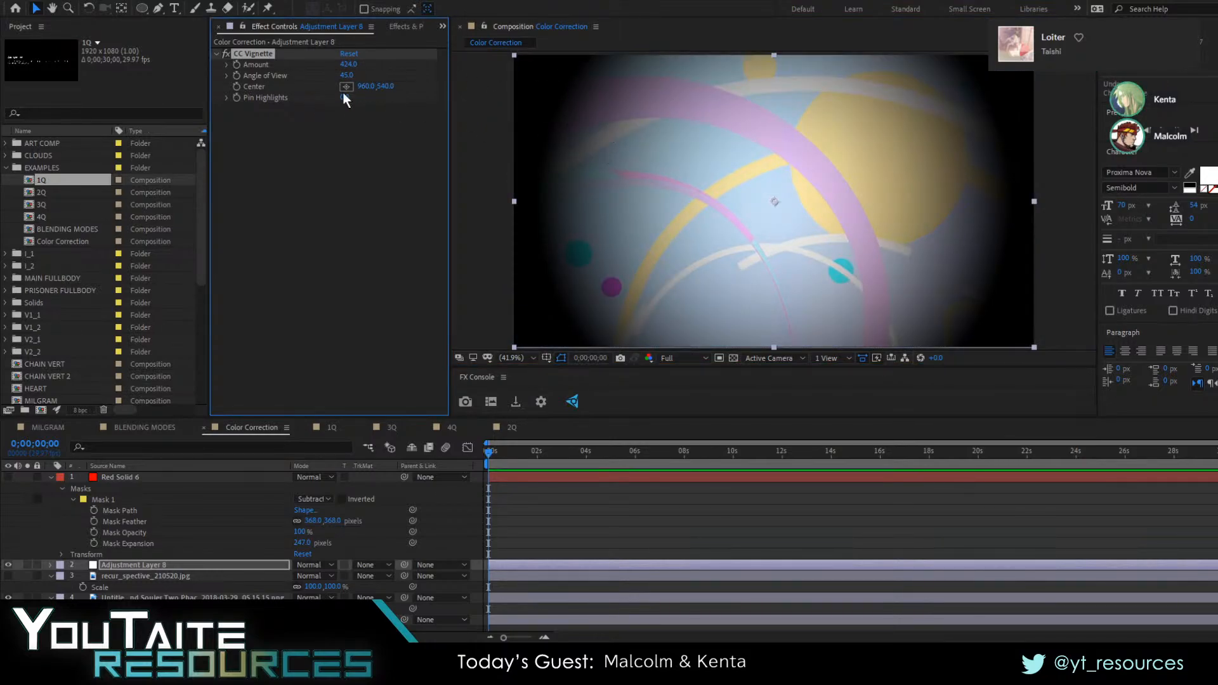
drag(346, 97, 427, 97)
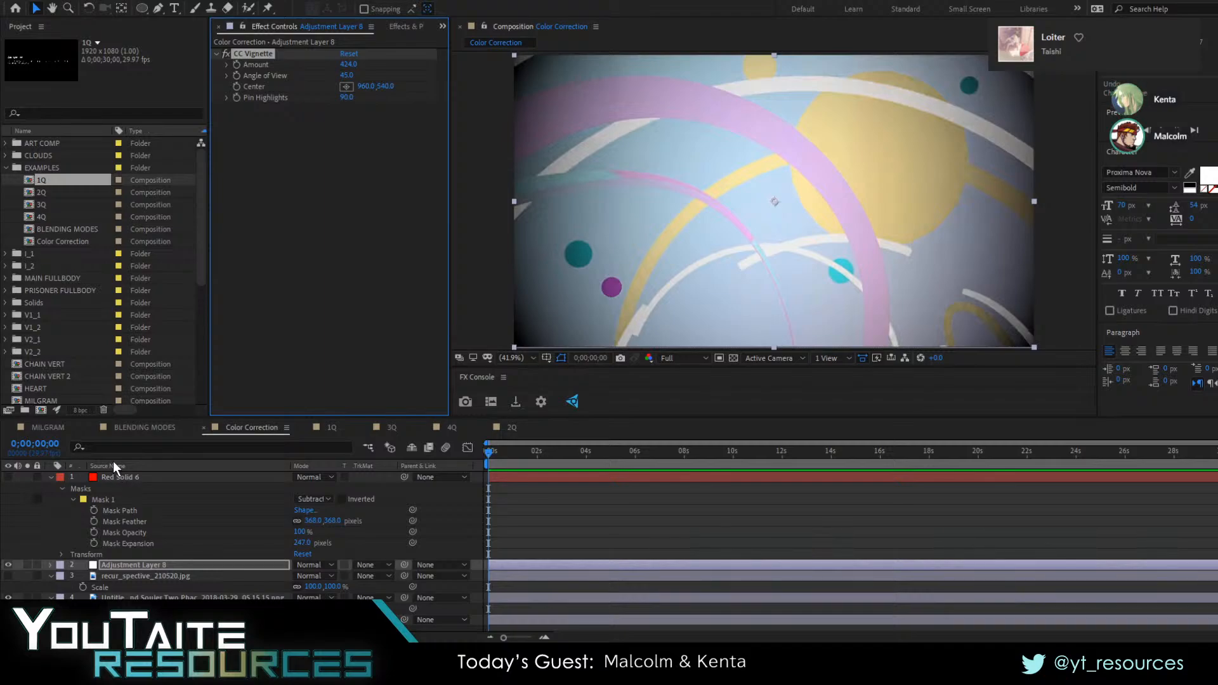
key(alt+Tab)
key(alt+Tab)
click(573, 498)
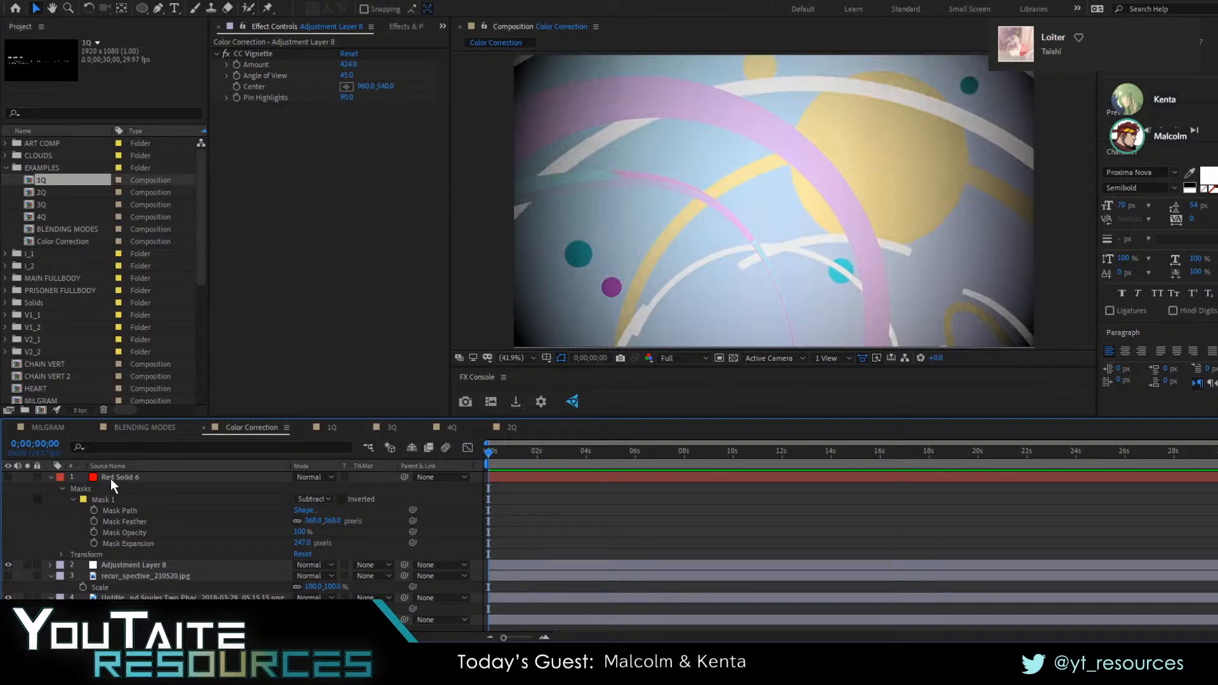
Show the red solid instead of the adjustment layer and try the Overlay and Color Burn blending modes on it
click(9, 560)
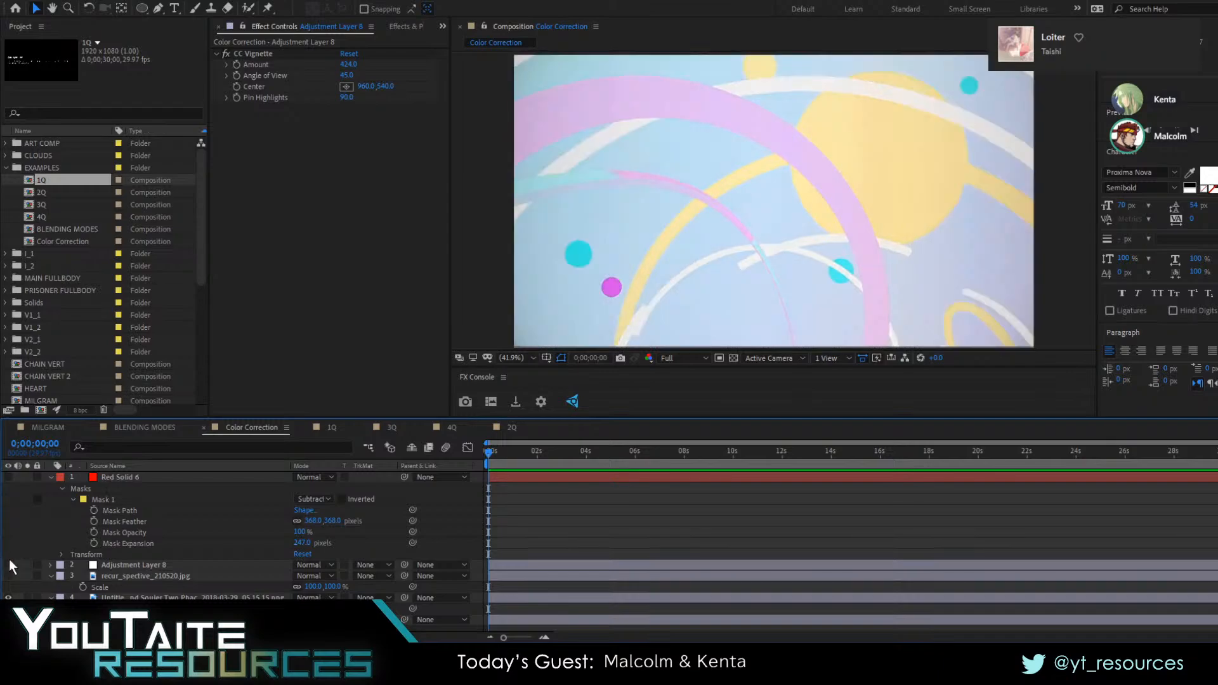
click(7, 477)
click(98, 479)
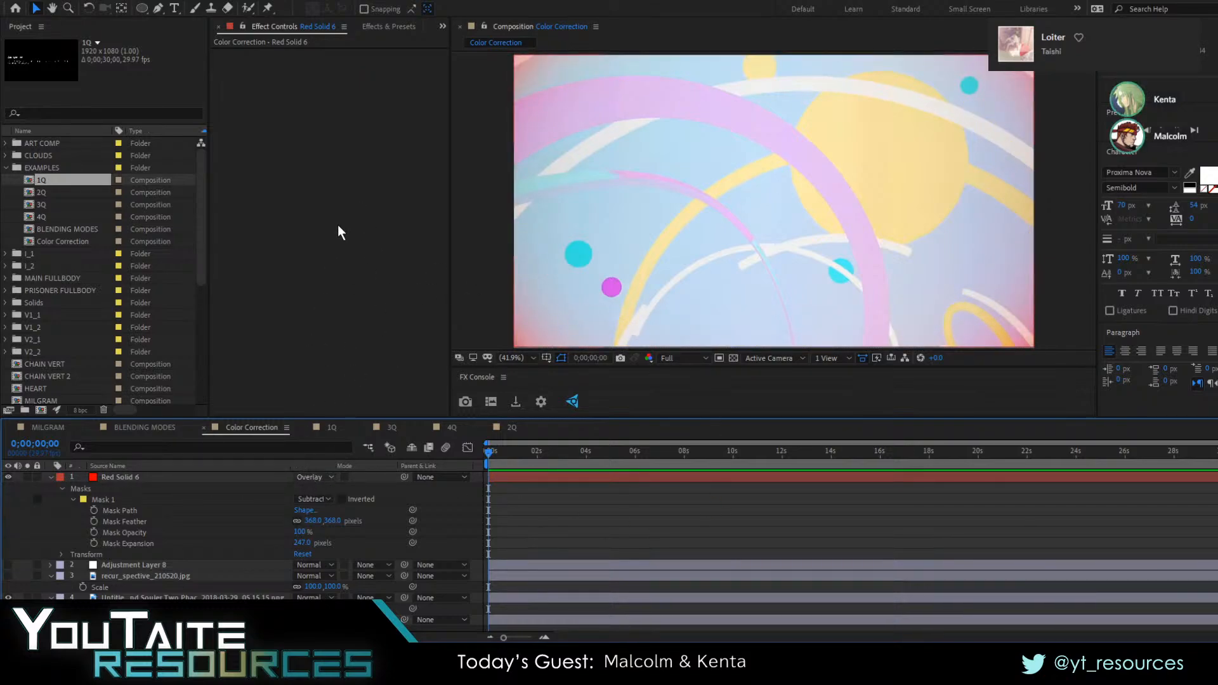
click(359, 155)
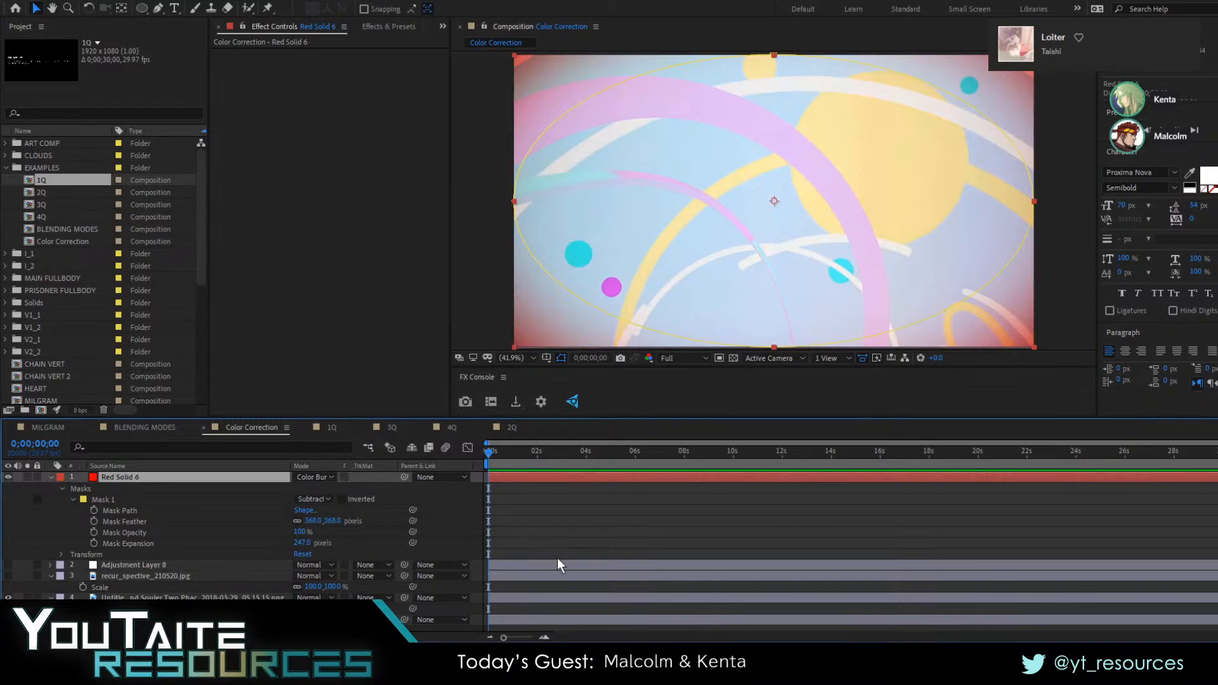
Undo the red solid's blending mode changes back to Normal
key(ctrl+z)
key(ctrl+z)
click(554, 530)
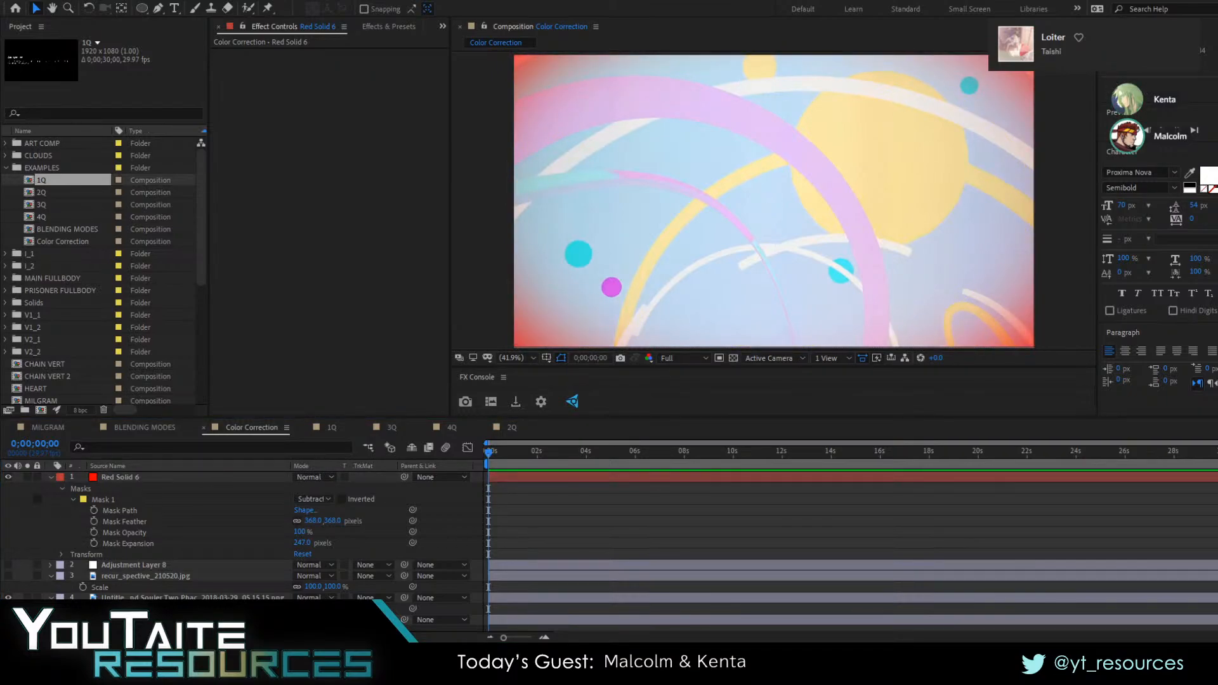
click(354, 592)
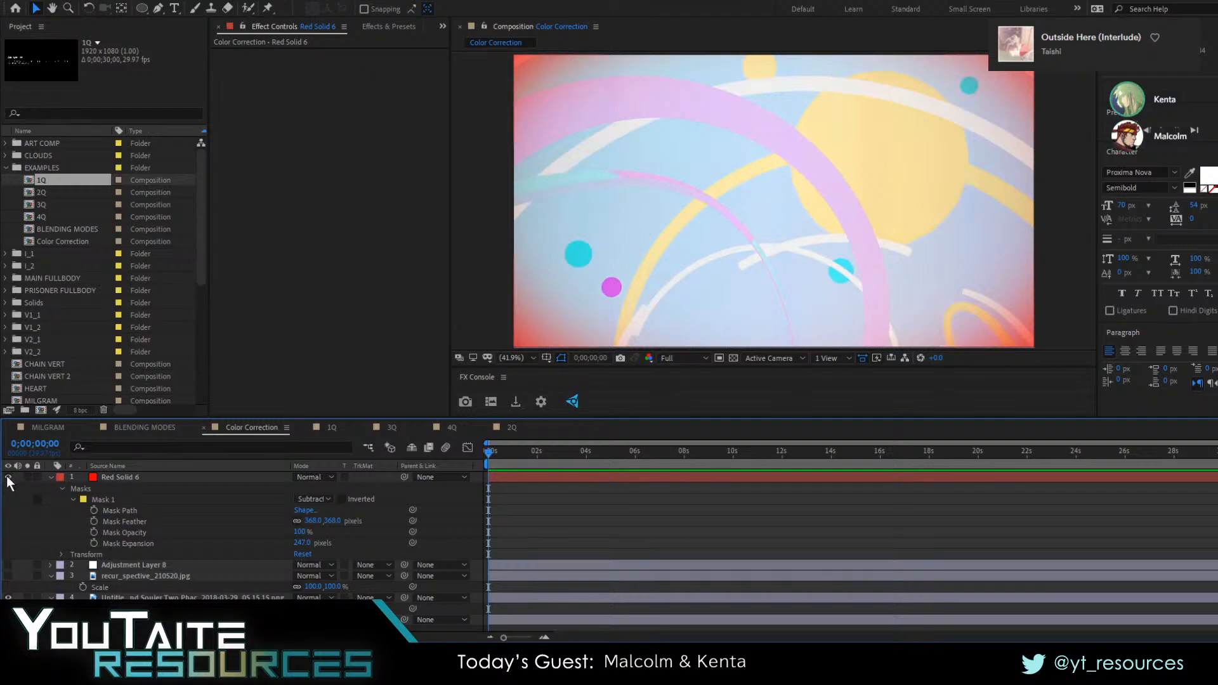
Try the Fast Box Blur effect on the red solid and remove it
click(109, 476)
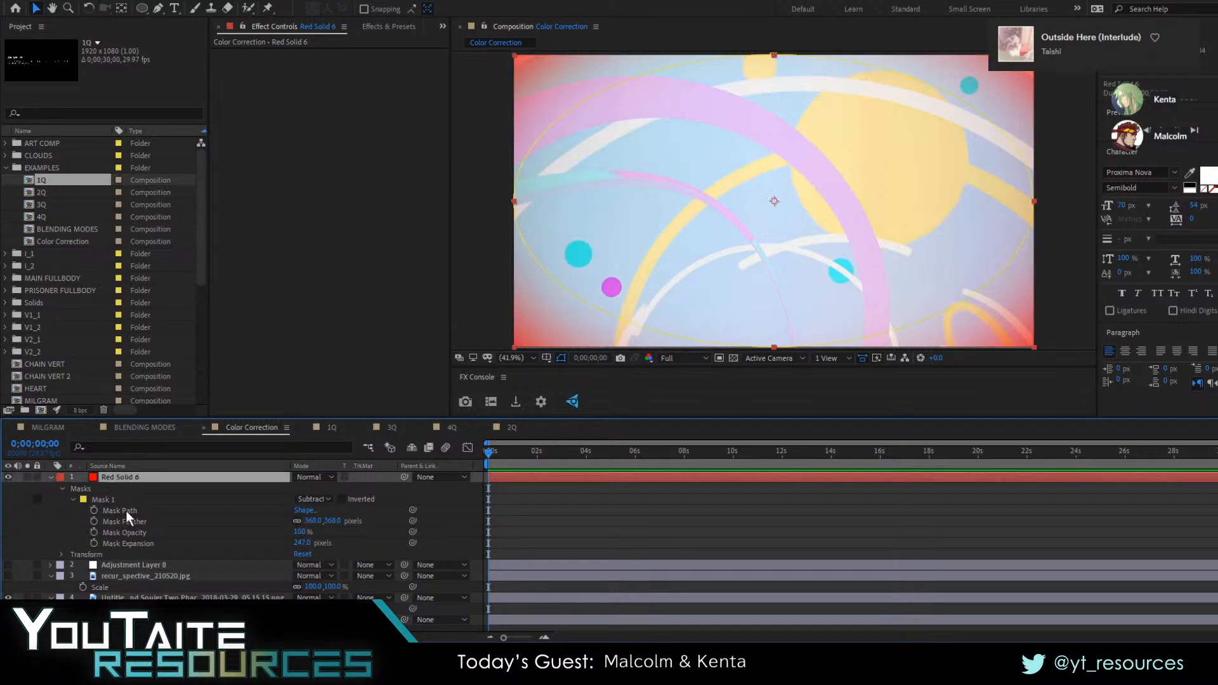
click(379, 27)
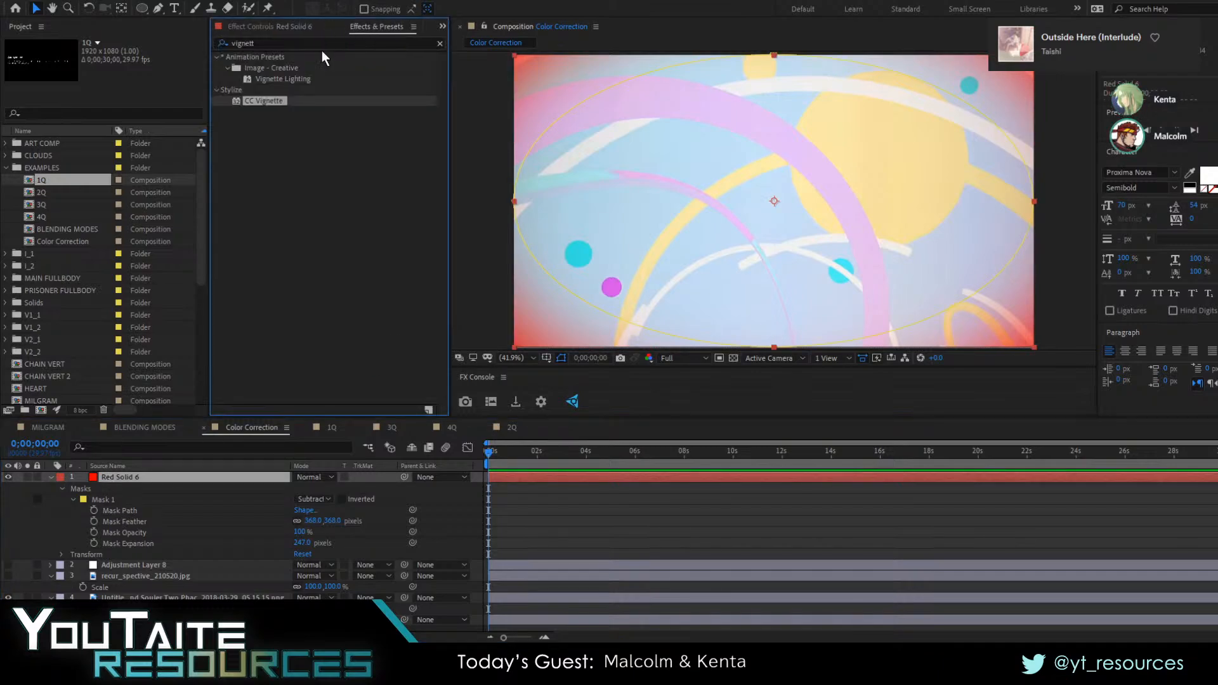
double_click(242, 43)
text(fast)
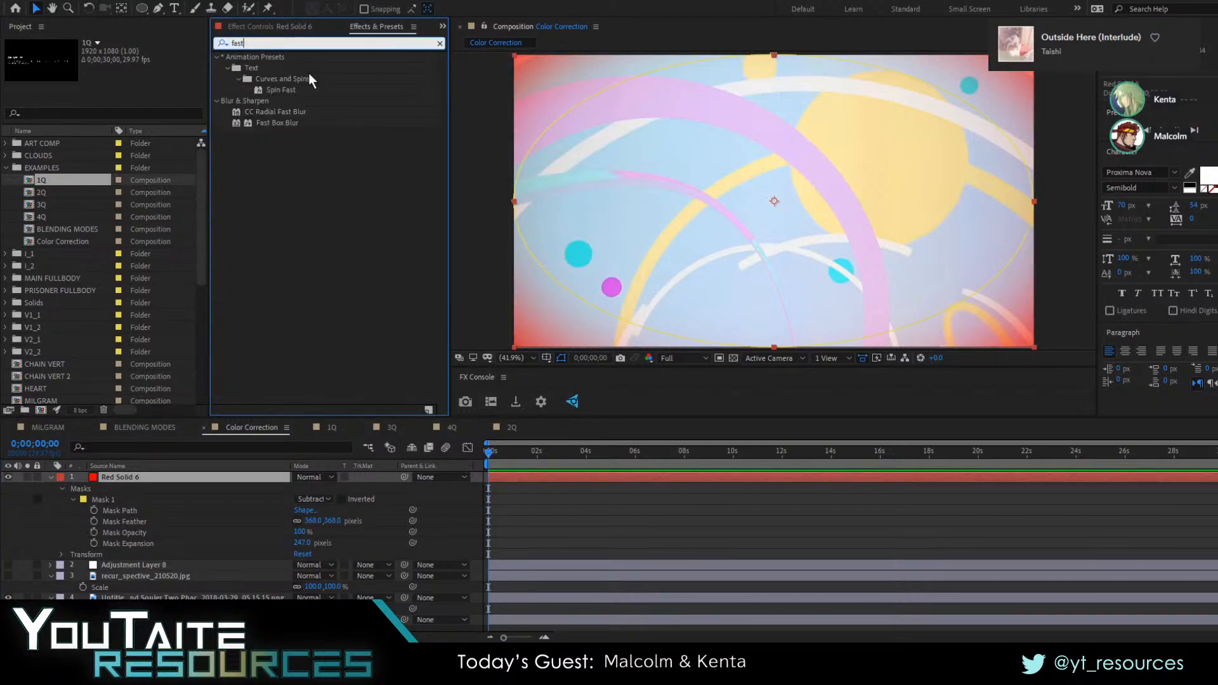
click(280, 124)
double_click(281, 125)
drag(349, 64, 271, 102)
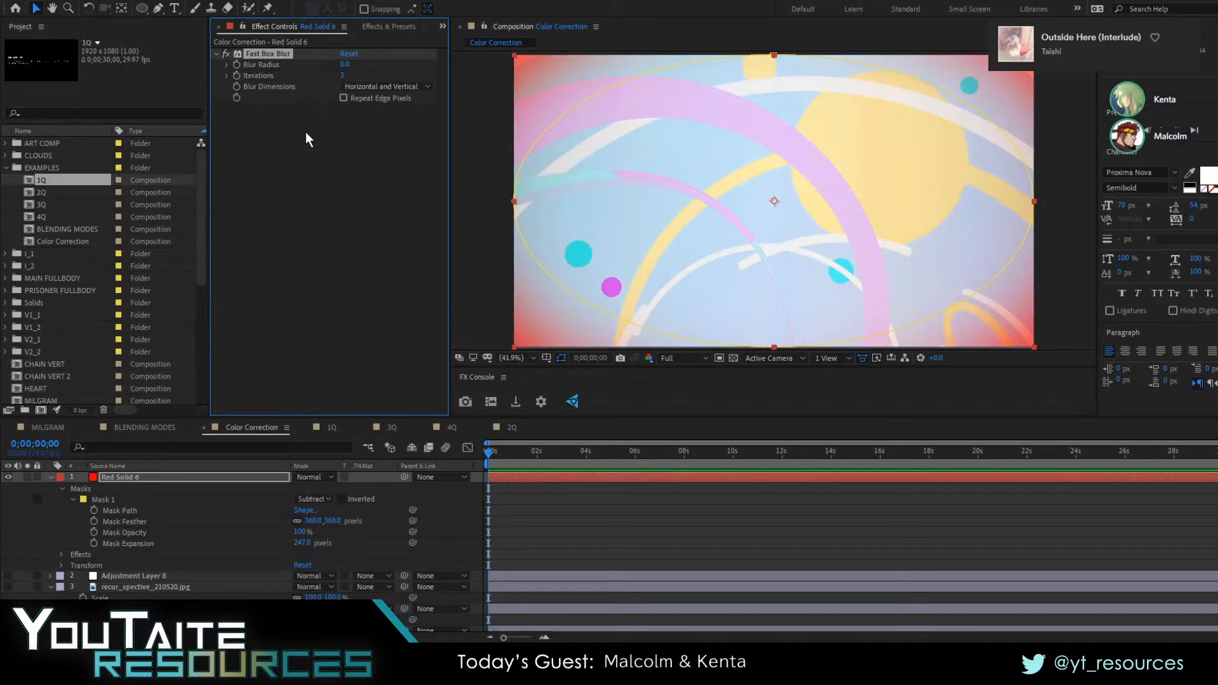
key(Delete)
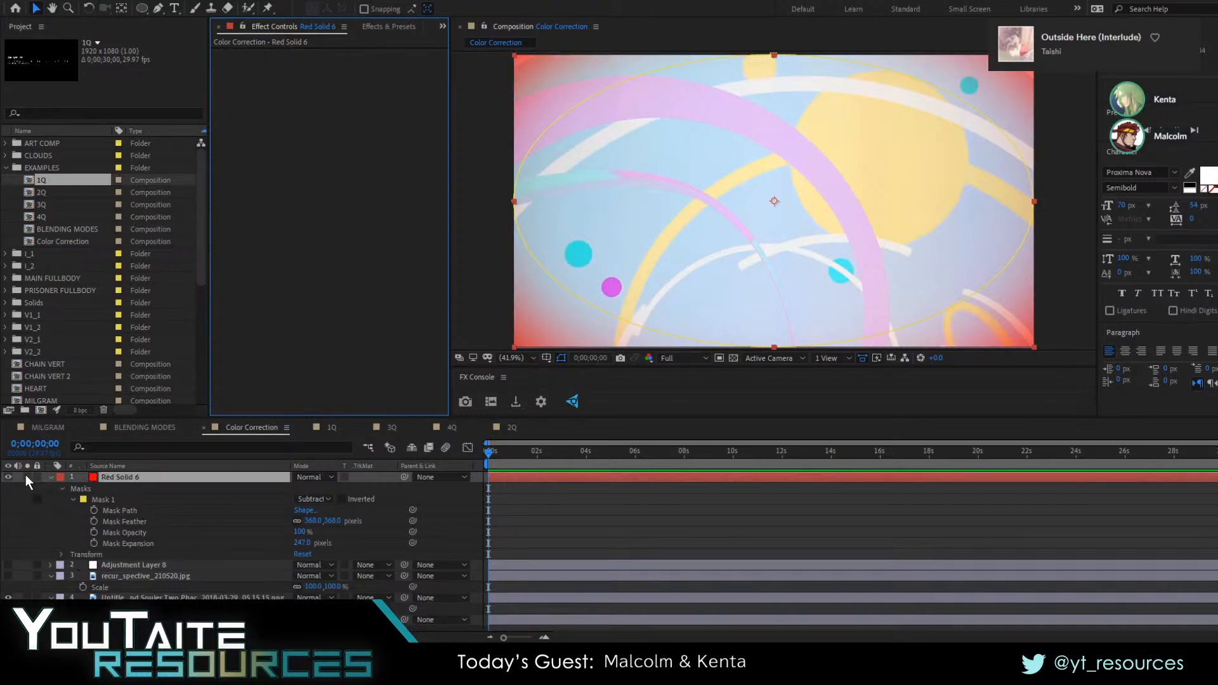
Hide the red solid, show the adjustment layer and collapse the expanded layer properties in the timeline
click(10, 482)
click(8, 565)
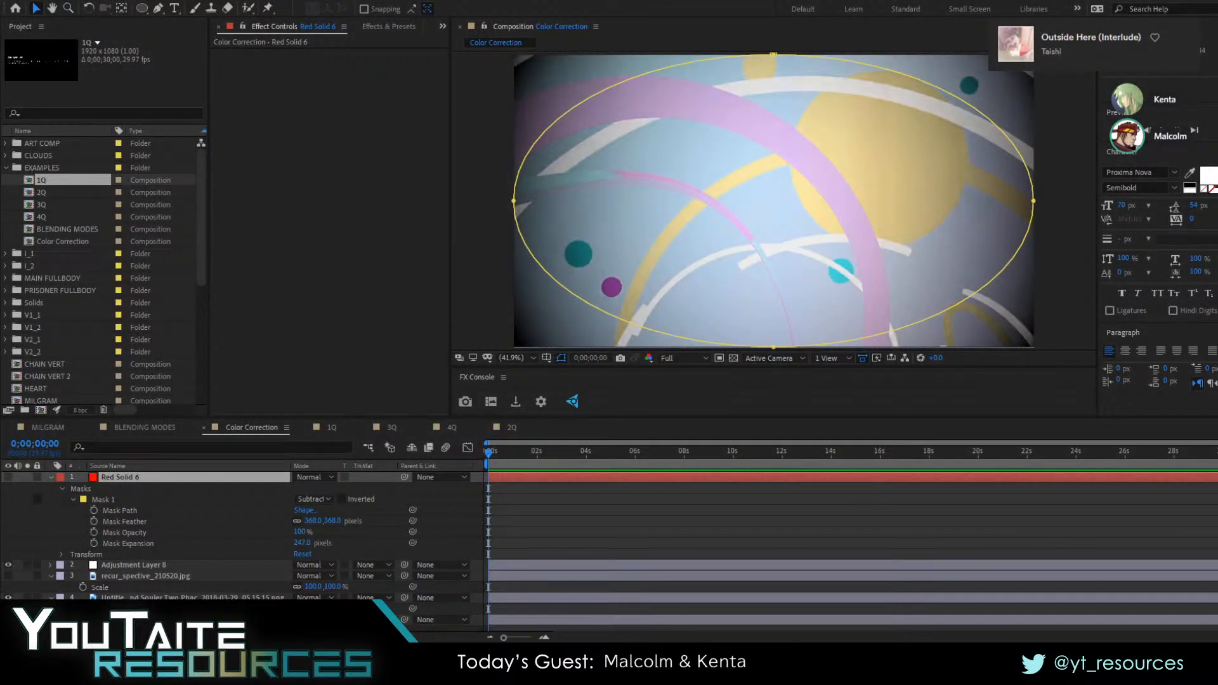
click(51, 477)
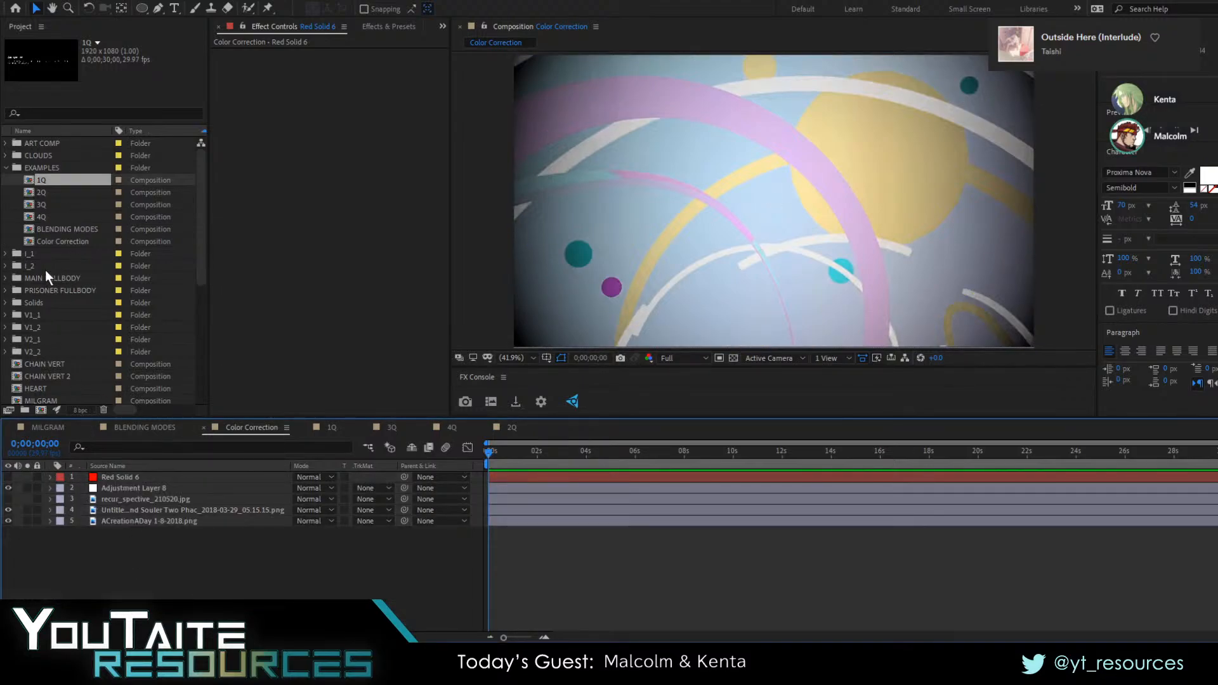
Create a new composition from the MAIN FULLBODY composition in the ART COMP folder
click(6, 144)
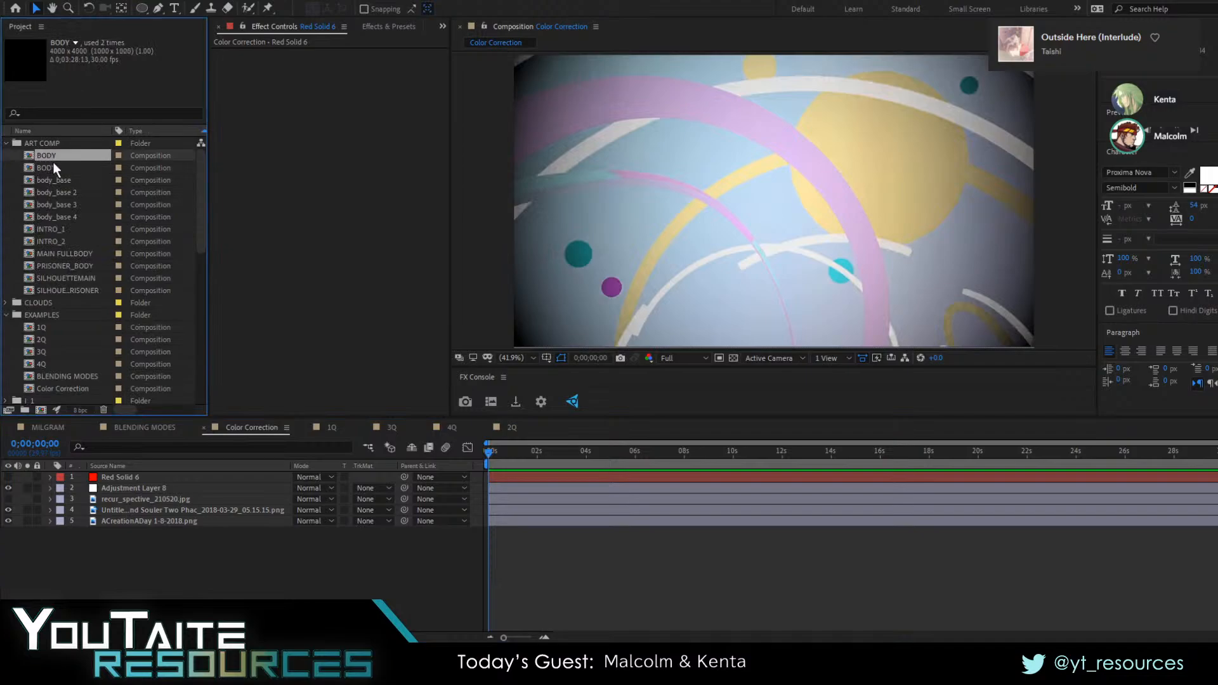
click(68, 193)
drag(75, 255, 42, 412)
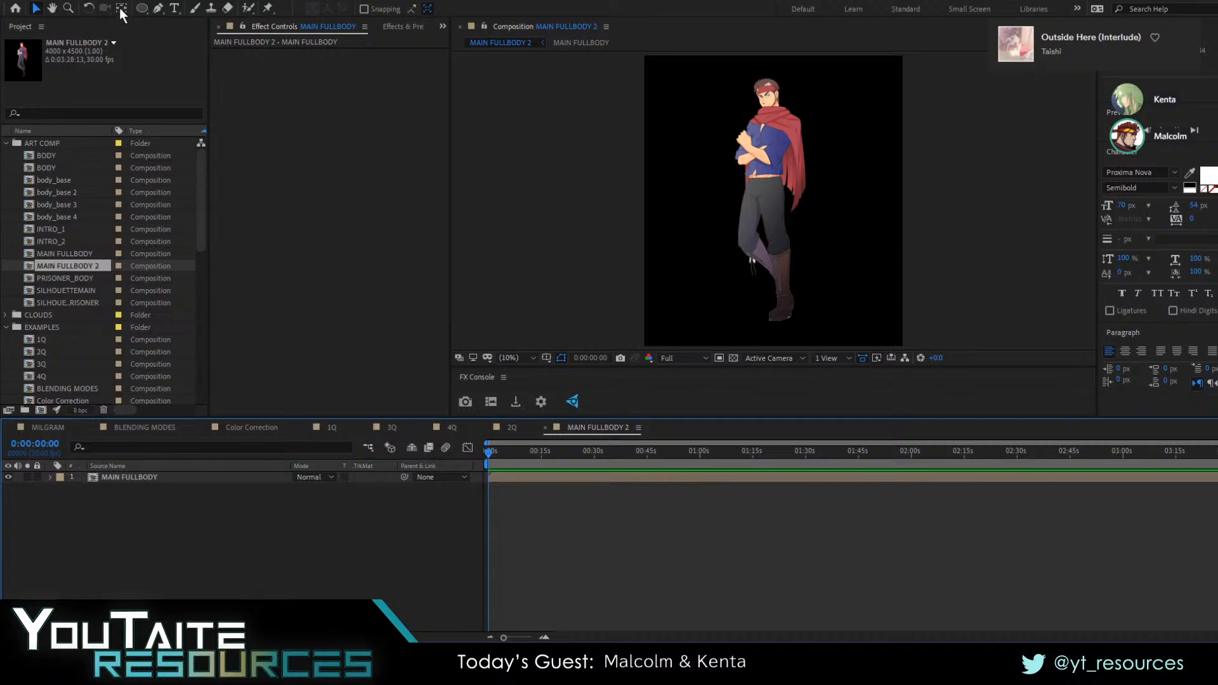
Add a full-size gray solid and place it beneath the MAIN FULLBODY layer as the background
key(ctrl+k)
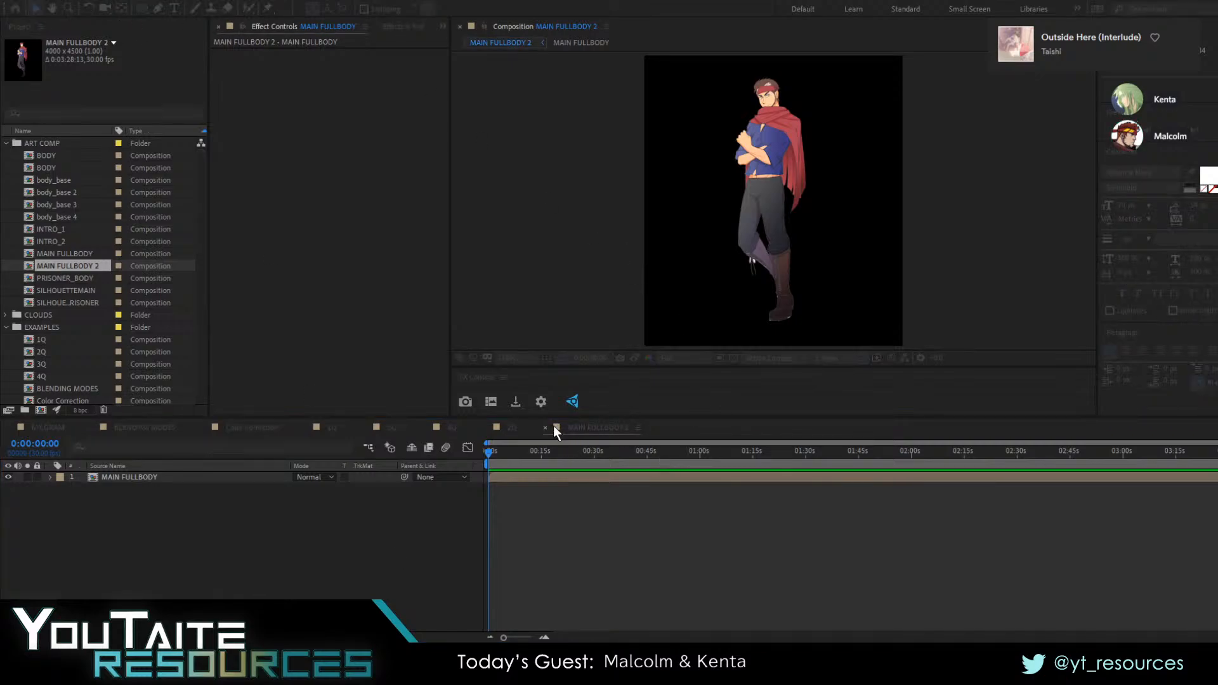
key(Return)
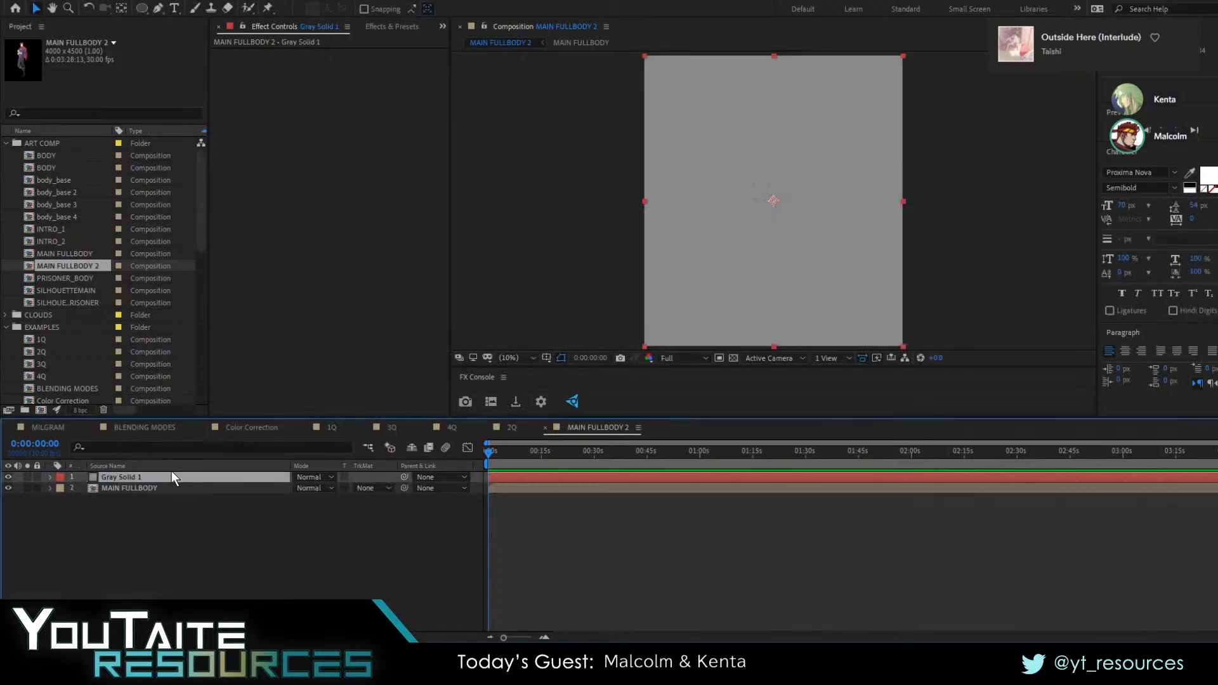
drag(172, 474, 141, 479)
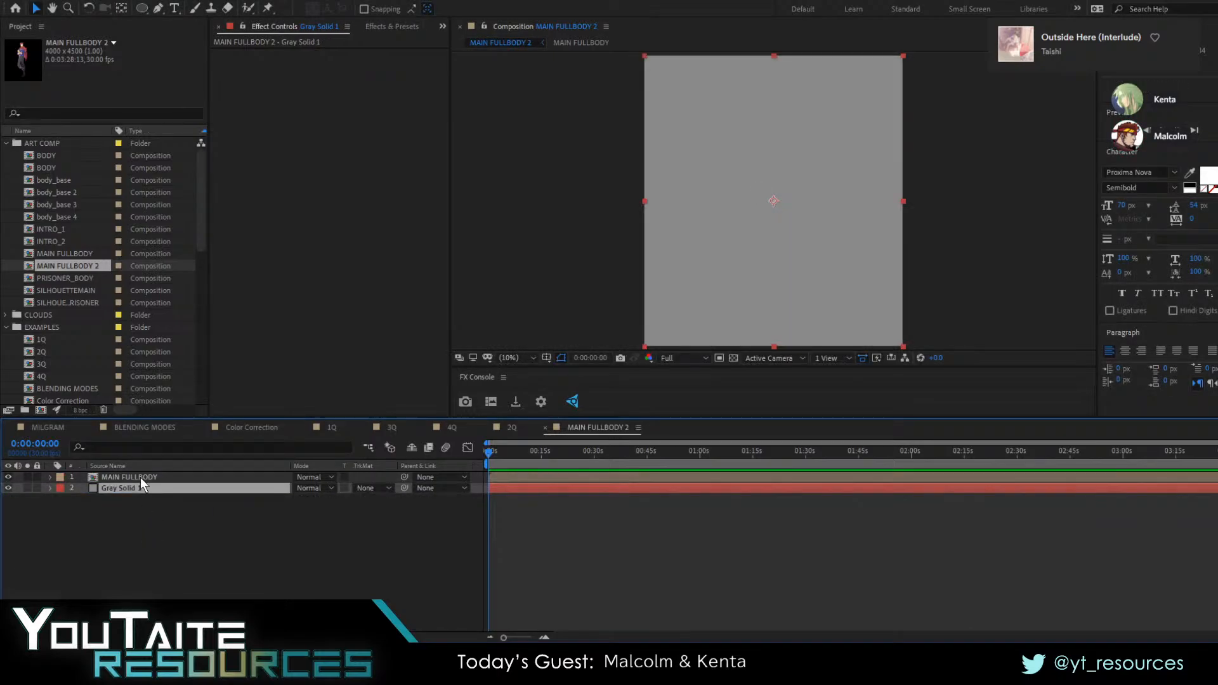
click(70, 1)
click(102, 20)
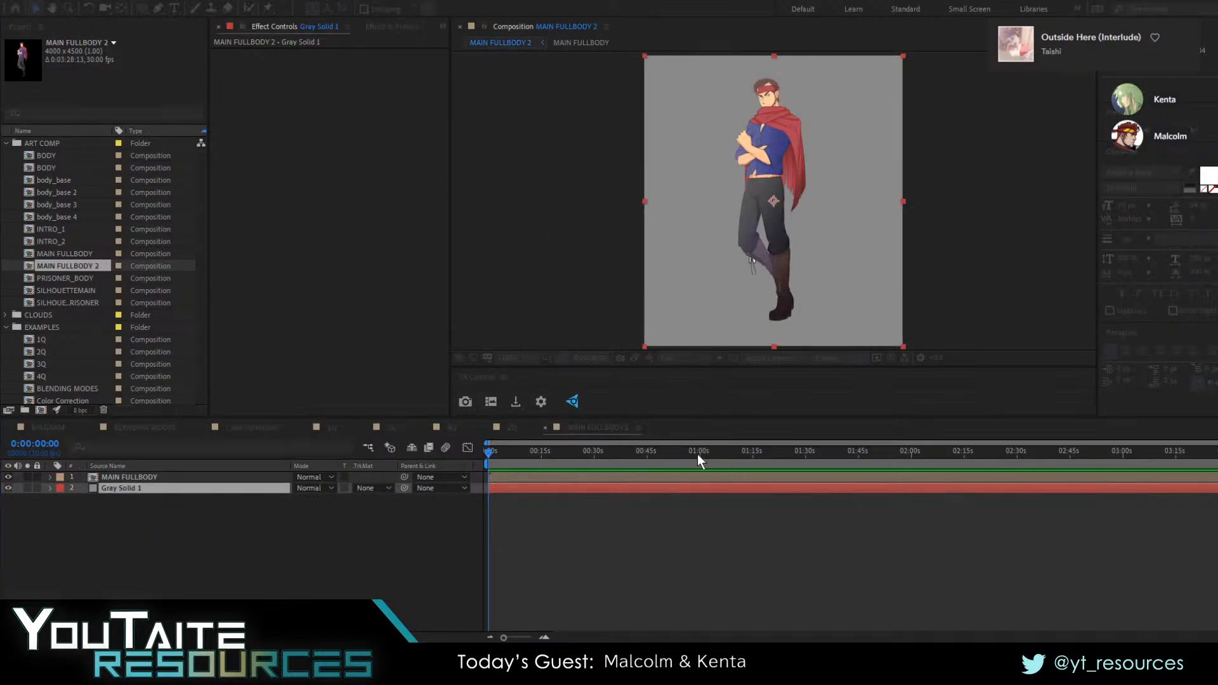
click(283, 560)
Apply the Satin layer style to the MAIN FULLBODY layer
click(139, 477)
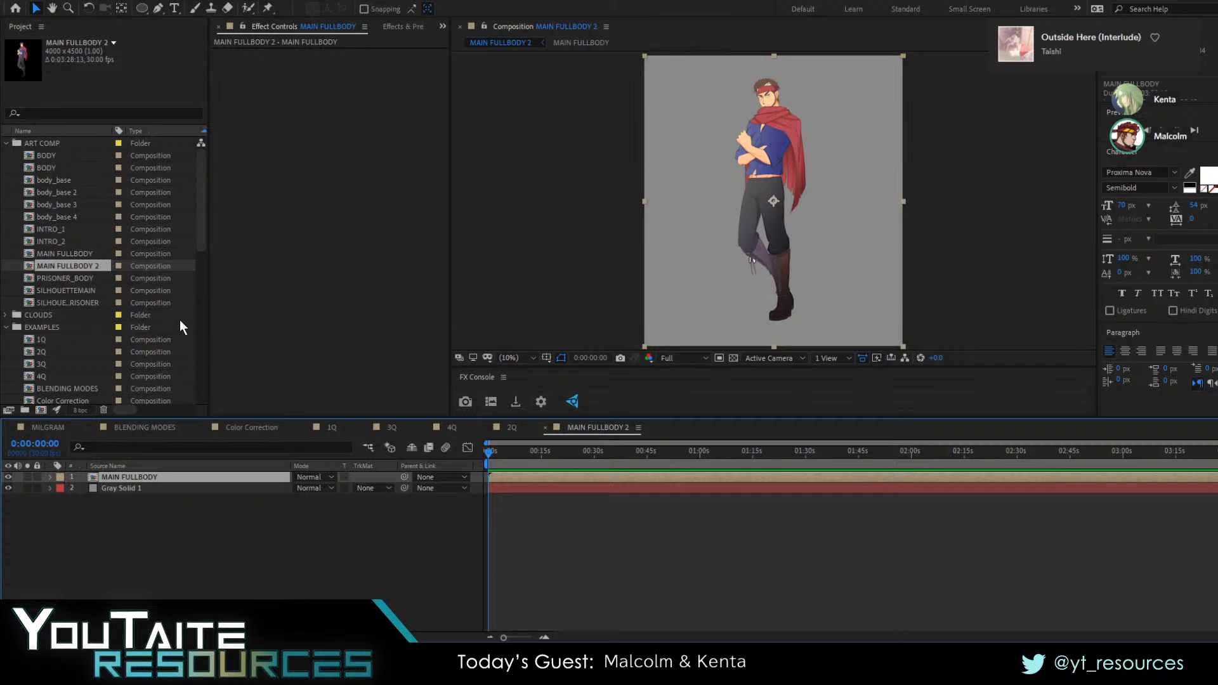
click(329, 439)
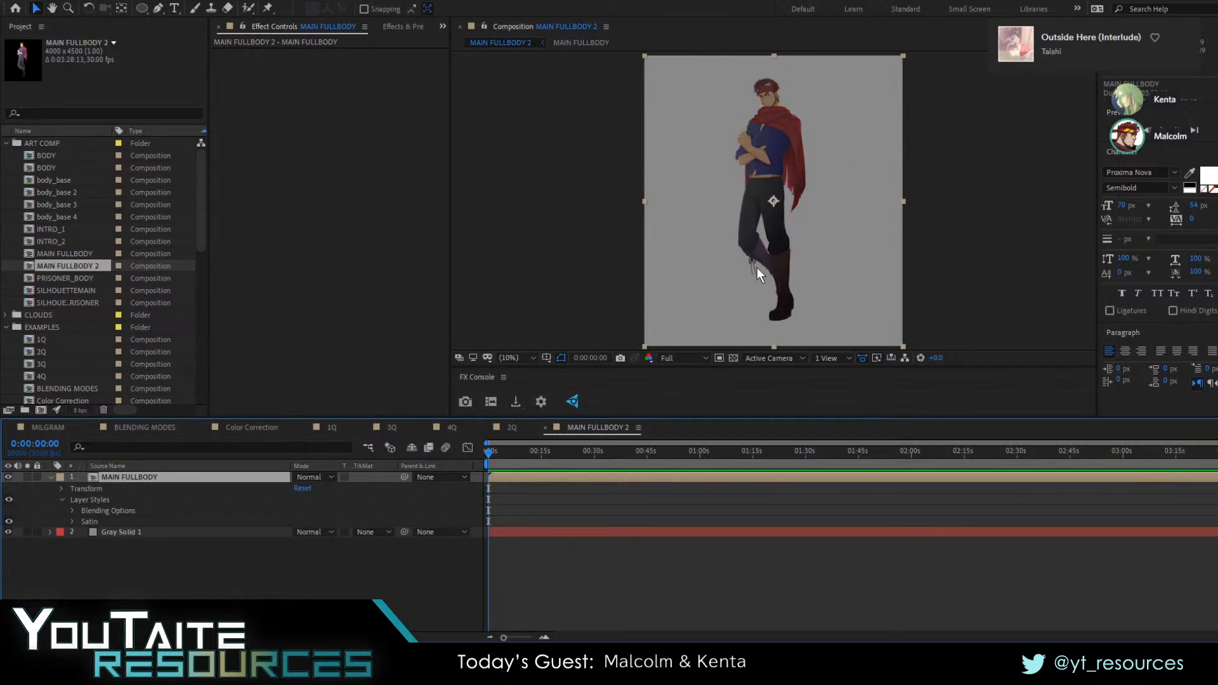
Examine the Satin shading on the character's face up close and reveal the Satin properties of the layer
key(period)
scroll(738, 109, up, 2)
drag(818, 114, 817, 298)
drag(798, 180, 778, 160)
scroll(758, 255, up, 2)
drag(945, 267, 821, 208)
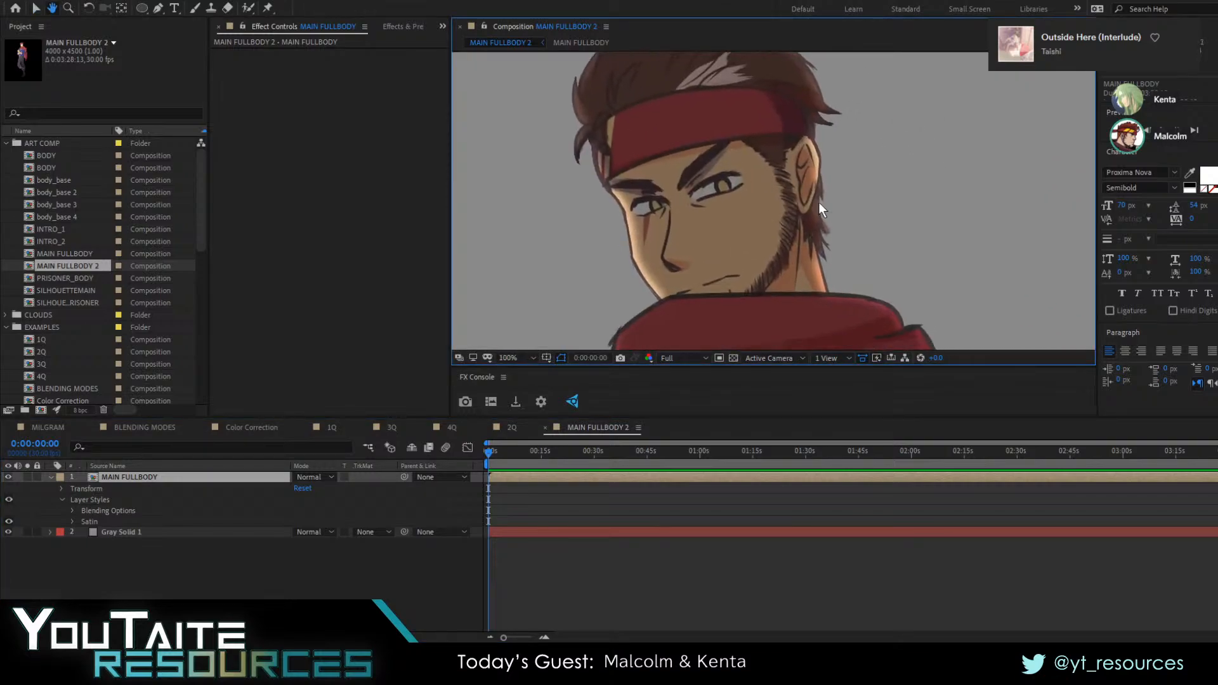
scroll(855, 214, up, 1)
drag(658, 232, 912, 158)
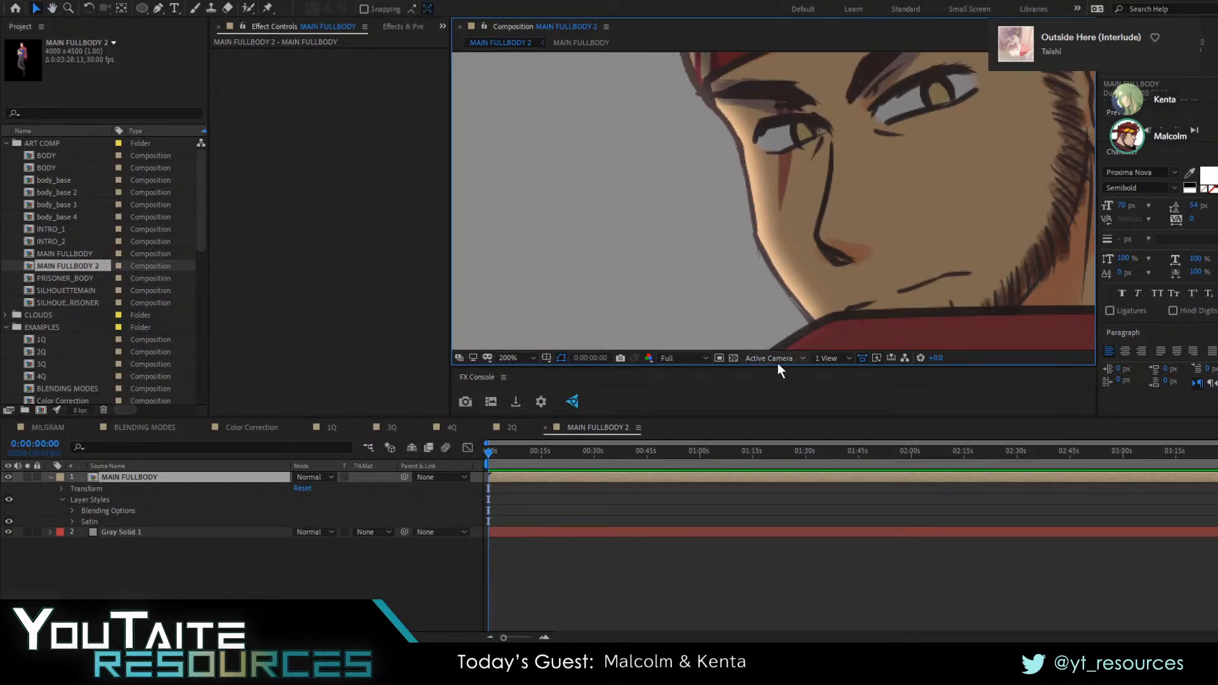
click(73, 522)
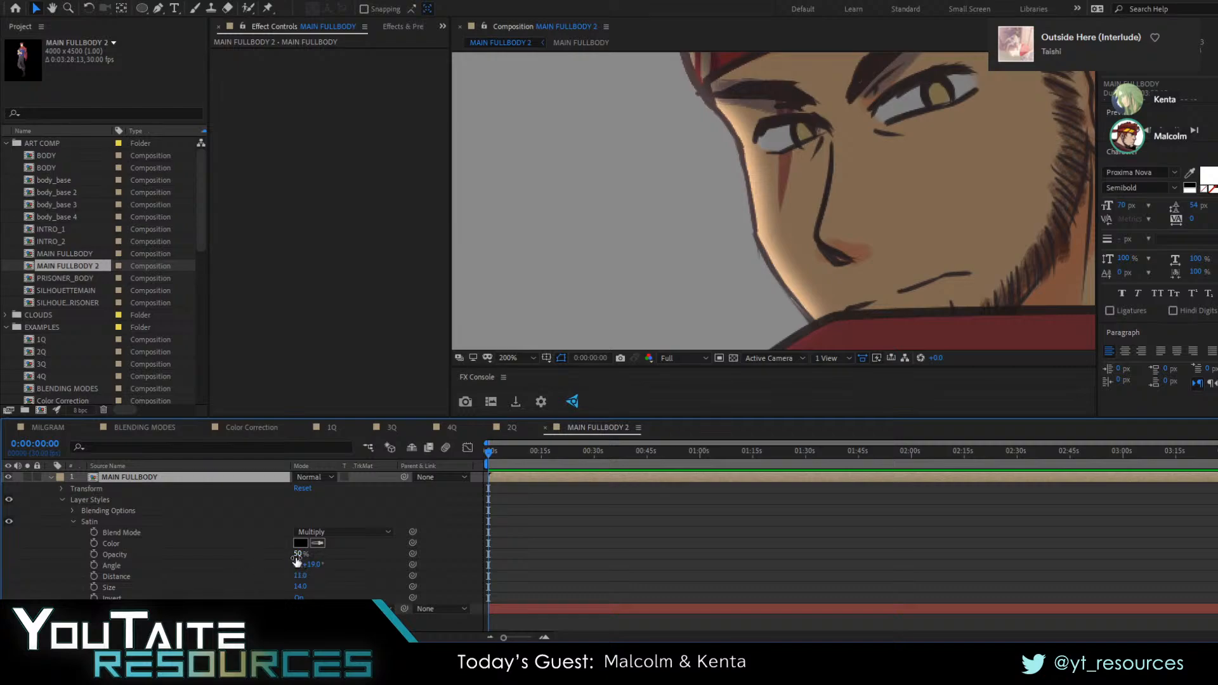
scroll(712, 303, down, 2)
drag(712, 301, 706, 210)
scroll(688, 260, down, 2)
drag(688, 311, 699, 223)
Hide the gray background solid and add another full-size gray solid to the composition
click(267, 608)
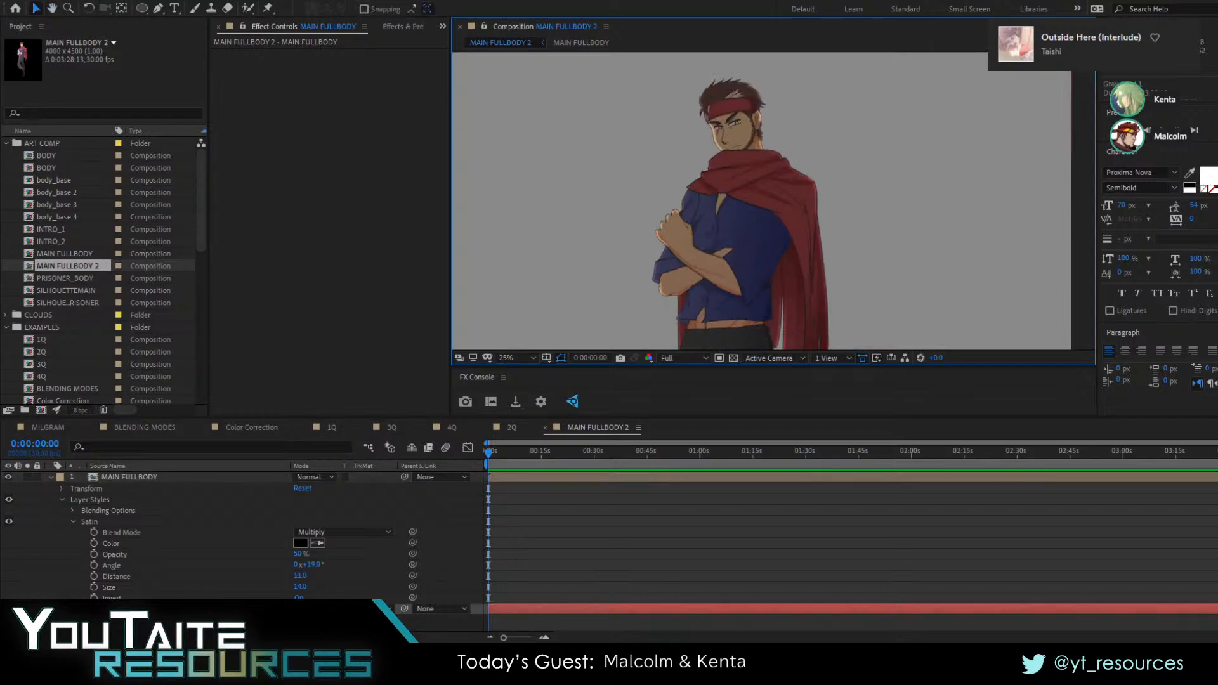
click(8, 608)
click(64, 624)
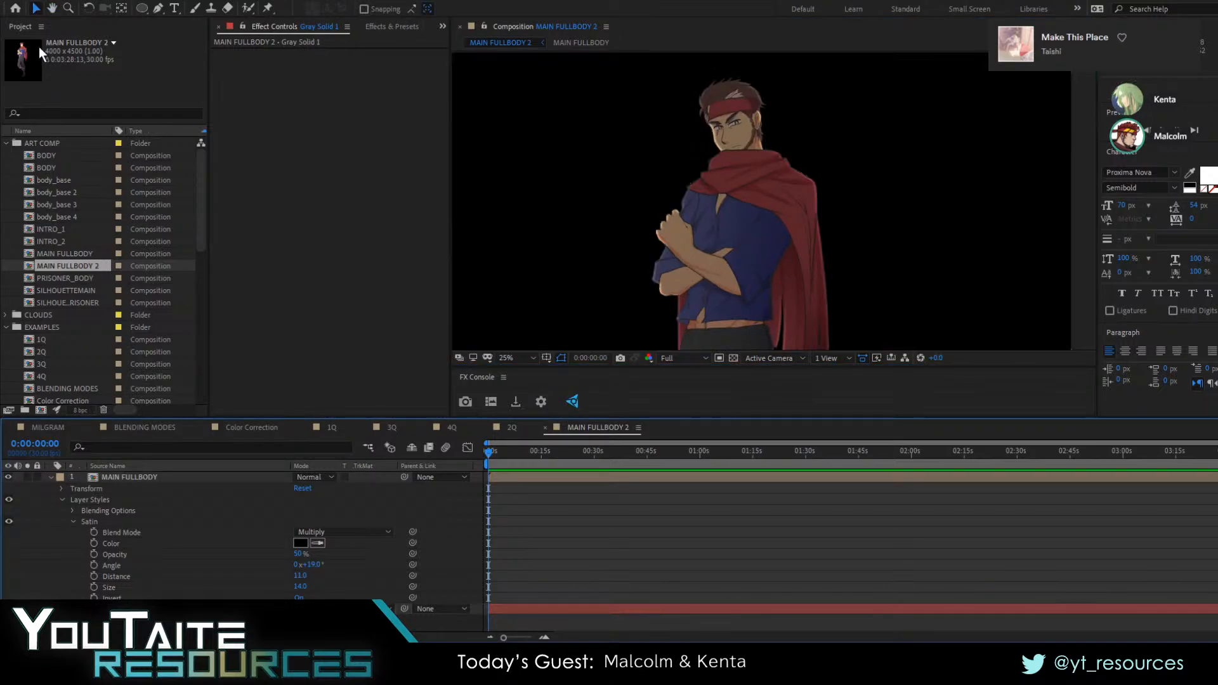
click(334, 25)
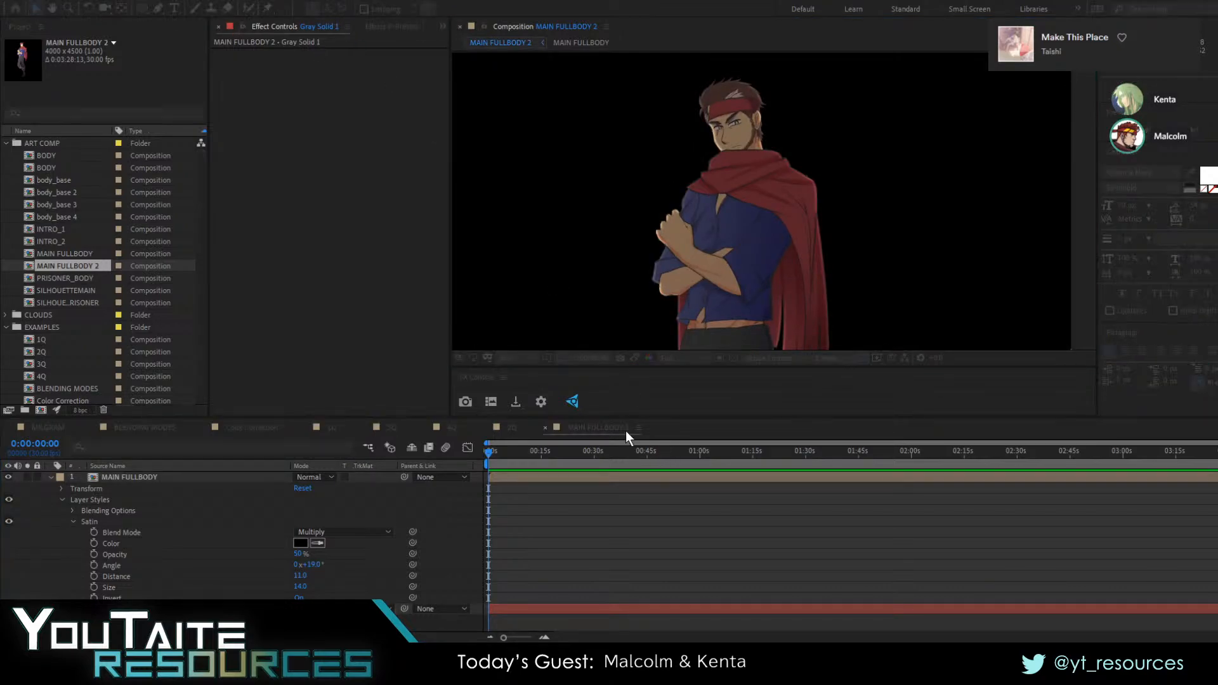
click(655, 428)
Apply the Optical Flares effect to the new gray solid and move that solid beneath the character layer
click(393, 28)
click(234, 48)
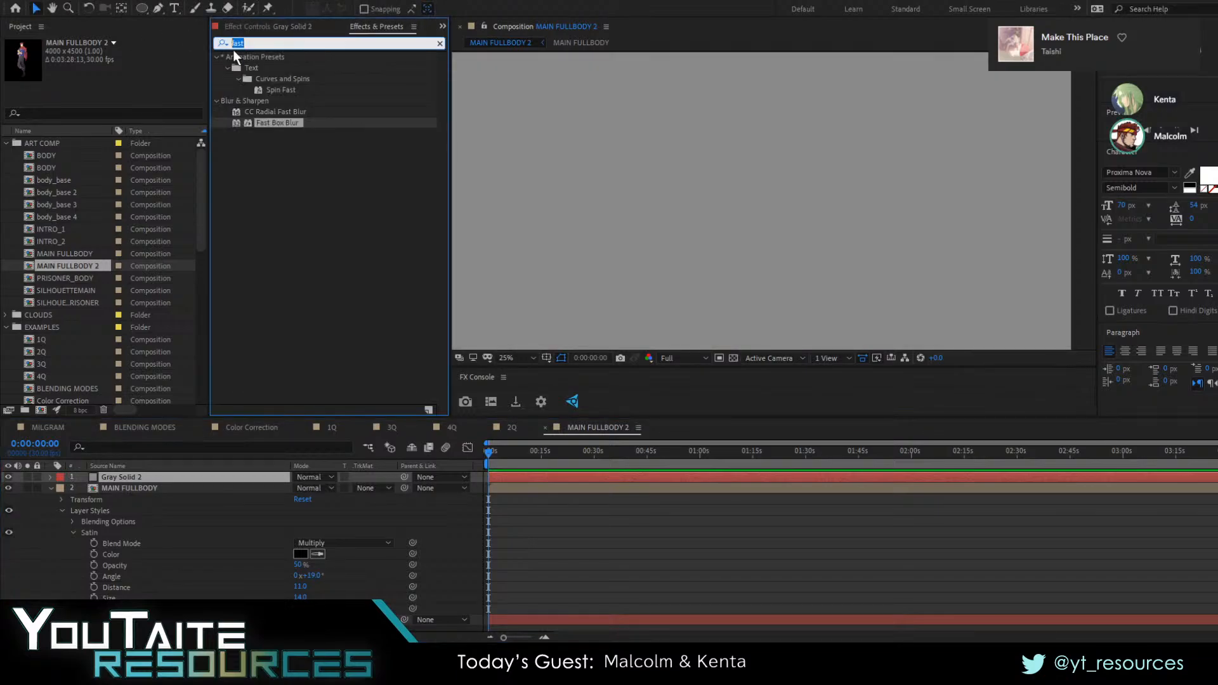
text(optical)
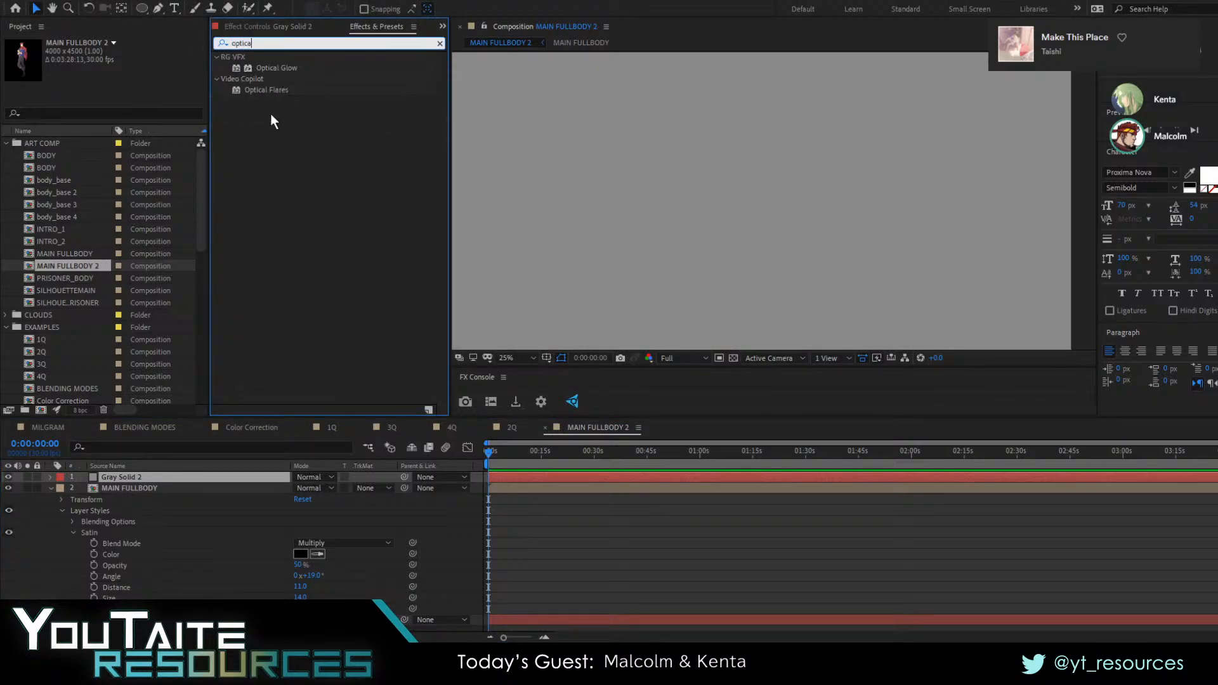
double_click(266, 90)
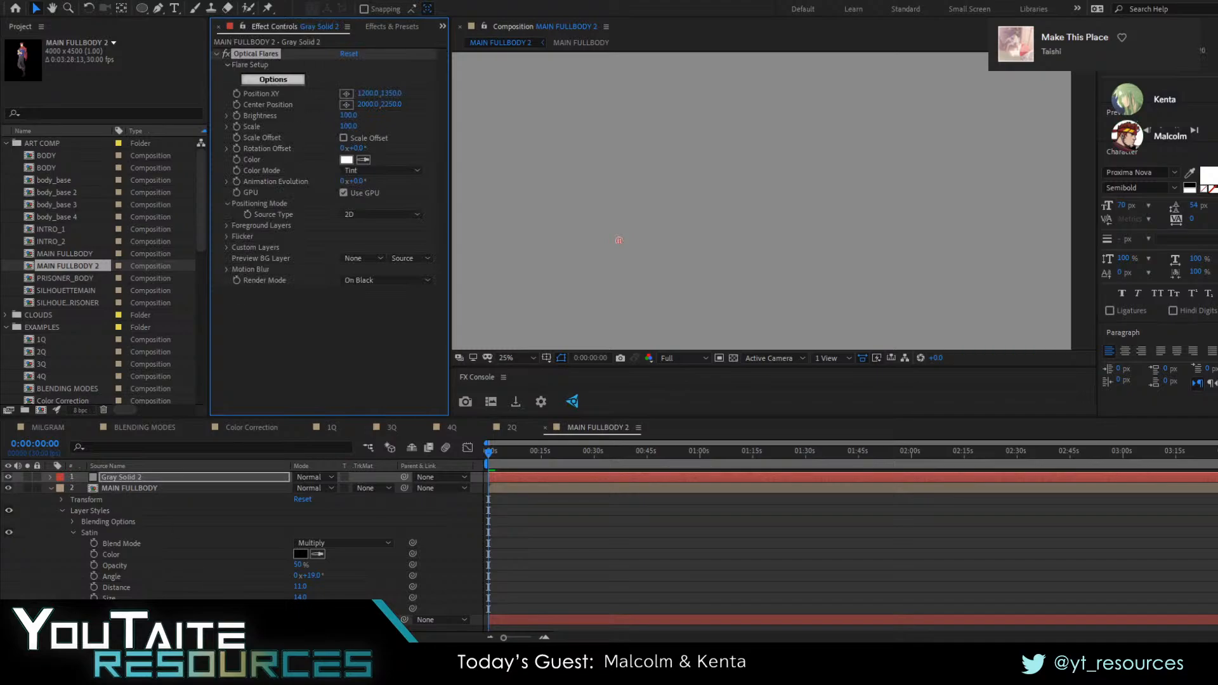
drag(116, 477, 137, 504)
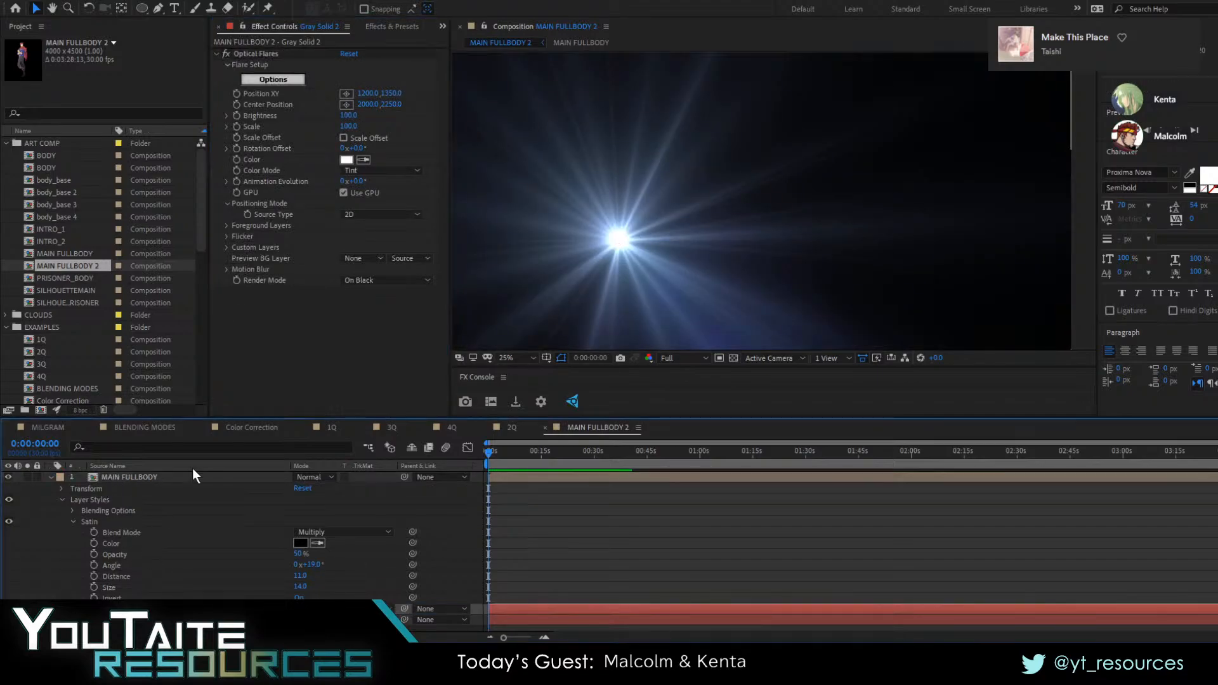
Position the optical flare's light source just above the character's head
click(263, 53)
click(347, 93)
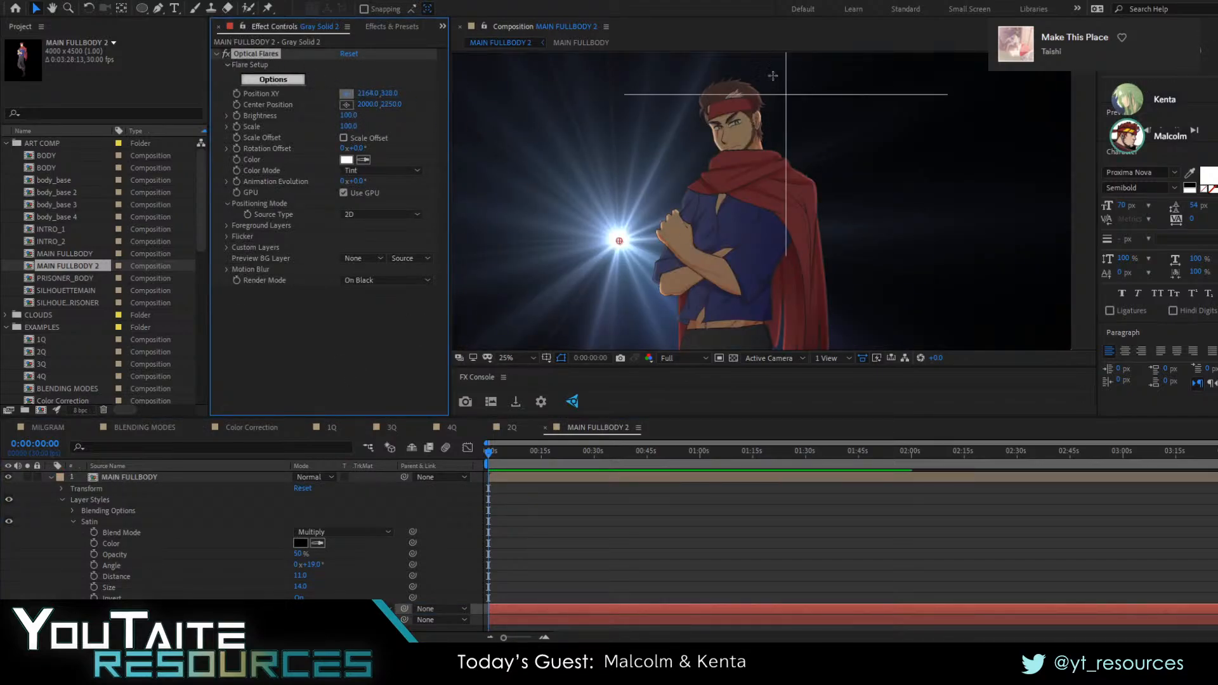
click(737, 65)
scroll(739, 67, down, 2)
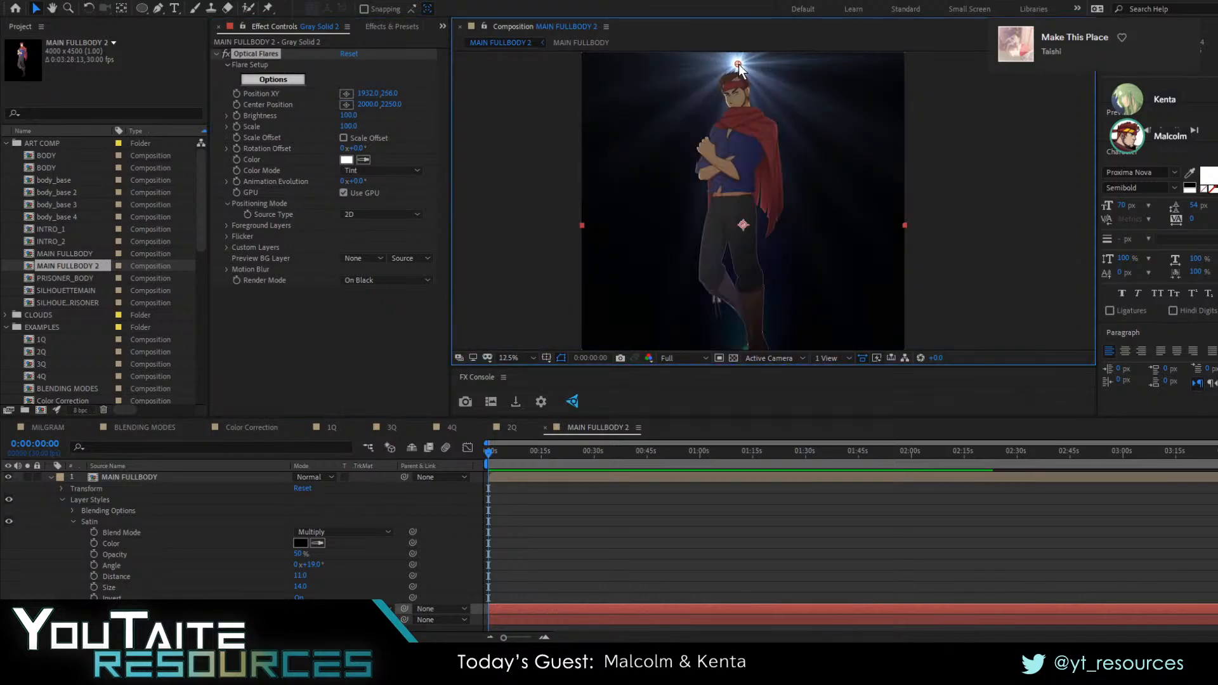
Set the character layer's Satin distance to 33.4 and its size to 51
click(121, 477)
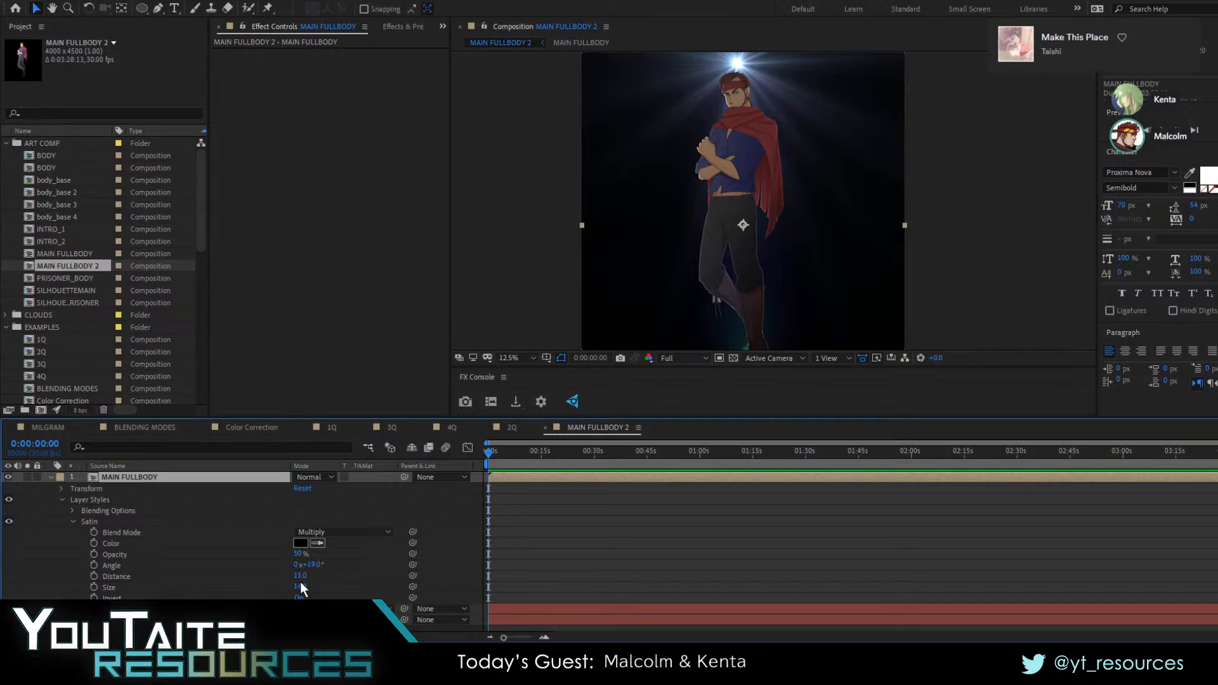
drag(301, 587, 327, 586)
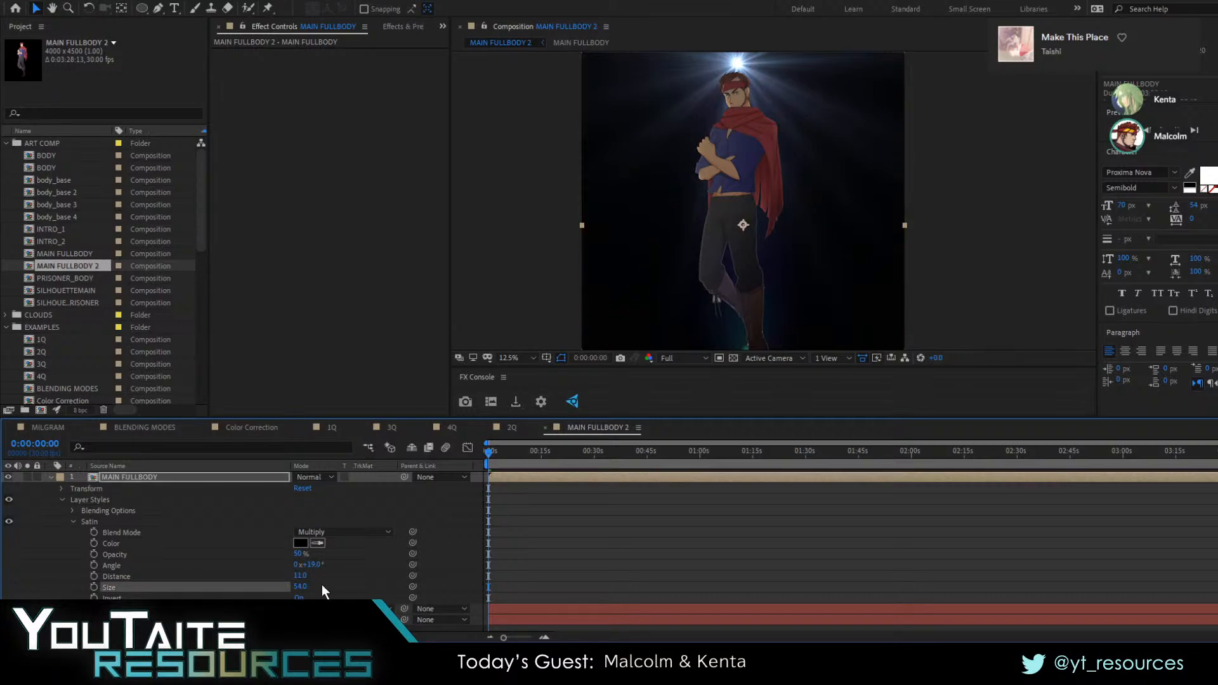
scroll(737, 159, up, 3)
drag(733, 145, 899, 416)
drag(816, 285, 810, 319)
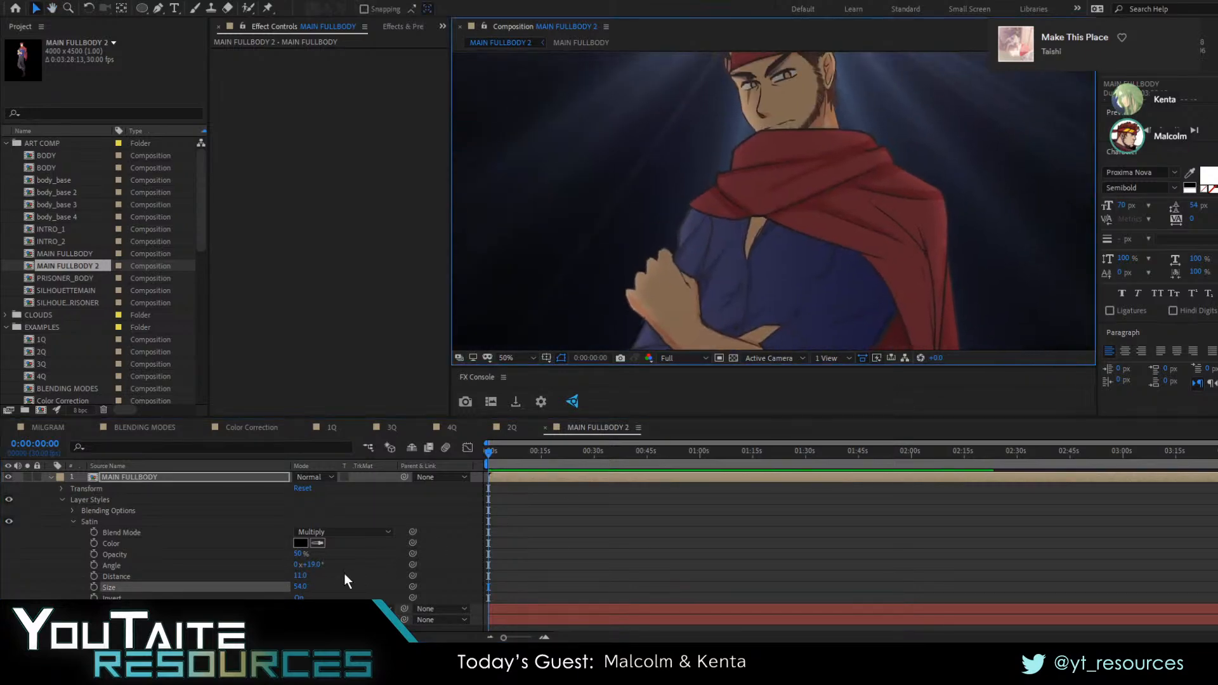
drag(344, 581, 374, 584)
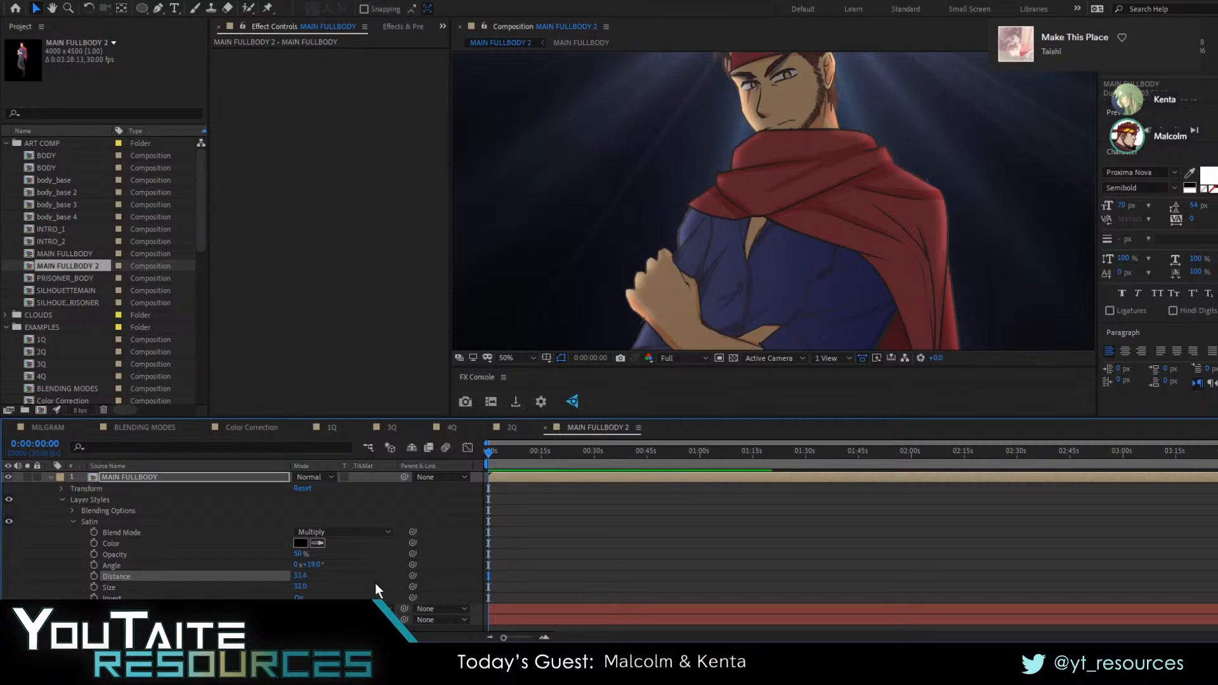
mouse_move(301, 586)
mouse_down()
mouse_move(354, 582)
mouse_move(279, 589)
mouse_up()
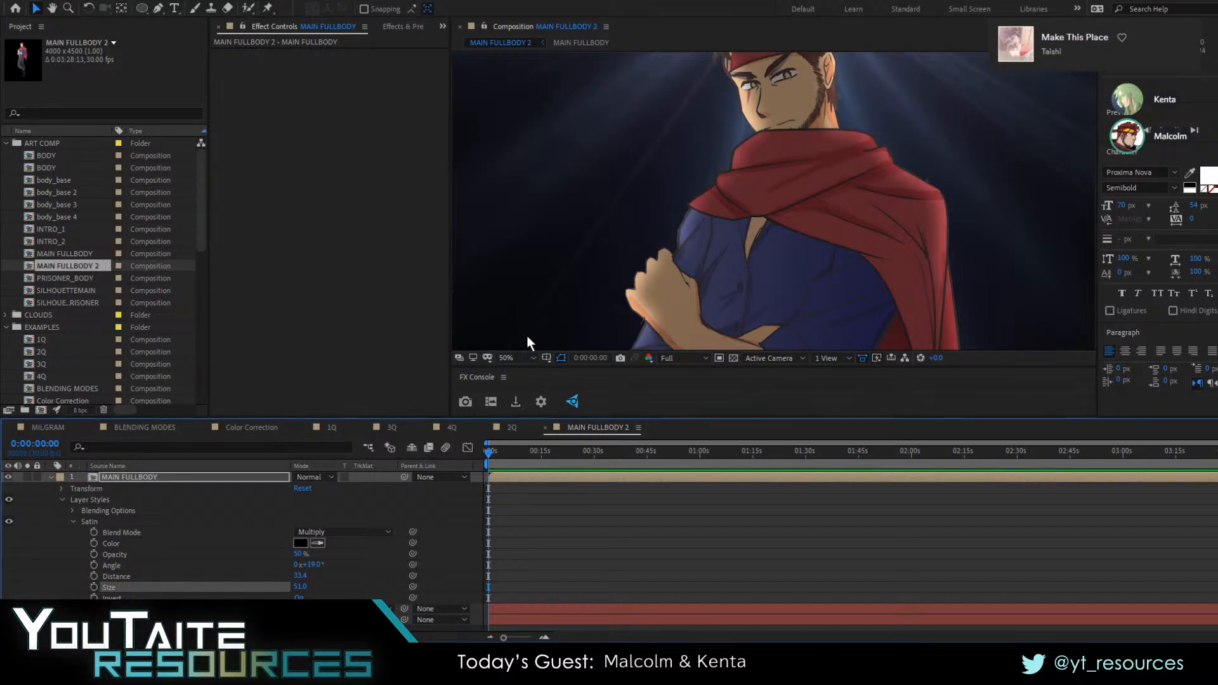
Examine the Satin shading against the flare on the whole figure and up close on the face
click(527, 362)
click(528, 376)
click(645, 520)
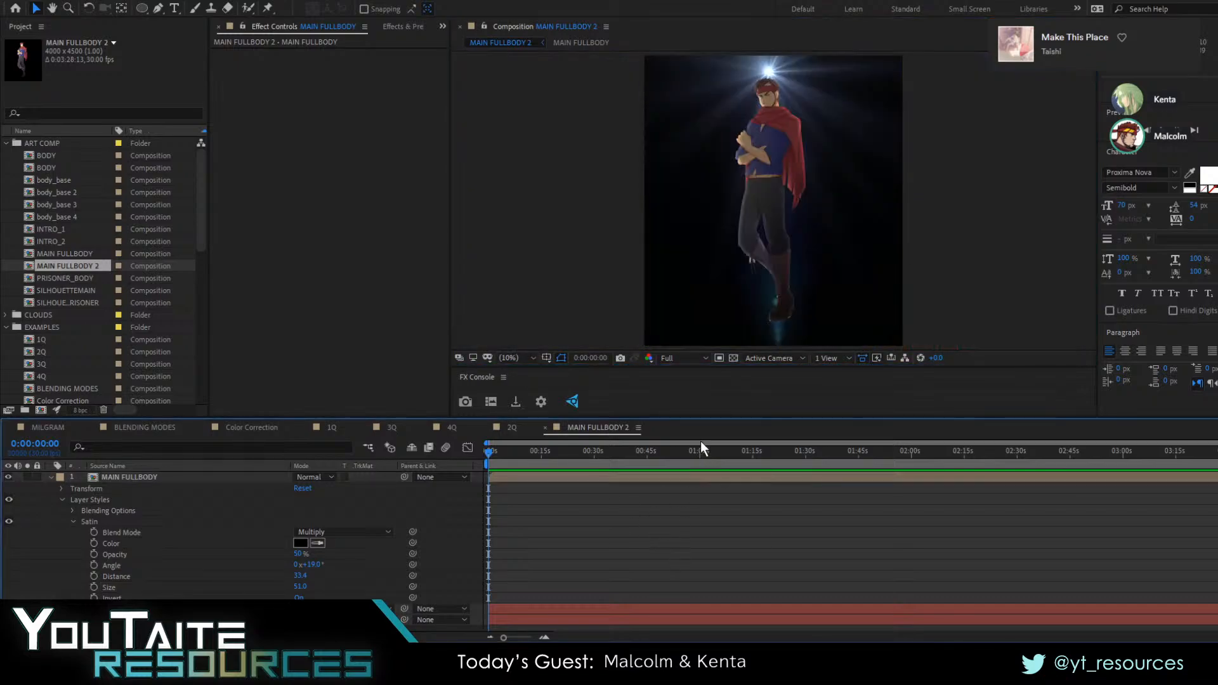
scroll(767, 260, up, 4)
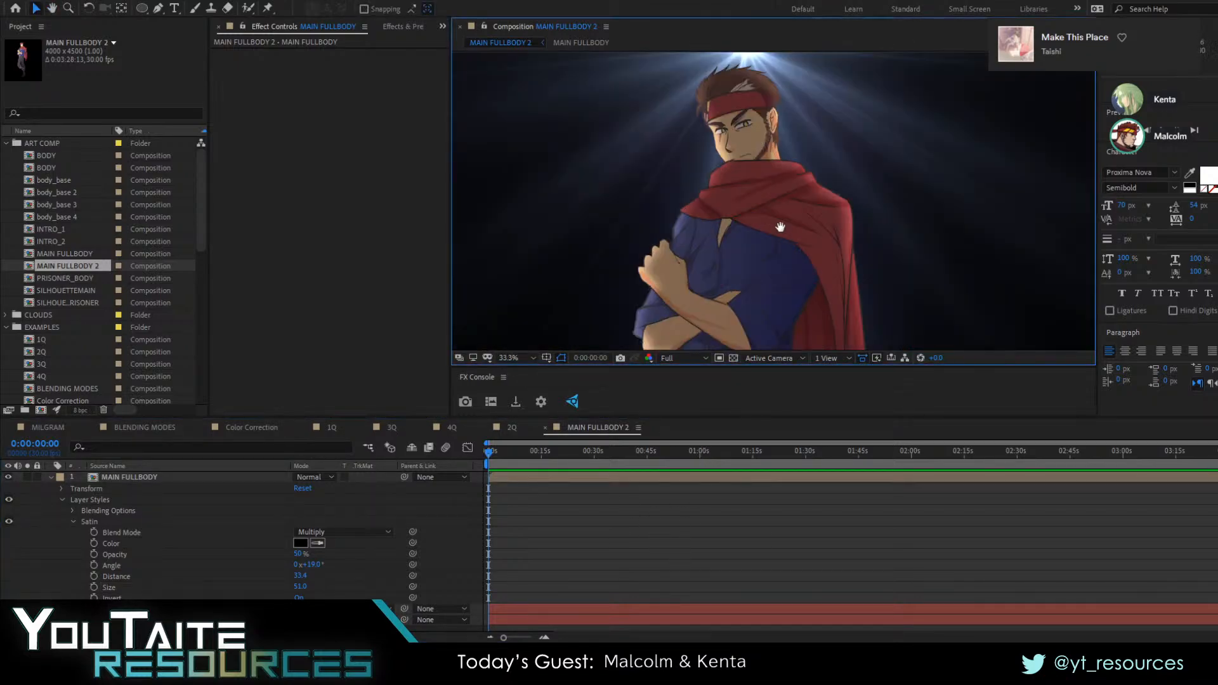
scroll(767, 260, up, 2)
drag(753, 169, 825, 348)
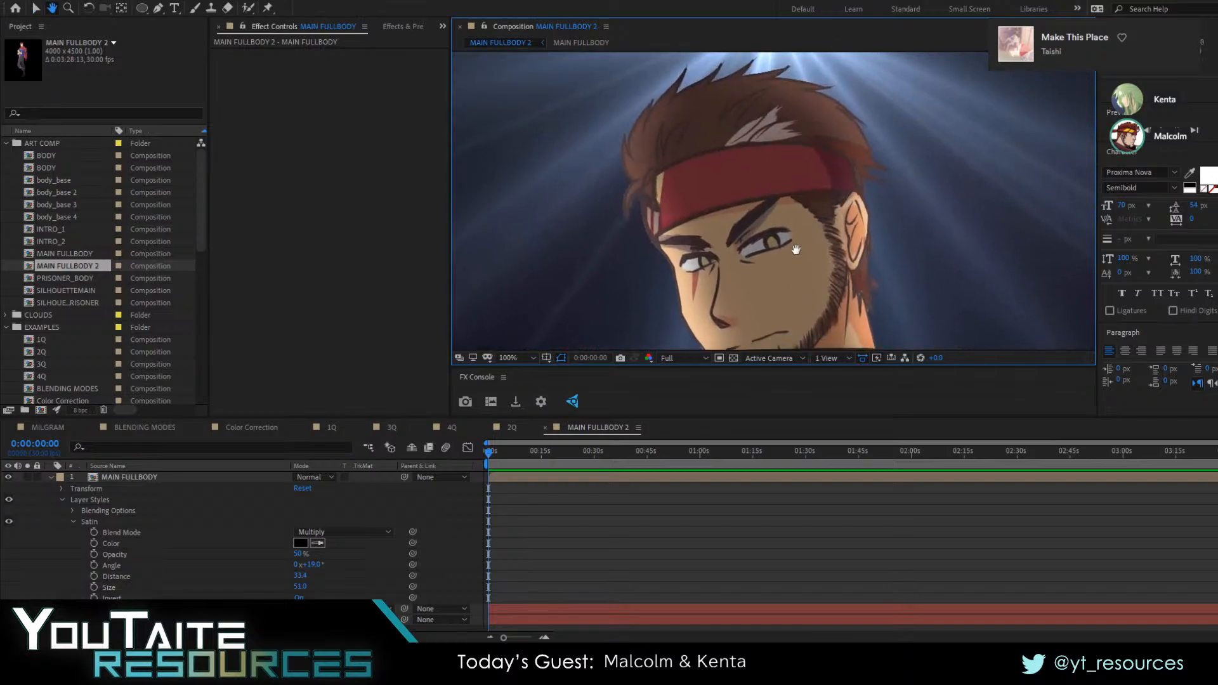
drag(770, 214, 745, 165)
scroll(816, 295, down, 1)
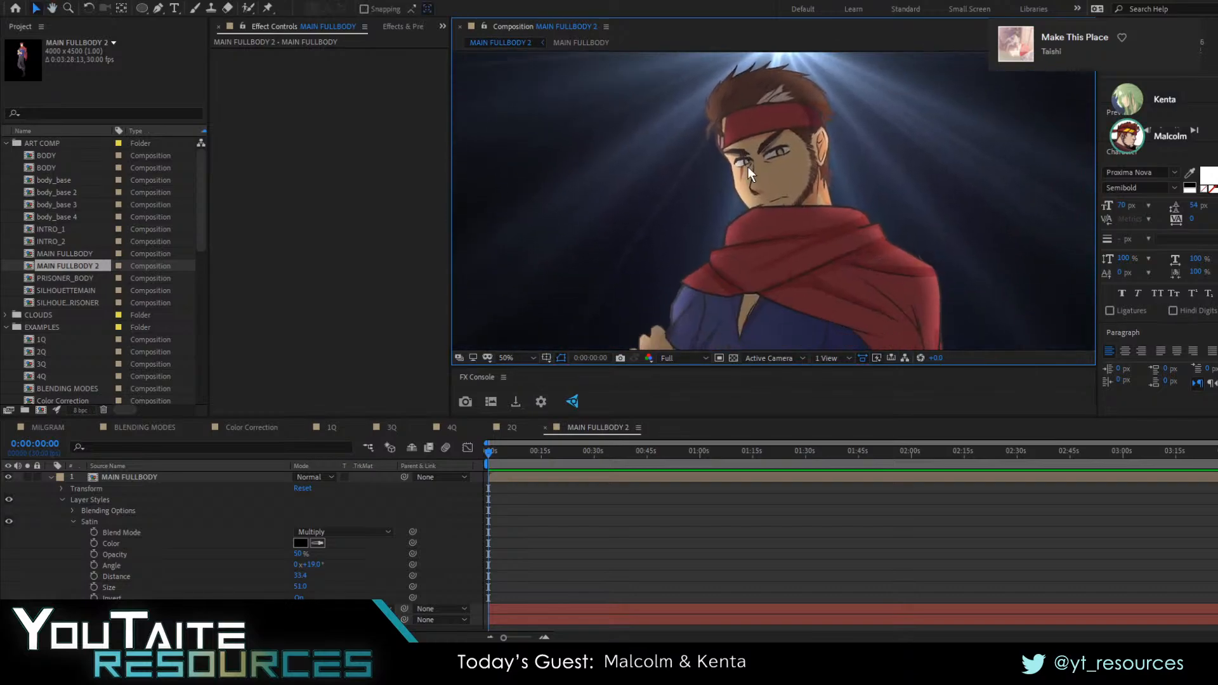
click(746, 165)
key(alt+Tab)
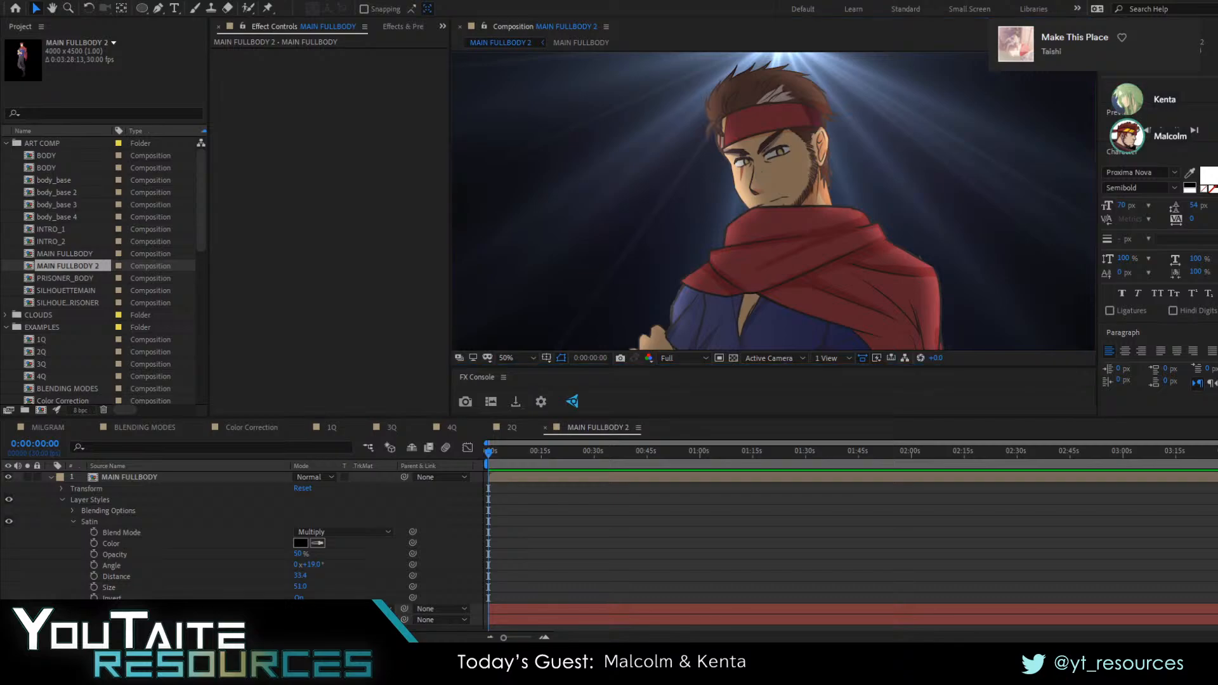
key(alt+Tab)
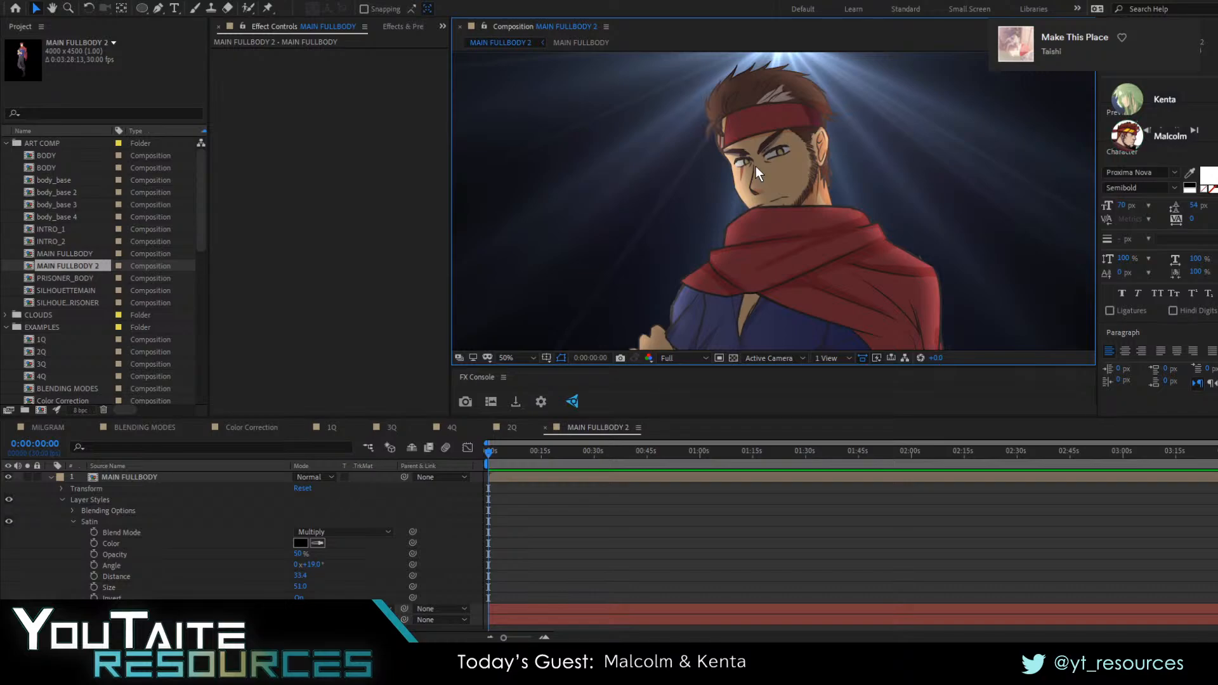
key(alt+Tab)
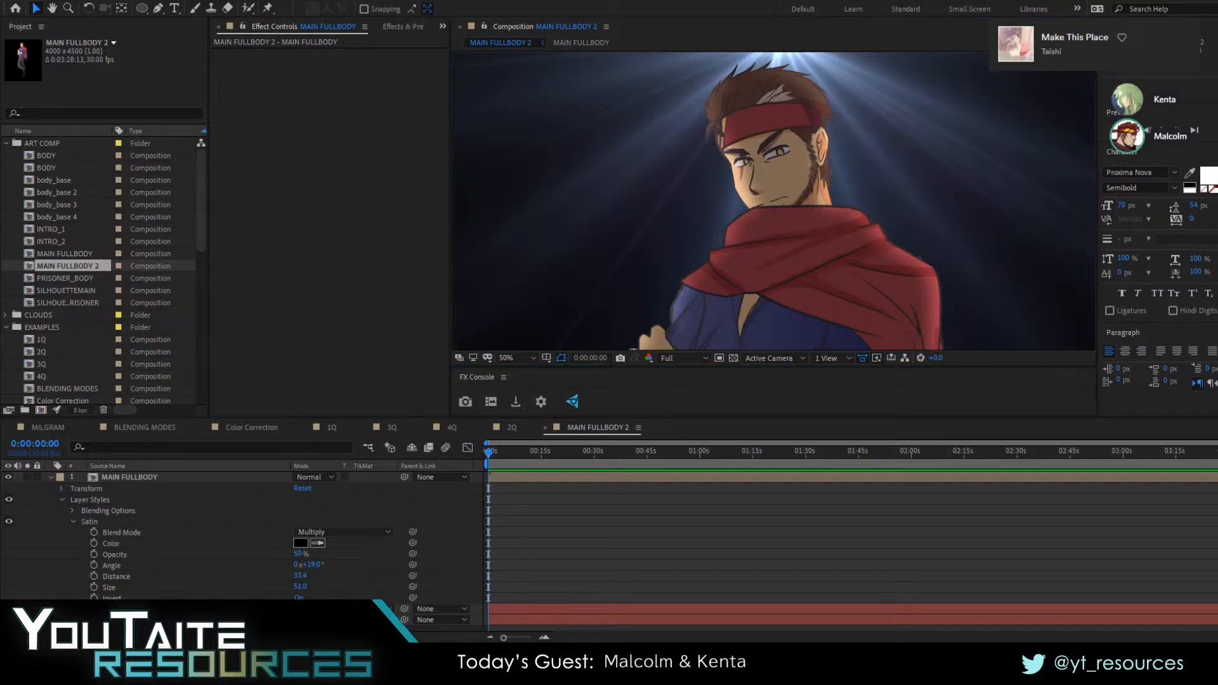
key(alt+Tab)
key(alt+Tab)
key(alt+Tab)
key(alt+Tab)
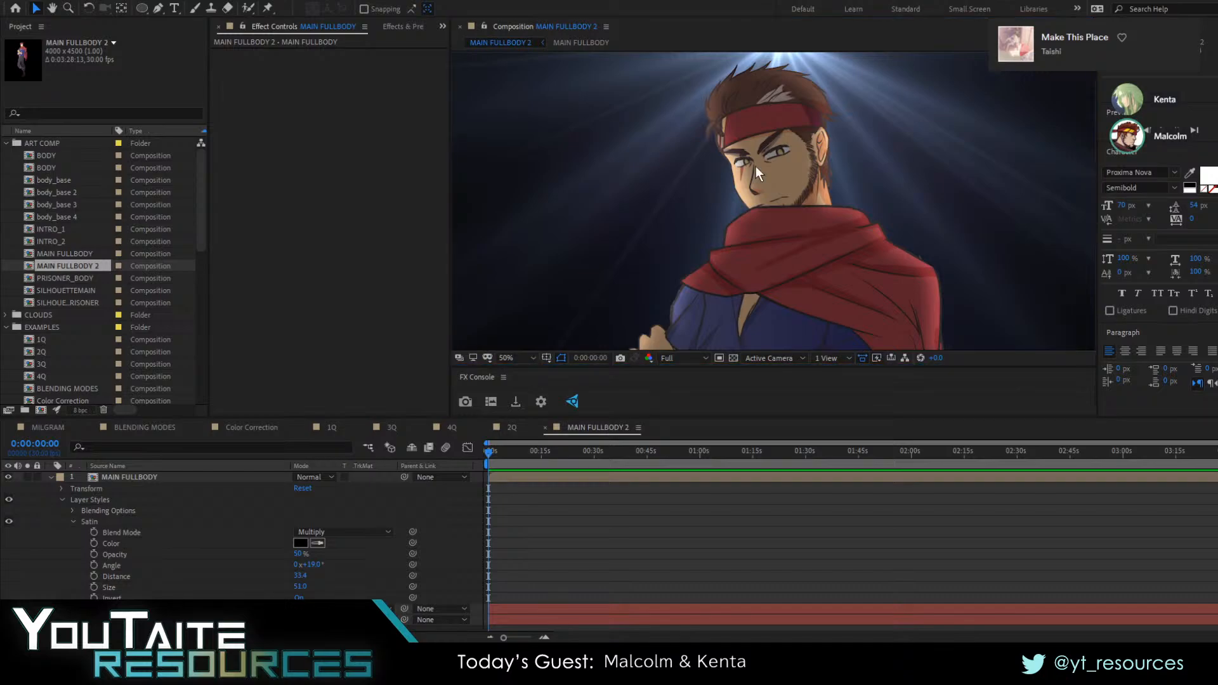
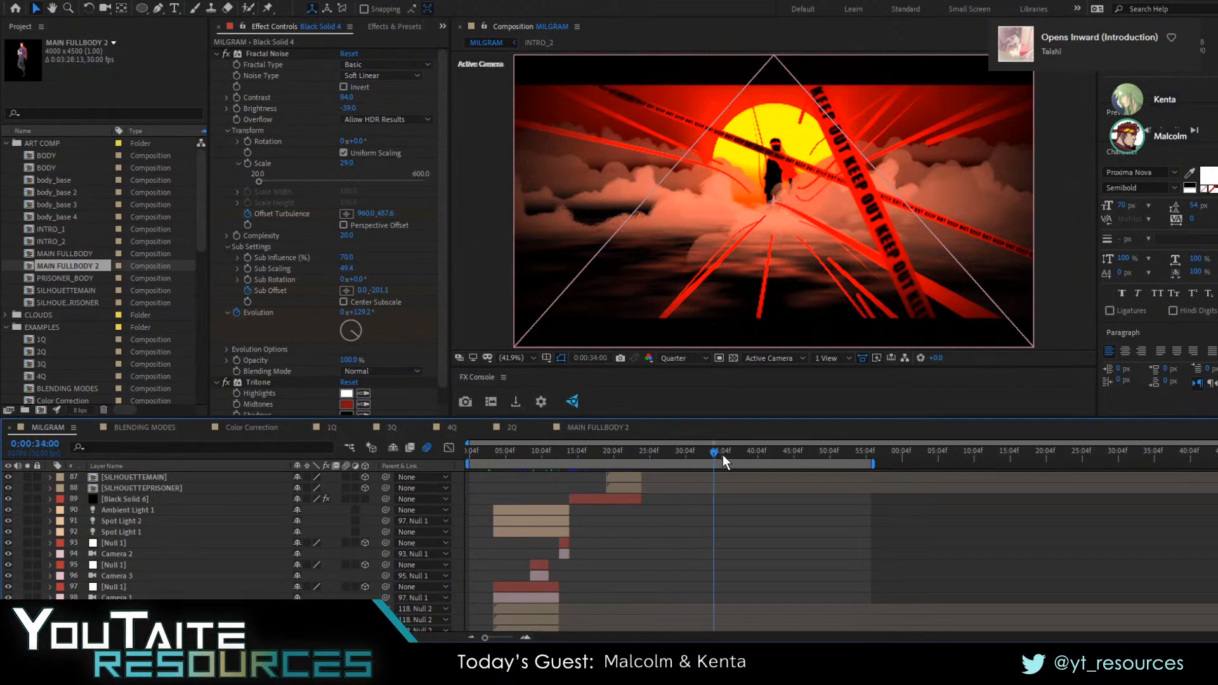
Look through the MILGRAM composition's layers and play it back from where the animated section ends, around 0:00:55
scroll(746, 458, up, 10)
scroll(746, 459, up, 6)
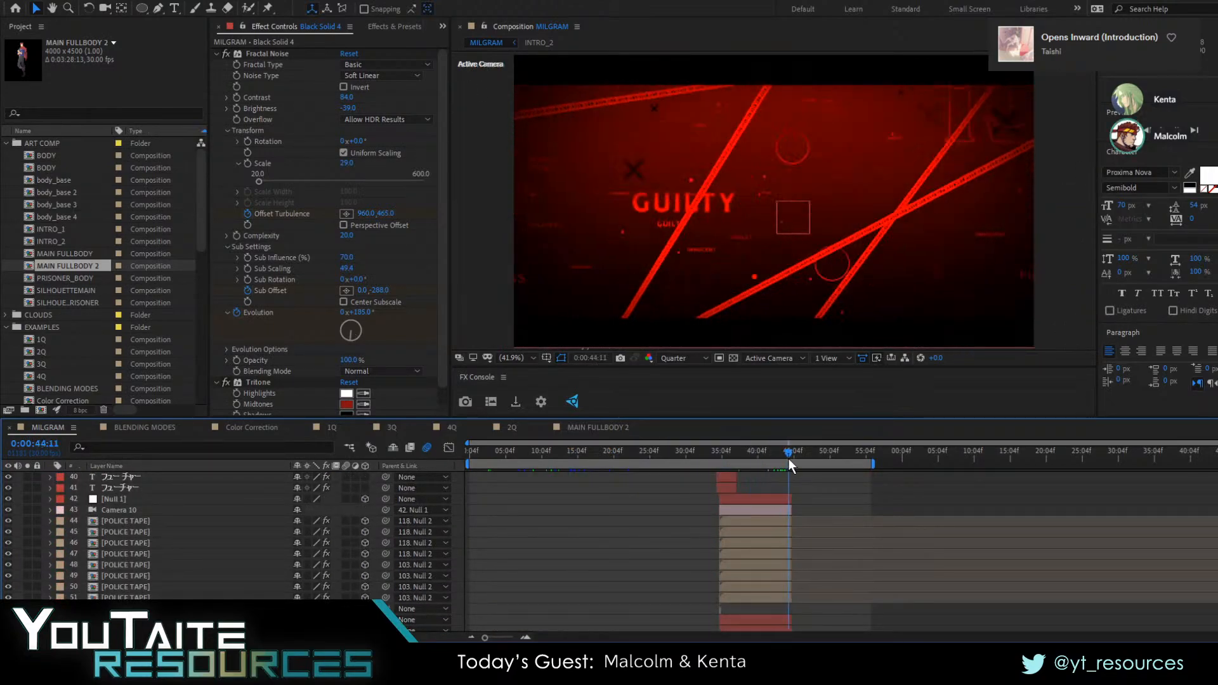
scroll(789, 458, up, 10)
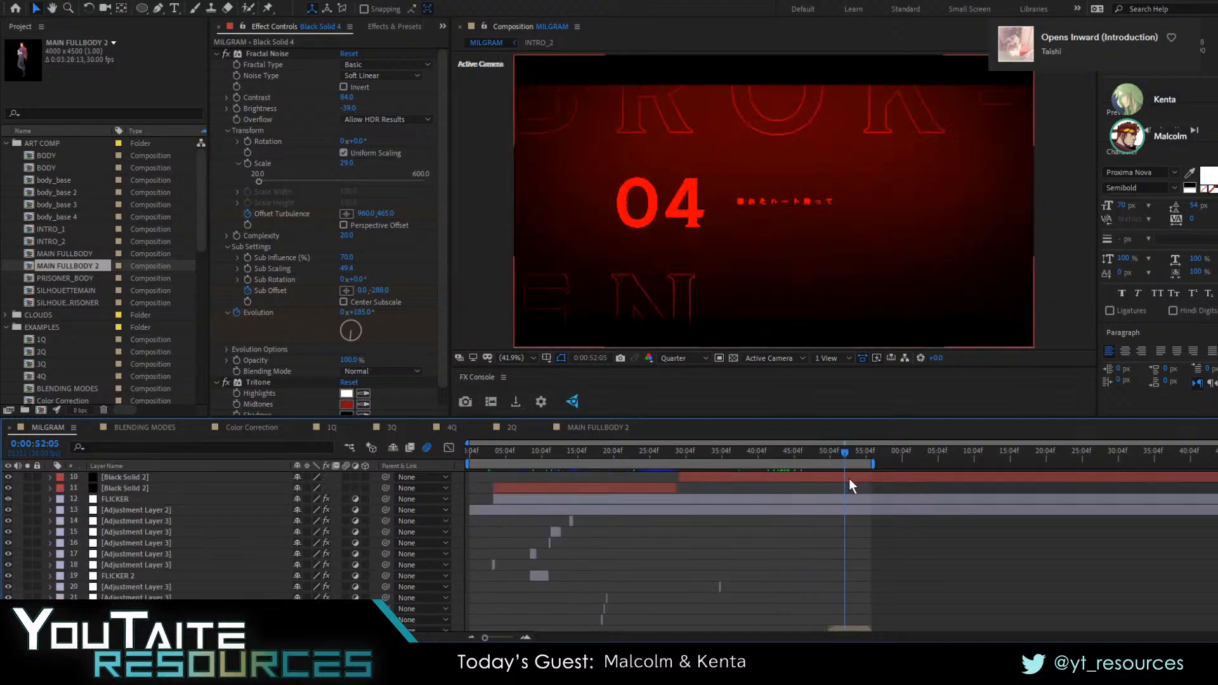
scroll(849, 479, down, 3)
scroll(852, 458, up, 1)
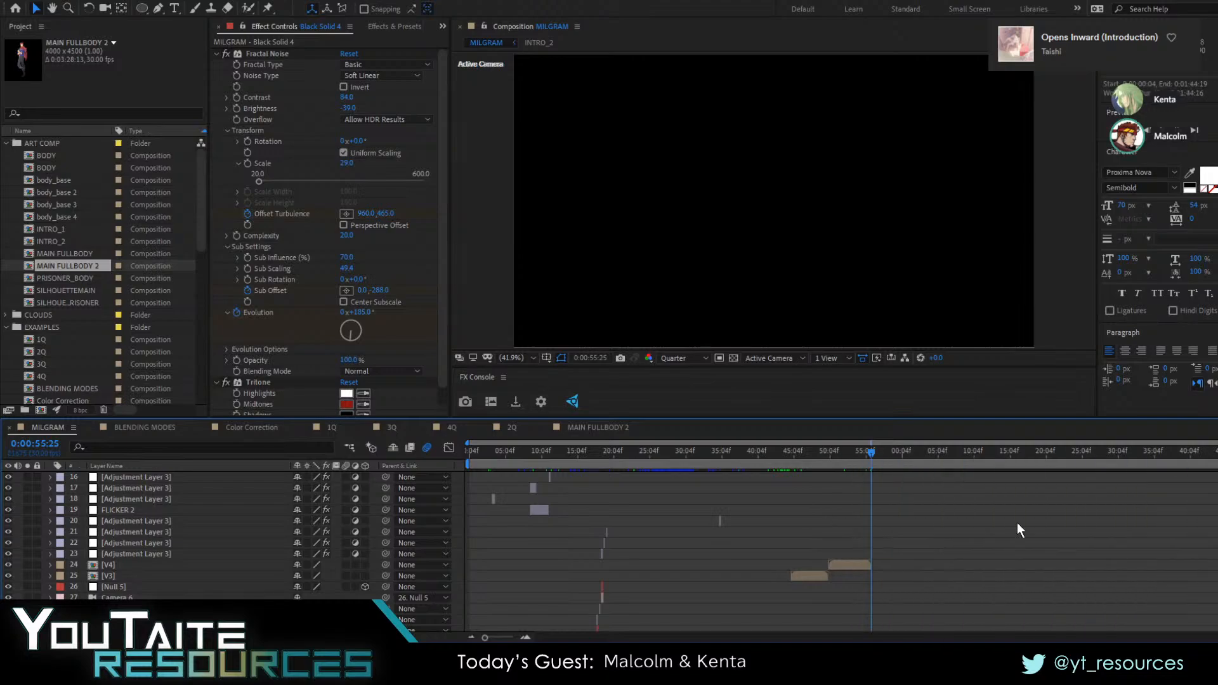
scroll(1017, 523, down, 20)
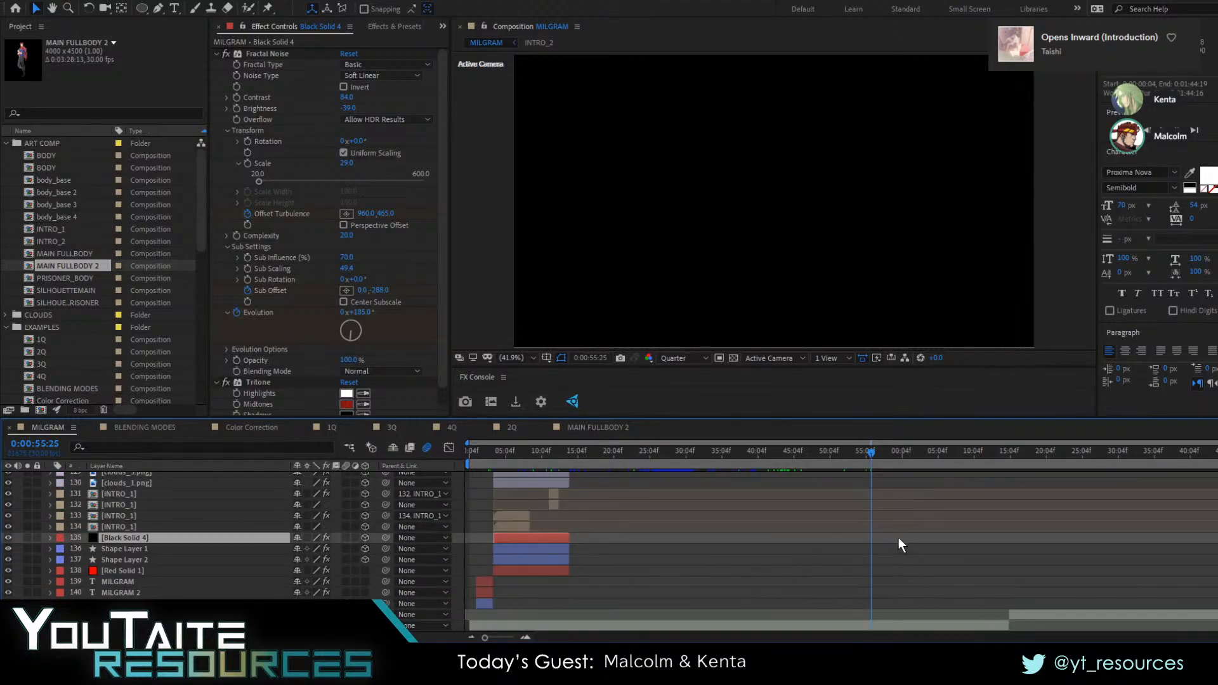
scroll(907, 538, up, 20)
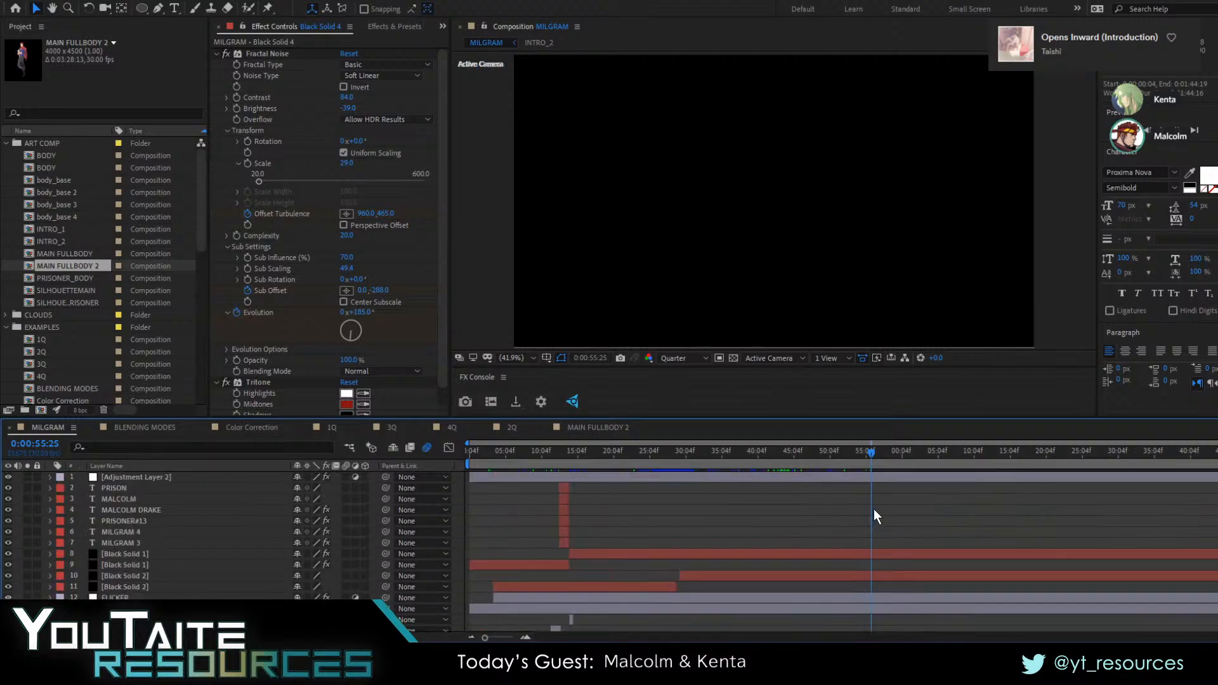
key(space)
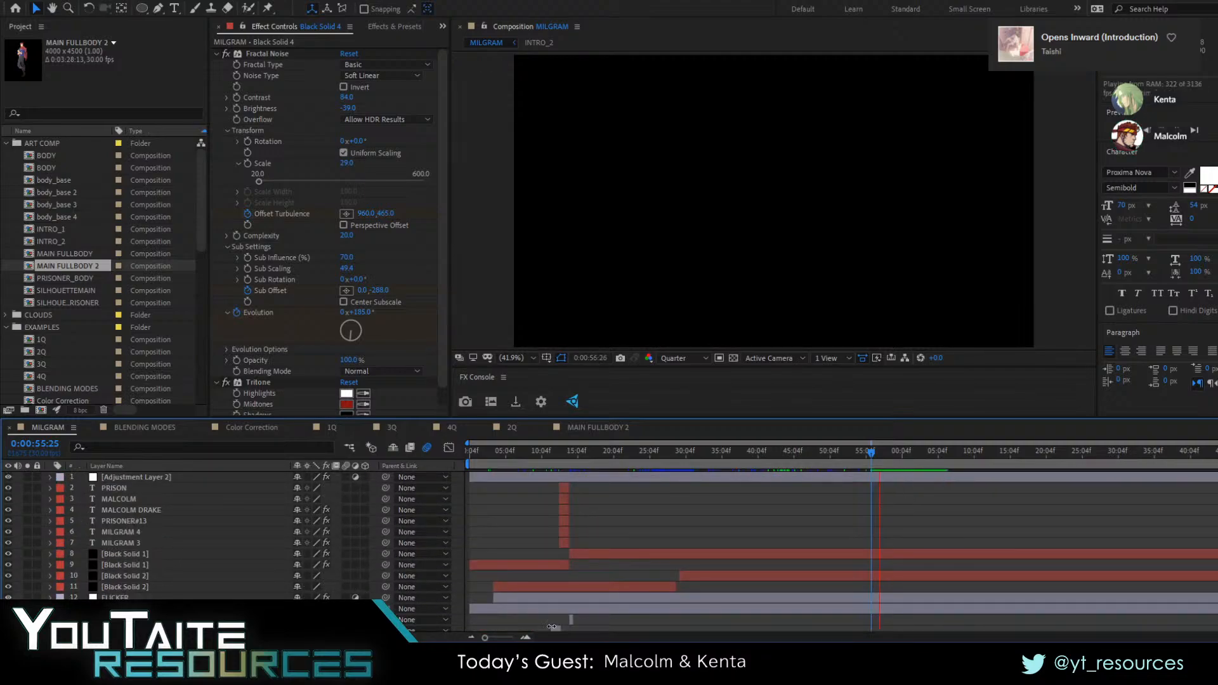
scroll(858, 482, down, 4)
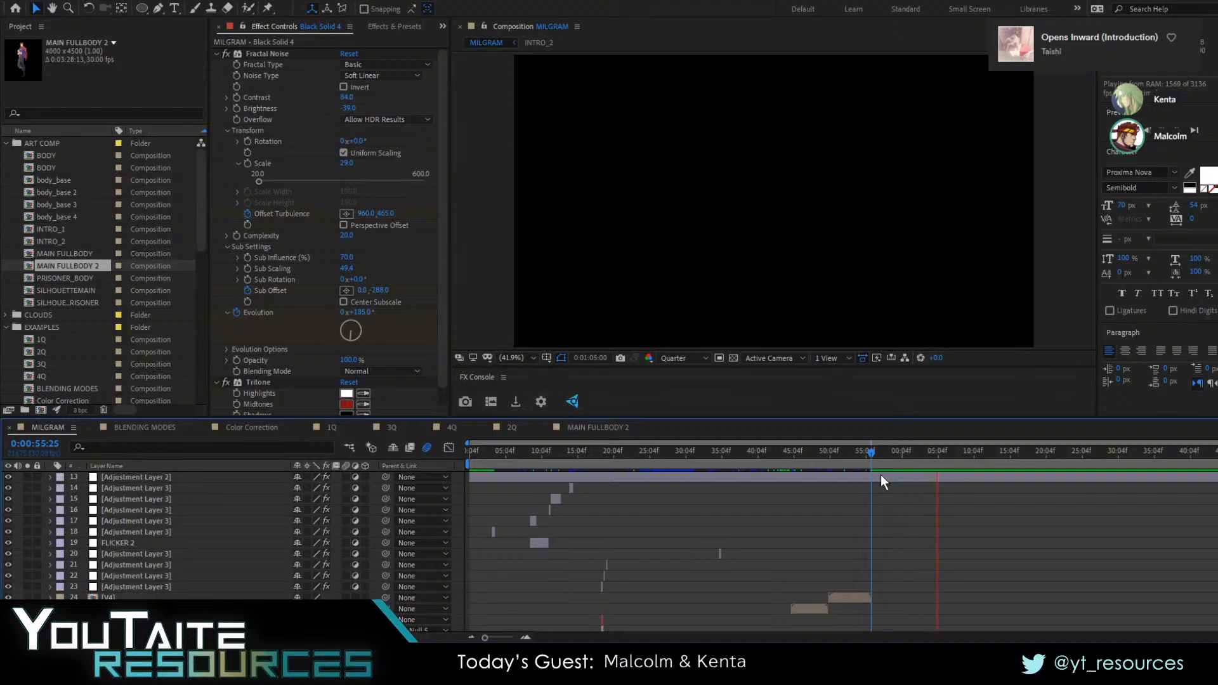
key(space)
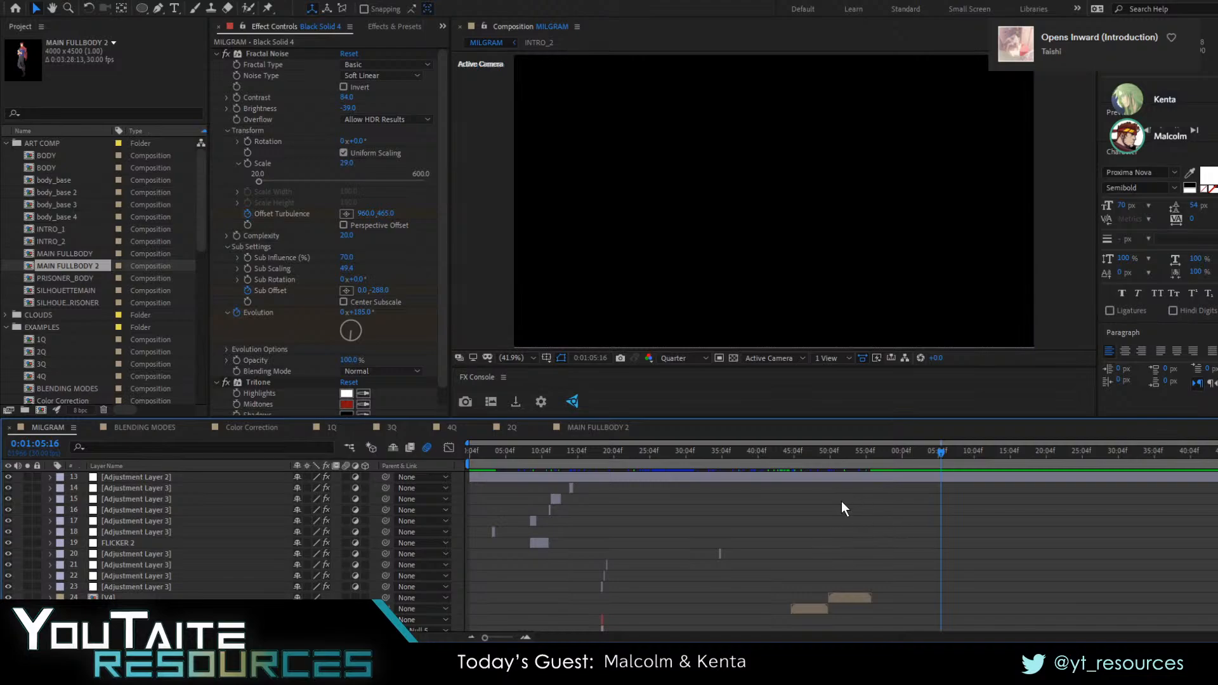
click(866, 458)
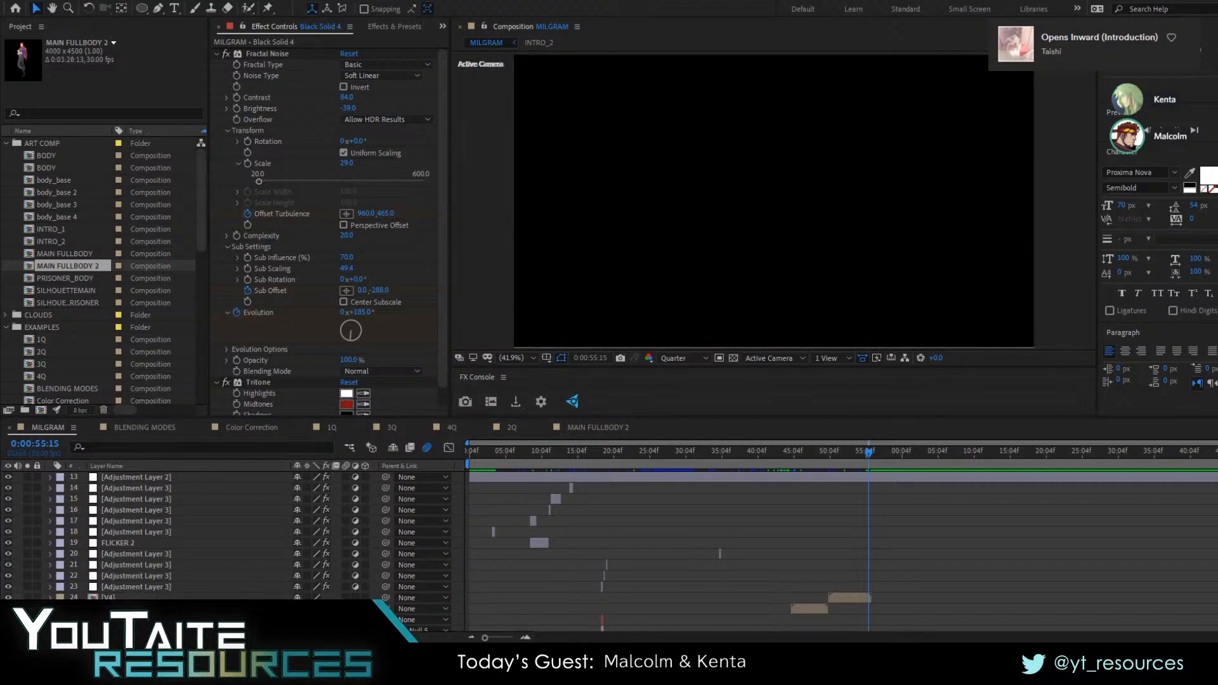
Add the Undercover_1.0.mp3 audio to the MILGRAM composition and move it beneath Shape Layer 3 in the layer stack
click(49, 429)
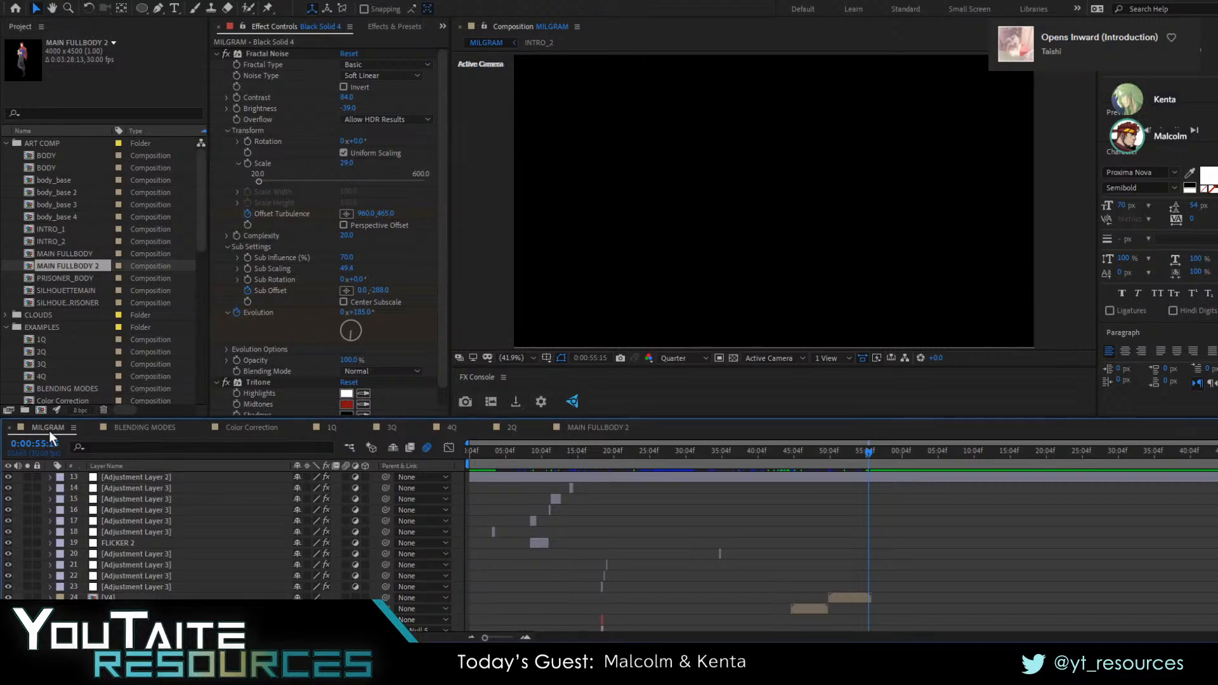
scroll(151, 528, up, 2)
scroll(147, 529, down, 10)
scroll(146, 529, up, 14)
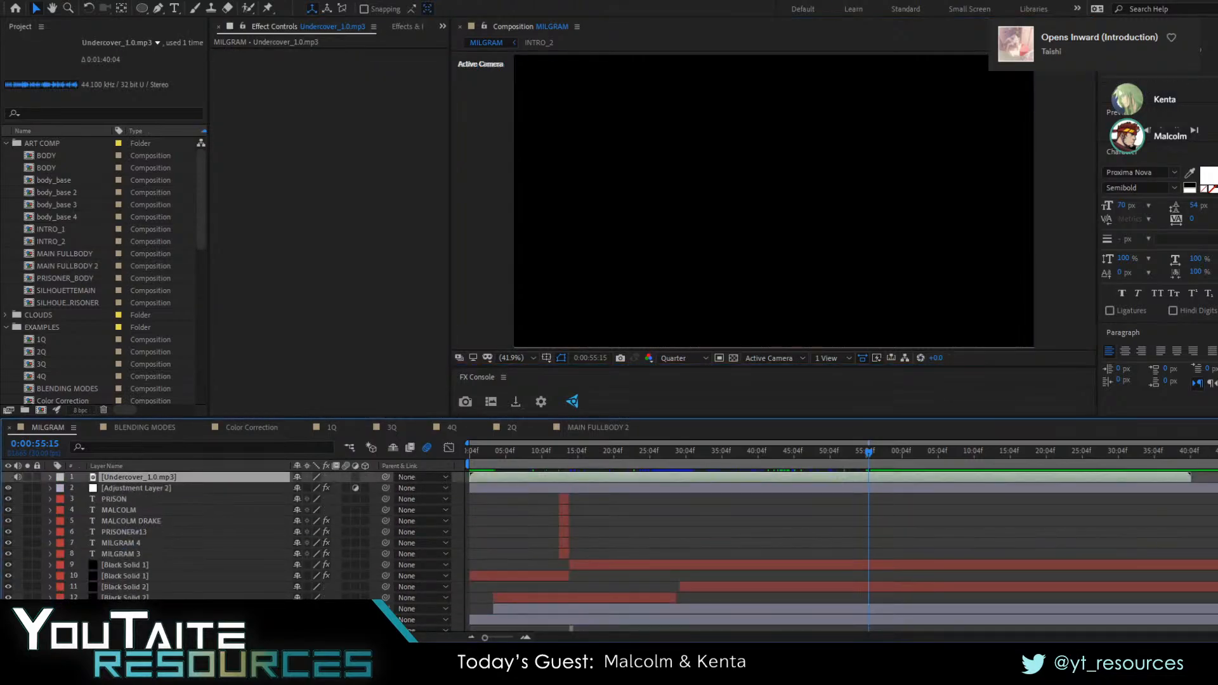
scroll(126, 481, down, 10)
scroll(146, 536, down, 16)
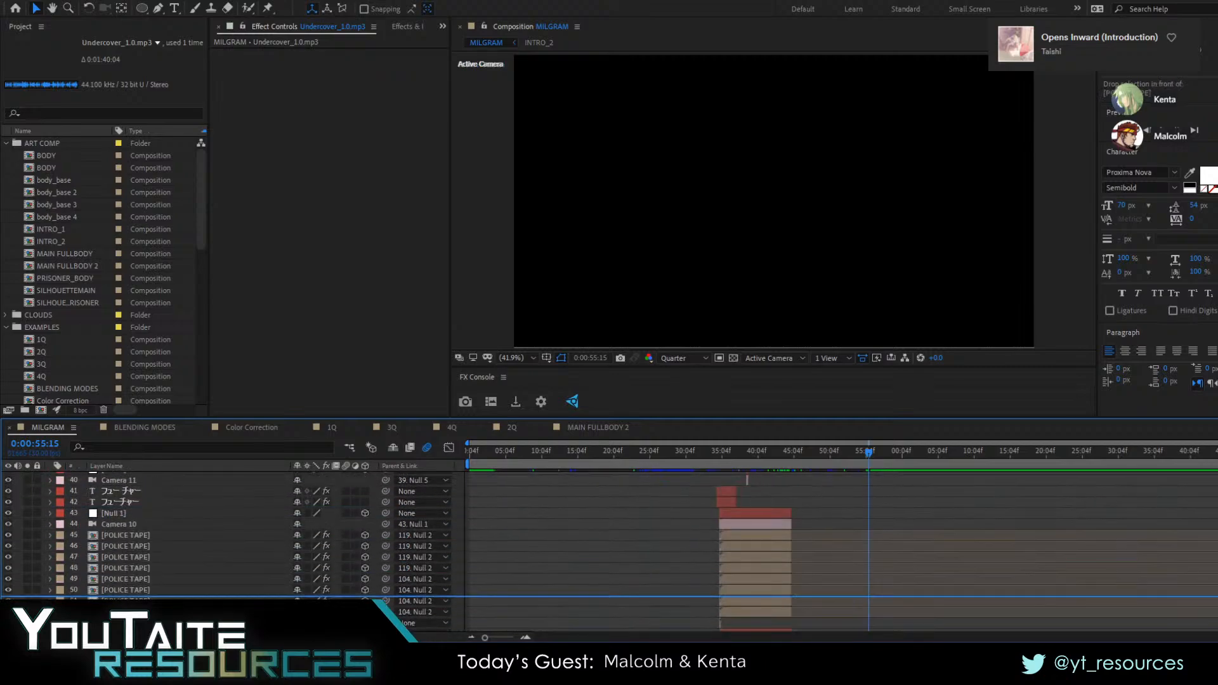
scroll(146, 536, down, 18)
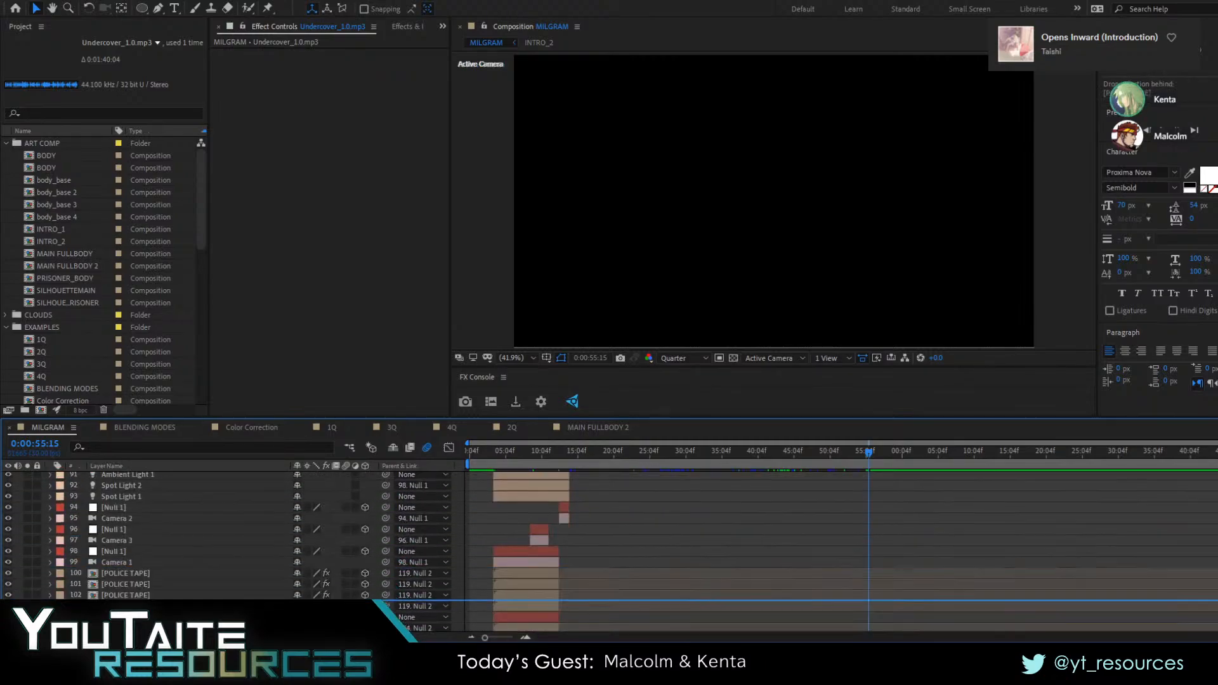
drag(146, 628, 146, 609)
Play the music repeatedly around the end of the V4 layer and park the current time at 0:00:55:11
key(space)
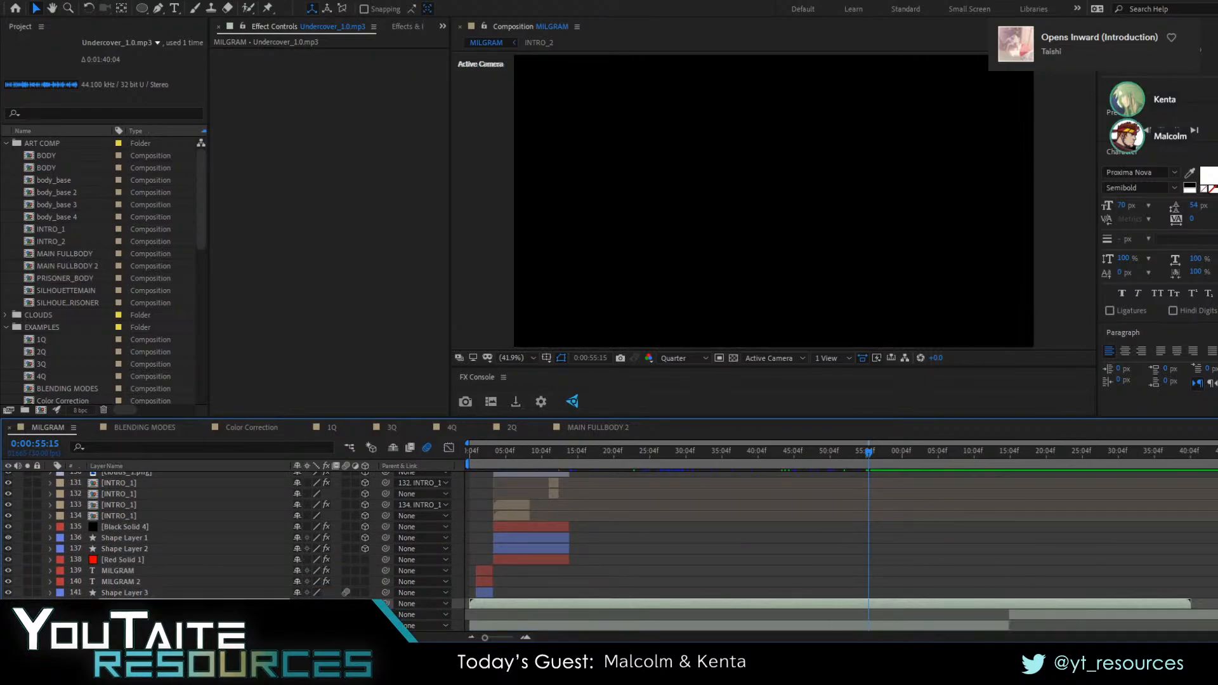
key(space)
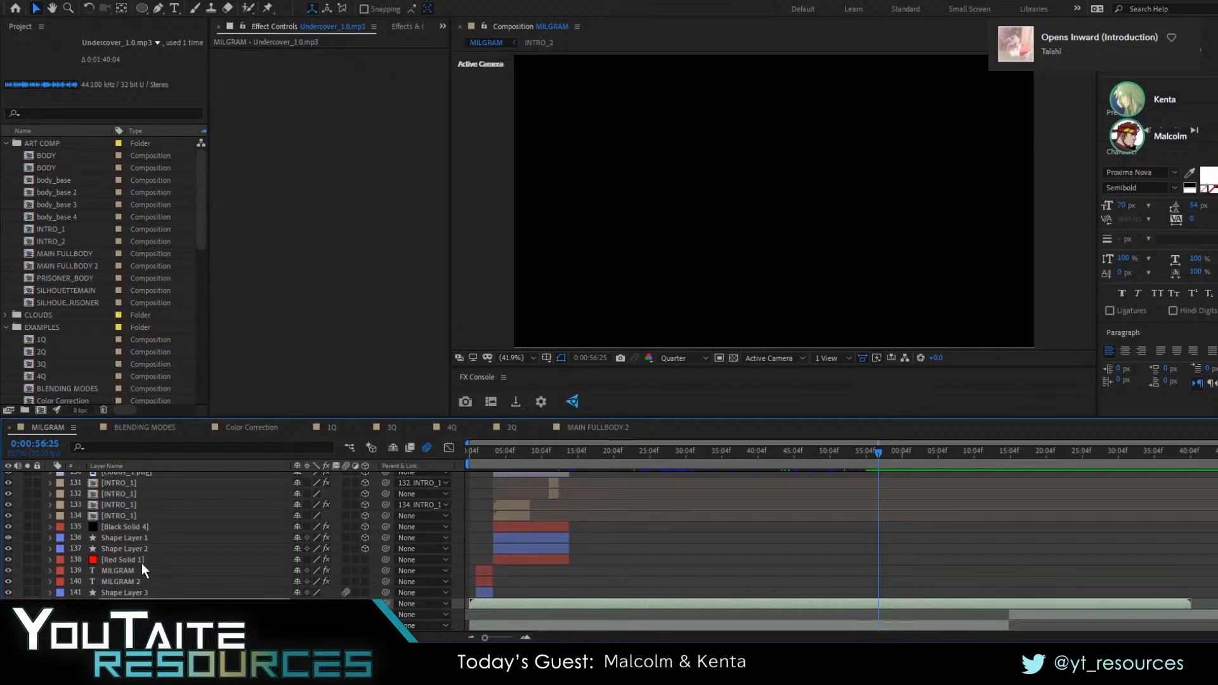
scroll(916, 517, up, 12)
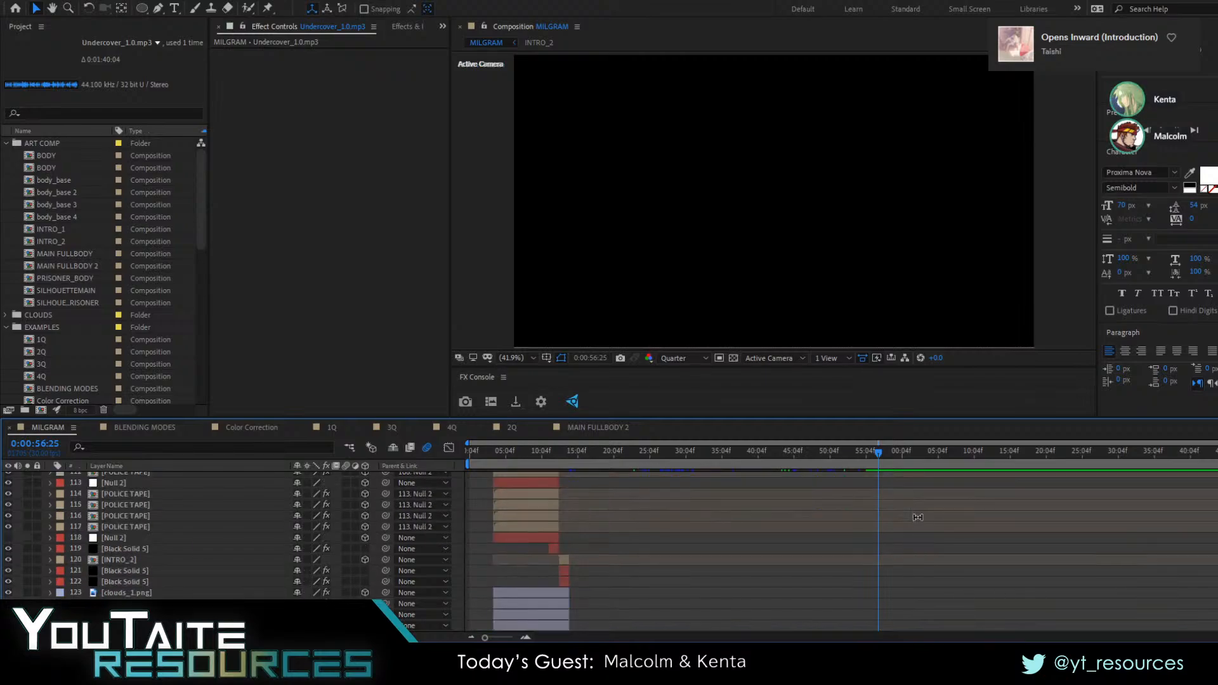
scroll(916, 517, down, 12)
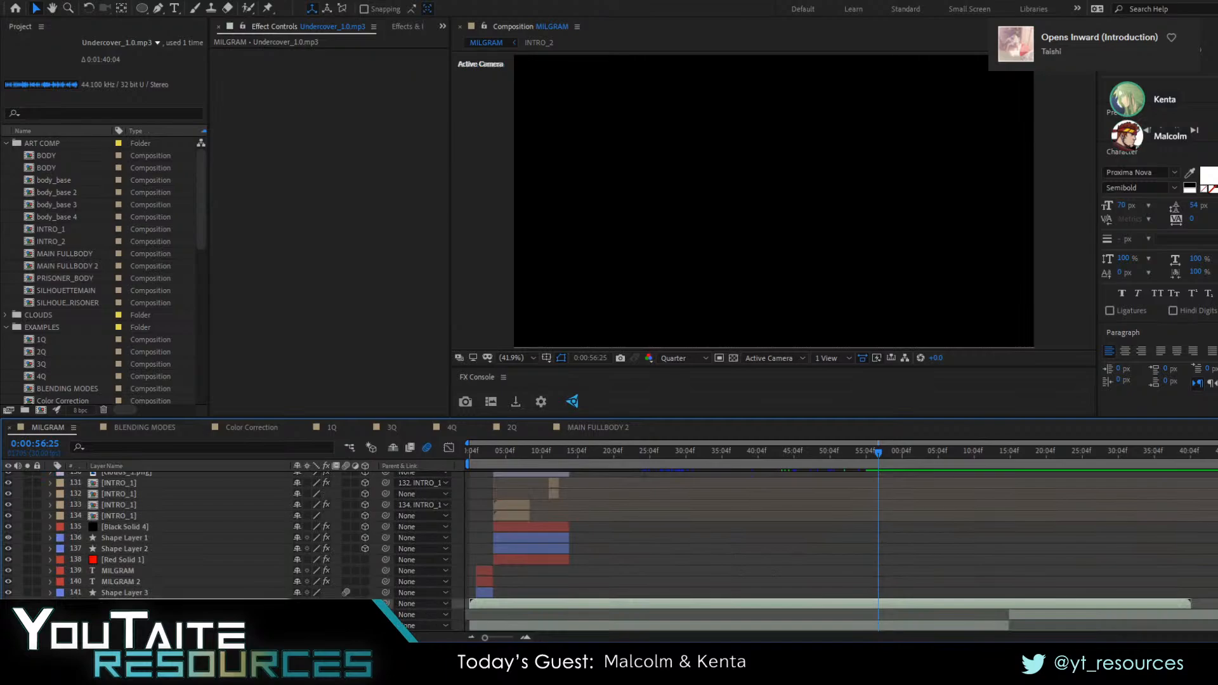
scroll(893, 501, up, 11)
scroll(892, 501, up, 20)
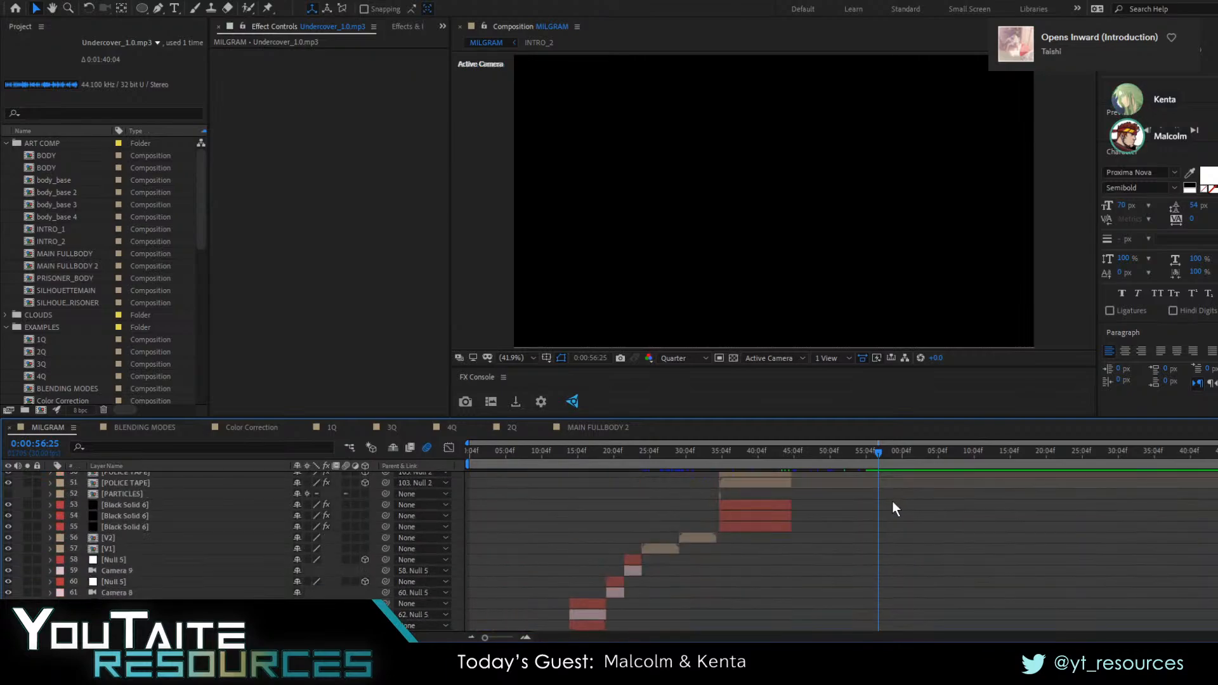
scroll(888, 511, up, 5)
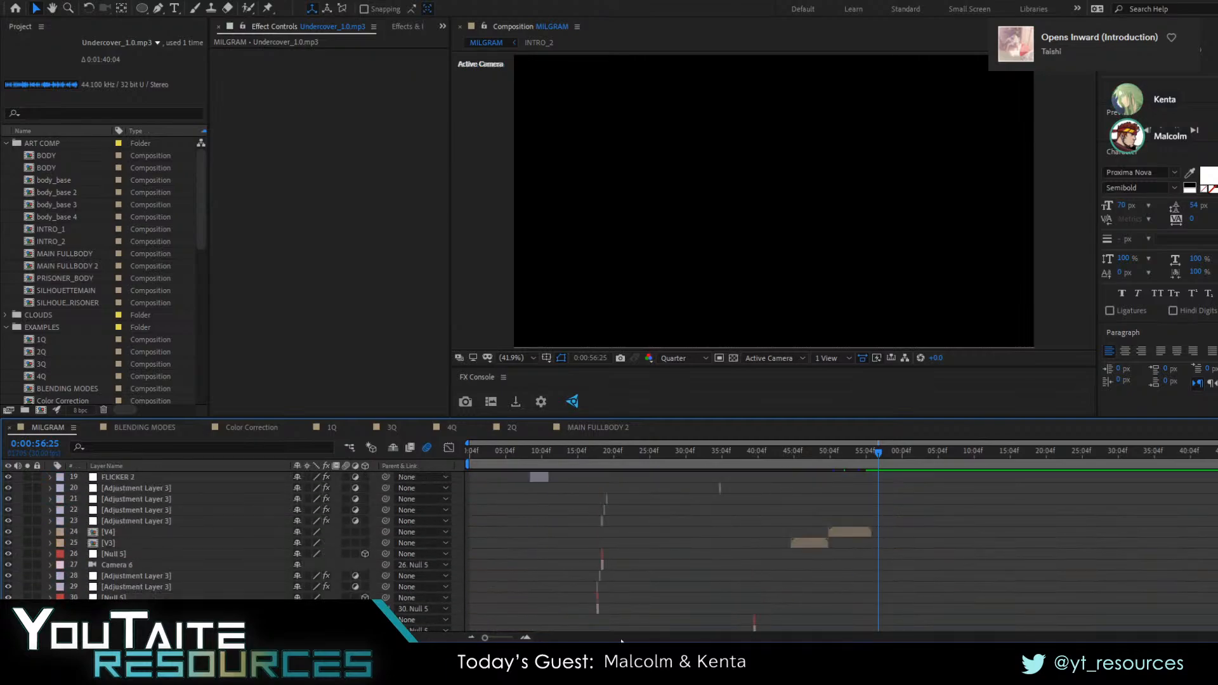
triple_click(523, 637)
drag(817, 458, 769, 473)
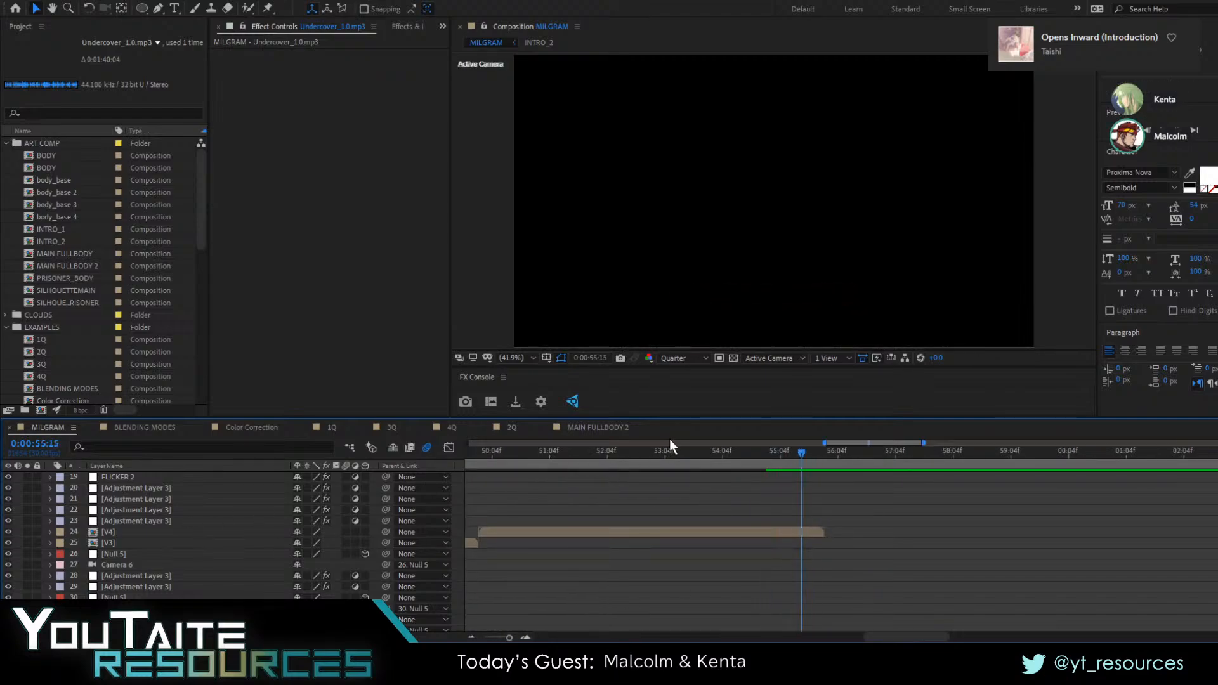
drag(671, 449, 610, 460)
key(space)
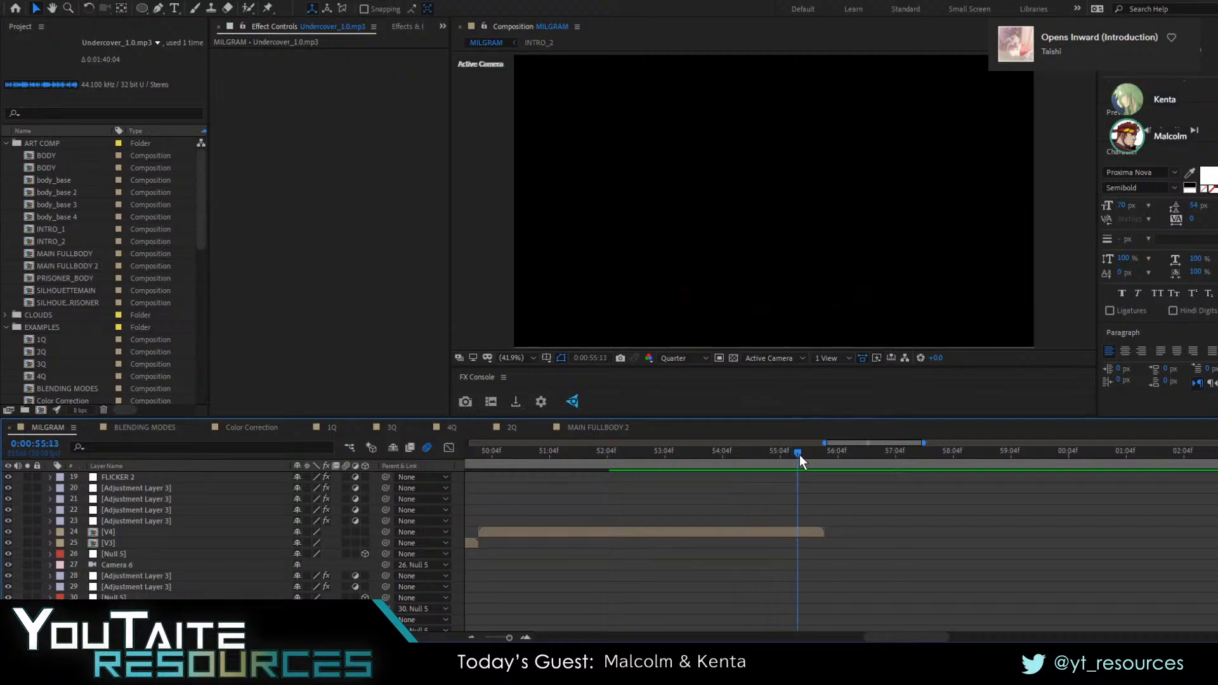
click(666, 463)
key(space)
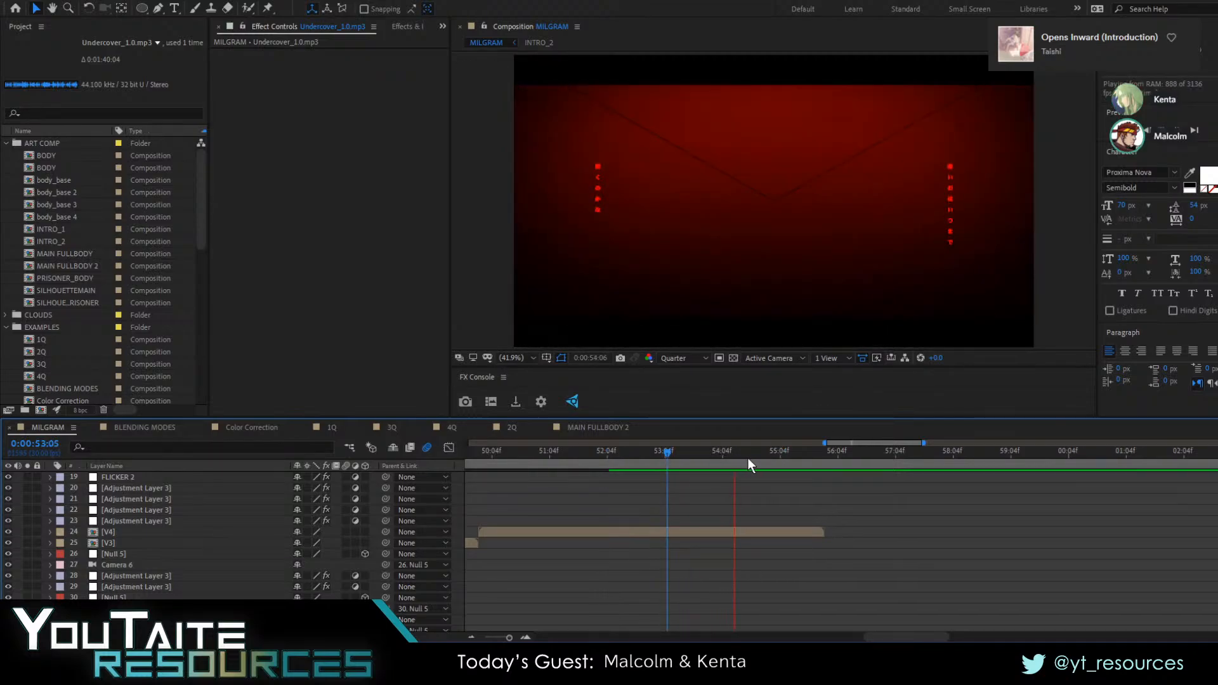
key(space)
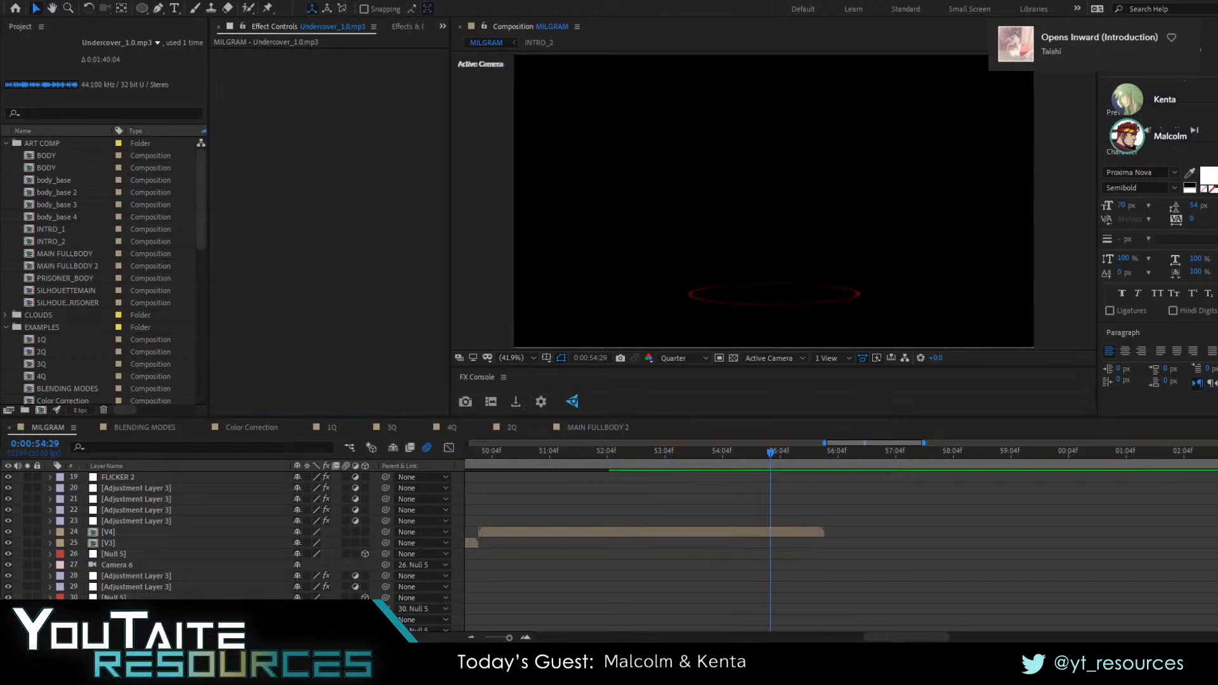
mouse_move(807, 458)
mouse_down()
mouse_move(677, 463)
mouse_move(819, 451)
mouse_move(744, 462)
mouse_up()
key(space)
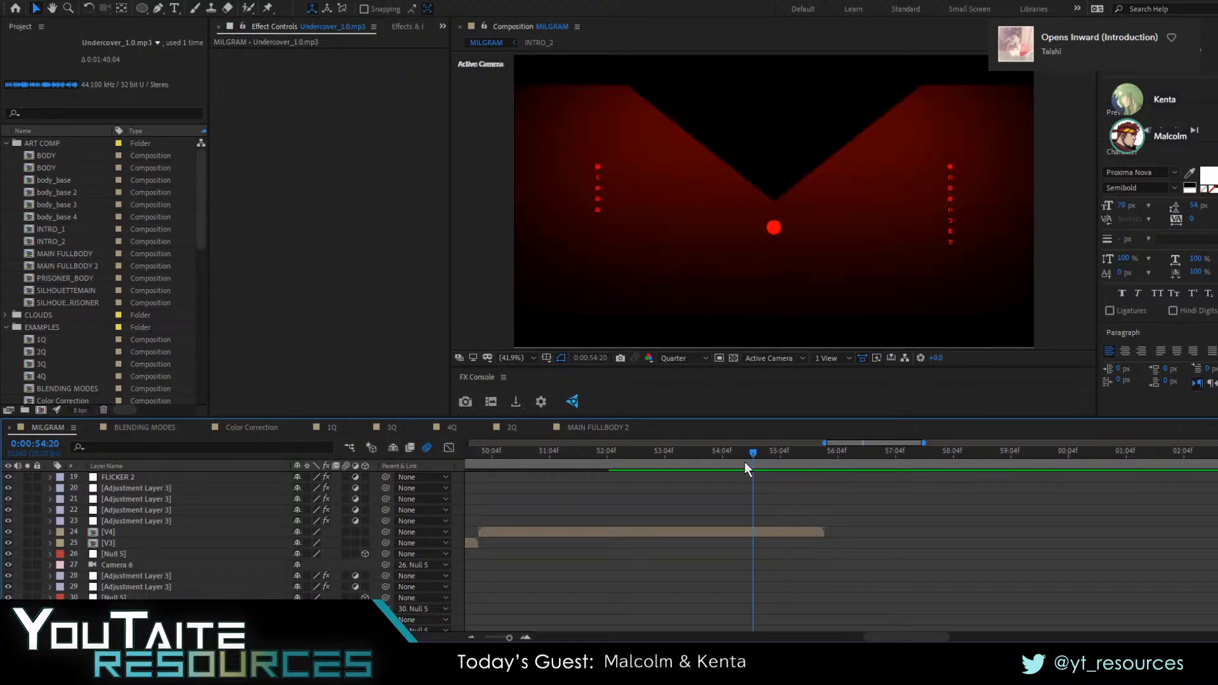
key(space)
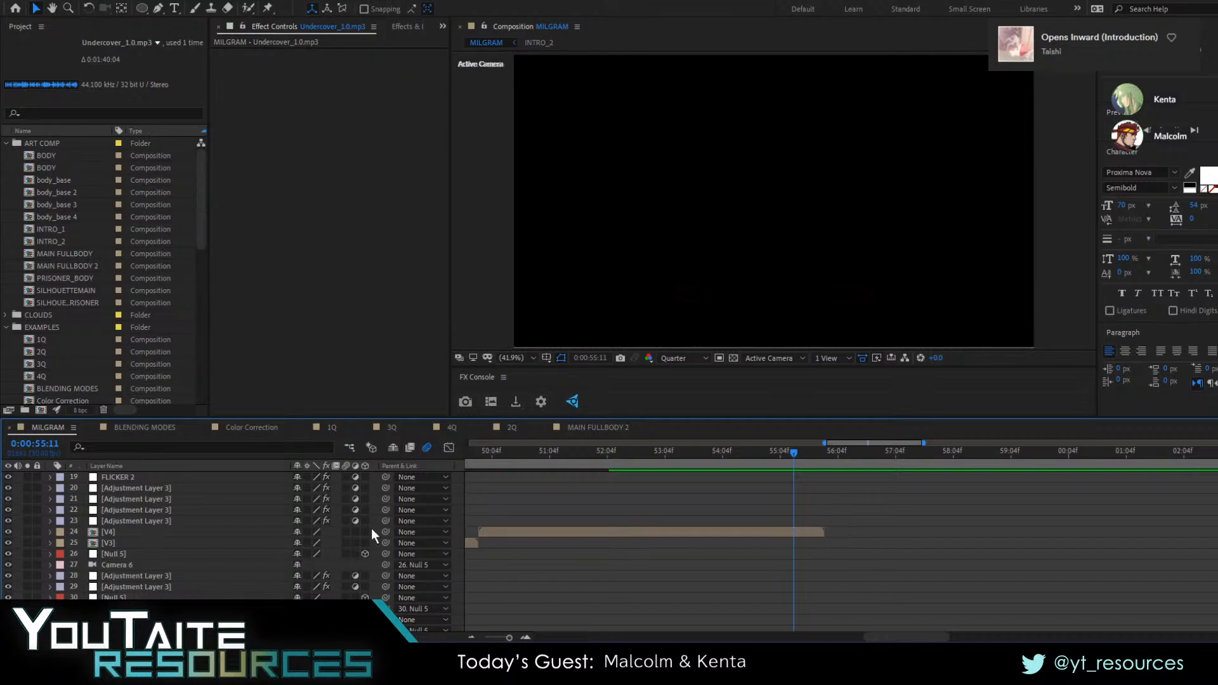
click(803, 532)
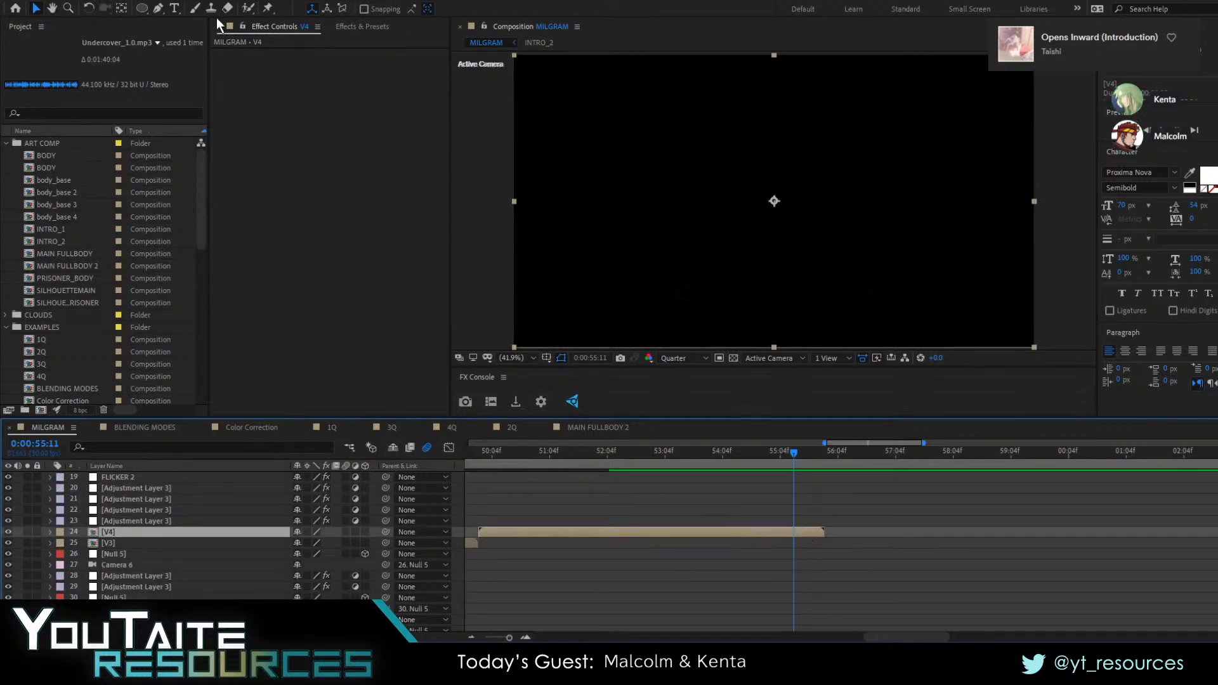
key(ctrl+space)
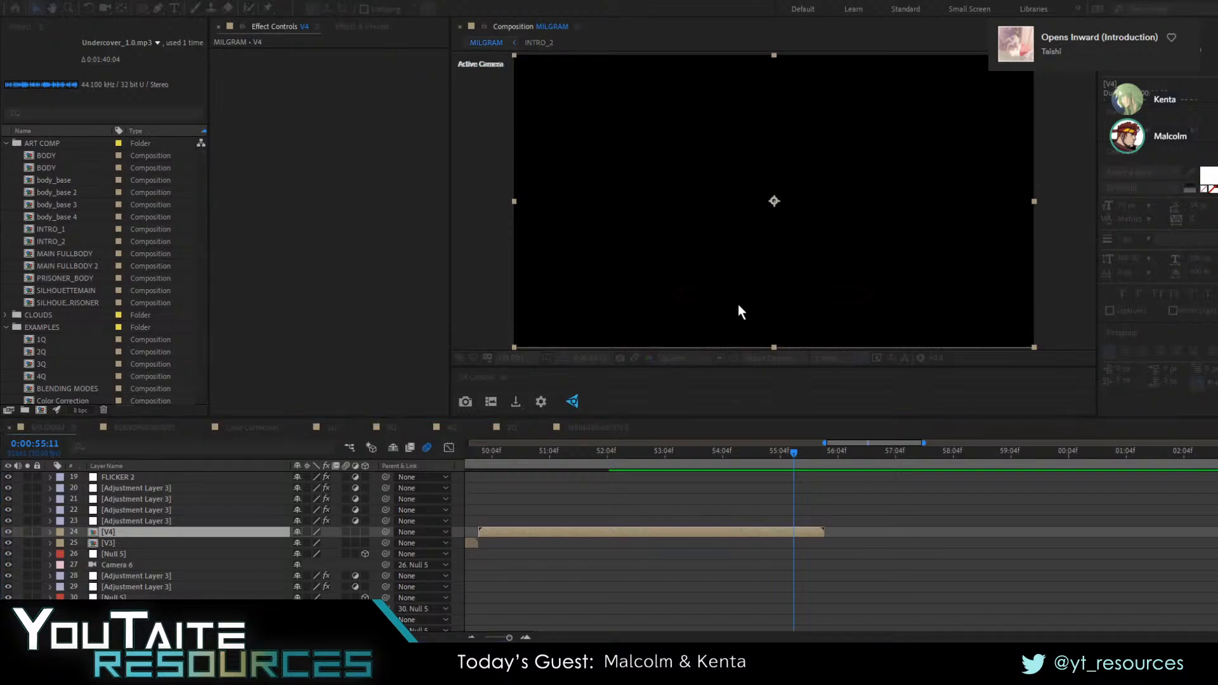
key(Escape)
Copy Red Solid 1 and Black Solid 4 from the intro to 0:00:55:11 above V4, placing the red solid beneath the black one
drag(904, 637, 563, 600)
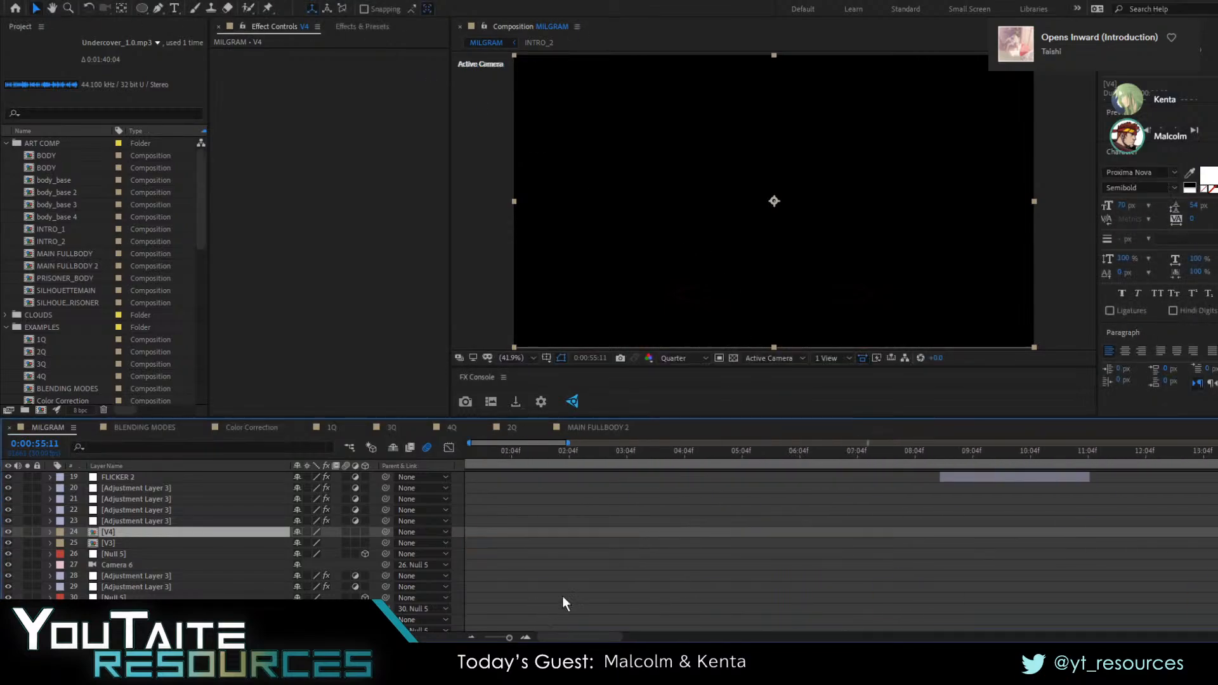
scroll(625, 562, down, 10)
scroll(626, 561, down, 20)
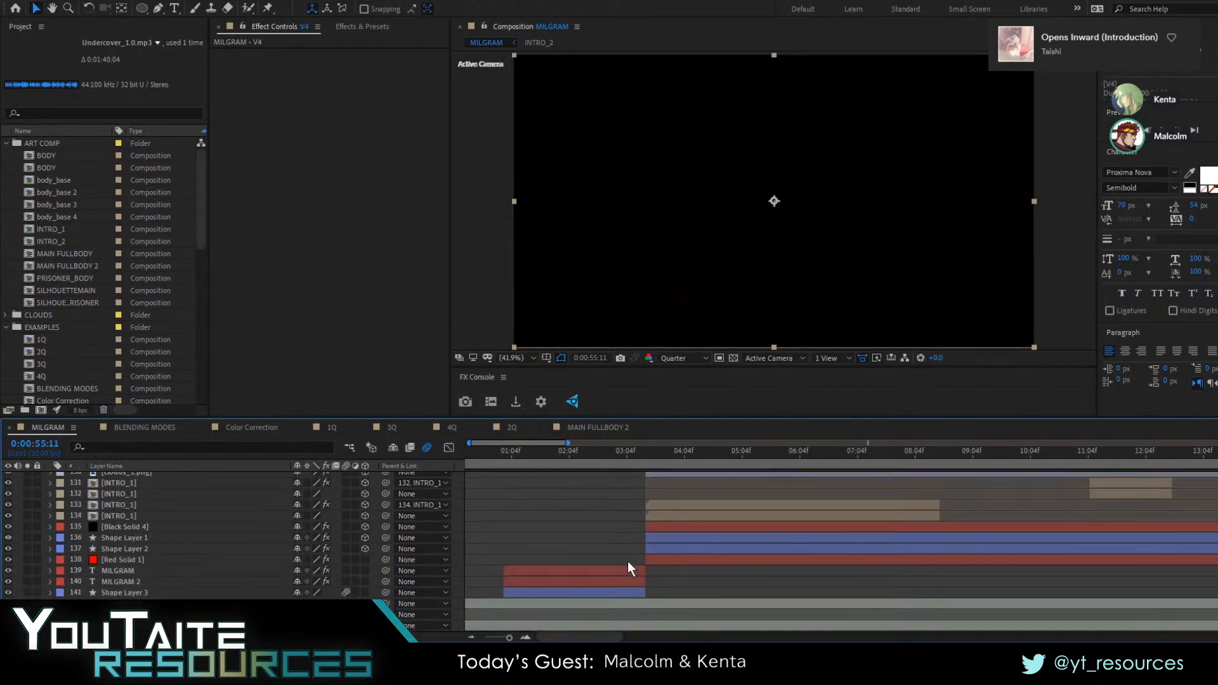
click(675, 563)
click(139, 527)
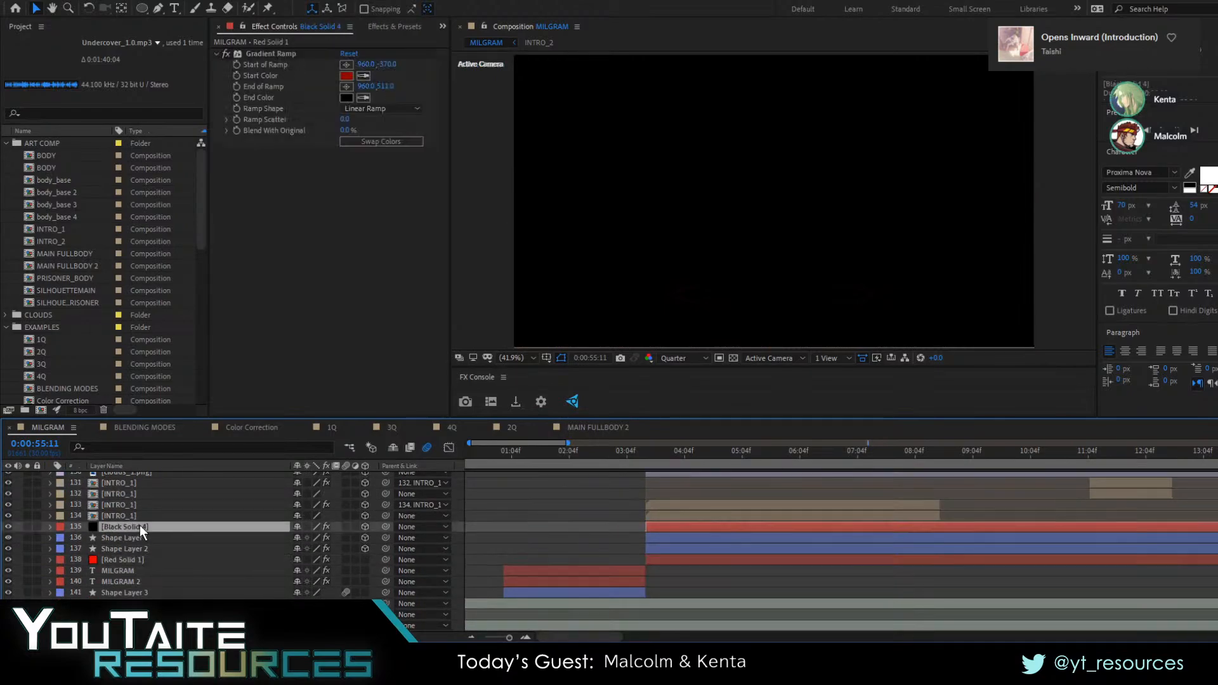
click(139, 561)
ctrl+click(135, 531)
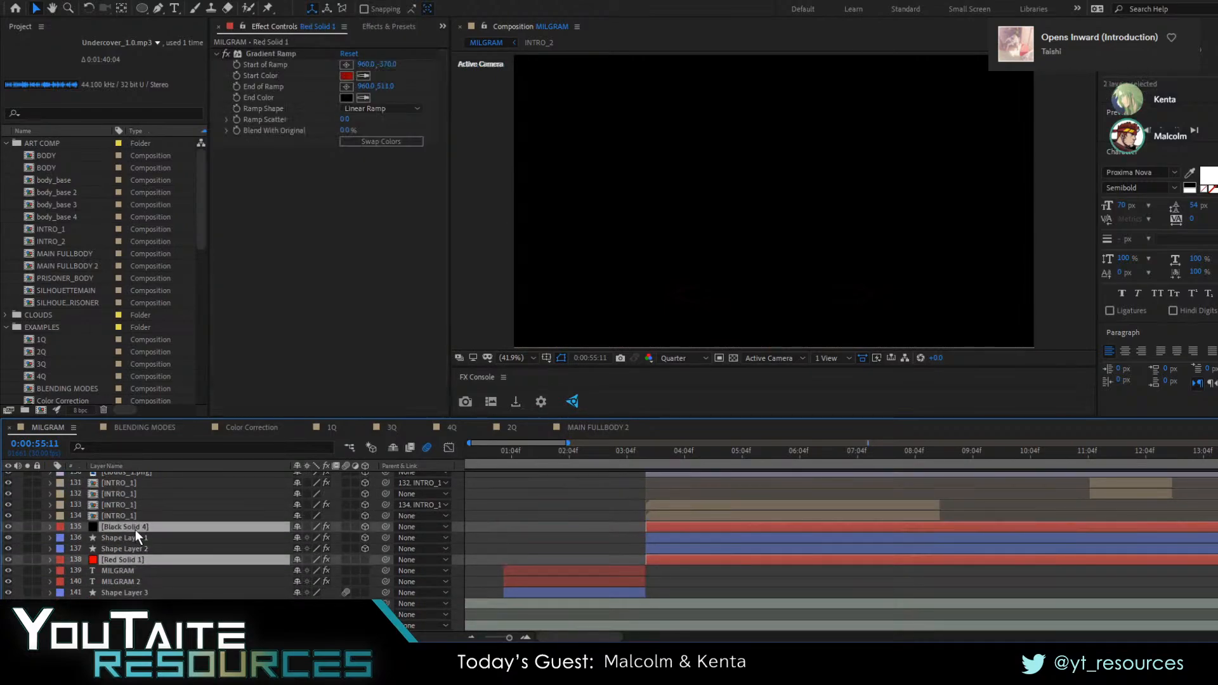
drag(136, 530, 160, 612)
scroll(762, 546, down, 2)
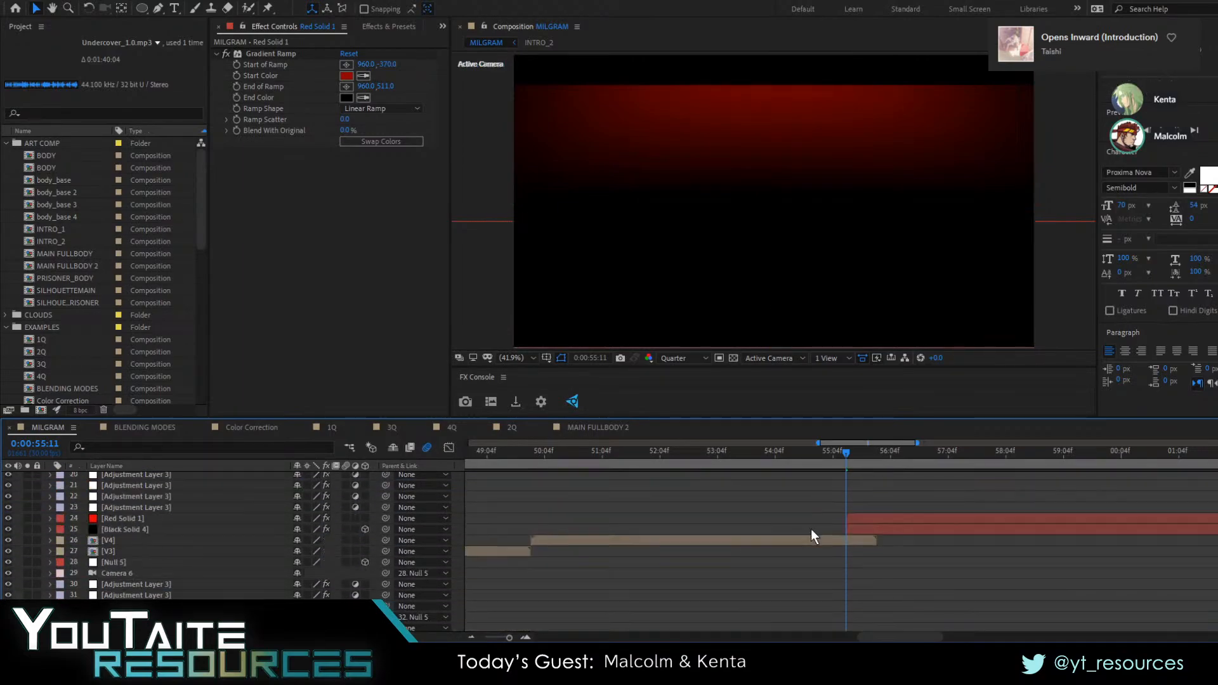
click(133, 562)
drag(123, 549, 122, 571)
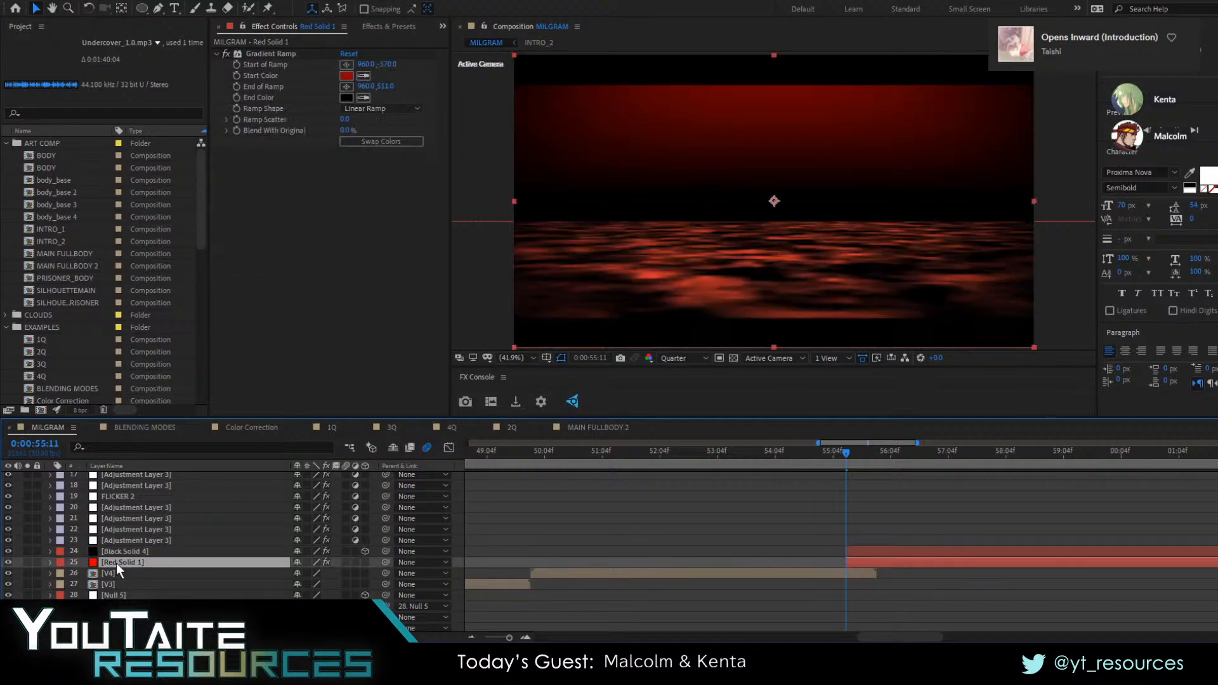
Inspect the Fractal Noise and Tritone settings on the copied Black Solid 4 layer
click(123, 551)
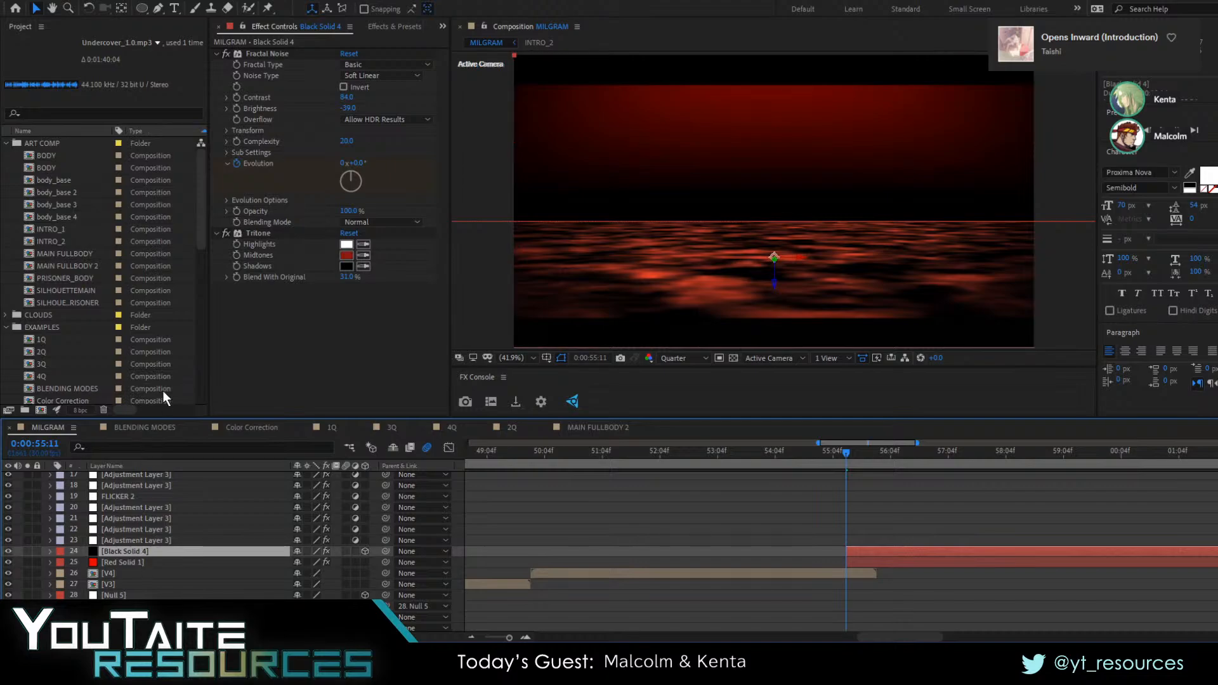
click(226, 131)
click(227, 130)
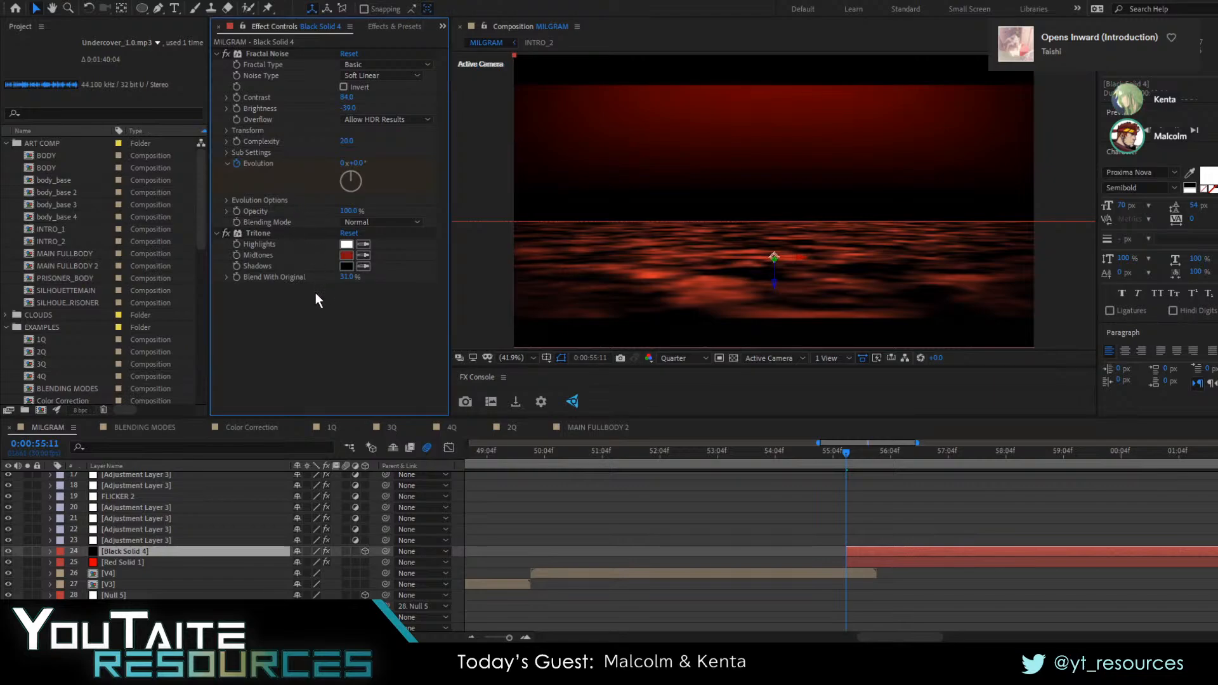
Duplicate the intro's two sun shapes, Shape Layer 1 and Shape Layer 2, in the MILGRAM composition
scroll(239, 539, down, 12)
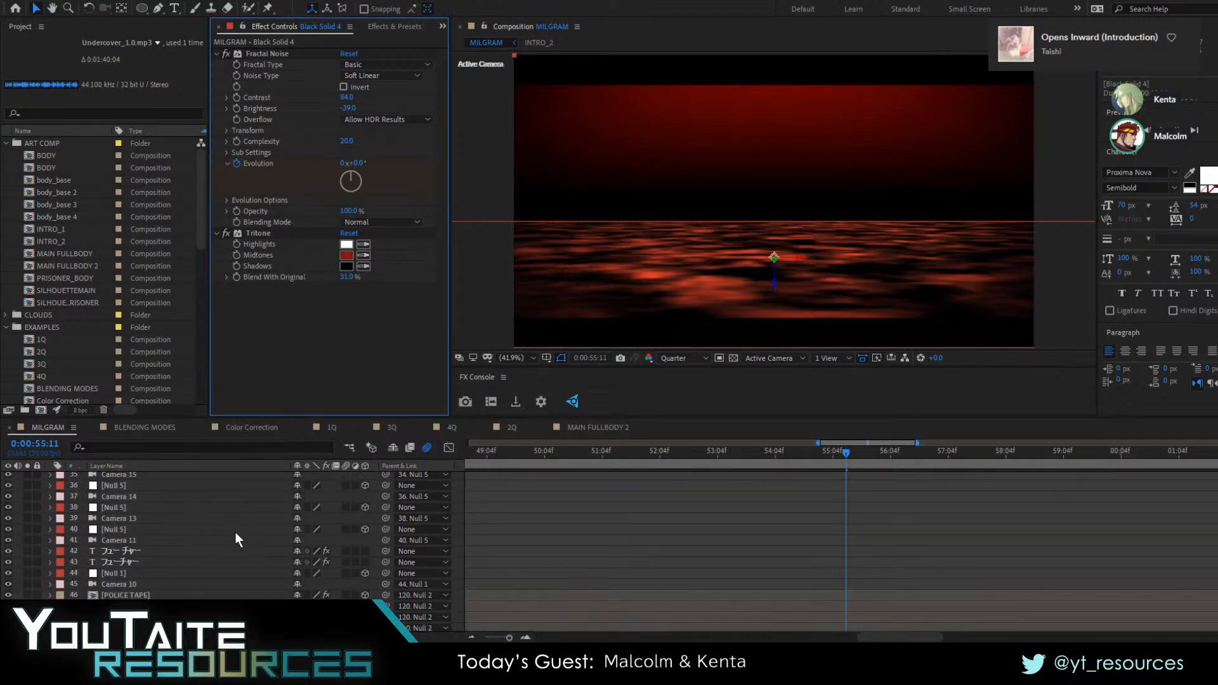
scroll(235, 547, up, 12)
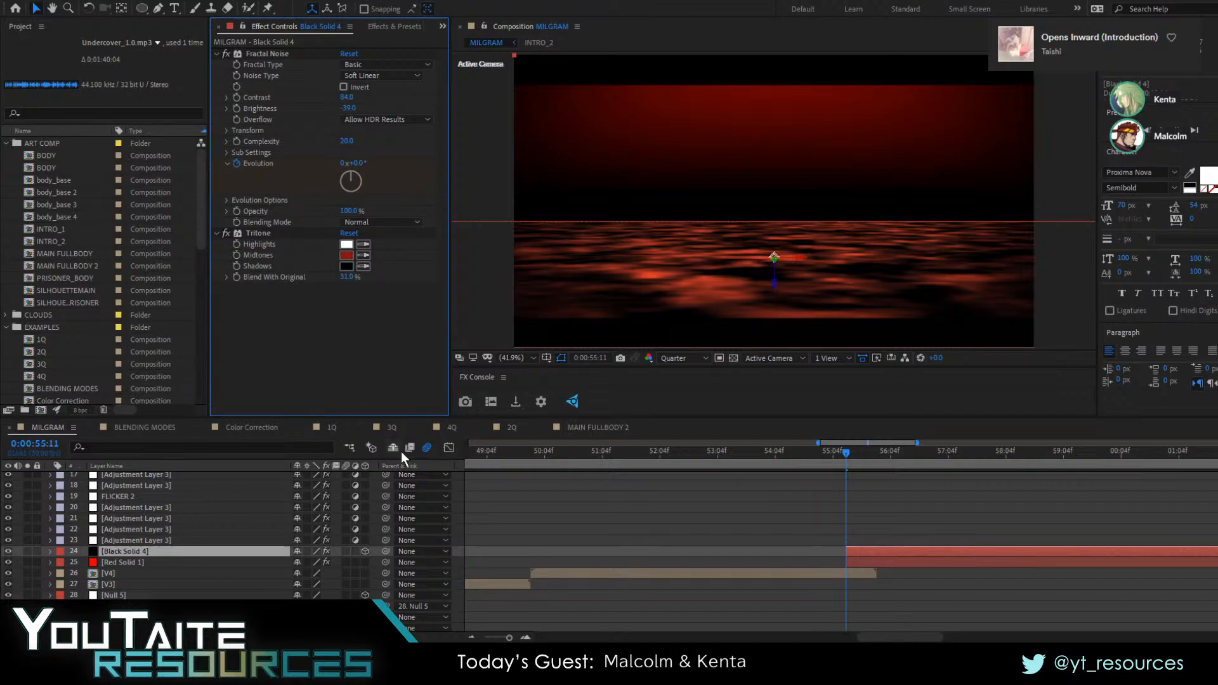
drag(879, 637, 549, 637)
scroll(532, 530, down, 20)
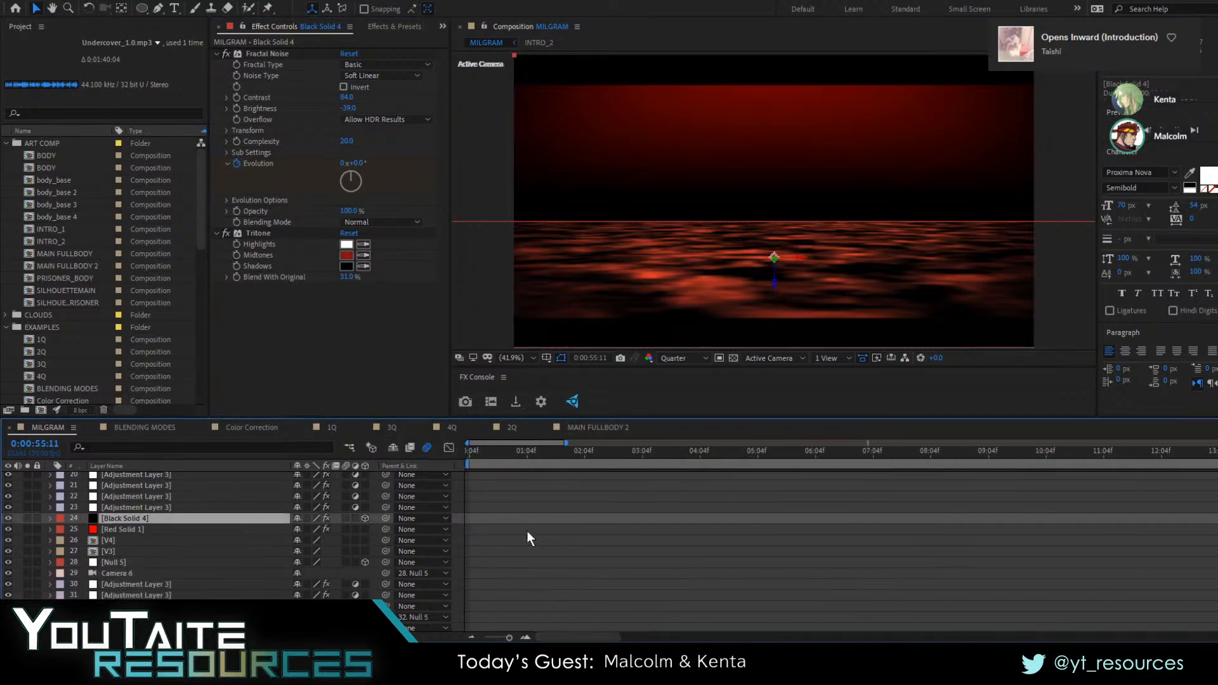
scroll(532, 529, down, 15)
click(146, 516)
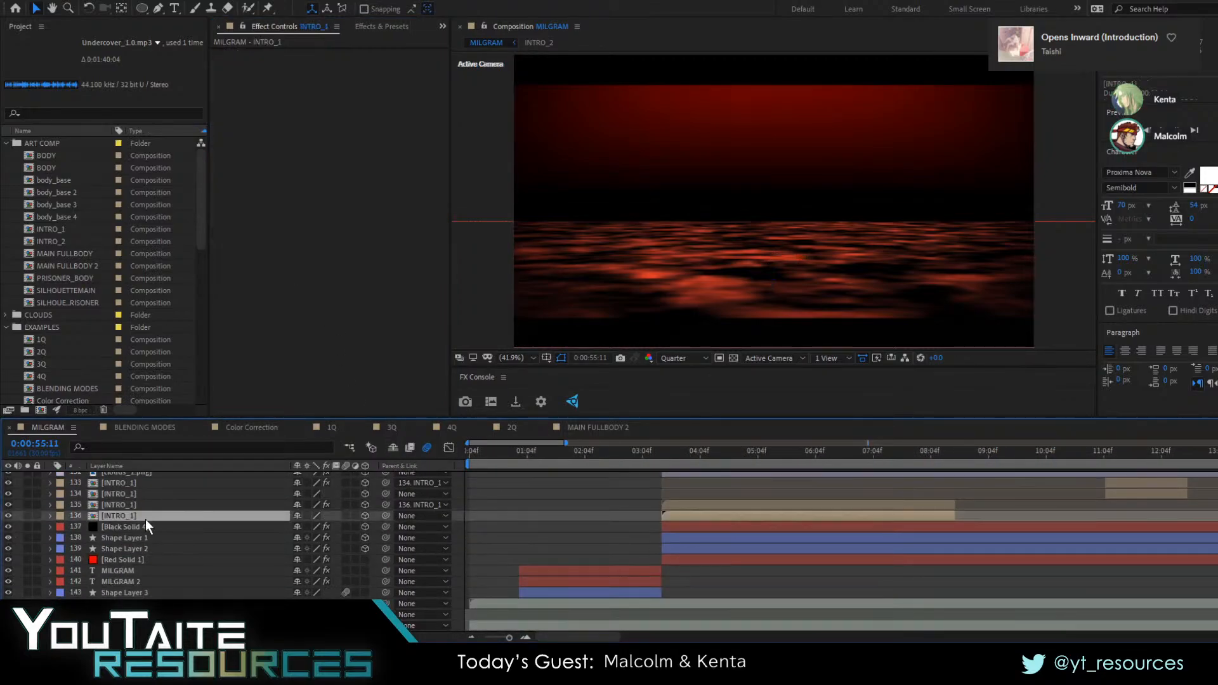
click(144, 549)
click(148, 536)
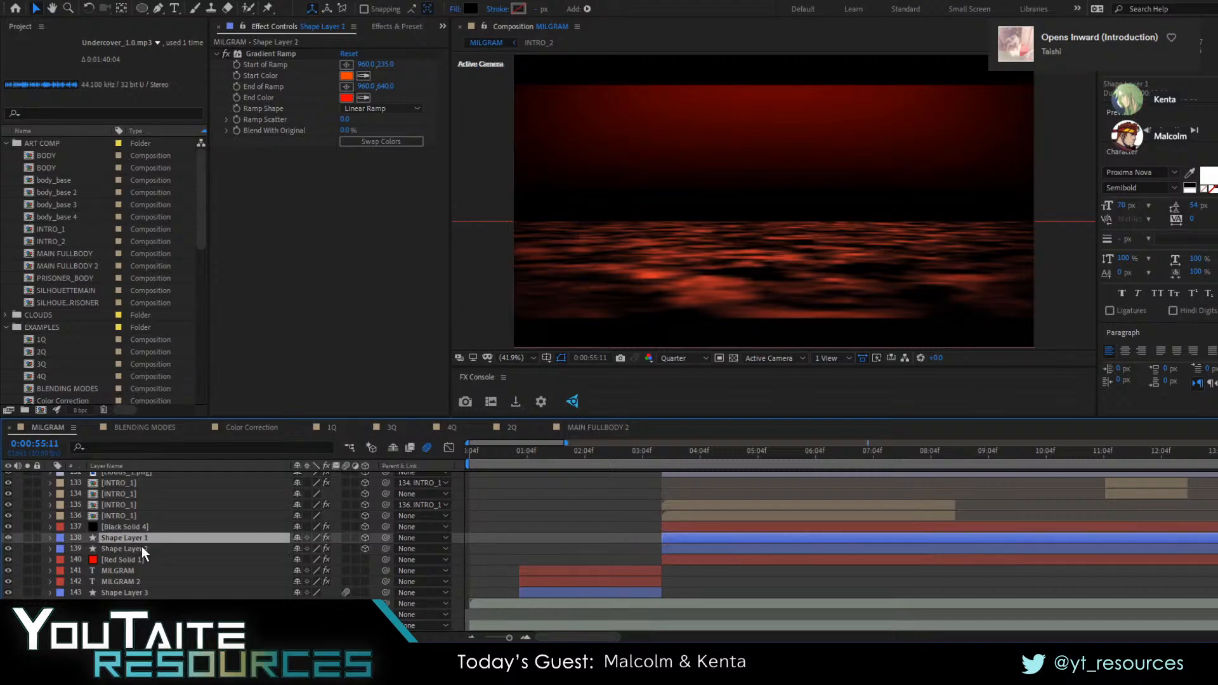
click(142, 546)
shift+click(142, 538)
key(ctrl+d)
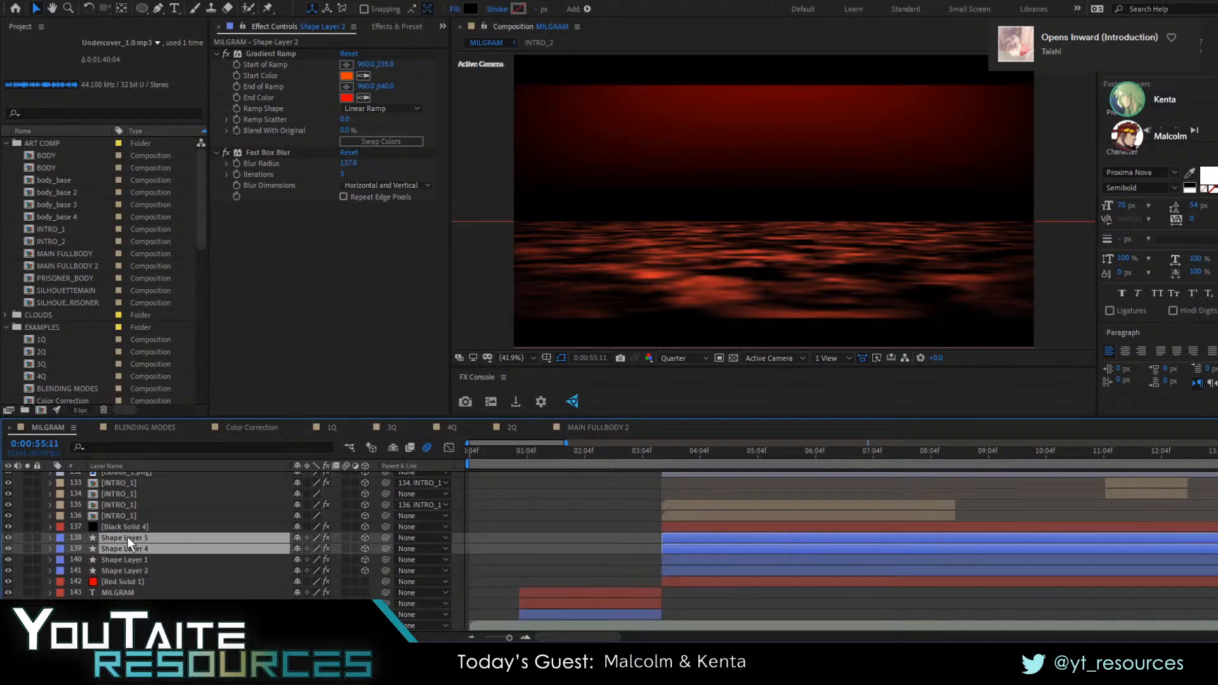
Place the duplicated Shape Layer 5 and Shape Layer 4 directly above the copied Black Solid 4, starting at 0:00:55:11
drag(128, 537, 147, 612)
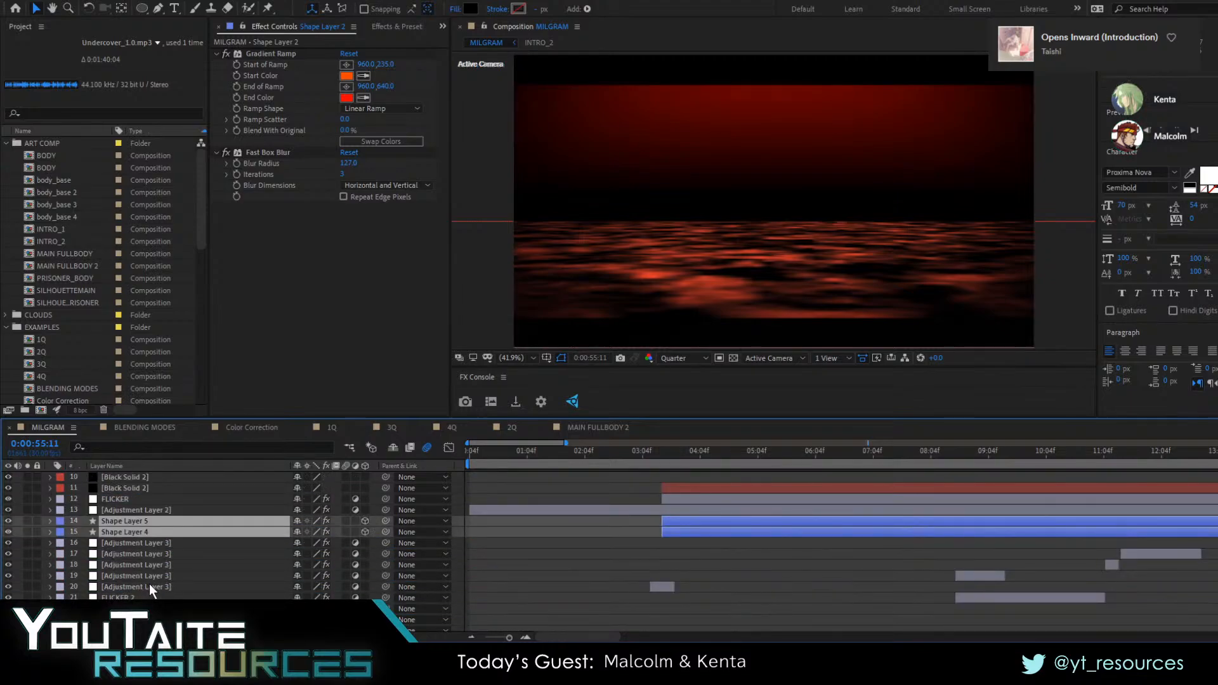
key(d)
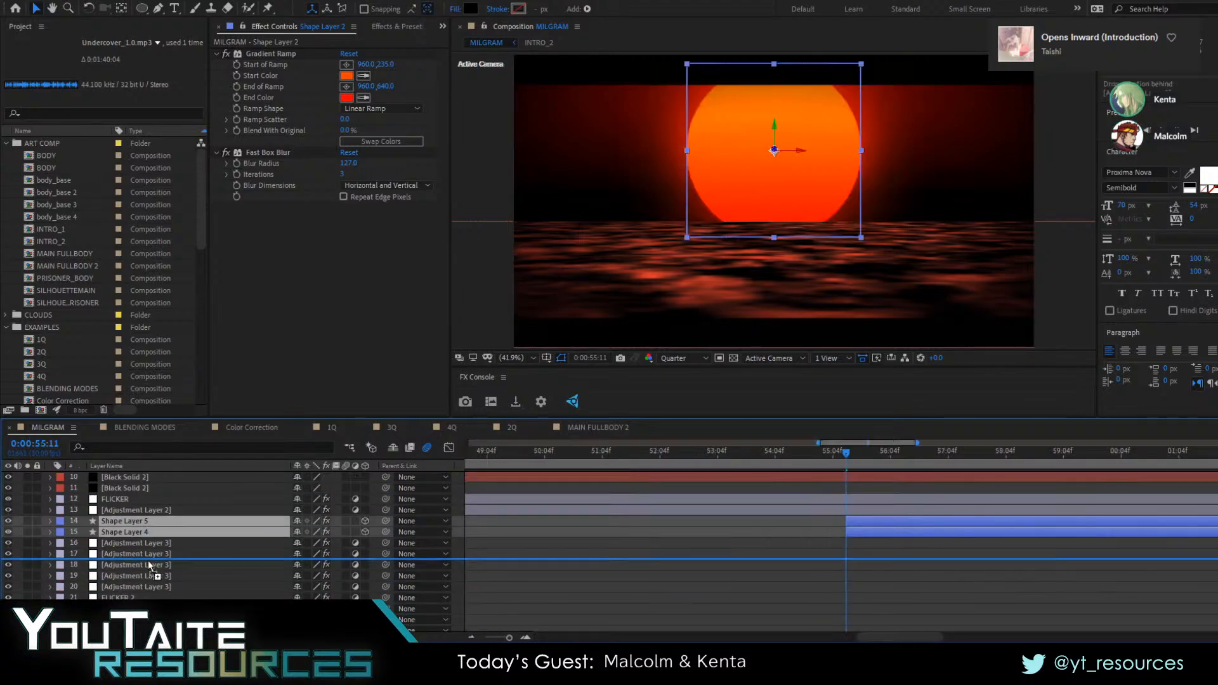
scroll(154, 571, down, 5)
drag(171, 505, 173, 507)
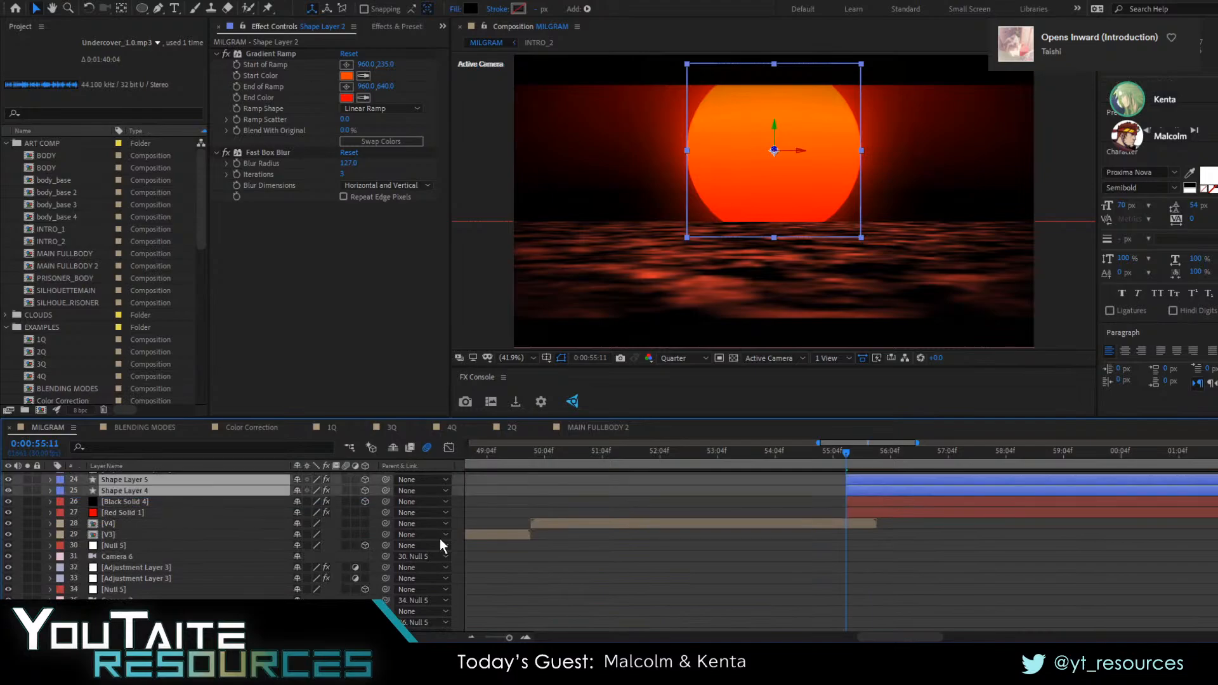
Inspect Shape Layer 5's glow with Shape Layer 4 temporarily hidden, and check the blending modes of both layers
click(872, 526)
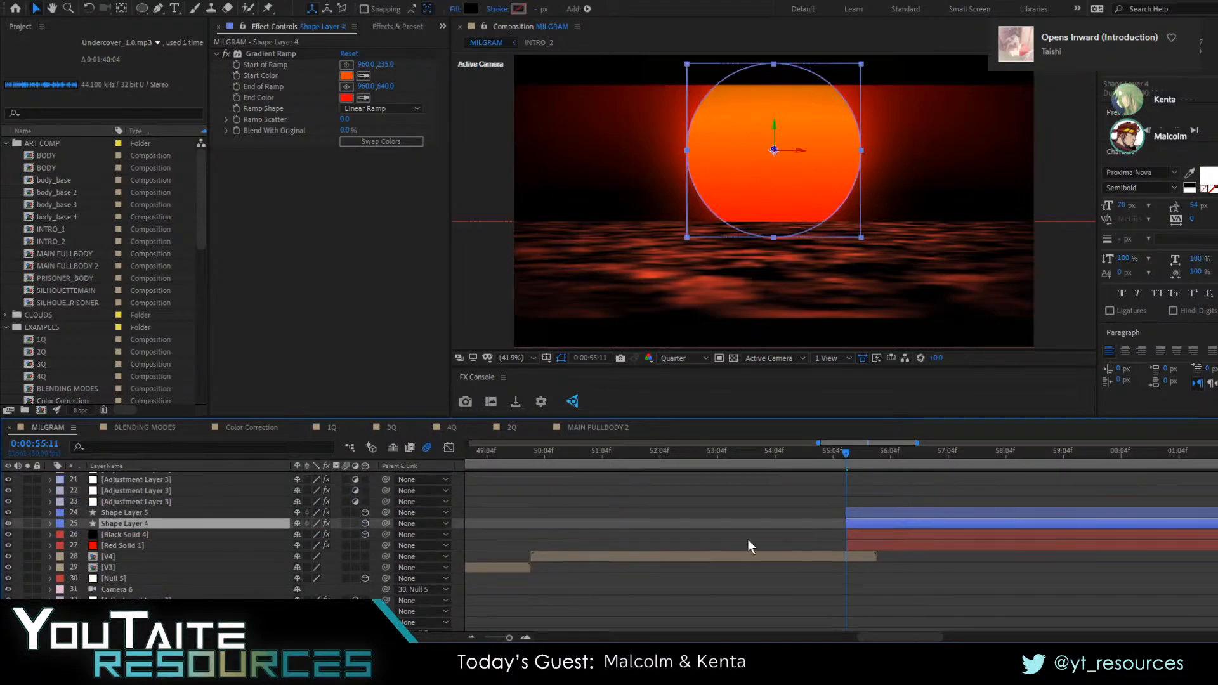
click(9, 523)
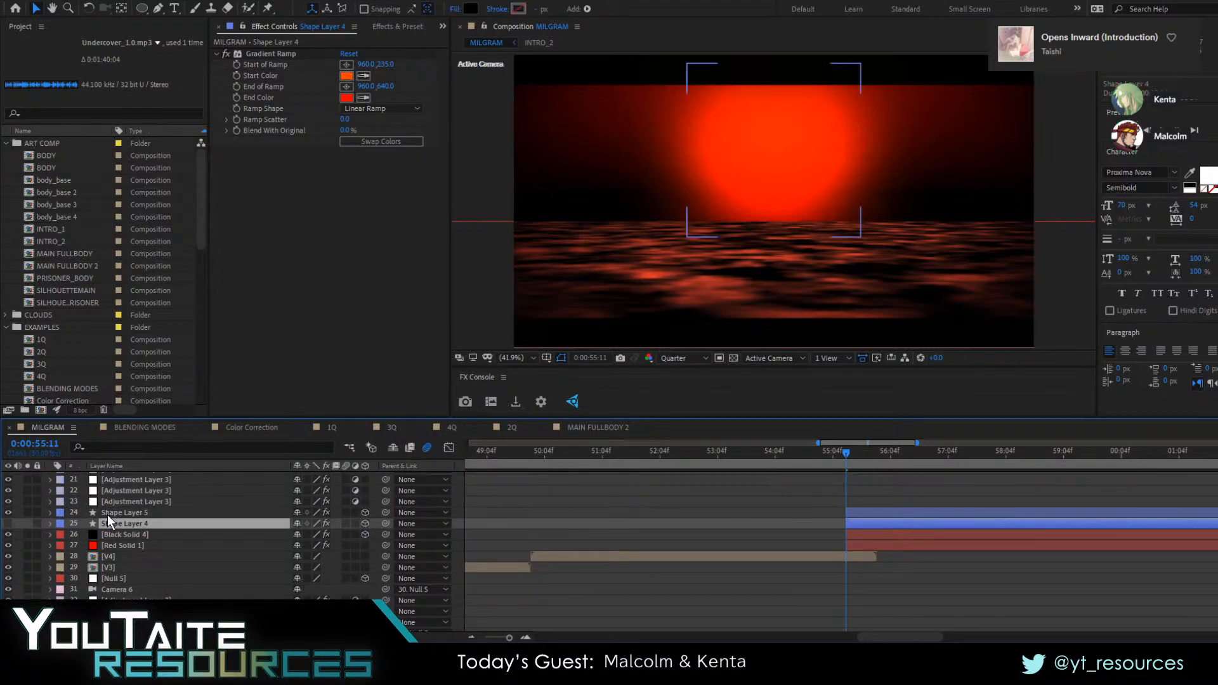
click(127, 512)
key(F4)
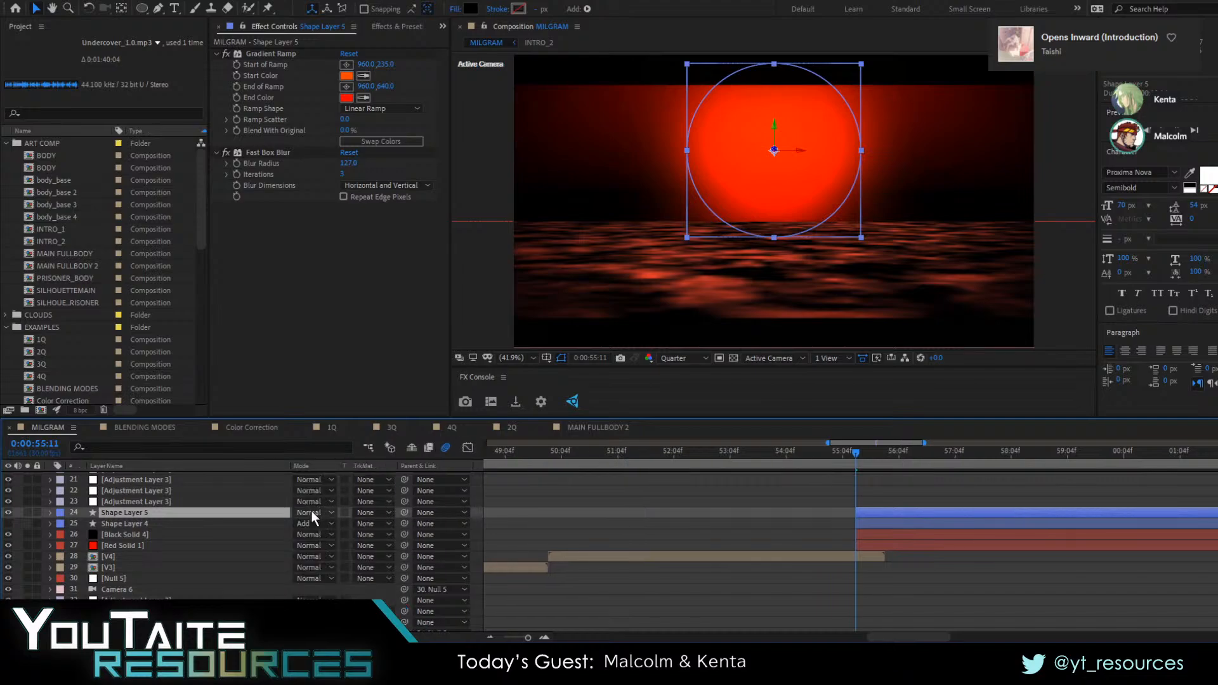
click(8, 524)
Try stacking Shape Layer 5 beneath Shape Layer 4, and undo the reordering
drag(124, 512, 121, 532)
click(795, 519)
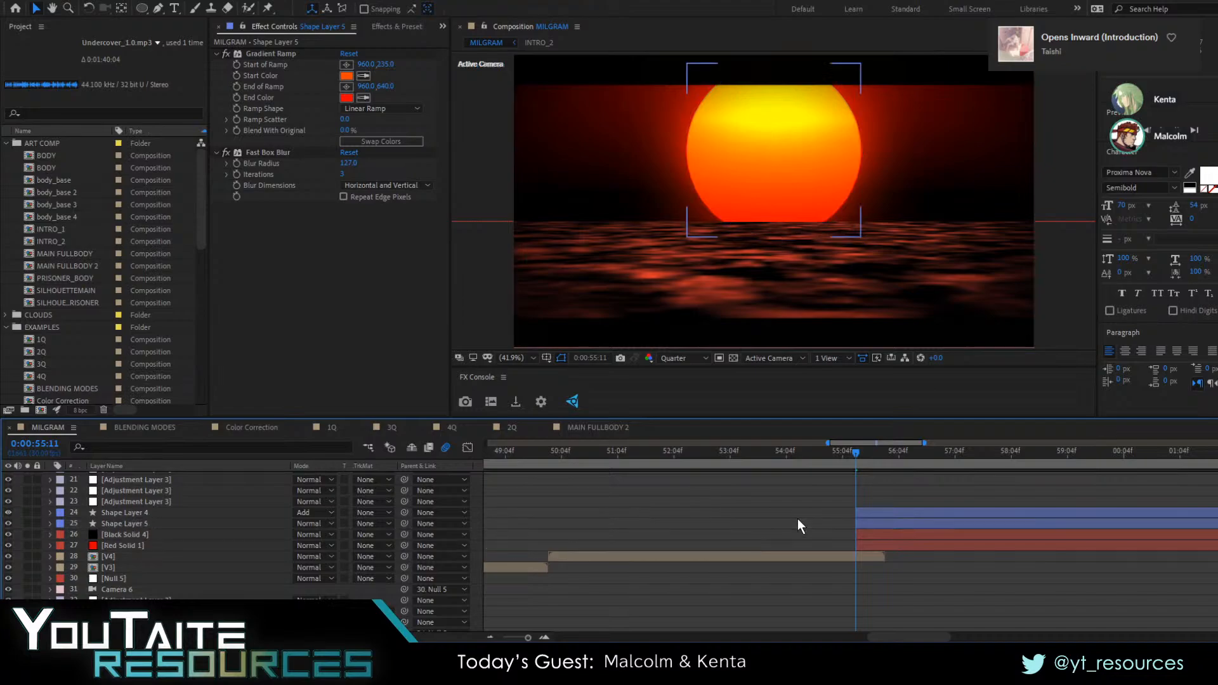
key(ctrl+z)
click(791, 533)
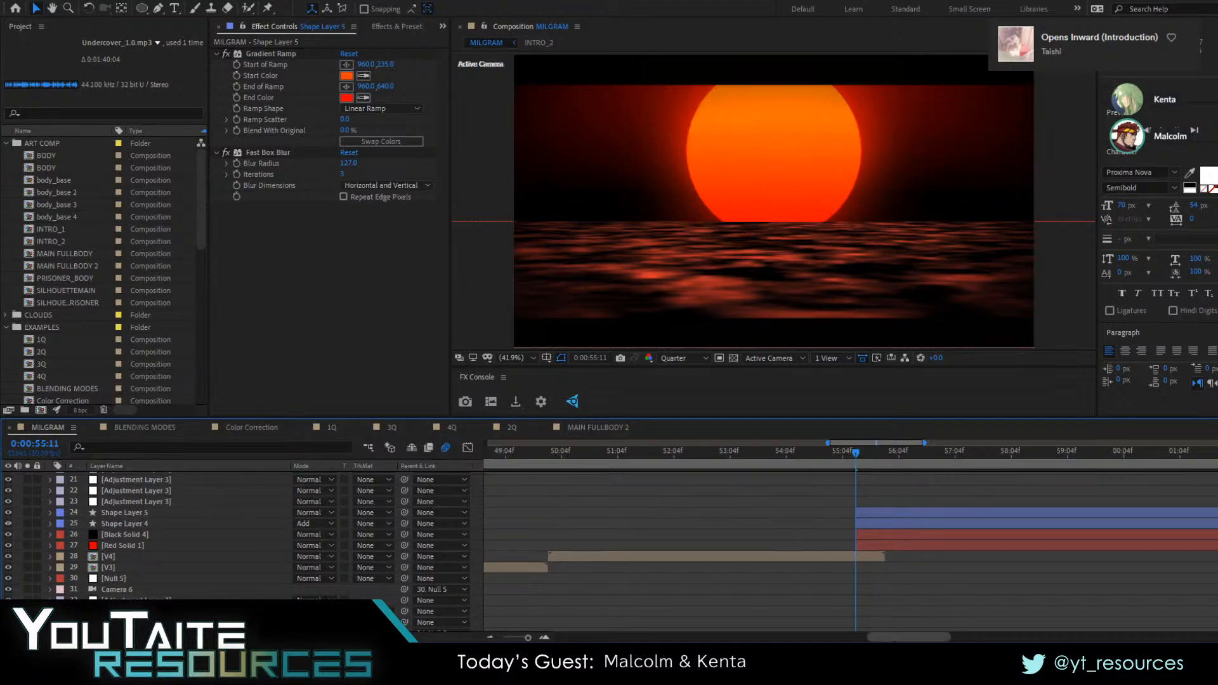
Trim the end of the V4 layer to 0:00:55:11
drag(893, 637, 925, 637)
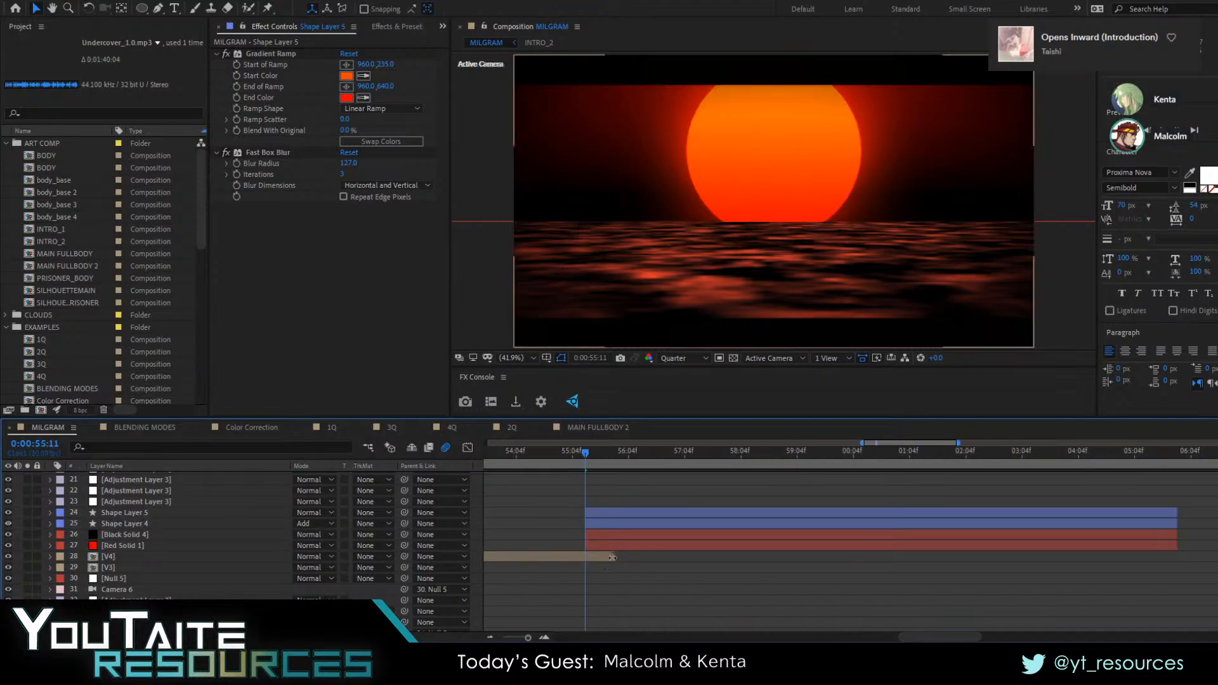
click(585, 557)
drag(587, 558, 587, 559)
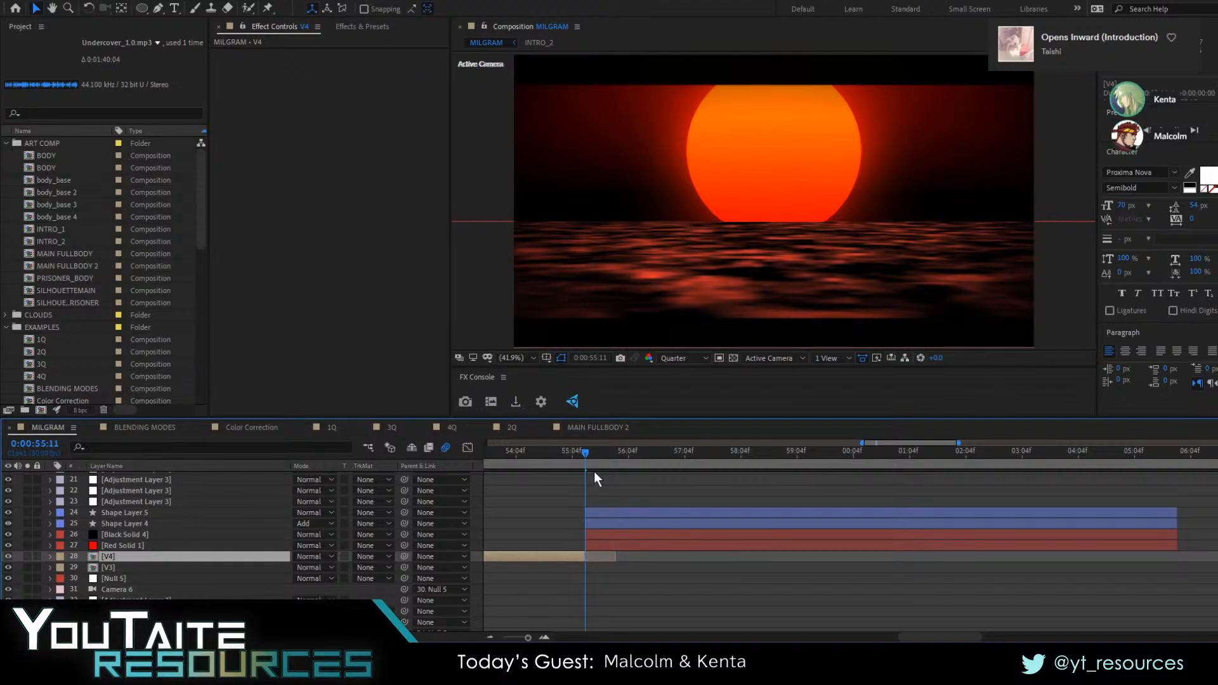
Preview the cut from V4 into the sun scene with the music from 0:00:54:25
click(556, 463)
key(space)
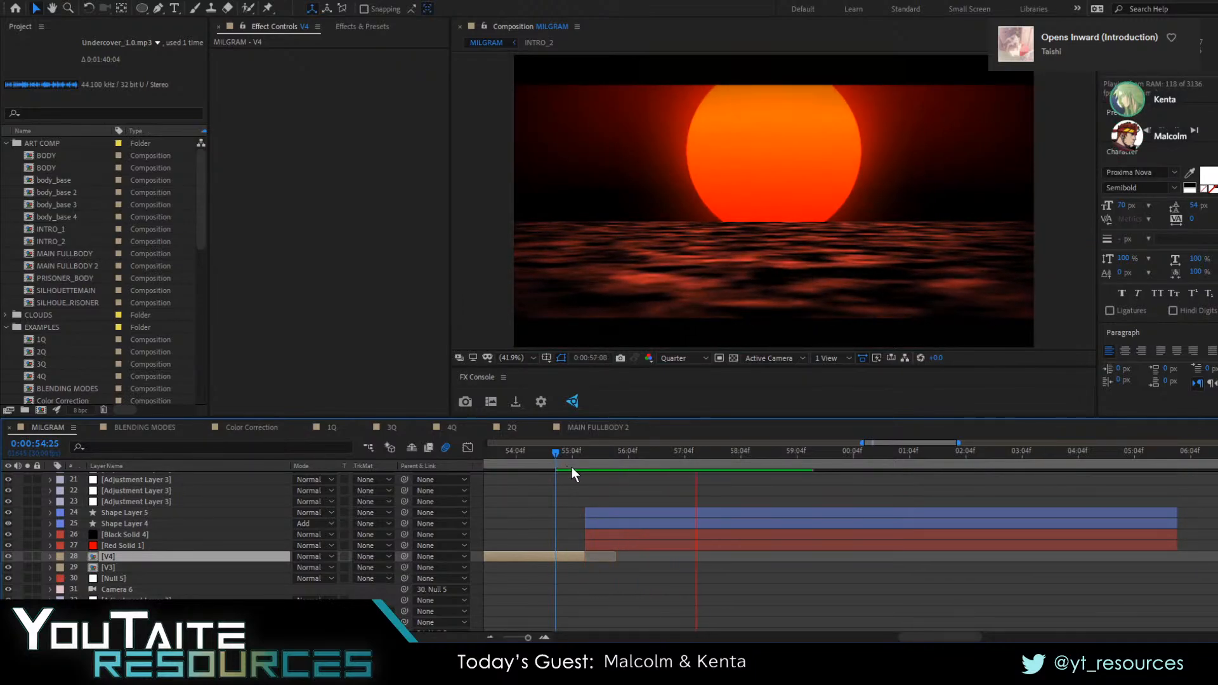
key(space)
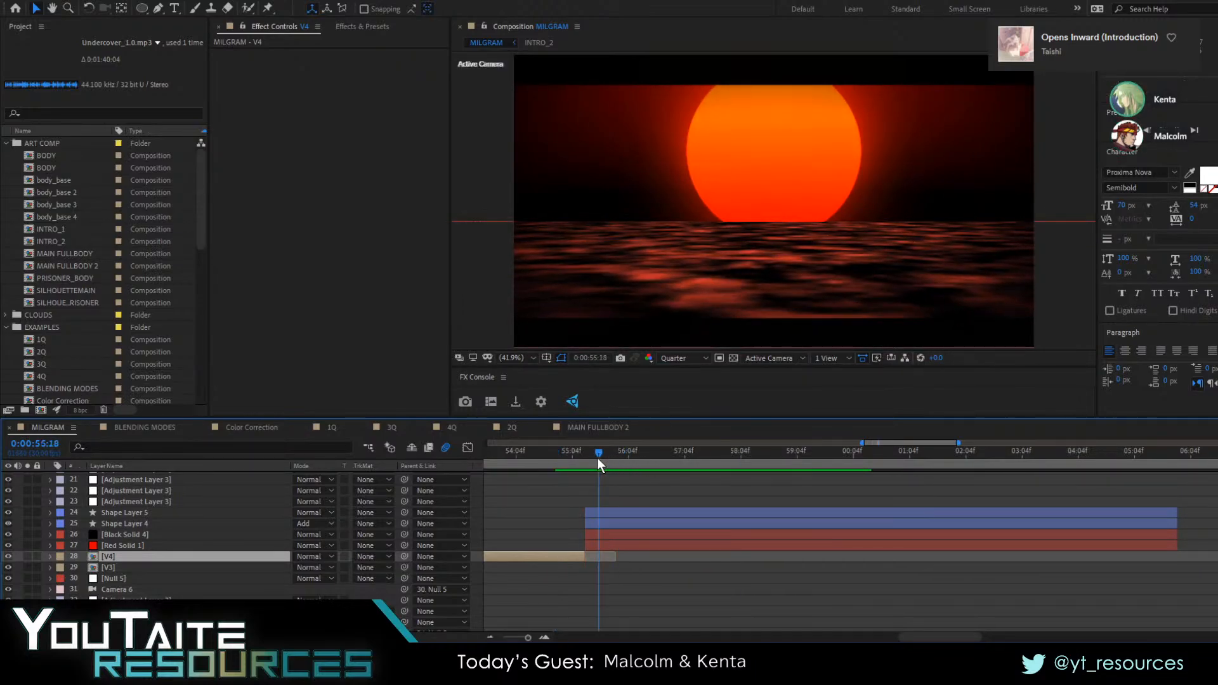
key(space)
Find clouds_1.png among the project files and add it above Shape Layer 5, starting at 0:00:55:11
drag(671, 485, 584, 527)
click(615, 524)
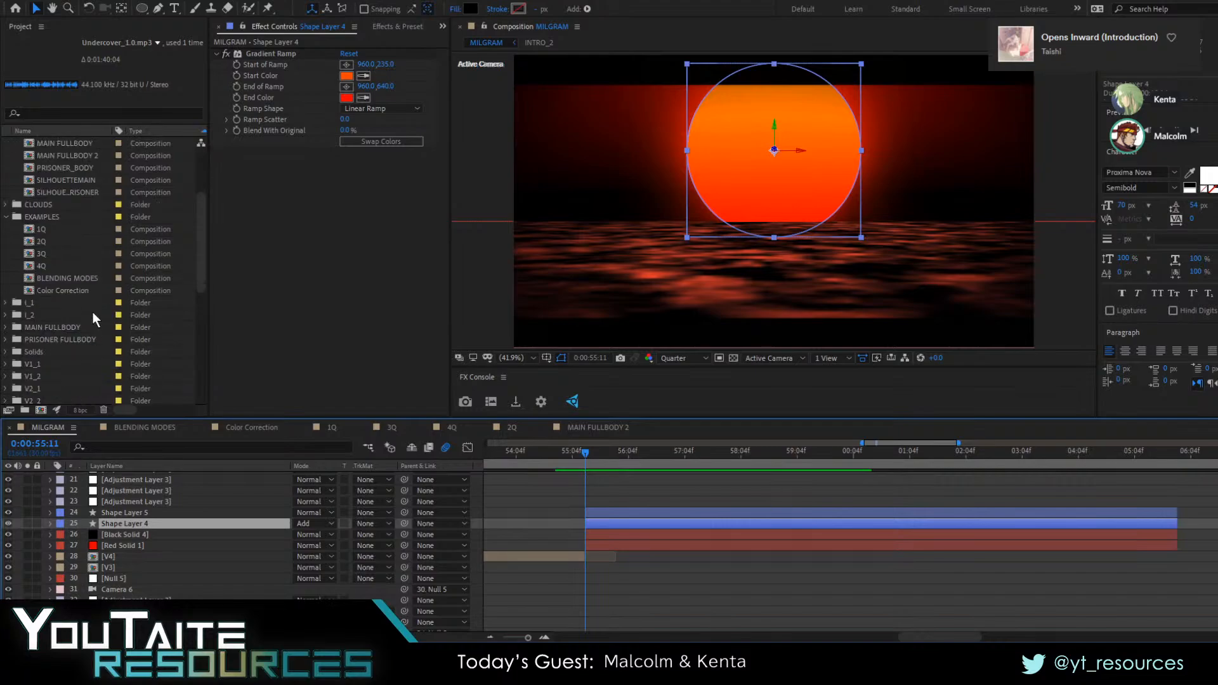
click(63, 112)
text(clouds)
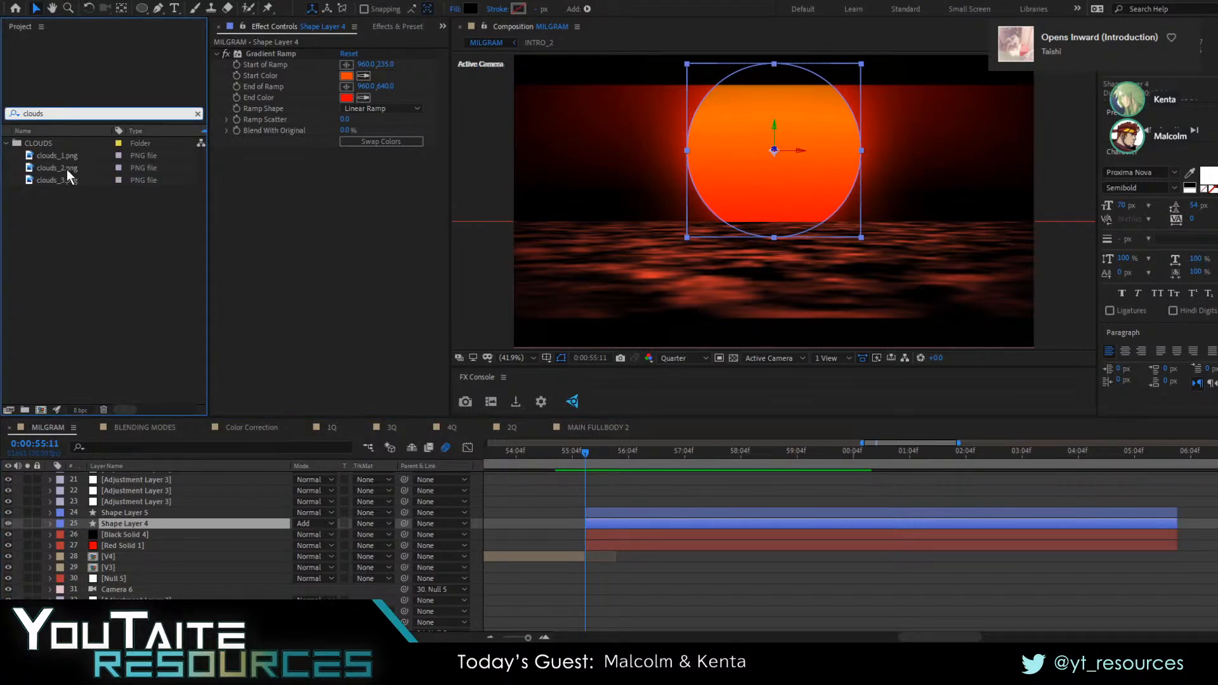
drag(58, 156, 583, 511)
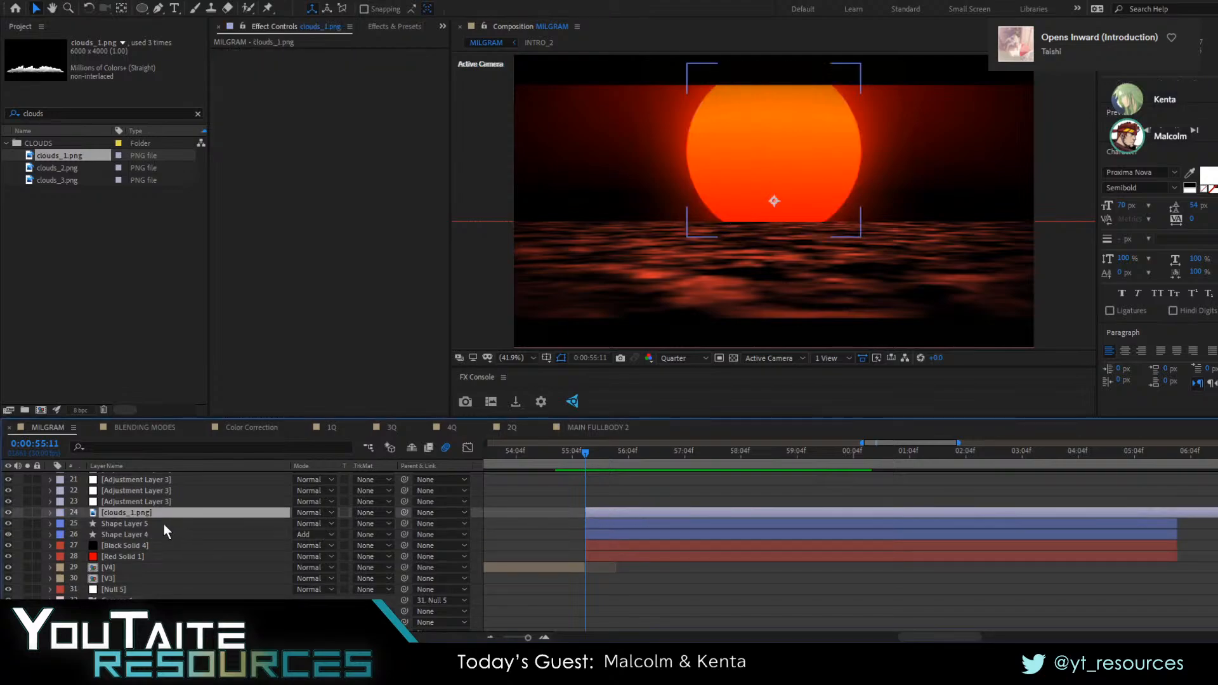
Make clouds_1.png a 3D layer, push its Z position to 13406, and place it on the horizon at about -2847.9, -207.2
key(F4)
click(365, 512)
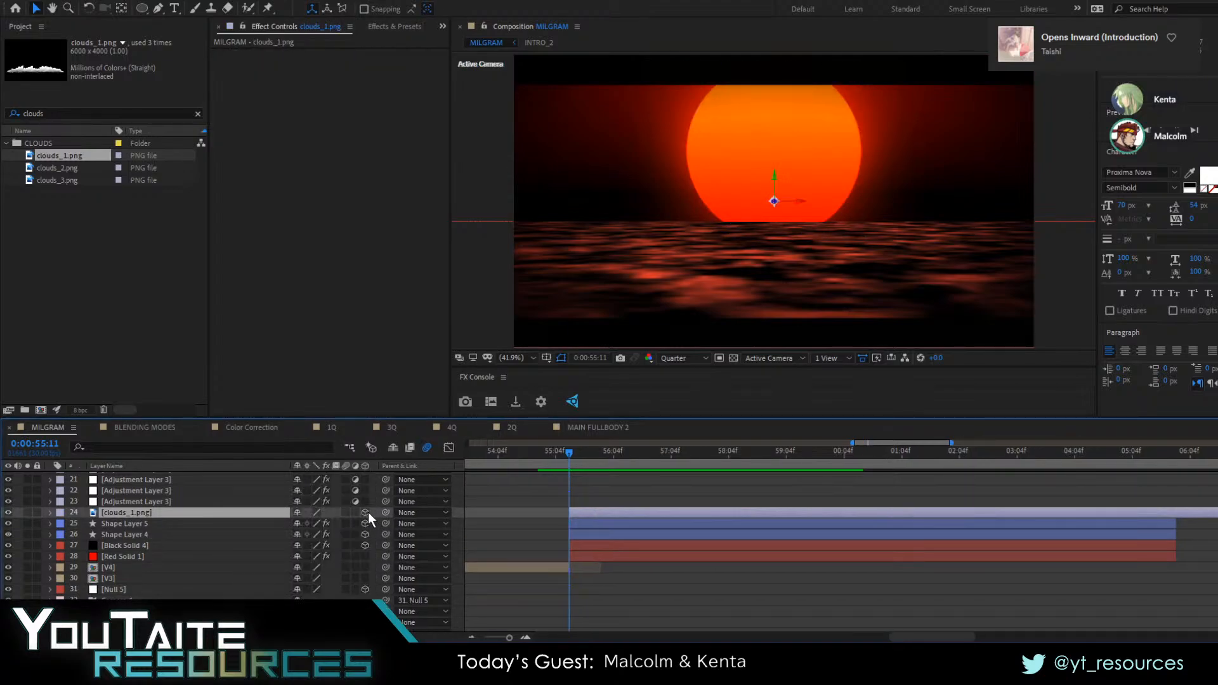
key(p)
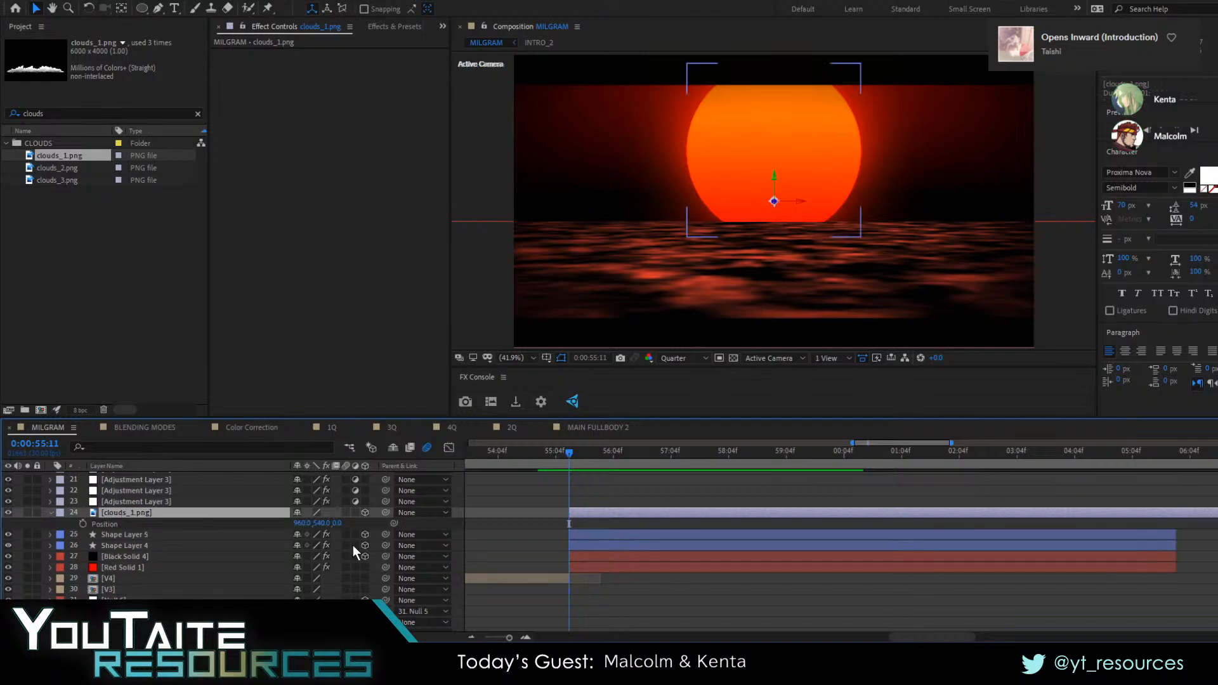
drag(338, 524, 1097, 482)
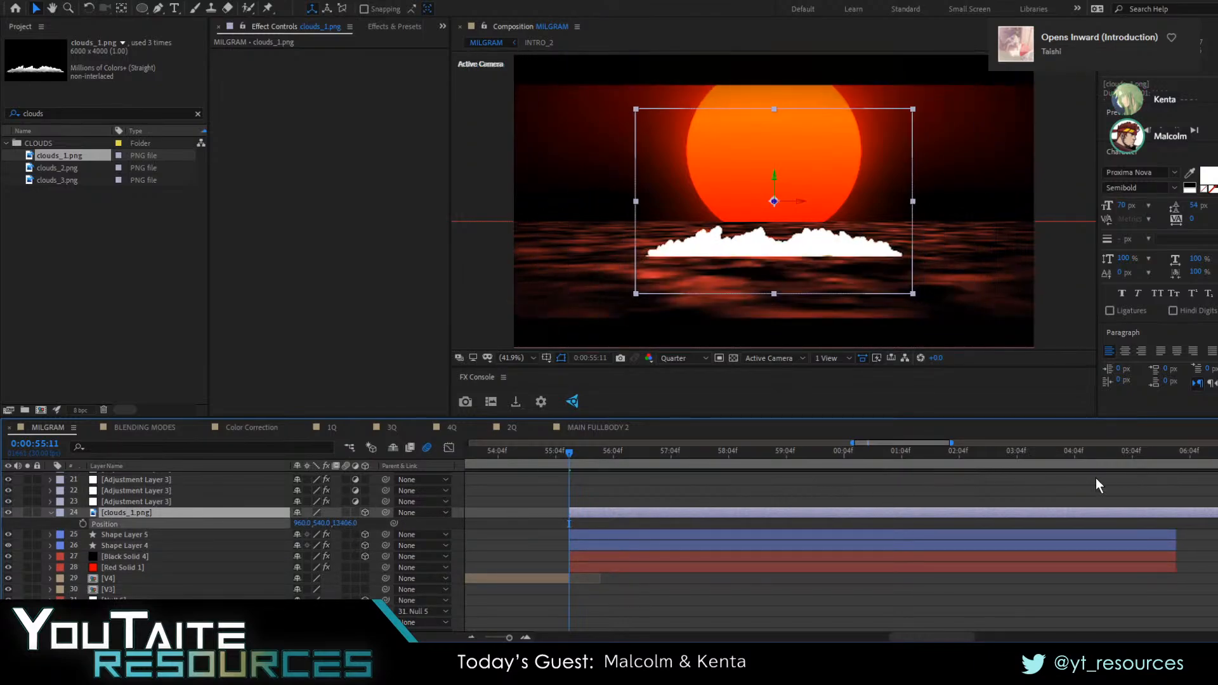
drag(805, 248, 689, 220)
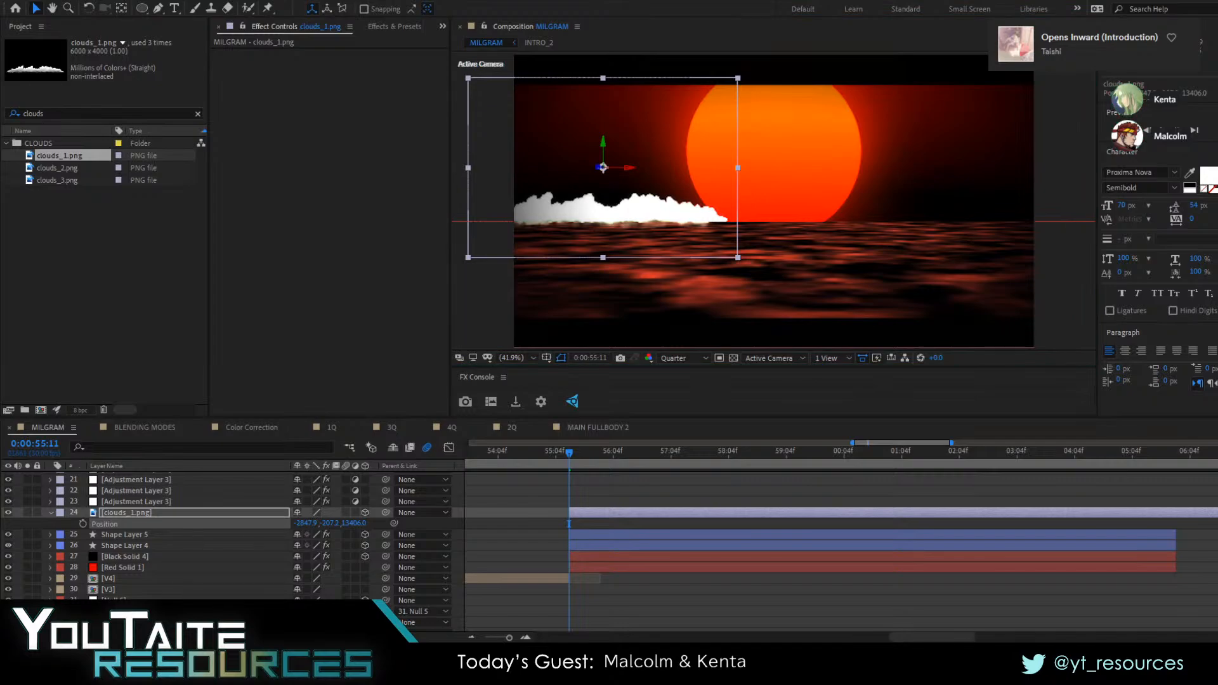
Hide clouds_1.png, solo the copied Black Solid 4, and disable its Tritone effect
key(alt+Tab)
click(8, 513)
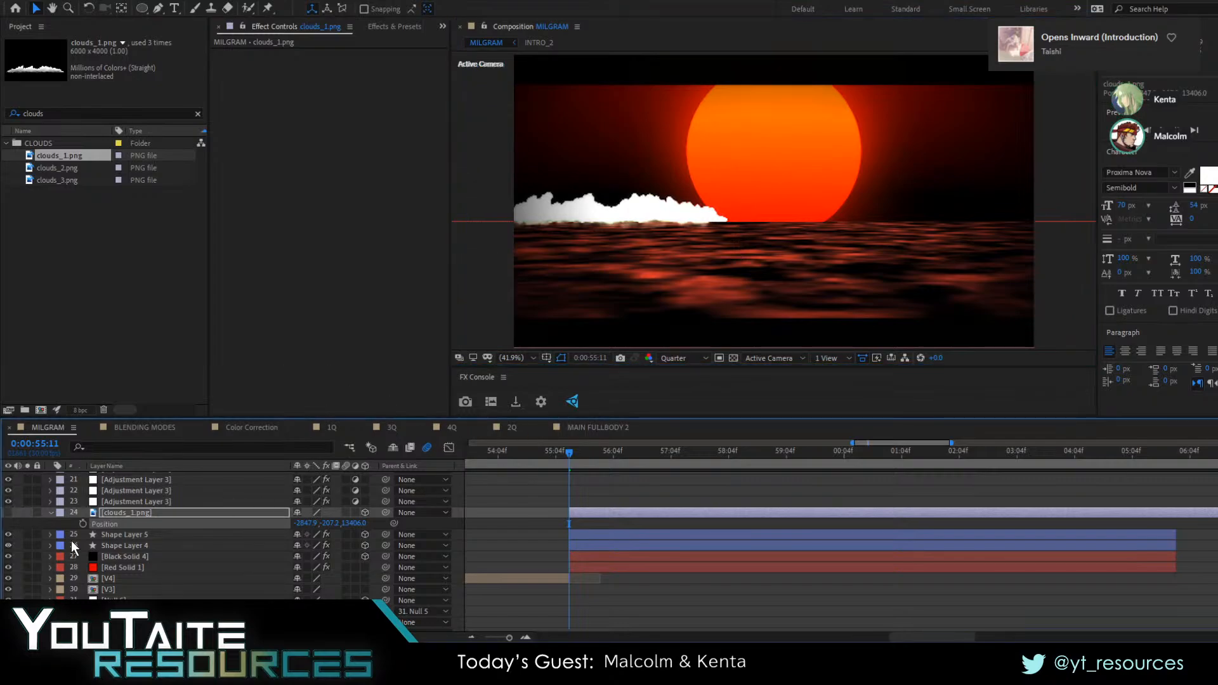
click(70, 558)
click(28, 557)
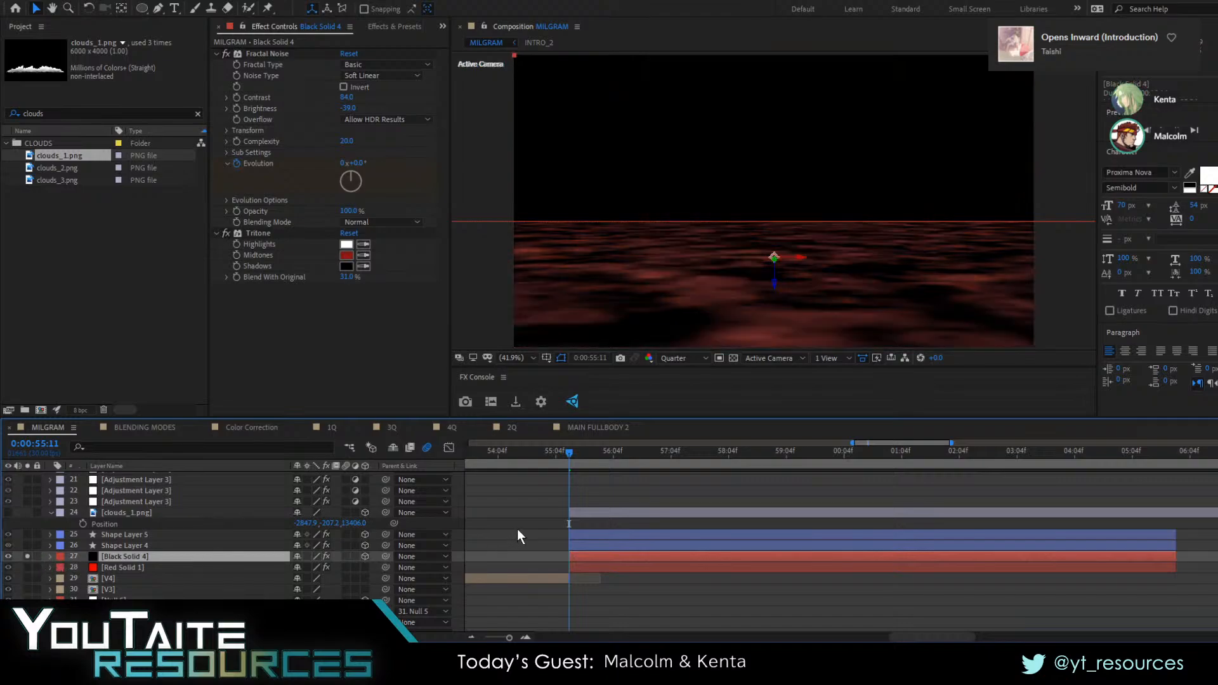
click(226, 233)
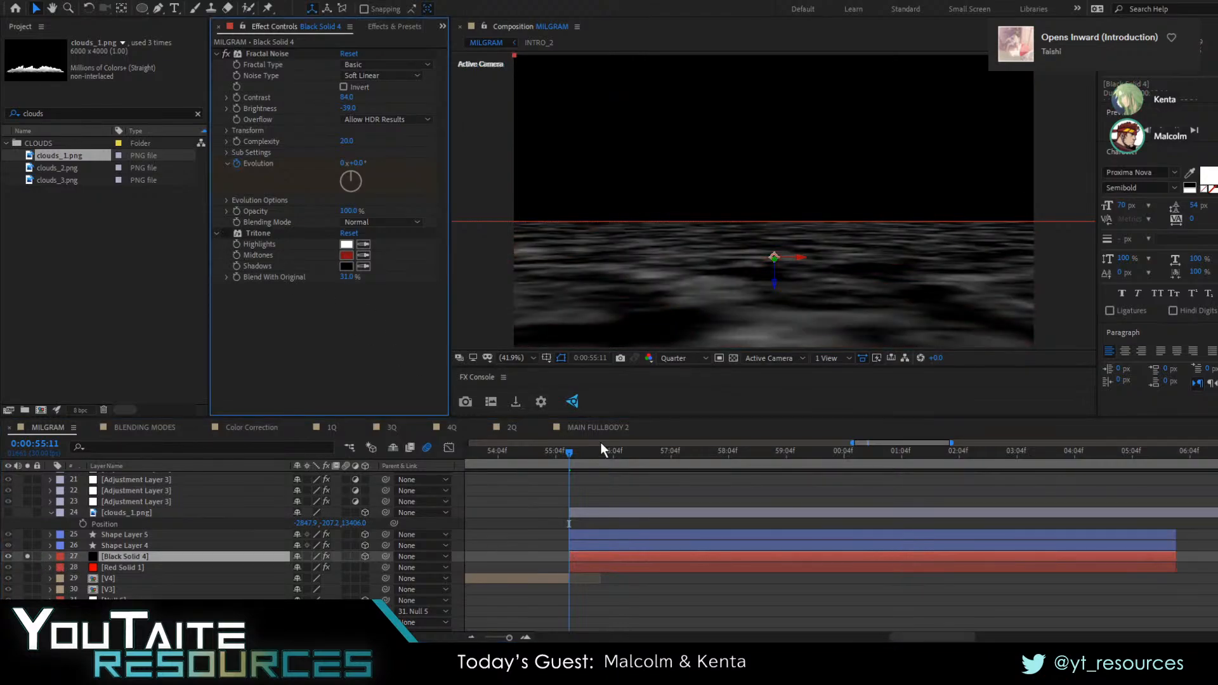
Preview the soloed water noise, reveal Black Solid 4's keyframes, and return to the first one at 0:00:55:11
key(space)
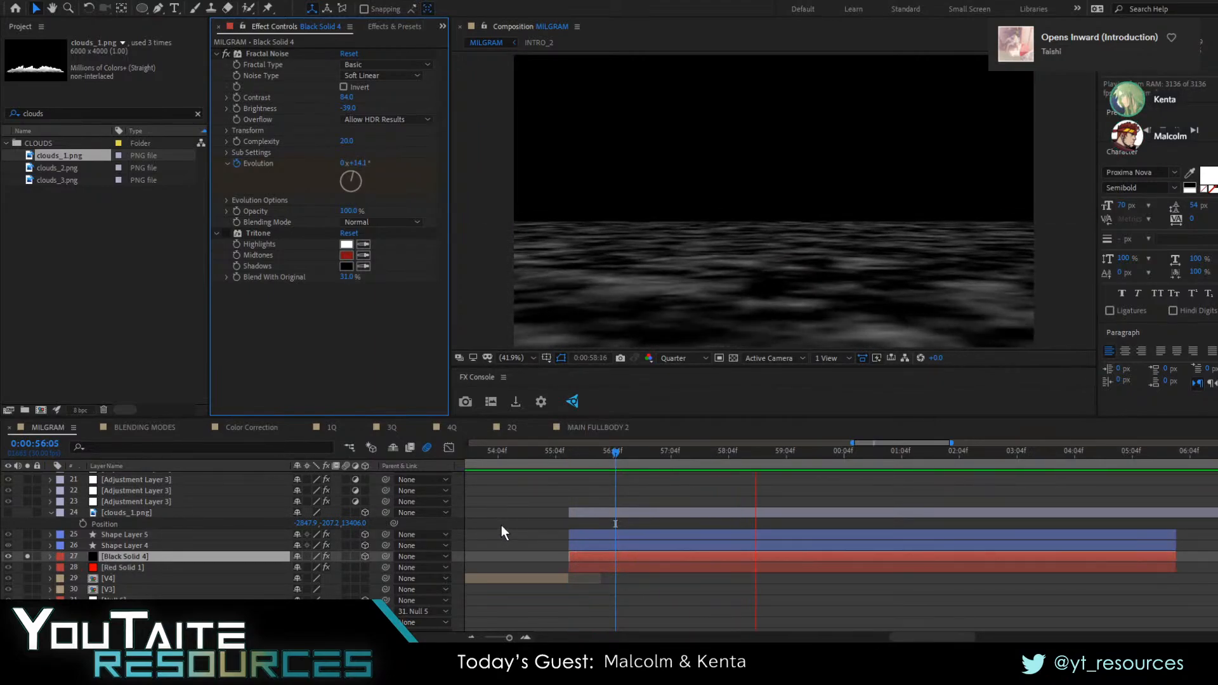
key(space)
key(u)
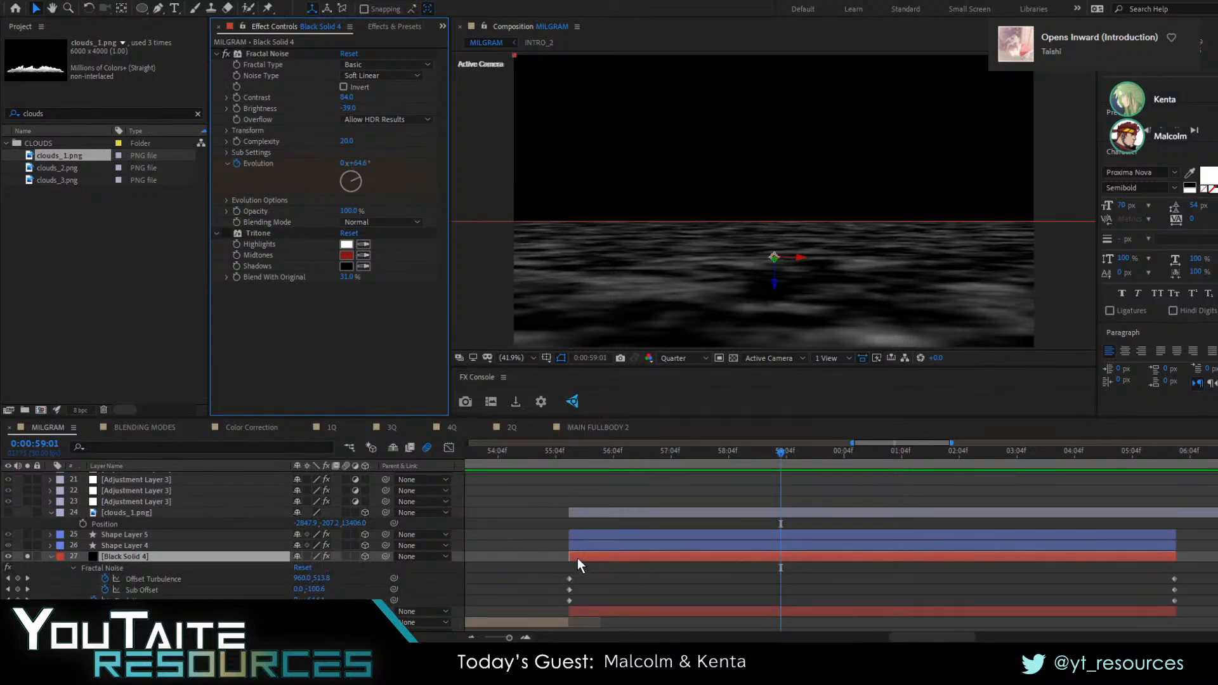
key(j)
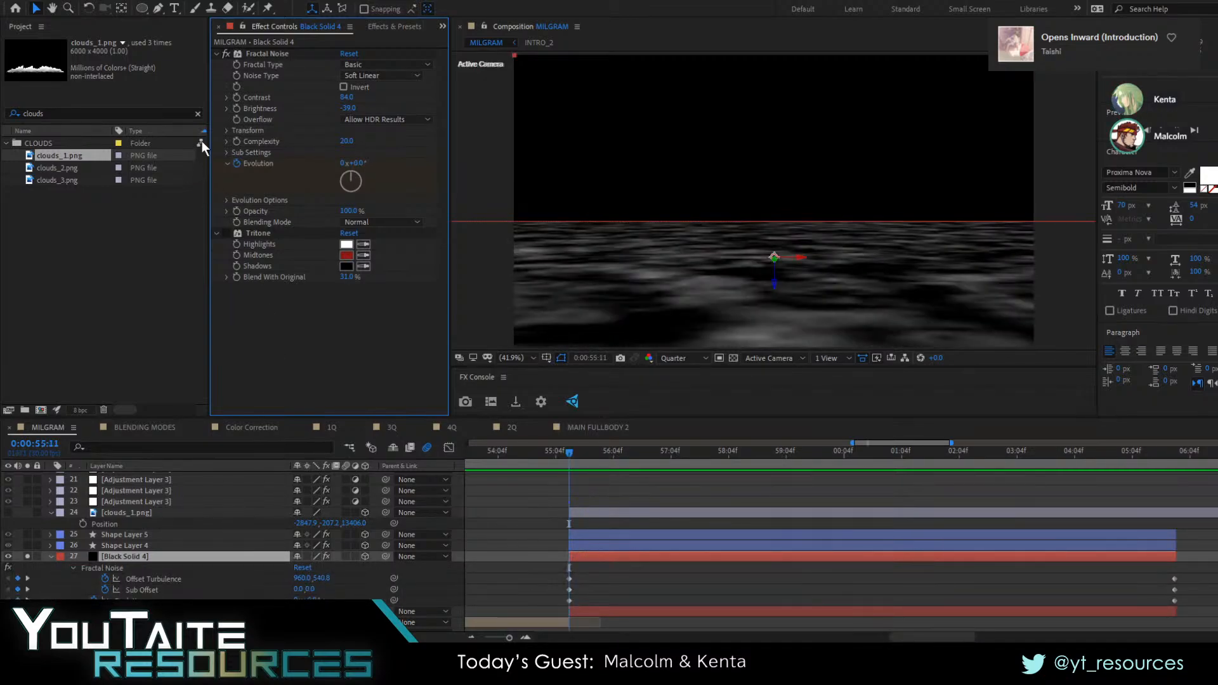
Try shifting Offset Turbulence in Black Solid 4's Fractal Noise transform settings, and undo the change
click(226, 129)
click(227, 130)
click(227, 130)
drag(379, 196, 352, 204)
key(ctrl+z)
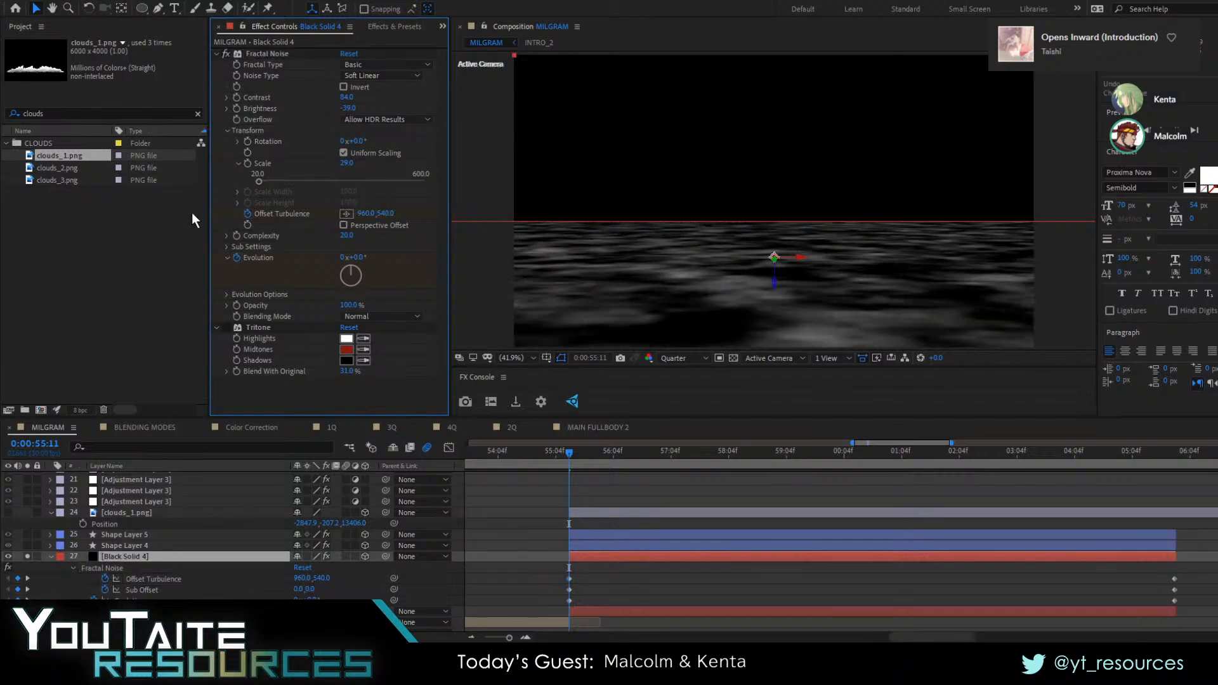
Try shifting the vertical Sub Offset in Black Solid 4's Fractal Noise sub settings, and undo the change
click(226, 246)
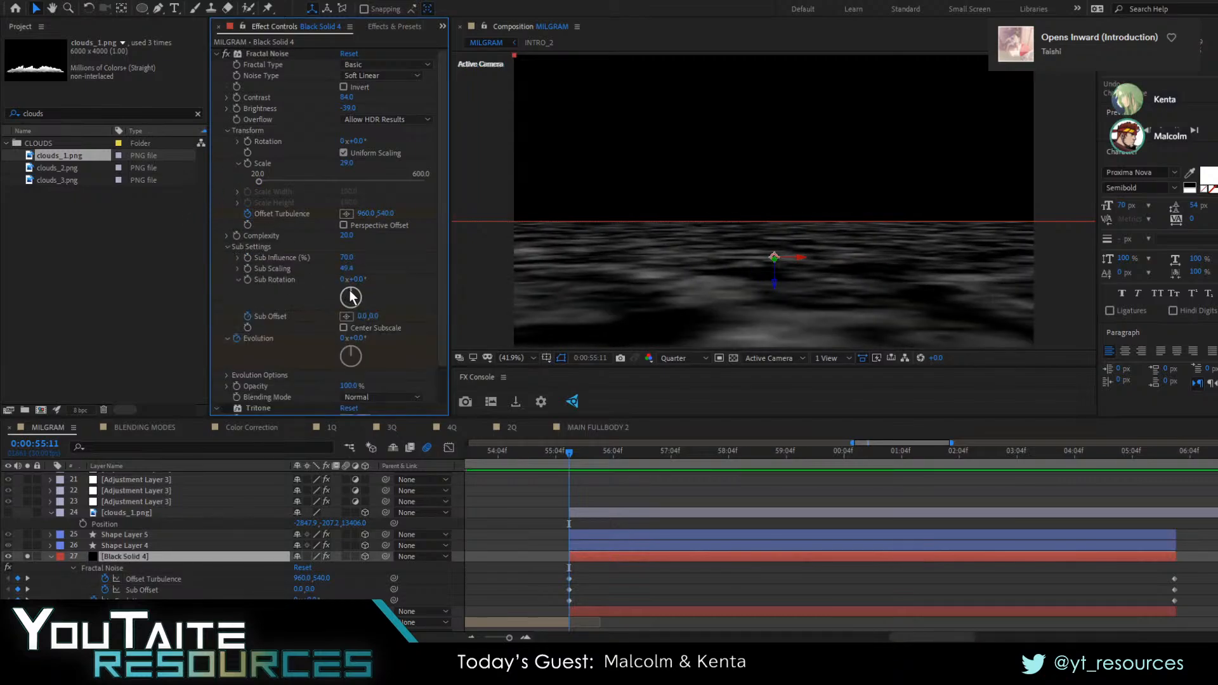
drag(370, 319, 457, 309)
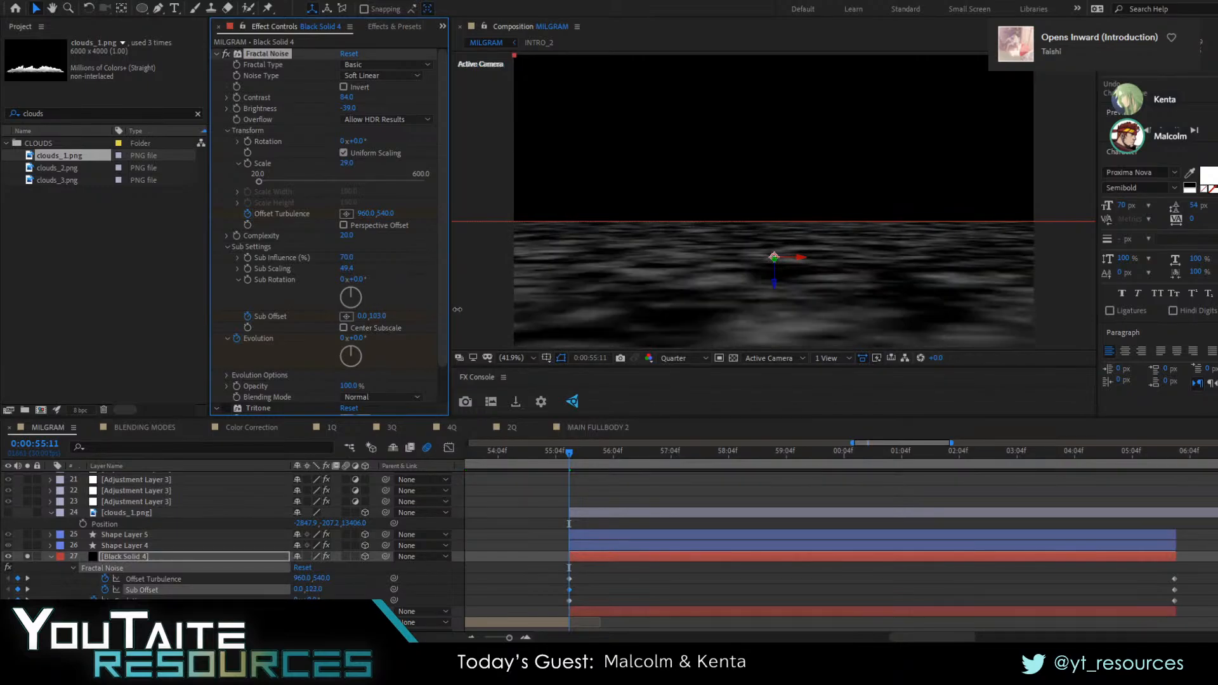
drag(530, 302, 350, 316)
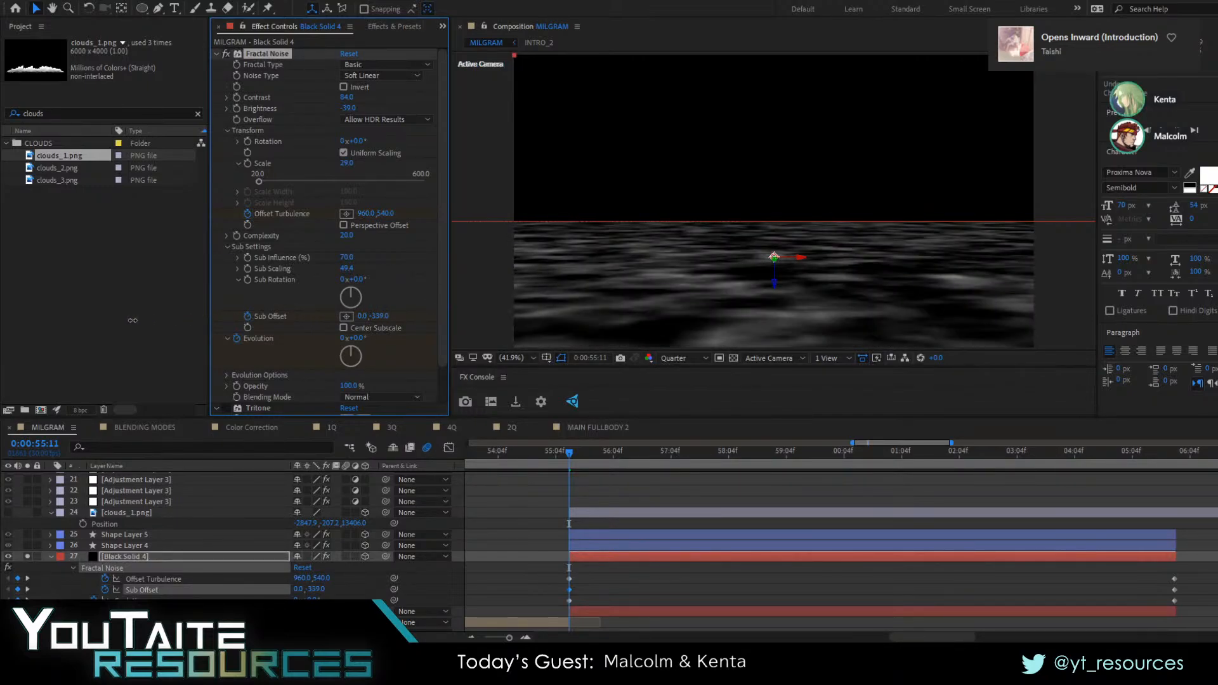
drag(132, 320, 388, 329)
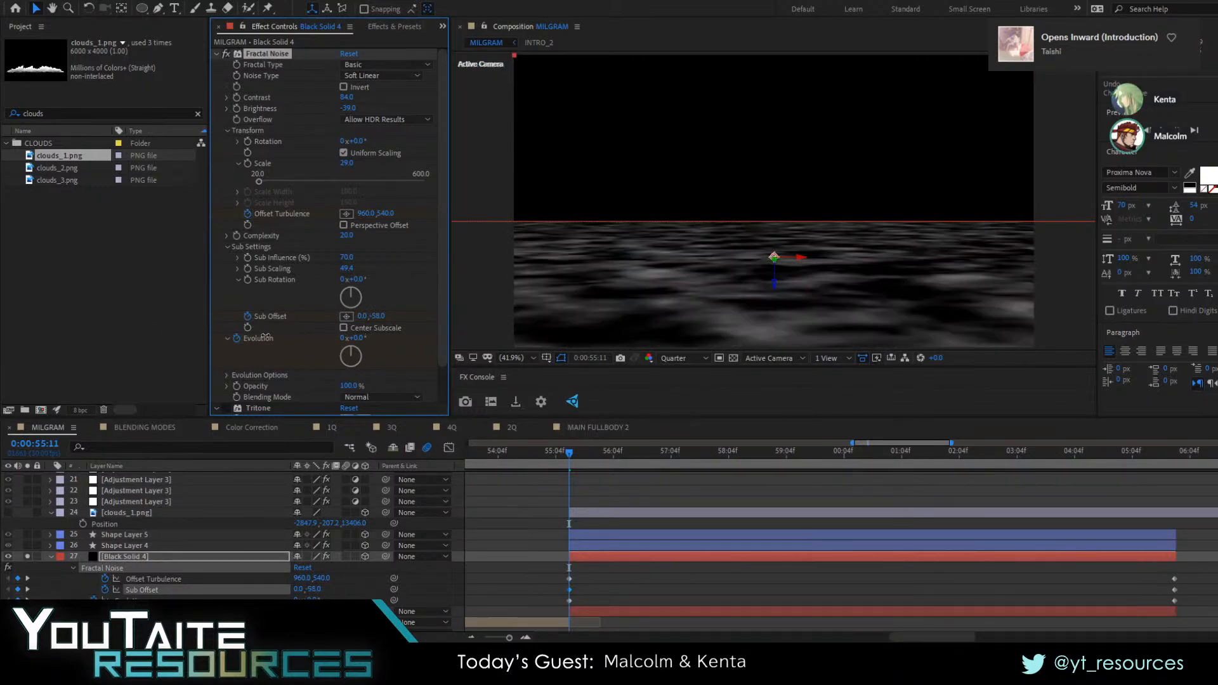
drag(300, 364, 259, 365)
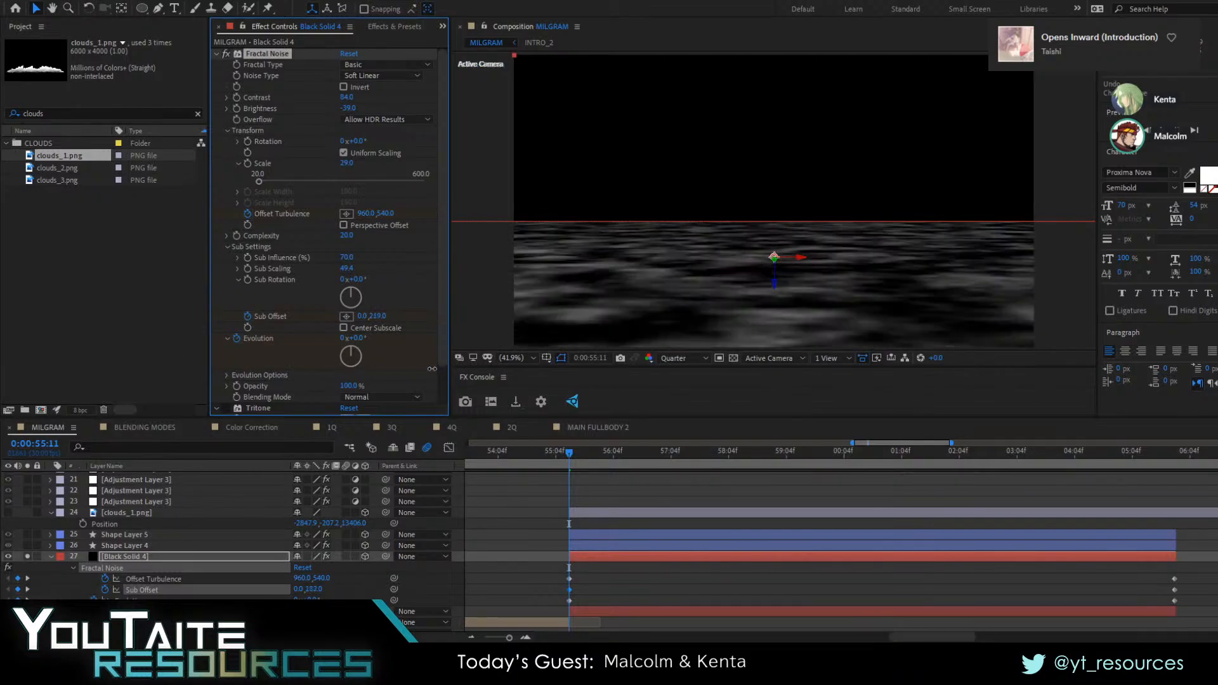
key(ctrl+z)
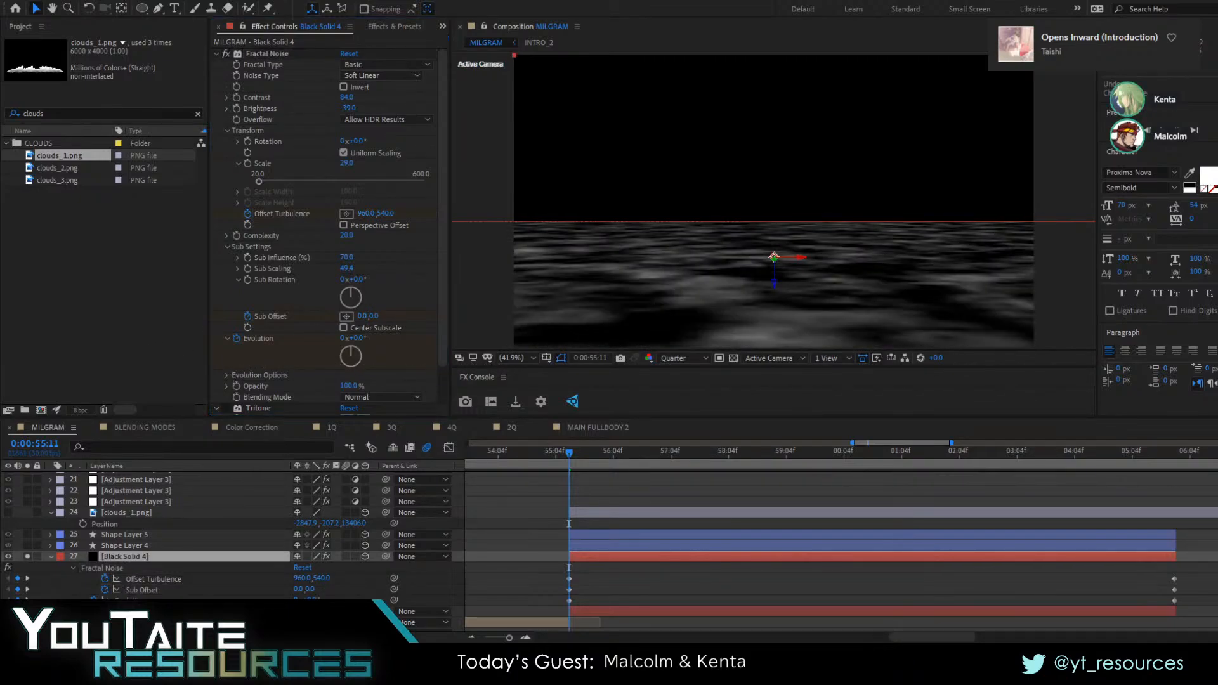
drag(546, 462, 571, 524)
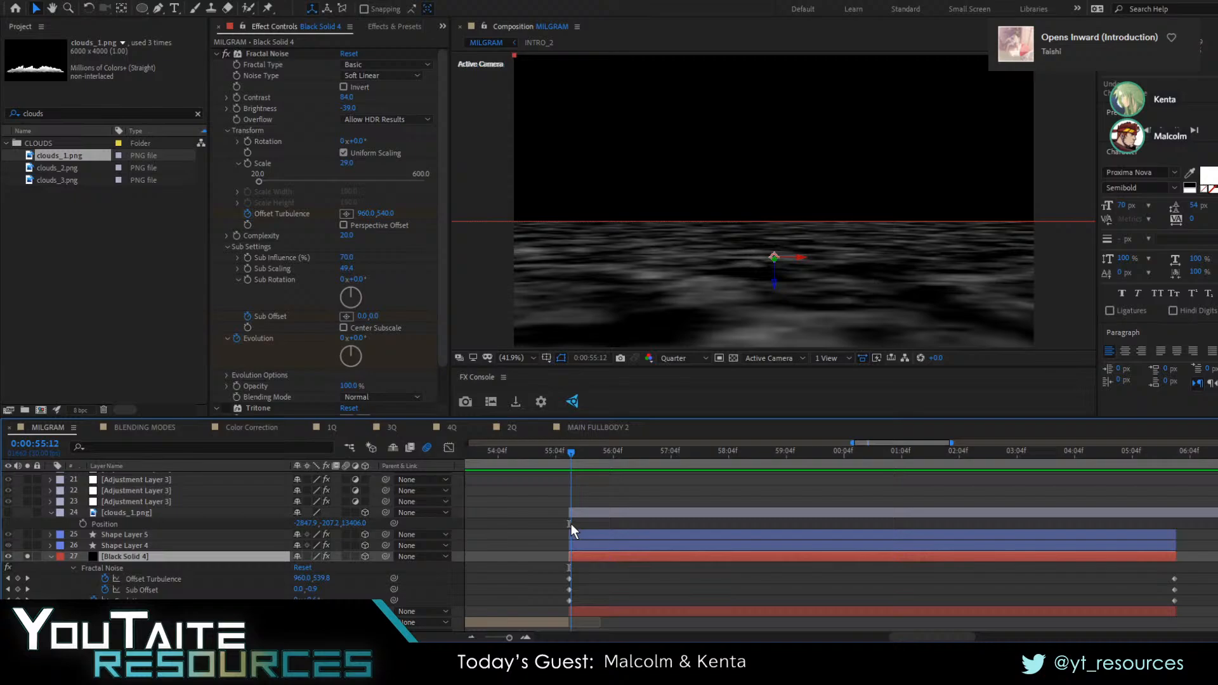
Unsolo Black Solid 4 and re-enable its Tritone effect
click(27, 556)
click(524, 493)
scroll(274, 391, down, 2)
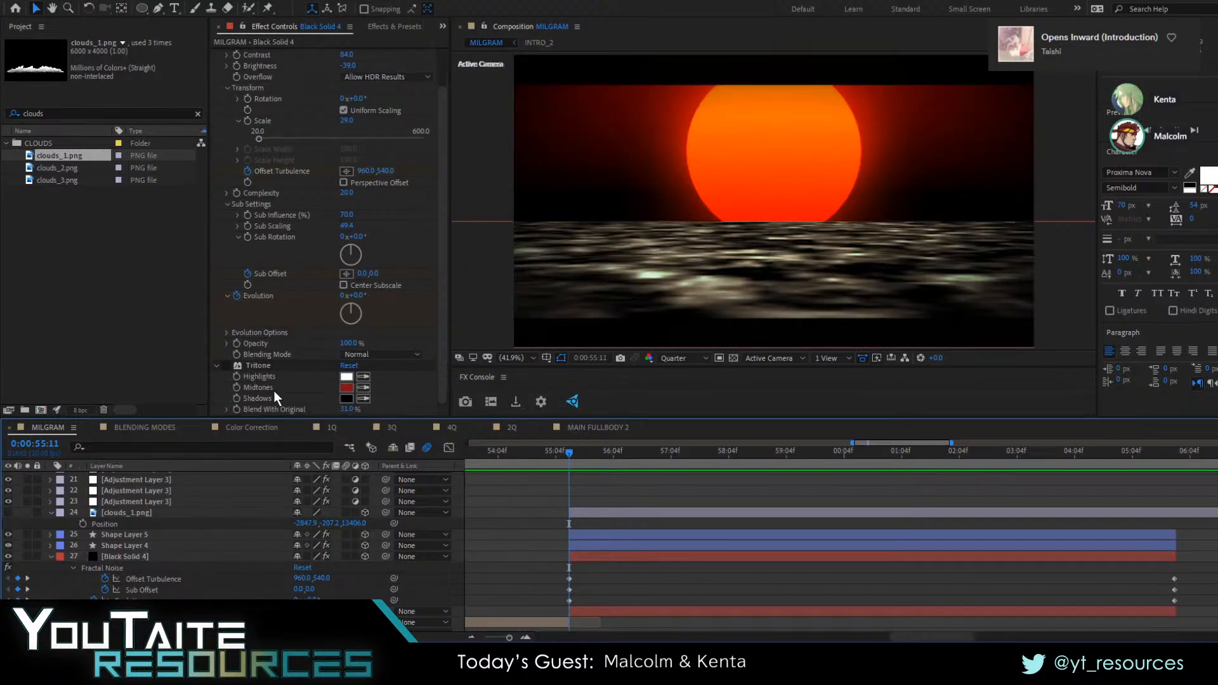
click(224, 365)
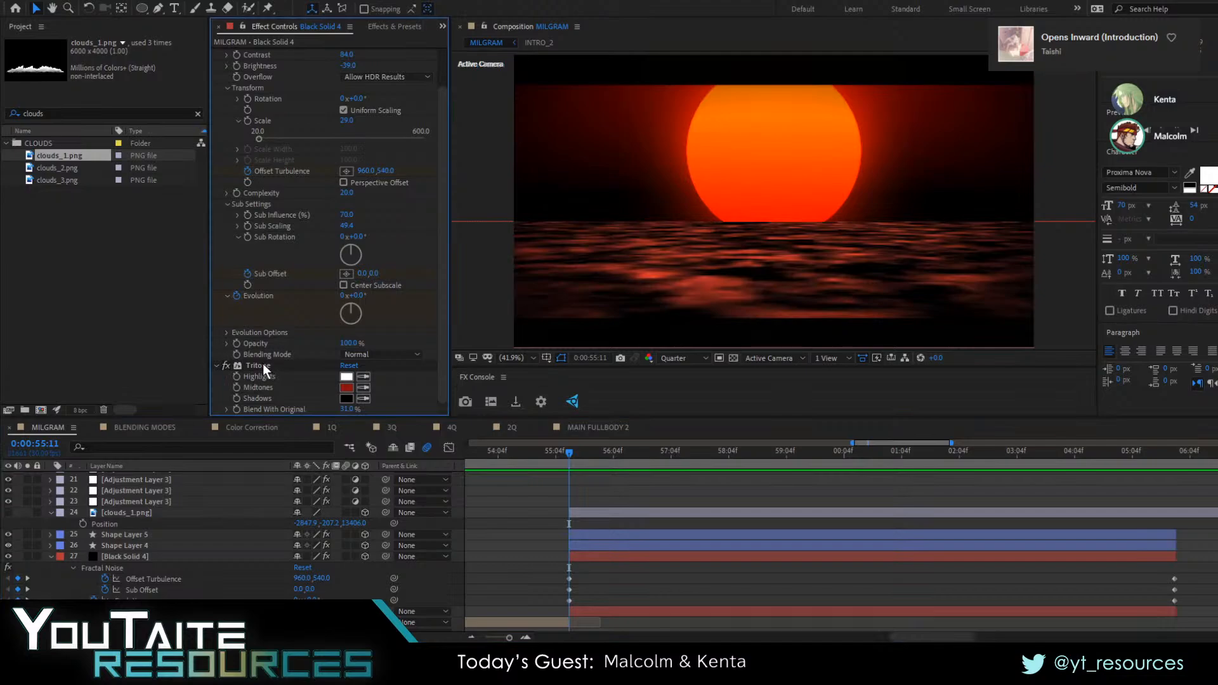
click(225, 364)
click(224, 364)
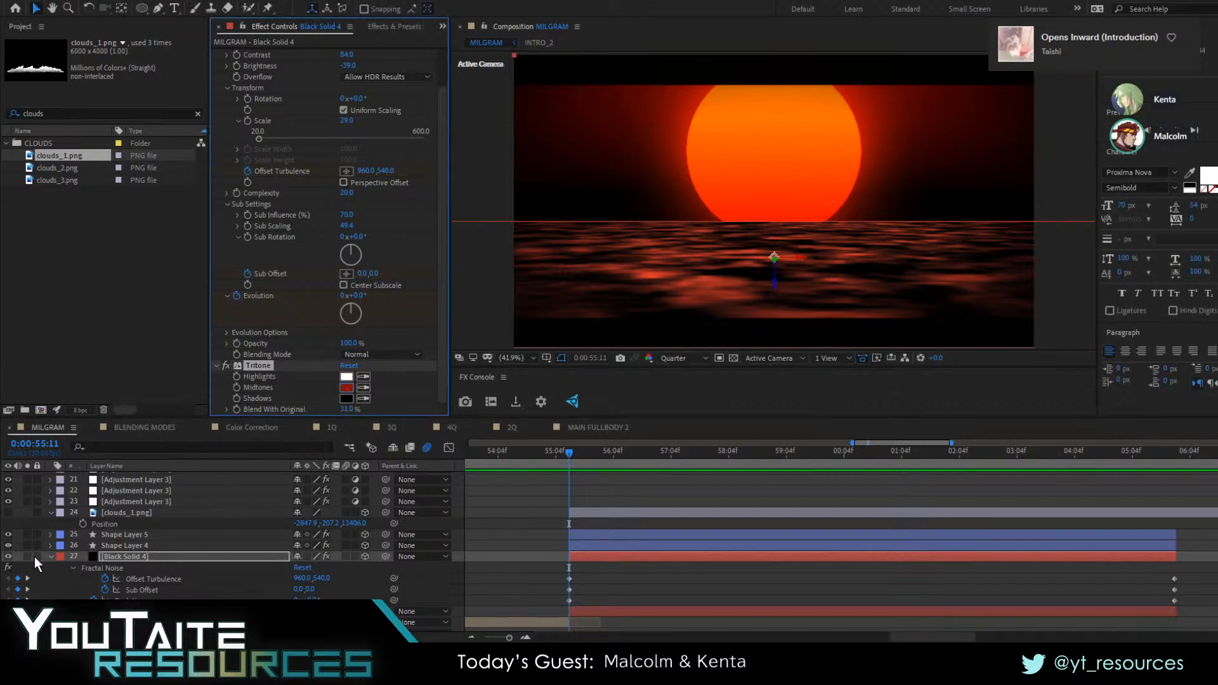
Clear the project search and make the clouds_1.png layer visible again
click(50, 512)
click(50, 546)
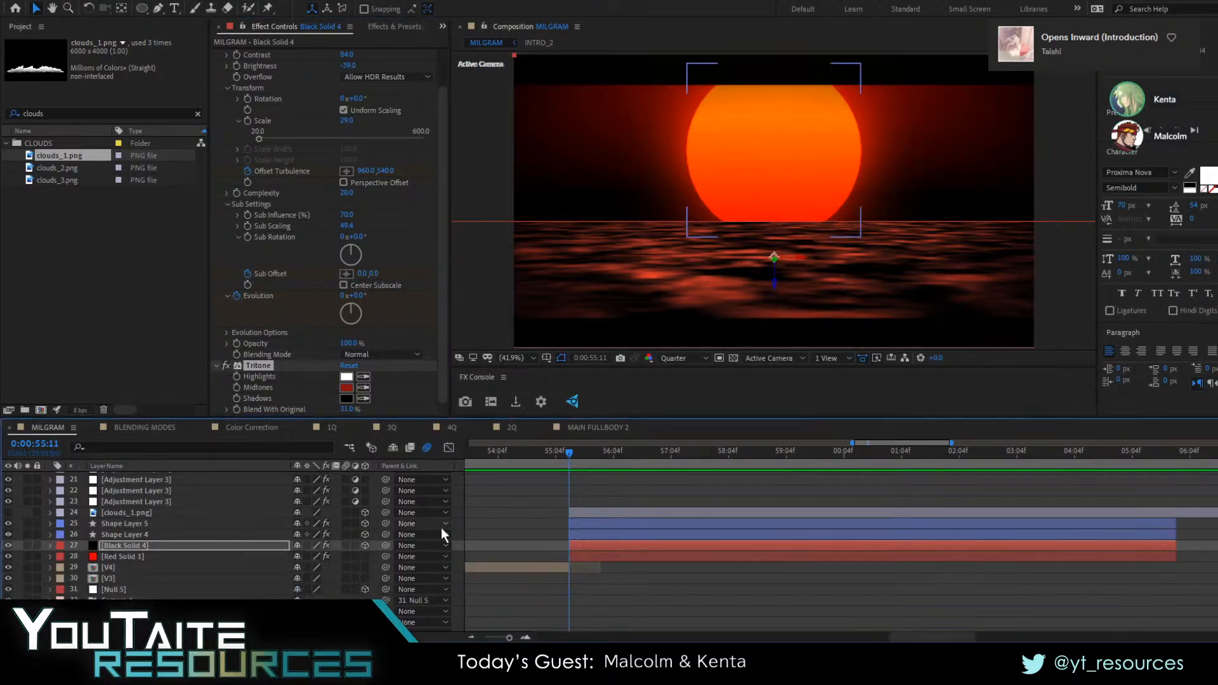
click(586, 522)
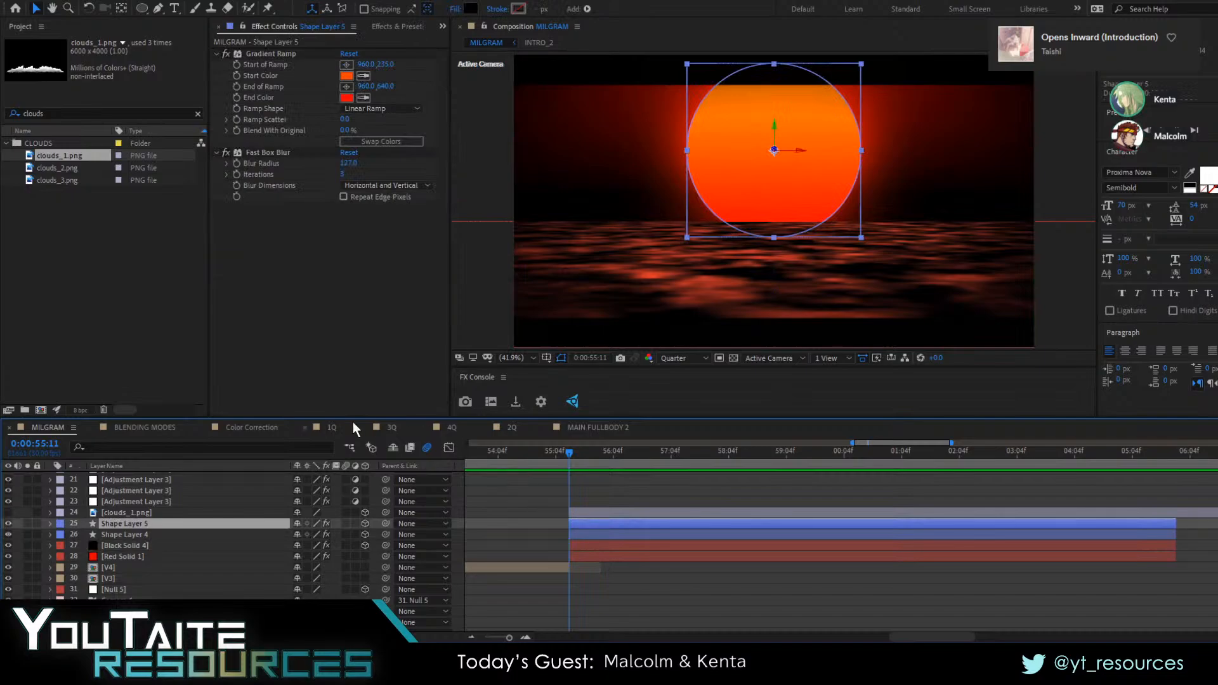
click(197, 114)
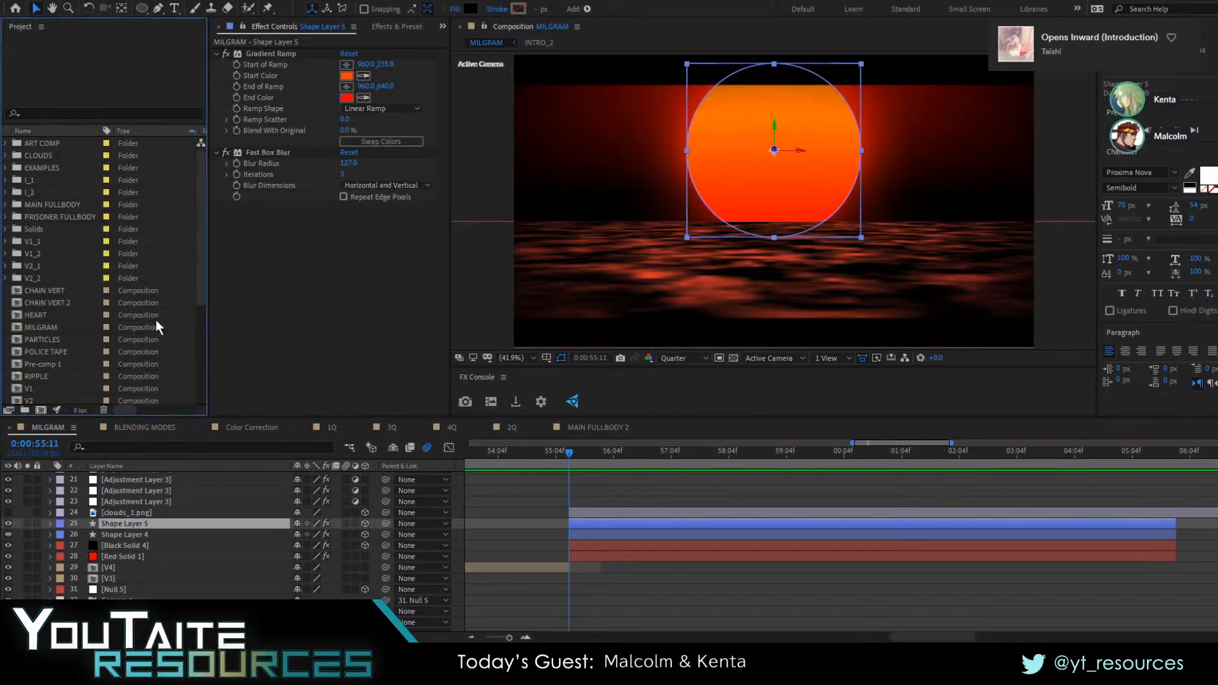
click(587, 514)
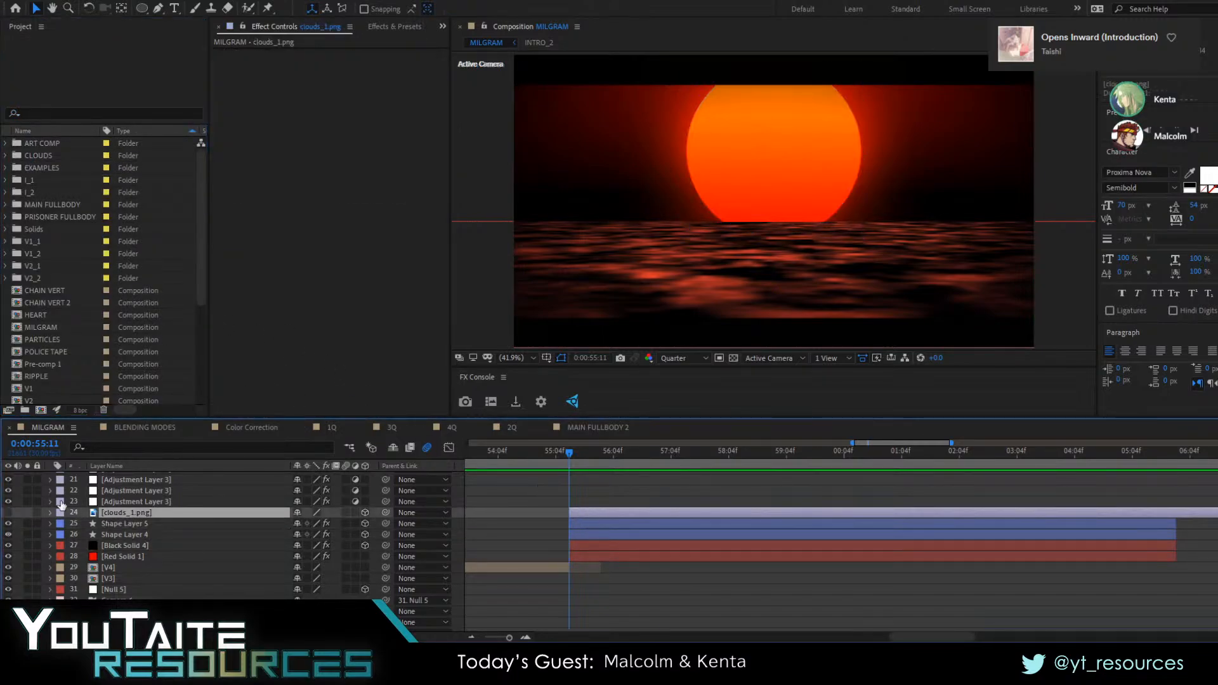
click(7, 513)
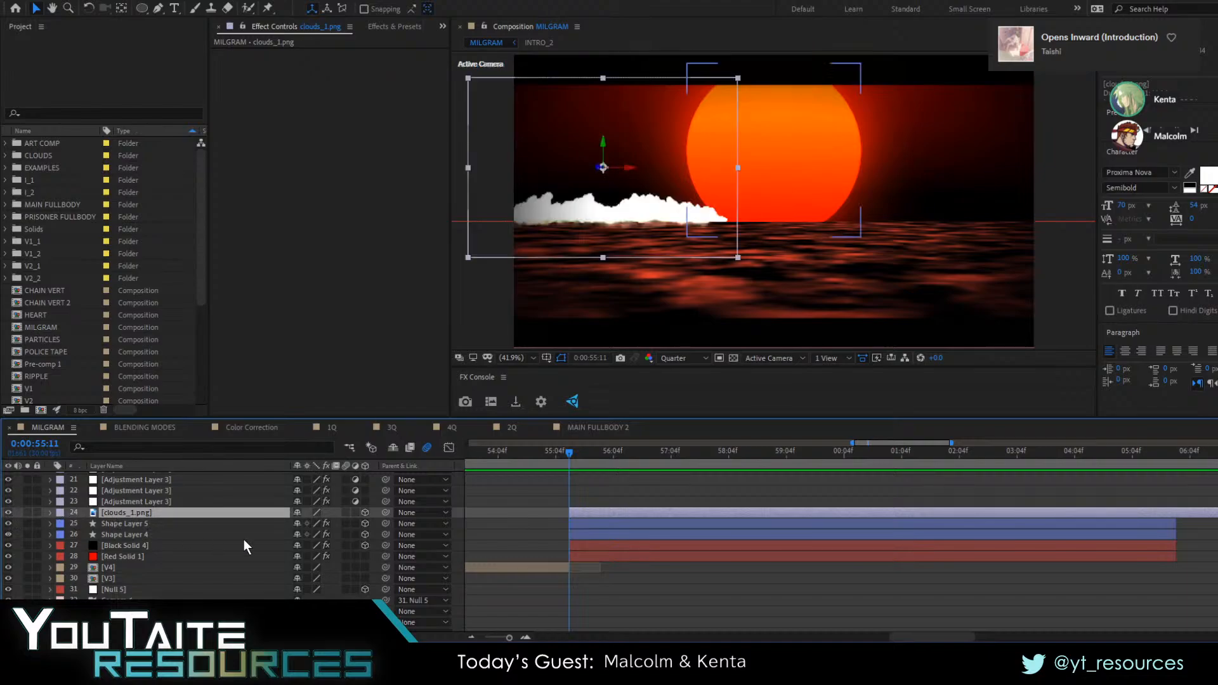
Copy Shape Layer 5's position onto clouds_1.png, and move the cloud left of the sun at Z position 87713
key(p)
drag(355, 524, 824, 509)
click(150, 534)
key(p)
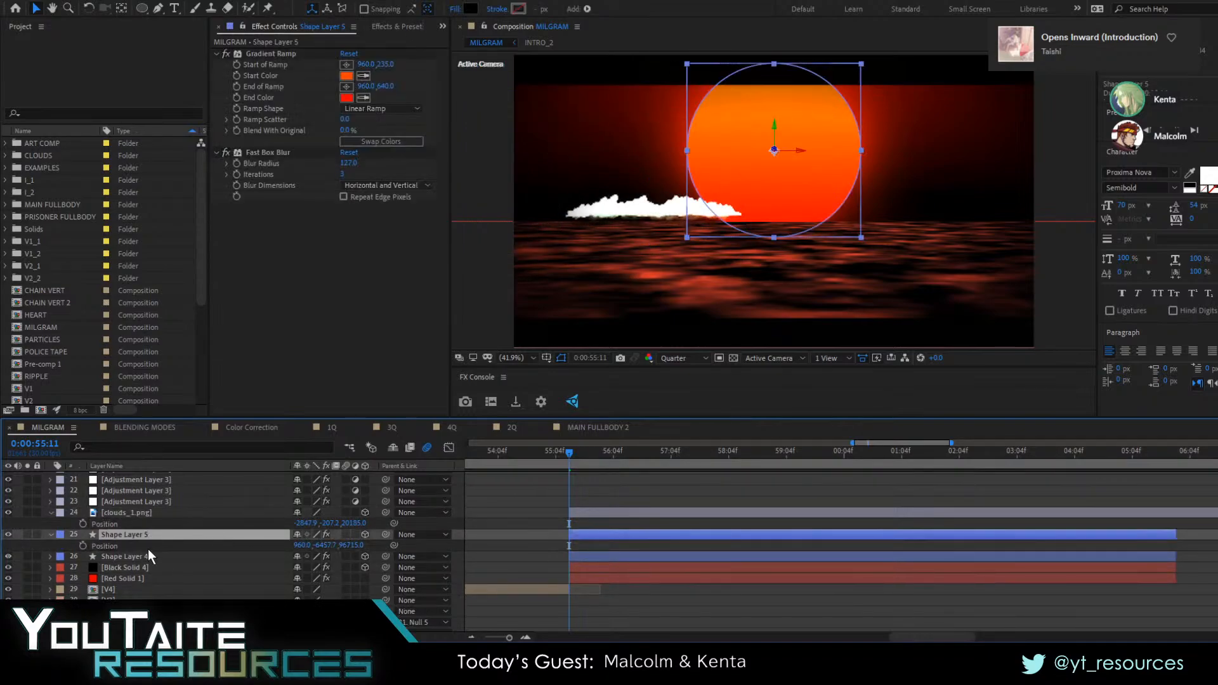
click(119, 545)
key(ctrl+c)
click(121, 525)
key(ctrl+v)
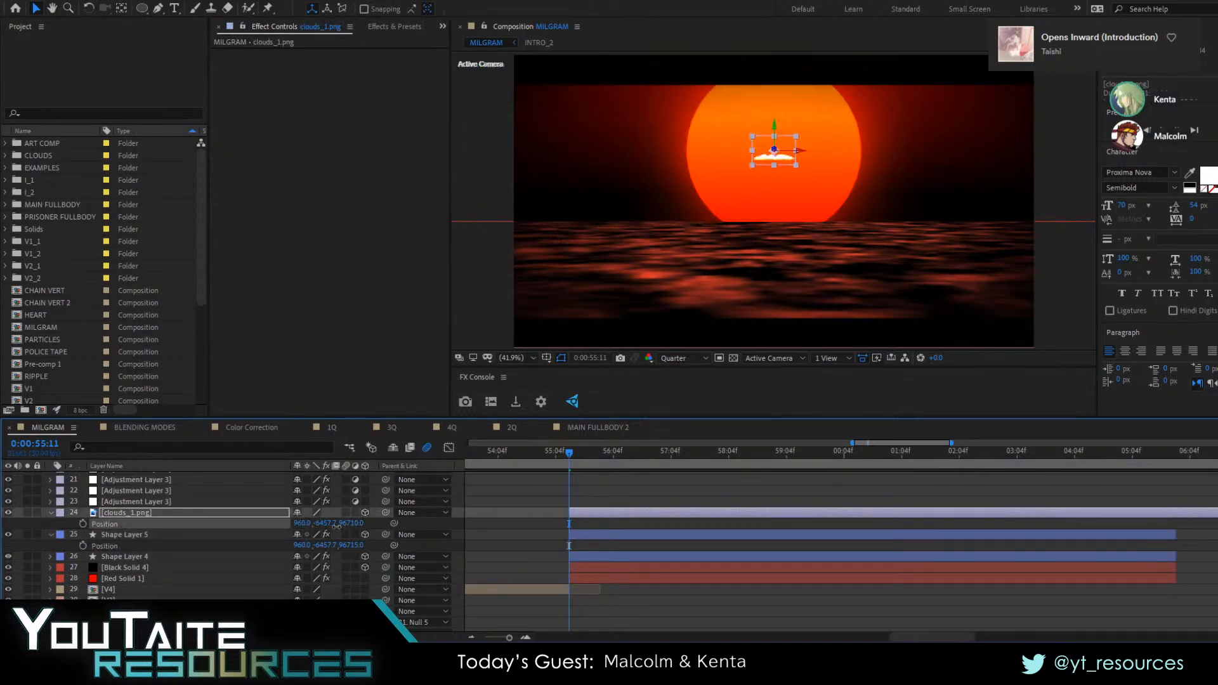
drag(233, 532, 3, 520)
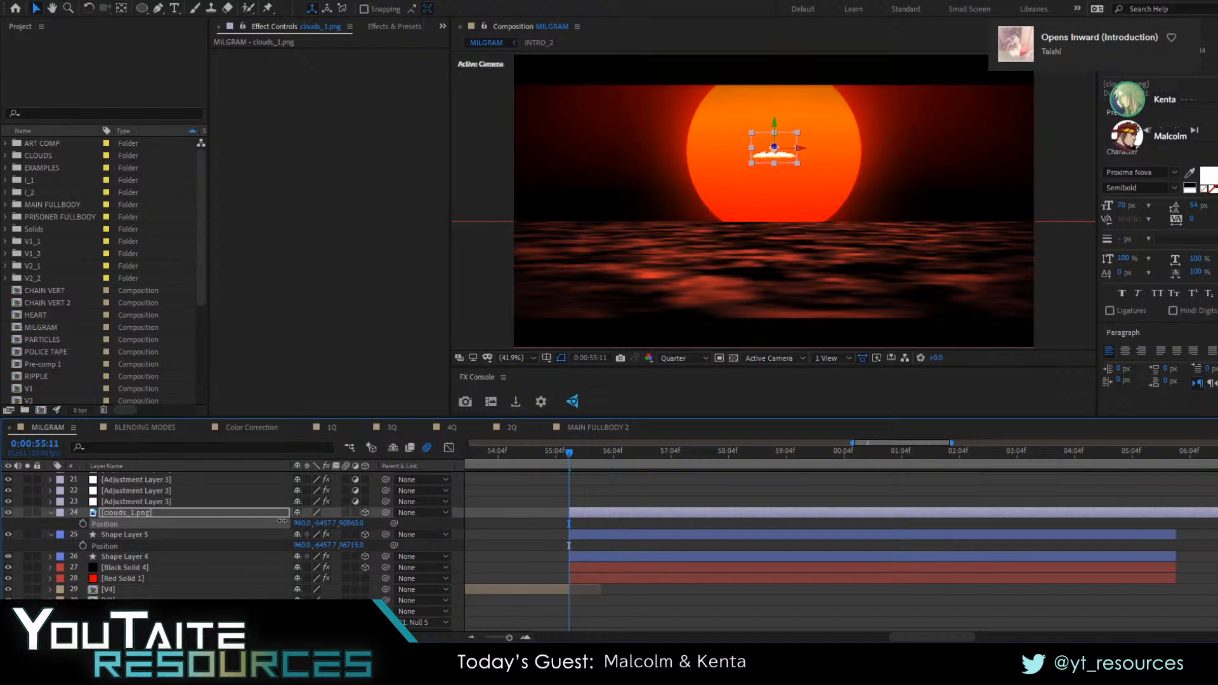
drag(778, 157, 572, 226)
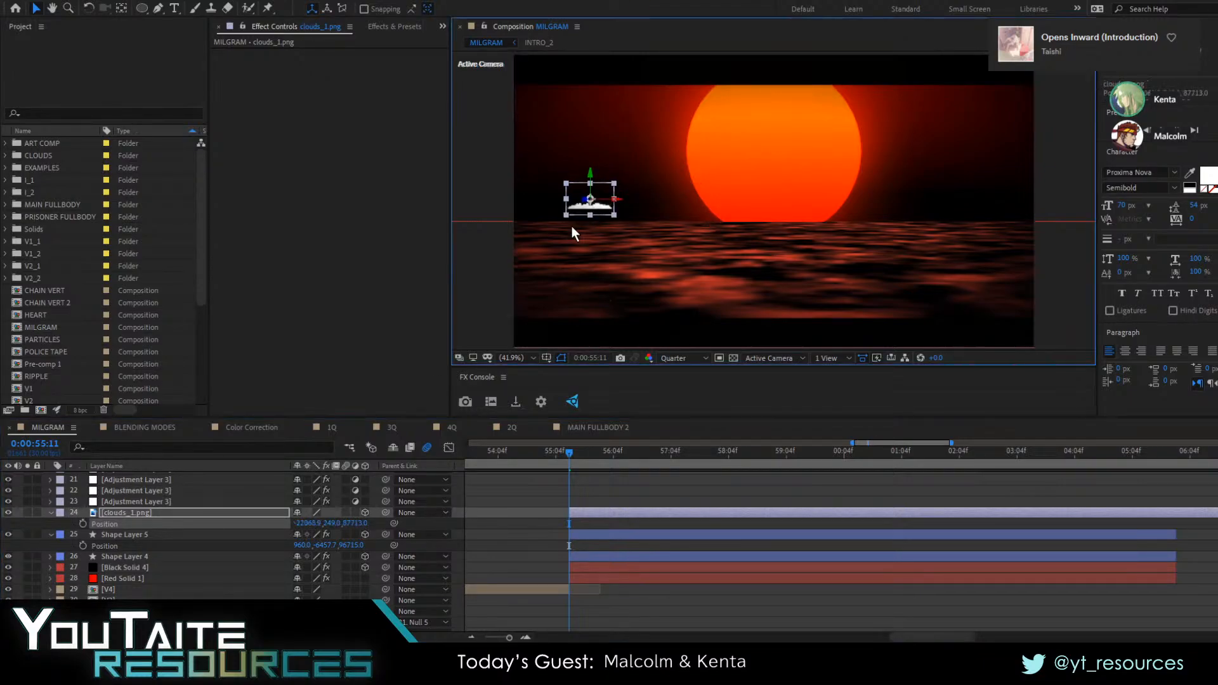
Scale clouds_1.png up to 699% and rest it on the horizon left of the sun
key(s)
drag(334, 524, 602, 504)
drag(693, 229, 715, 194)
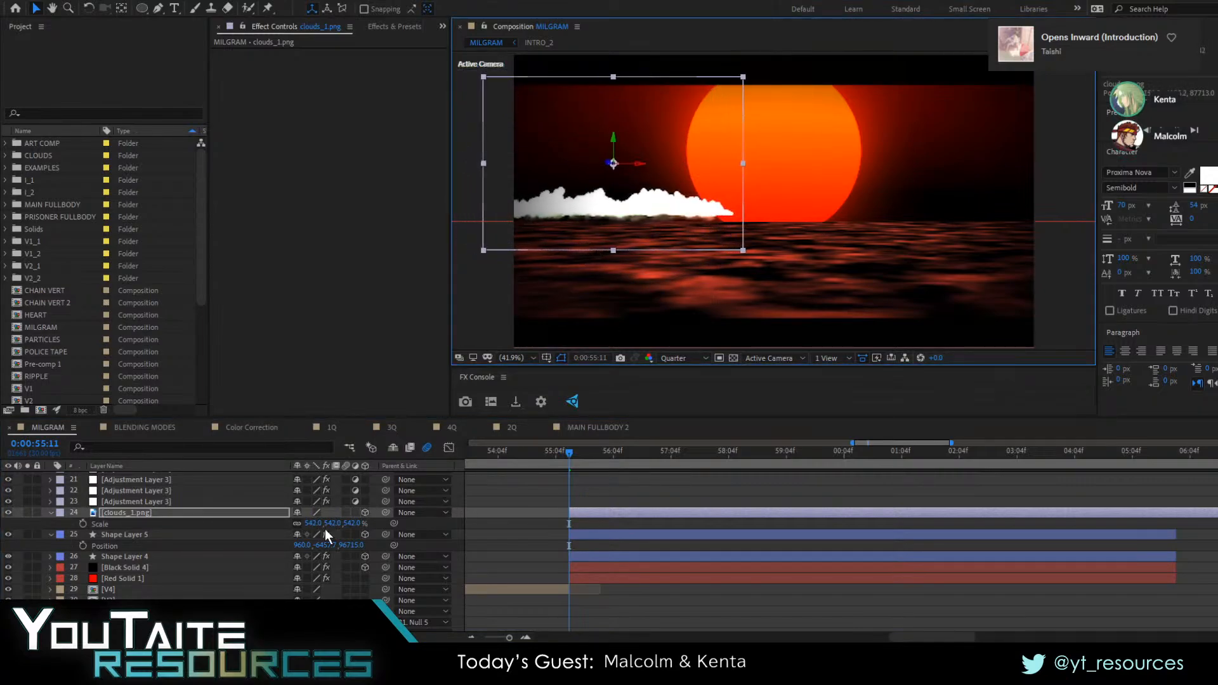
drag(328, 524, 428, 514)
mouse_move(666, 201)
mouse_down()
mouse_move(666, 183)
mouse_move(642, 200)
mouse_up()
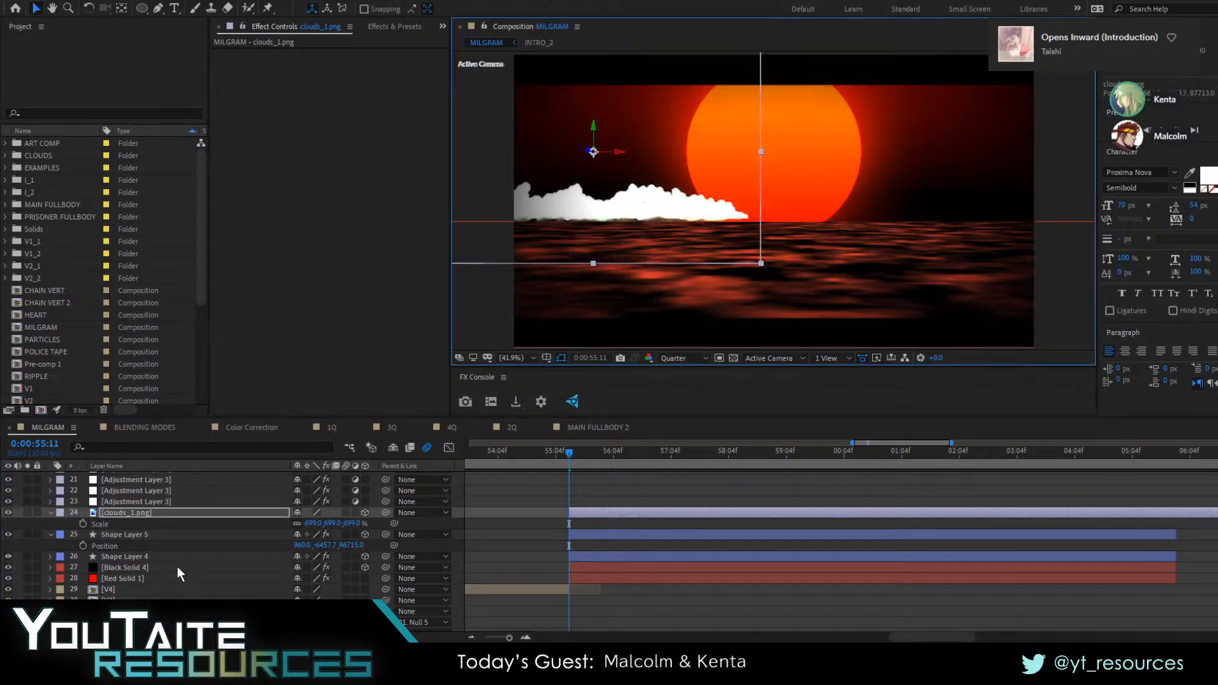
Duplicate clouds_1.png, replace the copy's source with clouds_3.png, and place it on the horizon right of the sun
click(136, 511)
key(ctrl+d)
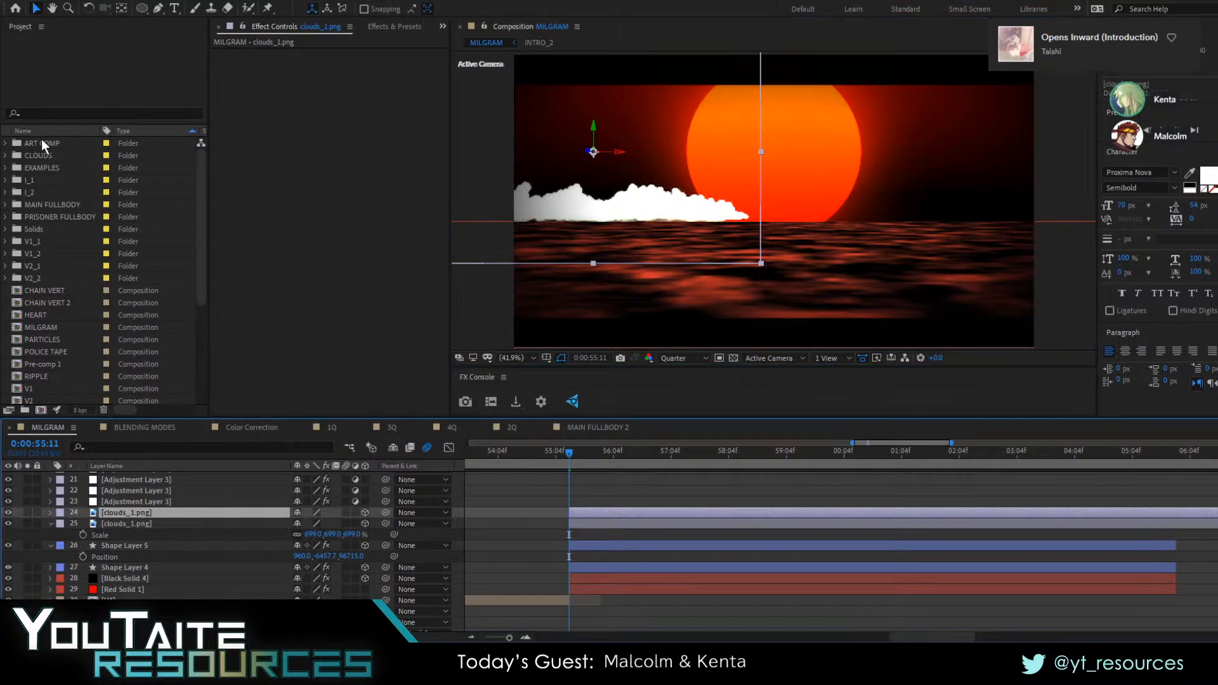
click(7, 156)
click(85, 192)
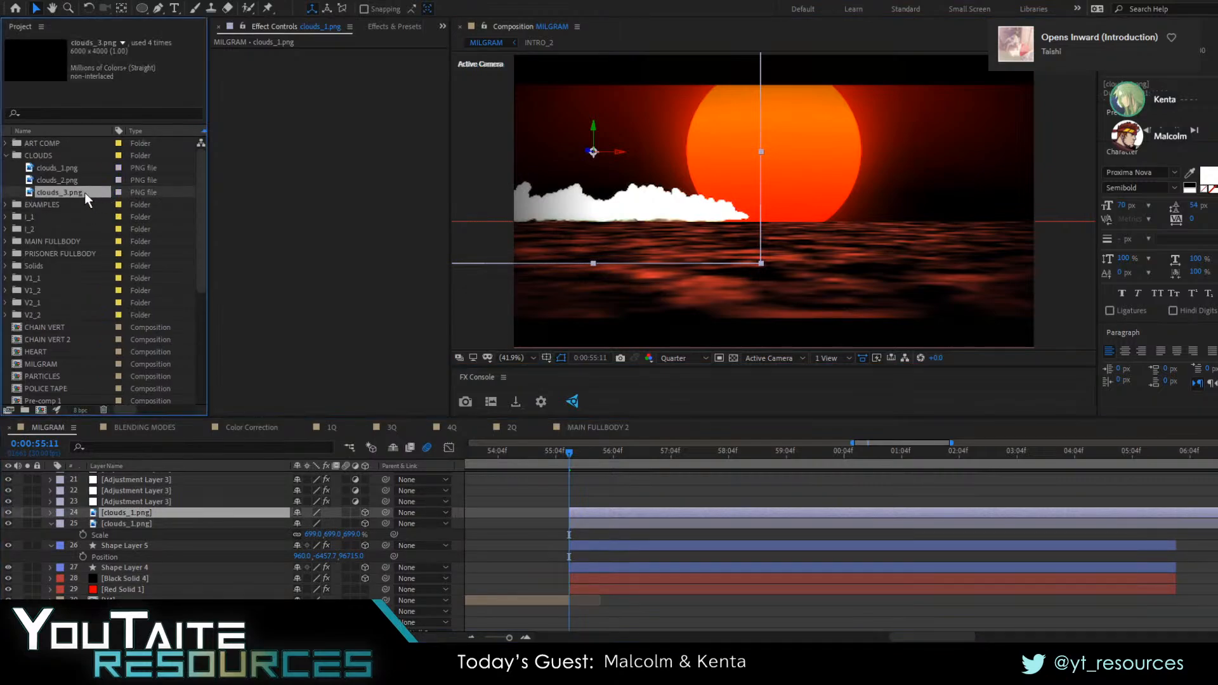
drag(85, 193, 138, 514)
drag(537, 211, 962, 211)
drag(919, 163, 841, 210)
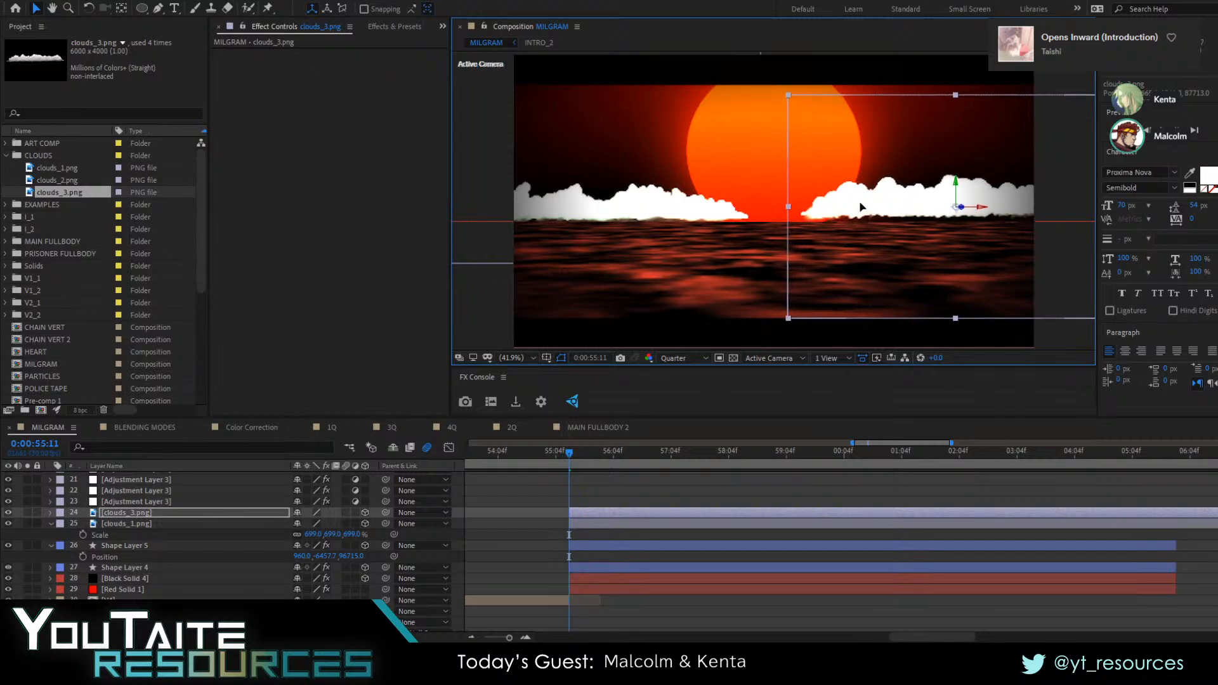
Solo Black Solid 4, try the Block noise type in its Fractal Noise effect, and preview the water
click(111, 578)
click(28, 578)
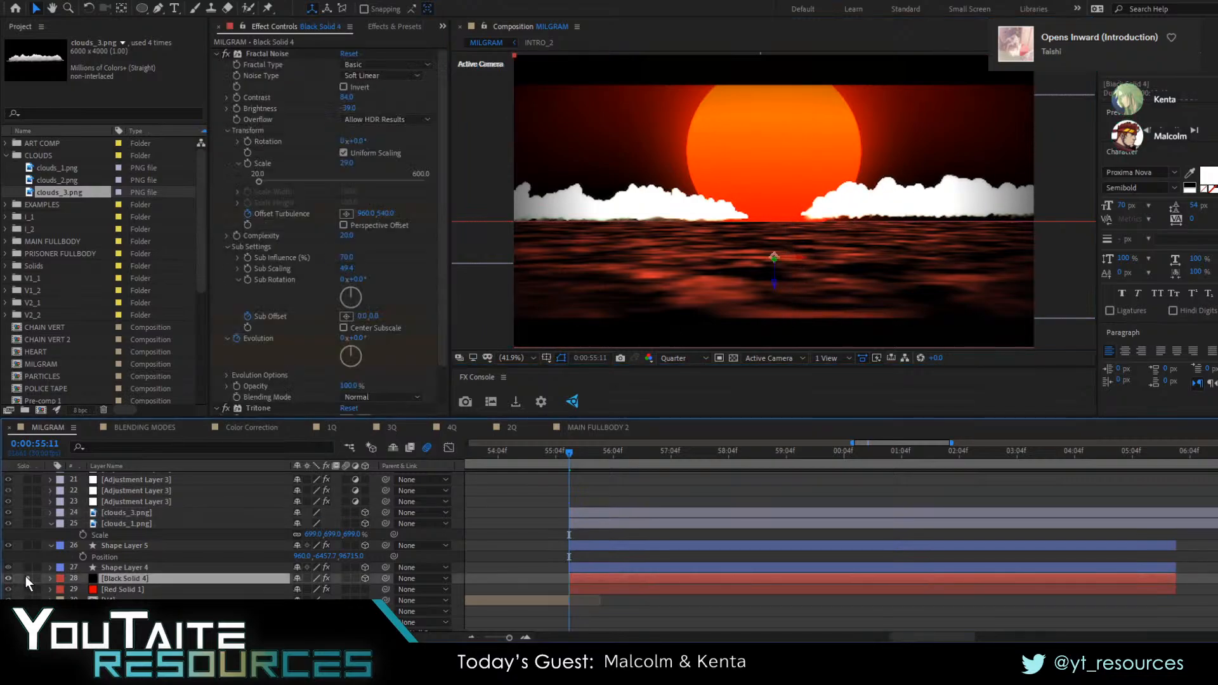
click(397, 72)
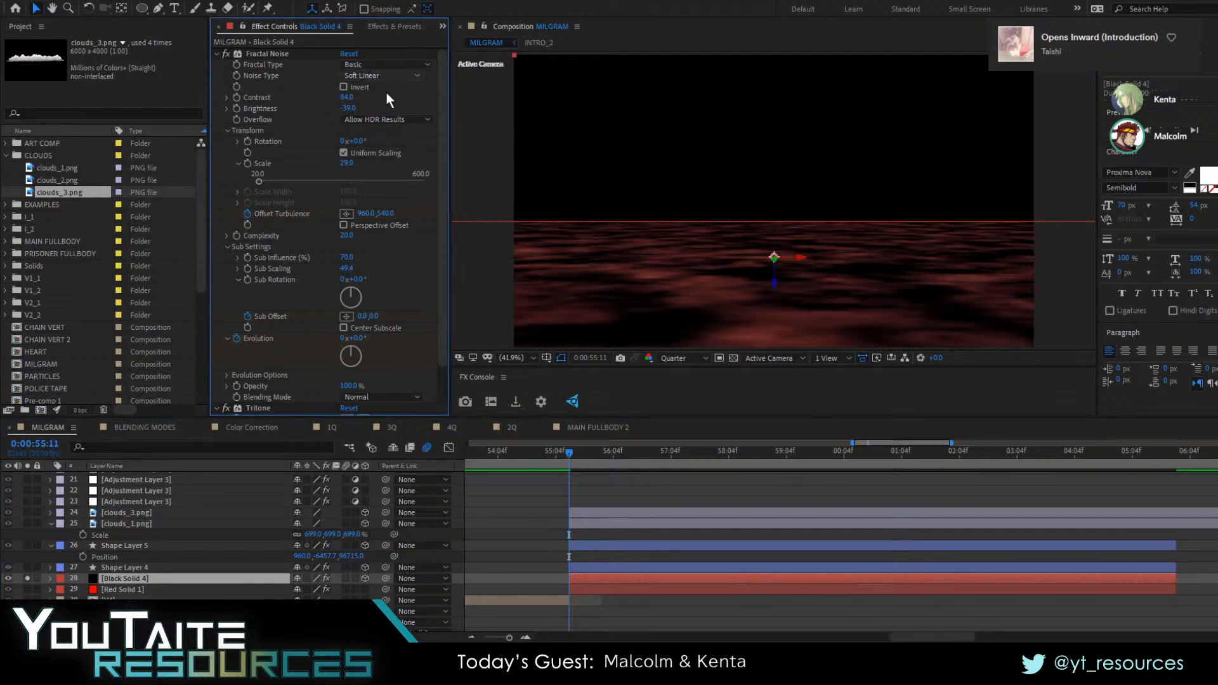
click(383, 90)
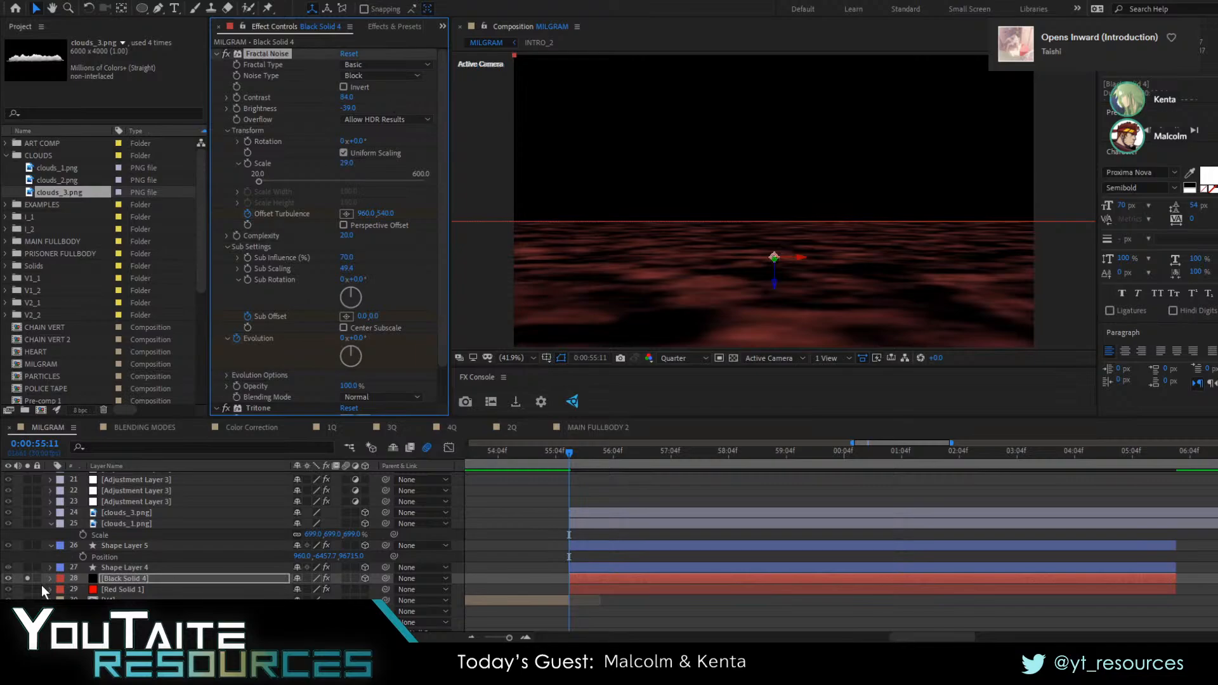
key(space)
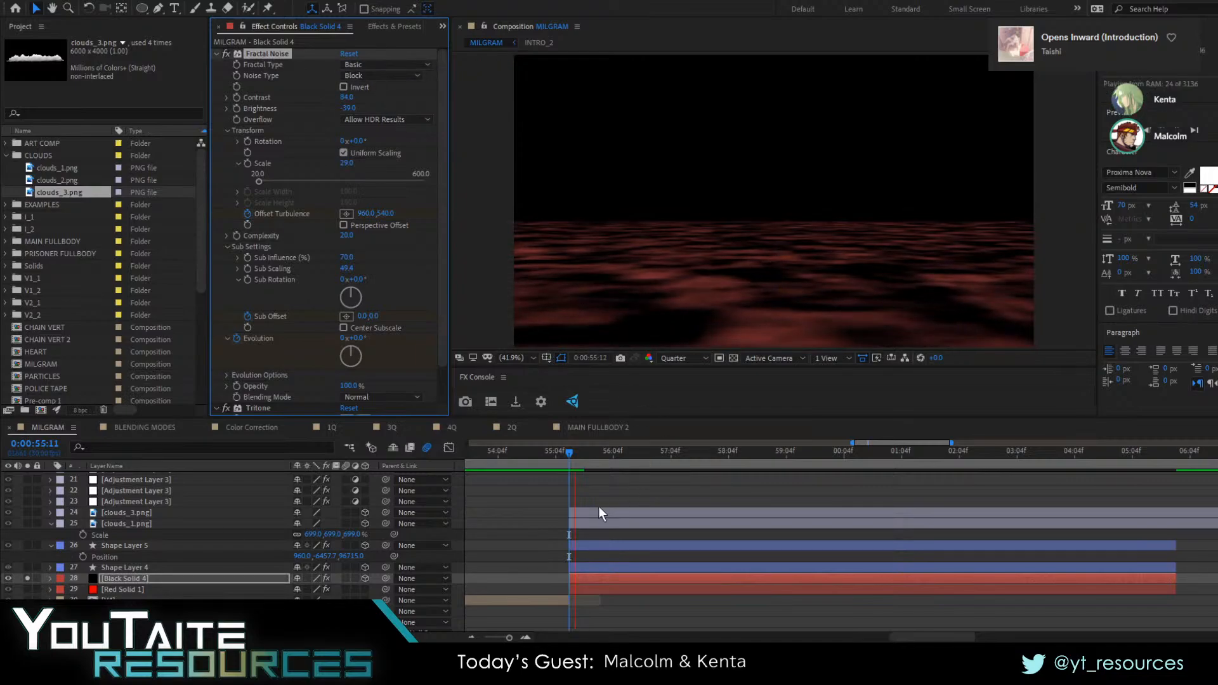
key(space)
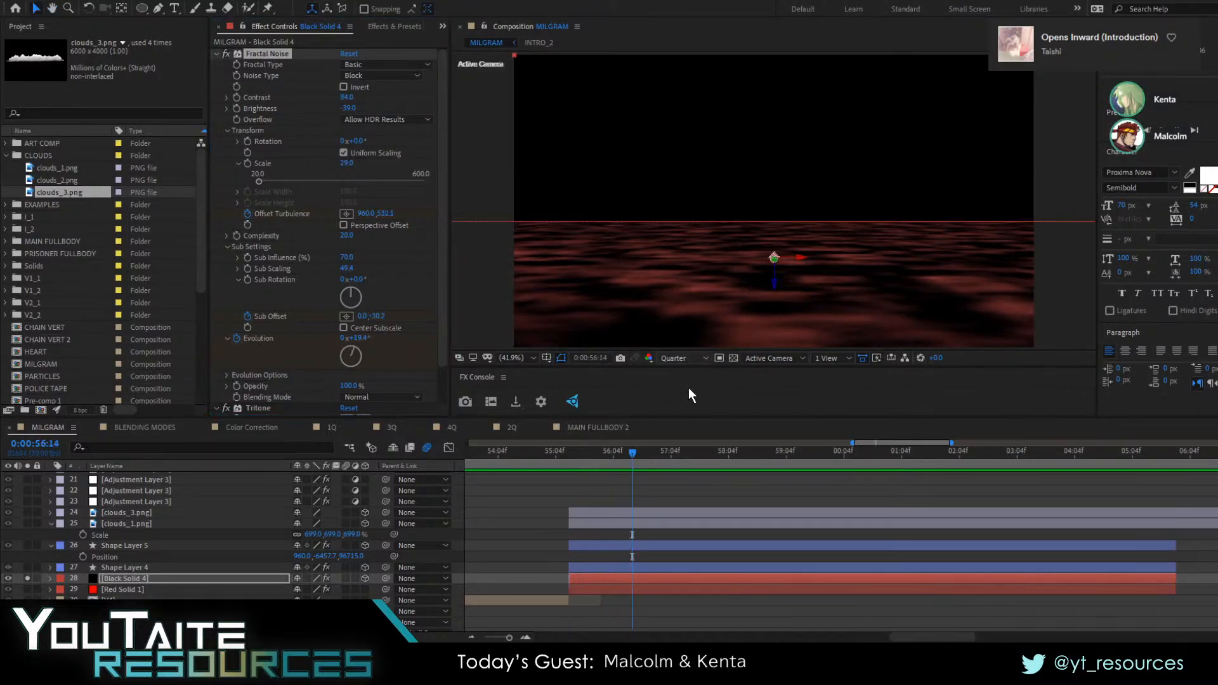
Set the composition preview to Full resolution and inspect the block noise on the water up close
key(ctrl+j)
scroll(740, 275, up, 1)
drag(739, 275, 768, 264)
scroll(793, 255, up, 1)
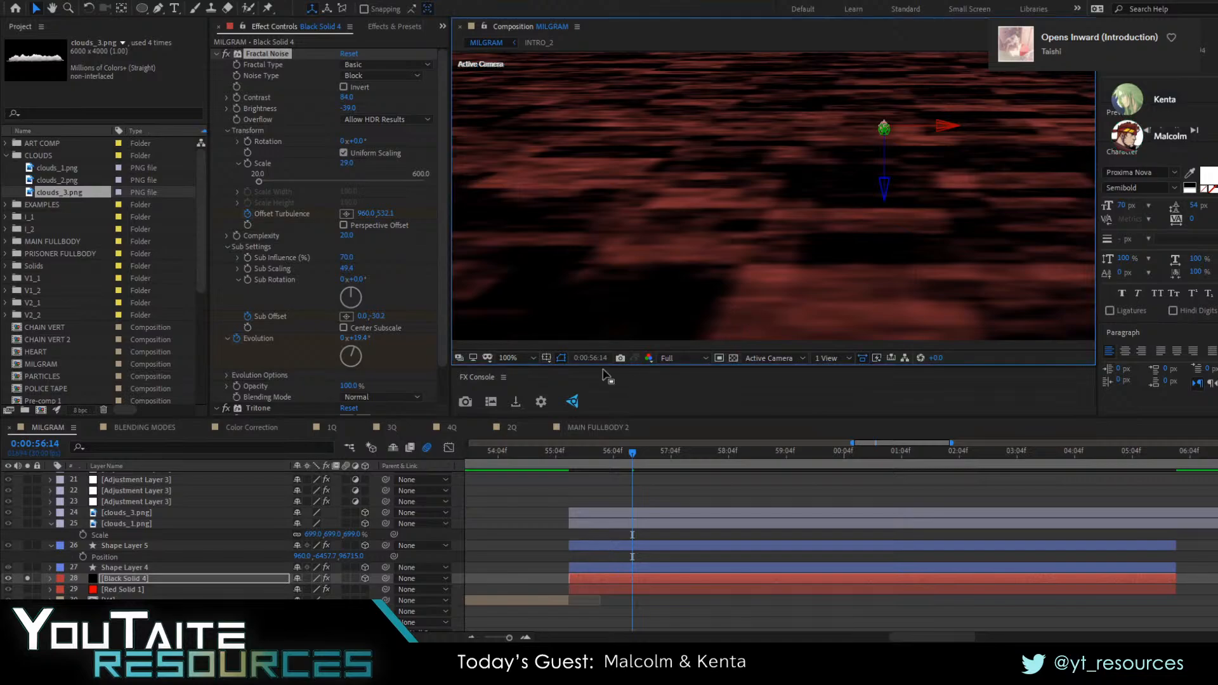
key(shift+slash)
Try the Soft Linear and Linear noise types, set Black Solid 4's Noise Type to Spline, and unsolo the layer
click(384, 120)
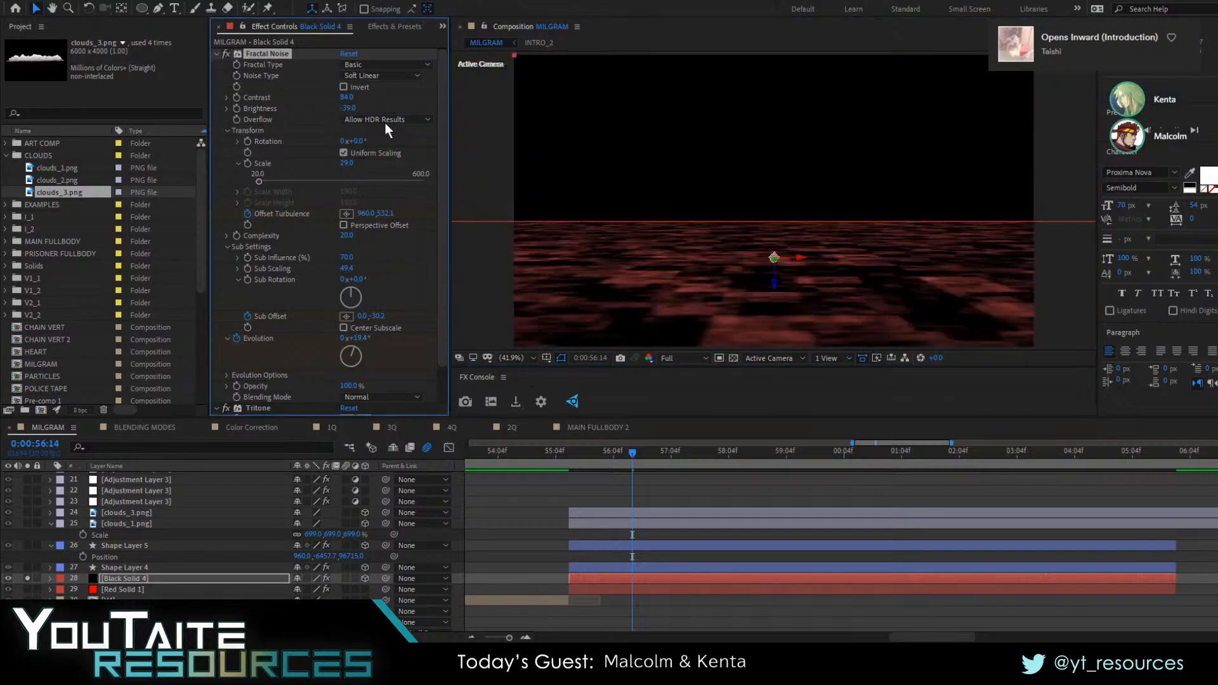
click(375, 78)
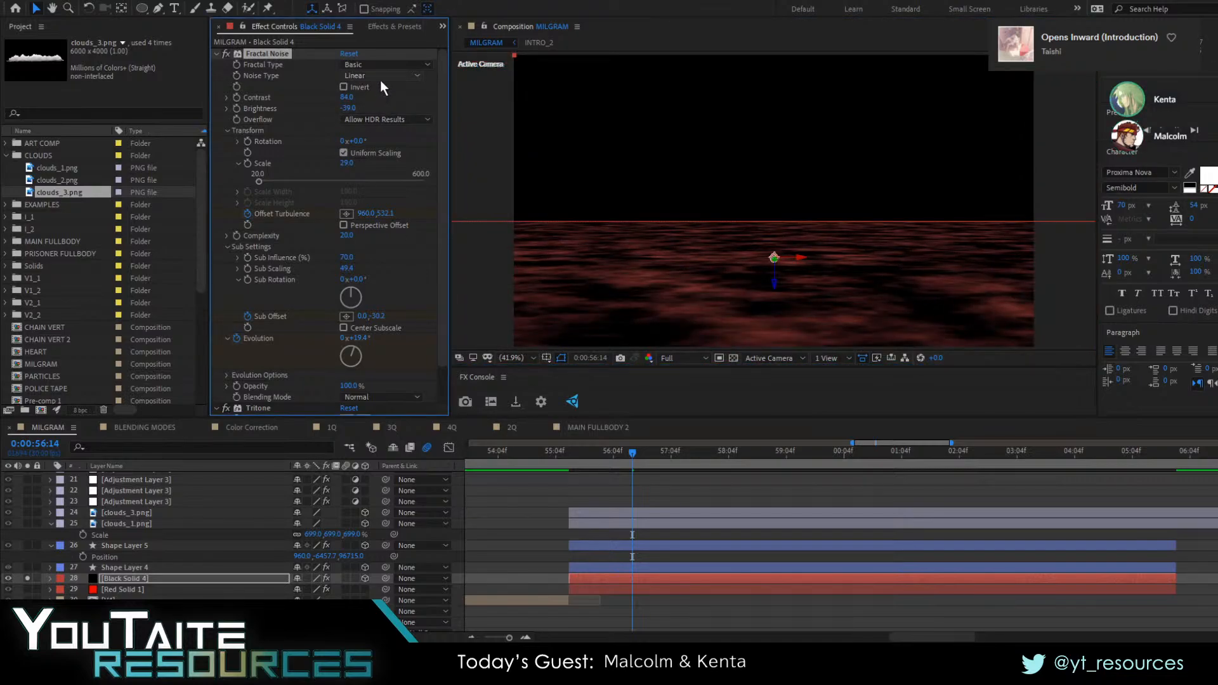
click(367, 129)
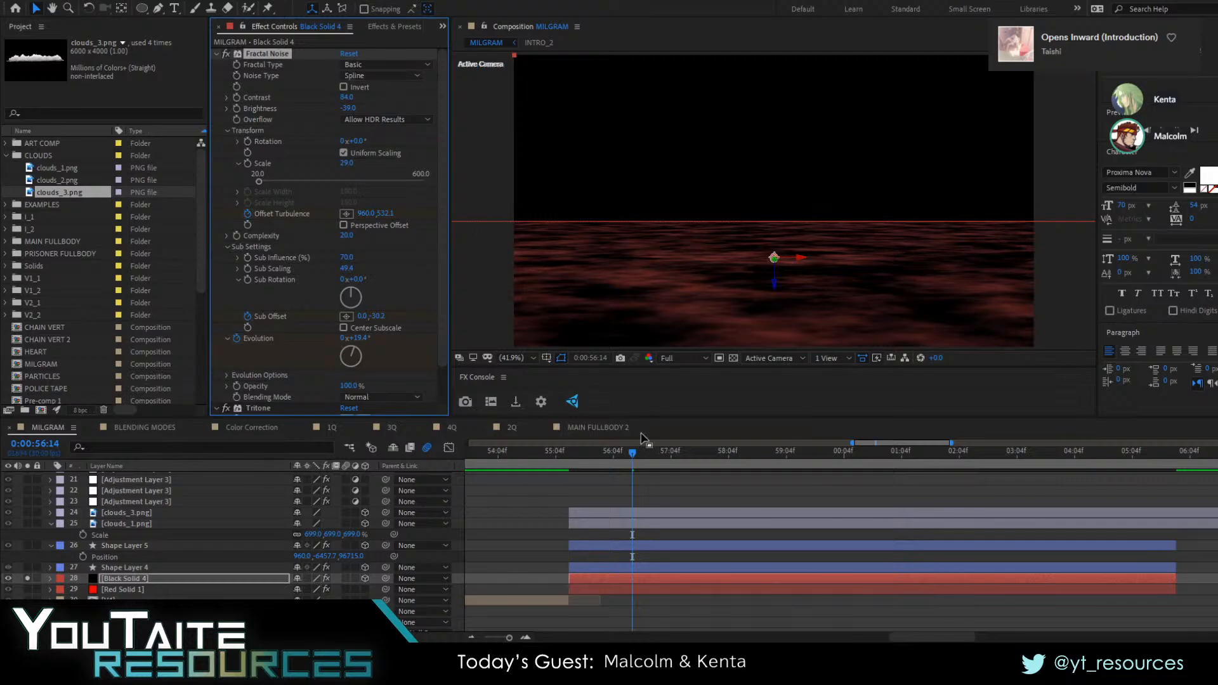
click(27, 579)
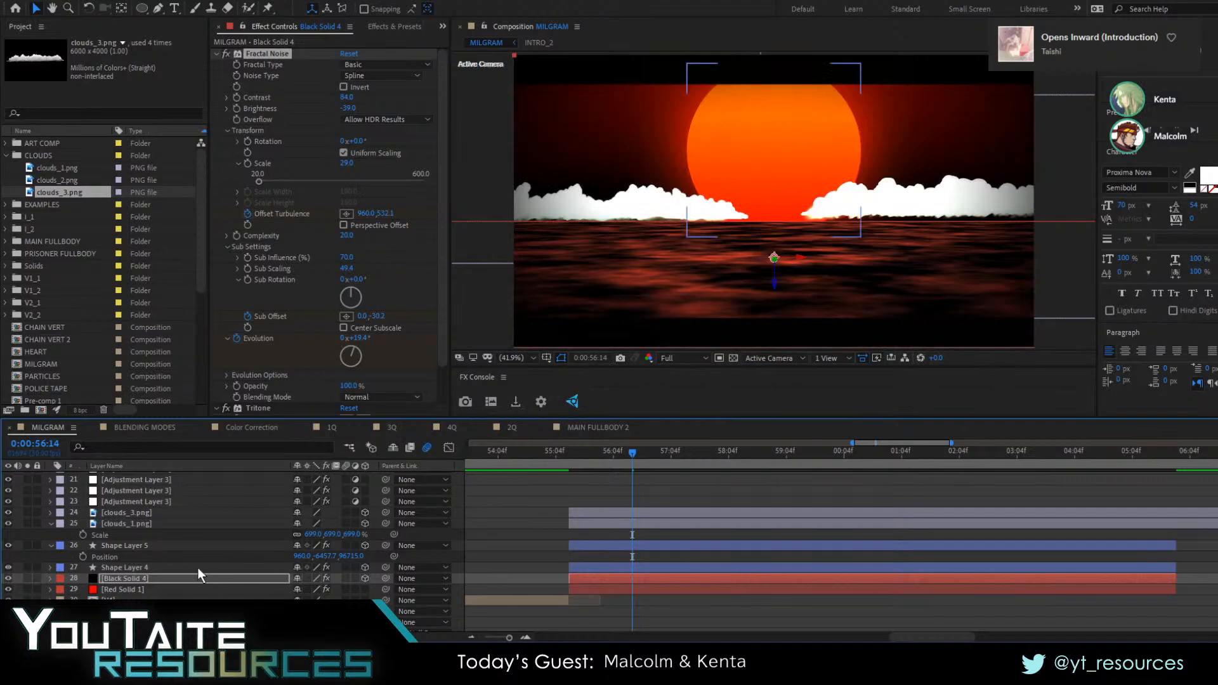
Nudge clouds_1.png and clouds_3.png slightly down toward the horizon, and move clouds_1.png back up a little
click(136, 527)
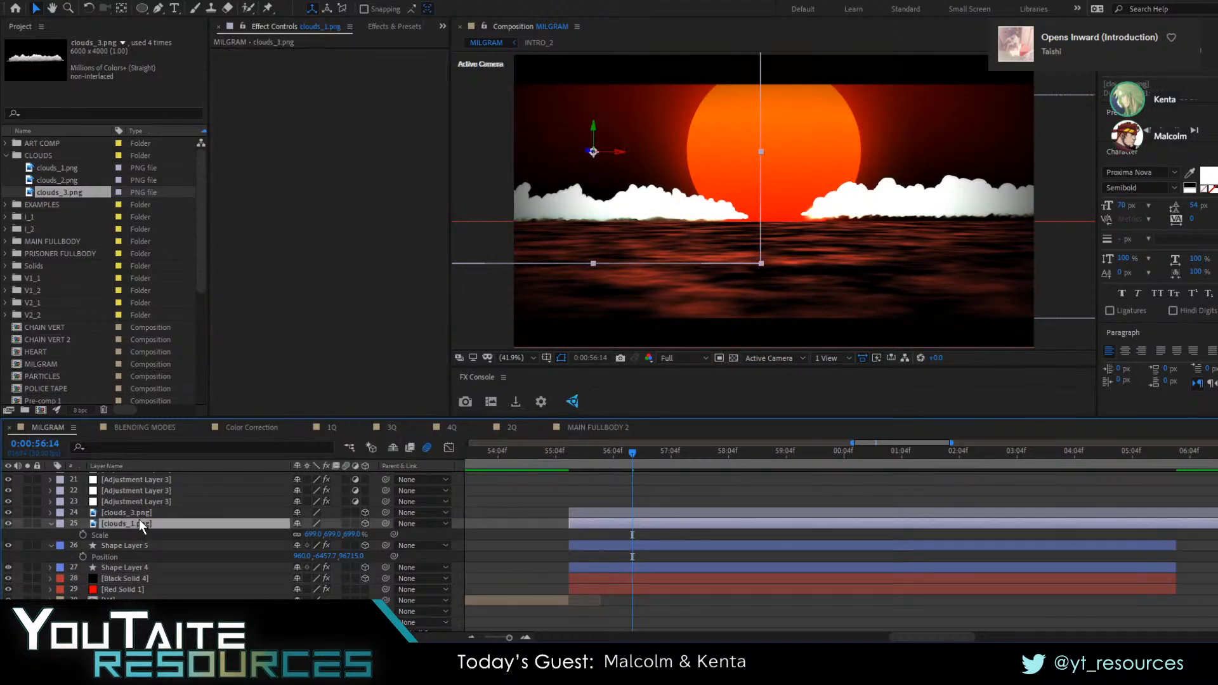
click(140, 525)
click(139, 512)
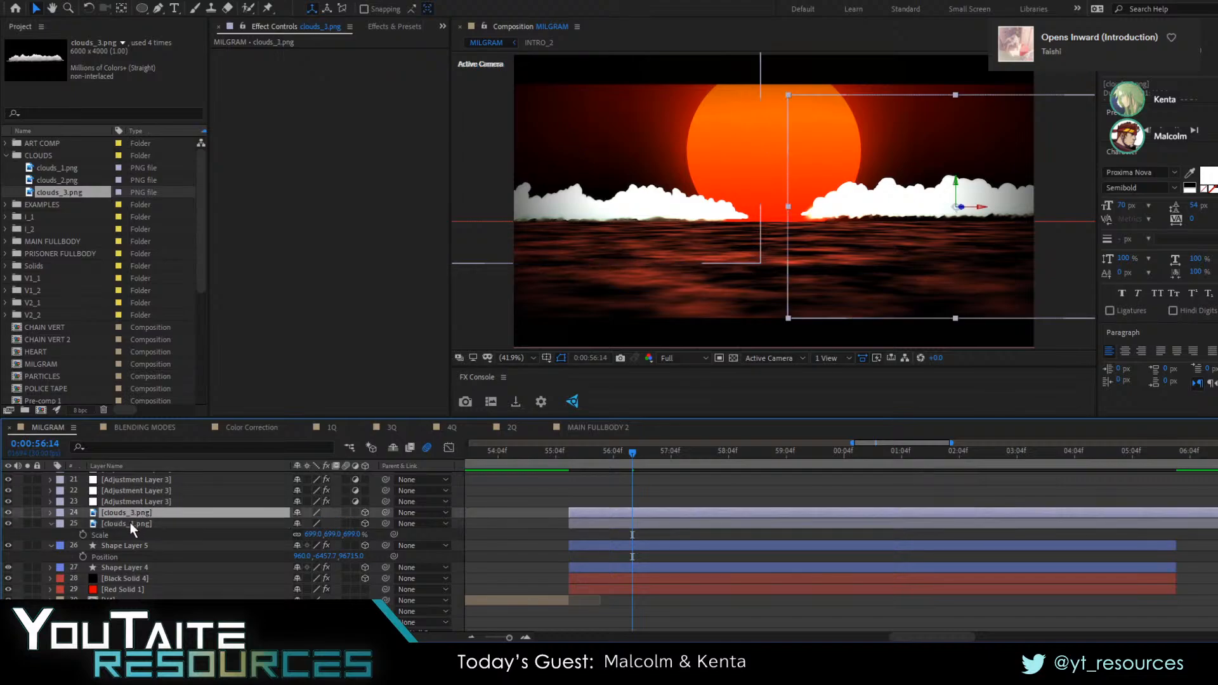
click(131, 523)
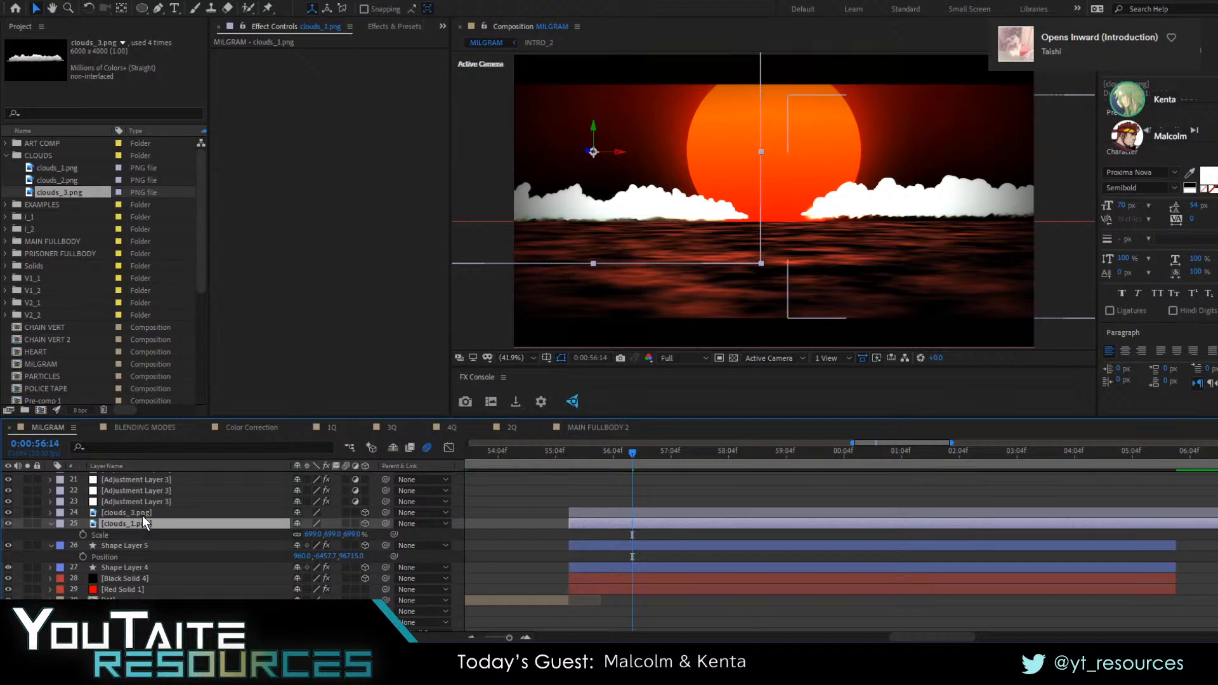
ctrl+click(142, 515)
drag(720, 212, 709, 216)
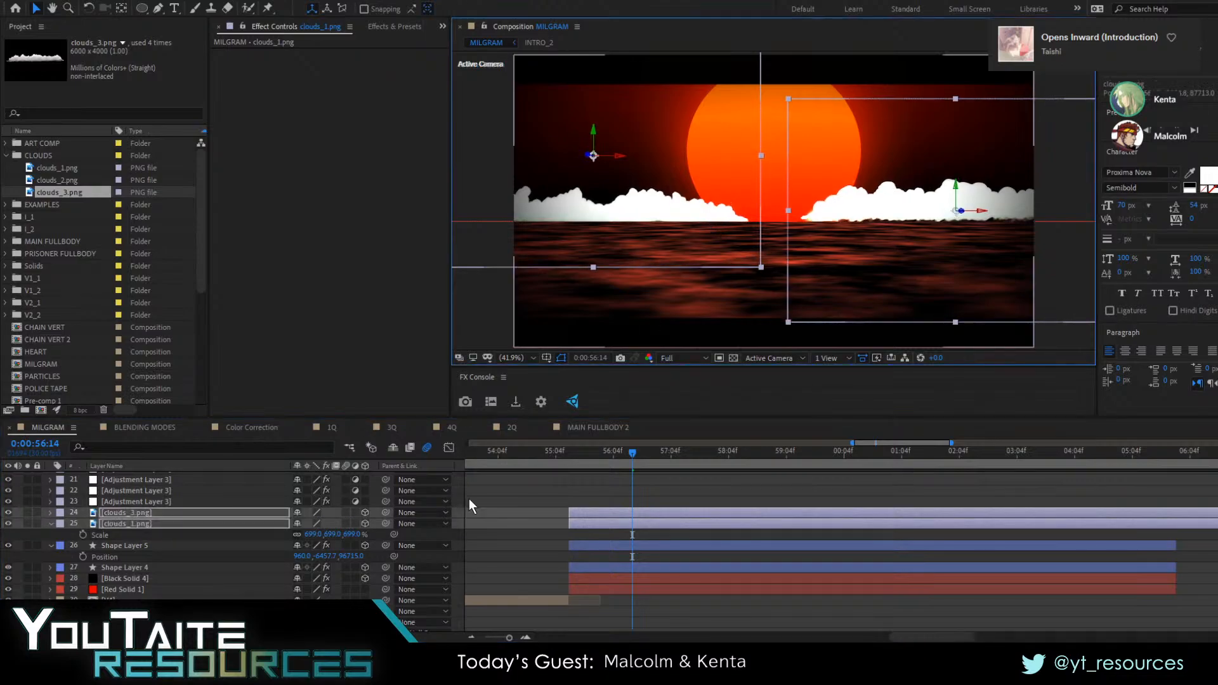
click(546, 537)
click(162, 522)
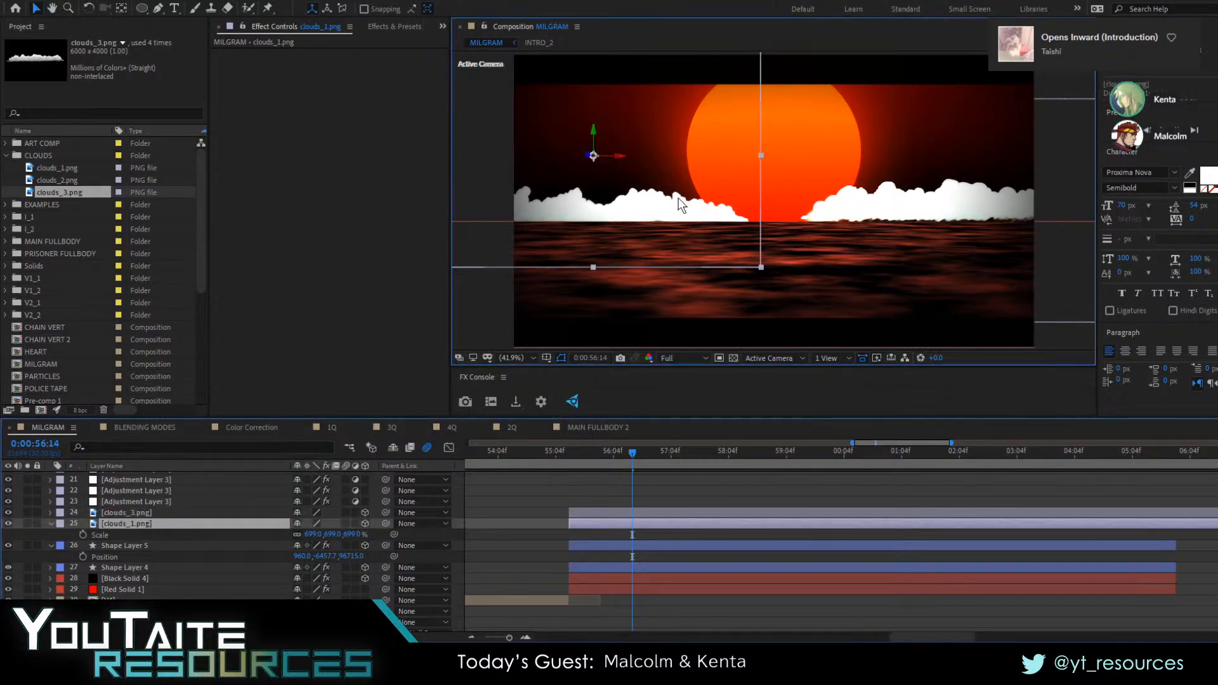
drag(679, 198, 679, 192)
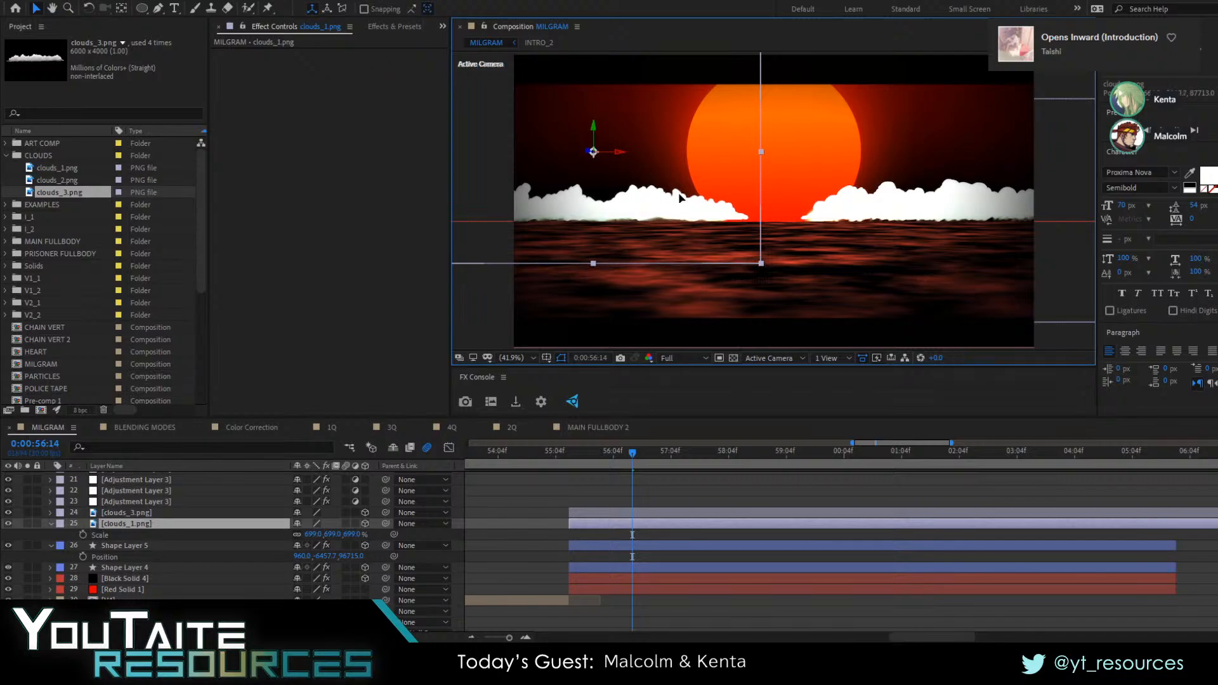
Clear the previous search in Effects & Presets
click(396, 29)
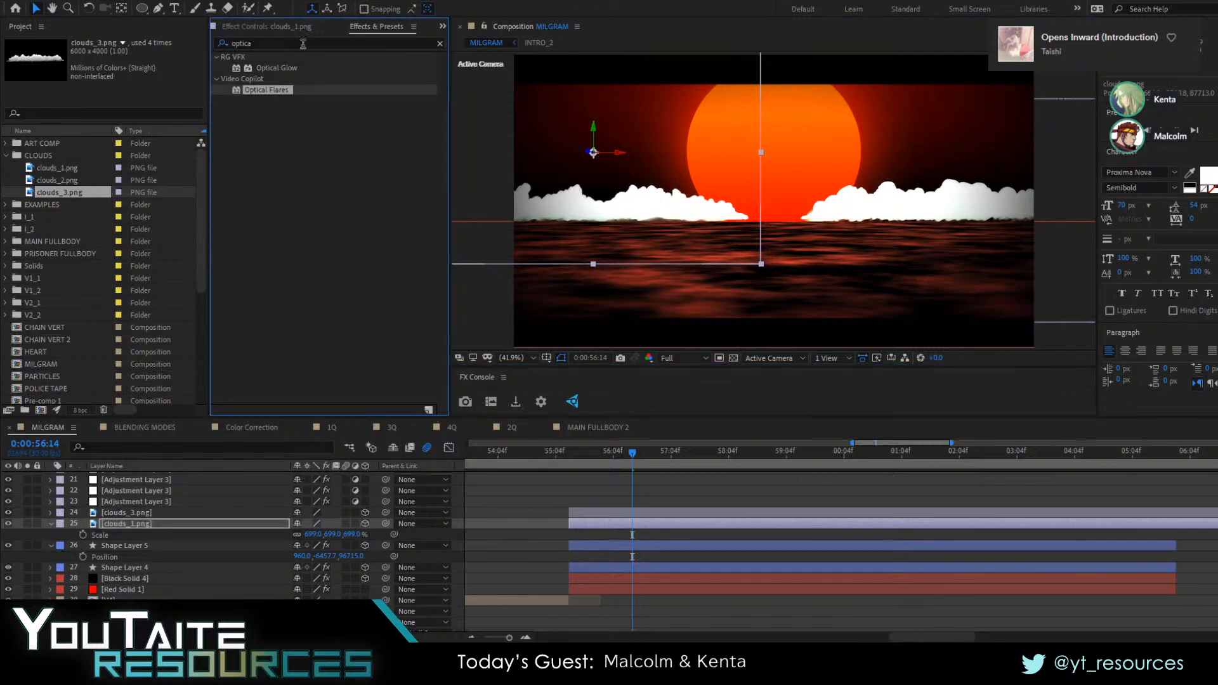
key(ctrl+f)
click(342, 43)
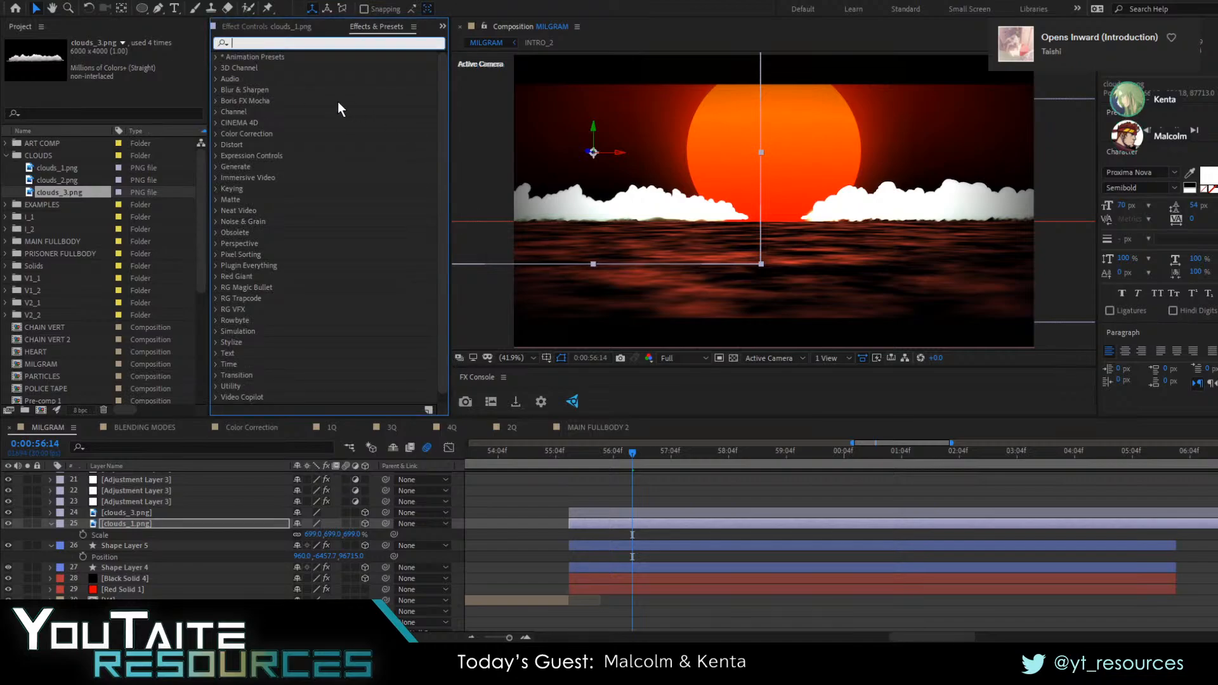
Hide the FLICKER layer and the two adjustment layers directly beneath it
scroll(174, 533, up, 5)
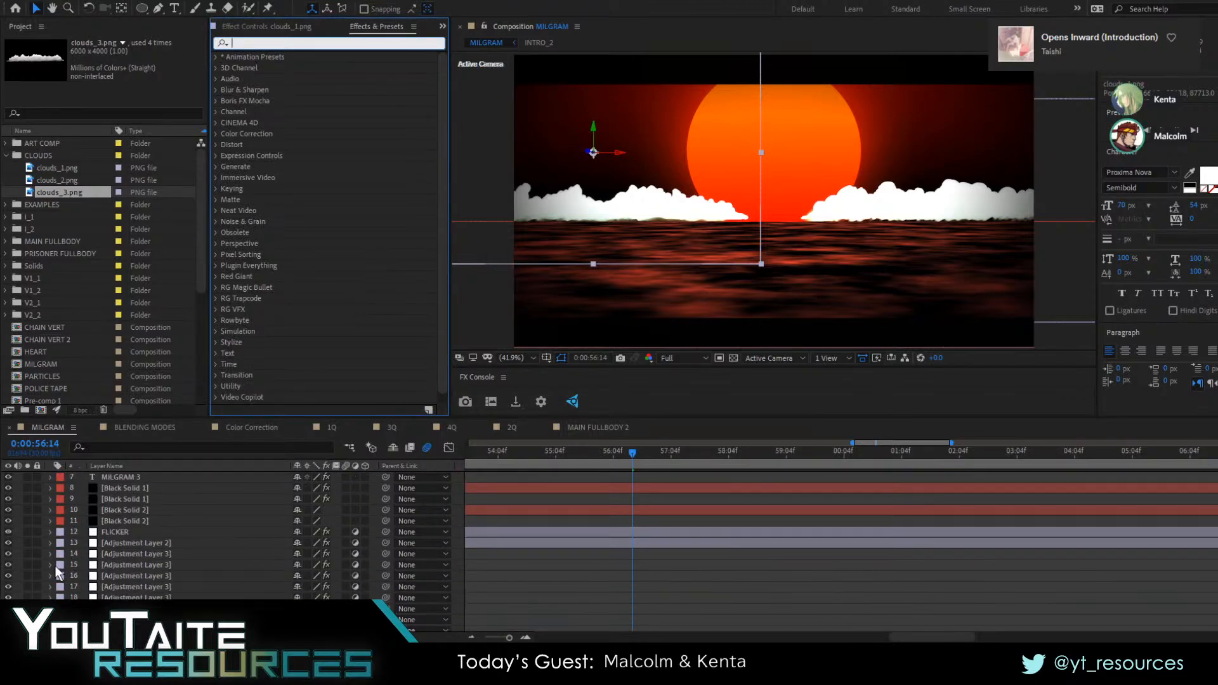
click(132, 541)
click(120, 530)
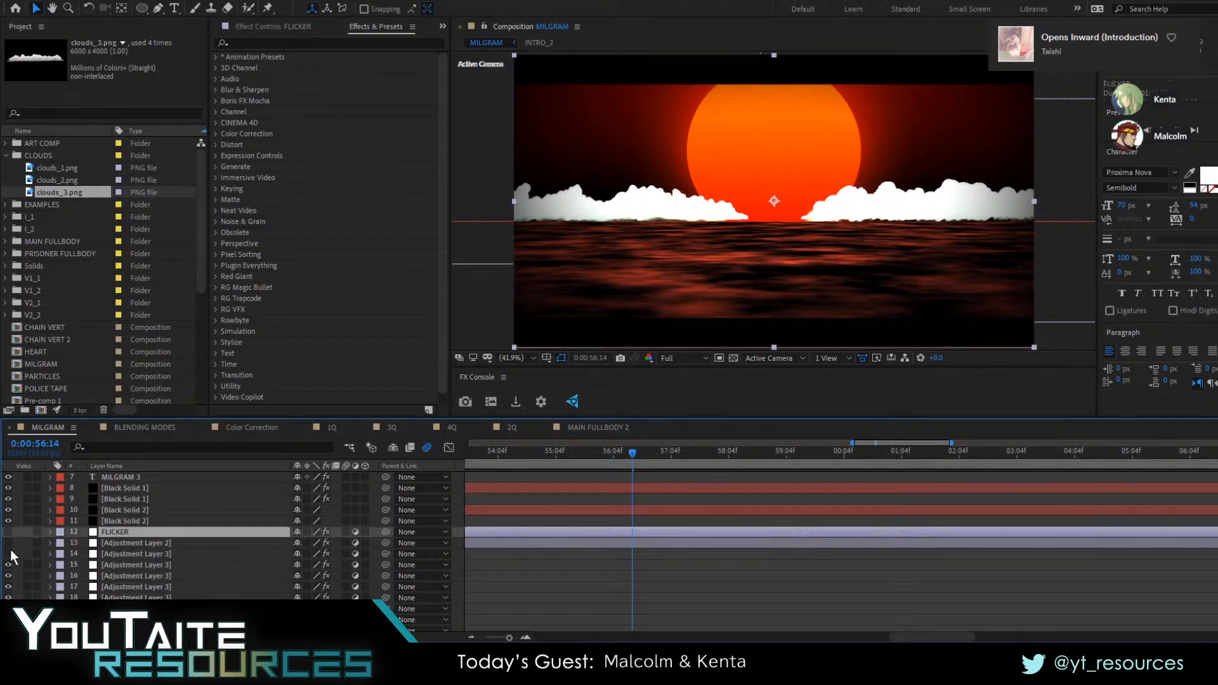
drag(10, 549, 9, 550)
scroll(124, 558, up, 3)
Hide the topmost Adjustment Layer 2, the upper Black Solid 1 and the upper Black Solid 2
click(126, 563)
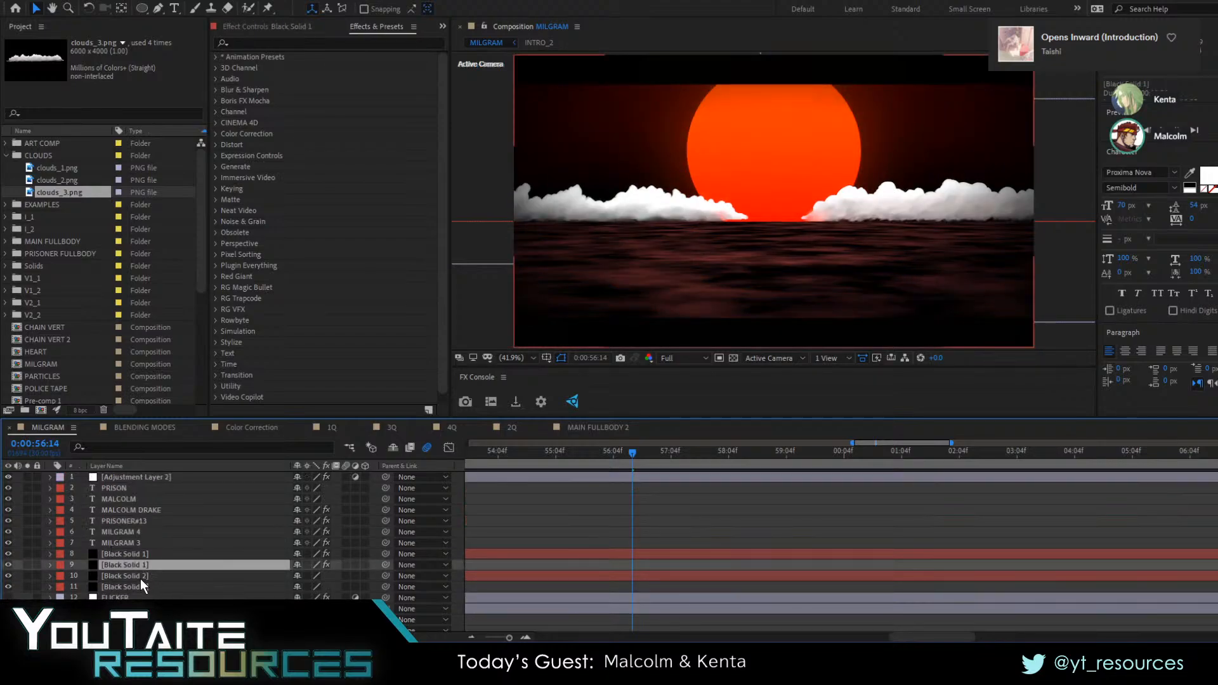
click(124, 577)
click(113, 480)
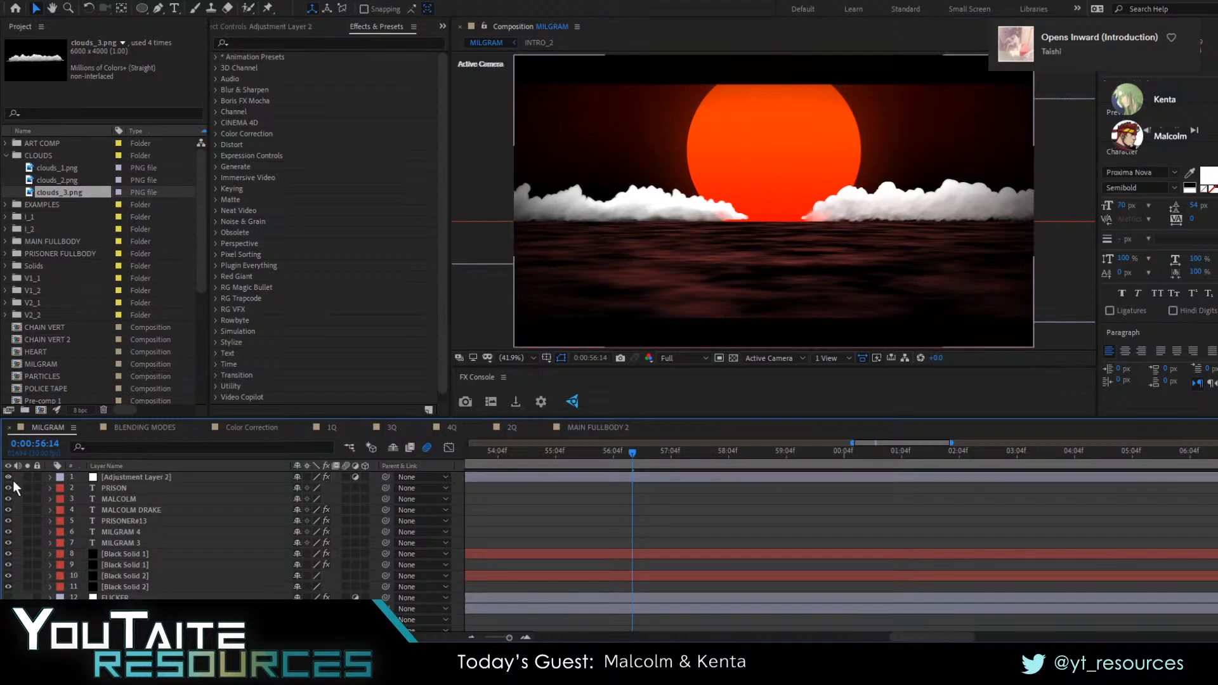
click(132, 555)
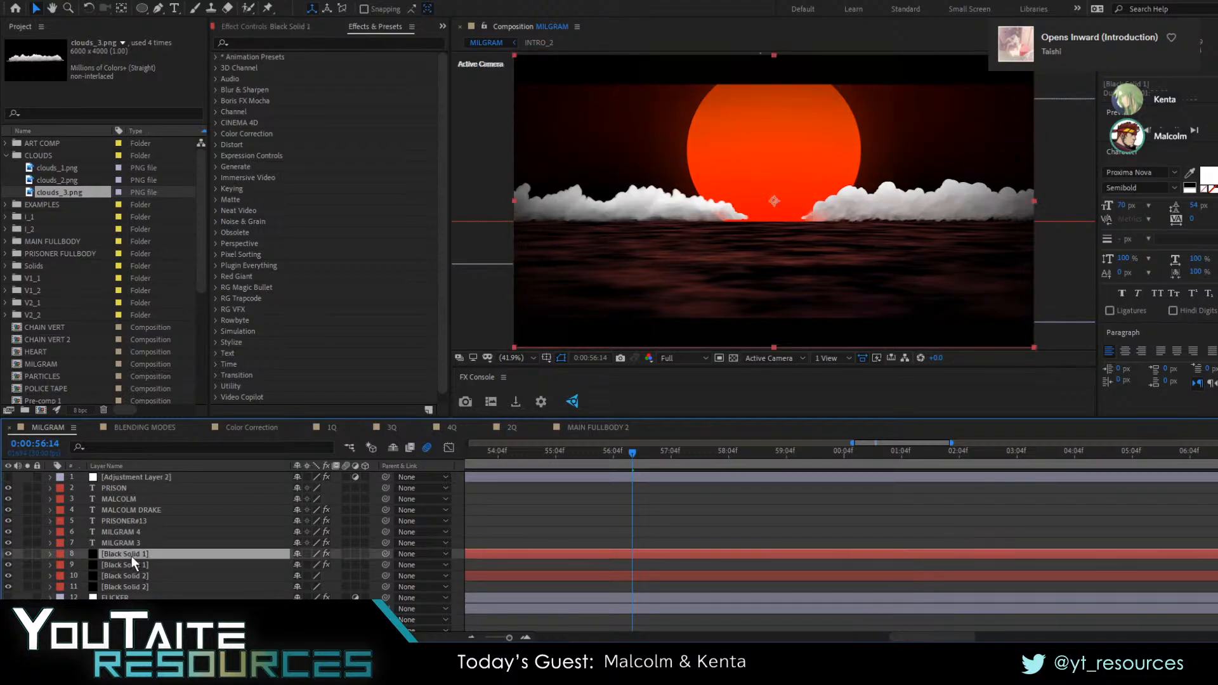
click(8, 554)
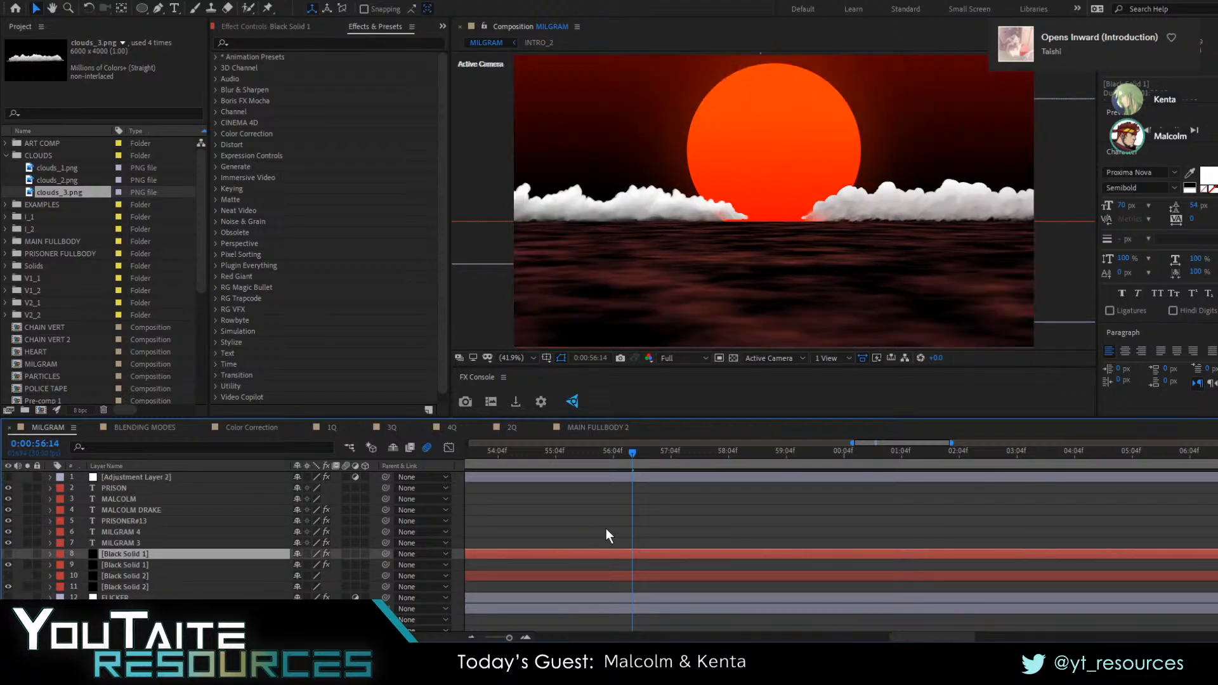
Scrub the water animation to 0:00:56:07 and collapse the open properties of Shape Layer 5 and clouds_1.png
scroll(613, 521, down, 8)
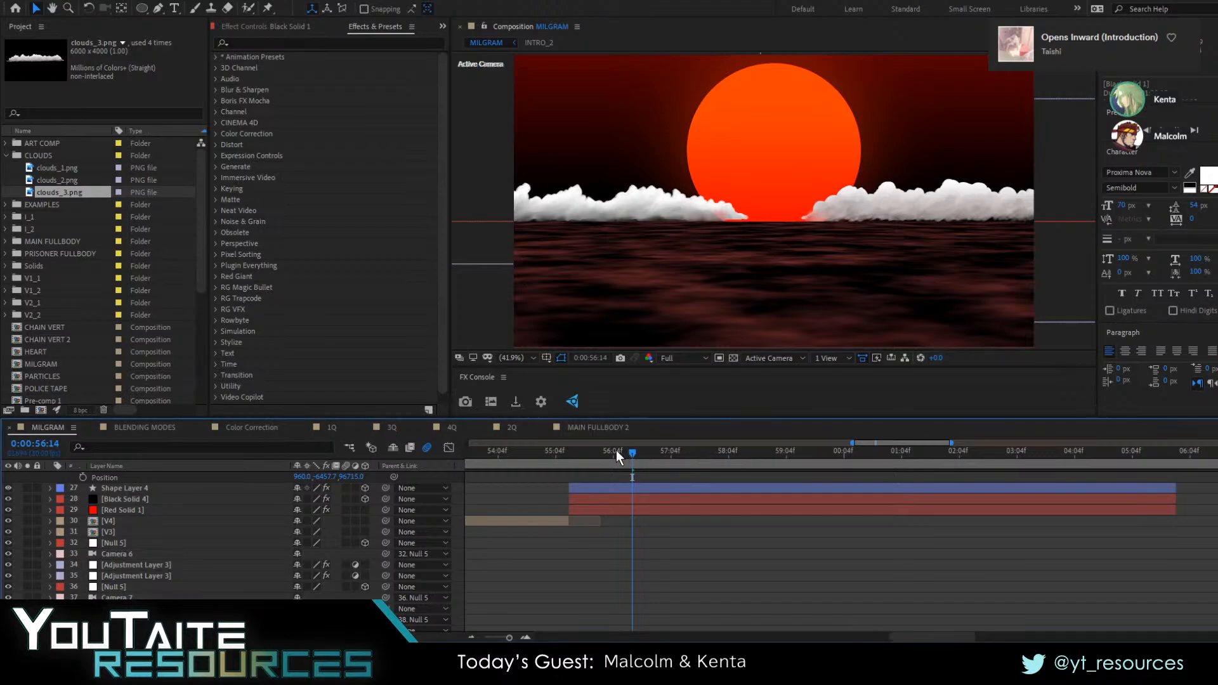
drag(595, 452, 620, 477)
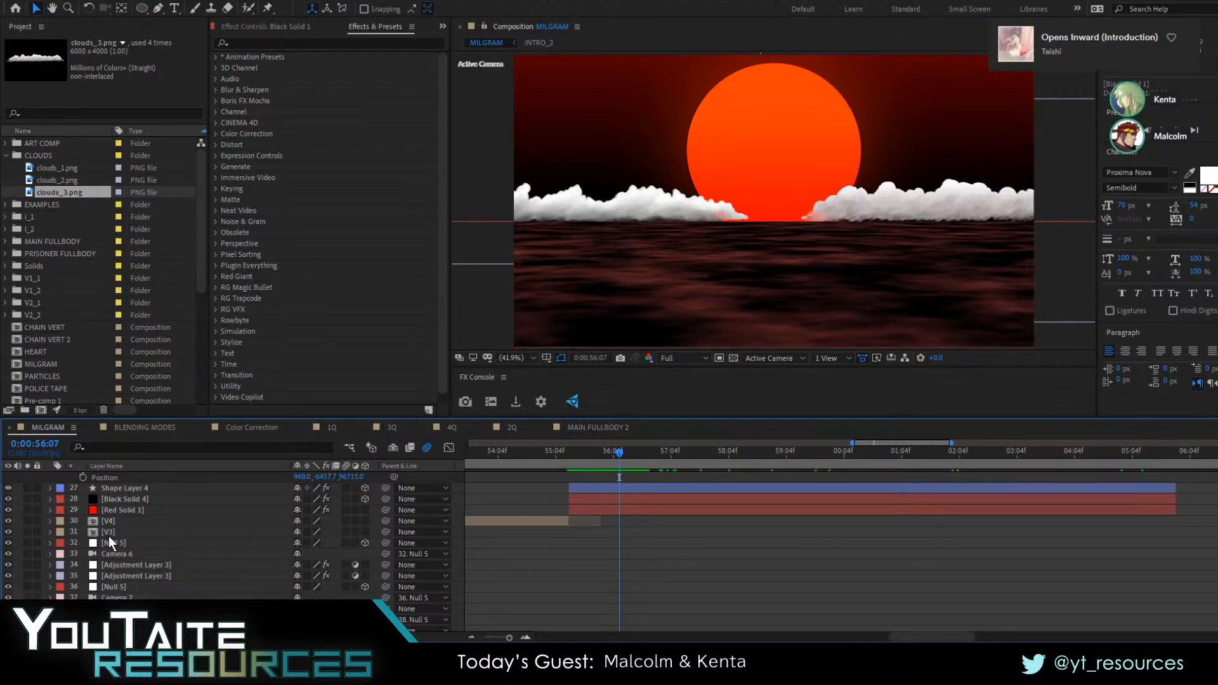
click(136, 510)
scroll(254, 570, up, 2)
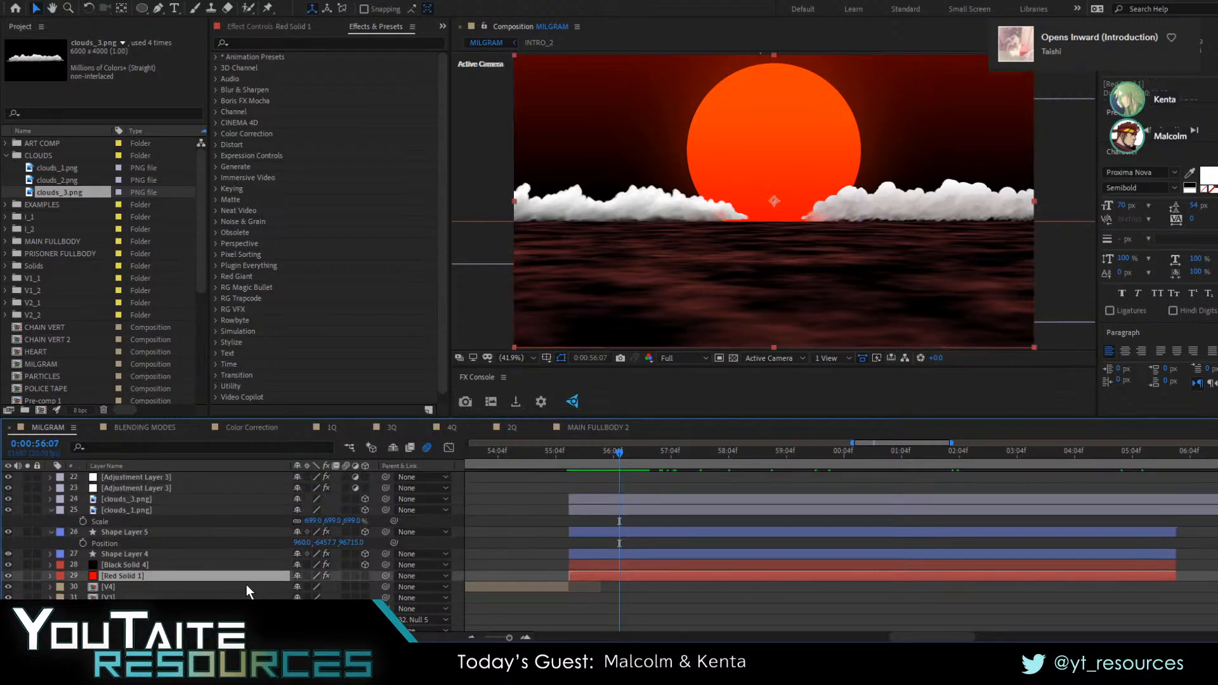
click(117, 530)
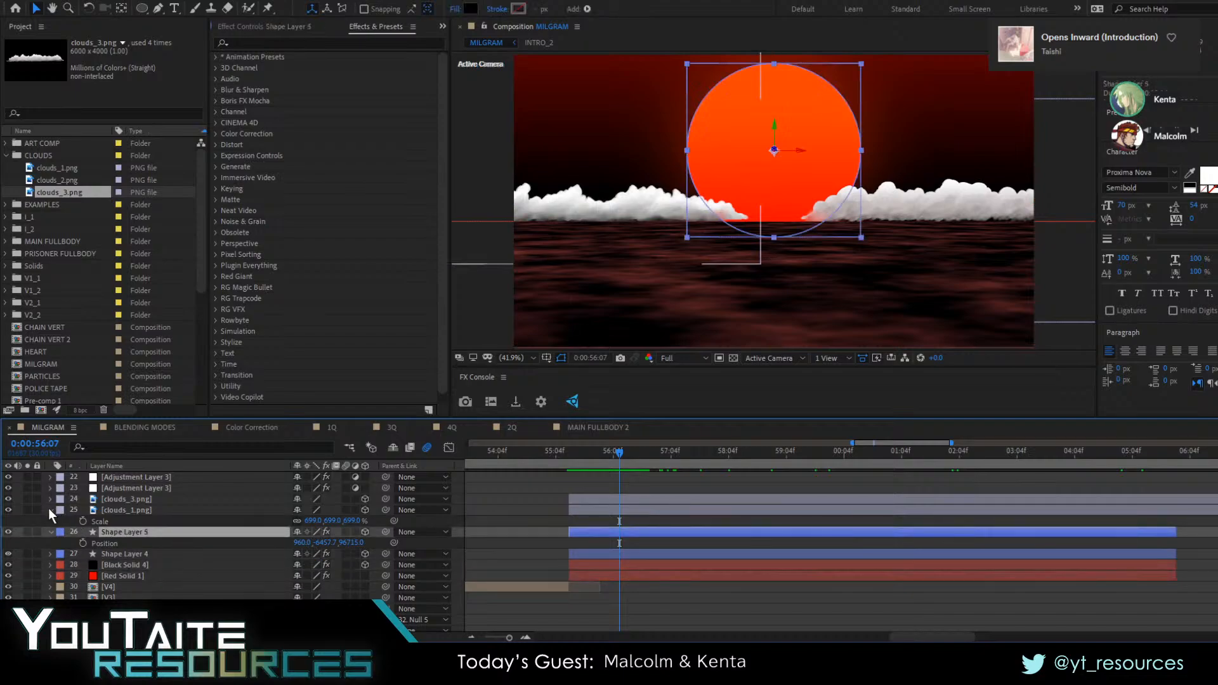
click(50, 509)
click(51, 521)
Search the effects for Tritone and apply it to clouds_1.png
click(130, 510)
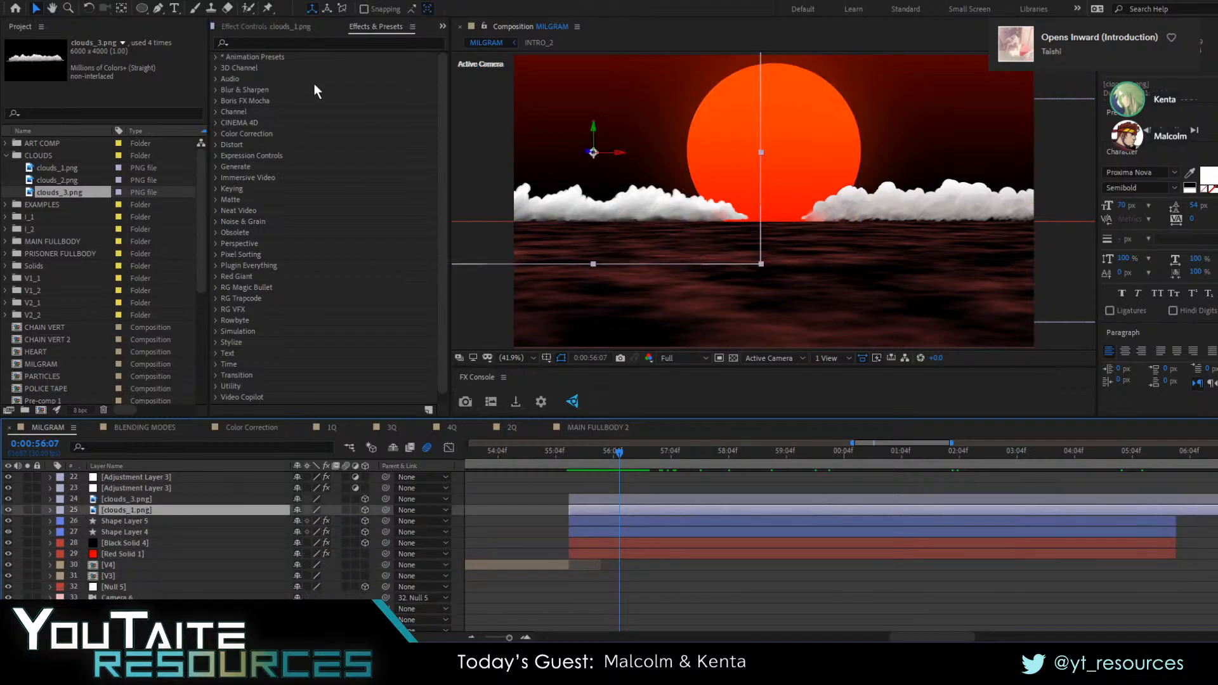
click(275, 45)
text(trit)
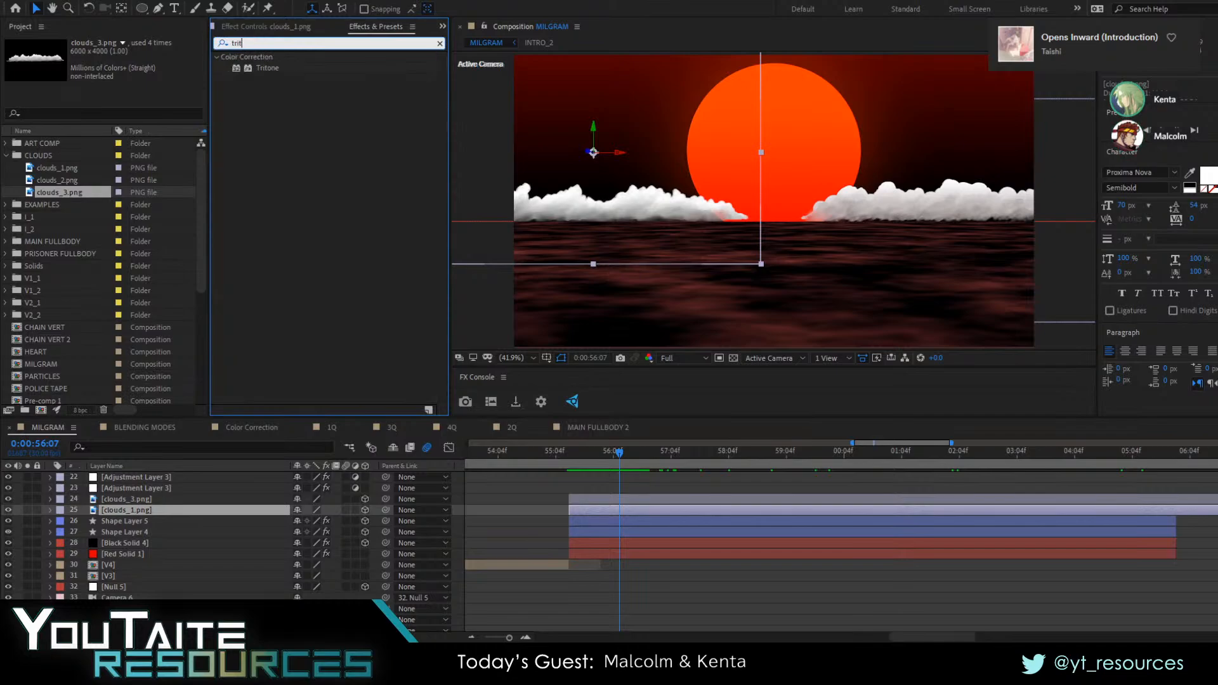
double_click(266, 68)
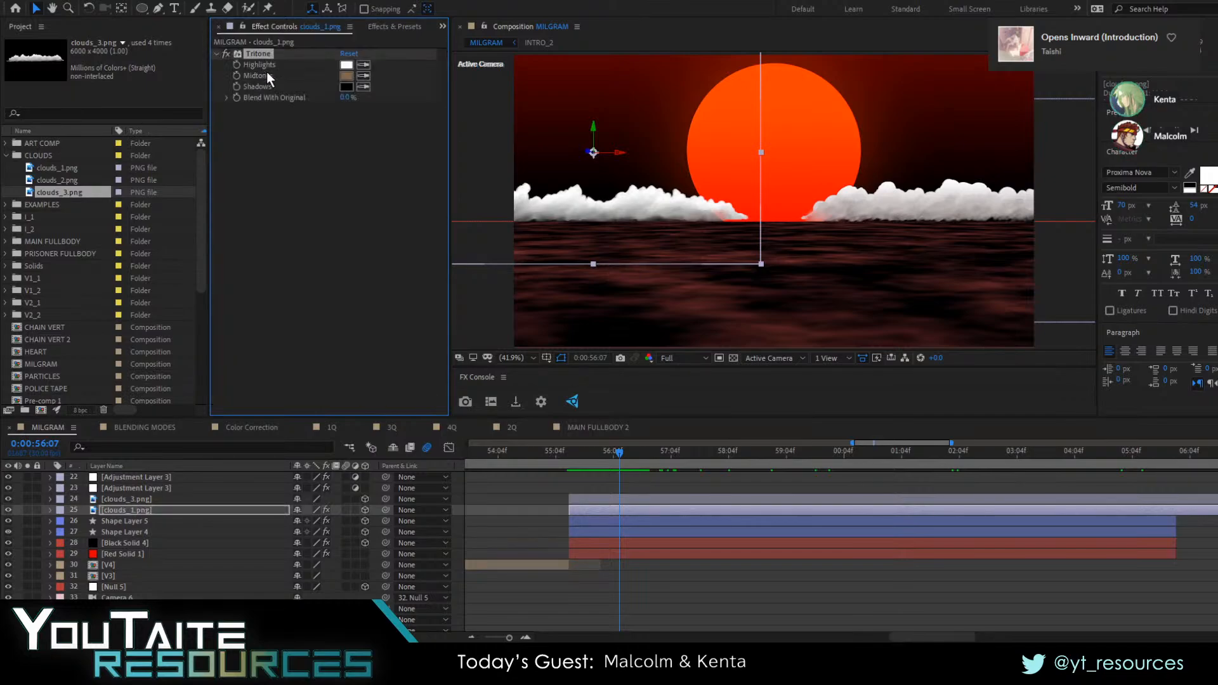
Set the Tritone midtones of clouds_1.png to a dark neutral grey and the highlights to a mid grey
click(346, 76)
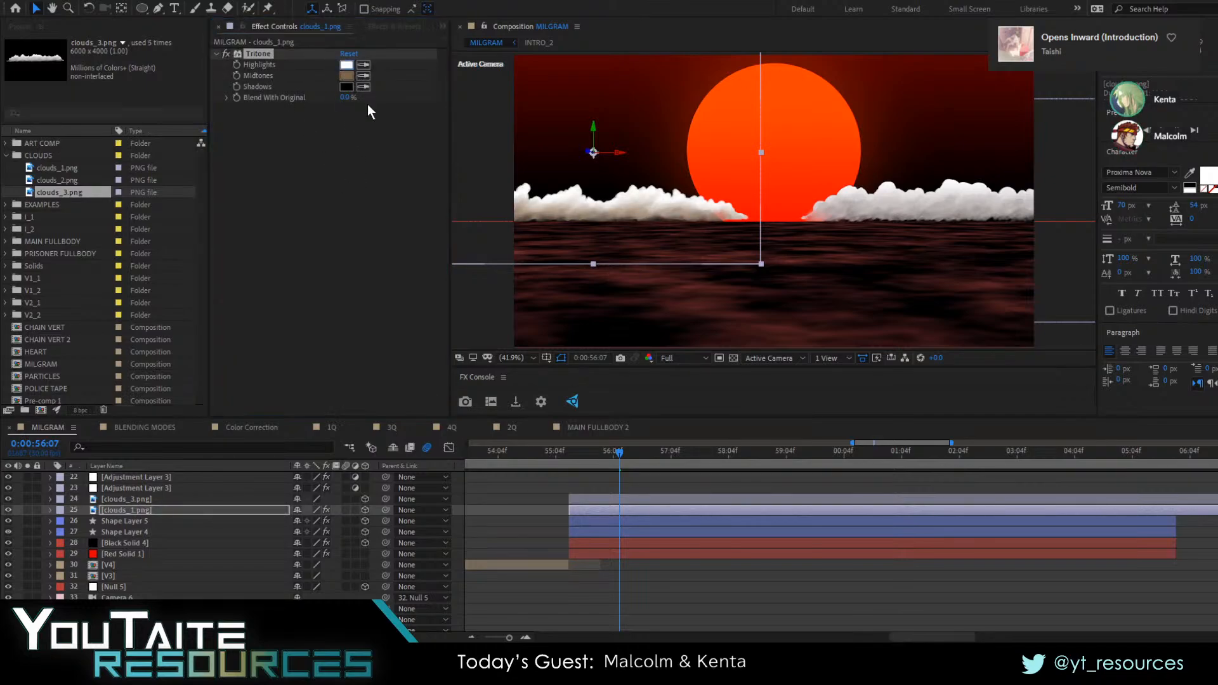
click(576, 372)
click(346, 76)
drag(360, 469, 386, 530)
click(622, 420)
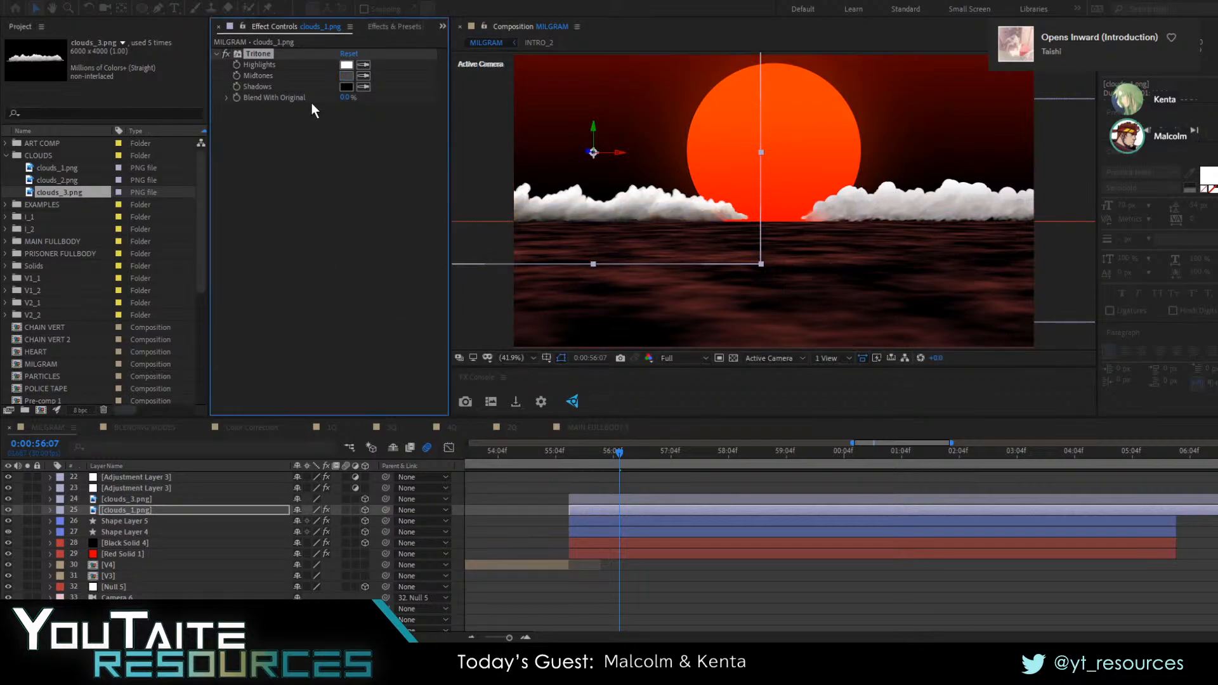
click(346, 65)
mouse_move(341, 451)
mouse_down()
mouse_move(281, 448)
mouse_move(324, 465)
mouse_up()
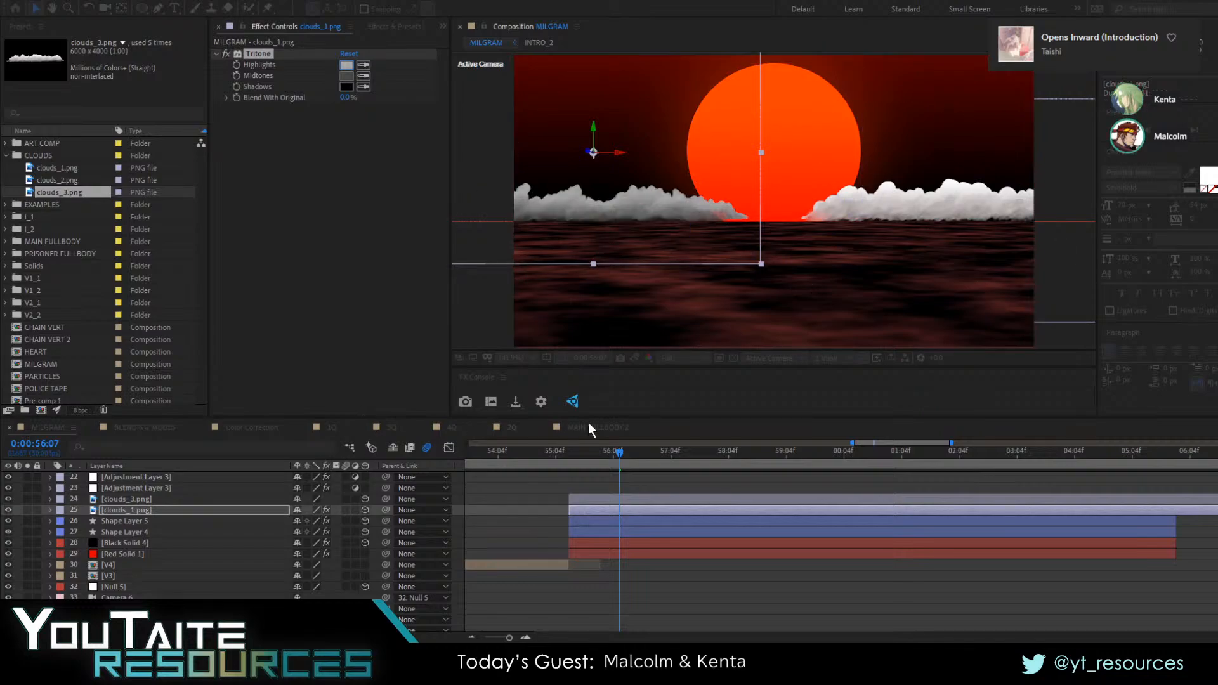
click(609, 420)
Set clouds_1.png's opacity to 70% and copy its Tritone effect onto clouds_3.png
key(t)
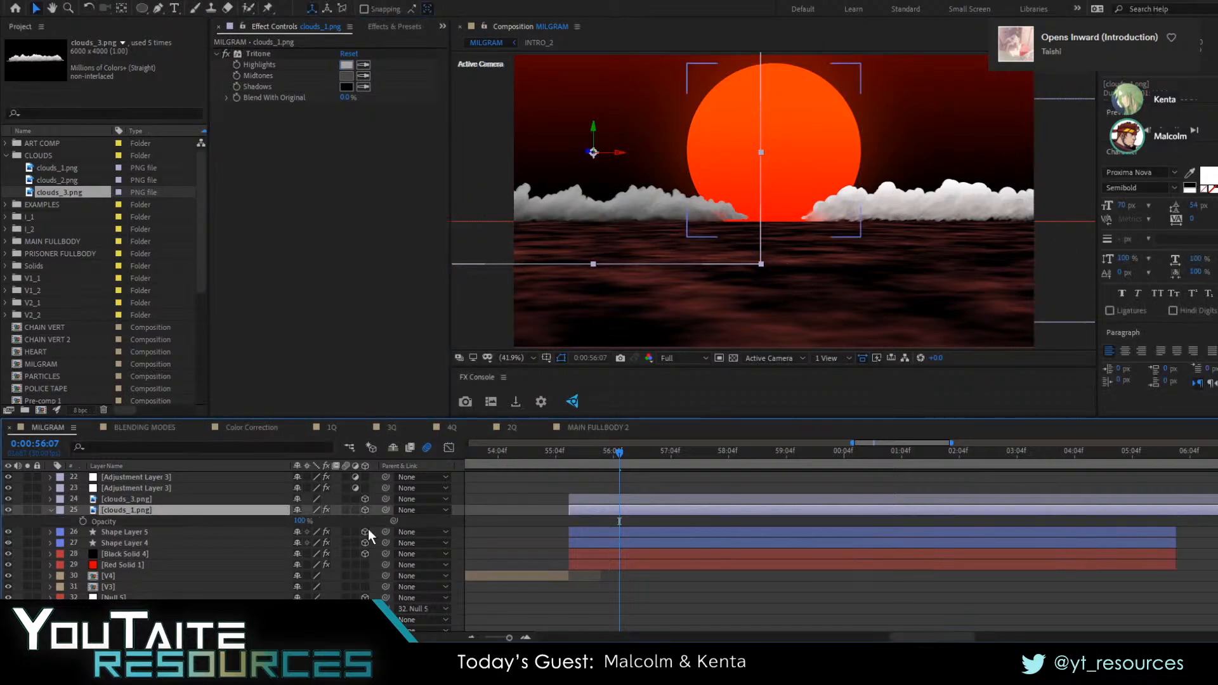
drag(297, 521, 267, 532)
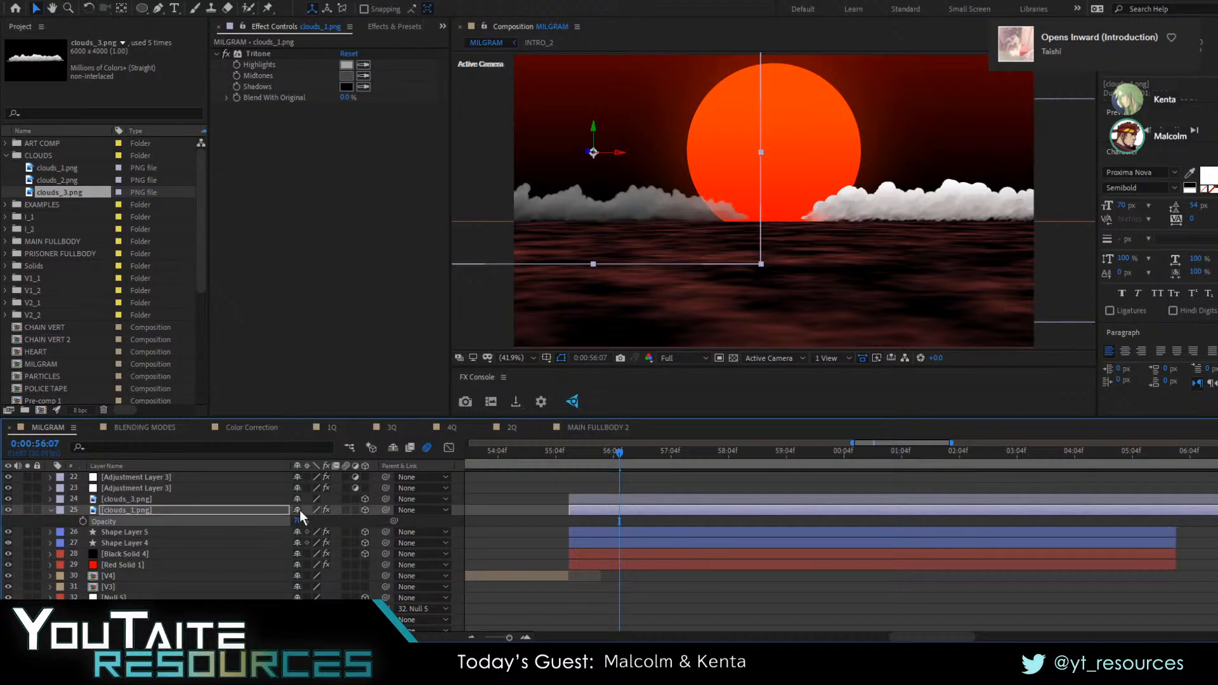
click(138, 509)
click(254, 53)
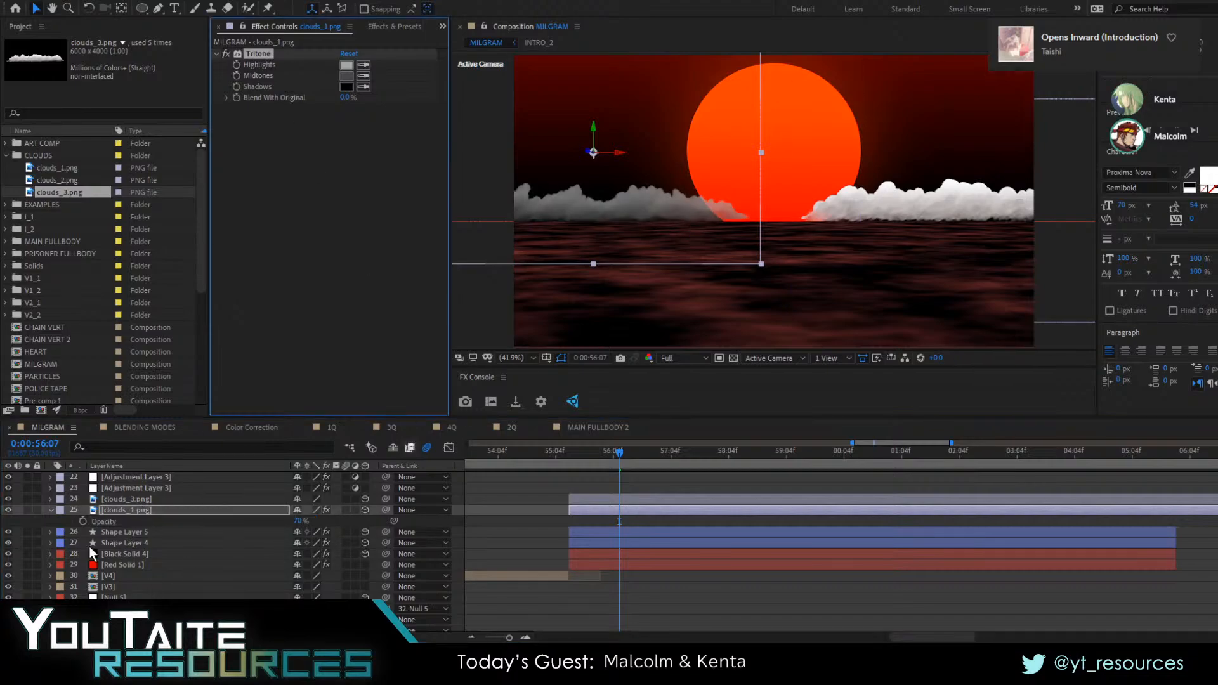
click(116, 499)
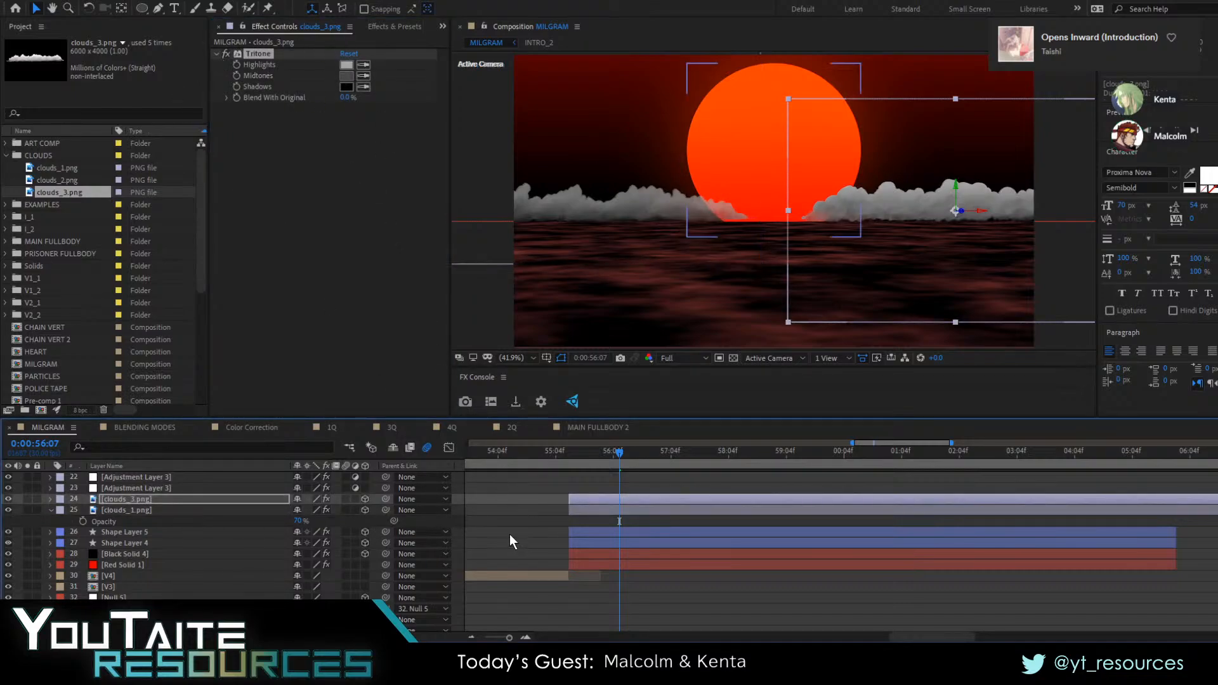
click(560, 500)
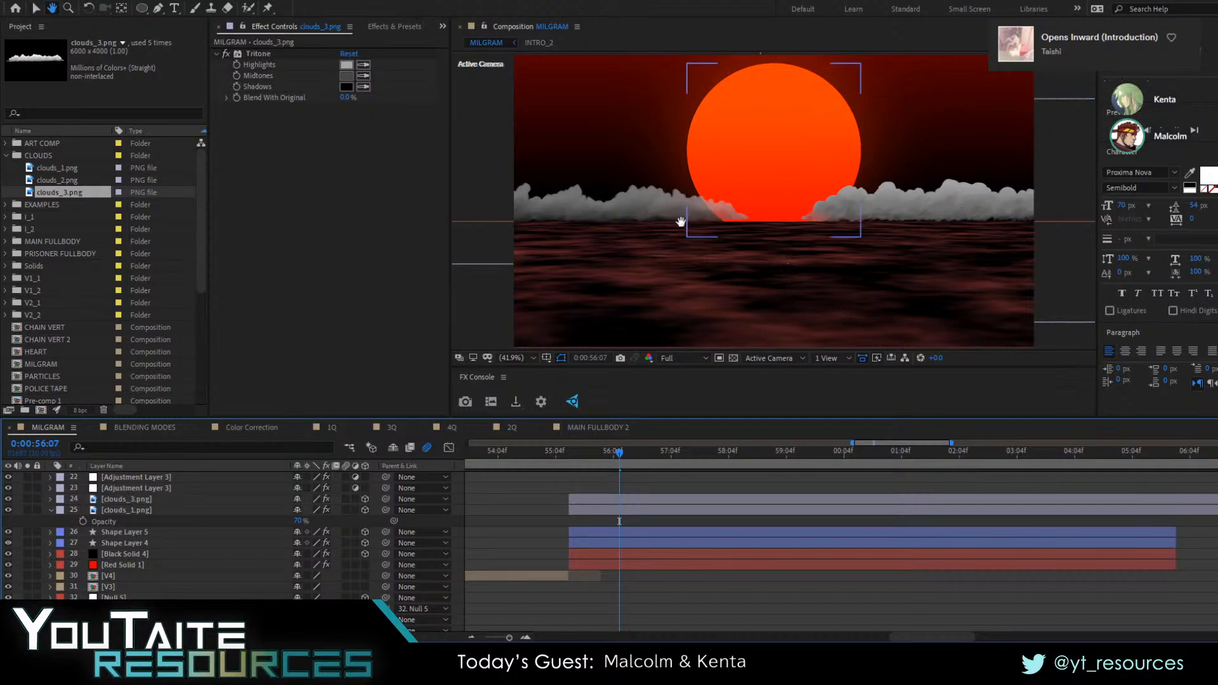
Inspect the clouds against the sun up close and scrub through the scene to check the animation
mouse_move(684, 222)
mouse_down()
mouse_move(807, 199)
mouse_move(680, 231)
mouse_up()
scroll(772, 191, up, 1)
scroll(787, 238, up, 2)
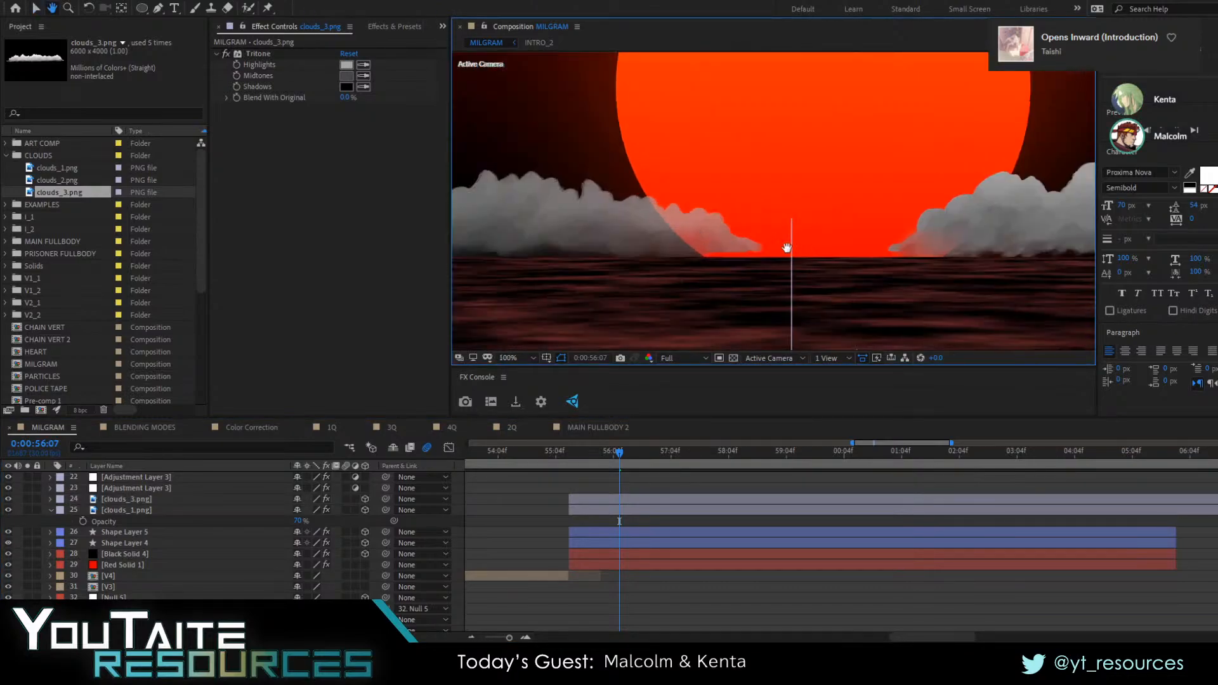
key(shift+slash)
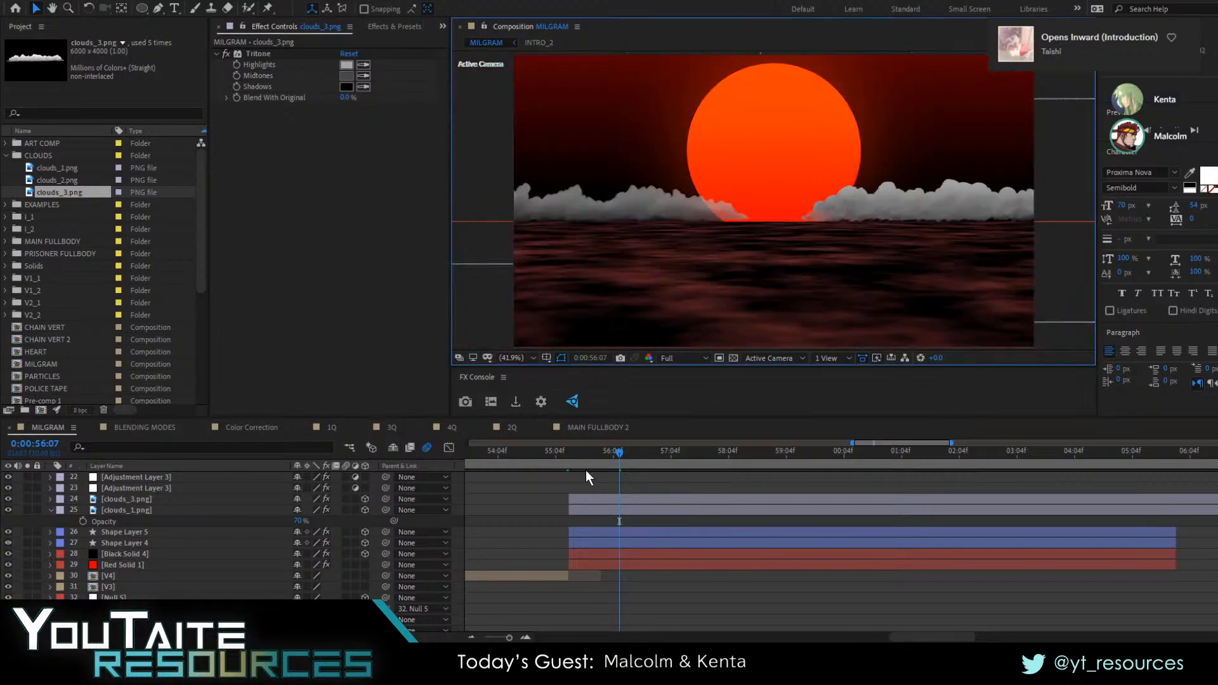
drag(569, 459, 669, 475)
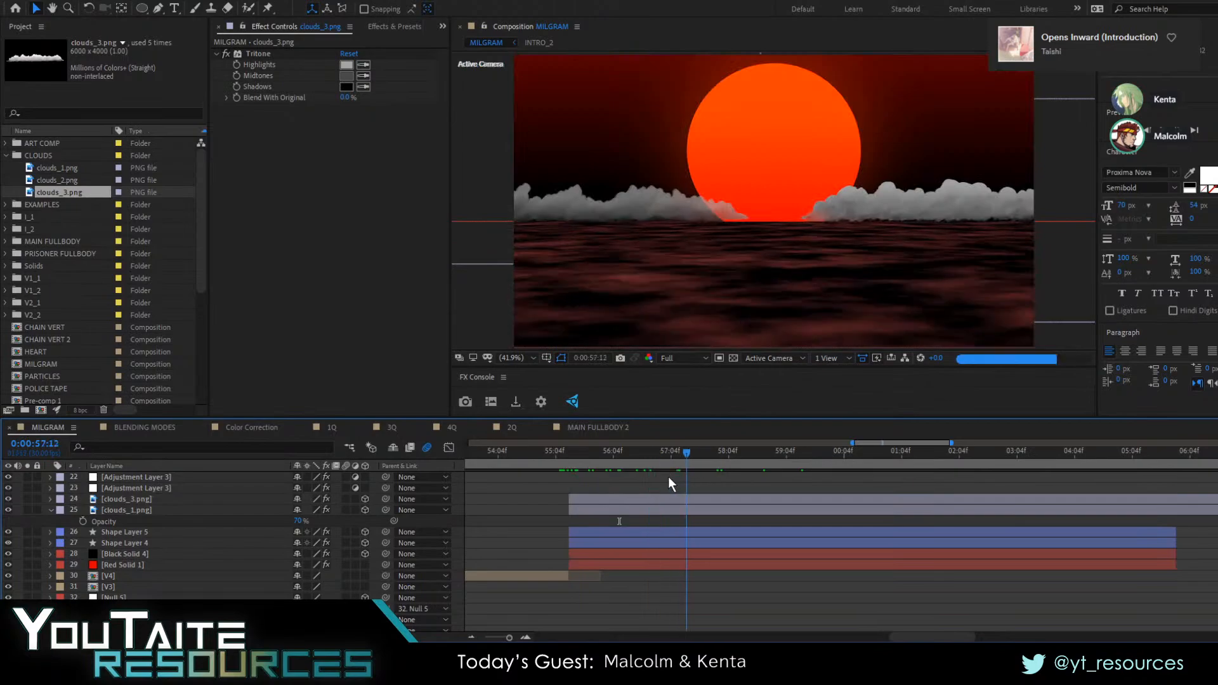
Move the playhead to the start of the clouds layers at 0:00:55:11 and collapse clouds_1.png's properties
click(634, 501)
key(i)
click(606, 519)
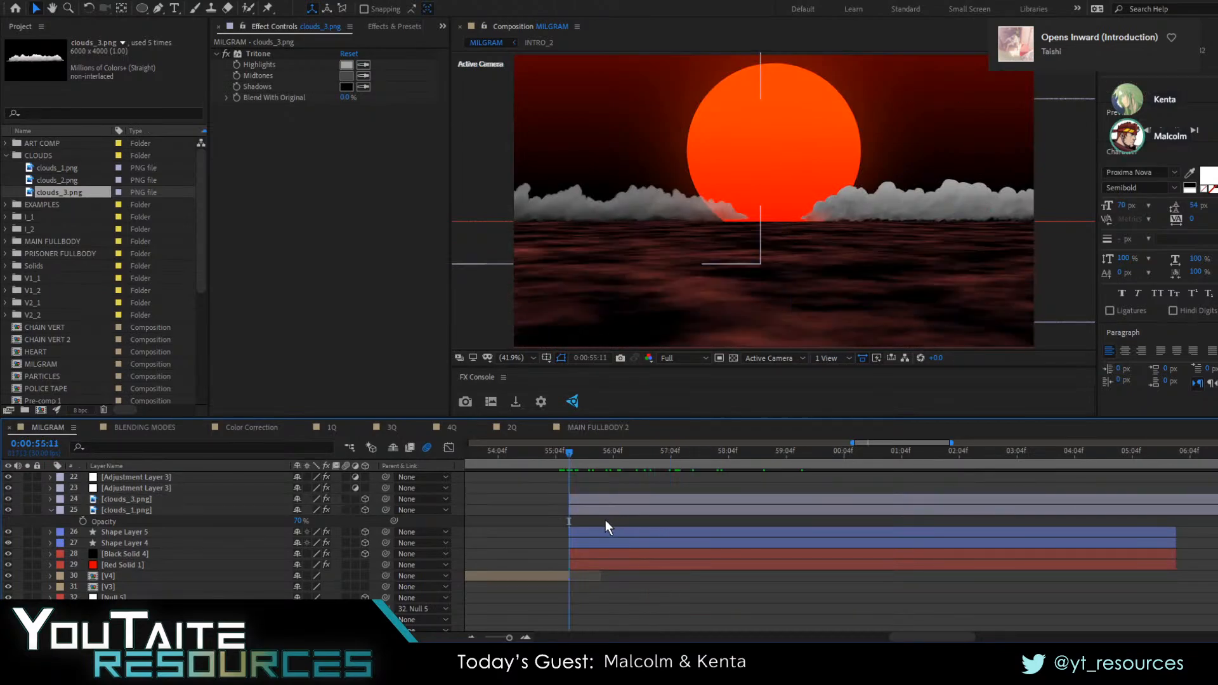
click(51, 511)
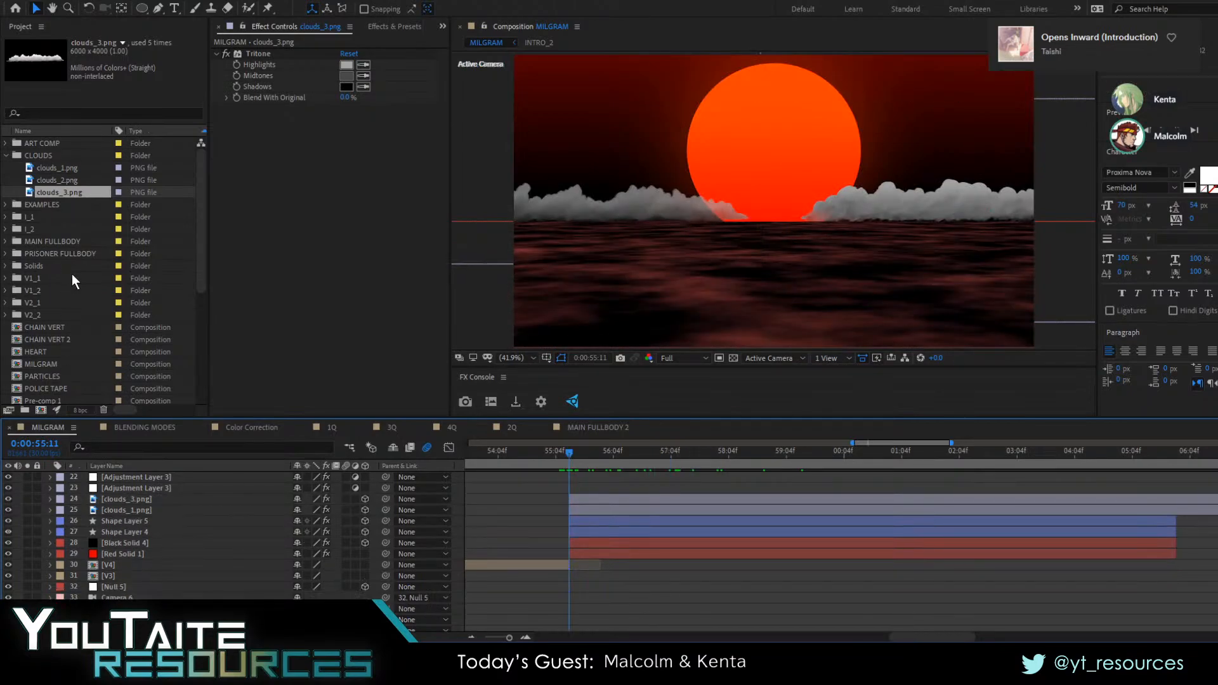
Add the MAIN FULLBODY and PRISONER_BODY compositions from the ART COMP folder above the clouds layers, starting at 0:00:55:11
click(6, 144)
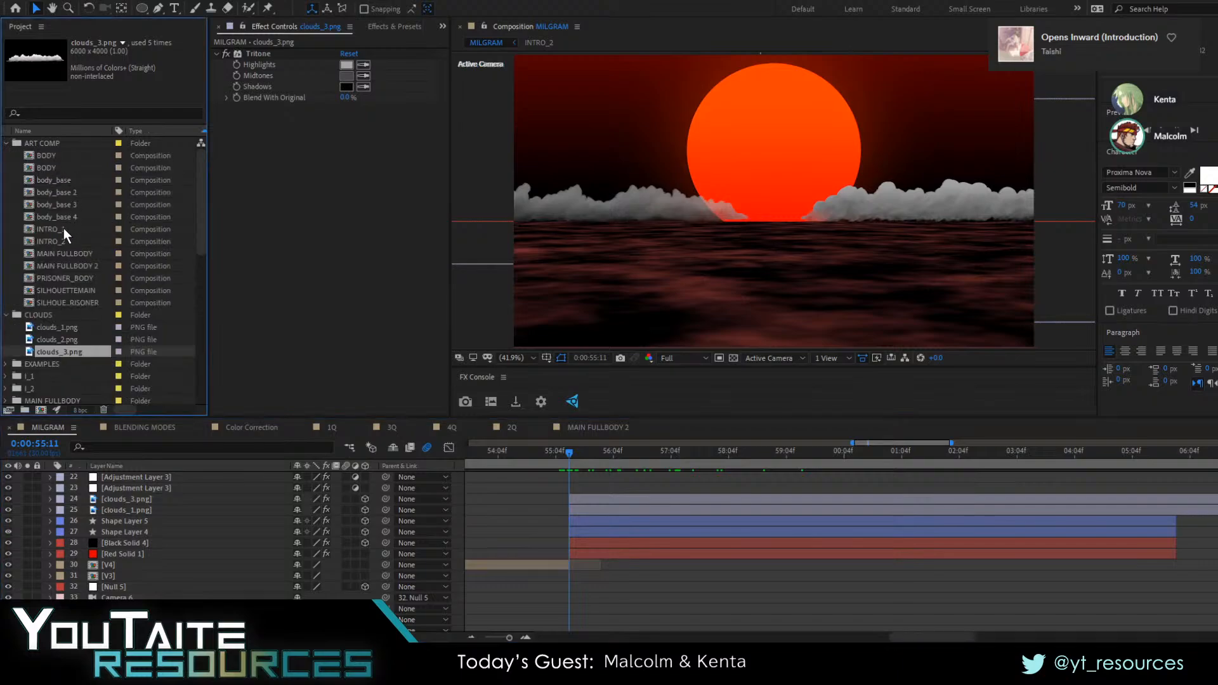
click(47, 263)
click(70, 246)
click(67, 252)
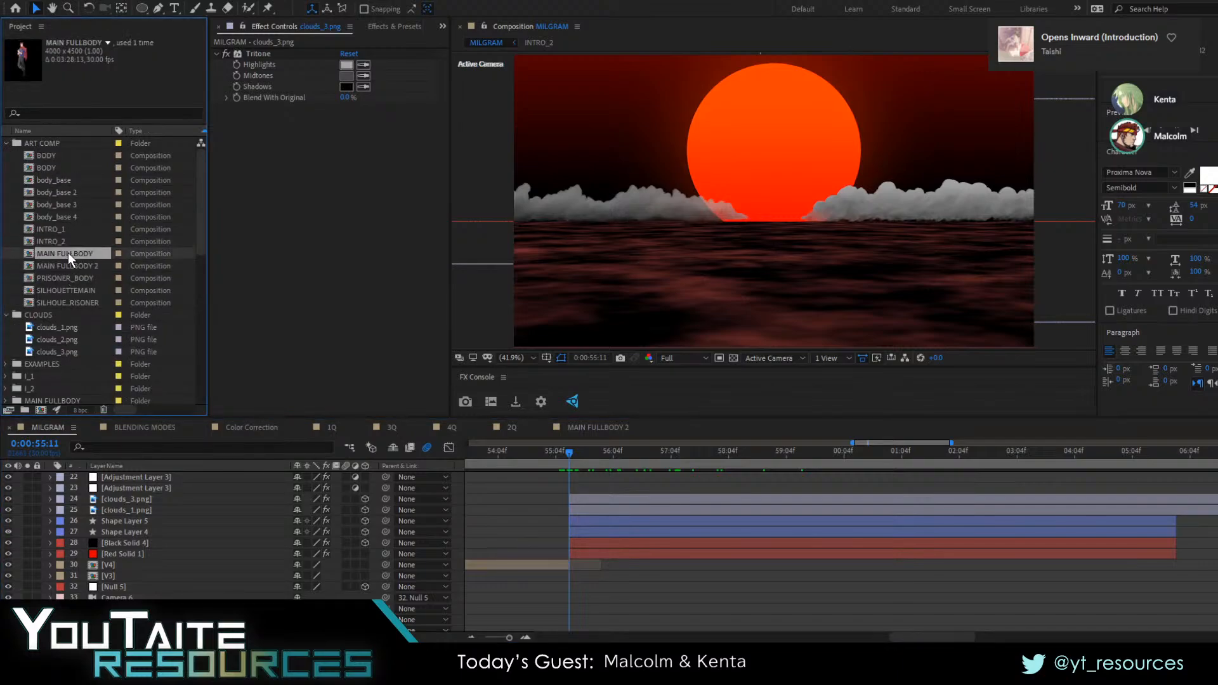
drag(505, 424, 567, 497)
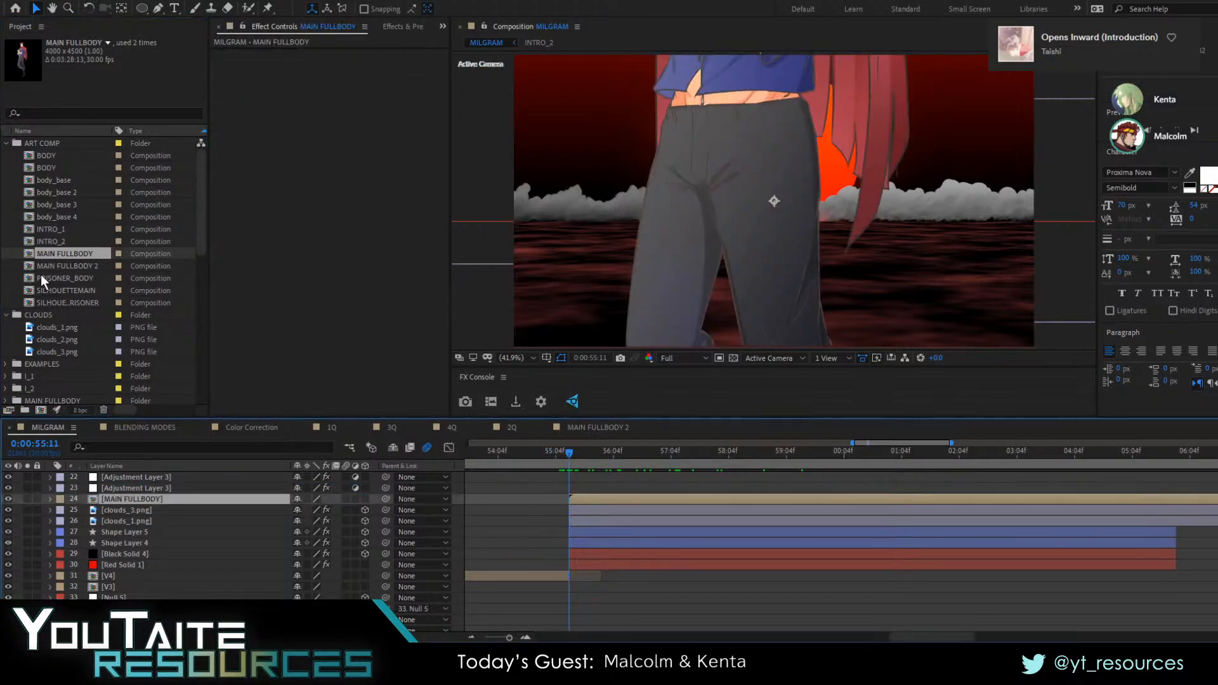
click(95, 268)
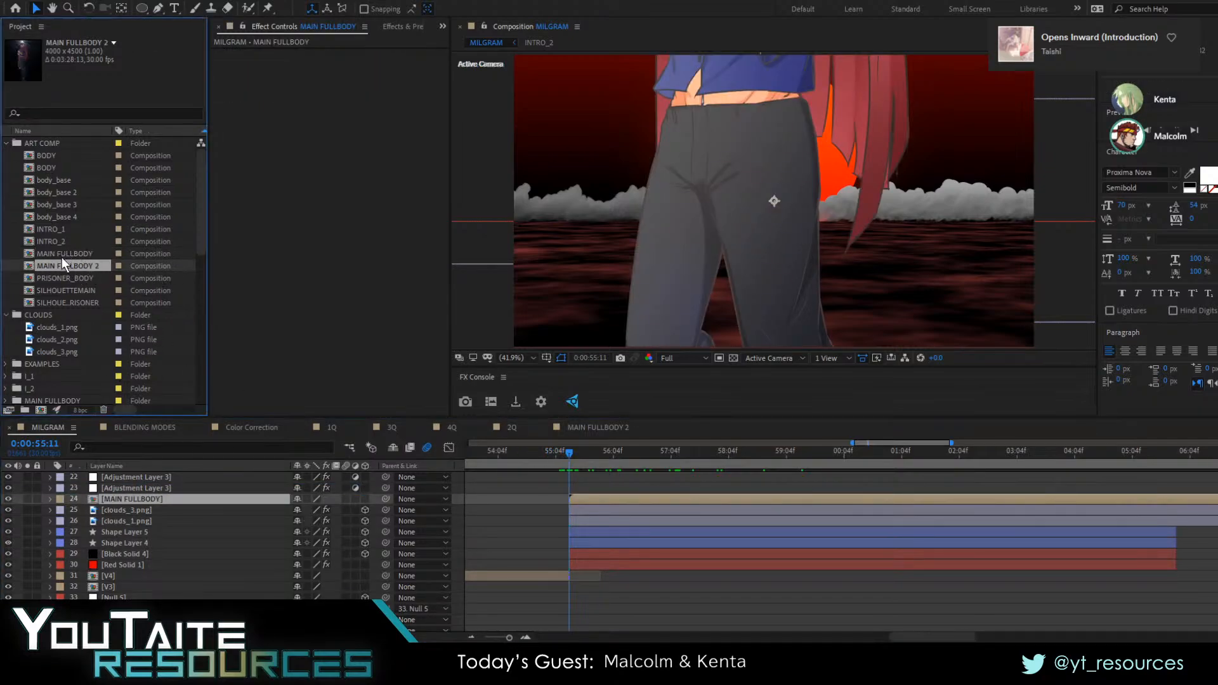
drag(76, 278, 614, 494)
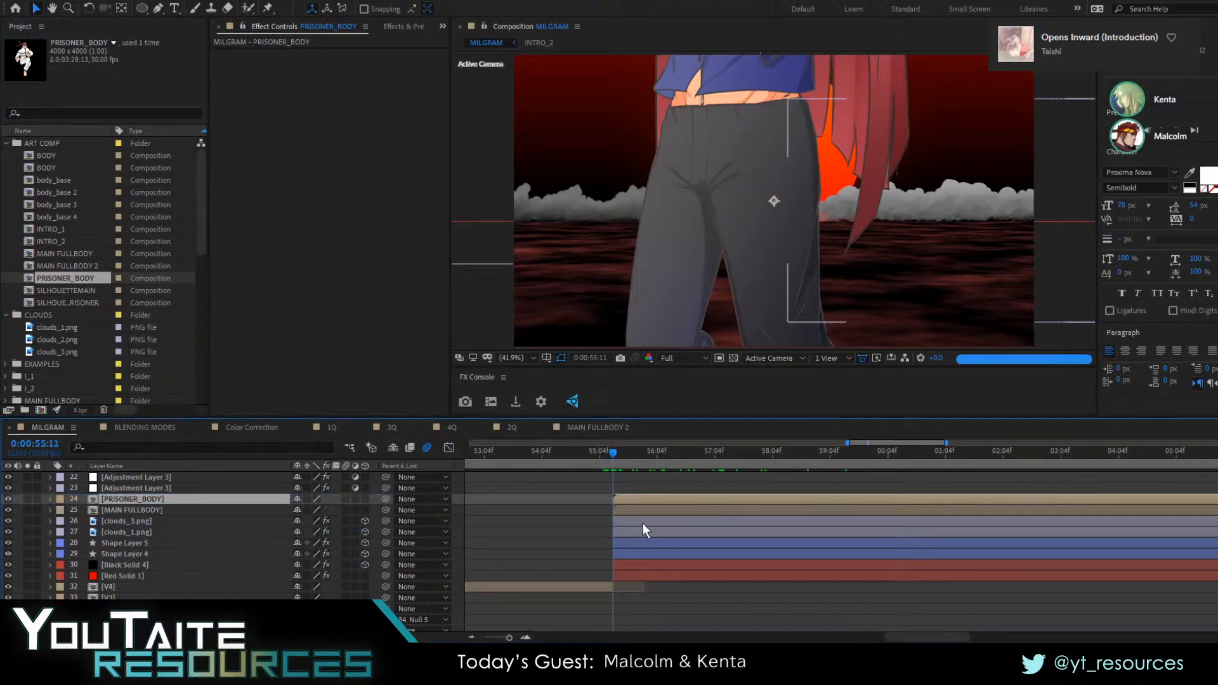
Make the PRISONER_BODY and MAIN FULLBODY layers 3D and set the scale of both to 50%
click(365, 499)
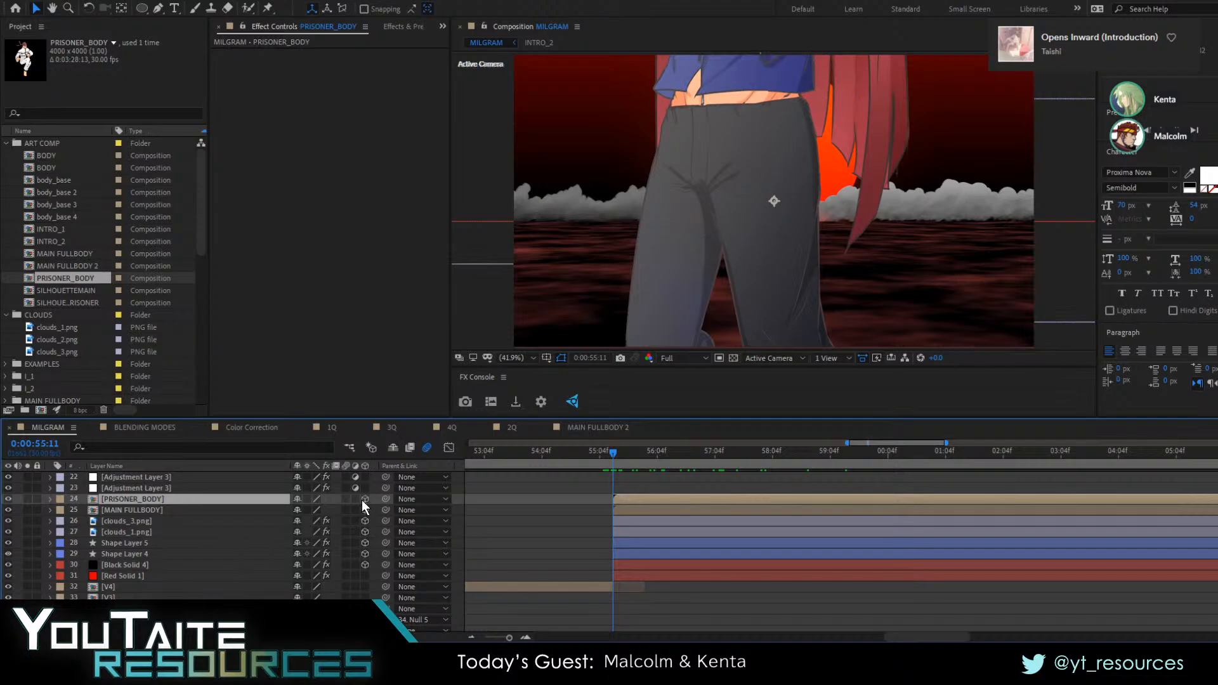
click(164, 511)
shift+click(167, 500)
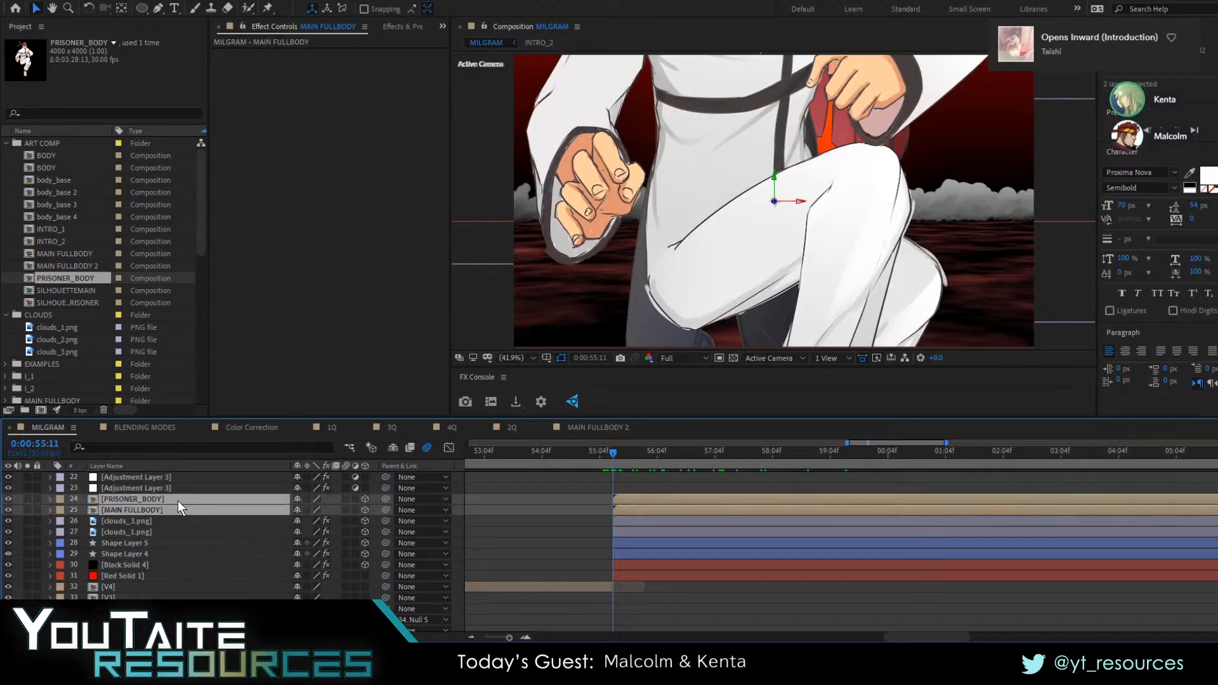
key(p)
text(s)
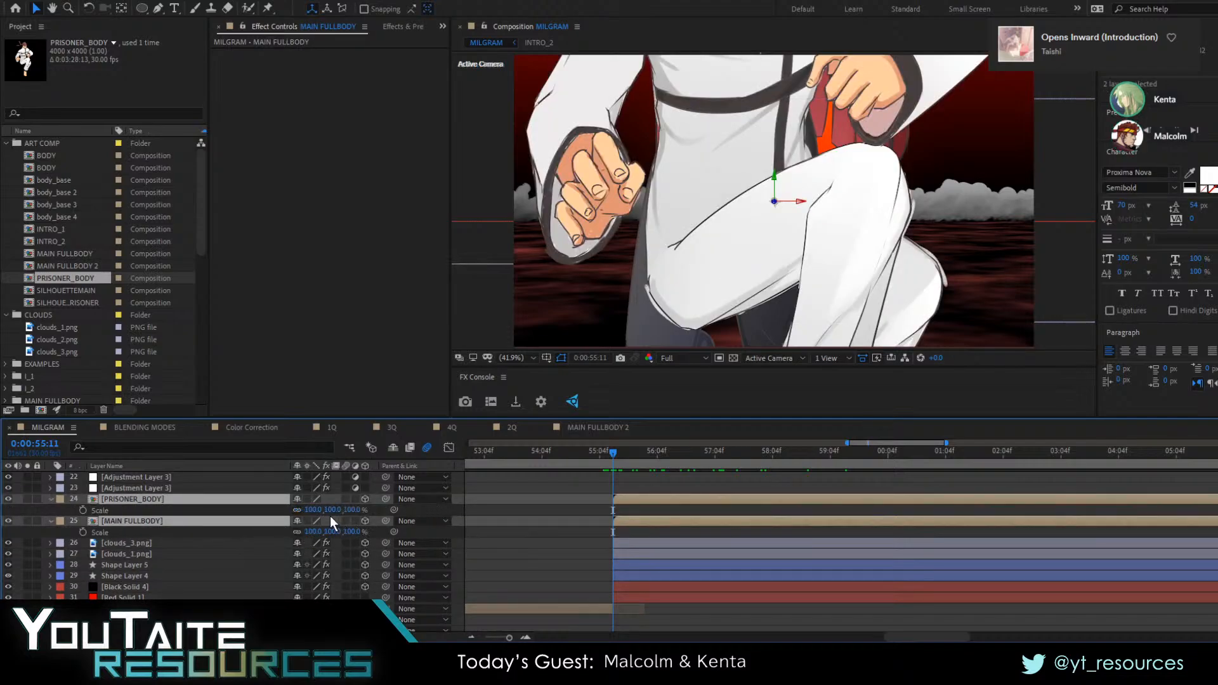
text(50)
key(Return)
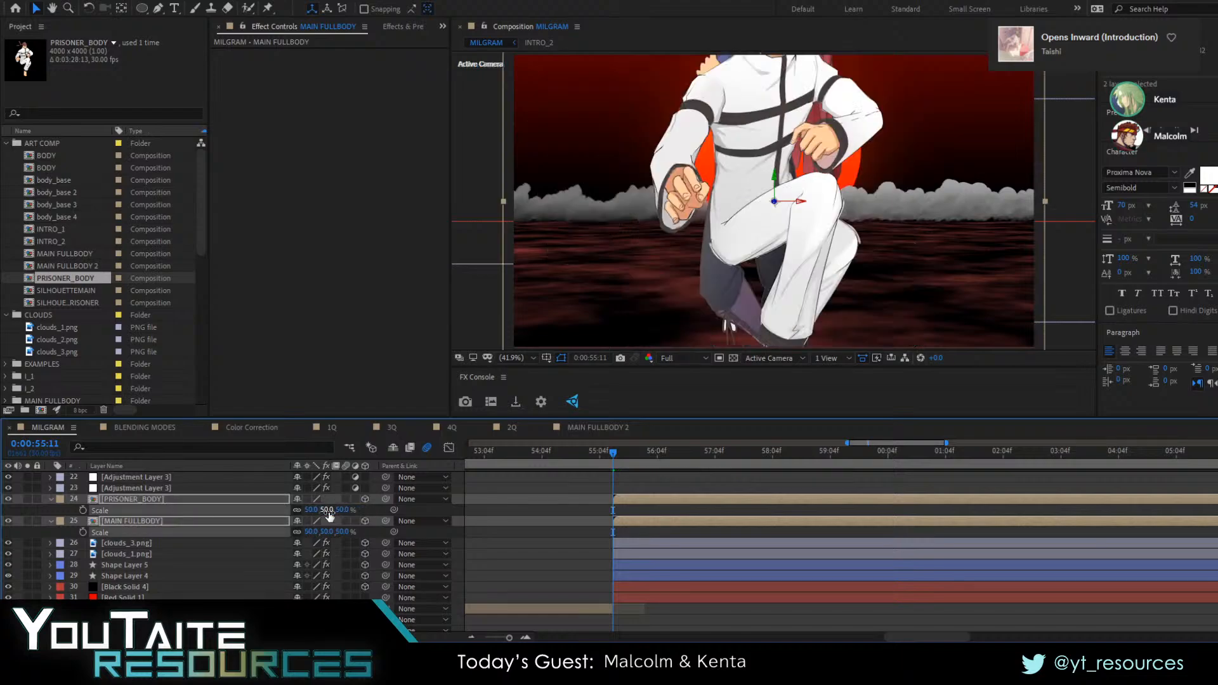
click(643, 532)
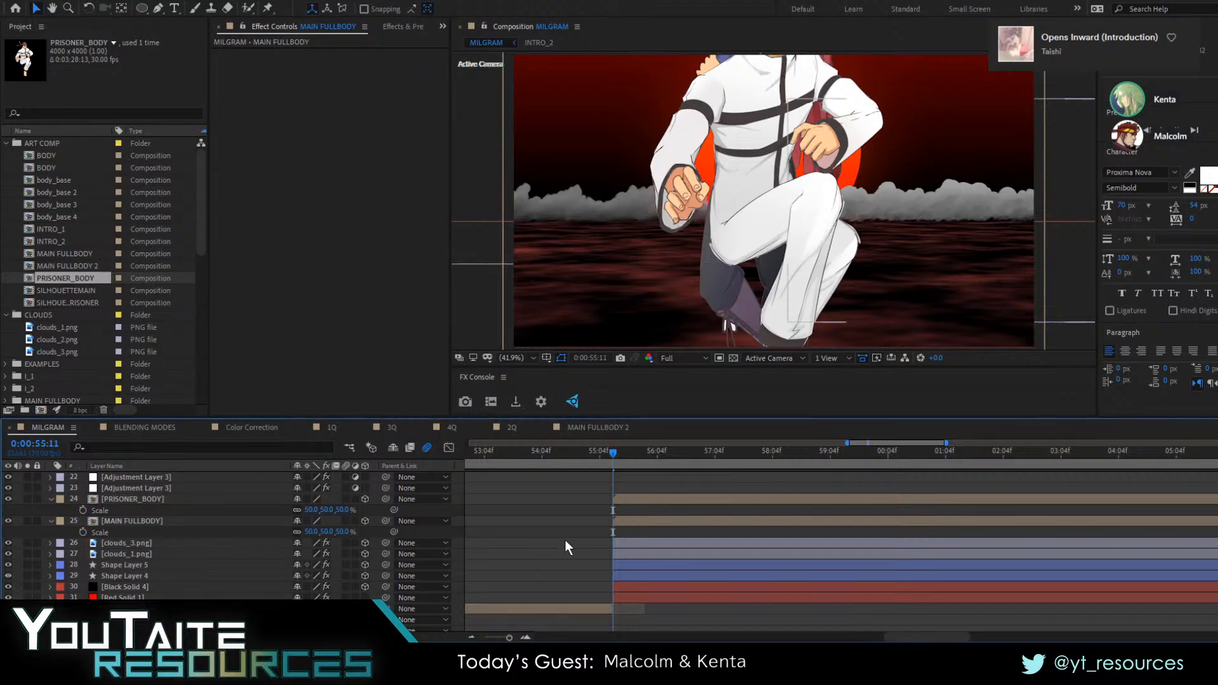
Open the PRISONER_BODY composition, try moving left_arm.png away from the body, and undo the moves
click(150, 499)
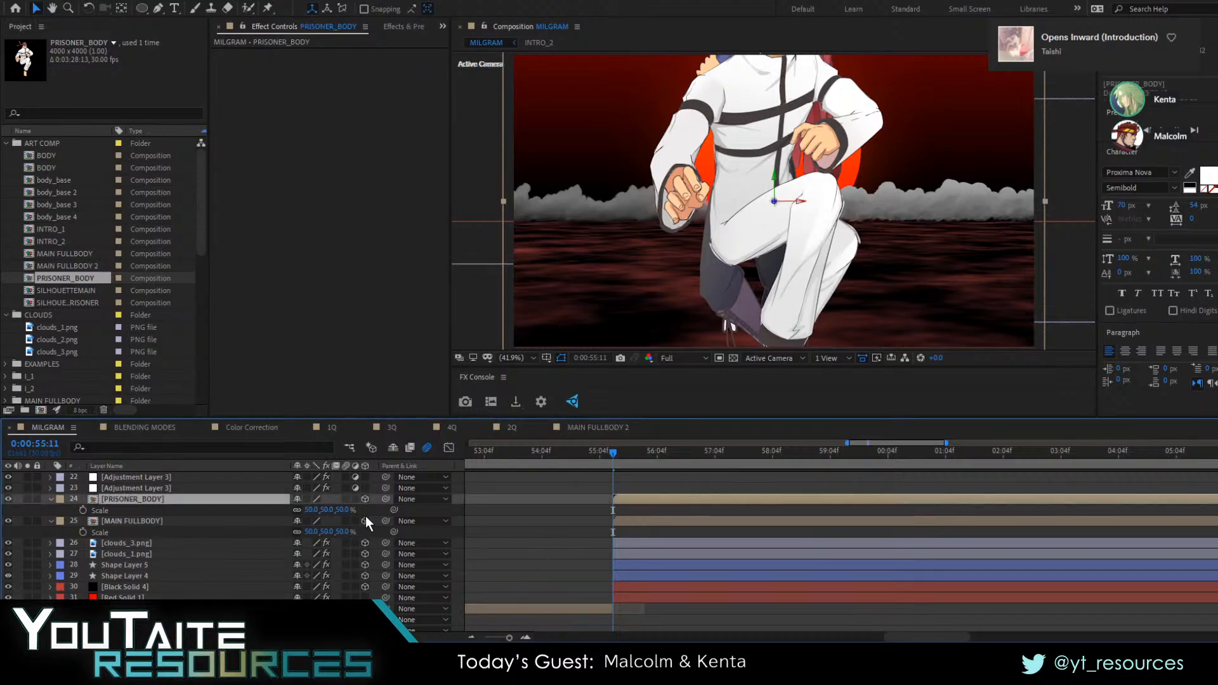
key(p)
double_click(173, 499)
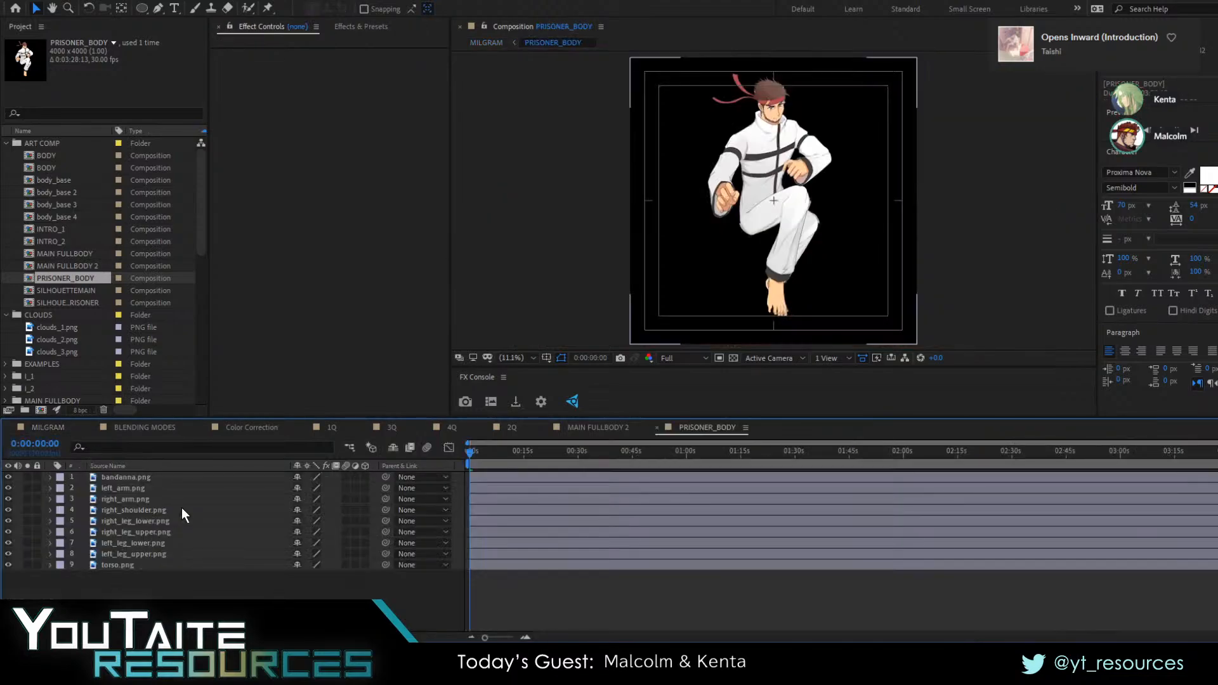
click(142, 490)
drag(775, 259, 850, 266)
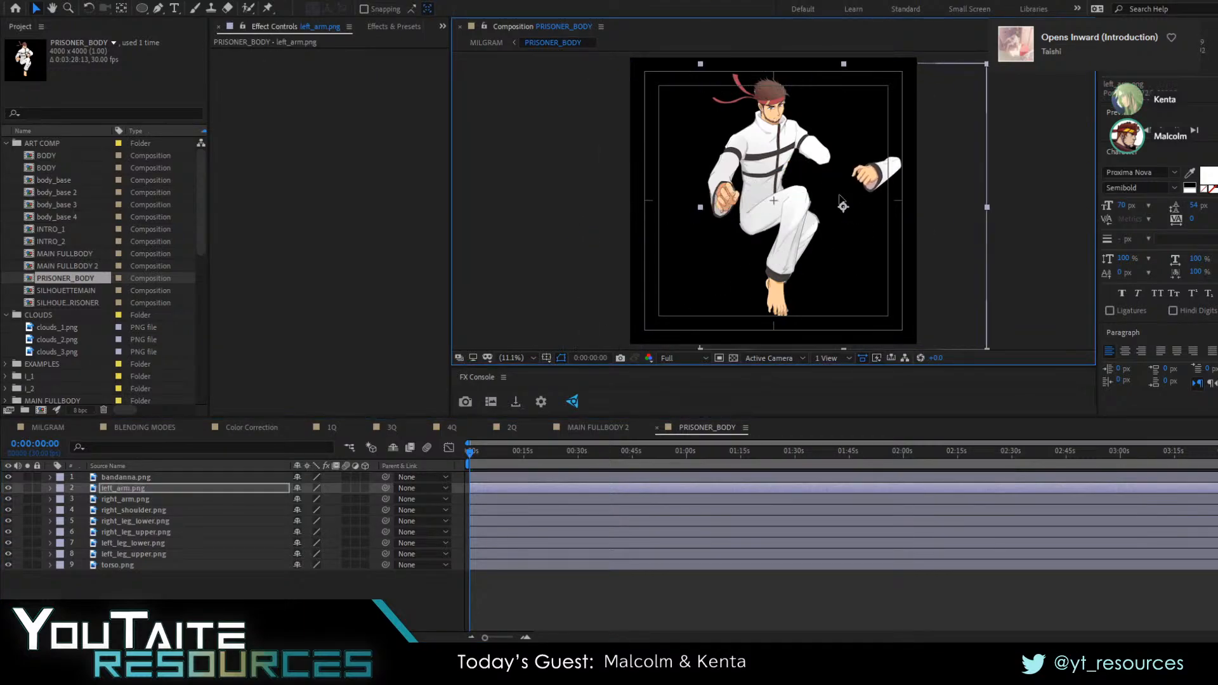
drag(839, 196, 852, 86)
key(ctrl+z)
key(ctrl+z)
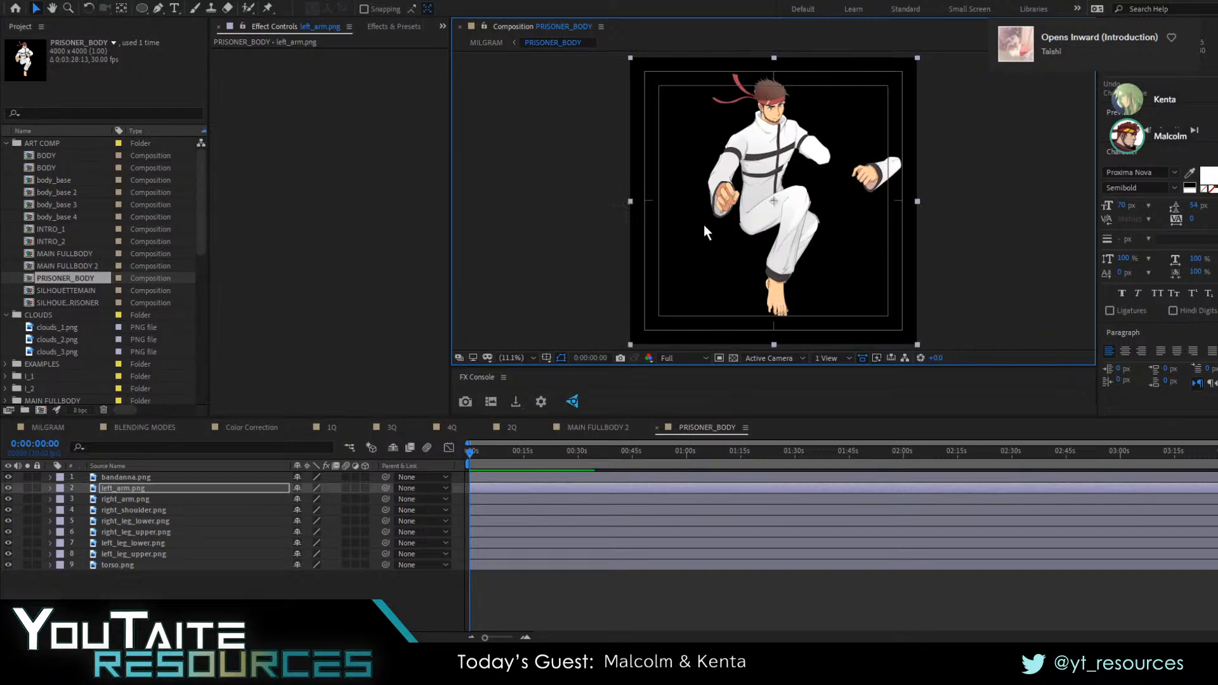
Try rotating left_arm.png around an anchor point placed at the elbow, and undo the changes
key(r)
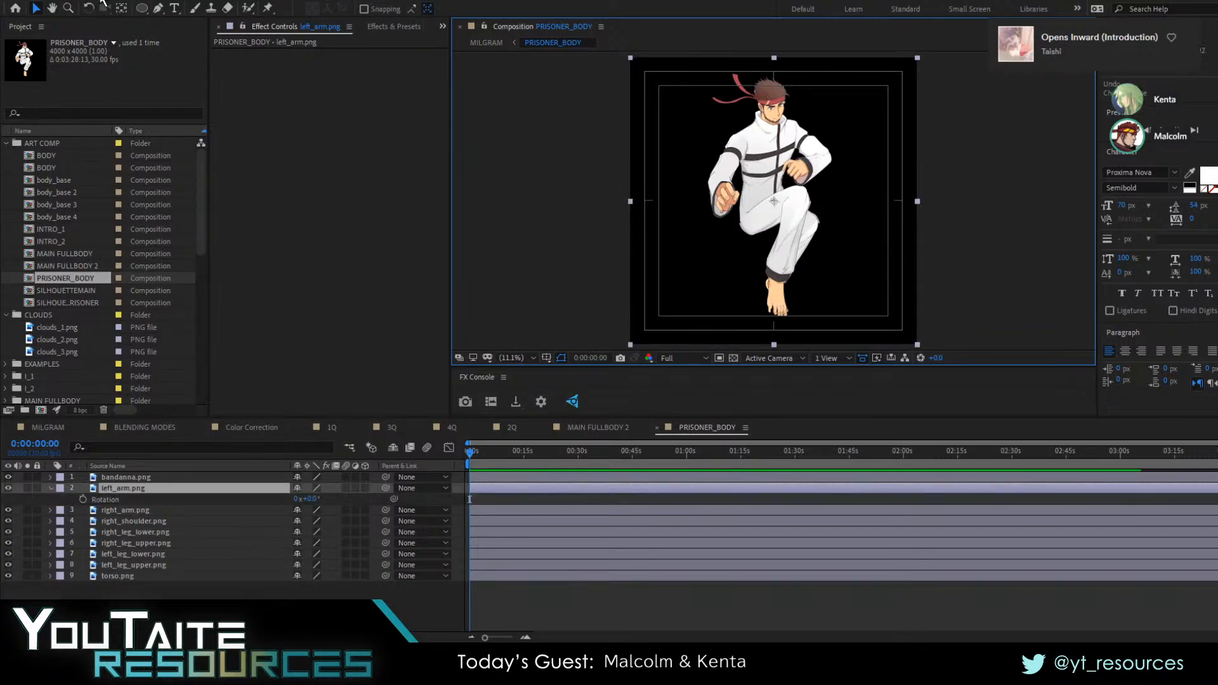
click(121, 9)
scroll(824, 172, up, 4)
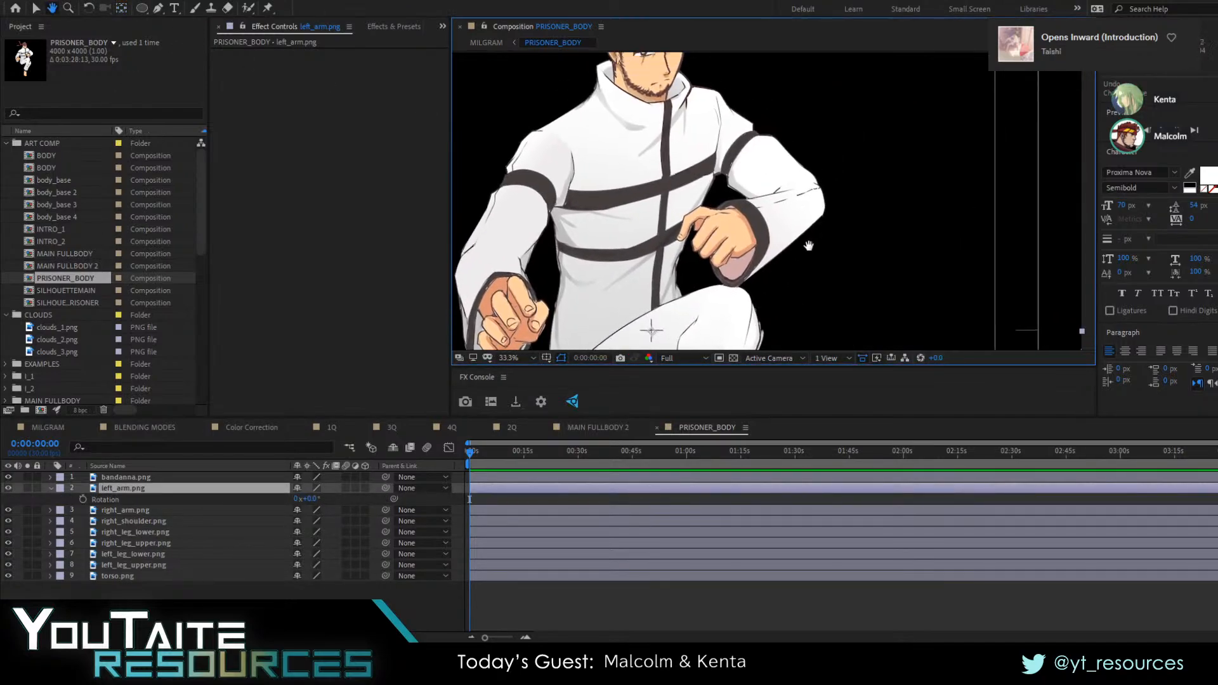
drag(668, 318, 804, 206)
click(127, 491)
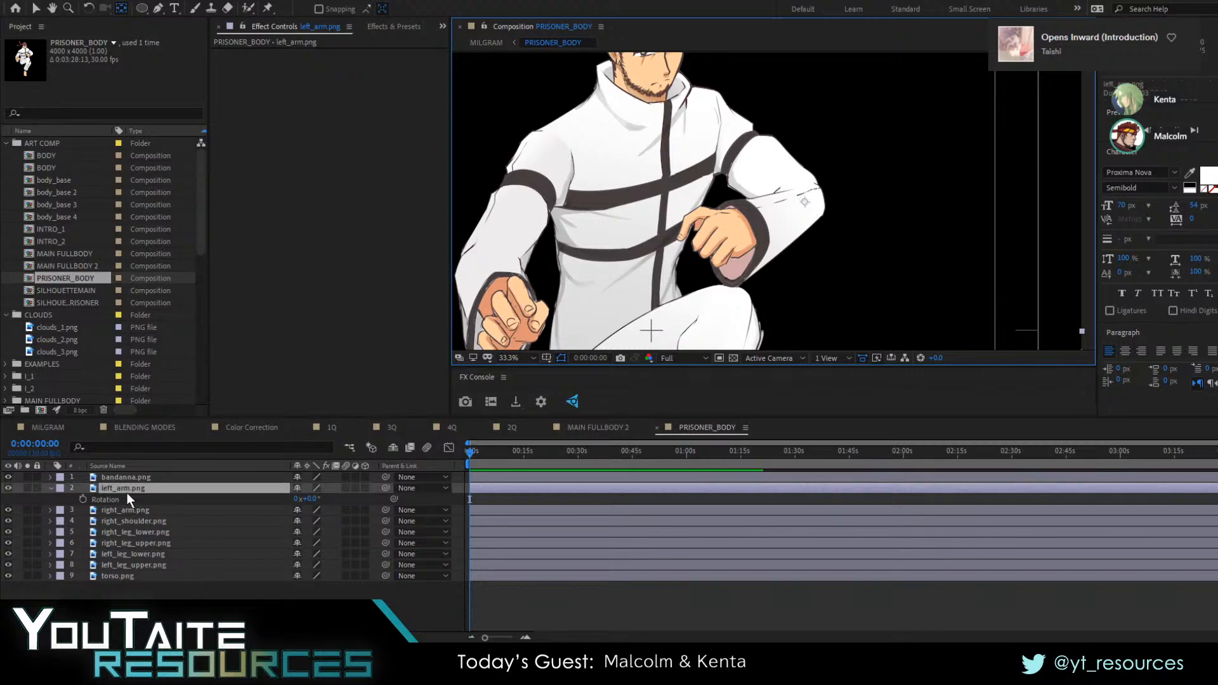
key(r)
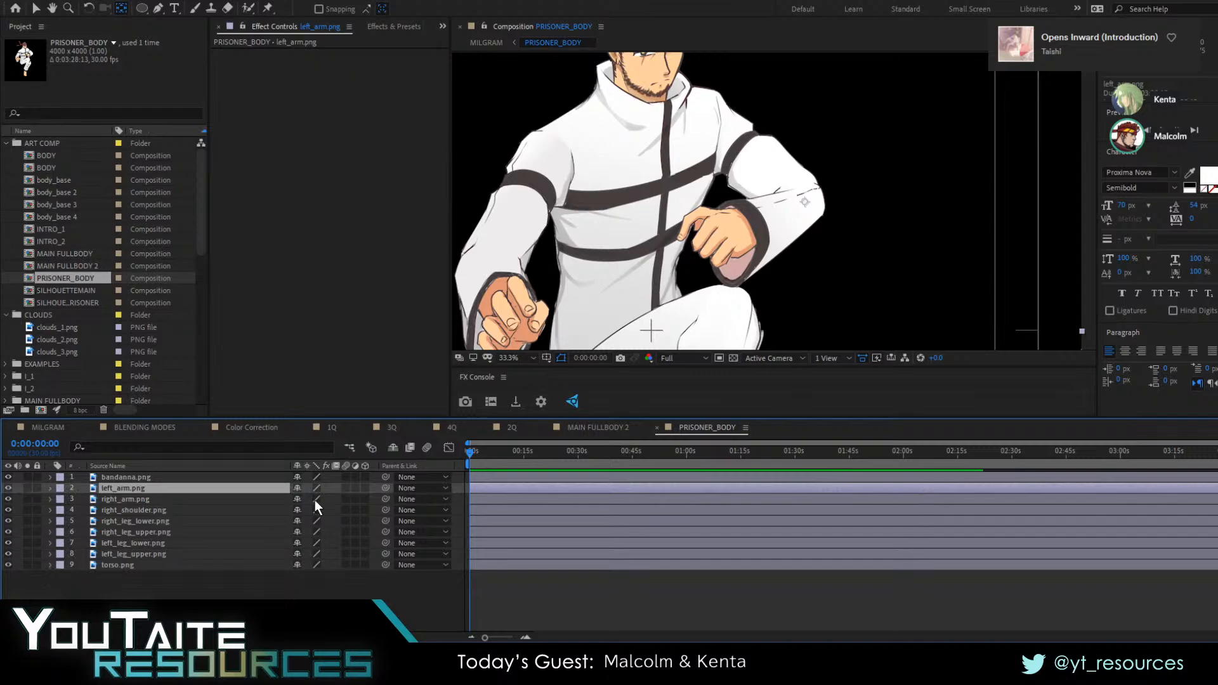
key(r)
mouse_move(316, 504)
mouse_down()
mouse_move(305, 501)
mouse_move(330, 496)
mouse_up()
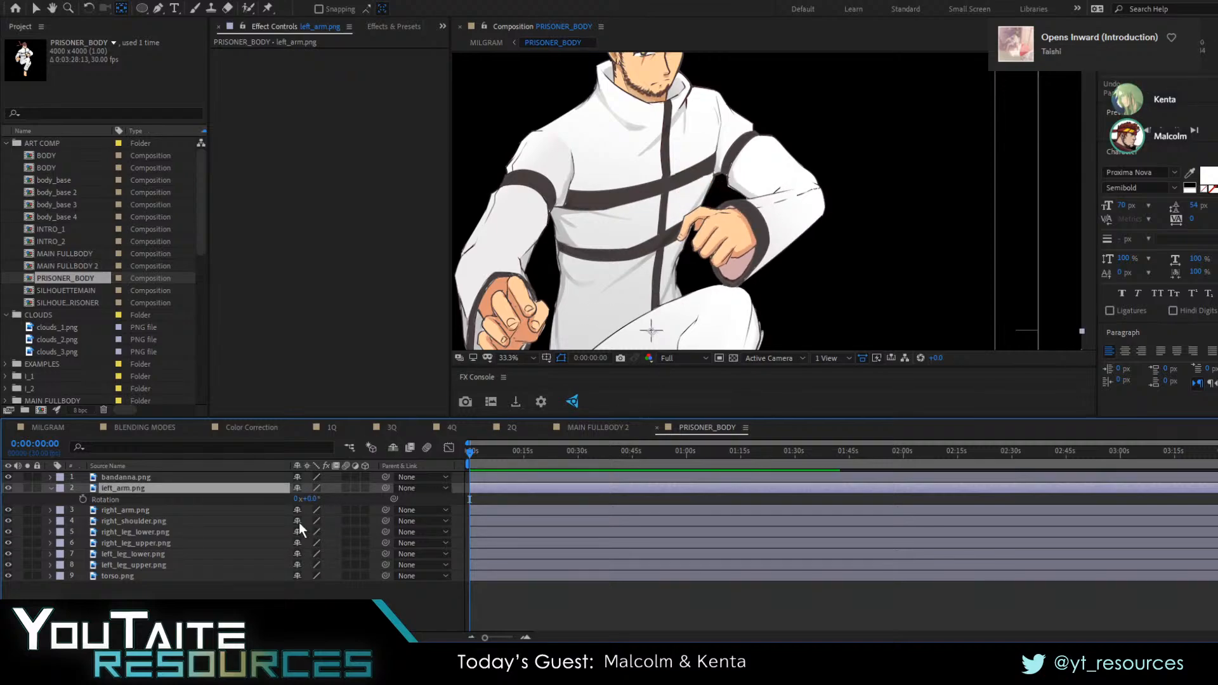
click(316, 509)
drag(310, 499, 276, 500)
key(ctrl+z)
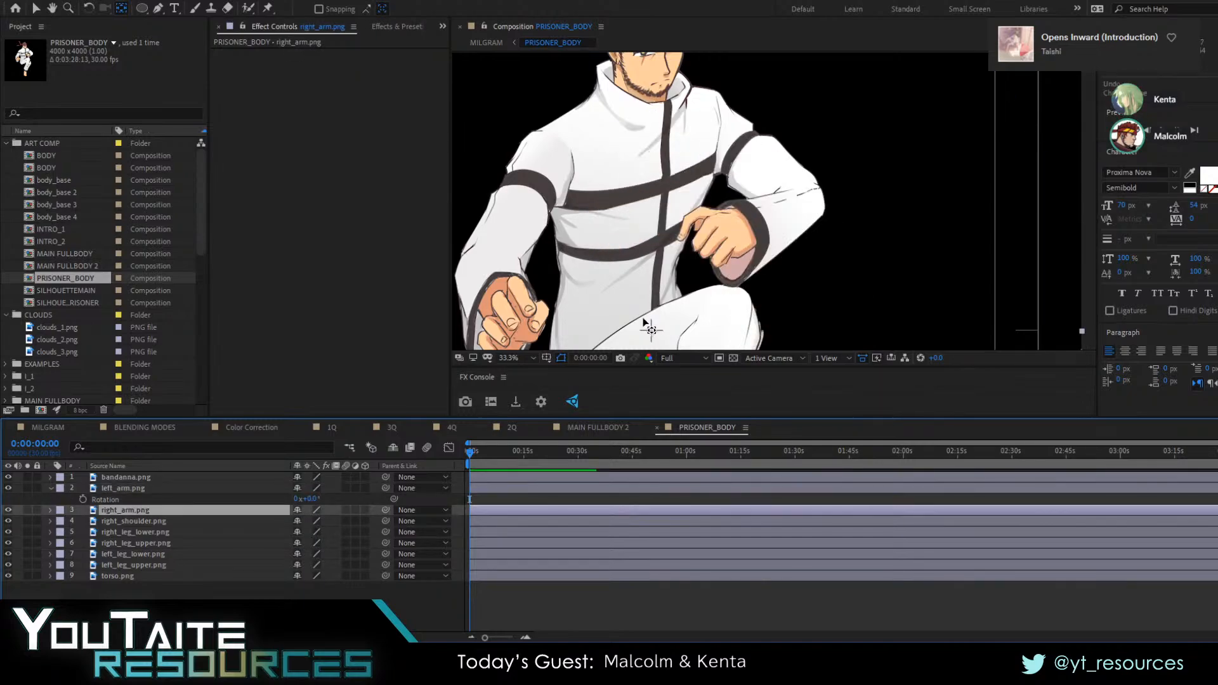
Fit the whole prisoner figure in the viewer and return to the MILGRAM composition
click(520, 359)
click(513, 369)
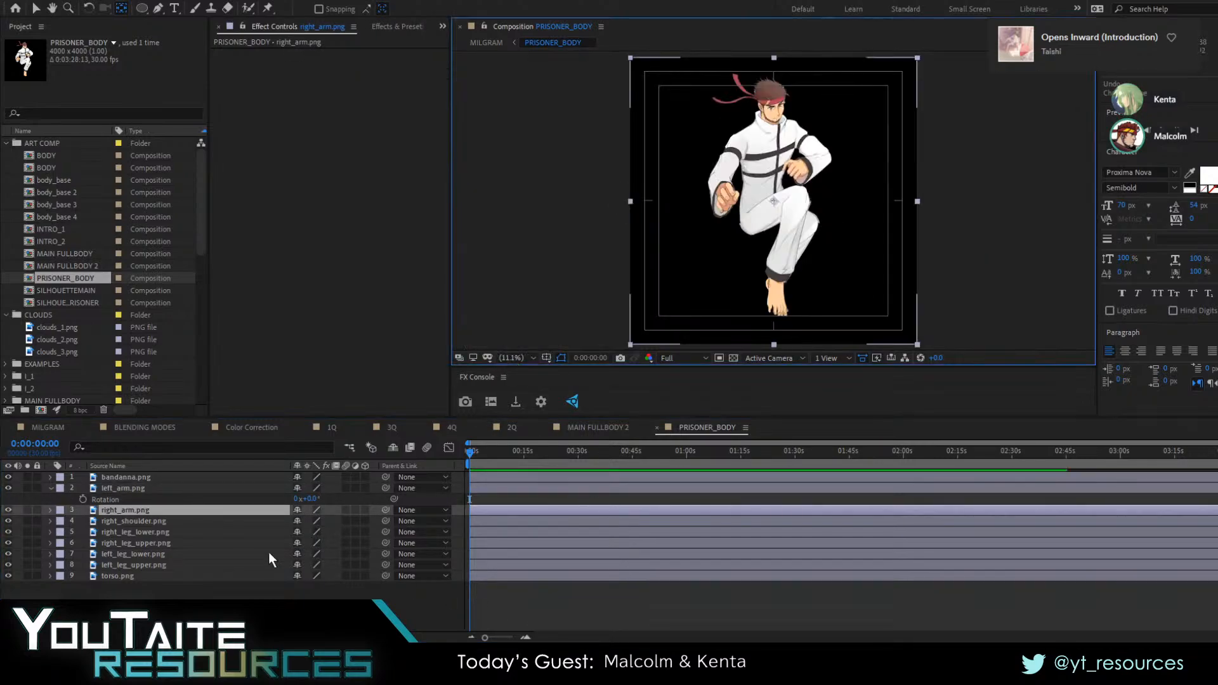
key(Tab)
click(555, 506)
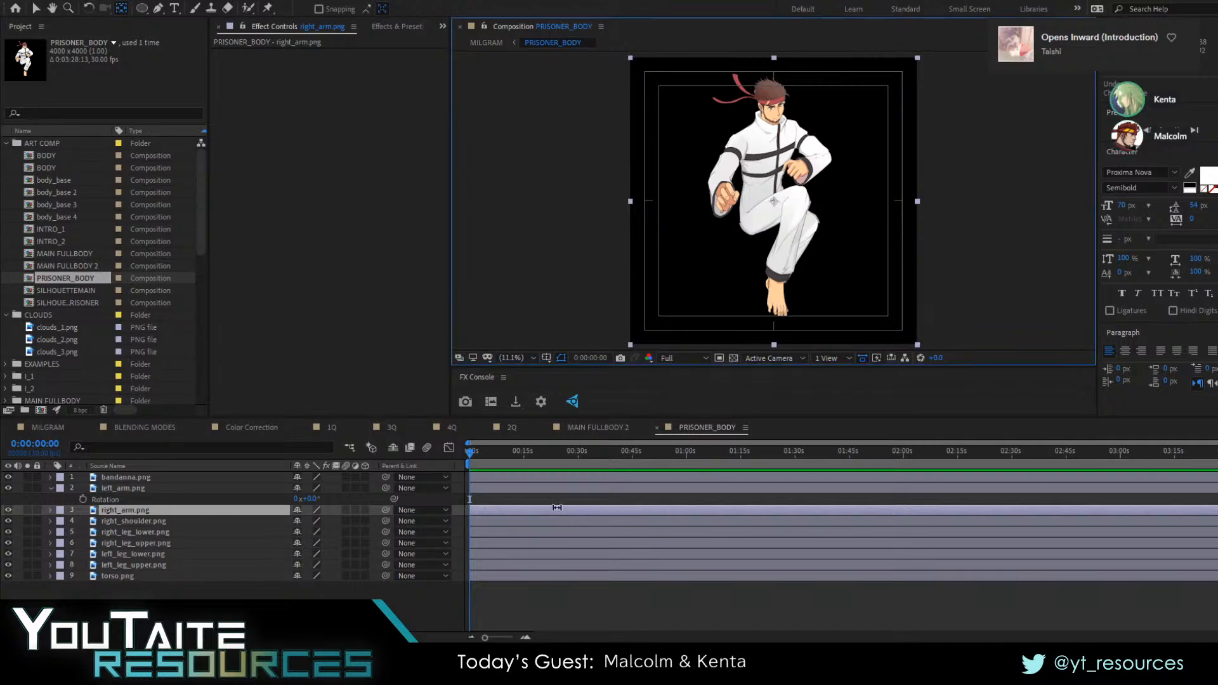
click(560, 502)
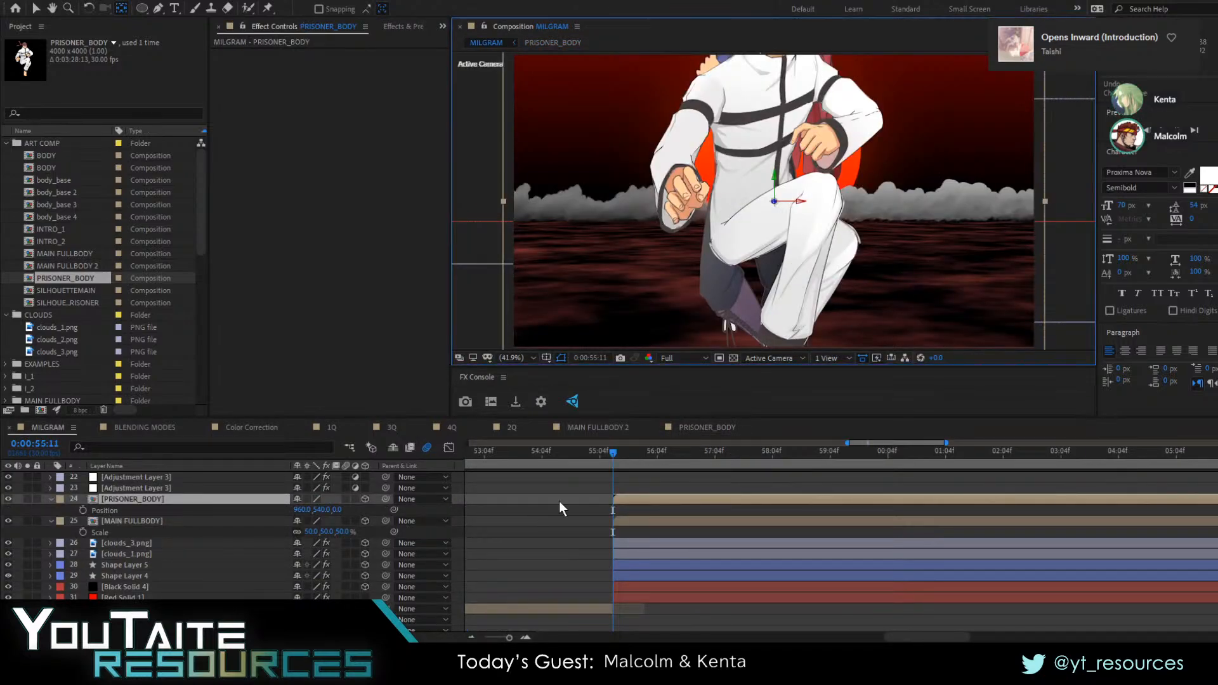
Push the PRISONER_BODY layer far back toward the horizon, to a Z position of about 30770
click(139, 502)
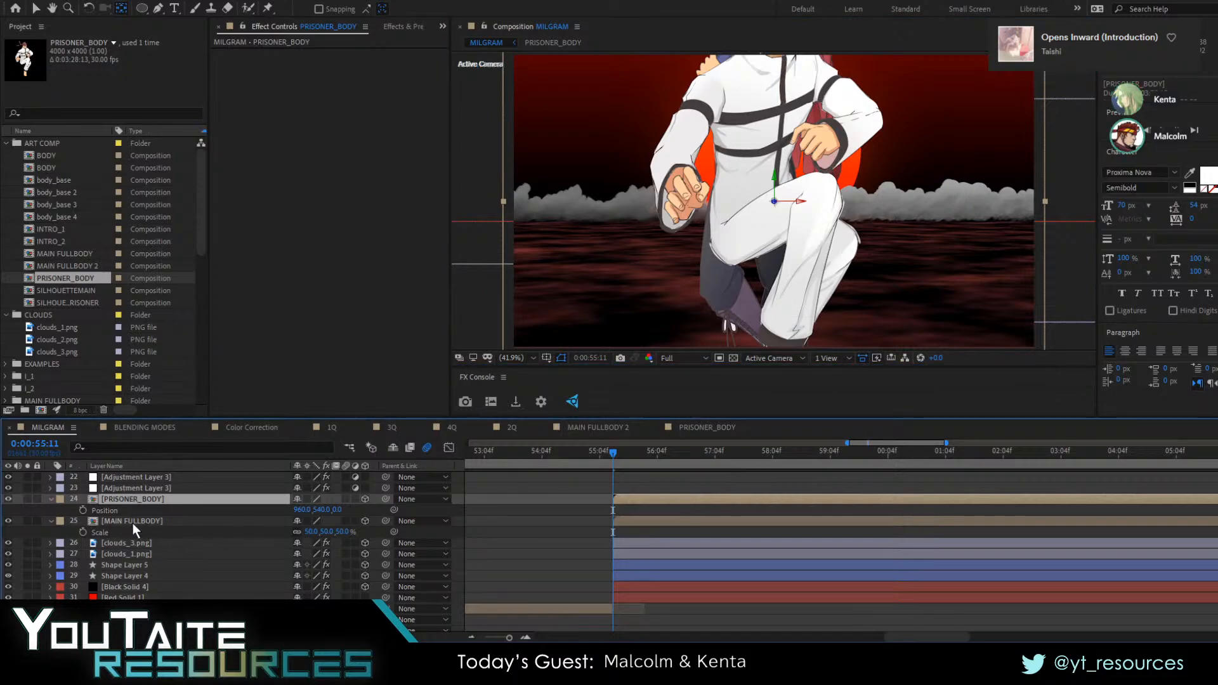
ctrl+click(132, 523)
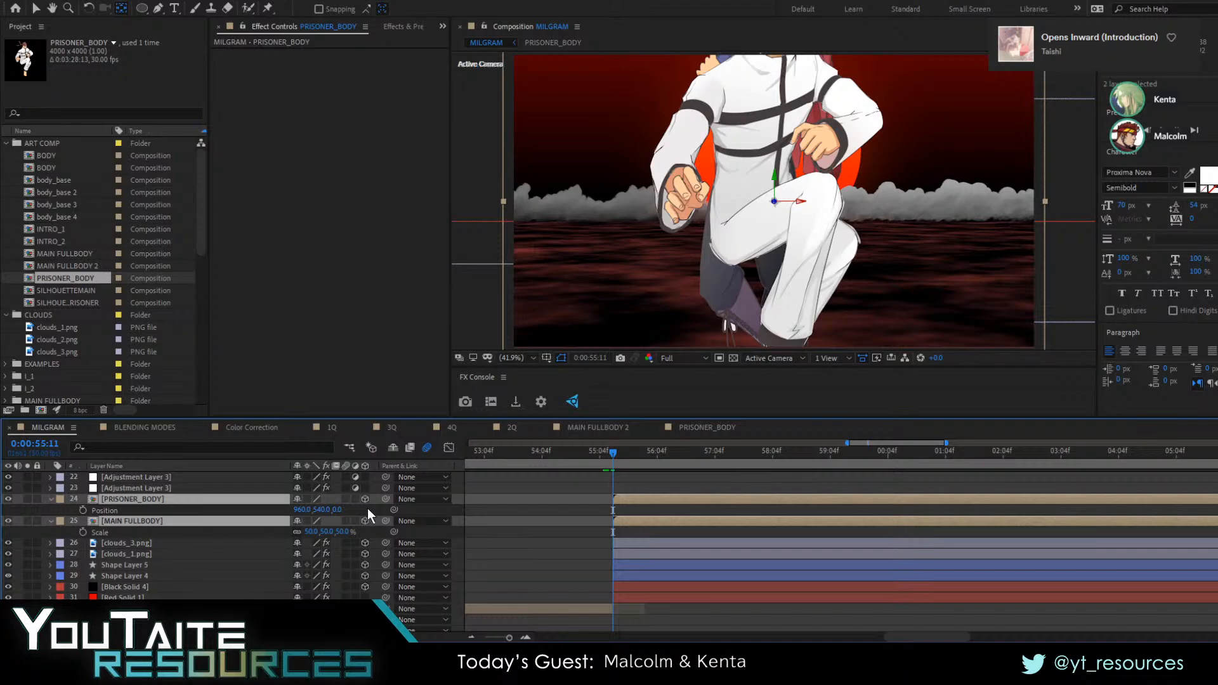
click(341, 511)
drag(338, 511, 973, 497)
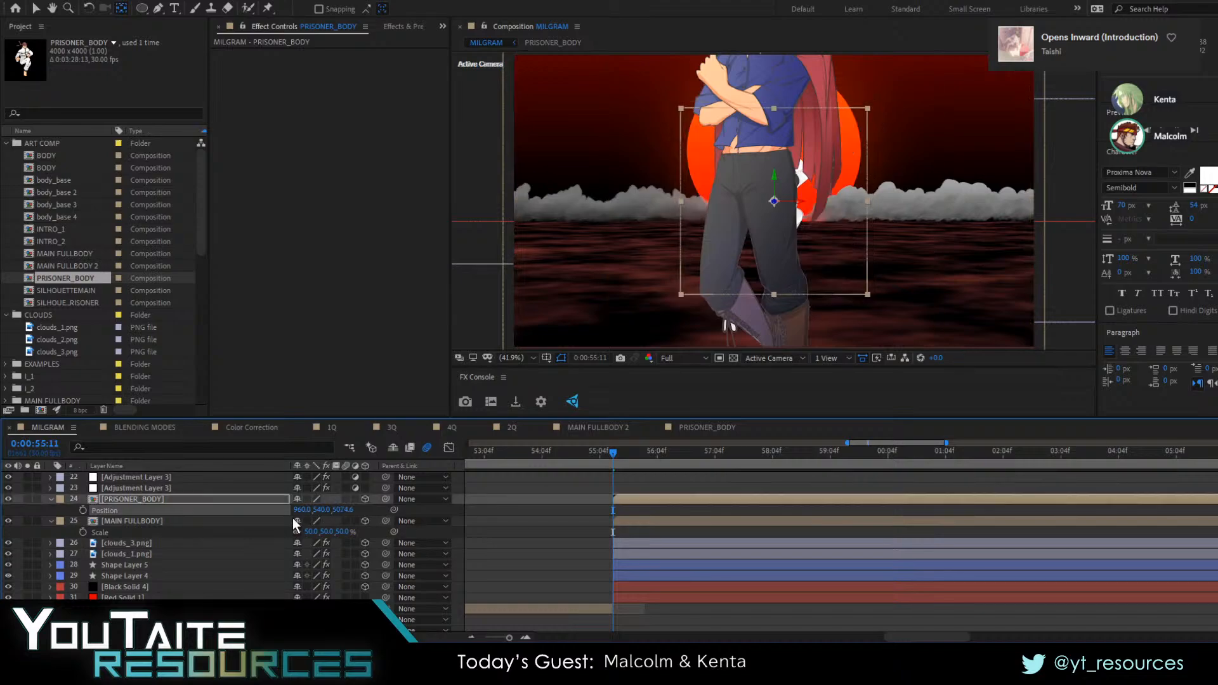
drag(346, 505, 692, 492)
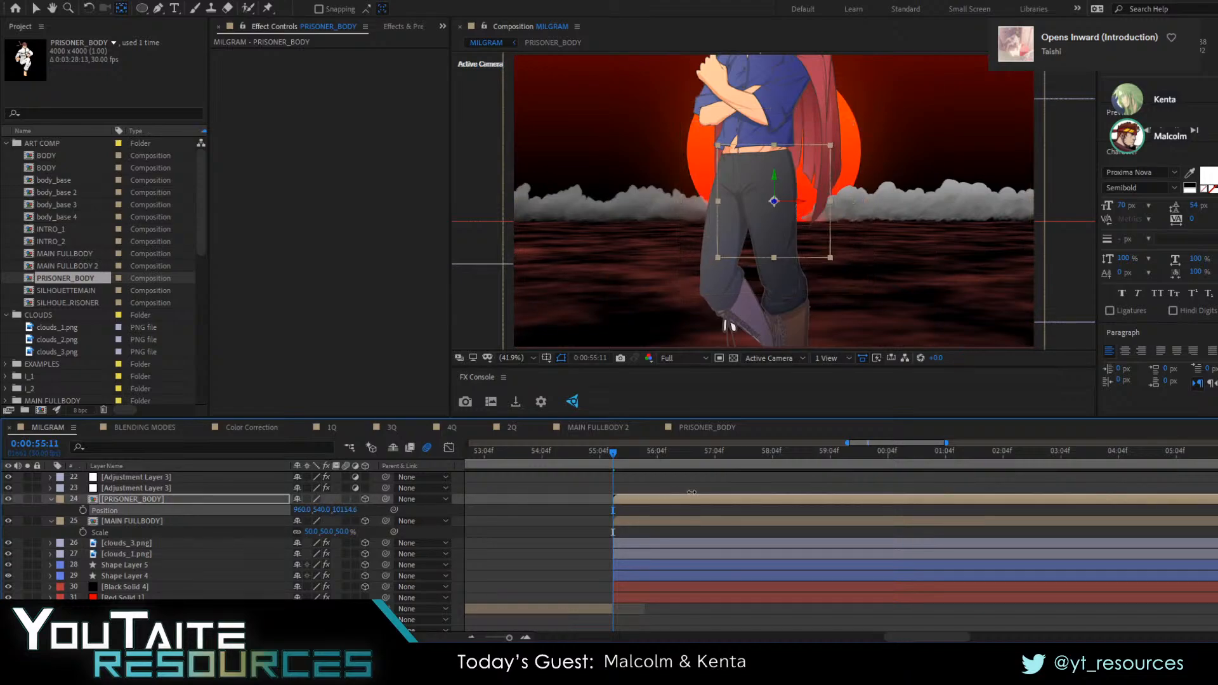
drag(345, 513, 983, 498)
drag(945, 458, 954, 458)
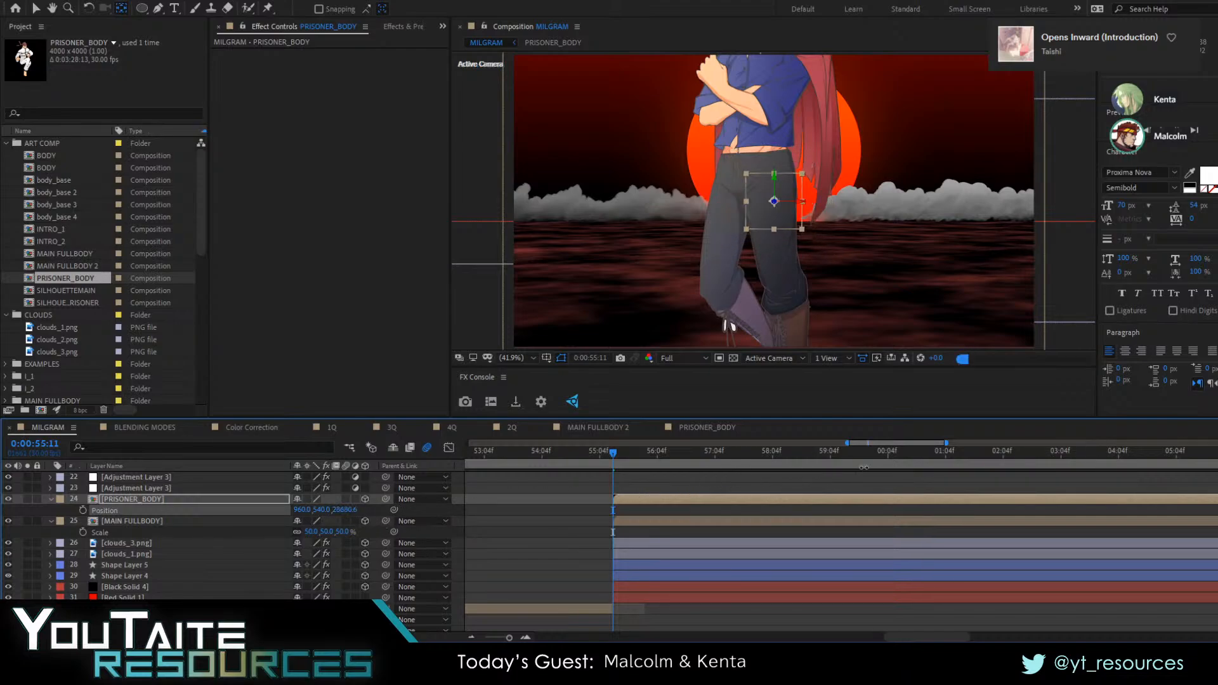
drag(349, 509, 863, 468)
Move the MAIN FULLBODY layer toward and past the camera, to a Z position of about -16715
click(133, 521)
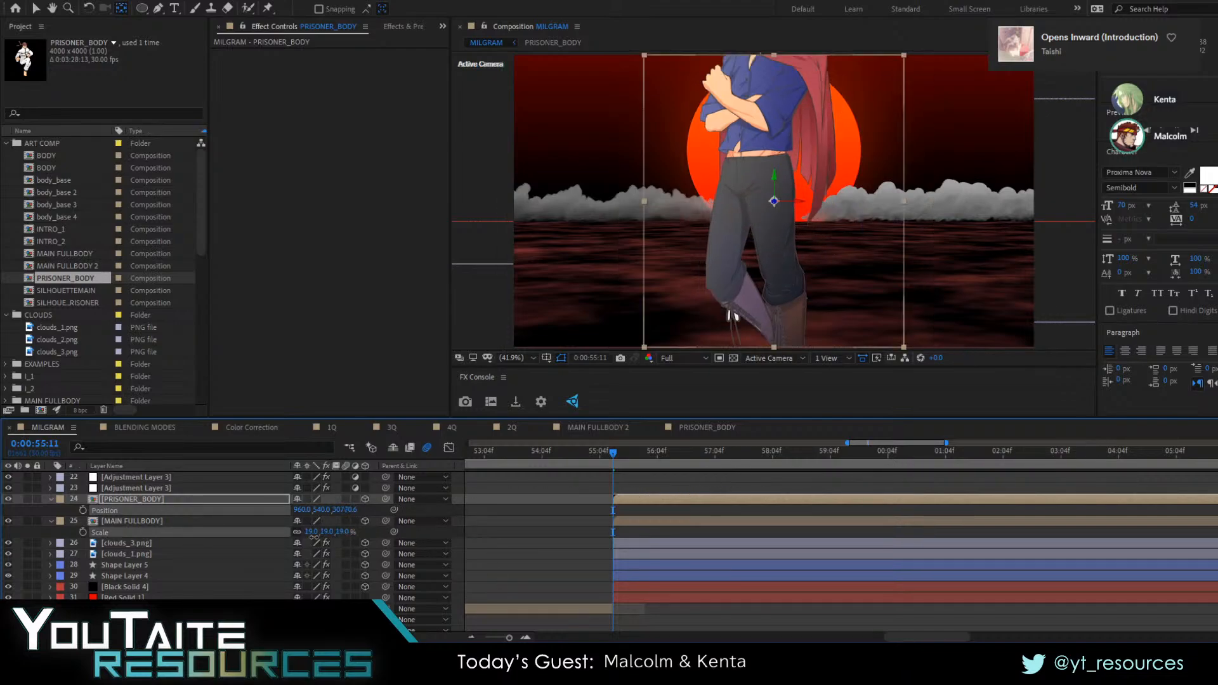
drag(337, 533, 19, 561)
mouse_move(343, 532)
mouse_down()
mouse_move(319, 539)
mouse_move(359, 534)
mouse_up()
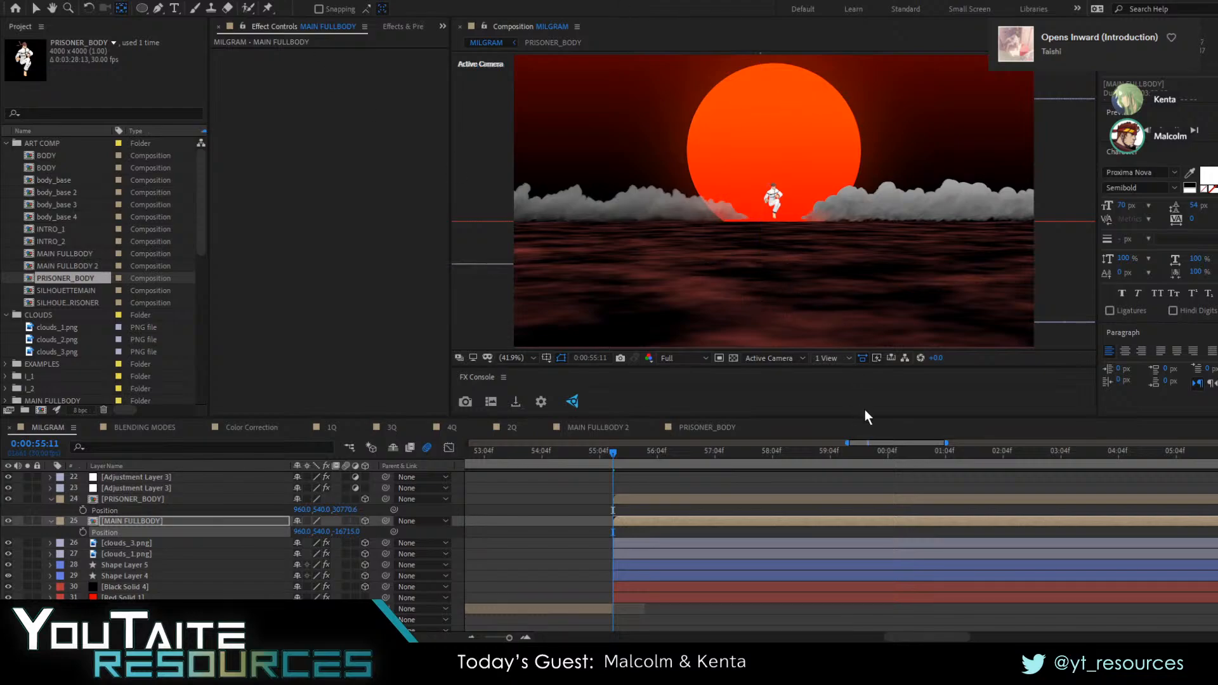
Split the viewer into two views, switch the Top view to Left, and zoom it out to examine the layers' depth
click(833, 386)
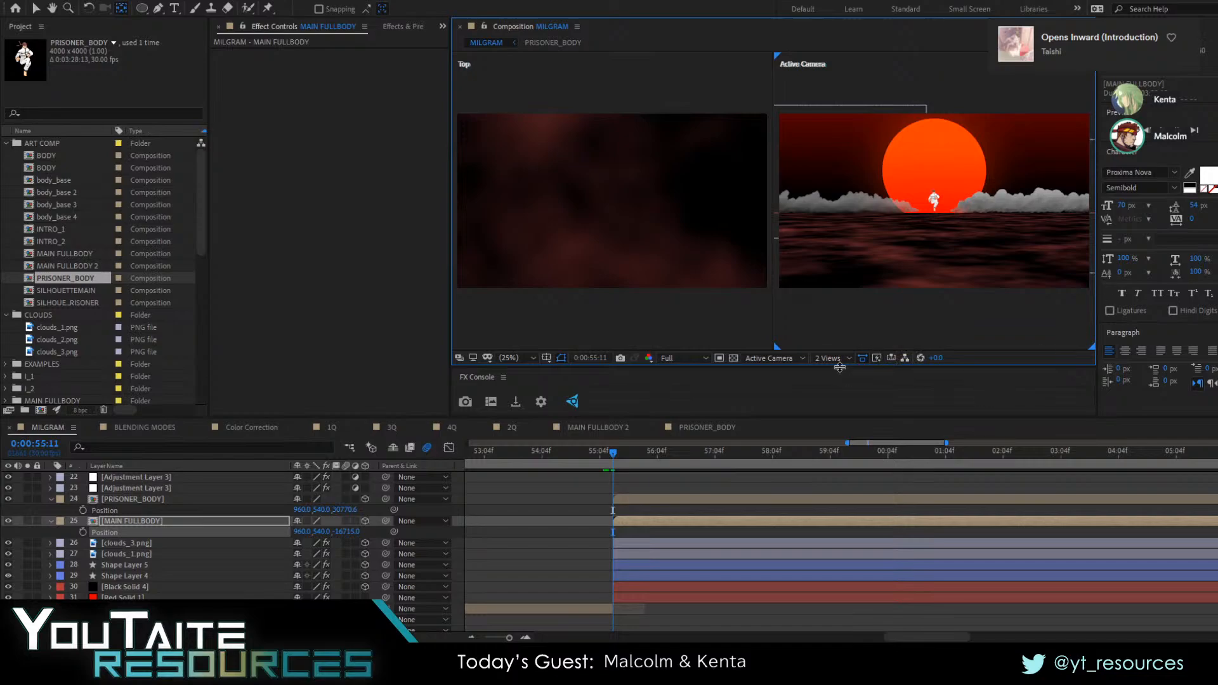
click(976, 403)
click(865, 277)
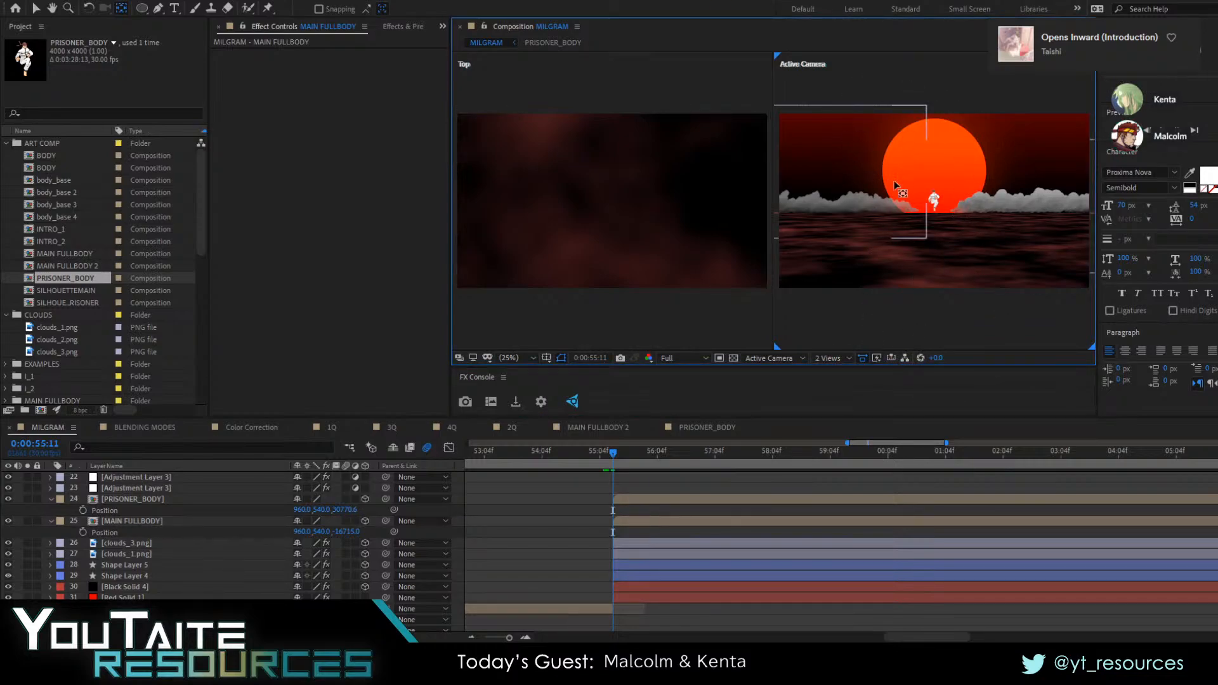
click(791, 361)
click(671, 312)
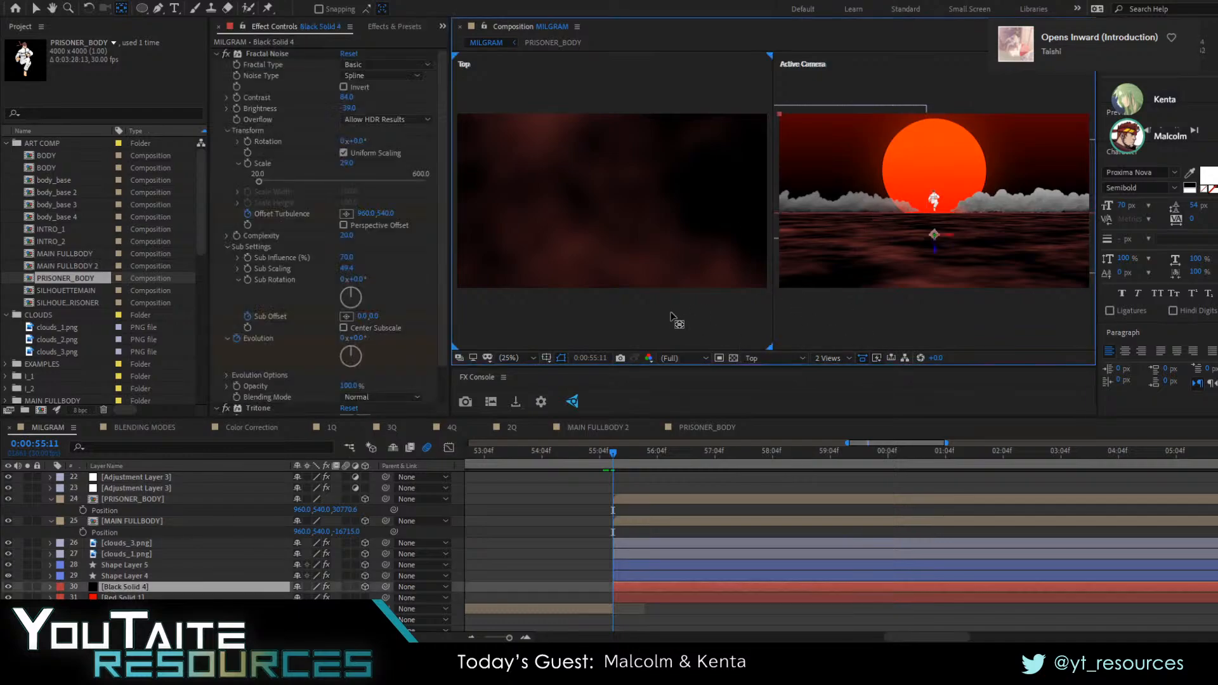
click(774, 236)
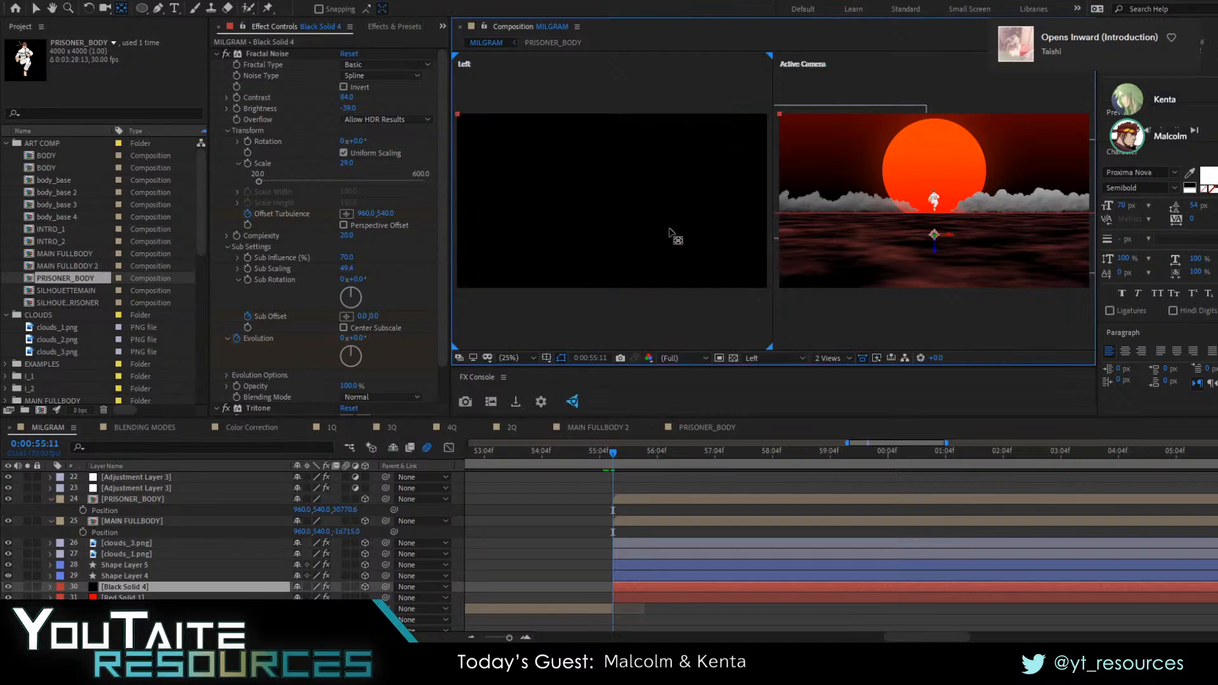
scroll(669, 228, down, 4)
key(space)
drag(622, 226, 805, 227)
click(778, 230)
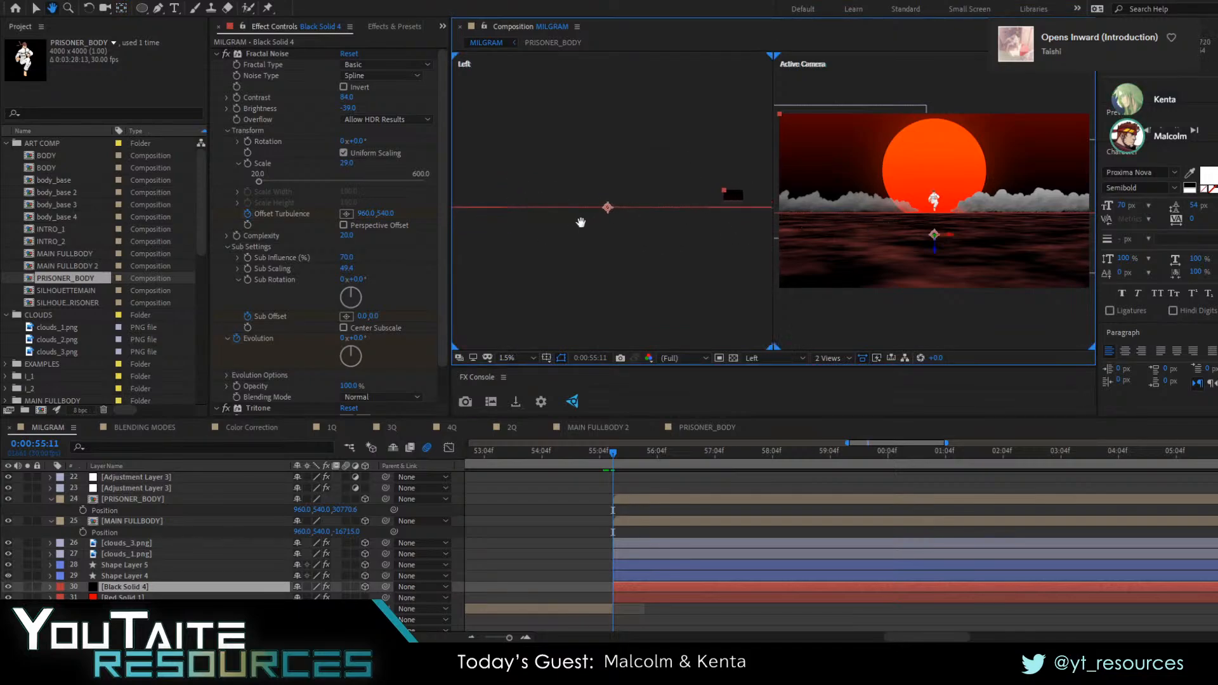
Select the cloud, PRISONER_BODY and MAIN FULLBODY layers in turn to locate them in the Left view
drag(698, 208, 755, 235)
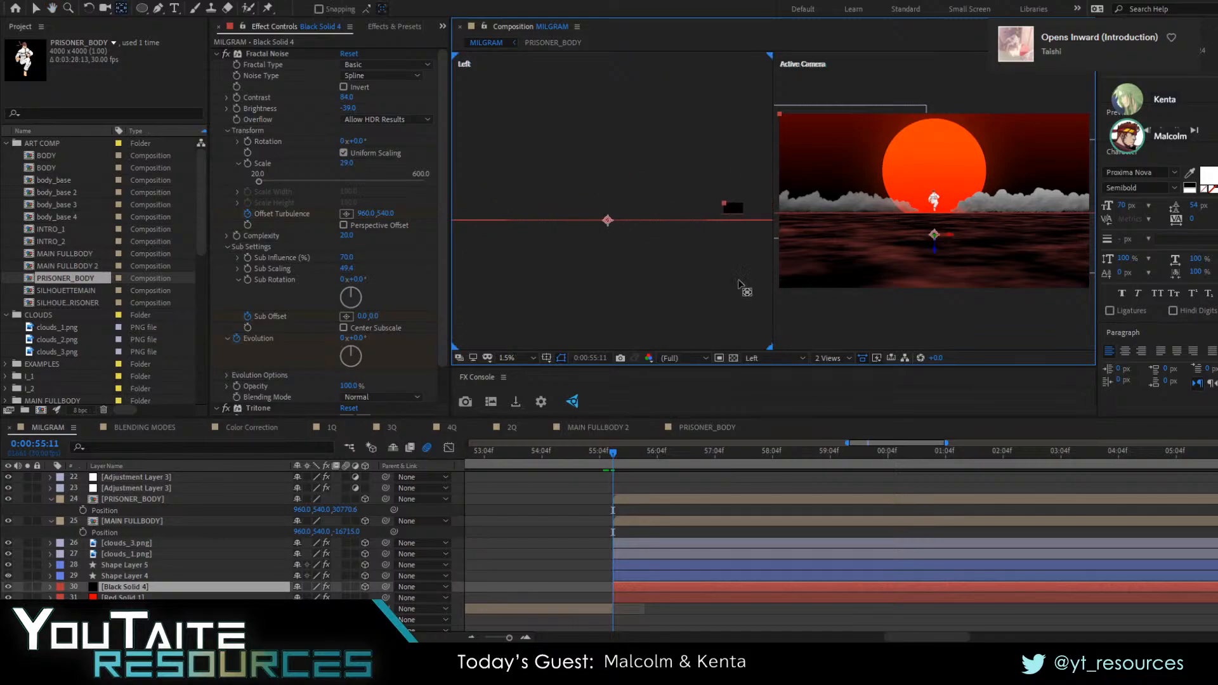
click(133, 554)
click(138, 543)
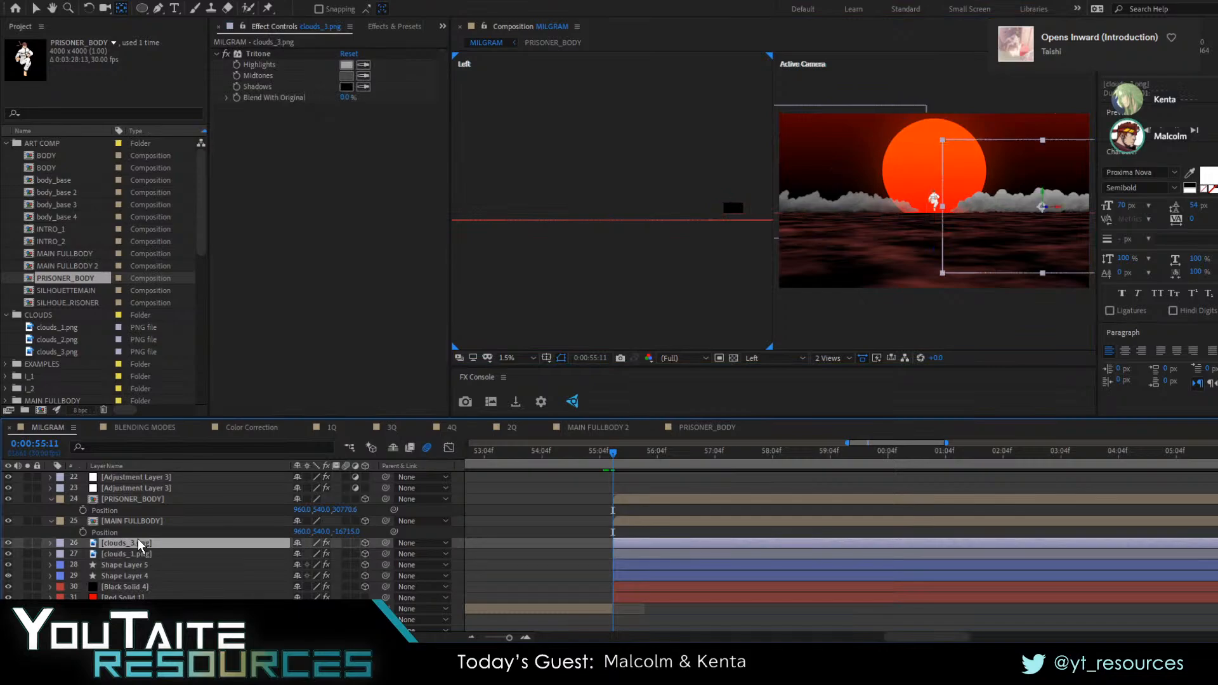
click(134, 554)
click(132, 498)
click(132, 521)
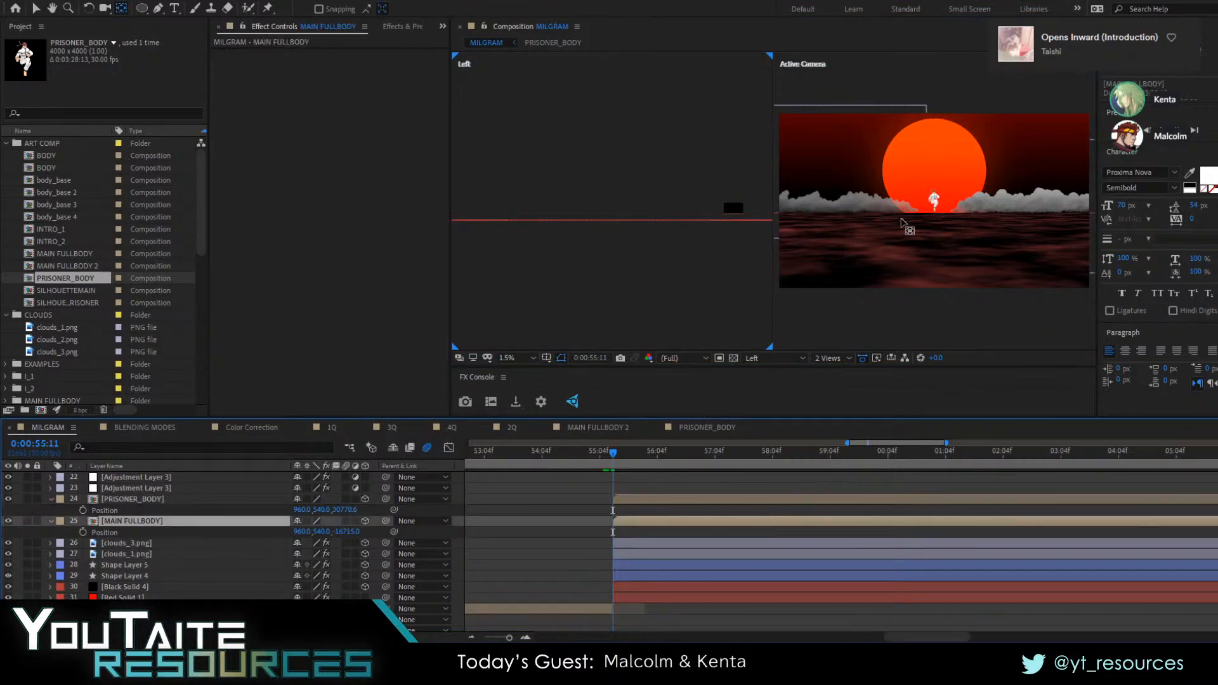
Reposition the MAIN FULLBODY layer in depth, to a Z position of about -9173
key(p)
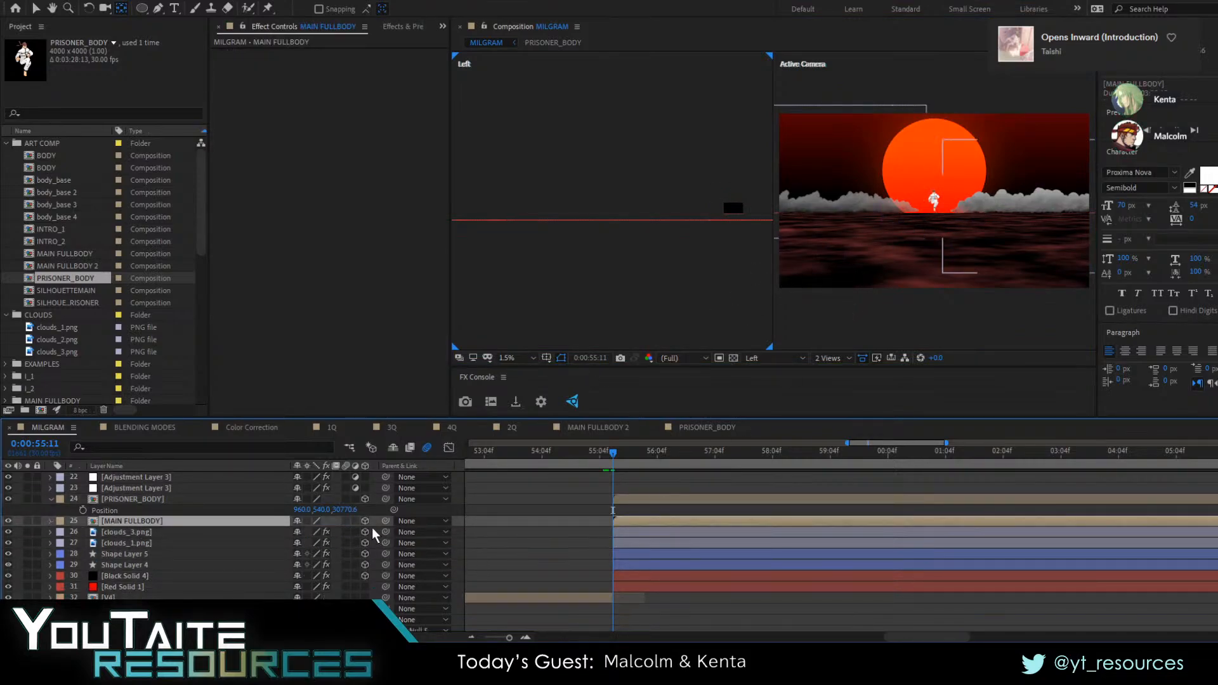
key(p)
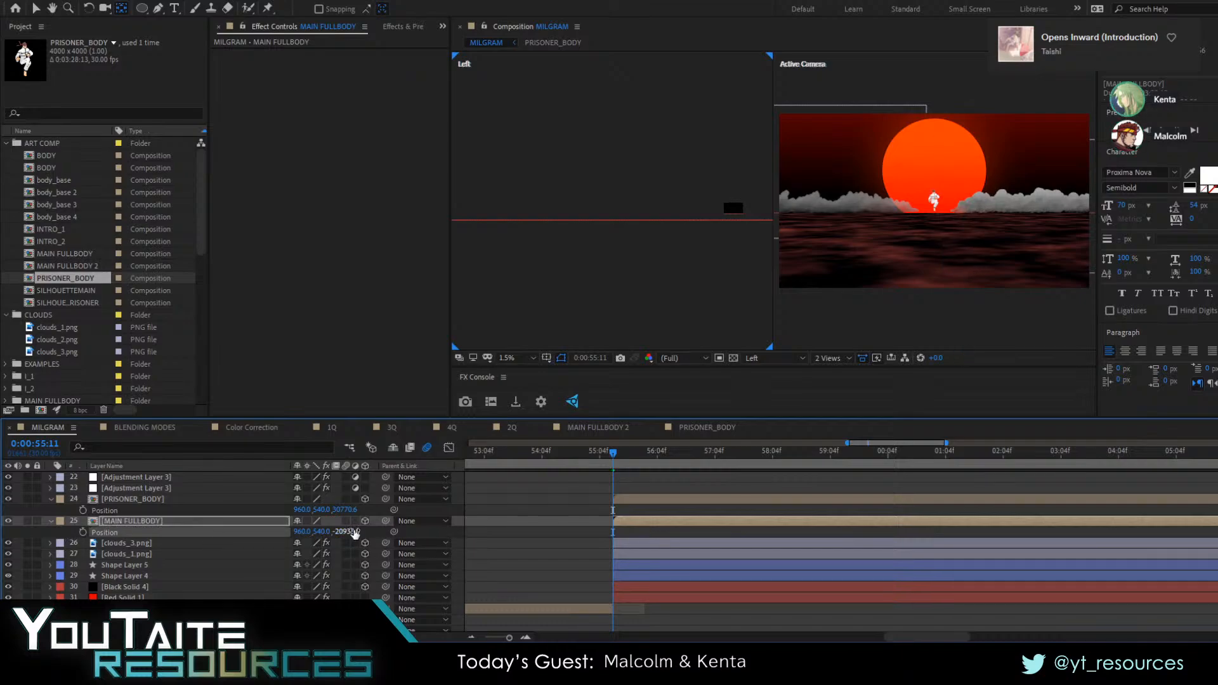
drag(354, 532, 920, 522)
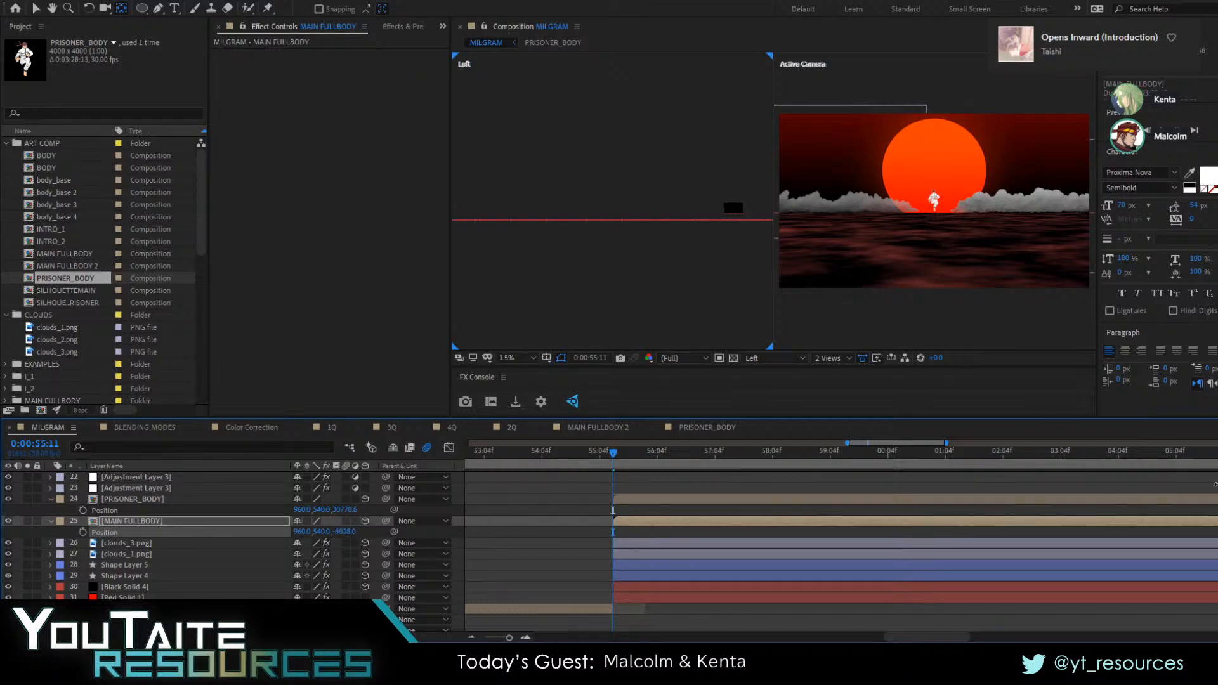
drag(1216, 485, 1217, 485)
drag(347, 532, 636, 221)
drag(691, 272, 517, 240)
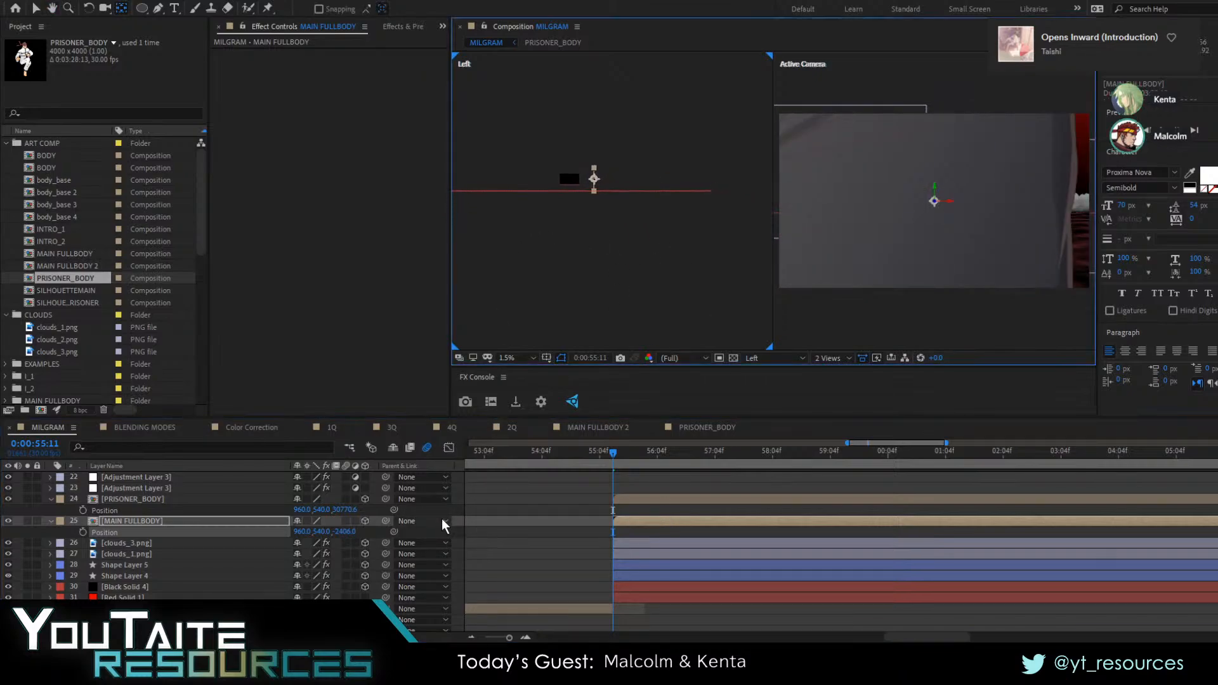
drag(348, 533, 273, 526)
drag(690, 222, 844, 279)
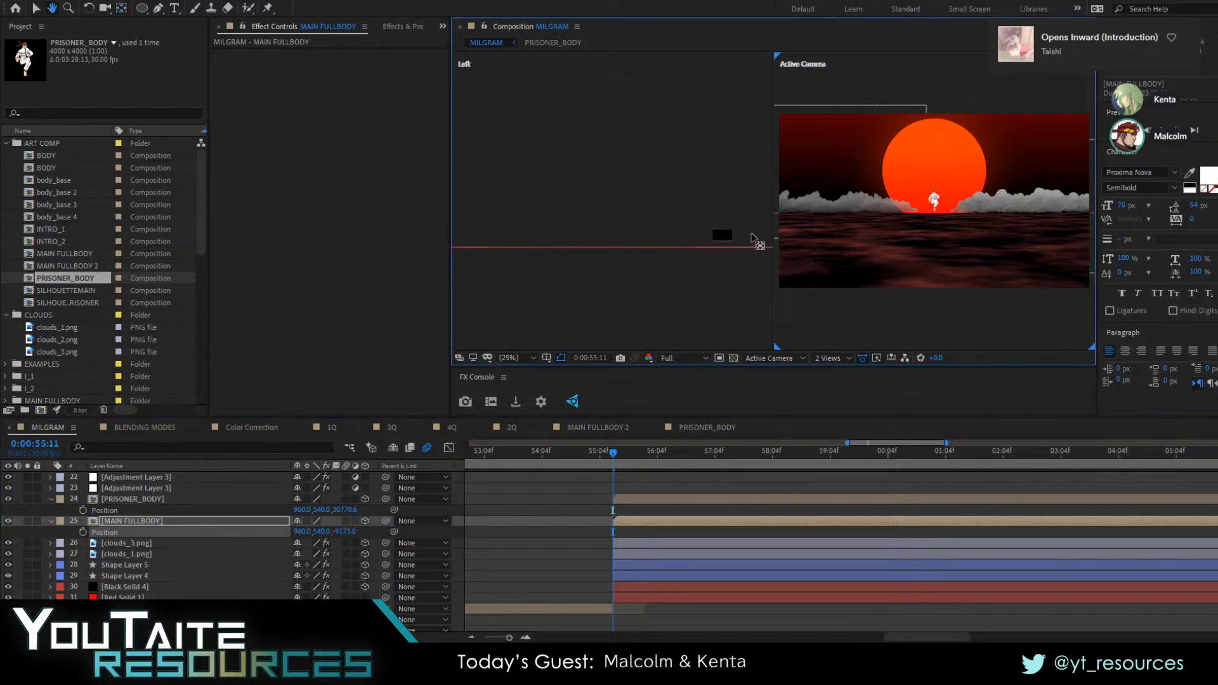
Add a new camera above the MAIN FULLBODY layer with the default camera settings
scroll(740, 242, up, 2)
drag(738, 260, 501, 217)
drag(733, 261, 388, 106)
drag(622, 200, 729, 318)
key(y)
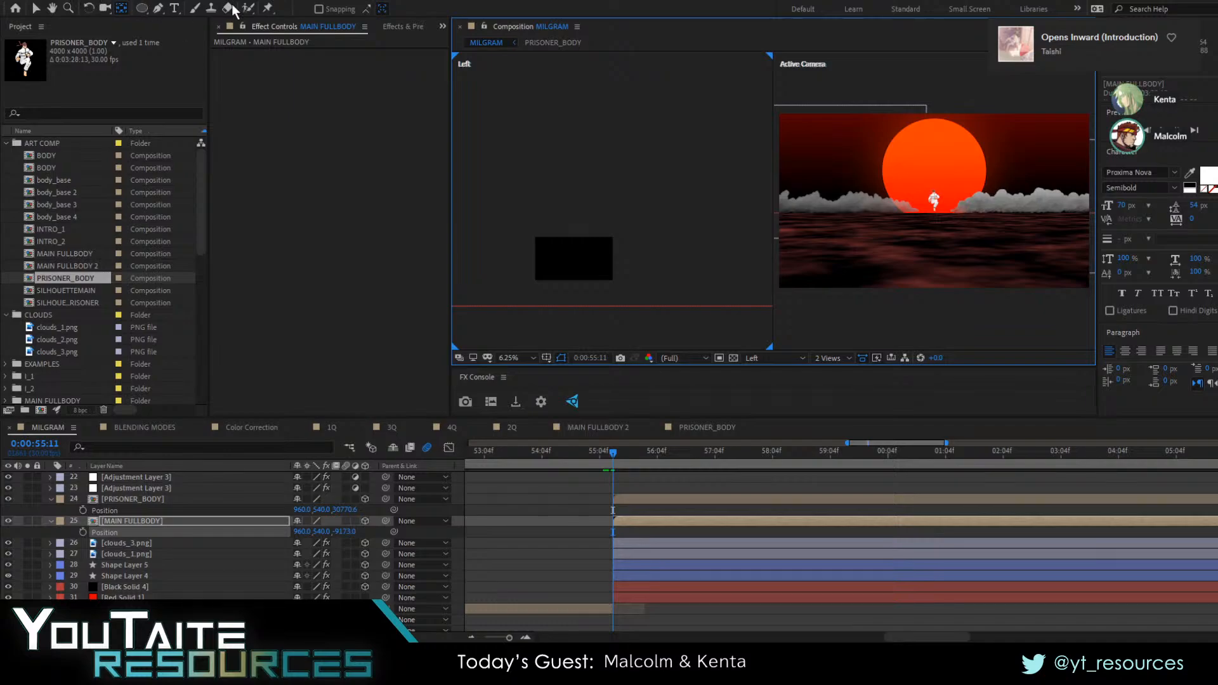
click(388, 55)
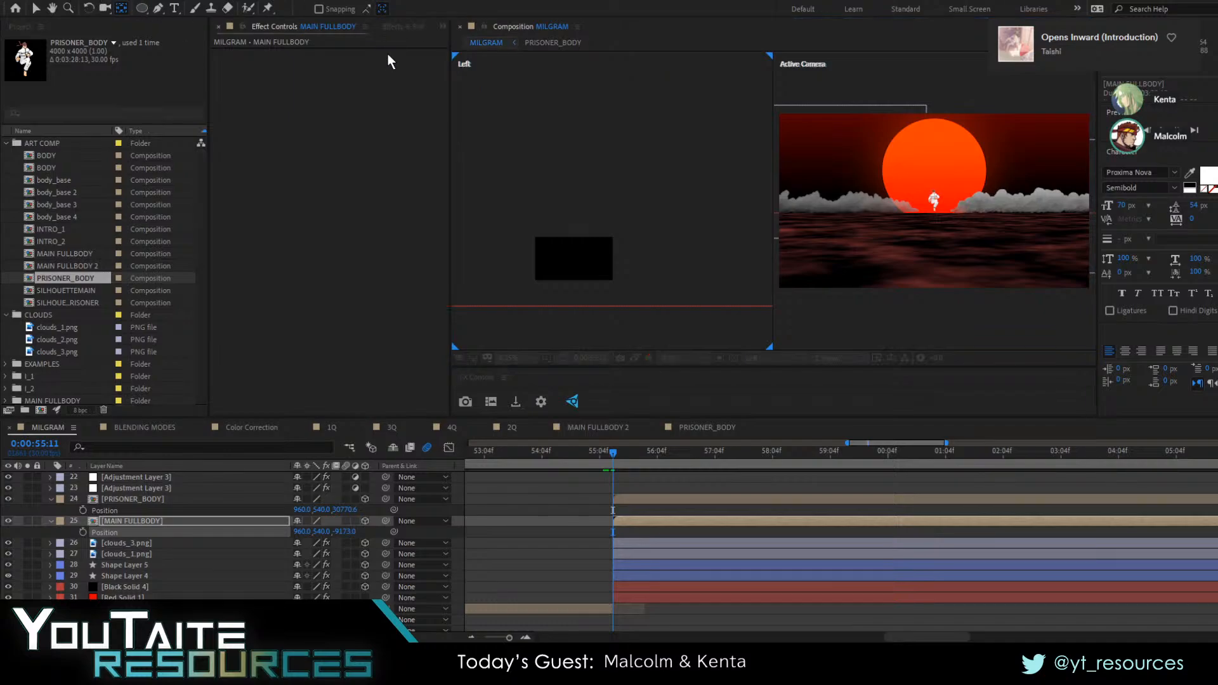
click(741, 449)
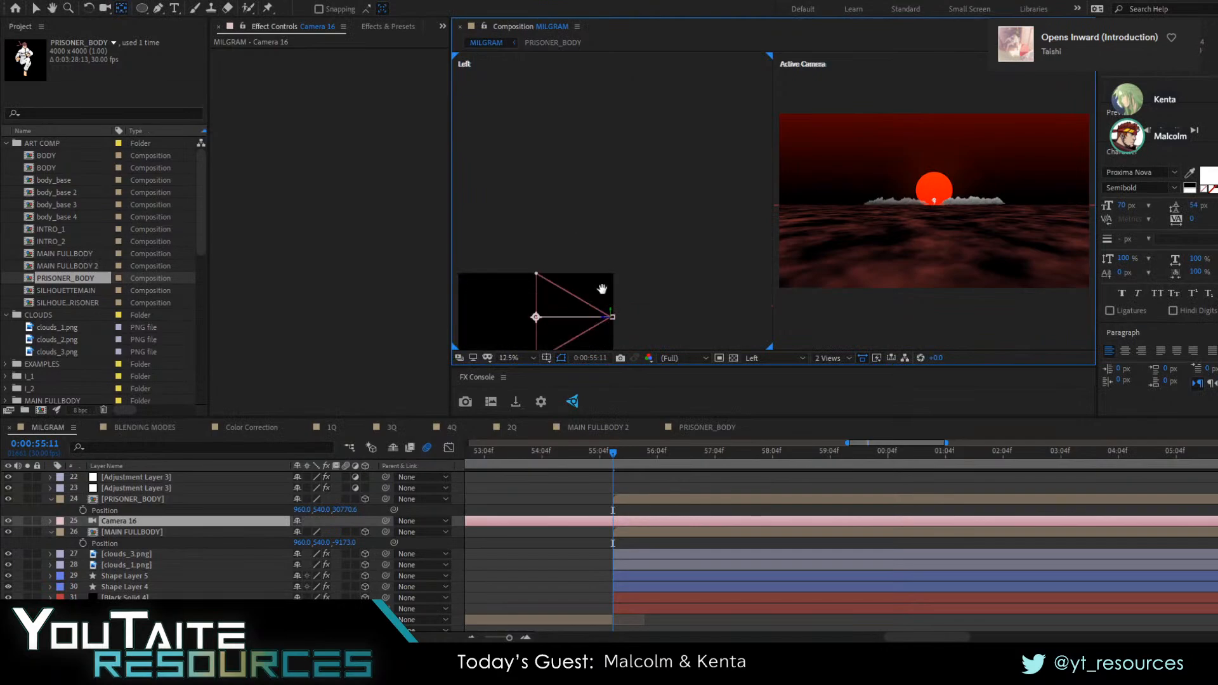
Examine the new camera's position relative to the water plane and the distant layers in the Left view
drag(602, 290, 662, 213)
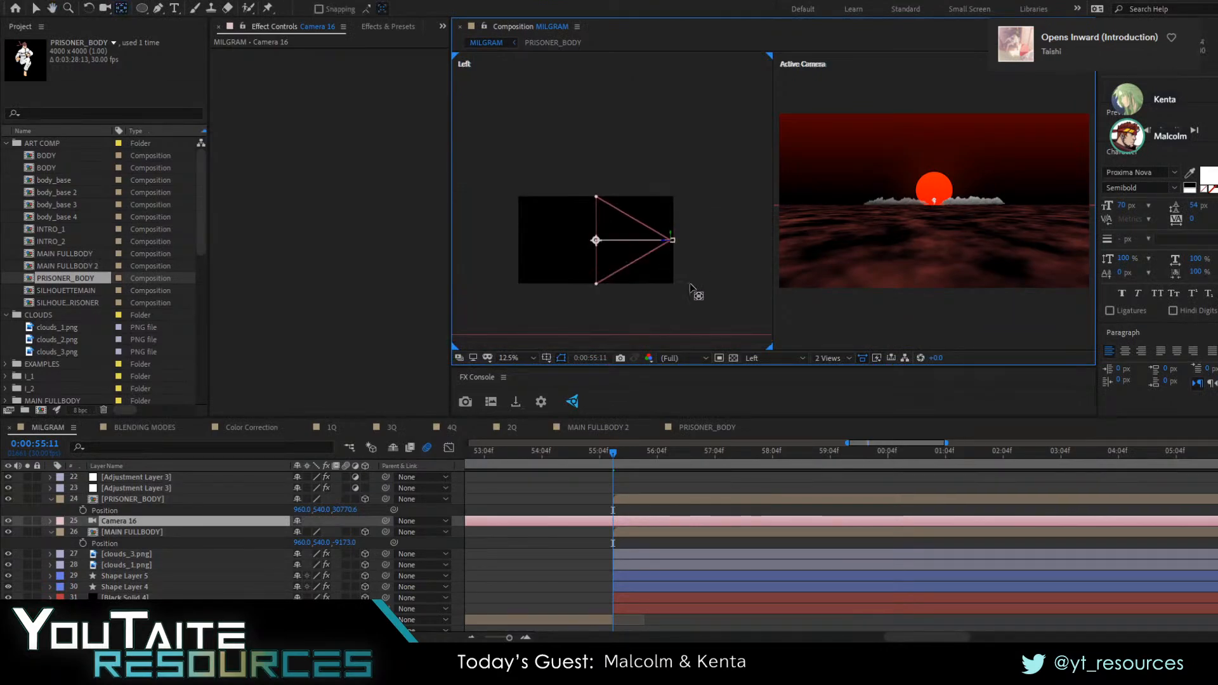
drag(690, 289, 751, 251)
drag(543, 264, 819, 273)
drag(546, 290, 791, 258)
drag(539, 260, 696, 265)
drag(539, 293, 566, 290)
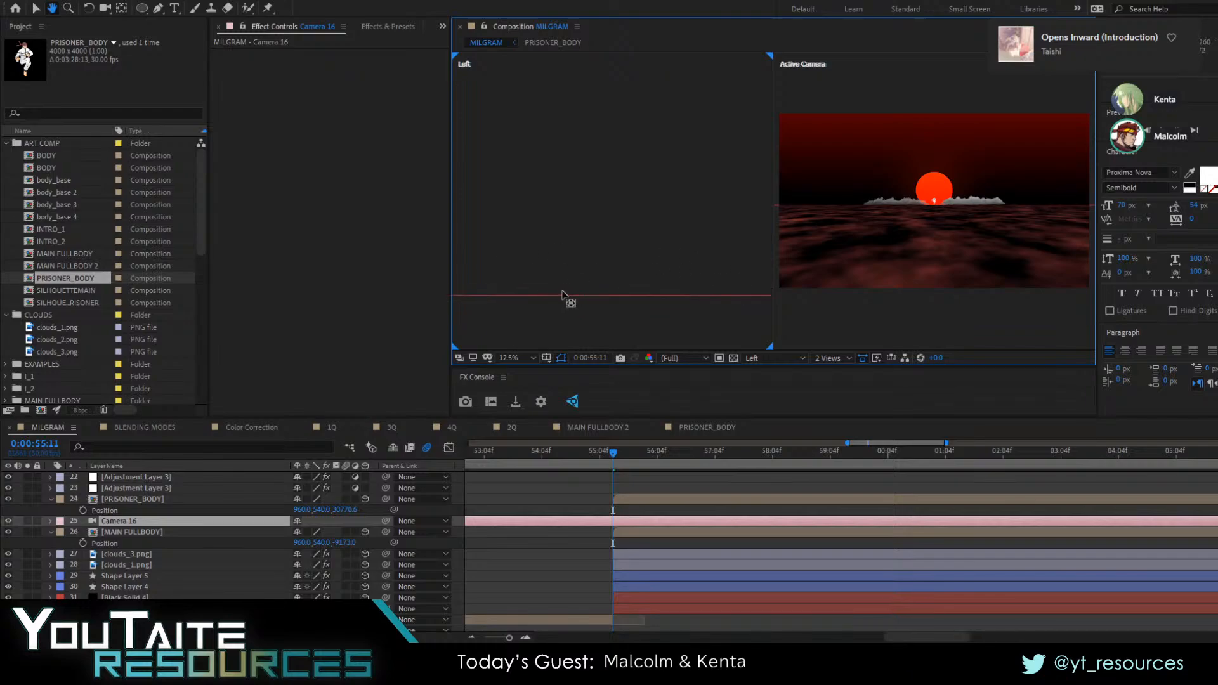
scroll(558, 294, down, 6)
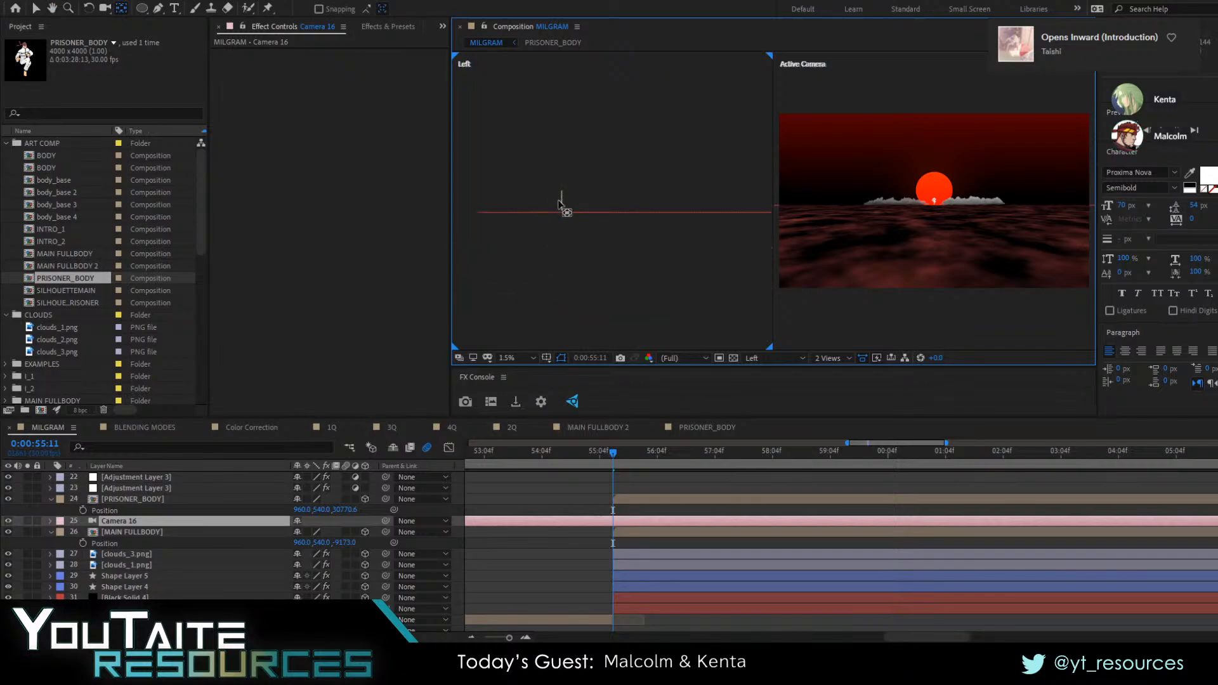
Select the PRISONER_BODY layer and examine where it stands along the water plane in the Left view
click(117, 531)
click(130, 508)
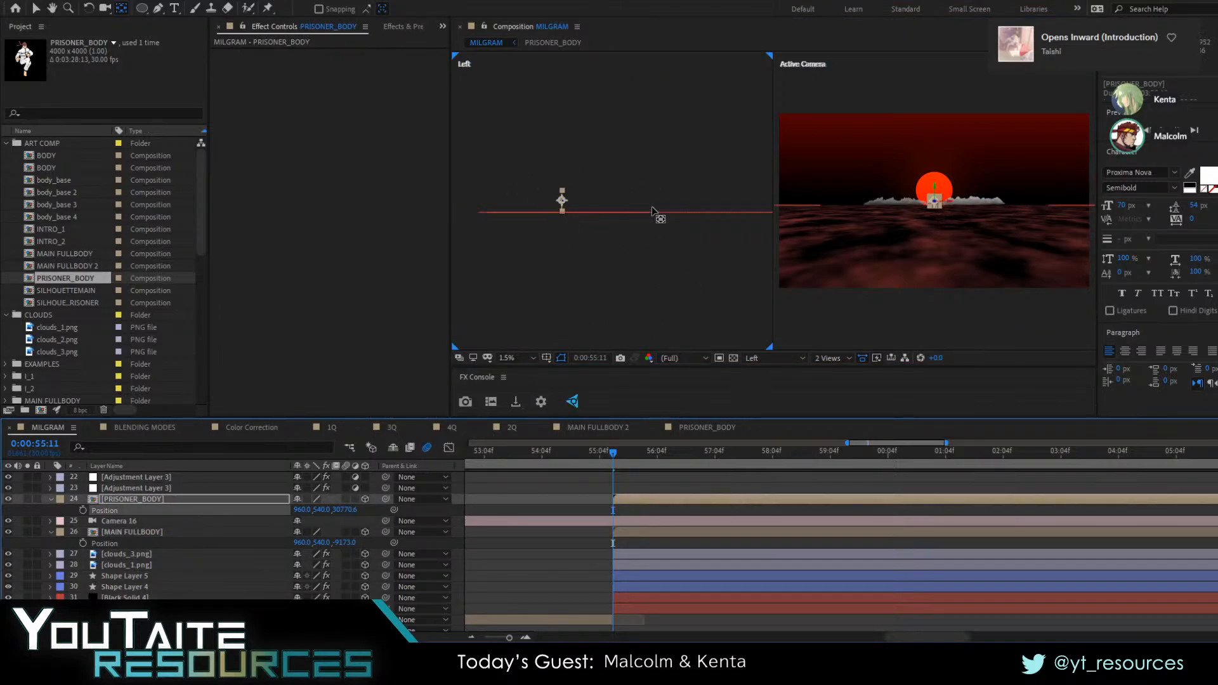
middle_click(689, 193)
key(y)
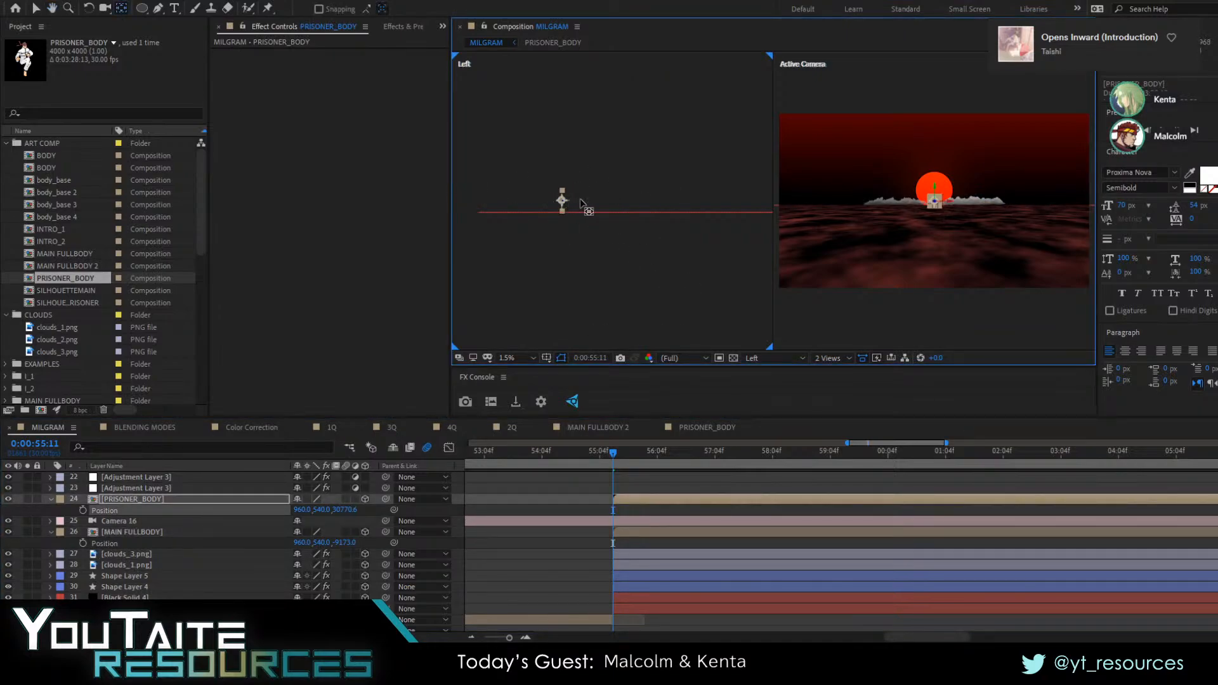
scroll(580, 203, up, 3)
scroll(580, 203, down, 2)
key(space)
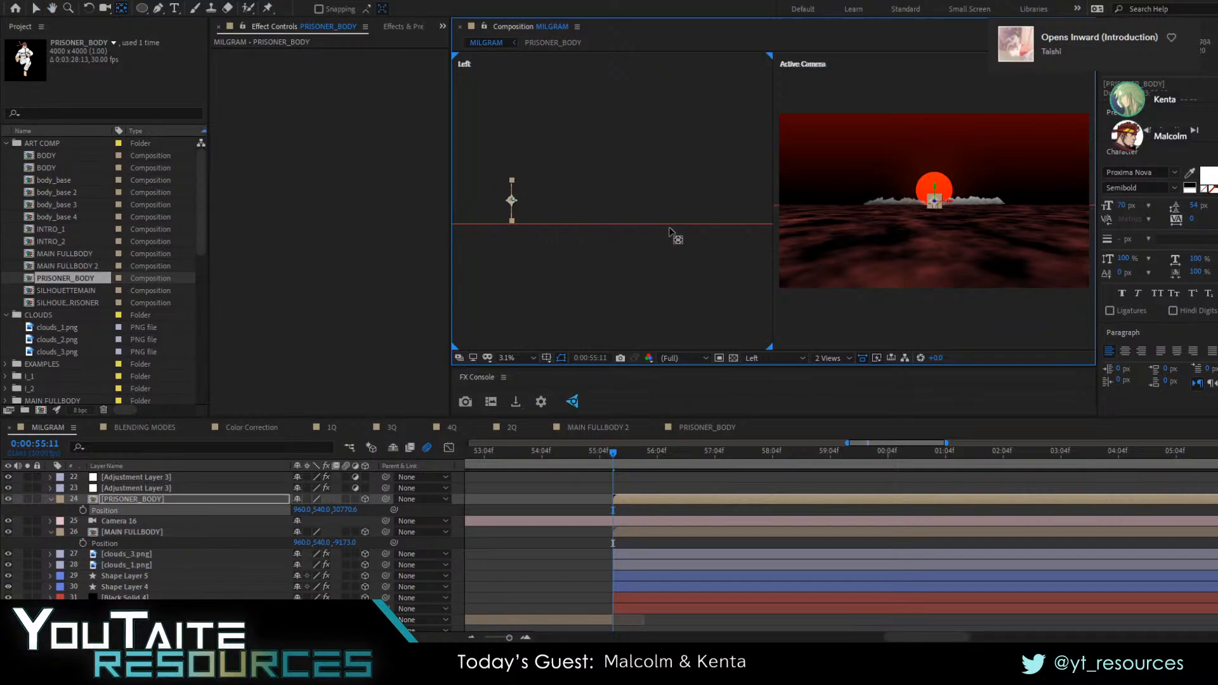
key(space)
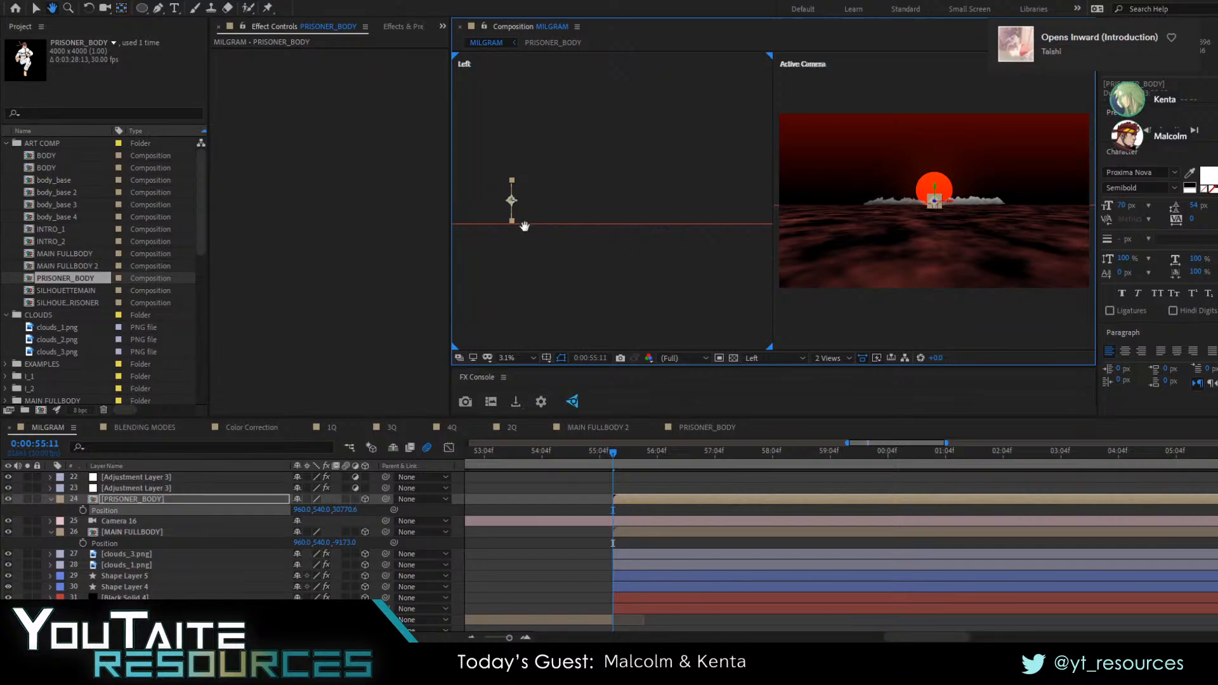
scroll(645, 223, down, 1)
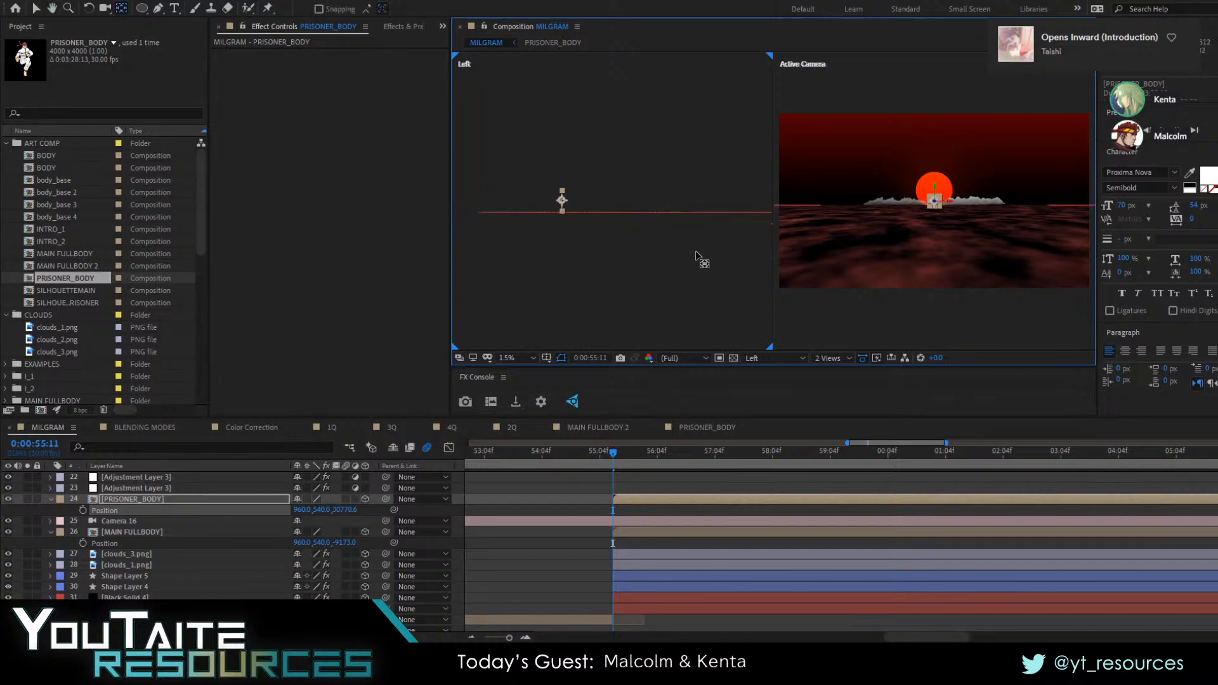
key(space)
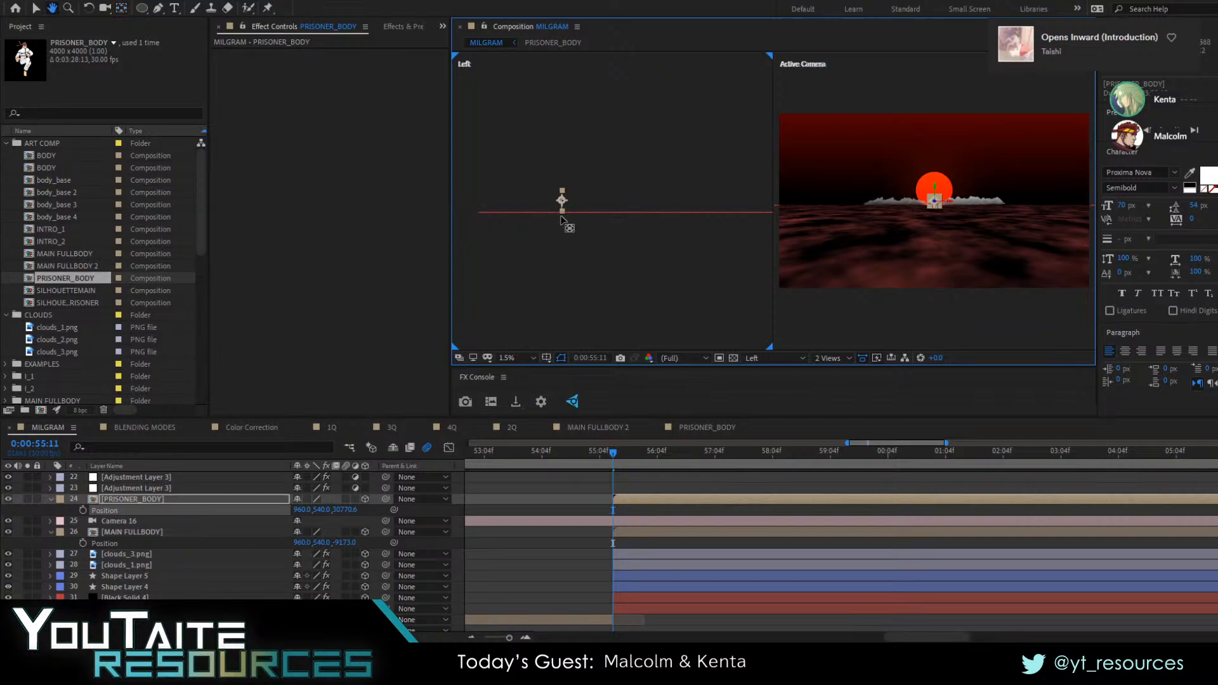
Select Camera 16 and enlarge the composition viewer to examine its distance from the prisoner figure, then restore the layout
click(112, 519)
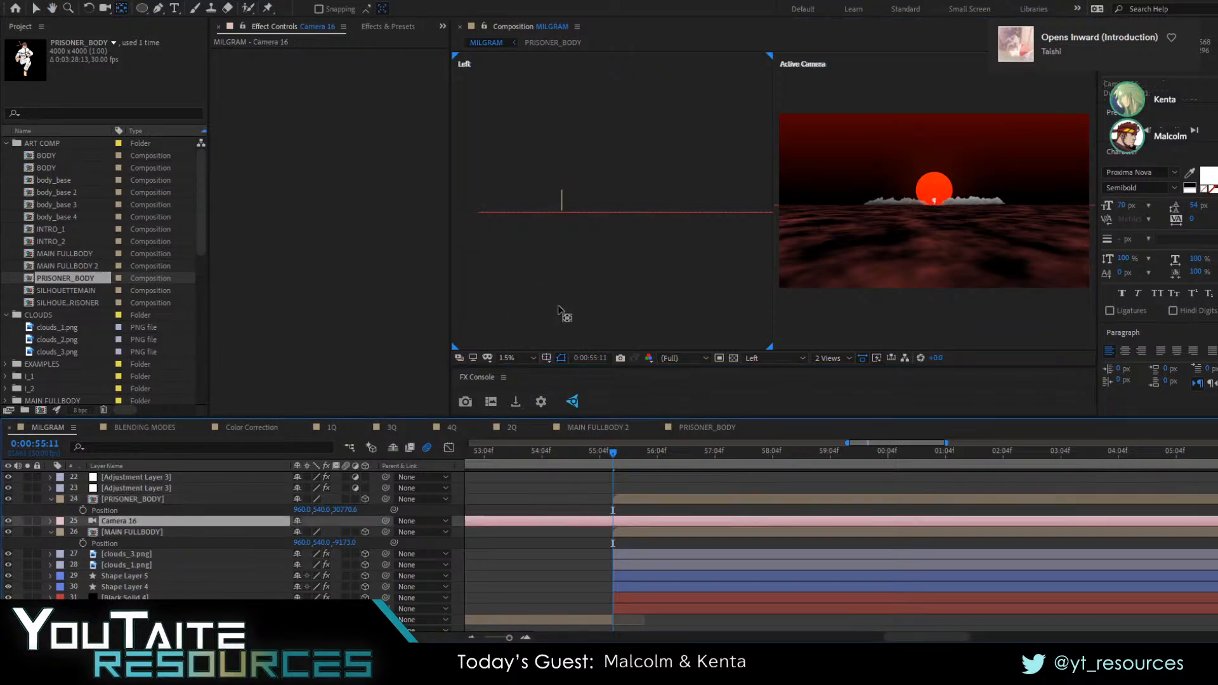
click(644, 289)
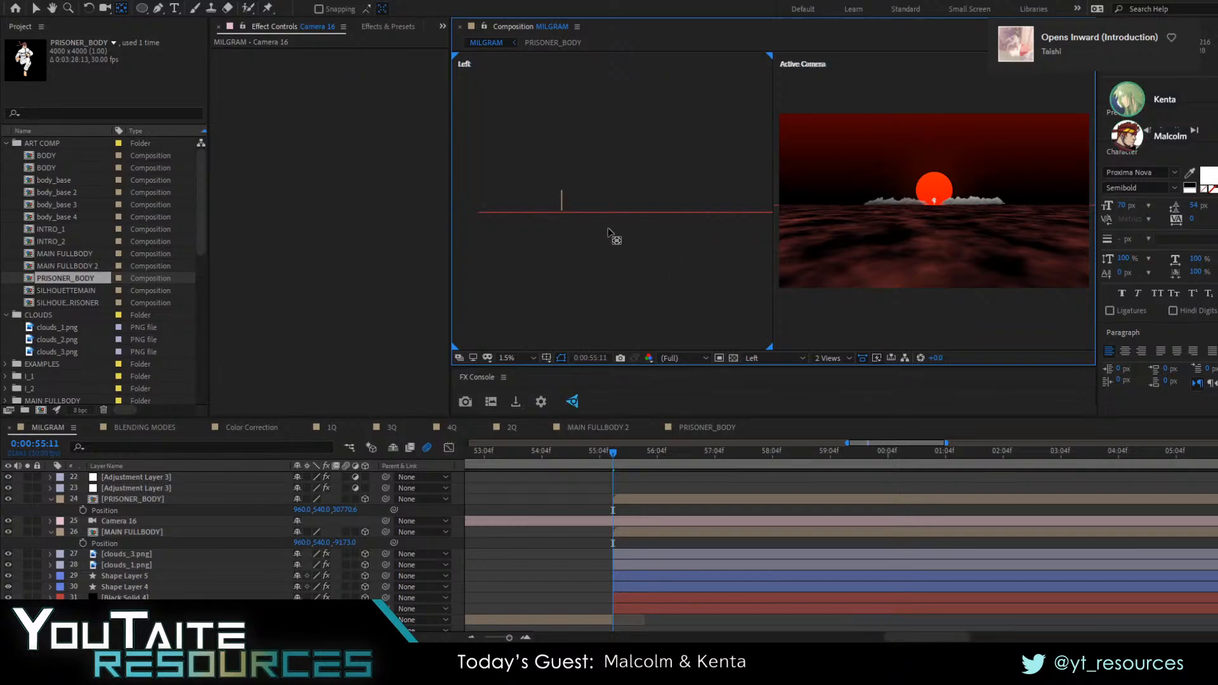
key(v)
key(h)
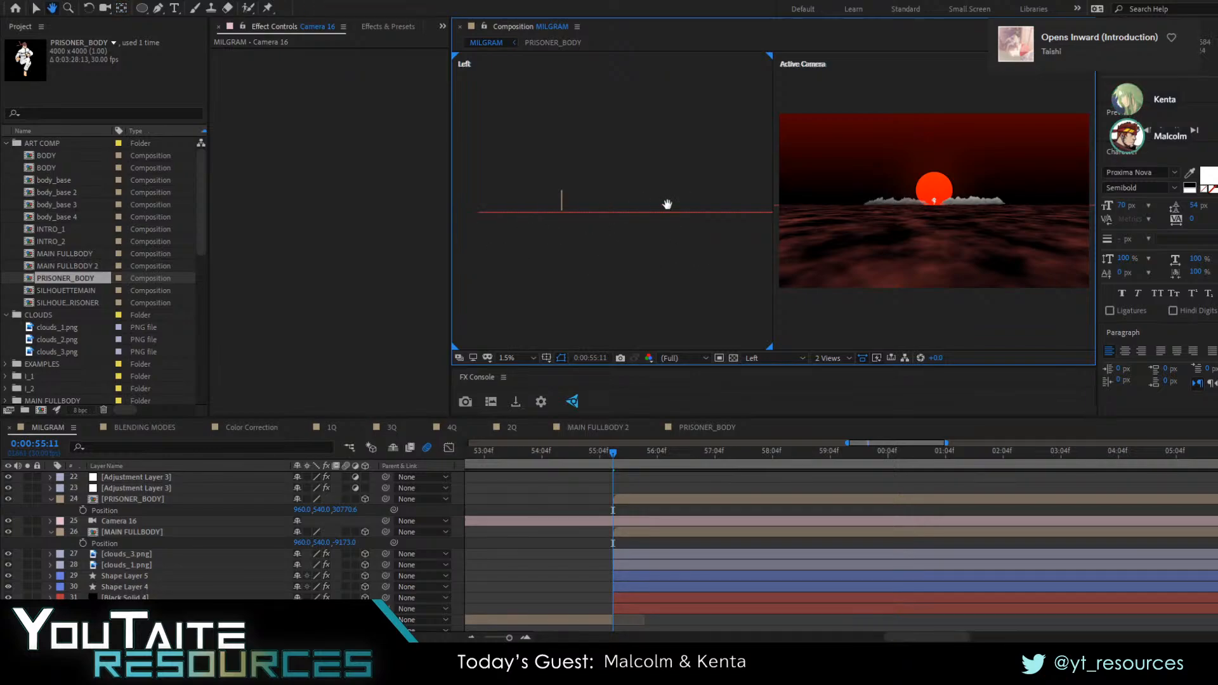
key(v)
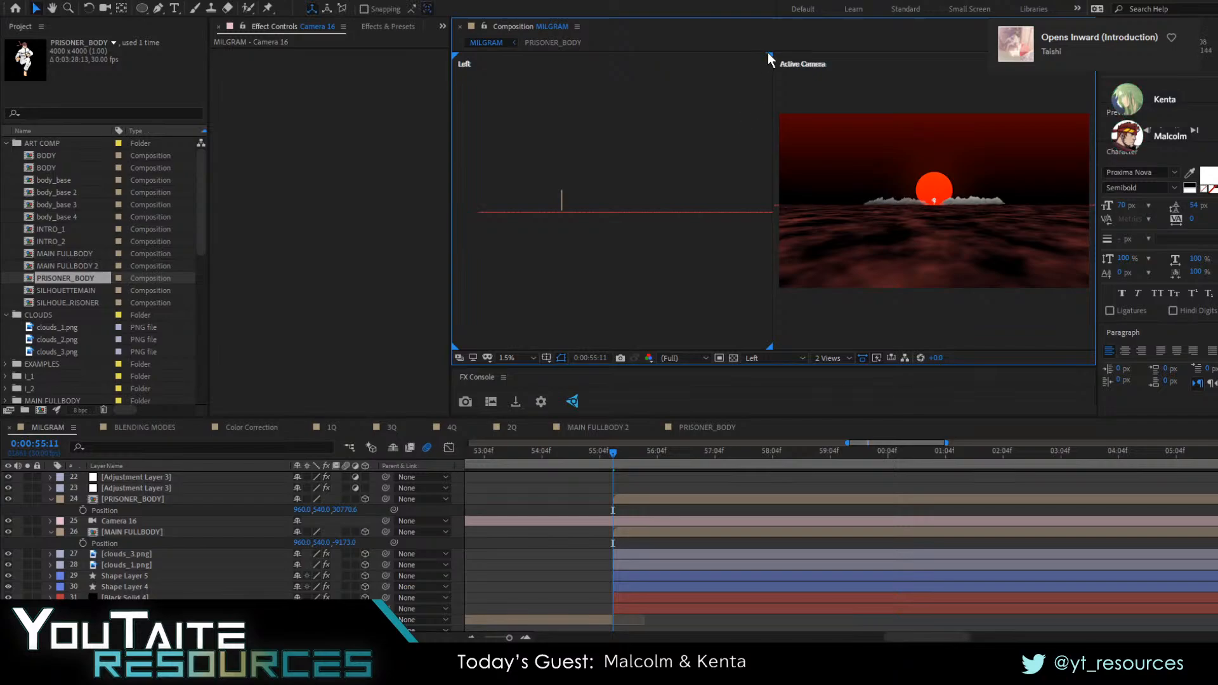
key(grave)
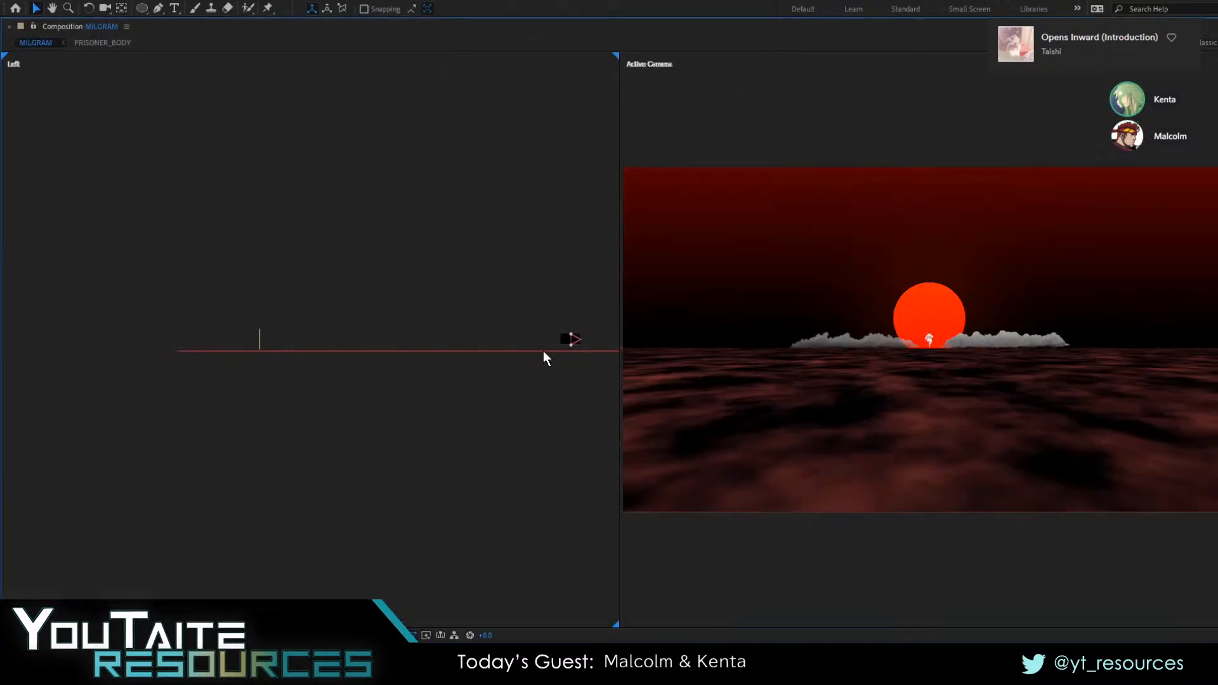
key(h)
key(v)
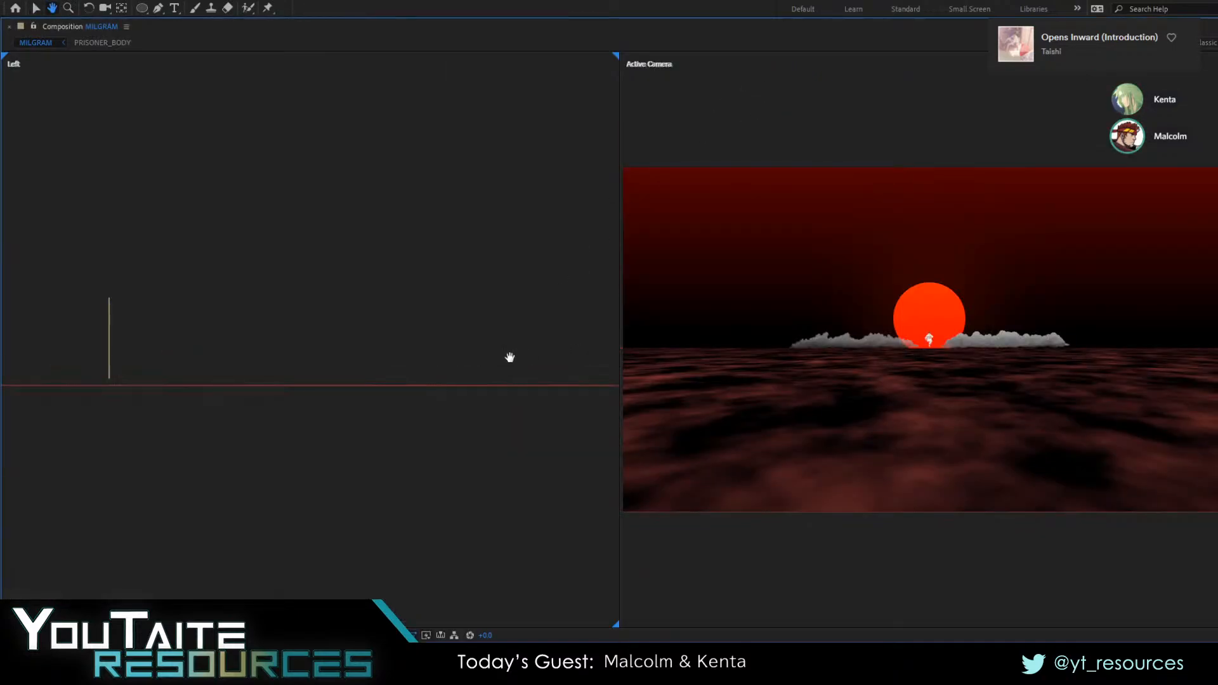
key(h)
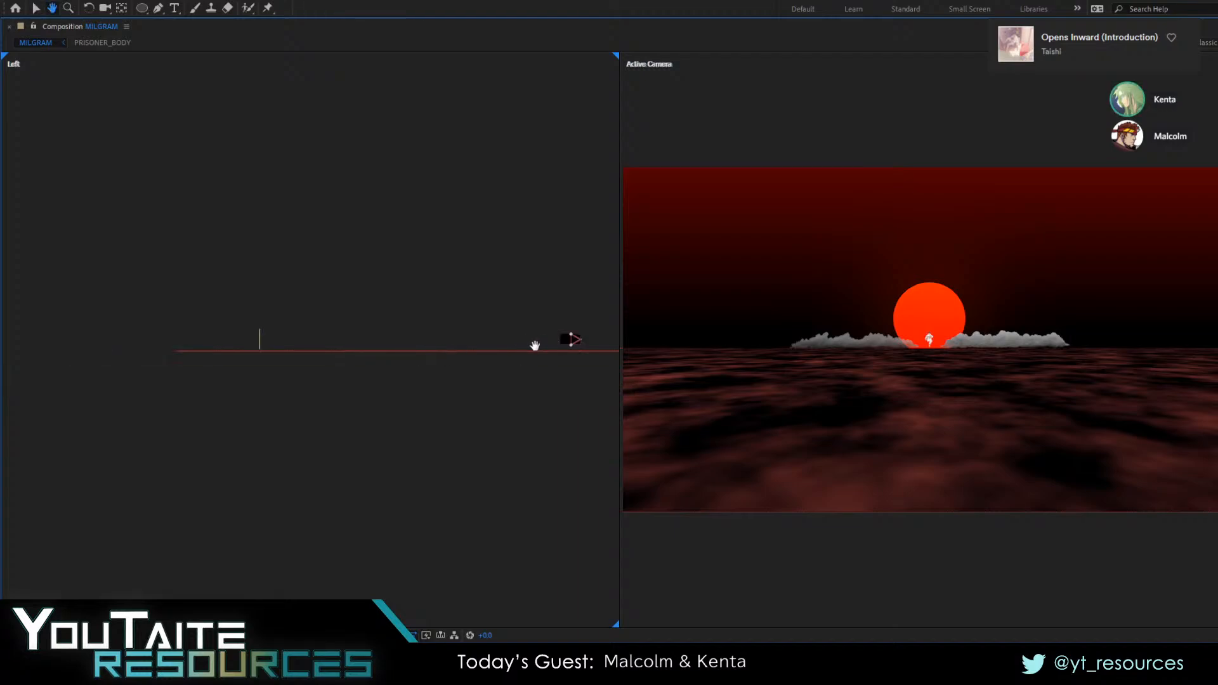
key(v)
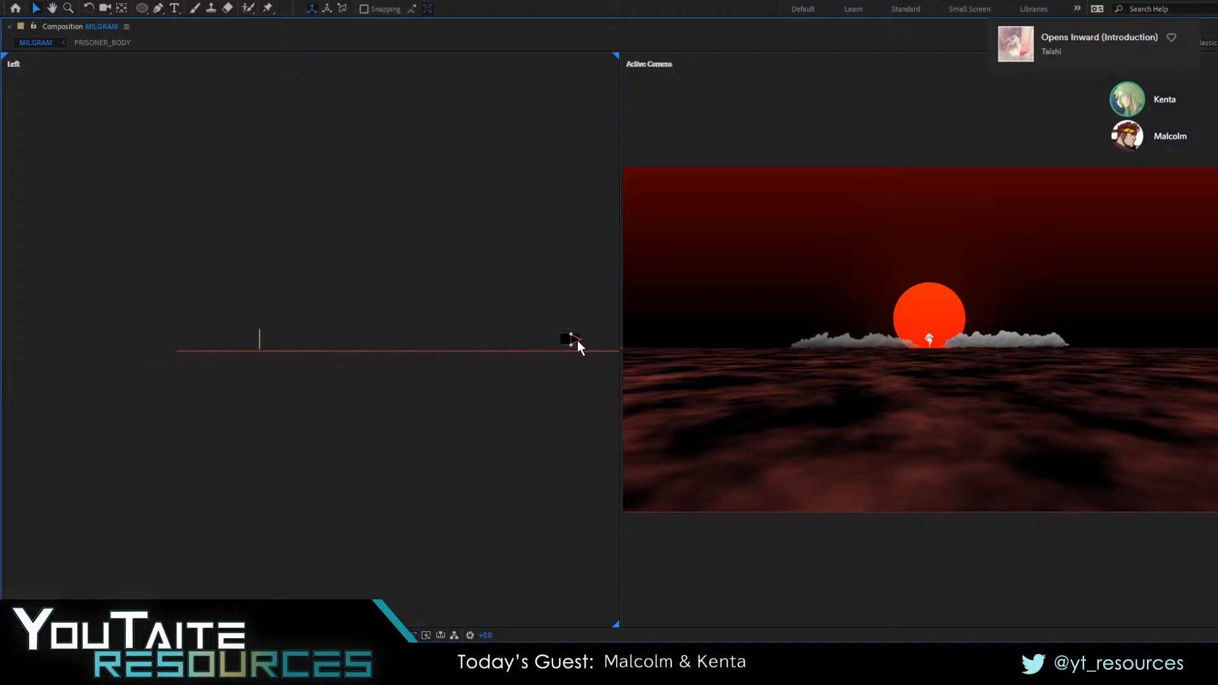
click(573, 333)
key(grave)
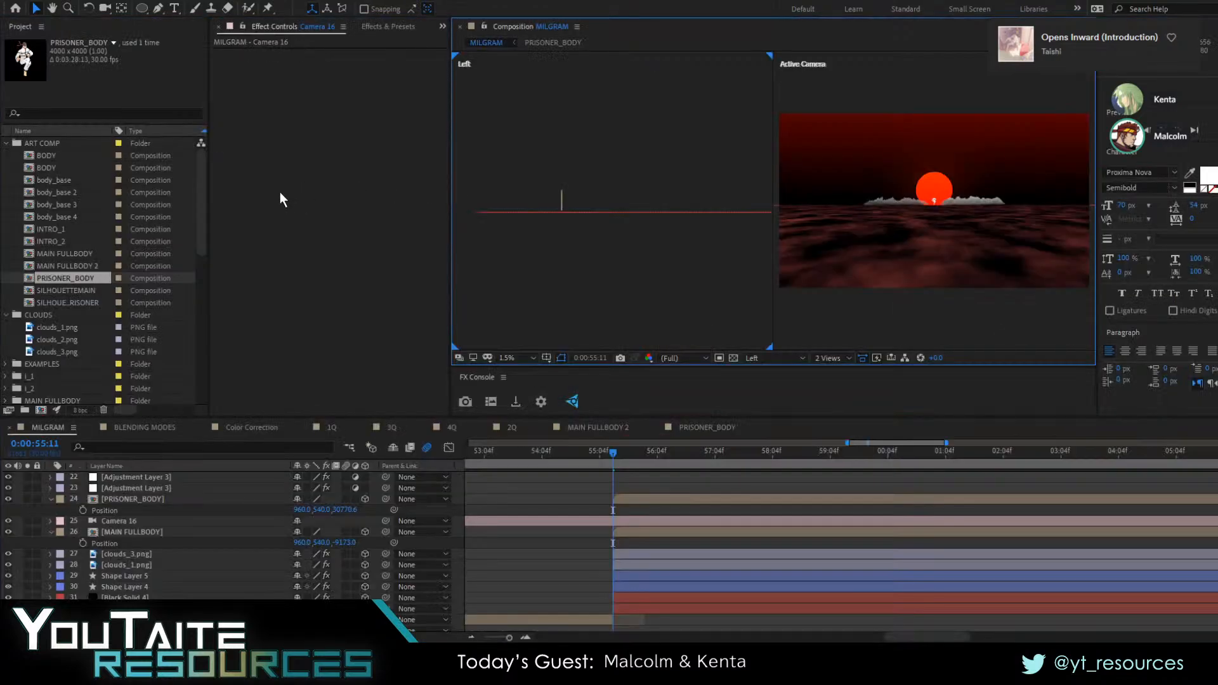
Maximize and restore the composition viewer, the project list and the timeline in turn
key(grave)
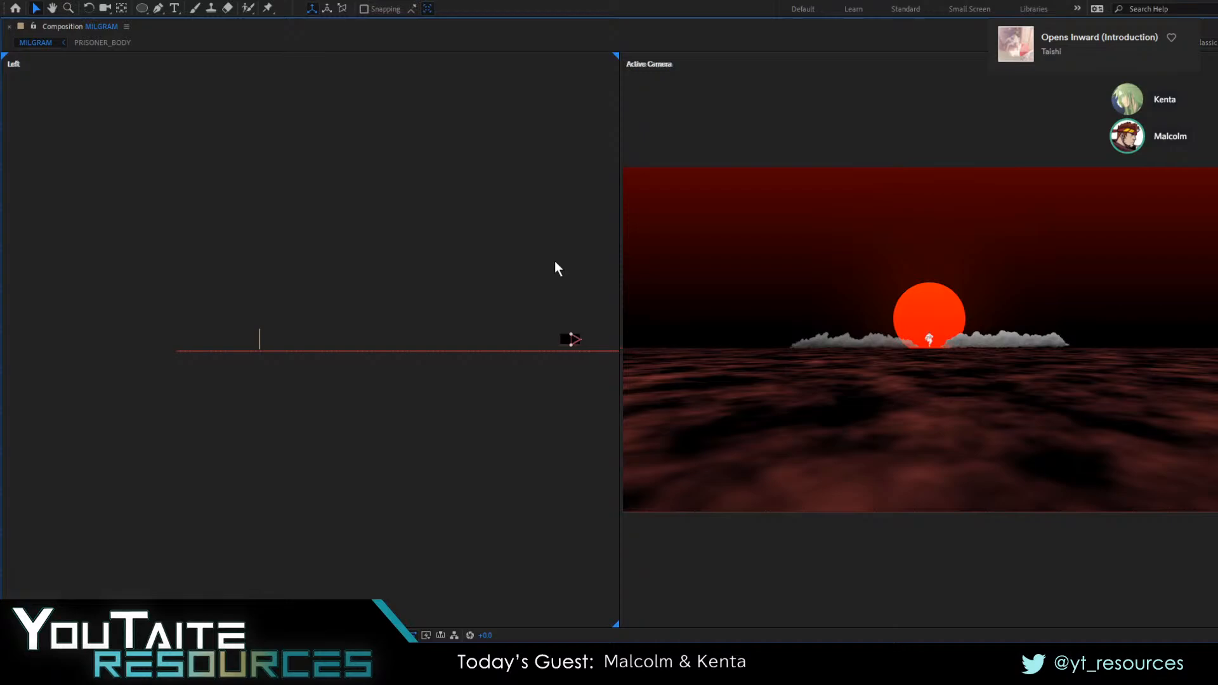
key(grave)
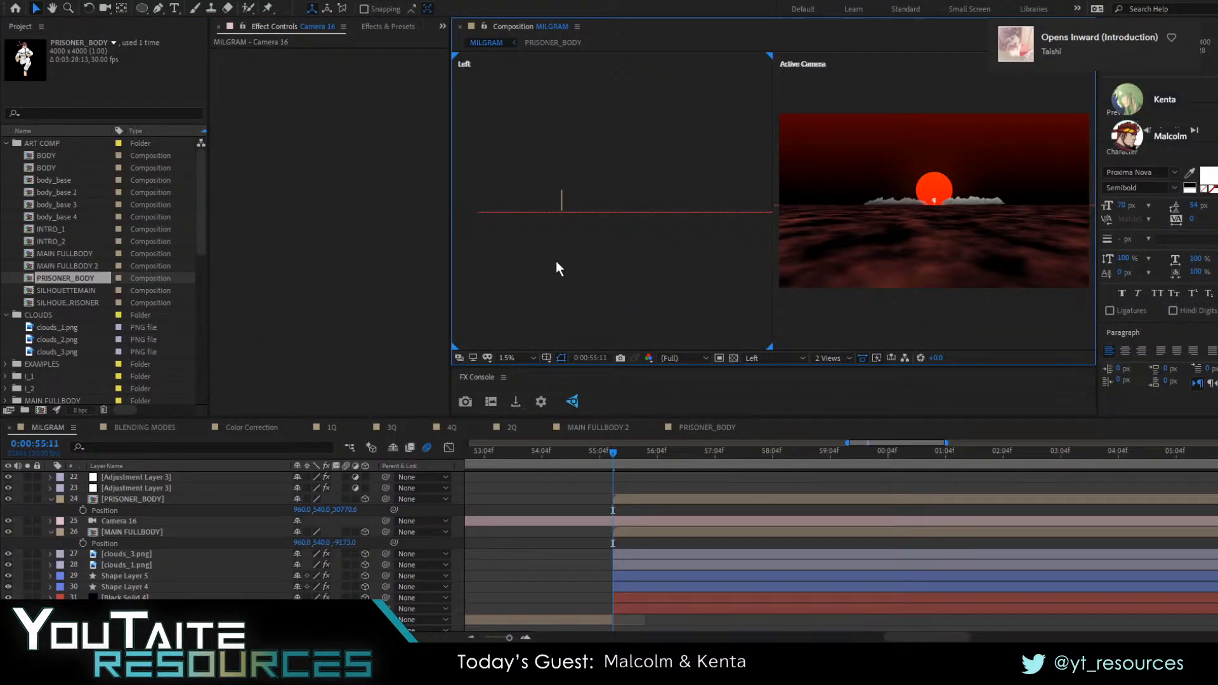
key(grave)
key(grave)
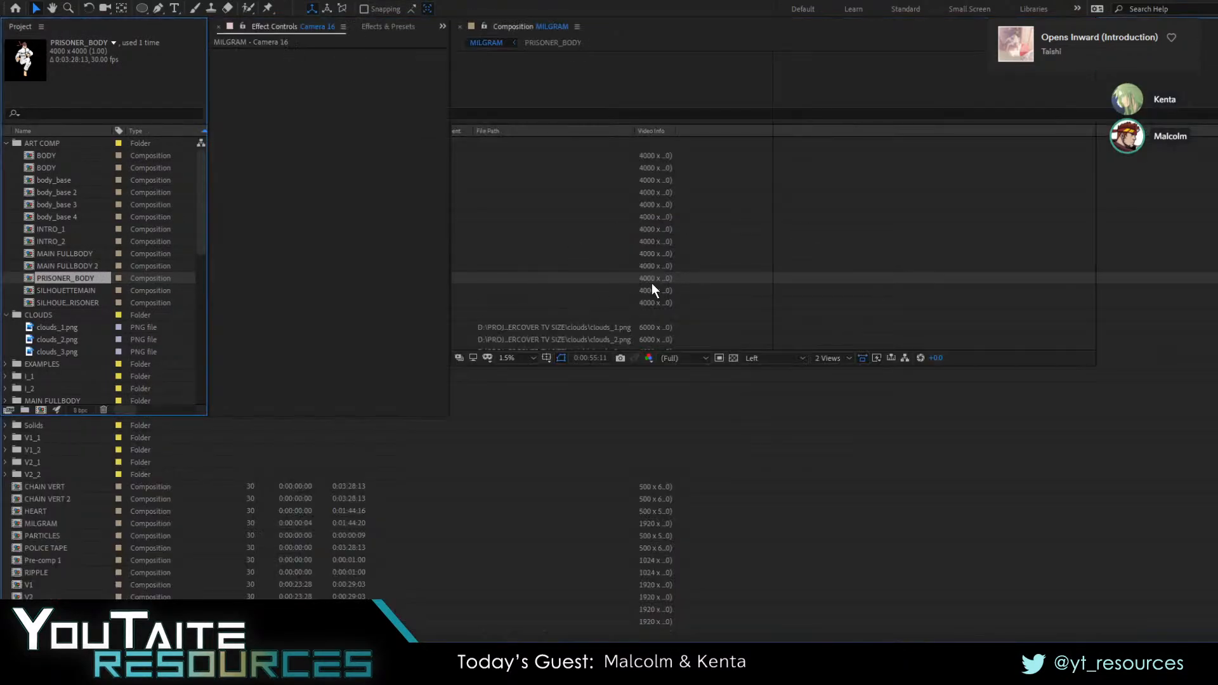
key(grave)
key(grave)
key(grave)
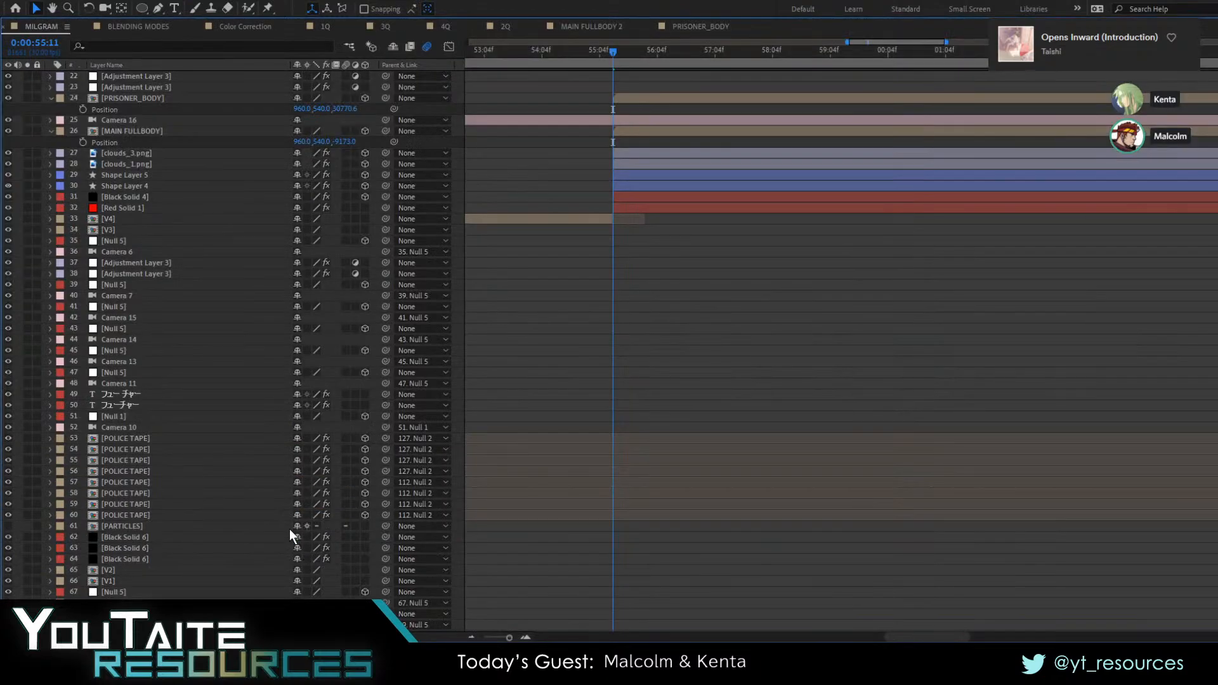
key(grave)
key(grave)
key(grave)
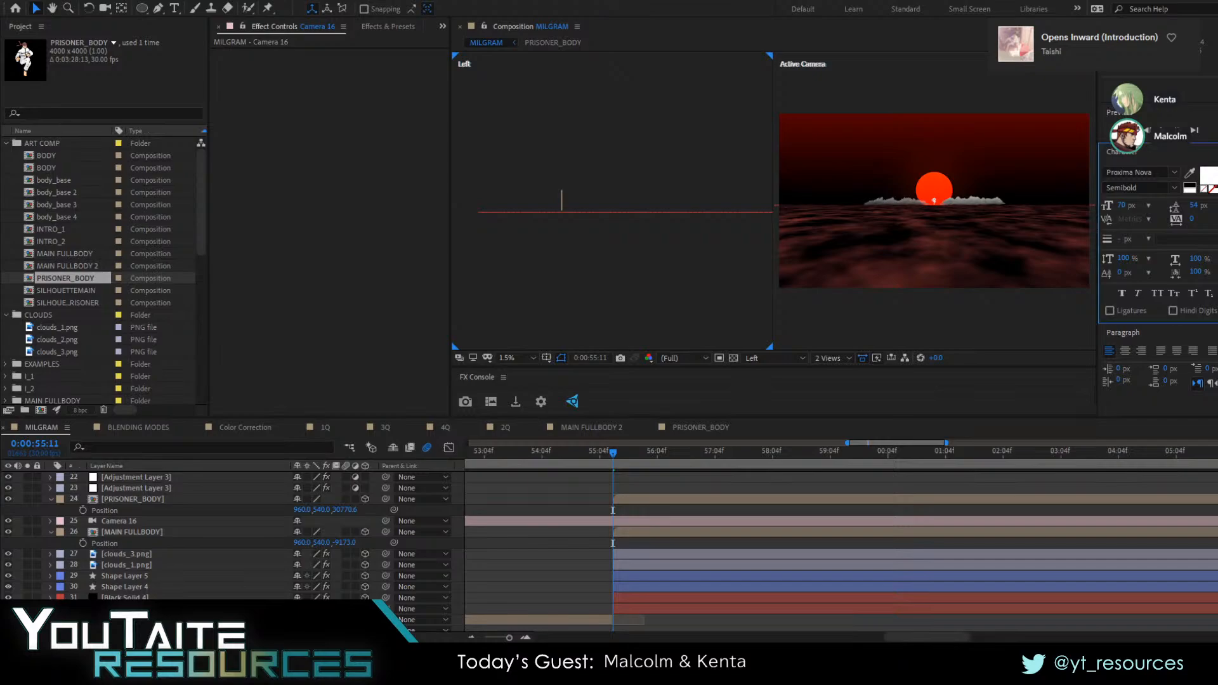
Make the Camera 16 layer start at the current time, 0:00:55:11, and reveal its Position property
click(149, 522)
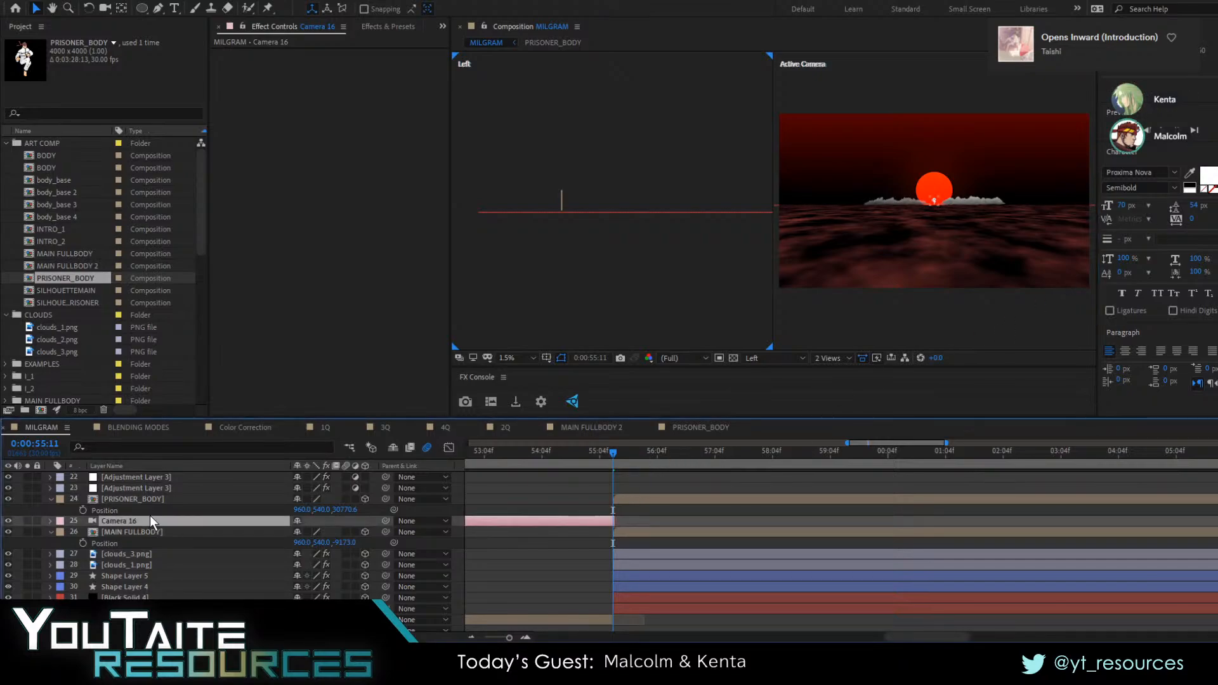
key(bracketleft)
key(p)
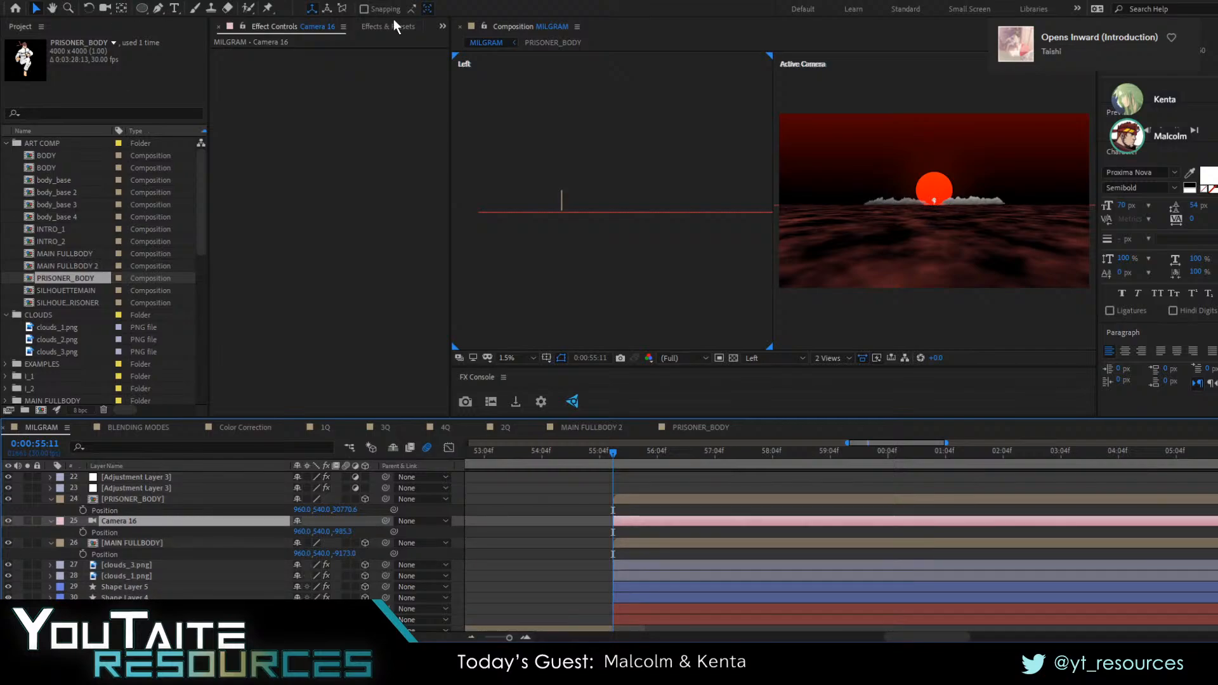
click(377, 52)
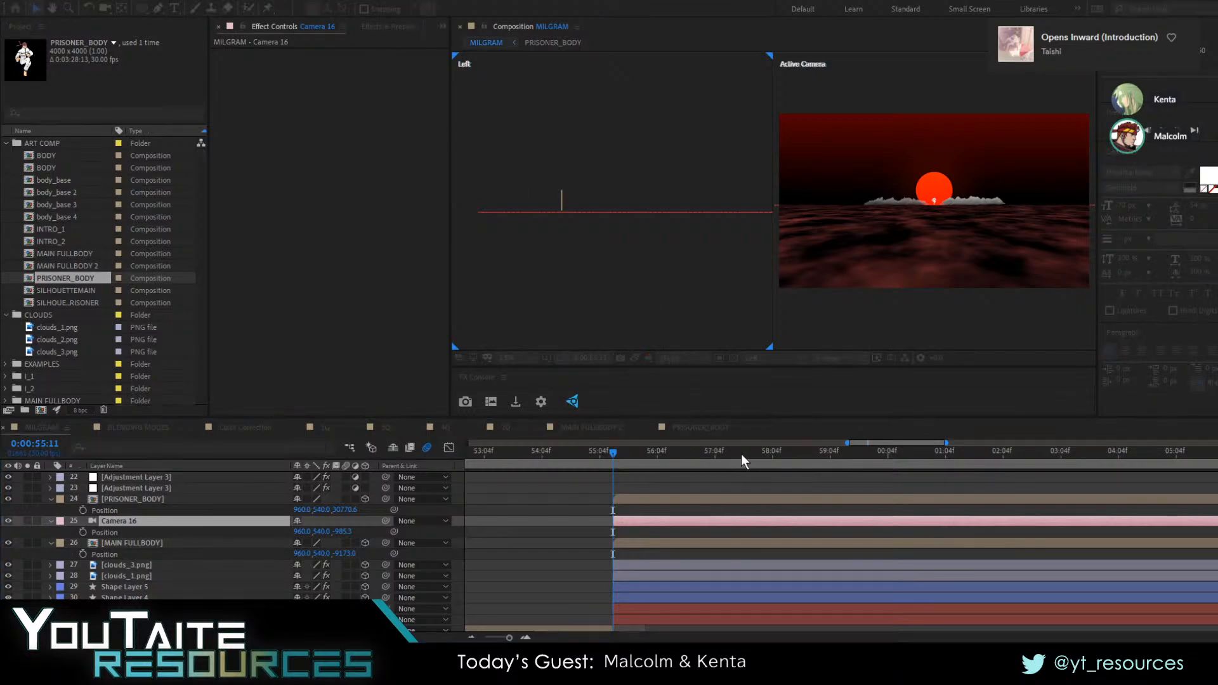
key(Return)
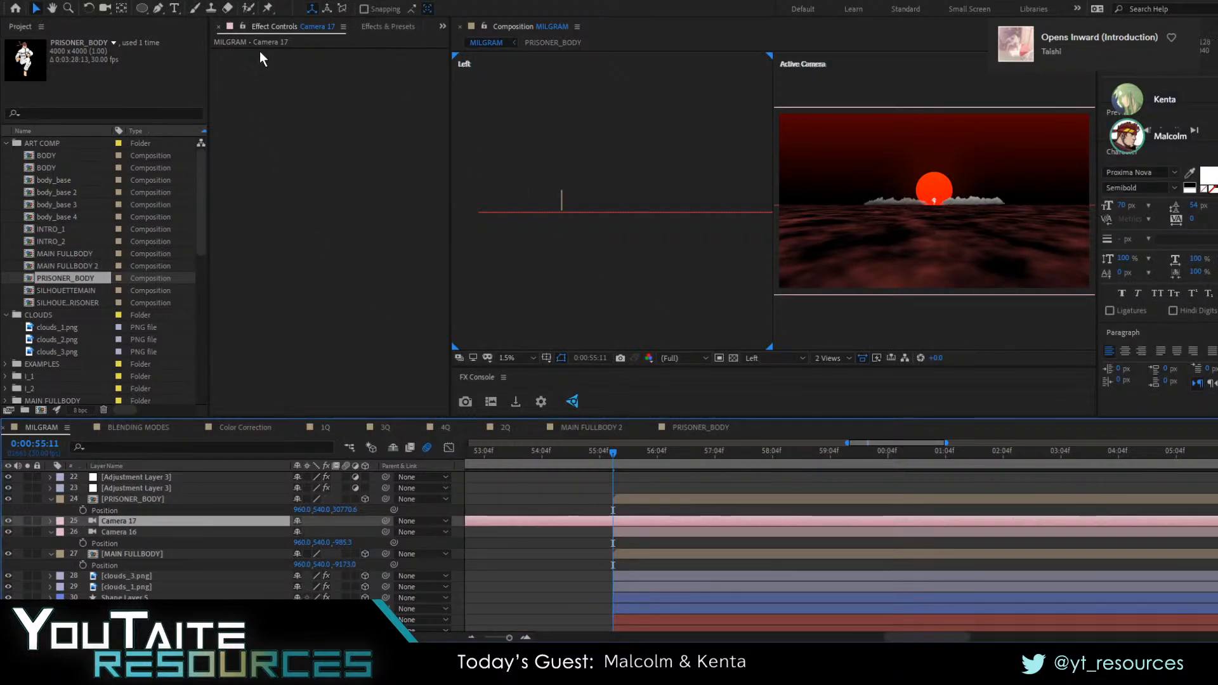
key(ctrl+z)
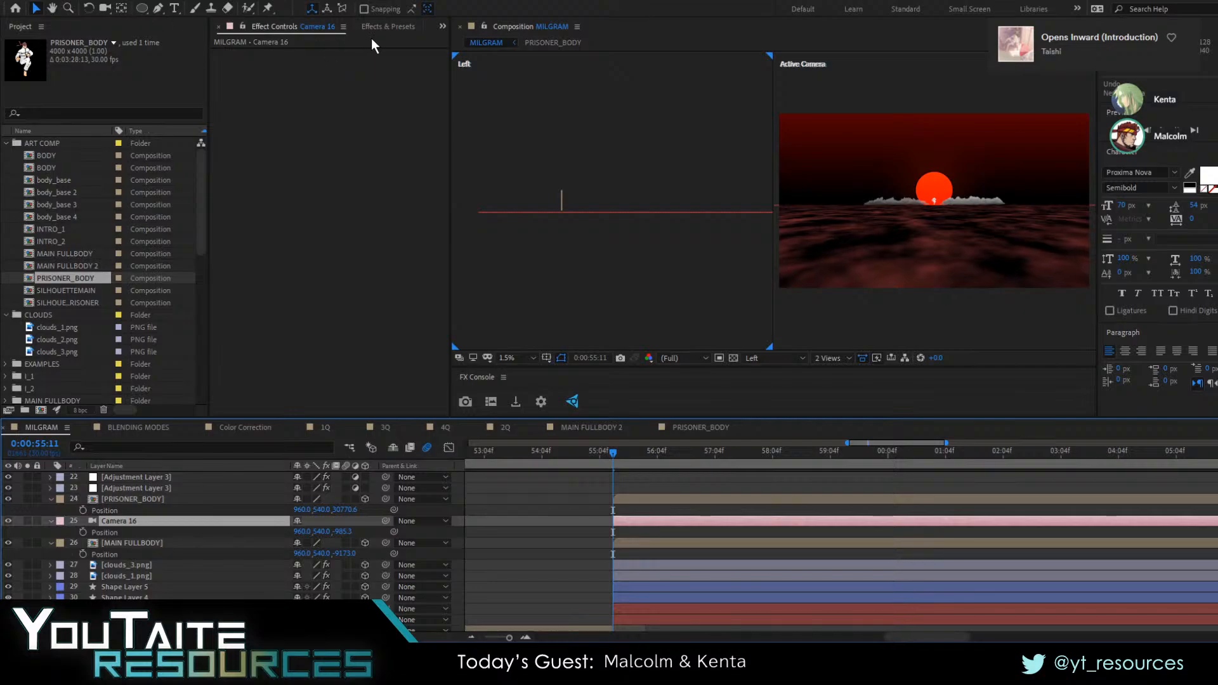
Add a 3D null object that starts at 0:00:55:11 and parent Camera 16 to it
key(ctrl+alt+shift+y)
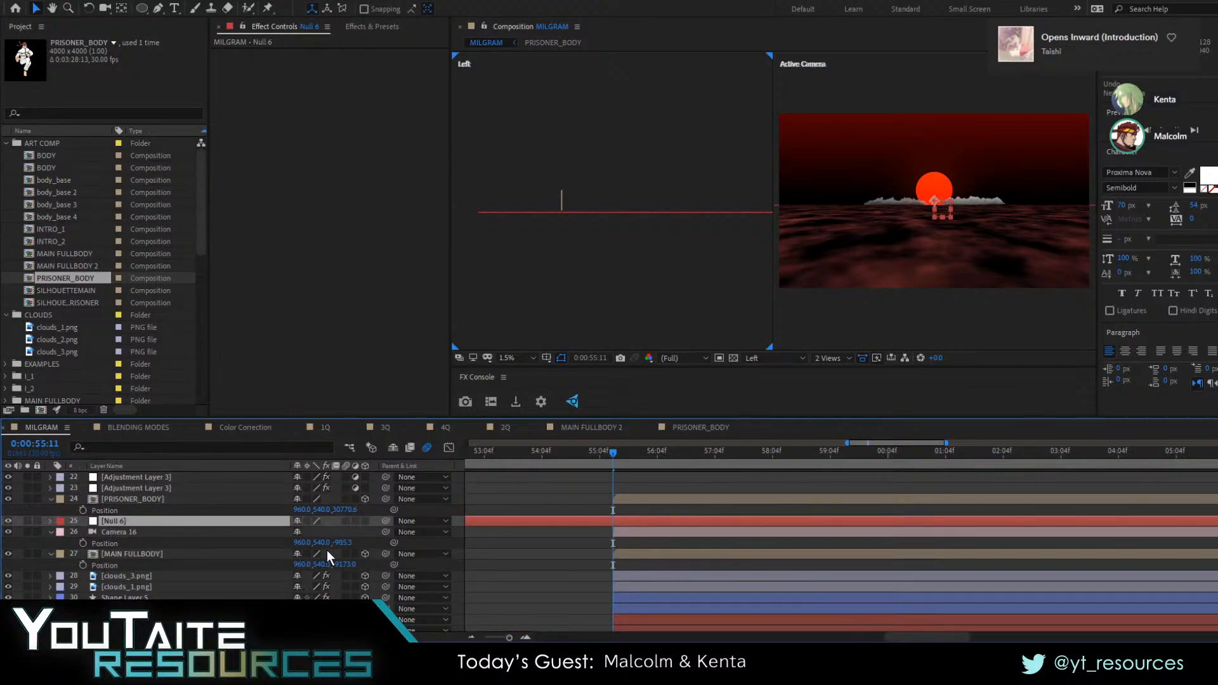
key(alt+bracketleft)
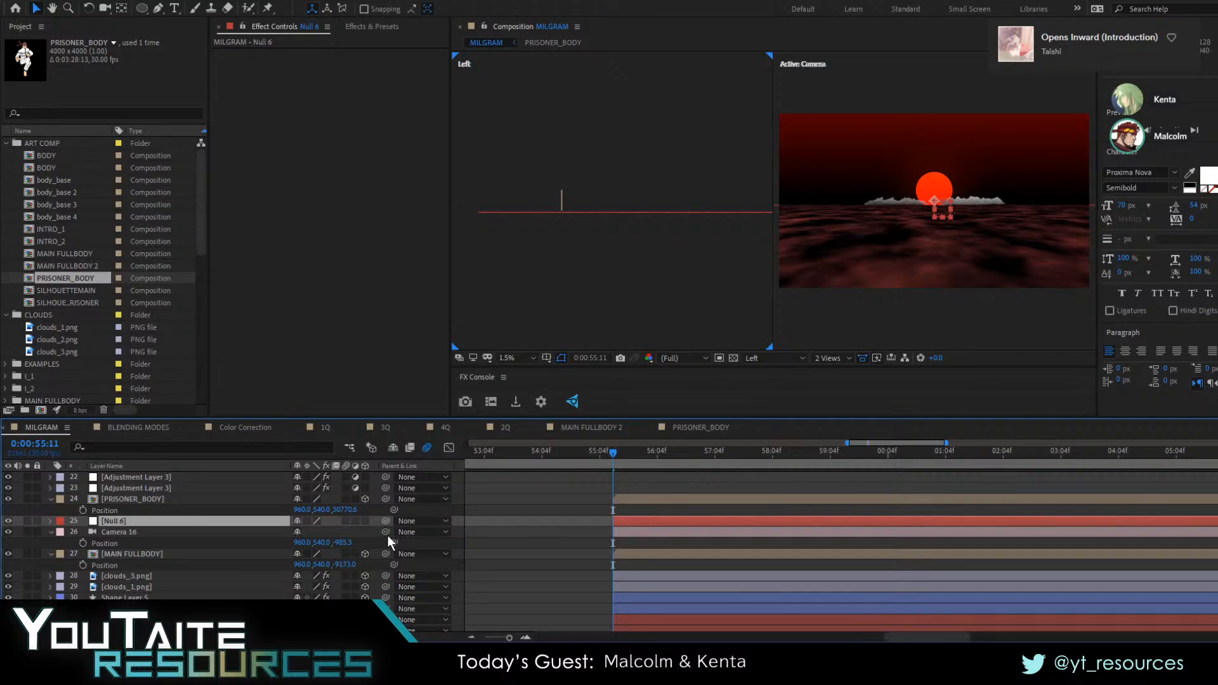
drag(387, 533, 157, 519)
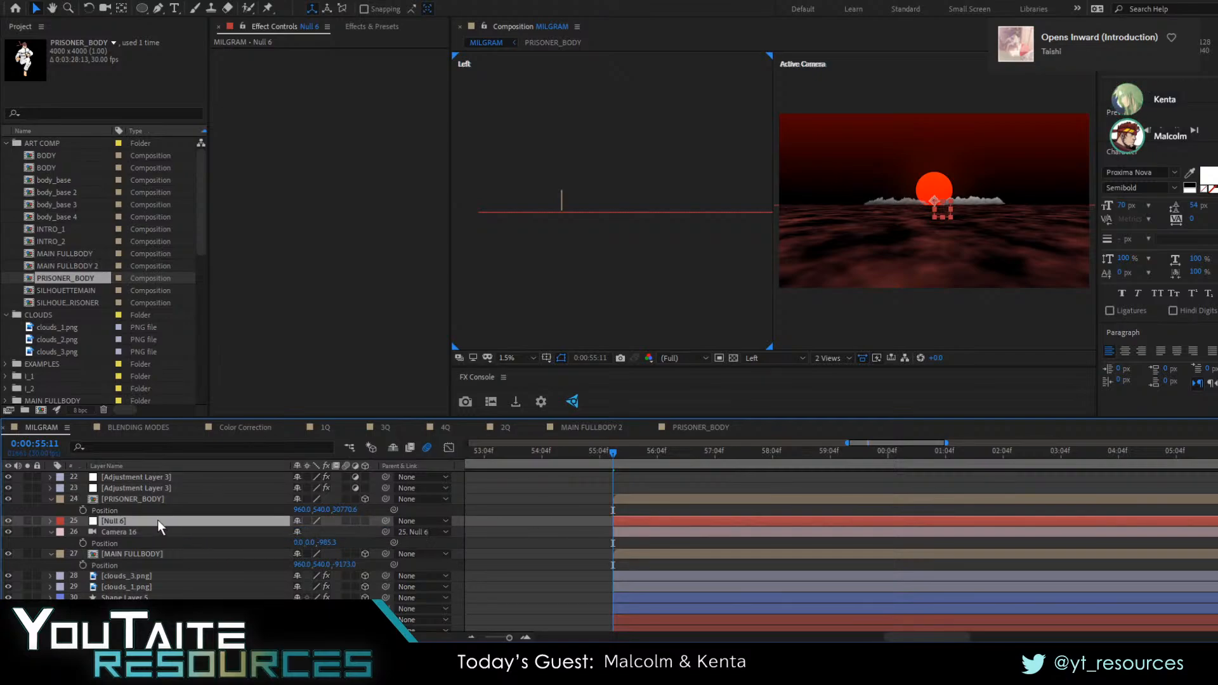
click(365, 521)
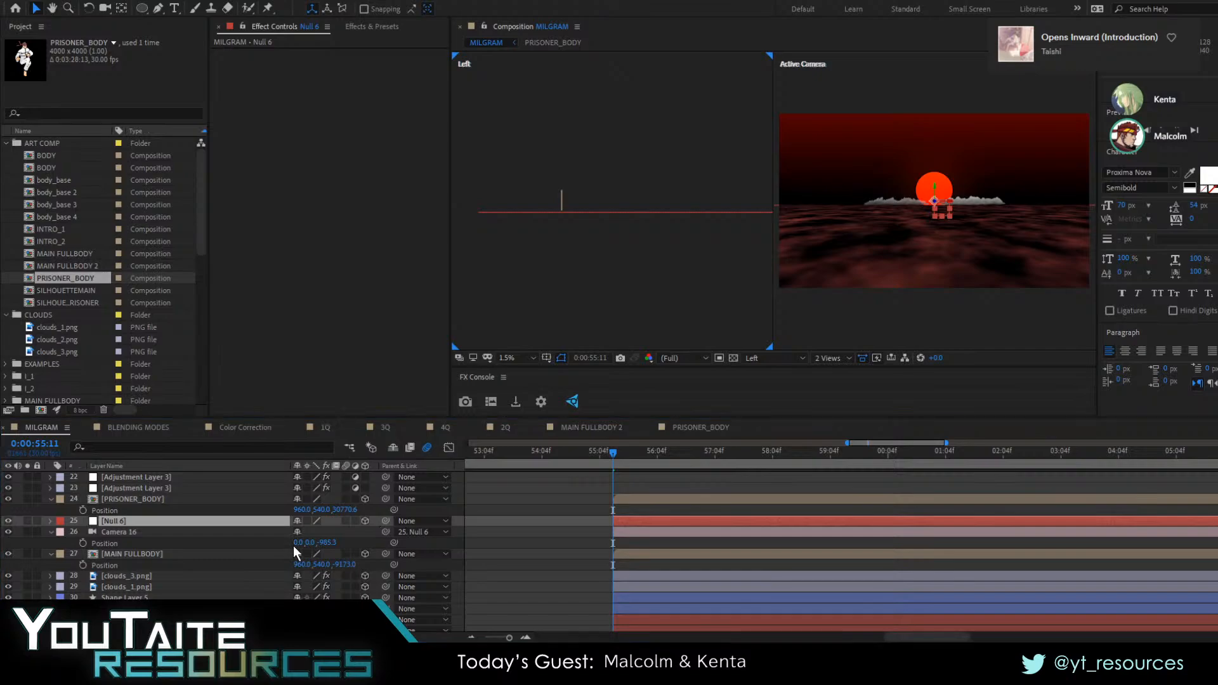
click(157, 524)
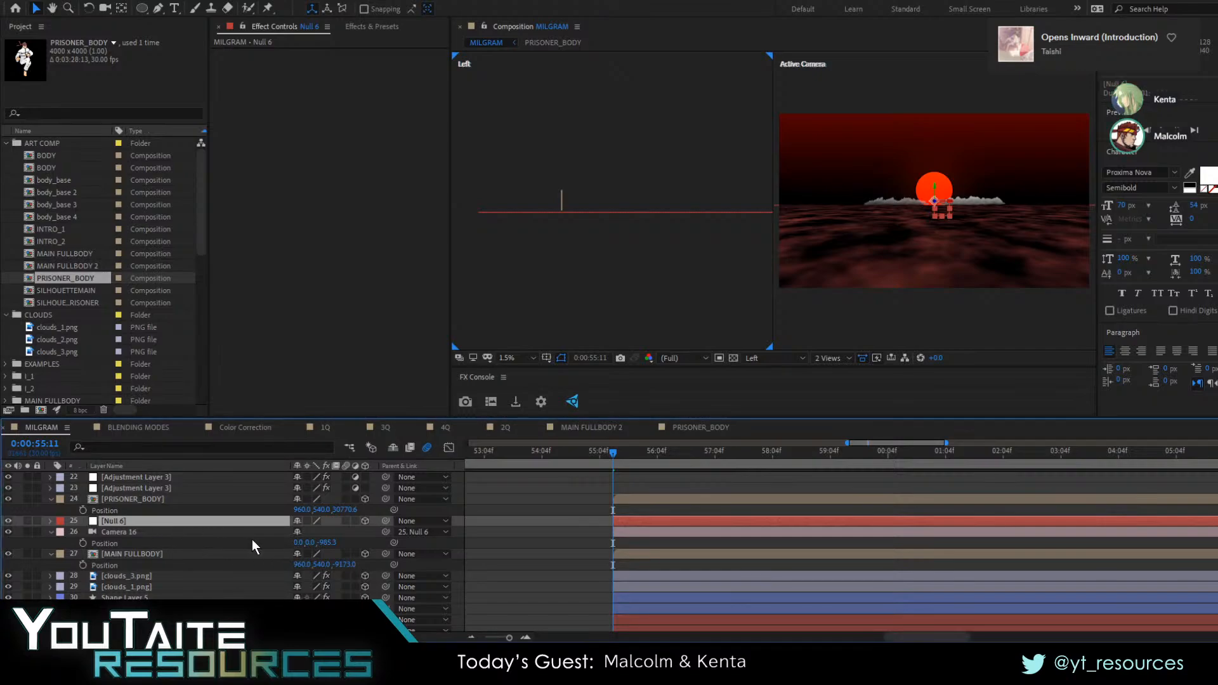
Select Camera 16 and switch the composition viewer to a single Active Camera view
click(96, 530)
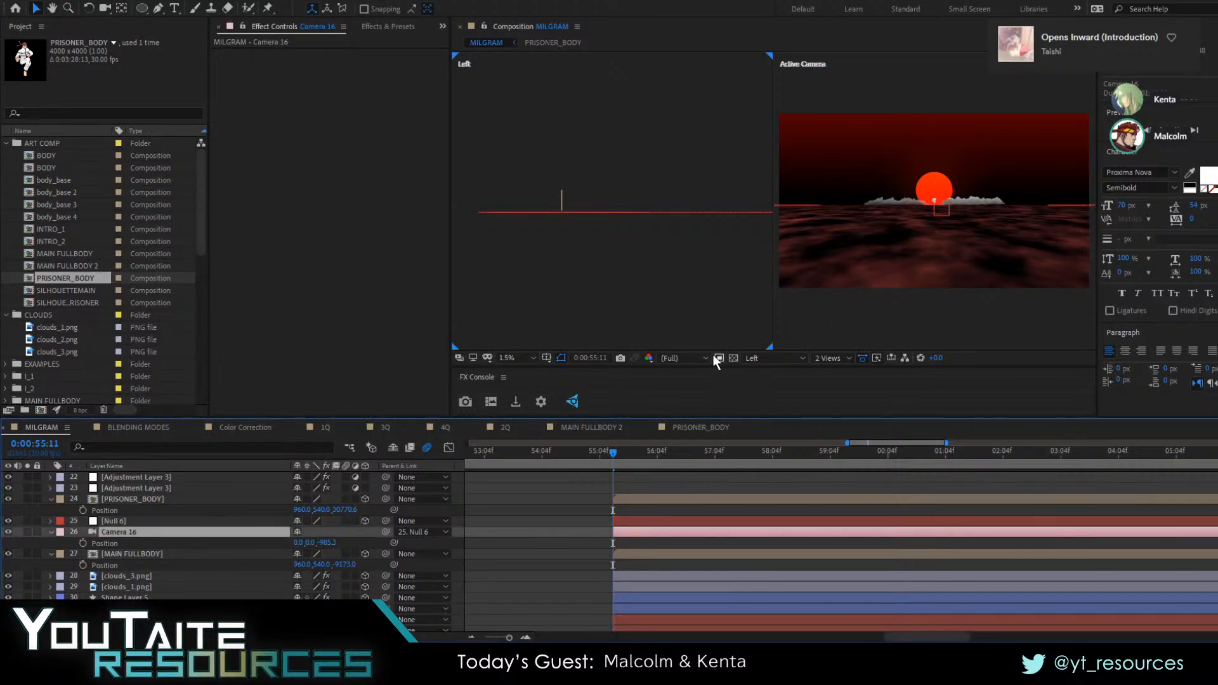
click(819, 357)
click(827, 367)
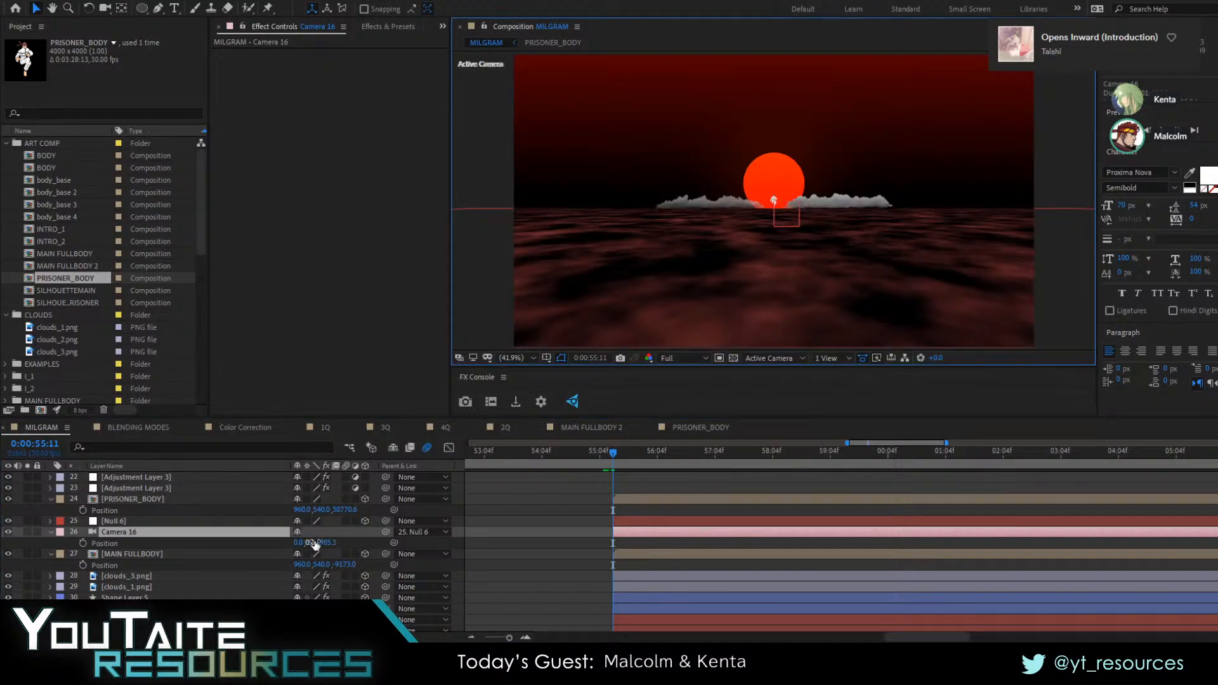
Try shifting the Position values of Camera 16 and its parent null, then undo the move
drag(314, 543, 344, 536)
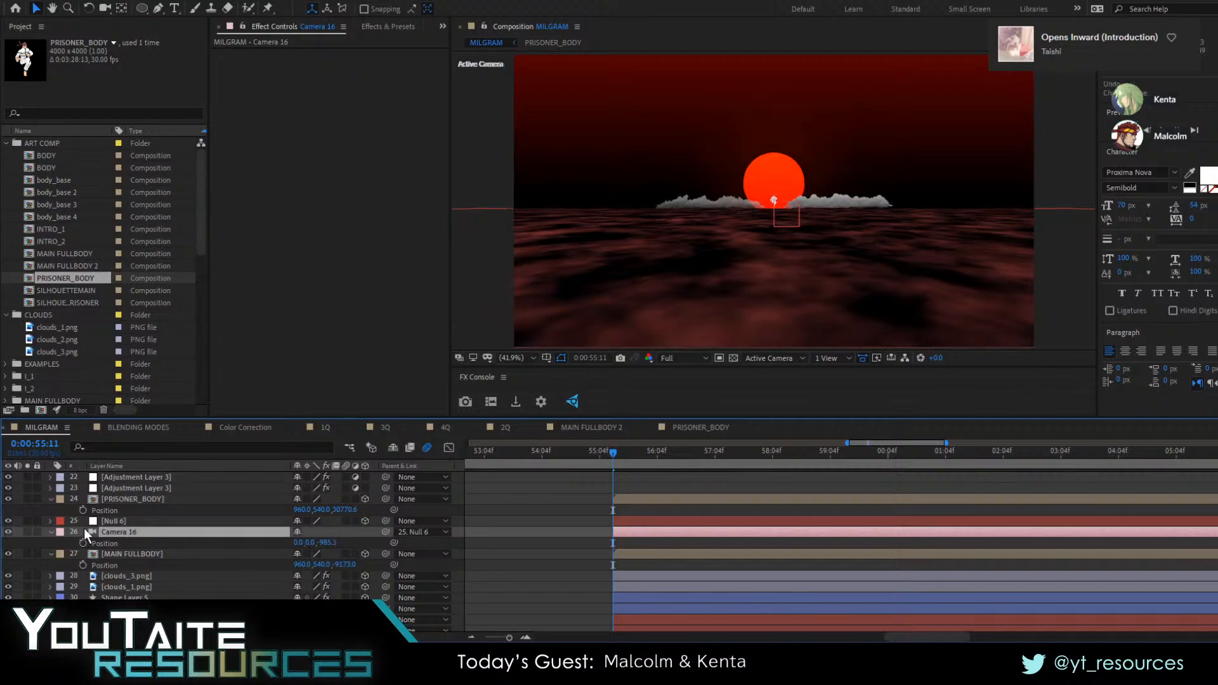
click(120, 521)
key(p)
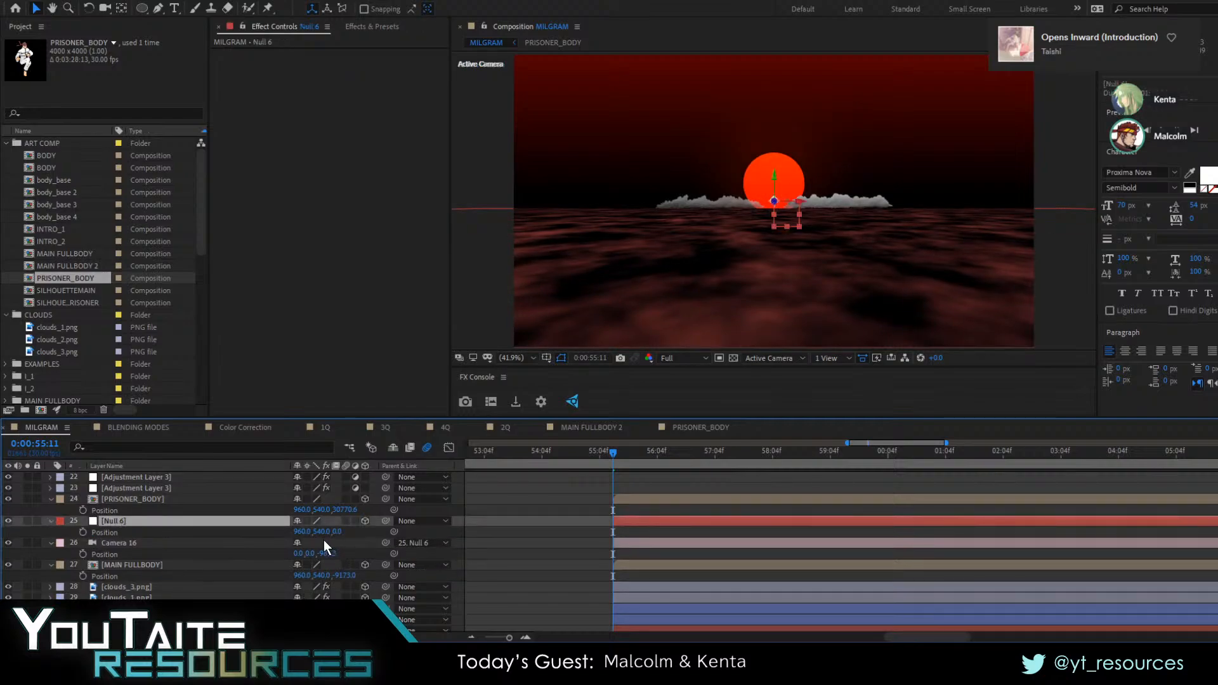
drag(324, 532, 224, 506)
key(ctrl+z)
Set the preview resolution to Quarter and change Camera 16's settings to a longer lens that enlarges the sun and prisoner
click(672, 358)
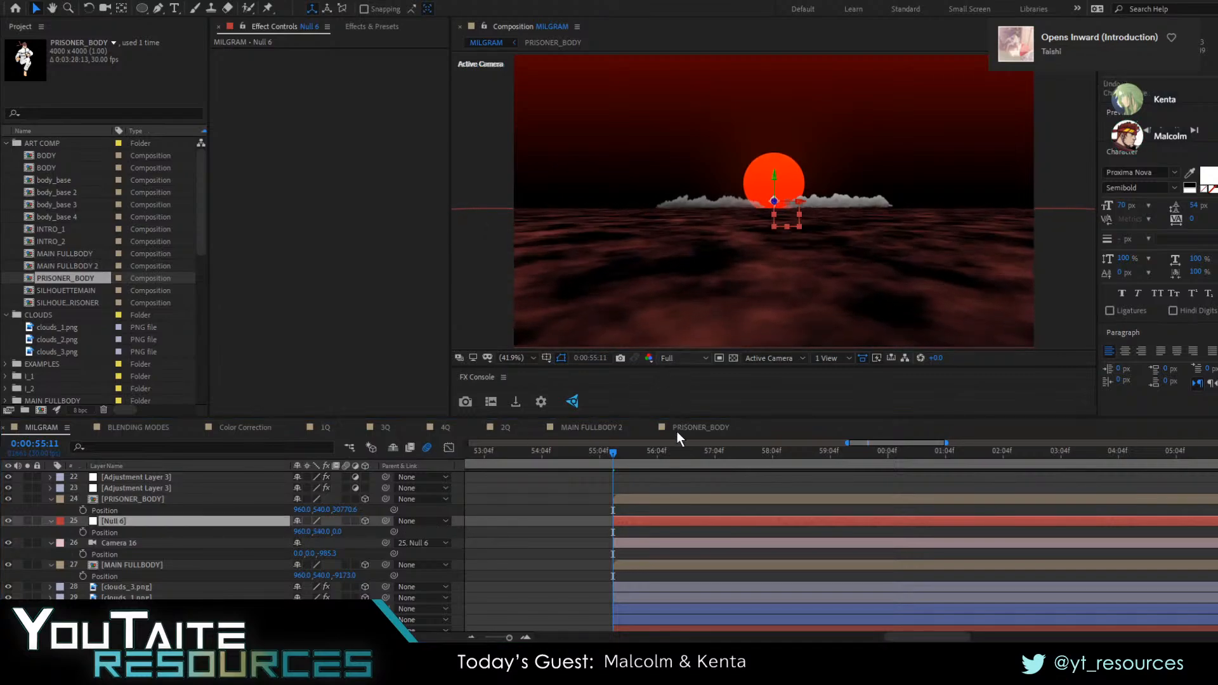
click(676, 431)
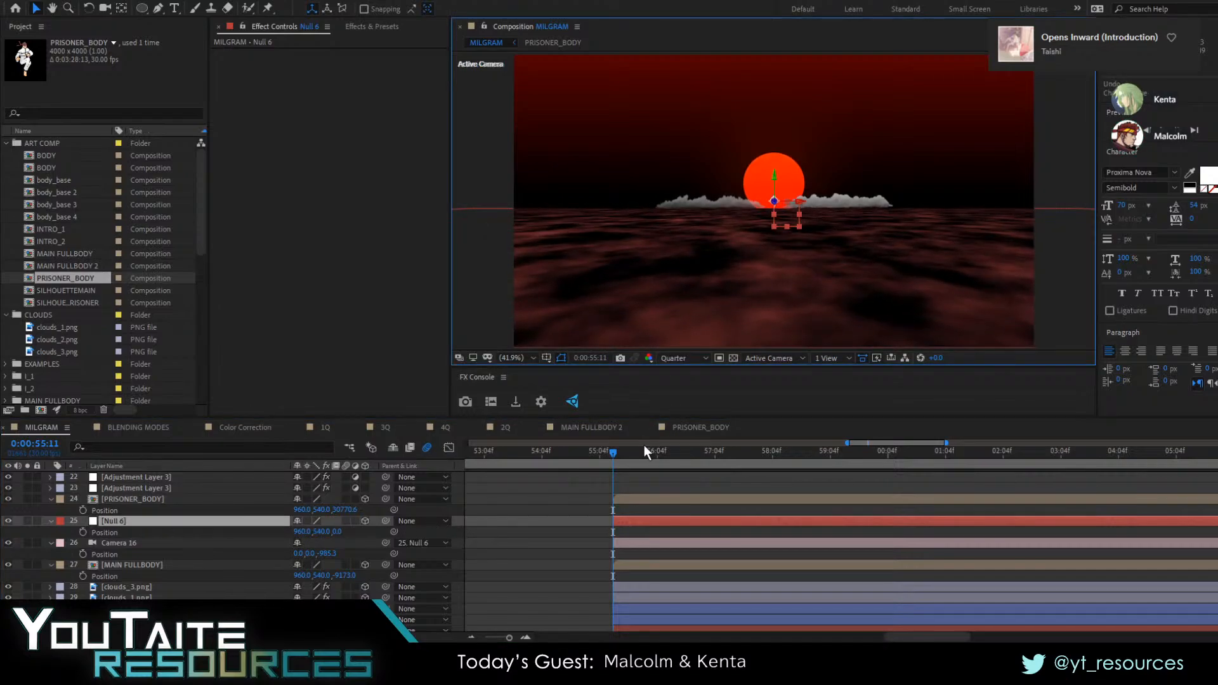
click(140, 543)
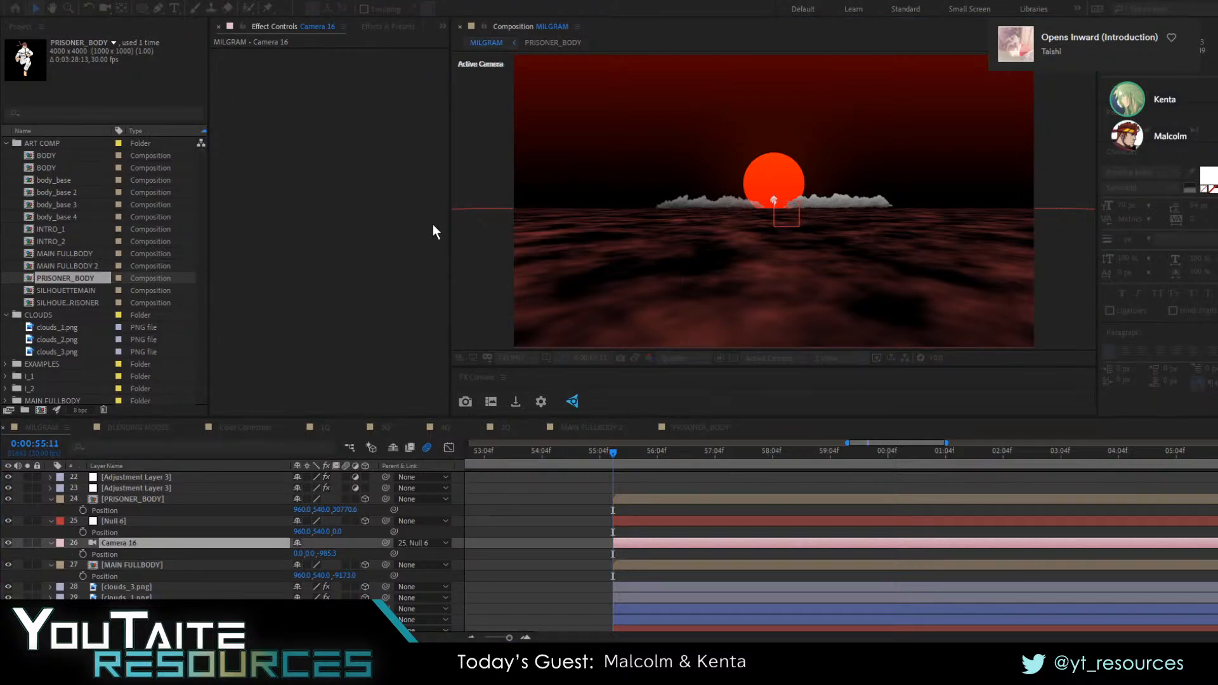
drag(400, 167, 693, 248)
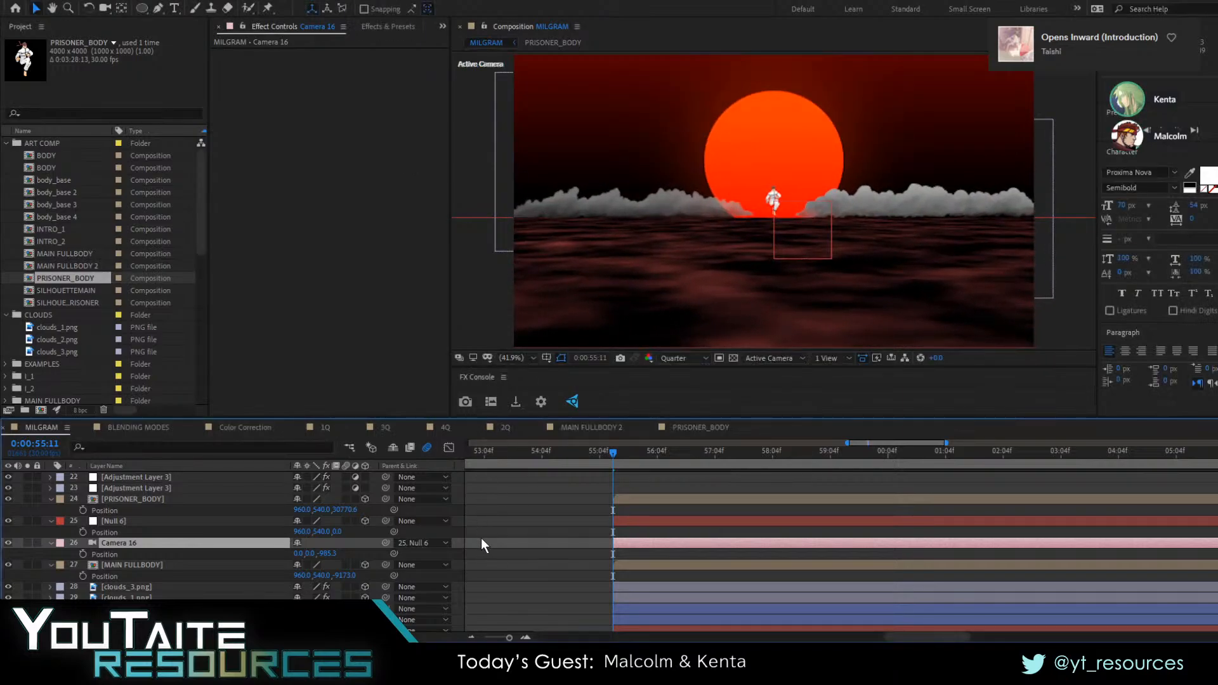
Add a Position keyframe to the camera's parent null and move that keyframe to 0:01:00:01
click(142, 530)
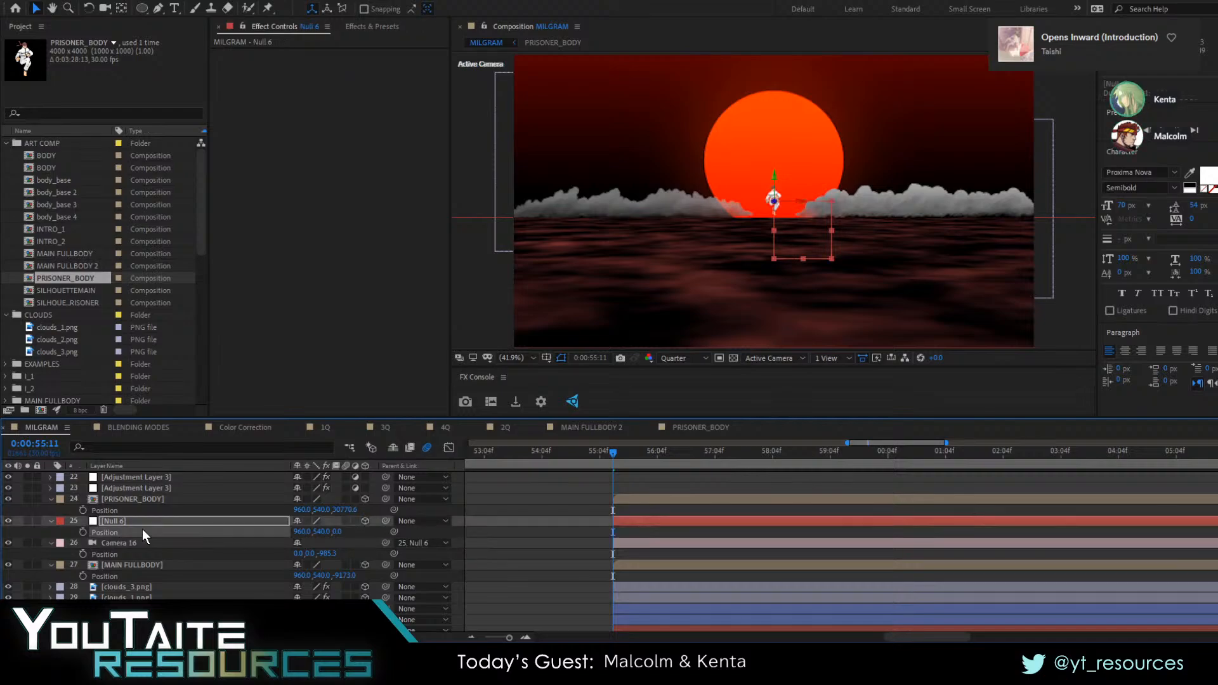
click(83, 532)
drag(751, 534, 883, 533)
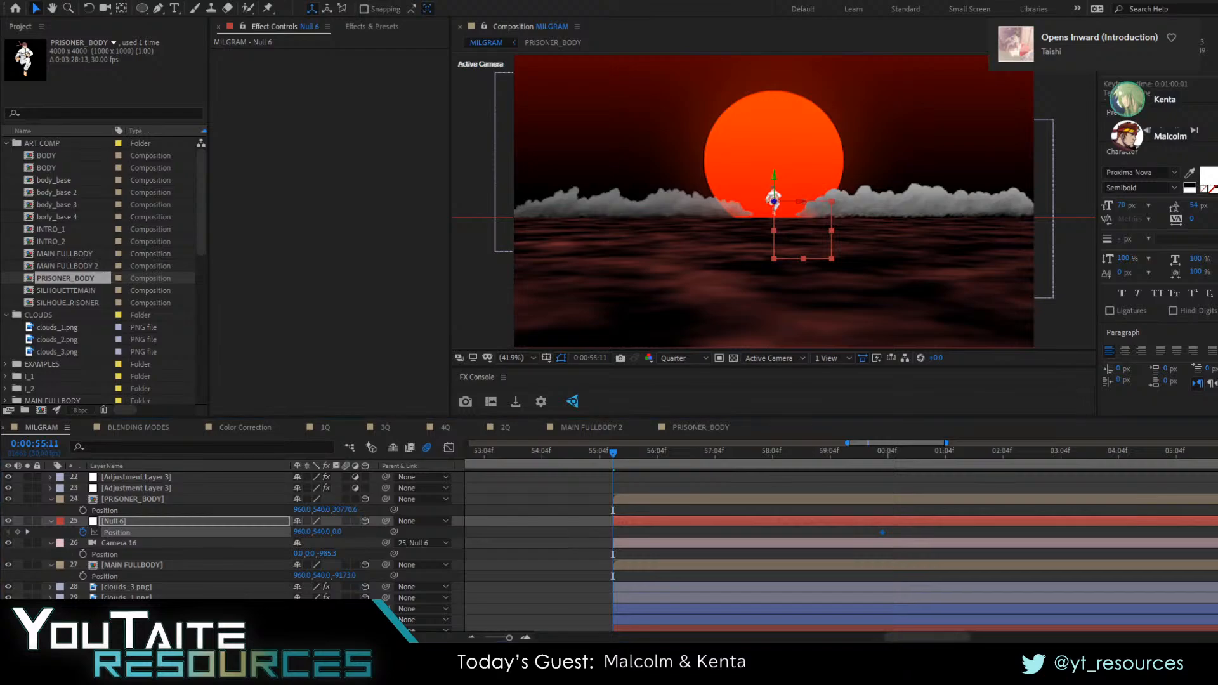
click(576, 535)
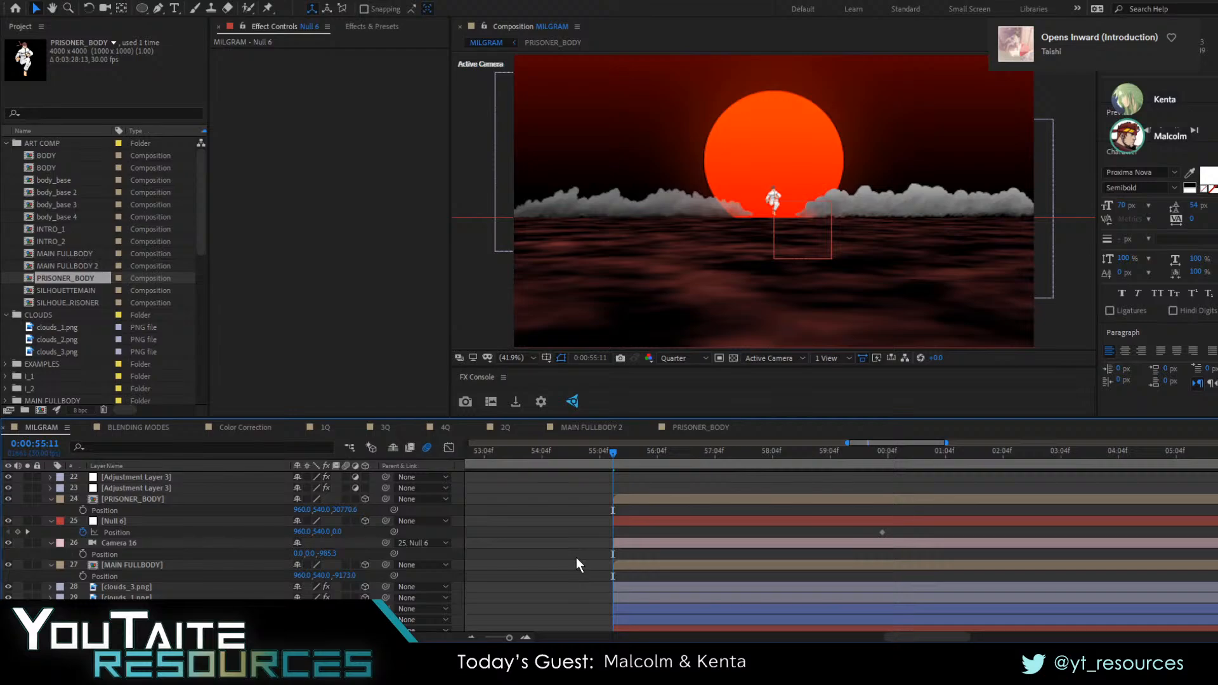
Preview the camera move and shift the Position keyframe of Null 6 to 0:00:57:29
click(154, 520)
click(520, 548)
click(127, 523)
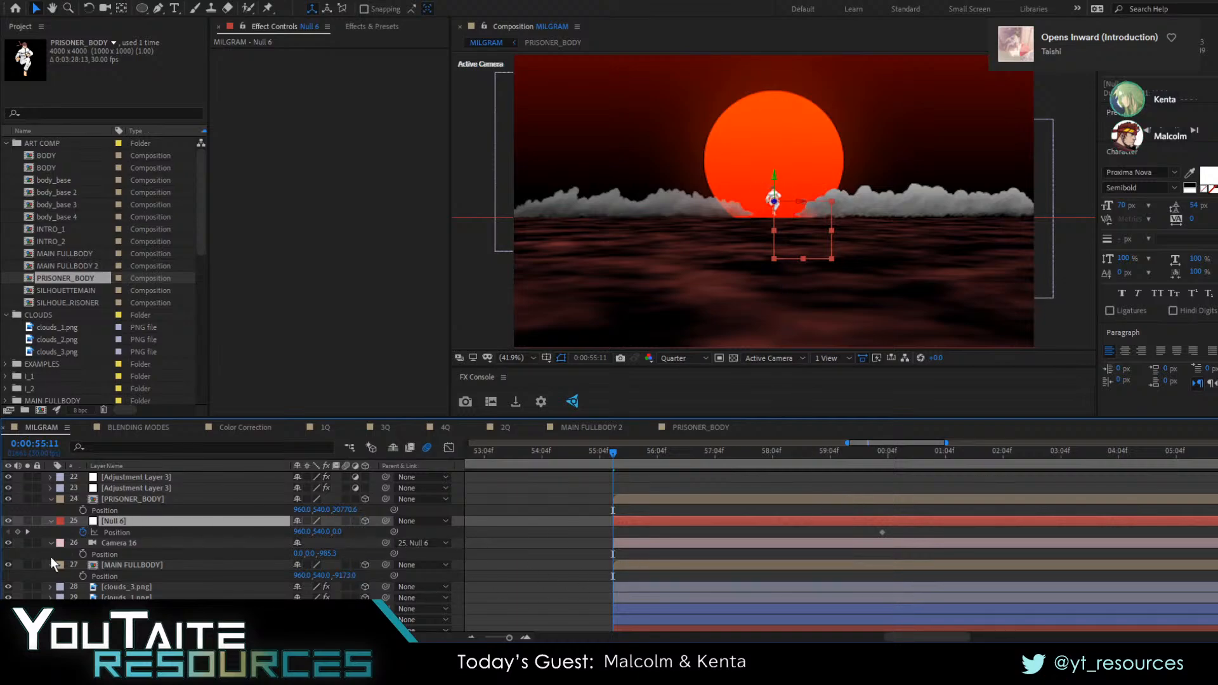
key(space)
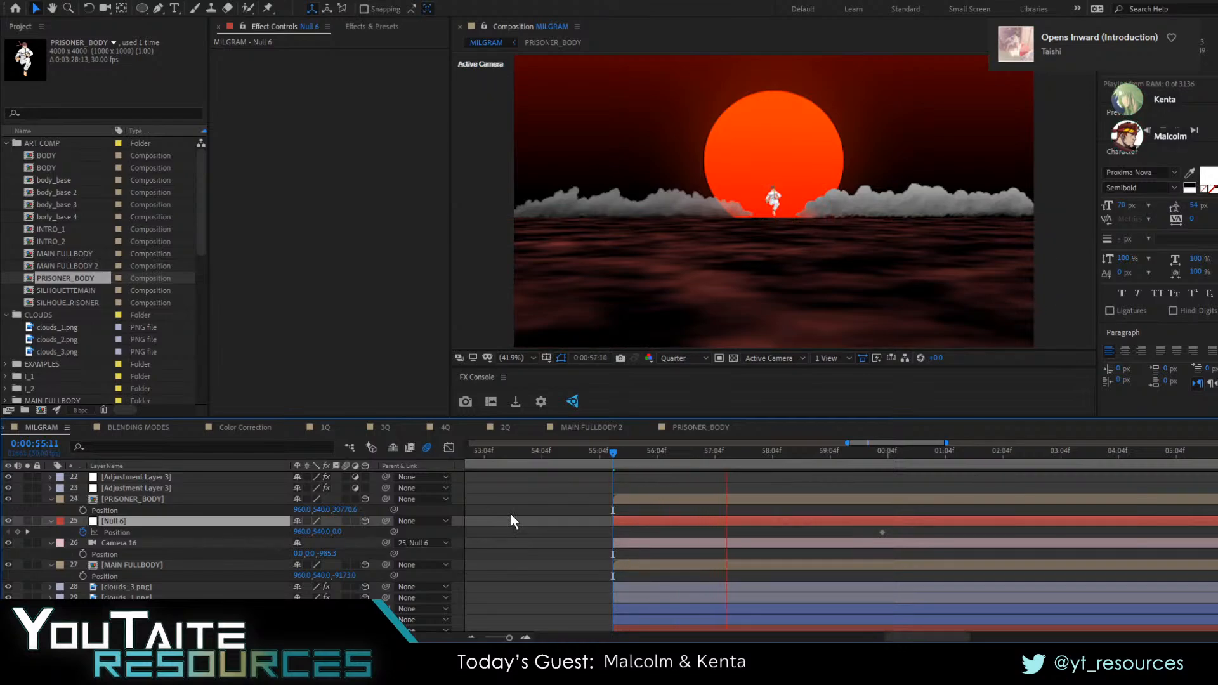
key(space)
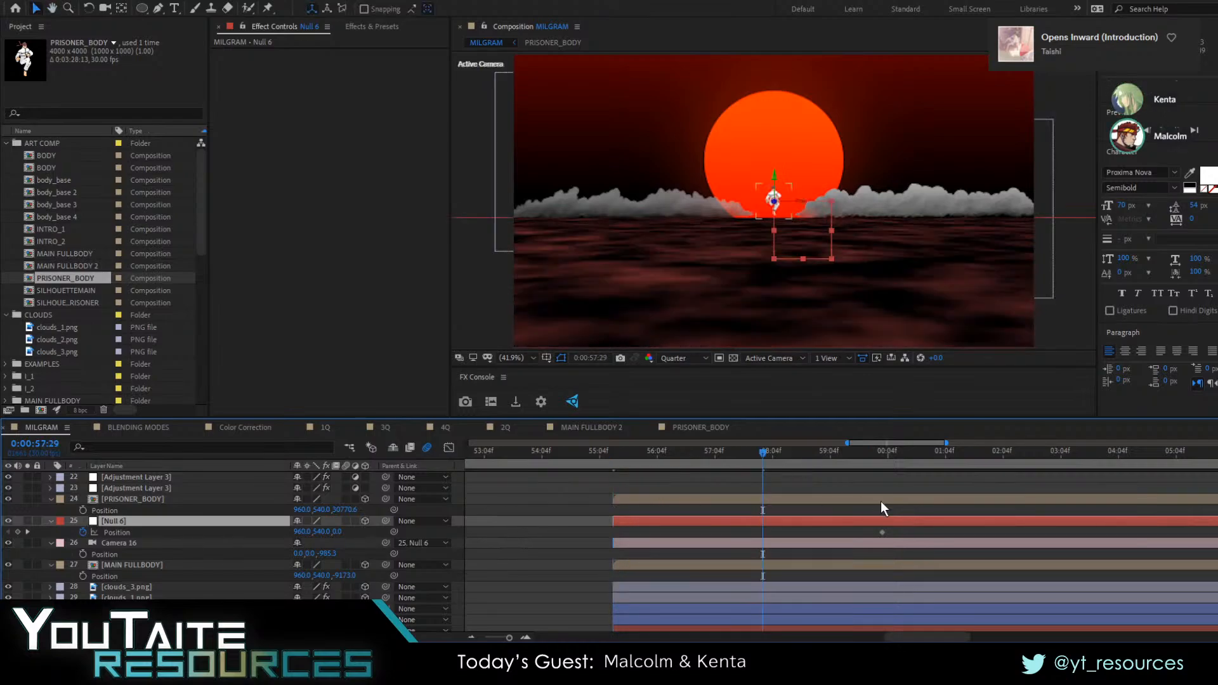
drag(881, 533, 763, 545)
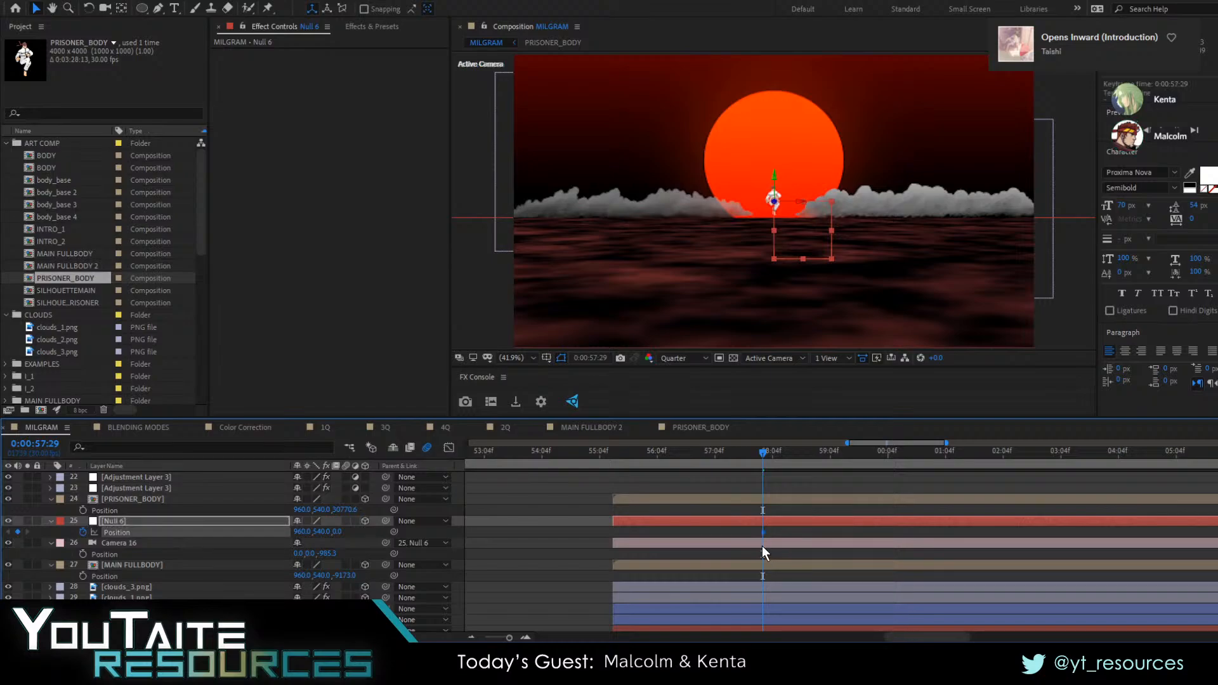
At 0:00:55:11, keyframe the Z position of Null 6 at 31674 so the camera starts close to the prisoner
drag(606, 454, 614, 454)
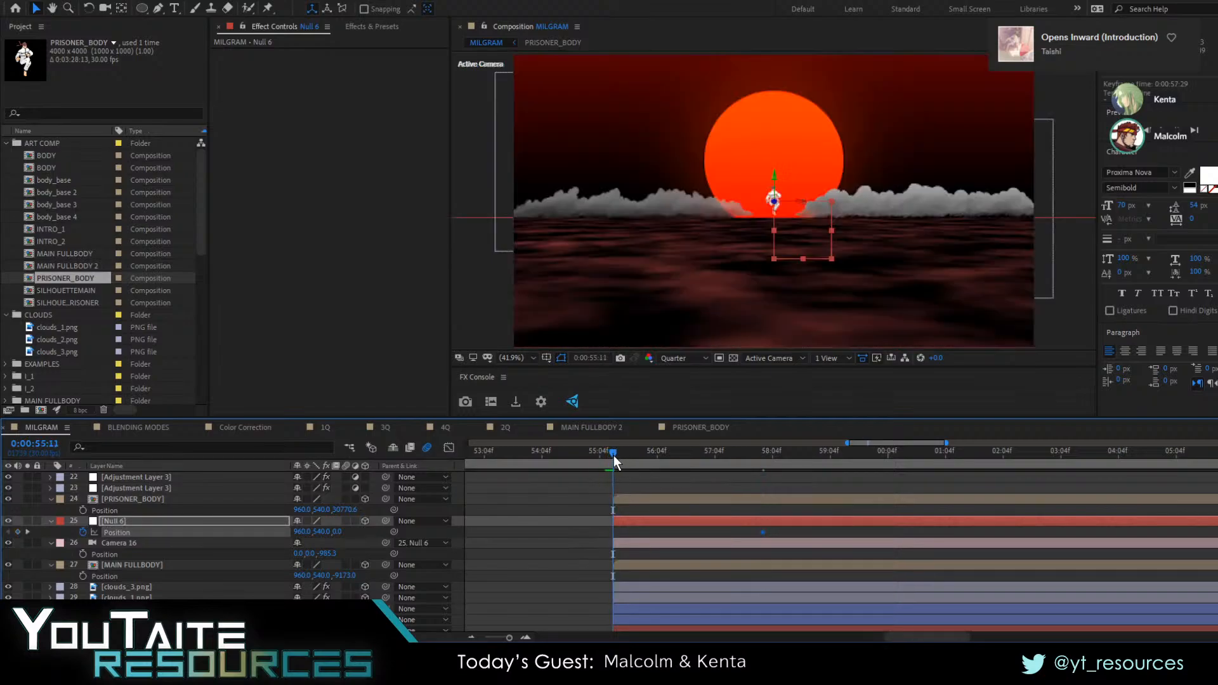
drag(336, 535, 502, 517)
drag(343, 533, 577, 533)
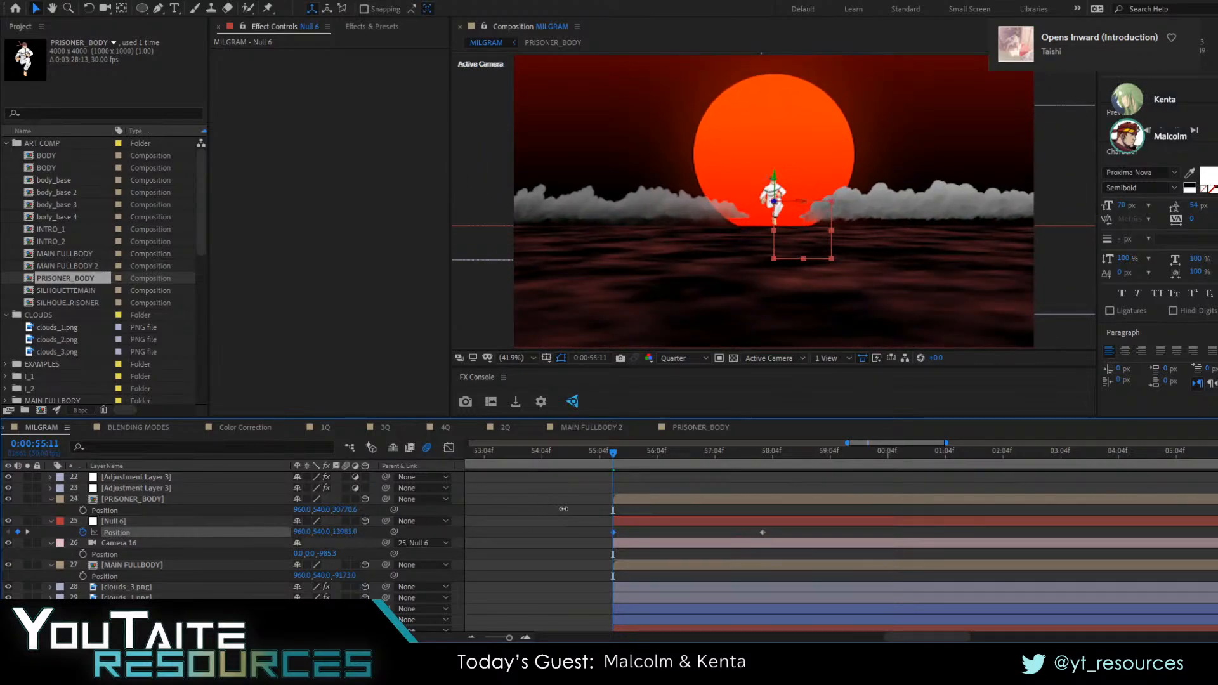
drag(822, 511, 1028, 513)
At 0:00:57:29, set the Z position of Null 6 to -14403 so the camera pulls back behind the MAIN FULLBODY character
mouse_move(608, 459)
mouse_down()
mouse_move(623, 457)
mouse_move(573, 458)
mouse_move(832, 478)
mouse_move(763, 488)
mouse_up()
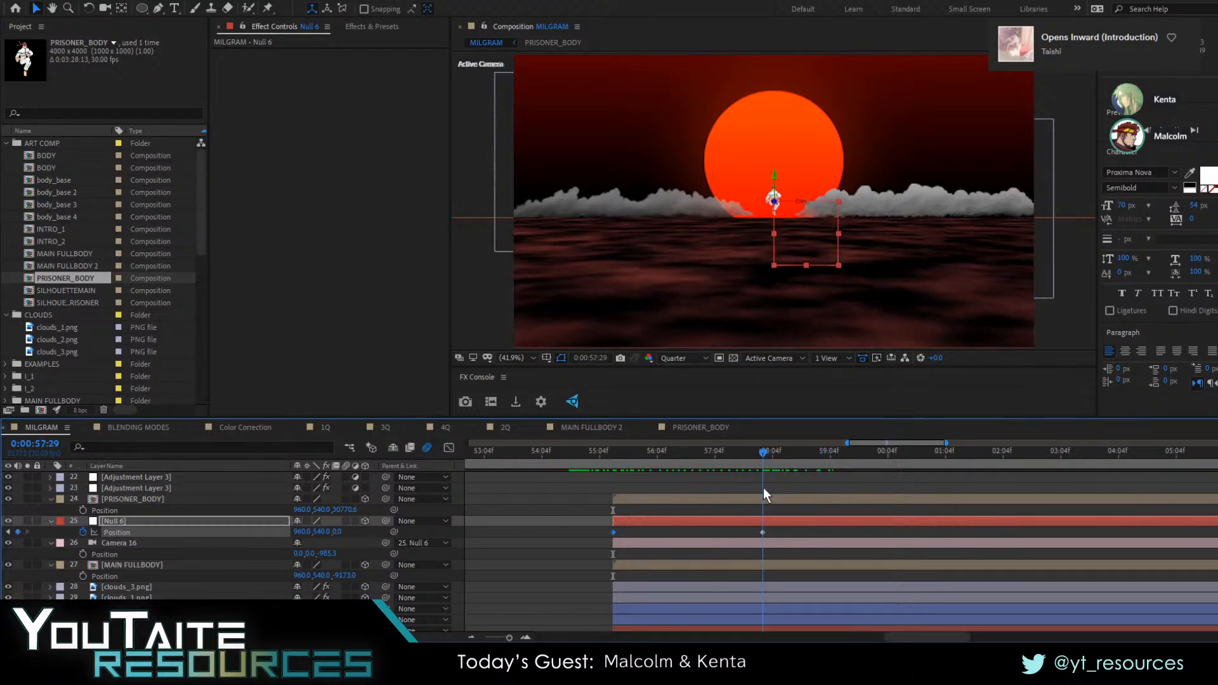
drag(336, 534, 169, 593)
drag(223, 541, 159, 546)
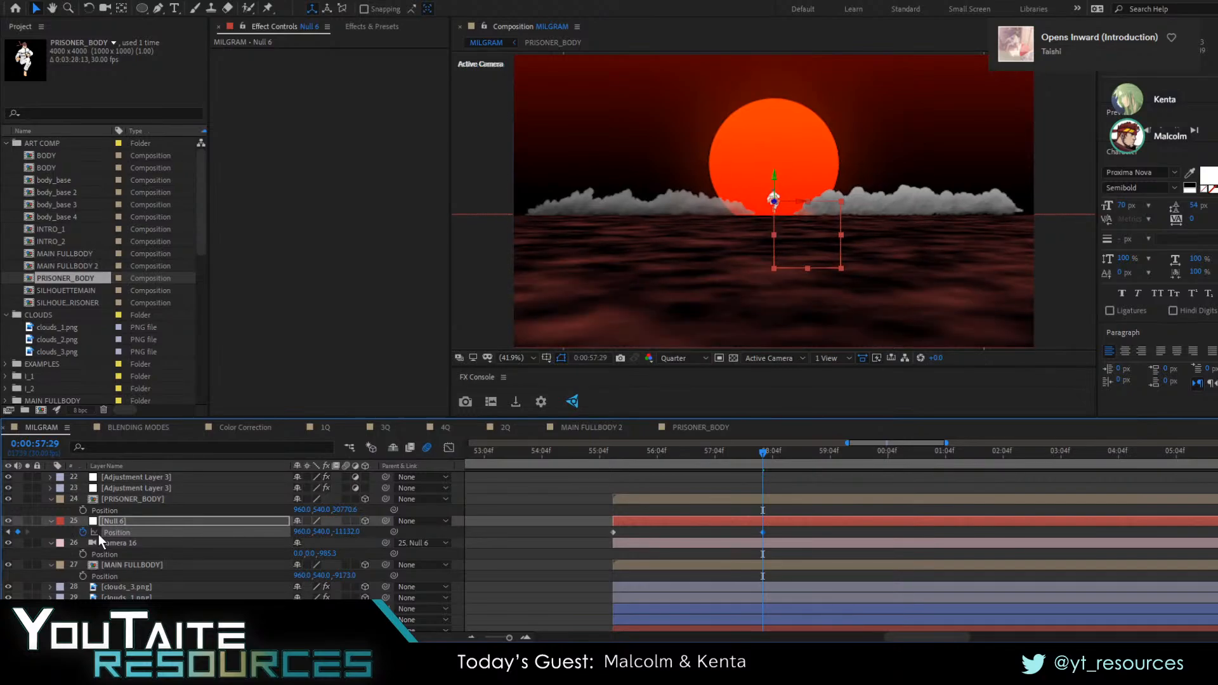
drag(357, 536, 123, 582)
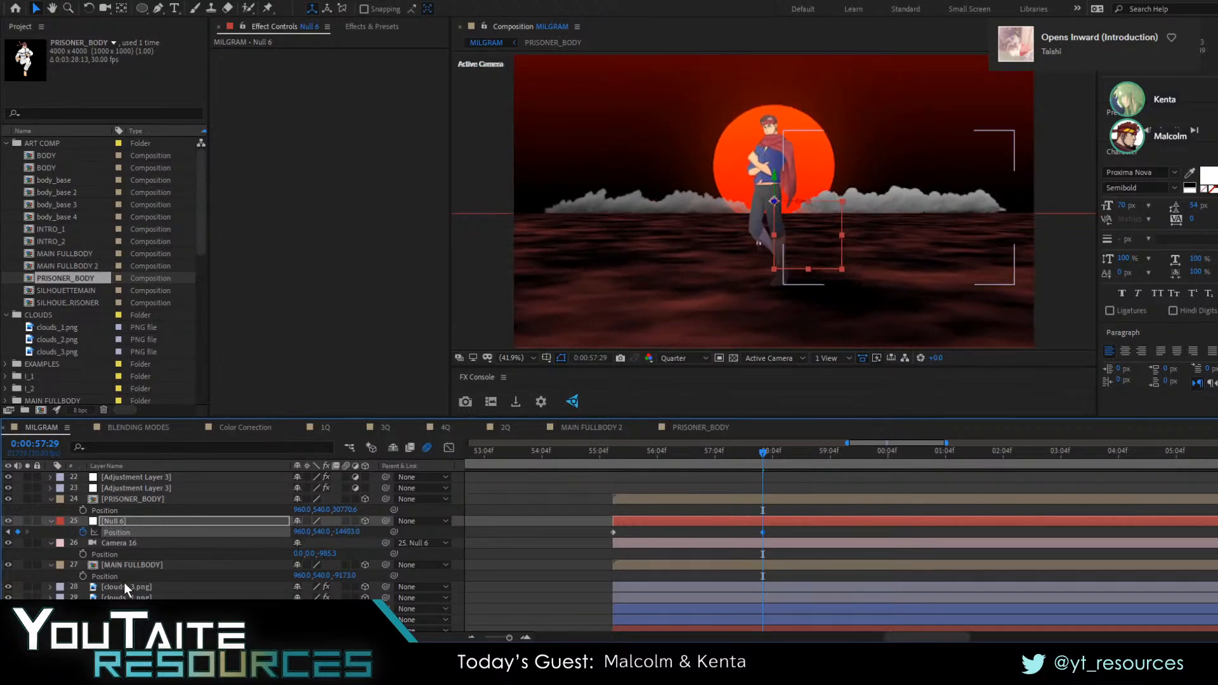
Move the MAIN FULLBODY character sideways to X 531.9, in front of the sun's left edge
click(128, 564)
drag(786, 241, 745, 238)
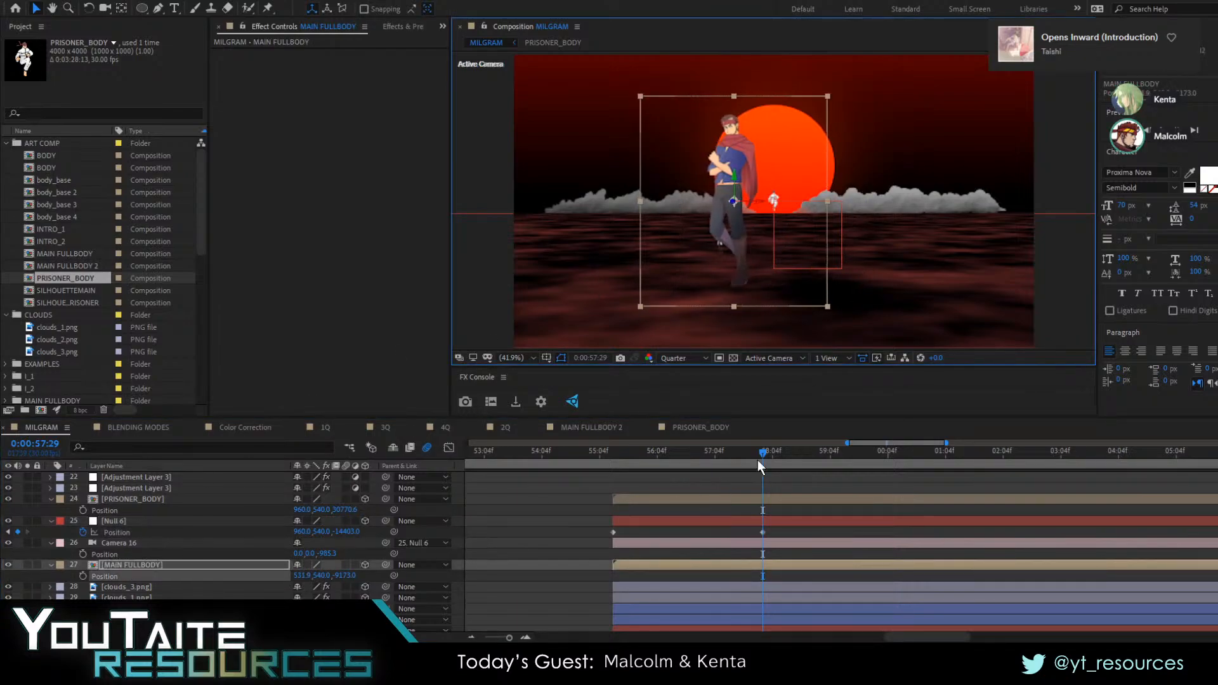
Add the body_base composition to the MILGRAM timeline below MAIN FULLBODY, starting at 0:00:55:11
drag(758, 460, 646, 481)
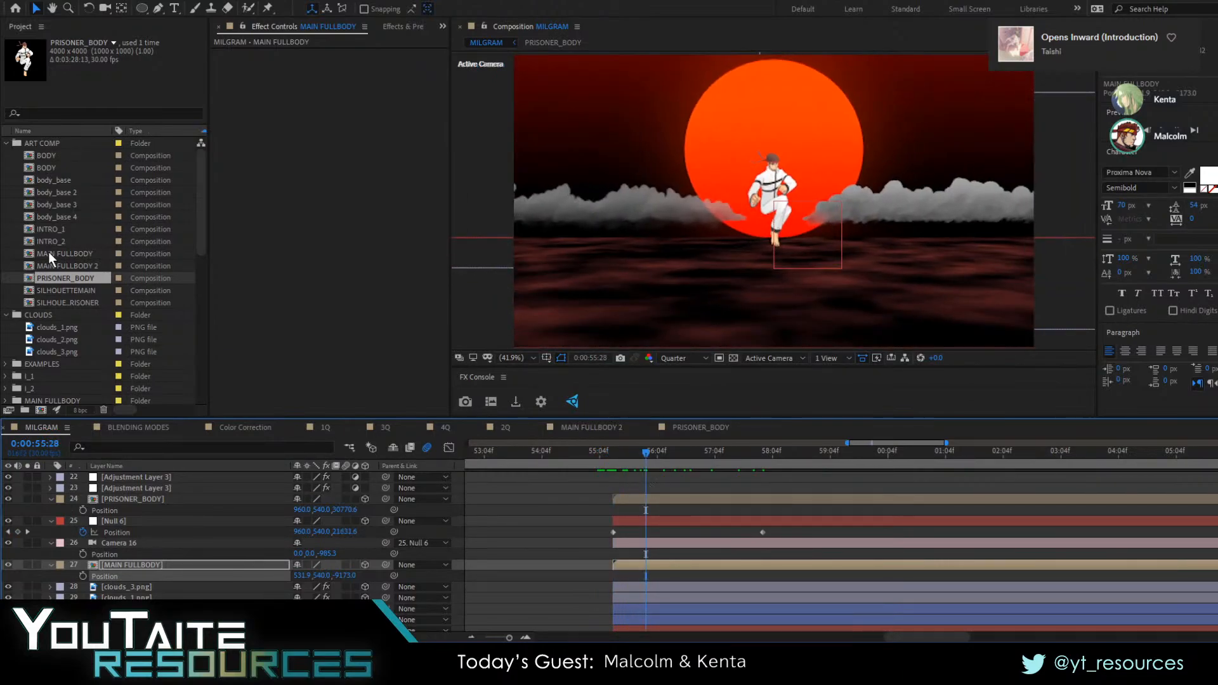
click(45, 156)
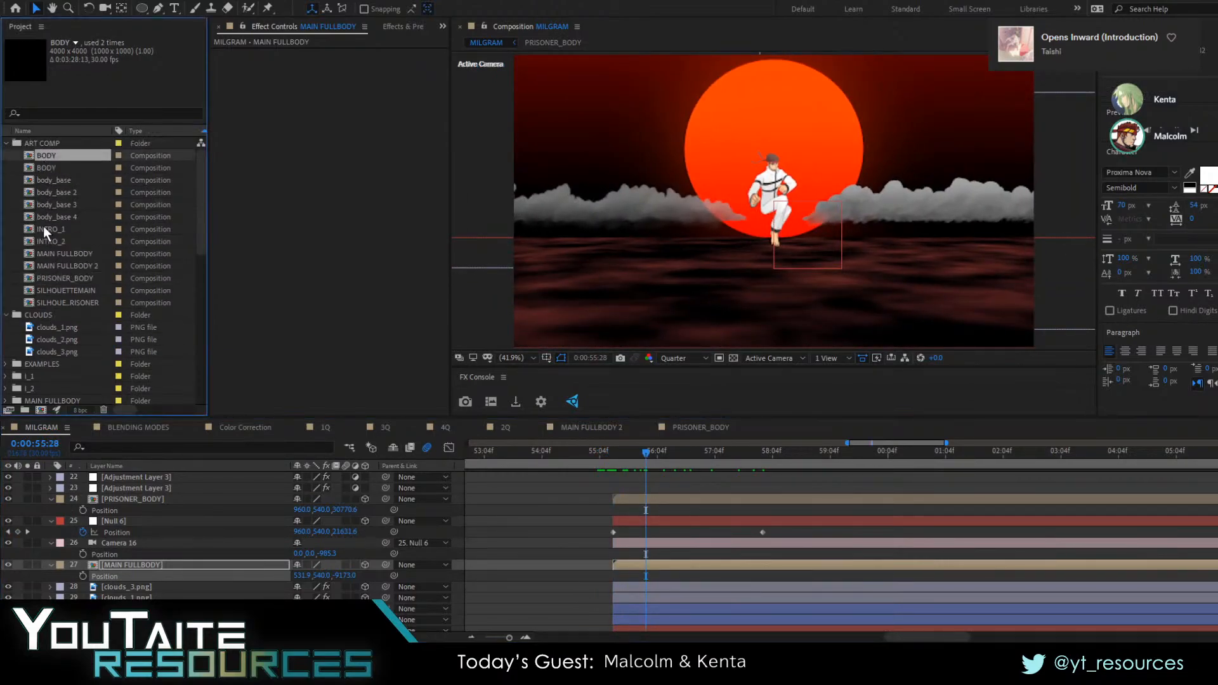
click(42, 243)
click(56, 202)
click(61, 180)
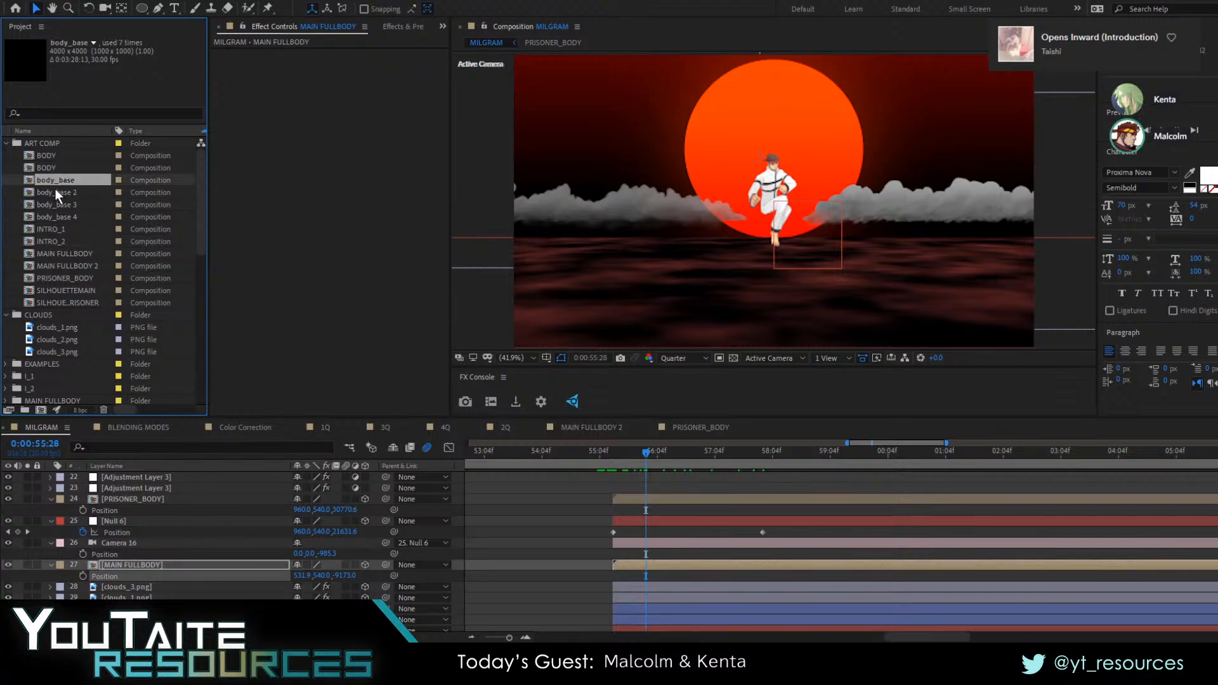
click(54, 190)
click(47, 170)
click(52, 183)
mouse_move(58, 180)
mouse_down()
mouse_move(649, 528)
mouse_move(174, 557)
mouse_move(694, 566)
mouse_move(725, 578)
mouse_up()
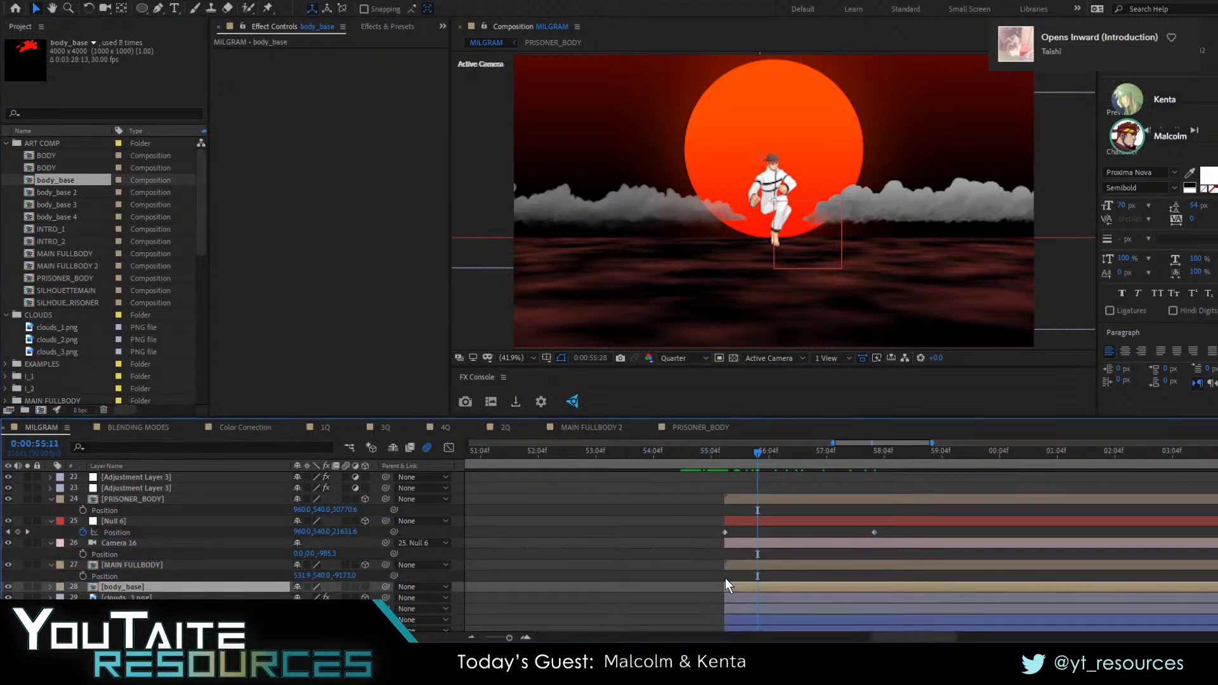
Make body_base a 3D layer at Z 11193 and set its scale to 60%
click(365, 587)
key(p)
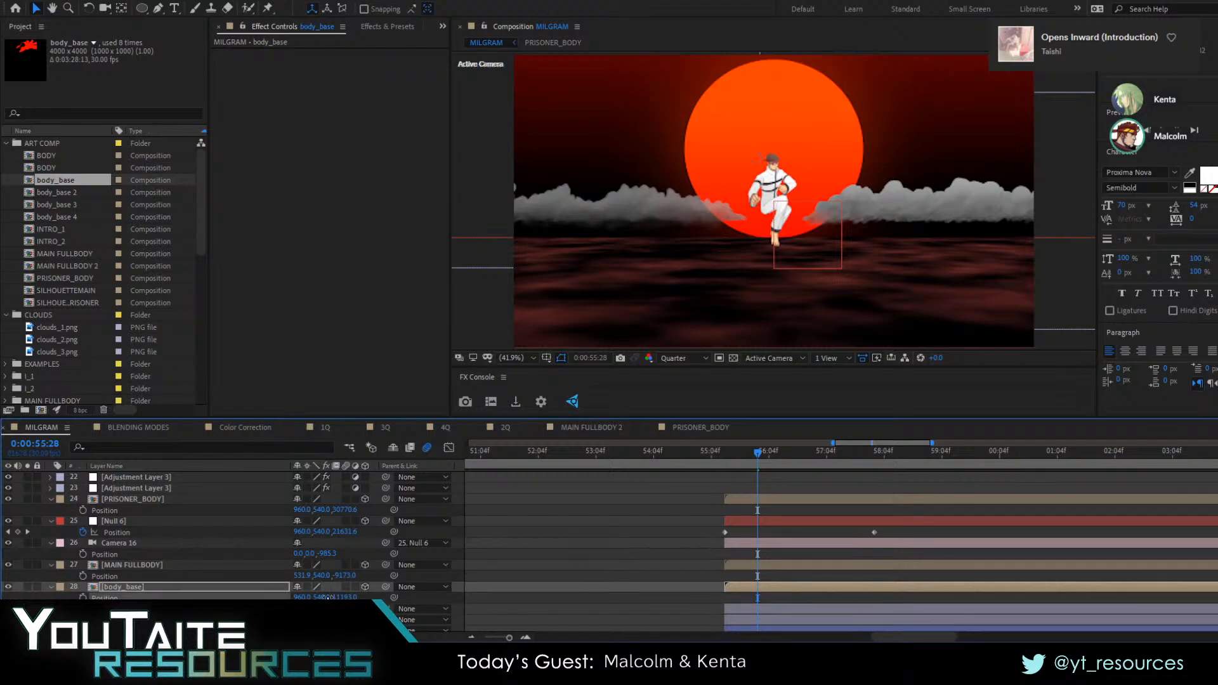
text(s50)
key(Return)
drag(808, 467, 865, 473)
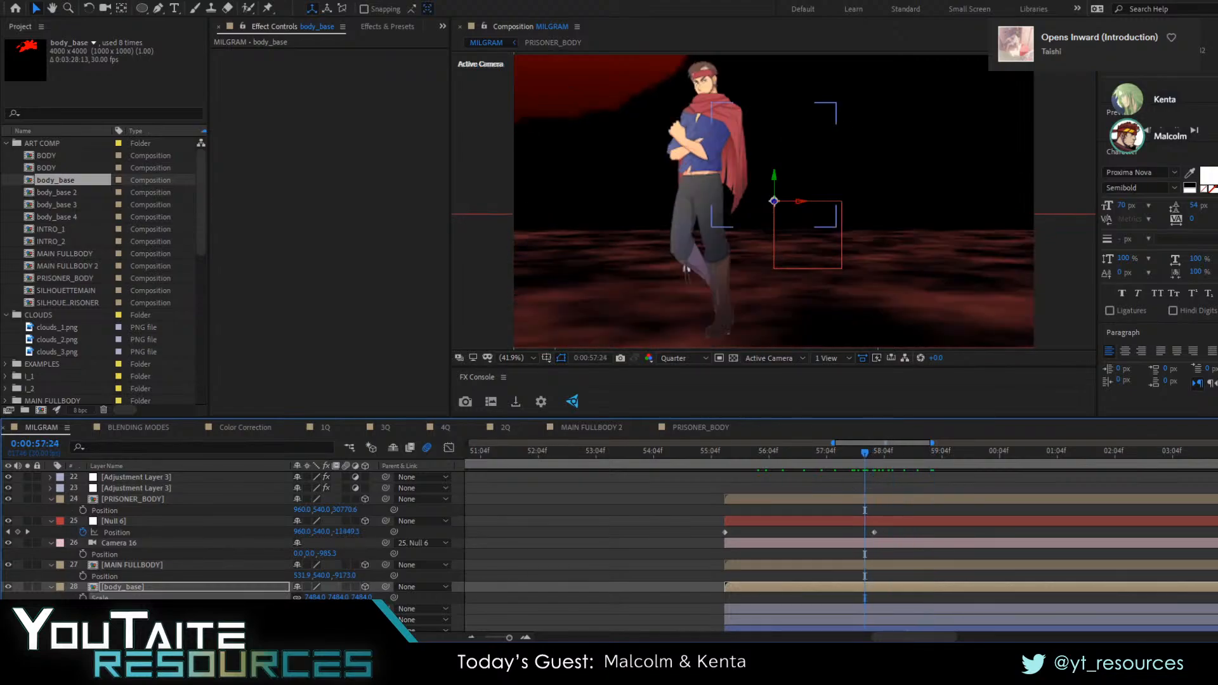
key(Return)
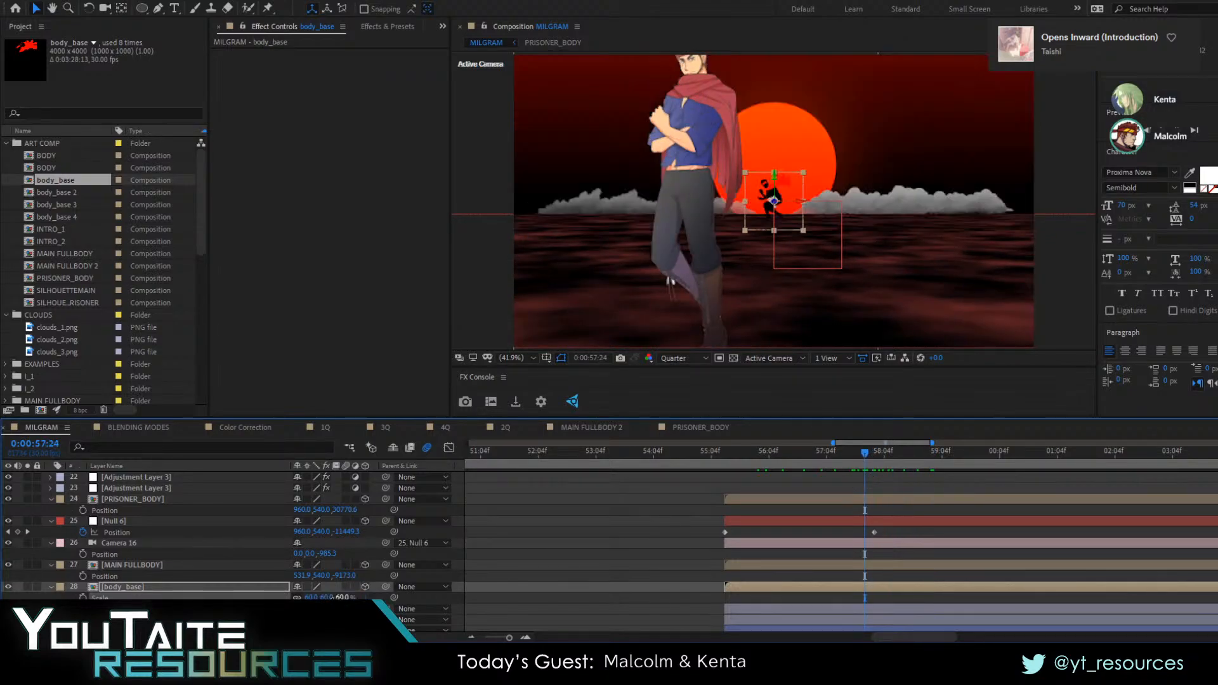
Reposition body_base to the right of the prisoner, at about X 2051 and Z 23083
drag(848, 458, 805, 447)
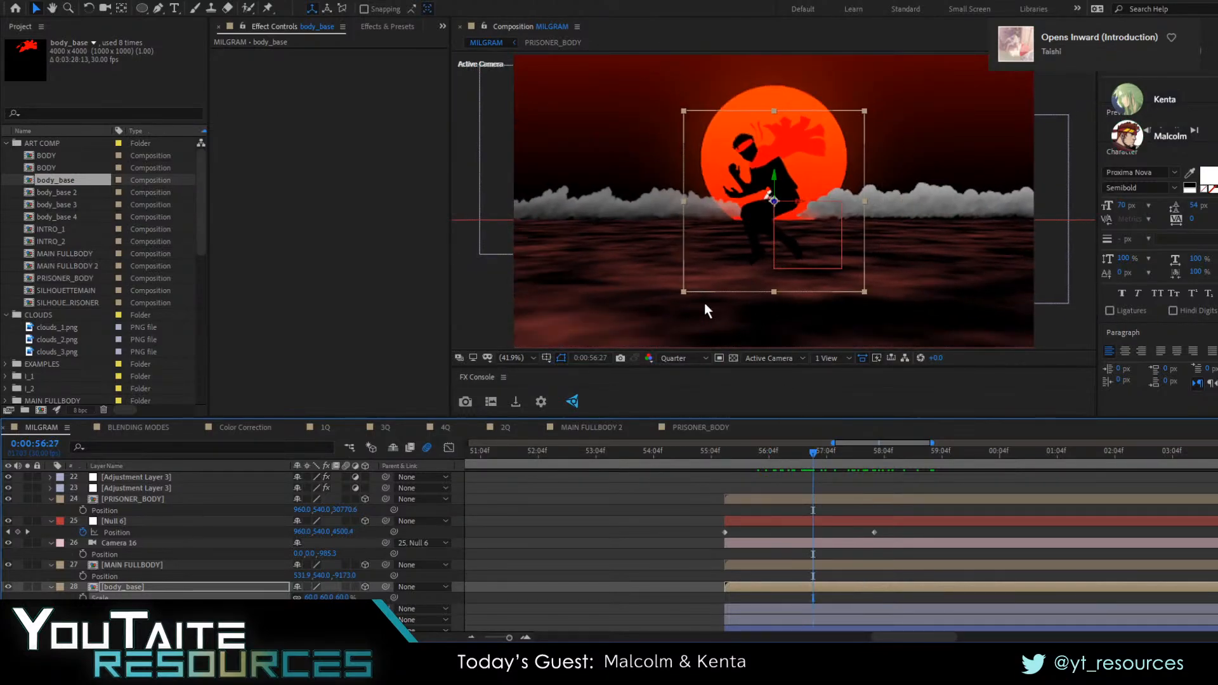
click(237, 589)
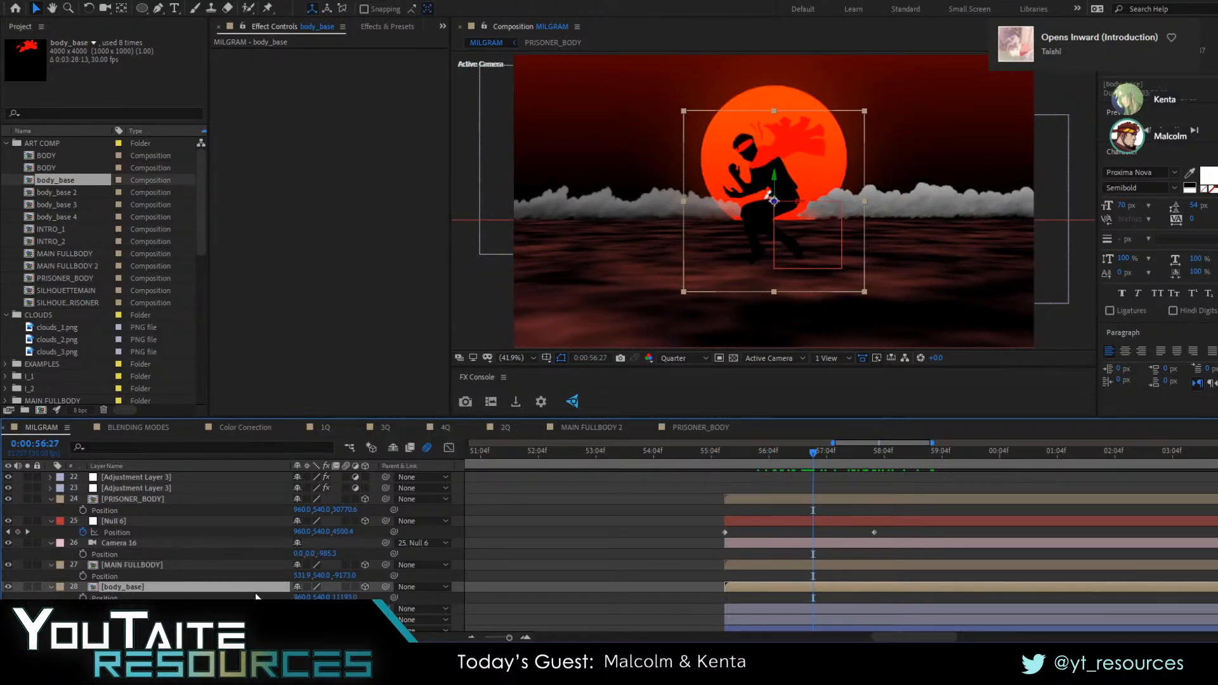
drag(346, 598, 699, 556)
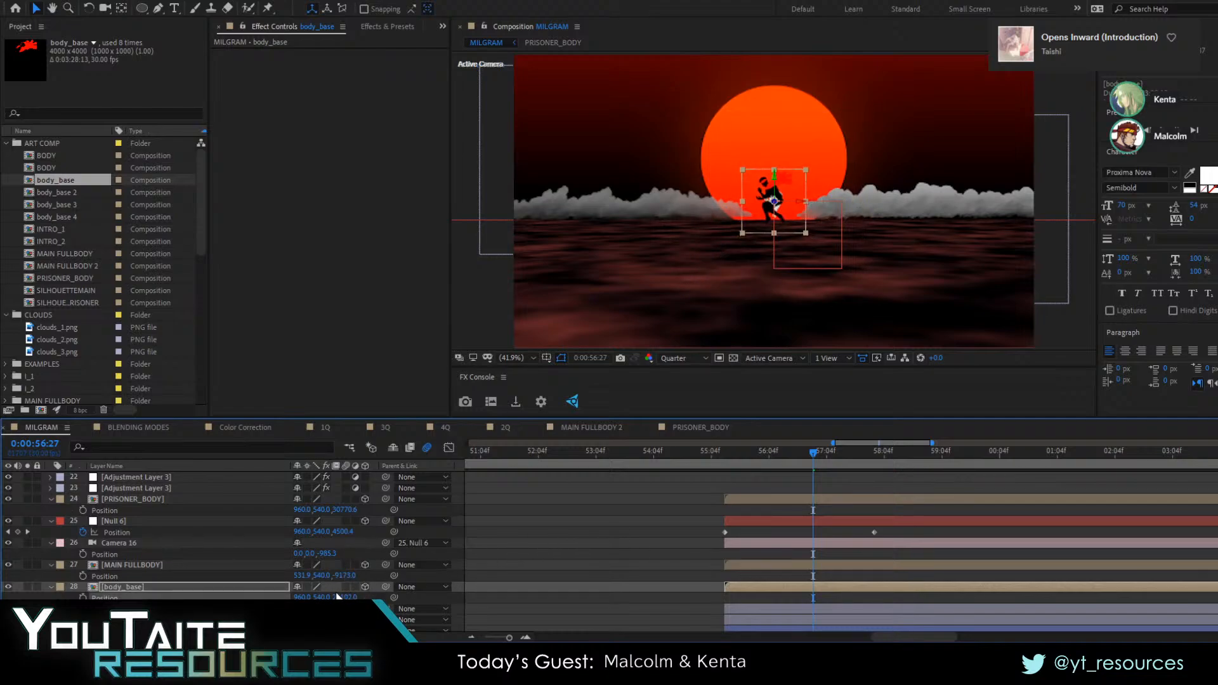
drag(302, 597, 993, 588)
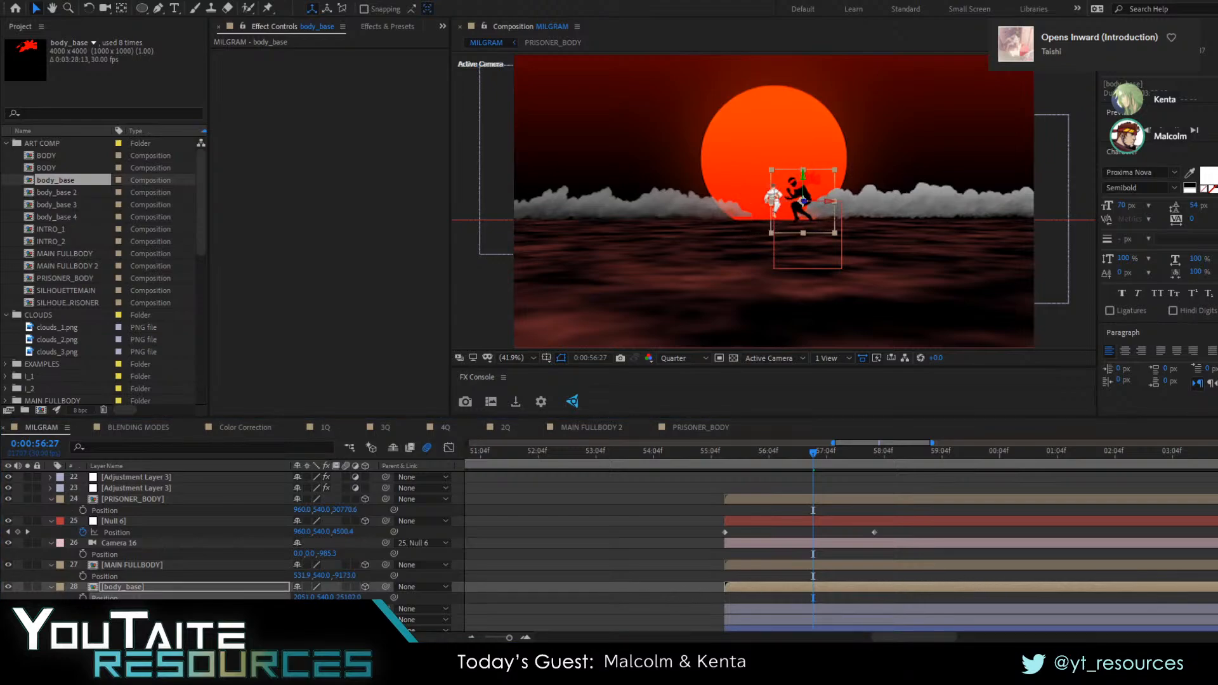
drag(812, 452, 769, 474)
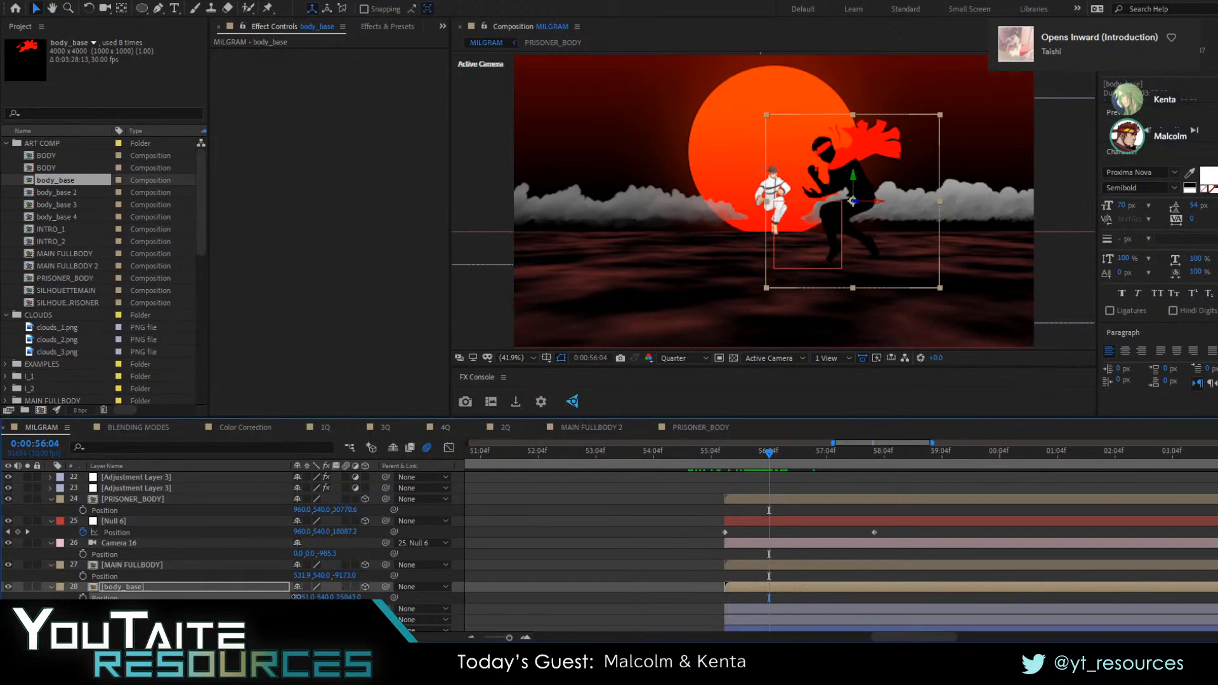
drag(346, 597, 175, 590)
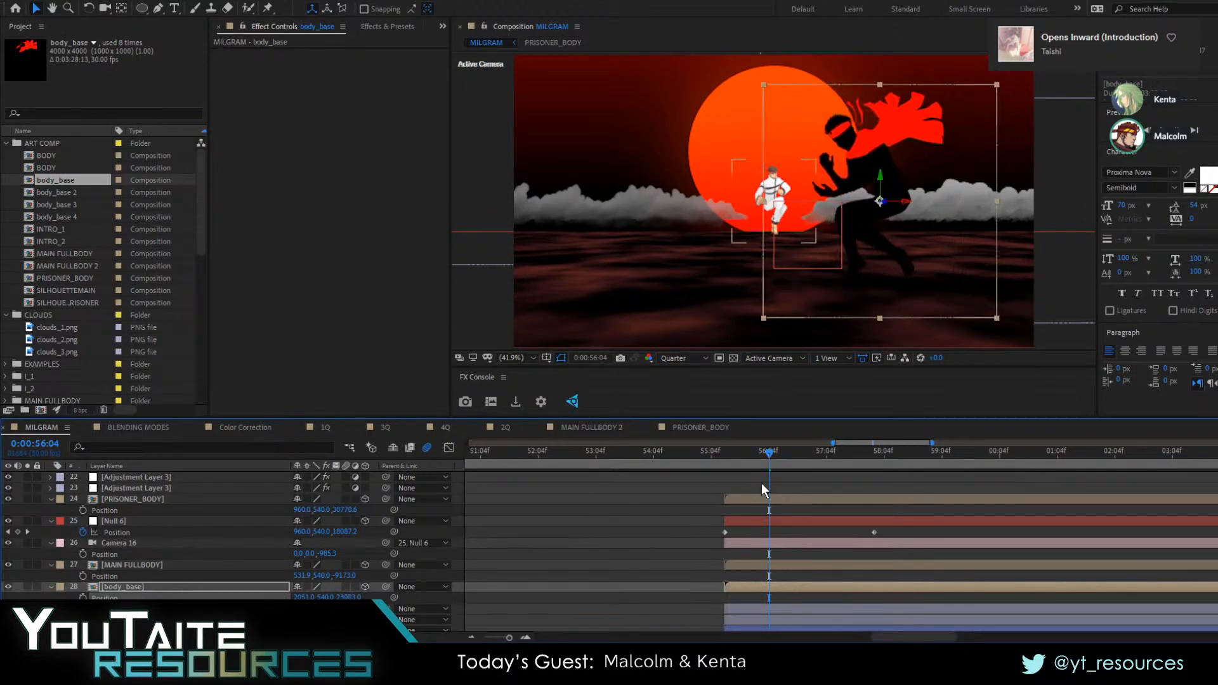
Duplicate the body_base layer and replace the copy's source with body_base 2
drag(761, 469, 799, 469)
click(770, 585)
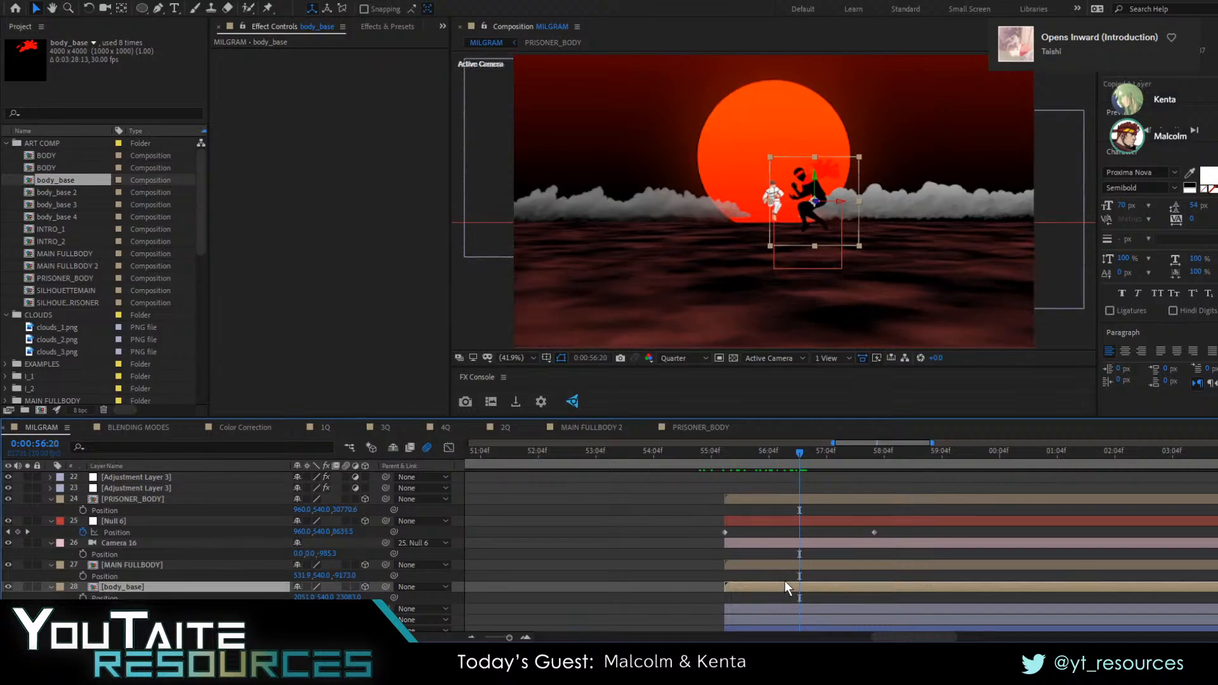
key(ctrl+d)
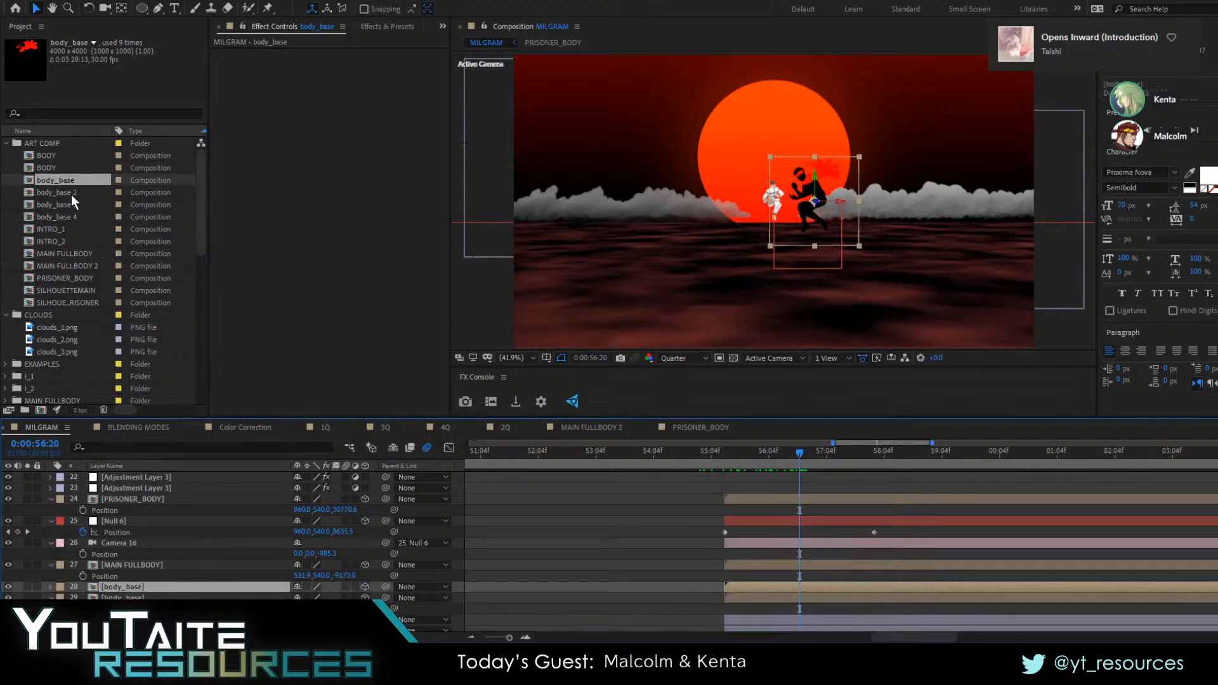
drag(60, 192, 139, 589)
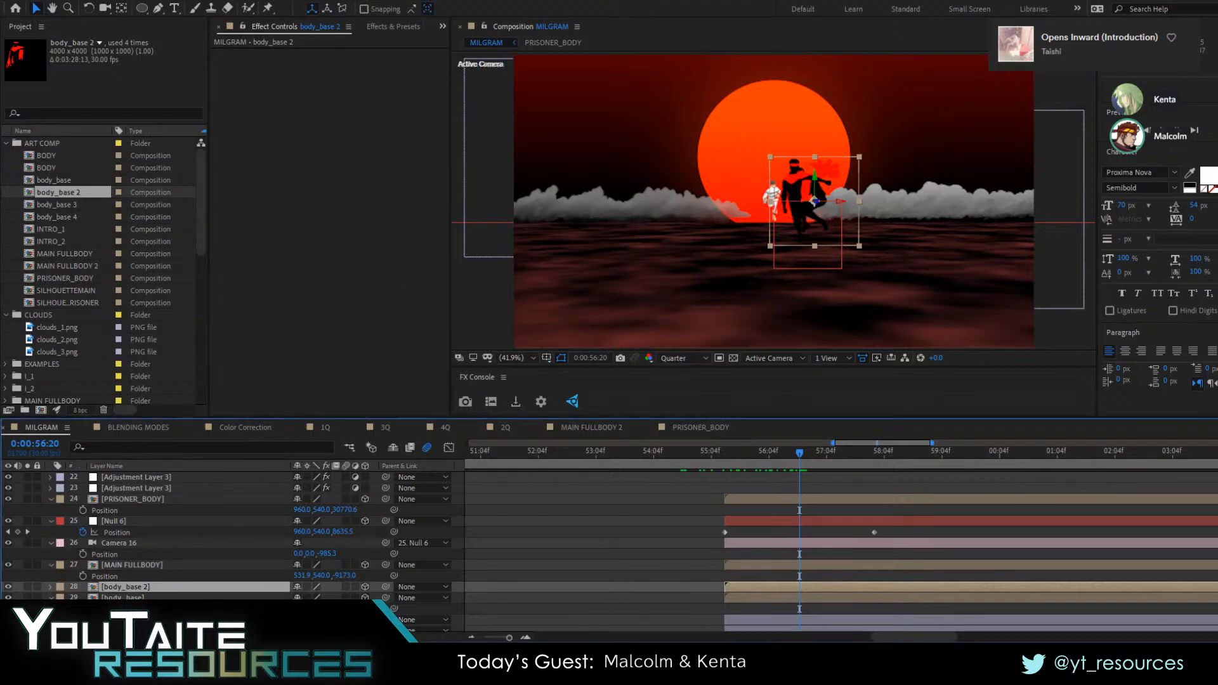
click(123, 598)
click(140, 590)
Place body_base 2 to the left of the prisoner and bring it nearer to the camera, at Z 16547
drag(816, 228, 751, 228)
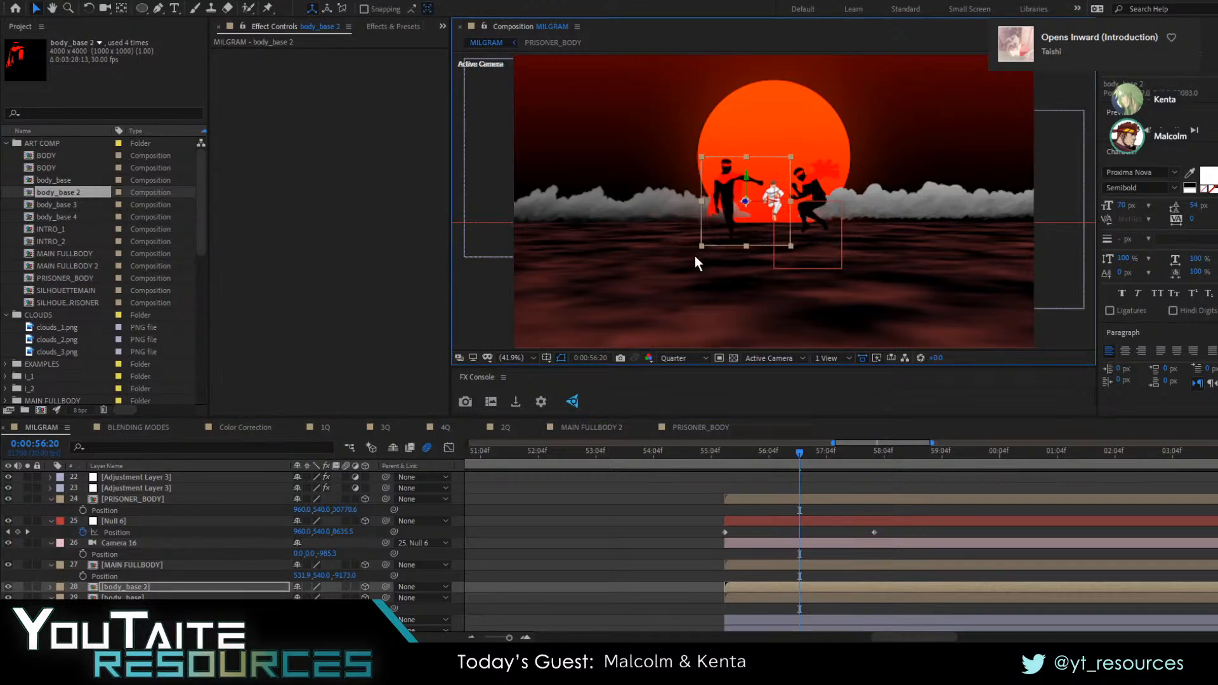
key(p)
drag(344, 597, 0, 597)
drag(699, 225, 698, 230)
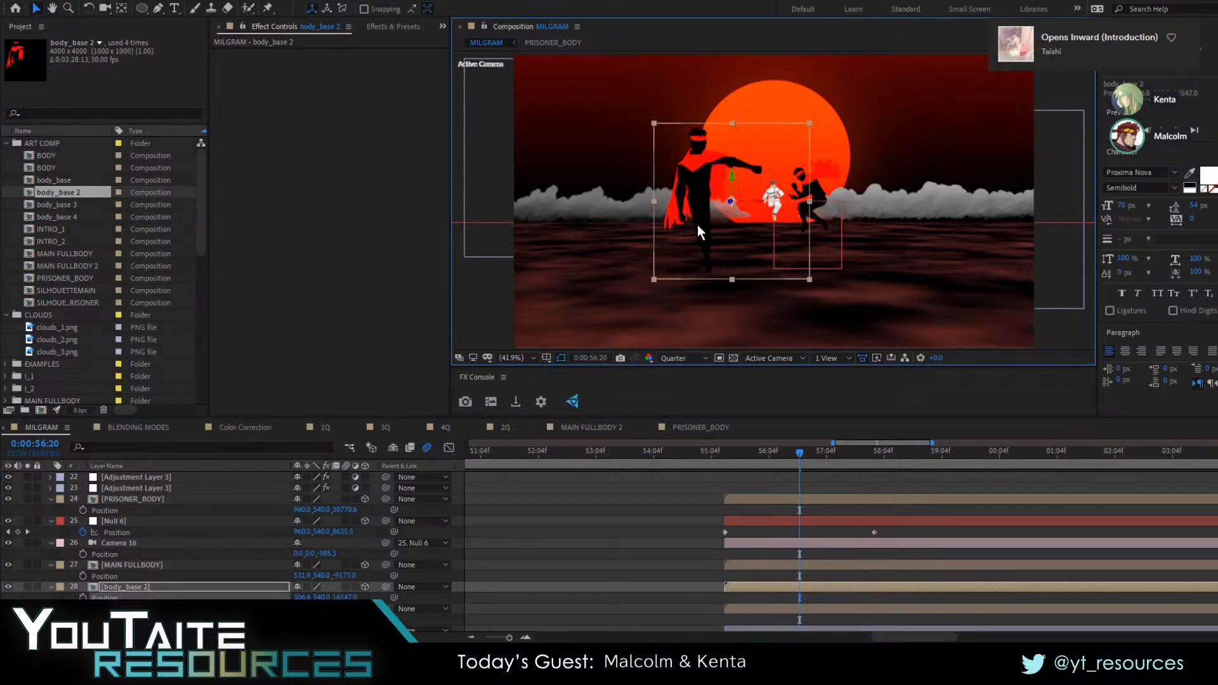
Duplicate body_base 2, swap the copy's source to body_base 3, and place it on the right, much nearer to the camera
click(767, 589)
key(ctrl+d)
drag(68, 208, 140, 584)
drag(693, 238, 802, 238)
drag(862, 201, 1002, 211)
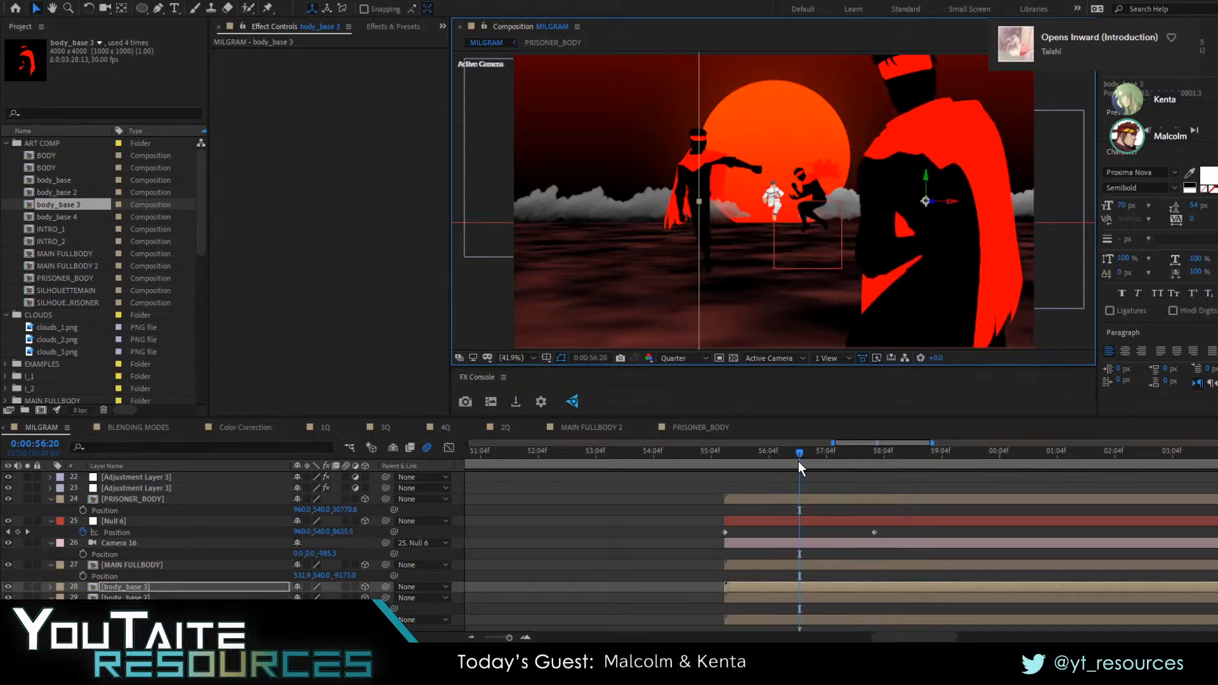
Duplicate body_base 3, swap the copy's source to body_base 4, and place it in the left foreground of the 0:00:57:18 frame
drag(798, 462, 852, 455)
click(791, 585)
key(ctrl+d)
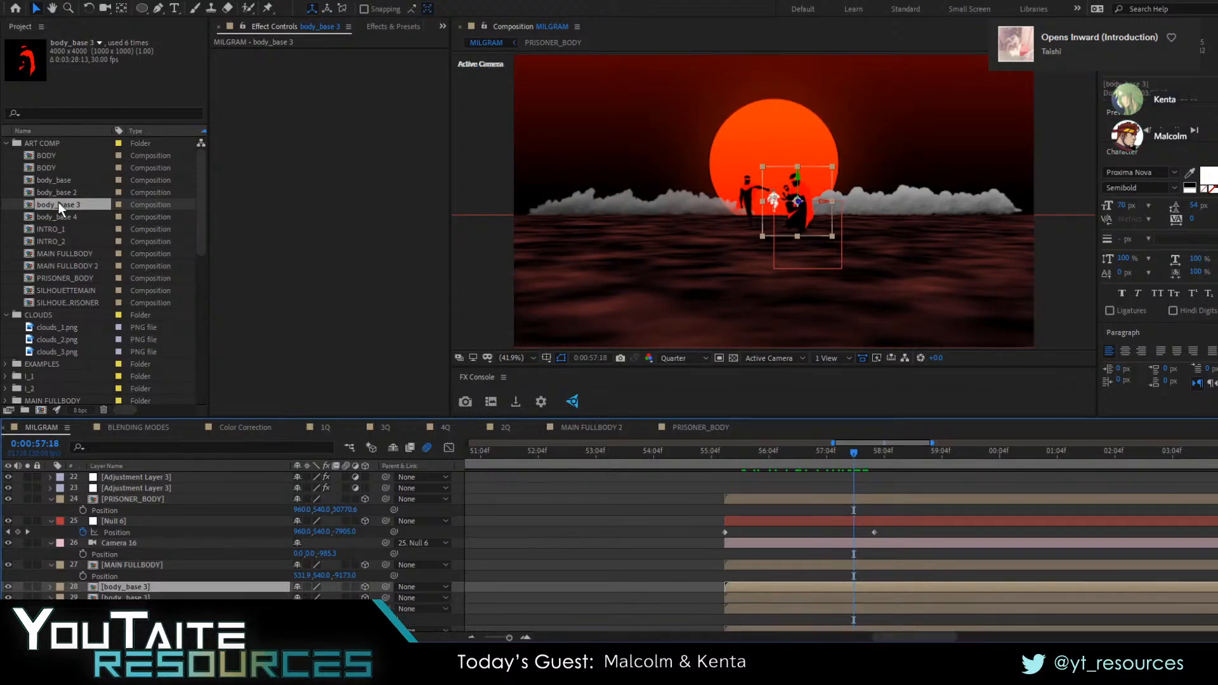
drag(62, 220, 115, 587)
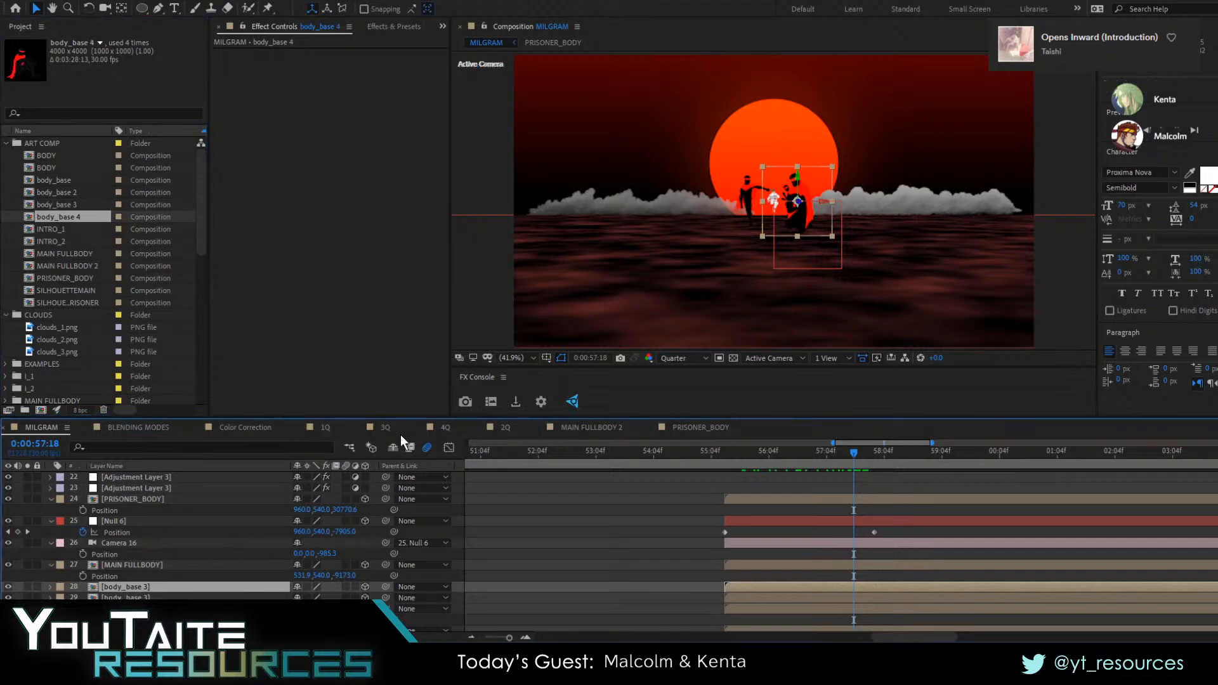
drag(795, 206, 397, 244)
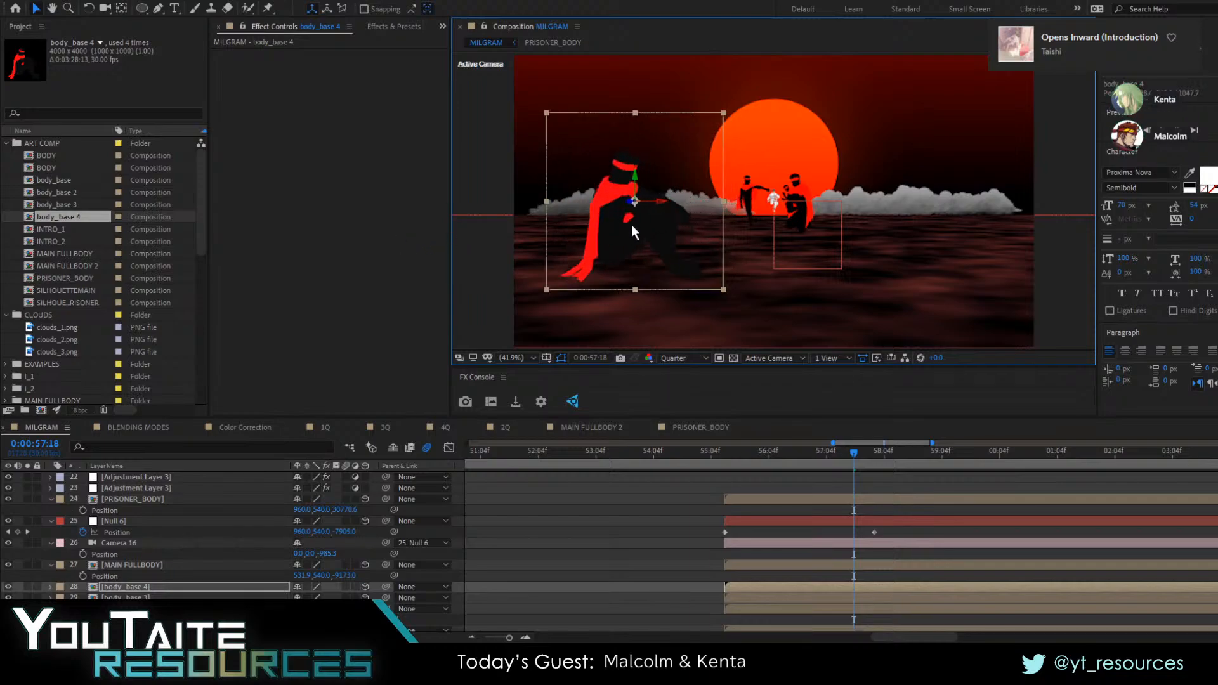
drag(634, 226, 688, 215)
Play the camera pull-back from 0:00:54:17 to check how the silhouettes pass through the frame
drag(833, 466, 679, 452)
key(space)
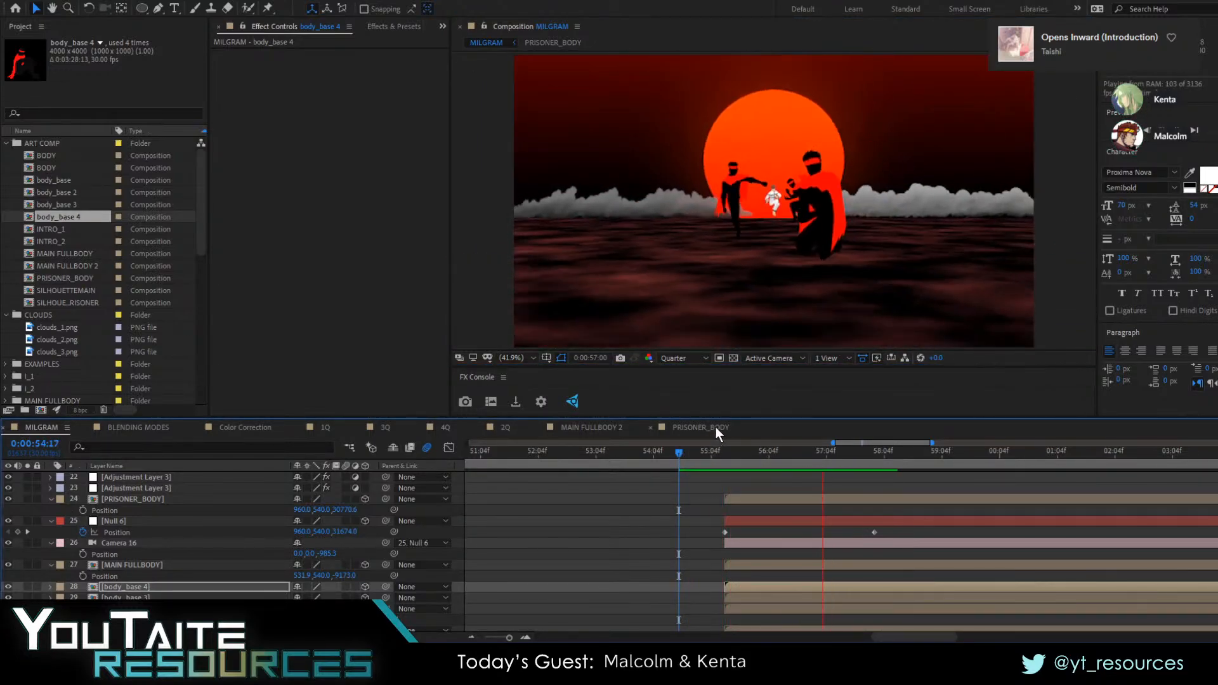
key(space)
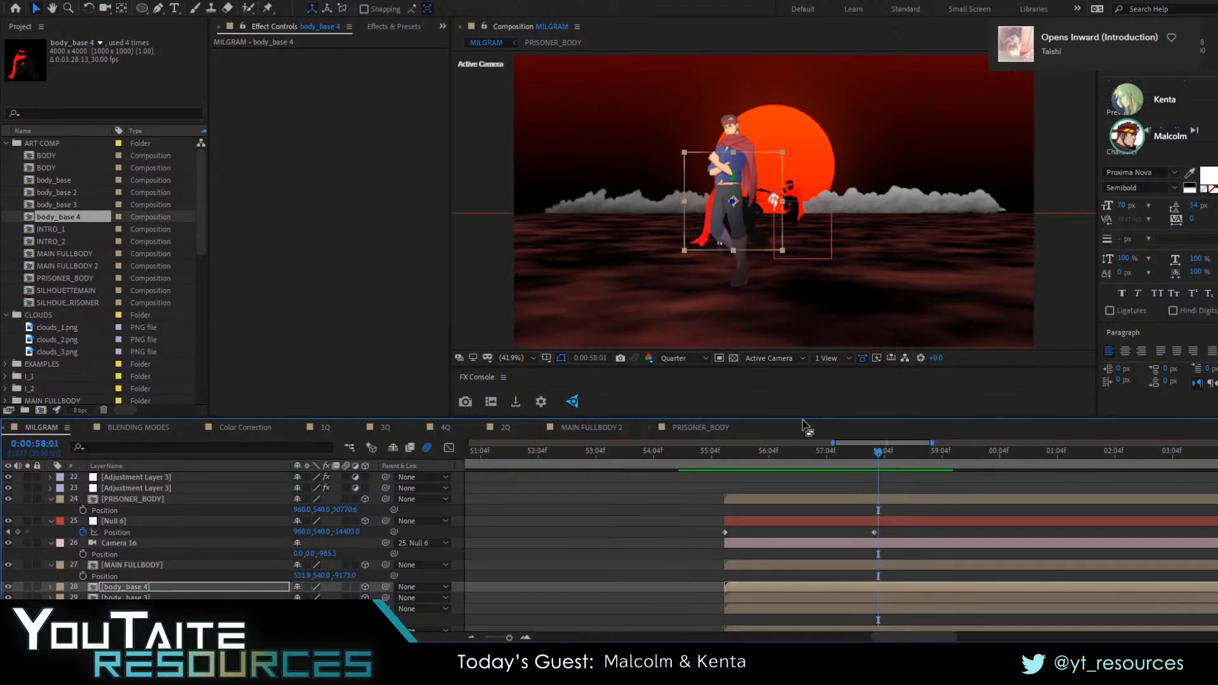
Move the MAIN FULLBODY character to the right side of the sun, at X 1515.1, and check the frame at 0:00:56:07
click(740, 261)
drag(741, 261, 817, 256)
drag(880, 452, 774, 474)
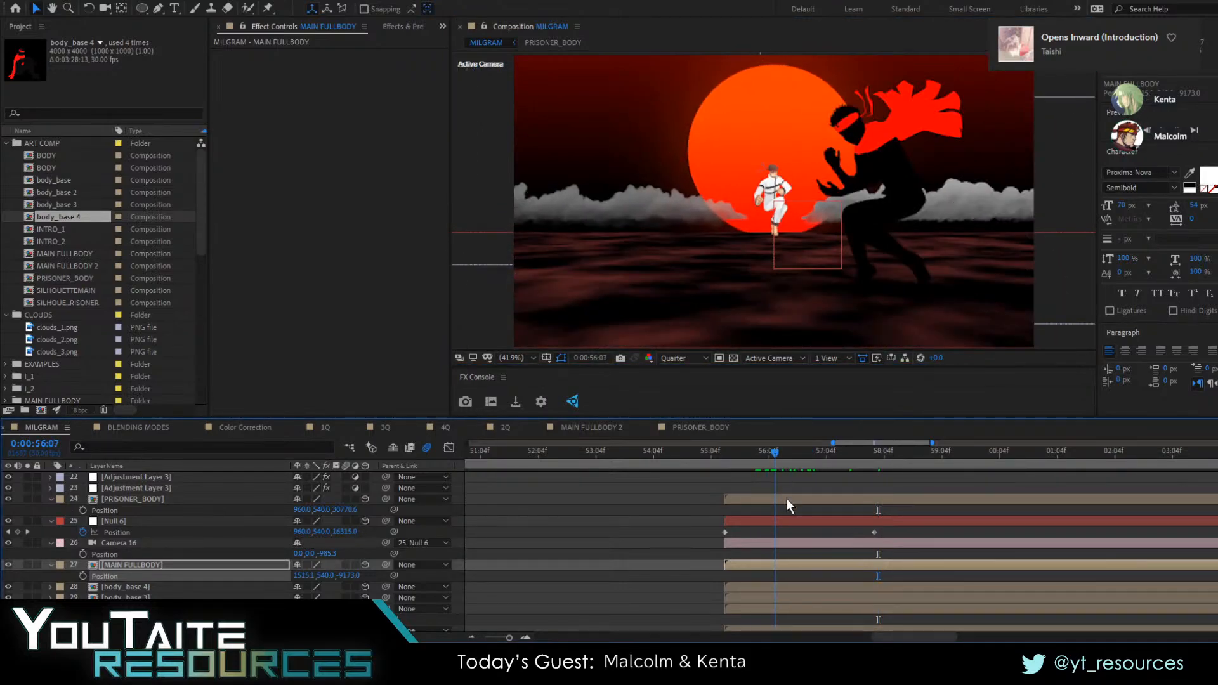
Give Camera 16 a much wider field of view and play the pull-back from 0:00:55:07
click(780, 543)
double_click(740, 541)
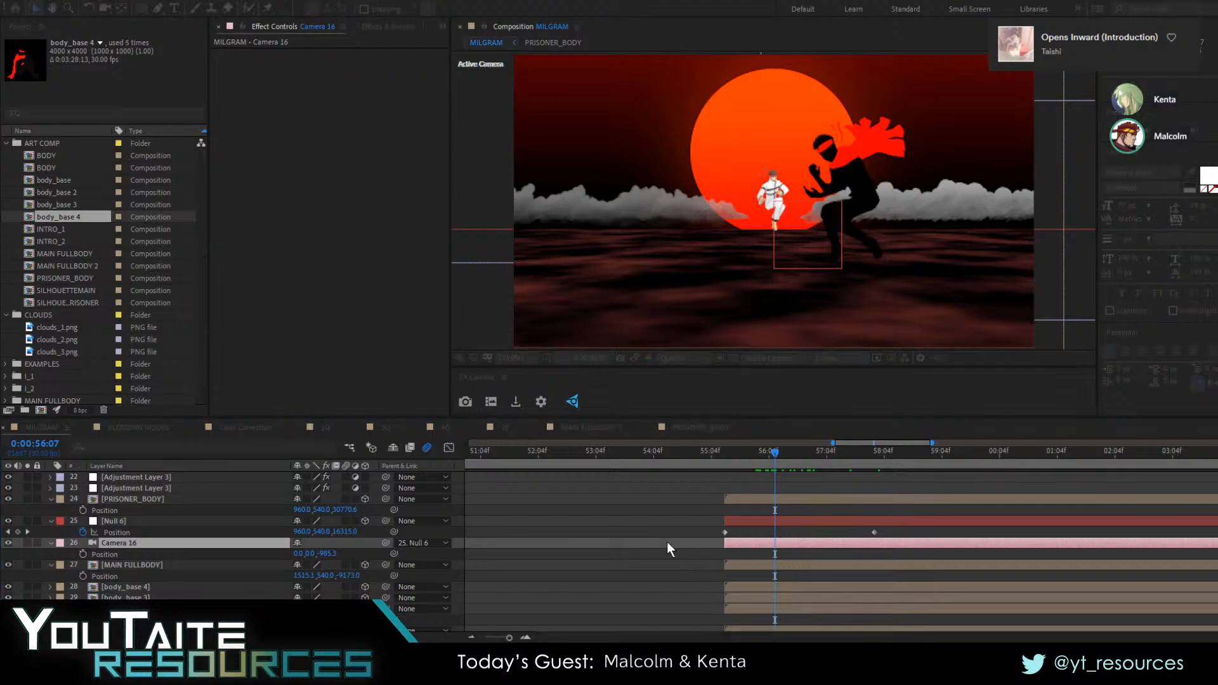
drag(441, 164, 133, 183)
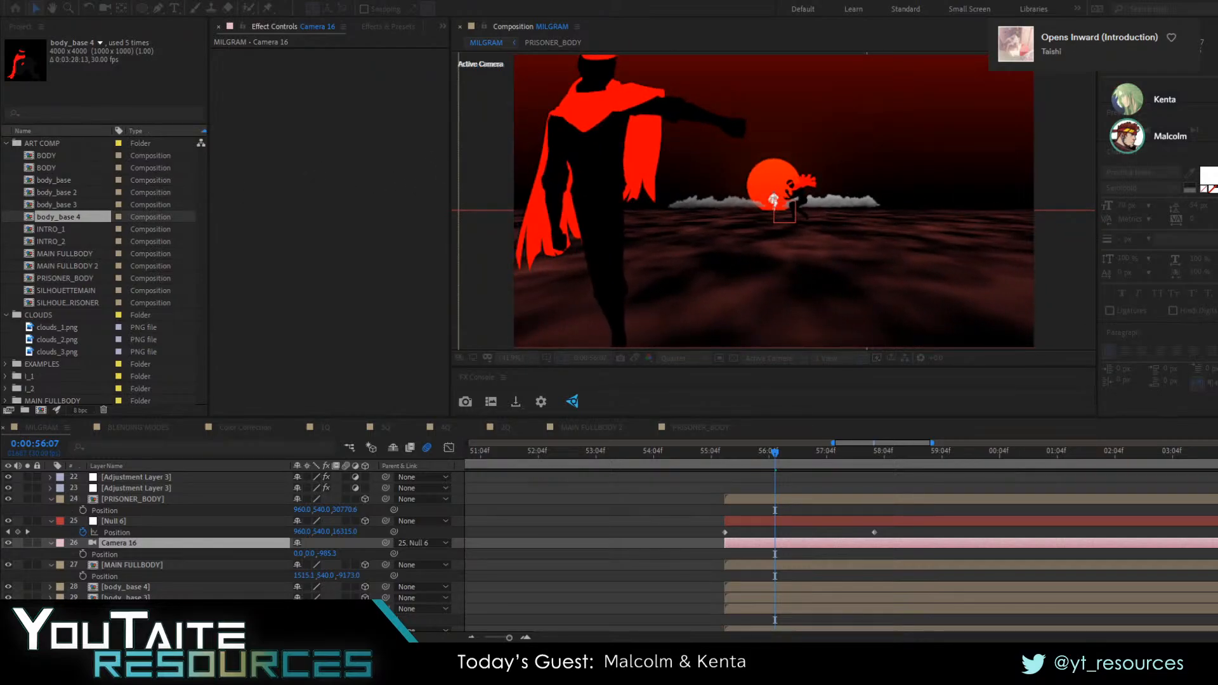
click(717, 453)
key(space)
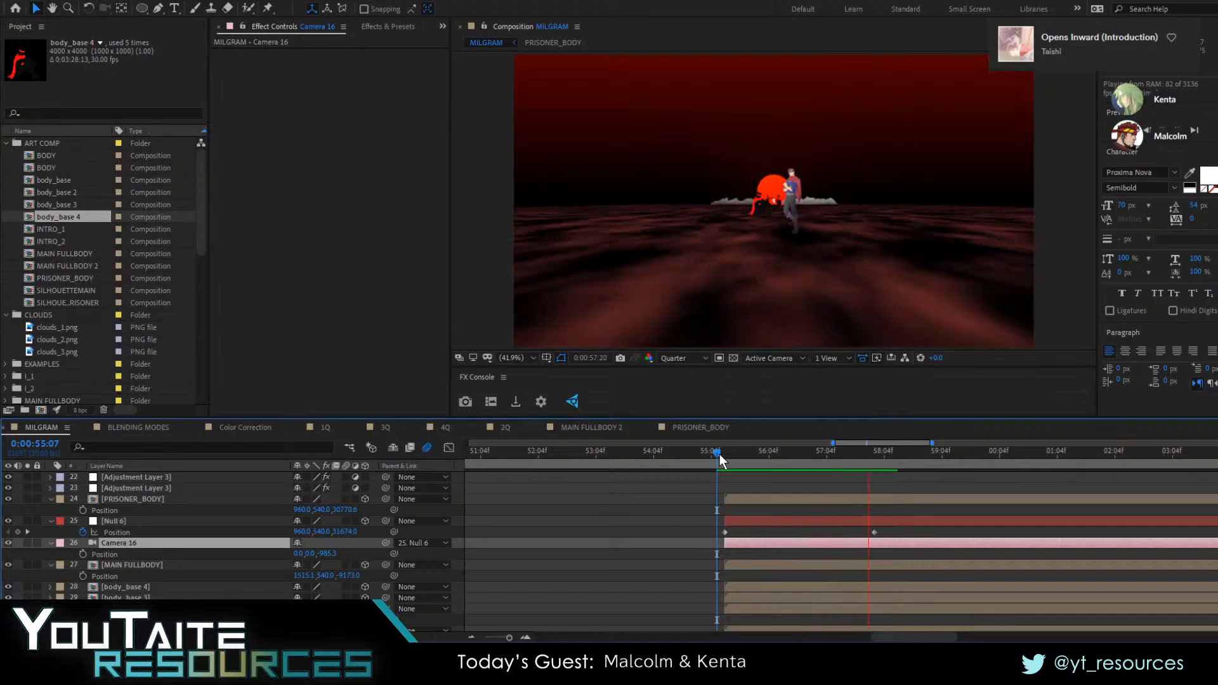
key(space)
Try rotating Null 6 around the Y axis in both directions at 0:00:56:06, undoing each attempt
mouse_move(786, 459)
mouse_down()
mouse_move(827, 468)
mouse_move(728, 462)
mouse_move(792, 472)
mouse_move(772, 478)
mouse_up()
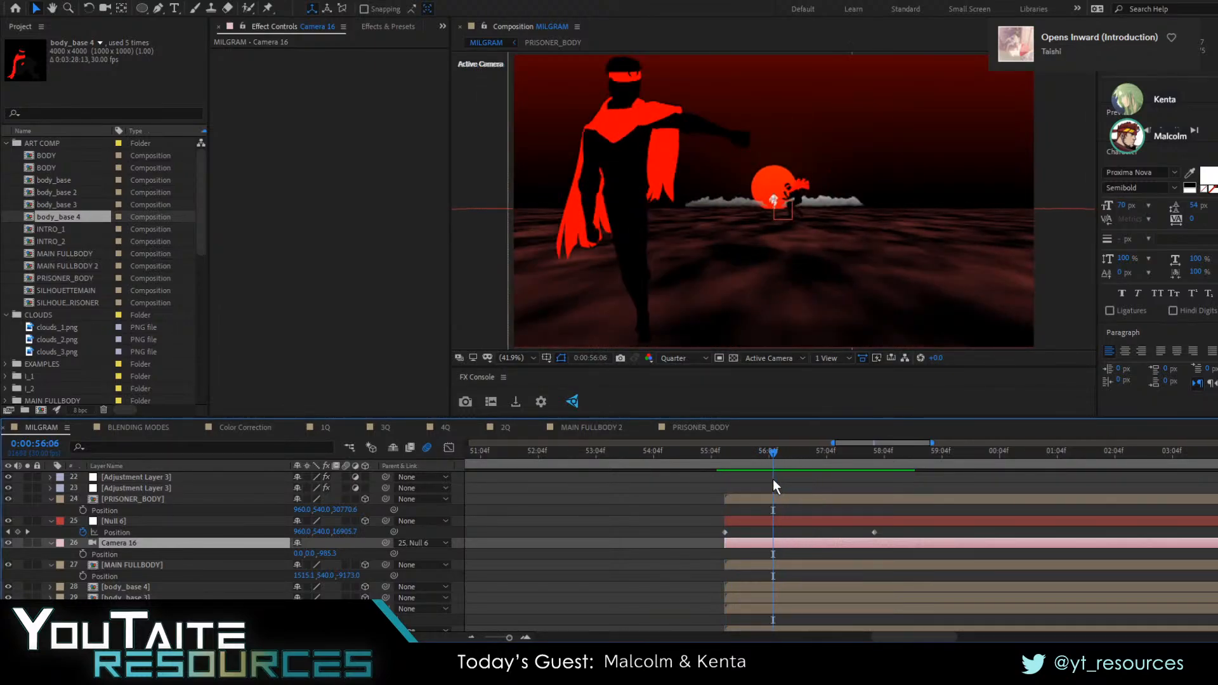
click(127, 522)
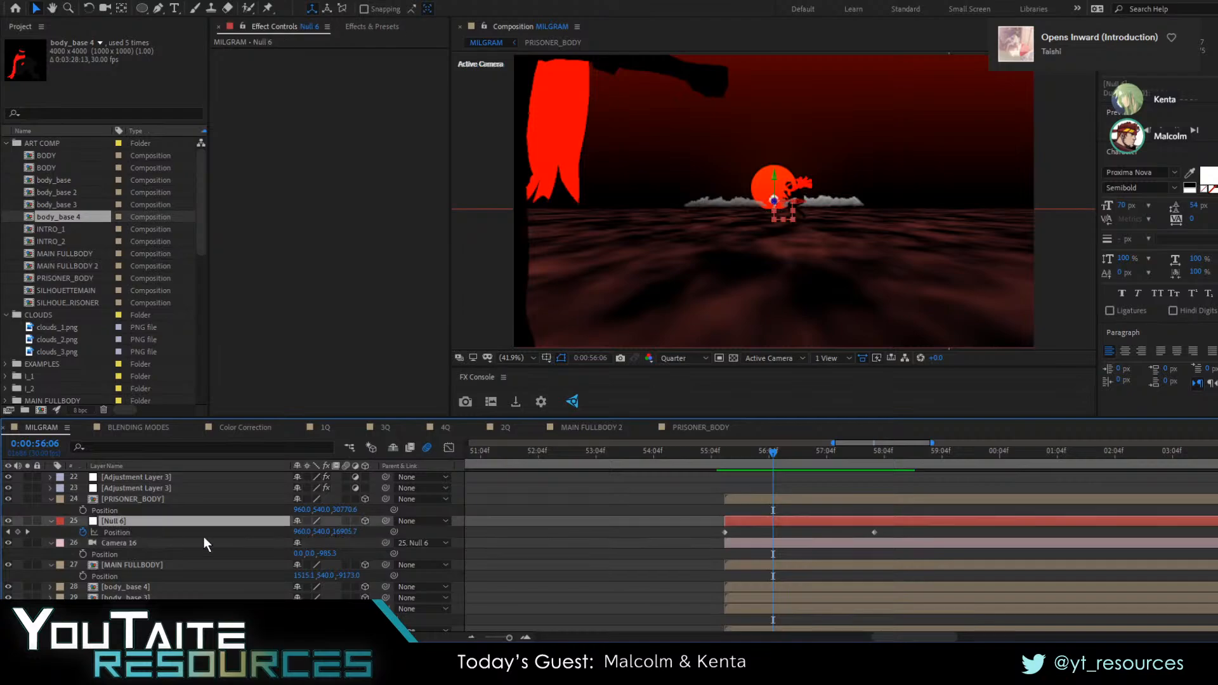
key(r)
drag(312, 557, 215, 554)
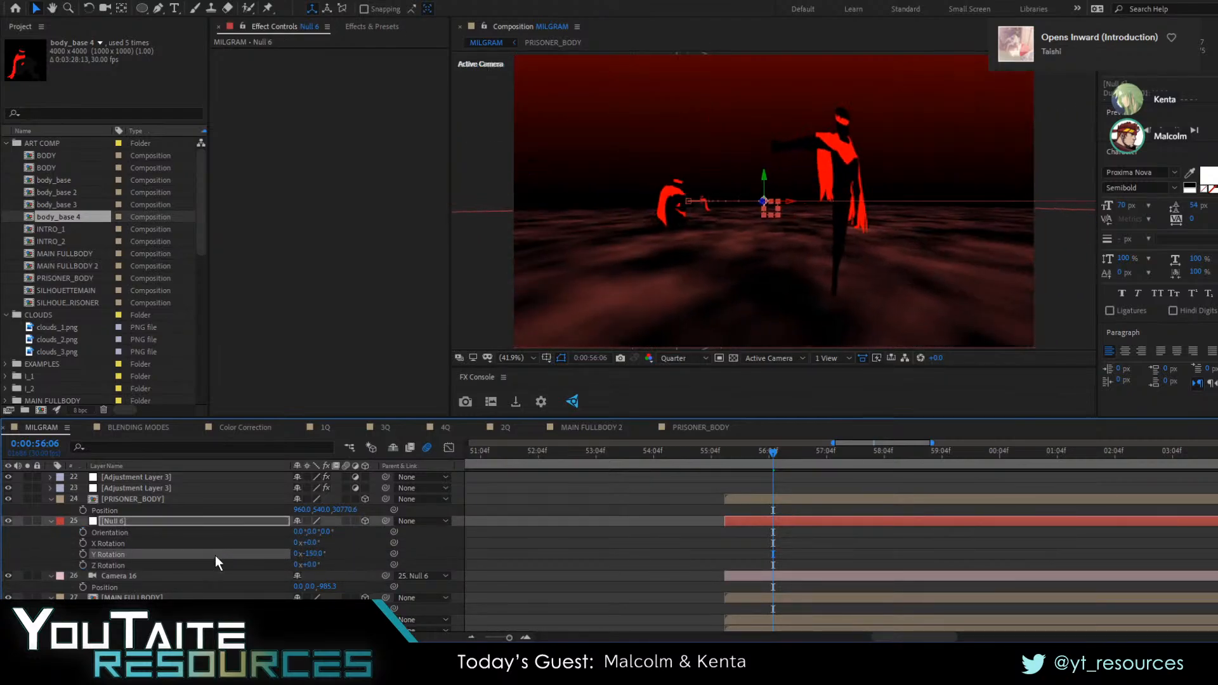
key(ctrl+z)
drag(312, 554, 344, 554)
key(ctrl+z)
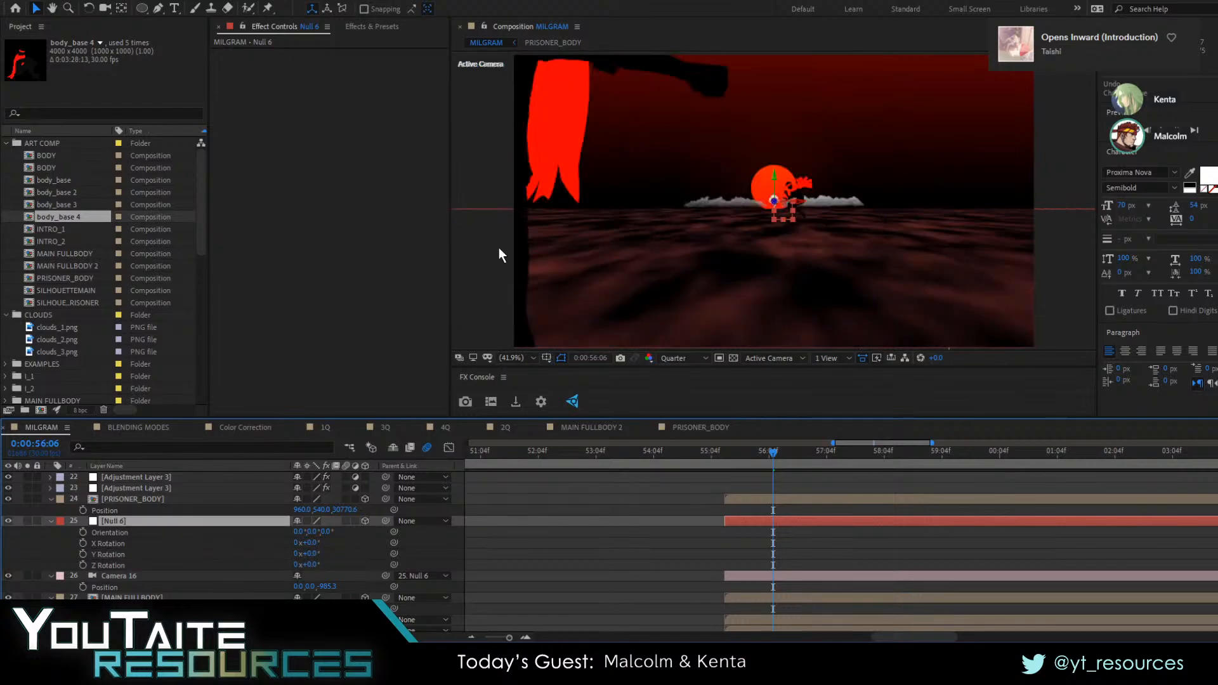
Try a narrower field of view on Camera 16 and preview the pull-back from 0:00:55:06
click(117, 575)
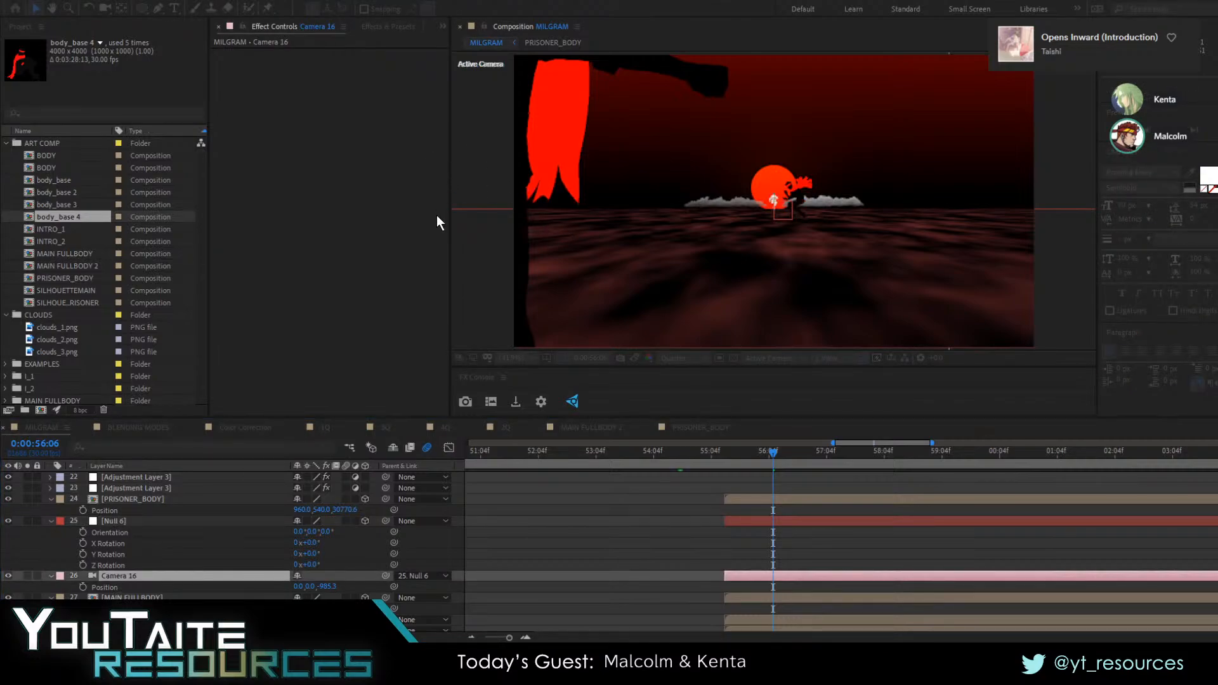
drag(773, 451, 717, 455)
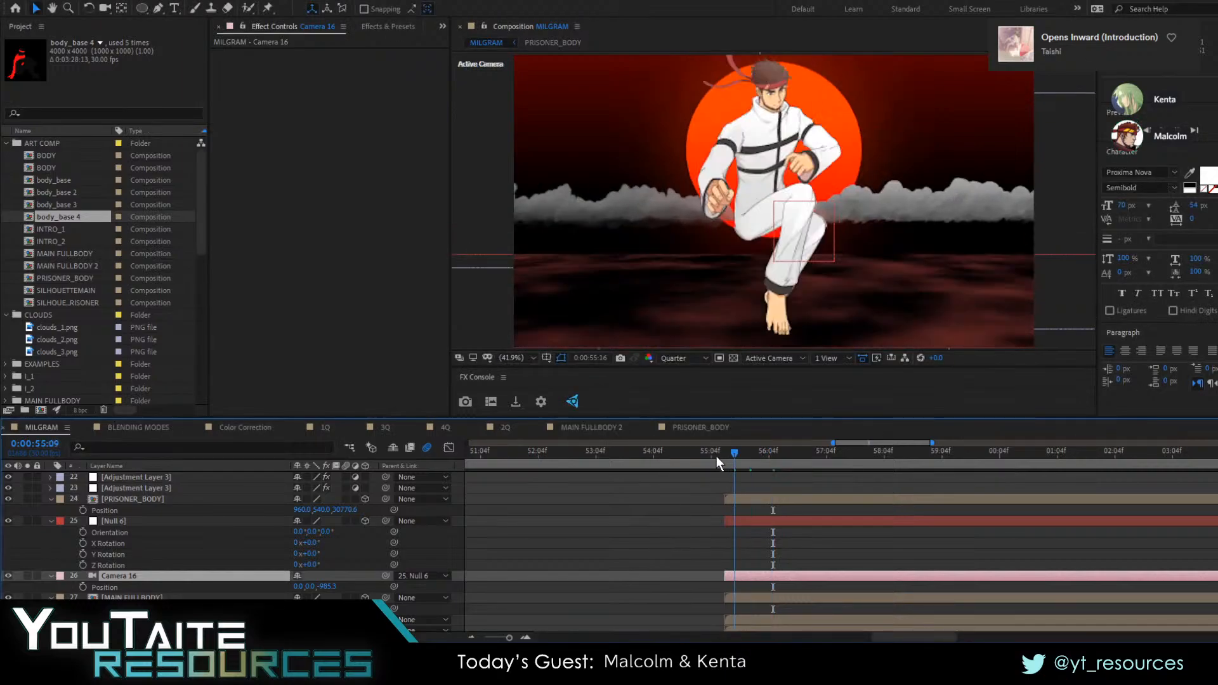
key(space)
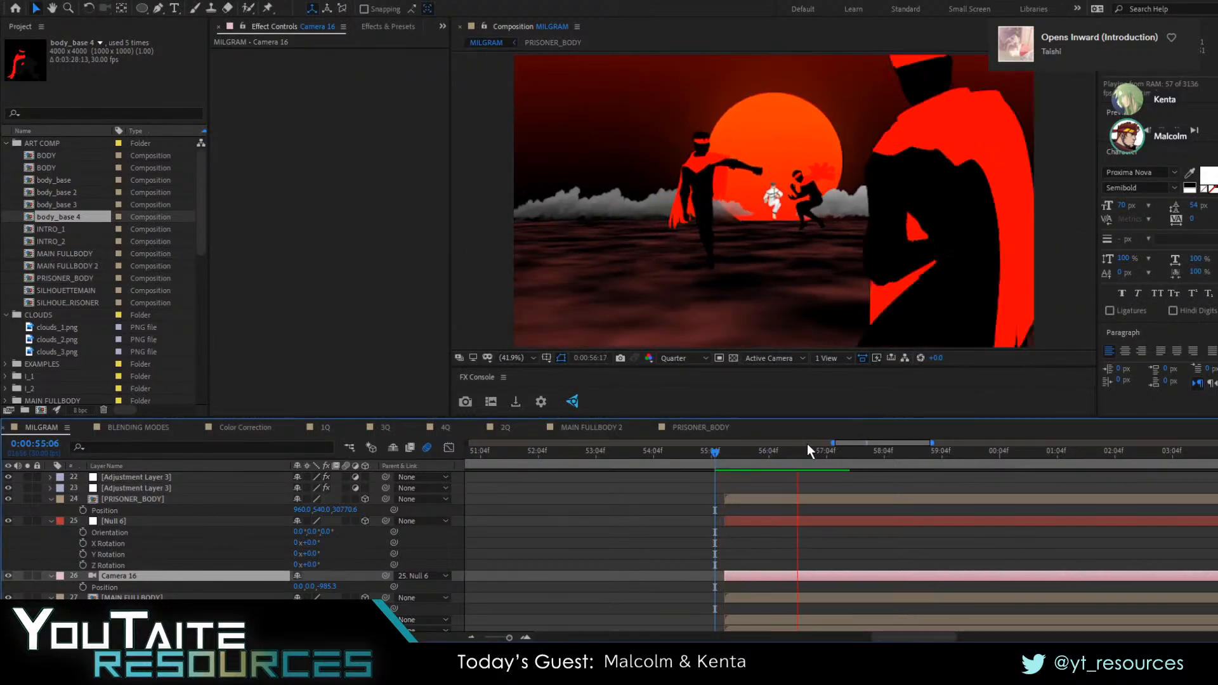
key(space)
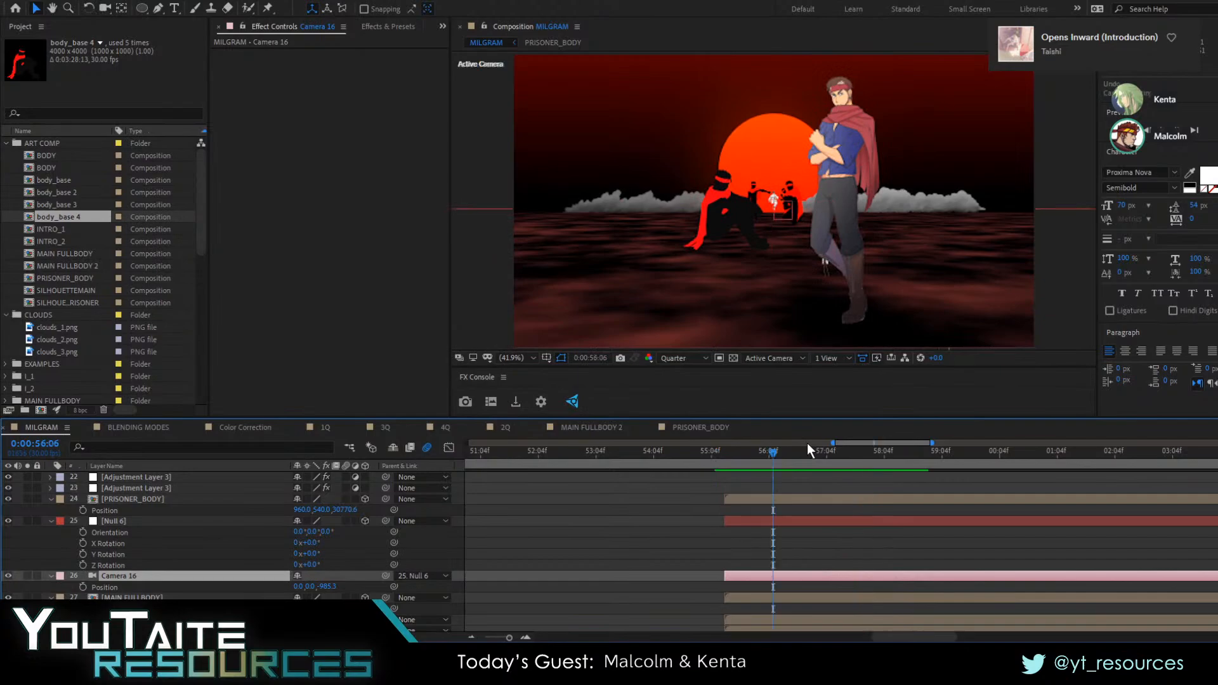
Play the wide-angle pull-back from 0:00:55:08 and check the silhouettes at 0:00:56:07
click(720, 452)
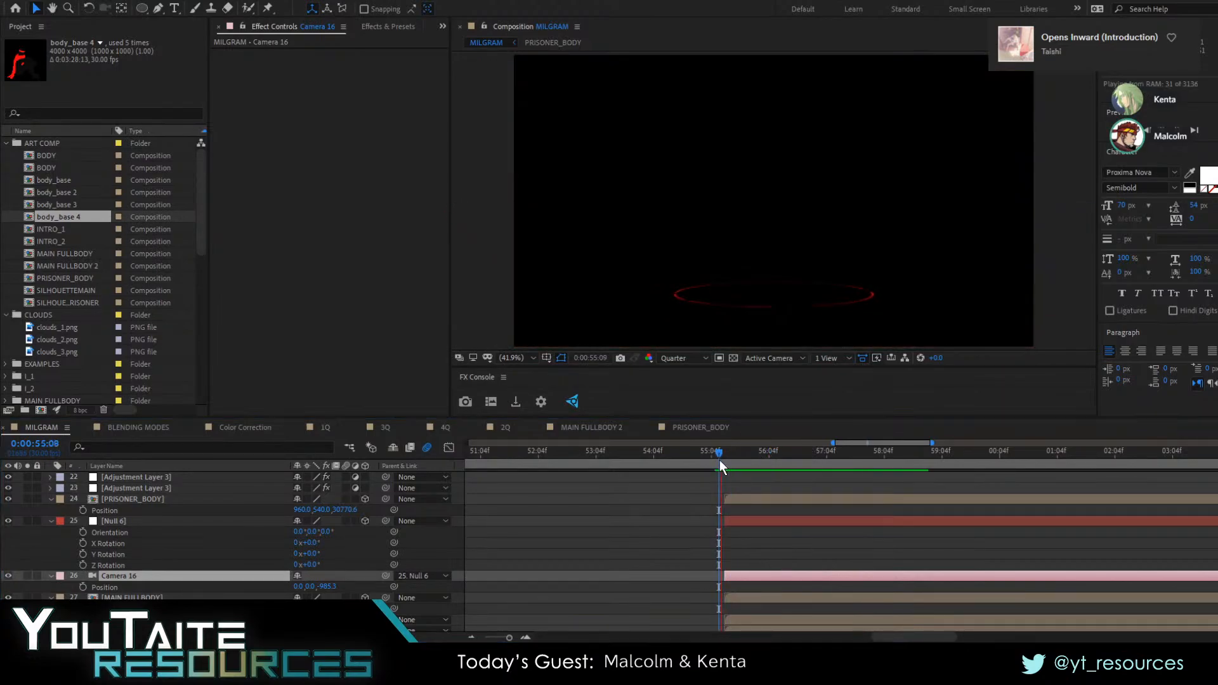
key(space)
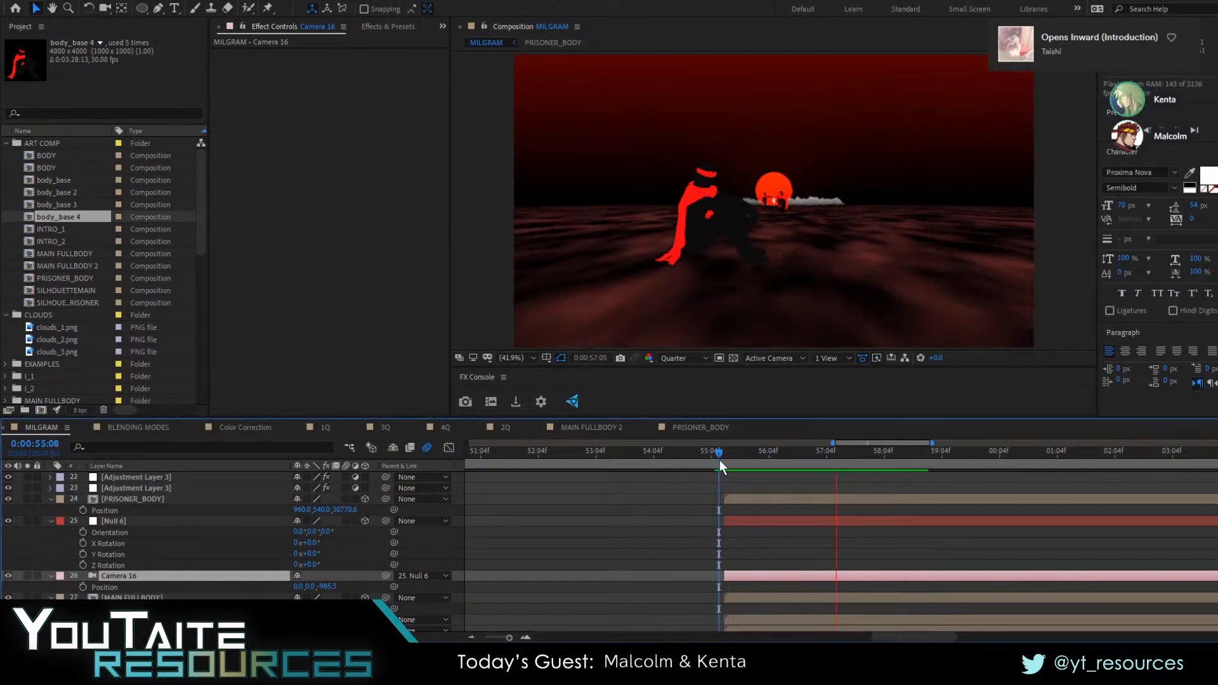
key(space)
scroll(734, 463, up, 3)
scroll(726, 466, down, 2)
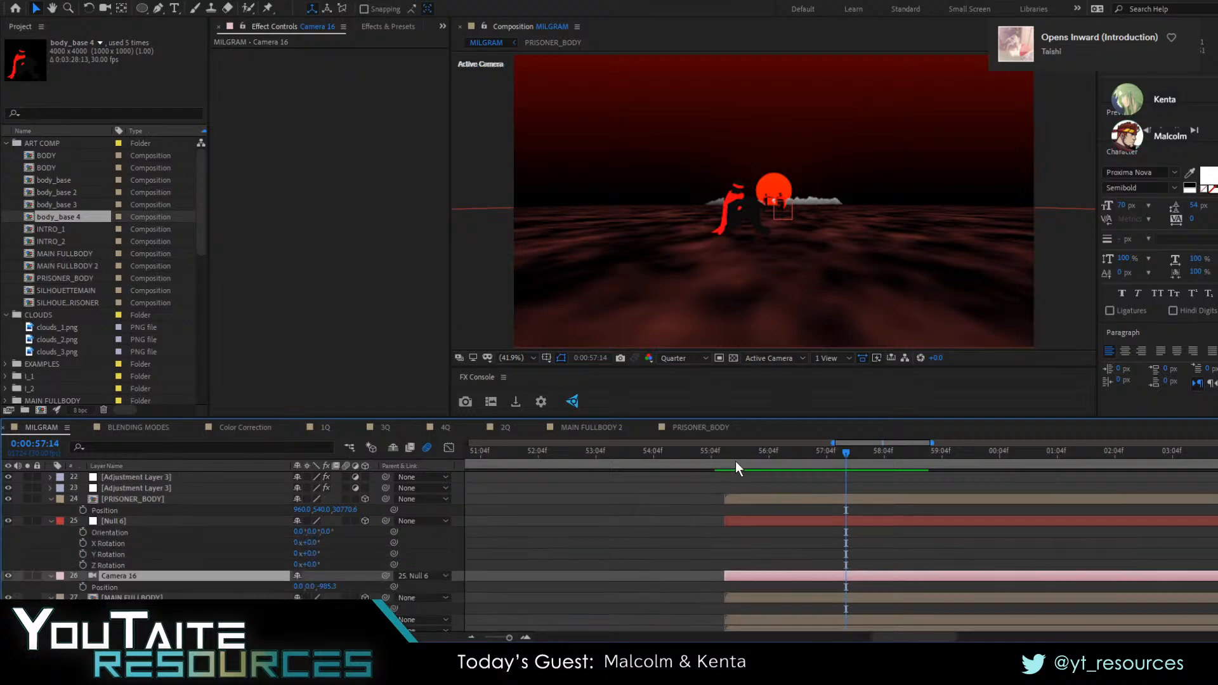
drag(734, 457, 776, 473)
scroll(146, 566, down, 1)
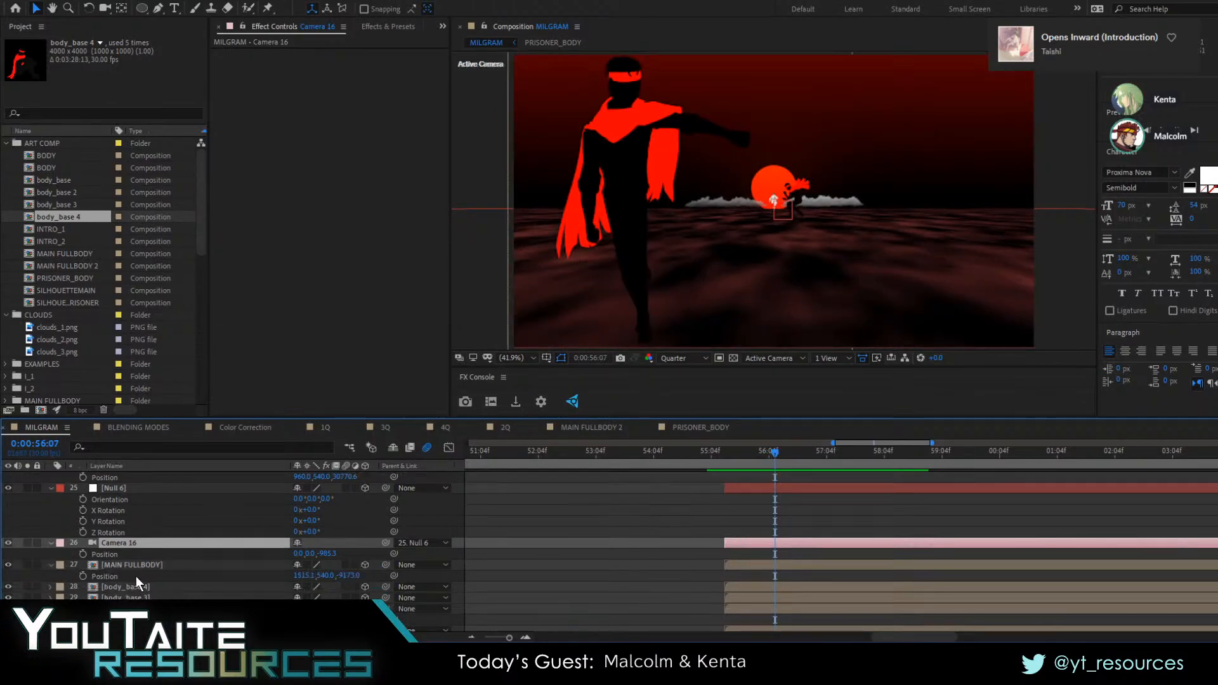
Duplicate the body_base layer and place the copy to the right of the sun, closer to the camera, at 0:00:56:07
click(135, 586)
scroll(134, 584, down, 2)
click(138, 565)
shift+click(142, 520)
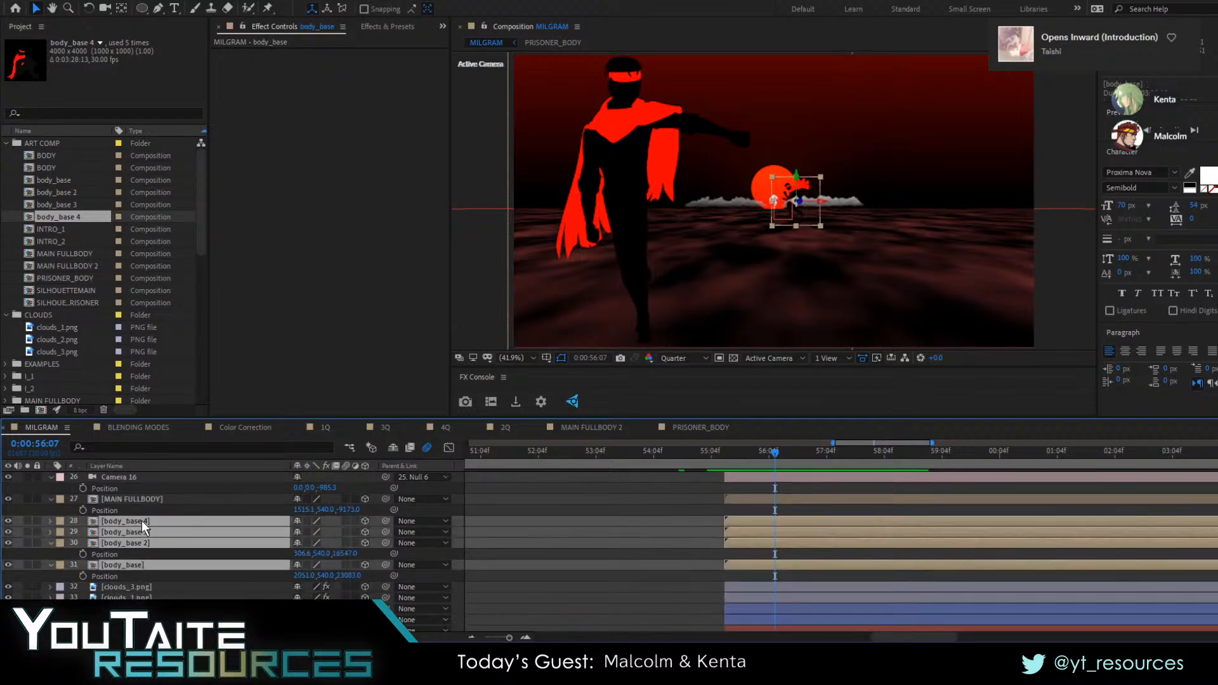
click(136, 562)
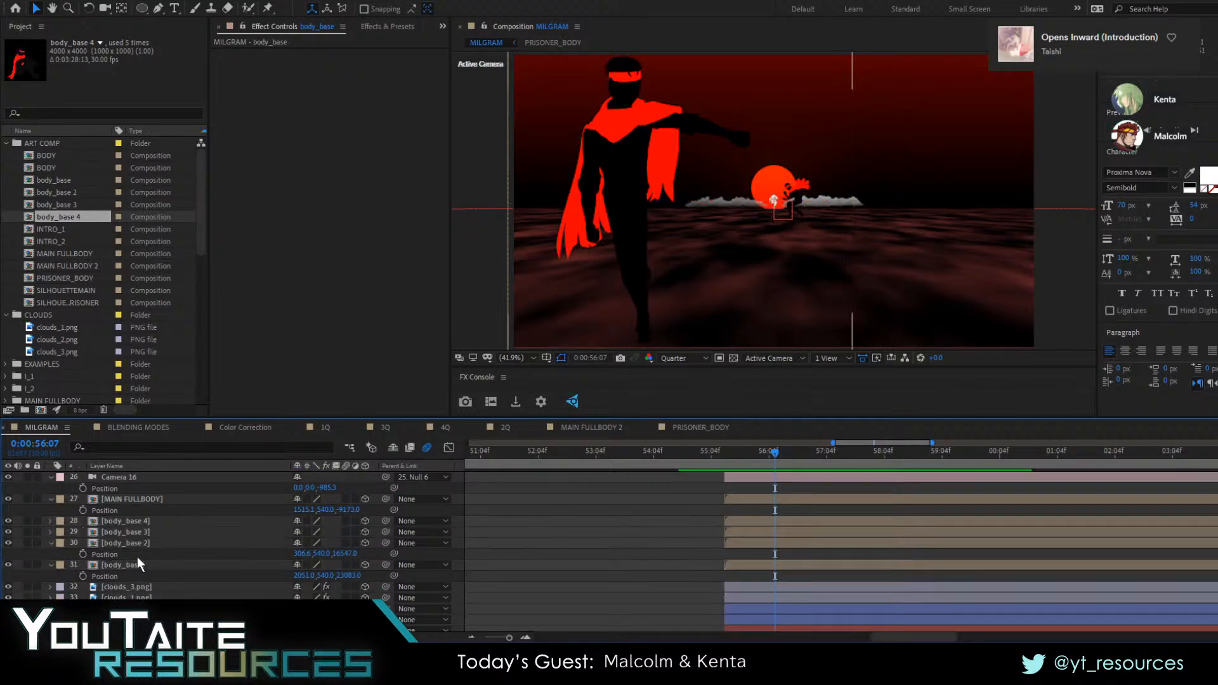
key(ctrl+d)
click(790, 220)
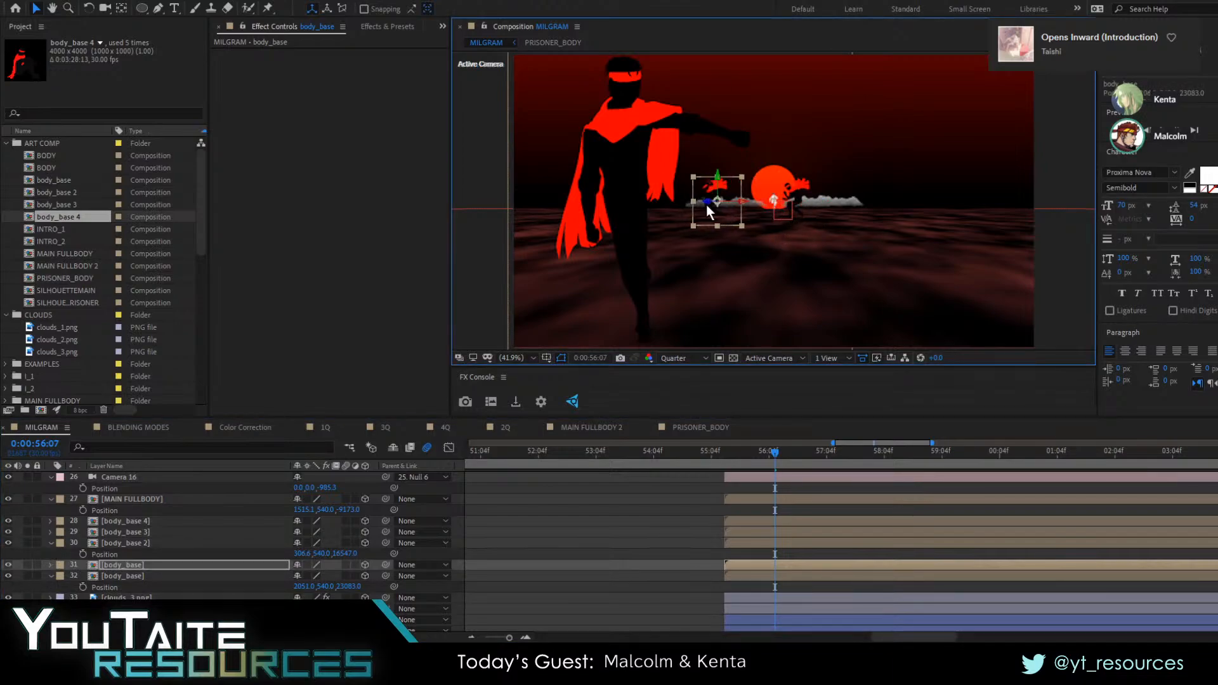
drag(680, 211, 636, 222)
drag(712, 222, 934, 221)
Tilt the duplicated body_base silhouette clockwise around its Z axis
click(385, 26)
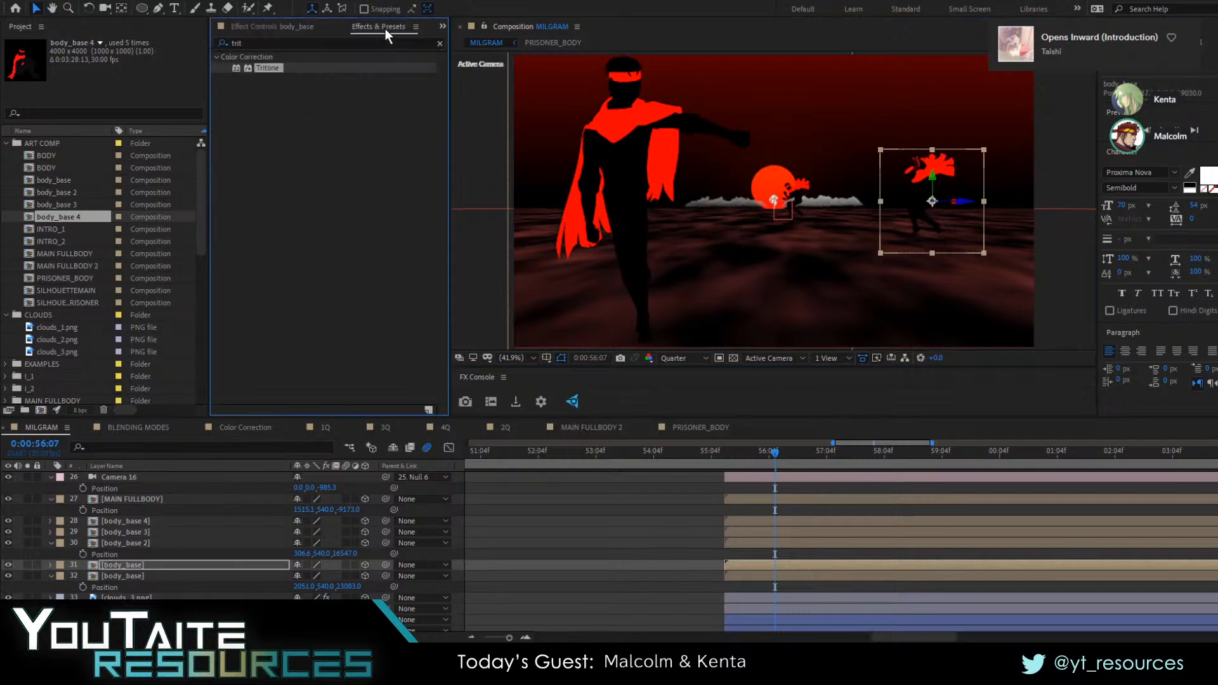
click(266, 46)
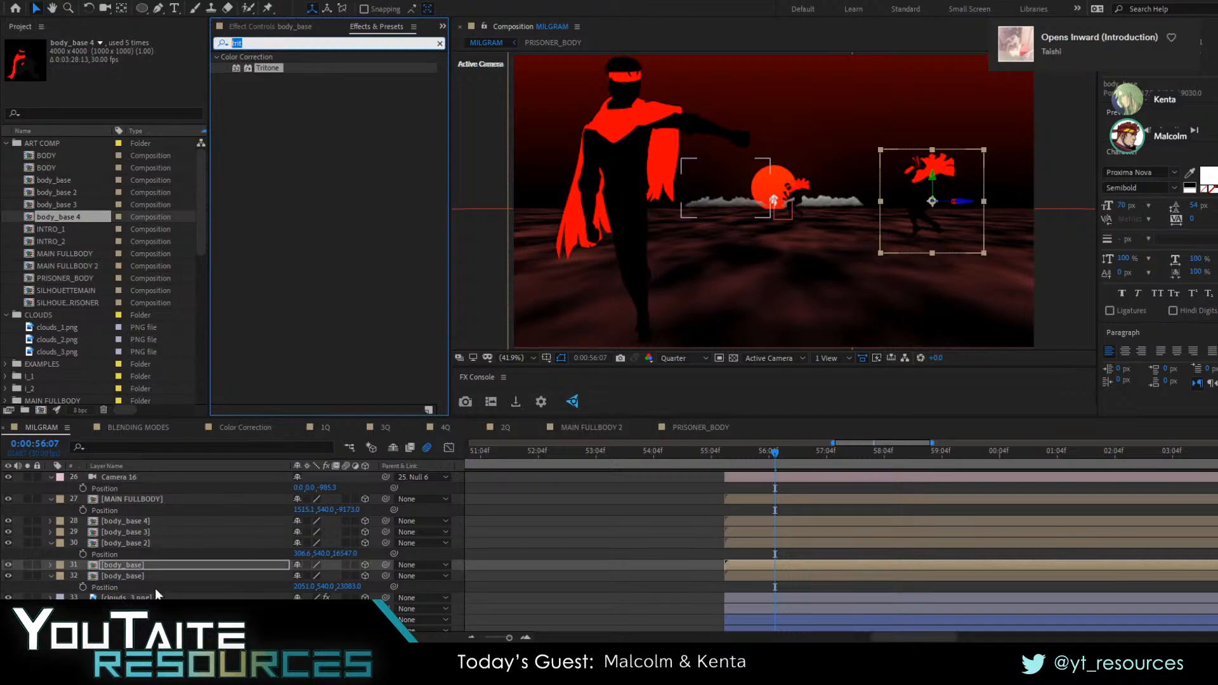
click(185, 565)
key(r)
mouse_move(311, 608)
mouse_down()
mouse_move(349, 608)
mouse_move(334, 608)
mouse_up()
key(Return)
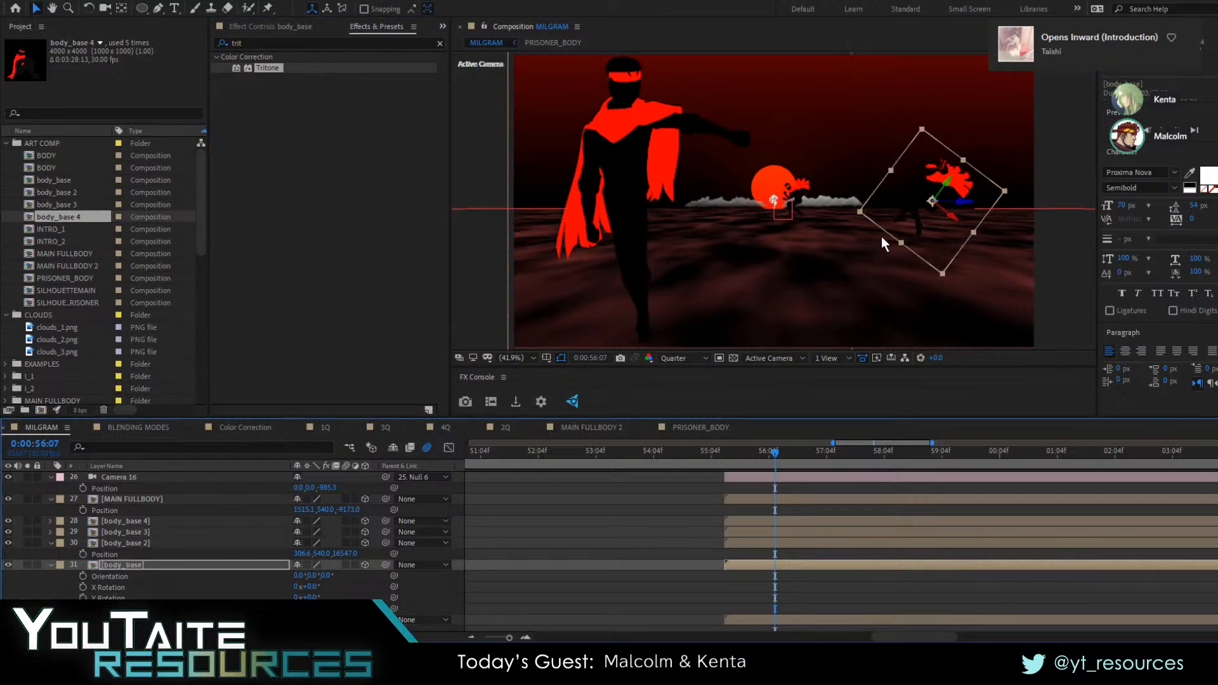
Apply Tritone to the tilted body_base copy with red shadows, black midtones and black highlights
click(239, 44)
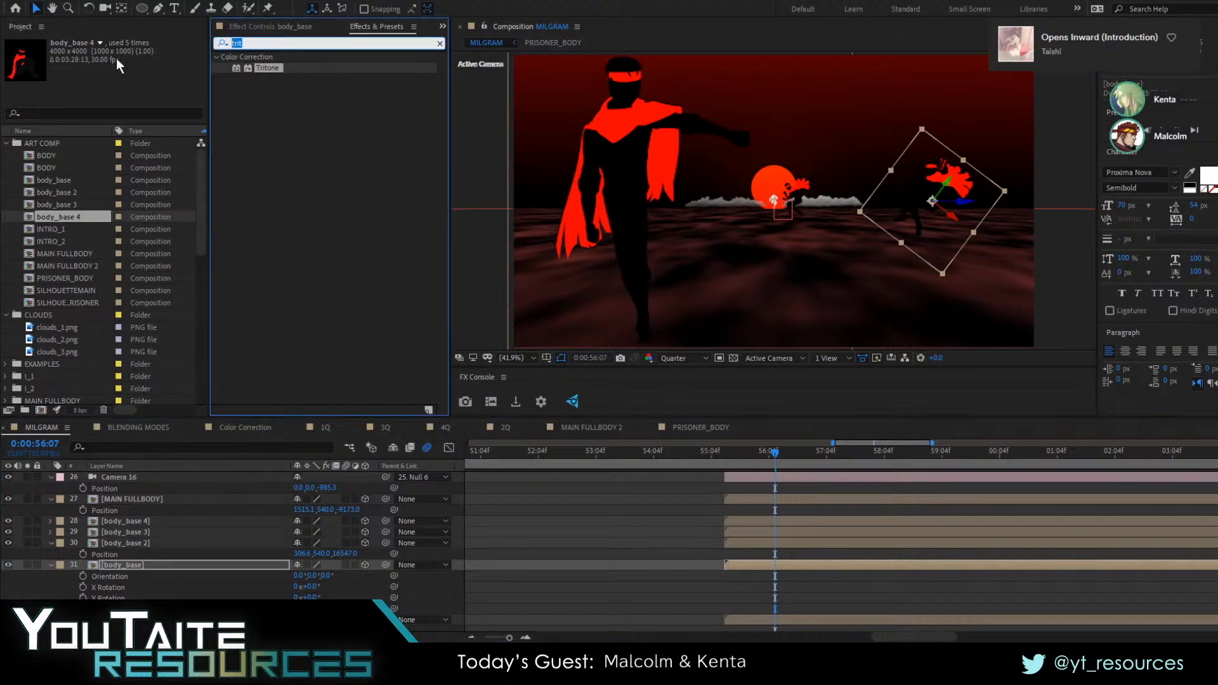
text(trit)
key(Return)
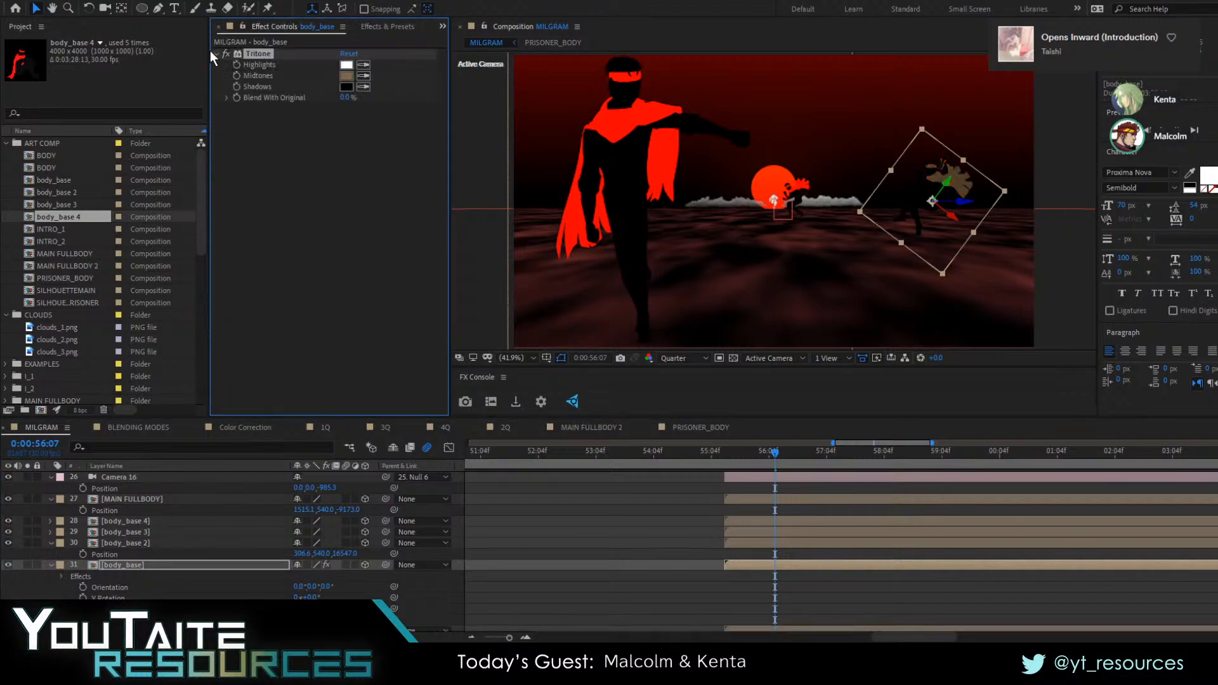
click(363, 87)
click(621, 110)
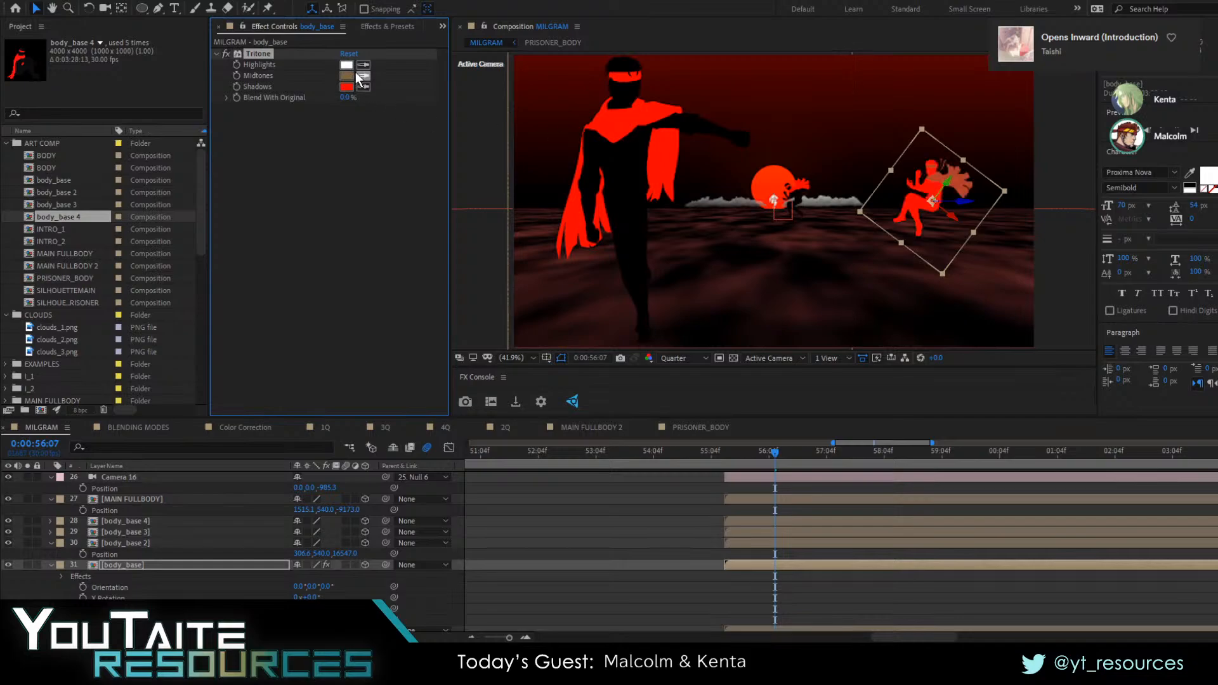
click(347, 65)
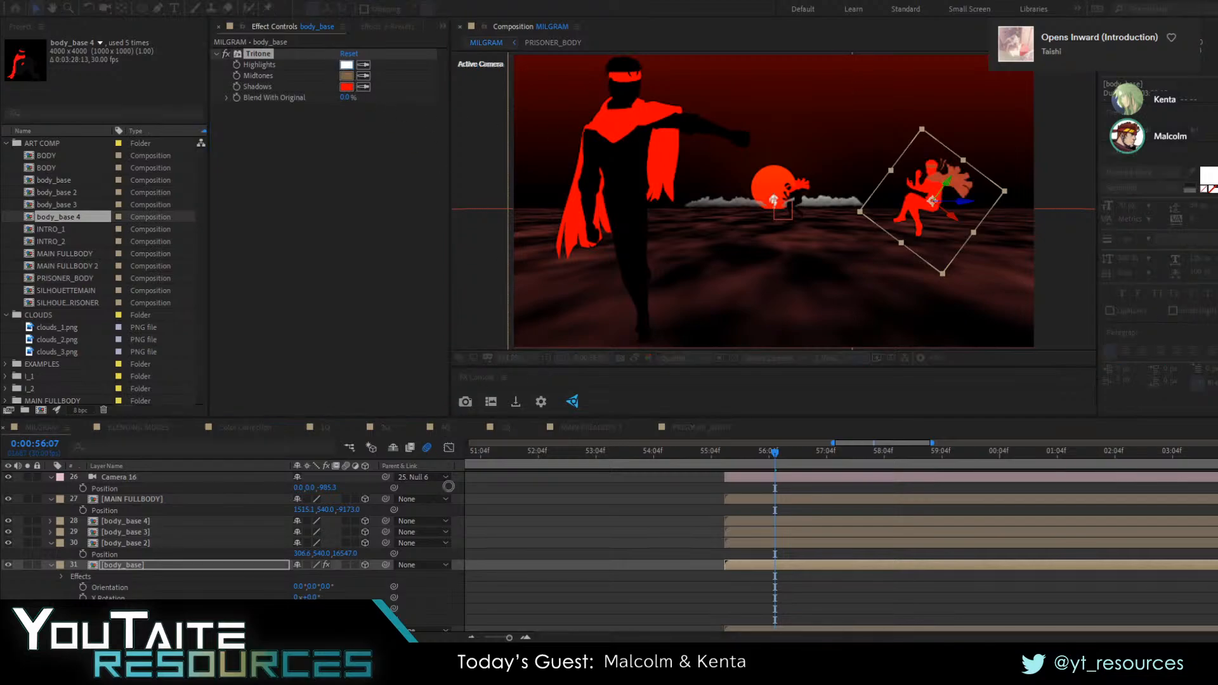
click(618, 405)
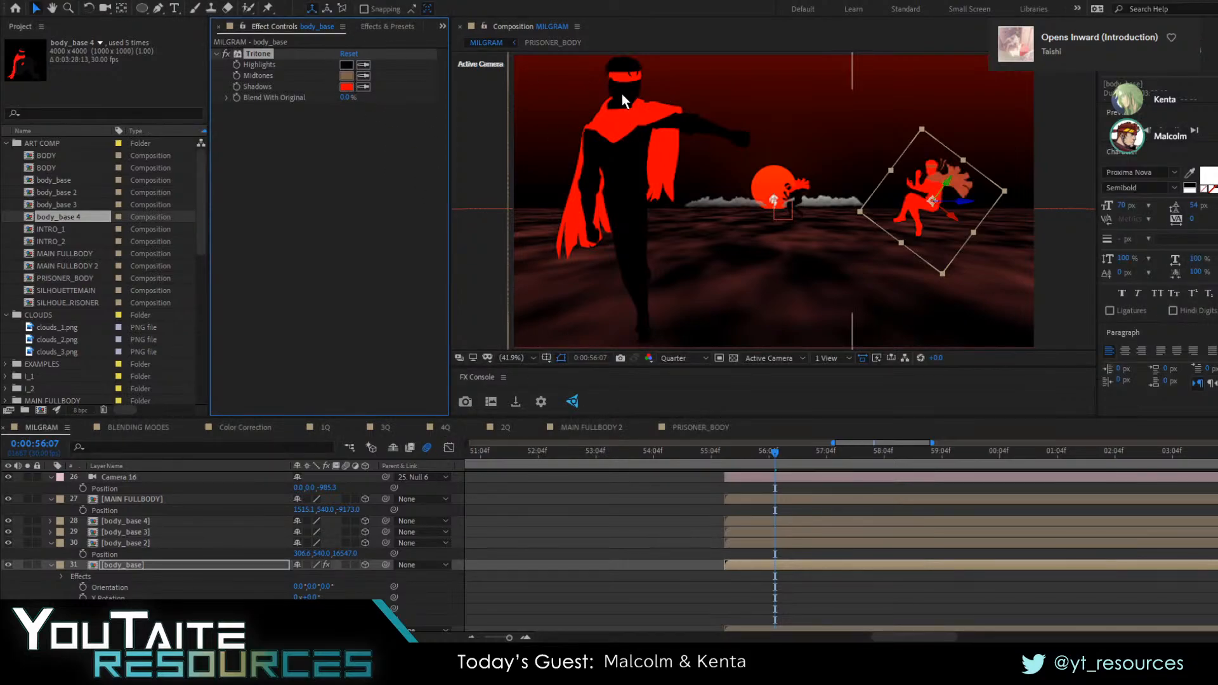
click(349, 76)
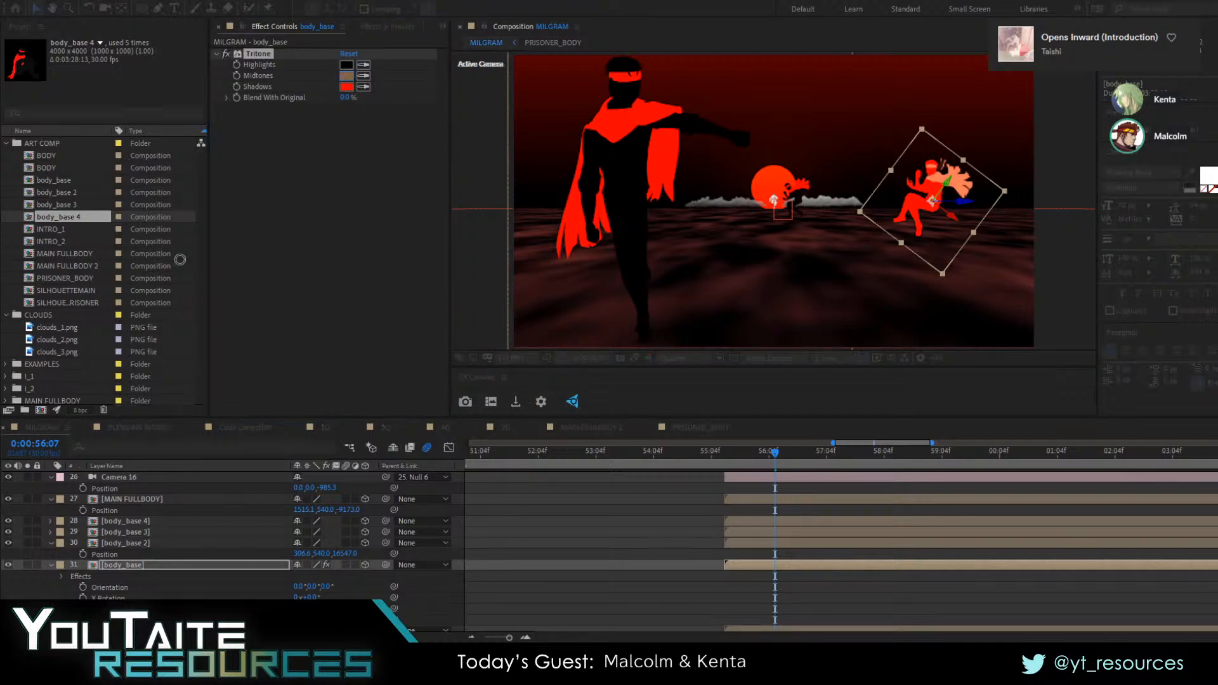
click(611, 406)
Duplicate the red body_base at 0:00:56:10, swap the copy's source to body_base 3, and place it left of the sun
drag(724, 454, 780, 460)
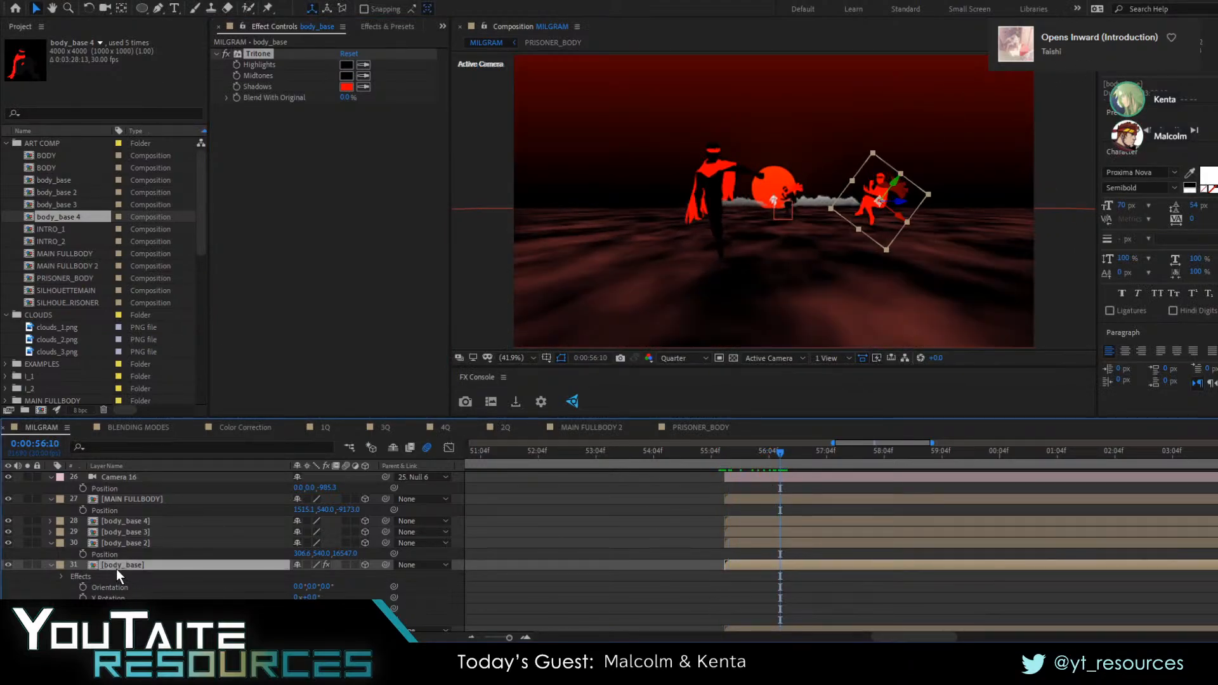
key(ctrl+d)
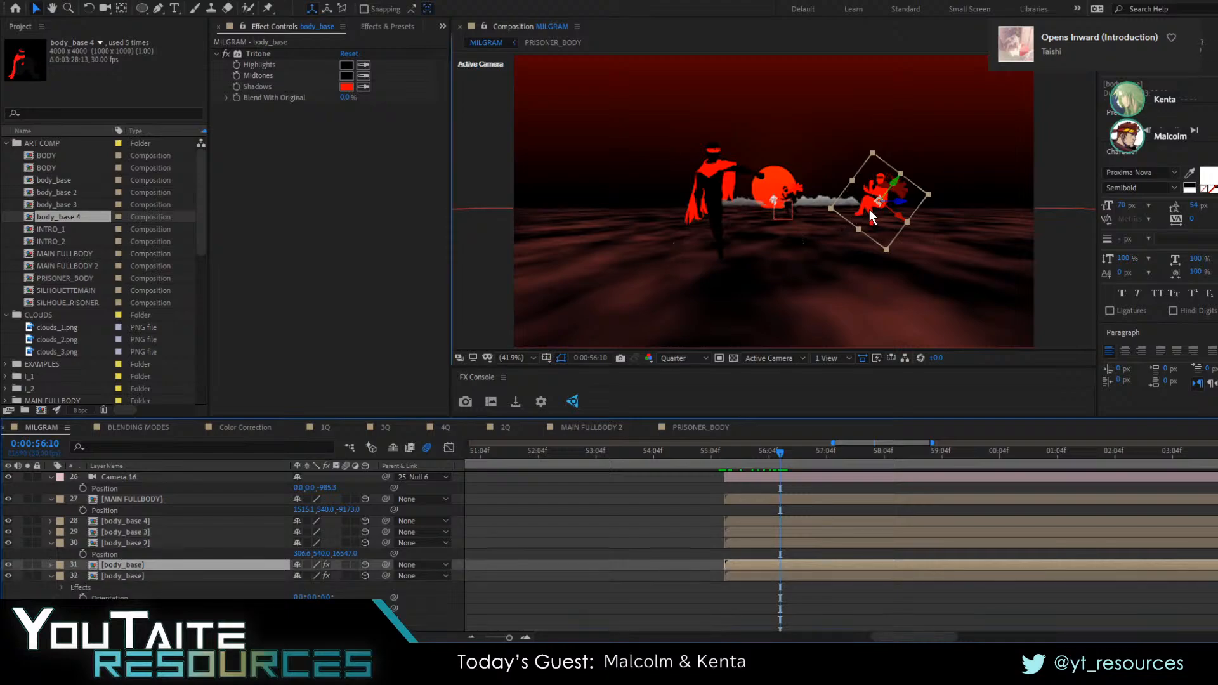
drag(867, 213, 603, 209)
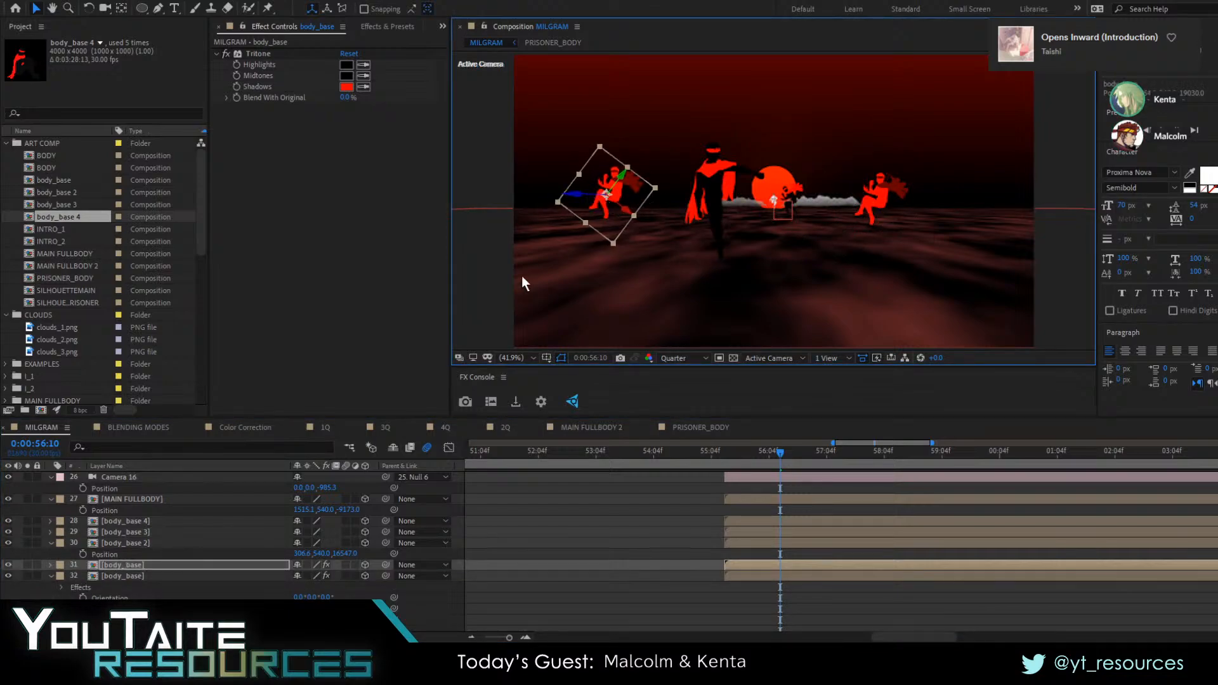
drag(57, 204, 119, 564)
drag(577, 195, 555, 219)
Bring the red body_base 3 copy much closer to the camera at 0:00:56:25, left of the sun, and preview from 0:00:55:03
drag(759, 464, 817, 466)
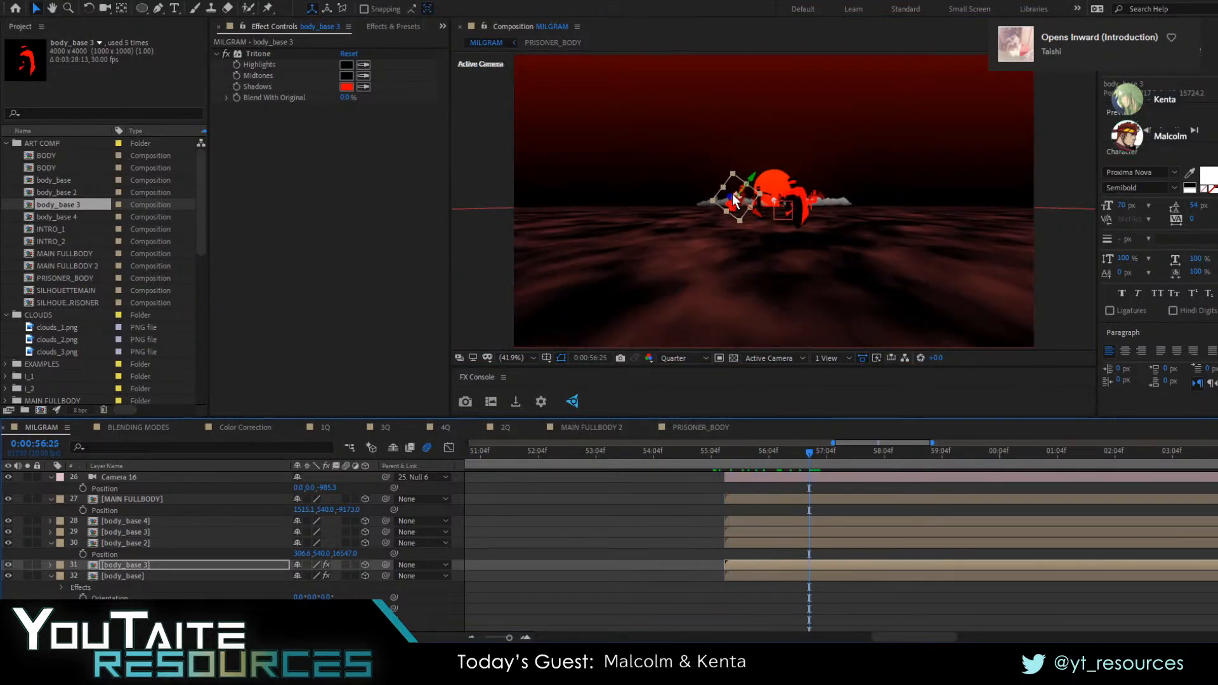
drag(734, 200, 713, 204)
drag(557, 200, 688, 246)
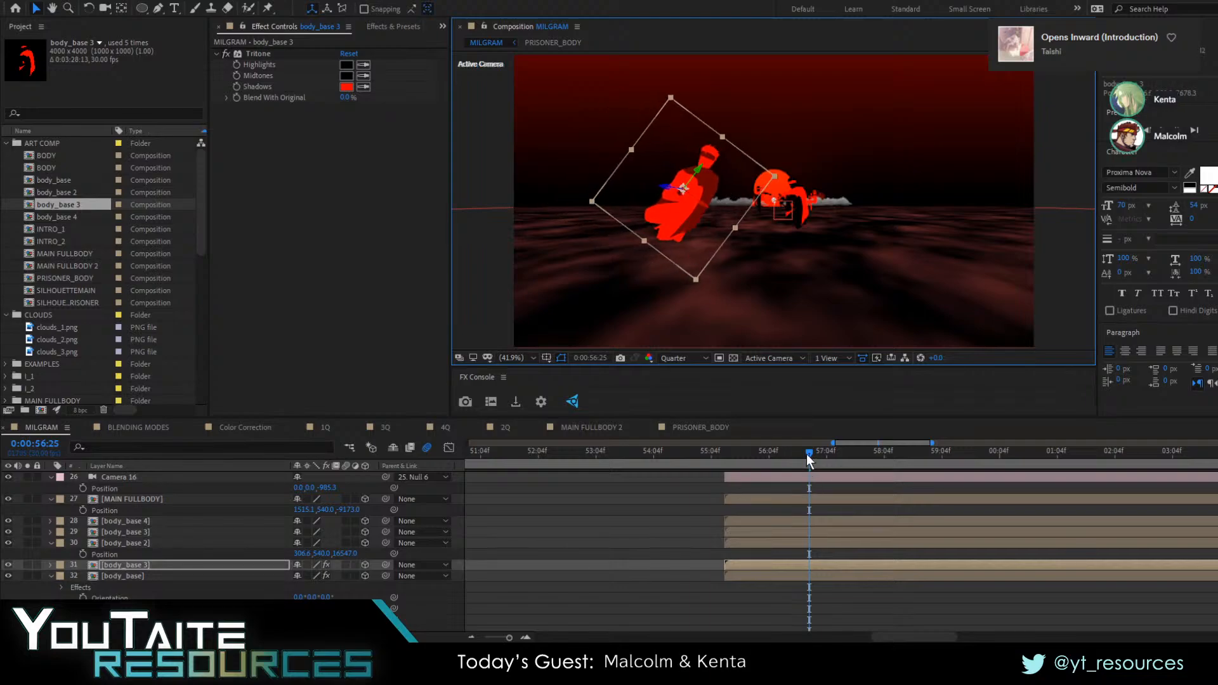
drag(807, 455, 705, 455)
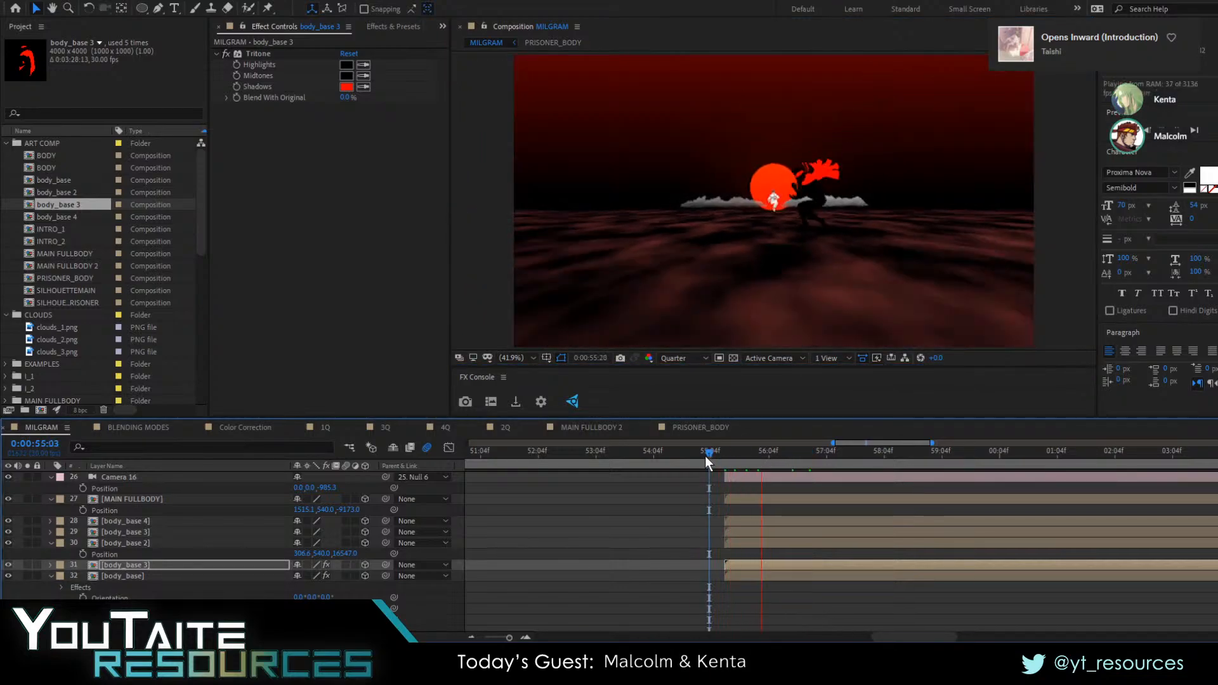
key(space)
Tilt the red body_base 3 copy counterclockwise around Z at 0:00:56:29 and shift it farther left of the sun
drag(761, 462, 817, 465)
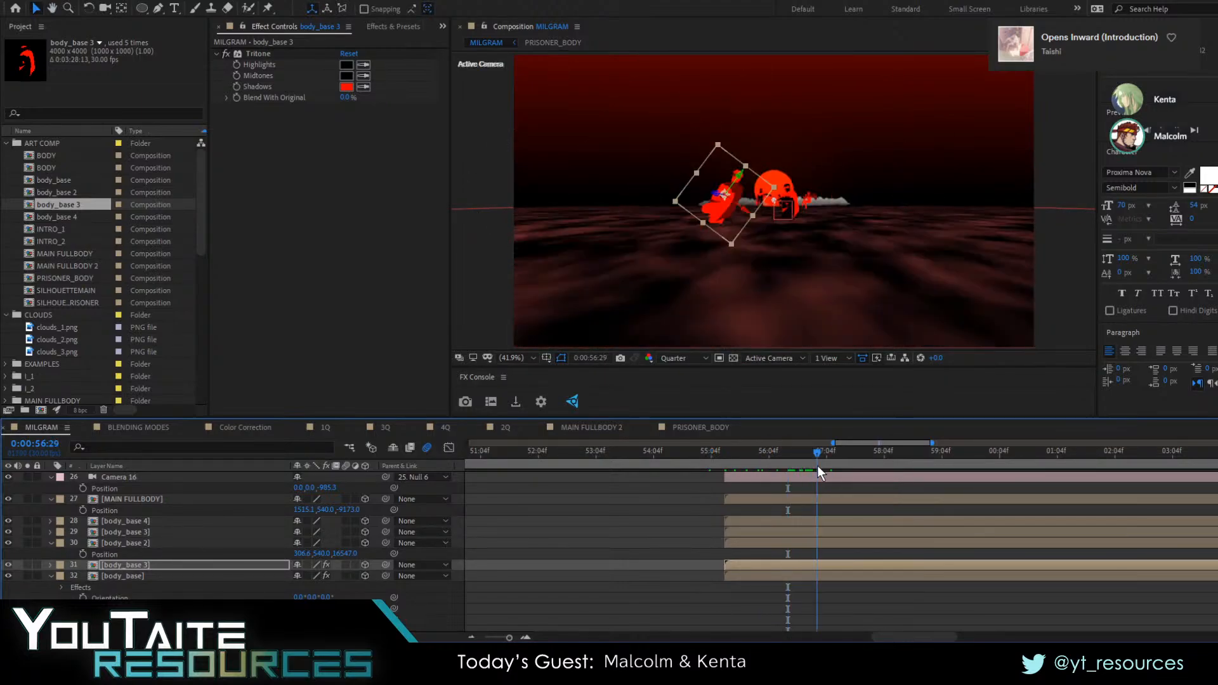
key(r)
drag(330, 608, 291, 609)
drag(737, 211, 716, 206)
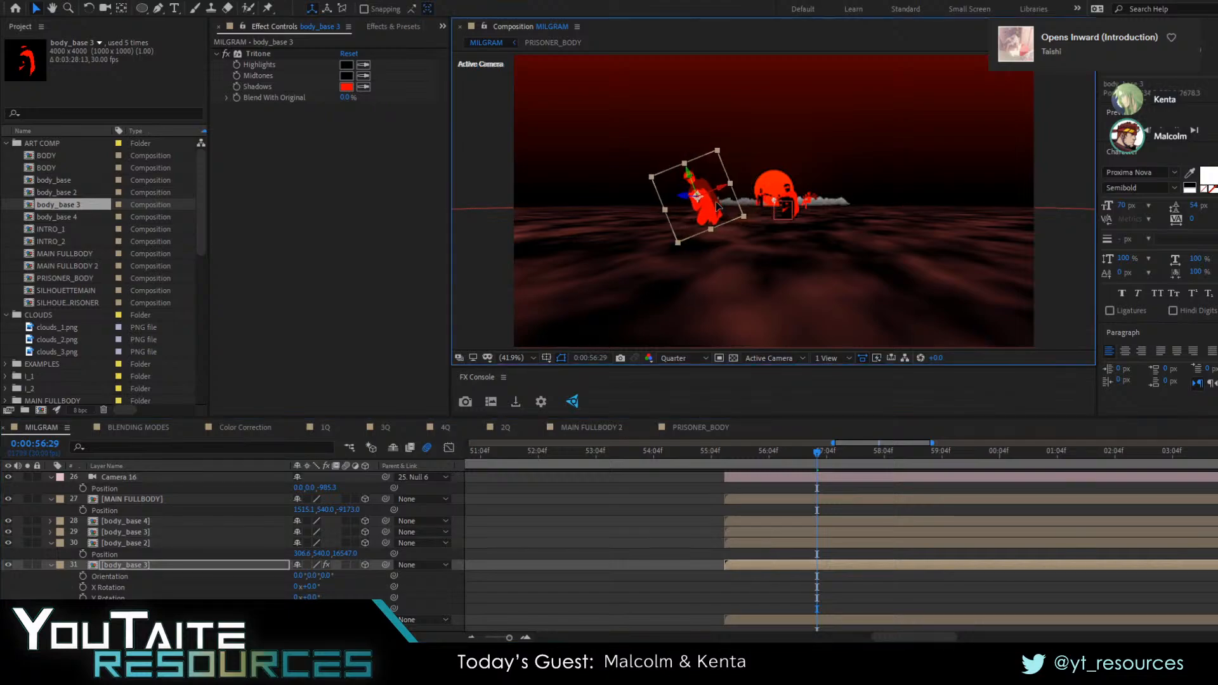
Duplicate the red body_base 3 layer at 0:00:56:29, rotate the copy clockwise, place it right of the sun and swap its source to body_base 2
key(ctrl+d)
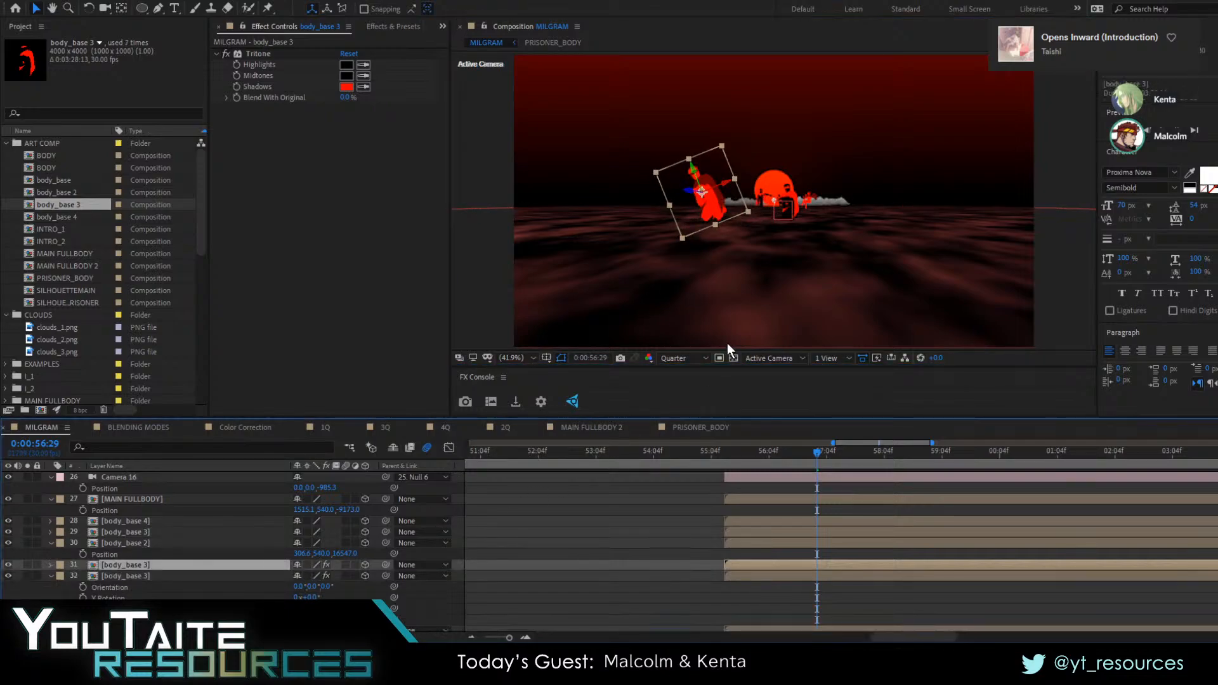
key(r)
drag(297, 609, 338, 609)
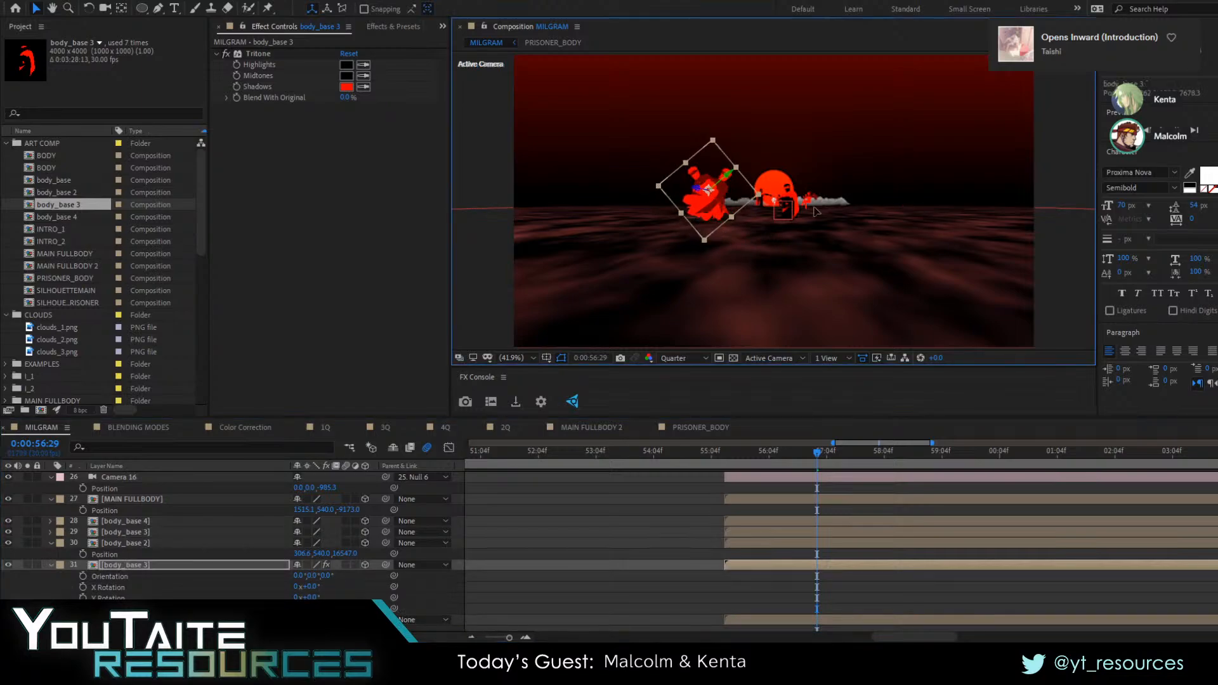
drag(704, 209, 876, 204)
drag(80, 193, 127, 566)
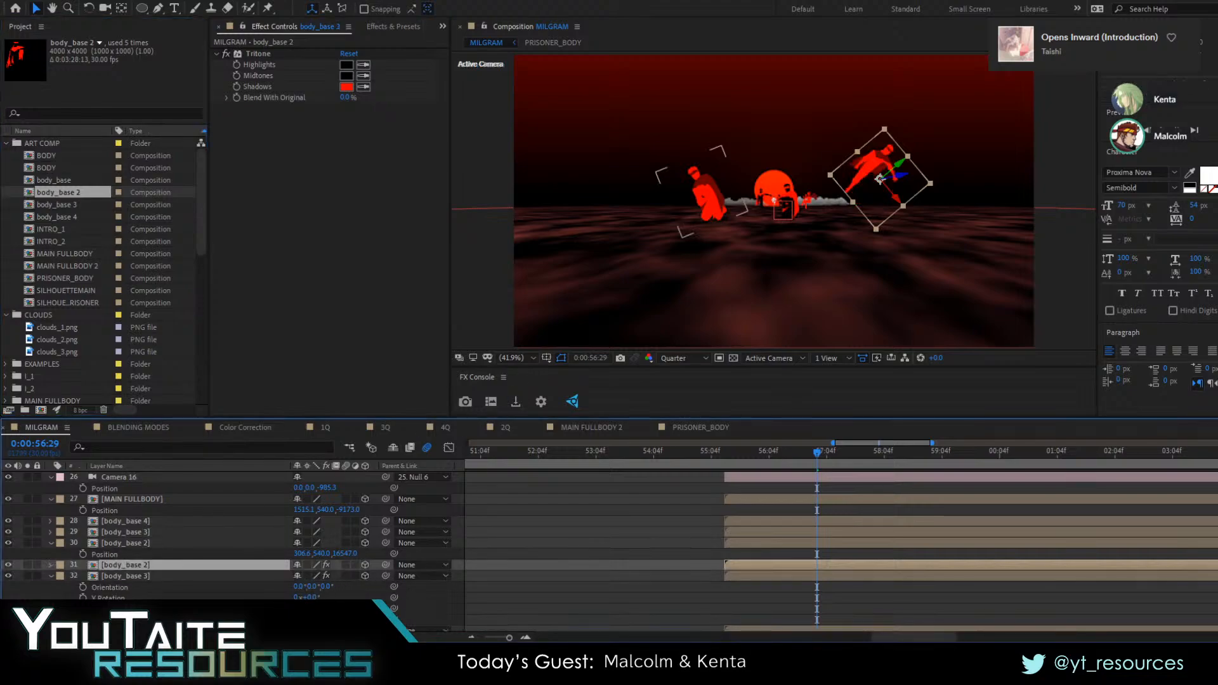
Tilt the red body_base 2 copy counterclockwise around Z, bring it closer to the camera at Z 5638.3 right of the sun, and preview
key(r)
drag(341, 608, 293, 609)
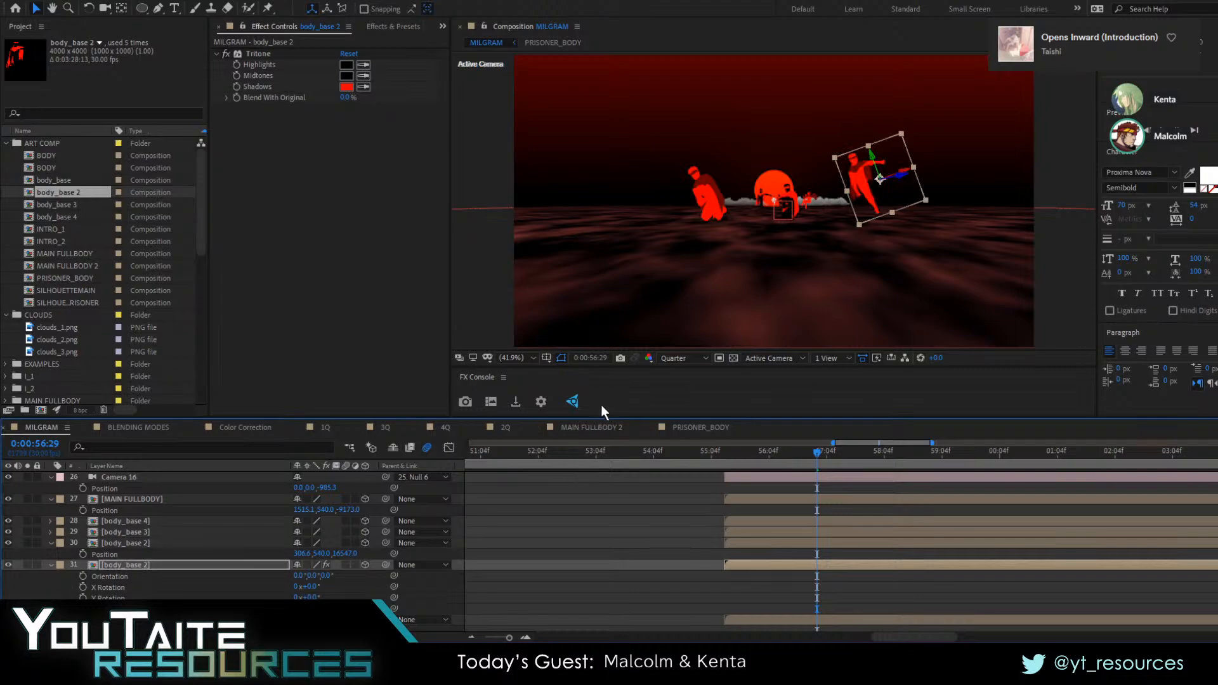
key(p)
drag(354, 573, 224, 579)
click(893, 214)
drag(893, 213, 864, 216)
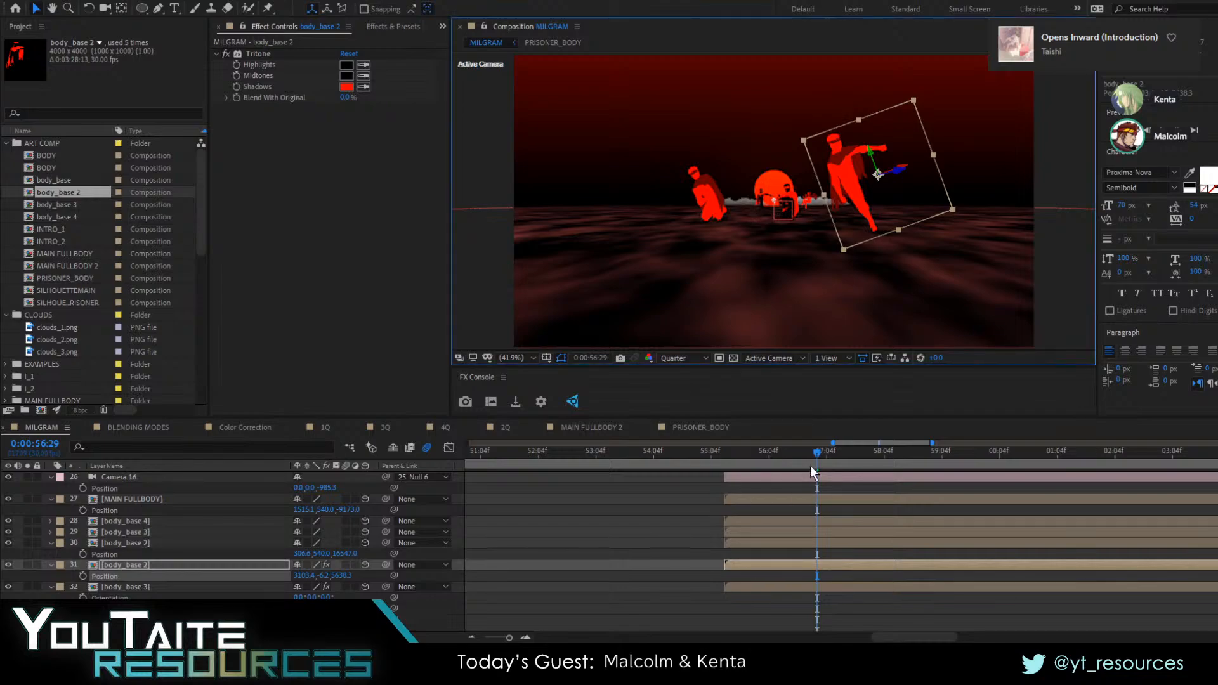
drag(810, 466, 728, 458)
key(space)
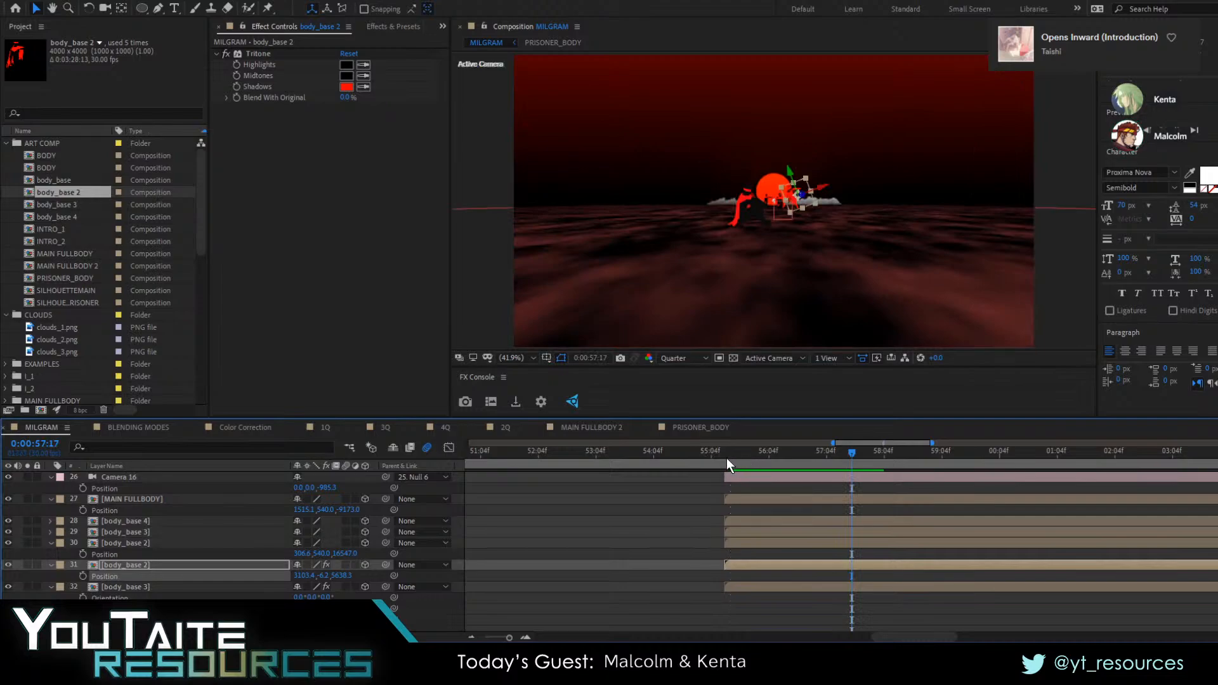
click(141, 542)
click(140, 531)
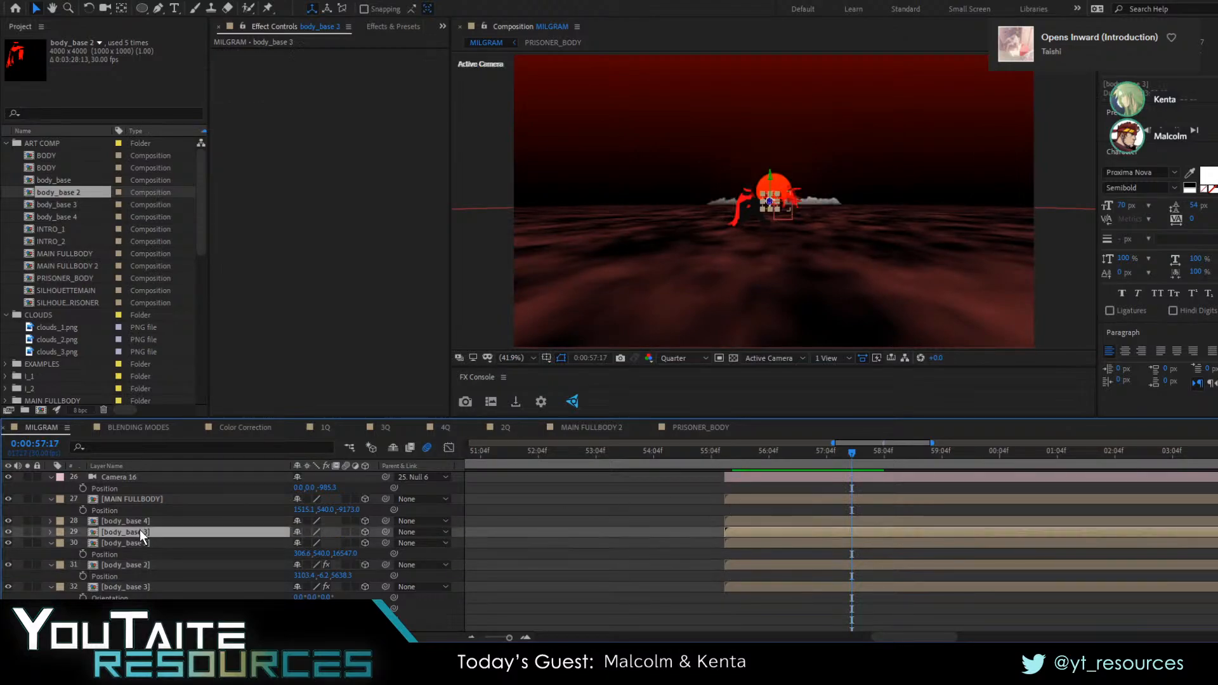
key(ctrl+d)
key(ctrl+z)
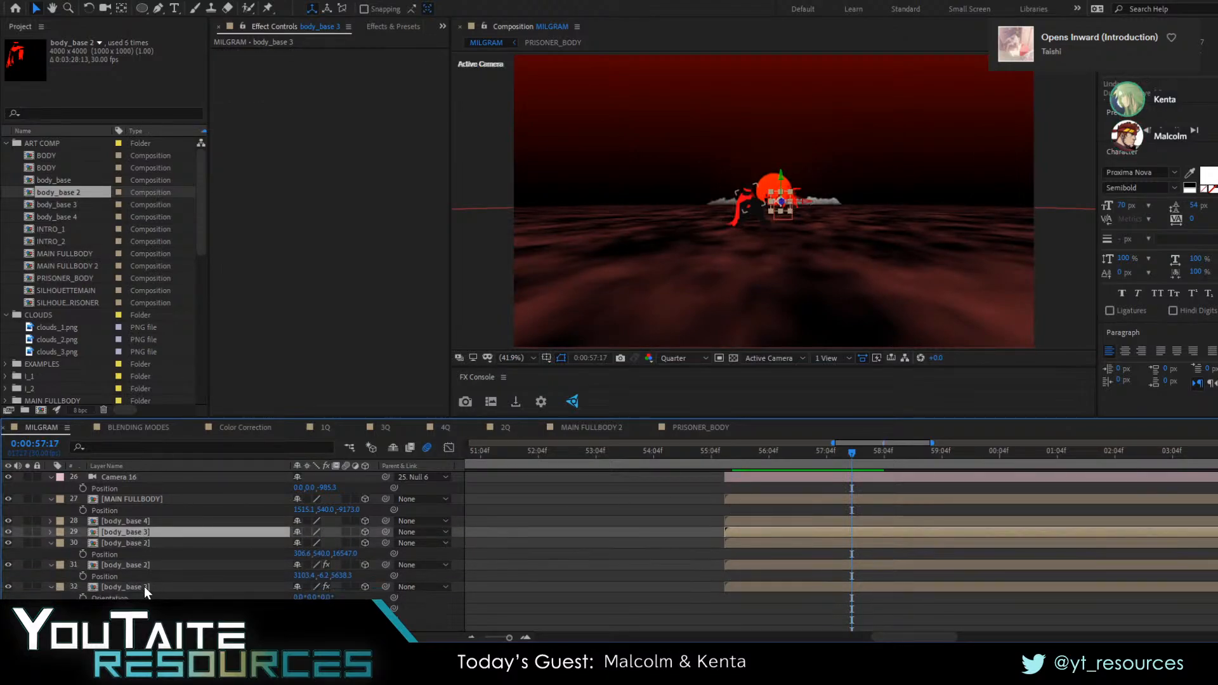
Duplicate the black body_base 4 layer and swap the copy's source to body_base
click(143, 586)
click(155, 563)
click(157, 499)
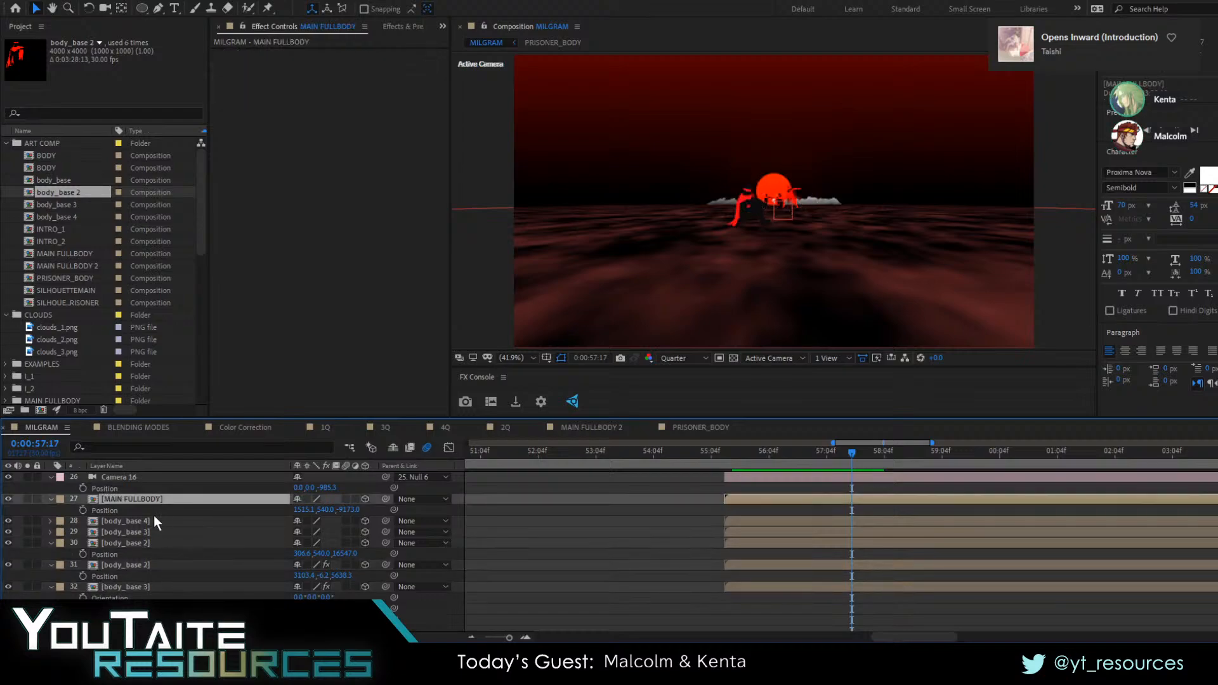
click(153, 521)
scroll(155, 535, down, 1)
key(ctrl+d)
scroll(138, 497, up, 1)
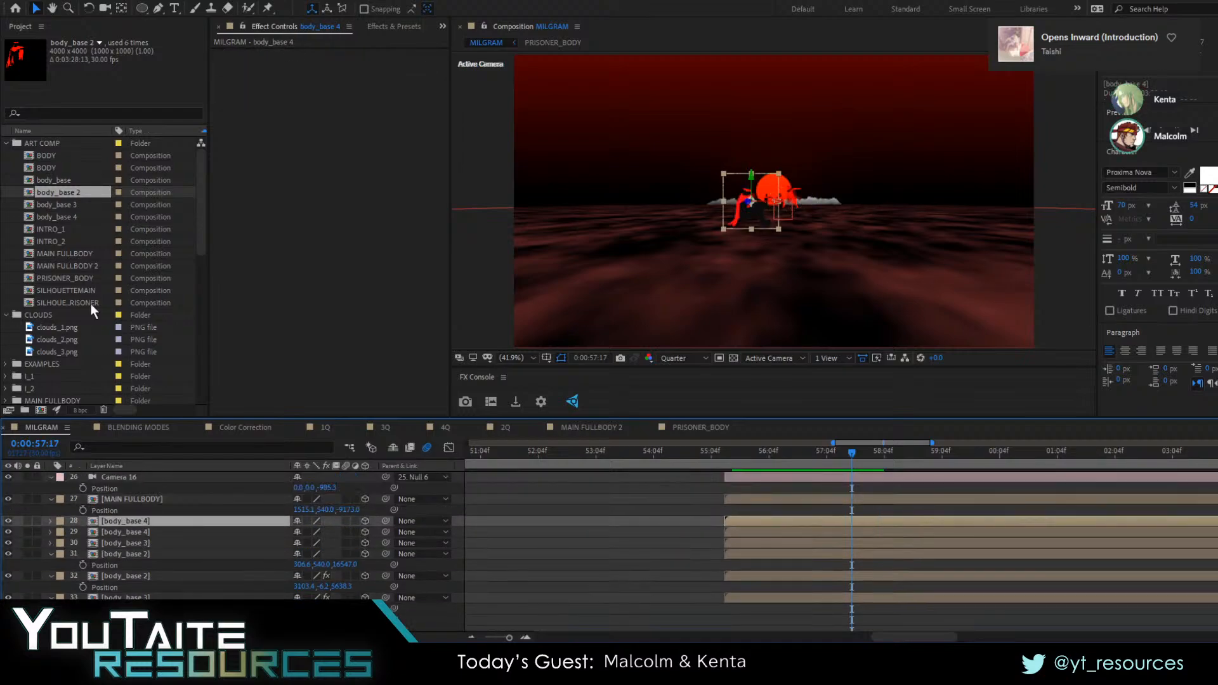
drag(59, 182, 162, 521)
Set the new body_base copy's Z rotation to 50° and bring it much closer to the camera at 0:00:57:17, right of the sun
key(r)
drag(309, 565, 343, 556)
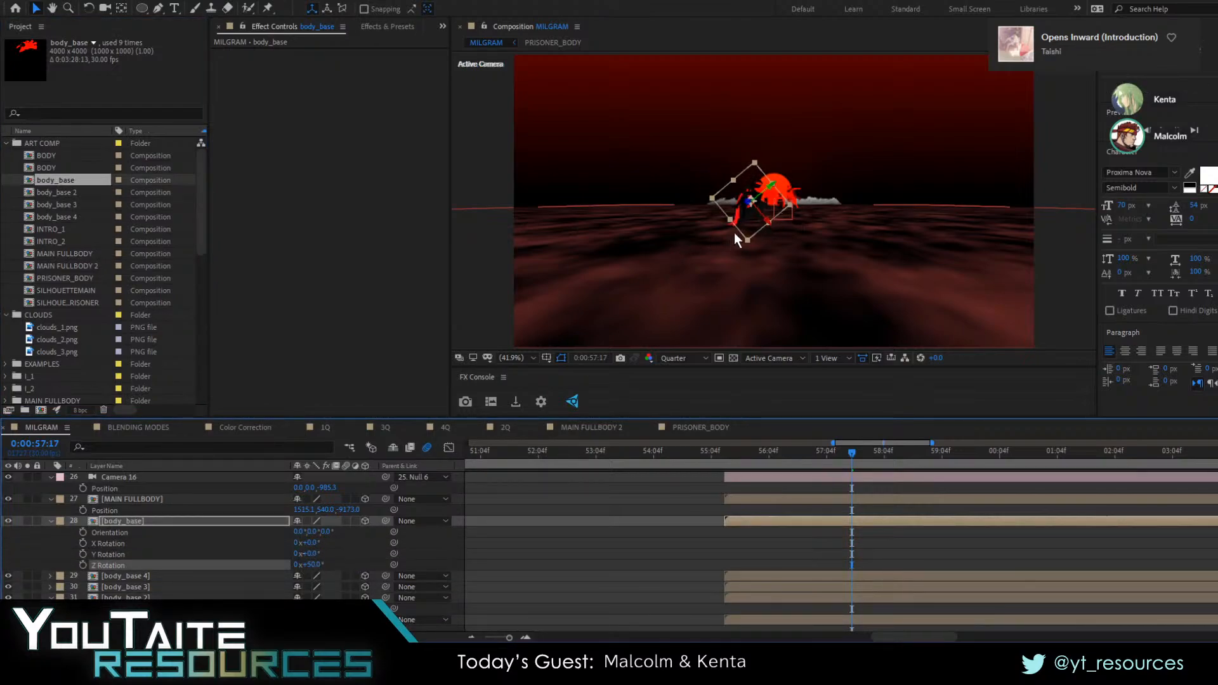
click(750, 203)
drag(668, 222, 614, 230)
drag(660, 229, 857, 236)
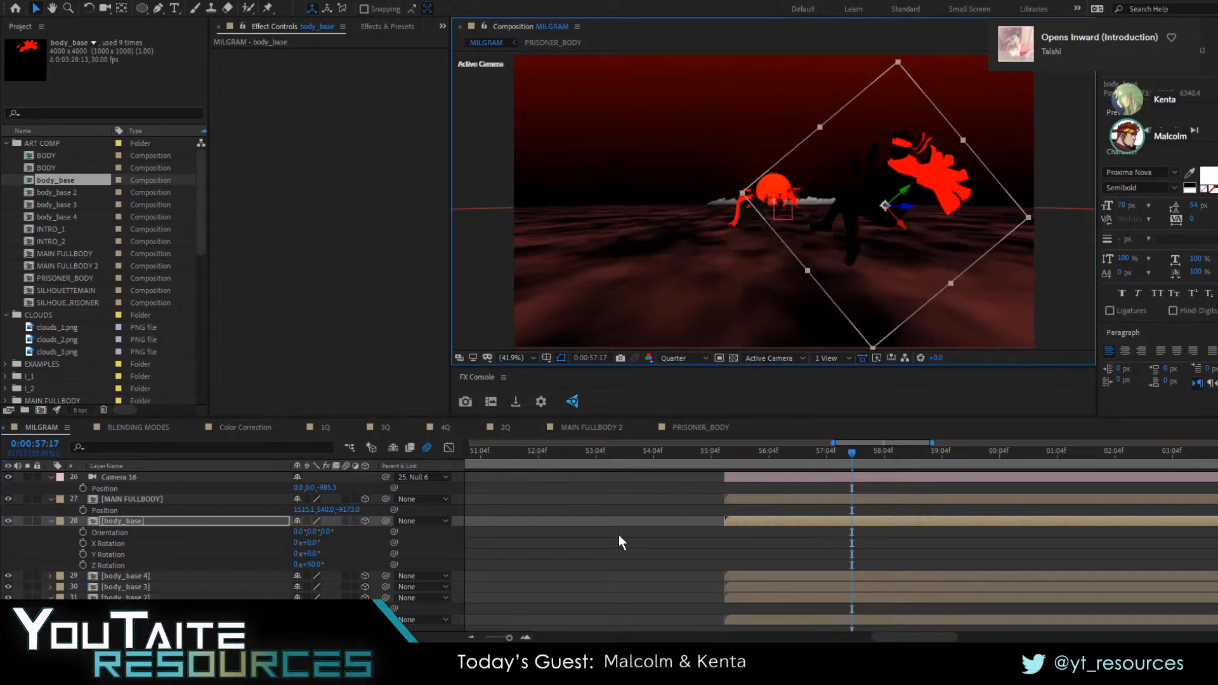
Preview the pull-back past the silhouettes from 0:00:55:04 and return to the shot's start at 0:00:55:13
drag(776, 449, 711, 452)
key(space)
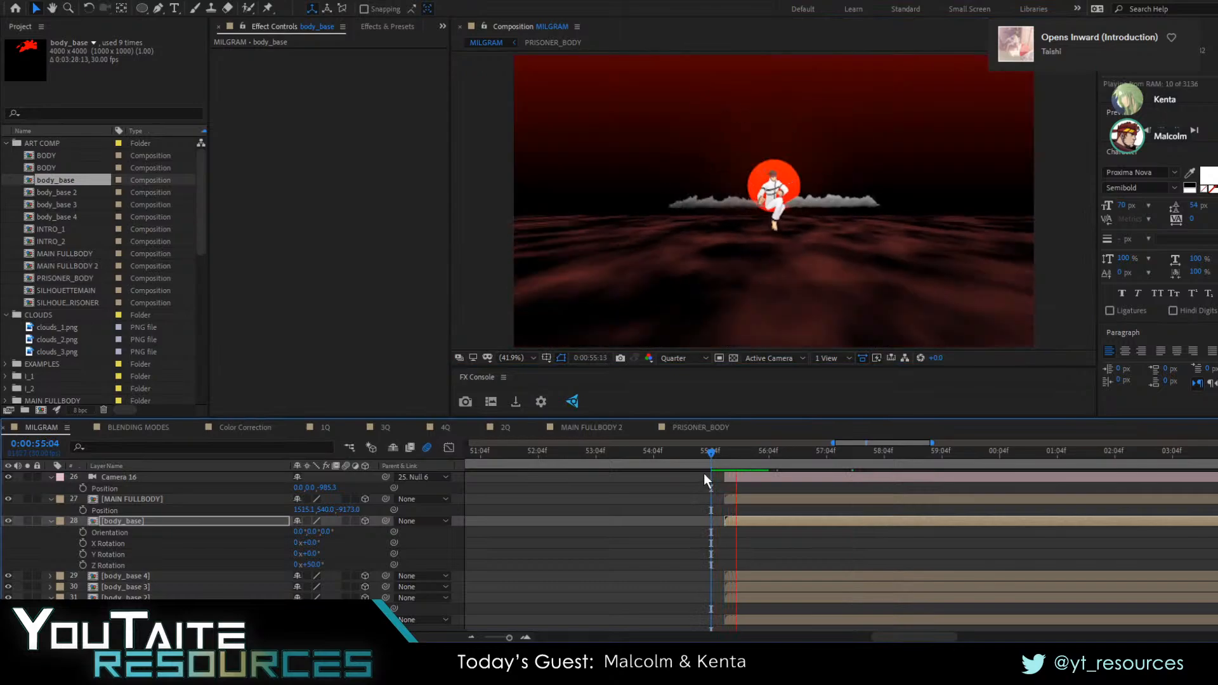
mouse_move(829, 454)
mouse_down()
mouse_move(888, 458)
mouse_move(725, 462)
mouse_move(827, 466)
mouse_up()
key(space)
drag(808, 469, 728, 478)
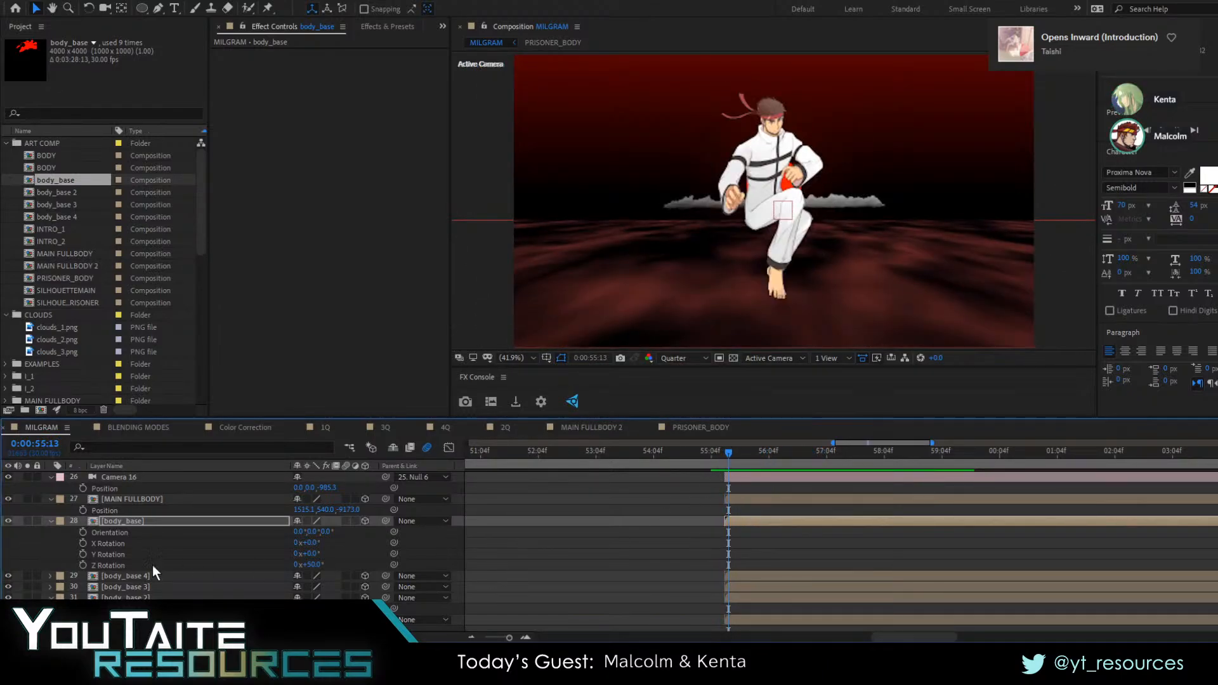
Check the body_base layers and the silhouettes' placement at 0:00:57:00, looking through the timeline's layer stack
scroll(120, 545, down, 5)
scroll(124, 546, up, 4)
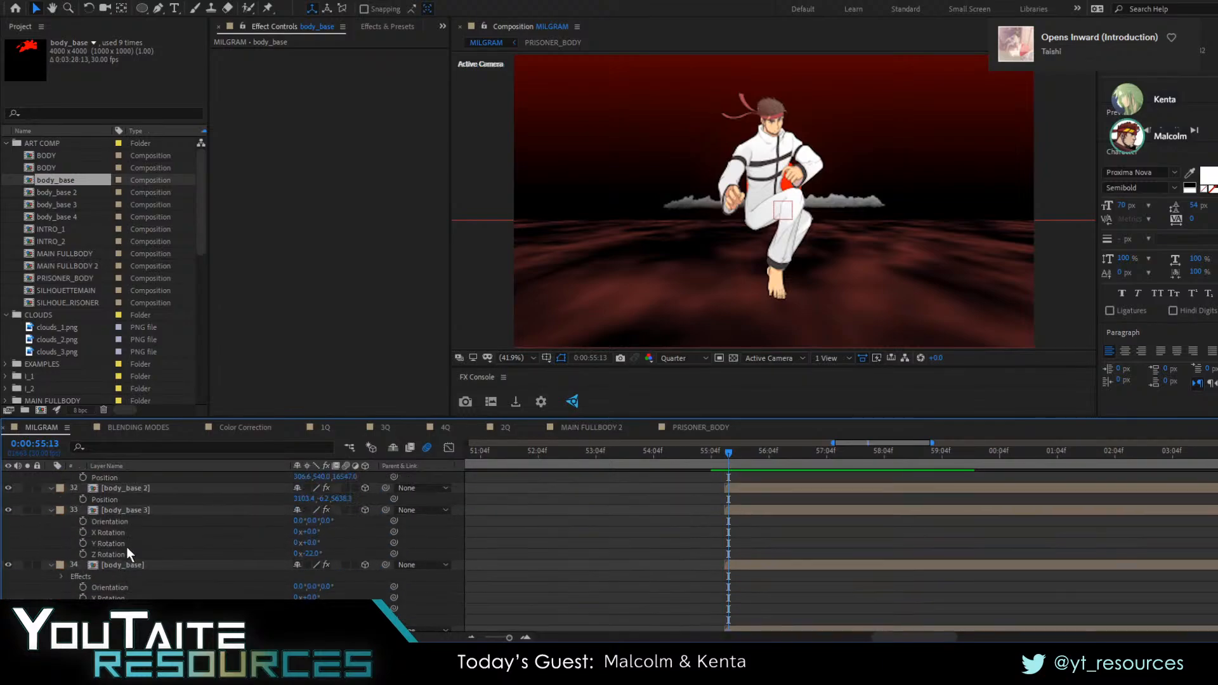
click(120, 554)
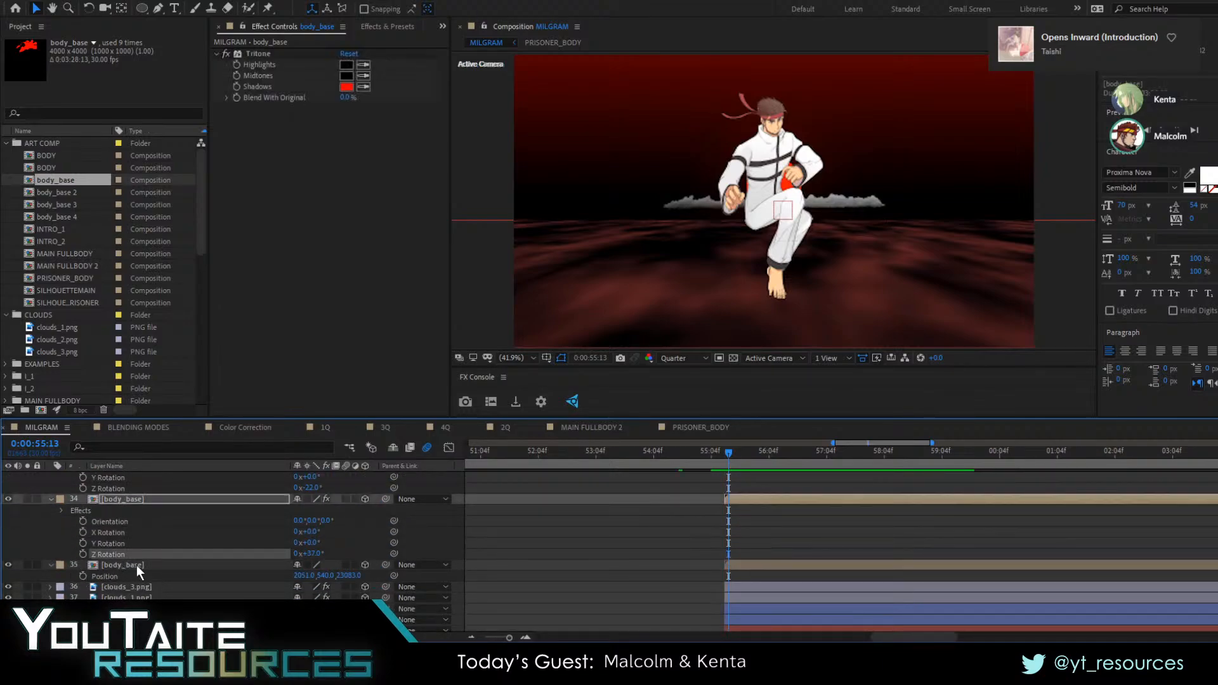
click(135, 565)
drag(733, 494, 816, 482)
scroll(816, 482, up, 9)
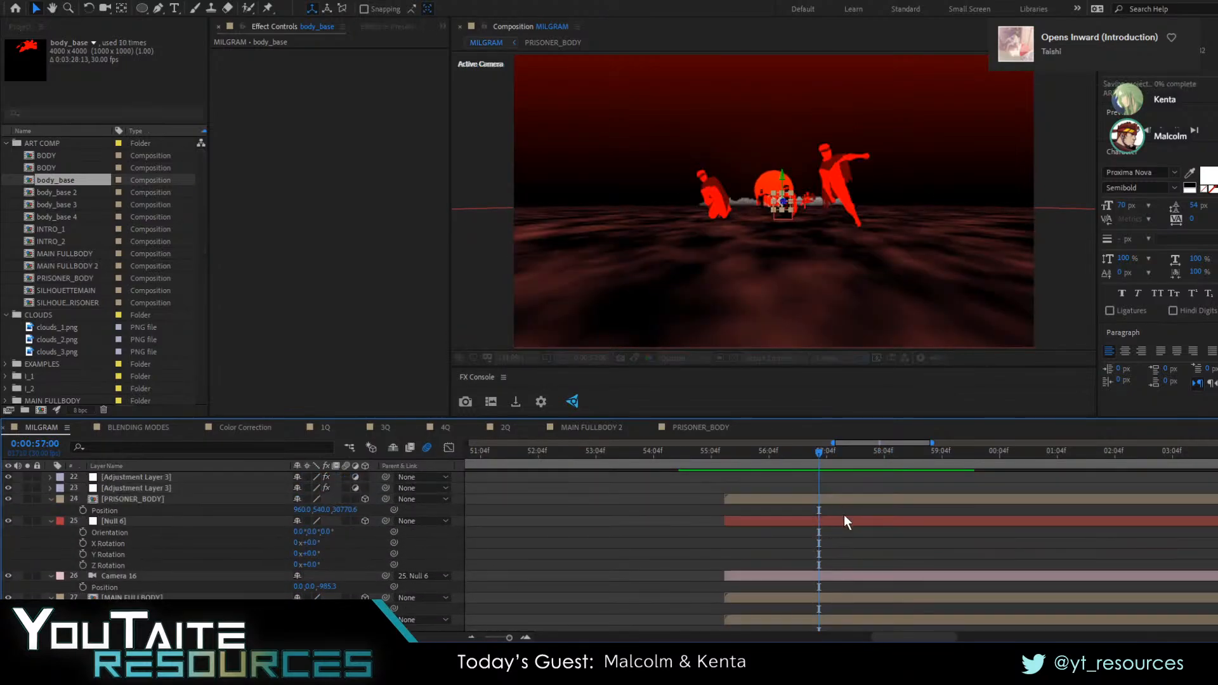
scroll(833, 531, down, 2)
scroll(826, 526, up, 8)
click(798, 596)
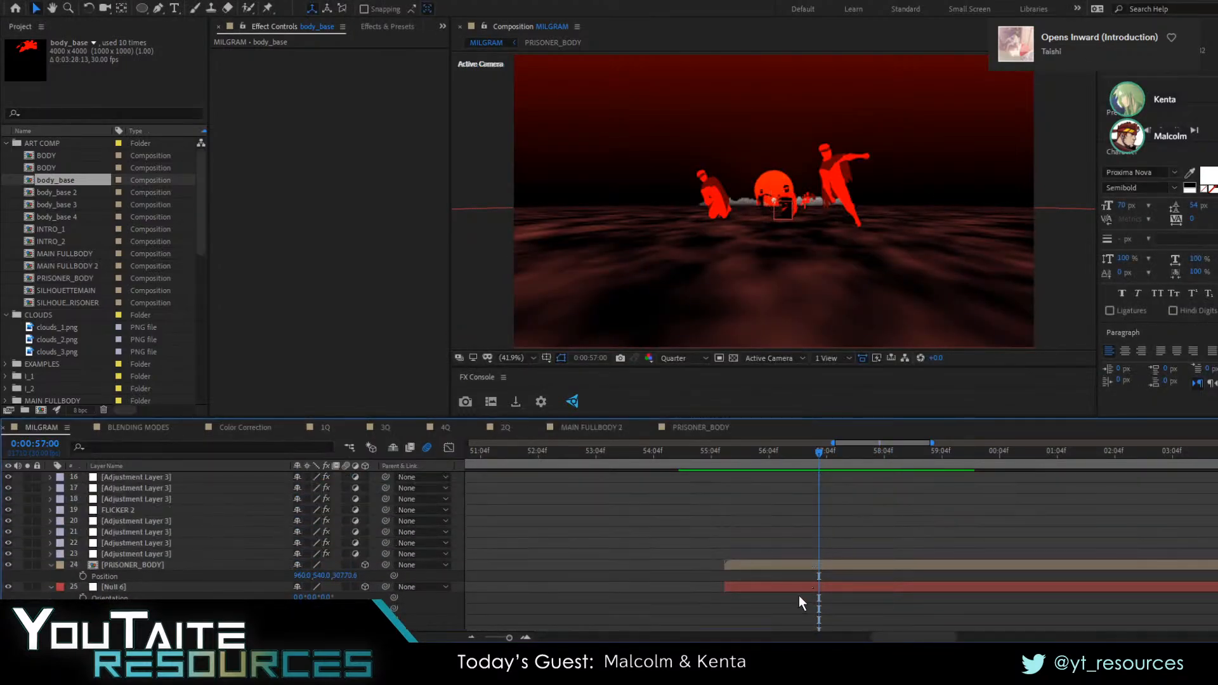
scroll(816, 577, up, 9)
scroll(819, 555, down, 10)
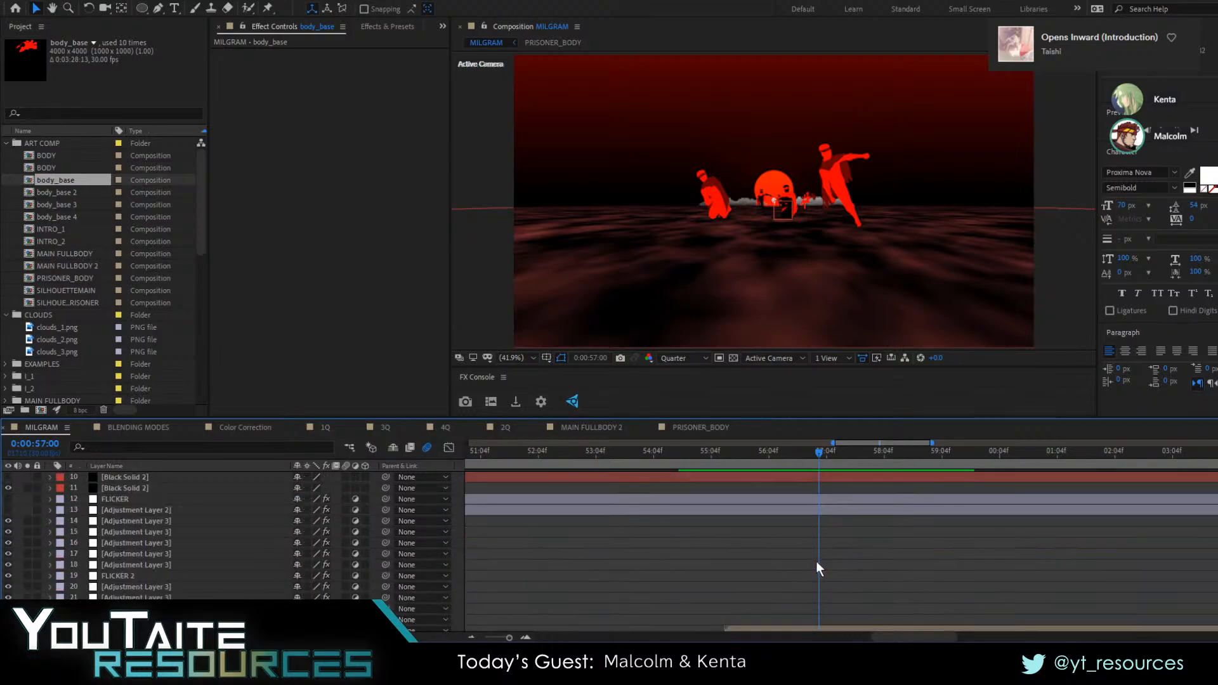
Raise the Z position of Null 6 at its 0:00:57:29 keyframe to shorten the camera pull-back
click(809, 577)
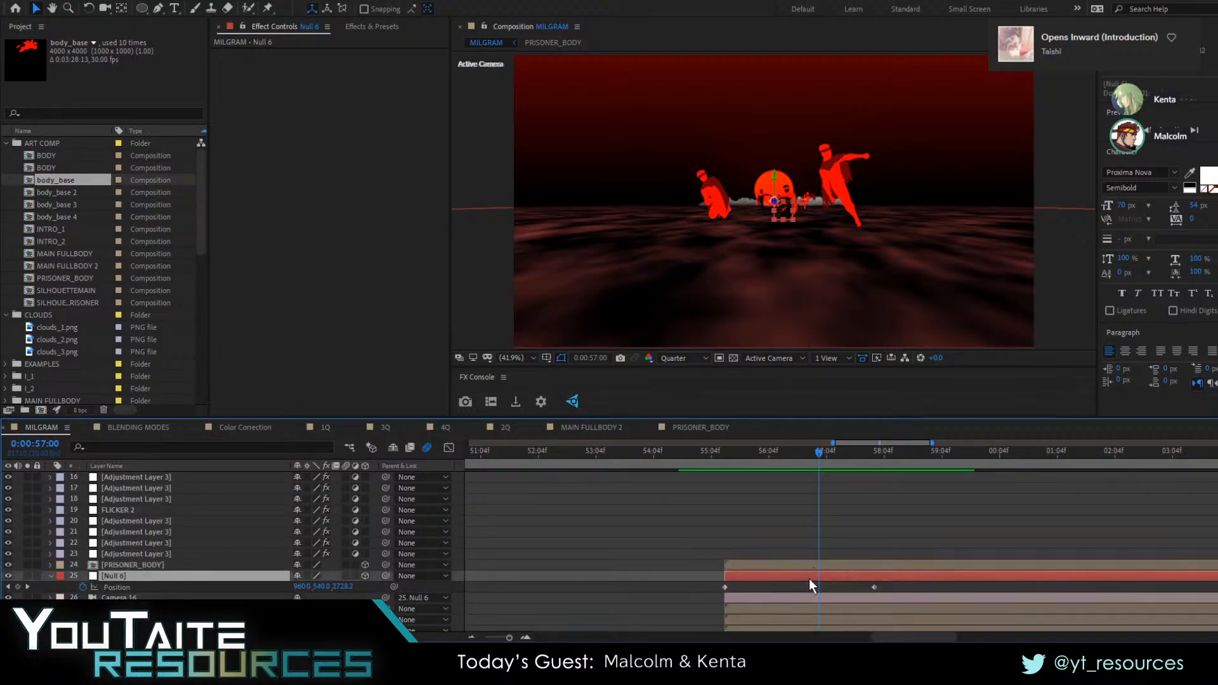
click(28, 585)
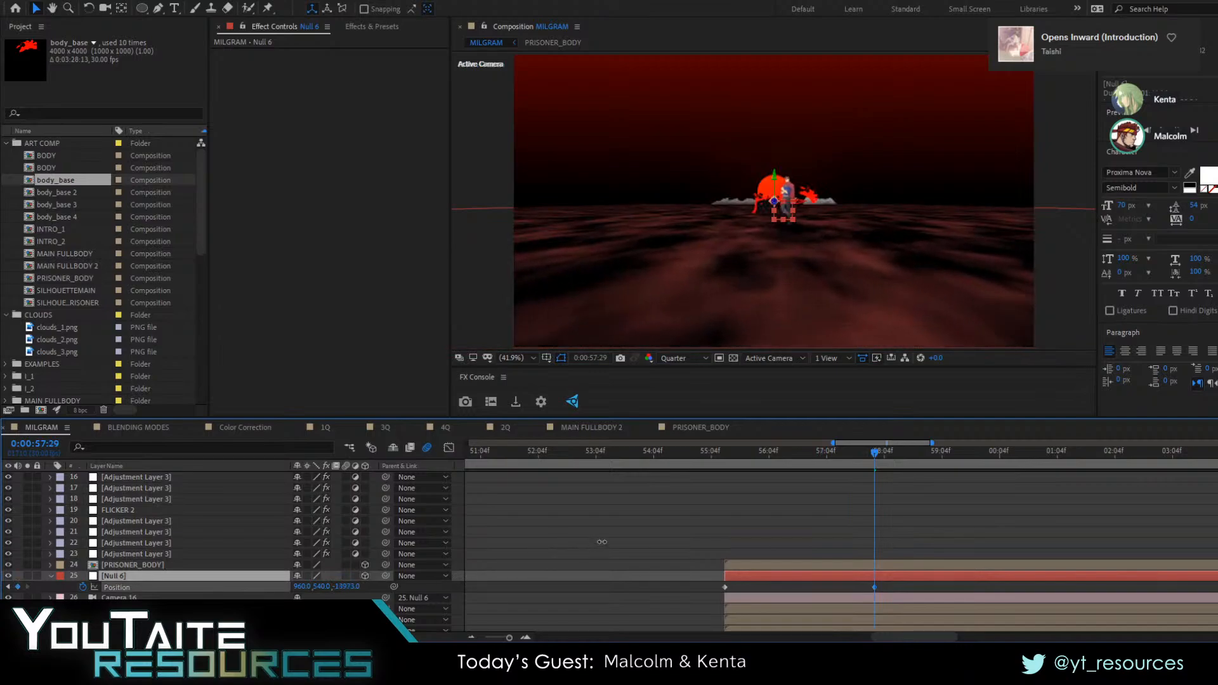
drag(601, 542, 790, 508)
click(793, 508)
Scale clouds_1.png and clouds_3.png up together to 1609% at 0:00:56:02
drag(874, 455, 766, 470)
scroll(155, 581, down, 3)
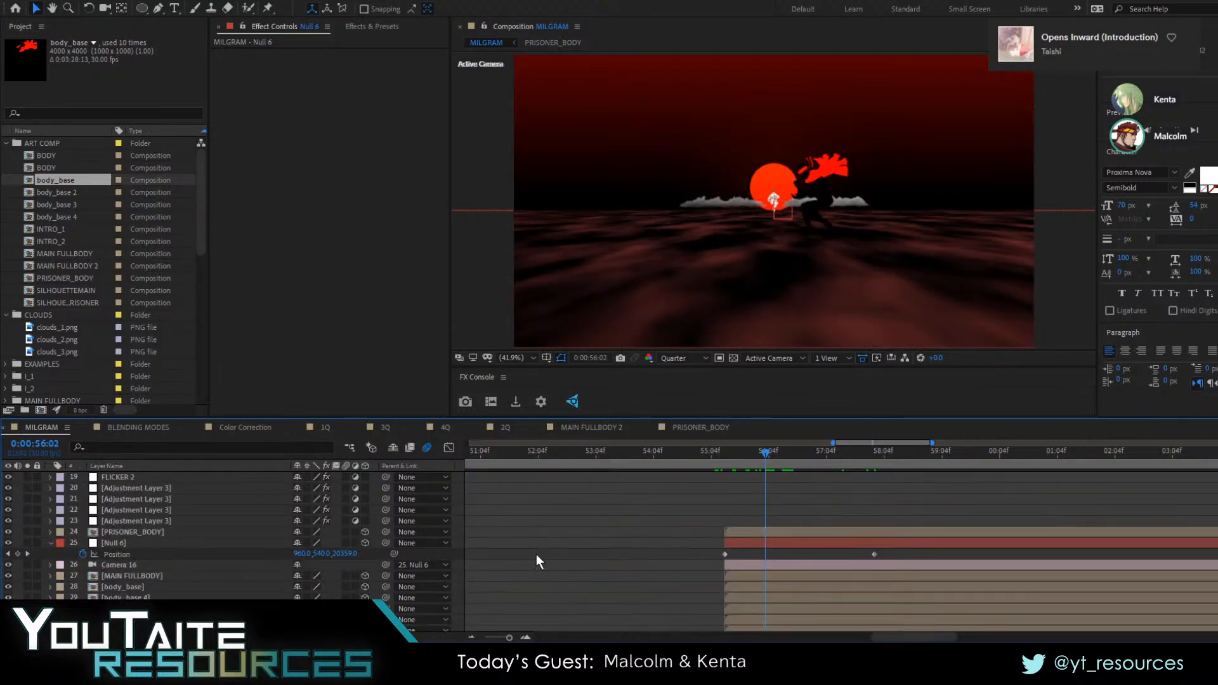
scroll(736, 524, down, 10)
scroll(132, 534, down, 4)
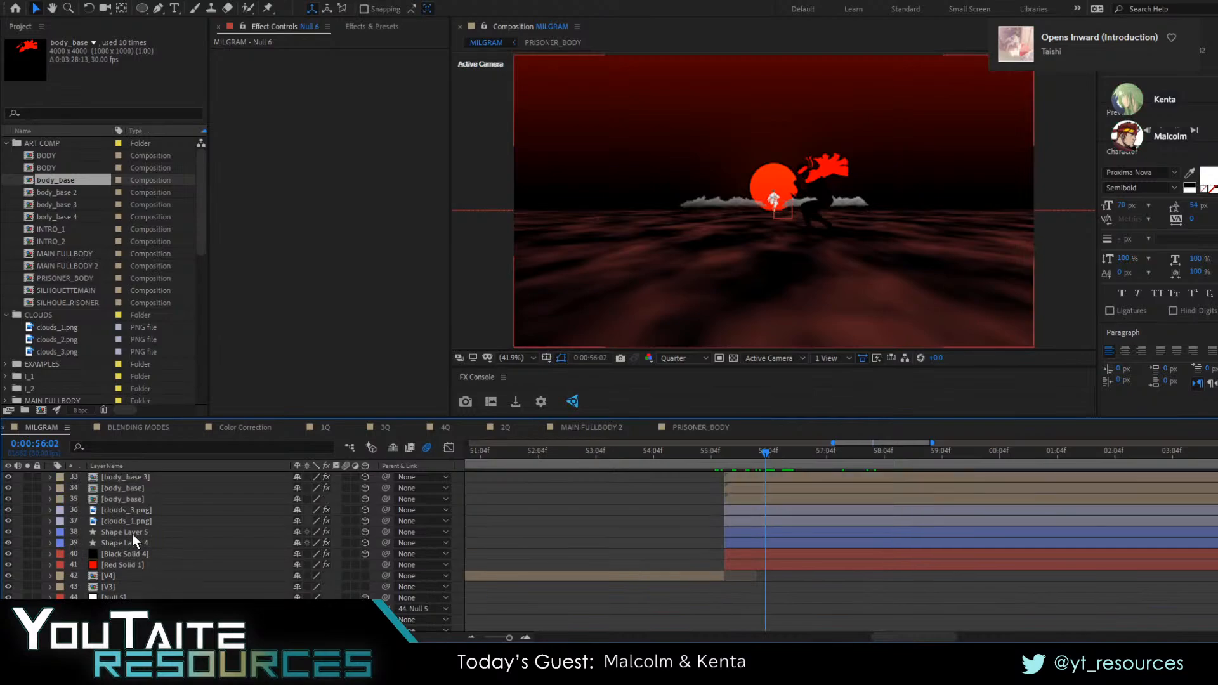
click(134, 531)
click(135, 521)
shift+click(139, 509)
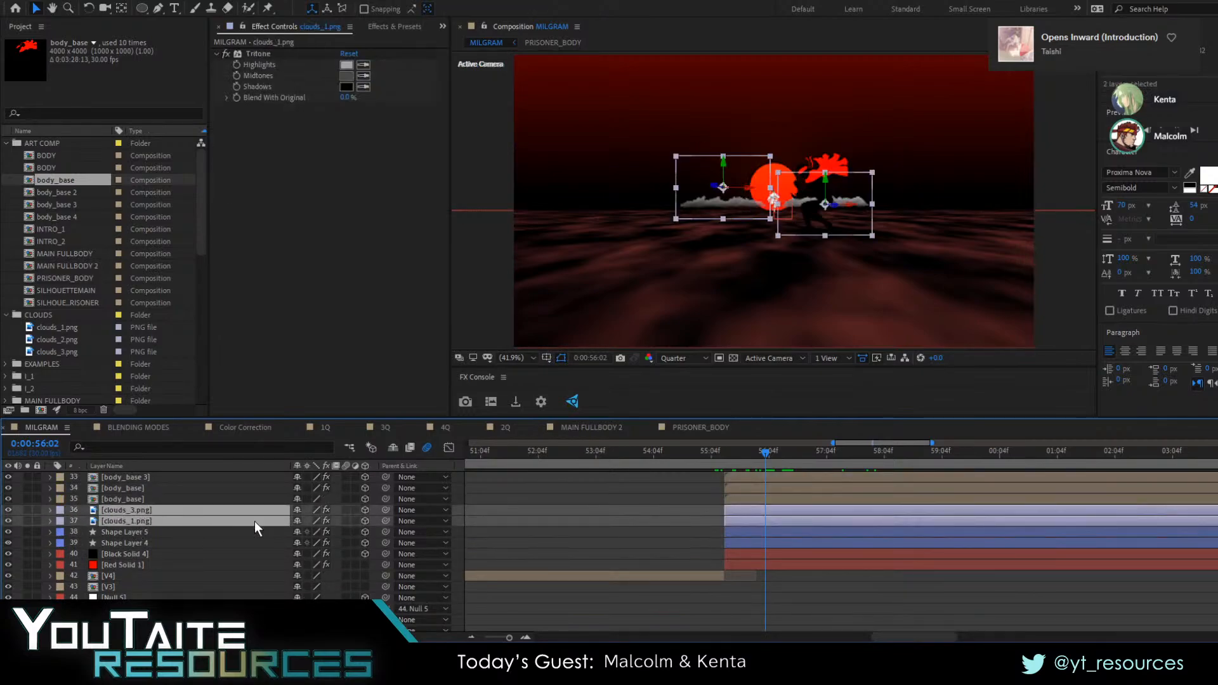
key(s)
drag(319, 521, 881, 485)
Spread the enlarged clouds apart, moving clouds_1.png to the far left of the sun and clouds_3.png to the far right
click(512, 532)
drag(697, 169, 551, 146)
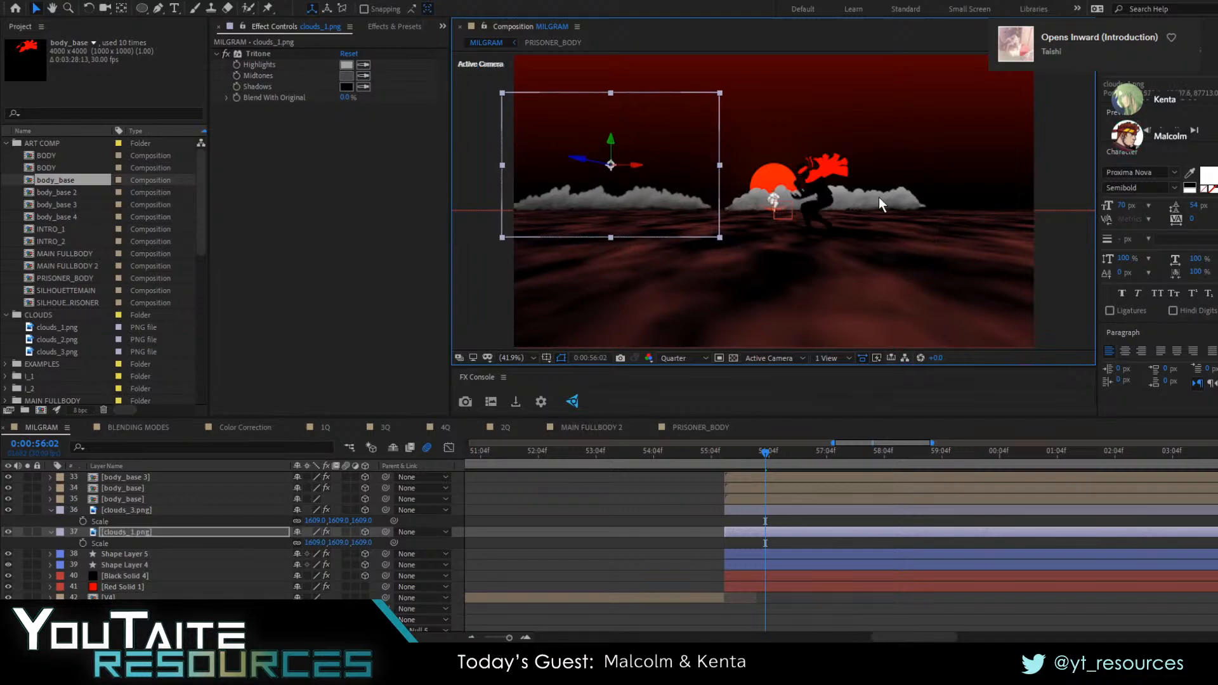
drag(879, 201, 988, 194)
Parent the blurred sun, Shape Layer 5, to Shape Layer 4 and show Shape Layer 4's scale
scroll(130, 536, up, 3)
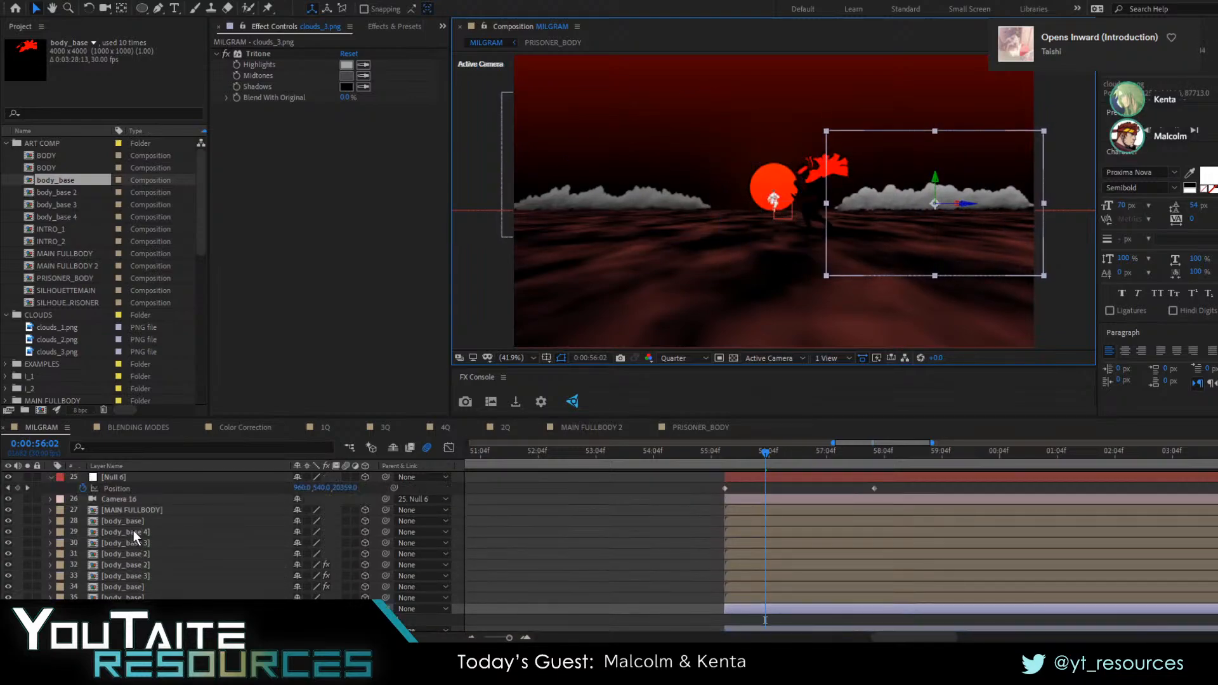
scroll(130, 532, down, 3)
click(125, 555)
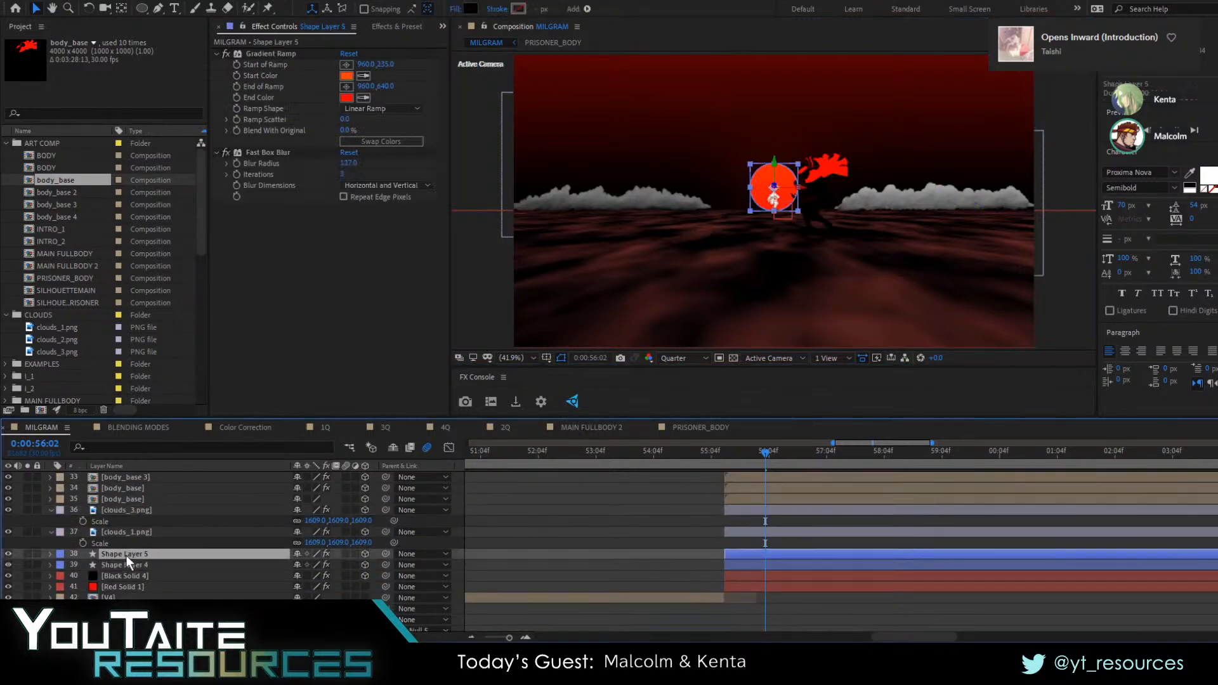
click(125, 563)
key(s)
drag(386, 554, 123, 565)
Scale the sun, Shape Layer 4, up to 8930% and raise it so most of the disc sits above the horizon
drag(326, 576, 864, 510)
drag(804, 220, 829, 185)
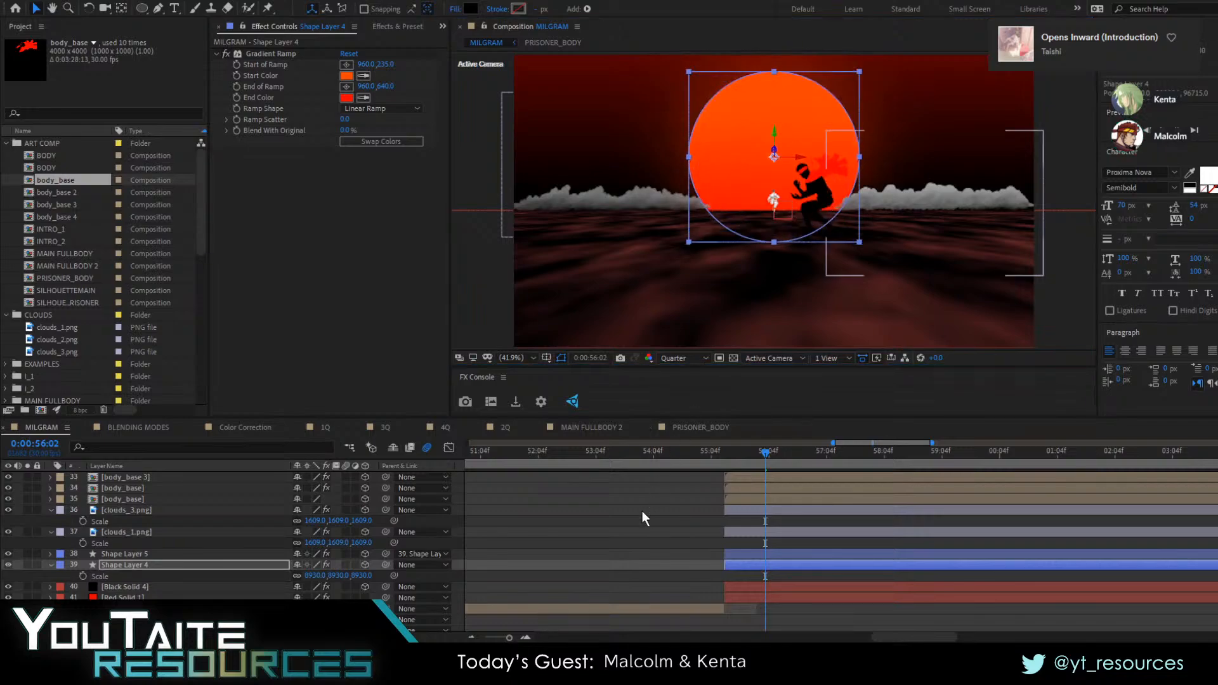
click(642, 512)
Check the enlarged sun and clouds behind the main figure at the shot's start, around 0:00:55:13 and 0:00:55:14
drag(755, 451, 729, 457)
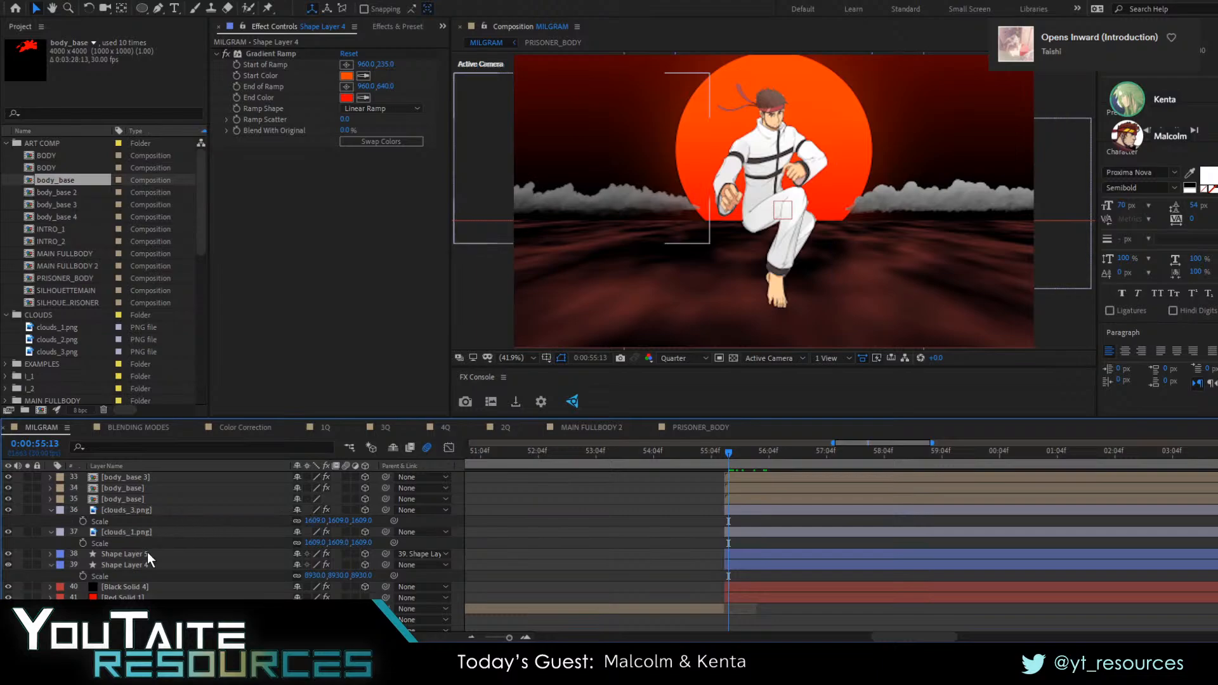
scroll(147, 583, up, 3)
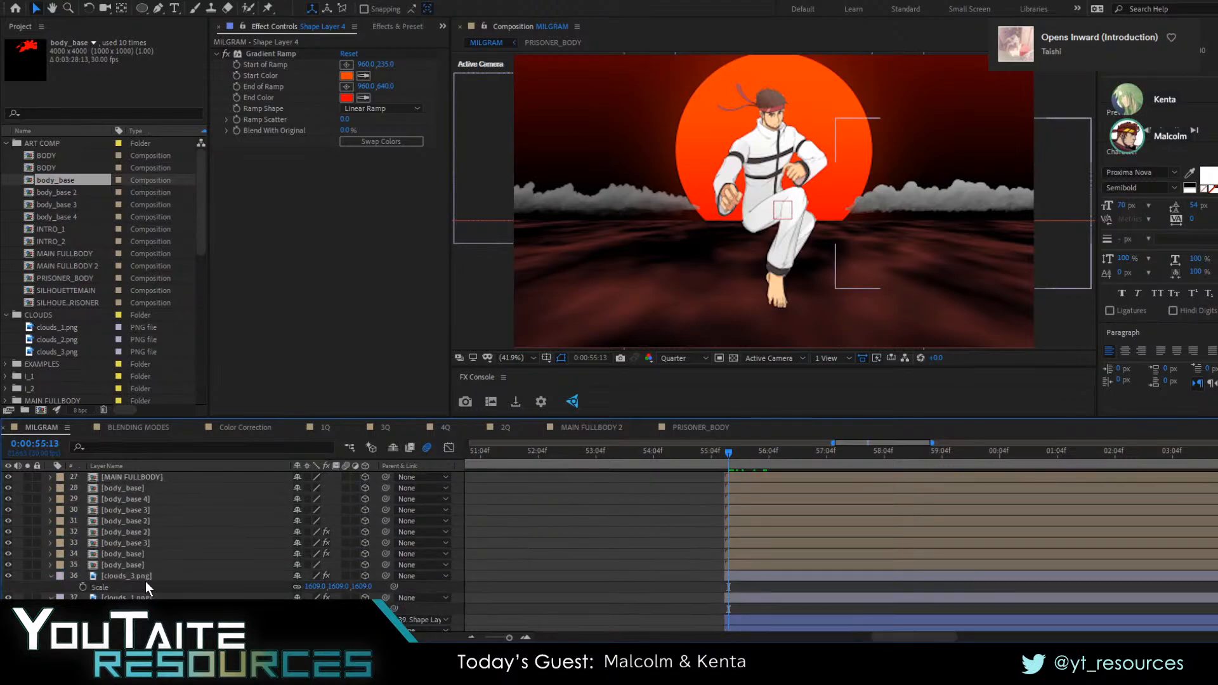
scroll(143, 577, down, 4)
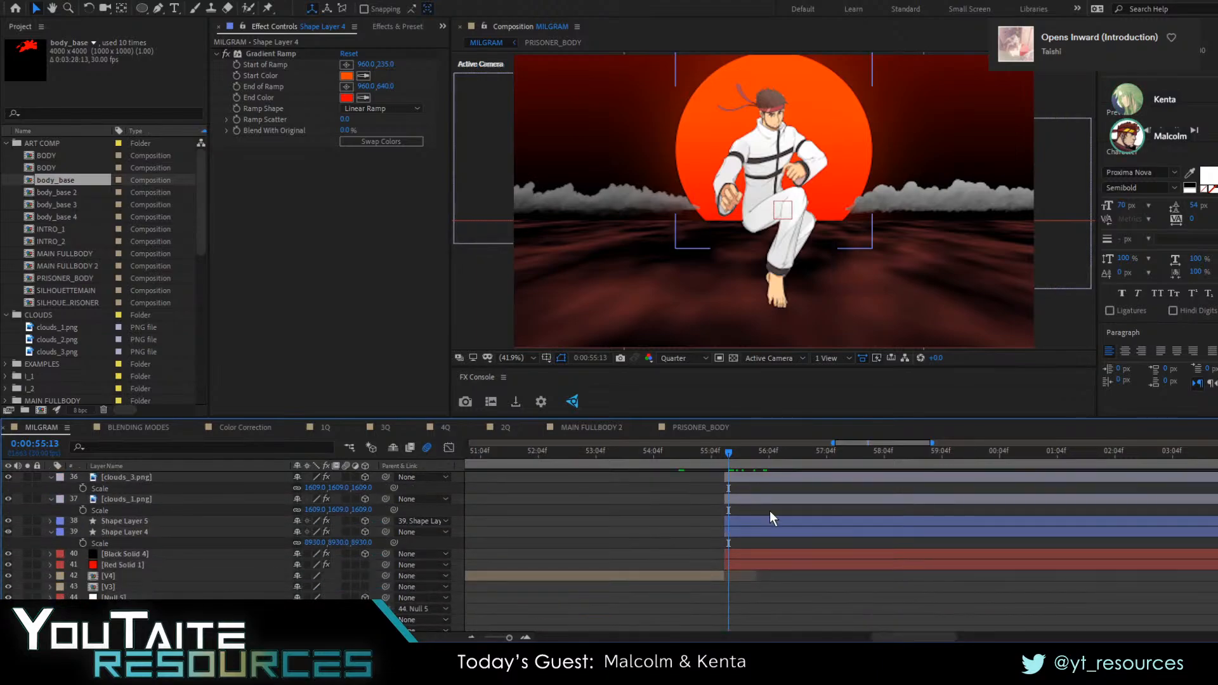
mouse_move(741, 459)
mouse_down()
mouse_move(803, 462)
mouse_move(730, 470)
mouse_up()
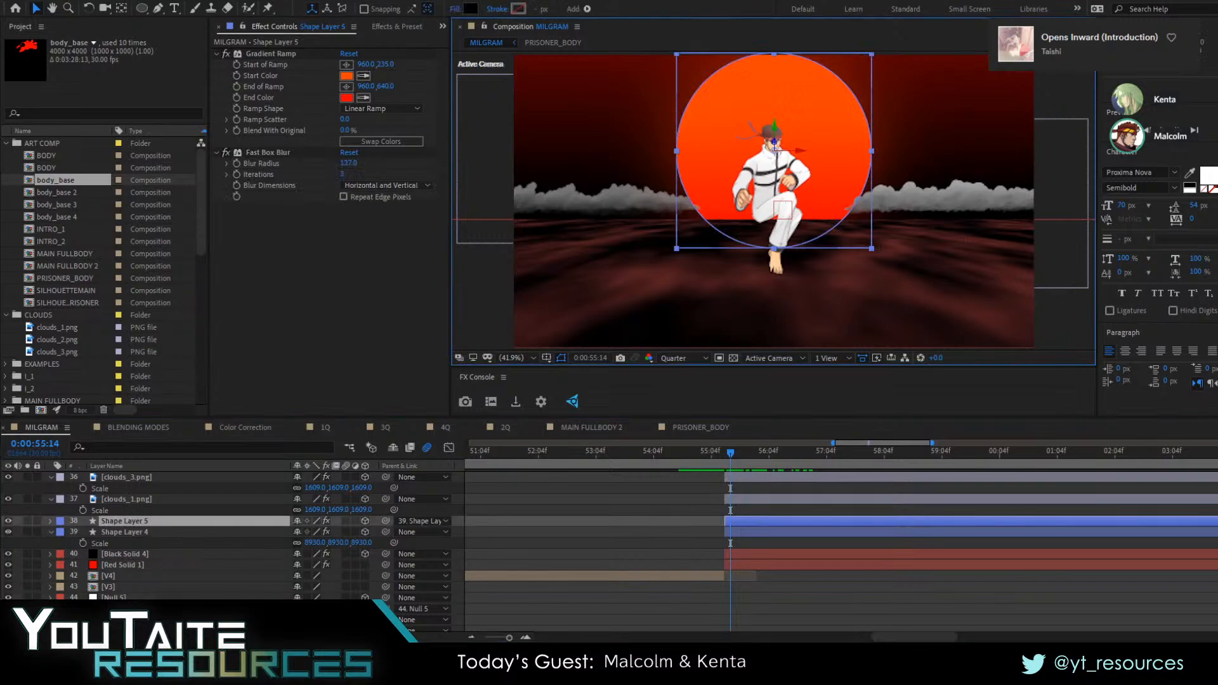
Go through the cloud and red silhouette layers at 0:00:55:14 to identify each one
click(128, 564)
scroll(126, 560, up, 4)
click(119, 572)
click(124, 558)
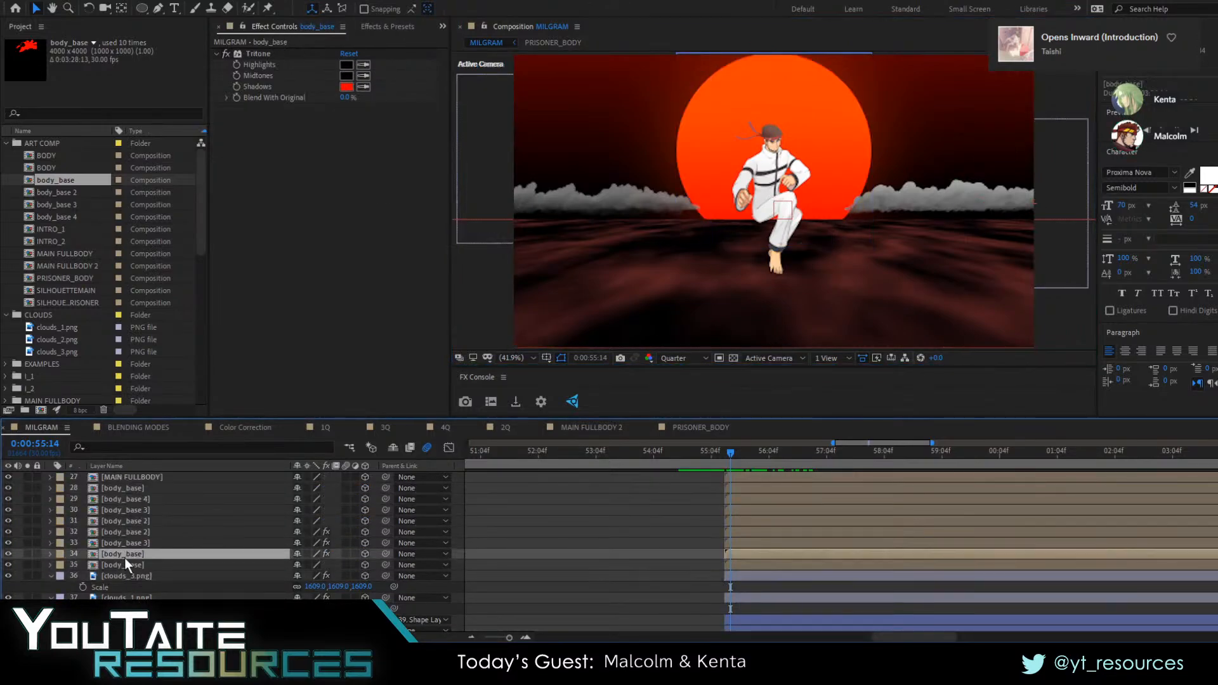
click(128, 545)
click(123, 561)
click(119, 575)
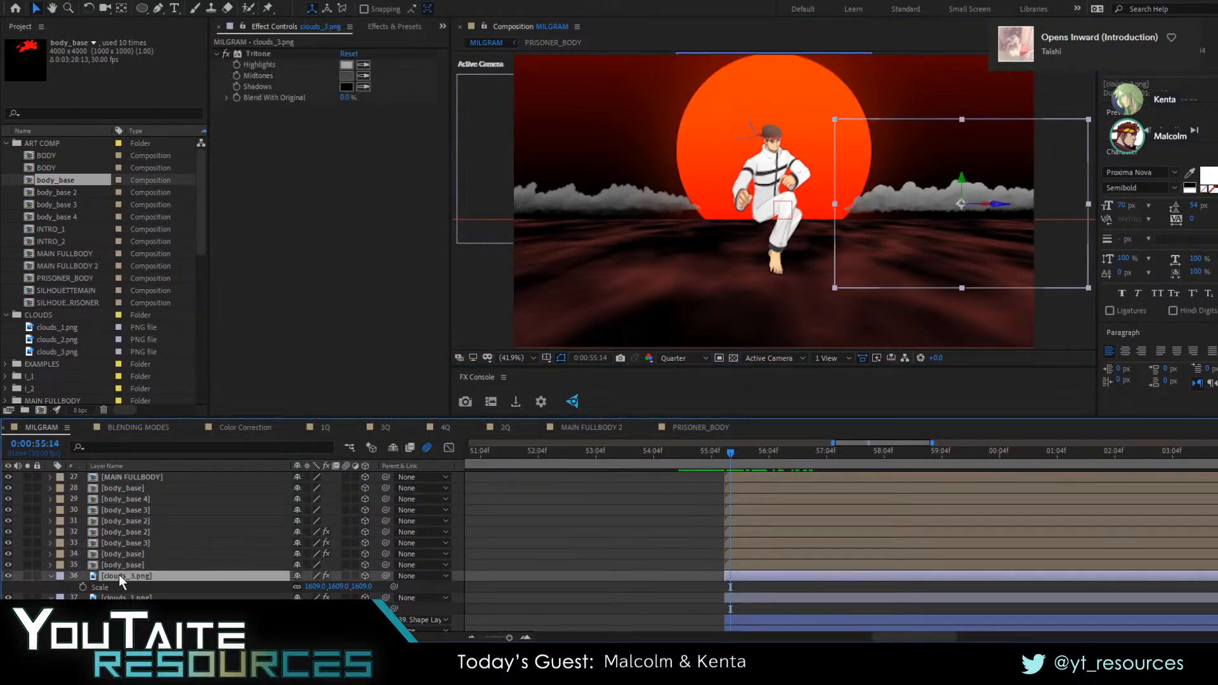
click(123, 561)
click(136, 533)
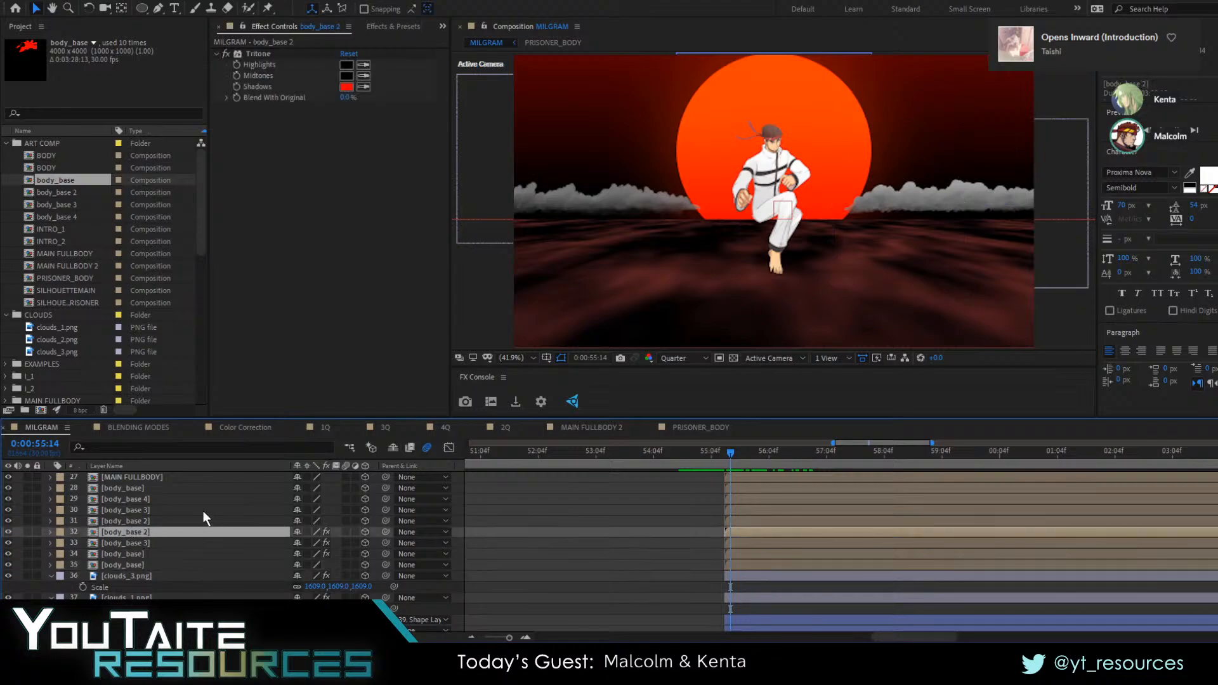
Find the PRISONER_BODY layer of the white-suited figure and move it below Camera 16, directly above MAIN FULLBODY
click(191, 512)
scroll(146, 508, up, 1)
click(142, 524)
click(139, 532)
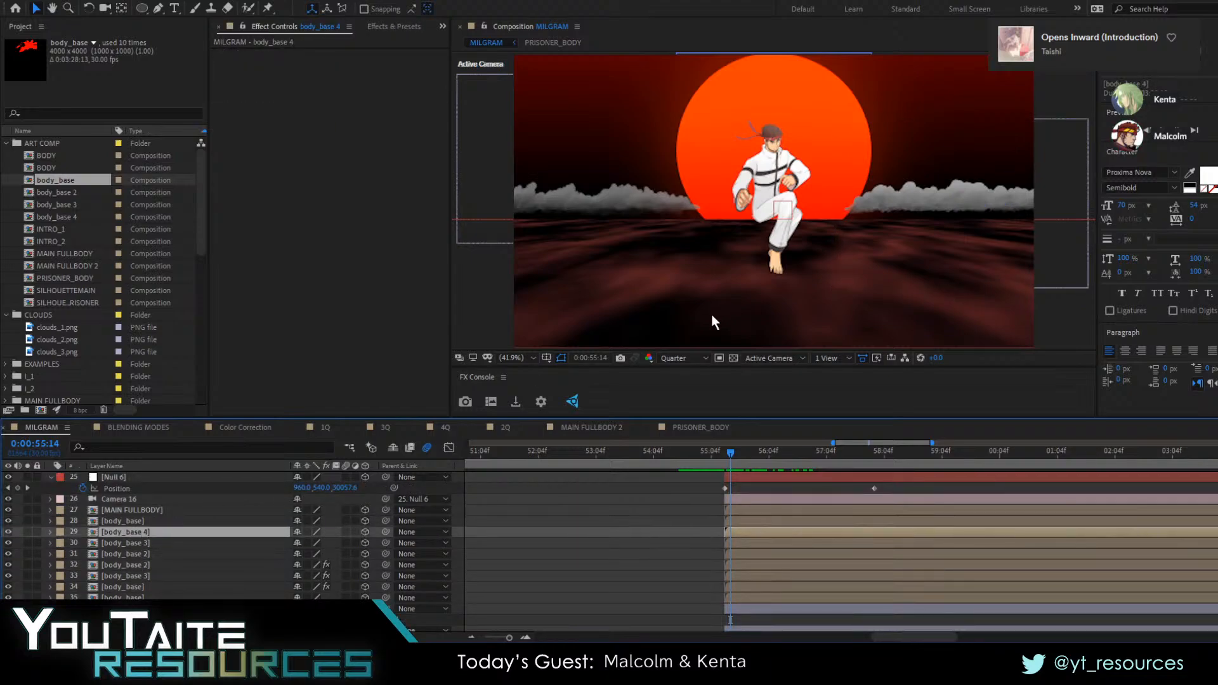
click(146, 587)
click(594, 572)
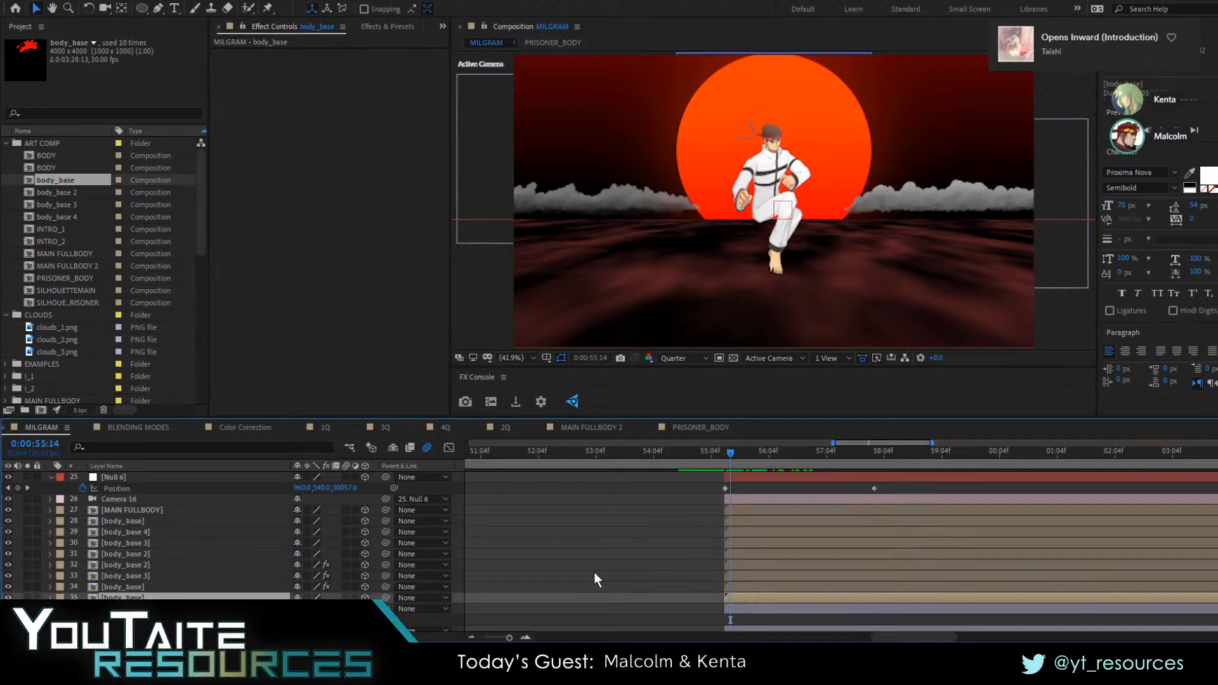
click(770, 195)
scroll(159, 571, down, 3)
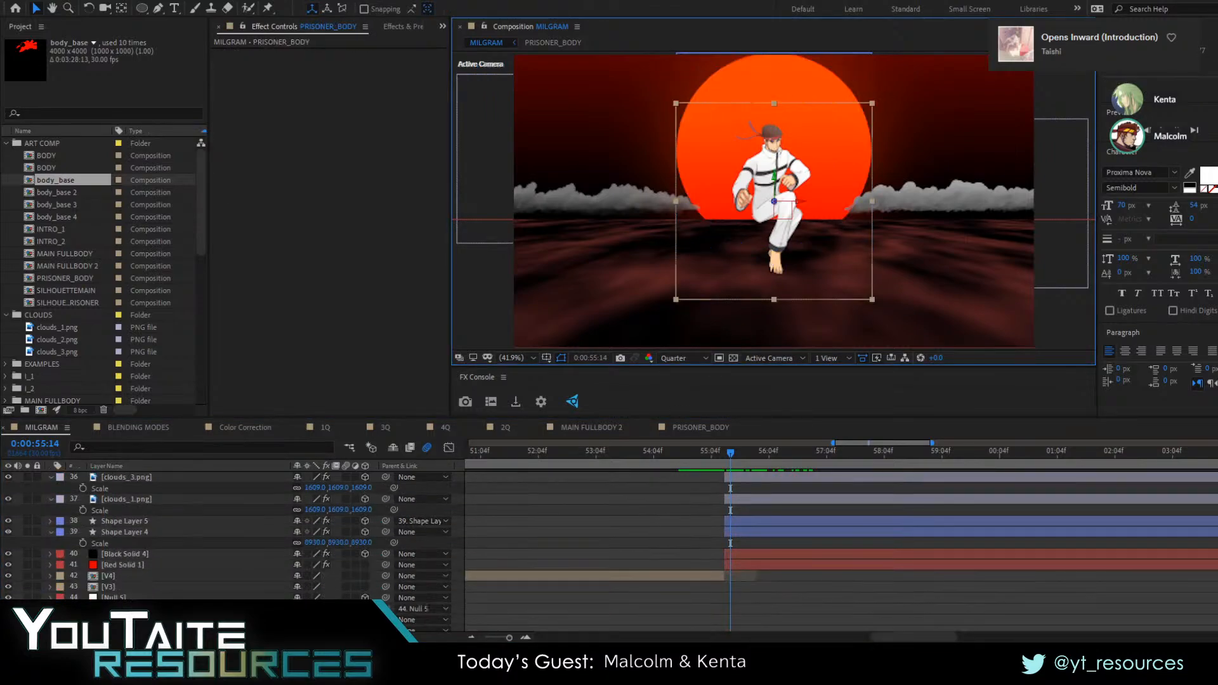
scroll(159, 584, up, 5)
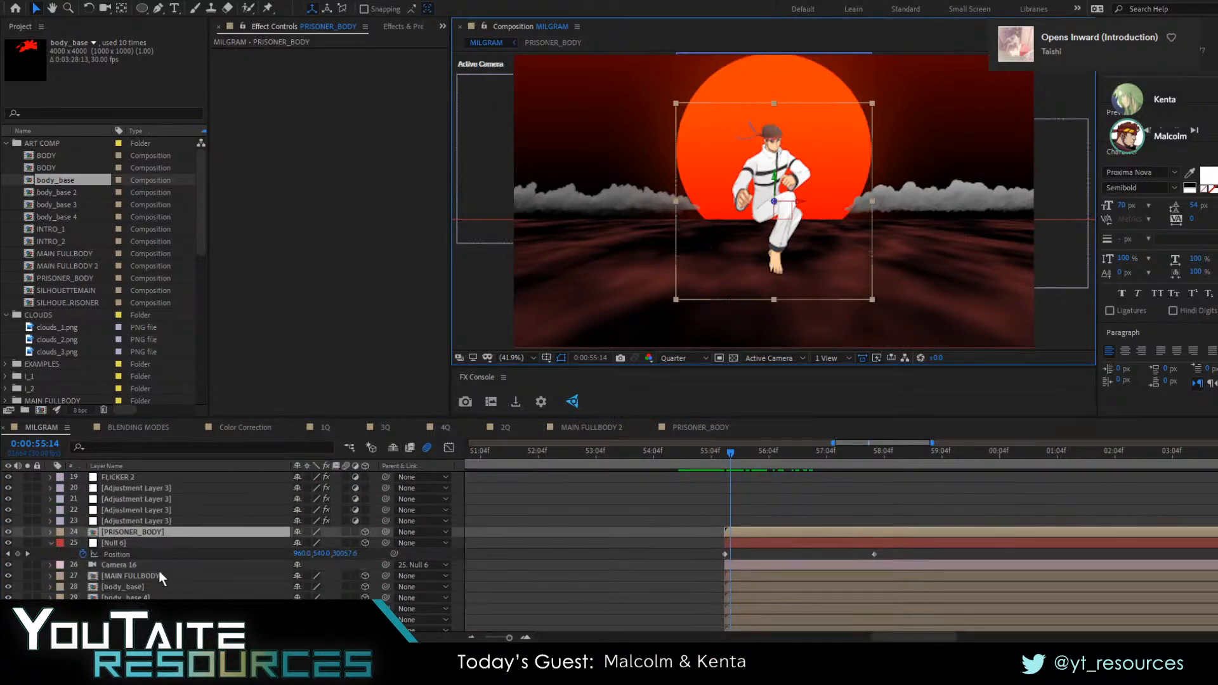
drag(154, 533, 132, 572)
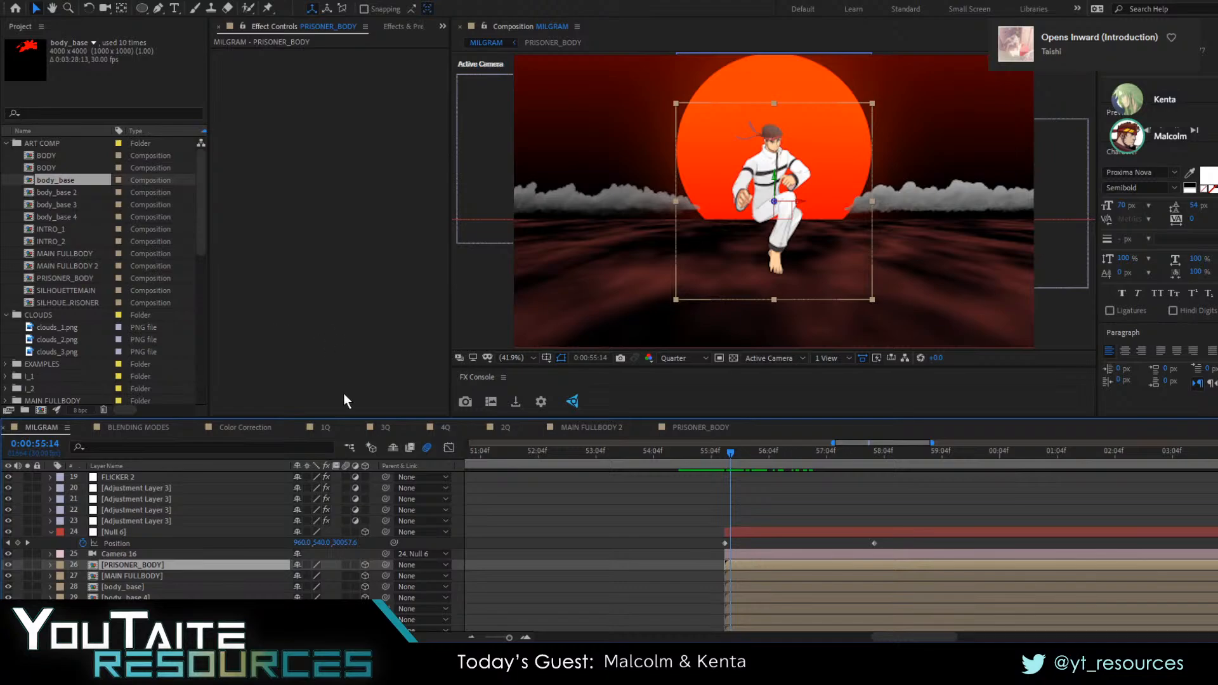
Paste the Satin layer style onto PRISONER_BODY and inspect its shading and settings at 0:00:55:13
key(ctrl+v)
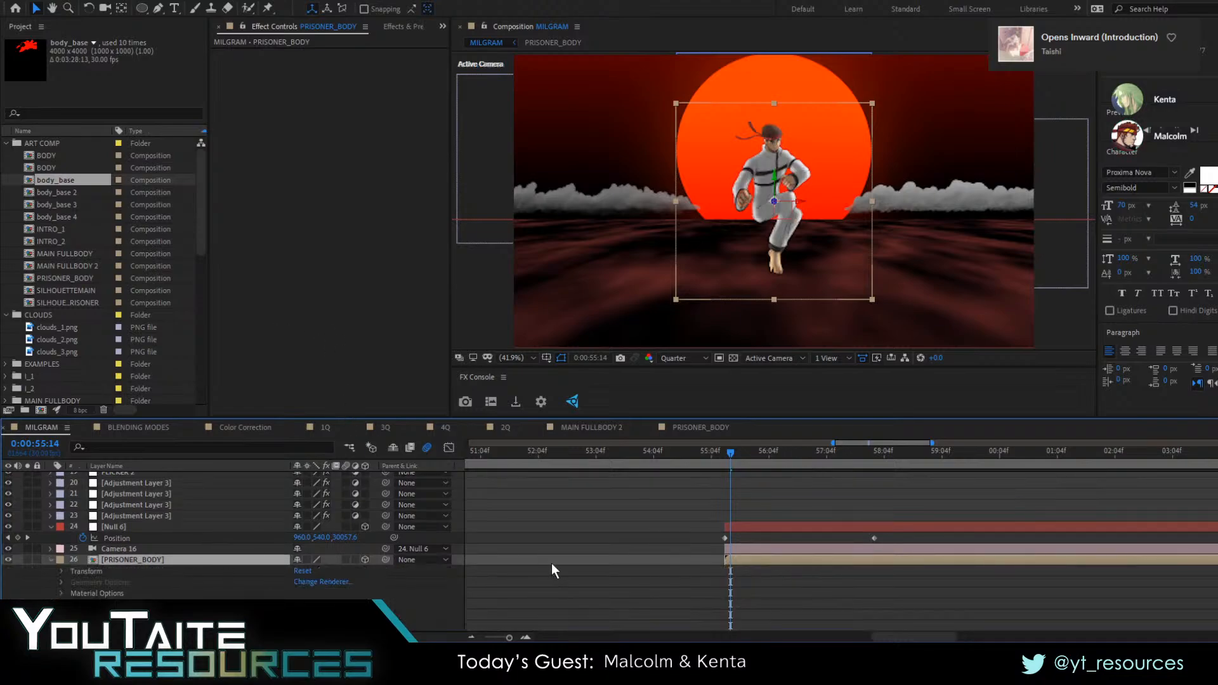
click(550, 569)
mouse_move(730, 454)
mouse_down()
mouse_move(765, 468)
mouse_move(726, 476)
mouse_up()
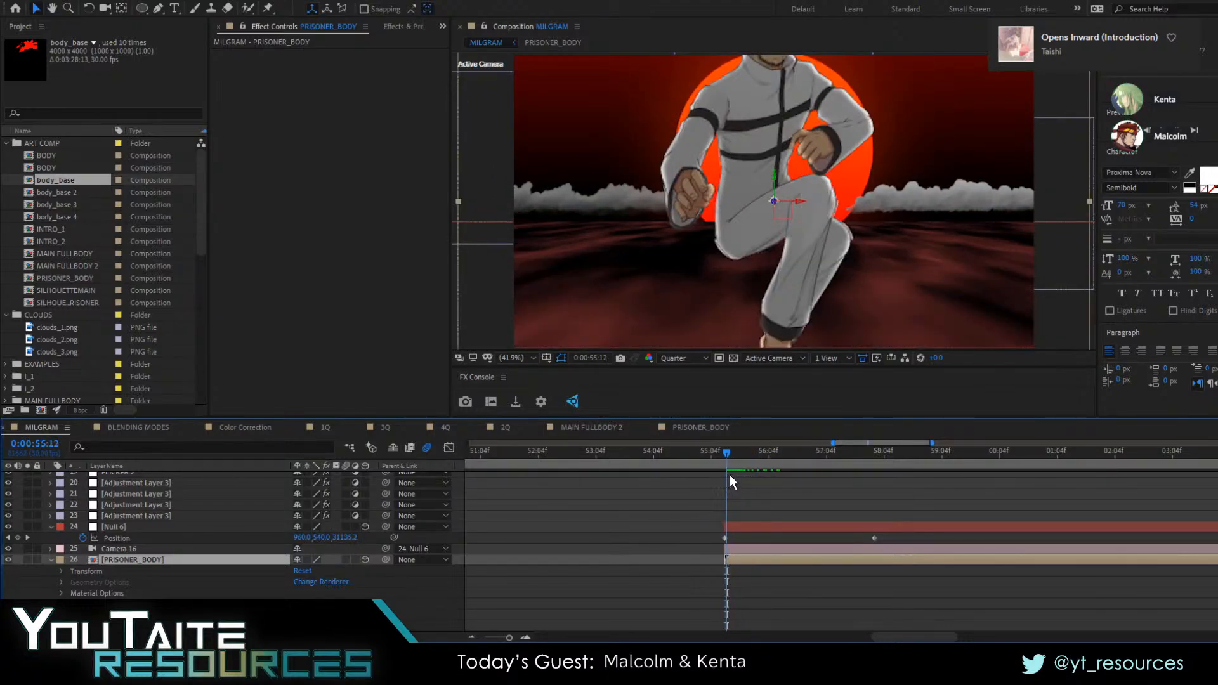
click(729, 458)
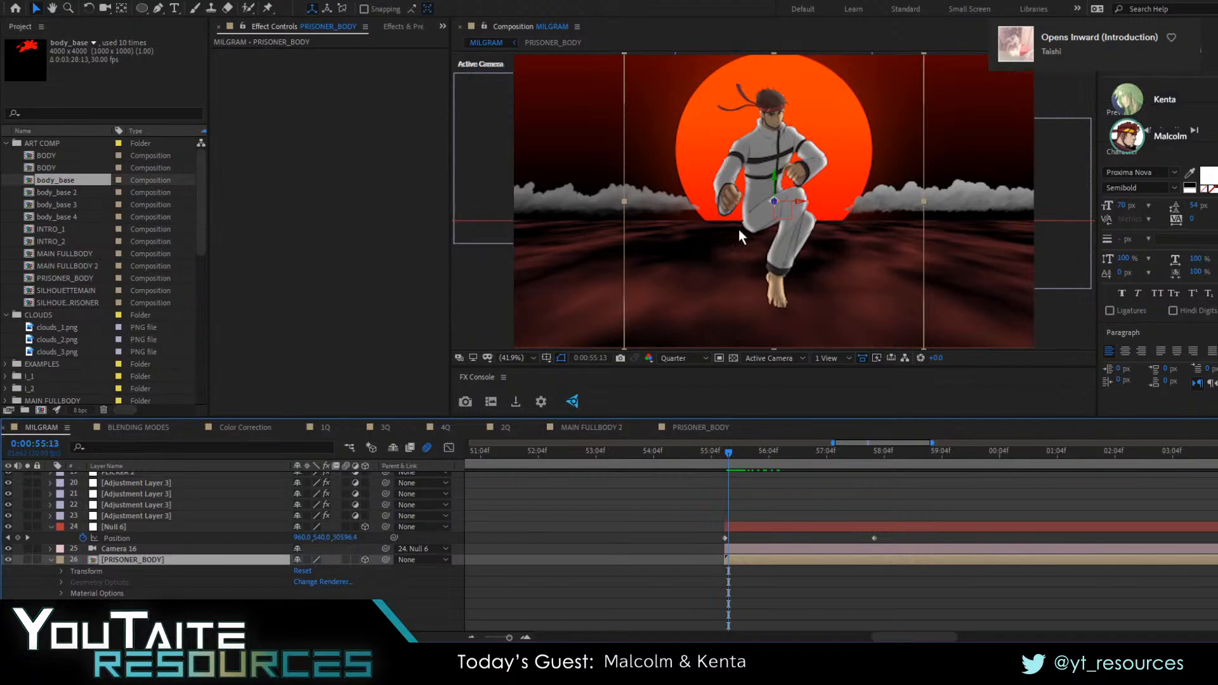
scroll(214, 581, down, 1)
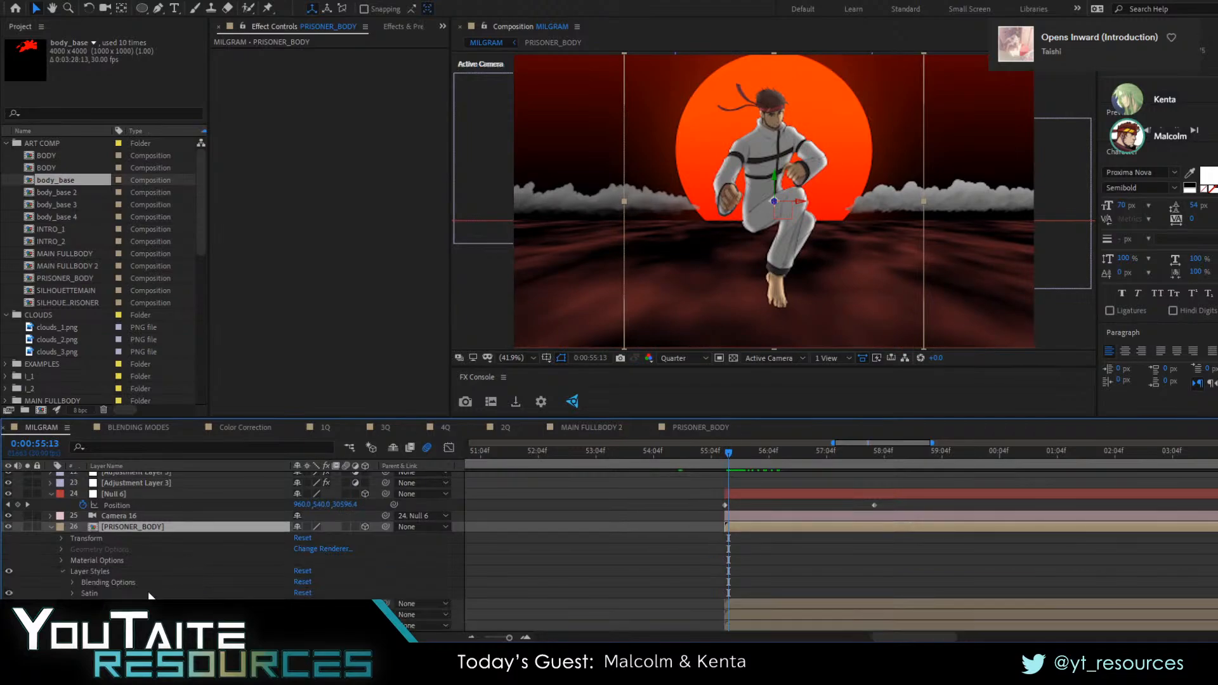
click(72, 594)
scroll(127, 591, down, 1)
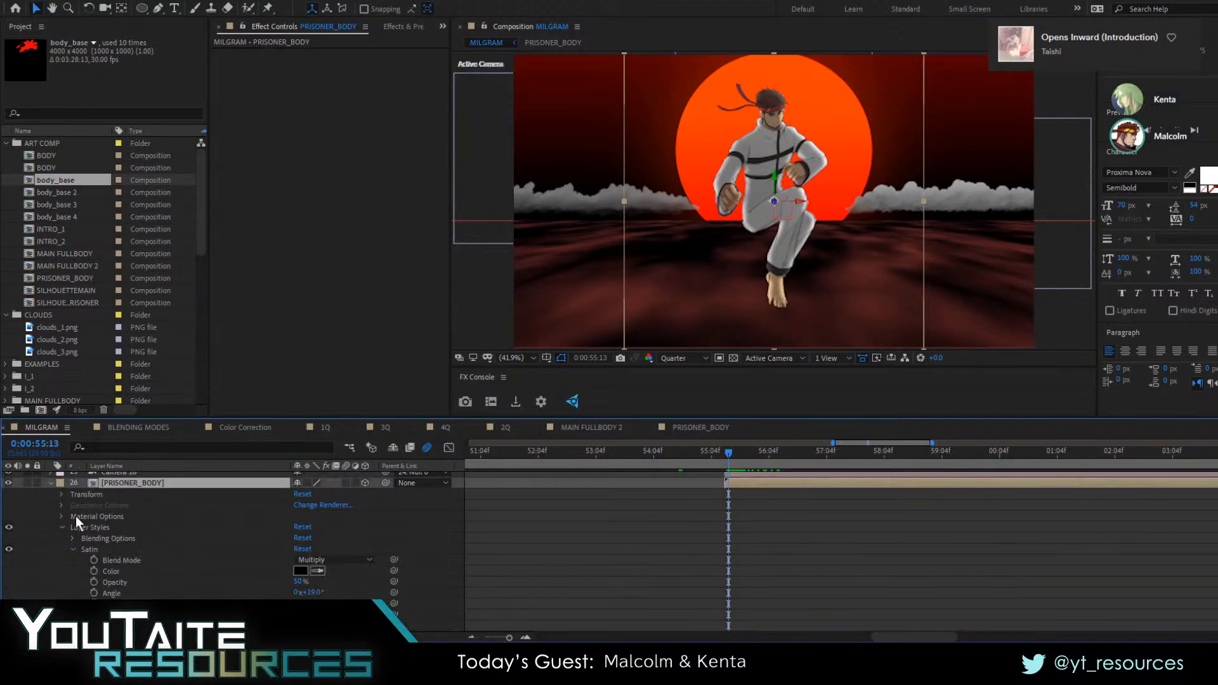
click(62, 527)
Preview the camera pull-back from 0:00:55:06 to check the shaded prisoner figure in the scene
mouse_move(756, 455)
mouse_down()
mouse_move(794, 454)
mouse_move(733, 453)
mouse_up()
scroll(241, 558, up, 1)
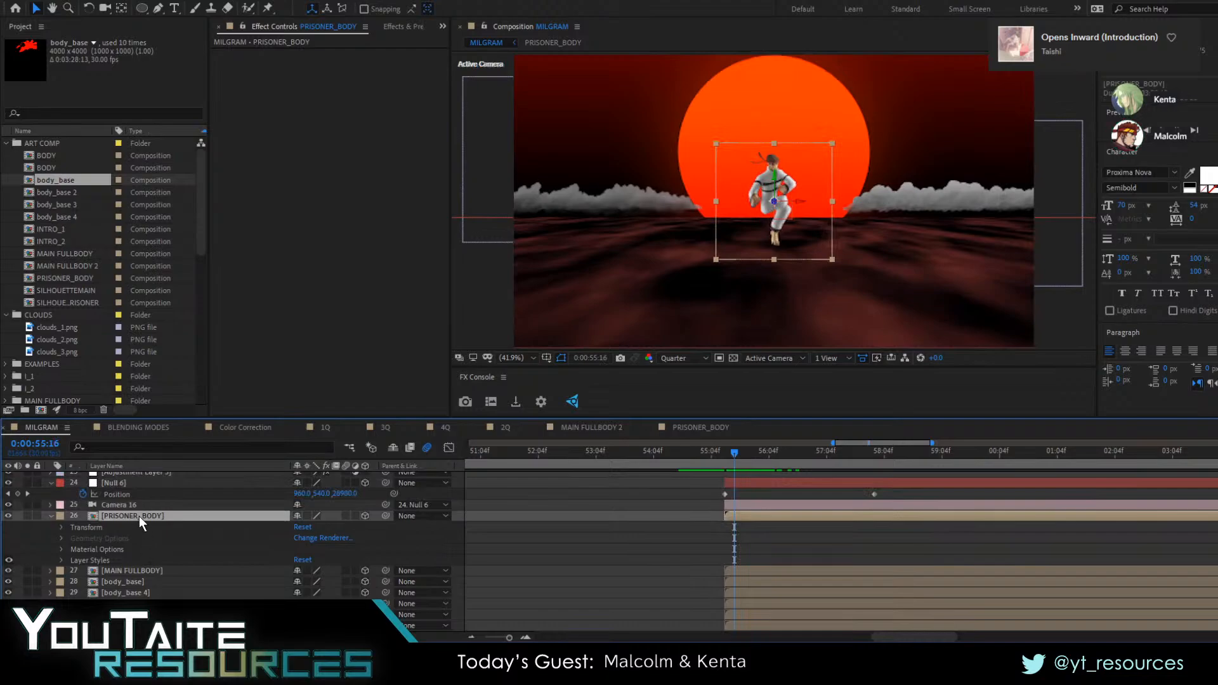
drag(737, 453, 713, 475)
click(774, 545)
key(space)
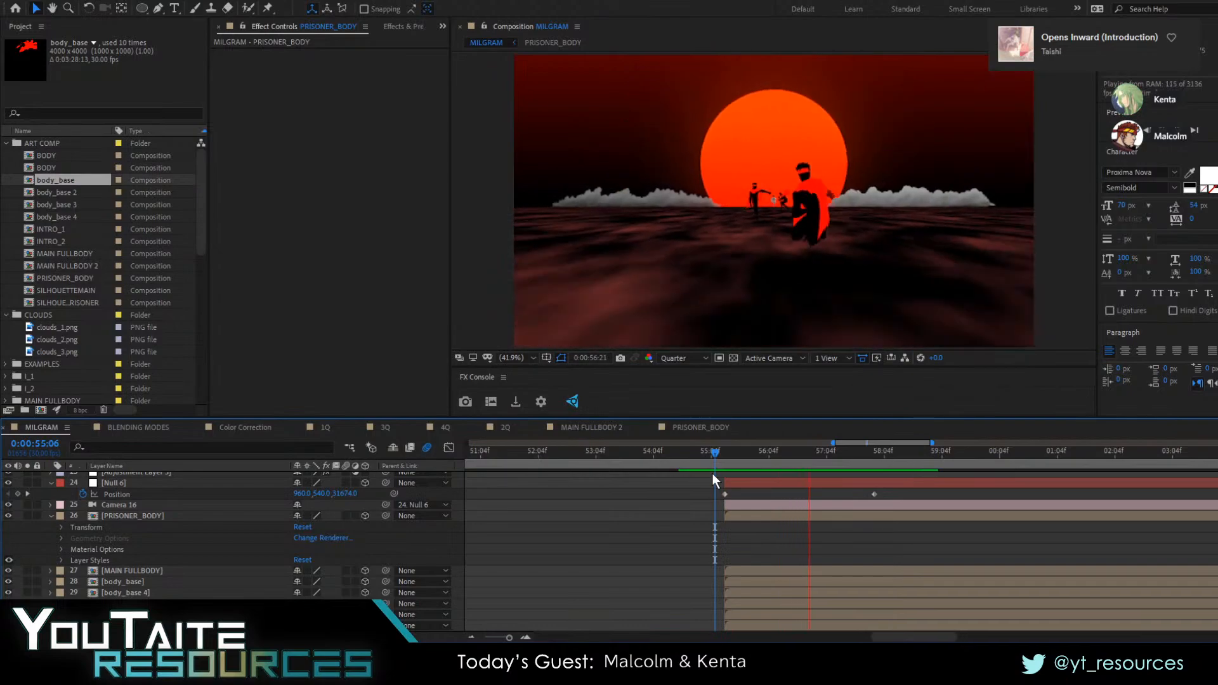
key(space)
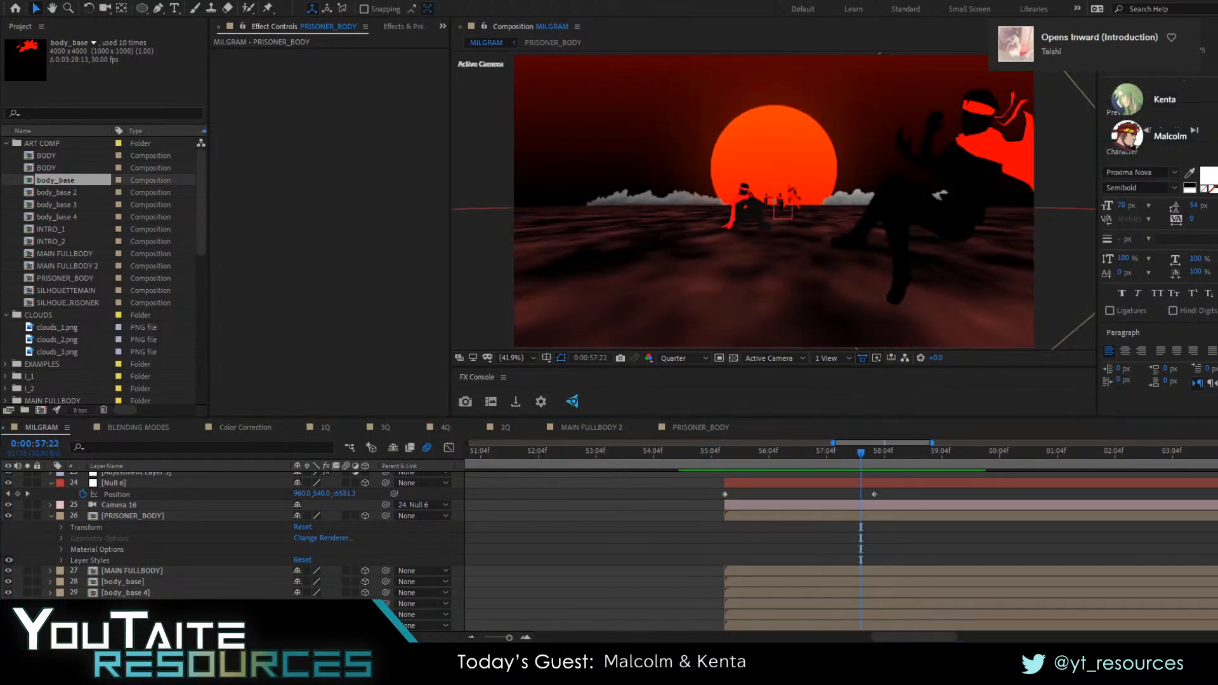
Reduce the Fast Box Blur radius on the sun glow, Shape Layer 5, to 65 and check the blend modes and glow
drag(791, 472, 763, 462)
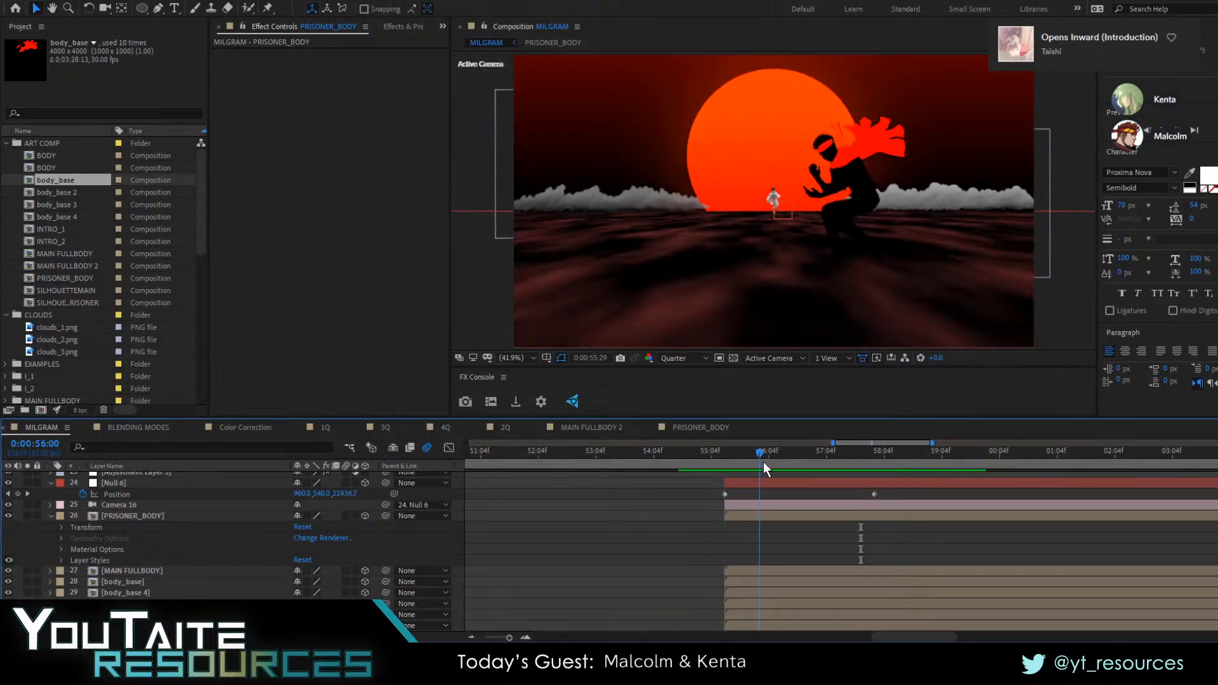
scroll(158, 577, down, 4)
click(132, 515)
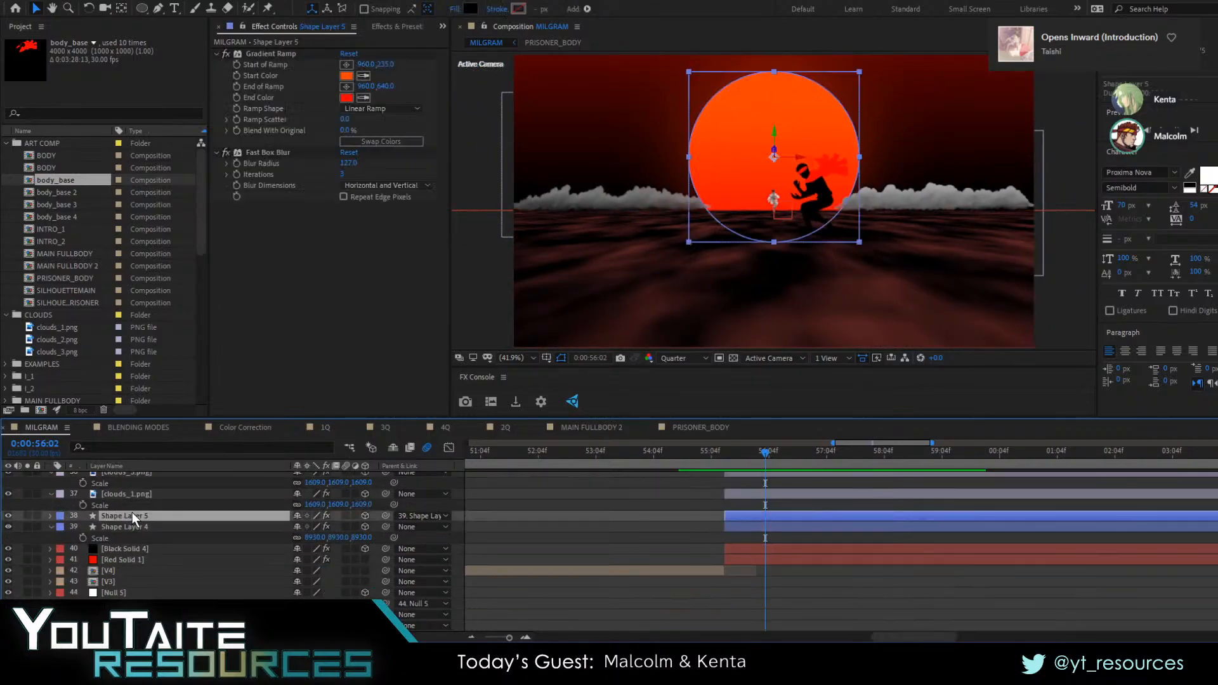
click(267, 153)
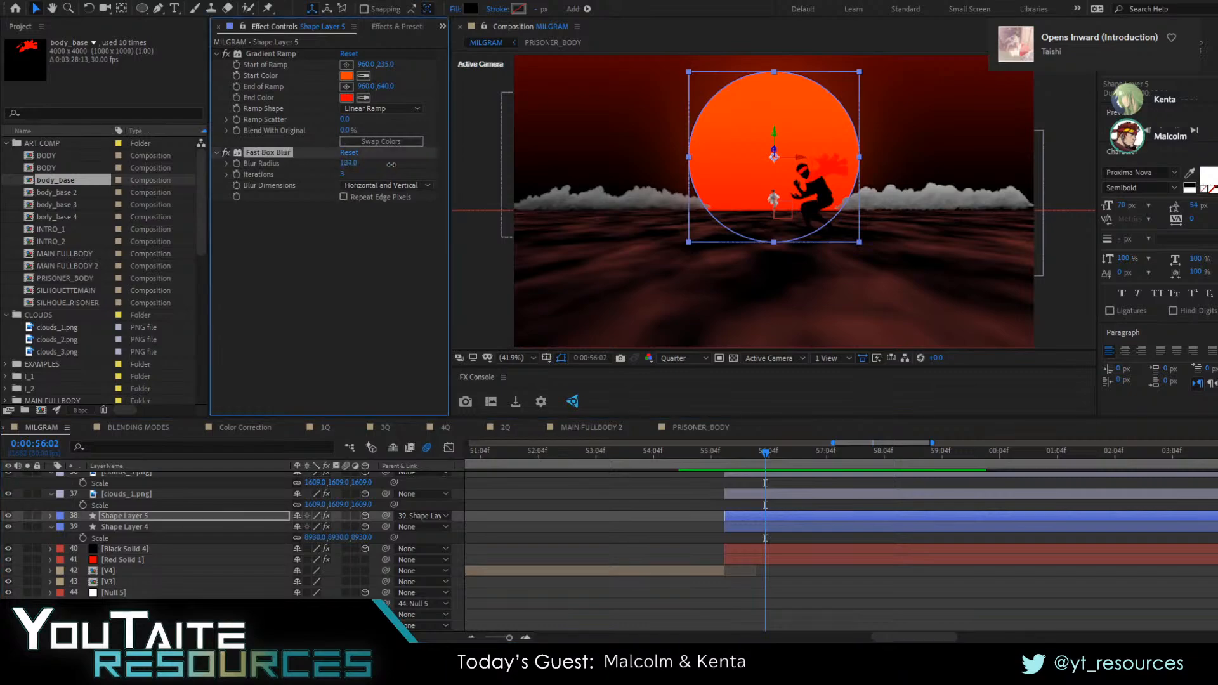
drag(548, 174, 319, 202)
key(F4)
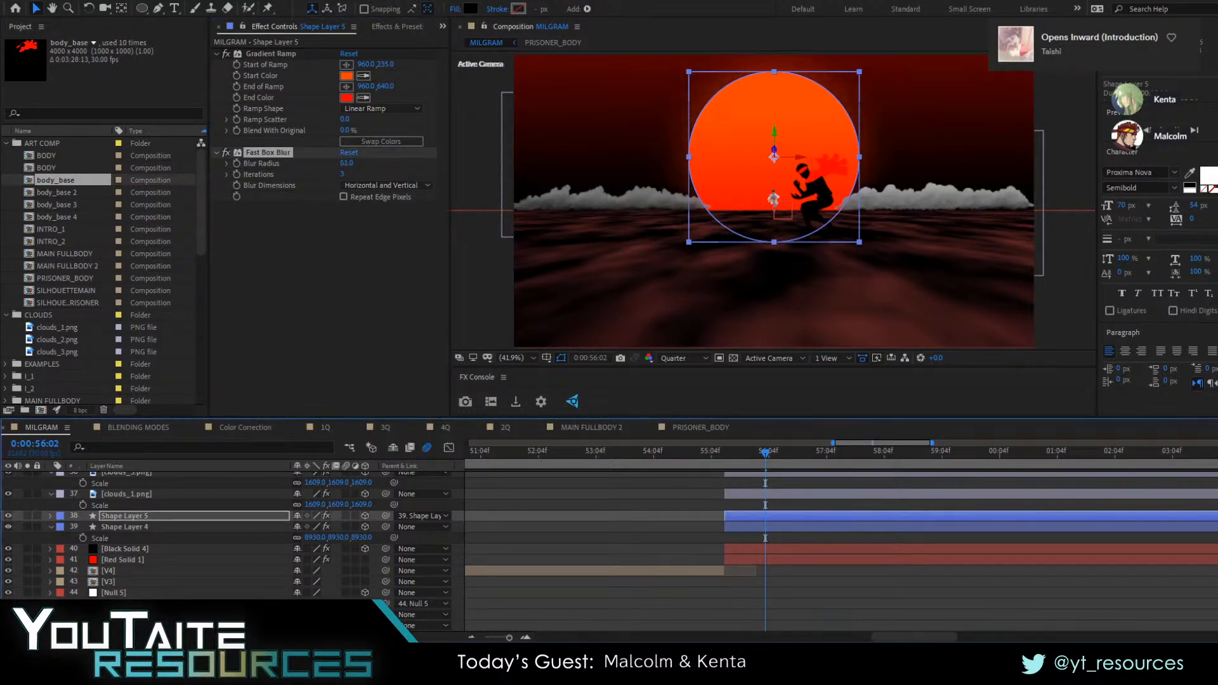
click(350, 217)
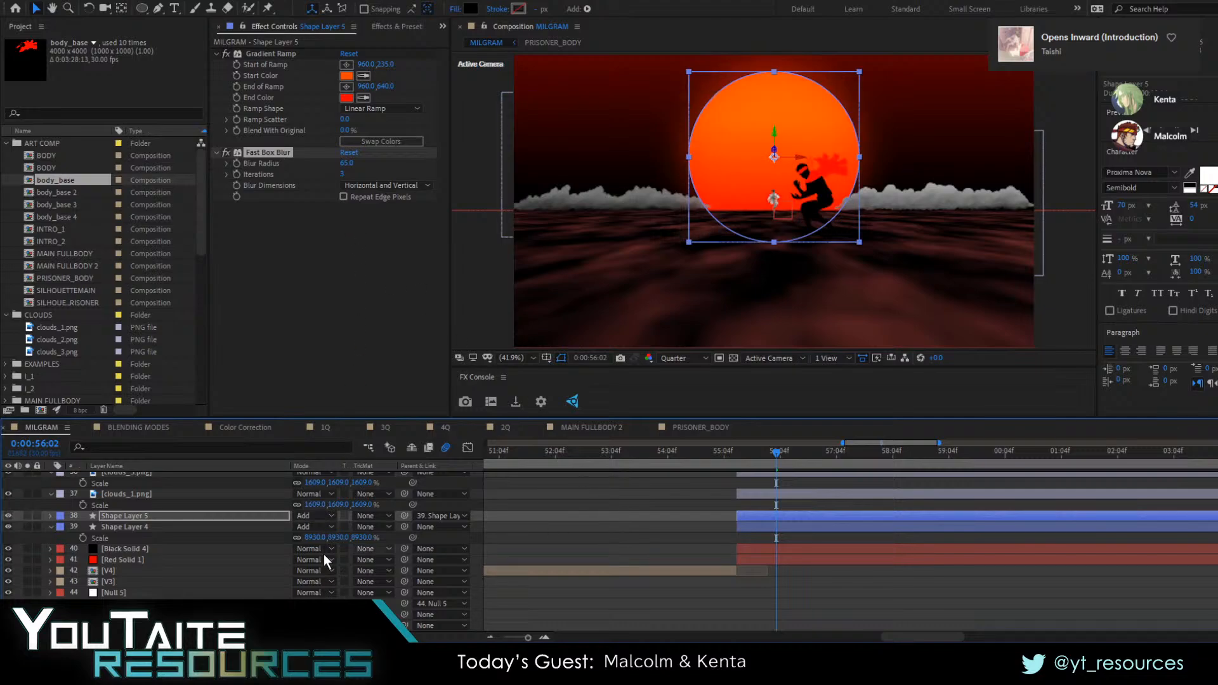
click(656, 557)
drag(786, 452, 761, 458)
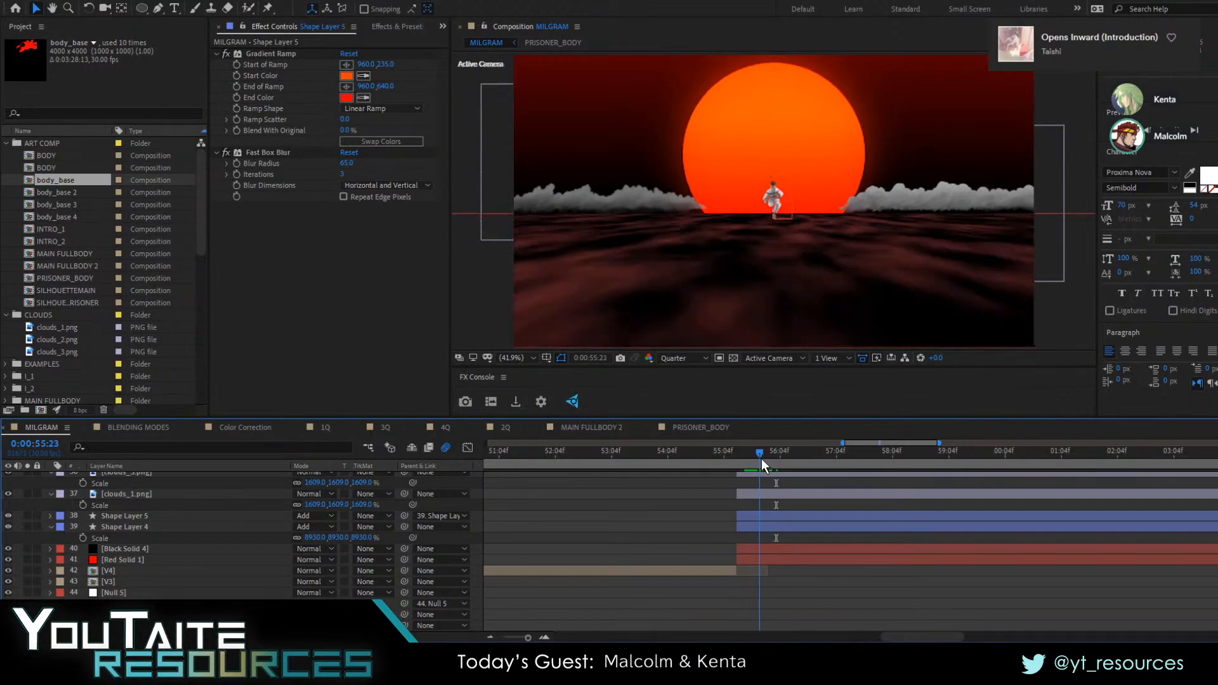
Duplicate the clouds_3.png and clouds_1.png layers and offset the copies closer to the camera and farther out sideways
scroll(144, 554, up, 3)
click(132, 562)
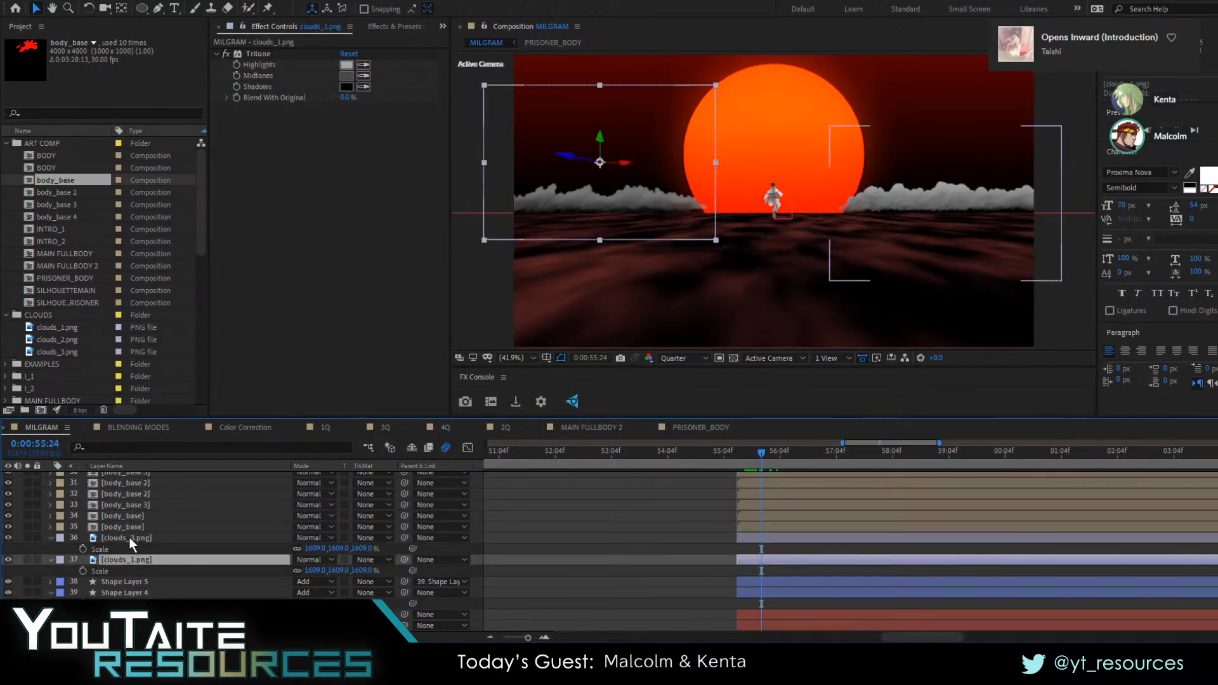
ctrl+click(129, 538)
key(ctrl+d)
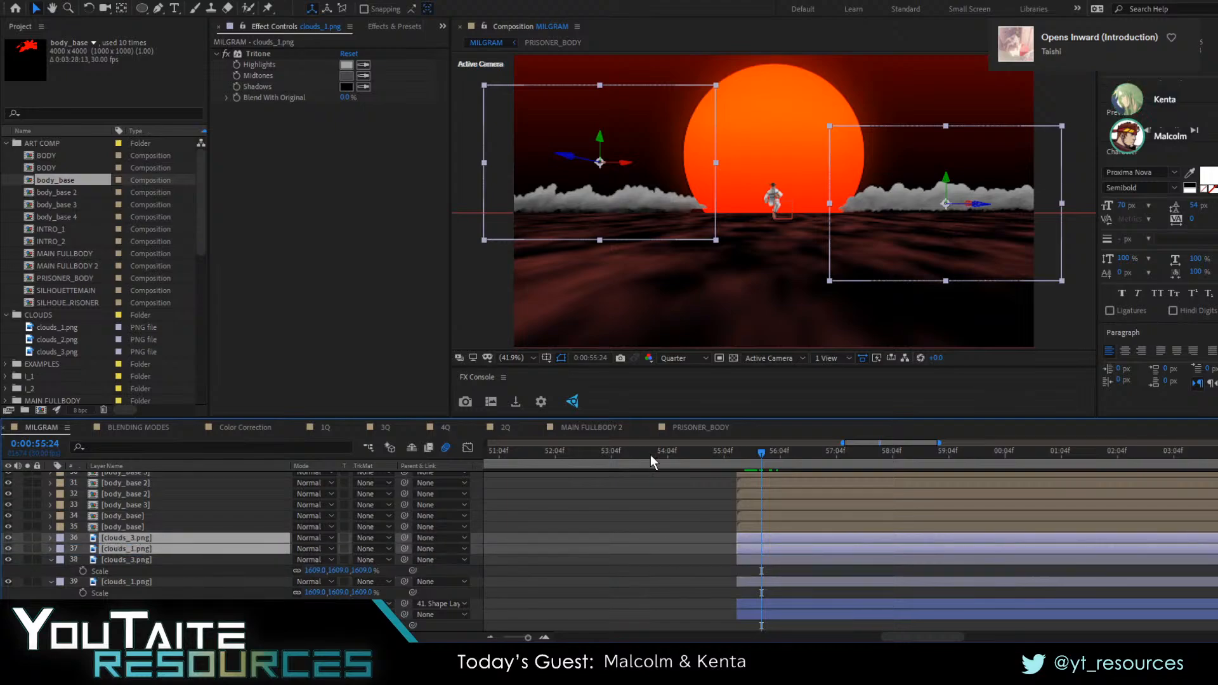
drag(576, 162, 45, 182)
click(617, 531)
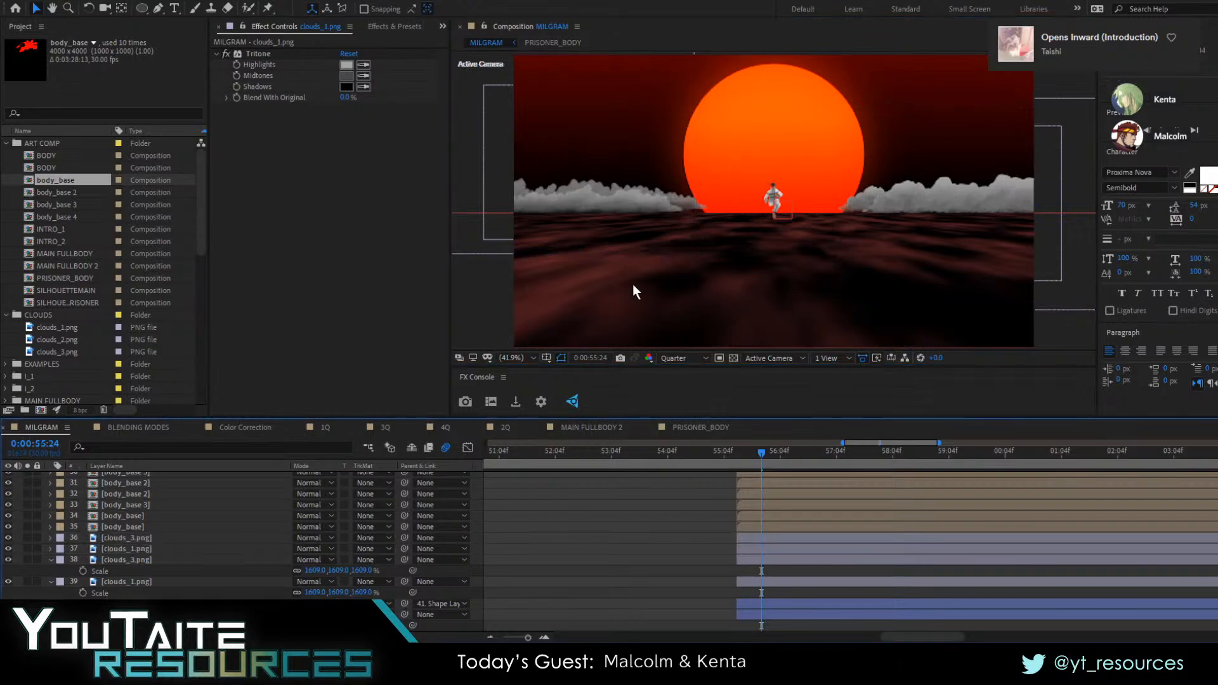
drag(589, 203, 465, 204)
click(648, 612)
shift+click(790, 548)
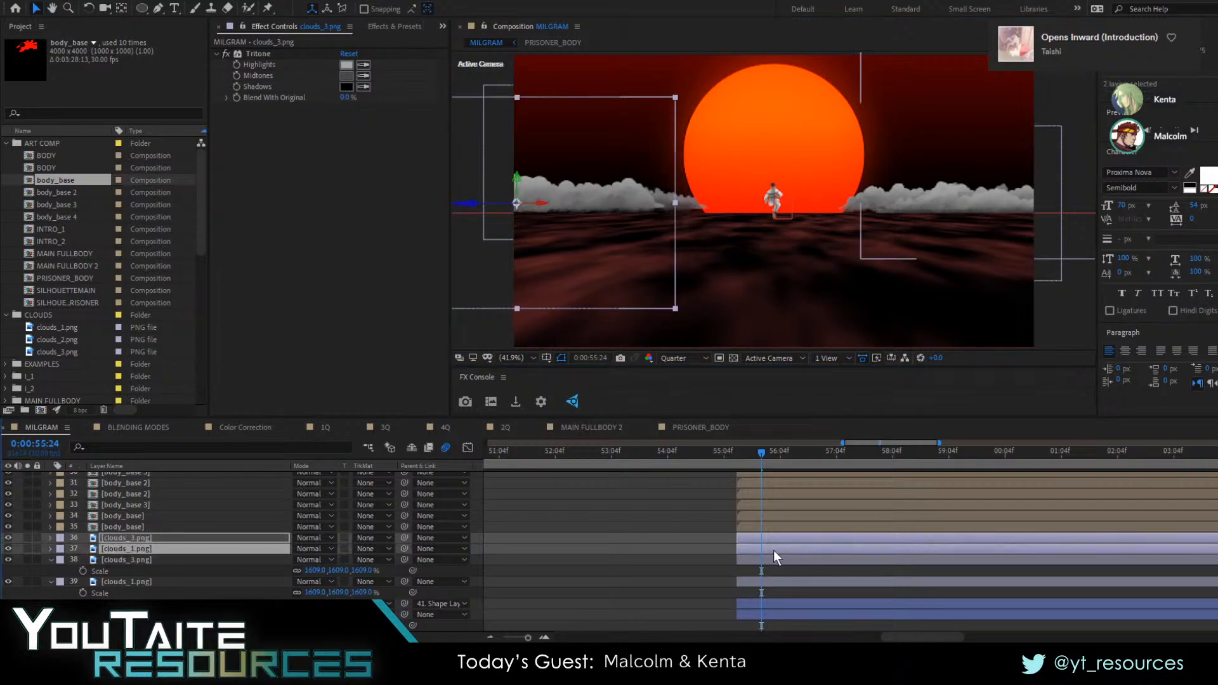
Duplicate the two front cloud layers again and pull the new pair nearer the camera, judging the depth at 0:00:58:01
key(ctrl+d)
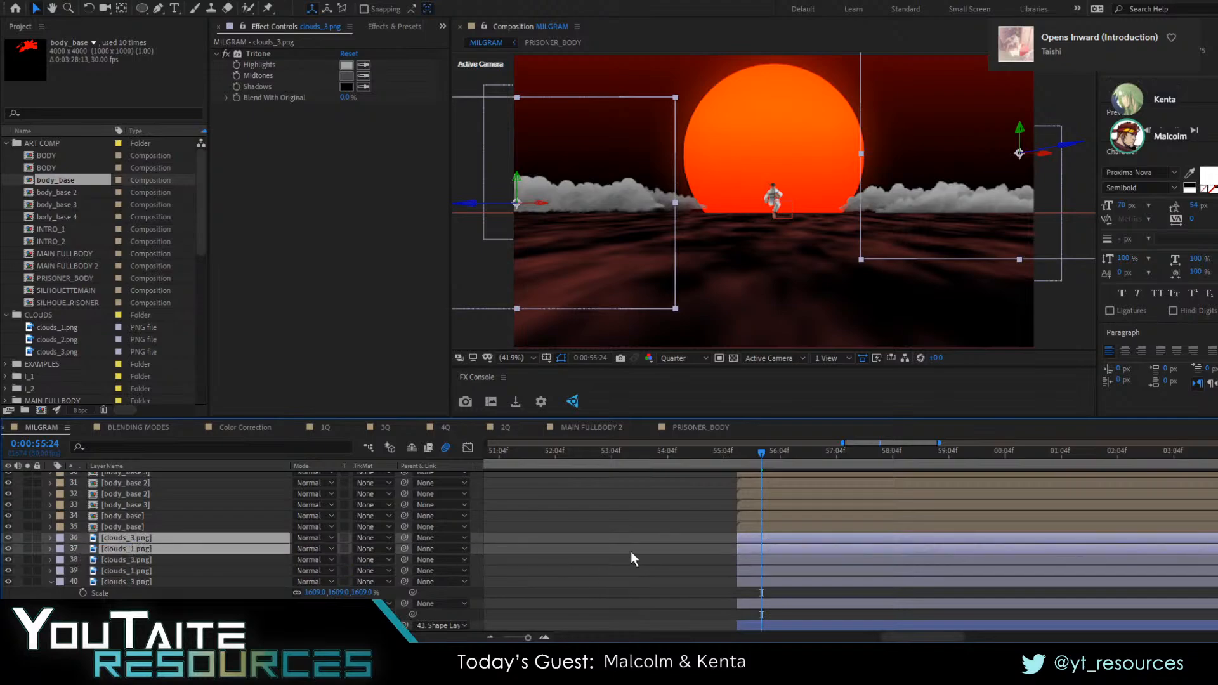
drag(470, 200, 140, 219)
drag(764, 451, 888, 460)
drag(567, 203, 196, 219)
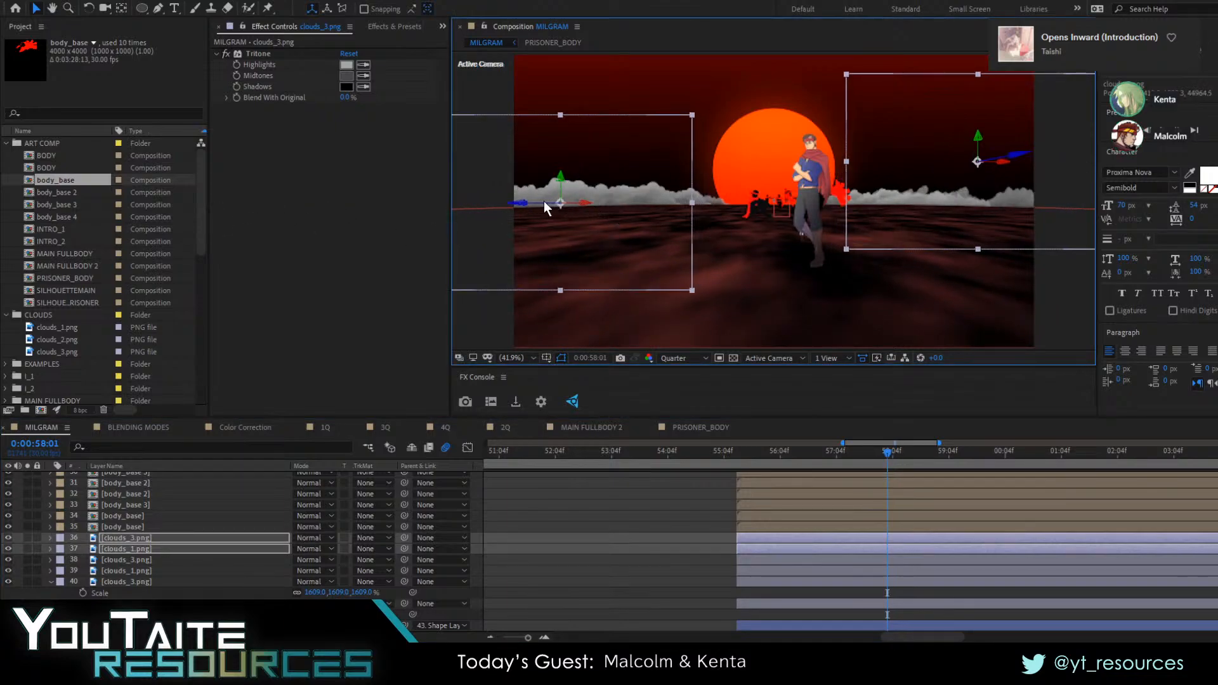
drag(538, 202, 44, 226)
click(646, 513)
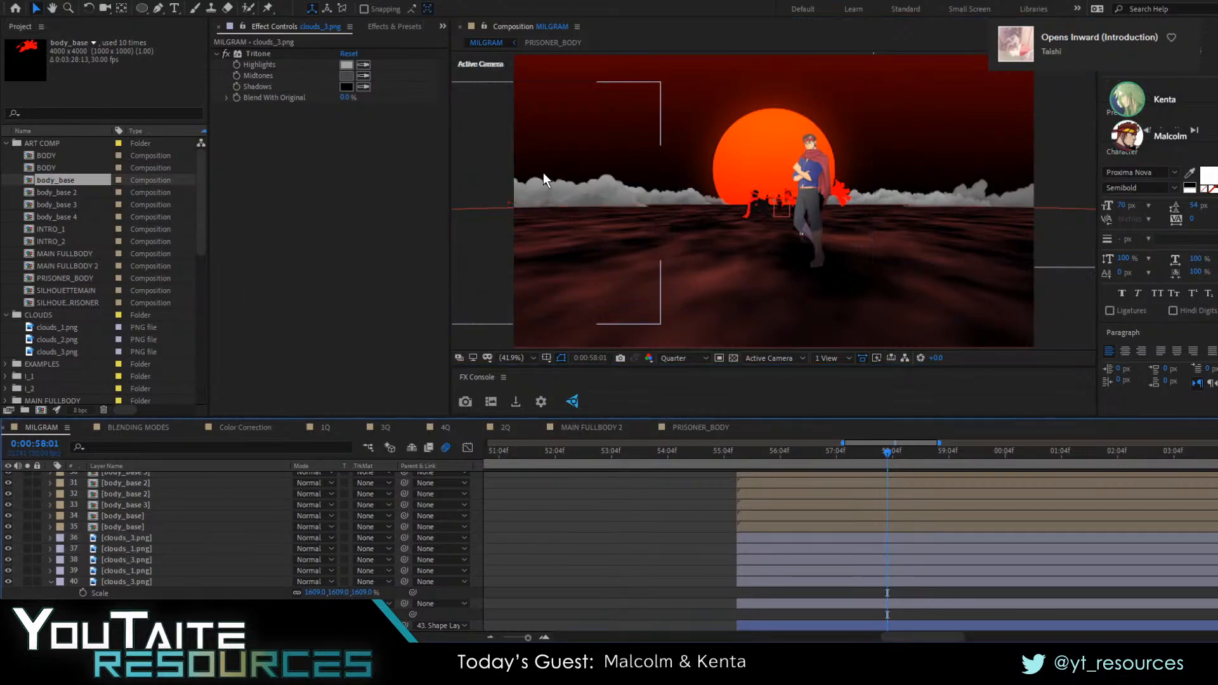
Shift the front clouds_3 and clouds_1 copies inward, bring clouds_1 closer to the camera, and raise both higher above the horizon
click(610, 188)
drag(611, 188, 685, 188)
drag(1036, 188, 977, 183)
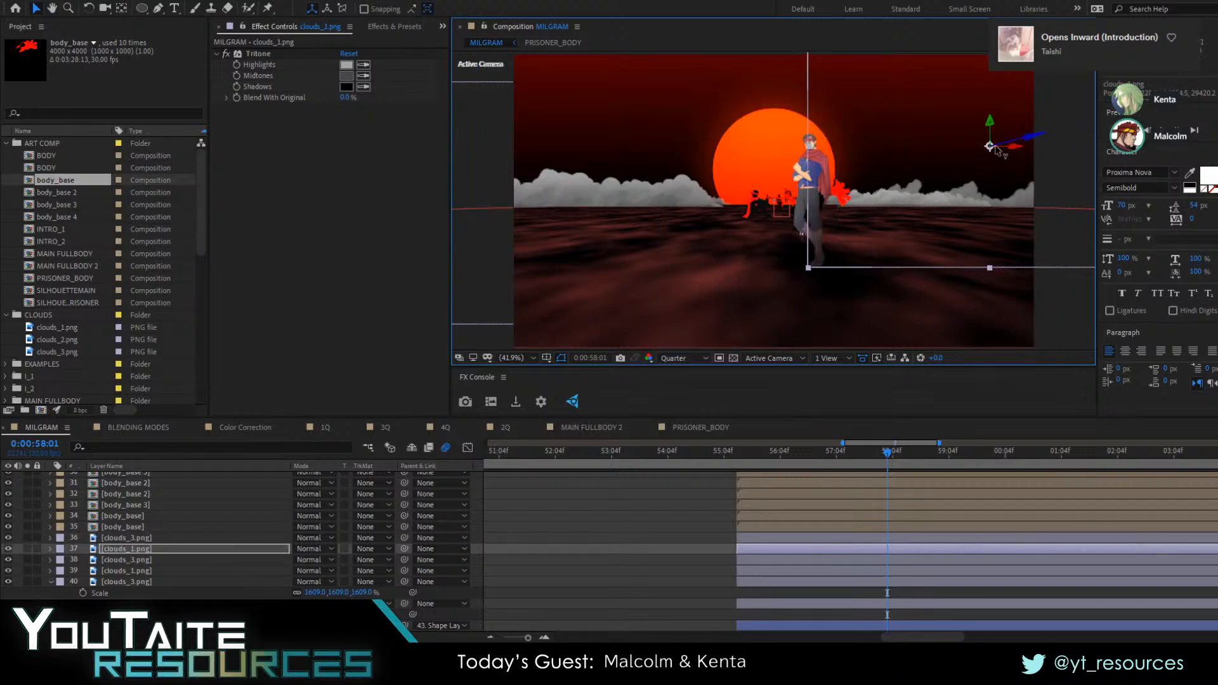
drag(1031, 143, 1079, 132)
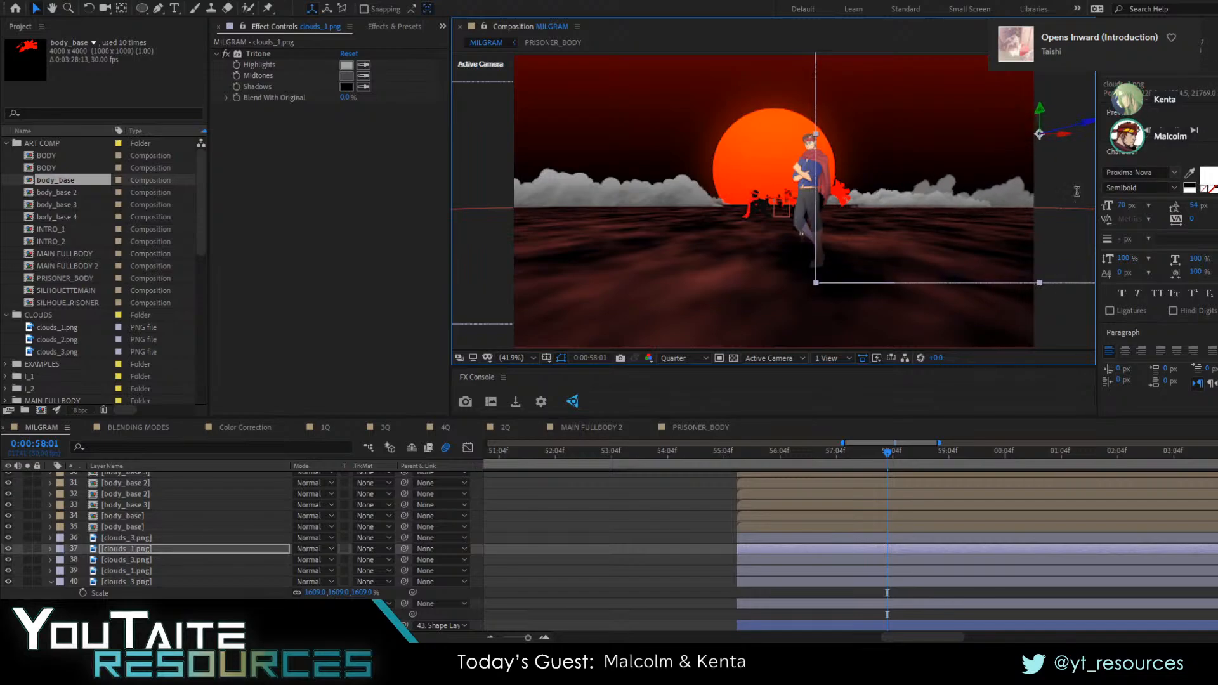
drag(1040, 201, 1013, 194)
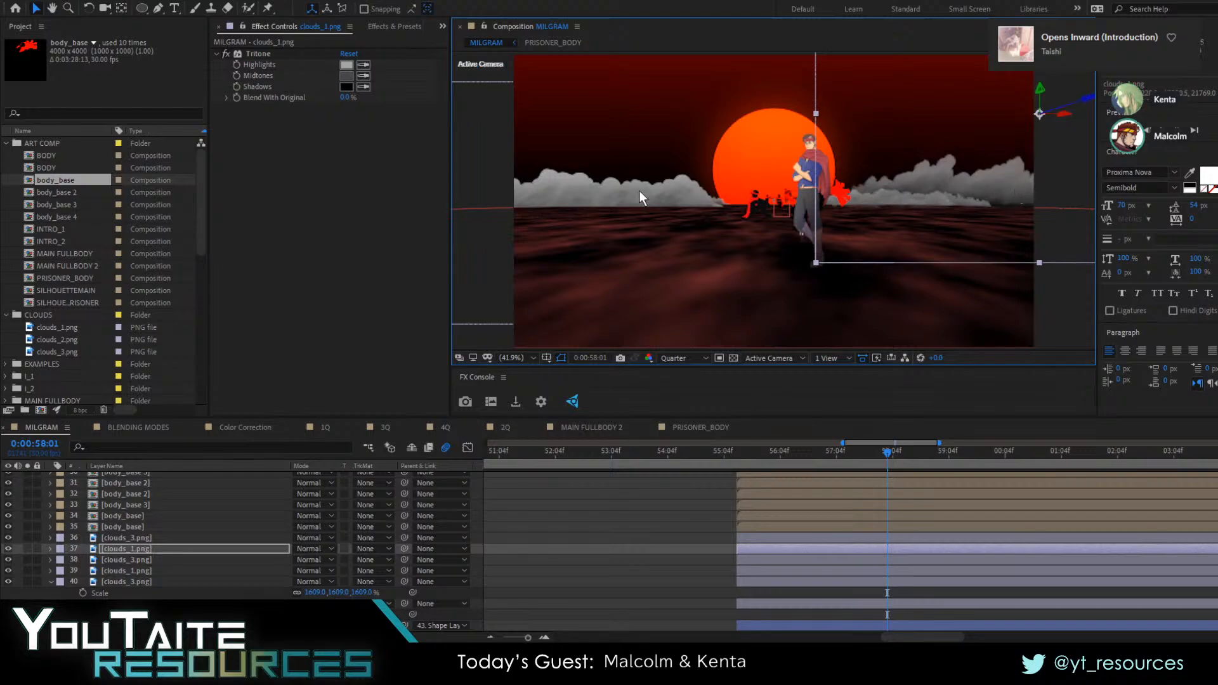
click(589, 185)
drag(591, 170, 592, 171)
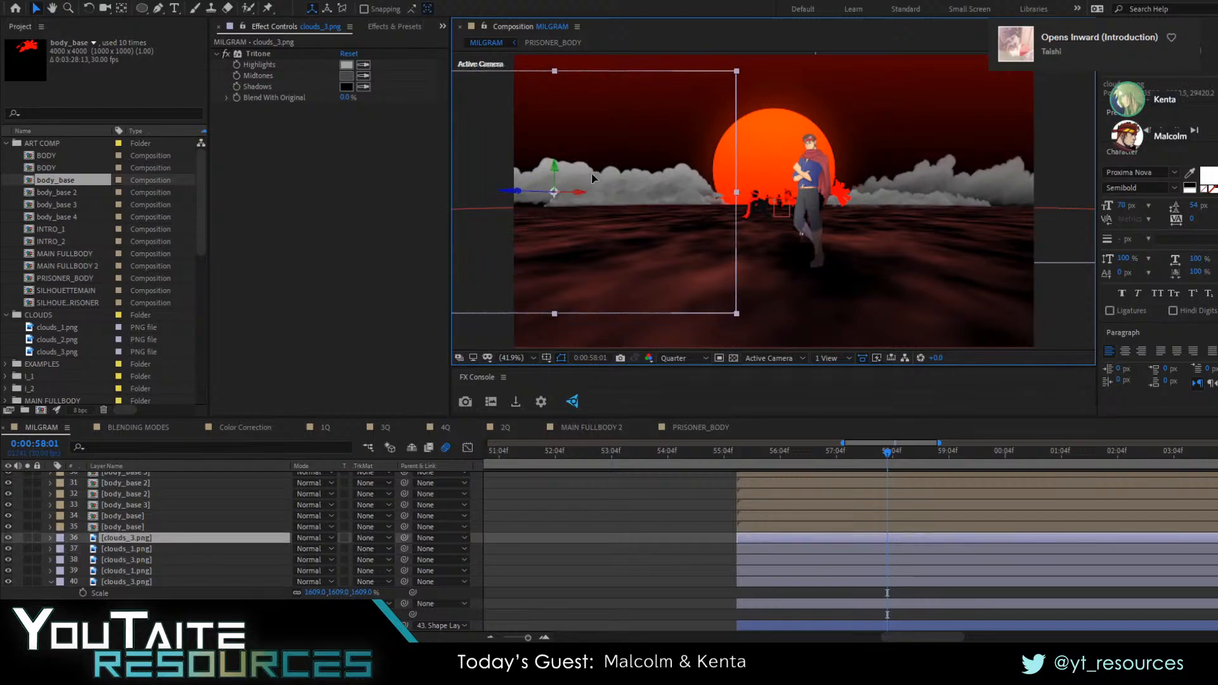
Preview the shot from 0:00:55:04 to check the layered clouds during the camera pull-back
click(727, 467)
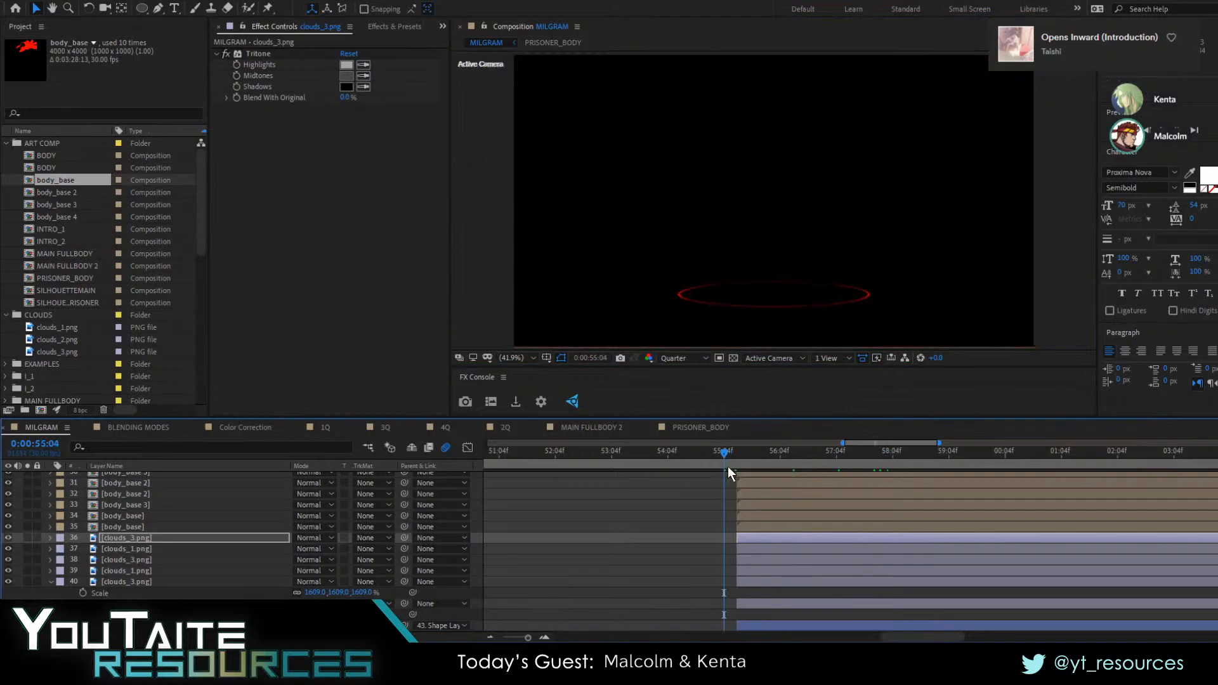
key(space)
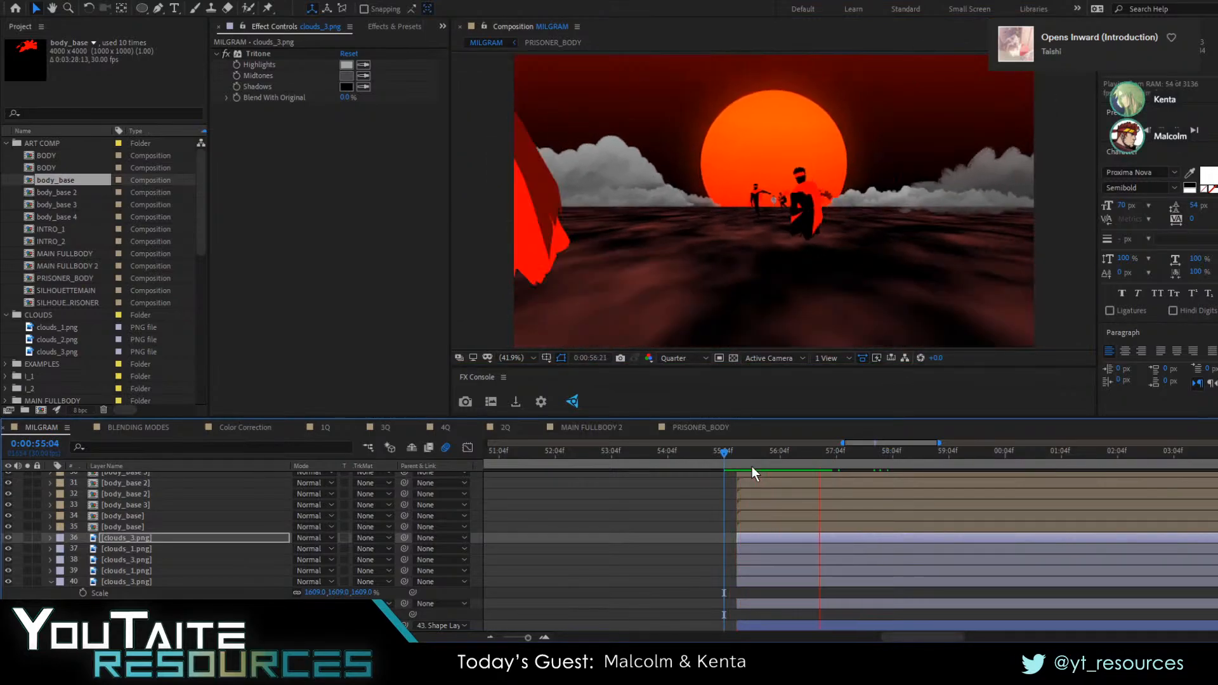
key(space)
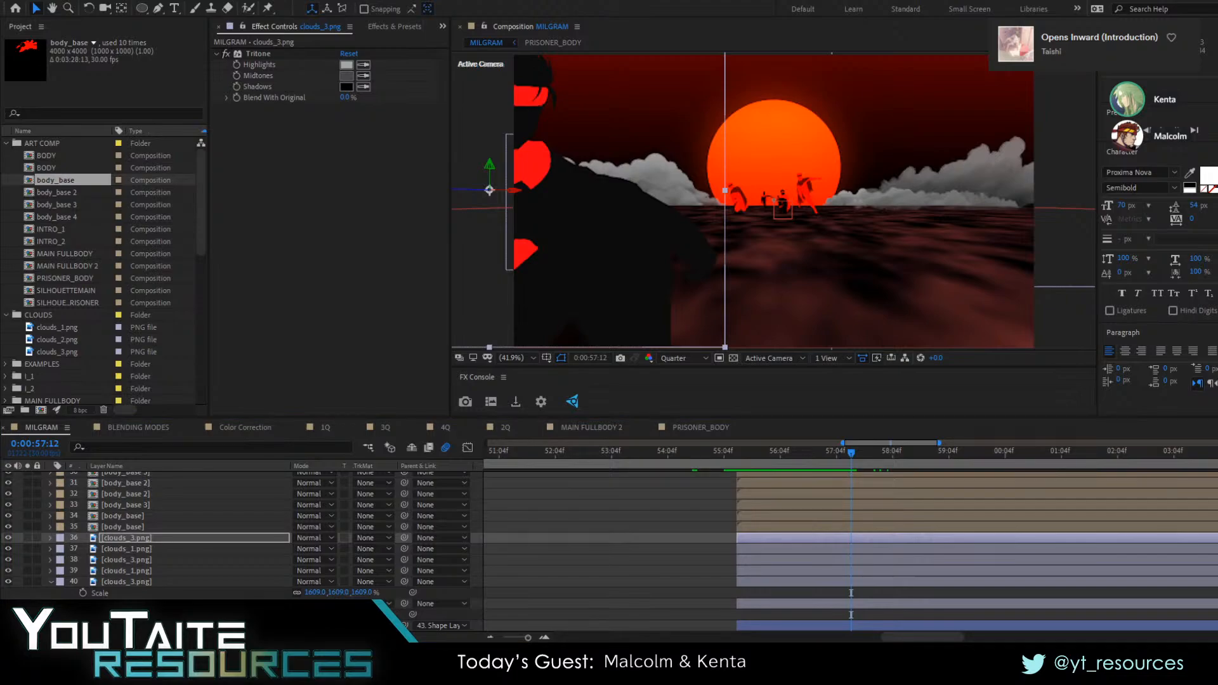
Open the body_base composition and show its silhouette against the transparency grid
double_click(134, 527)
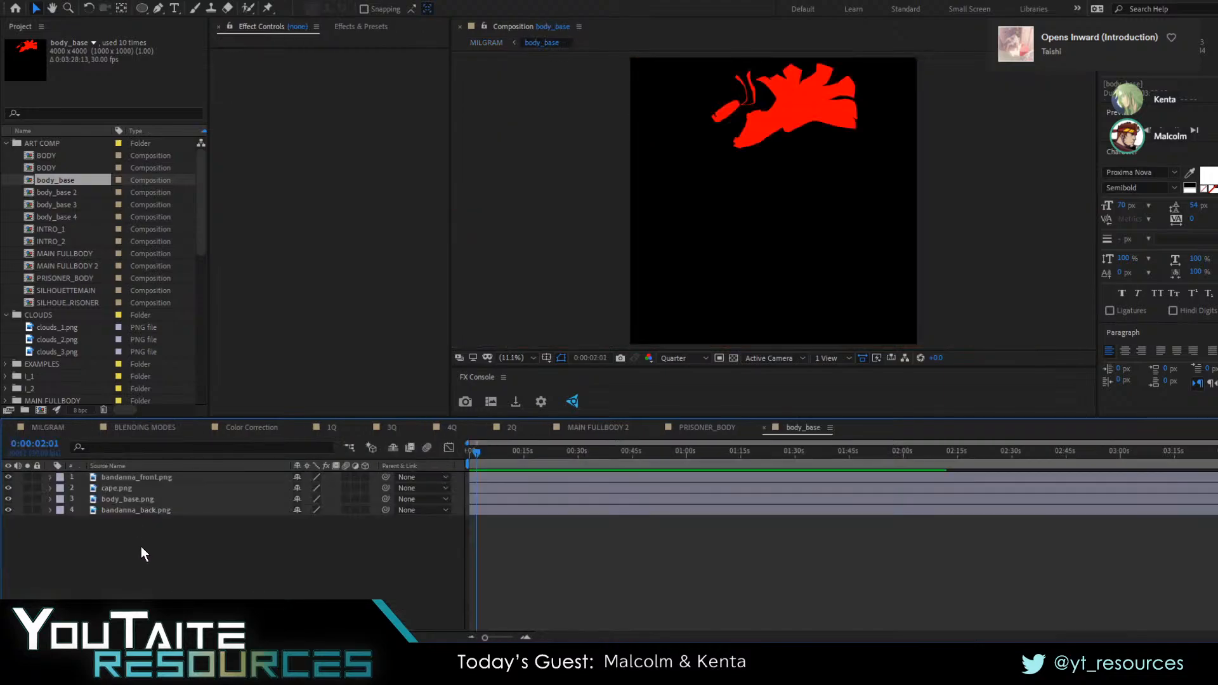
click(736, 360)
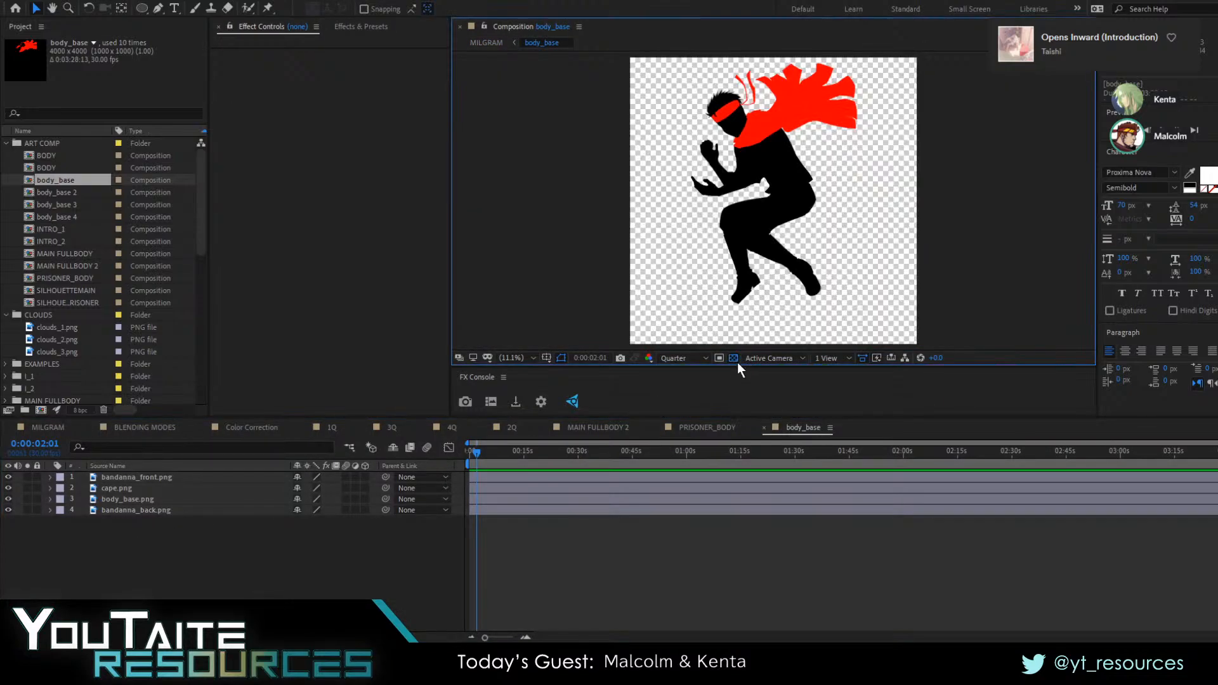
Try placing clouds_1.png above the figure layers in the body_base composition
click(167, 510)
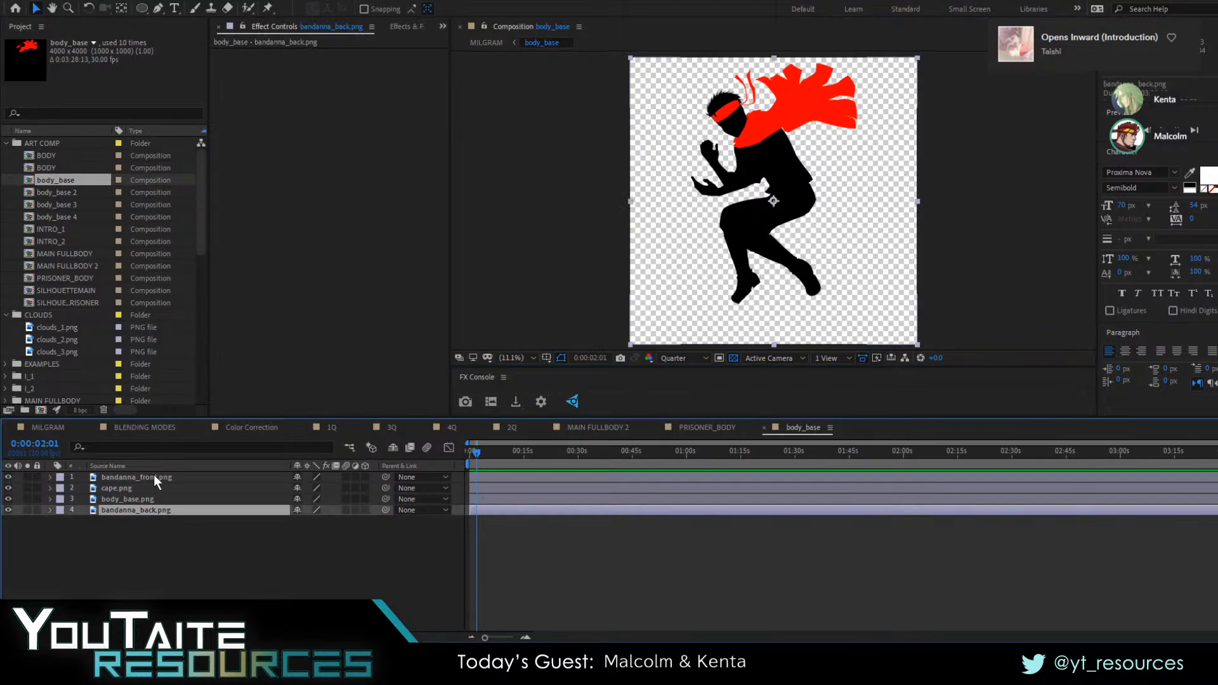
shift+click(154, 477)
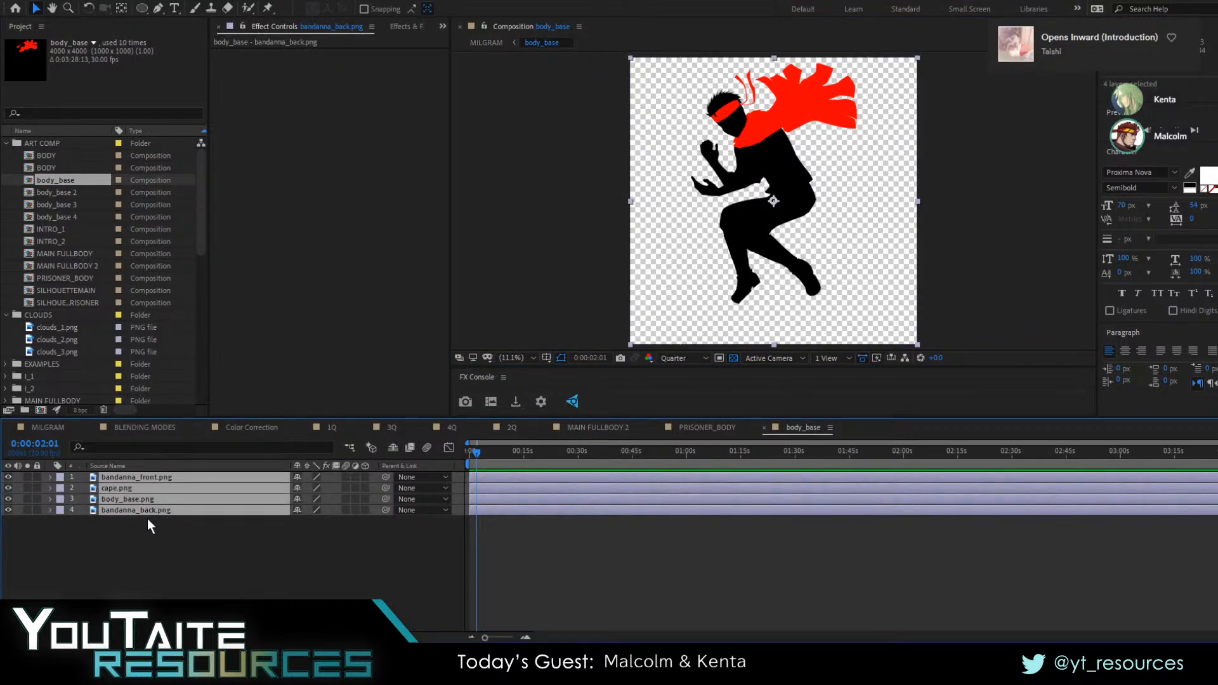
drag(57, 332, 130, 473)
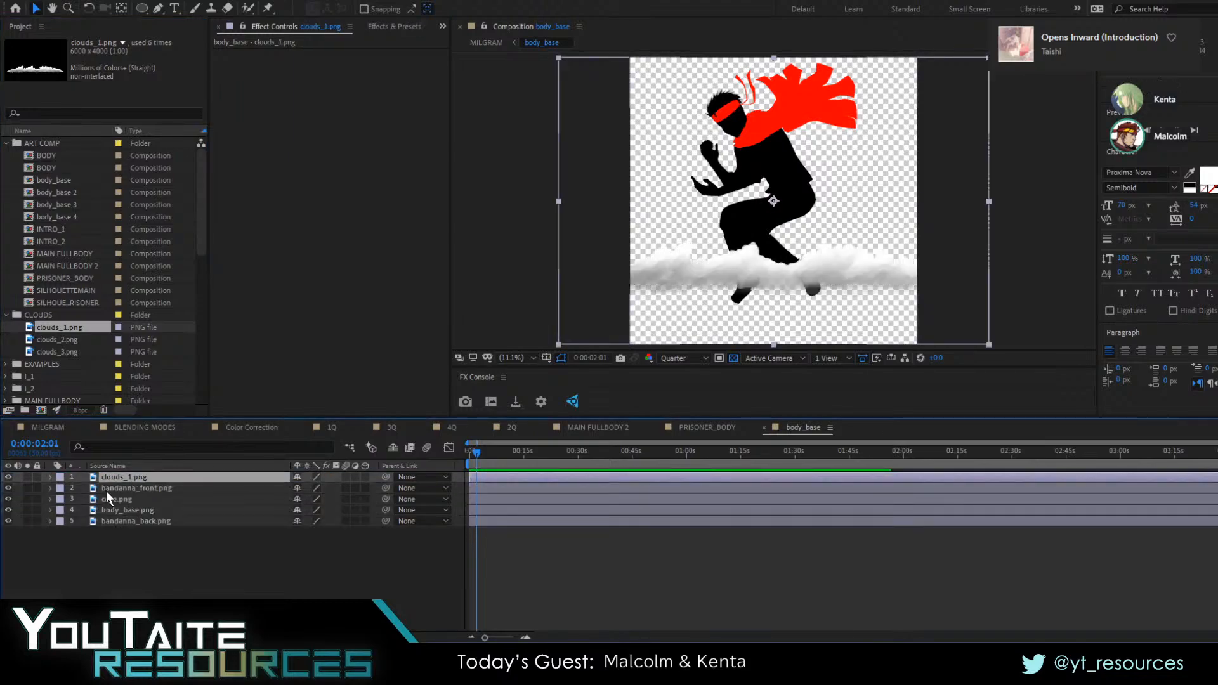
drag(8, 500, 10, 566)
click(198, 528)
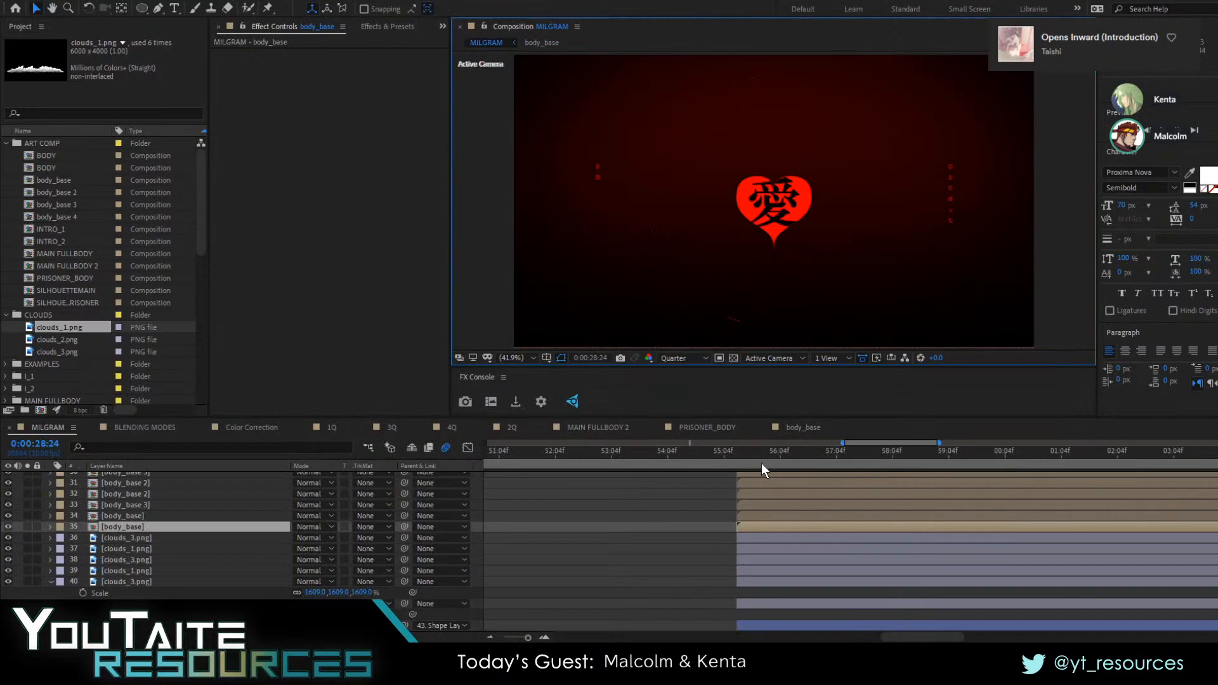
Examine the silhouette near 0:00:56:03 in the MILGRAM shot and its source layers in the body_base composition
mouse_move(761, 463)
mouse_down()
mouse_move(843, 464)
mouse_move(780, 468)
mouse_up()
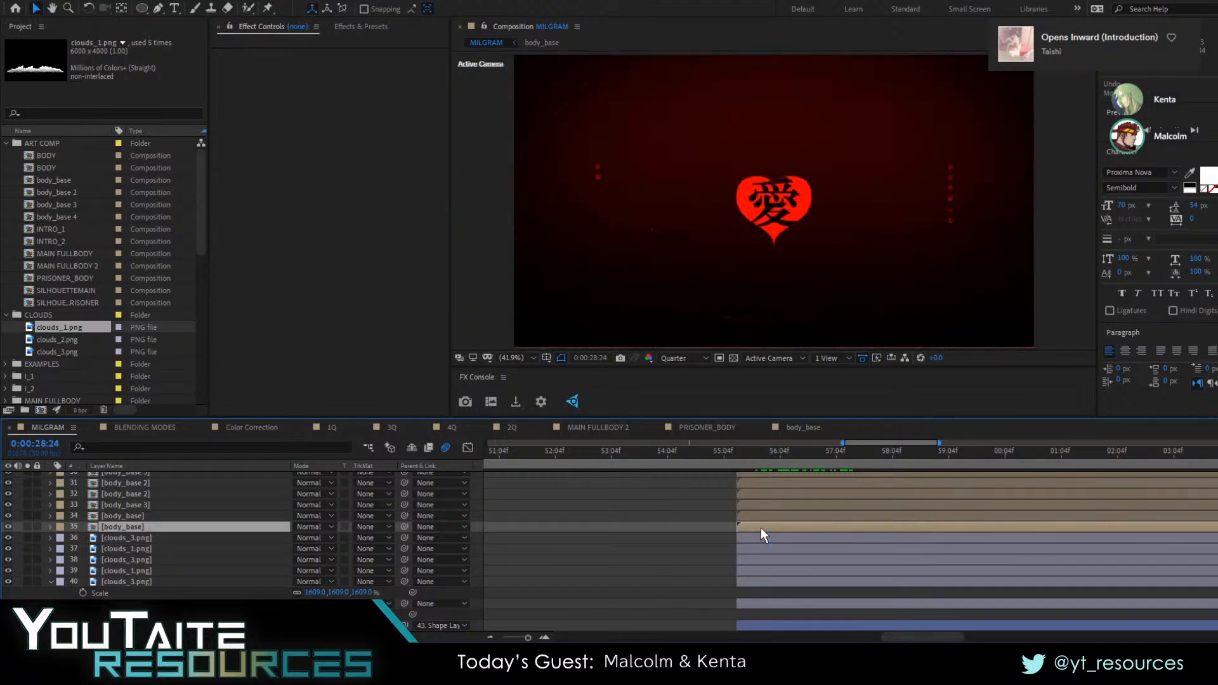
click(760, 537)
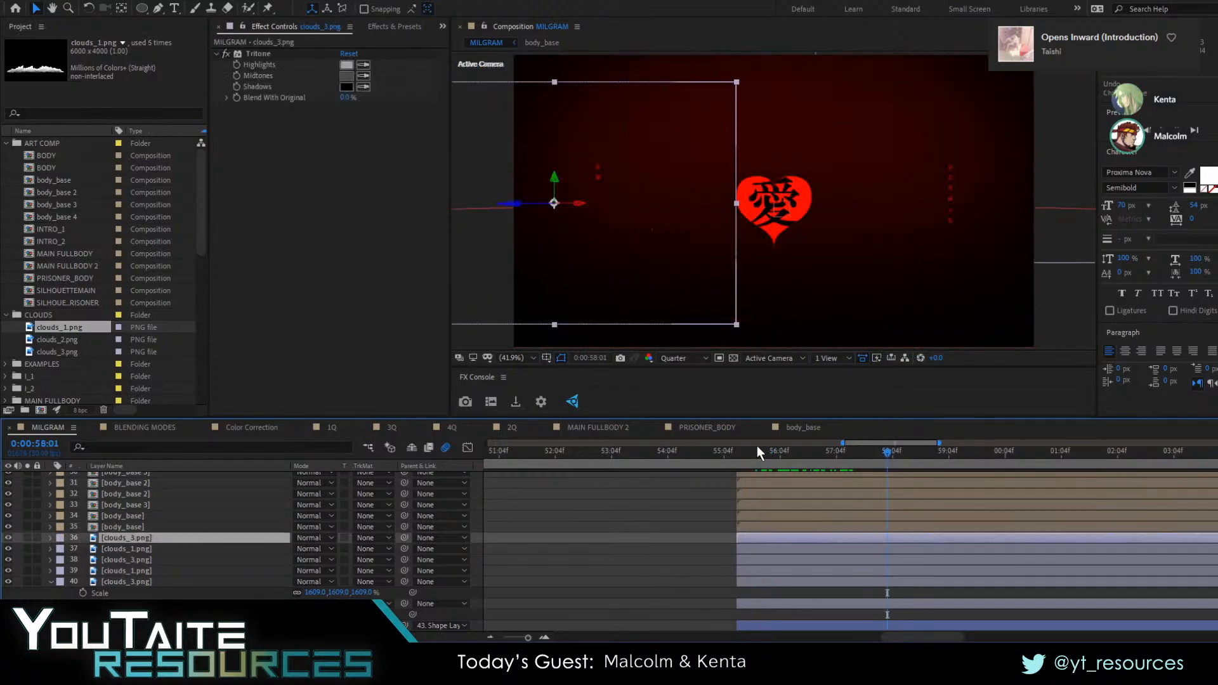
mouse_move(758, 451)
mouse_down()
mouse_move(856, 458)
mouse_move(777, 463)
mouse_up()
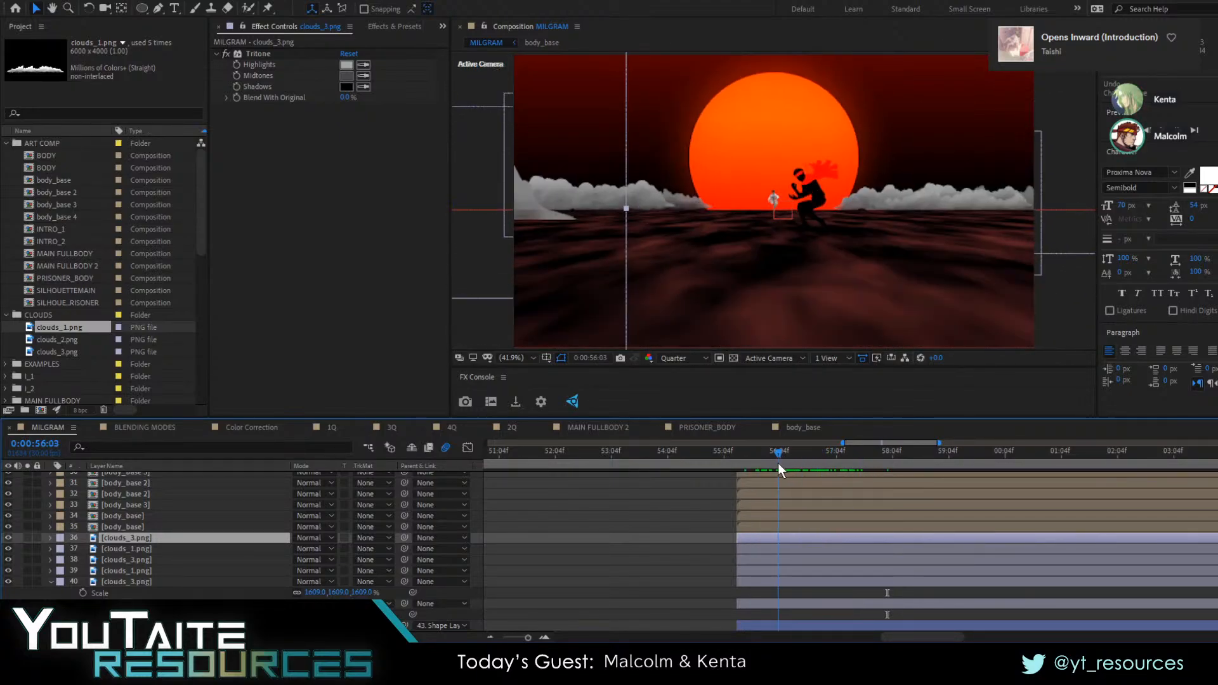
double_click(744, 531)
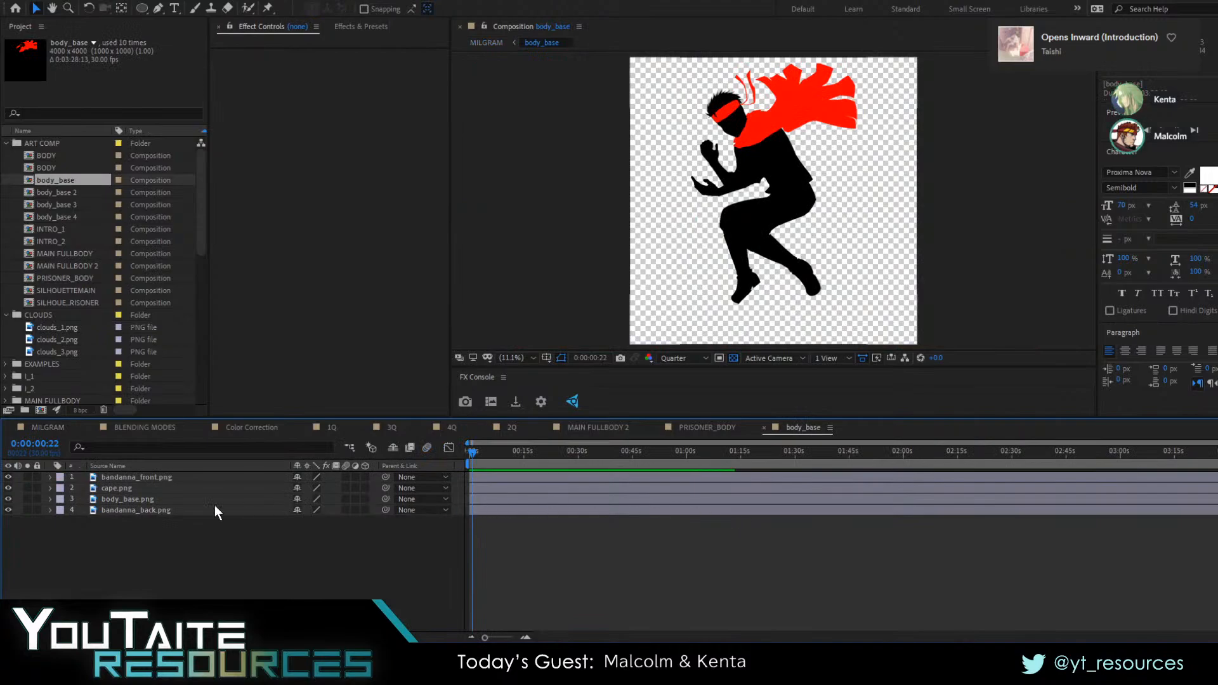
click(156, 513)
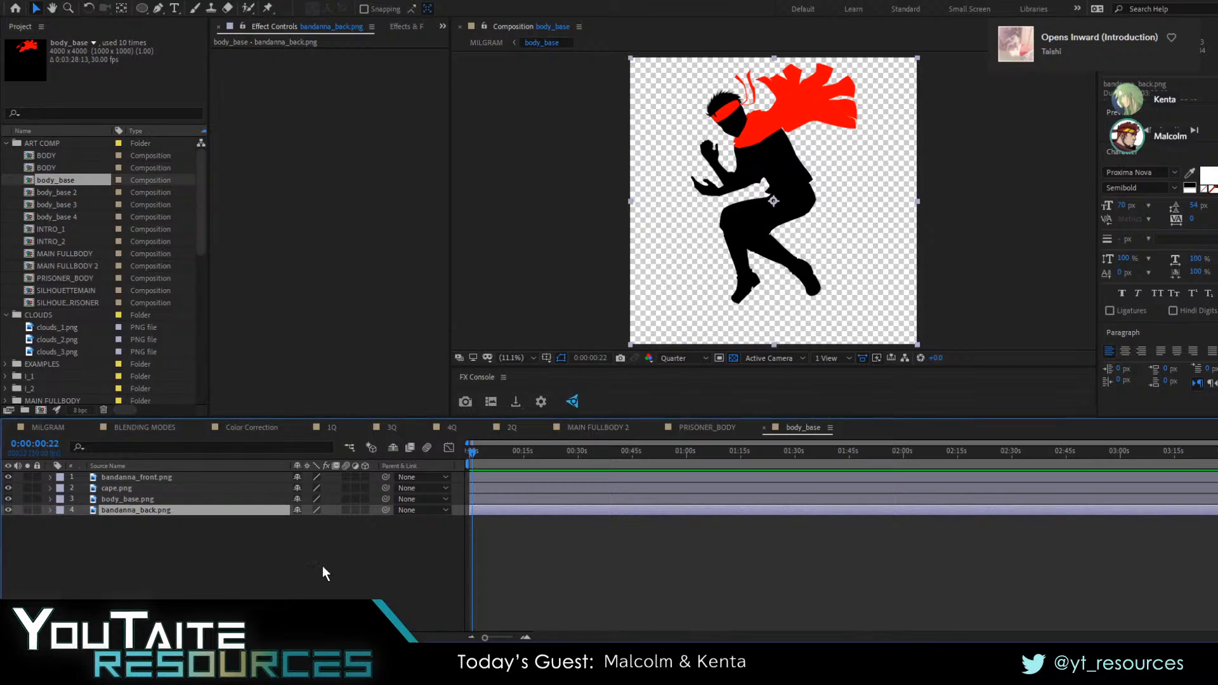
key(Tab)
click(247, 553)
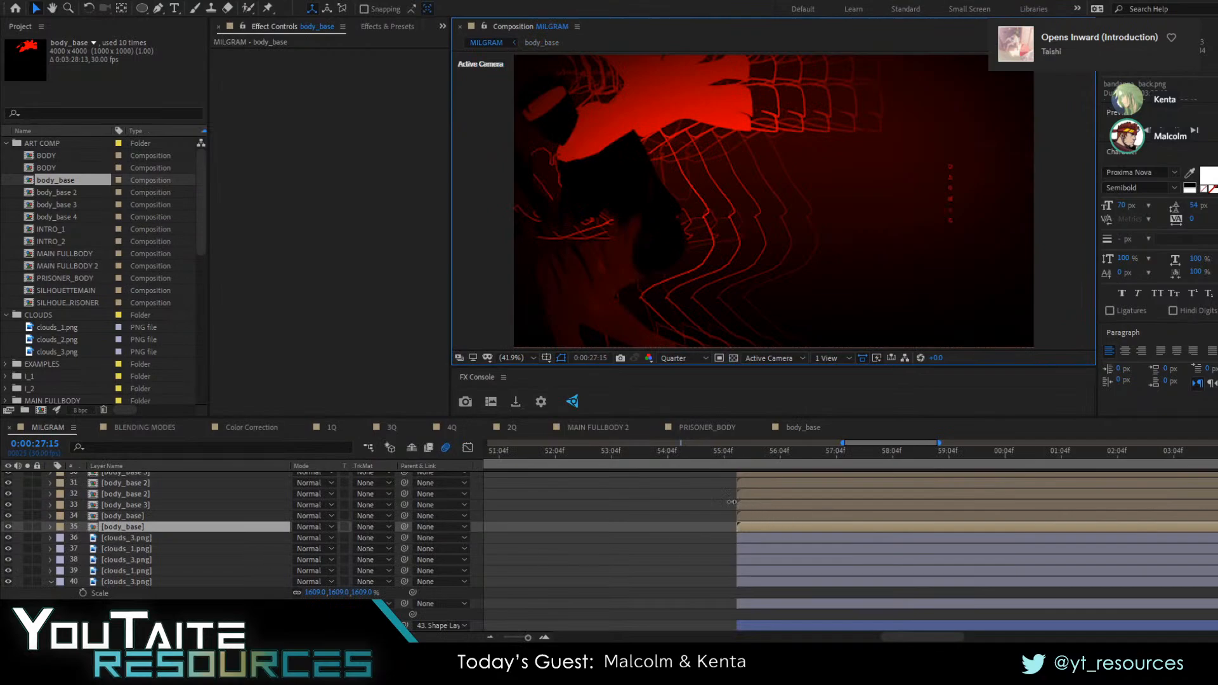
Inspect the individual body_base silhouette layers in the MILGRAM composition at 0:00:56:00 and 0:00:57:28
drag(661, 463, 772, 466)
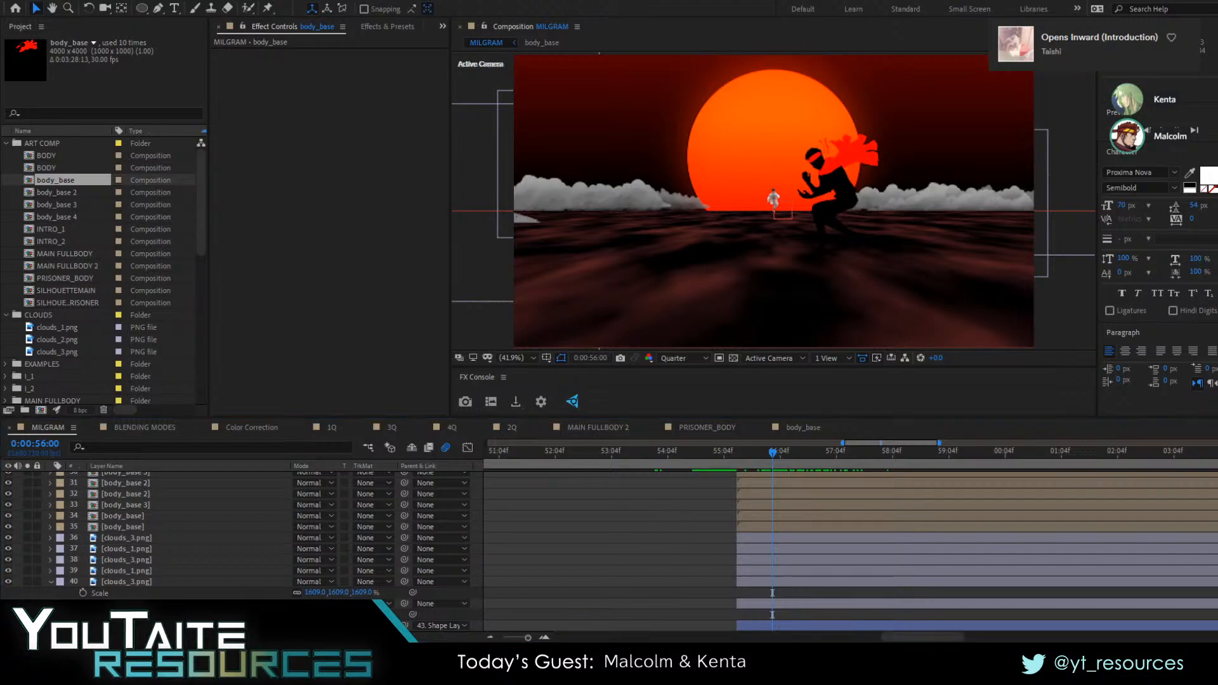
key(alt+Tab)
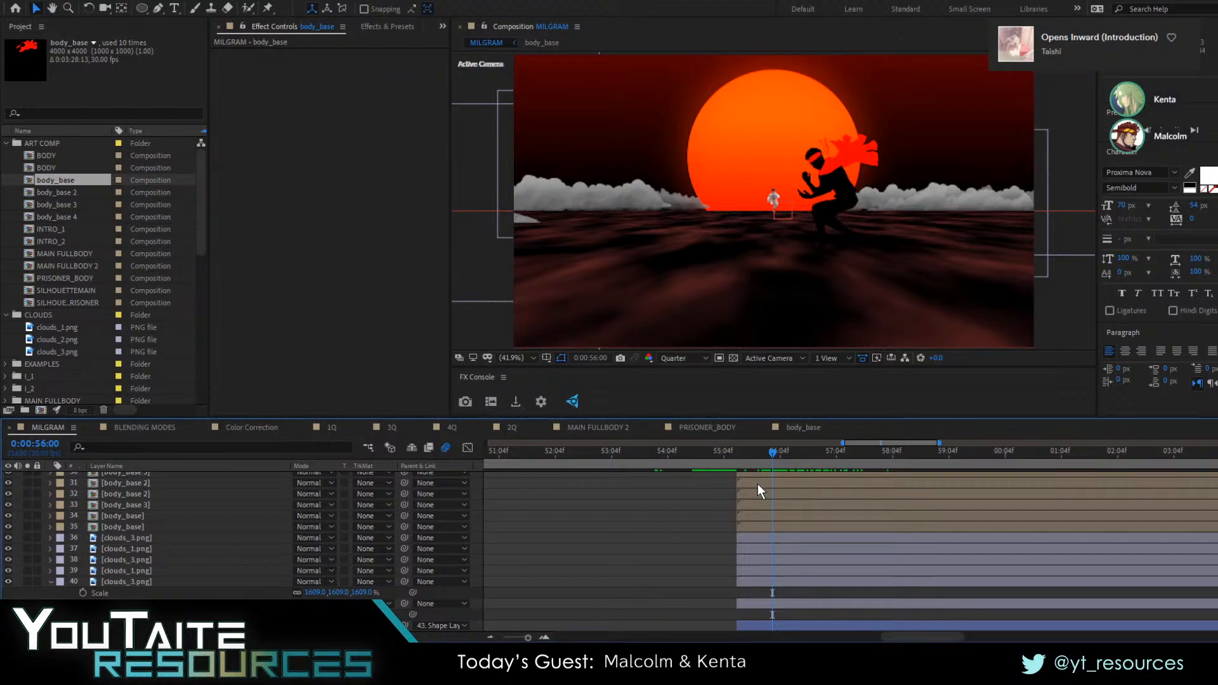
click(752, 536)
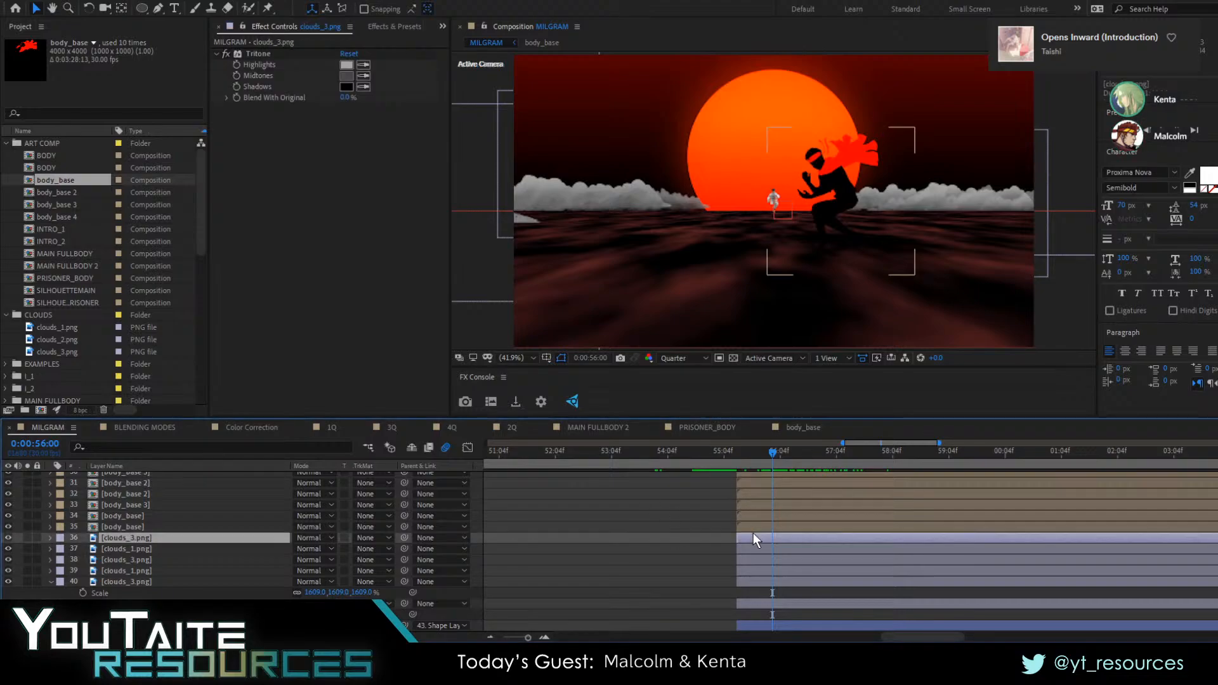
click(139, 527)
drag(784, 463, 881, 475)
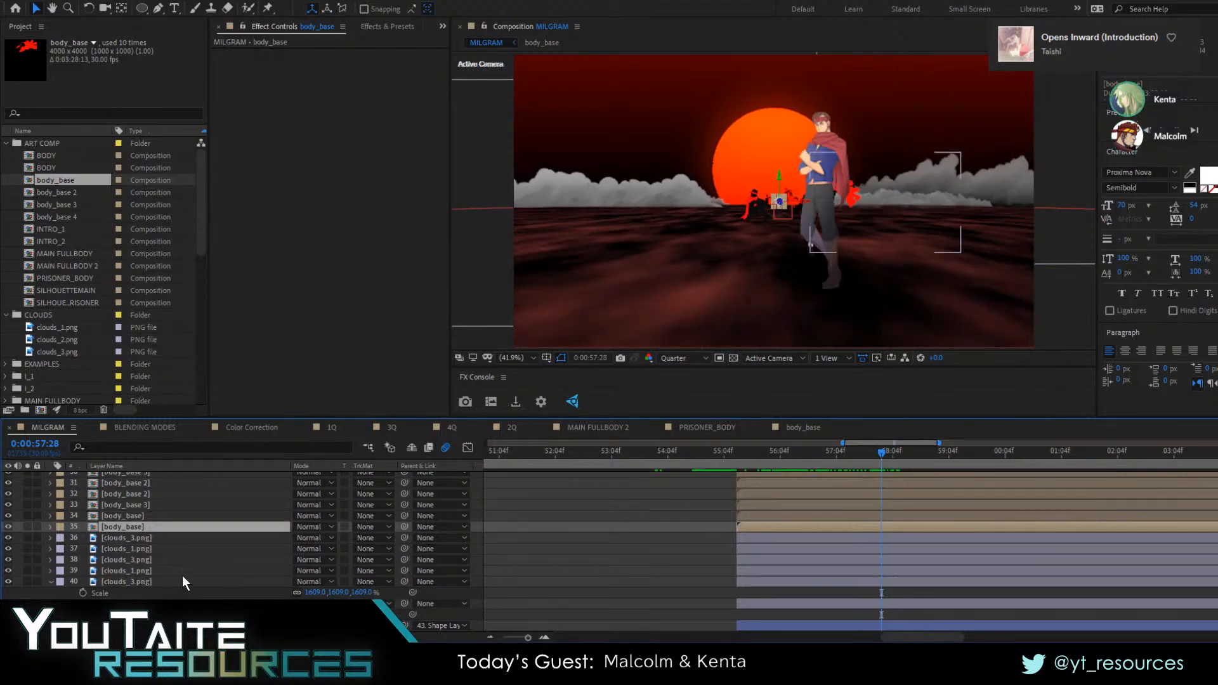
click(134, 571)
scroll(134, 572, up, 2)
click(121, 580)
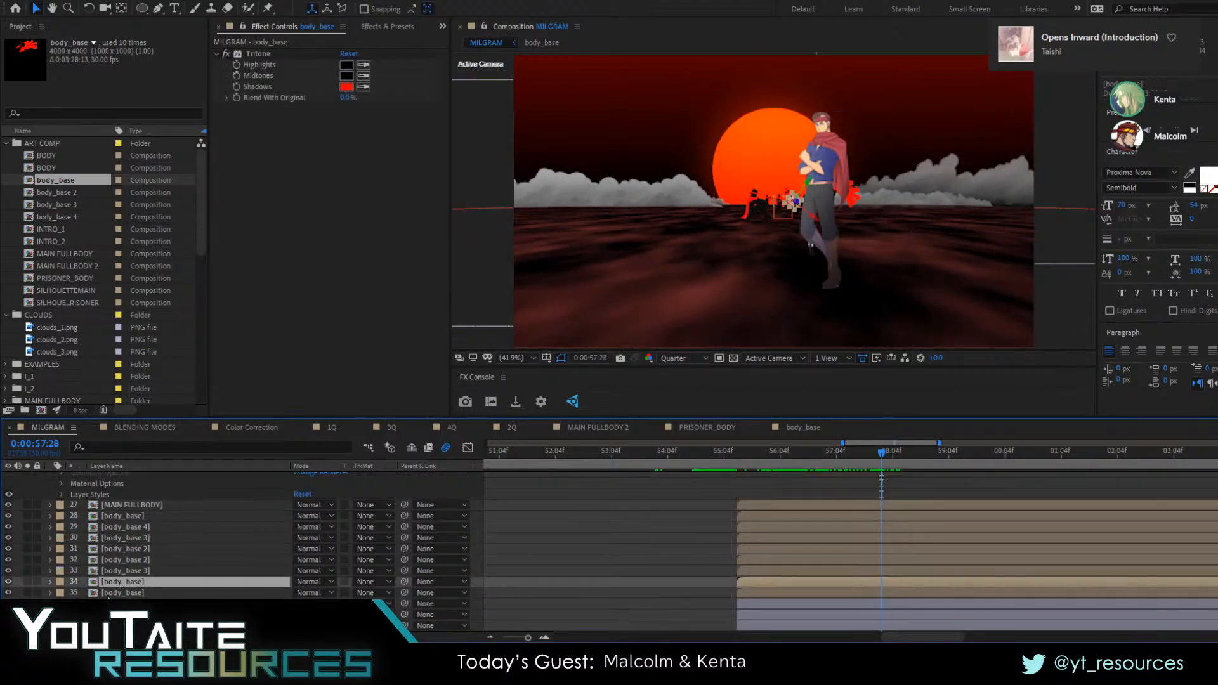
click(118, 593)
scroll(70, 587, up, 2)
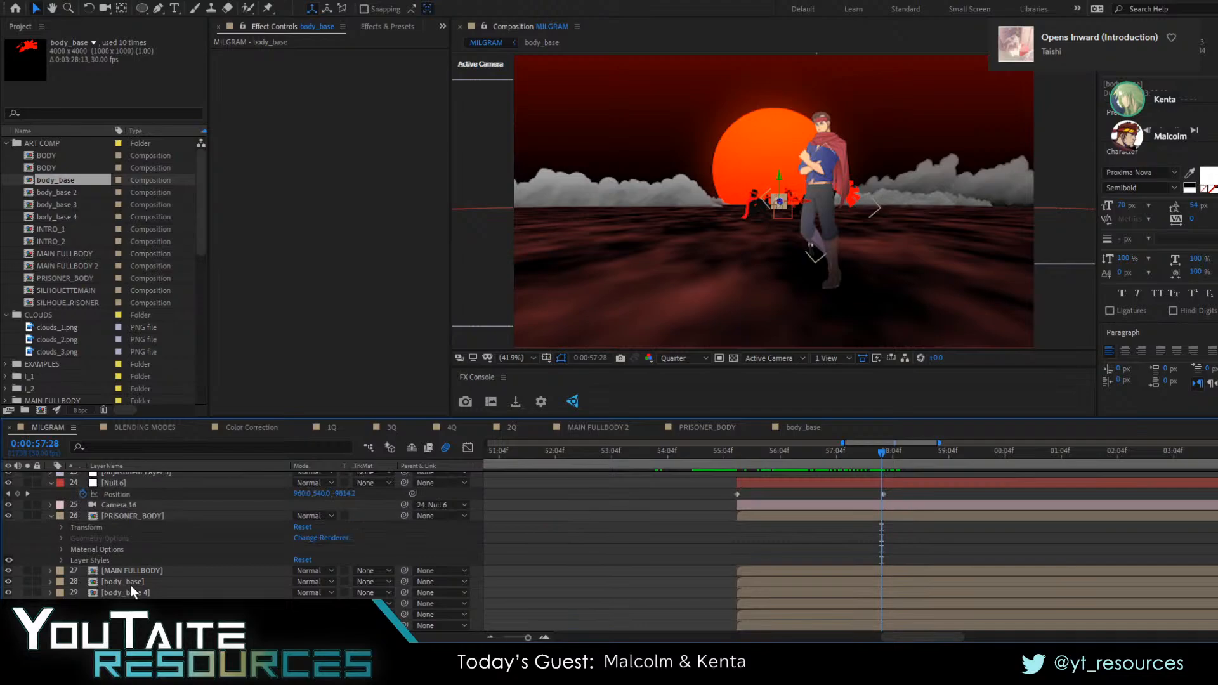
Examine the Material Options of the MAIN FULLBODY layer for its shadow and light settings
click(121, 571)
click(45, 571)
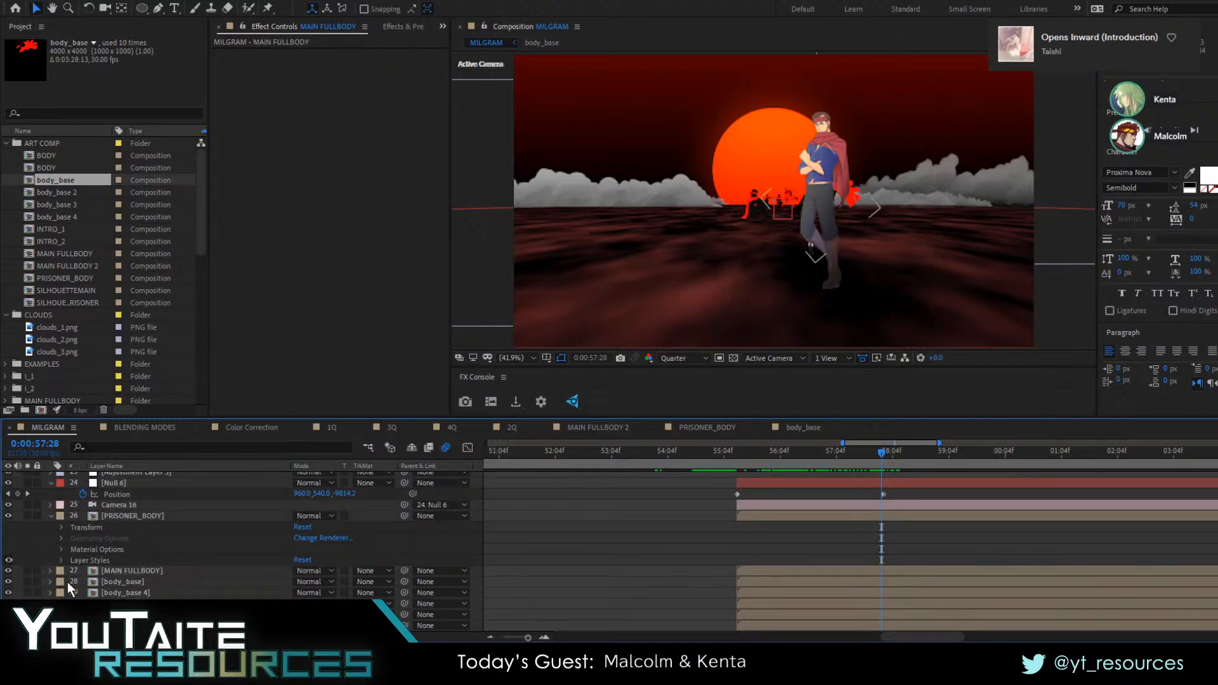
click(51, 570)
scroll(108, 579, down, 1)
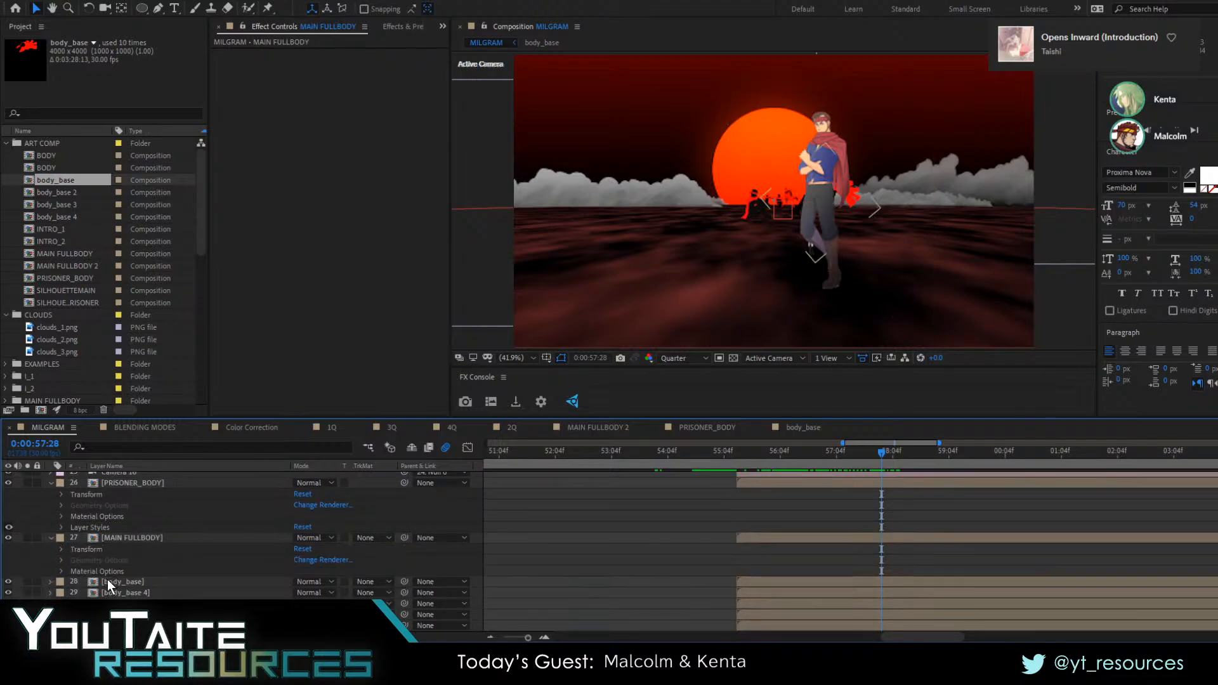
click(62, 572)
scroll(110, 567, down, 1)
click(127, 614)
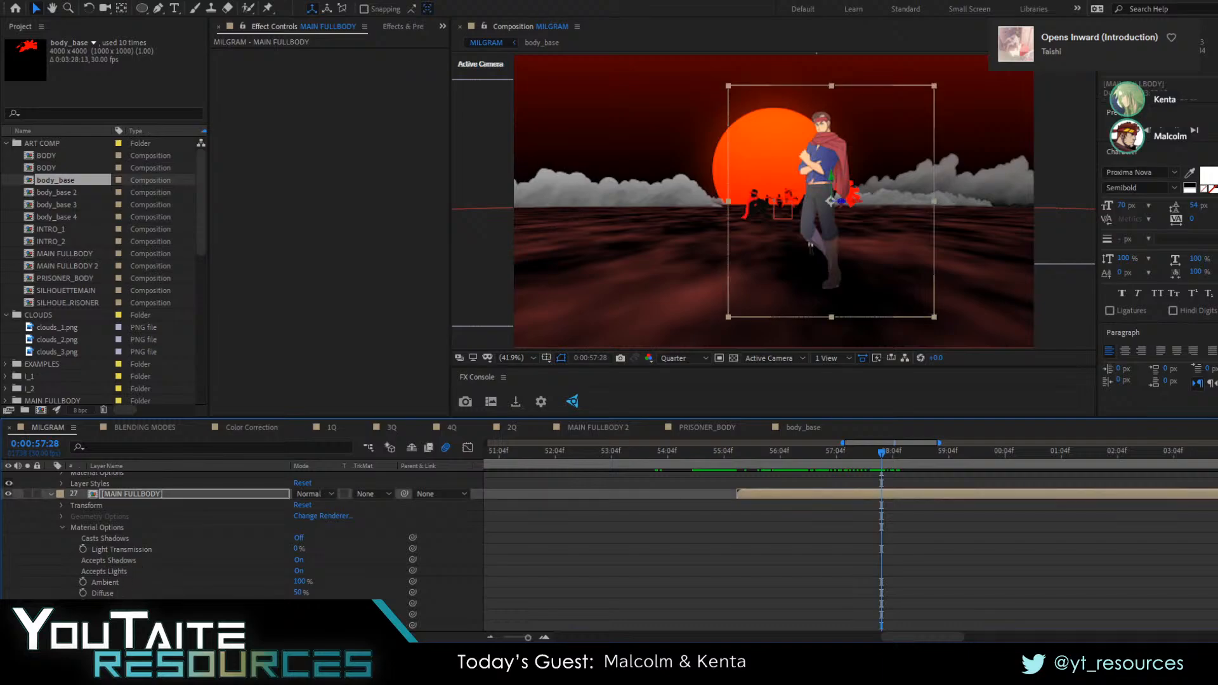
click(61, 527)
Shift the MAIN FULLBODY figure sideways in front of the sun and preview the shot from 0:00:55:05
scroll(89, 524, up, 2)
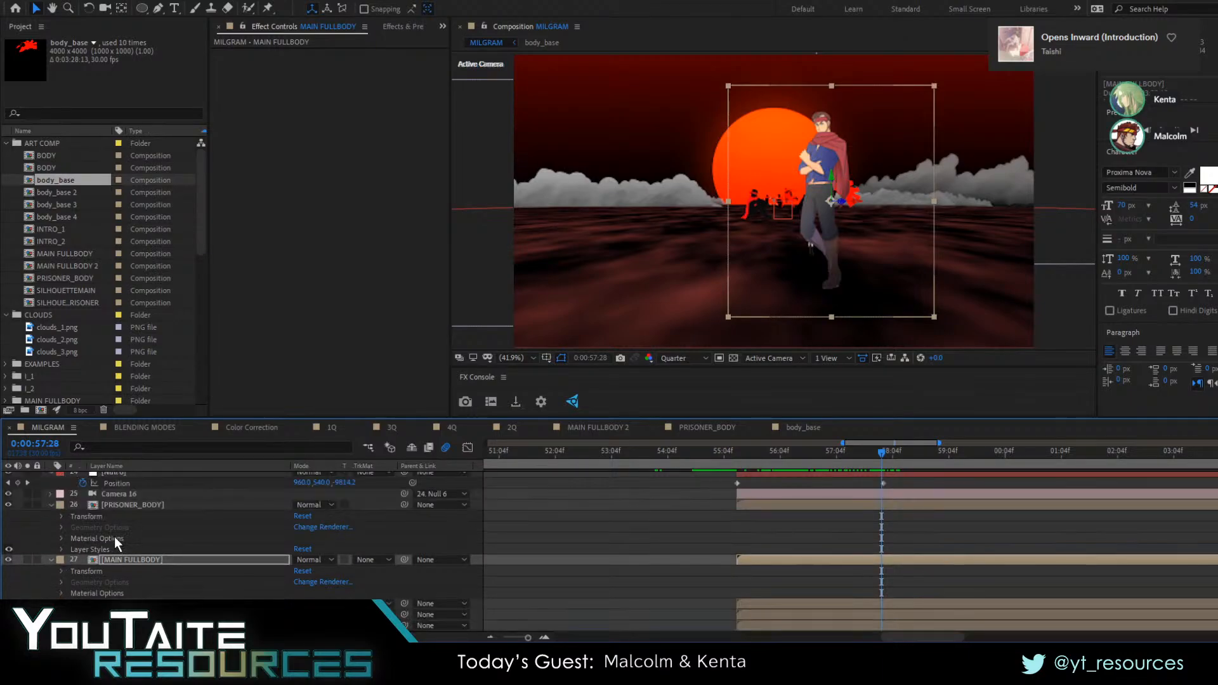
click(108, 506)
click(109, 558)
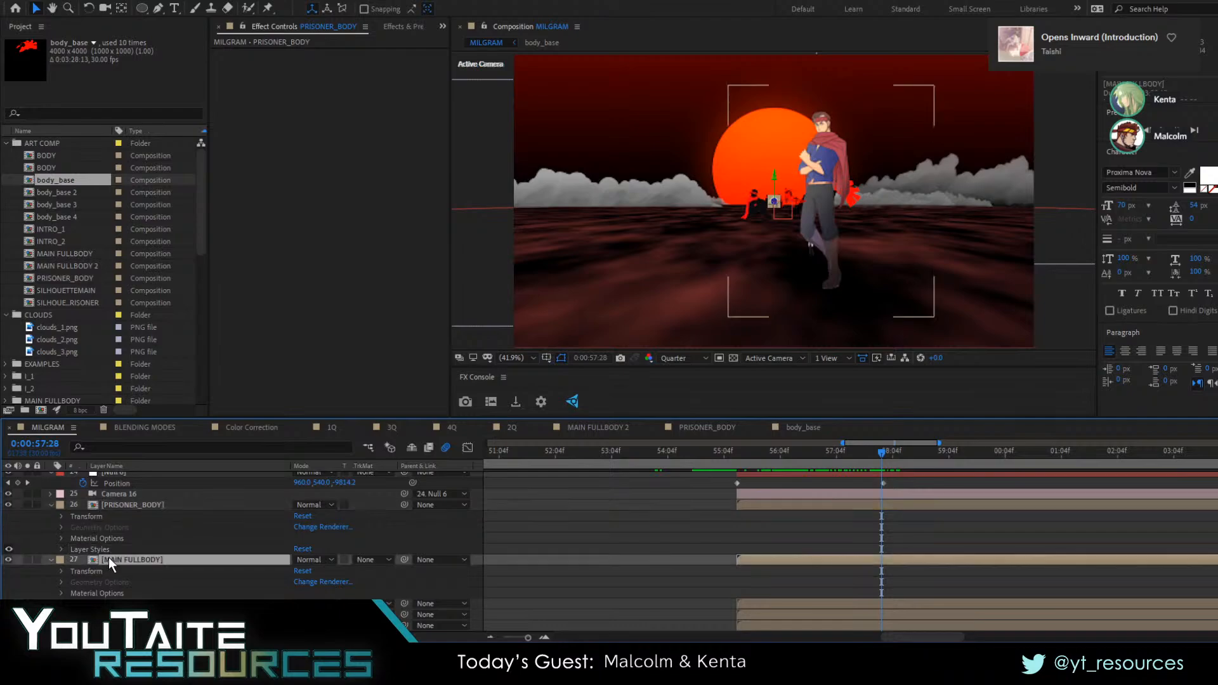
drag(828, 291, 797, 288)
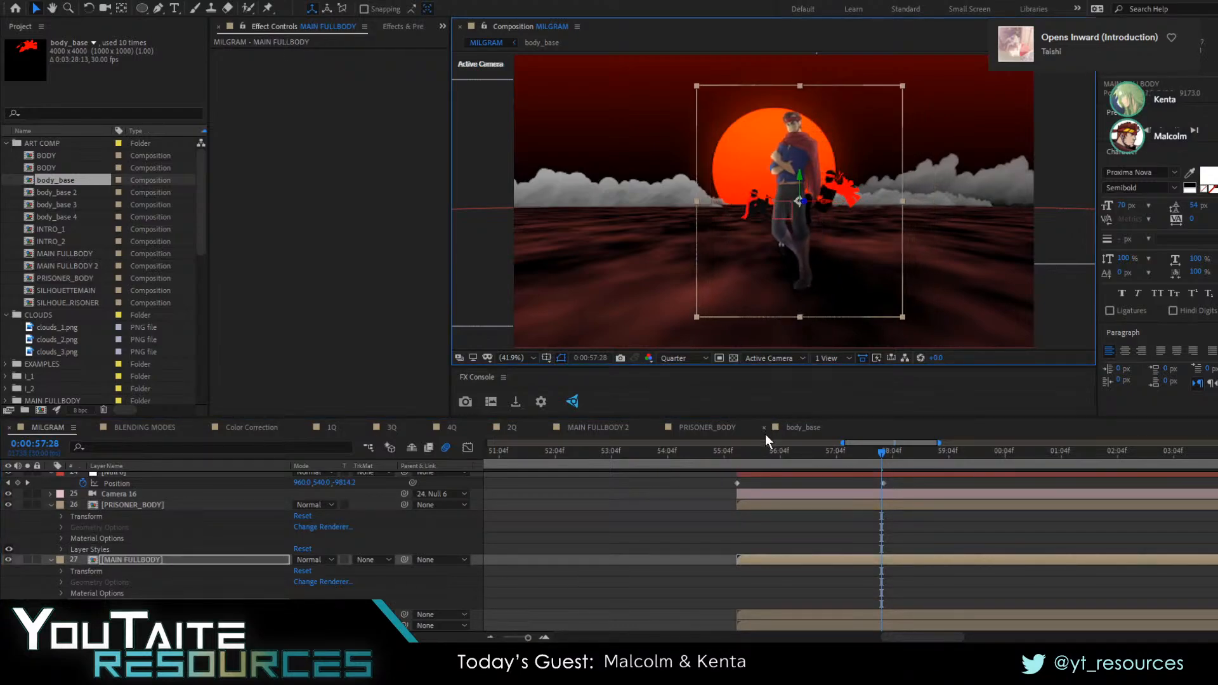
click(727, 455)
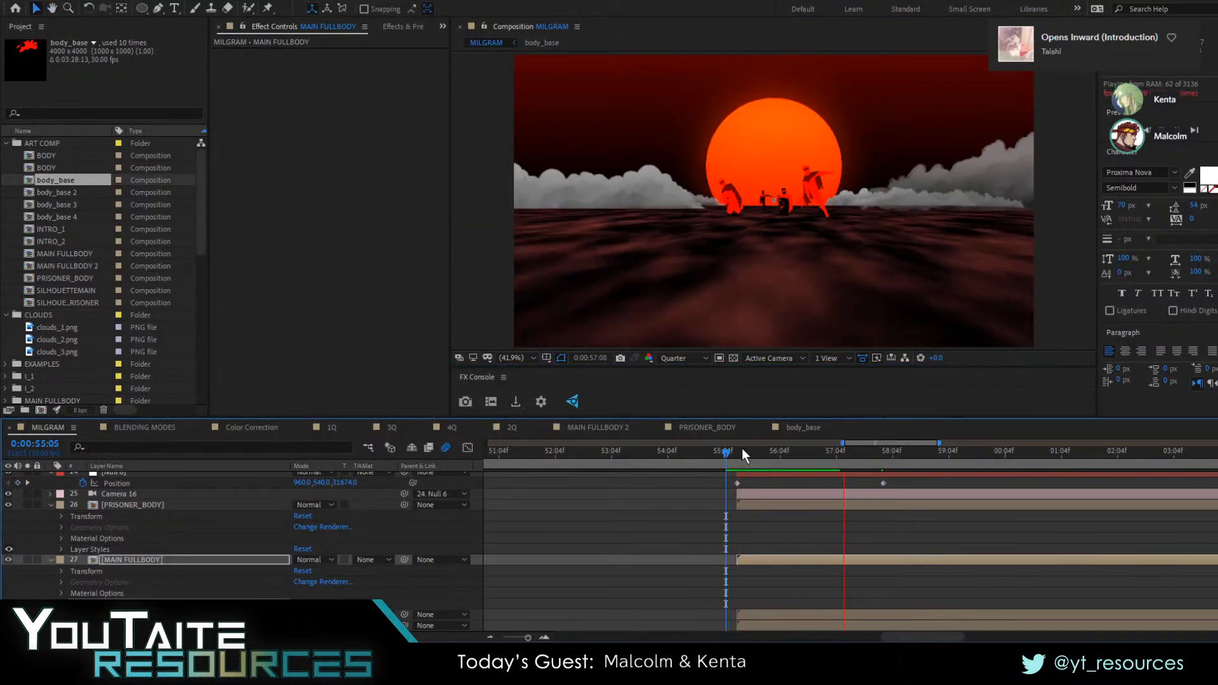
key(space)
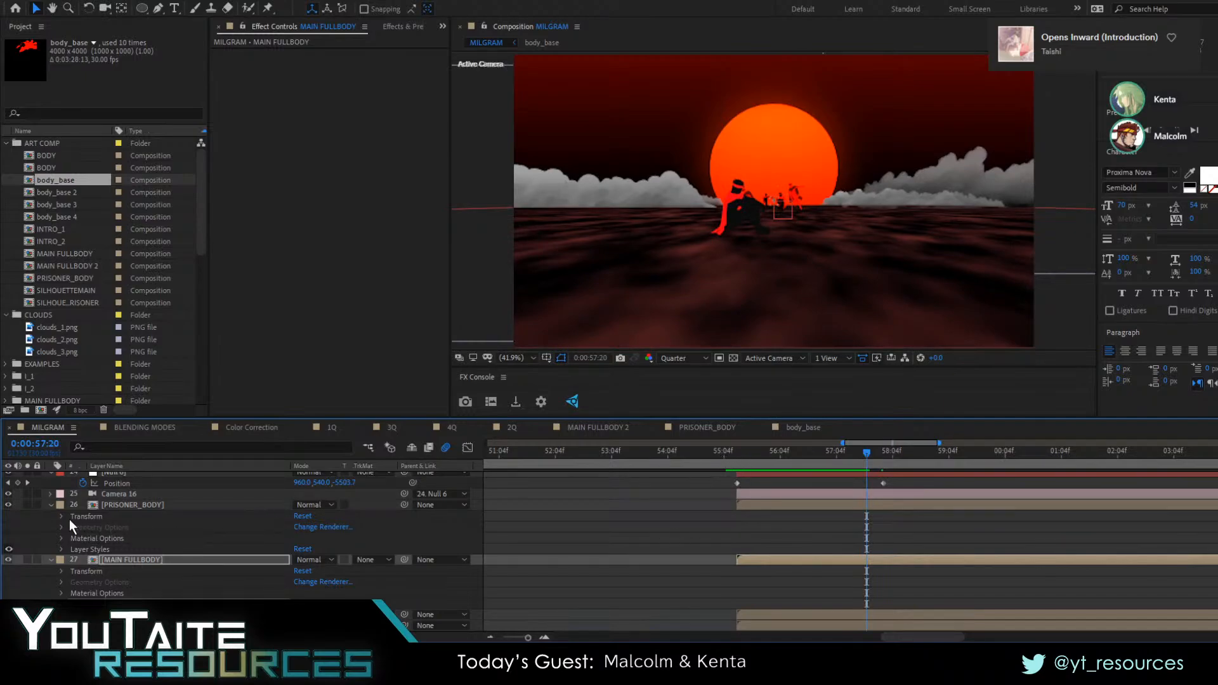
Collapse the expanded properties of all layers in the MILGRAM composition
key(ctrl+a)
click(49, 505)
click(621, 527)
scroll(789, 495, up, 2)
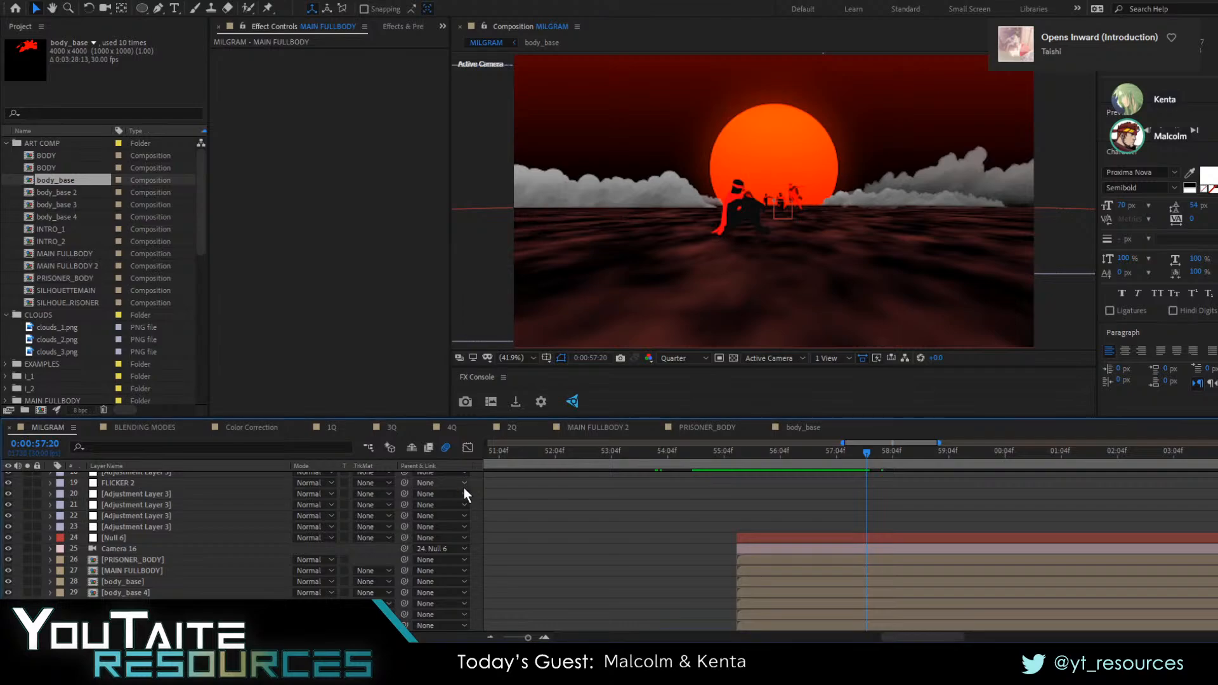
Raise the front clouds_3 layer higher above the horizon at 0:00:57:07
drag(737, 463, 837, 447)
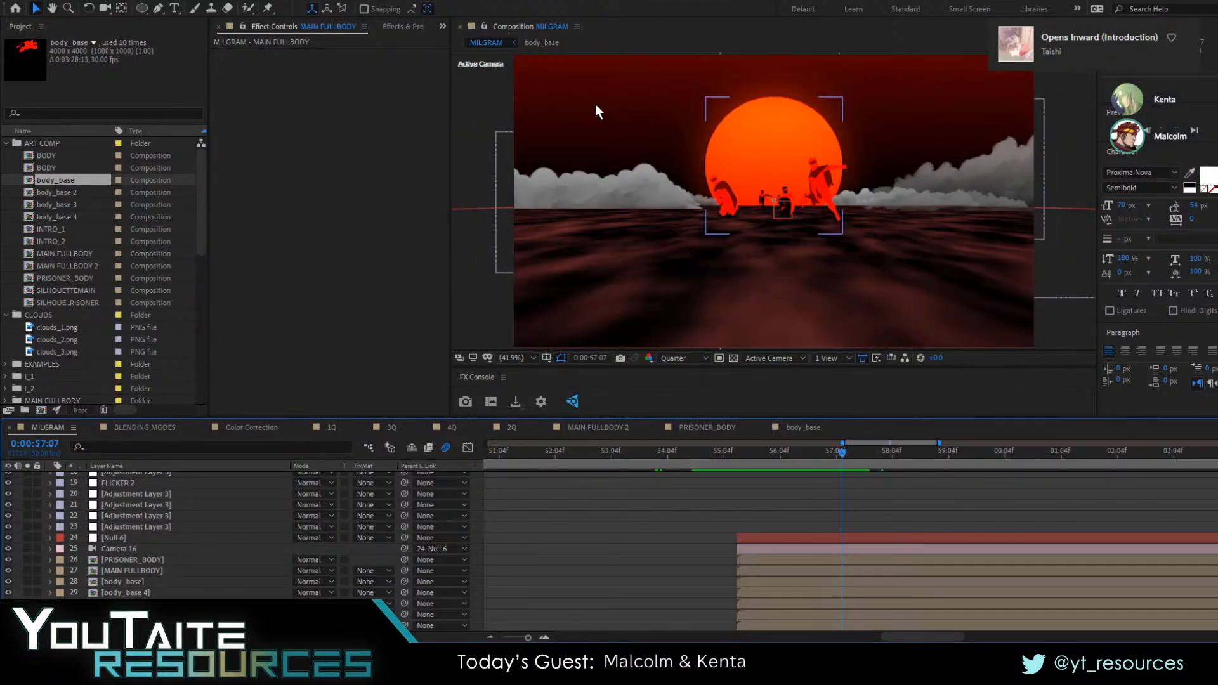
click(499, 171)
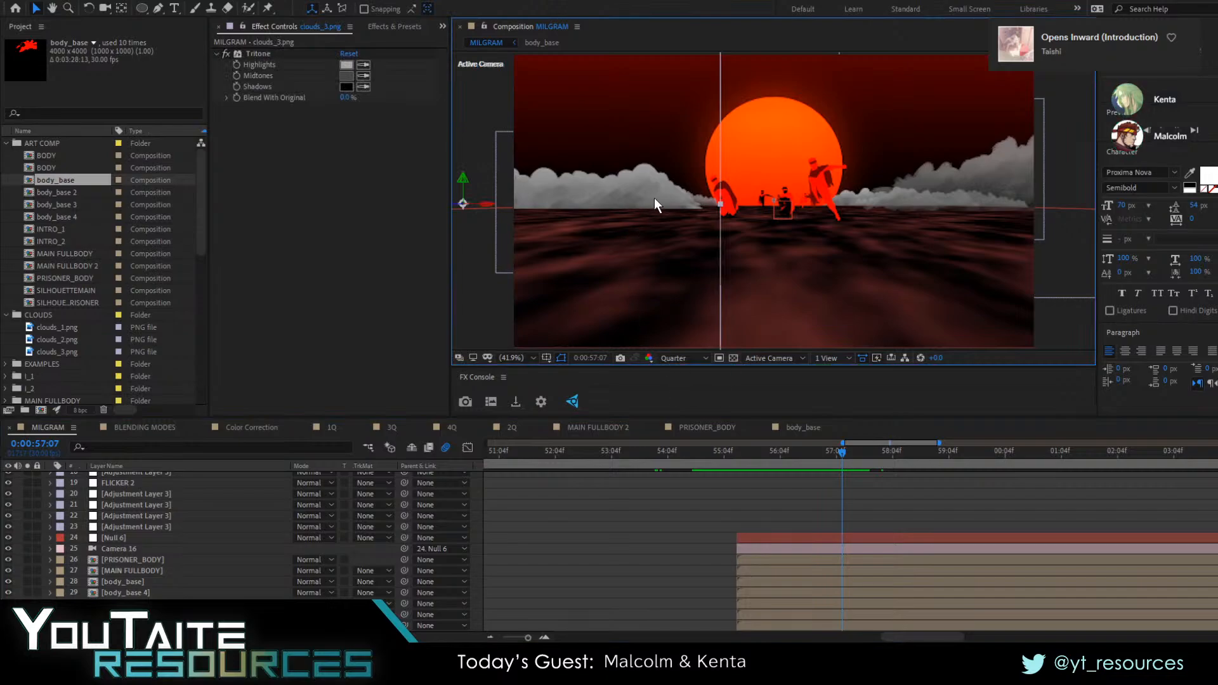
mouse_move(653, 197)
mouse_down()
mouse_move(659, 156)
mouse_move(654, 181)
mouse_up()
drag(496, 184, 53, 200)
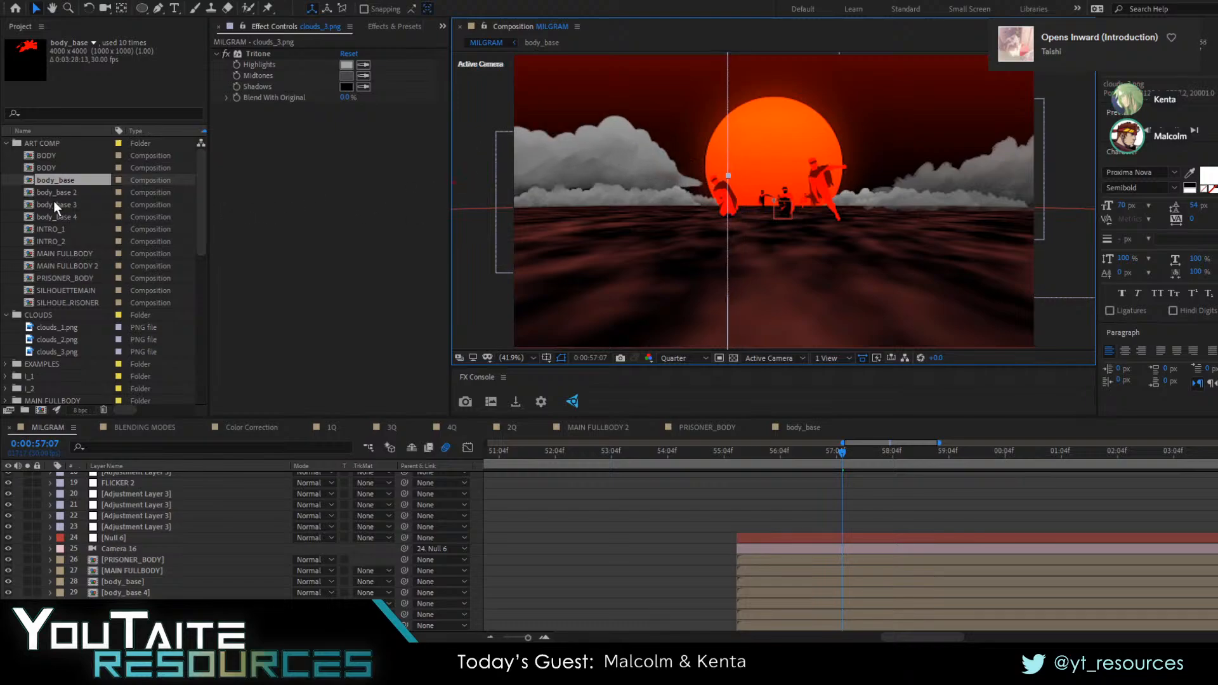
Shift the front clouds_3 layer inward towards the sun and closer to the camera at 0:00:58:19, and check it at 0:00:58:04
click(47, 205)
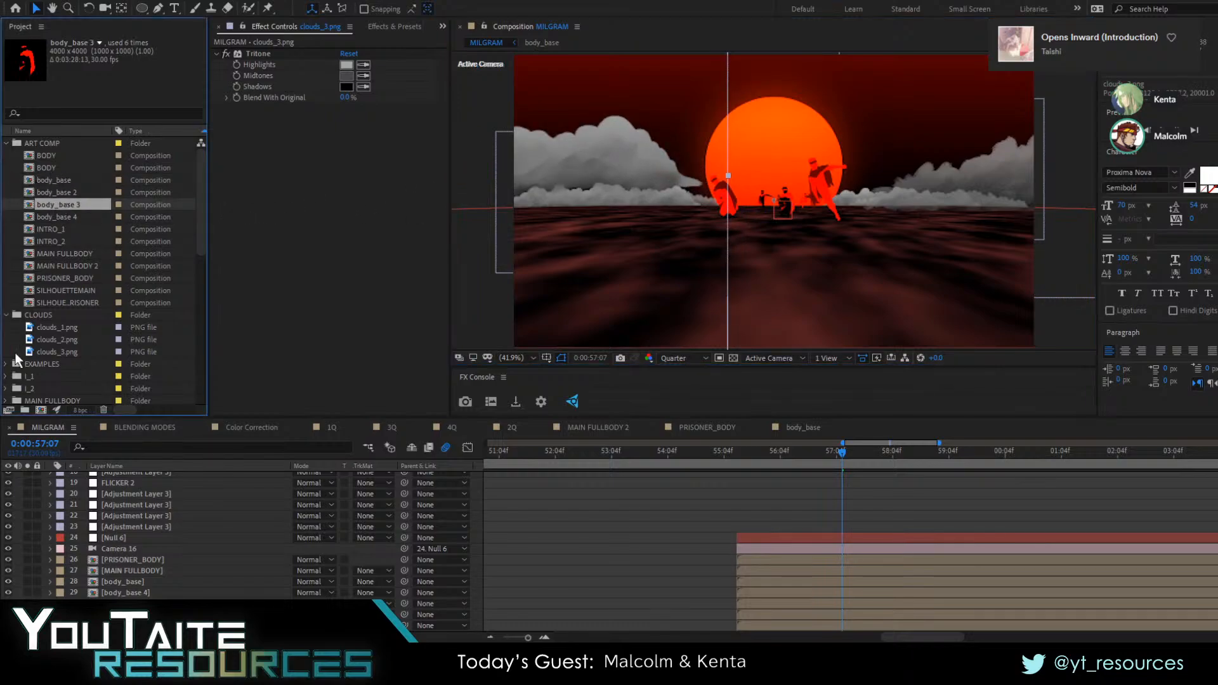
drag(55, 352, 652, 131)
scroll(195, 528, down, 4)
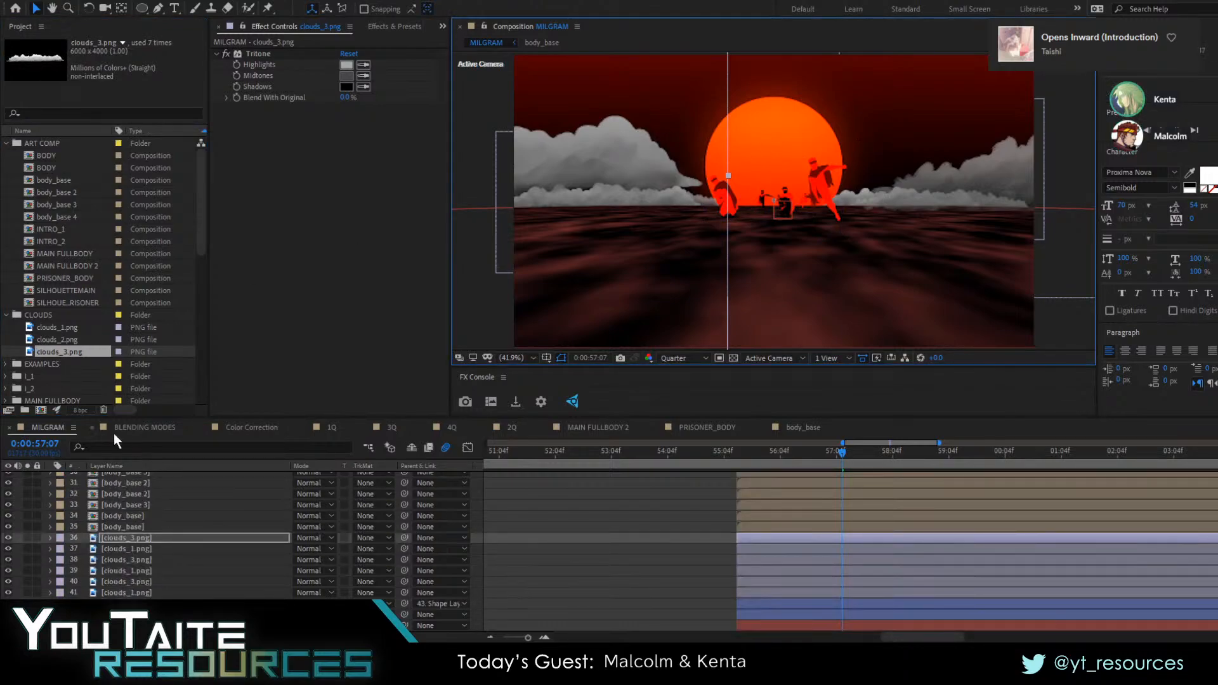
drag(59, 350, 131, 543)
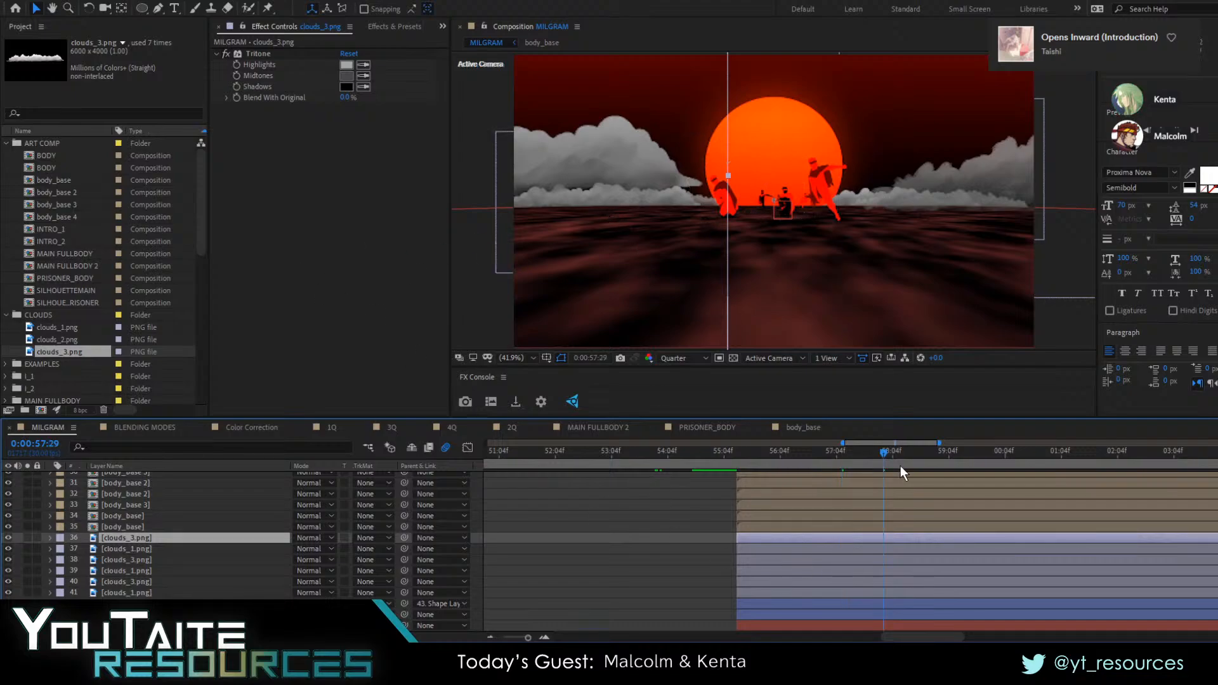
mouse_move(900, 465)
mouse_down()
mouse_move(823, 465)
mouse_move(921, 459)
mouse_up()
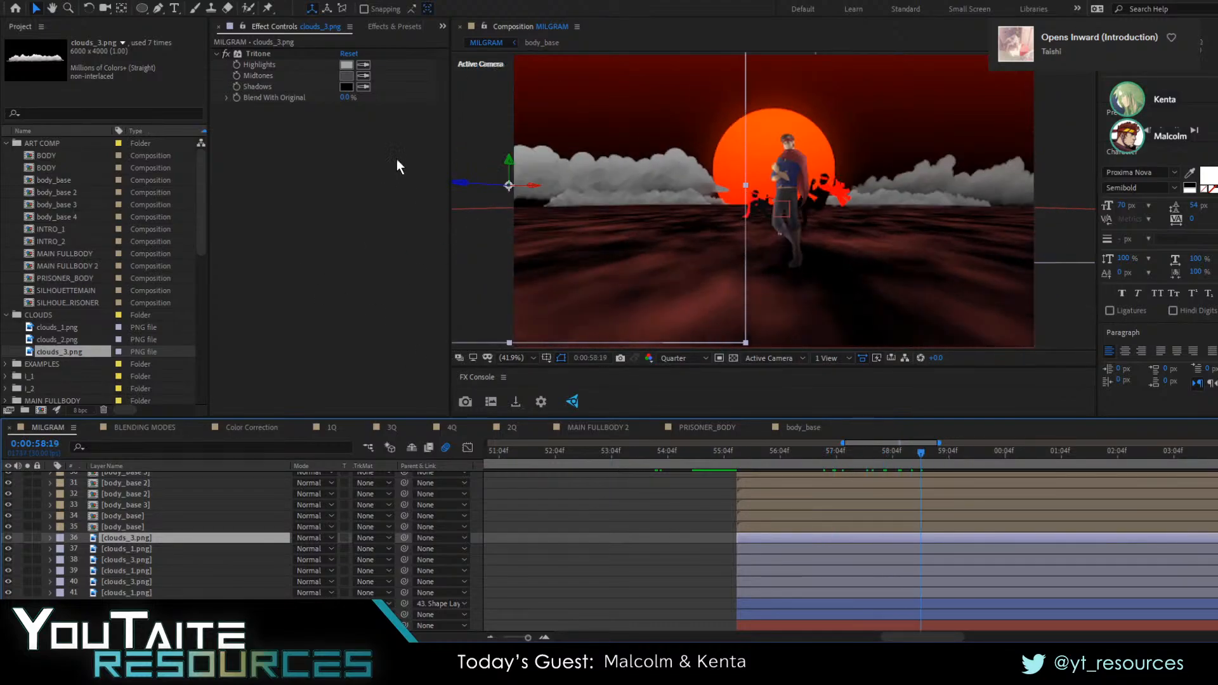
drag(483, 185, 655, 166)
key(ctrl+z)
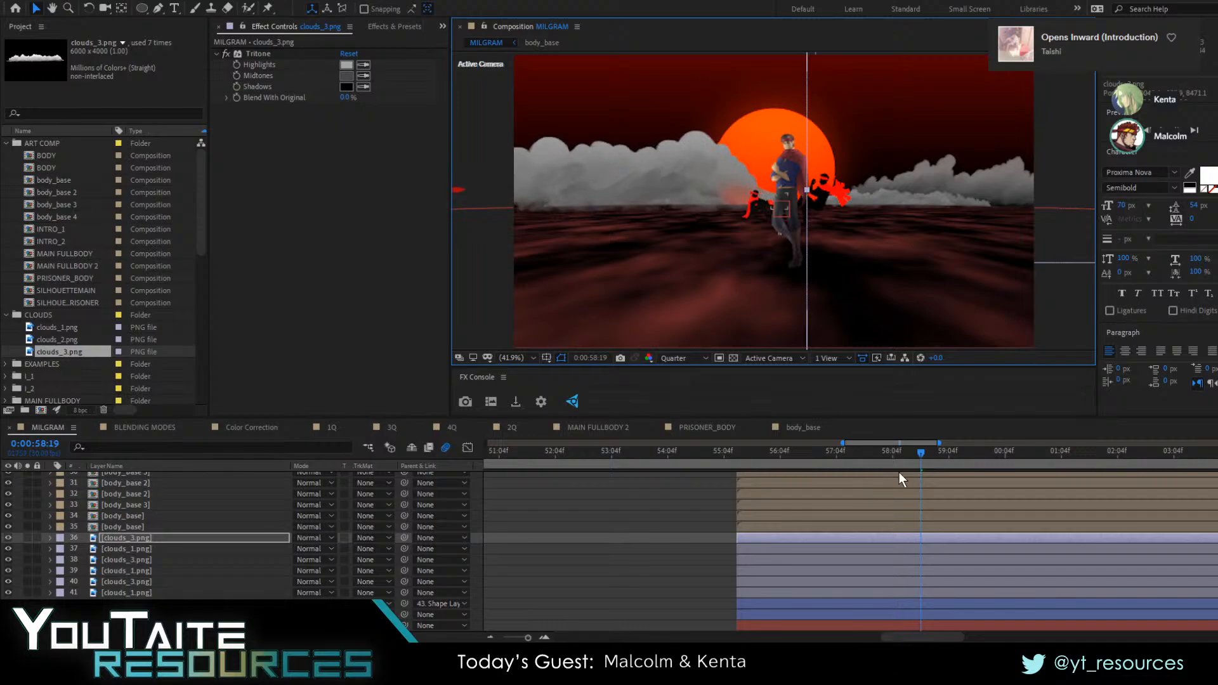
mouse_move(890, 469)
mouse_down()
mouse_move(815, 471)
mouse_move(888, 474)
mouse_up()
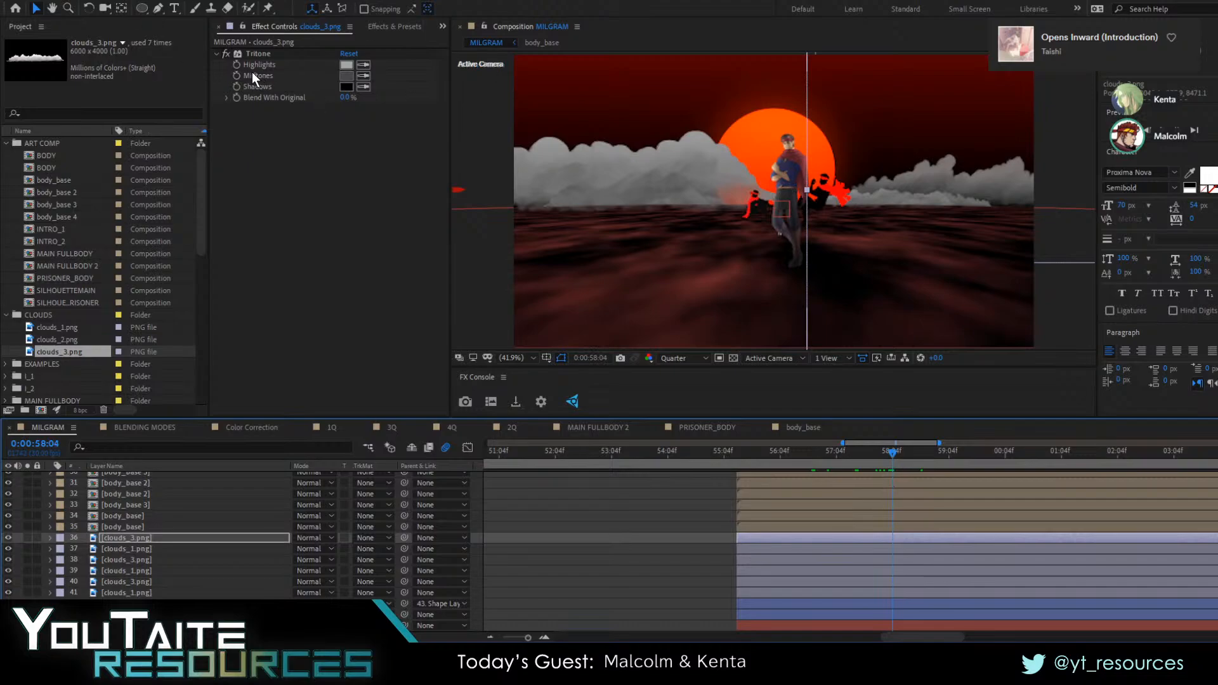
click(260, 54)
key(ctrl+space)
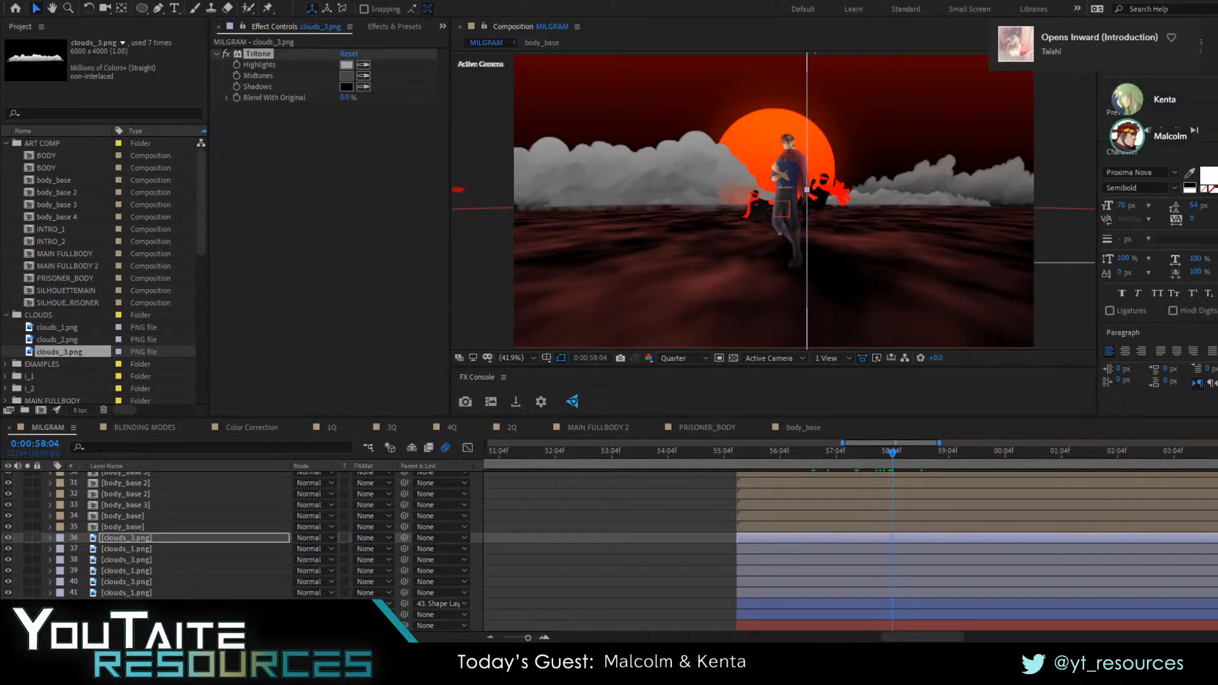
key(Escape)
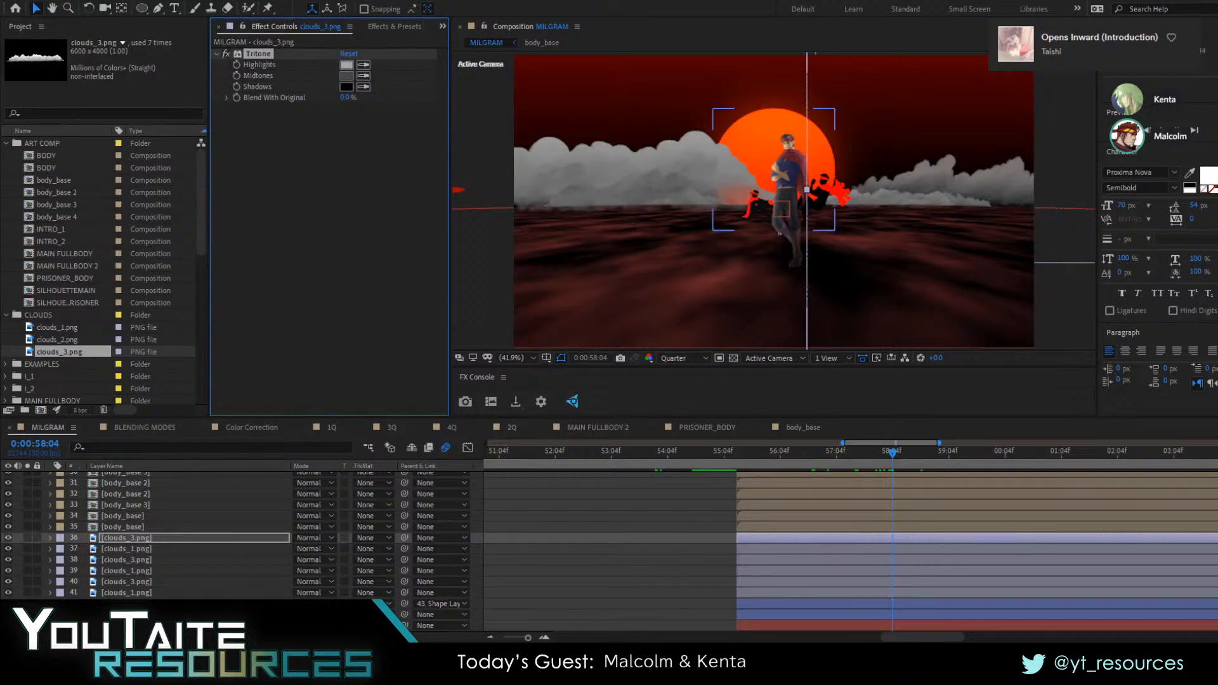
Pick out the front clouds_3 layer among the cloud layers, reposition it at 0:00:58:04, and check the scene at 0:00:56:18
click(137, 539)
click(135, 557)
click(135, 578)
click(134, 603)
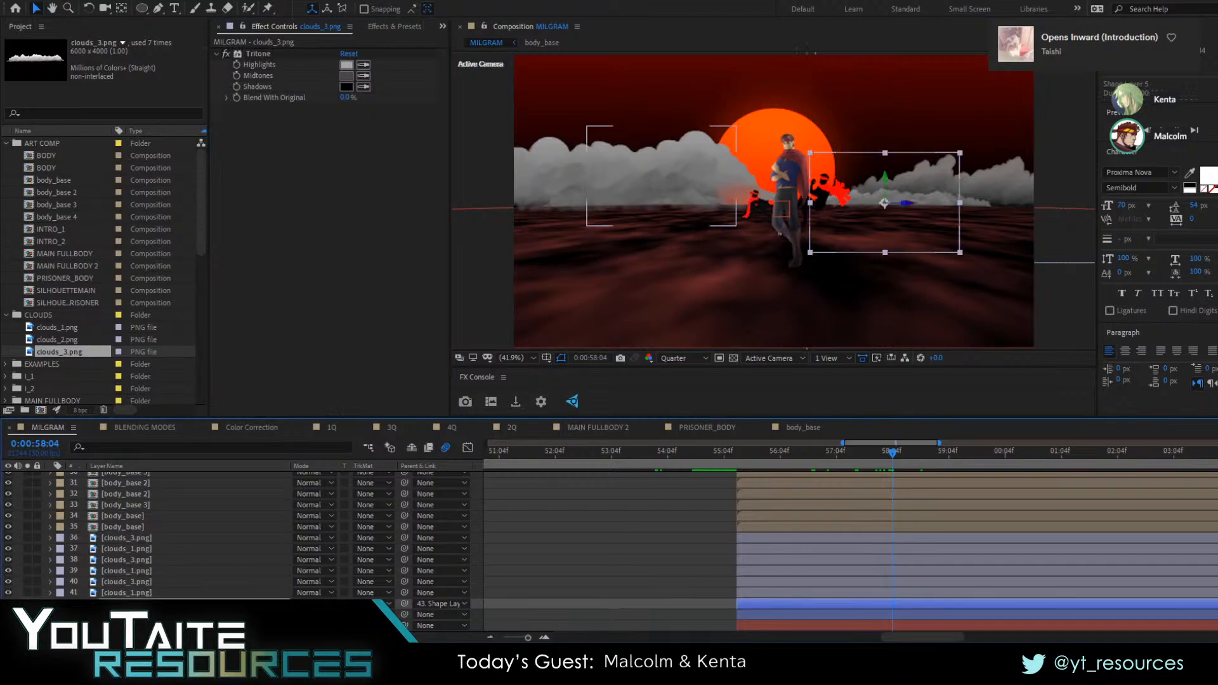
click(131, 560)
click(142, 532)
click(145, 538)
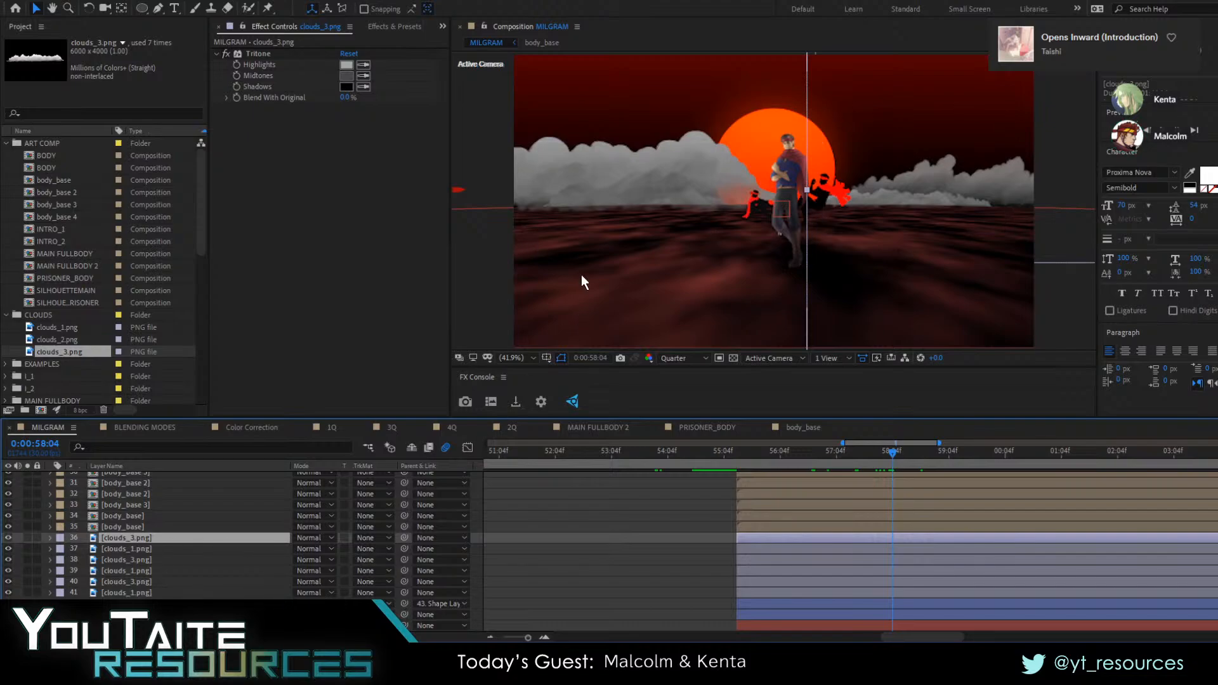
drag(619, 181, 708, 217)
drag(888, 458, 805, 463)
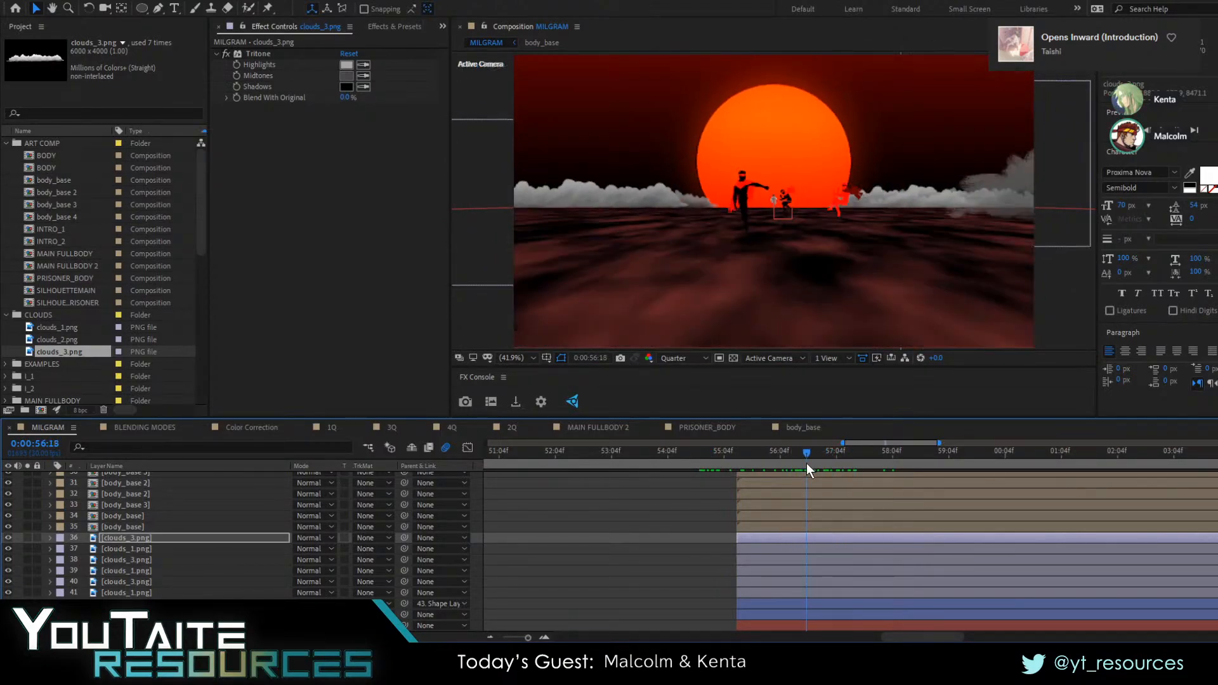
Shift the clouds_1 layer (layer 39) inward in front of the sun and closer to the camera, undoing the last extra move
click(1061, 170)
click(124, 571)
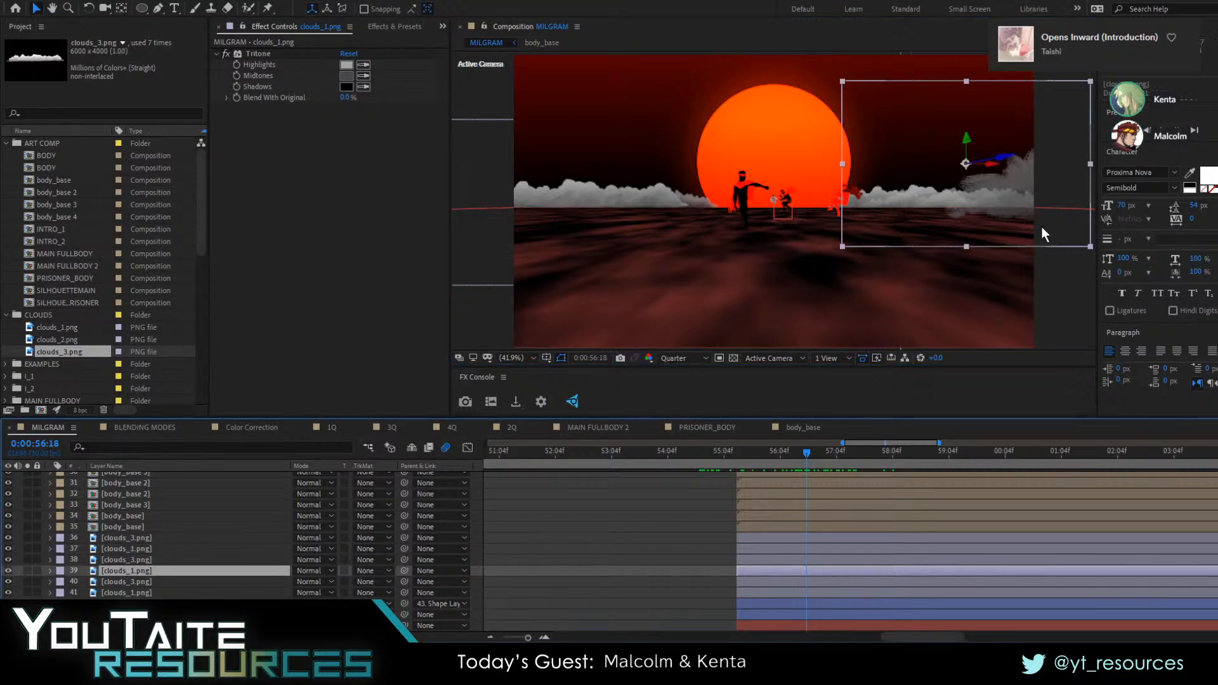
drag(939, 212, 818, 215)
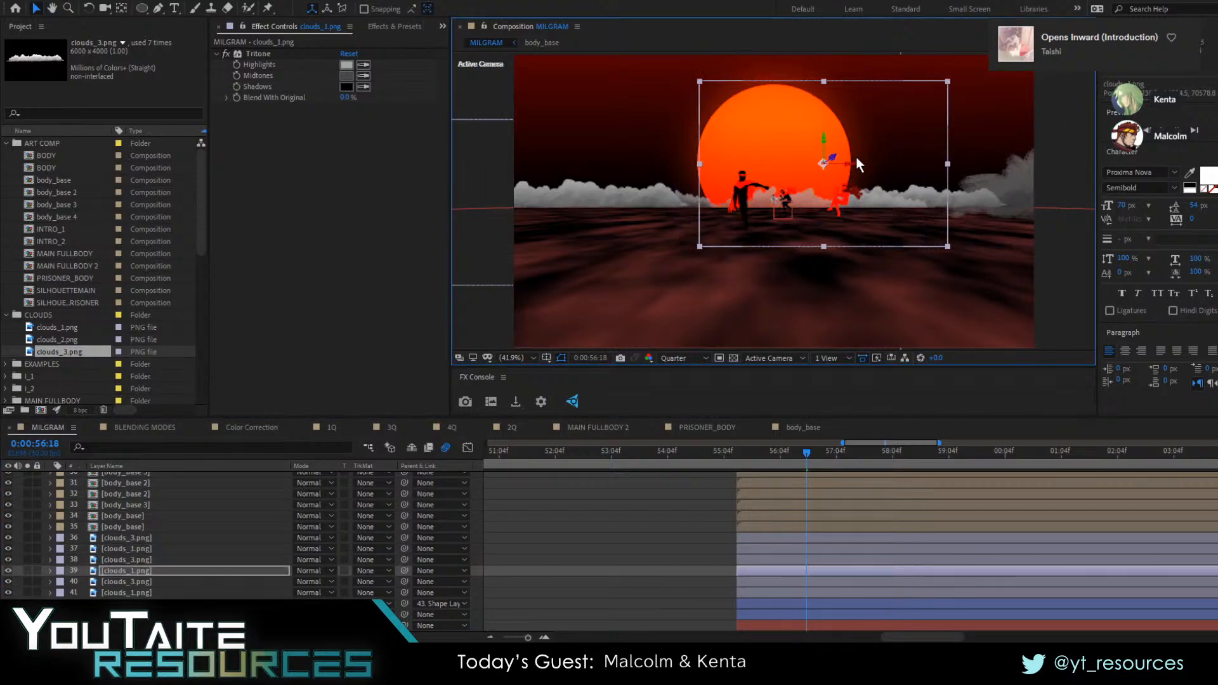
drag(832, 154, 976, 134)
mouse_move(1082, 123)
mouse_down()
mouse_move(849, 152)
mouse_move(920, 123)
mouse_move(863, 151)
mouse_move(1100, 126)
mouse_up()
key(ctrl+z)
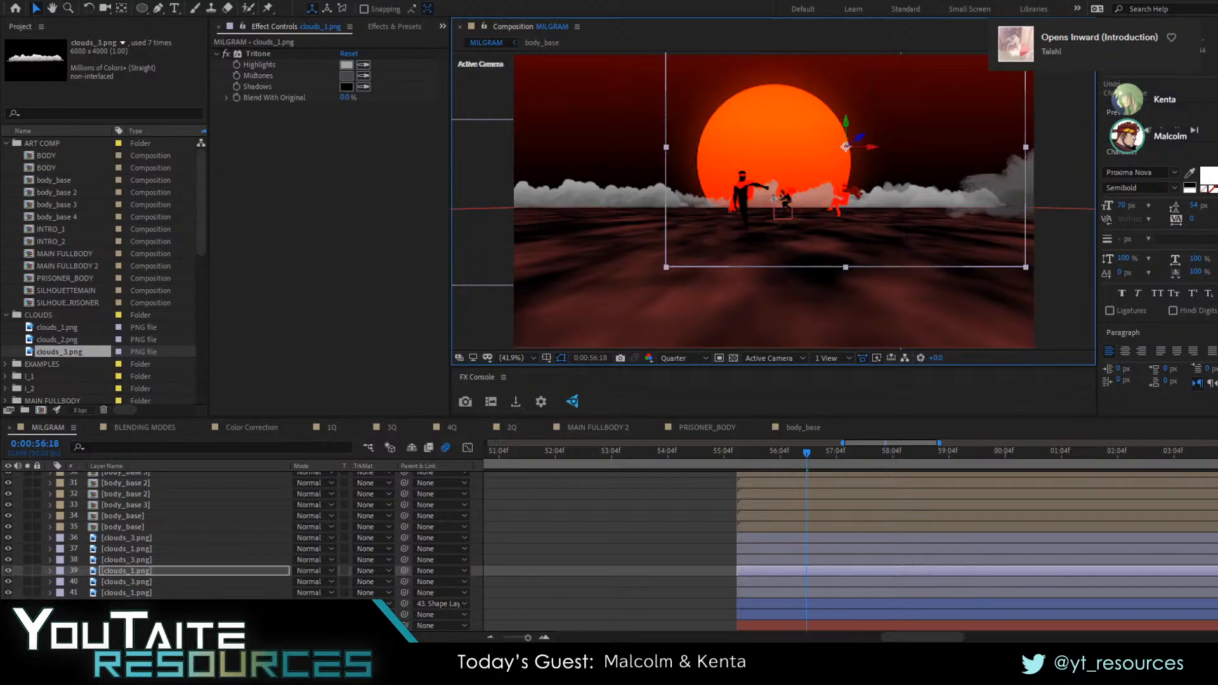
Show the Position of the clouds_1 layer (layer 39) and preview the shot from 0:00:55:11
key(o)
key(p)
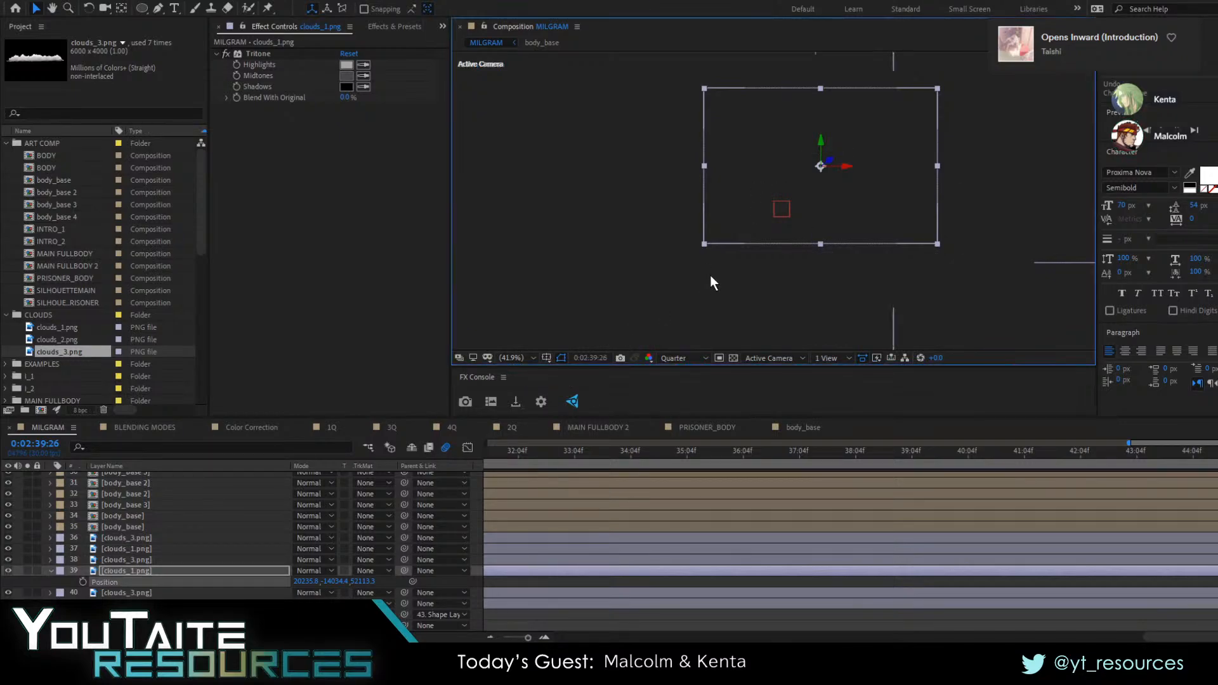
scroll(706, 282, up, 8)
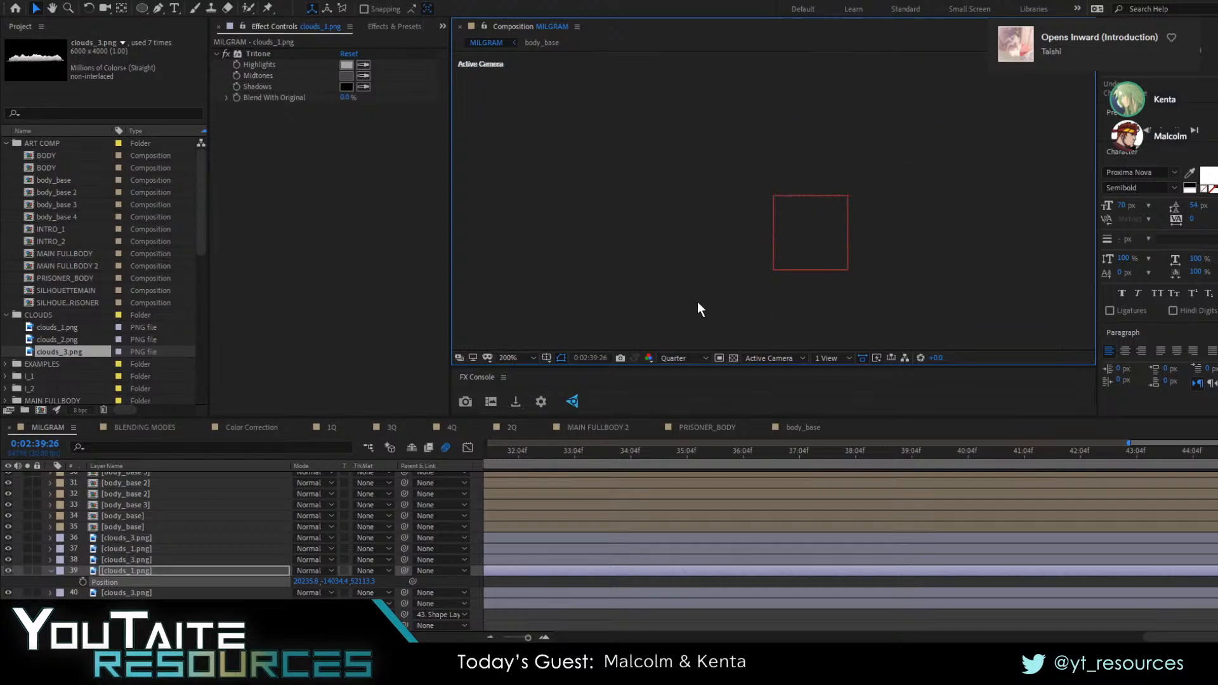
scroll(698, 302, down, 3)
drag(644, 465, 512, 470)
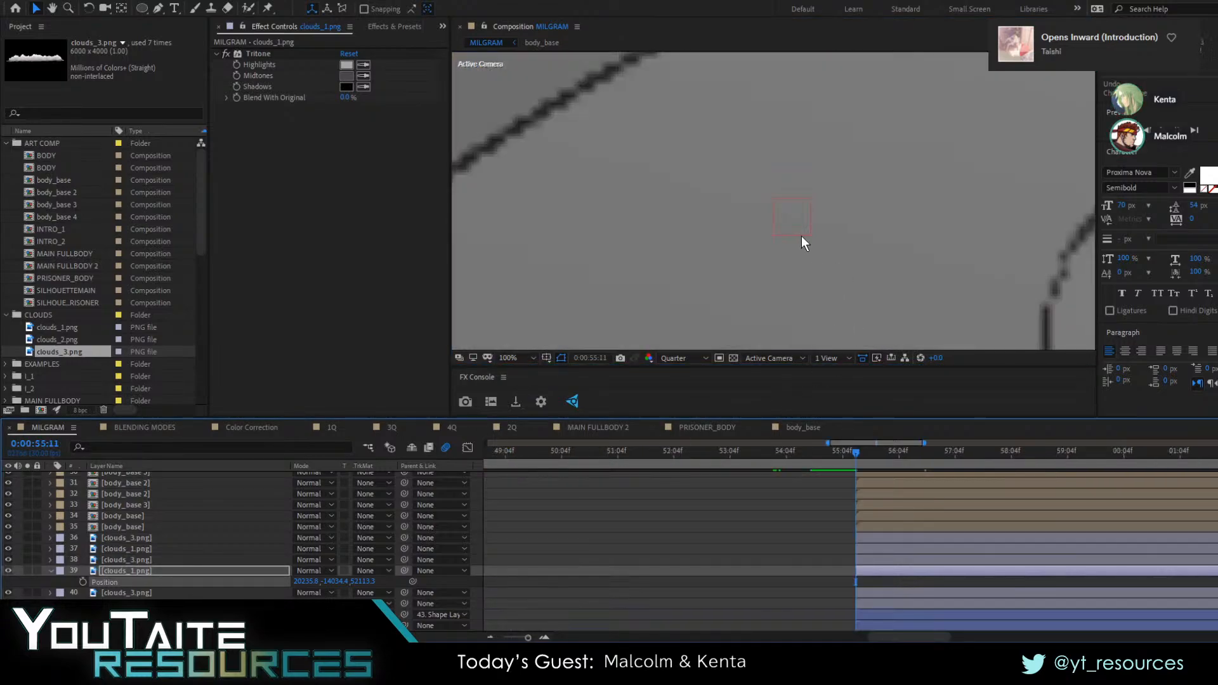
scroll(801, 236, down, 4)
key(space)
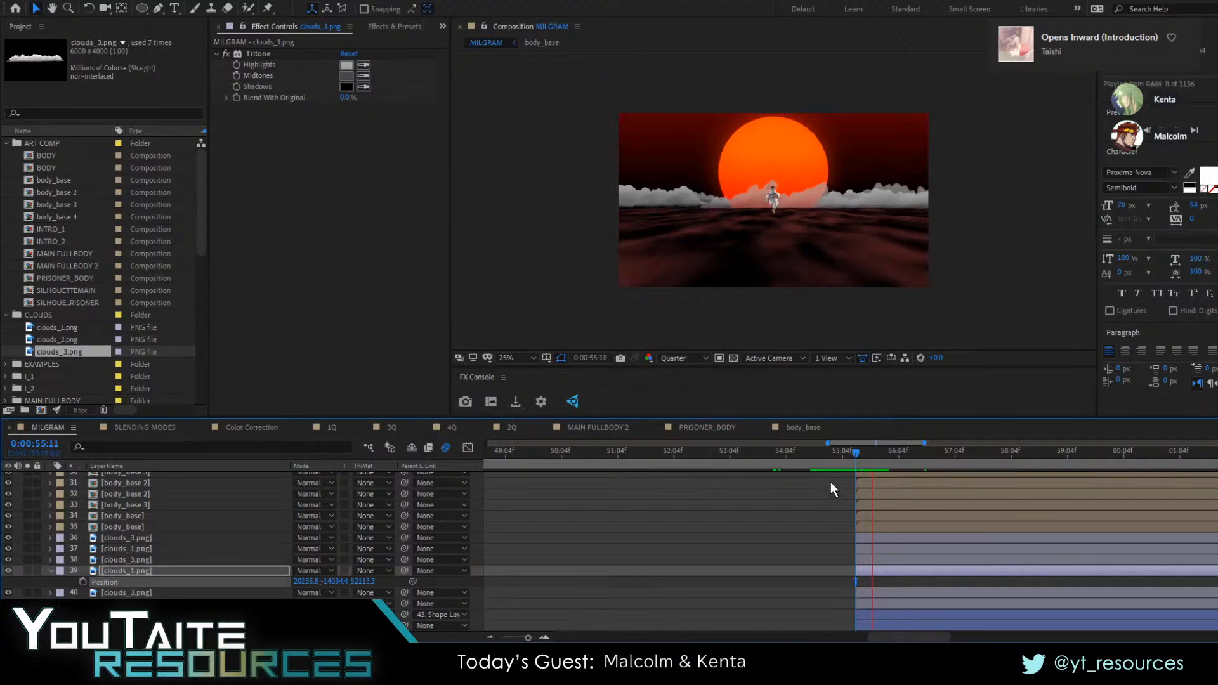
key(space)
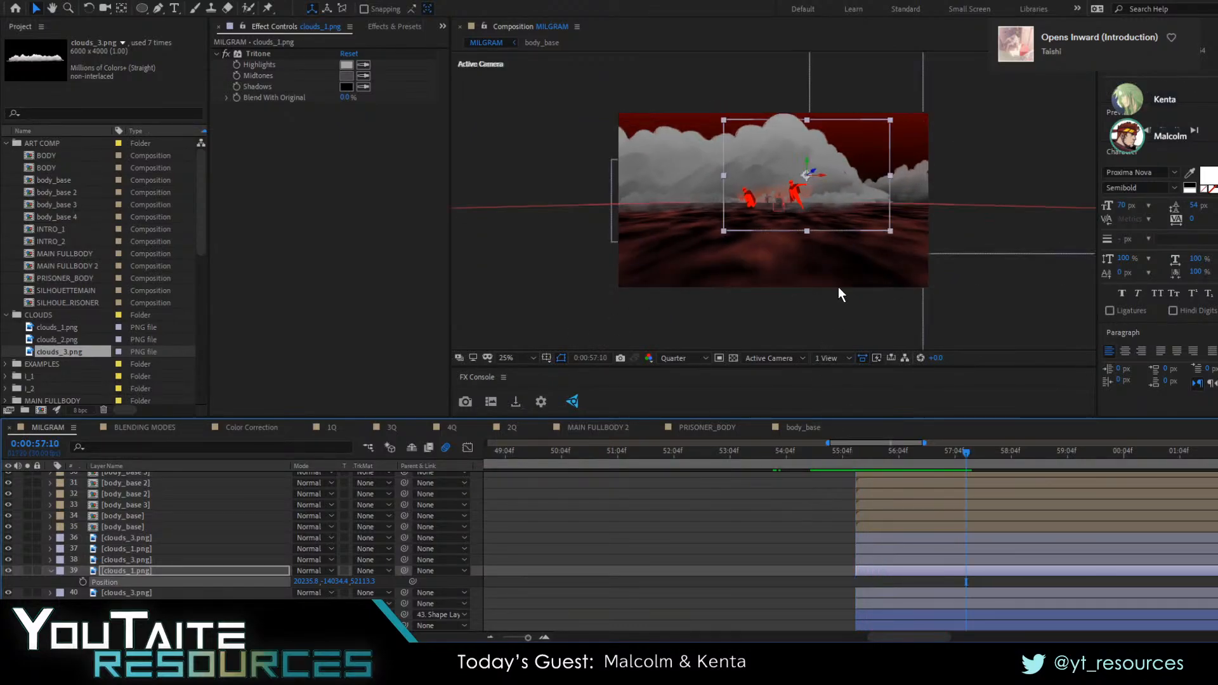
Bring the clouds_1 layer closer to the camera at Z 29085.3, raise it to Y -19322.3, and preview from 0:00:55:02
drag(815, 176, 1003, 108)
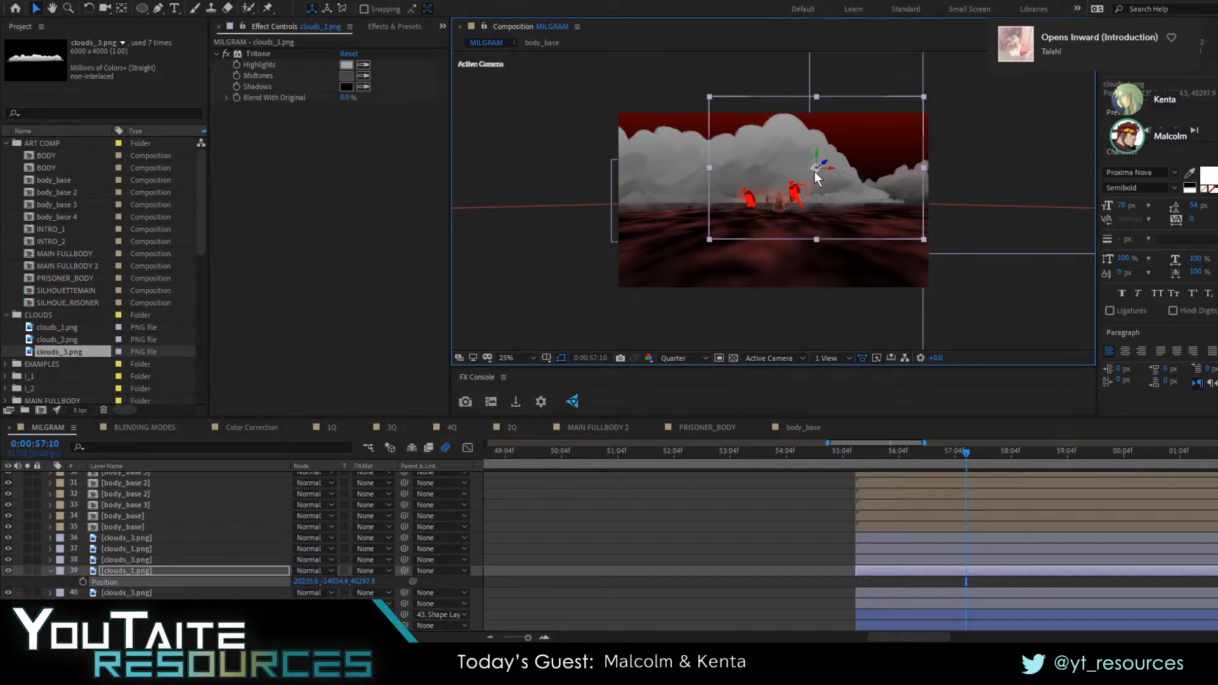
drag(823, 167, 1047, 118)
drag(889, 208, 892, 200)
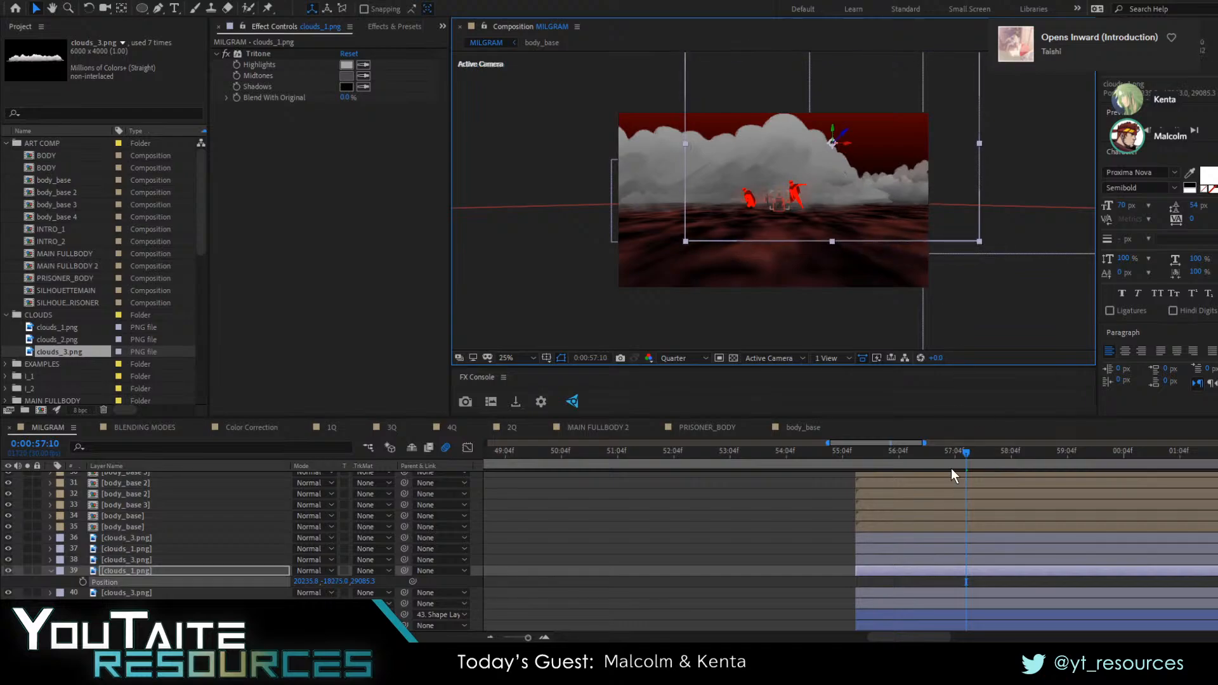
drag(932, 452, 885, 459)
click(834, 176)
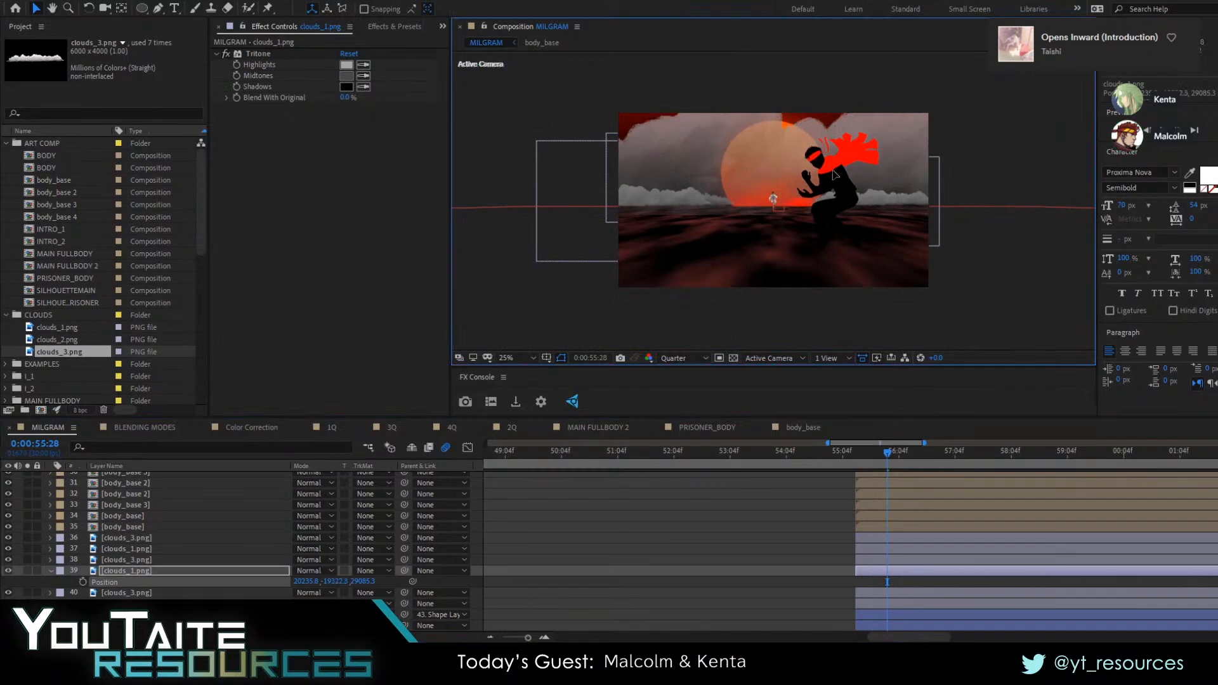
click(838, 463)
key(space)
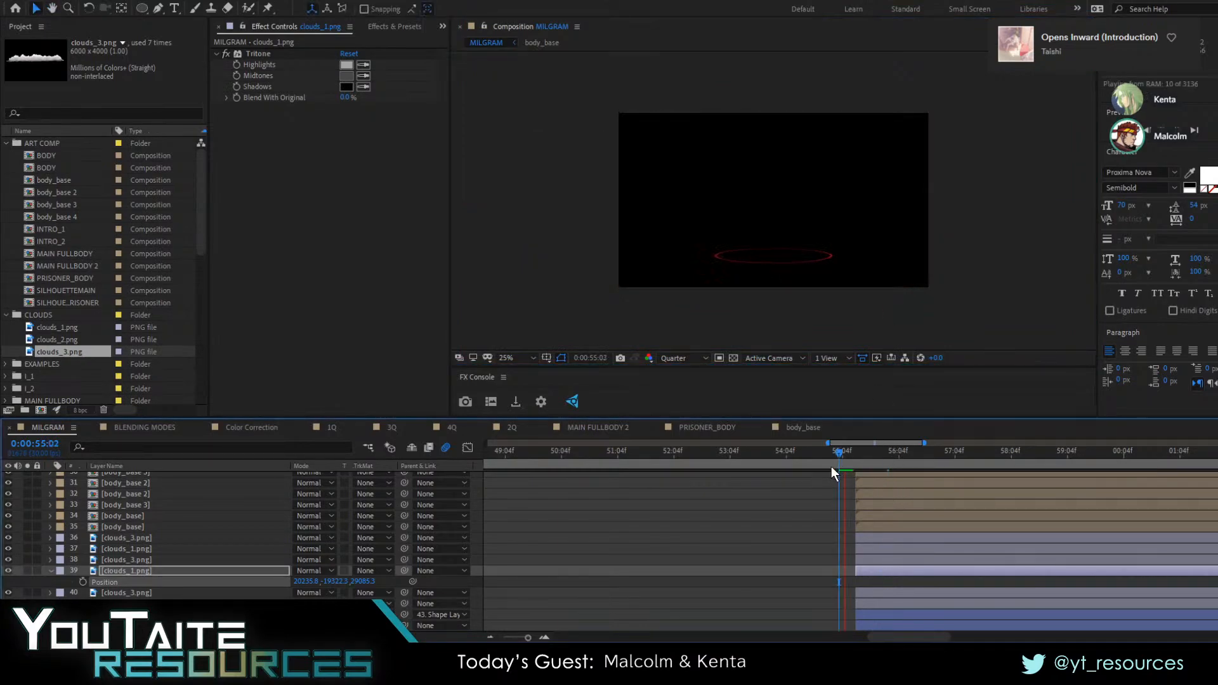
drag(835, 463, 880, 458)
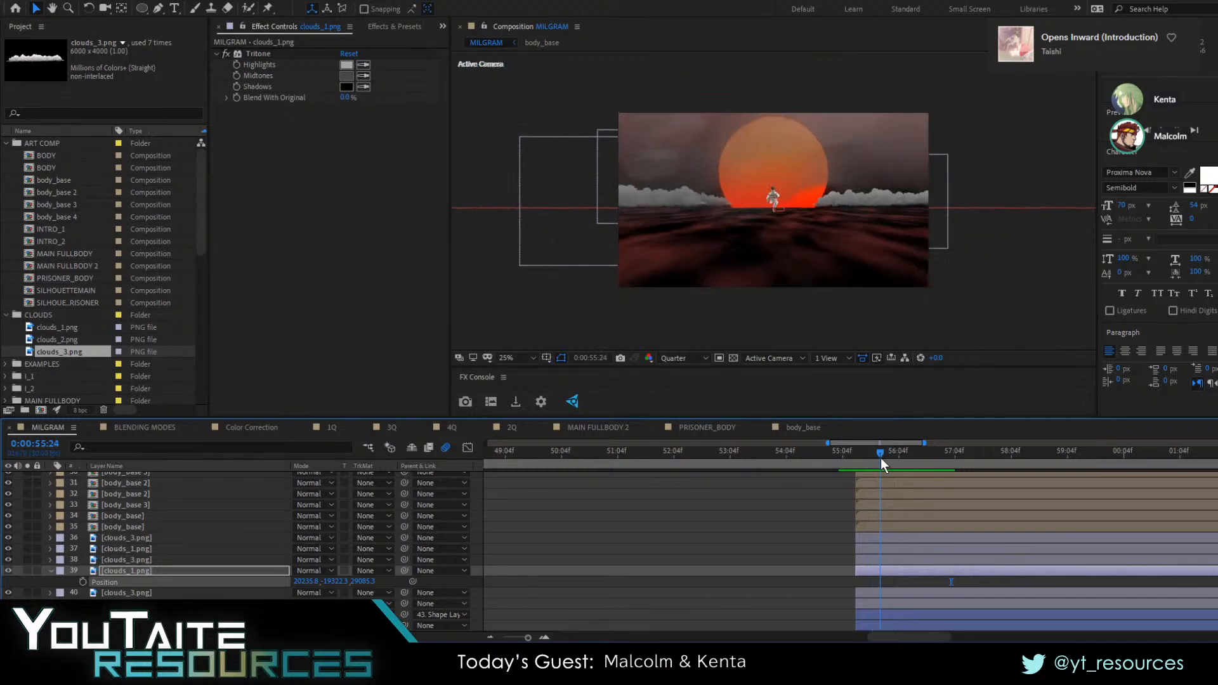
Duplicate the clouds_1 layer (layer 39) and move the copy closer to the camera and sideways to the left at 0:00:56:23
click(137, 558)
click(145, 538)
click(142, 561)
click(140, 569)
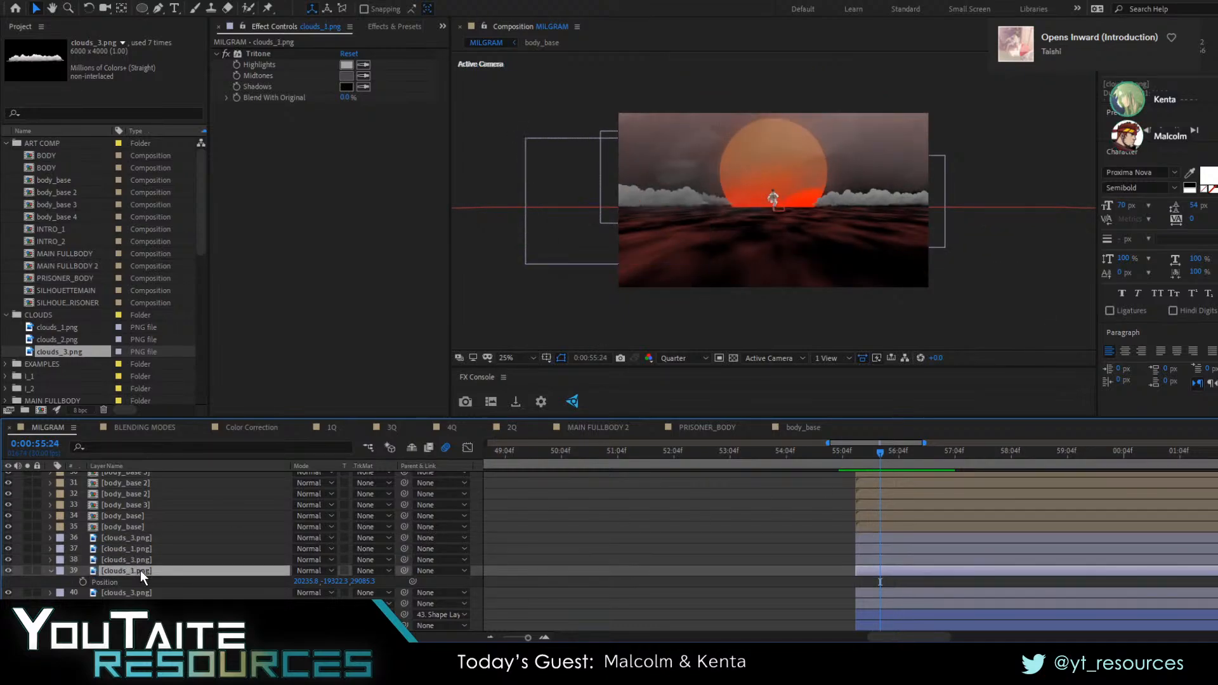
key(ctrl+d)
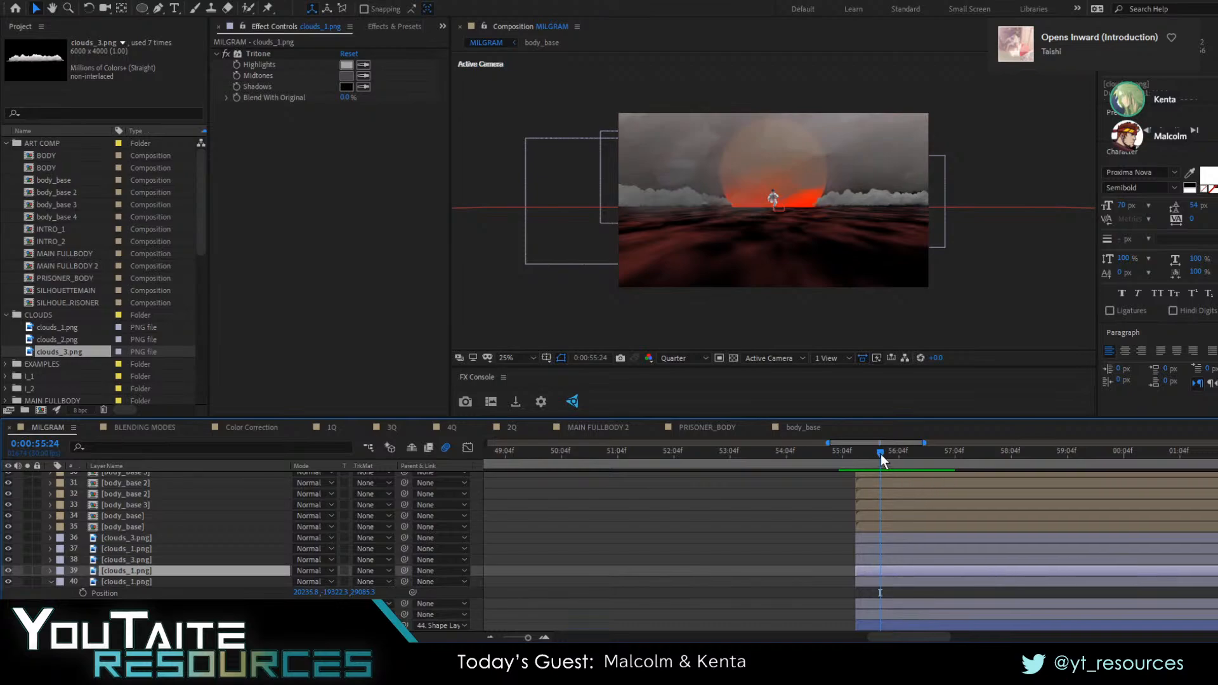
drag(880, 454, 935, 461)
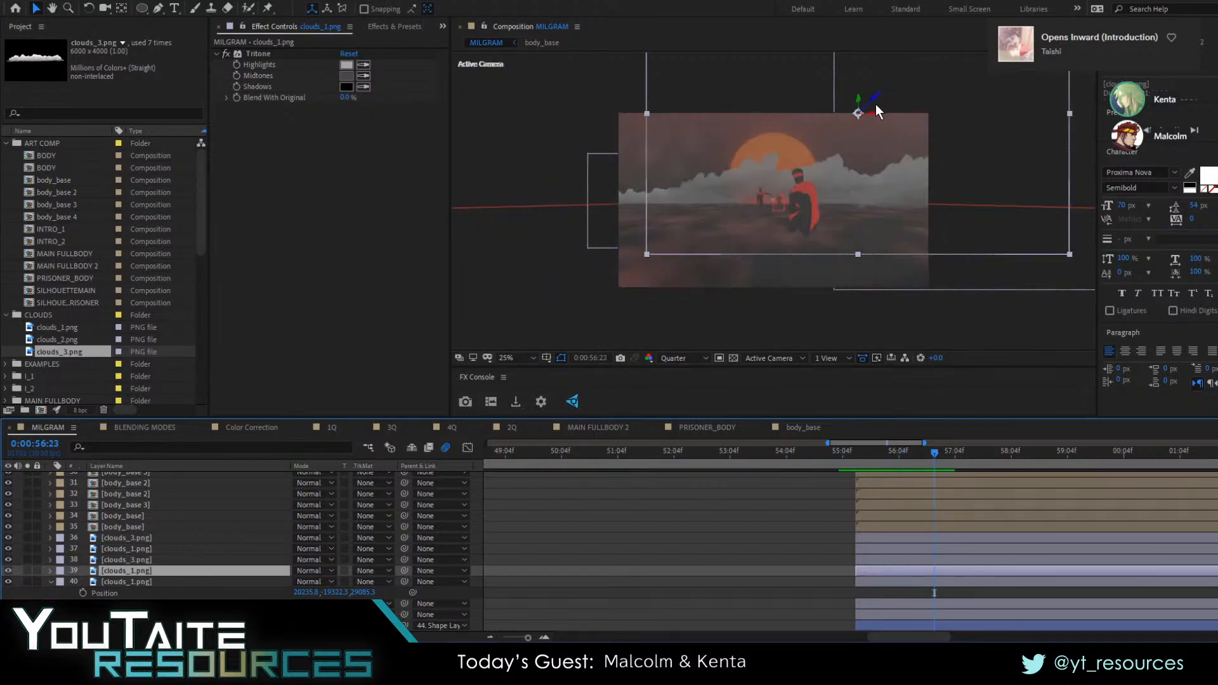
drag(874, 101, 1020, 180)
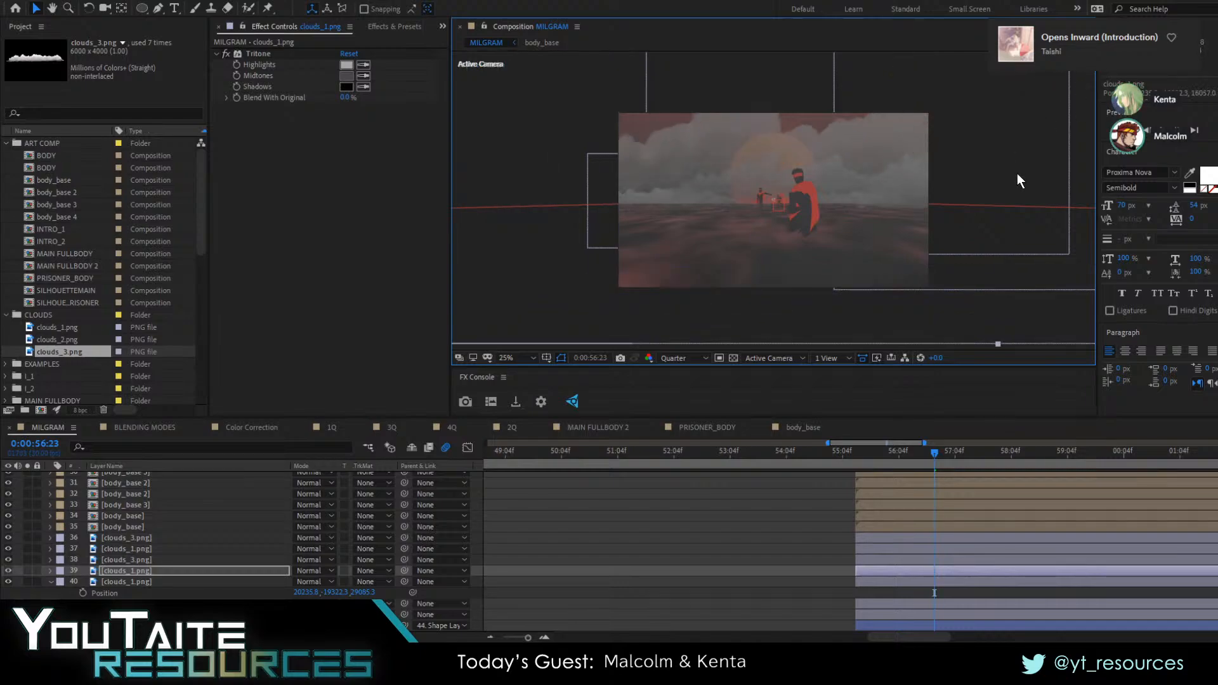
drag(777, 178, 613, 168)
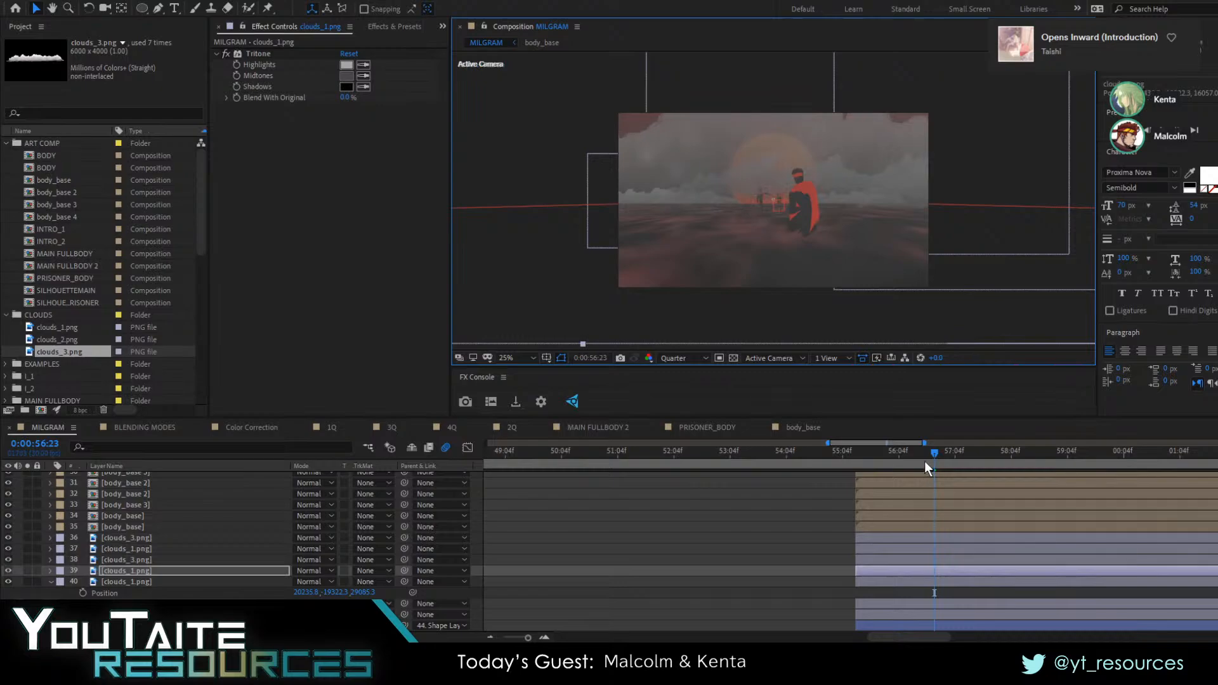
Preview the shot from 0:00:55:05, fit the composition to the viewer, and replay it from the same frame
drag(932, 454, 843, 454)
key(space)
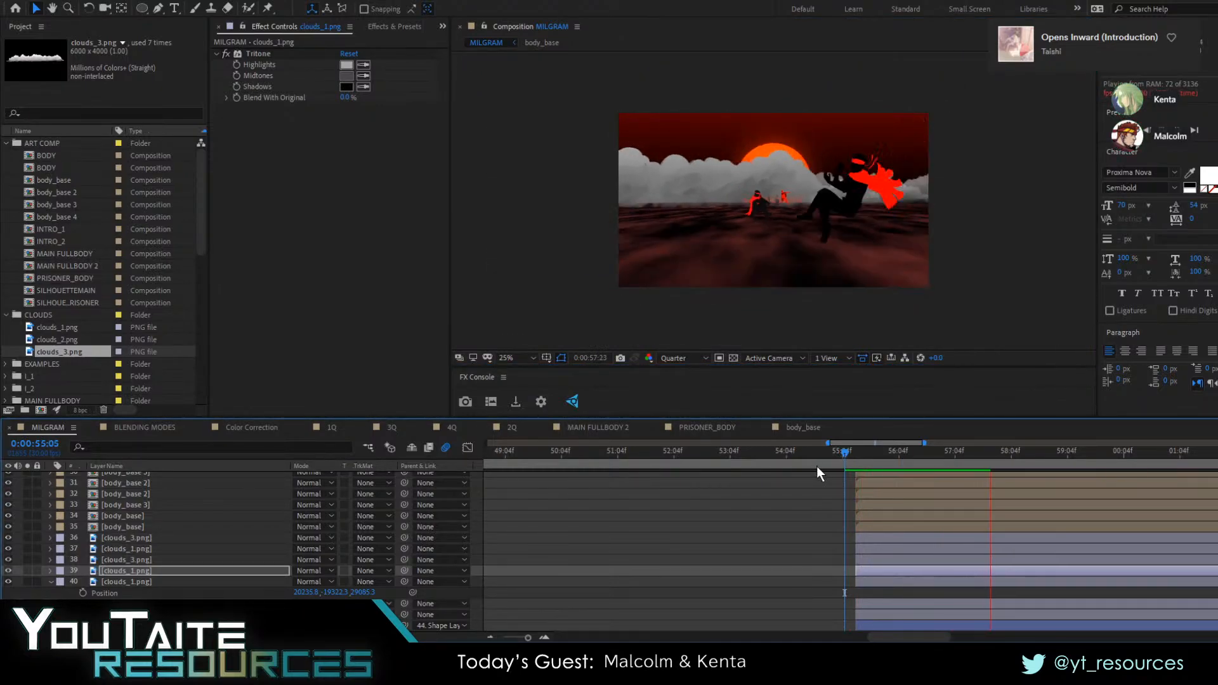
key(space)
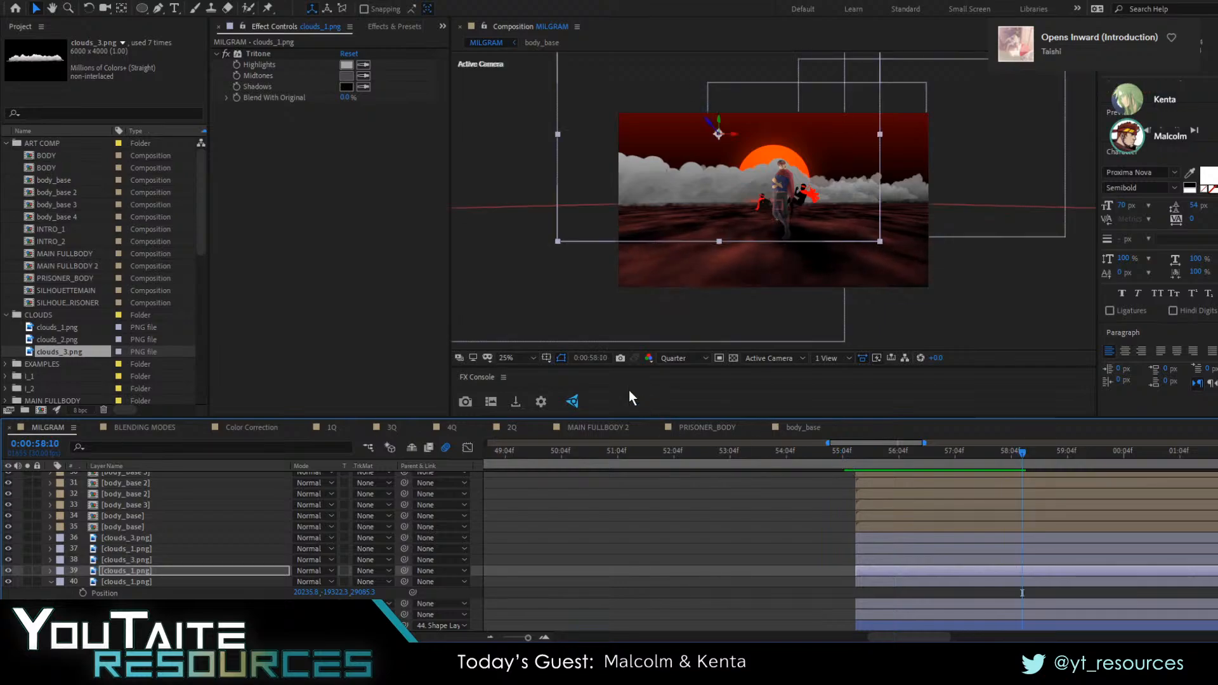
click(503, 356)
click(512, 373)
drag(880, 459, 843, 454)
key(space)
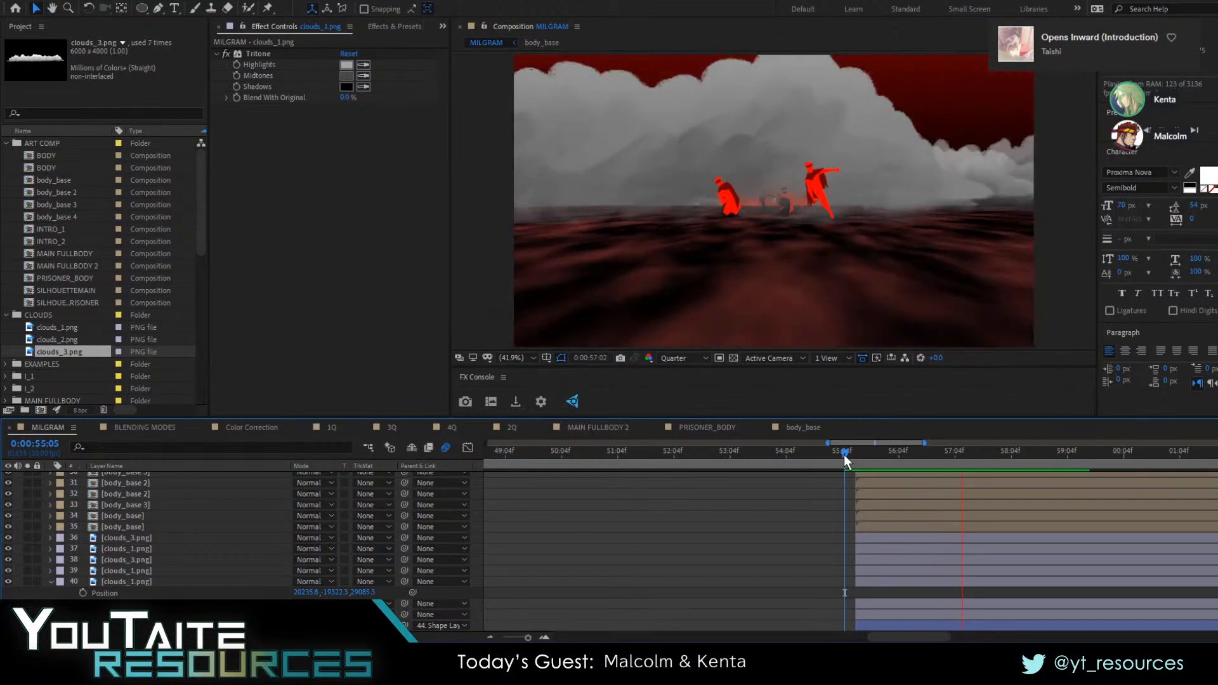
key(space)
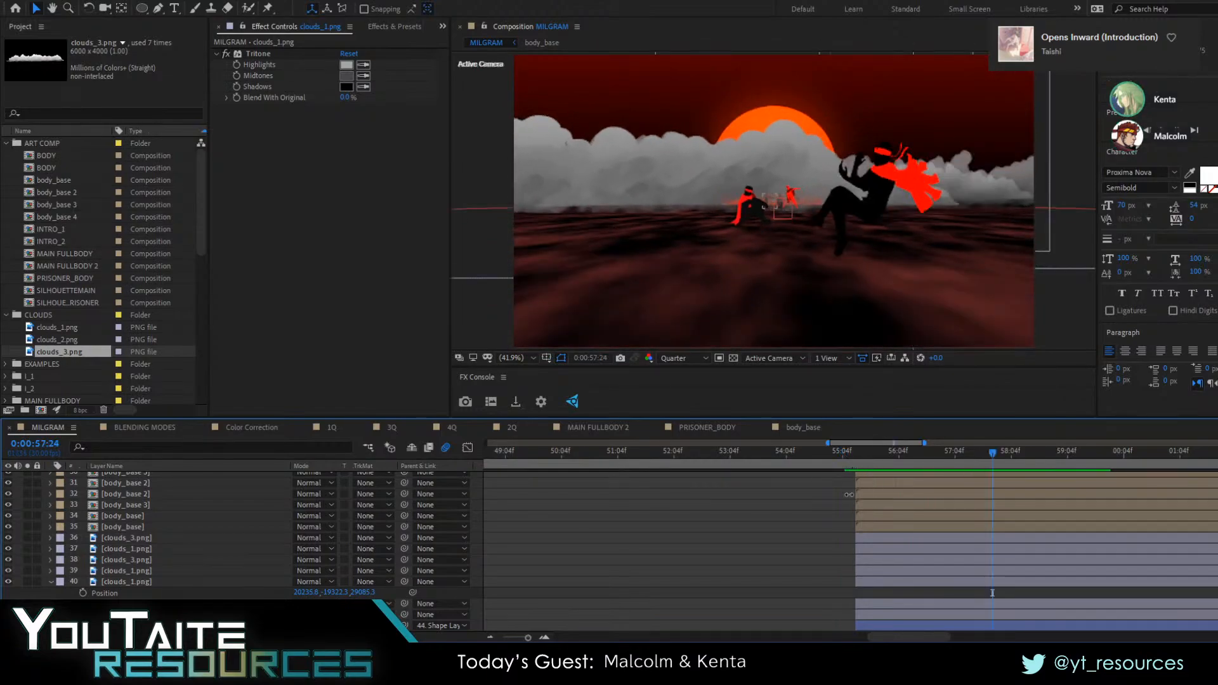
Bring the clouds_3 layer (layer 38) much closer to the camera behind the silhouettes and raise it at 0:00:57:24
click(101, 551)
click(135, 538)
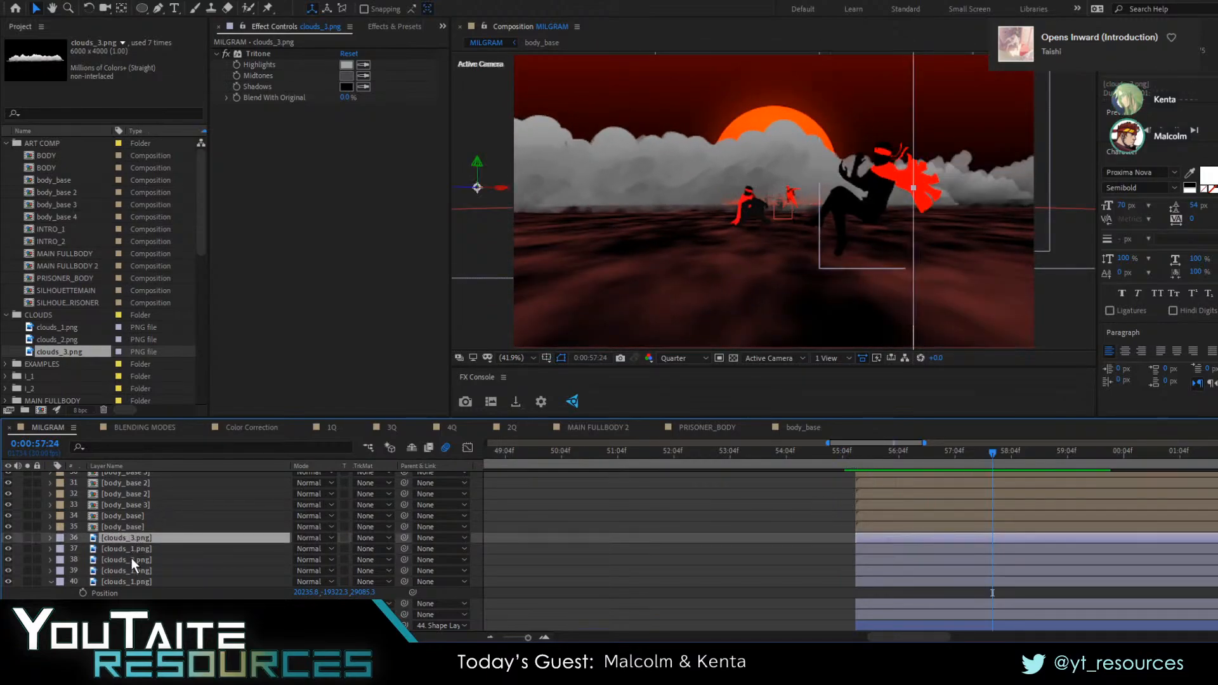
click(131, 561)
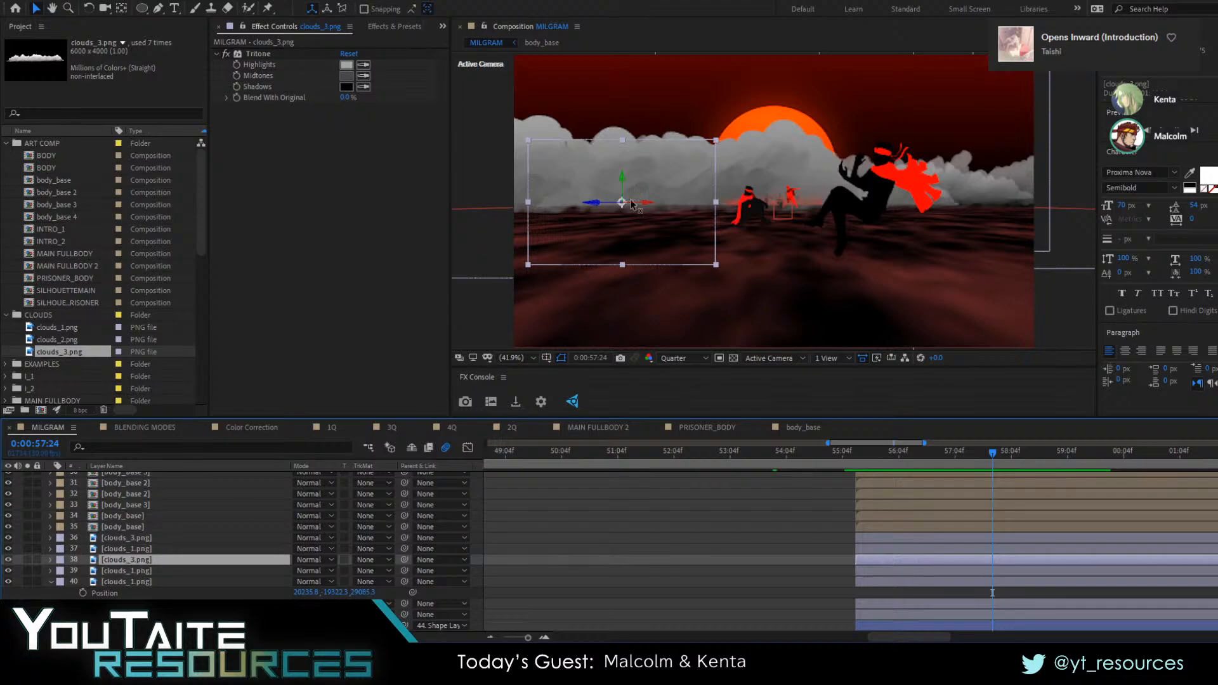
drag(632, 205, 260, 255)
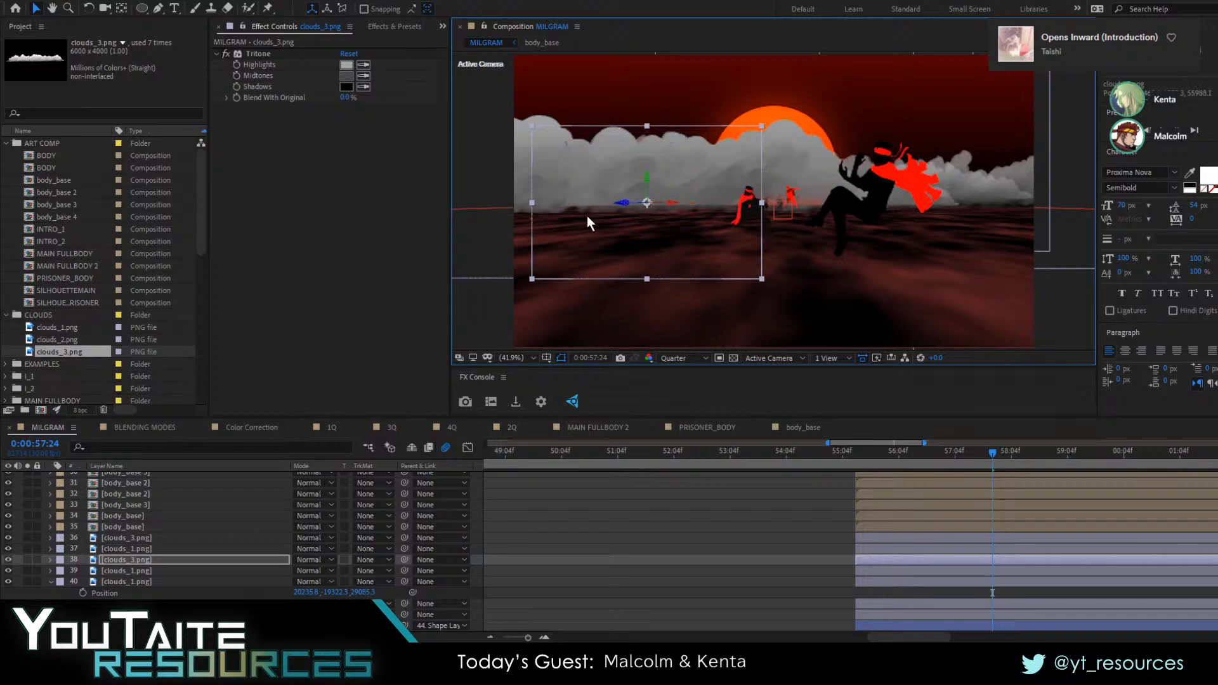
drag(628, 208, 542, 212)
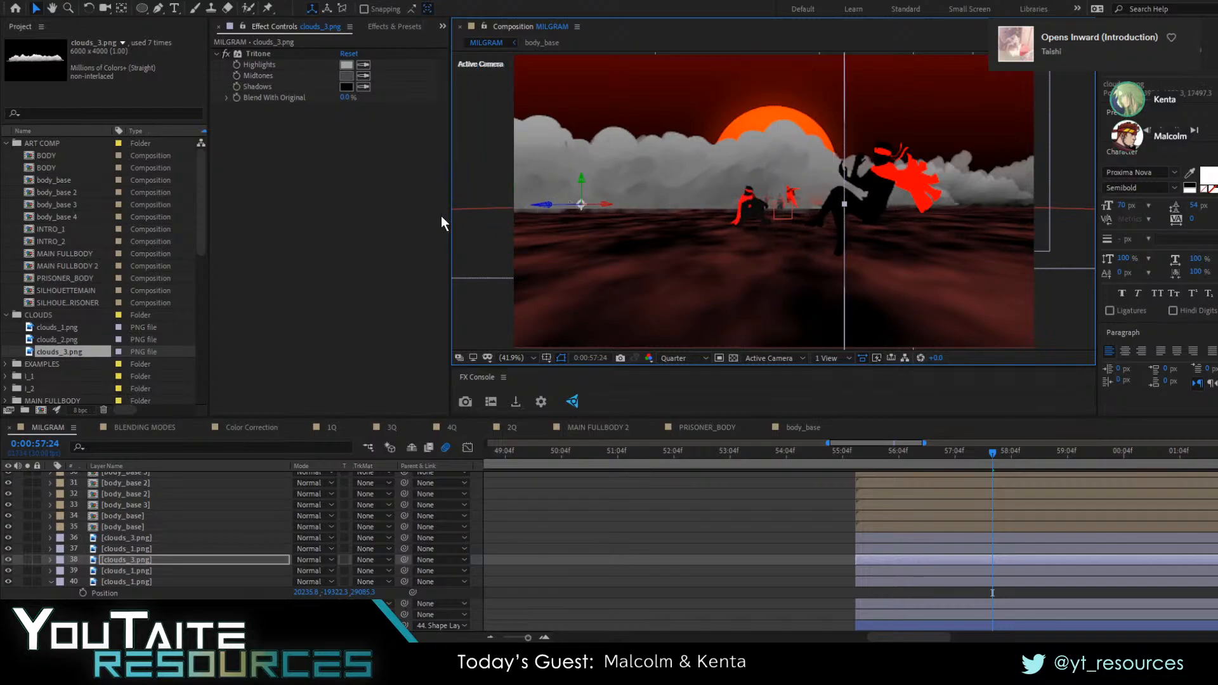
drag(442, 222, 1, 265)
drag(626, 124, 1015, 152)
drag(620, 168, 1168, 141)
drag(793, 165, 794, 121)
Scale the clouds_3 layer (layer 38) to 434%, lower it onto the horizon, and check the scene at 0:00:55:19
key(s)
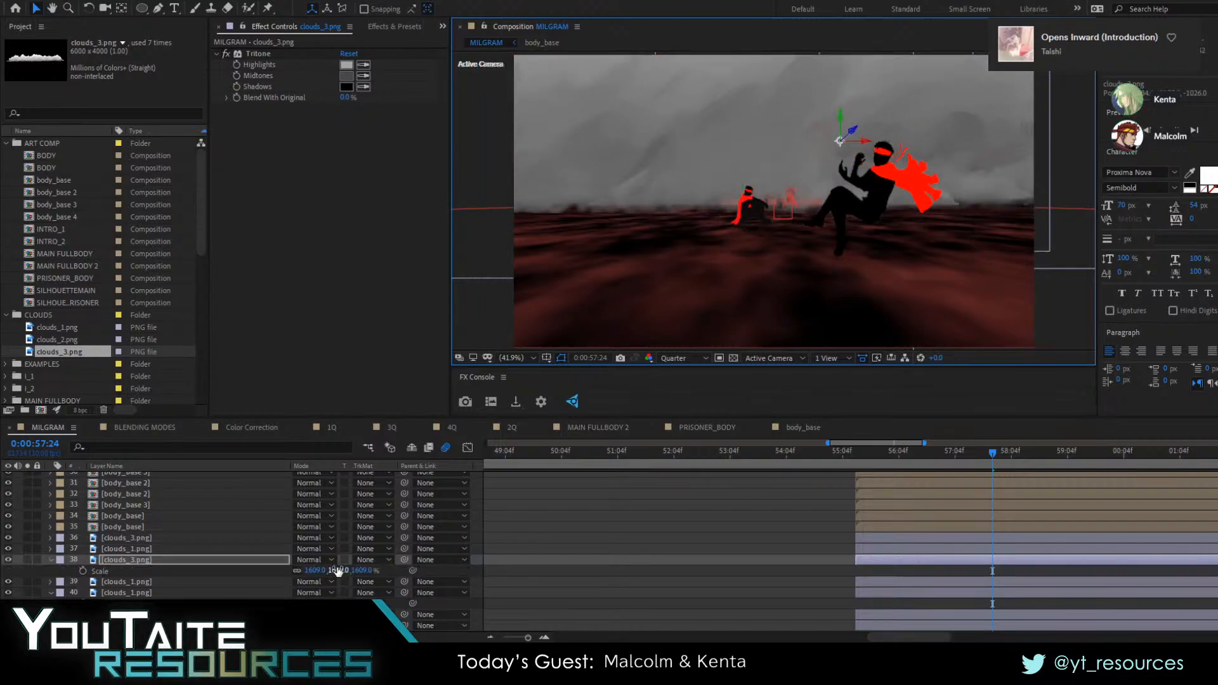
drag(329, 571, 307, 571)
drag(235, 578, 169, 574)
click(806, 130)
drag(805, 136, 805, 210)
click(785, 521)
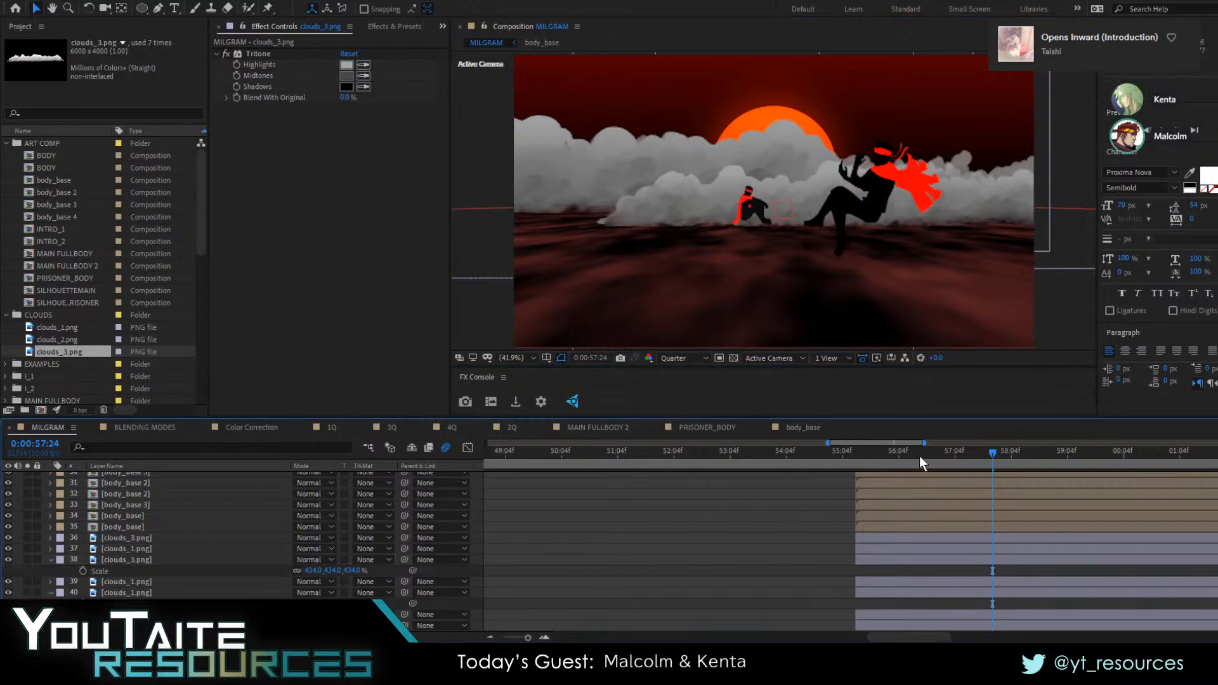
drag(920, 453, 871, 454)
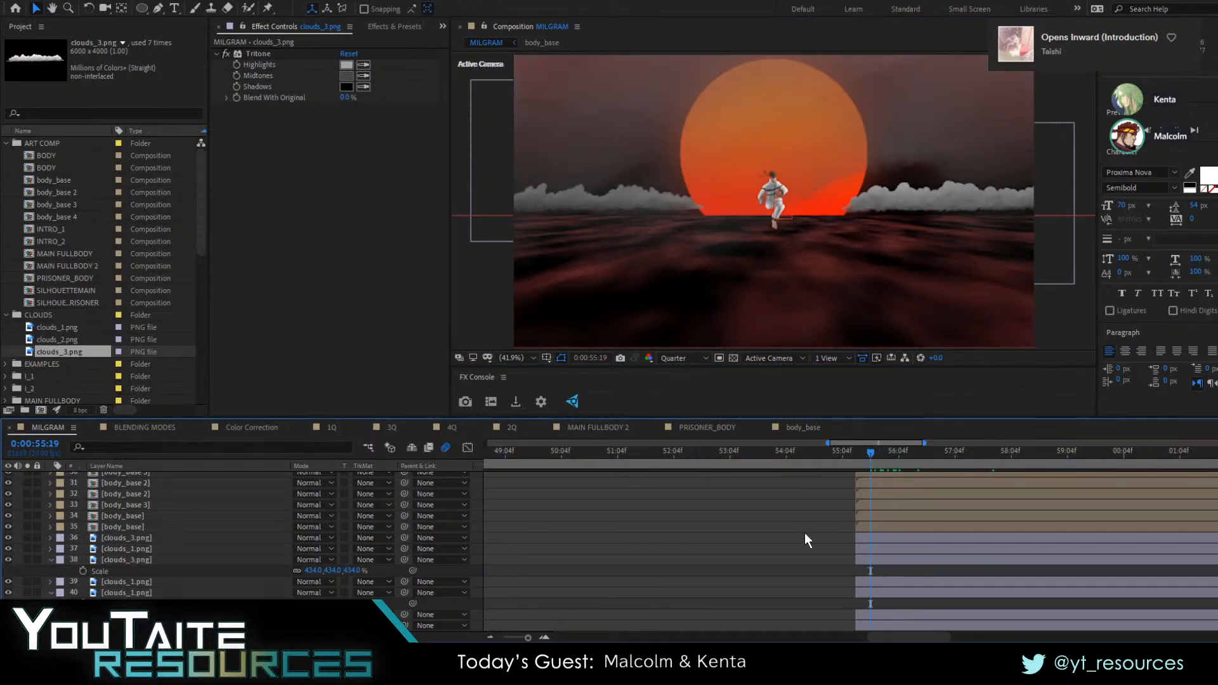
click(364, 26)
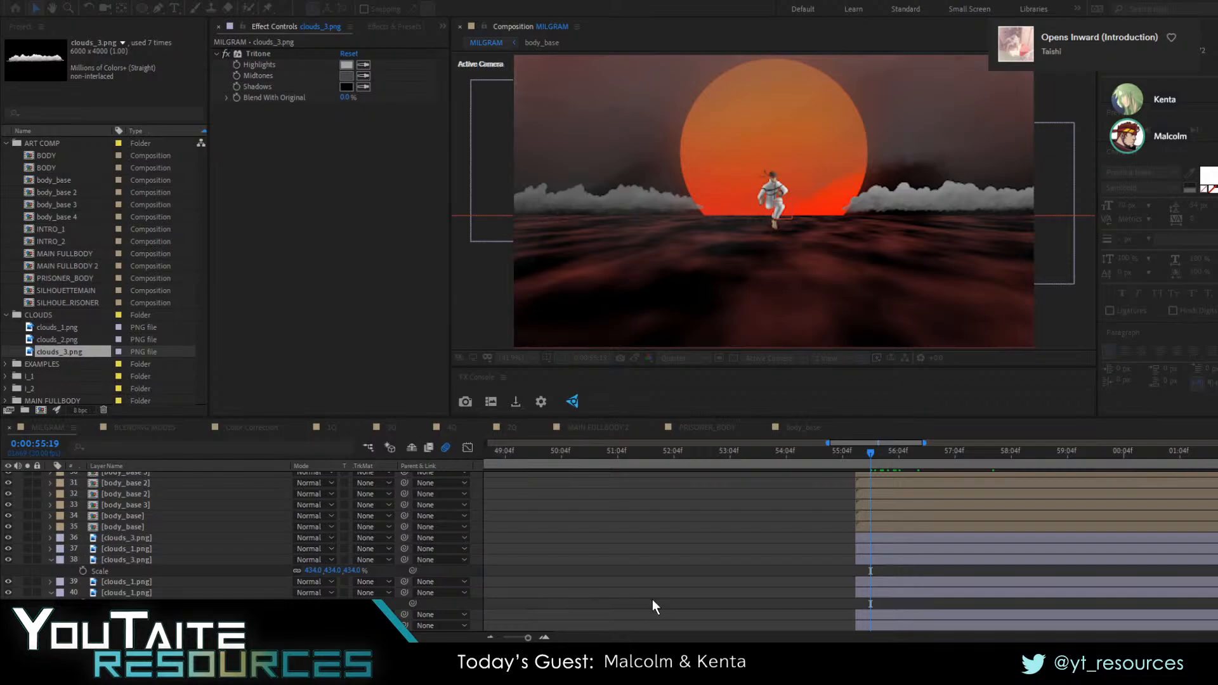
Add a new black solid to the MILGRAM composition and place it directly between Shape Layer 4 and Black Solid 4 in the layer stack
click(657, 429)
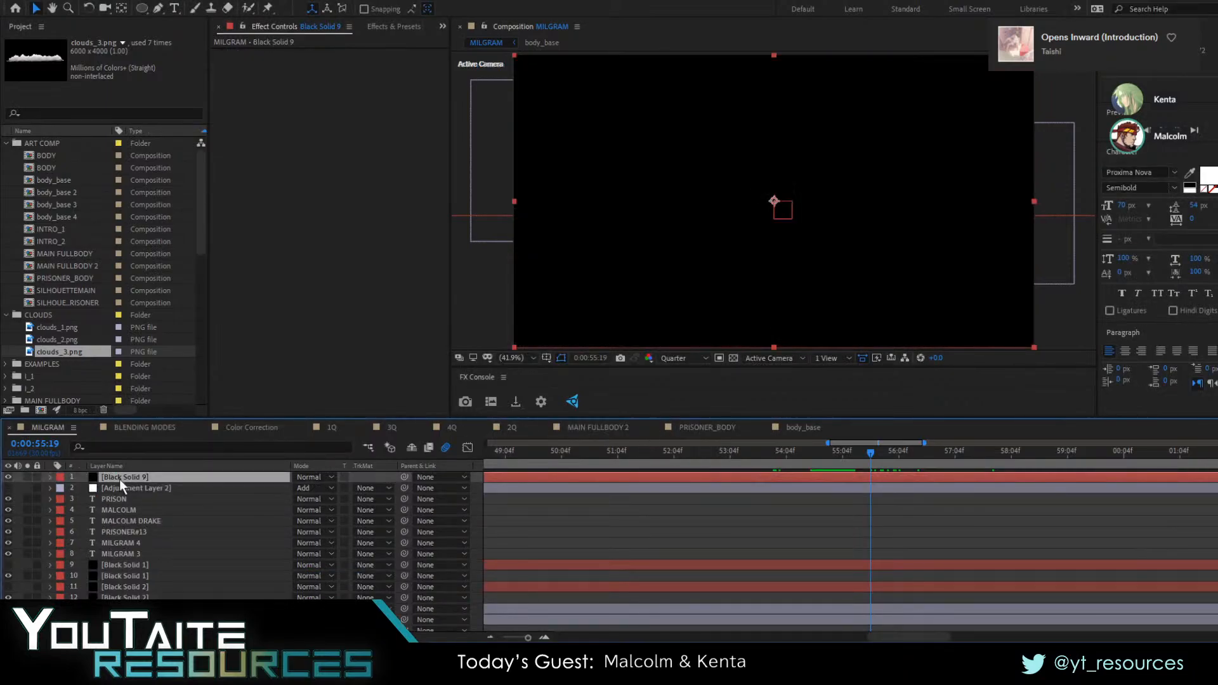
scroll(634, 539, down, 6)
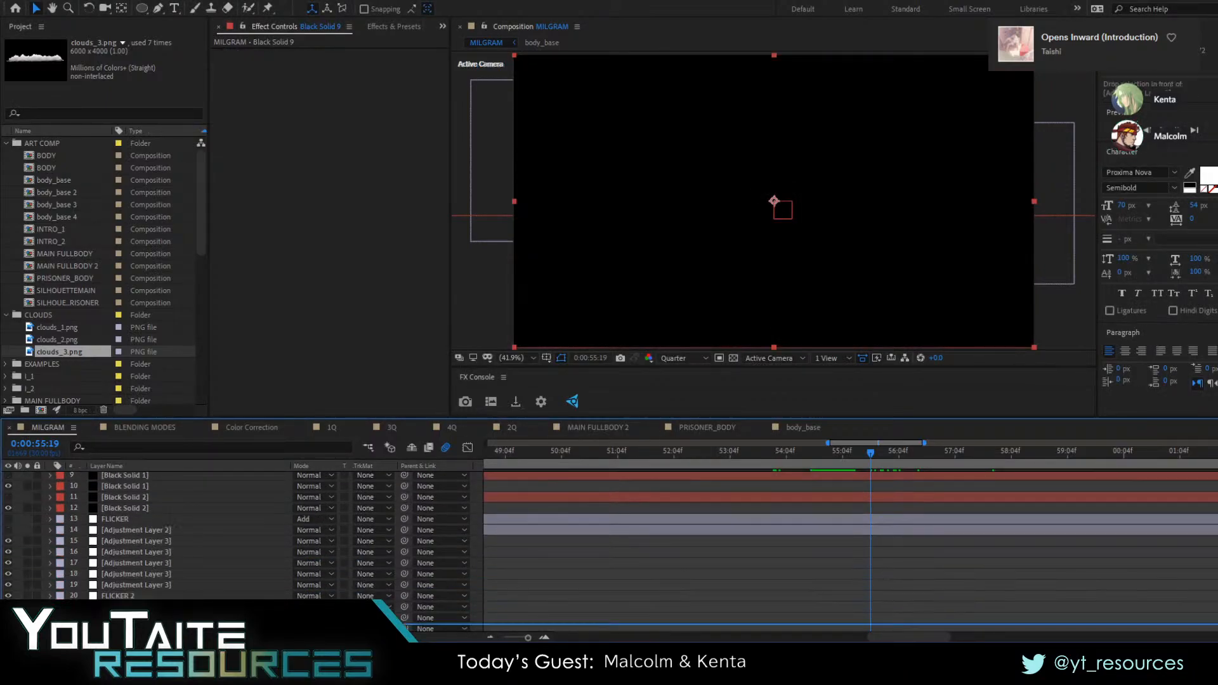
drag(130, 628, 131, 547)
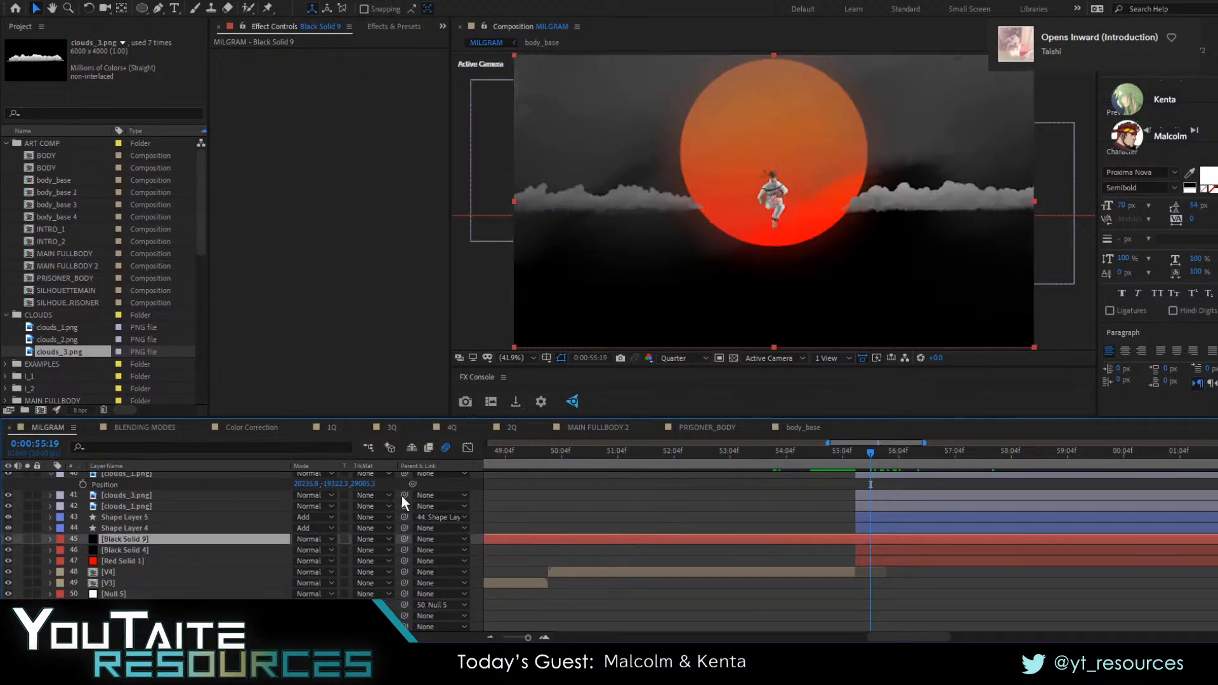
click(131, 550)
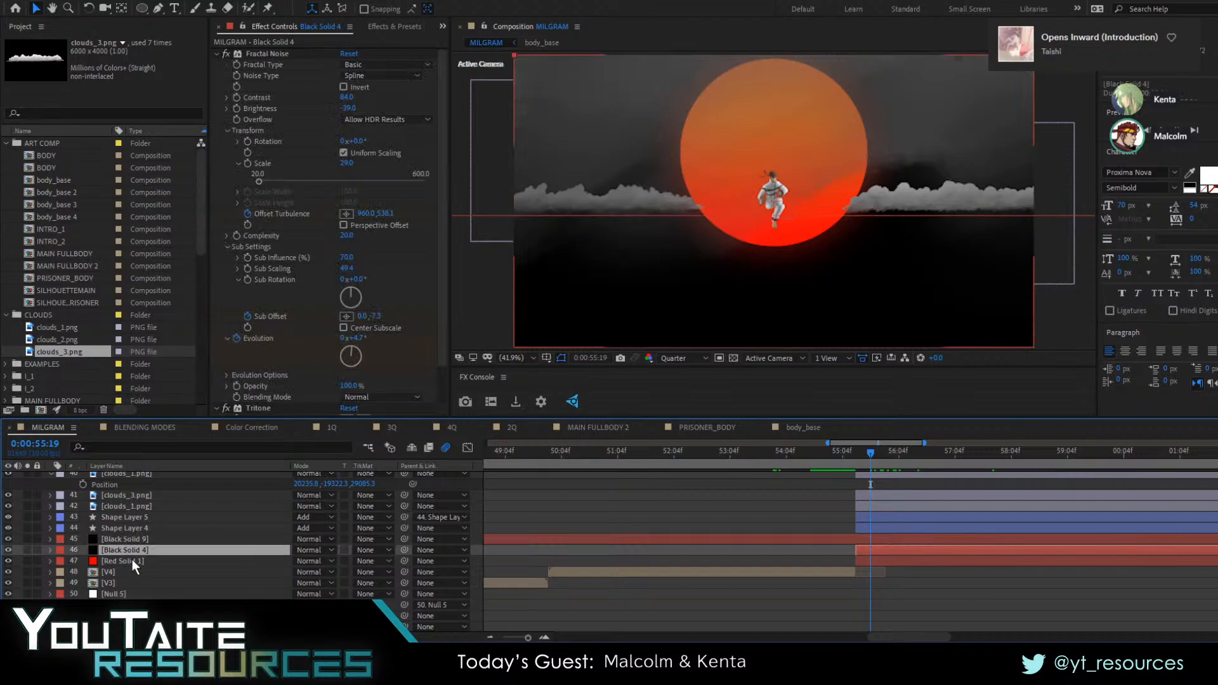
click(132, 560)
click(128, 550)
Trim the start of the new black solid to 0:00:55:11 and show the layer switches
click(132, 537)
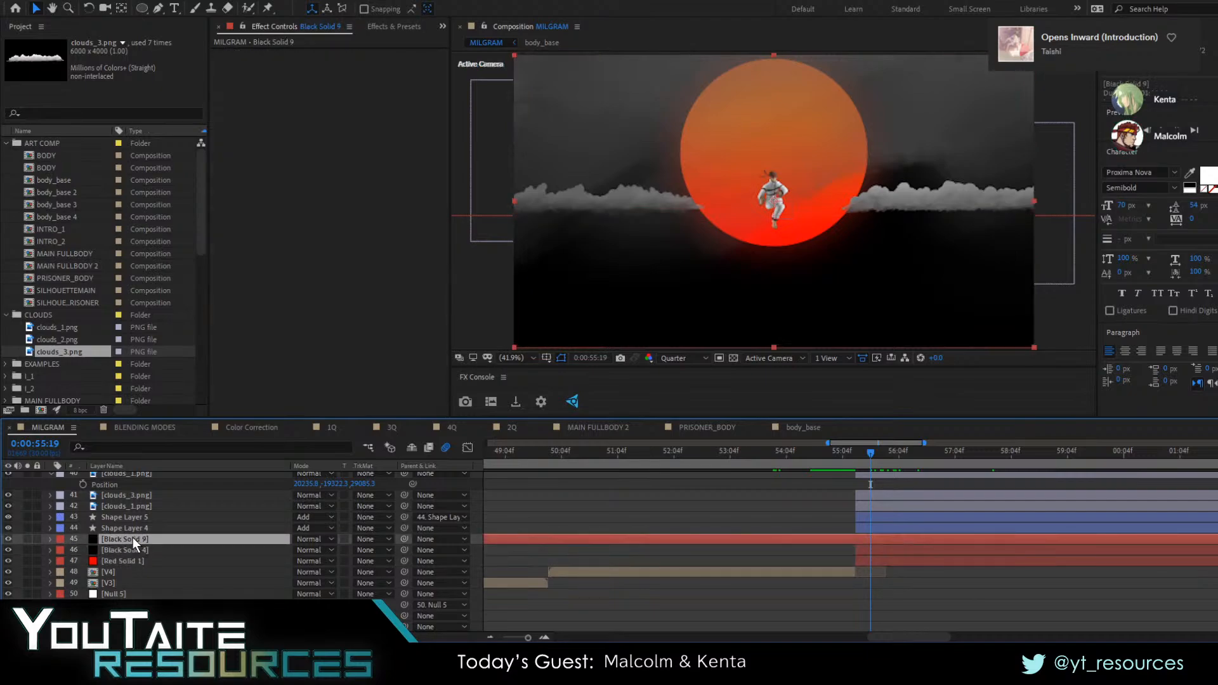
drag(897, 463, 855, 469)
key(alt+bracketleft)
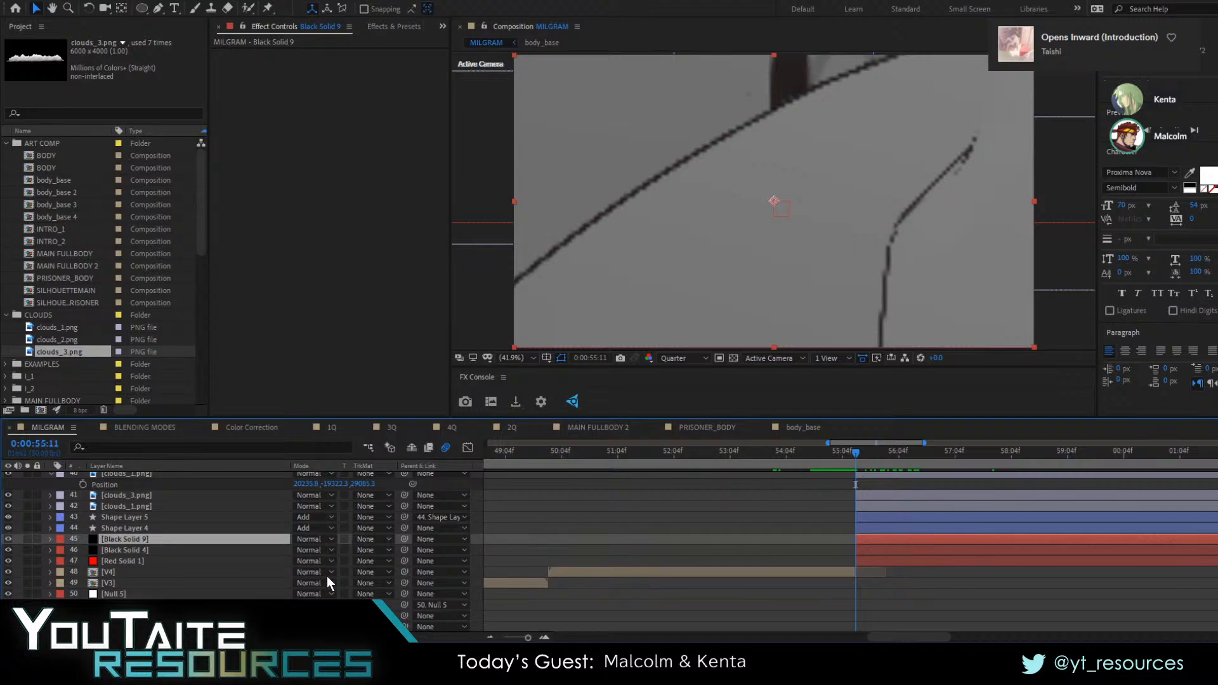
key(F4)
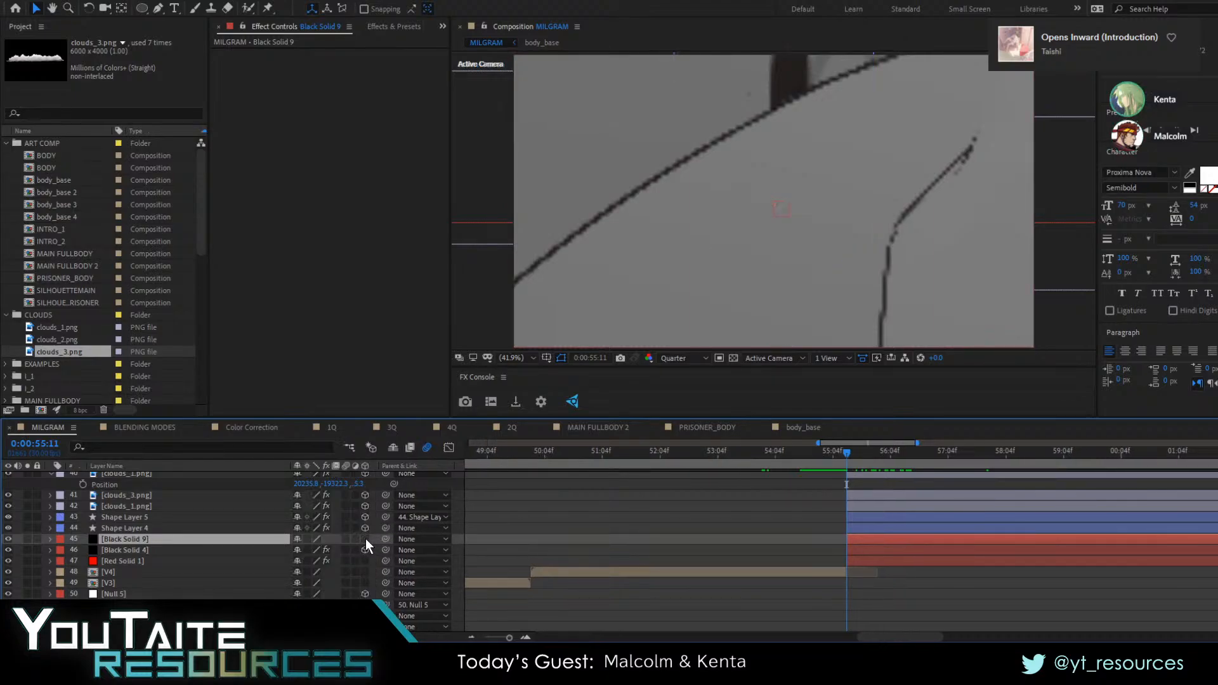
Apply the CC Particle World effect to the new black solid and rename the layer PARTICLES
click(383, 27)
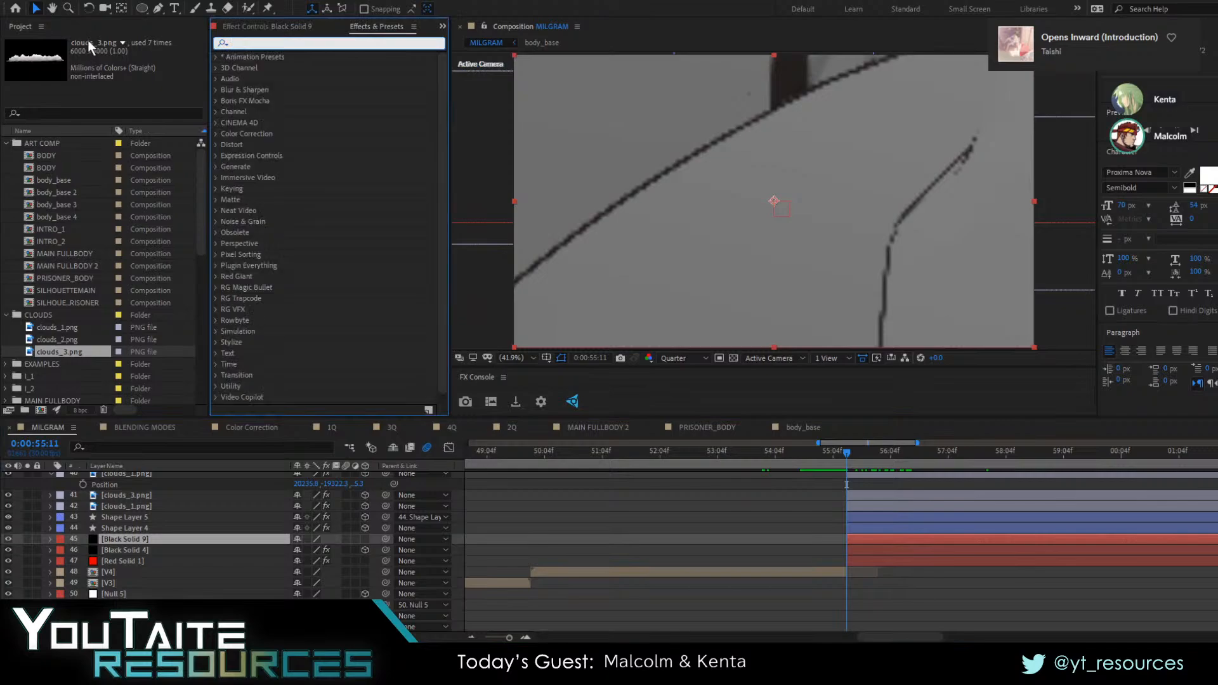
text(cc)
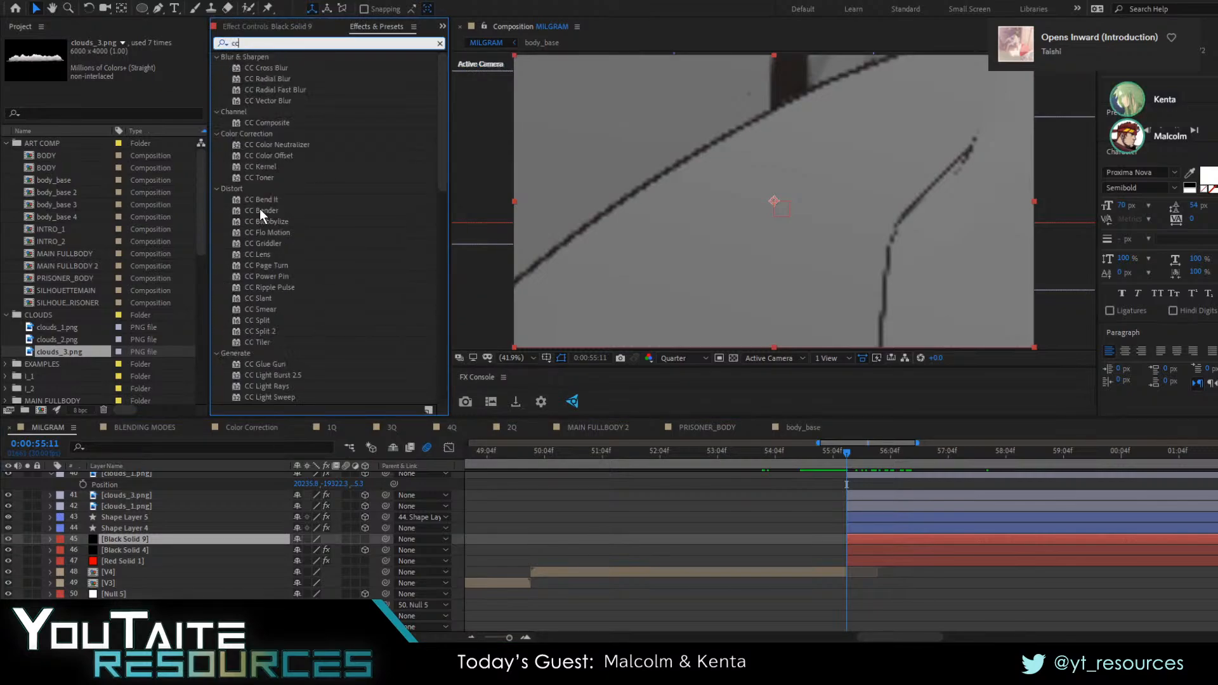
text( part)
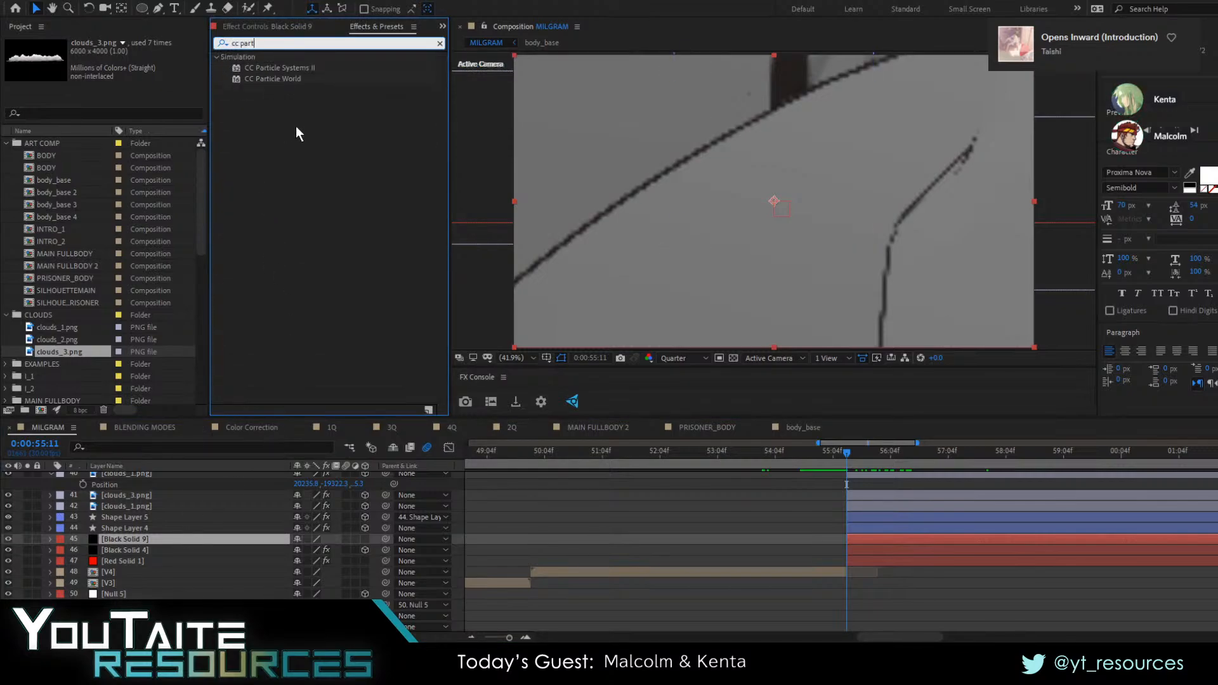
double_click(280, 79)
click(134, 537)
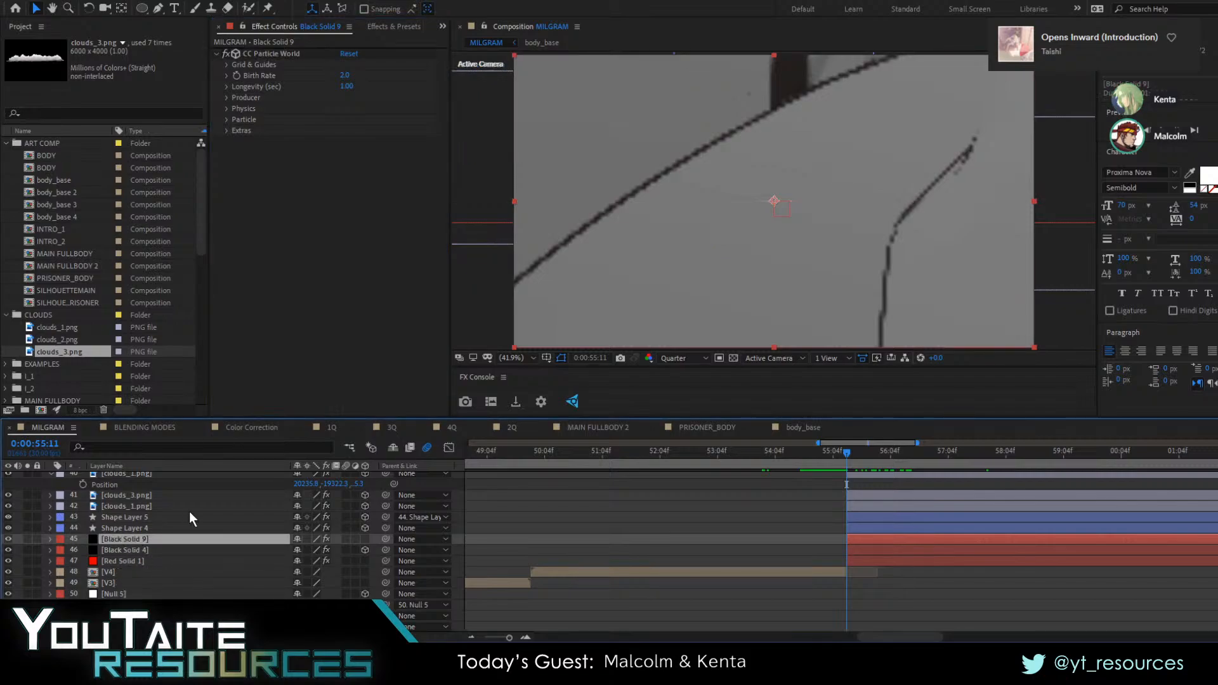
key(Return)
text(PARTICLES)
key(Return)
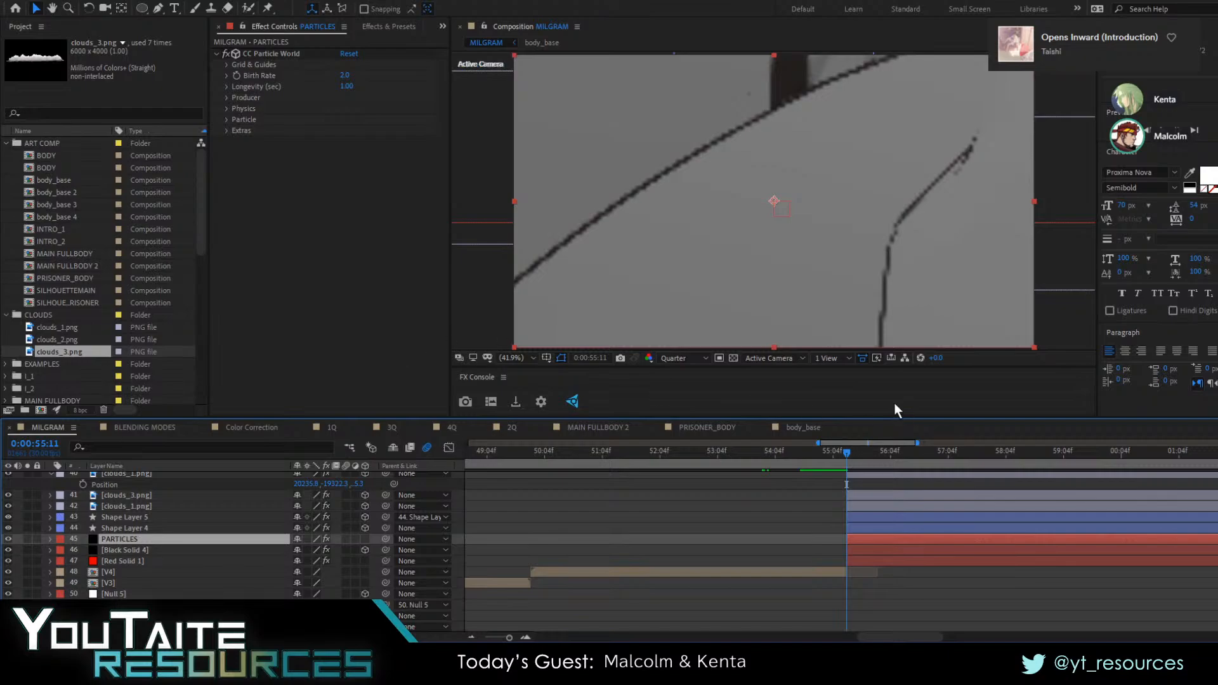
Refresh the preview at 0:00:56:15 and set the PARTICLES layer's particle type to Textured Square
drag(858, 452, 906, 463)
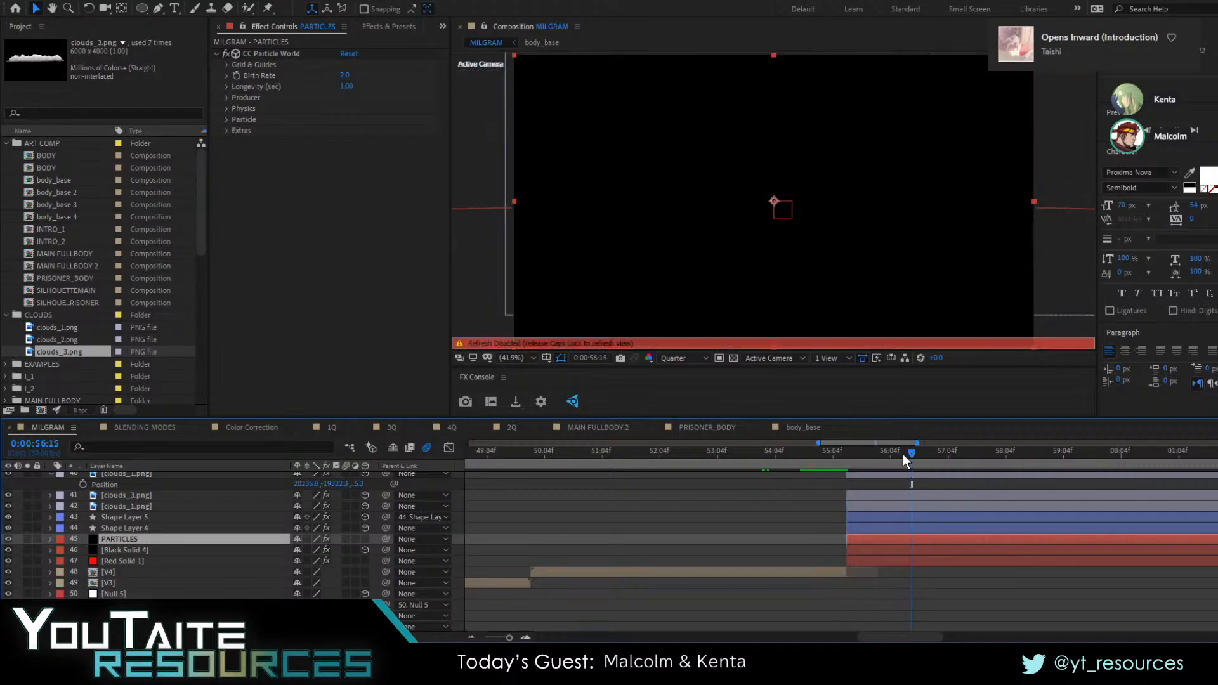
key(Caps_Lock)
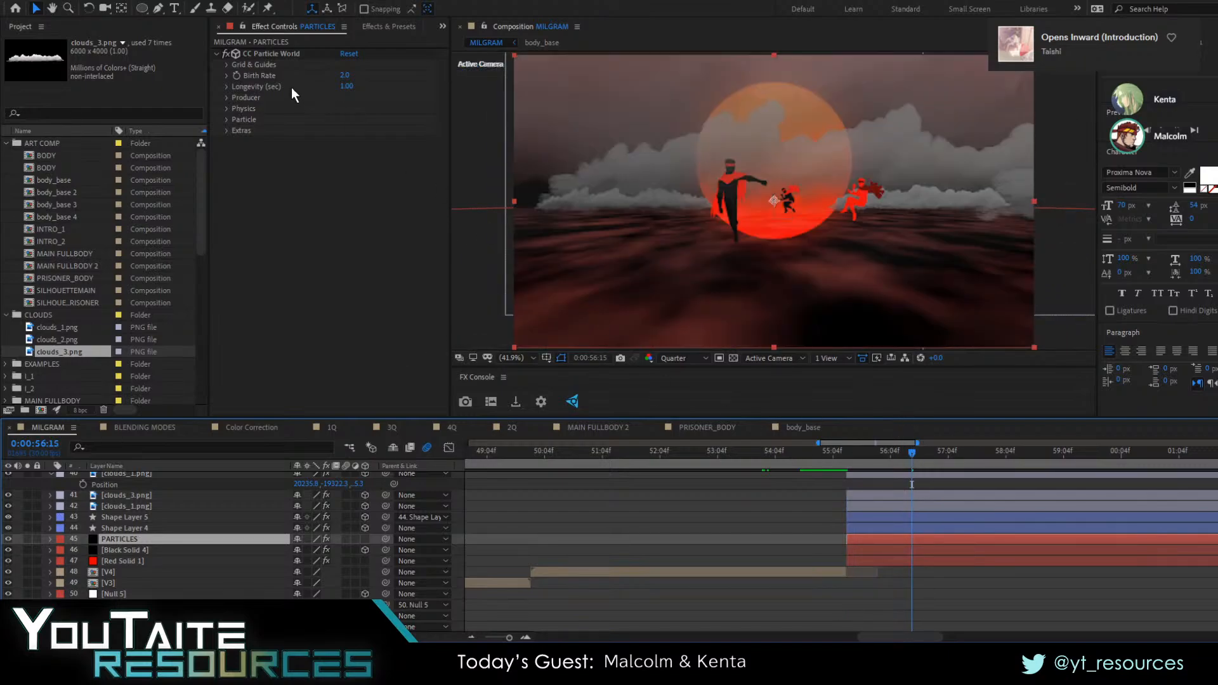
click(225, 64)
click(227, 65)
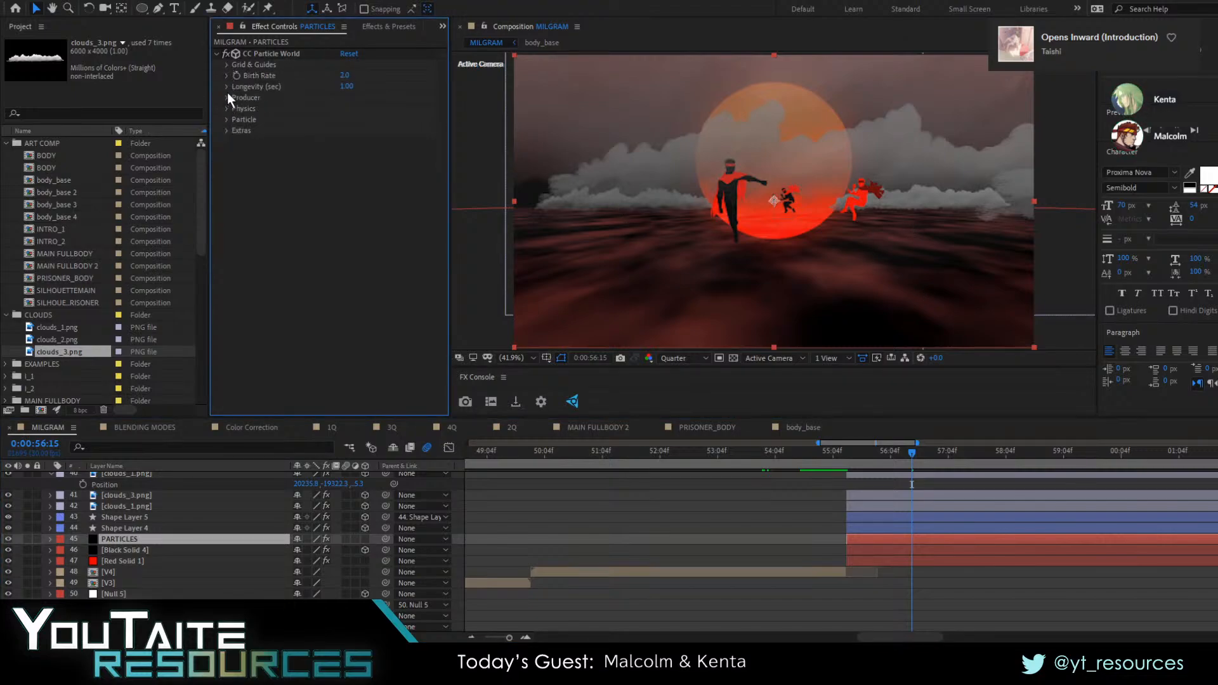
click(227, 97)
click(227, 97)
click(227, 108)
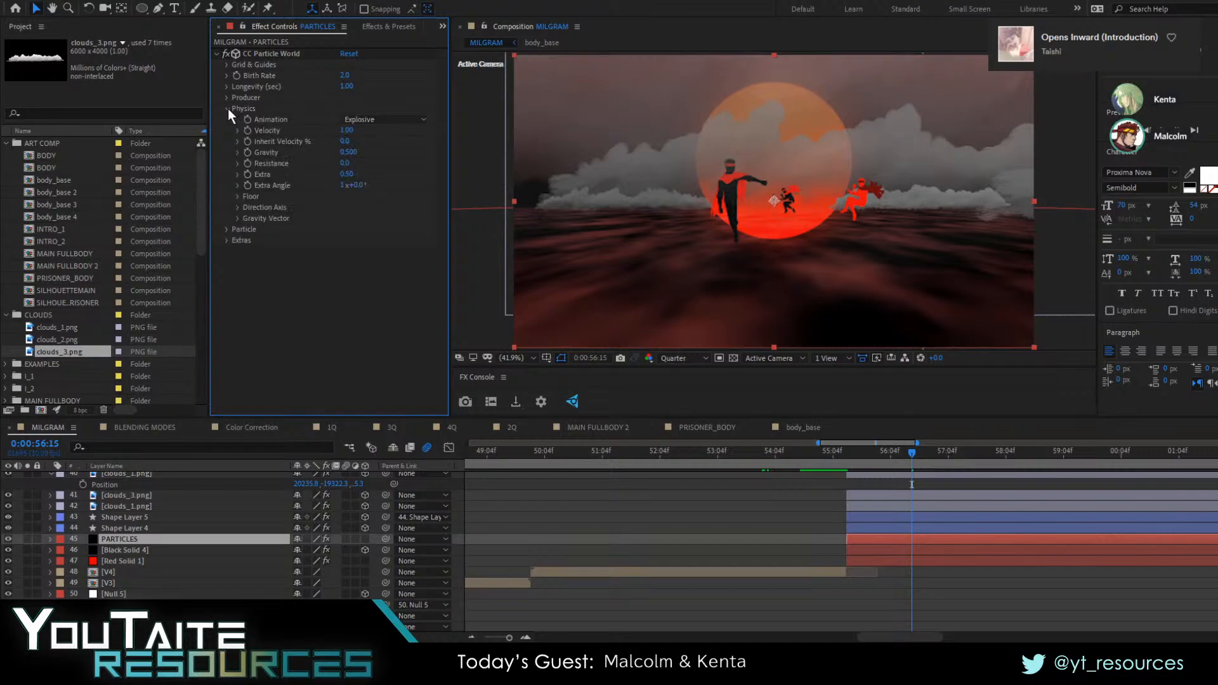
click(227, 108)
click(227, 120)
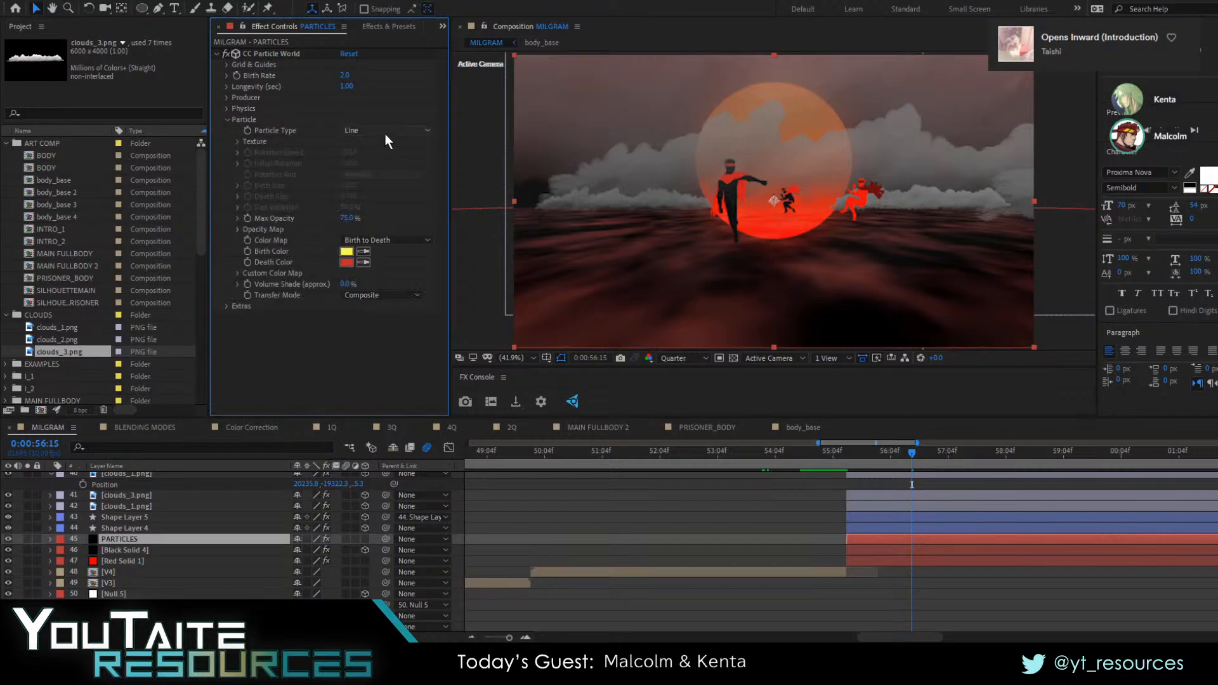
click(408, 434)
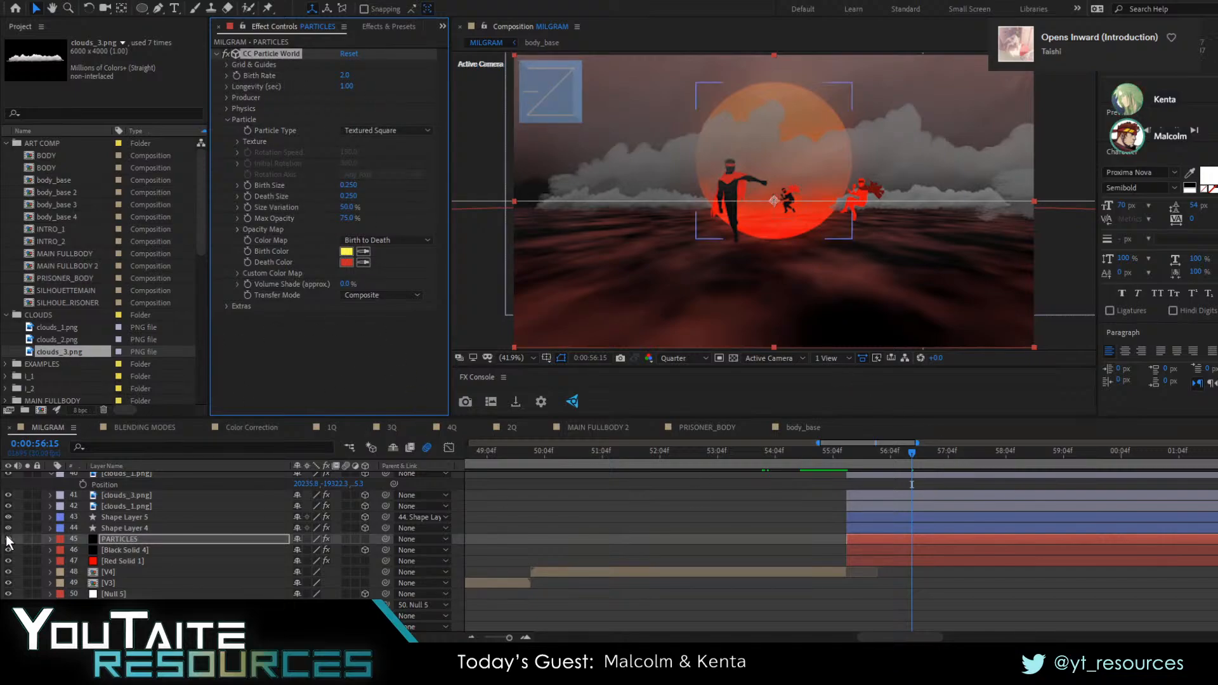
Solo the PARTICLES layer and preview its particles at 0:00:57:10
click(29, 538)
scroll(625, 223, down, 2)
scroll(626, 222, up, 2)
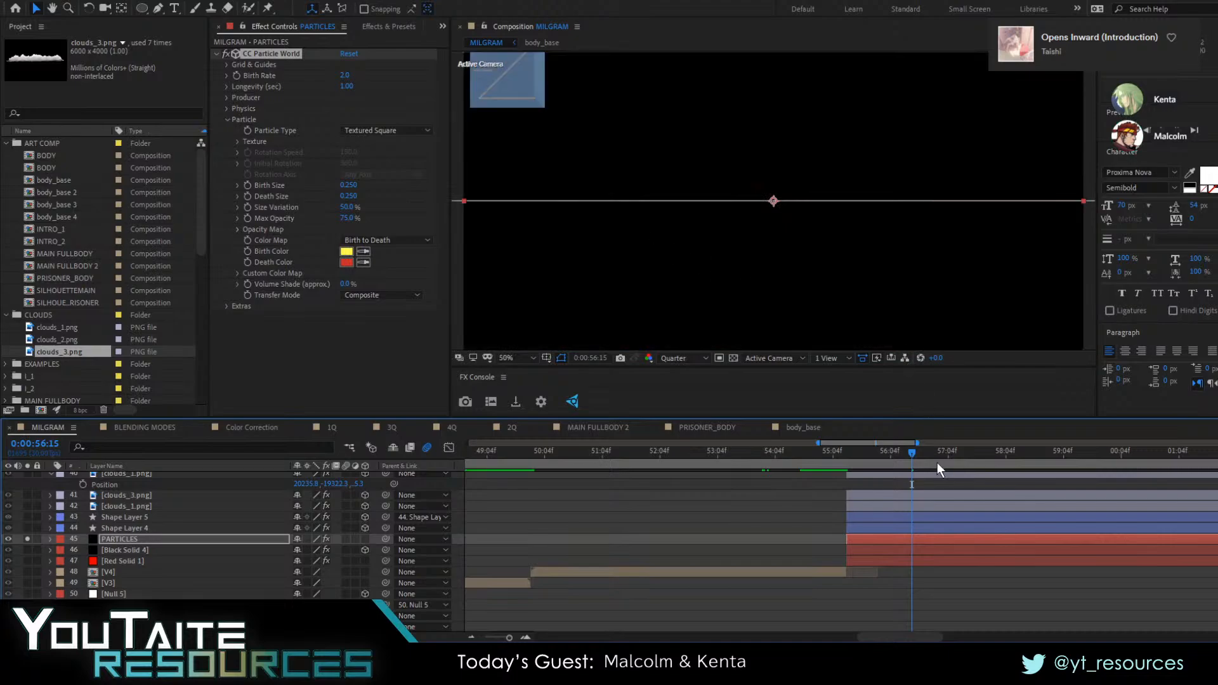
drag(921, 462, 959, 477)
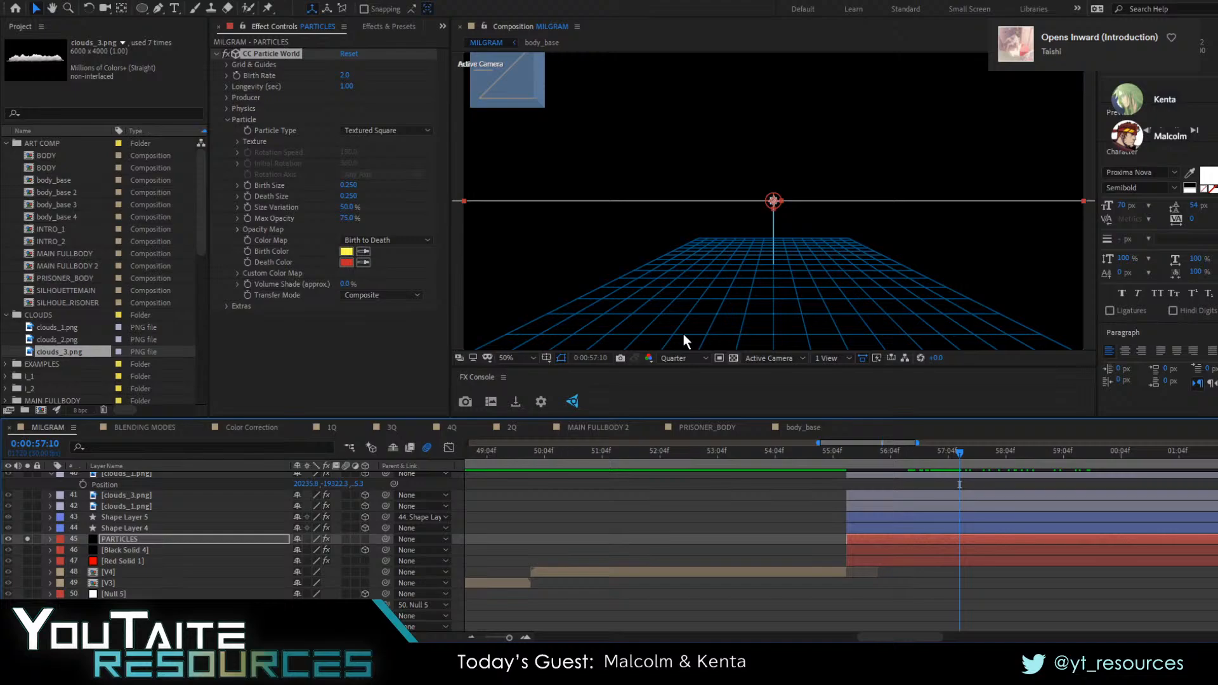
Set the CC Particle World producer's Radius X to 1.100 and Radius Z to 117.155, checking the spread near 0:00:55:12
click(226, 97)
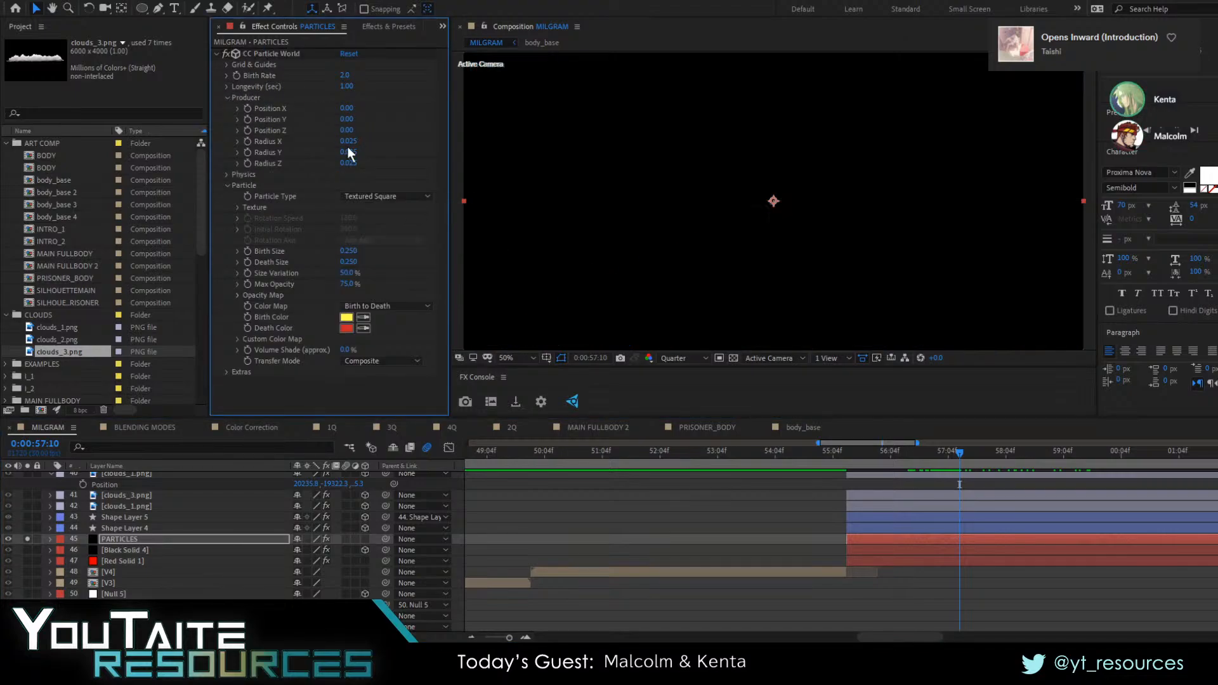
drag(348, 141, 632, 158)
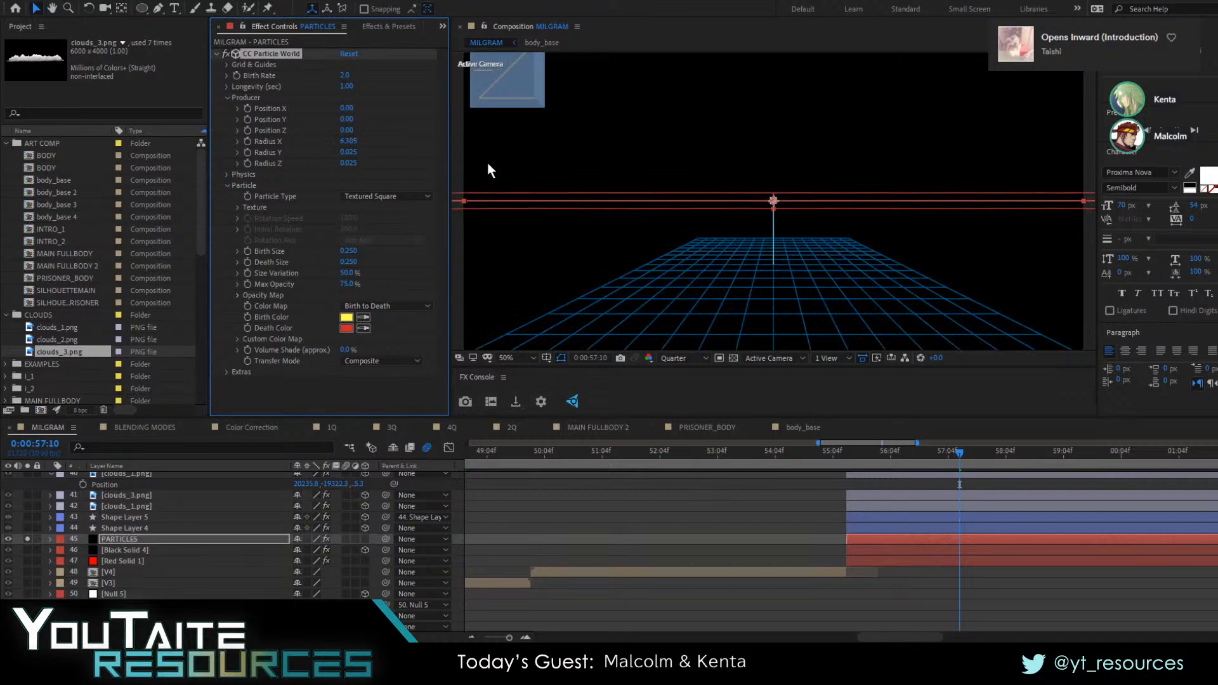
mouse_move(488, 164)
mouse_down()
mouse_move(413, 157)
mouse_move(484, 153)
mouse_up()
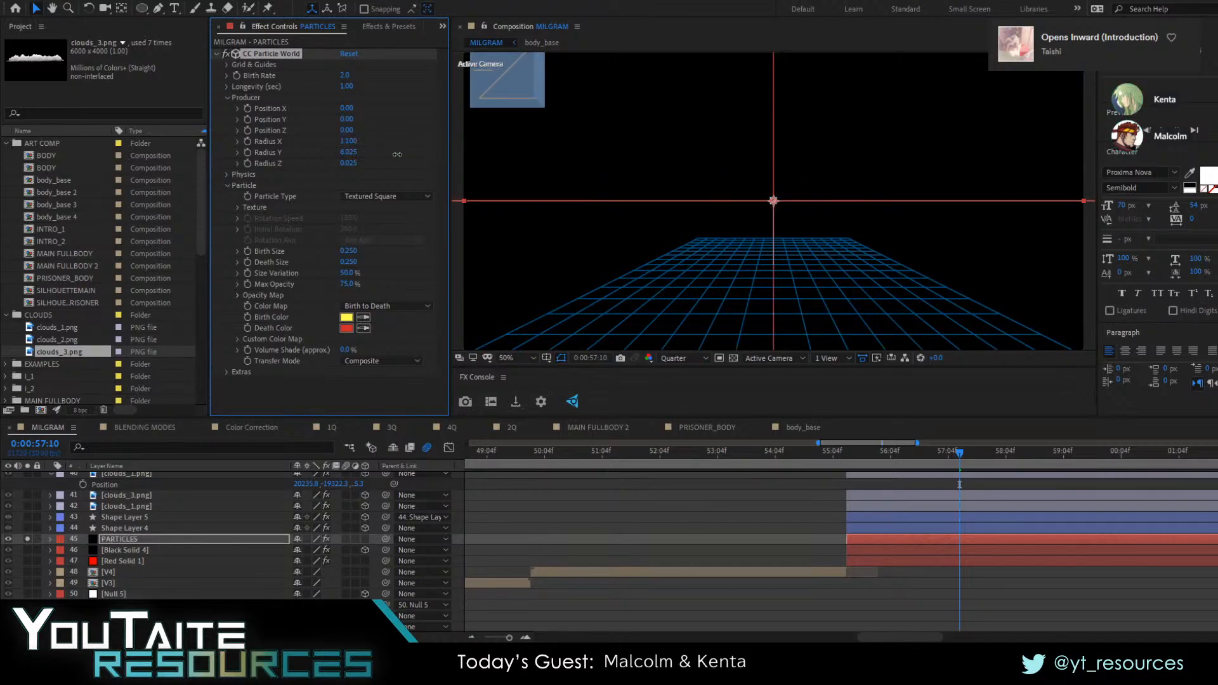
drag(397, 154, 349, 161)
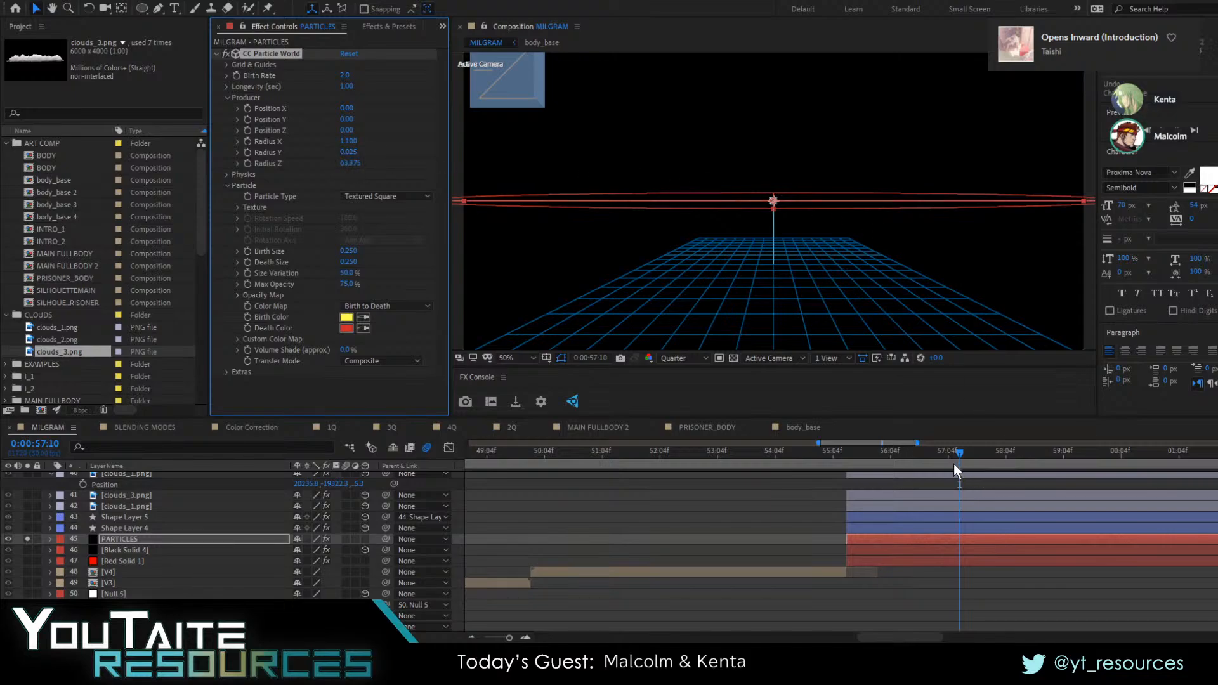
drag(954, 463, 880, 462)
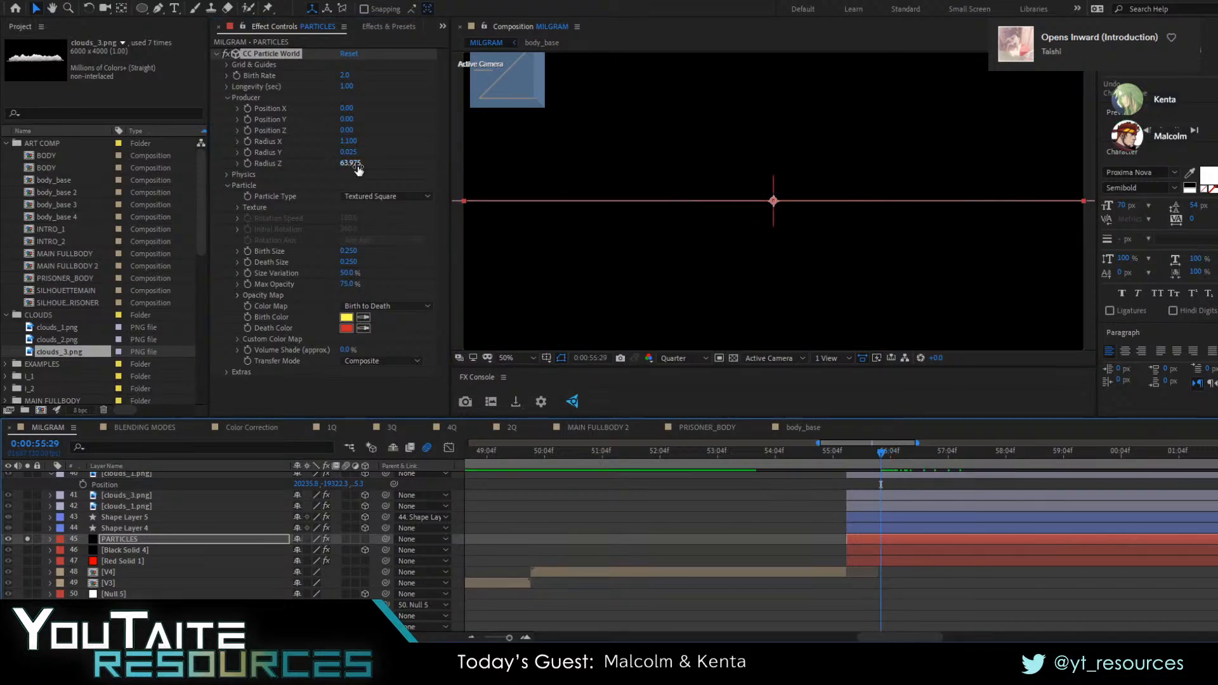
drag(356, 164, 519, 173)
drag(861, 457, 848, 458)
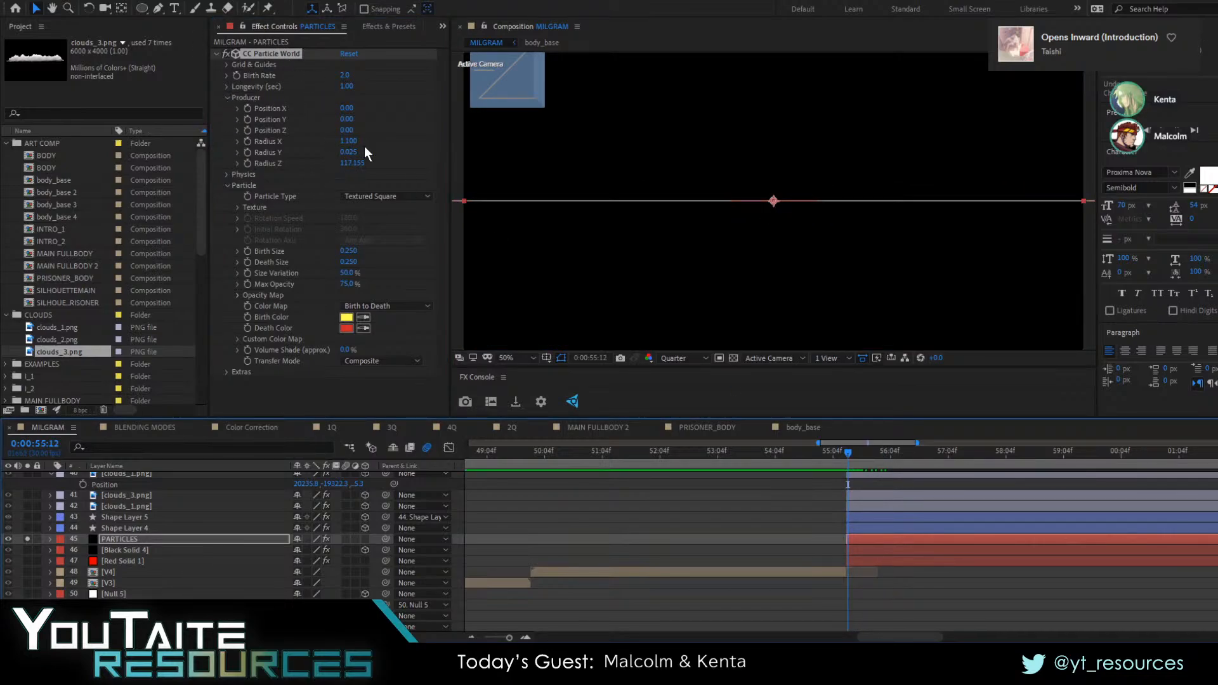
Set the producer's Position Y to 0.24, checking the emitter height at 0:00:57:13
drag(346, 118, 498, 149)
click(861, 460)
drag(915, 466, 965, 465)
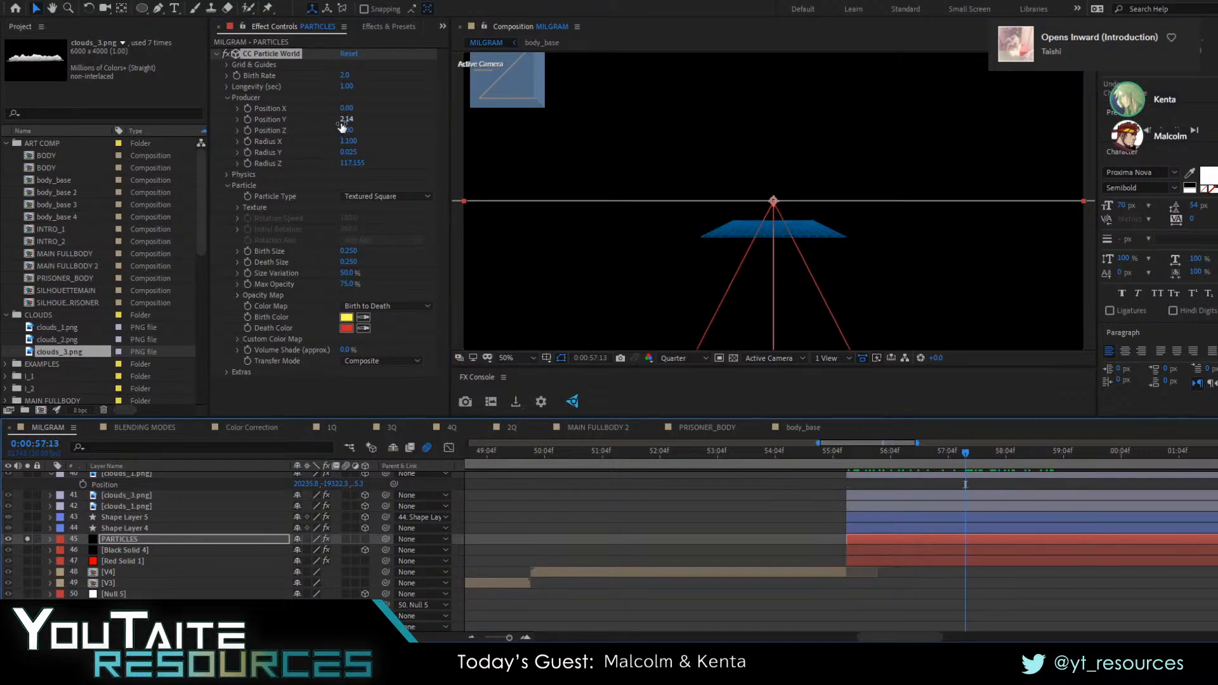
drag(343, 121, 230, 137)
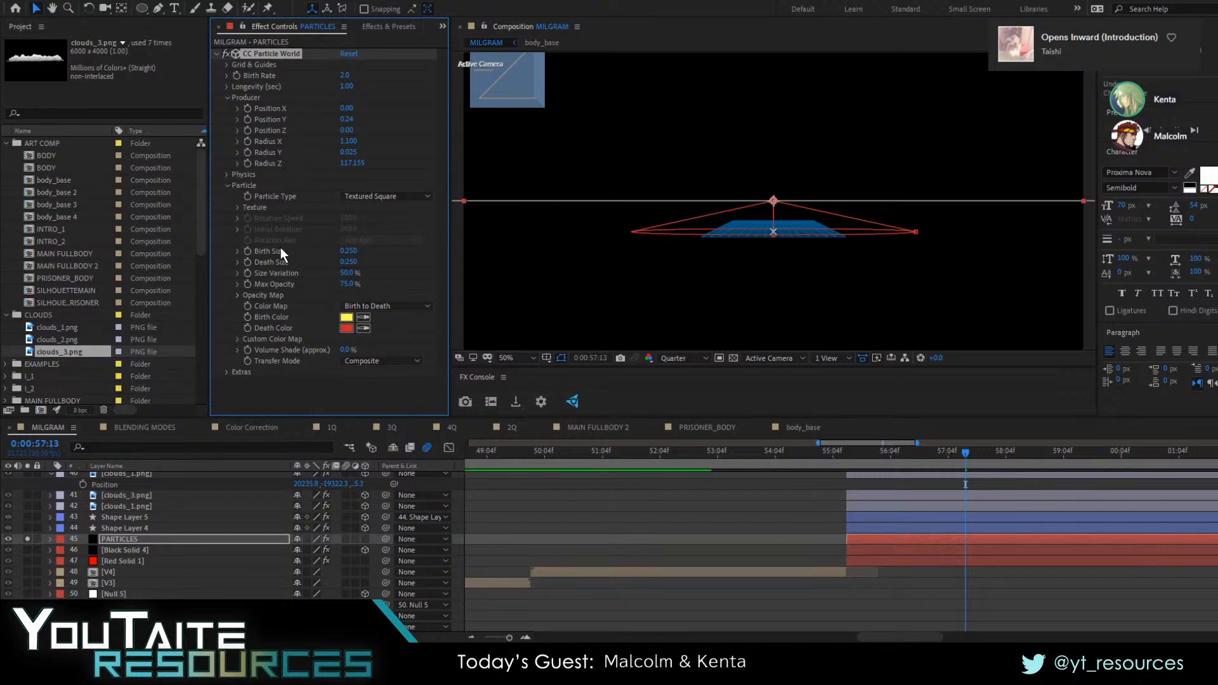
Try Cube as the particle type and settle on Line
click(387, 196)
click(379, 212)
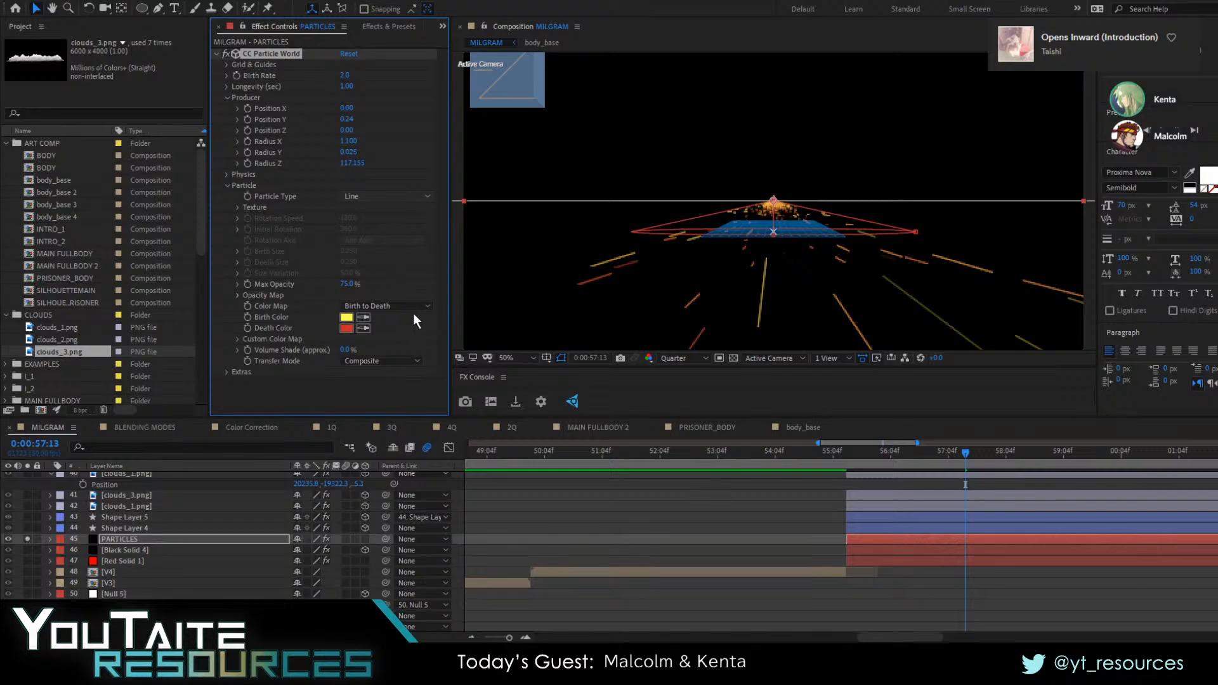
click(382, 403)
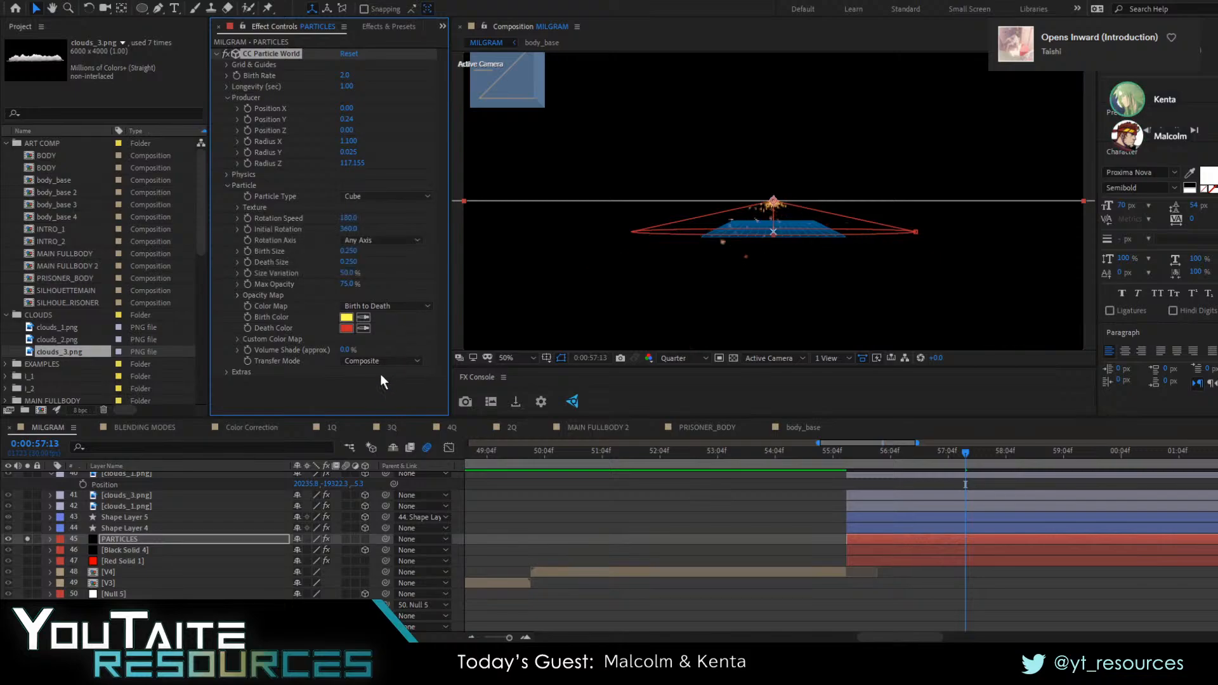
click(350, 198)
click(360, 211)
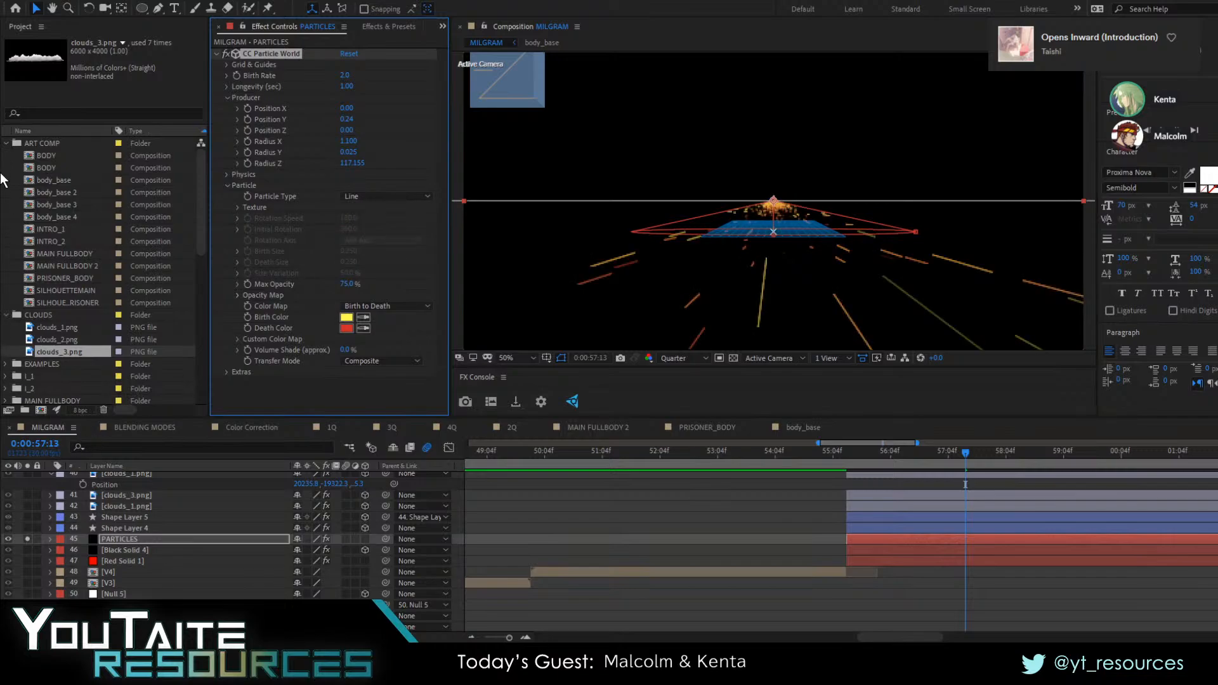
Collapse the ART COMP and CLOUDS folders and create a 500 x 500 composition named PARTICLE
click(6, 145)
click(6, 155)
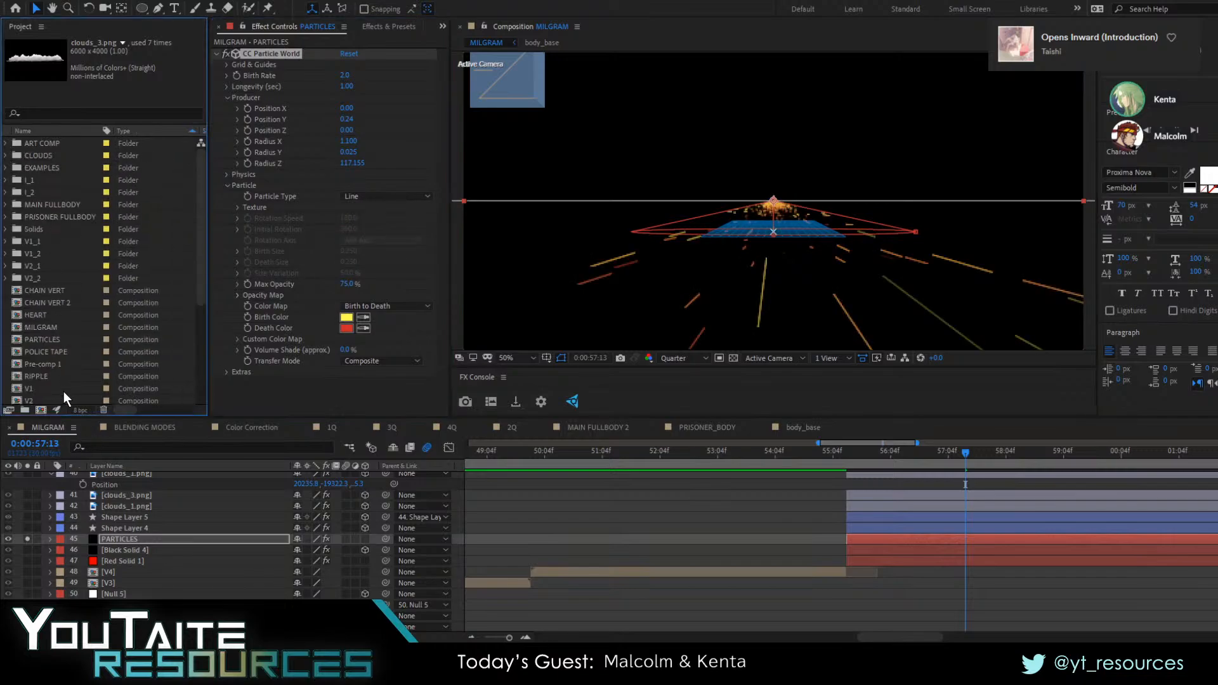
scroll(63, 390, down, 4)
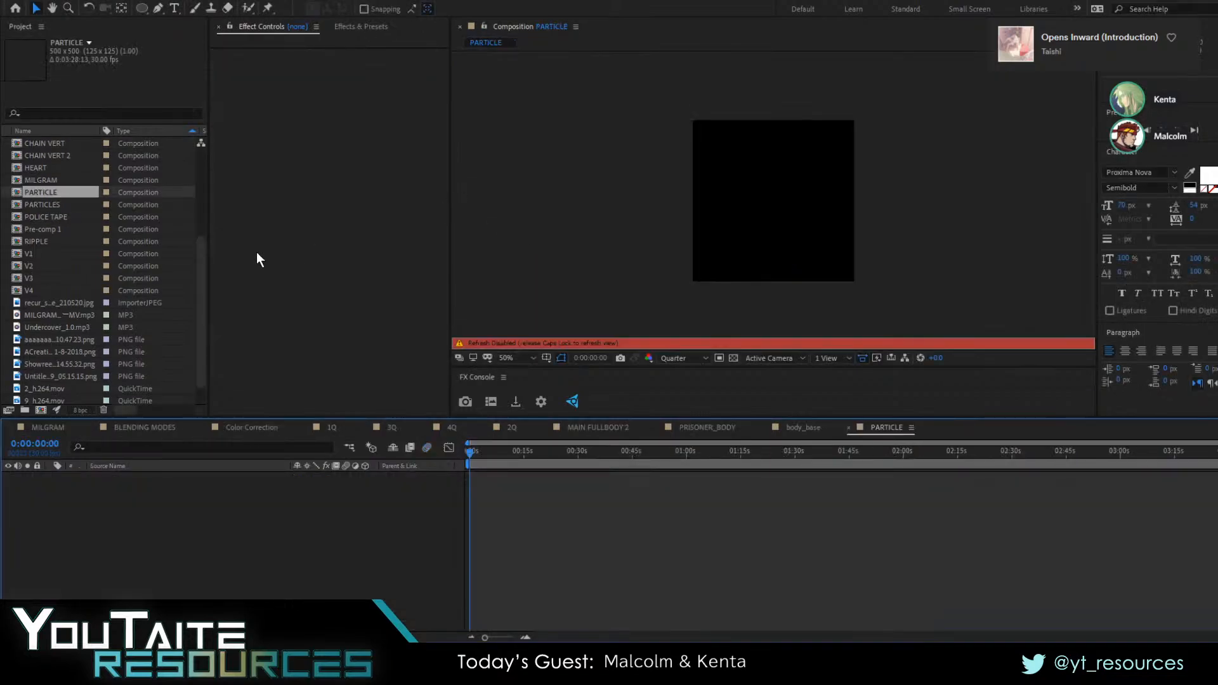
Examine the existing PARTICLES composition's one-frame text and shape layers, and return to the PARTICLE composition
double_click(48, 203)
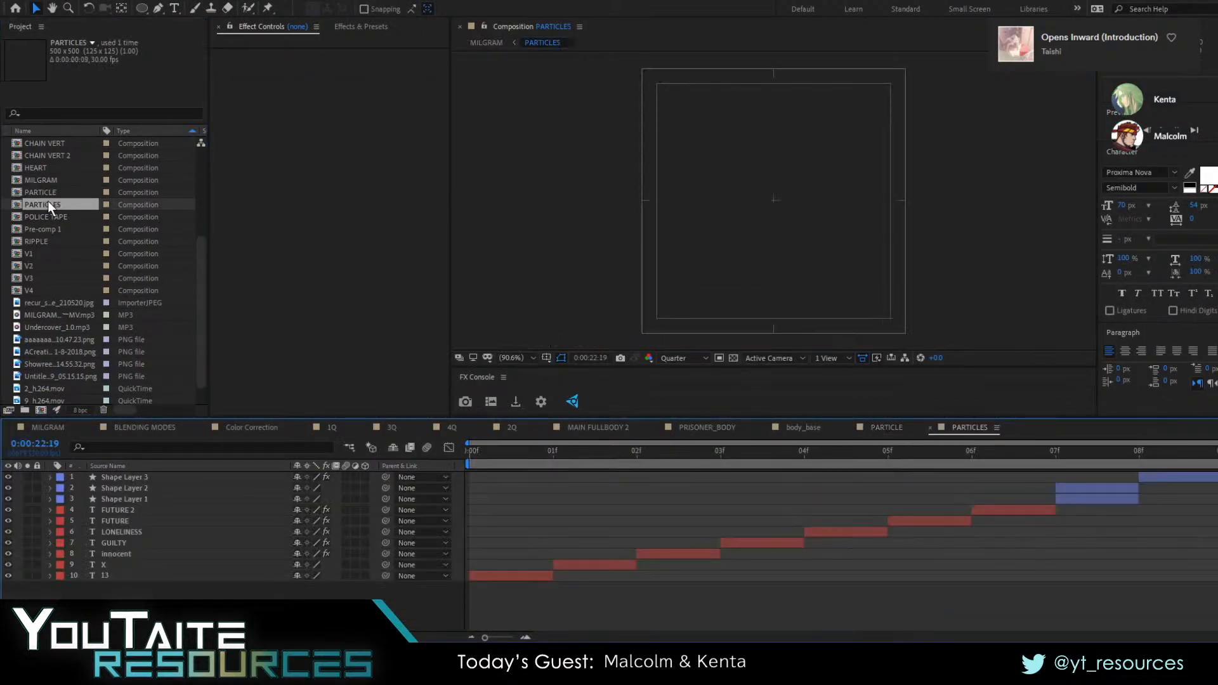
key(space)
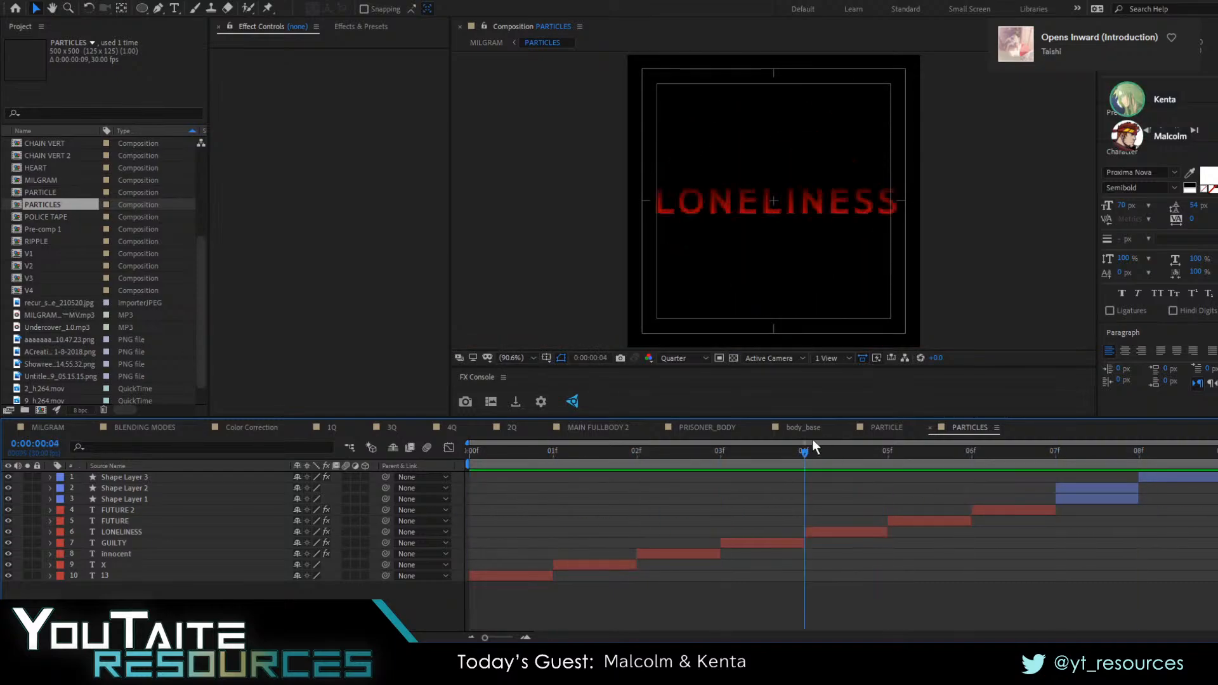
click(887, 427)
click(153, 428)
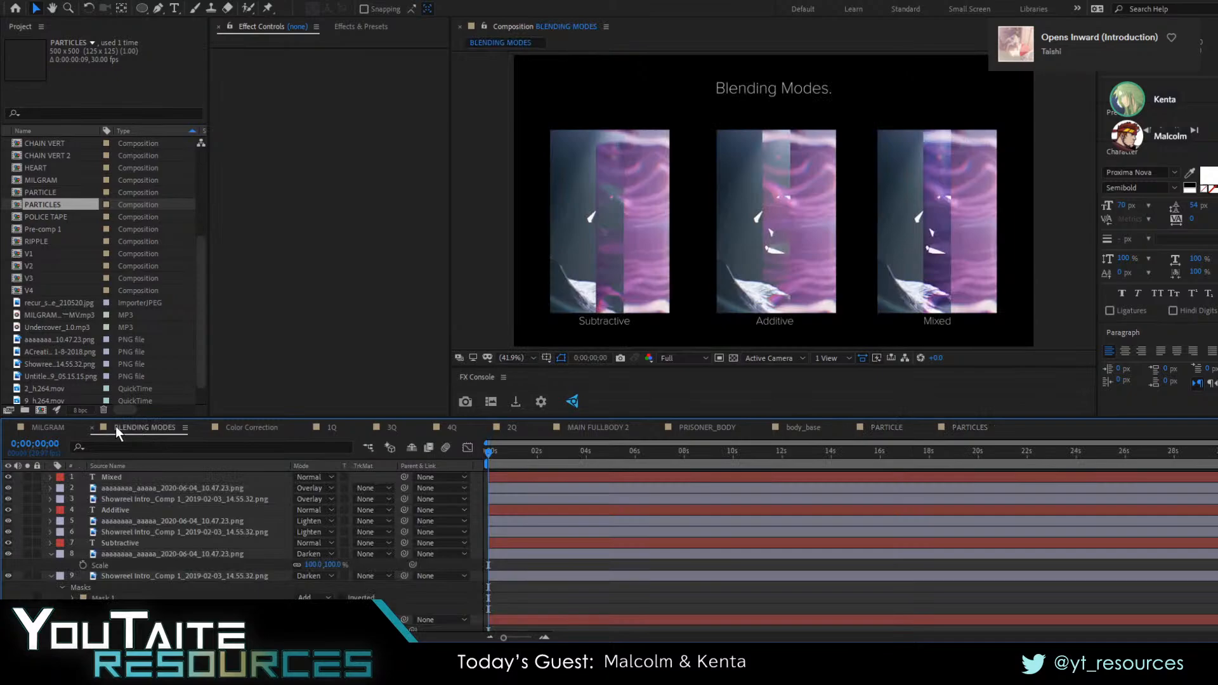
click(35, 420)
click(970, 428)
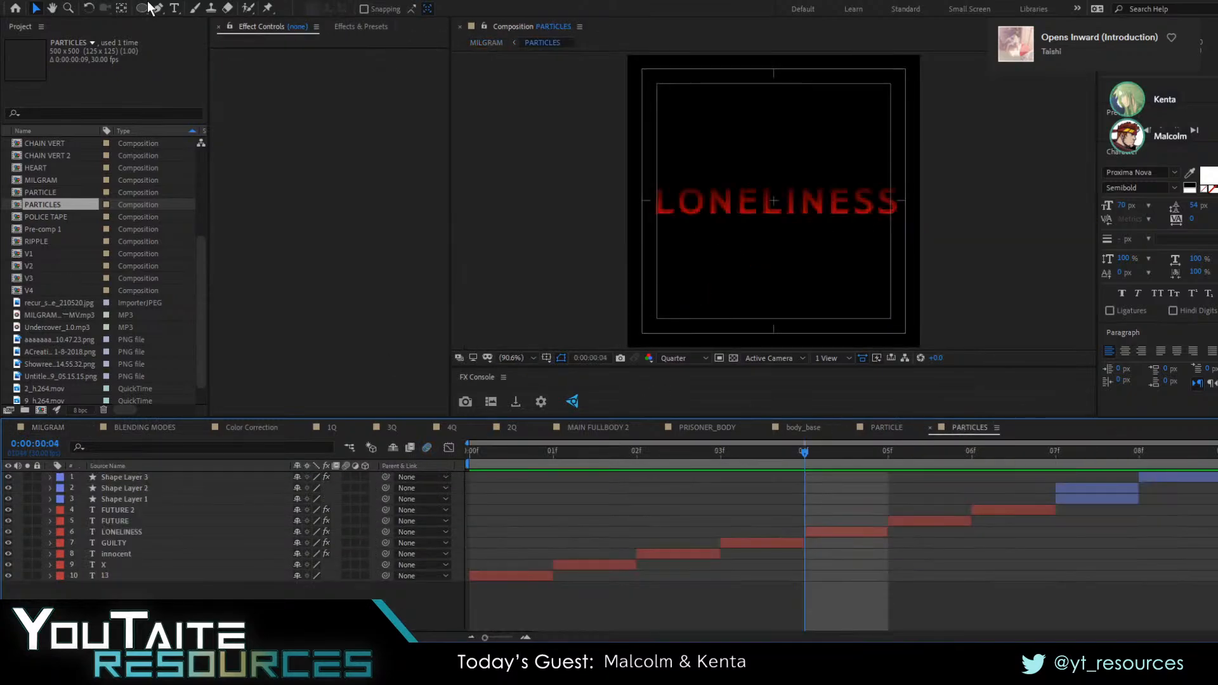
click(885, 427)
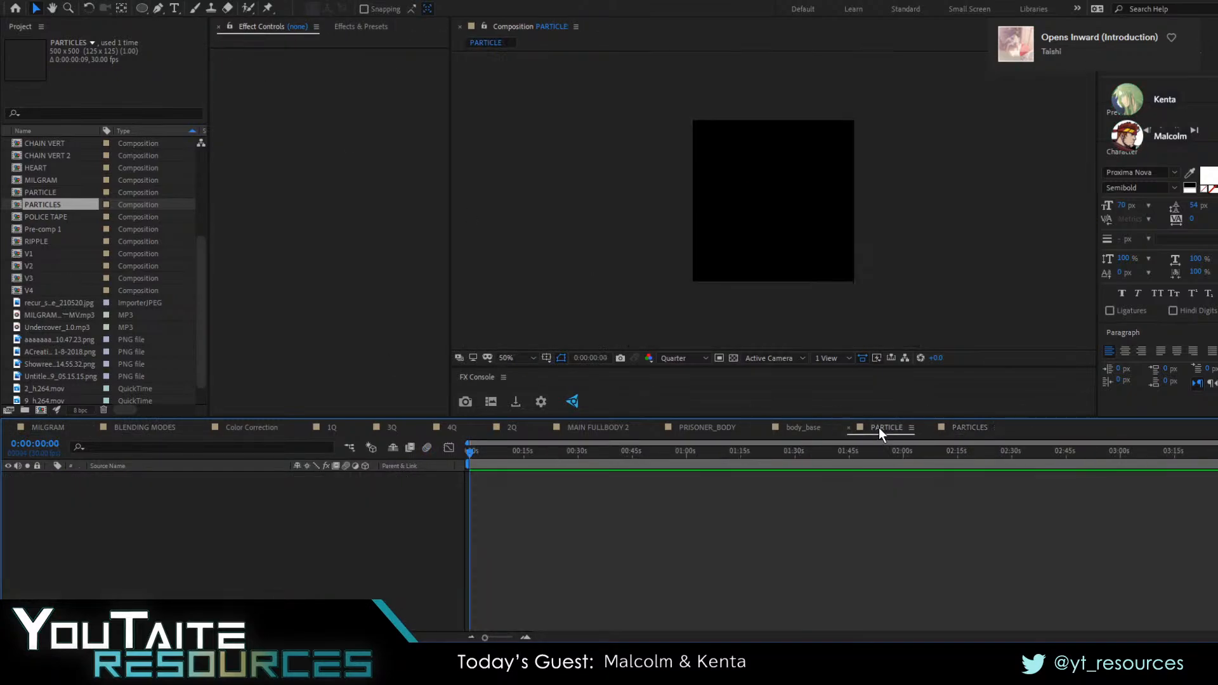
Add a red rectangle shape layer that fills the whole PARTICLE composition
click(143, 9)
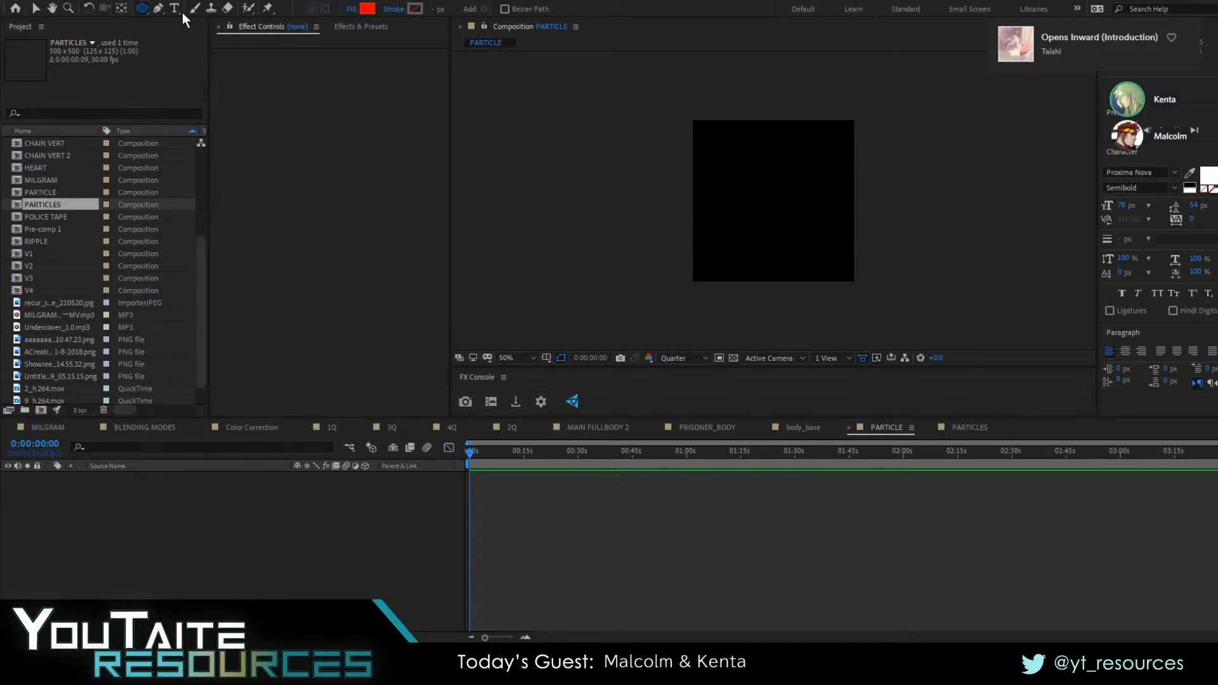
double_click(143, 9)
key(v)
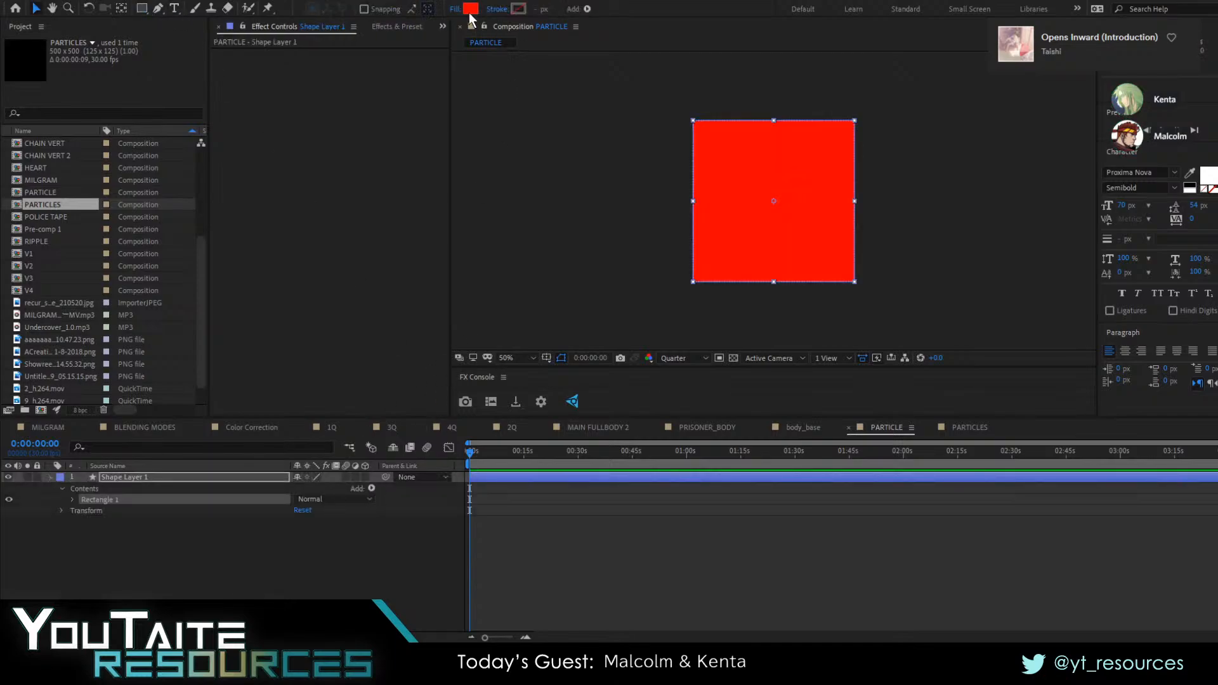
click(269, 525)
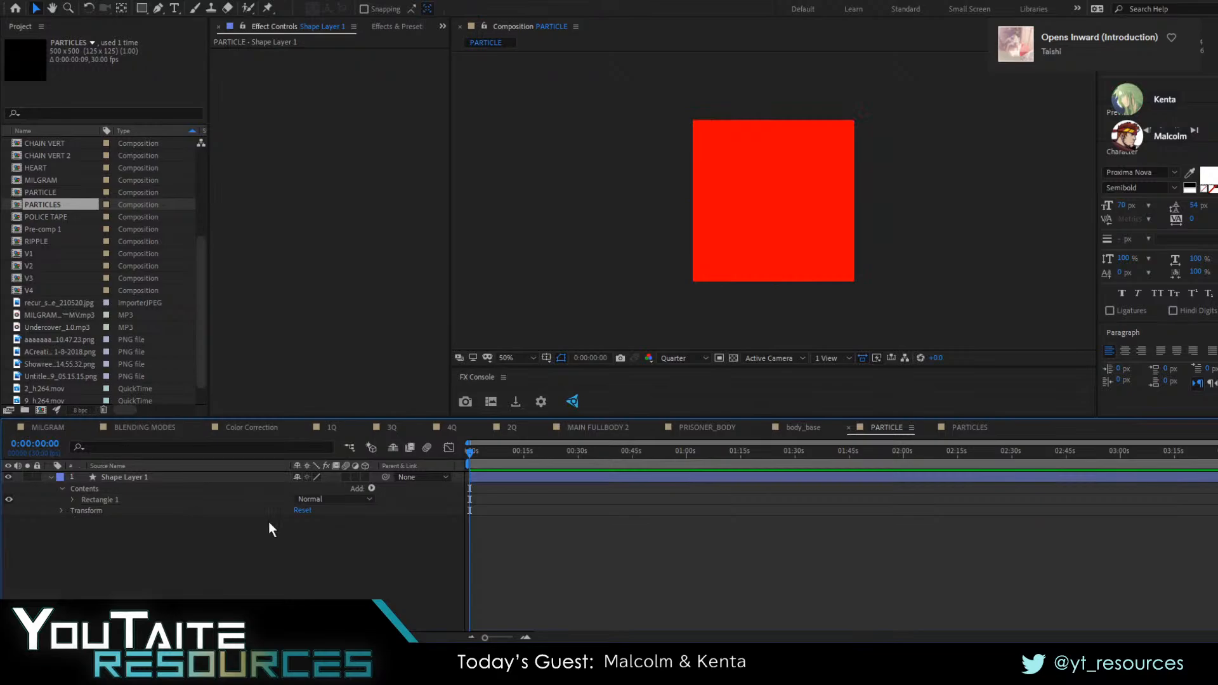
Unlink the rectangle path's size dimensions and narrow it to a thin vertical bar about 46 px wide
click(72, 500)
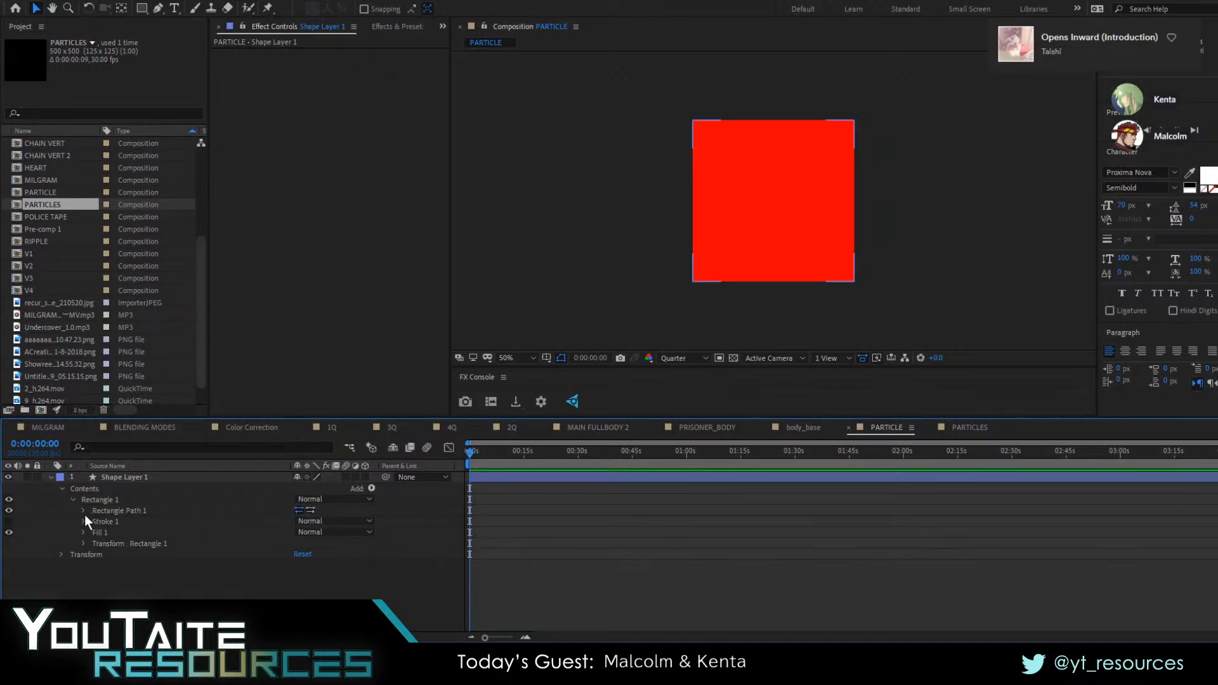
click(83, 511)
click(285, 521)
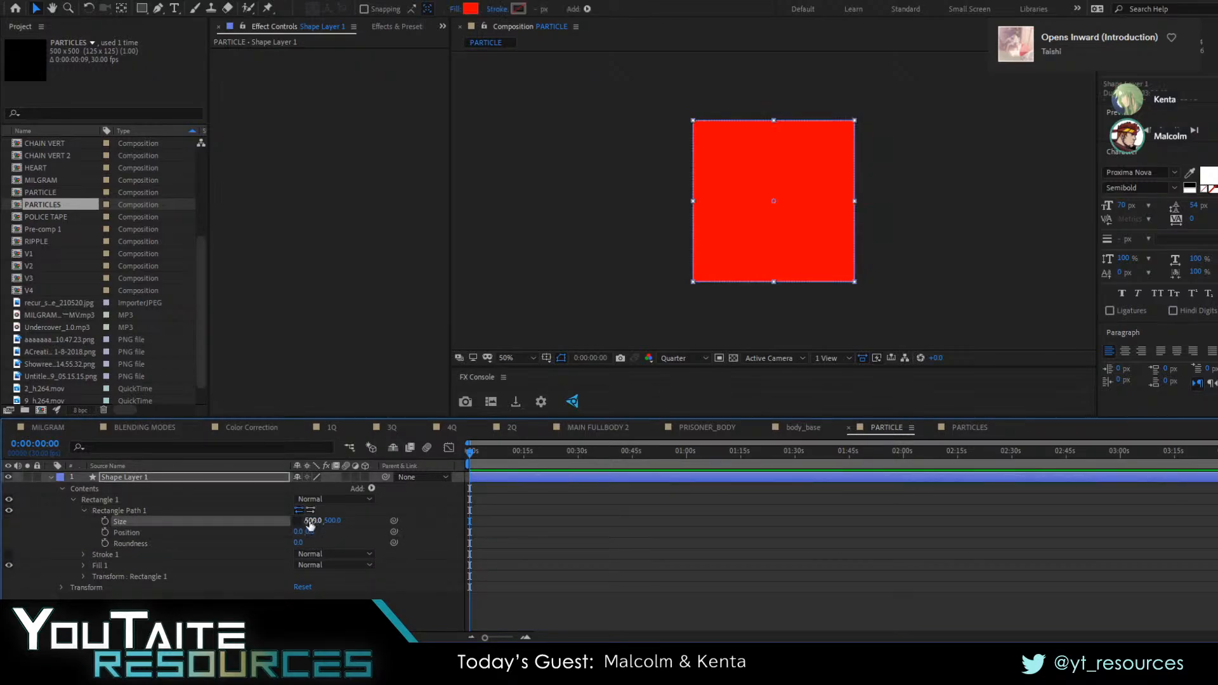
drag(310, 521, 10, 513)
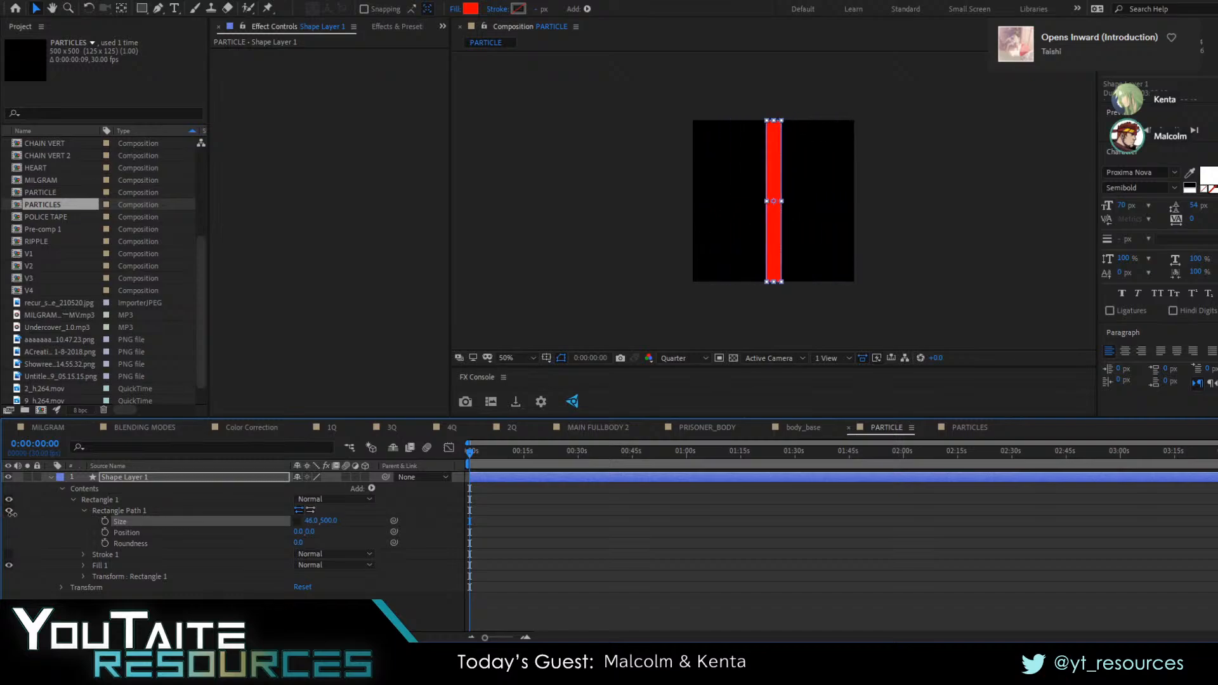
click(523, 591)
Return to the MILGRAM composition
click(801, 429)
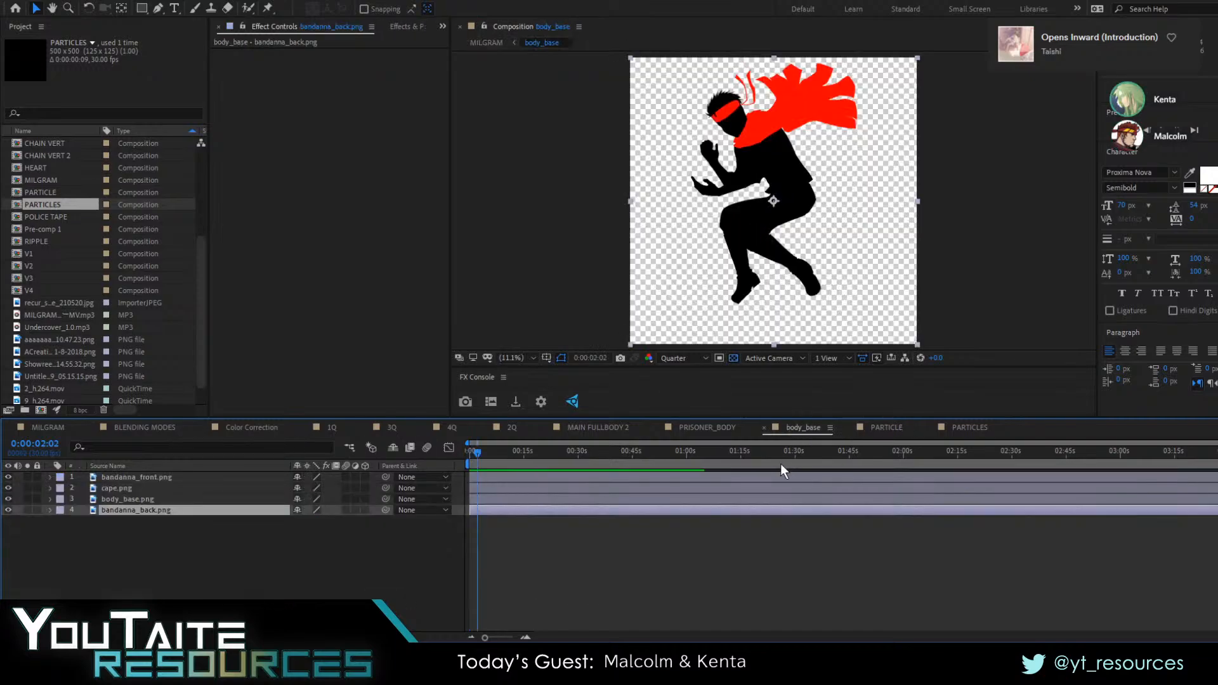
click(139, 430)
click(234, 430)
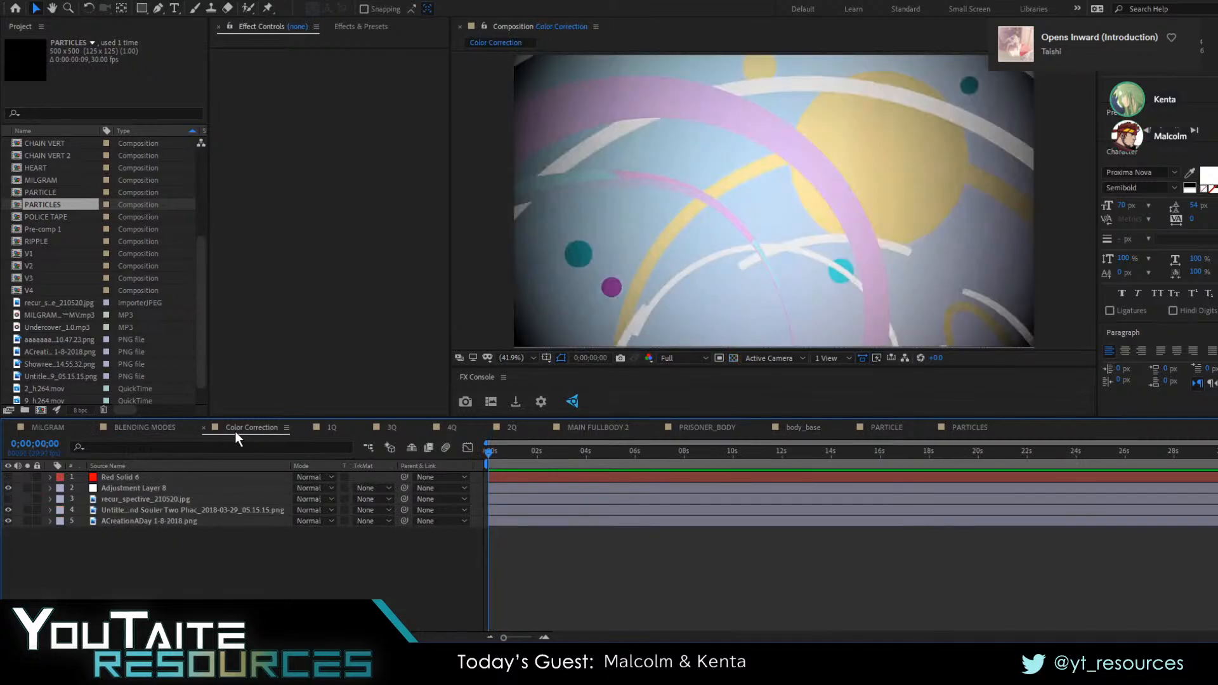
click(66, 427)
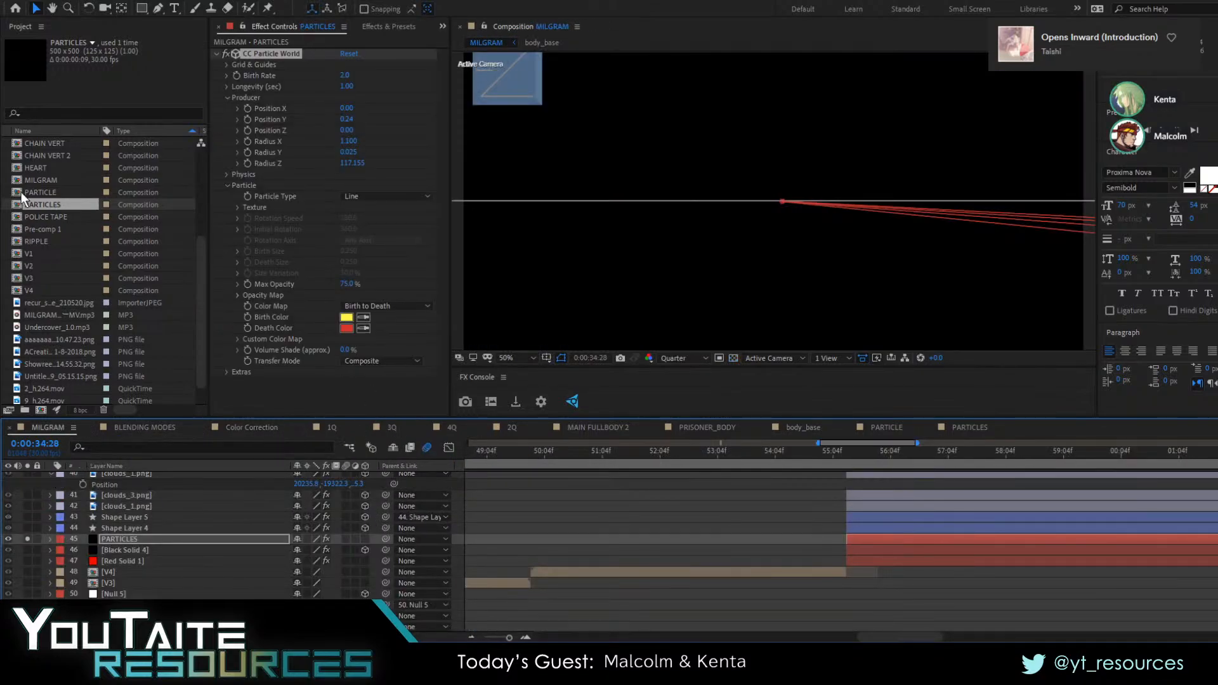
Place the PARTICLE composition in the MILGRAM timeline directly above the PARTICLES layer, starting at the same time
drag(23, 202, 888, 536)
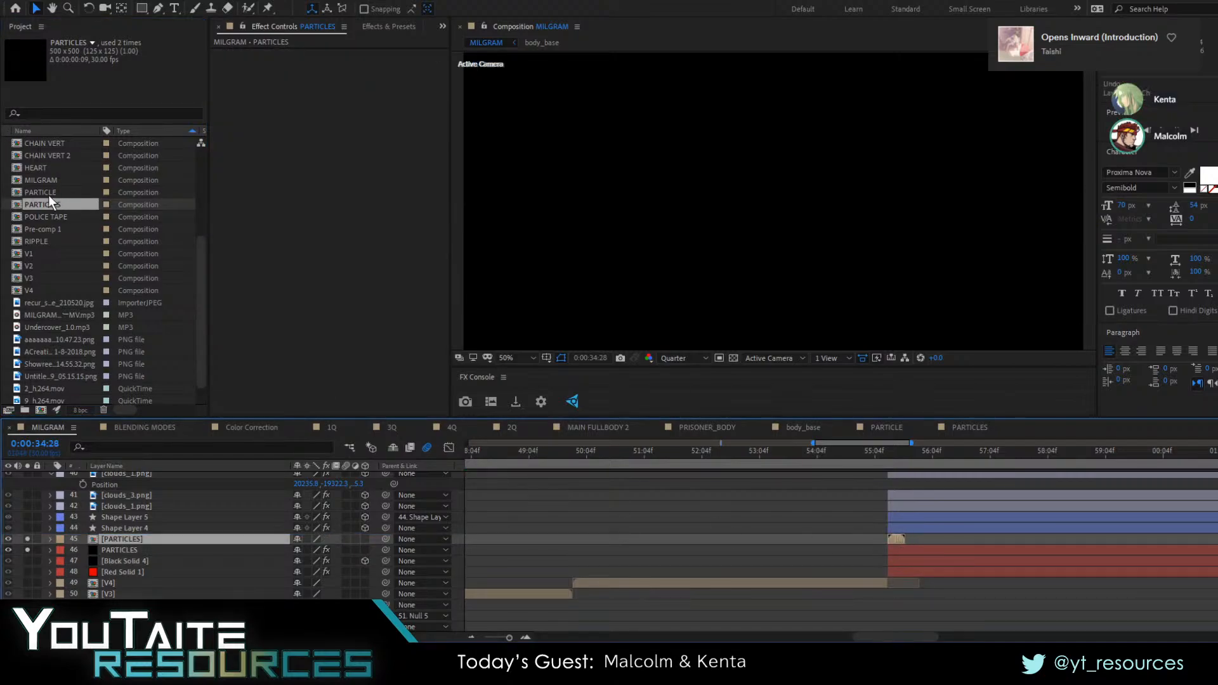
key(ctrl+z)
drag(47, 195, 886, 536)
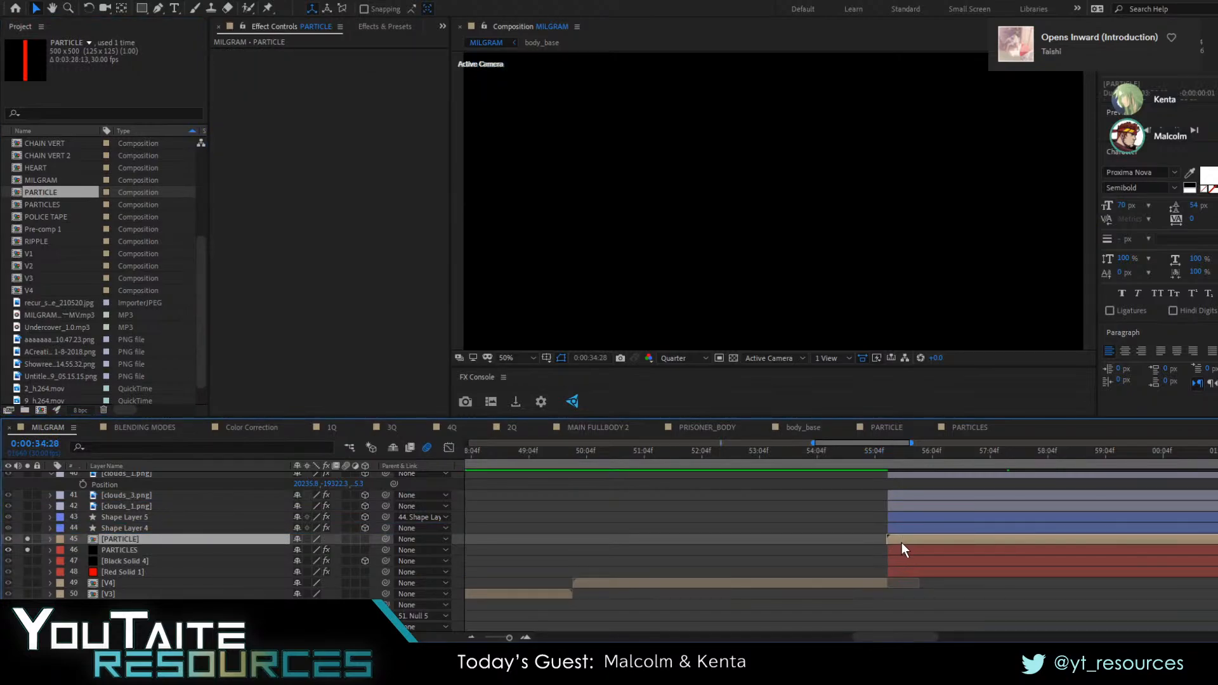
Move the current time to 0:00:57:05 and take the PARTICLE layer out of solo
click(902, 550)
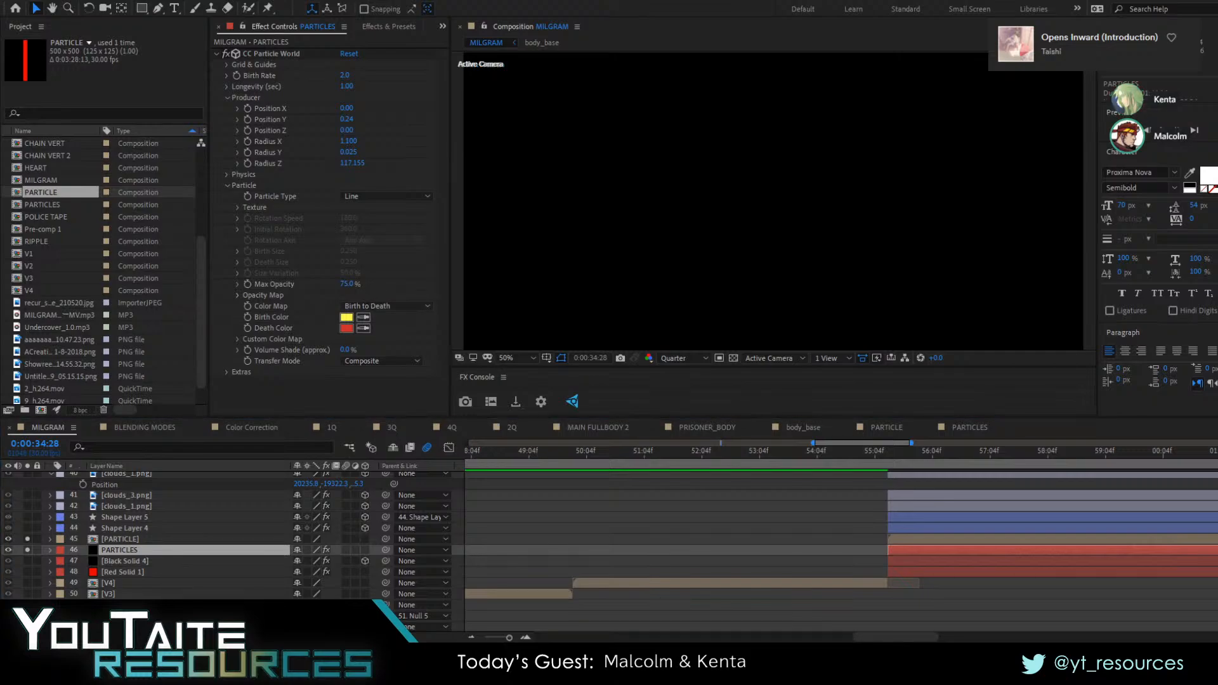
click(348, 196)
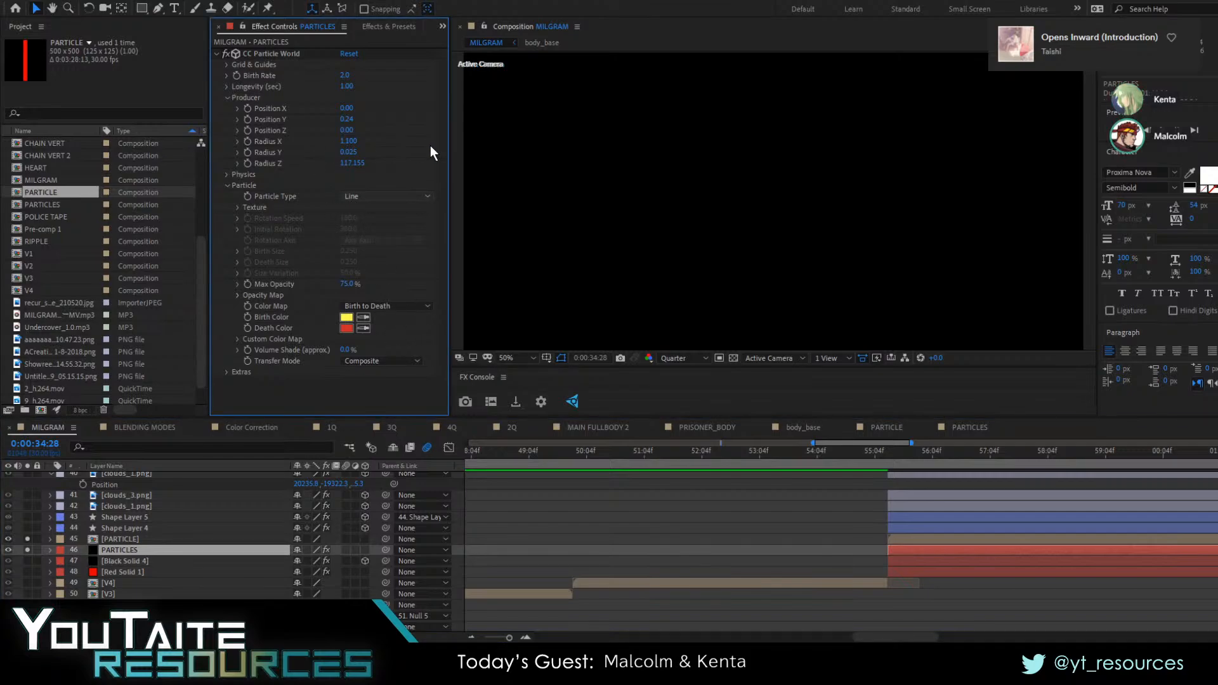
drag(892, 455, 1086, 484)
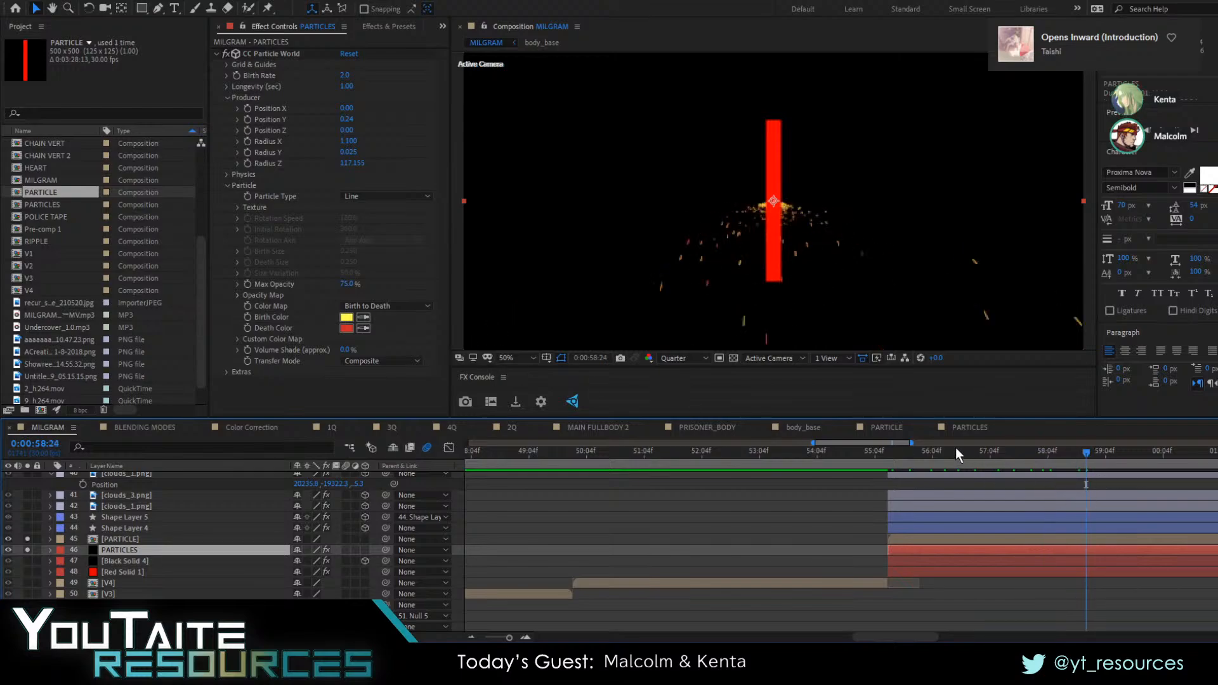
mouse_move(955, 448)
mouse_down()
mouse_move(877, 452)
mouse_move(989, 464)
mouse_up()
click(8, 540)
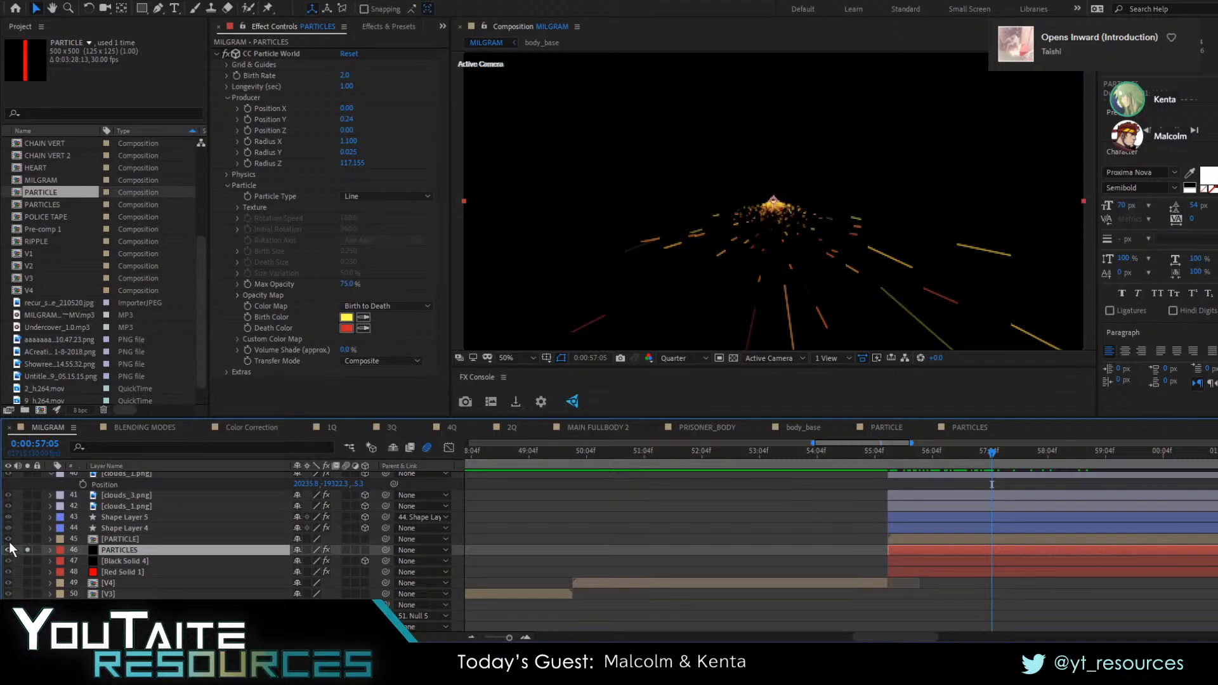
Set the PARTICLES layer's particle type to Textured Square and use the PARTICLE layer as its texture
click(363, 195)
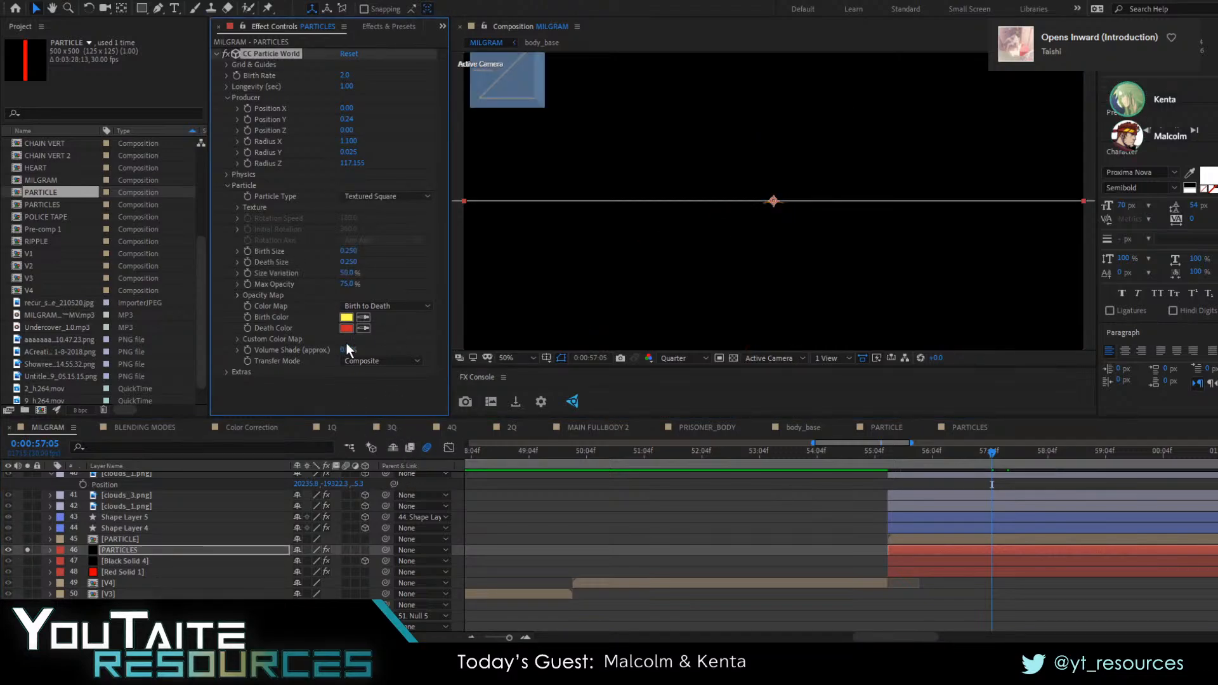
click(238, 207)
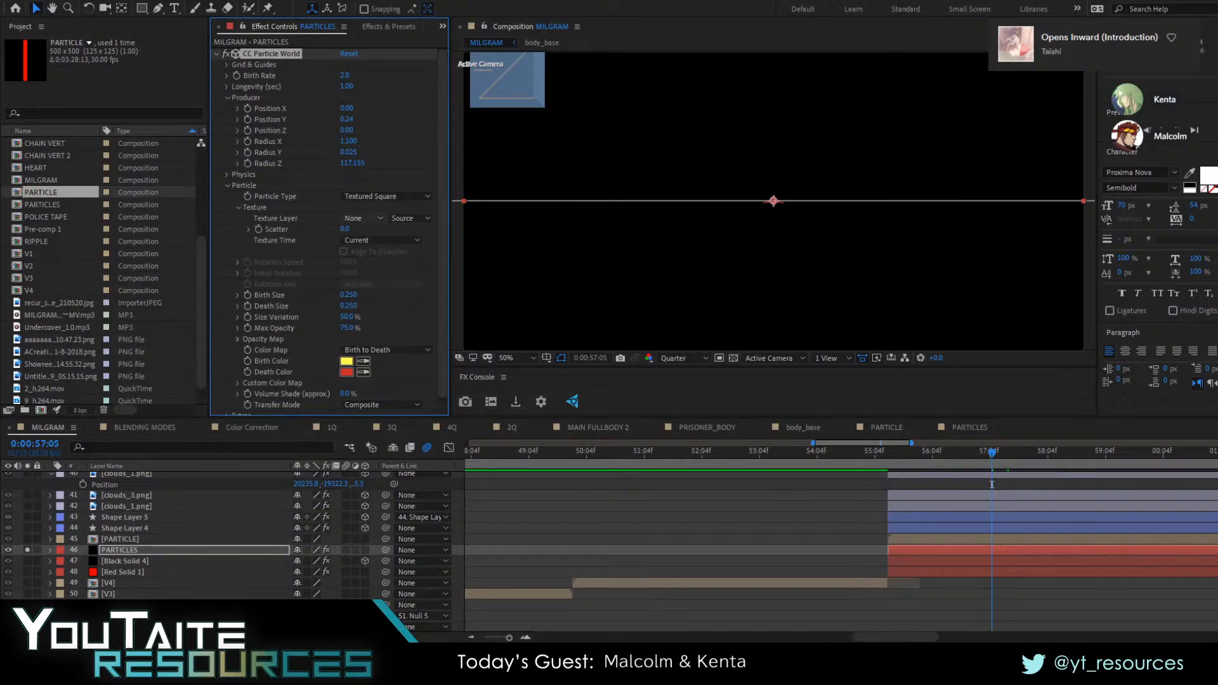
click(27, 550)
click(28, 550)
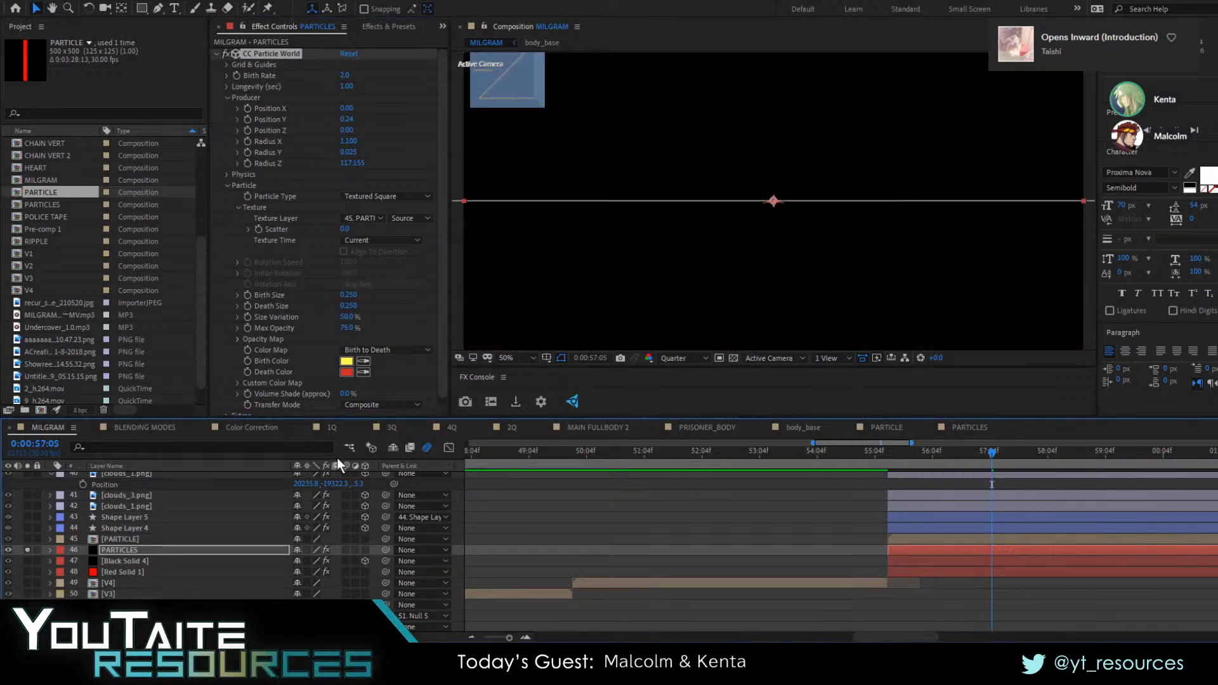
Show the transparency grid and set both Birth Size and Death Size of the particles to 5
click(732, 358)
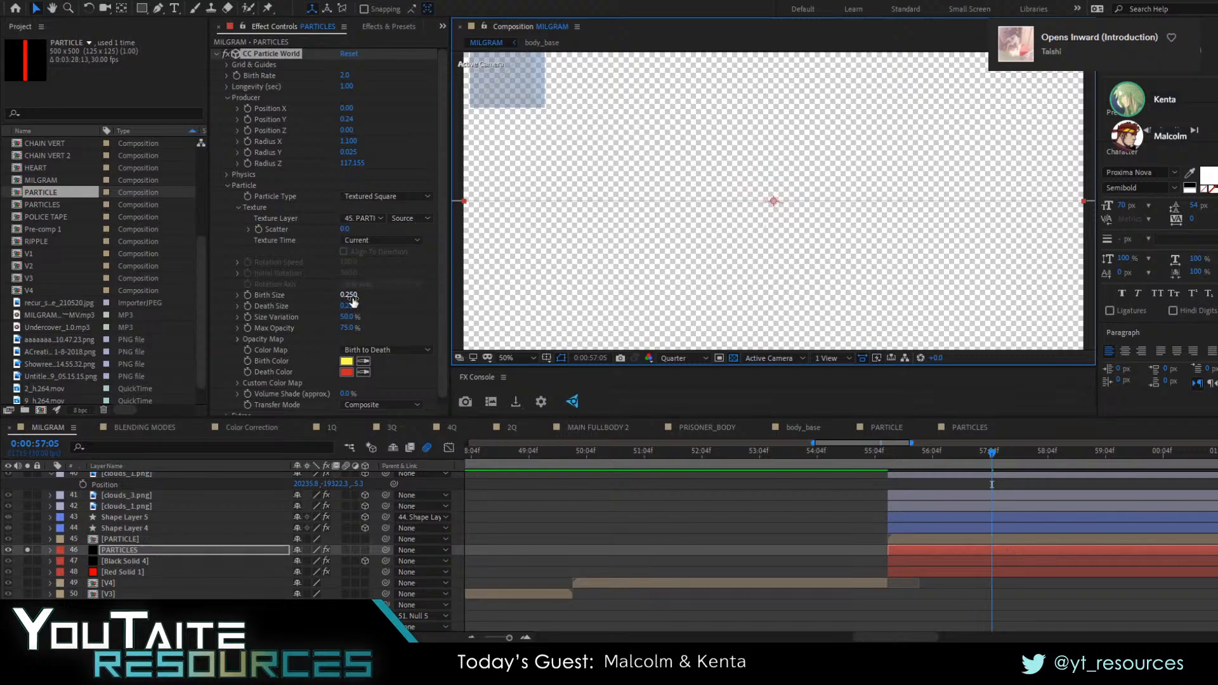
drag(353, 298, 496, 299)
drag(649, 304, 835, 302)
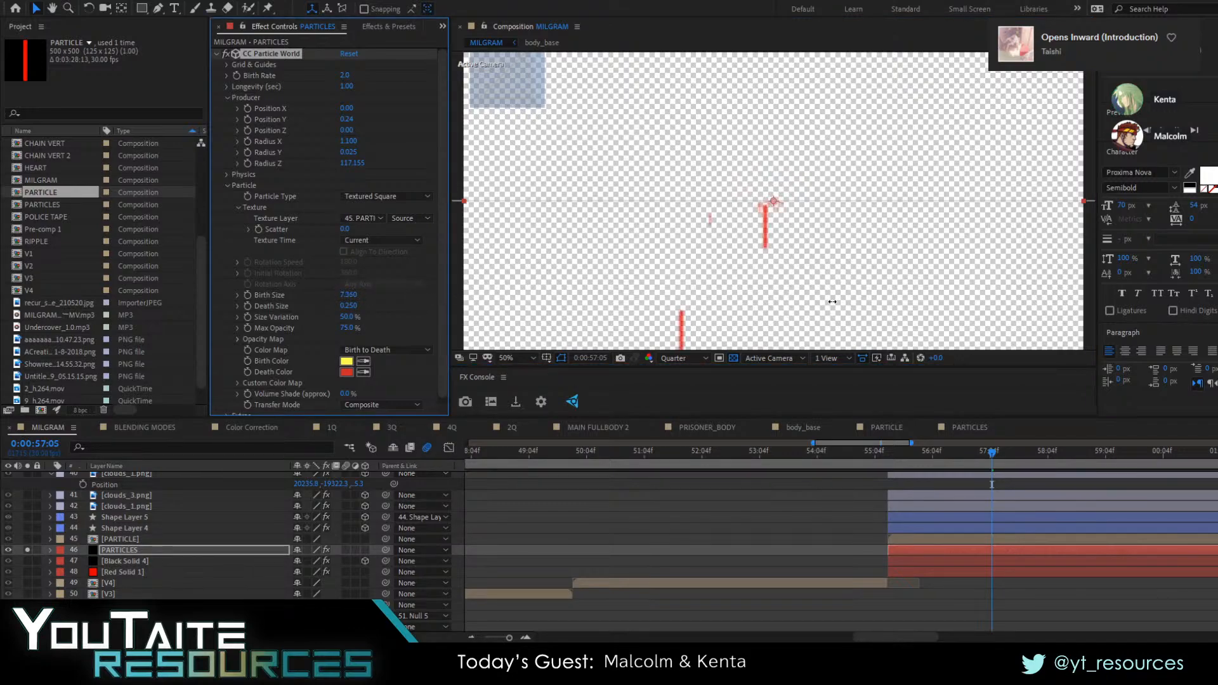
click(354, 307)
text(5)
key(Return)
click(351, 295)
text(5)
key(Return)
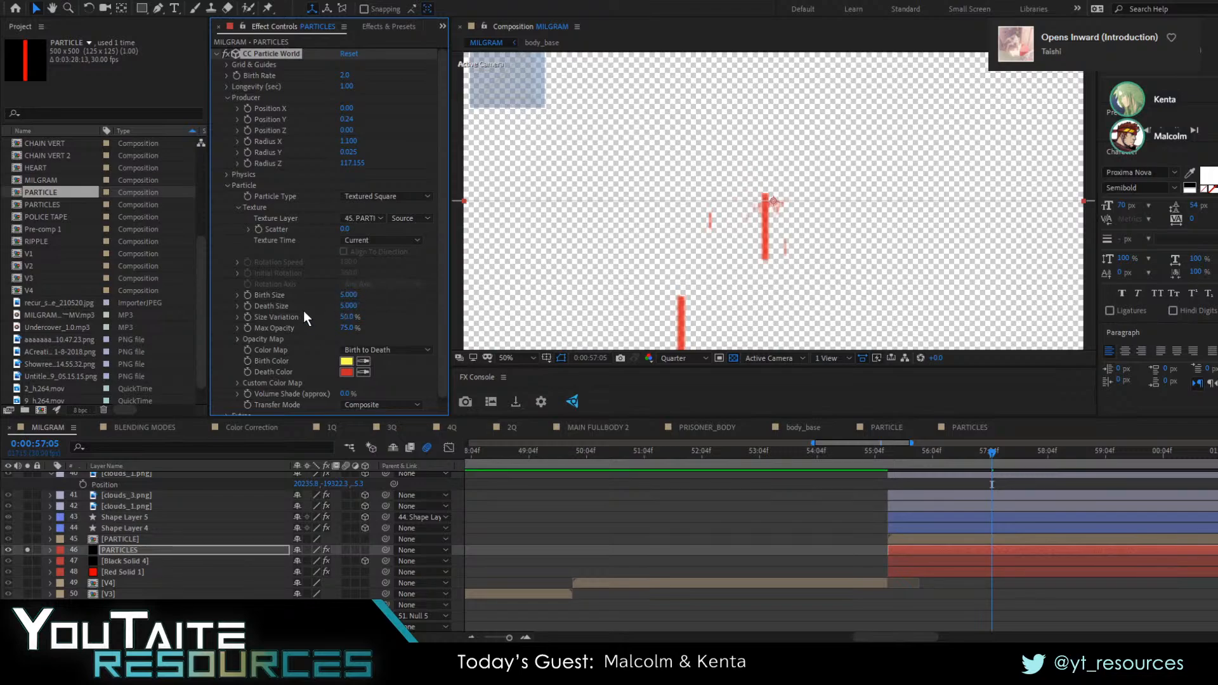
Take the PARTICLES layer out of solo and return the current time to 0:00:55:05
scroll(273, 354, down, 1)
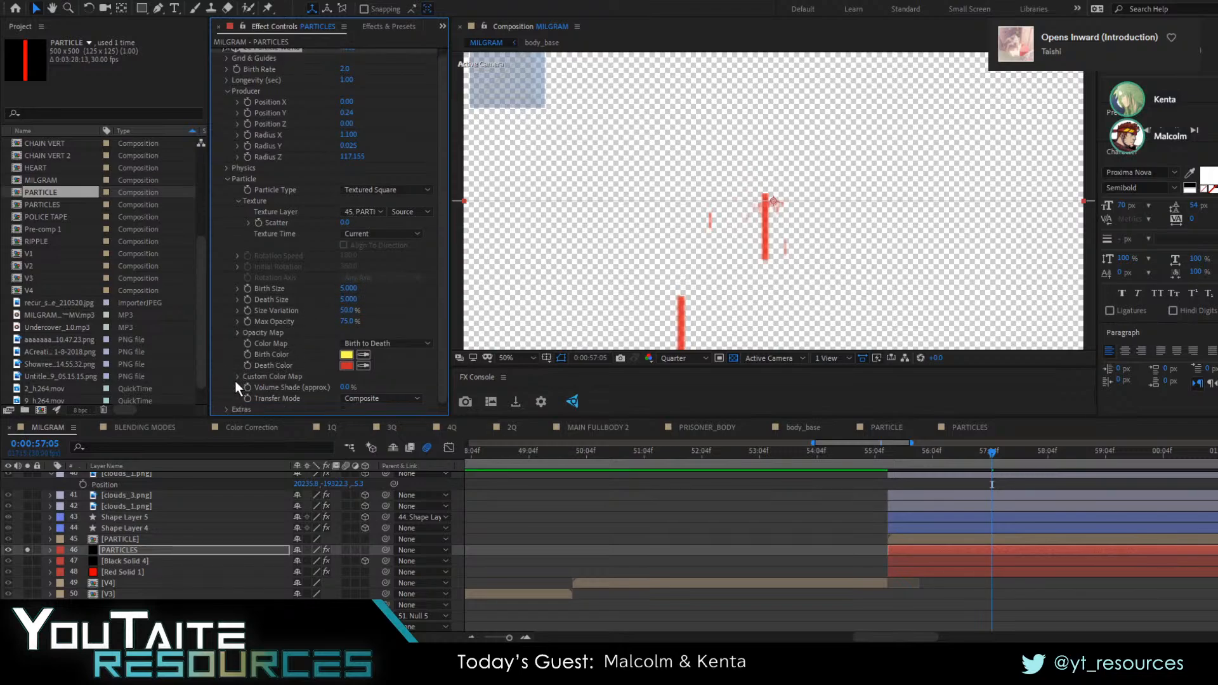
scroll(237, 174, up, 1)
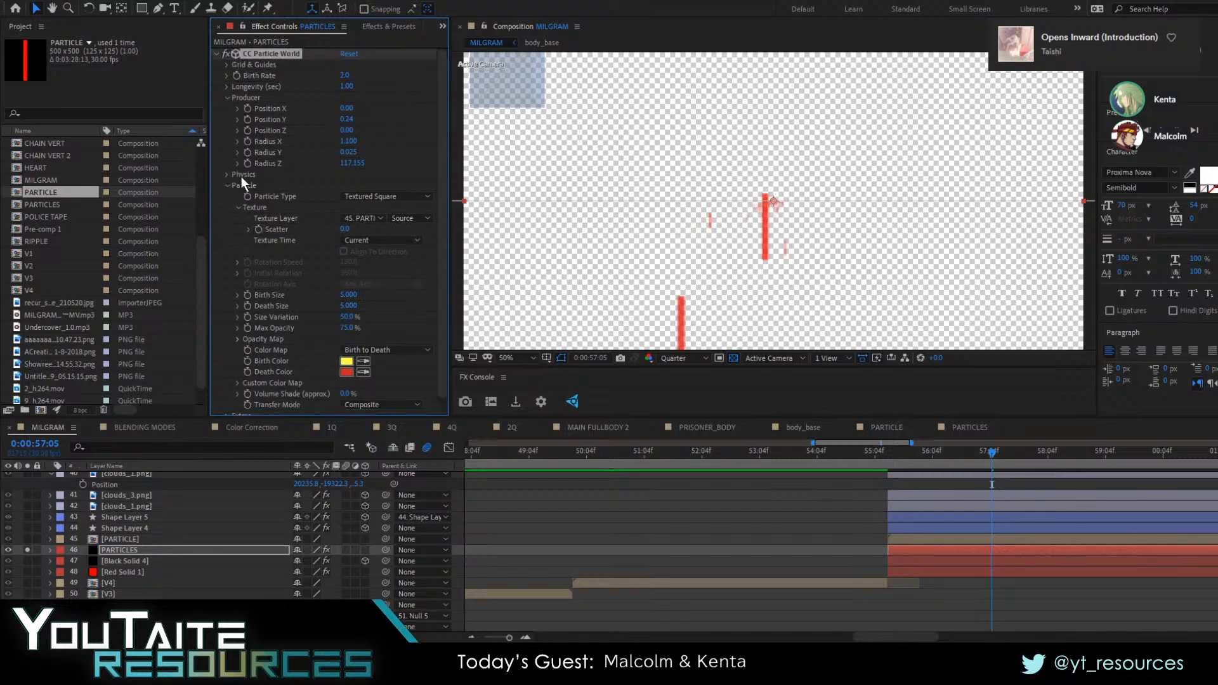
key(space)
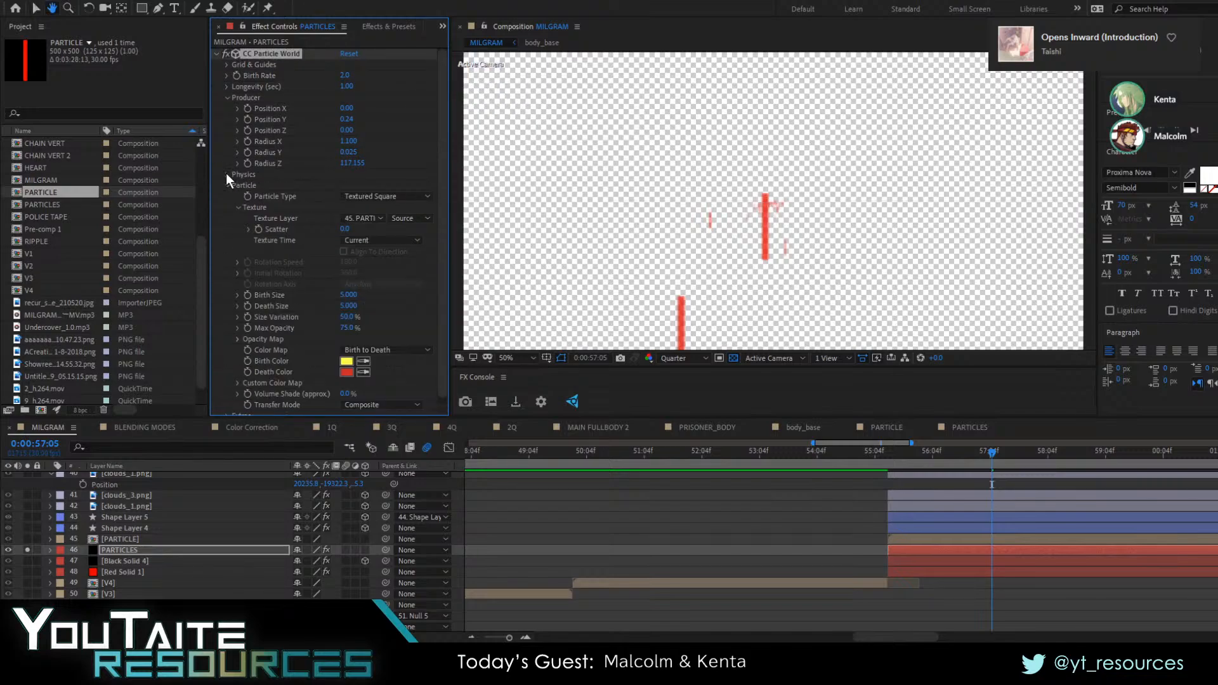
click(27, 550)
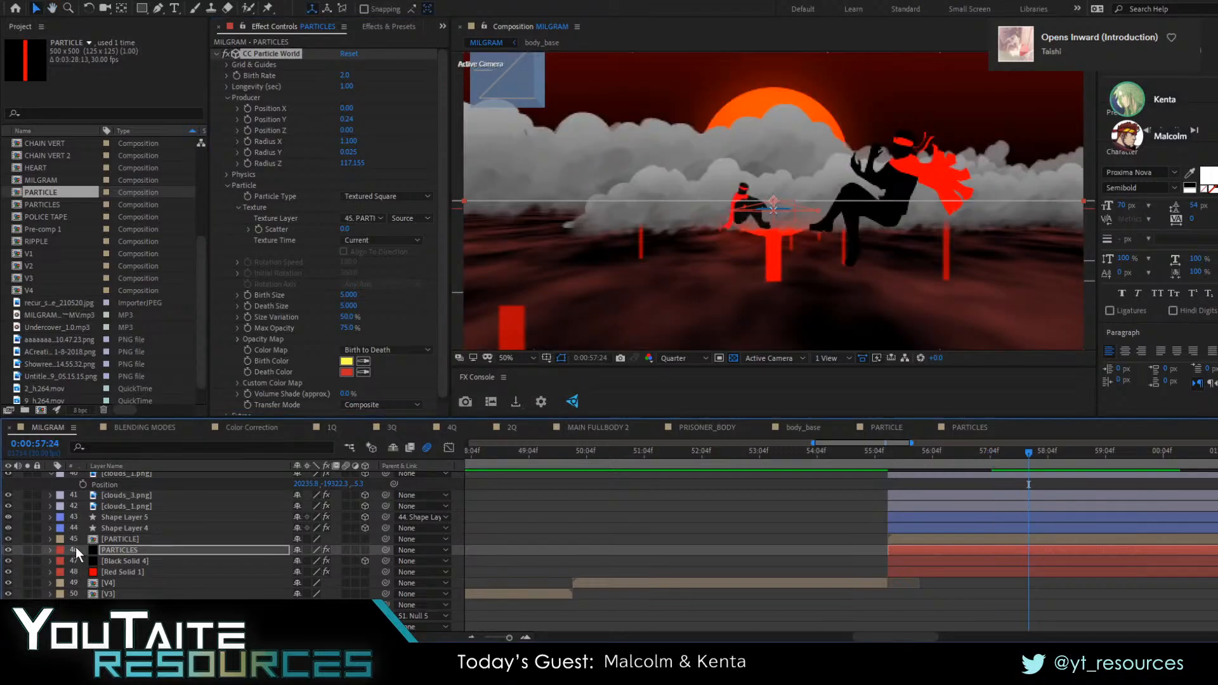
click(878, 457)
Turn off the transparency grid and hide the PARTICLE texture layer while previewing the scene
key(space)
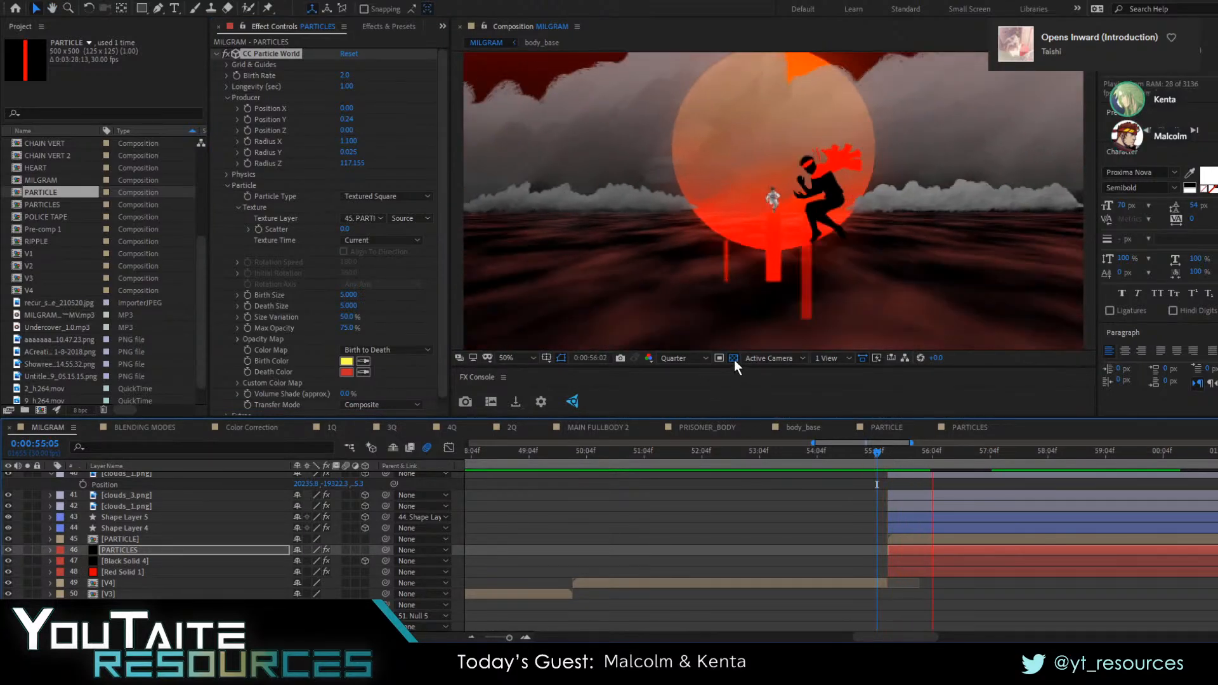
click(733, 359)
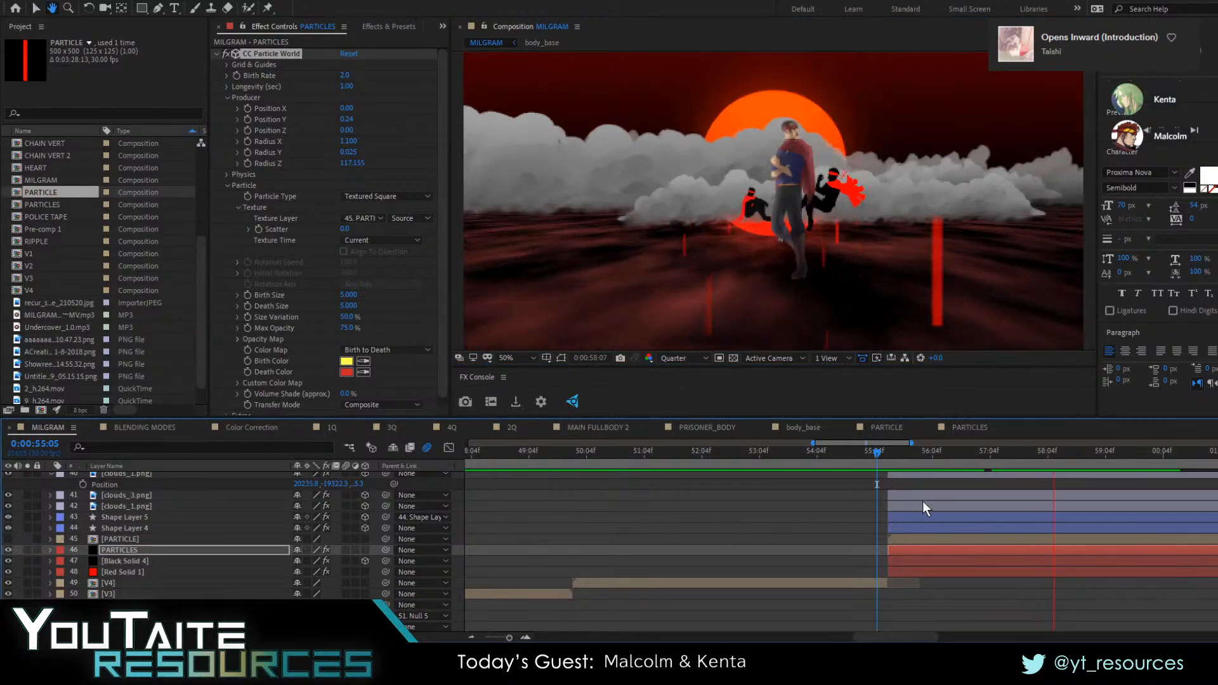
key(space)
Move the PARTICLES layer above all cloud layers, directly beneath the lowest body_base layer, and preview the camera pull-back
drag(897, 461, 962, 459)
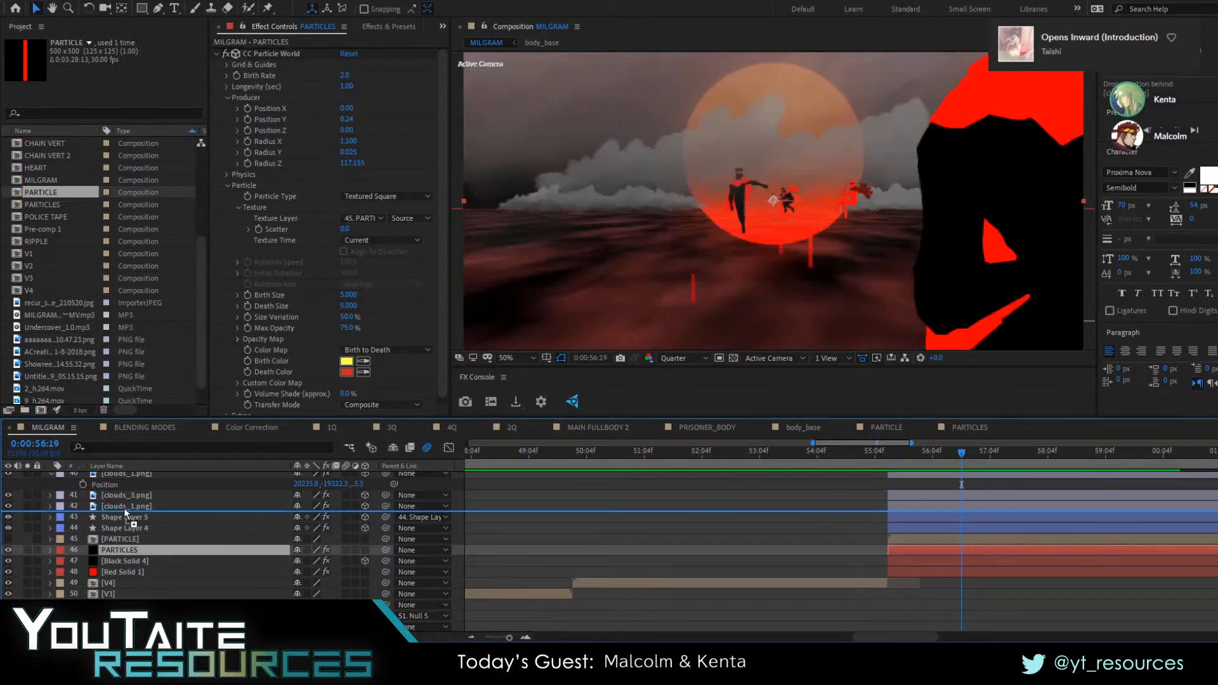
scroll(124, 473, up, 2)
drag(125, 474, 134, 555)
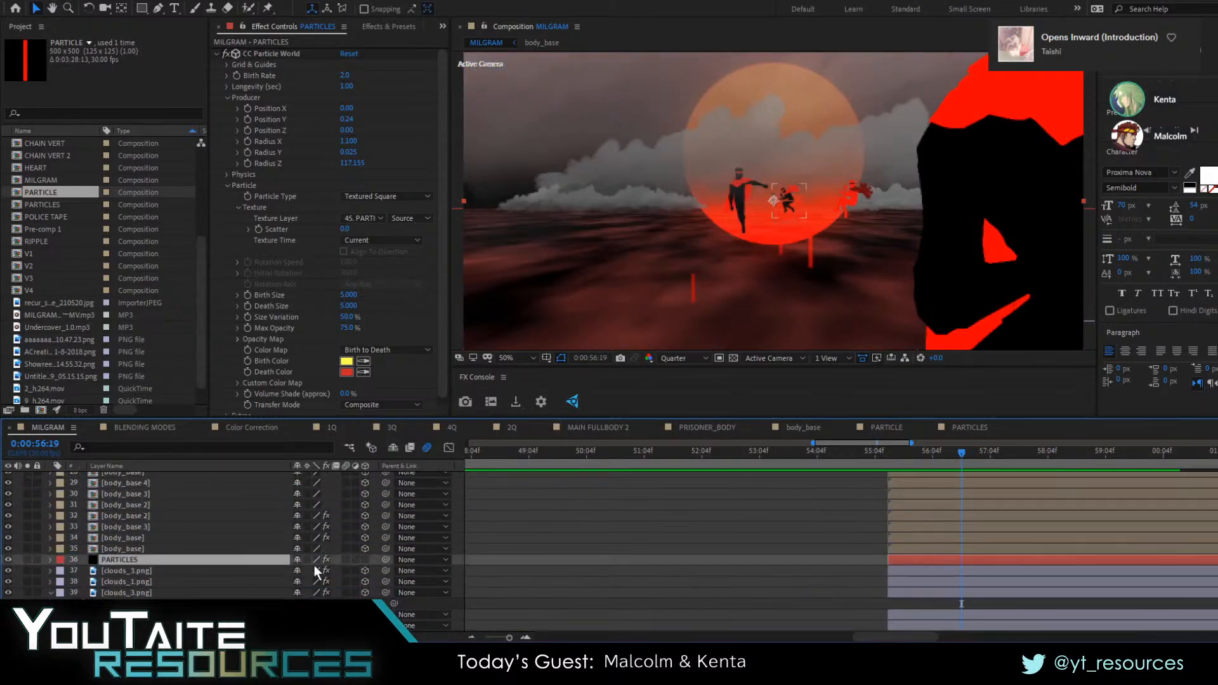
click(885, 459)
key(space)
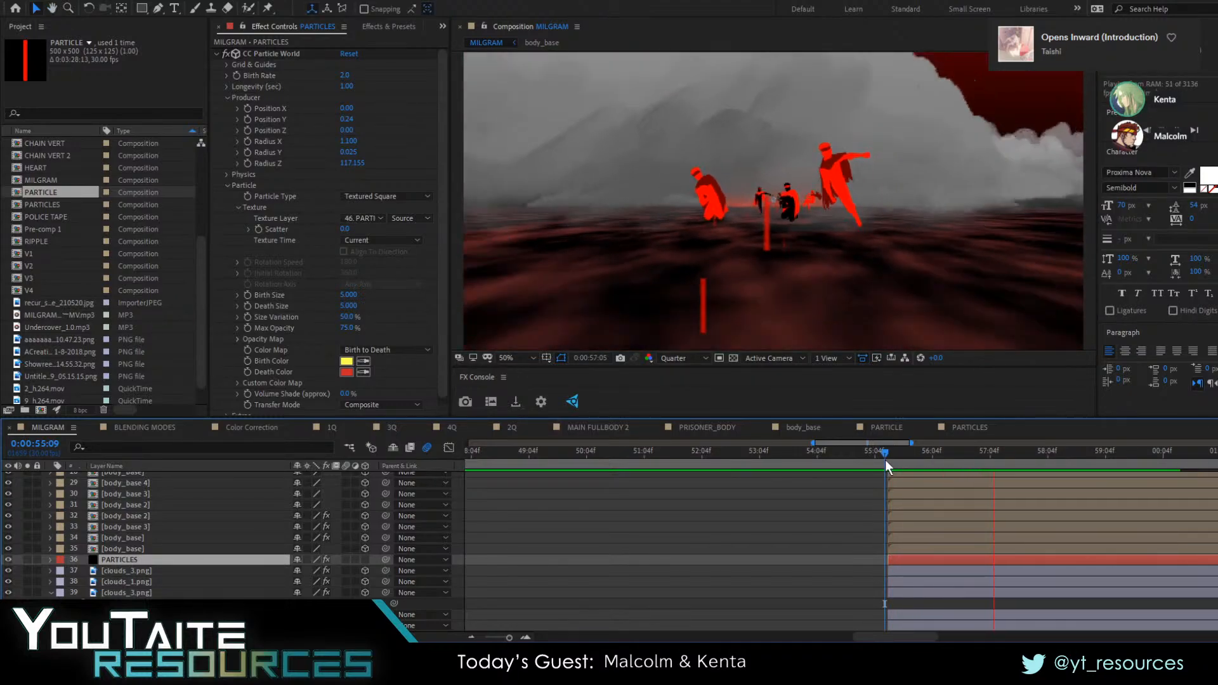
key(space)
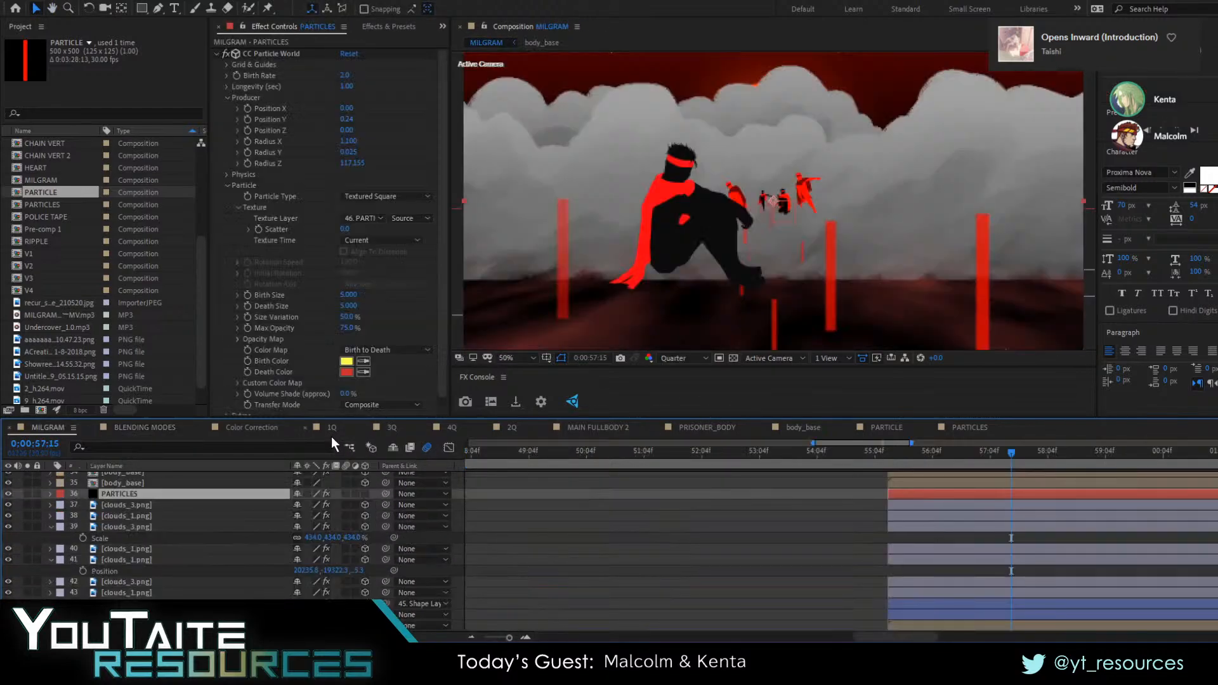
Inspect the cloud and shape layers below PARTICLES one by one, including the opacity of the clouds_1.png layer 40
click(139, 561)
click(127, 593)
click(134, 603)
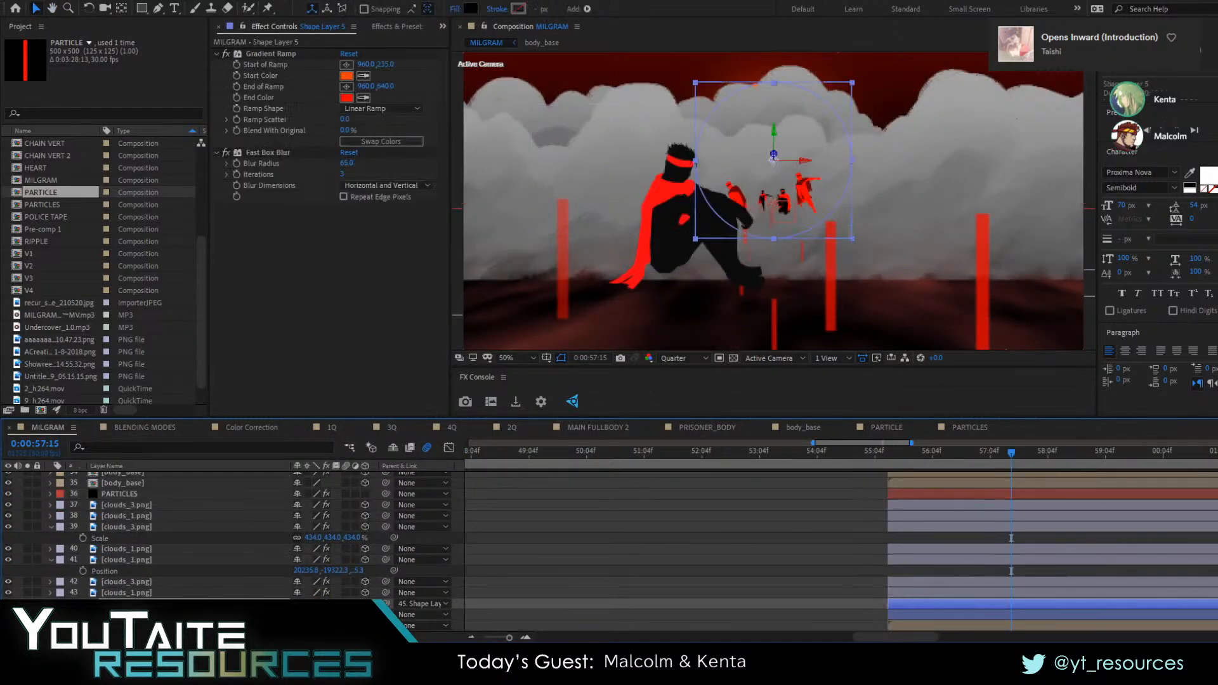
click(147, 552)
click(137, 568)
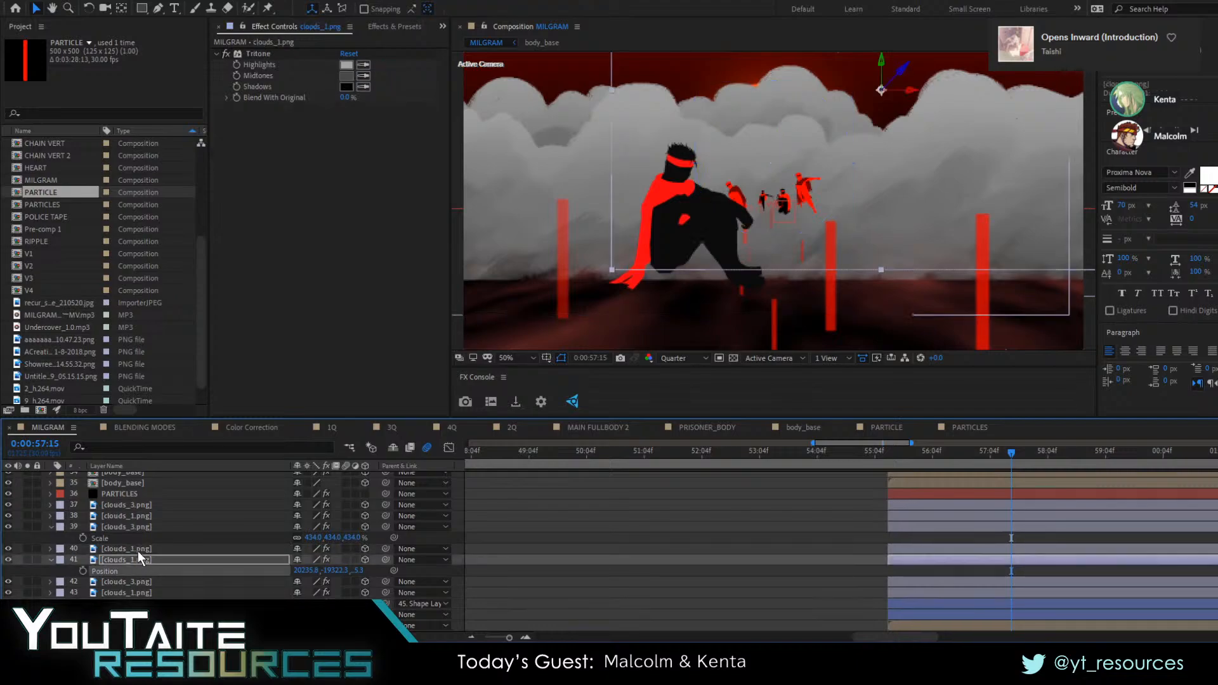
click(139, 551)
key(t)
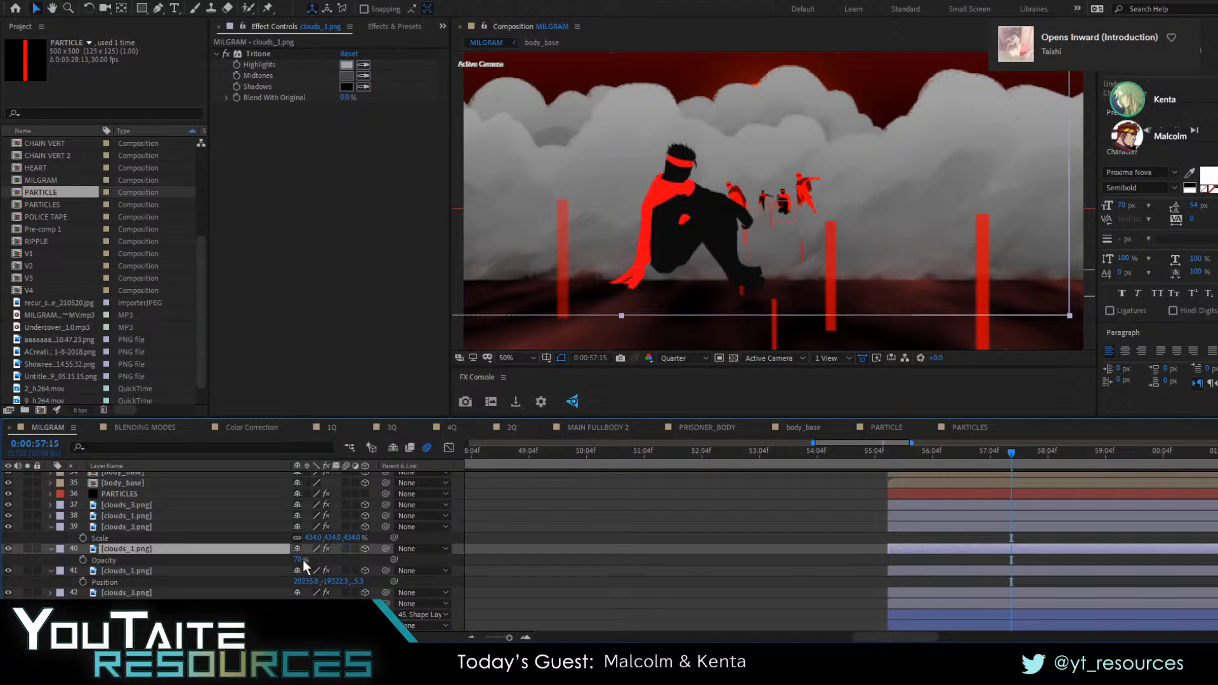
key(t)
Toggle the visibility of cloud layers 37, 38 and 39 in turn to identify what each covers in the frame
click(150, 526)
click(146, 515)
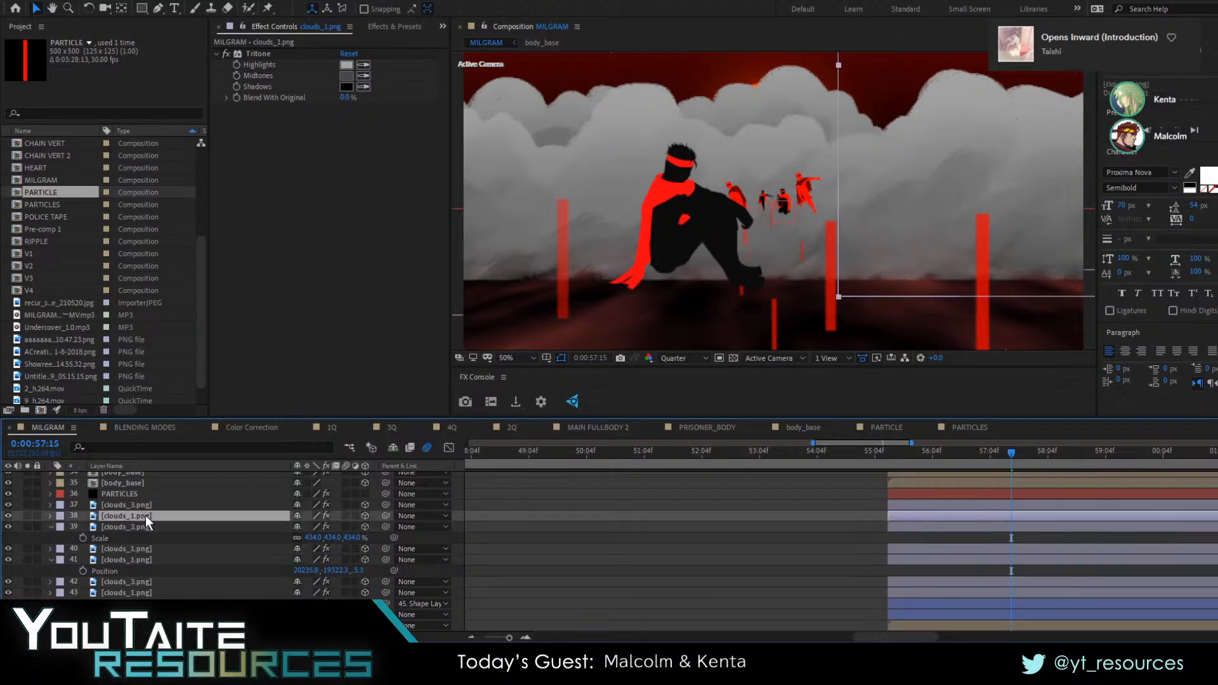
click(8, 515)
click(8, 514)
click(8, 505)
click(8, 505)
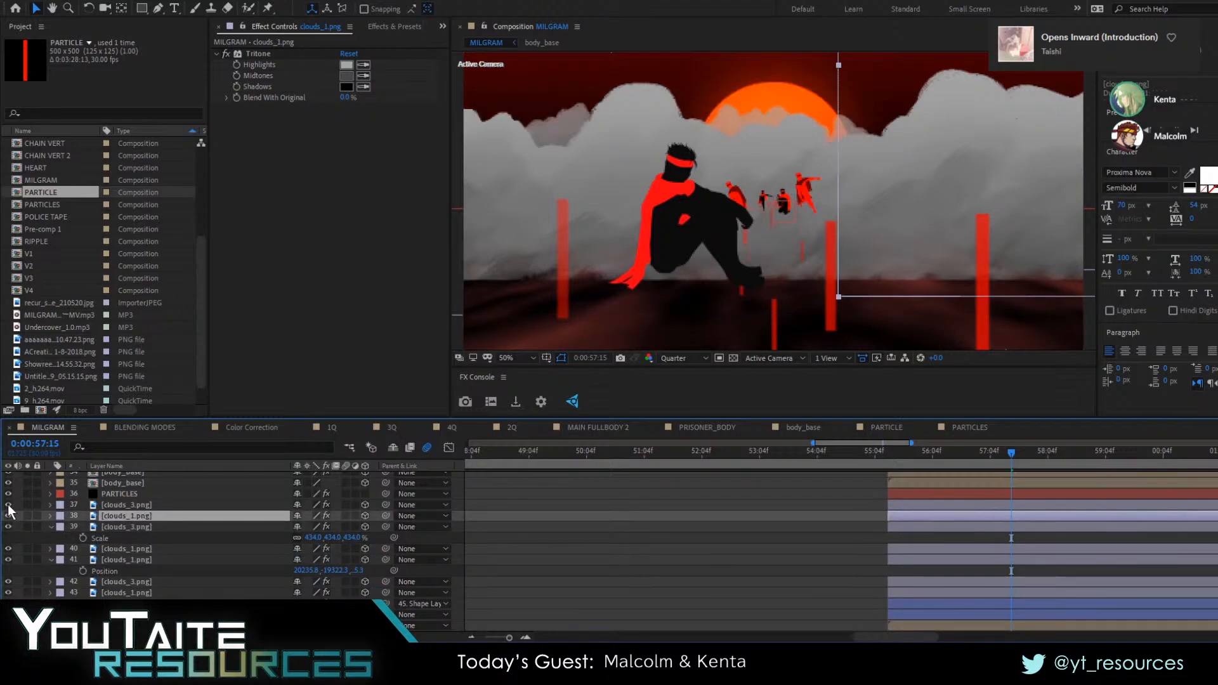
click(9, 526)
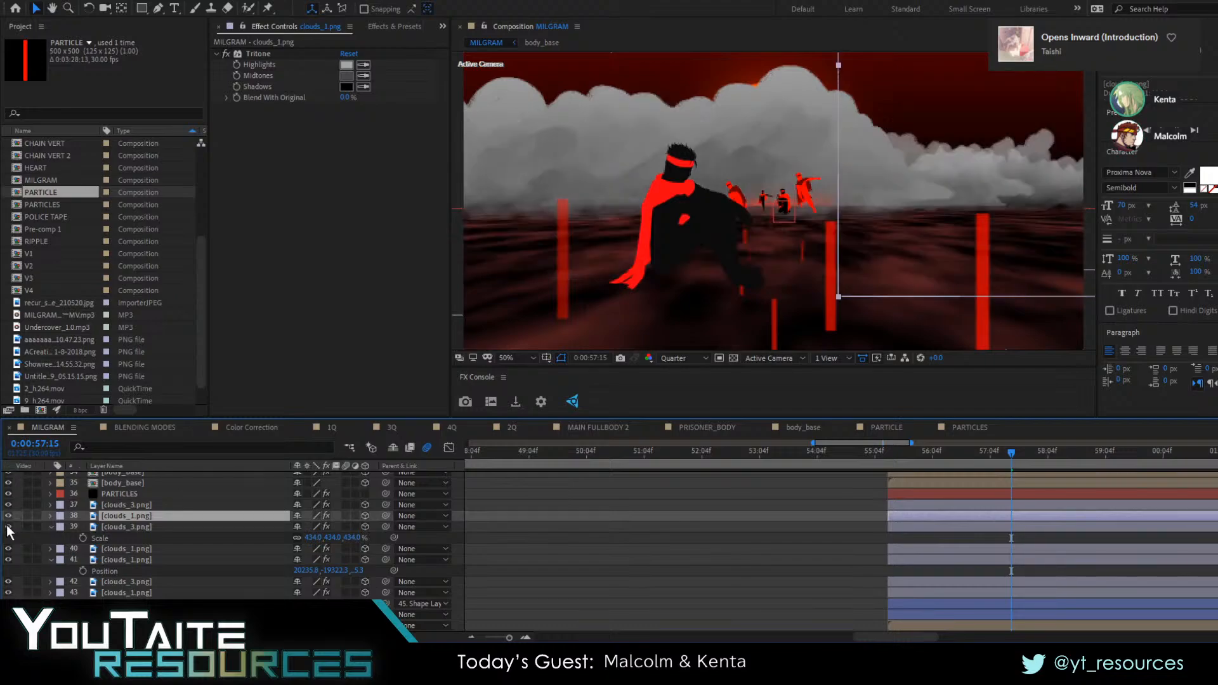
click(8, 526)
Scale the clouds_3.png layer 39 to 259%, shift it slightly sideways in the scene, and preview the pull-back
click(149, 527)
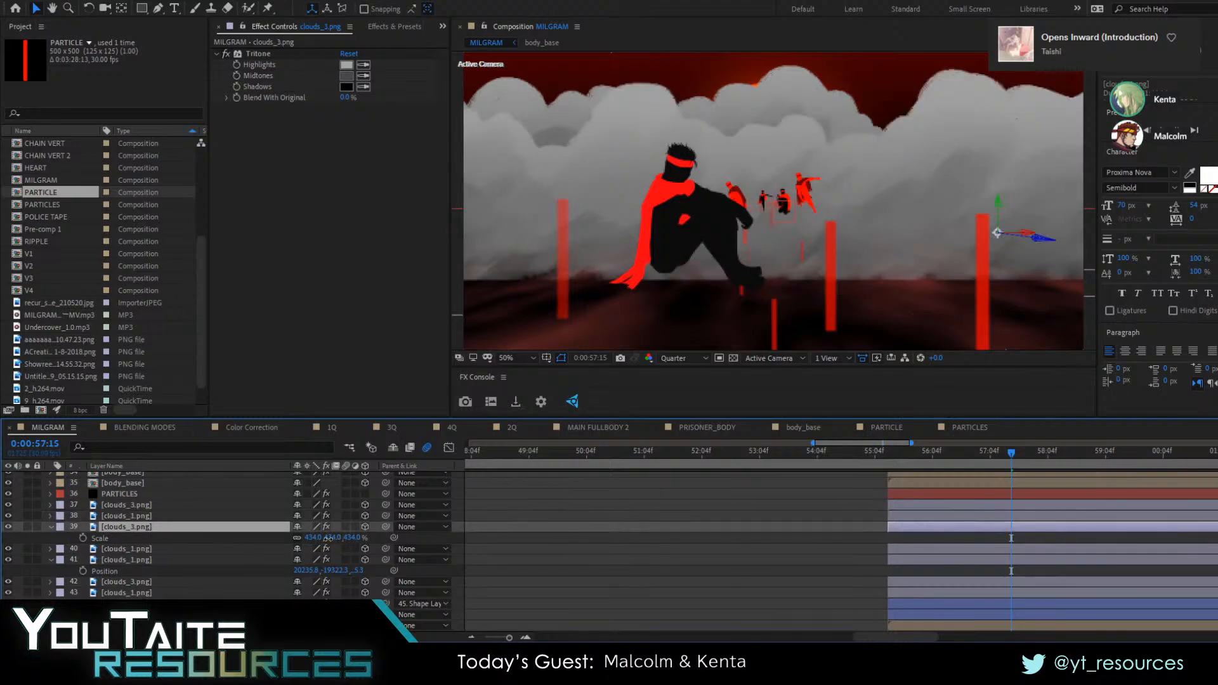
drag(330, 538, 220, 541)
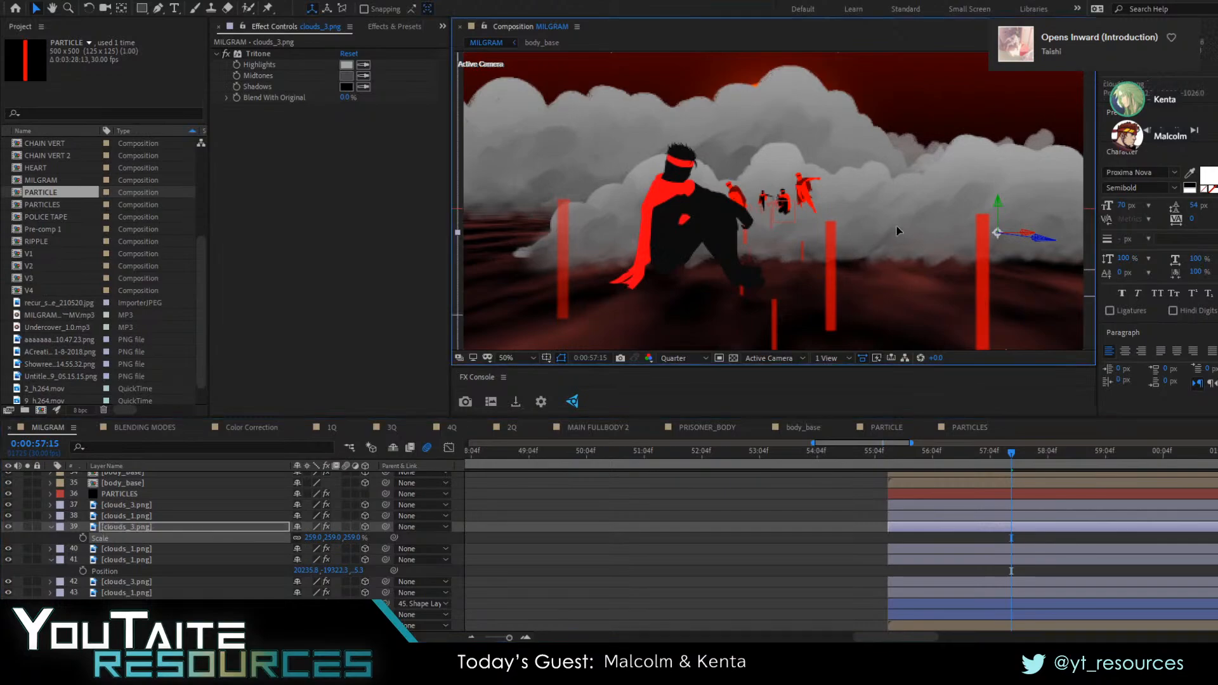
drag(896, 226, 931, 227)
click(881, 455)
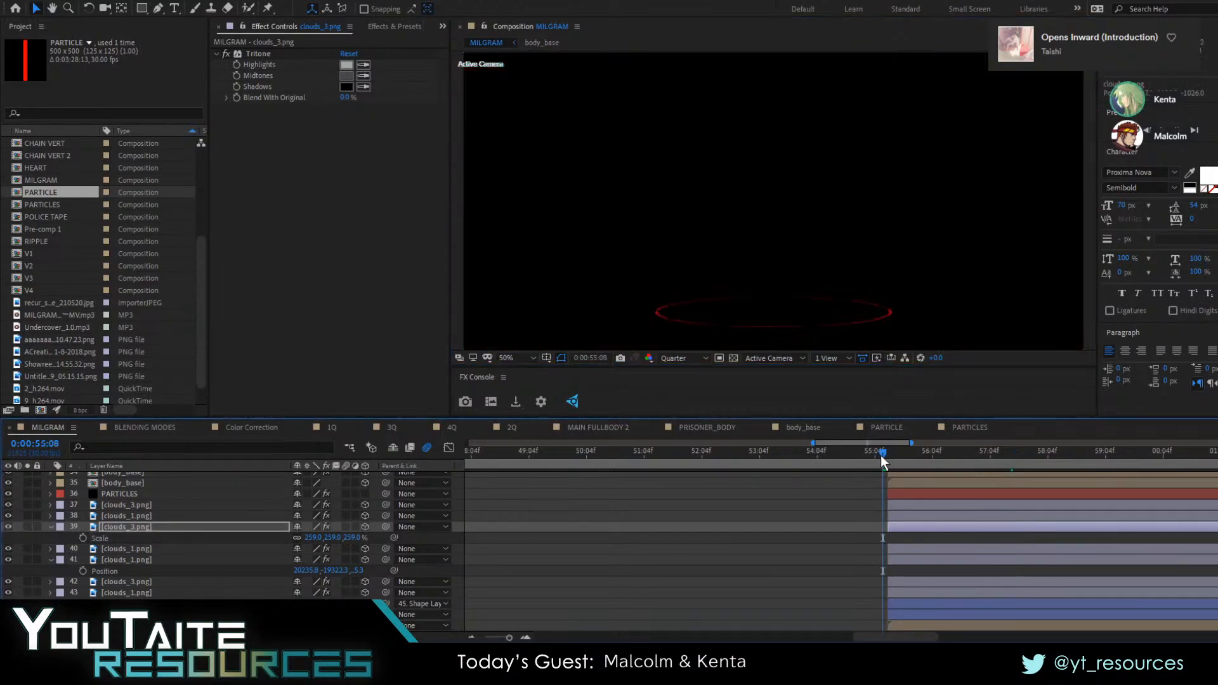
key(space)
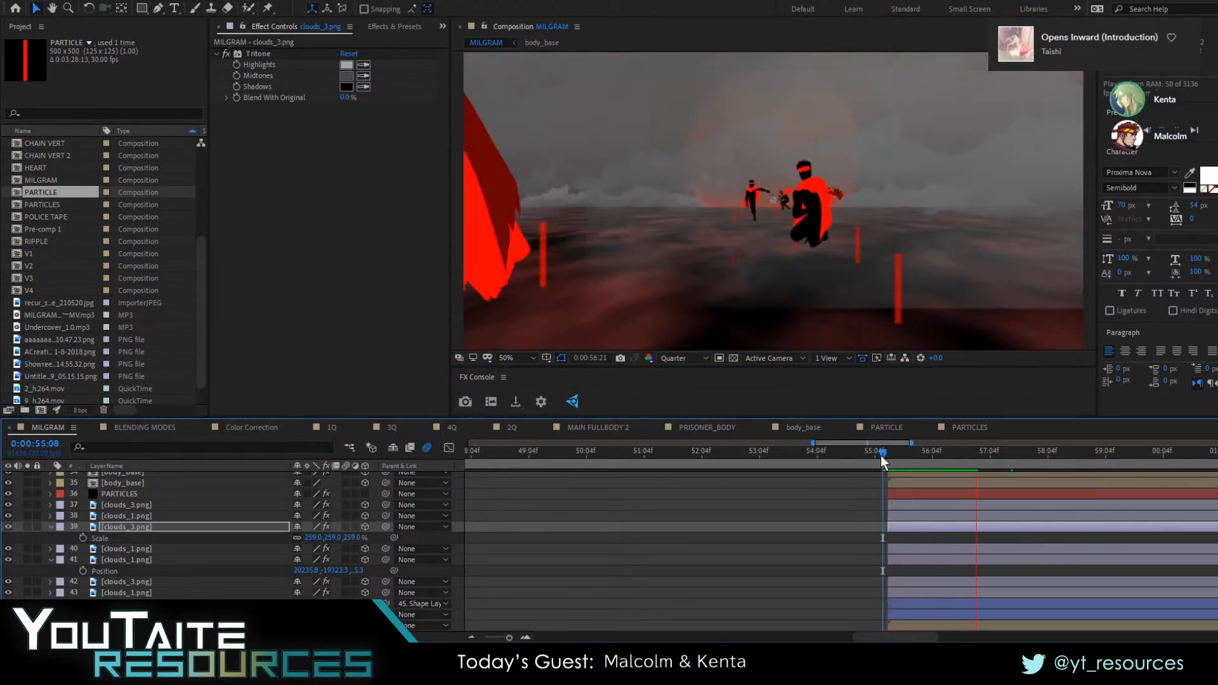
key(space)
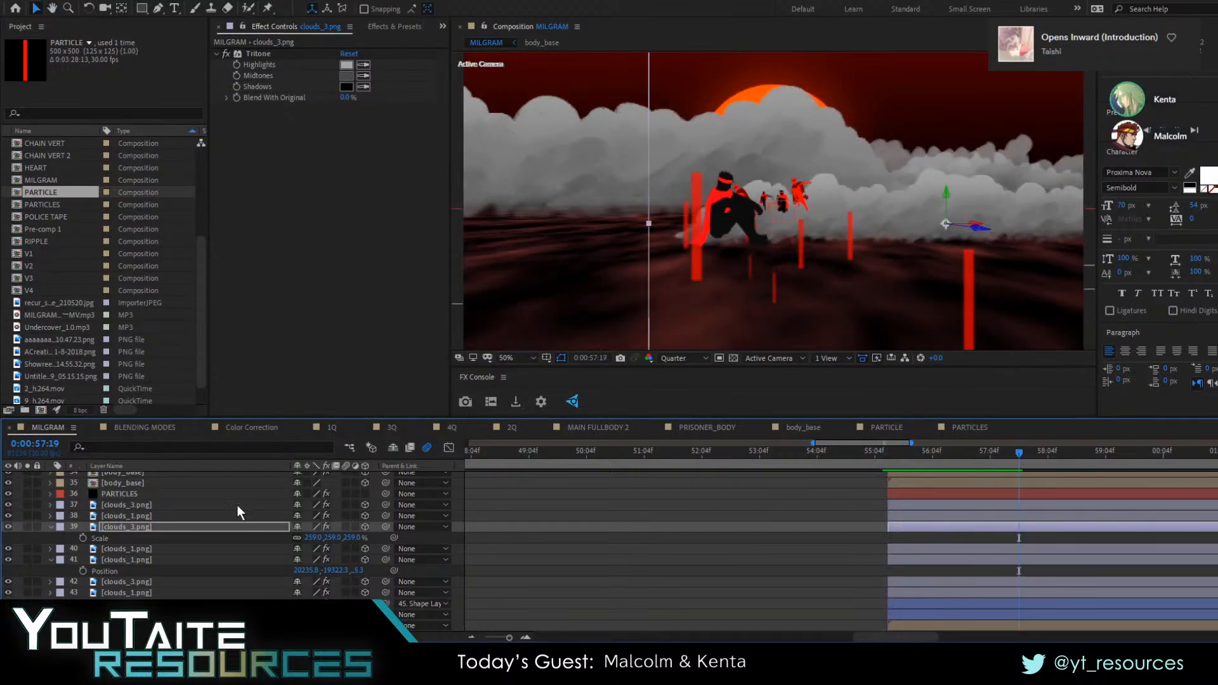
Move the PARTICLES layer below all cloud layers, directly above Shape Layer 5
scroll(114, 510, up, 1)
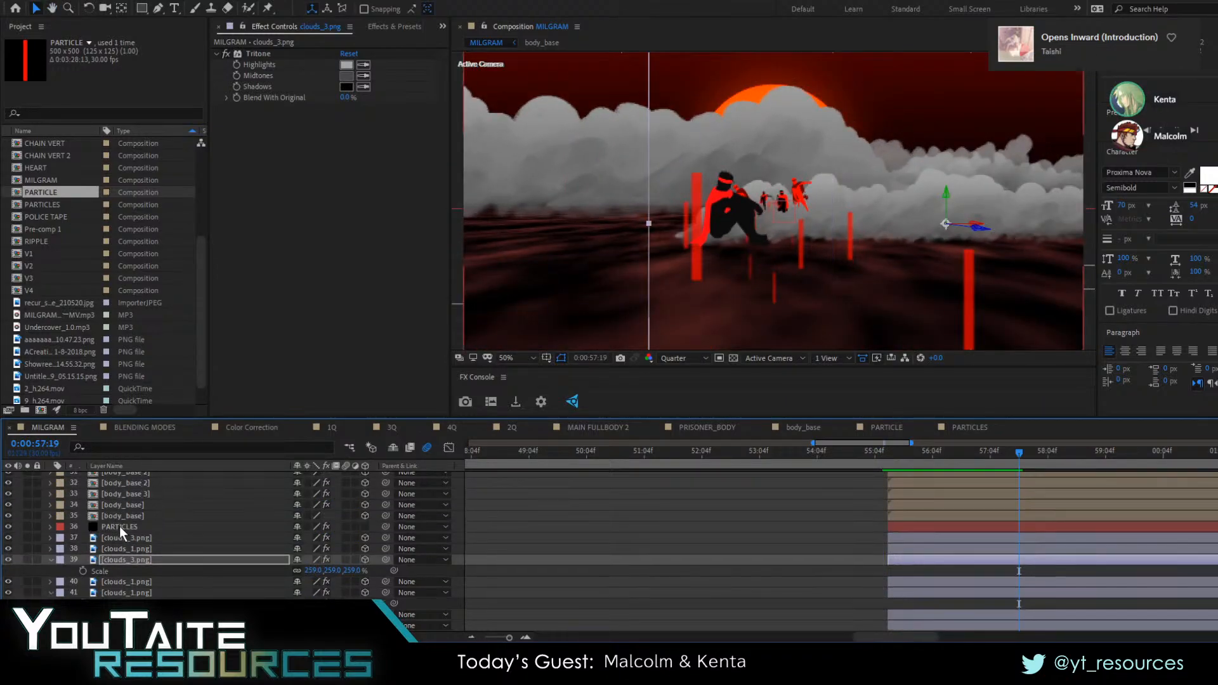
mouse_move(119, 527)
mouse_down()
mouse_move(122, 623)
mouse_move(124, 548)
mouse_up()
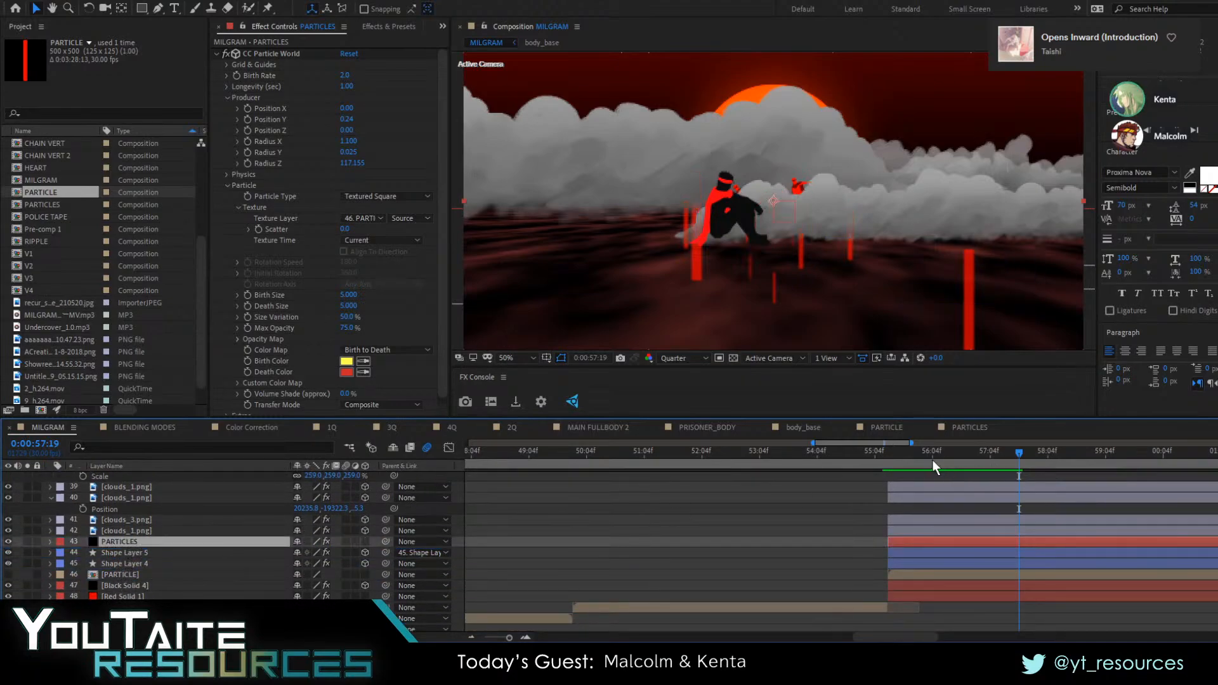
Preview the pull-back with the PARTICLES layer placed below the cloud layers
drag(925, 453, 867, 454)
key(space)
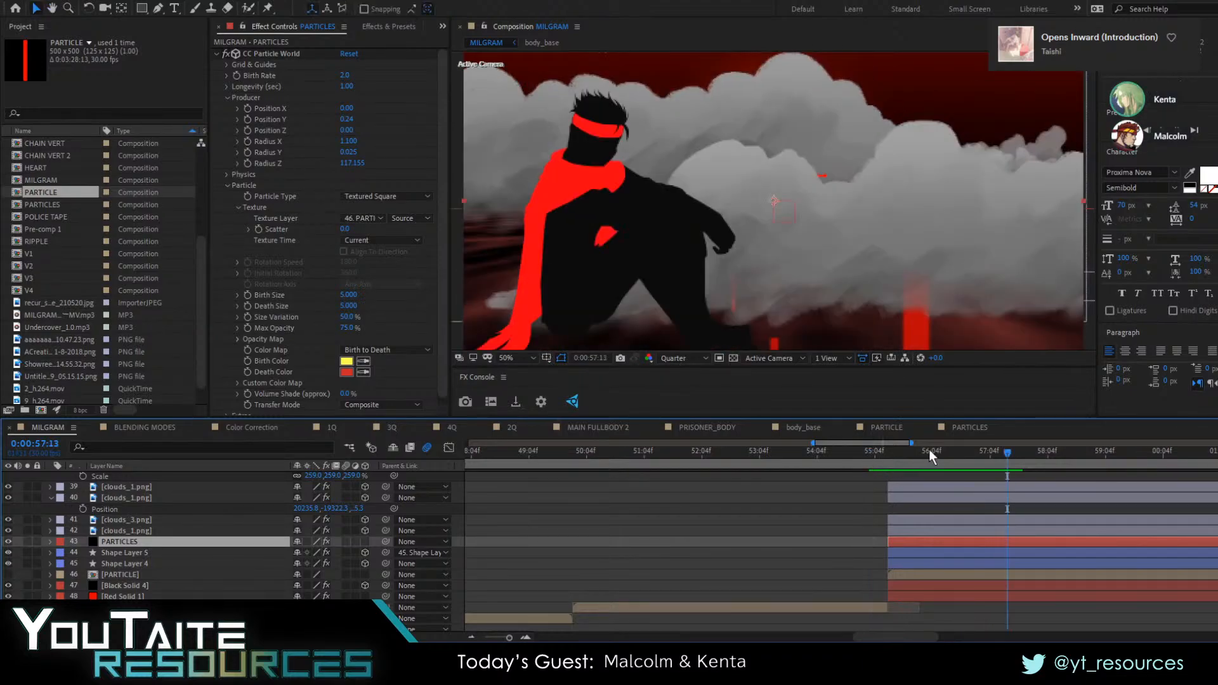
mouse_move(947, 458)
mouse_down()
mouse_move(920, 461)
mouse_move(942, 463)
mouse_up()
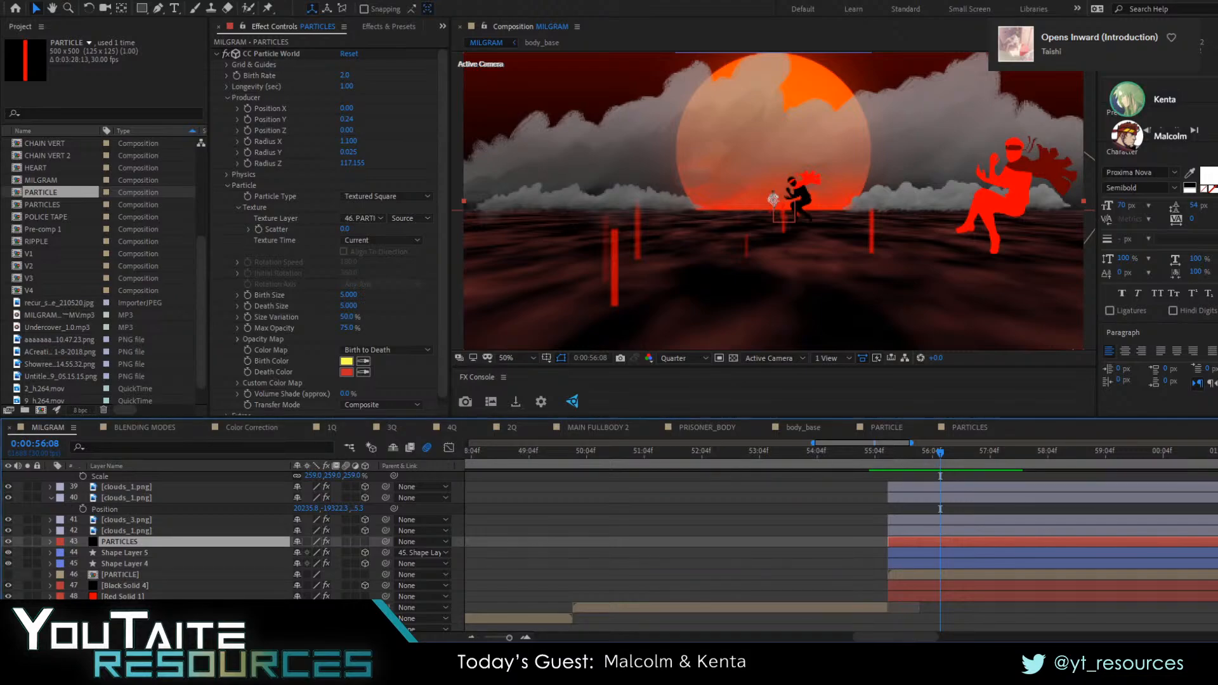
Review the CC Particle World settings on the PARTICLES layer, including the Extras group
scroll(291, 339, down, 1)
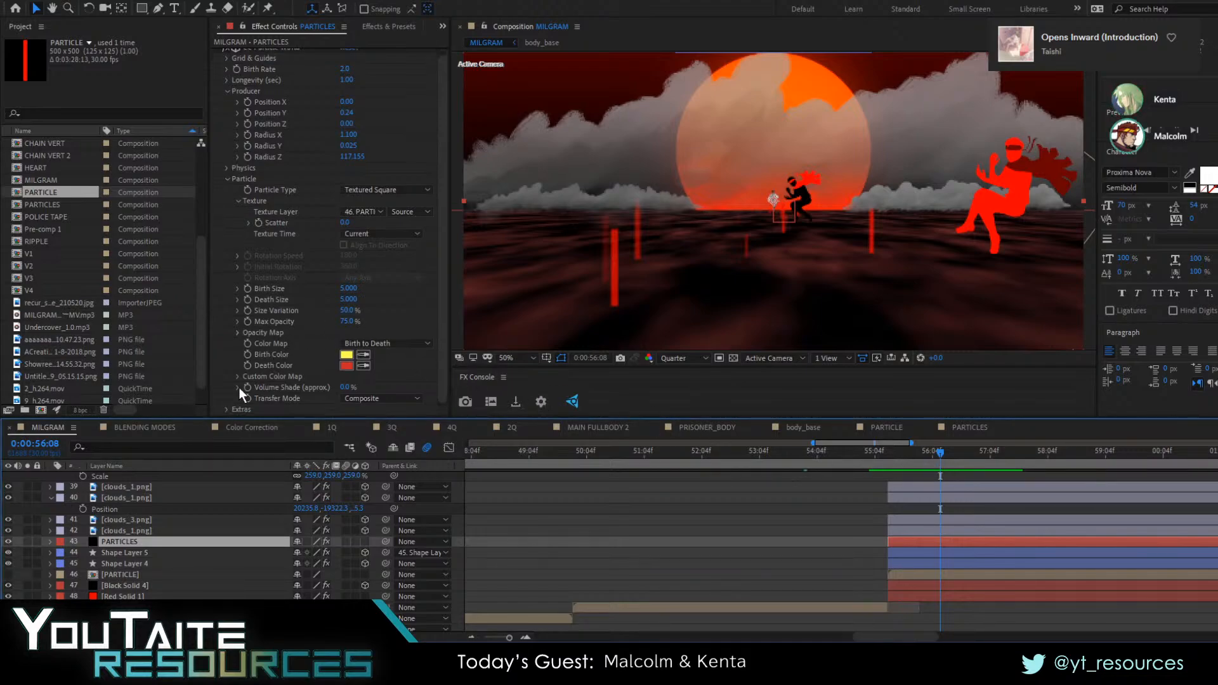
click(225, 410)
click(226, 410)
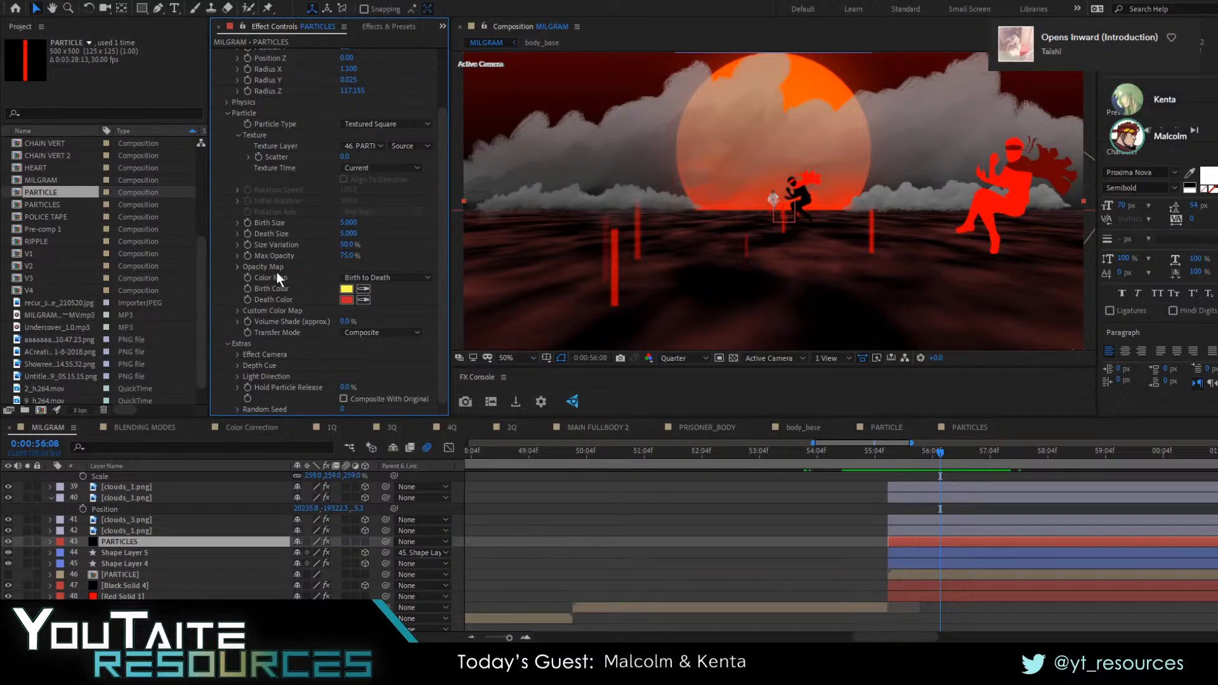
scroll(297, 168, up, 3)
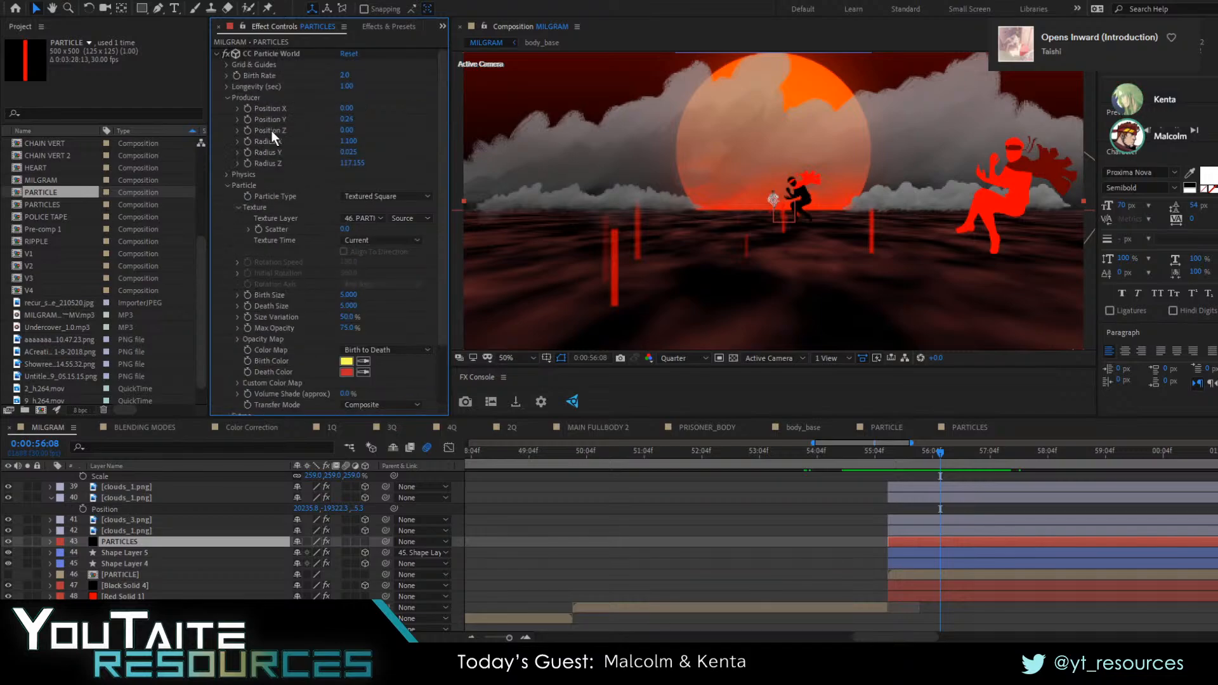
Try applying the CC Particle Systems II effect to the PARTICLES layer
click(386, 27)
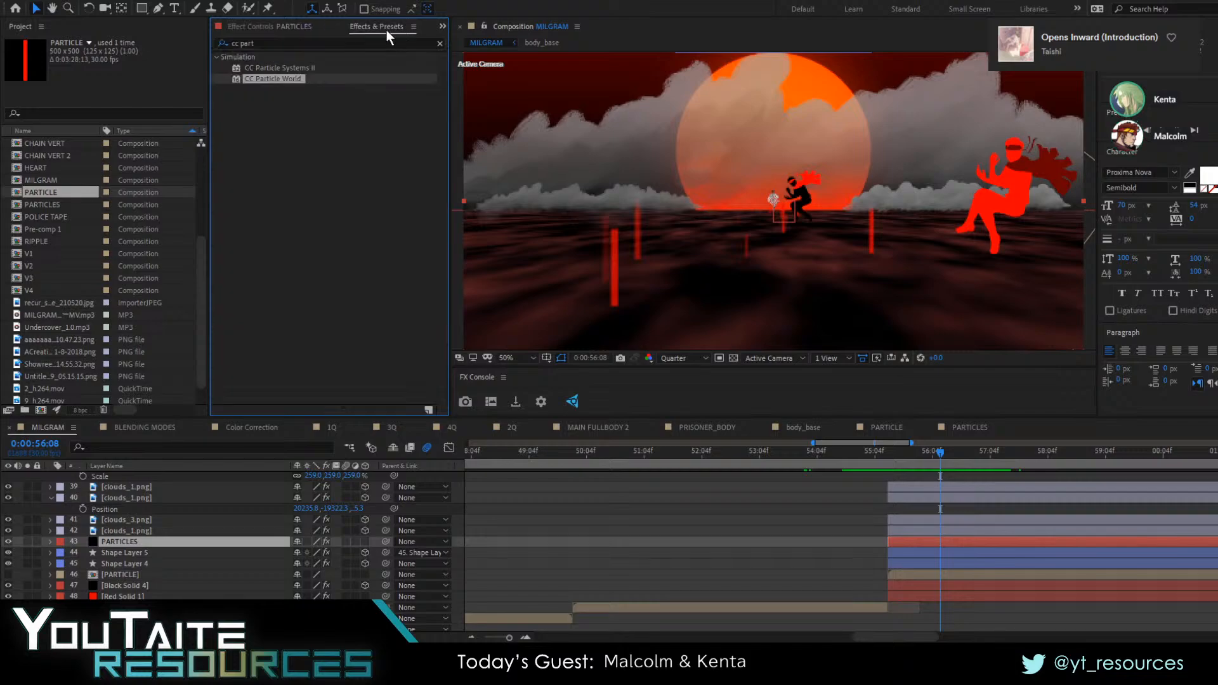
click(311, 68)
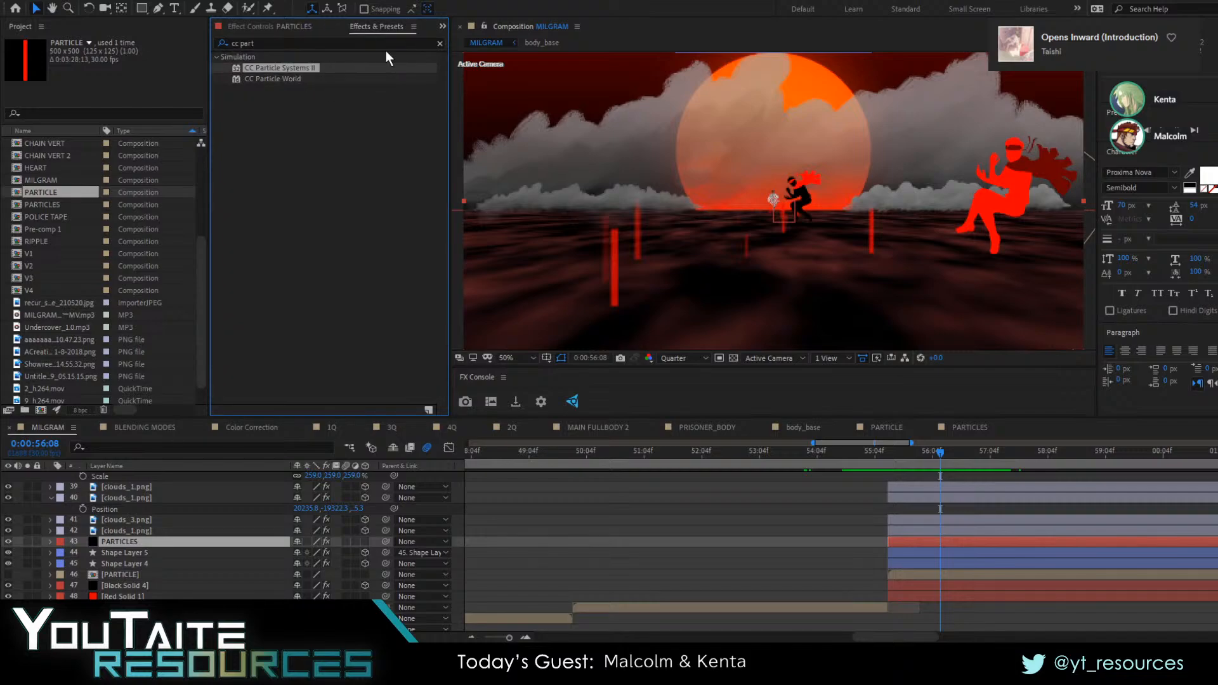
double_click(292, 67)
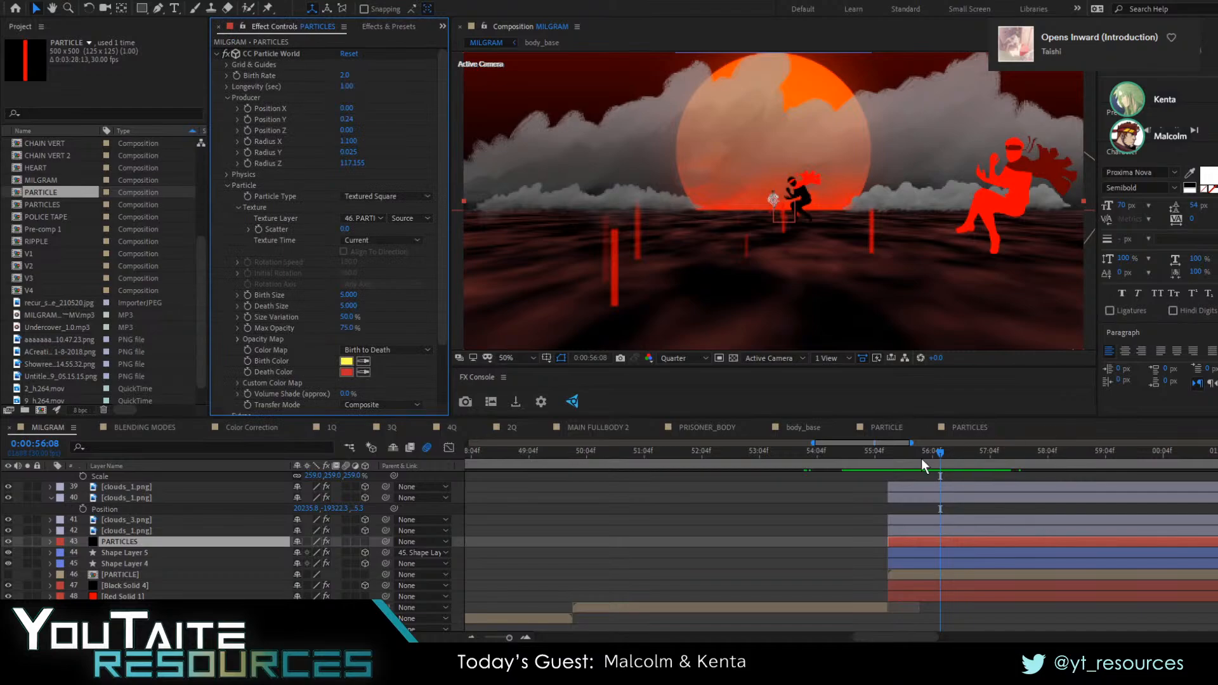
Duplicate the PARTICLES layer and replace the copy's CC Particle World effect with Trapcode Particular
drag(907, 458, 994, 512)
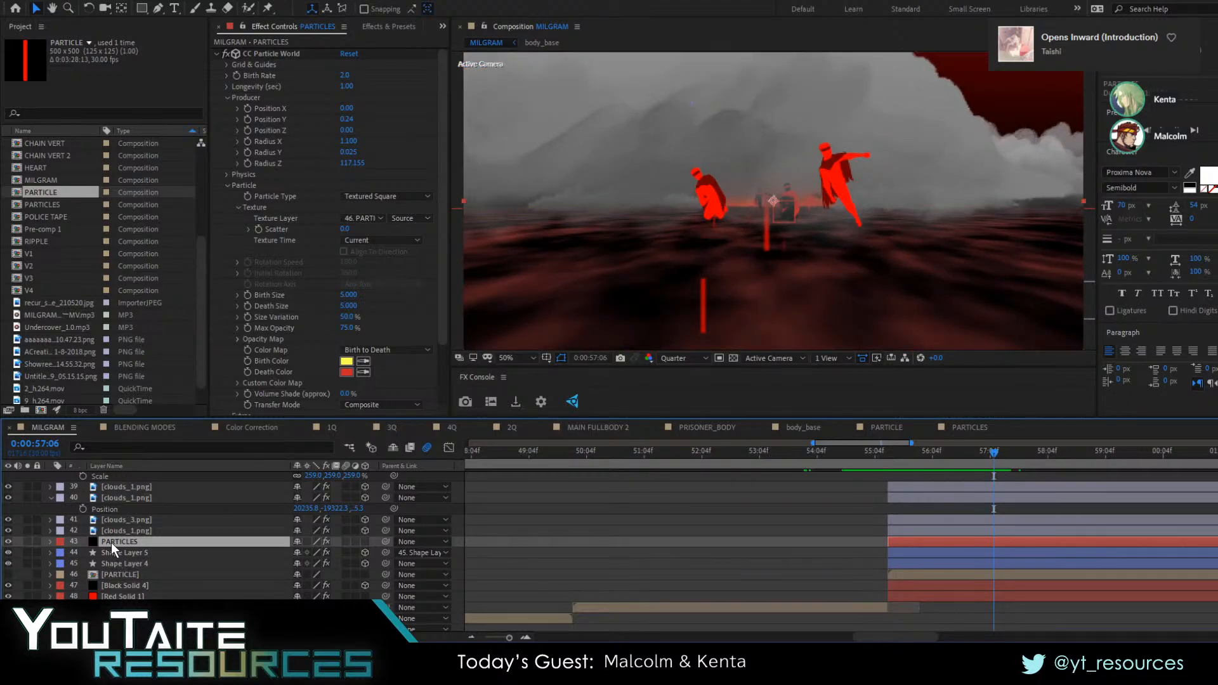
key(ctrl+d)
click(412, 24)
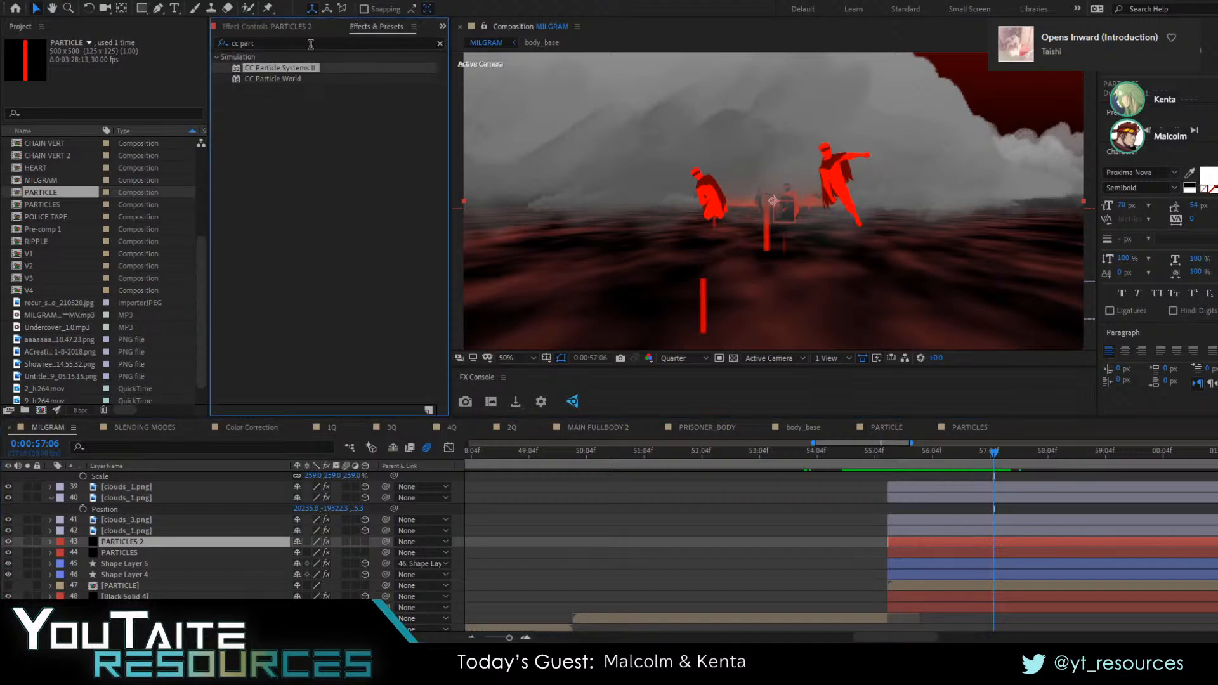
text(particular)
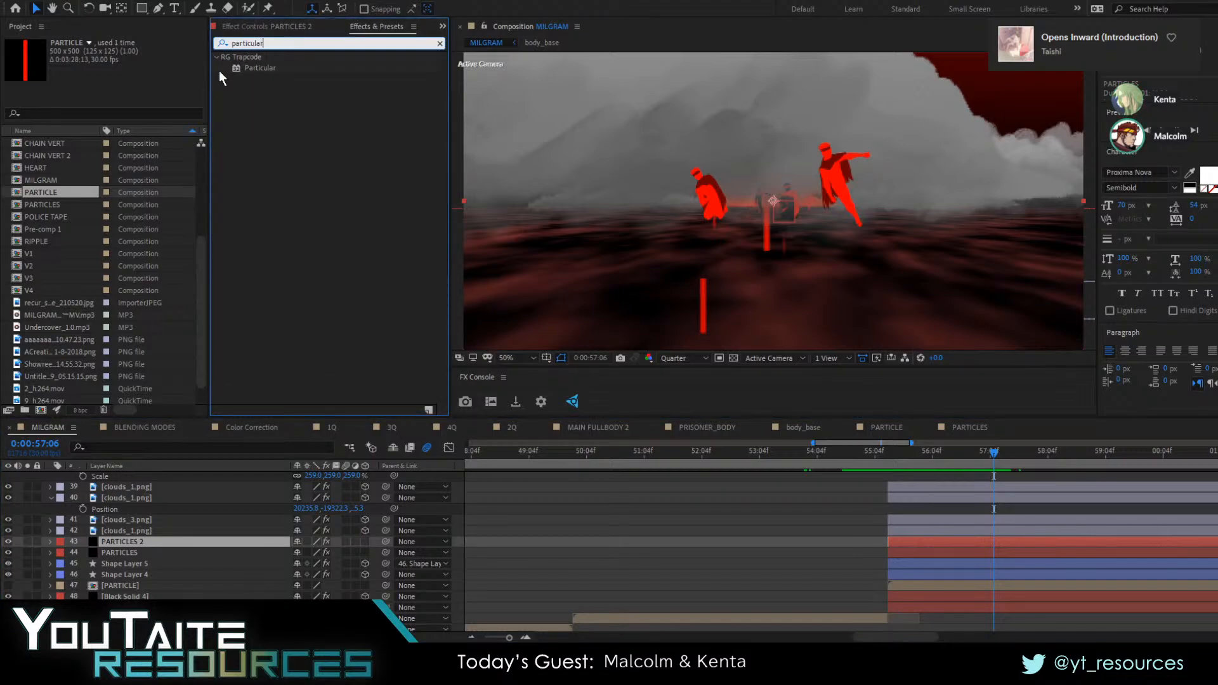
drag(260, 68, 135, 539)
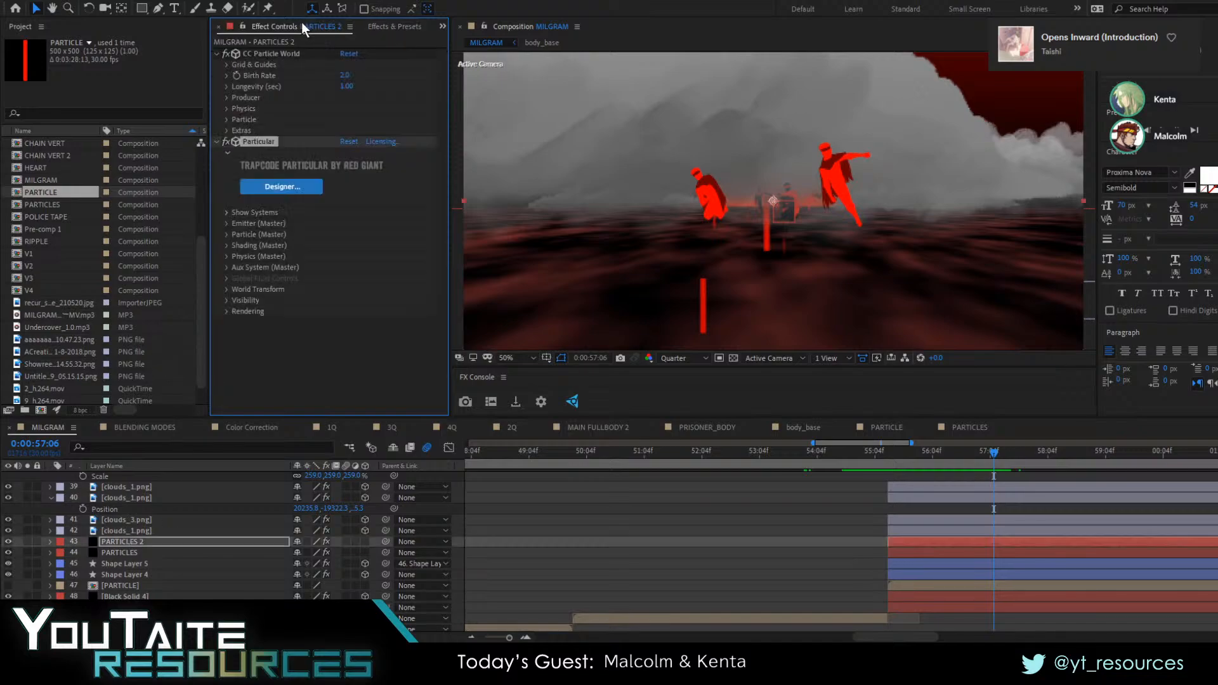
click(269, 53)
key(Delete)
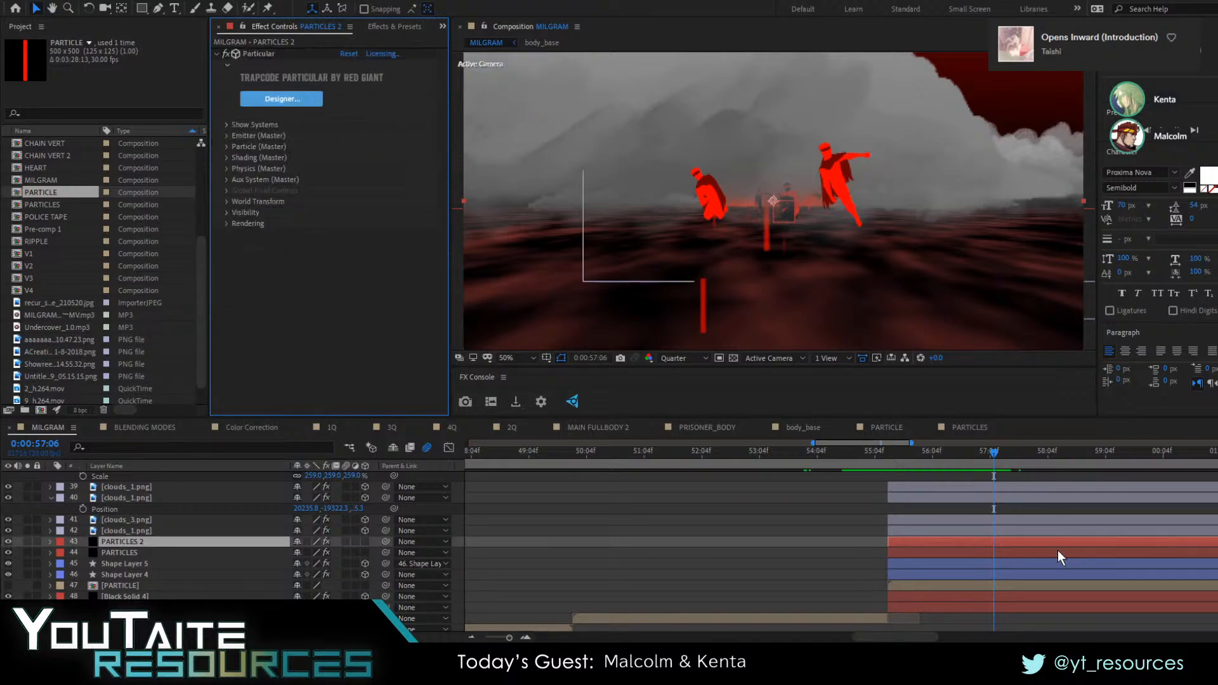
Set the Particular emitter on PARTICLES 2 to type Box with its size controlled as XYZ Individual
mouse_move(980, 471)
mouse_down()
mouse_move(1053, 465)
mouse_move(1002, 467)
mouse_up()
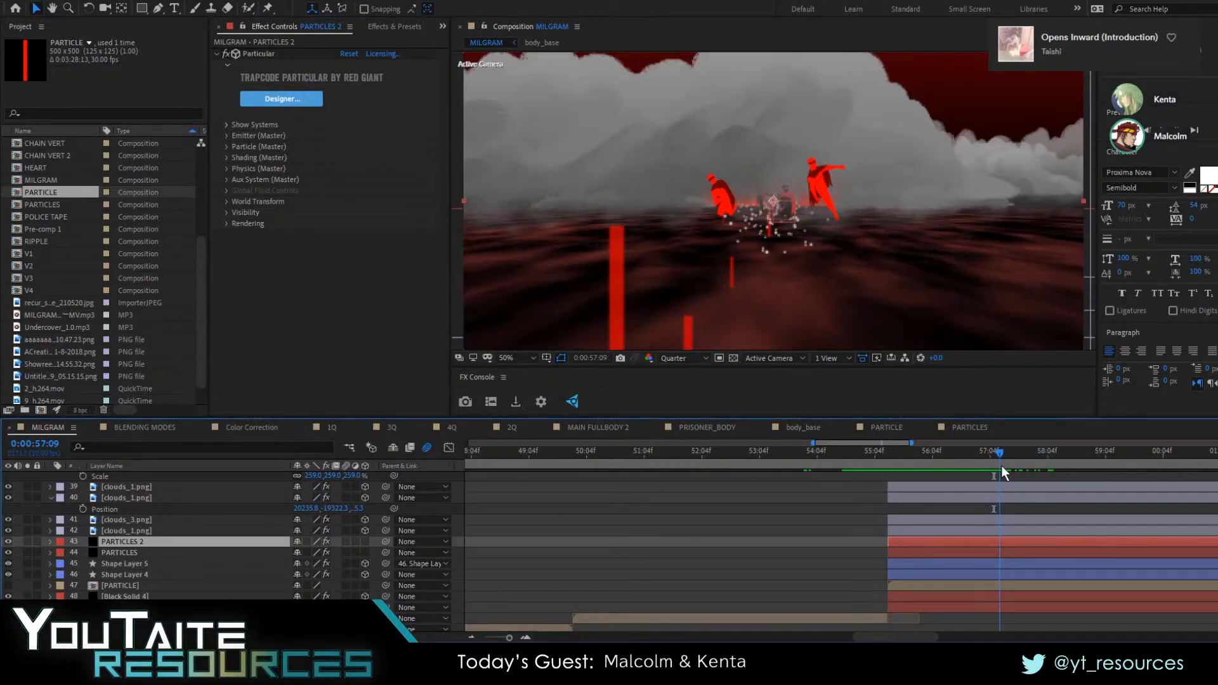
click(227, 136)
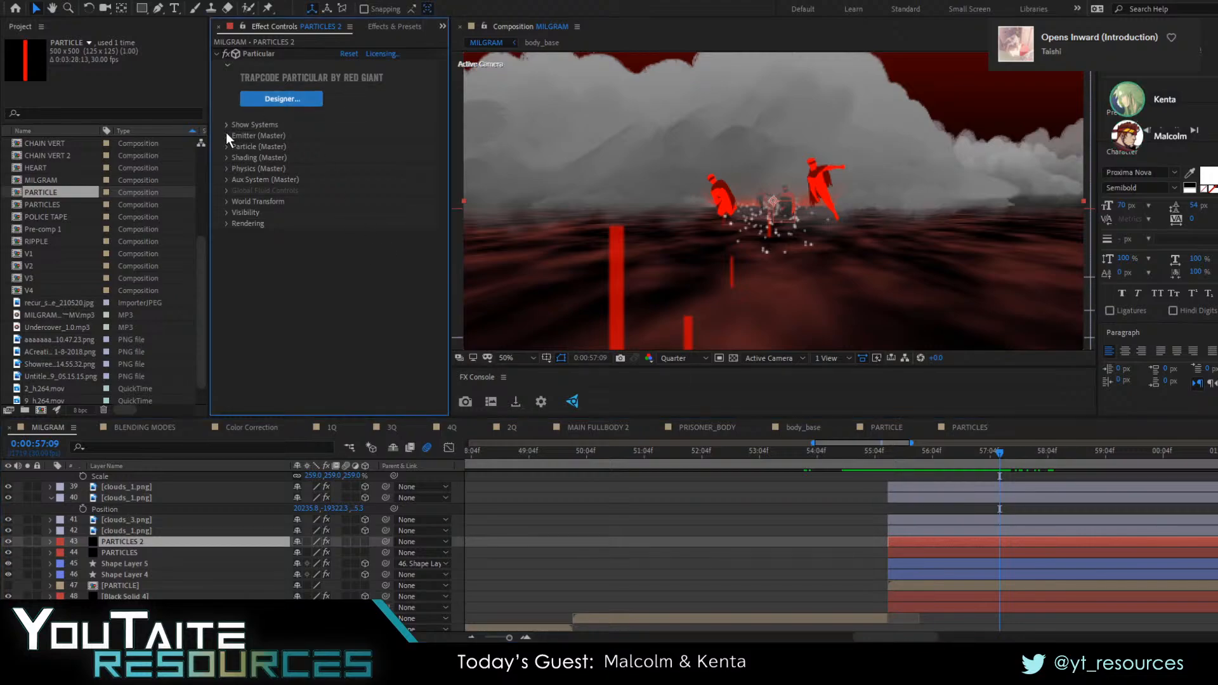
click(226, 135)
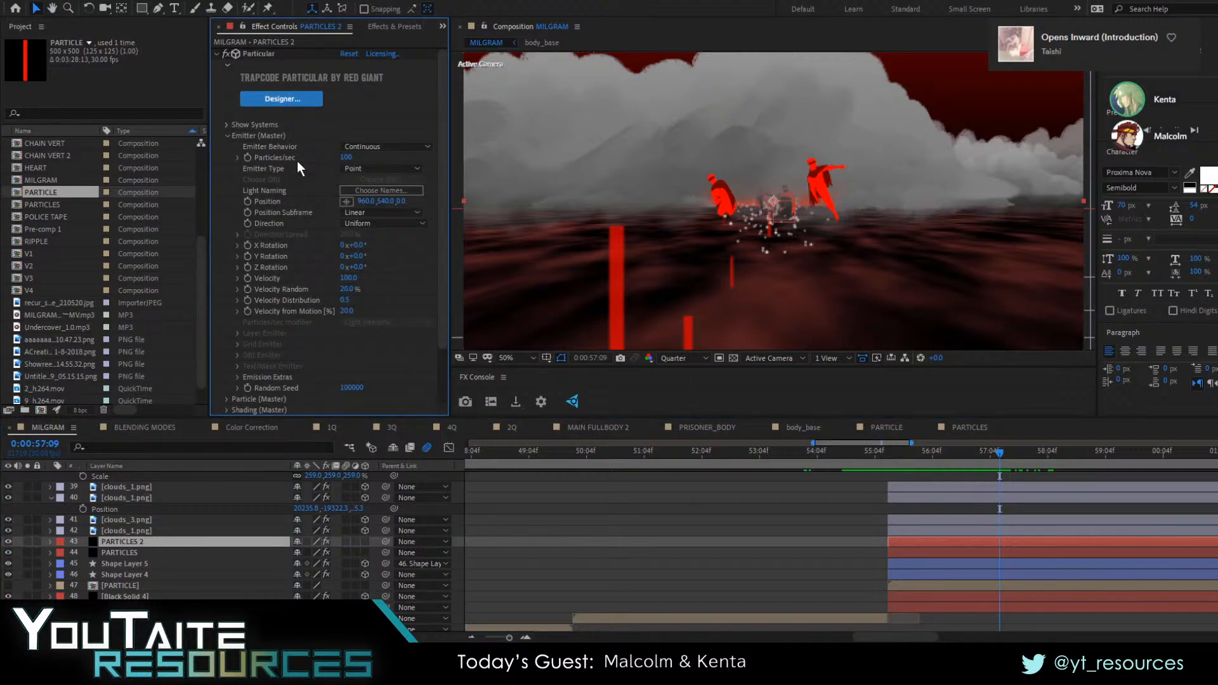
click(363, 200)
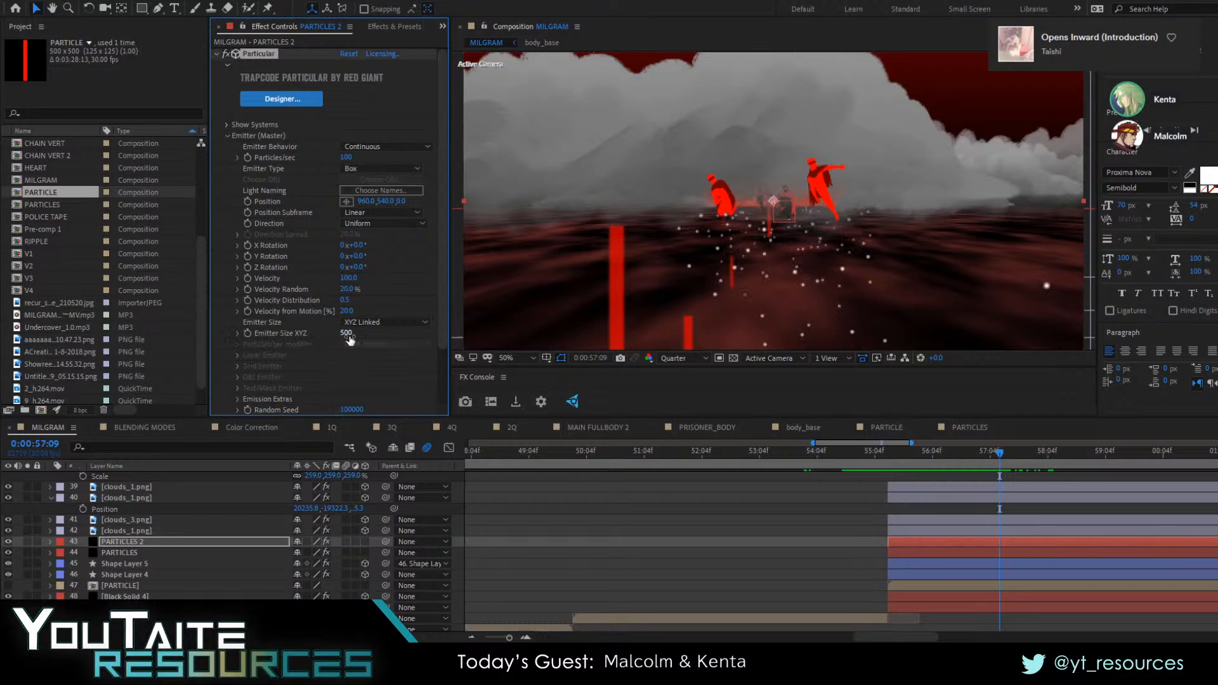
click(384, 323)
click(375, 345)
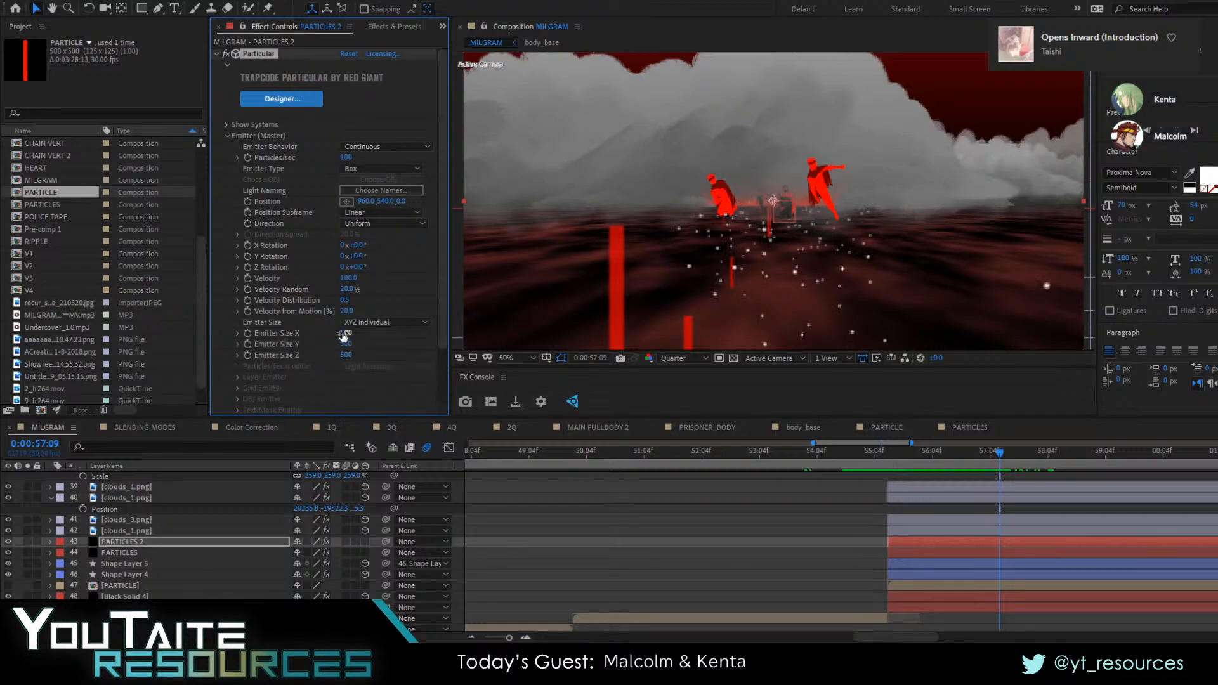
Enlarge the Particular emitter to 2910 in X, 6490 in Y and 32767 in Z
drag(477, 345, 624, 343)
drag(347, 345, 529, 340)
drag(937, 452, 912, 454)
drag(346, 355, 1049, 366)
drag(348, 355, 1019, 427)
drag(350, 355, 1078, 374)
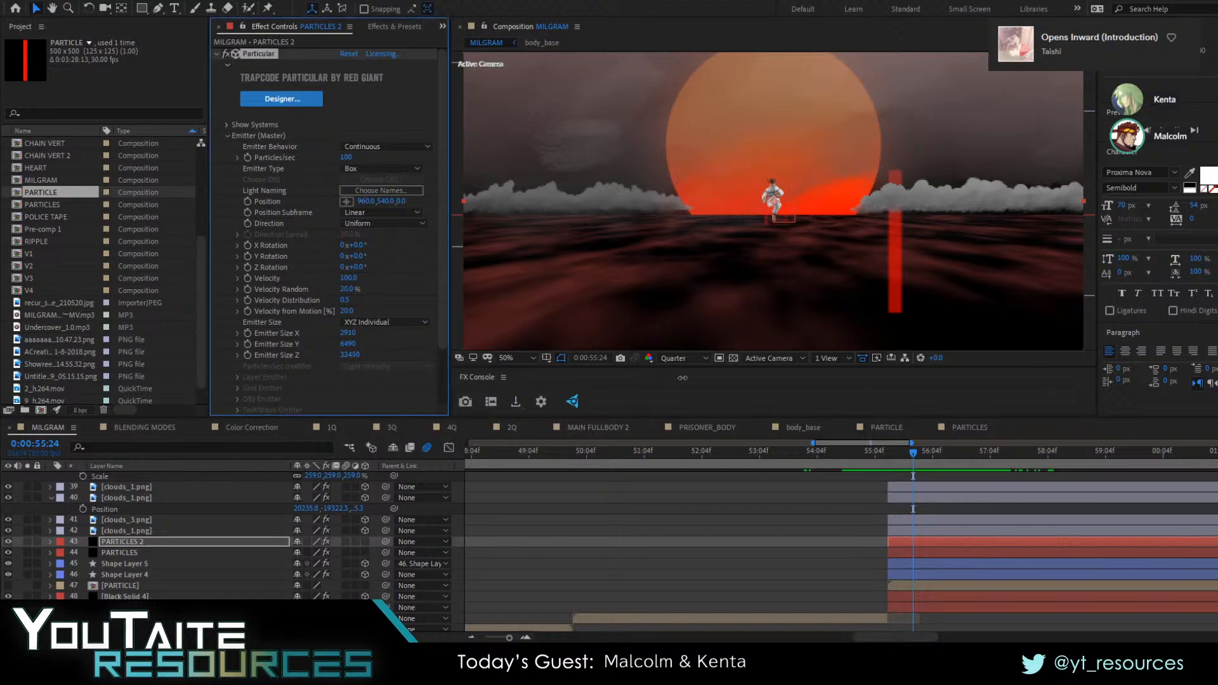
Raise Particular's Particles/sec to 30100 and check several frames of the pull-back
drag(346, 156, 364, 309)
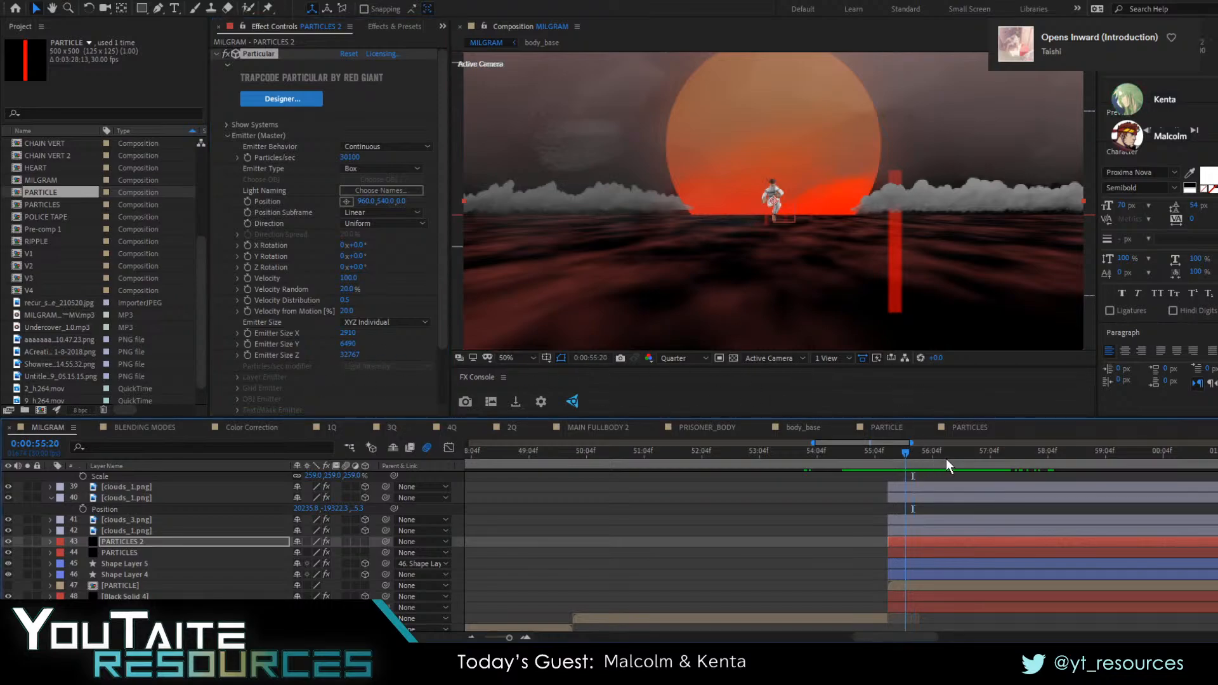
click(969, 454)
drag(991, 460, 931, 452)
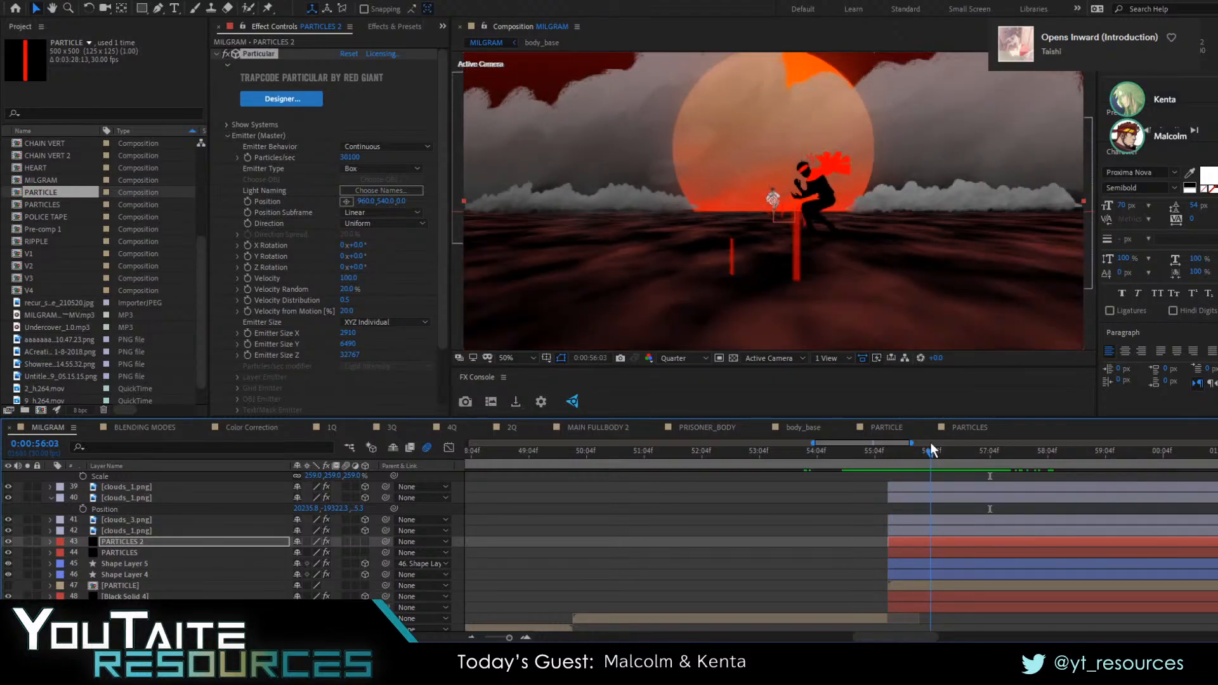
Hide the original PARTICLES layer and try to set the Particular Emitter Size Z to 50000
click(10, 552)
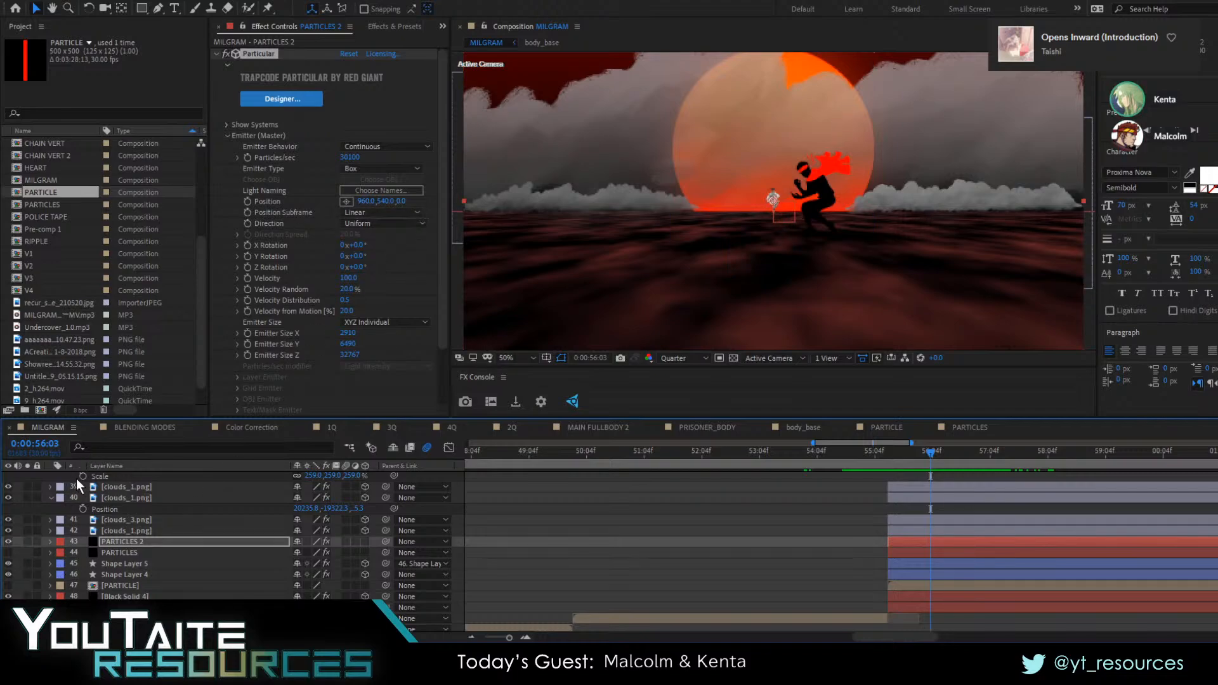
scroll(261, 289, down, 3)
click(350, 289)
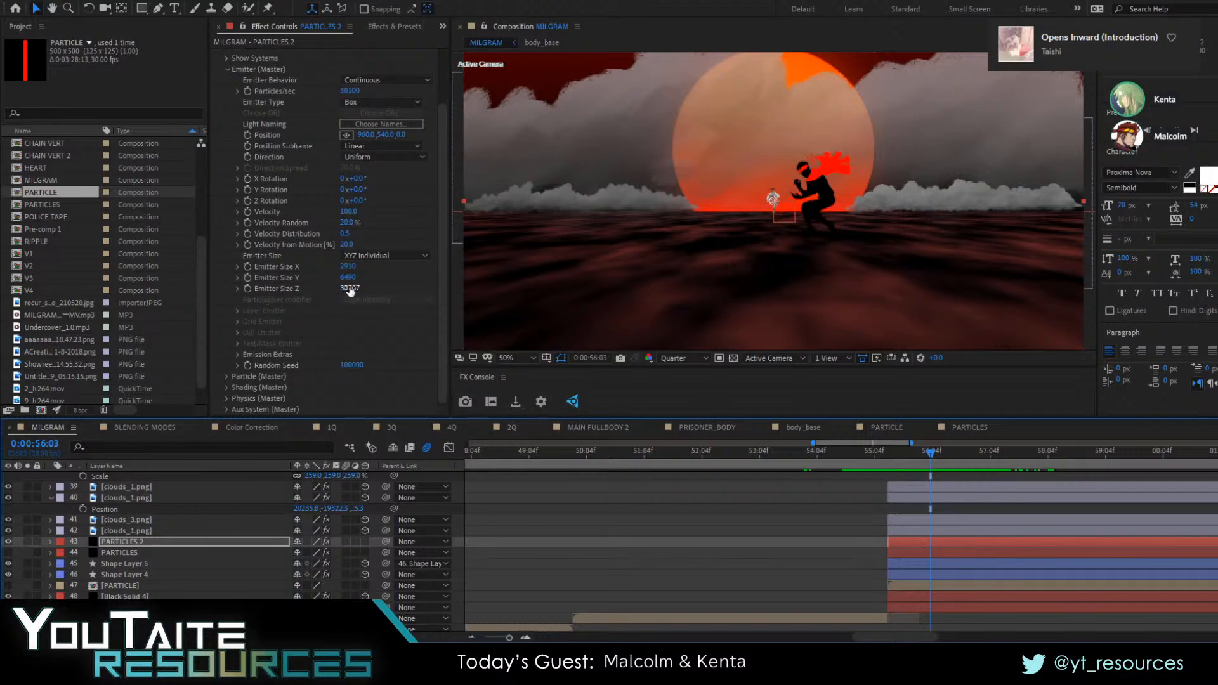
text(50000)
key(Return)
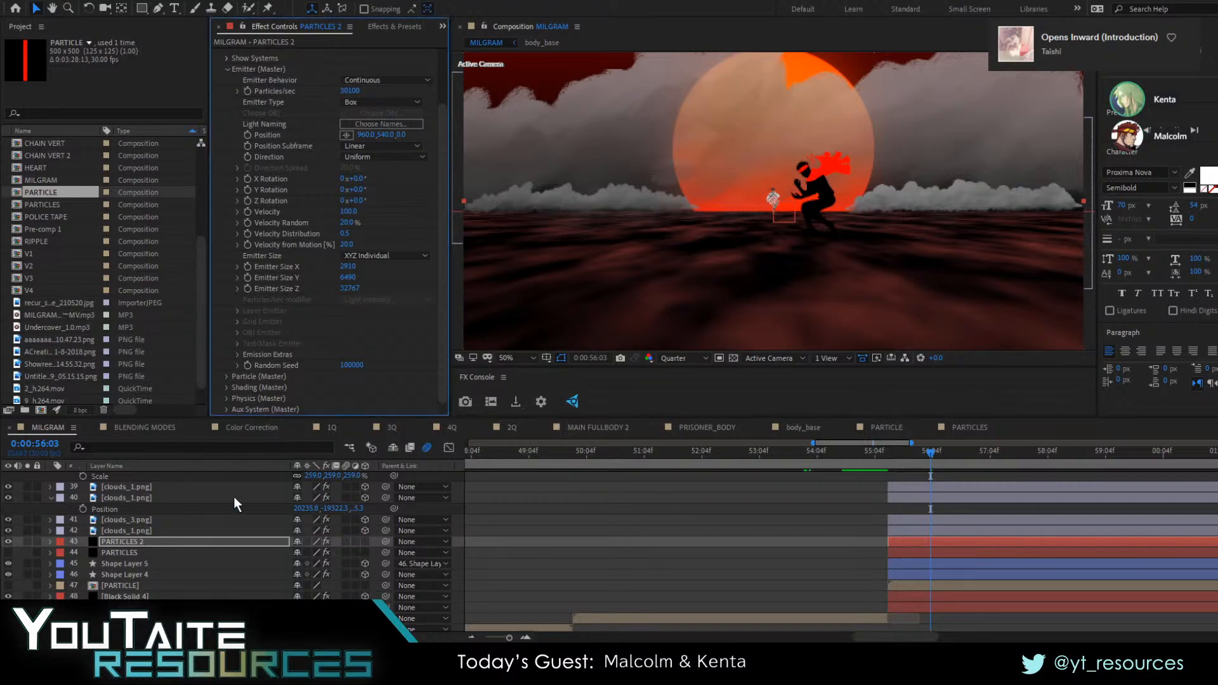
Find Null 6, the camera's parent, and examine its Position at the first keyframe
scroll(146, 533, up, 9)
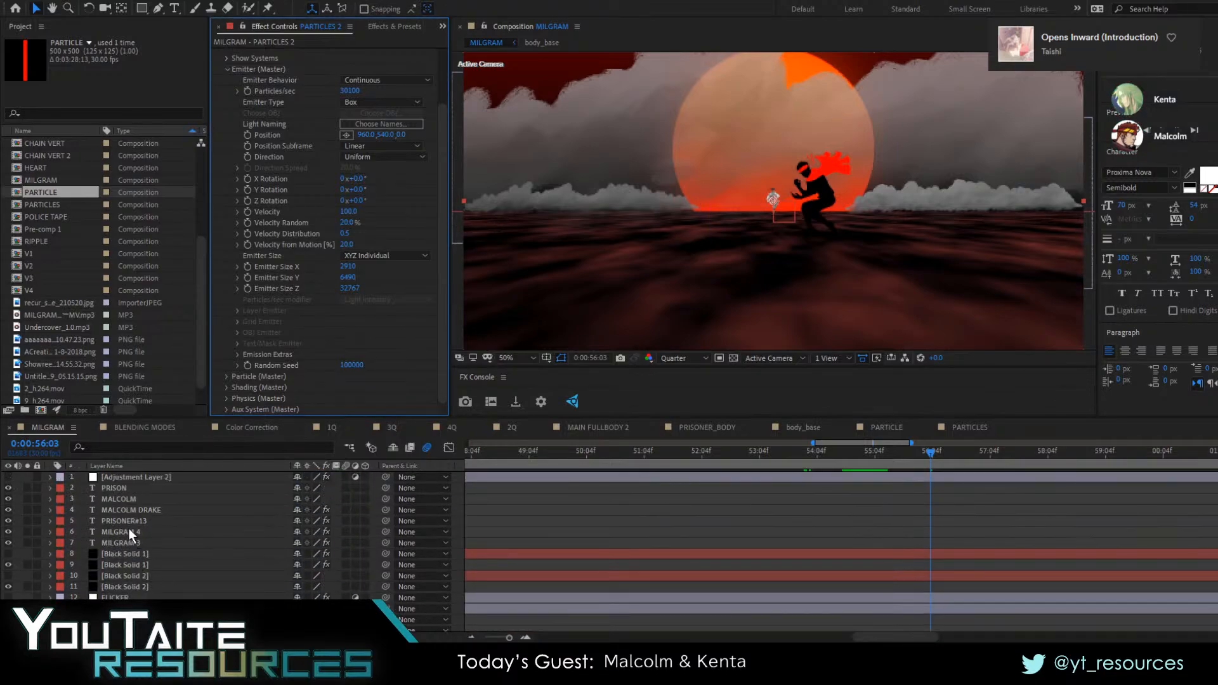
scroll(129, 533, down, 4)
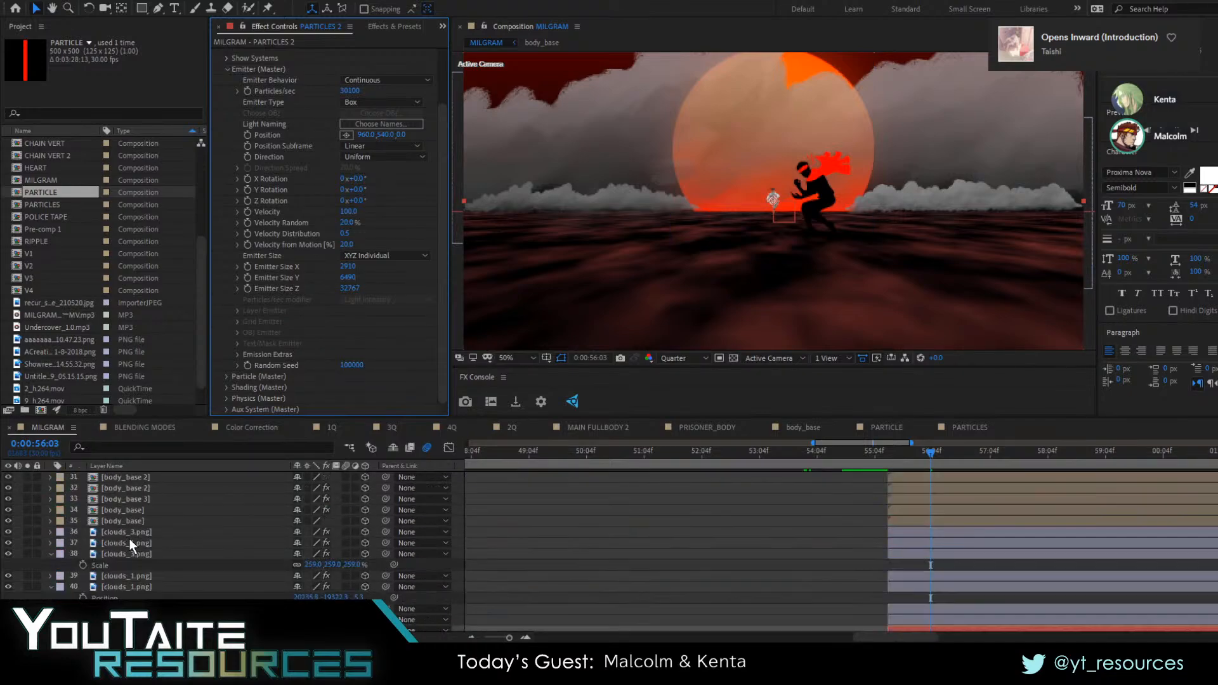
scroll(142, 584, up, 7)
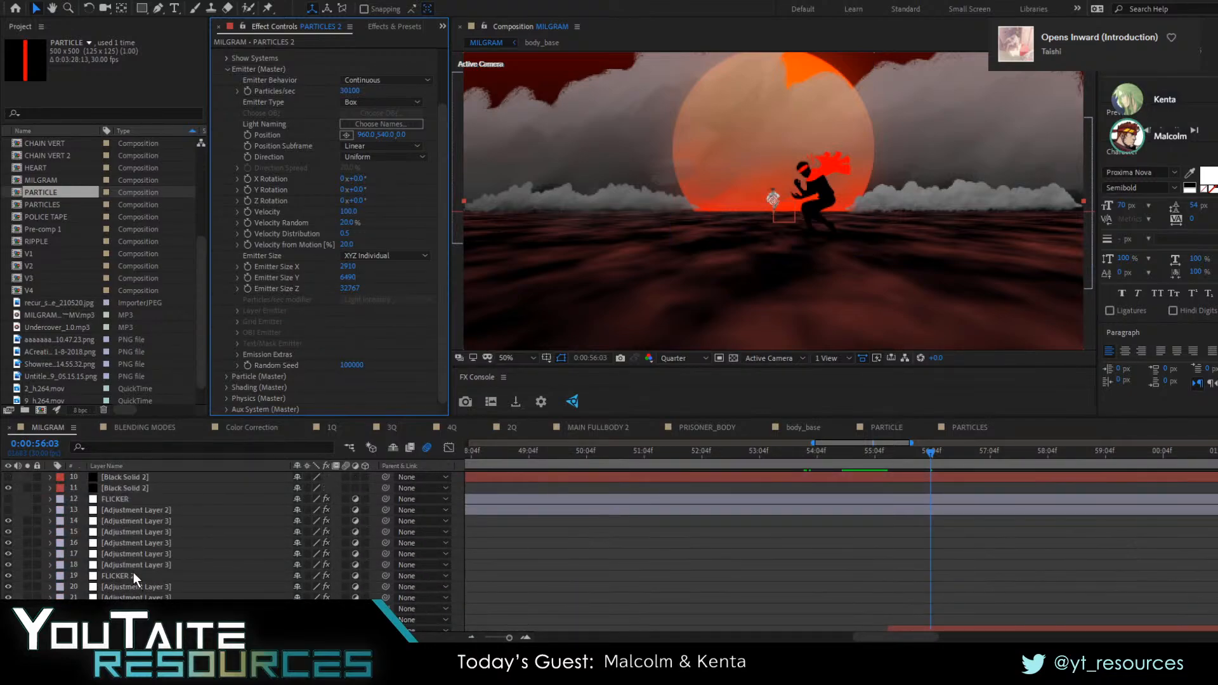
scroll(125, 555, down, 5)
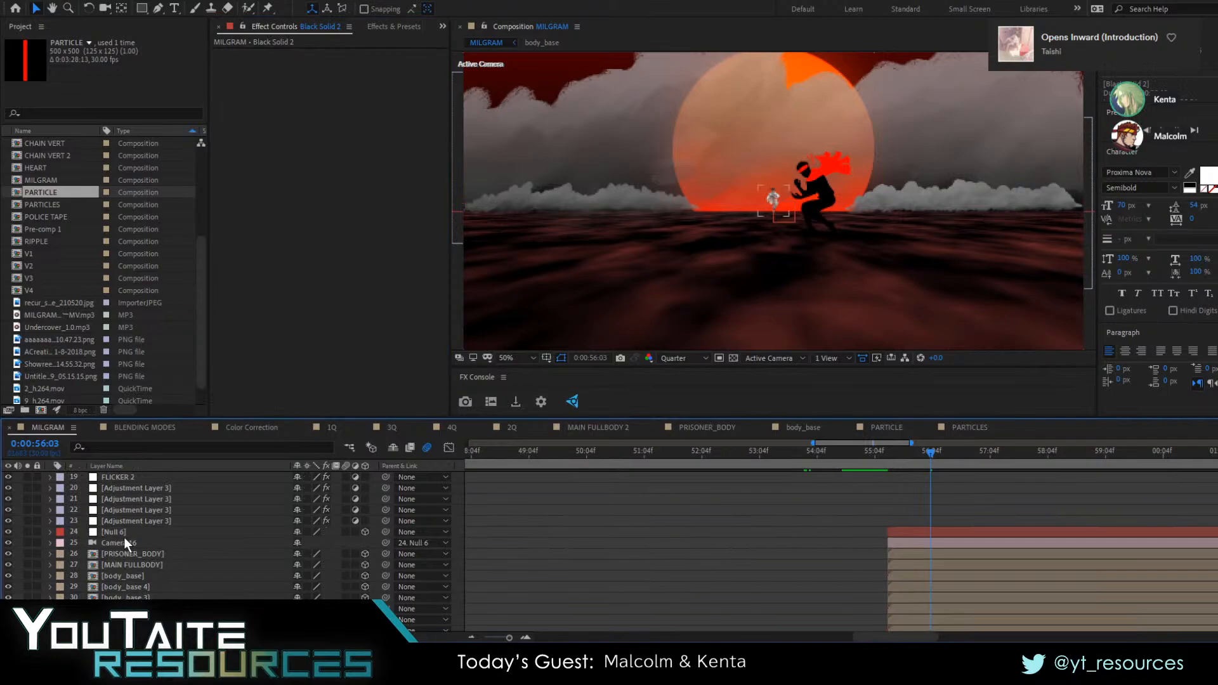
click(123, 534)
key(p)
key(j)
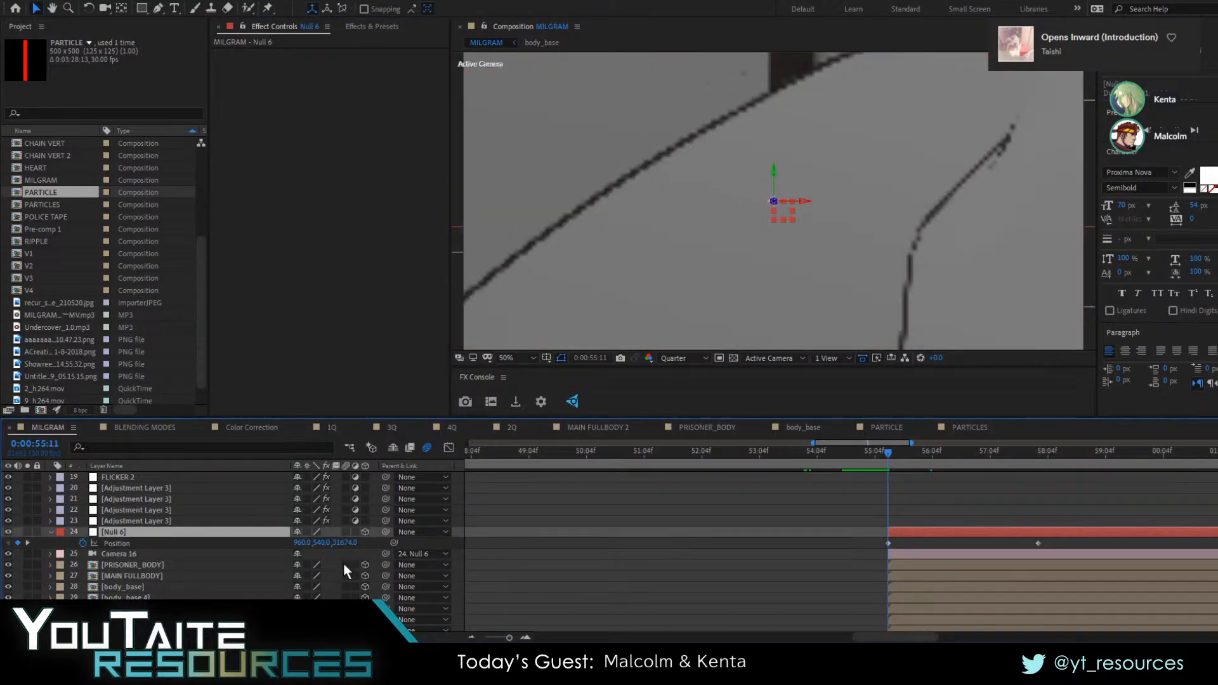
drag(346, 544, 126, 580)
key(ctrl+z)
Select the PARTICLES 2 layer, raise its Particular emitter Position Z to about 614 and check frames of the pull-back
scroll(242, 561, down, 7)
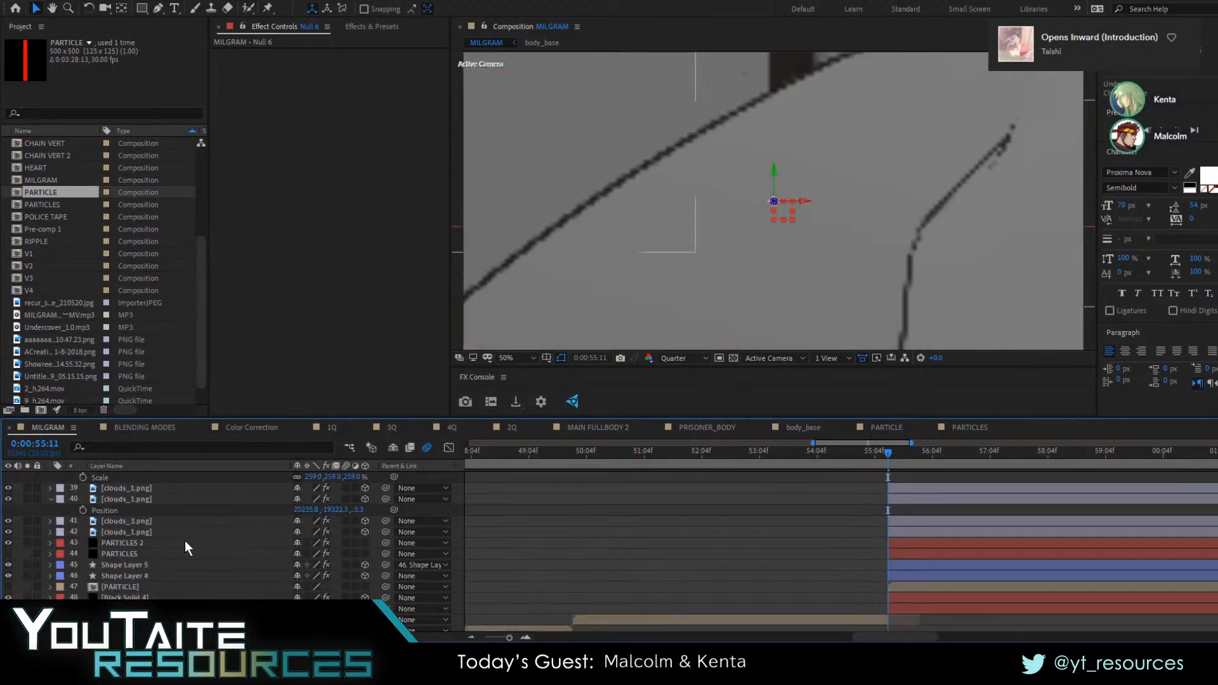
click(166, 543)
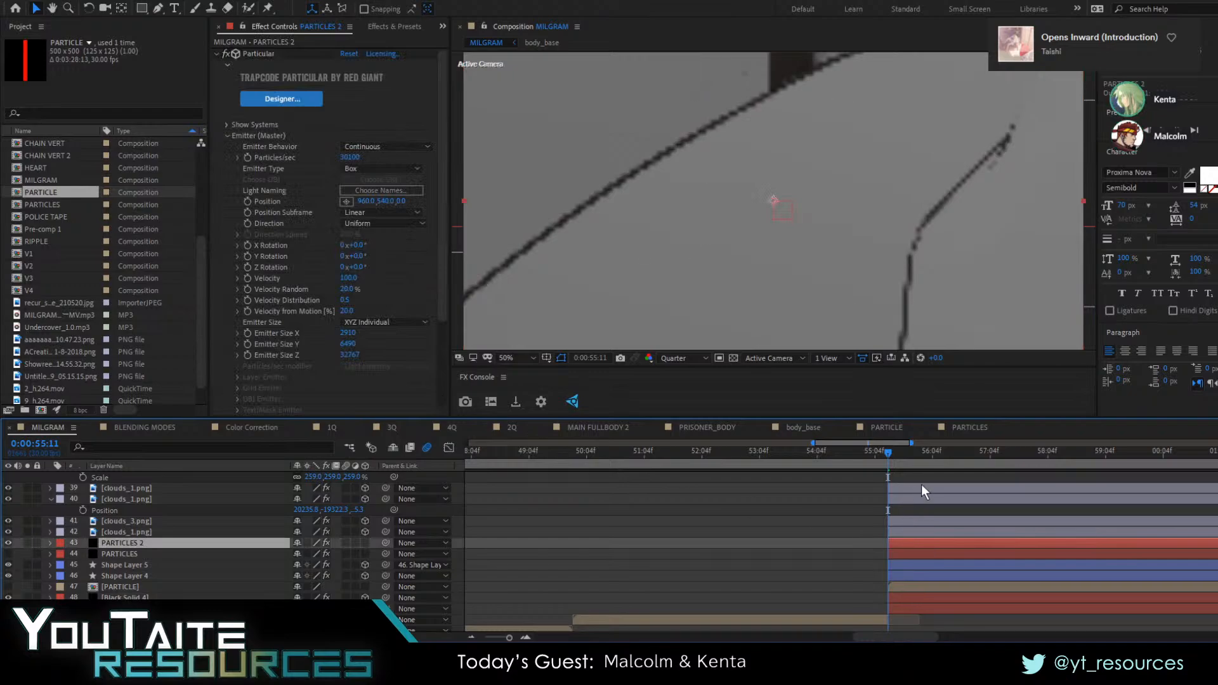
click(920, 452)
click(943, 461)
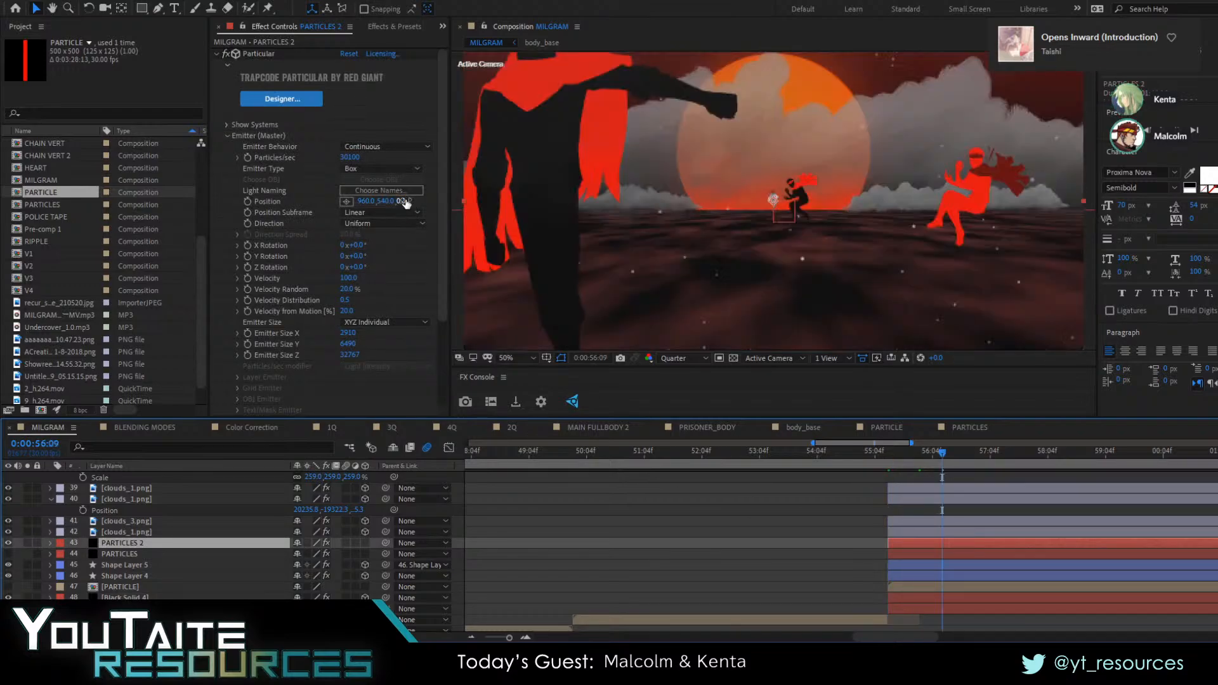
drag(404, 202, 530, 213)
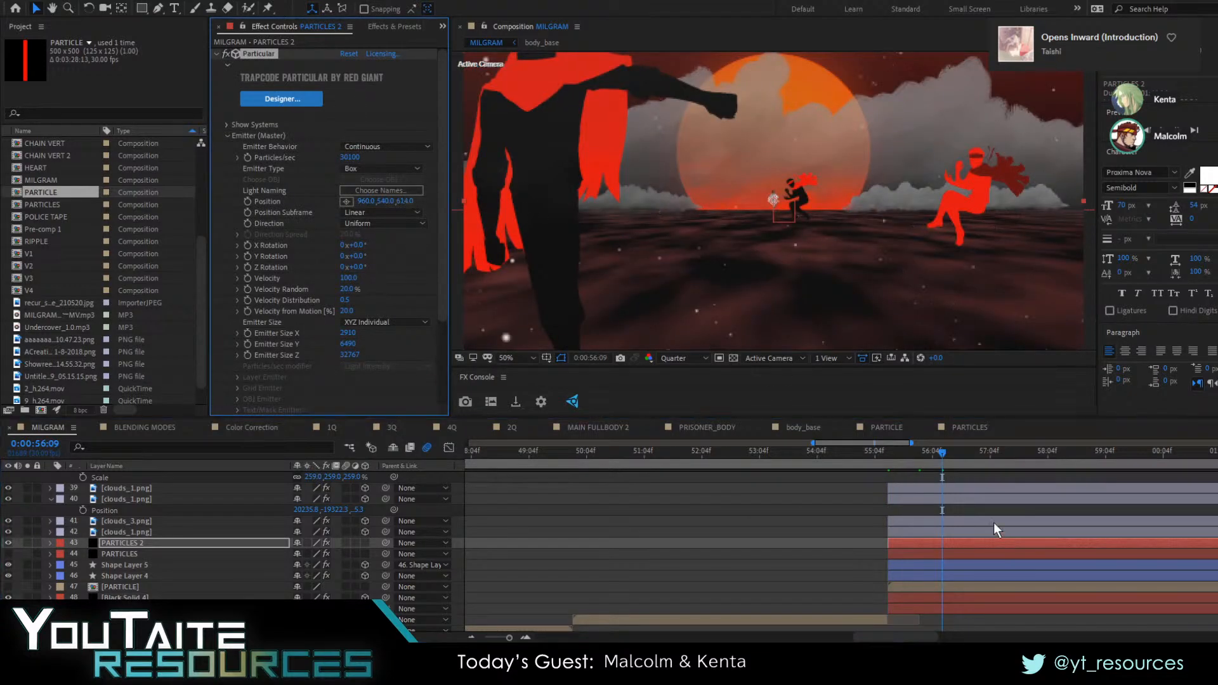
click(893, 454)
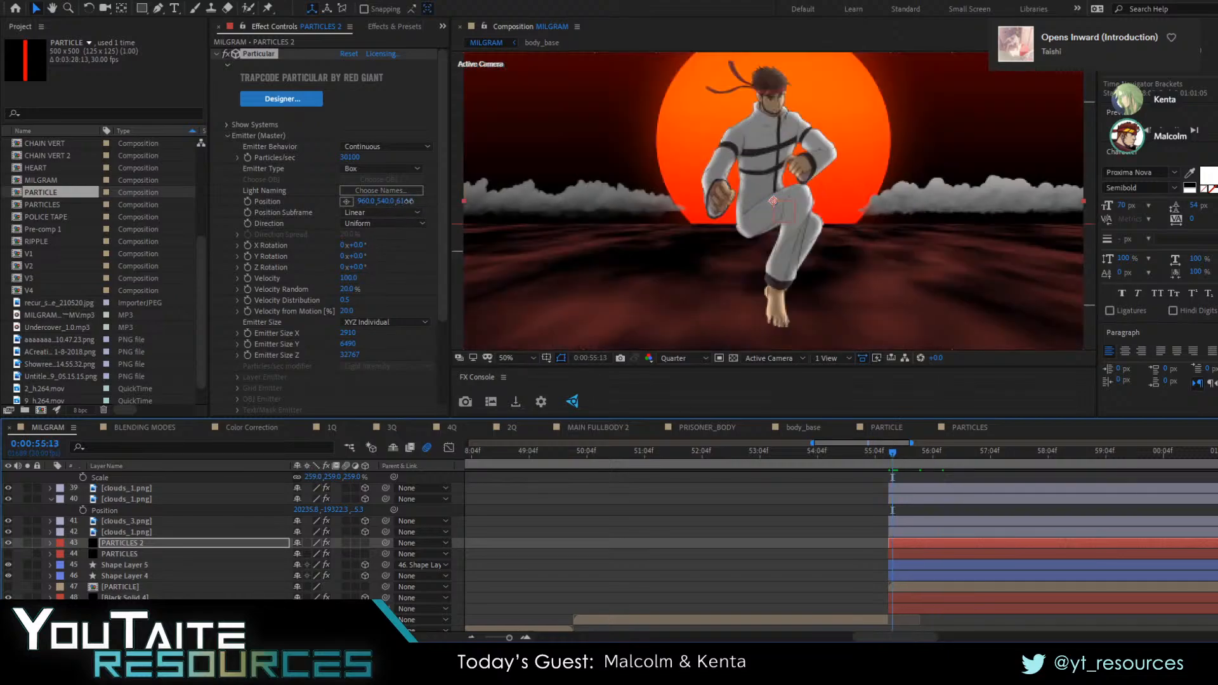
Try negative and positive Position Z values for the emitter, up to 6484, and preview the pull-back
drag(408, 201, 179, 218)
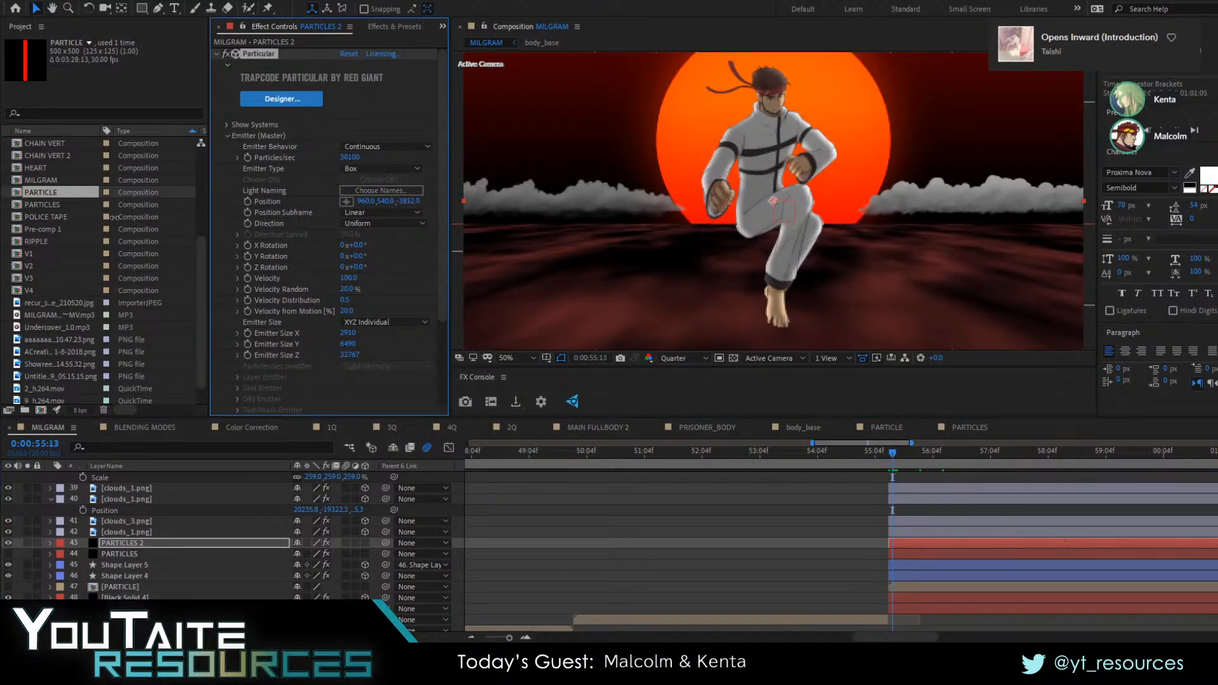
drag(67, 217, 788, 247)
drag(181, 241, 48, 198)
drag(536, 209, 404, 201)
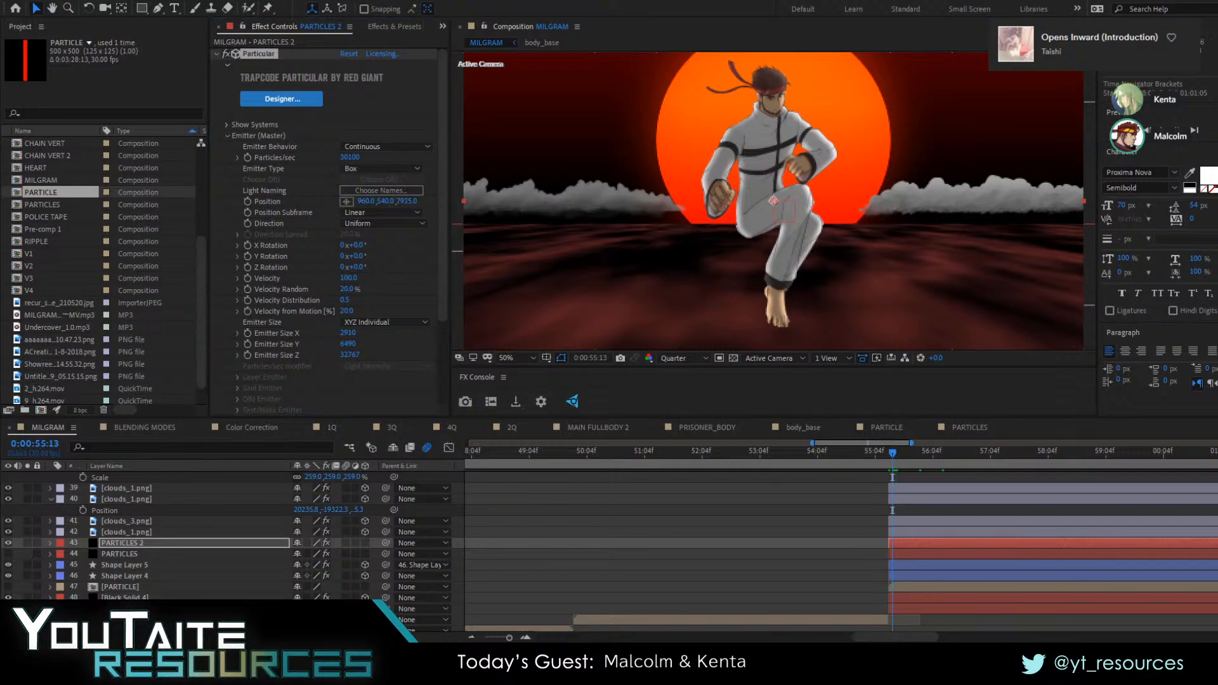
drag(405, 201, 408, 201)
drag(527, 194, 408, 216)
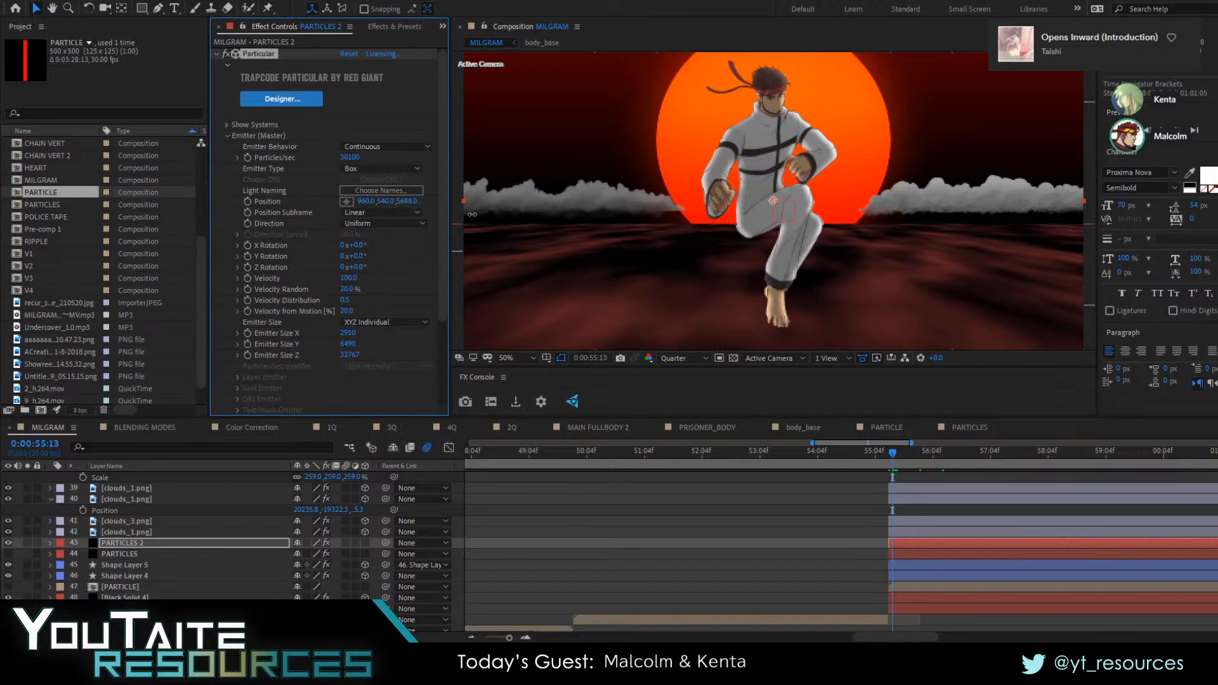
key(space)
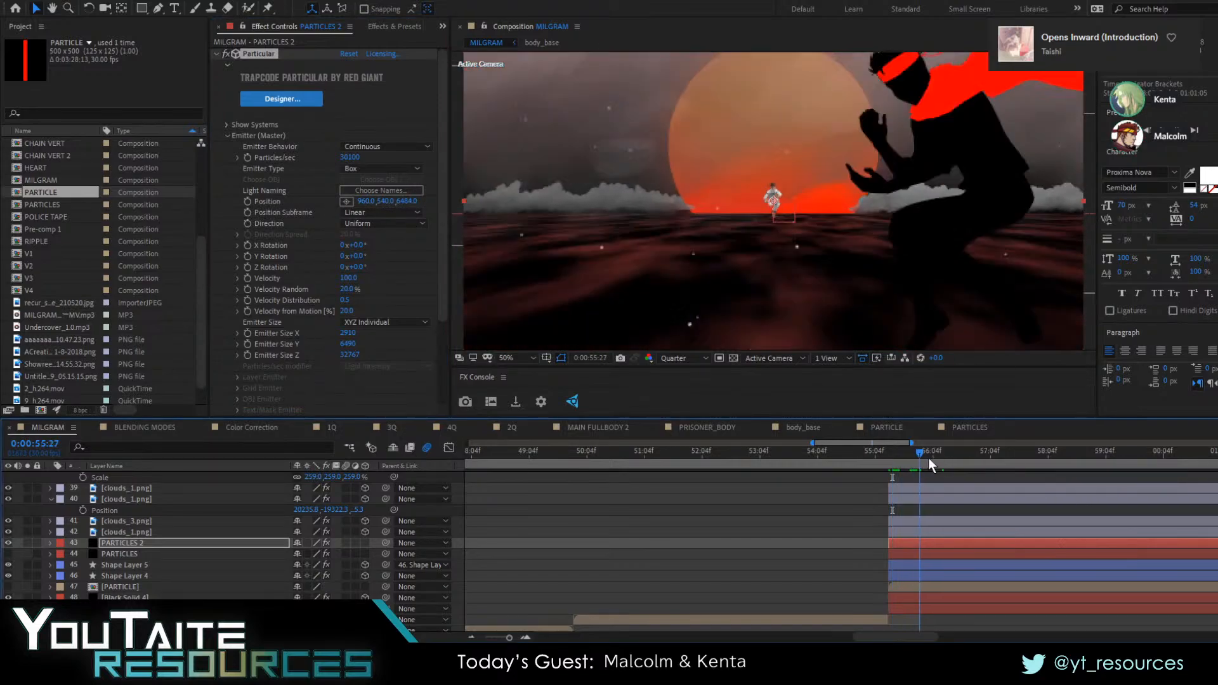
click(918, 455)
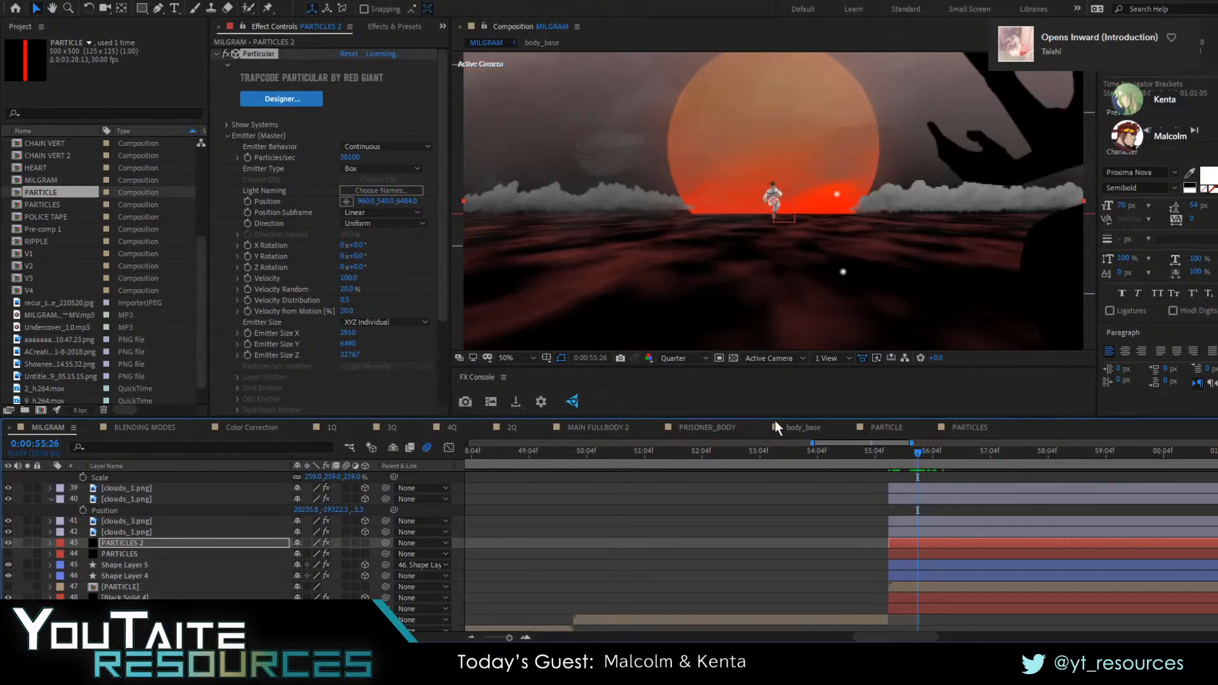
Set the emitter's Position Z to 14751, checking the particles at the start of the shot
drag(406, 202, 631, 211)
click(900, 454)
drag(896, 455, 892, 455)
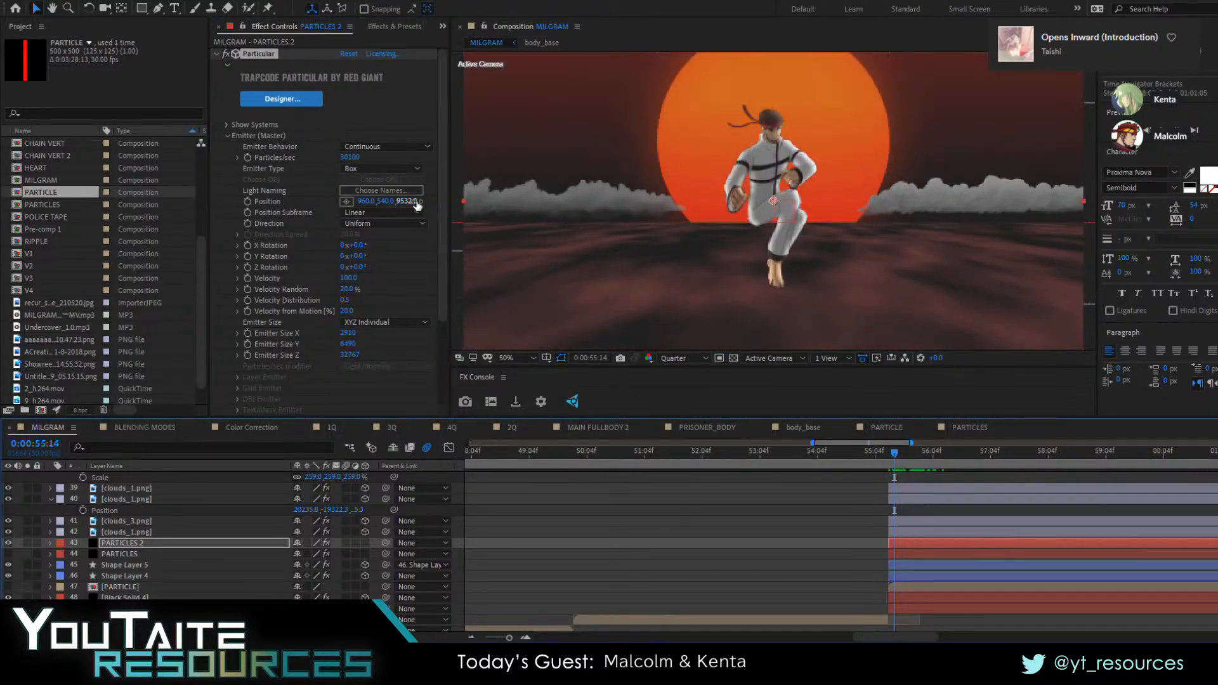
drag(416, 202, 505, 206)
drag(682, 223, 767, 269)
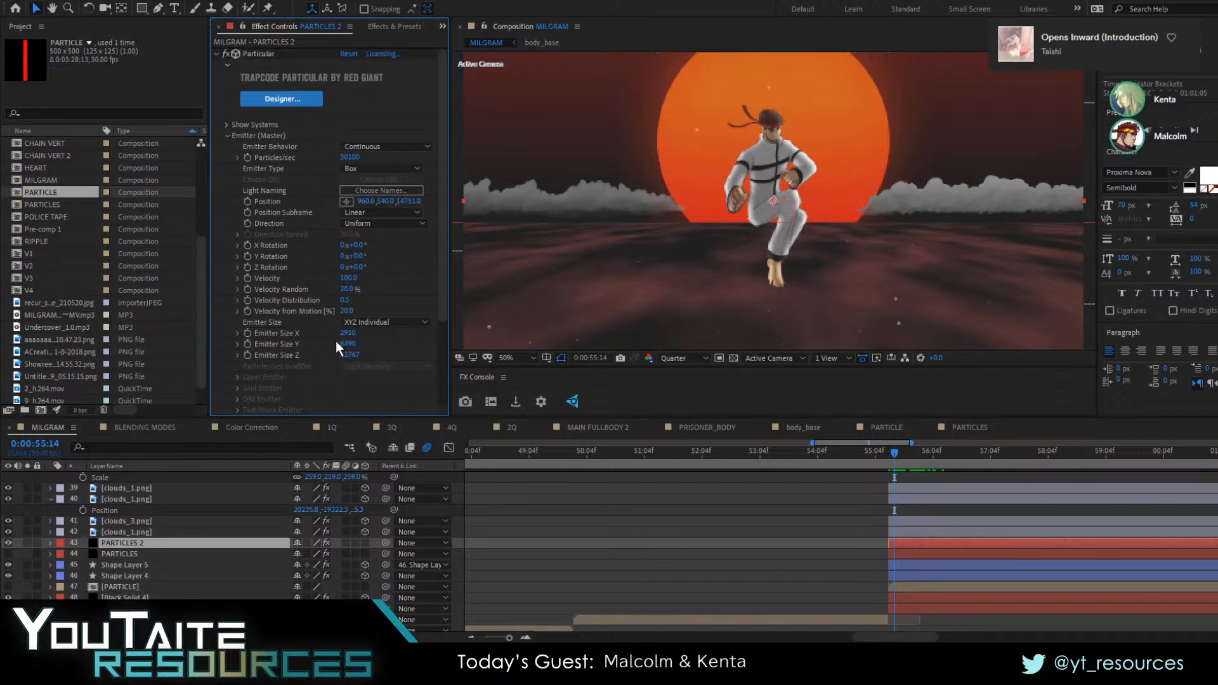
Flatten the emitter to a Size Y of 35 and set its Position Y to 836, previewing the pull-back
drag(343, 343, 3, 339)
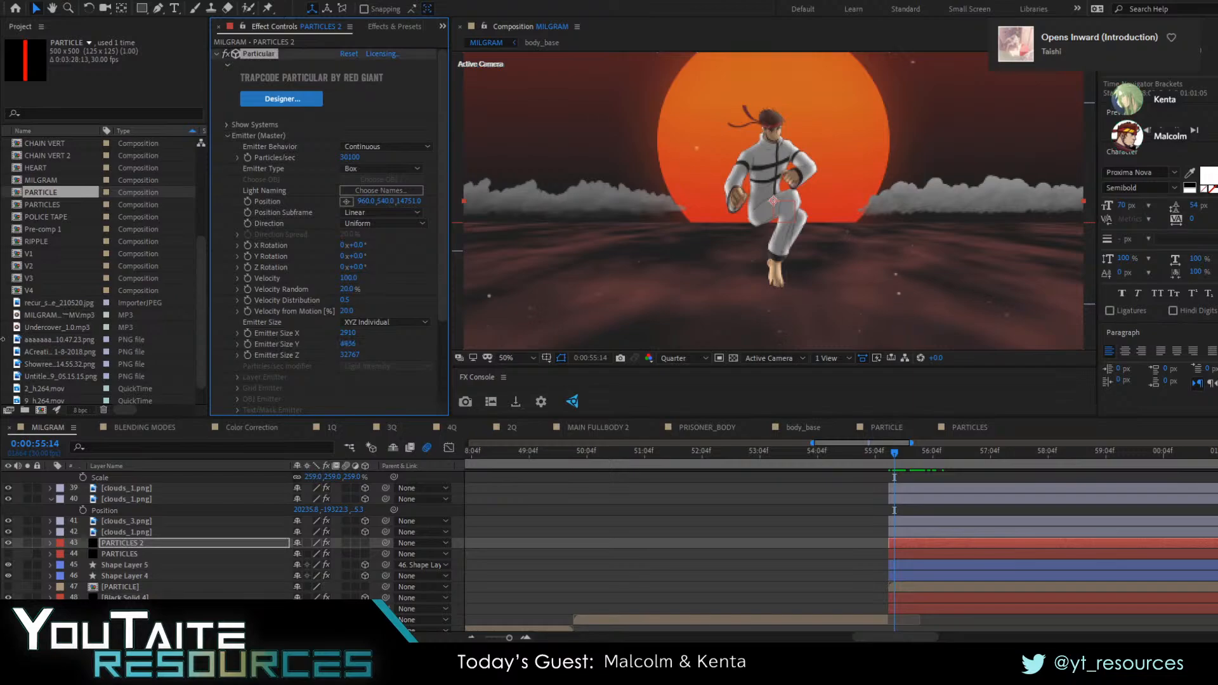
mouse_move(381, 346)
mouse_down()
mouse_move(346, 352)
mouse_move(372, 347)
mouse_up()
drag(374, 201, 539, 217)
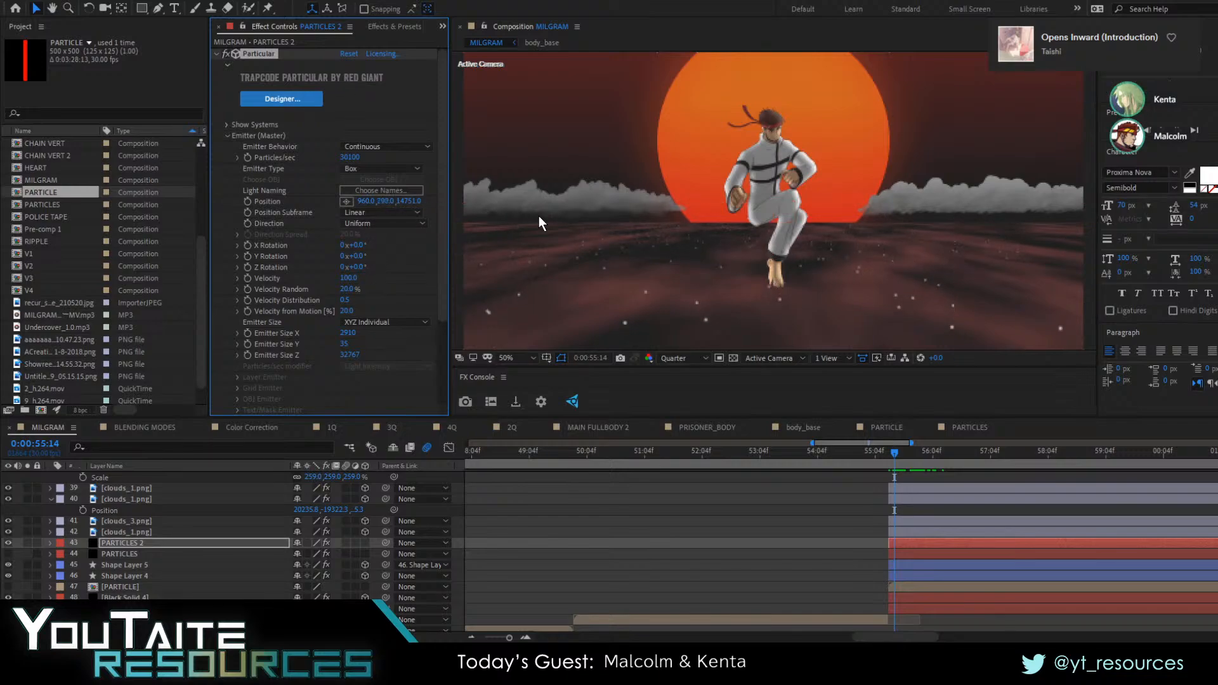
key(space)
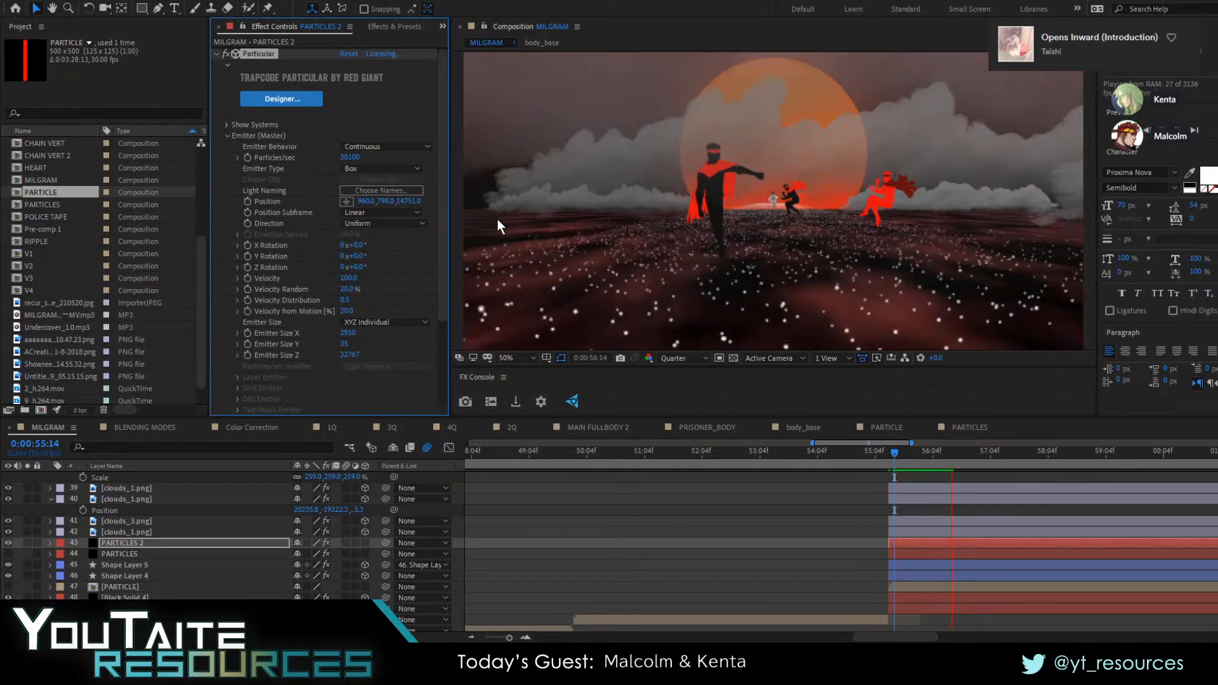
key(space)
drag(387, 201, 419, 200)
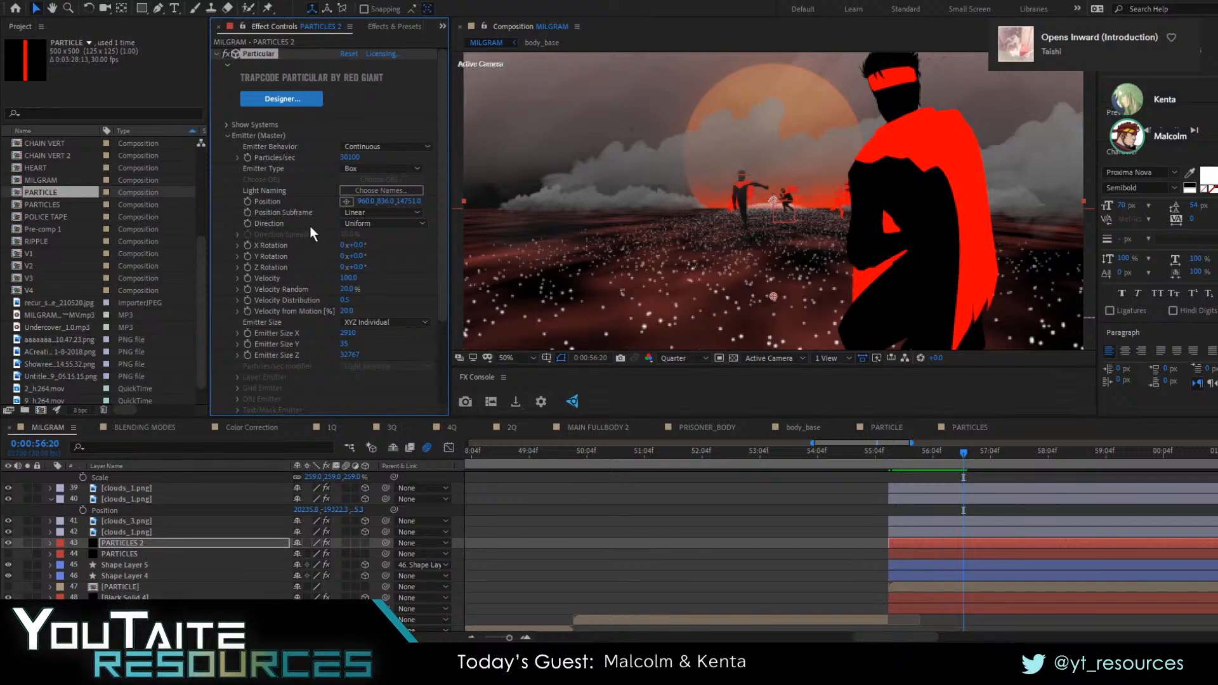
Set the particle Size to 10 and widen the emitter's Size X to 16219
scroll(310, 225, down, 5)
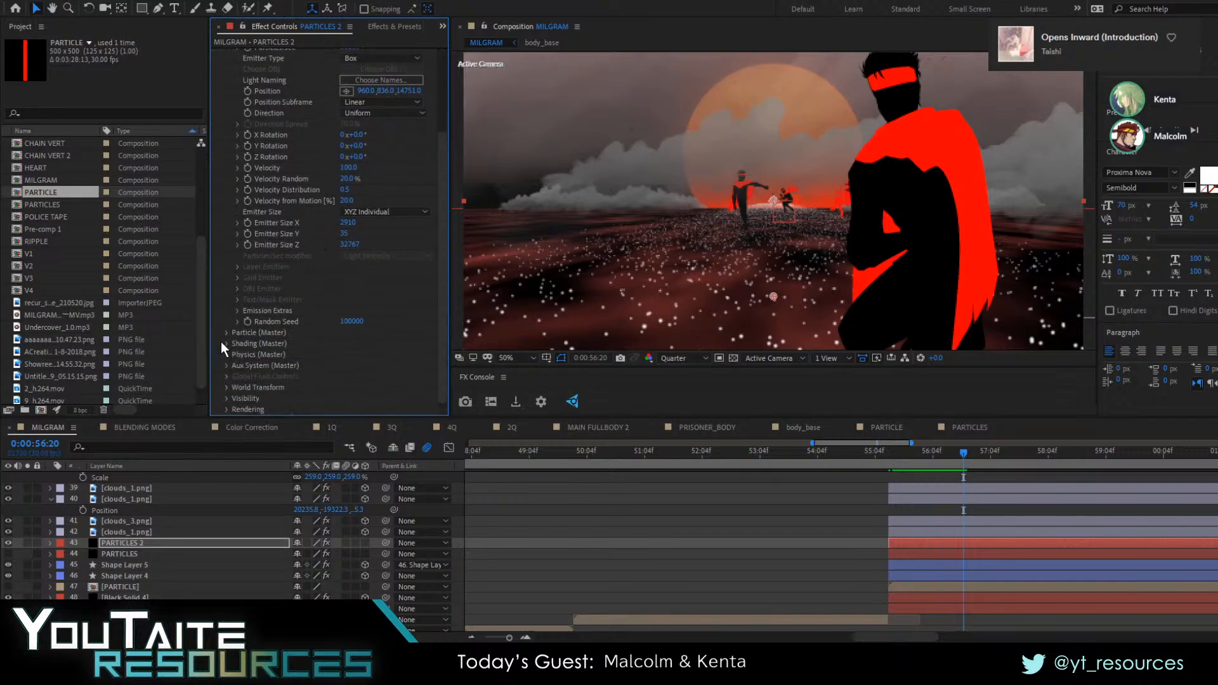
click(228, 343)
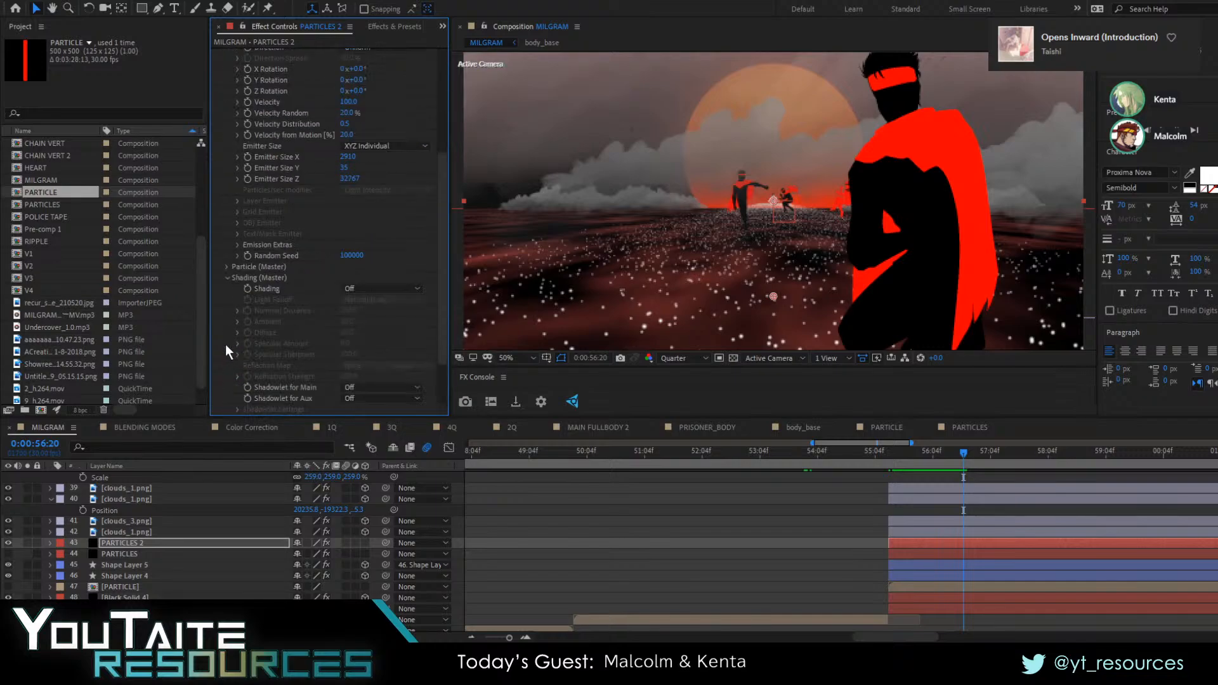
click(227, 279)
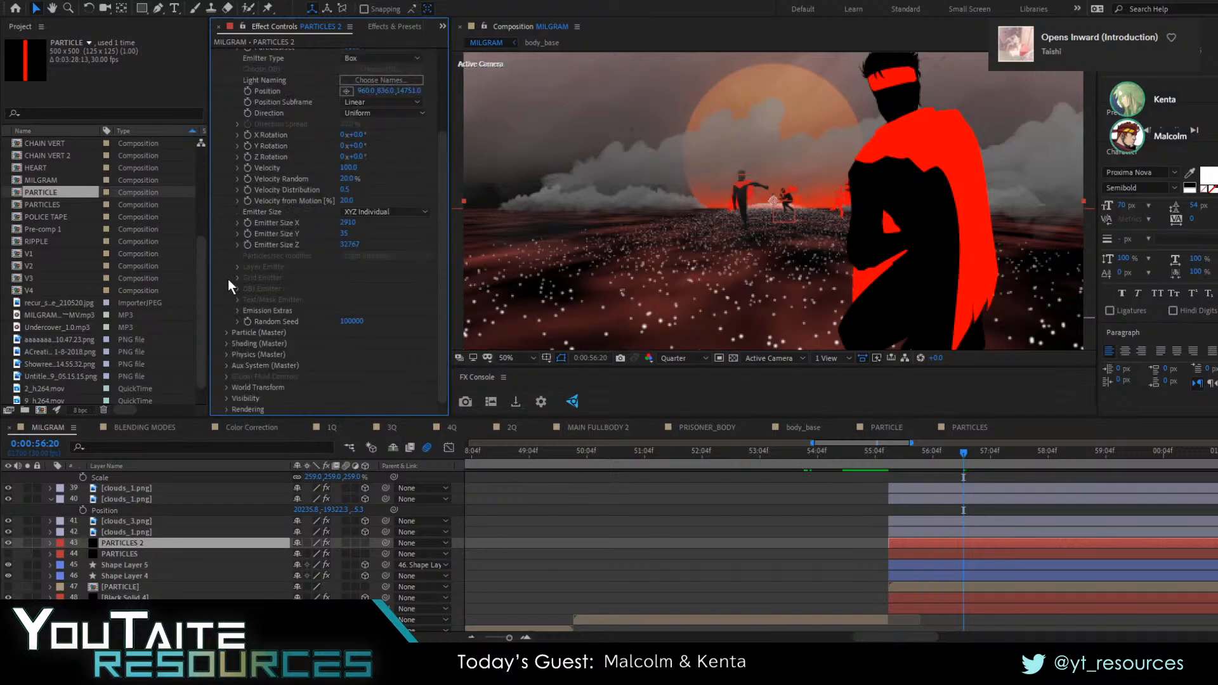
click(226, 332)
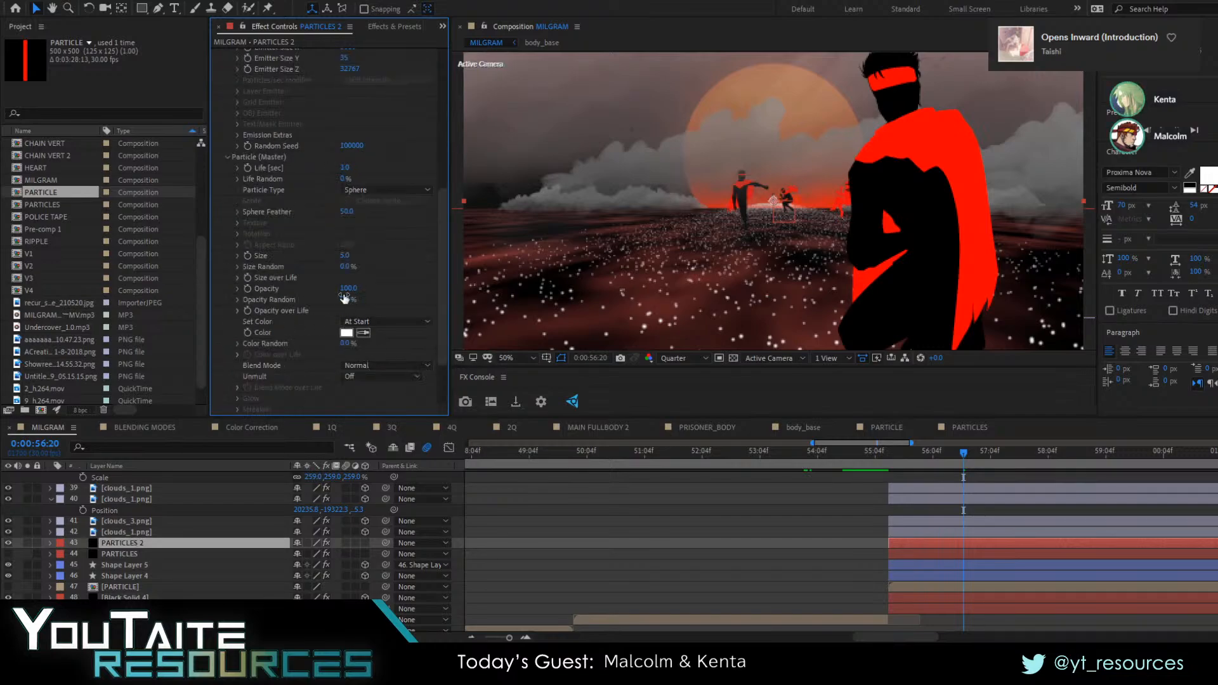
drag(353, 250, 1208, 336)
scroll(356, 210, up, 5)
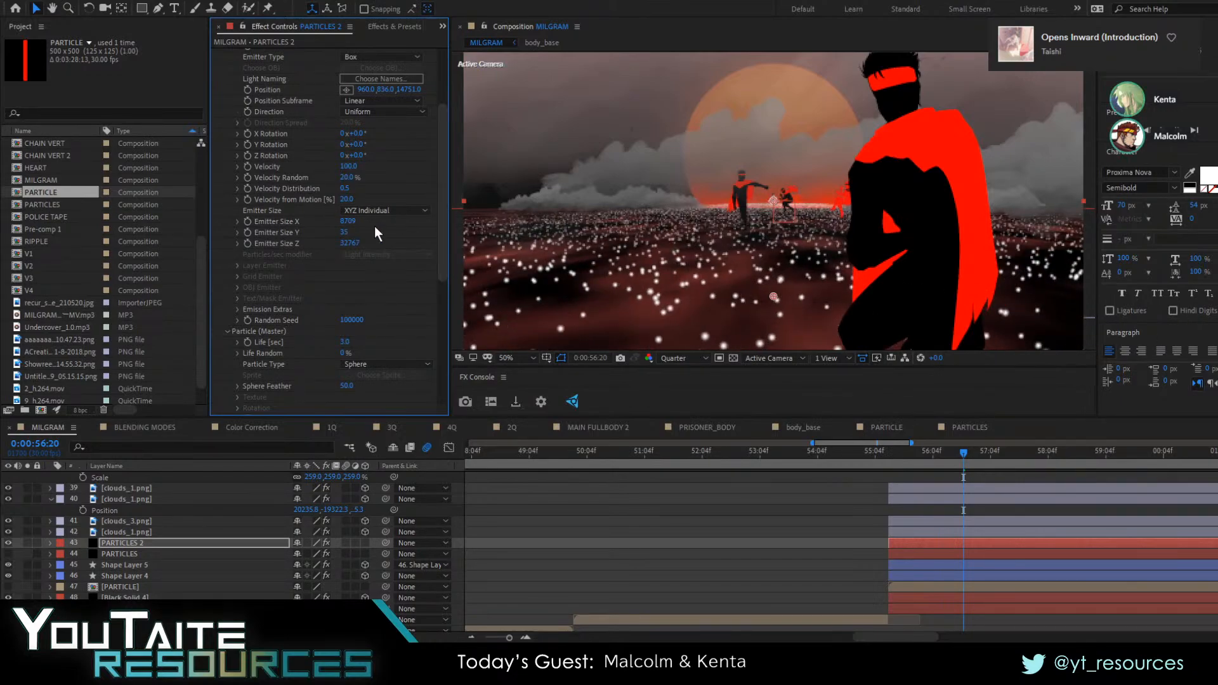
drag(355, 226, 547, 326)
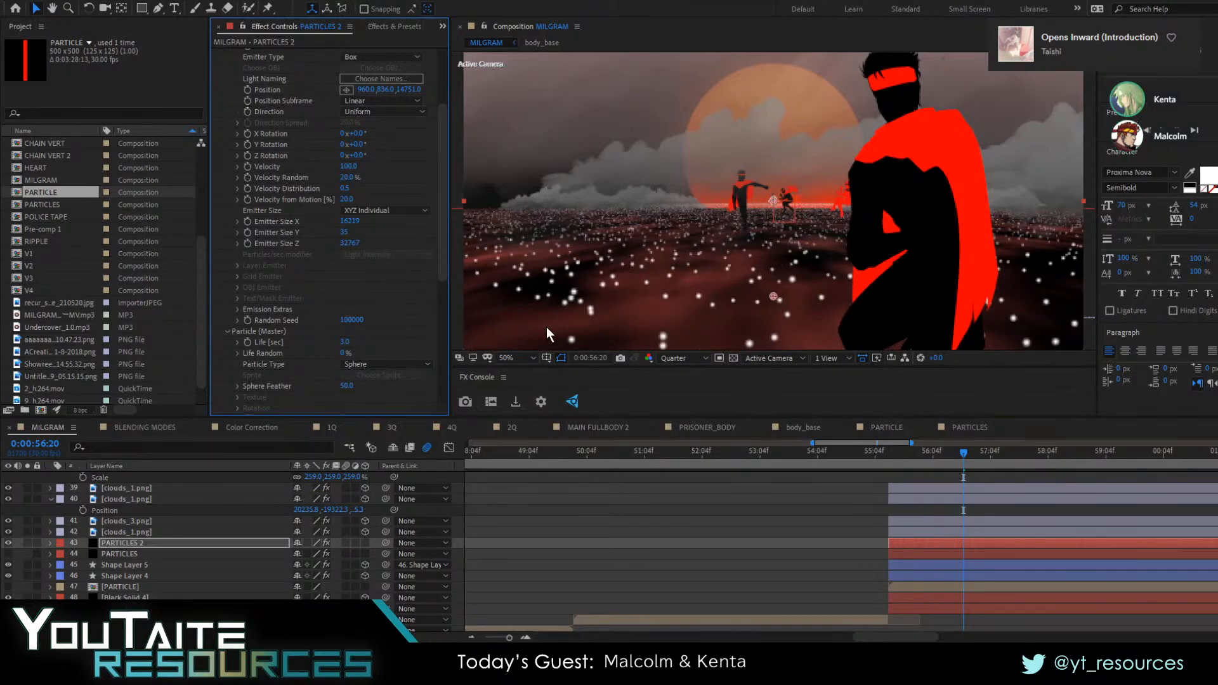
Set the emitter's Position Y to 921 and change the Particle Type to Textured Polygon
scroll(370, 172, up, 3)
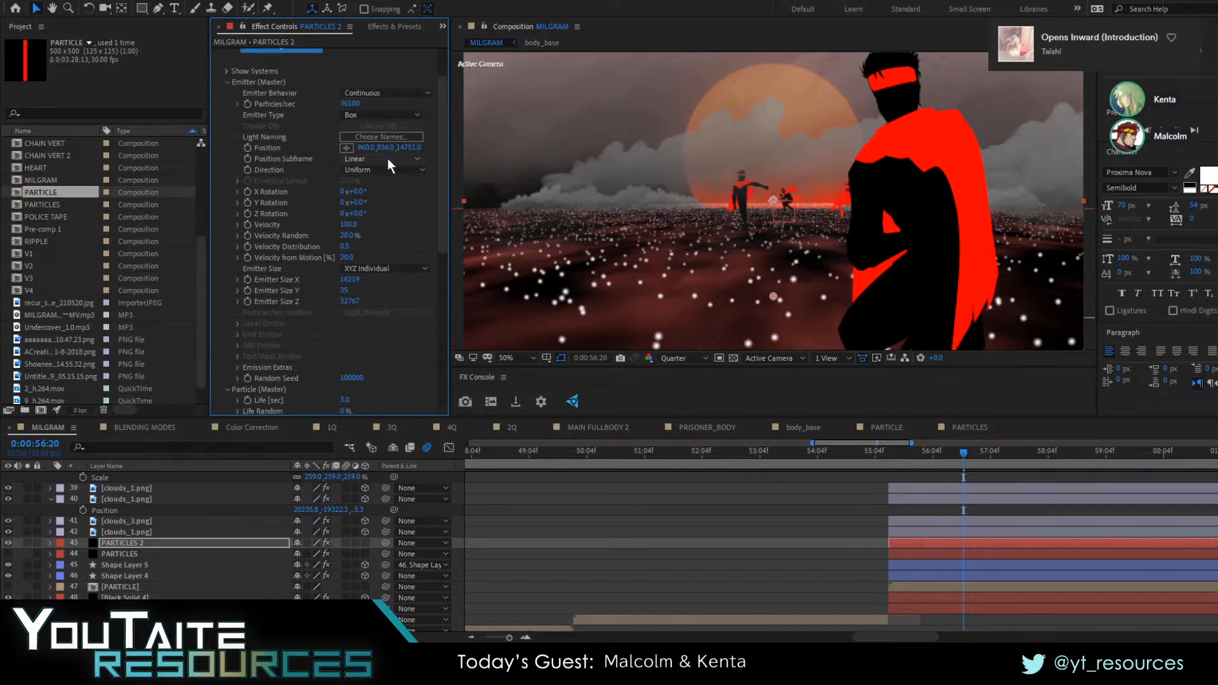
drag(387, 148, 433, 148)
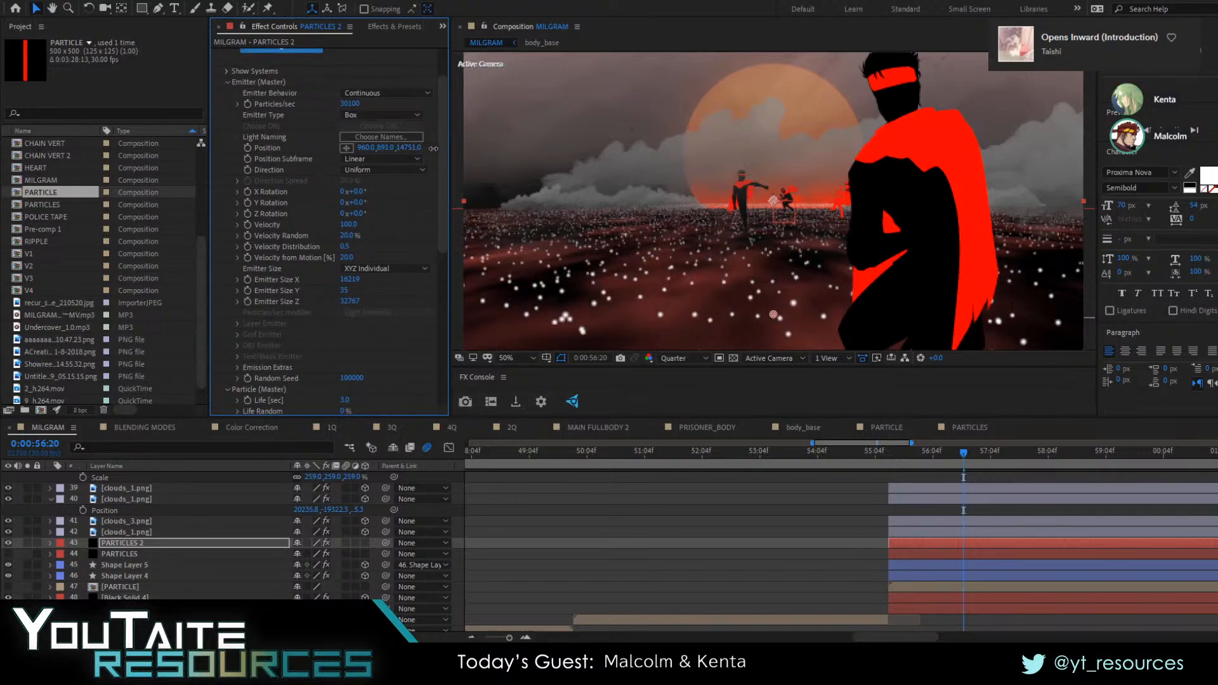
scroll(374, 306, down, 6)
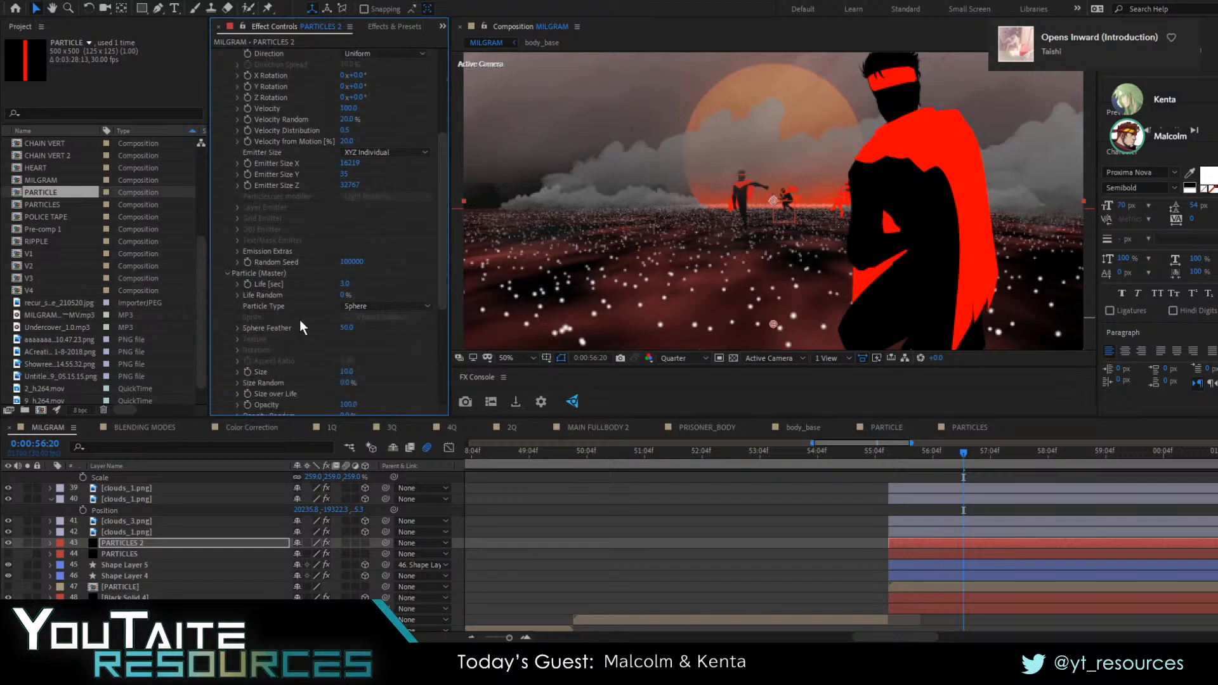
scroll(300, 320, down, 6)
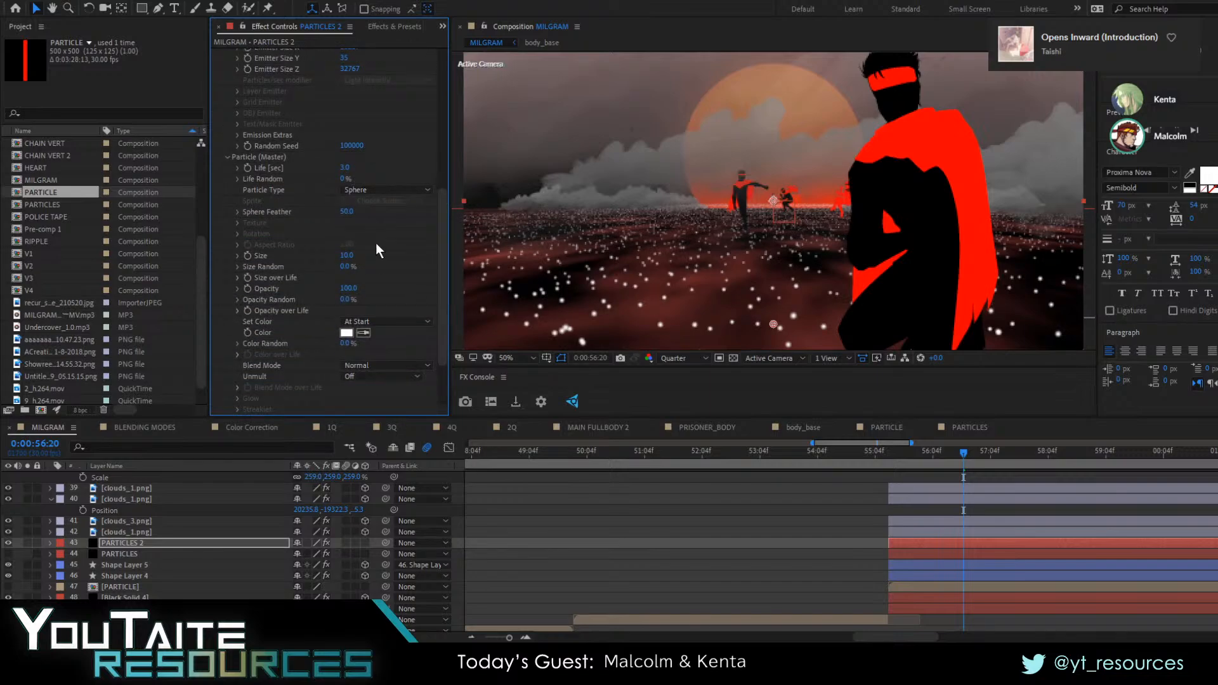
click(386, 319)
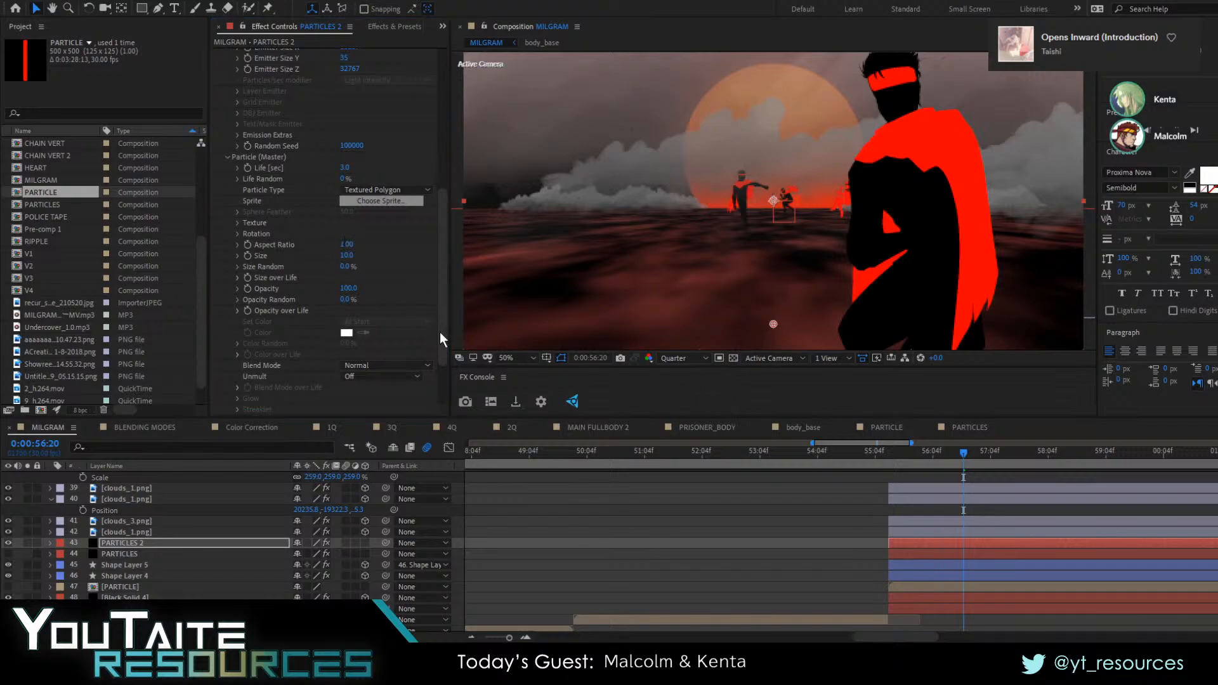
click(333, 290)
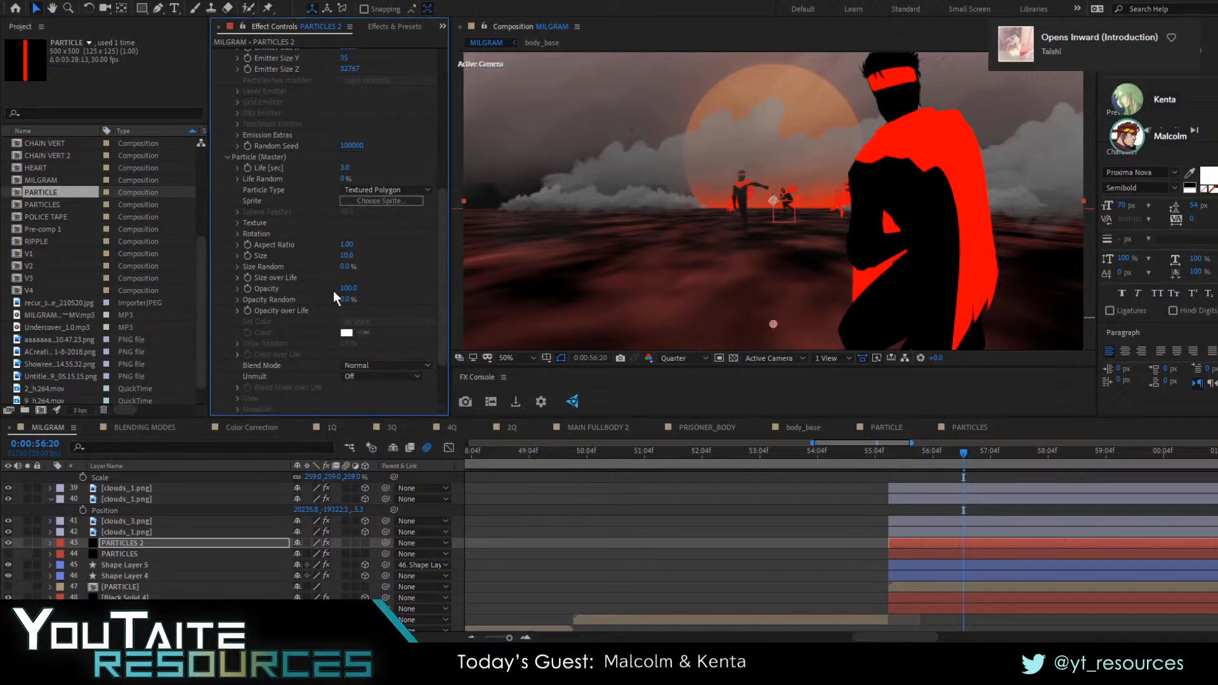
Keyframe Particular's Physics Time Factor at 0:00:56:20 and set it to 0 at the following frame
scroll(330, 273, up, 10)
click(347, 289)
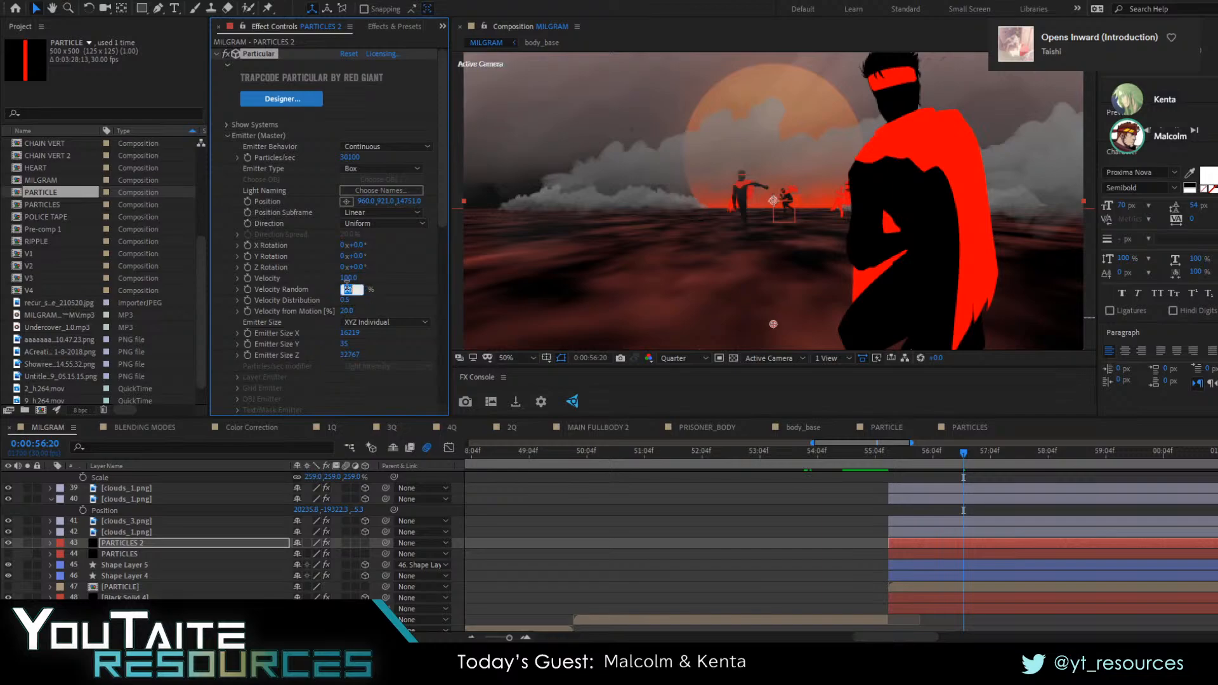
click(348, 278)
scroll(298, 307, down, 10)
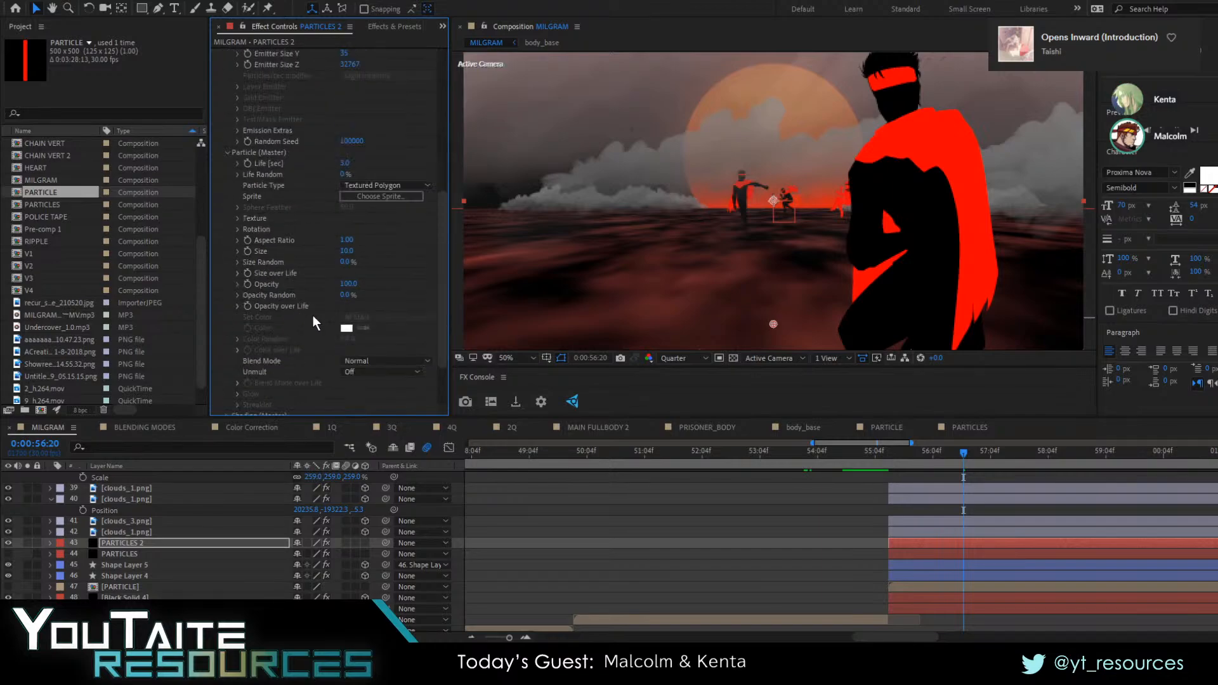
scroll(268, 296, down, 2)
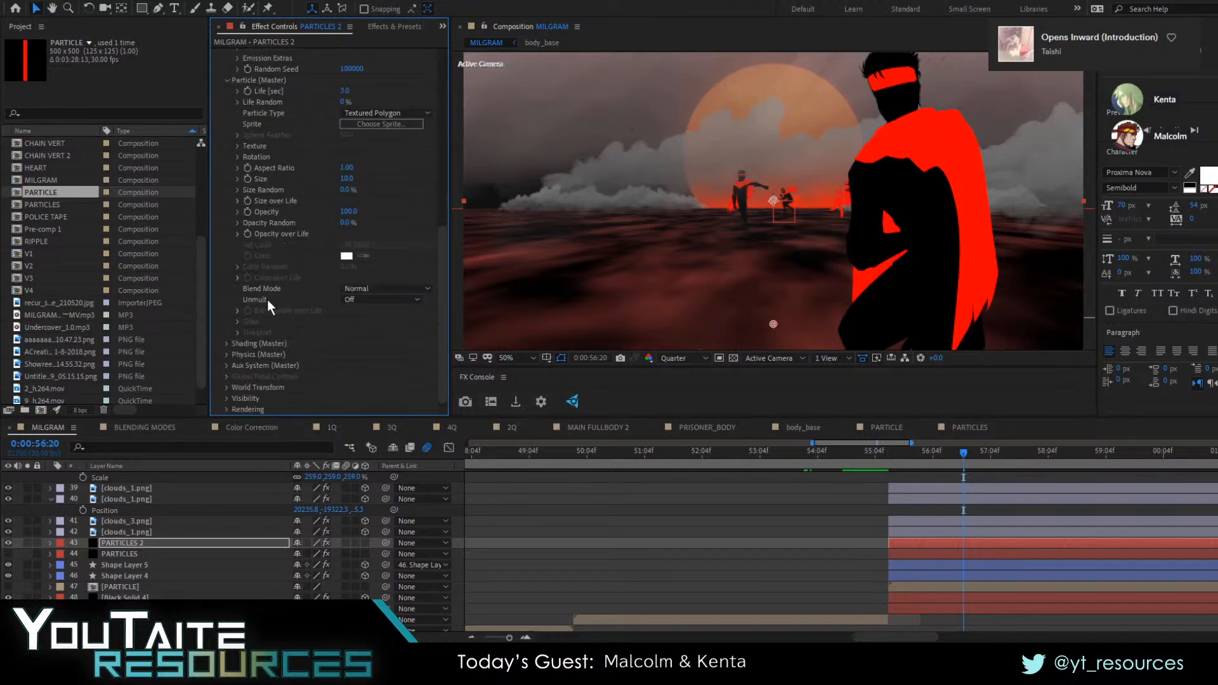
click(229, 354)
scroll(254, 368, down, 1)
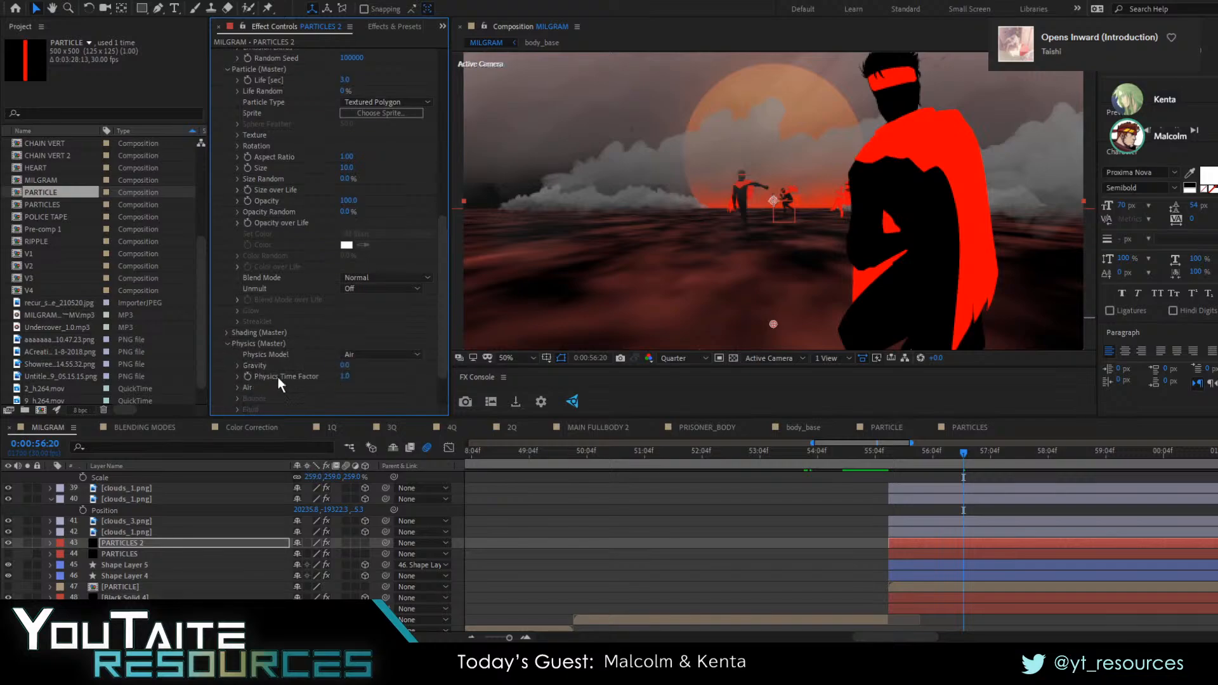
click(346, 377)
text(0)
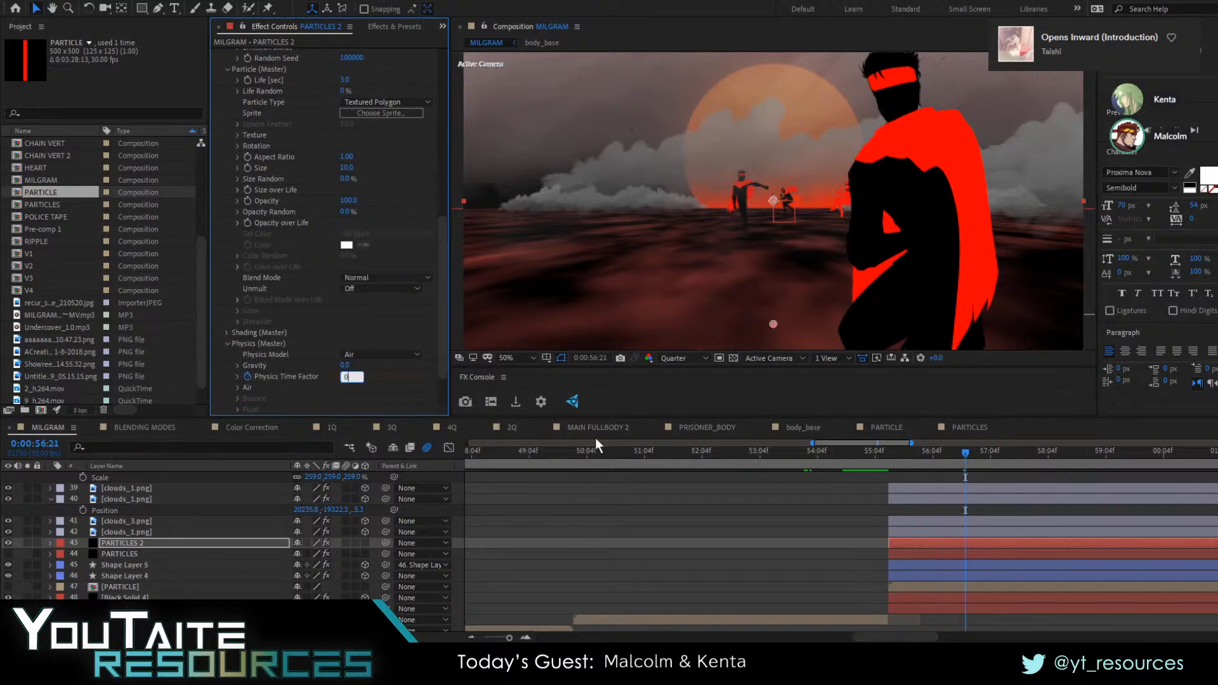
key(Return)
key(Page_Down)
Shift the PARTICLES 2 layer earlier so its Physics Time Factor keyframes start at 0:00:55:11, trim its start there and preview
click(964, 565)
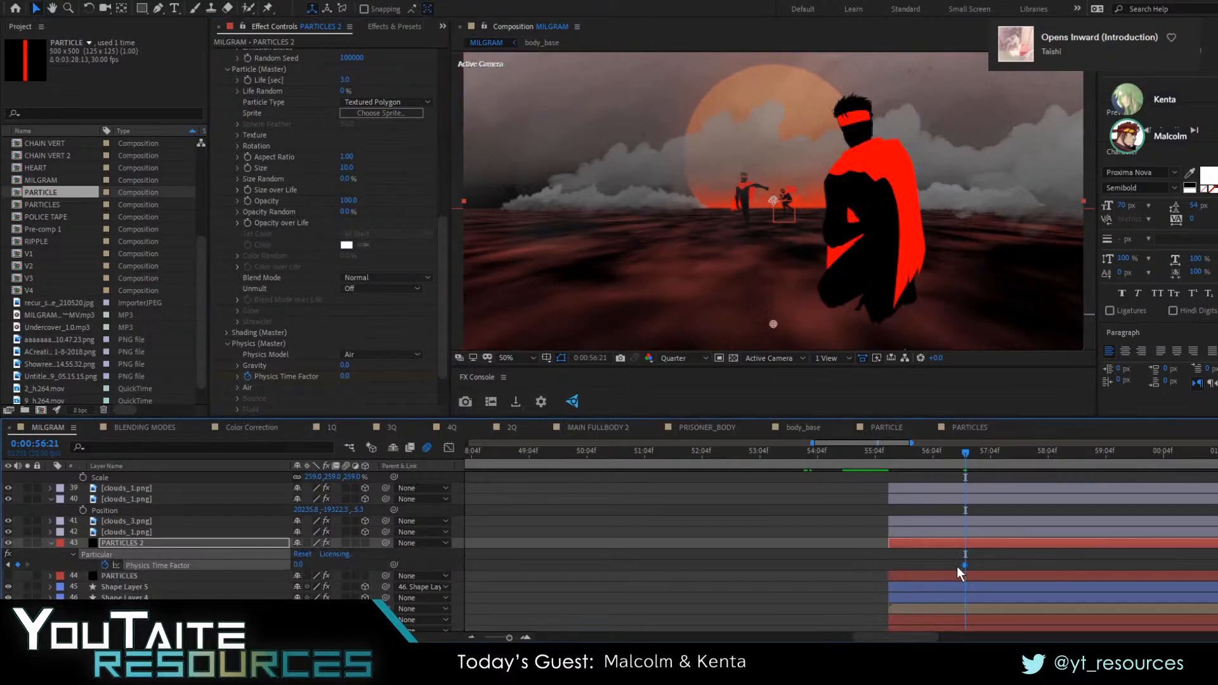
drag(941, 565, 889, 565)
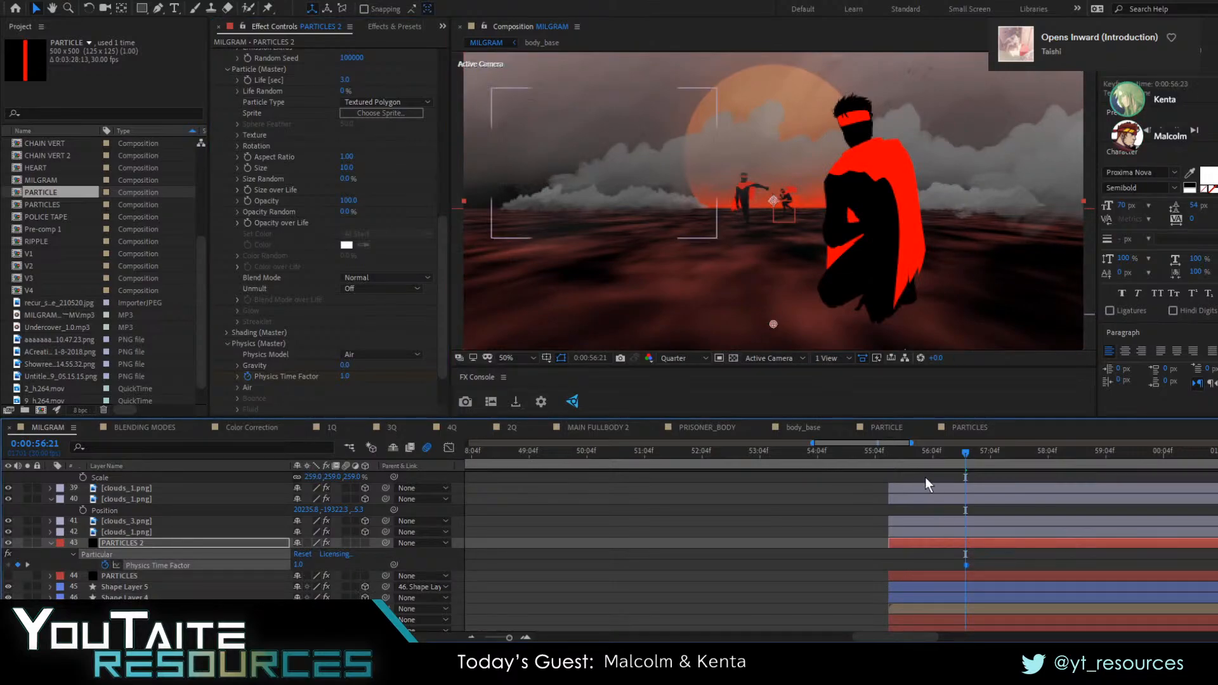
click(889, 453)
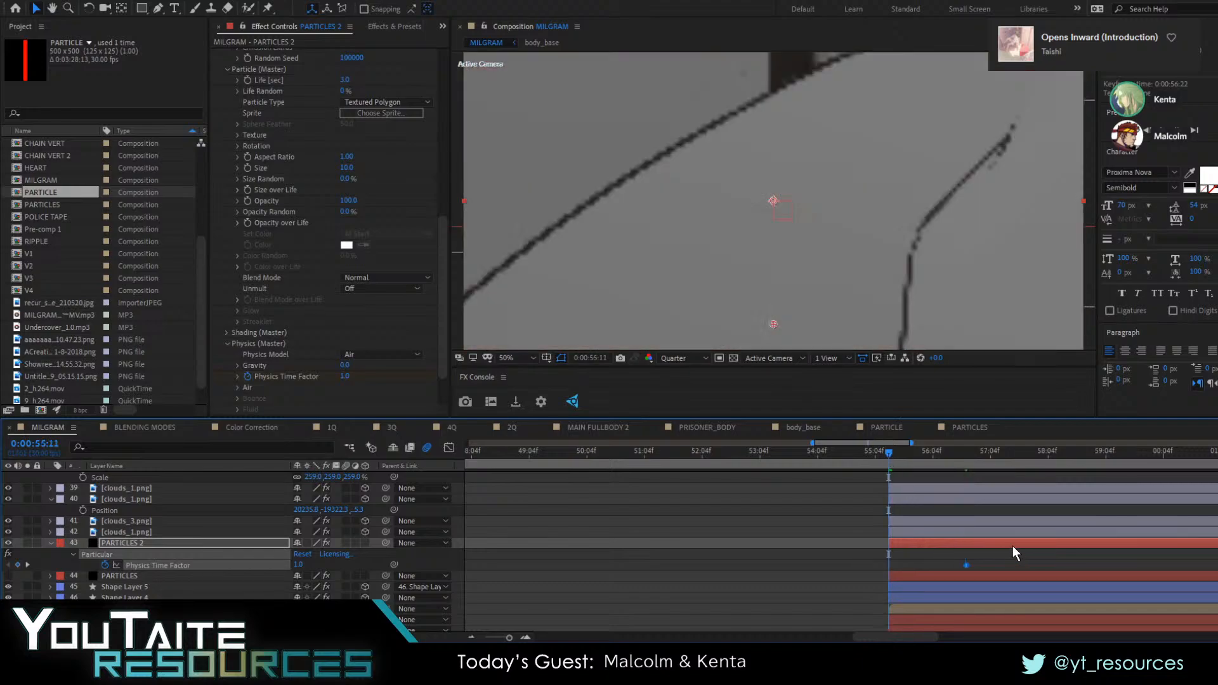
drag(1013, 546, 928, 544)
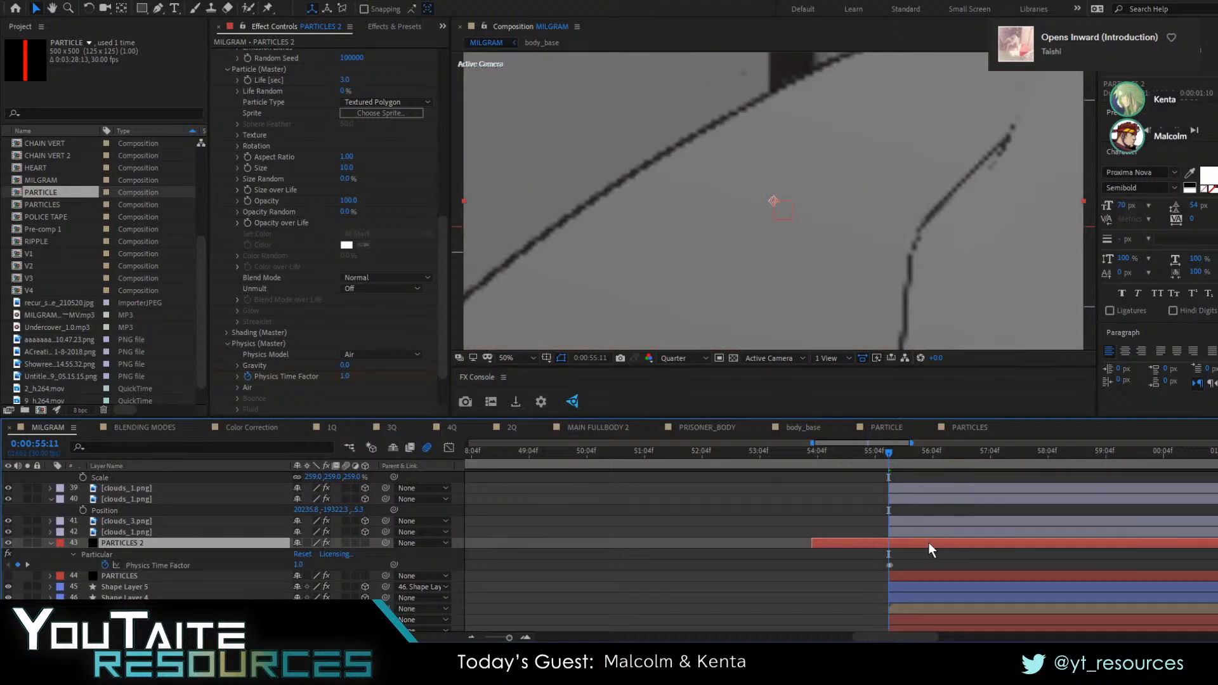
key(alt+bracketleft)
key(space)
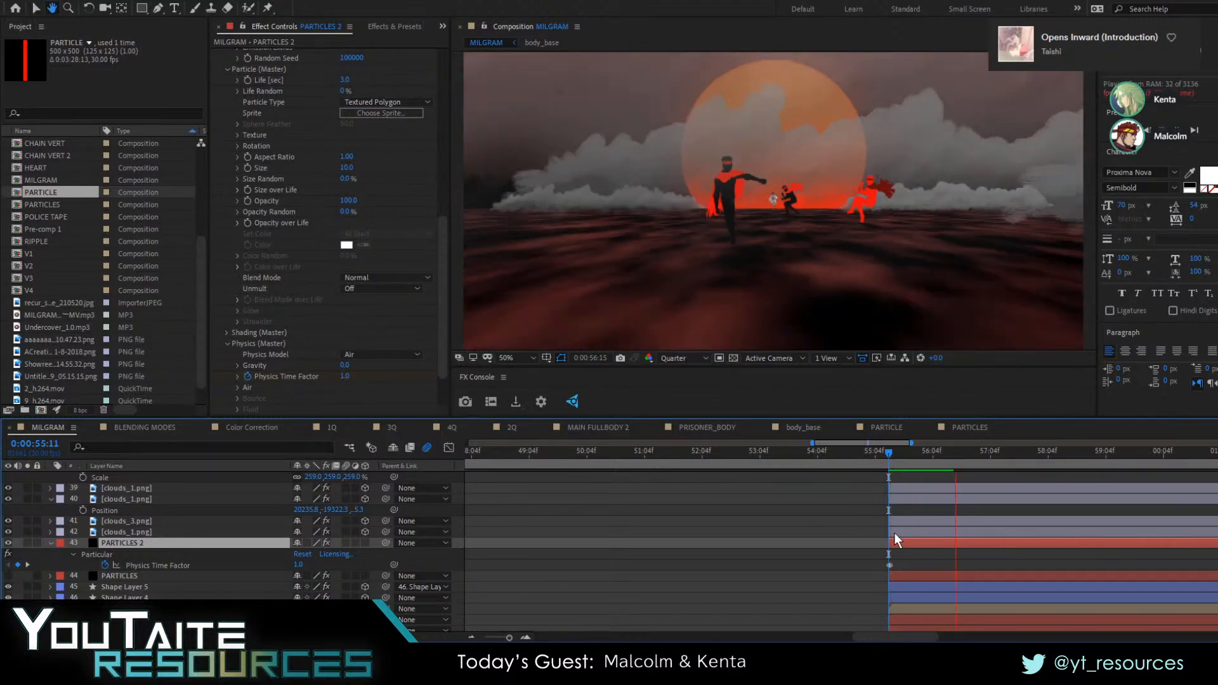
key(space)
key(i)
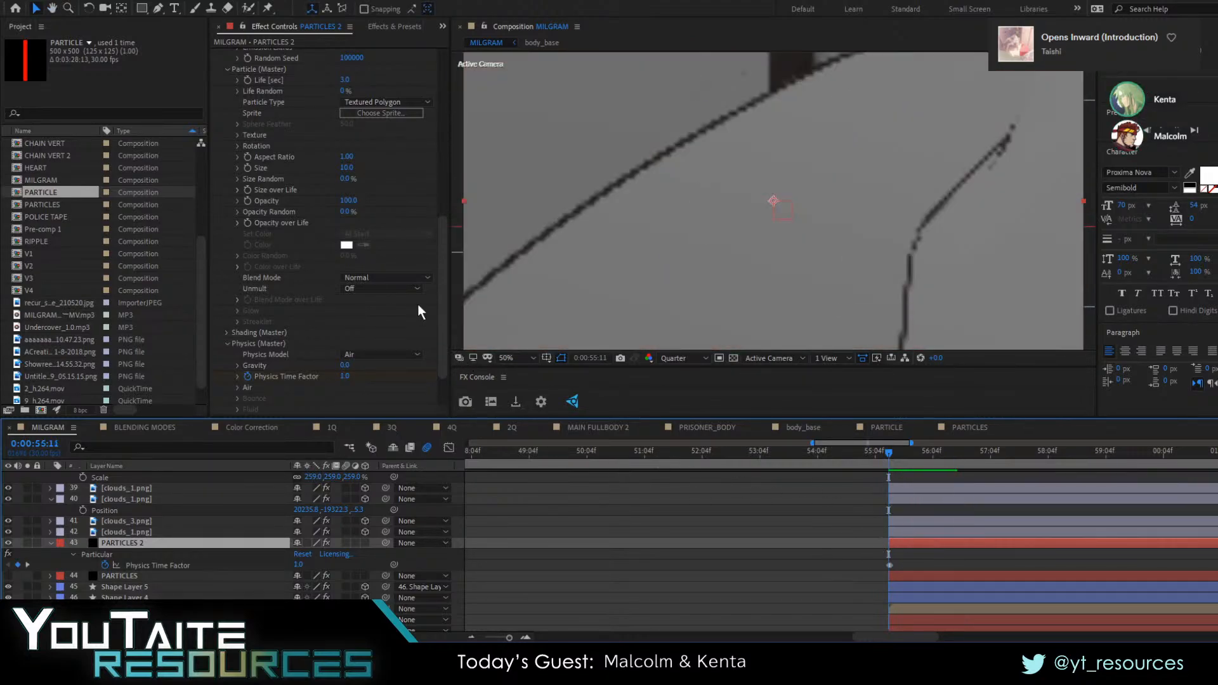
scroll(406, 290, up, 10)
click(356, 176)
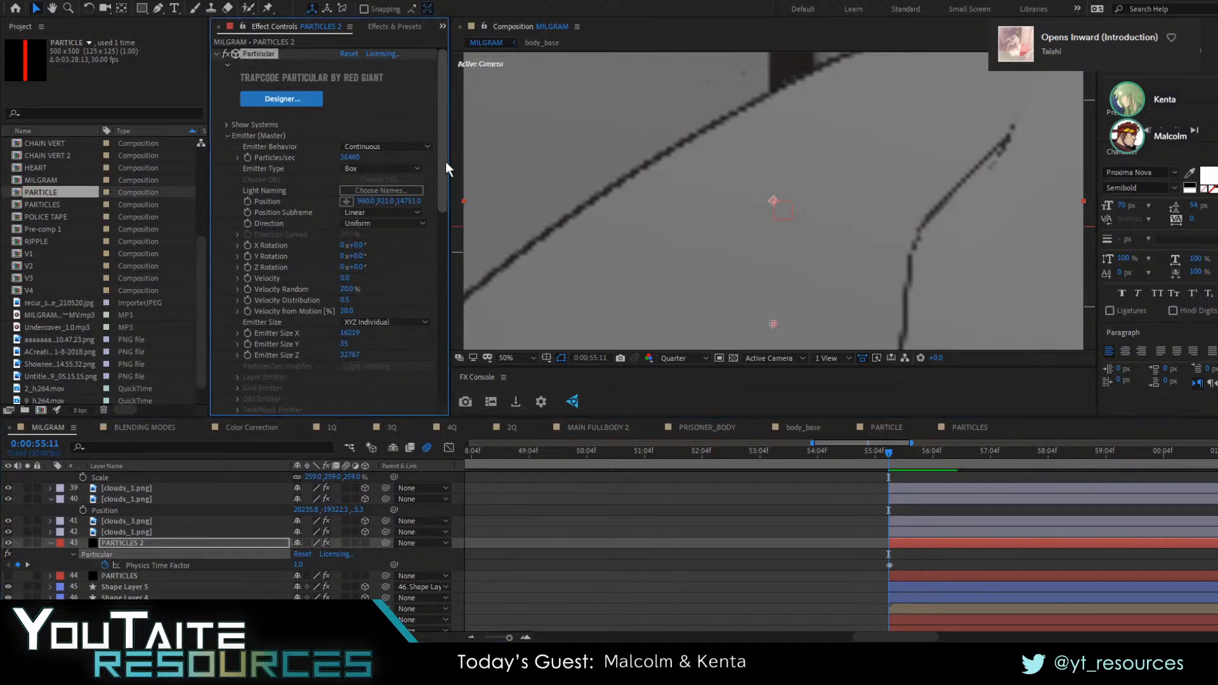
key(space)
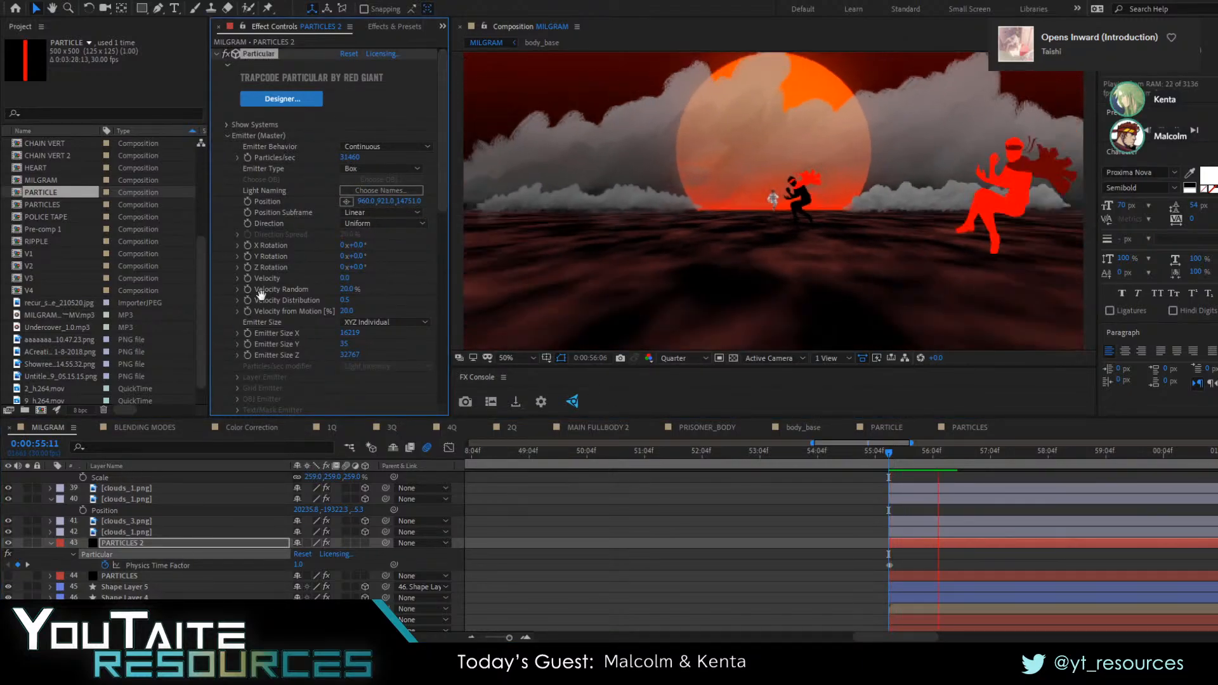
Set Particular's Texture Layer to layer 47, PARTICLE, and raise the particle Size to 99
scroll(277, 302, down, 6)
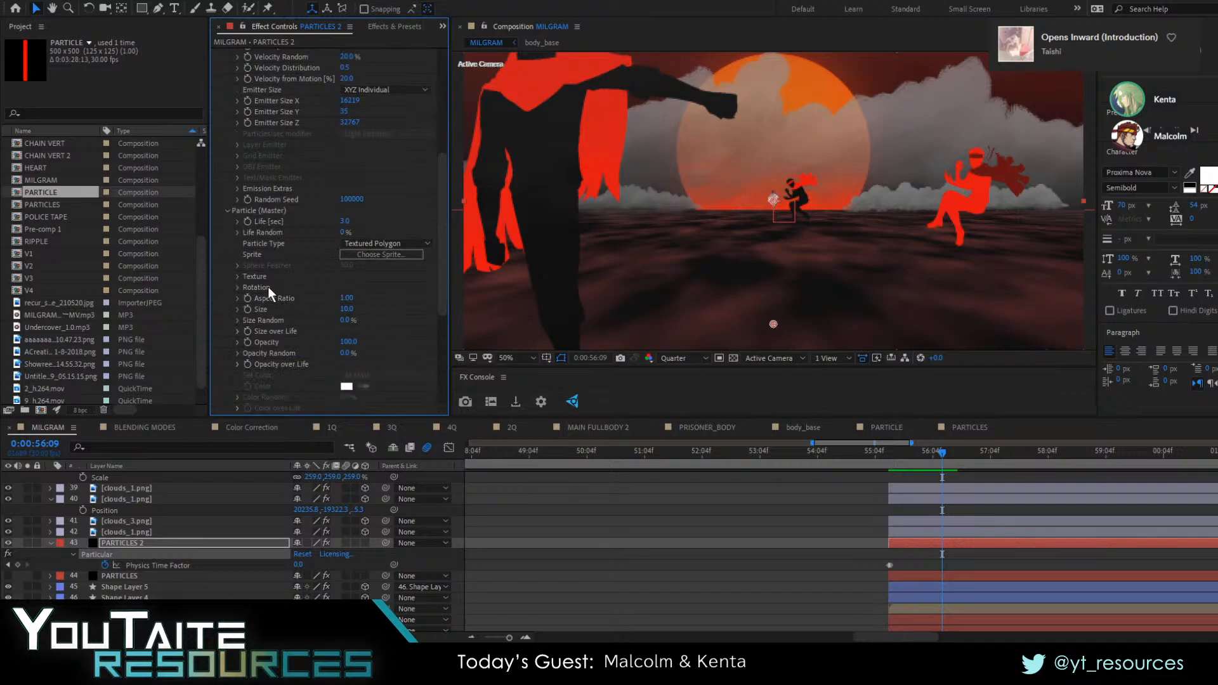
click(238, 276)
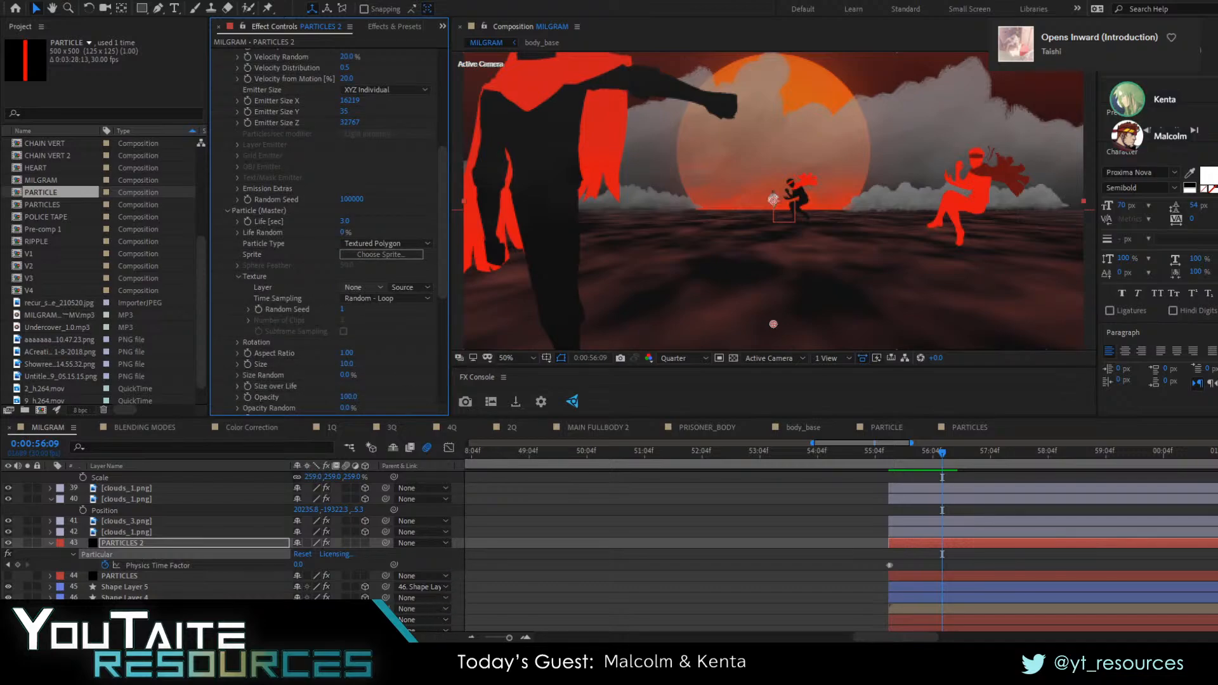
click(422, 640)
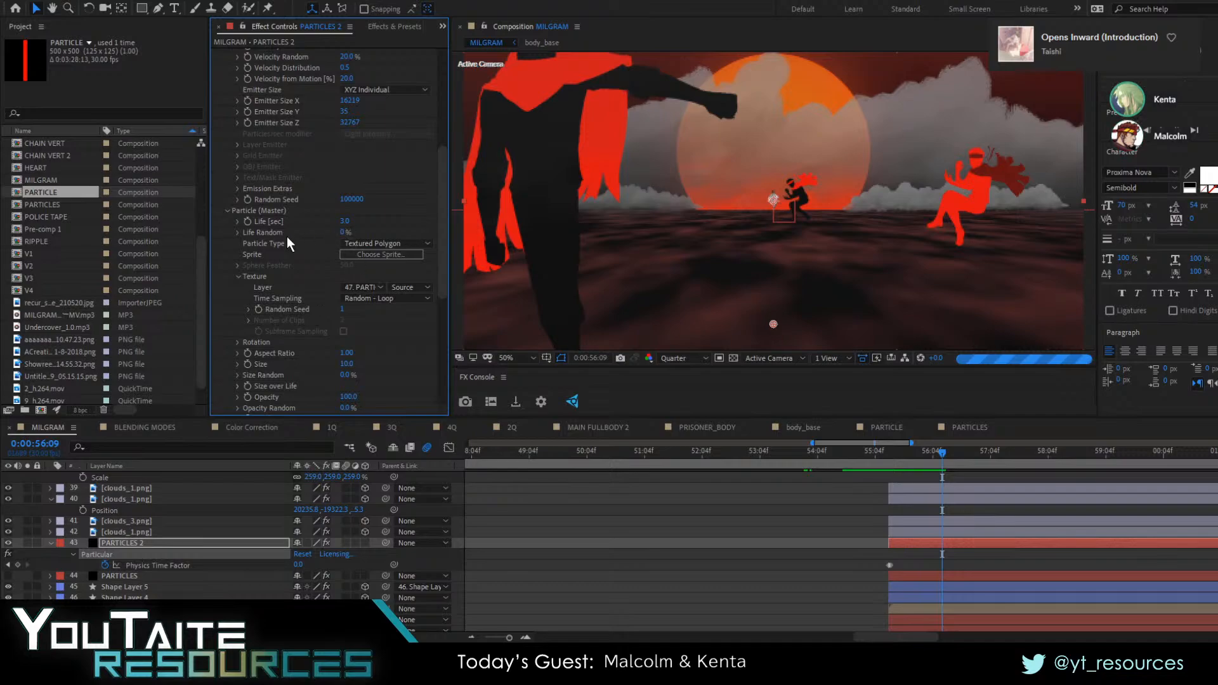
scroll(288, 245, down, 5)
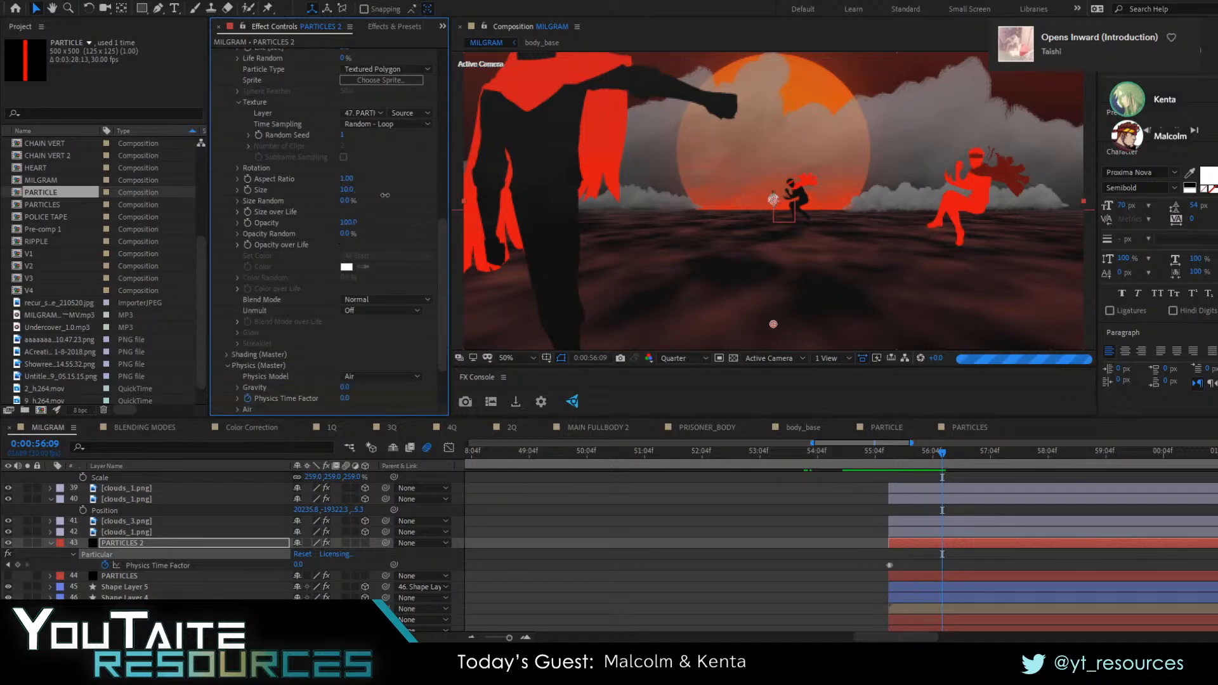
drag(385, 195, 383, 195)
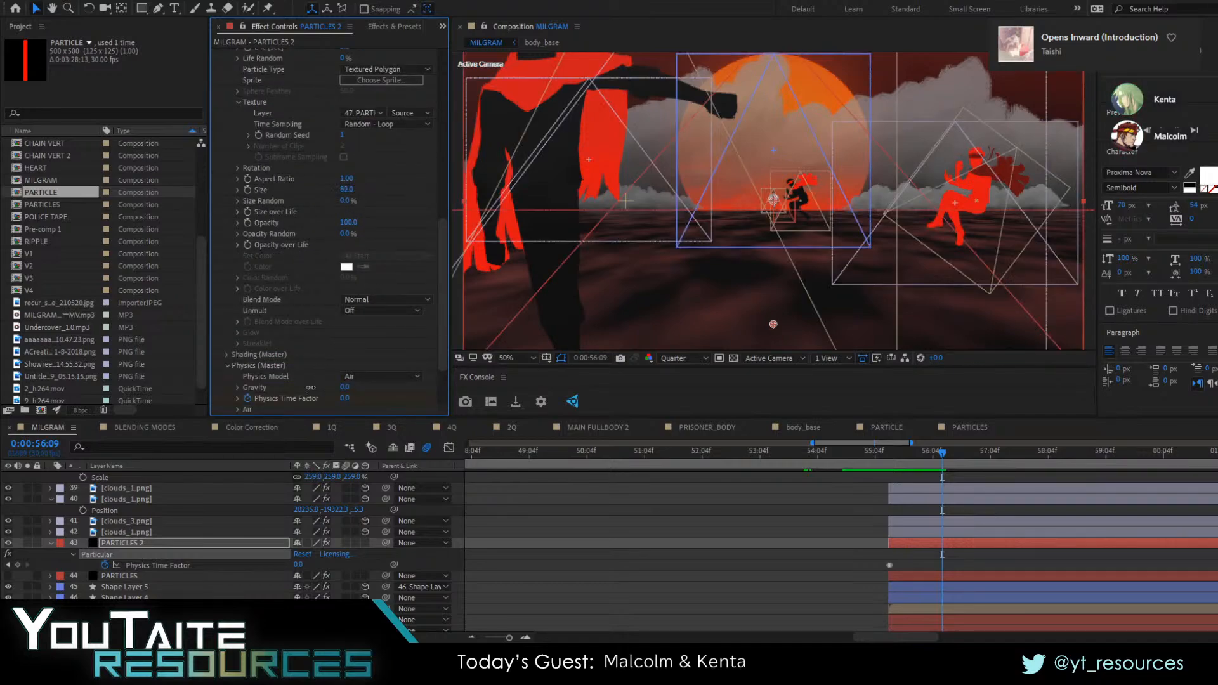
Solo the PARTICLES 2 layer to tune its density, set Particles/sec to 2500 and turn the solo off
click(29, 545)
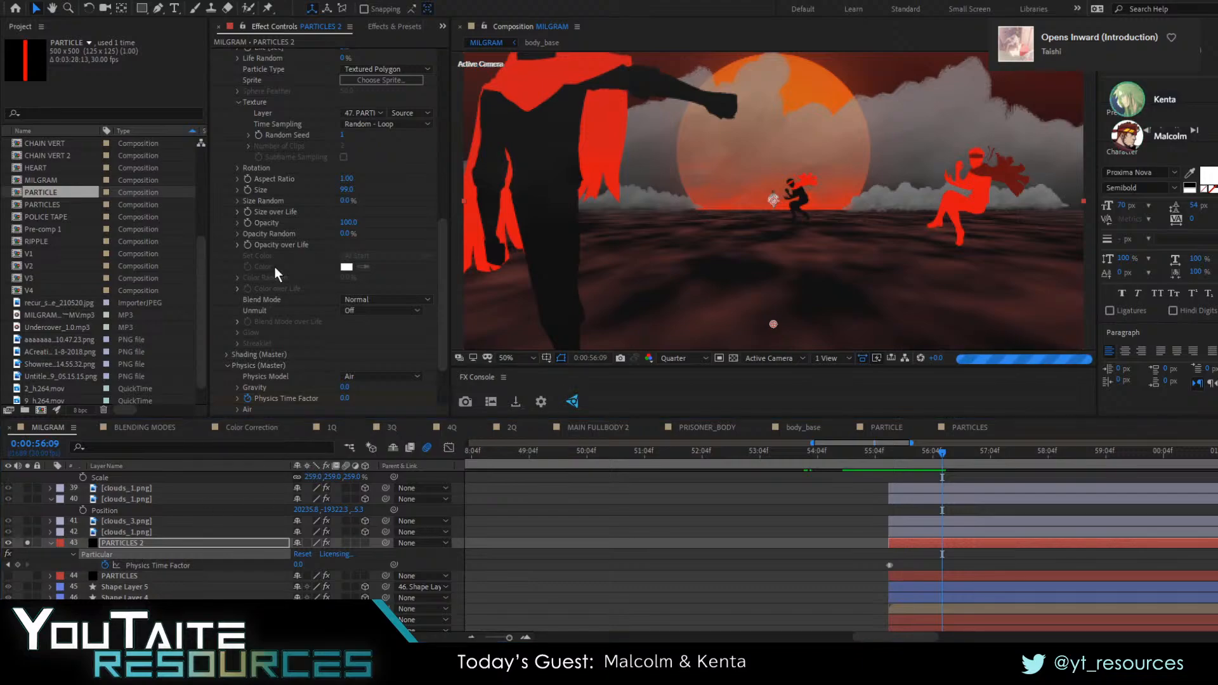
scroll(274, 265, up, 10)
click(346, 159)
text(500)
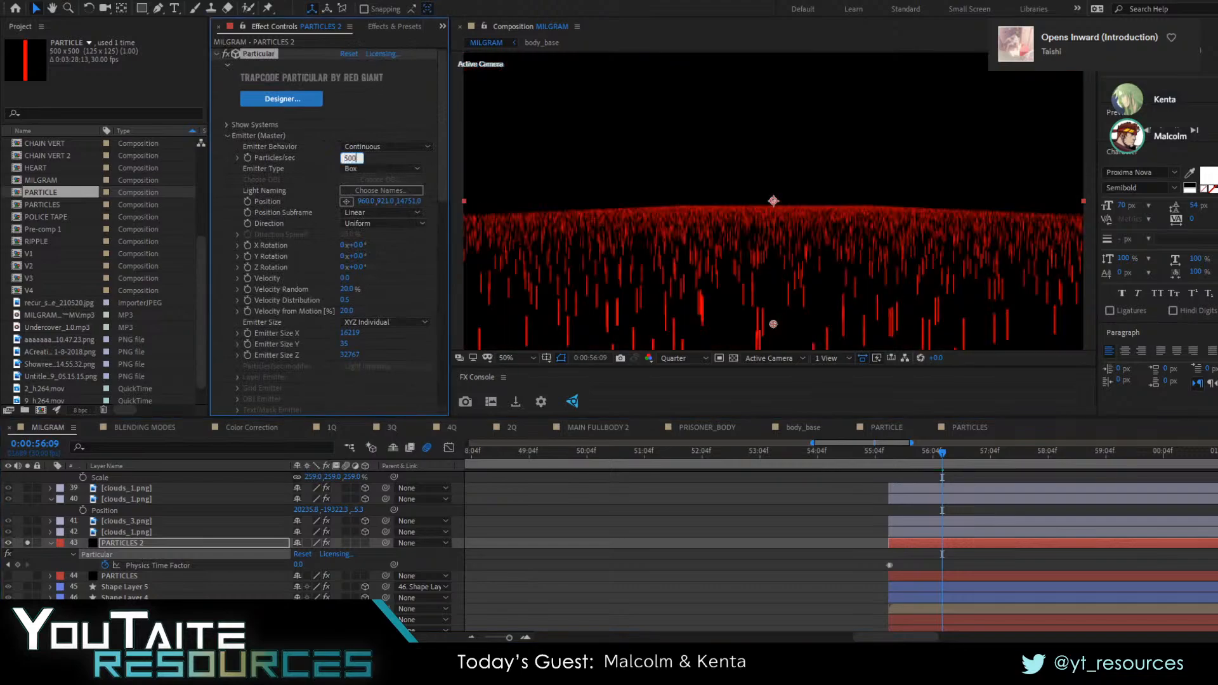
key(Return)
click(353, 160)
mouse_move(348, 157)
mouse_down()
mouse_move(427, 159)
mouse_move(345, 162)
mouse_up()
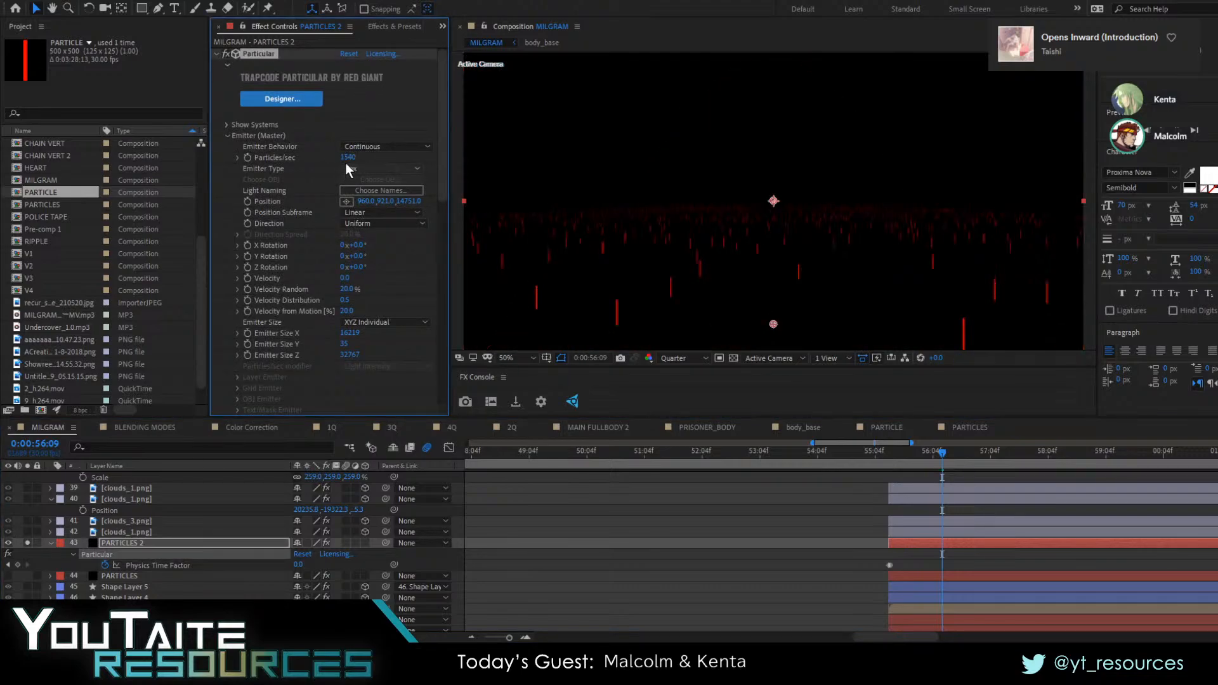
click(345, 162)
text(2500)
key(Return)
click(27, 543)
Set the particle Size to 250
scroll(367, 326, down, 3)
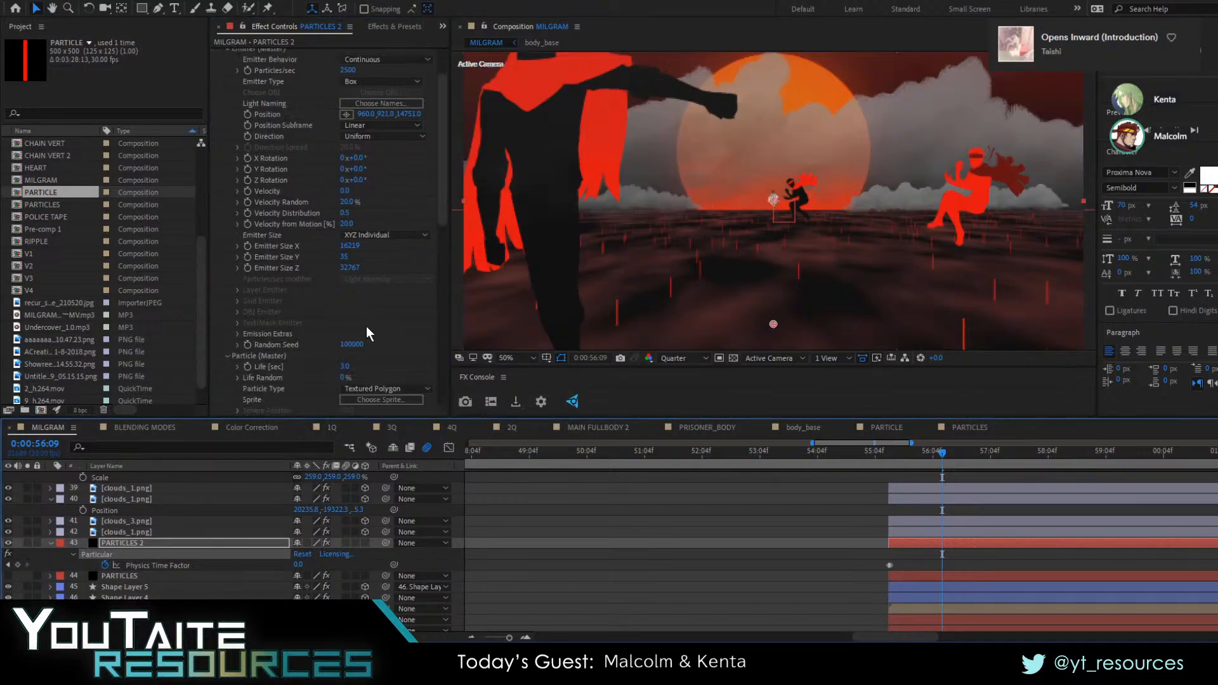
scroll(367, 326, down, 10)
scroll(292, 317, up, 3)
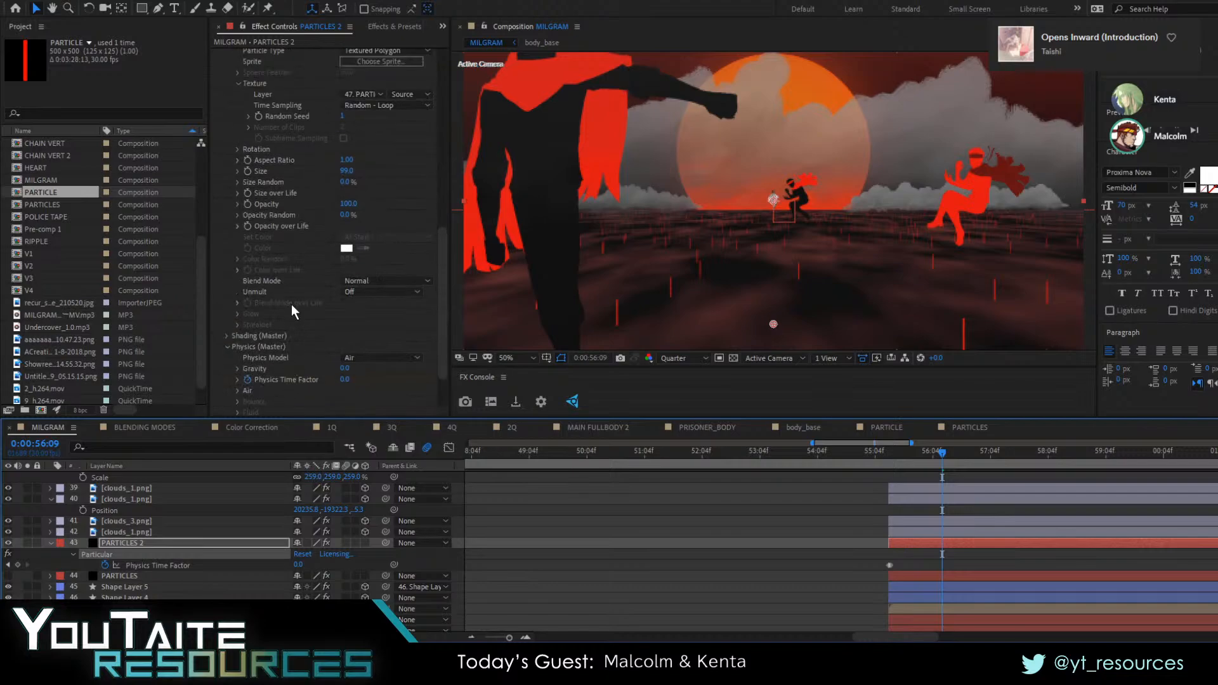
drag(348, 172, 398, 168)
click(348, 172)
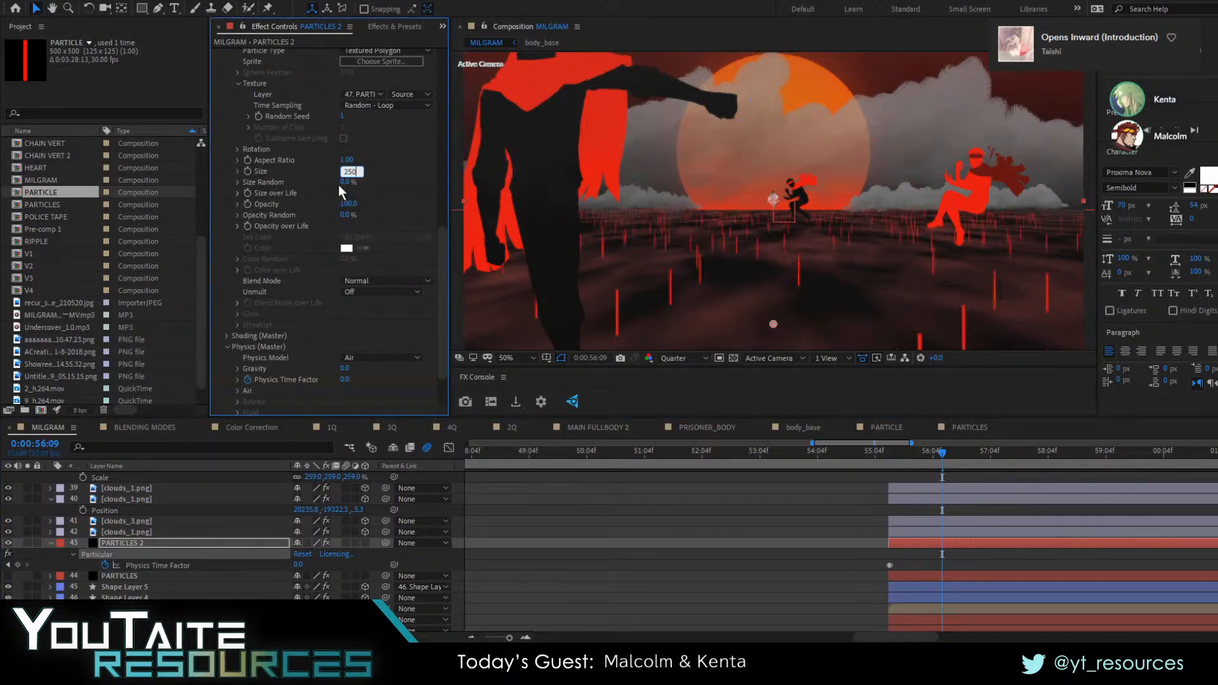
Set the particles' Random Rotation to 17 in Particular's Rotation settings
scroll(235, 317, down, 3)
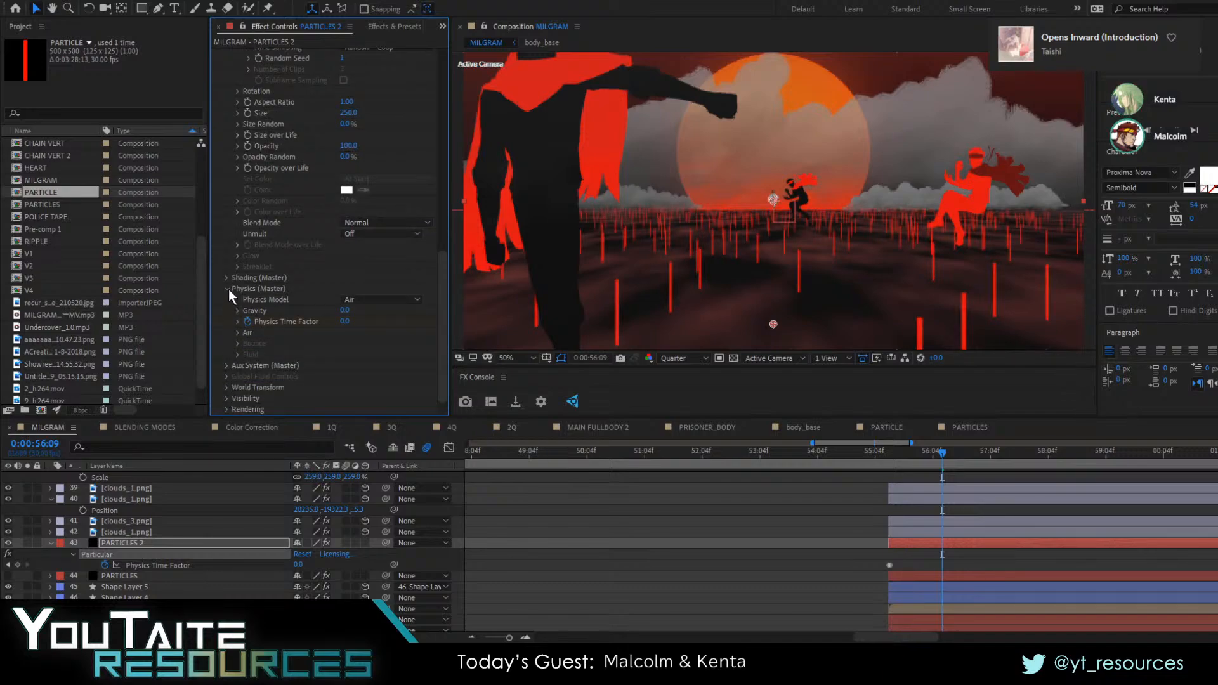
scroll(230, 291, up, 15)
scroll(233, 280, down, 12)
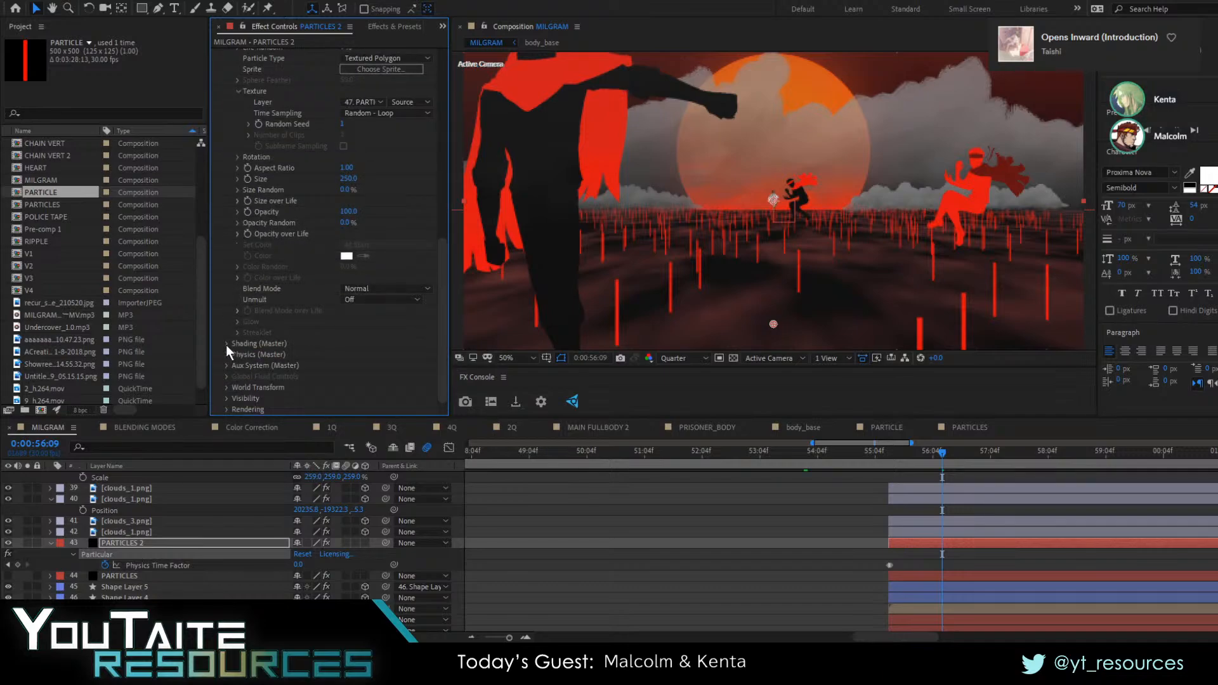
scroll(240, 294, up, 3)
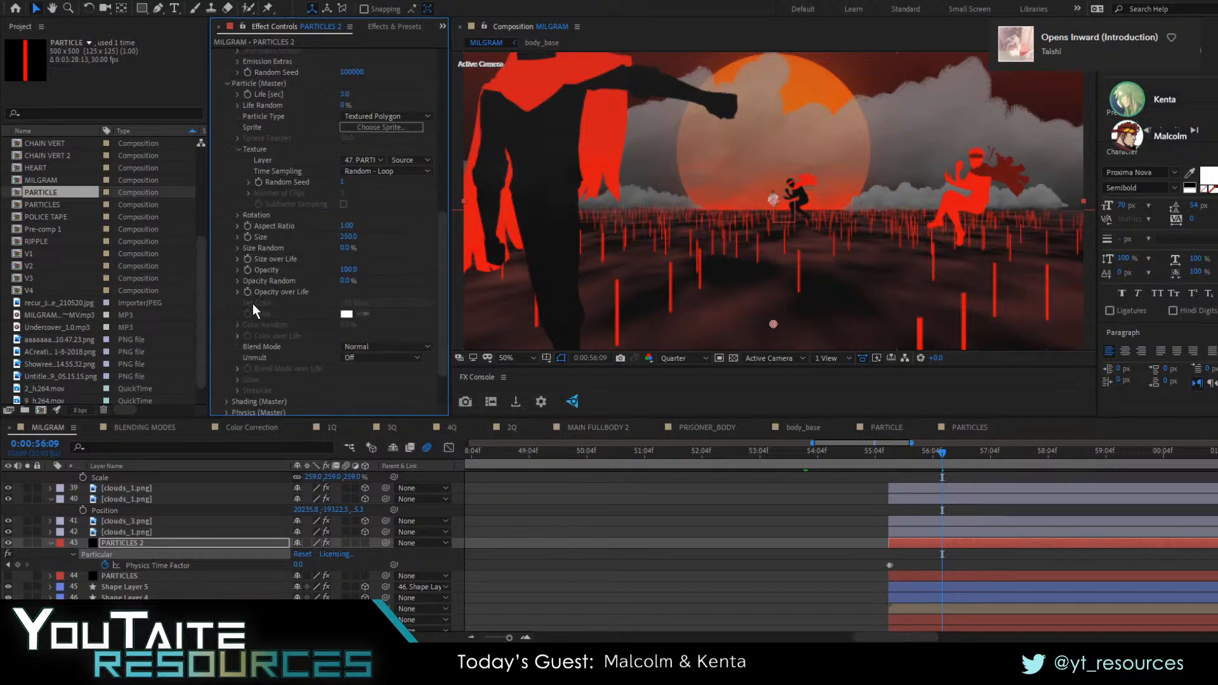
scroll(245, 232, up, 3)
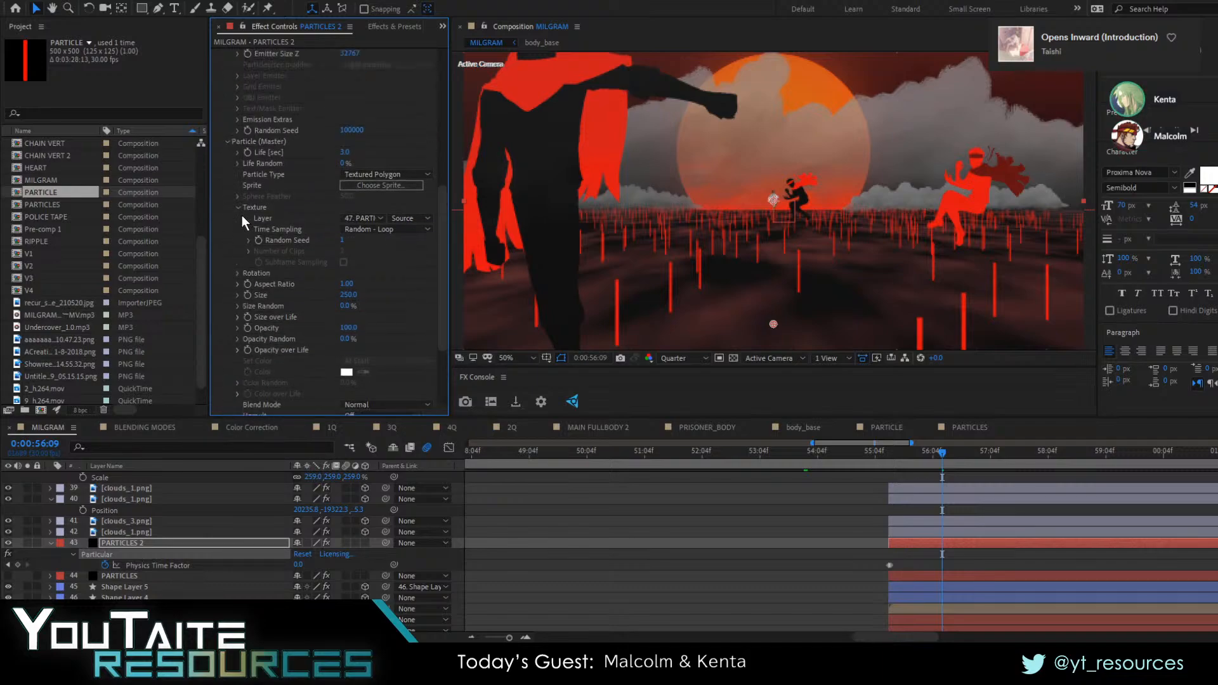
click(238, 208)
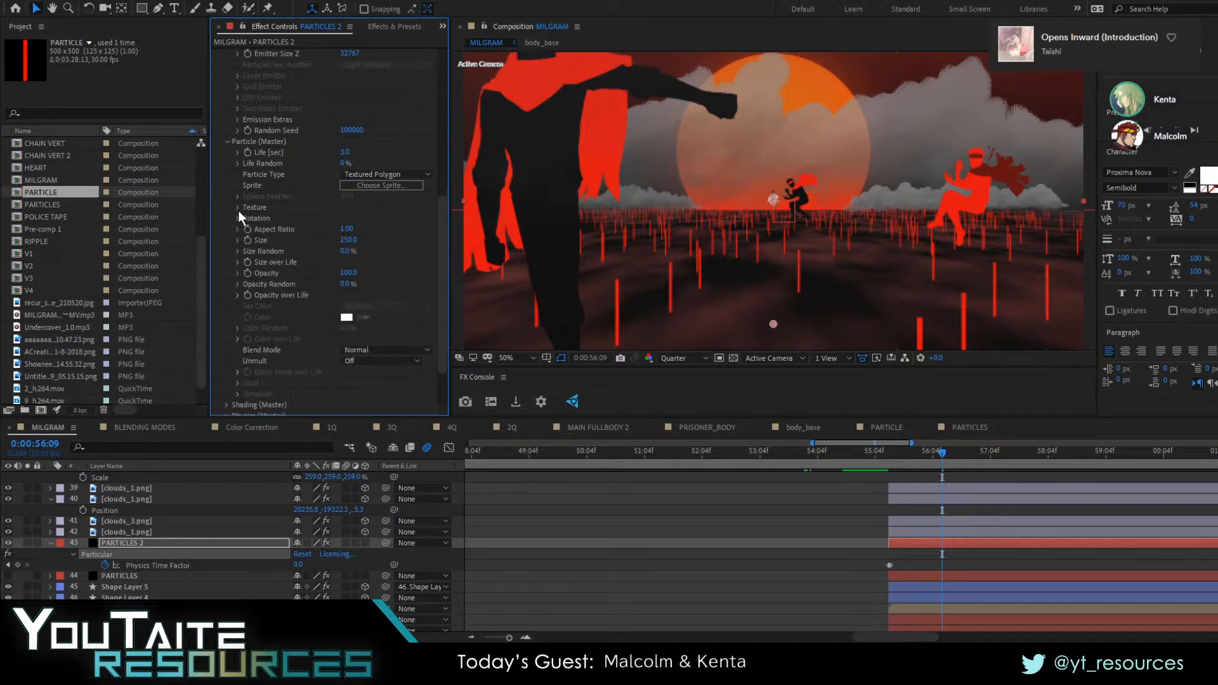
click(237, 219)
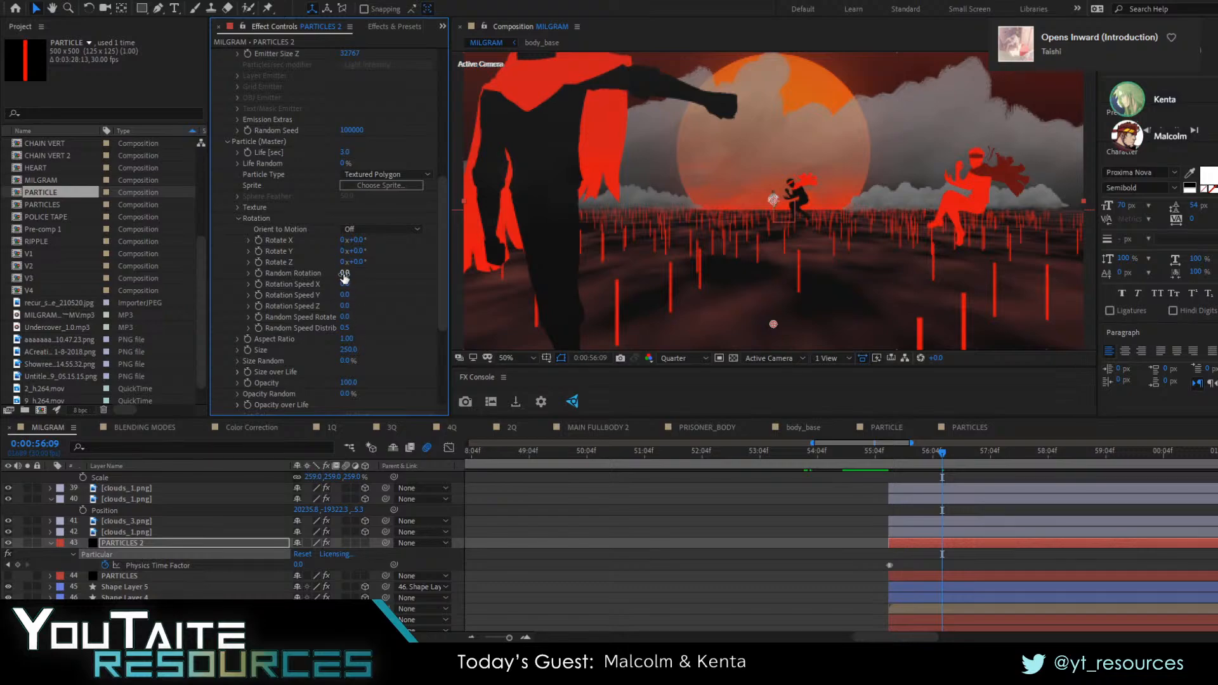
drag(357, 274, 350, 278)
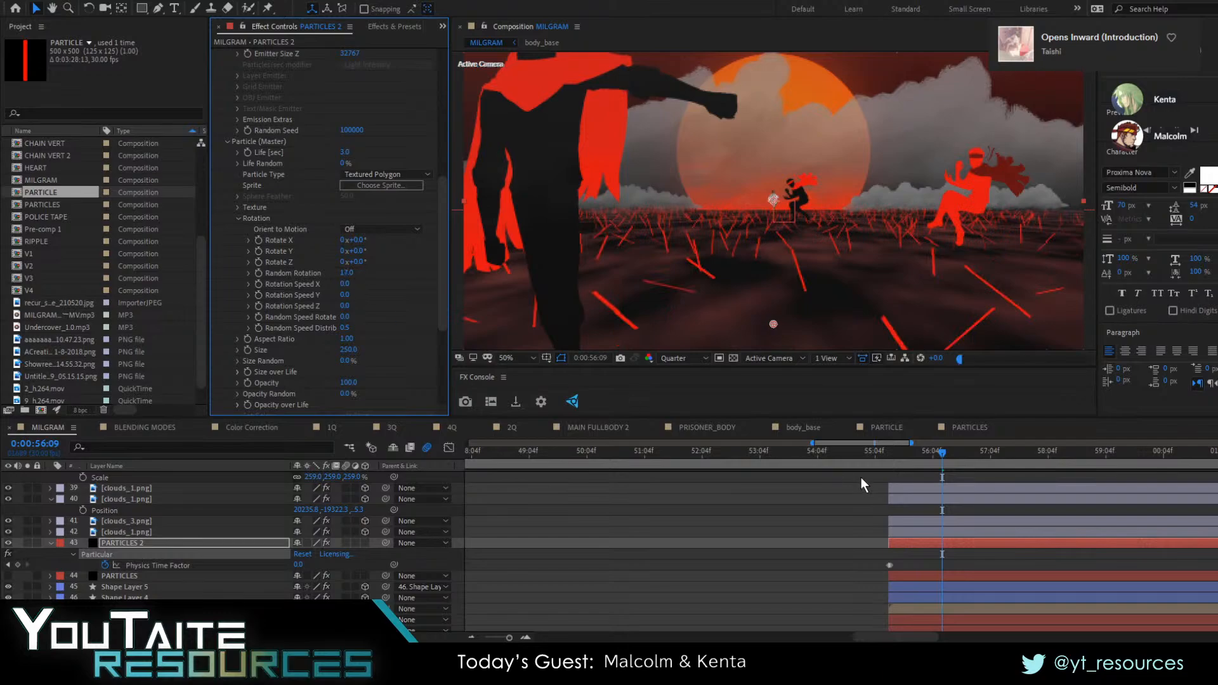
Reduce Particles/sec to 500 and set Random Rotation to 10
scroll(330, 268, up, 8)
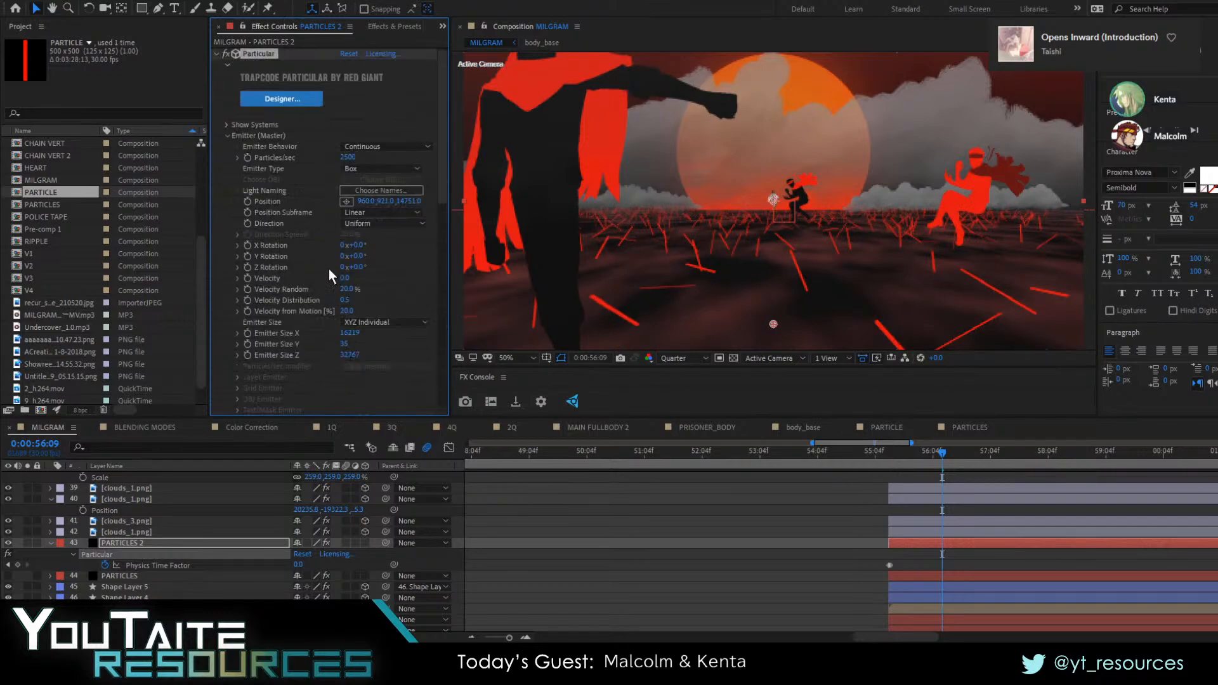
click(352, 158)
text(500)
key(Return)
scroll(302, 241, down, 10)
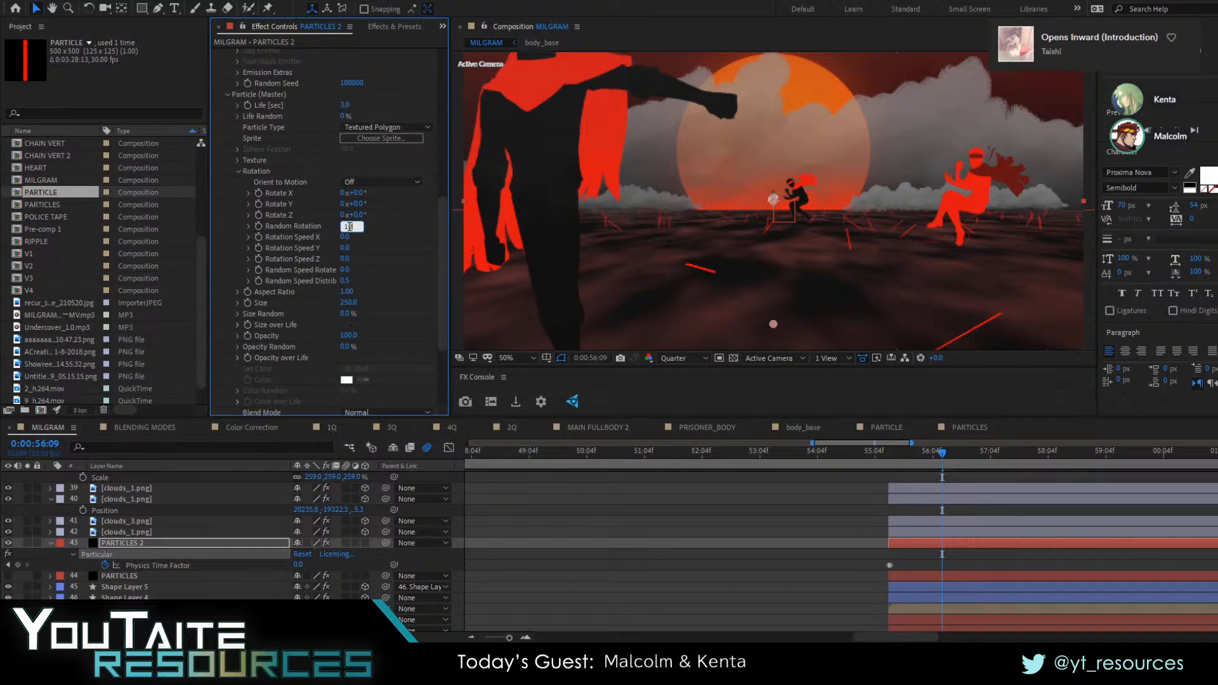
key(Return)
Preview the camera pull-back from 0:00:55:11 to check the scattered red particles over the water
scroll(304, 234, up, 5)
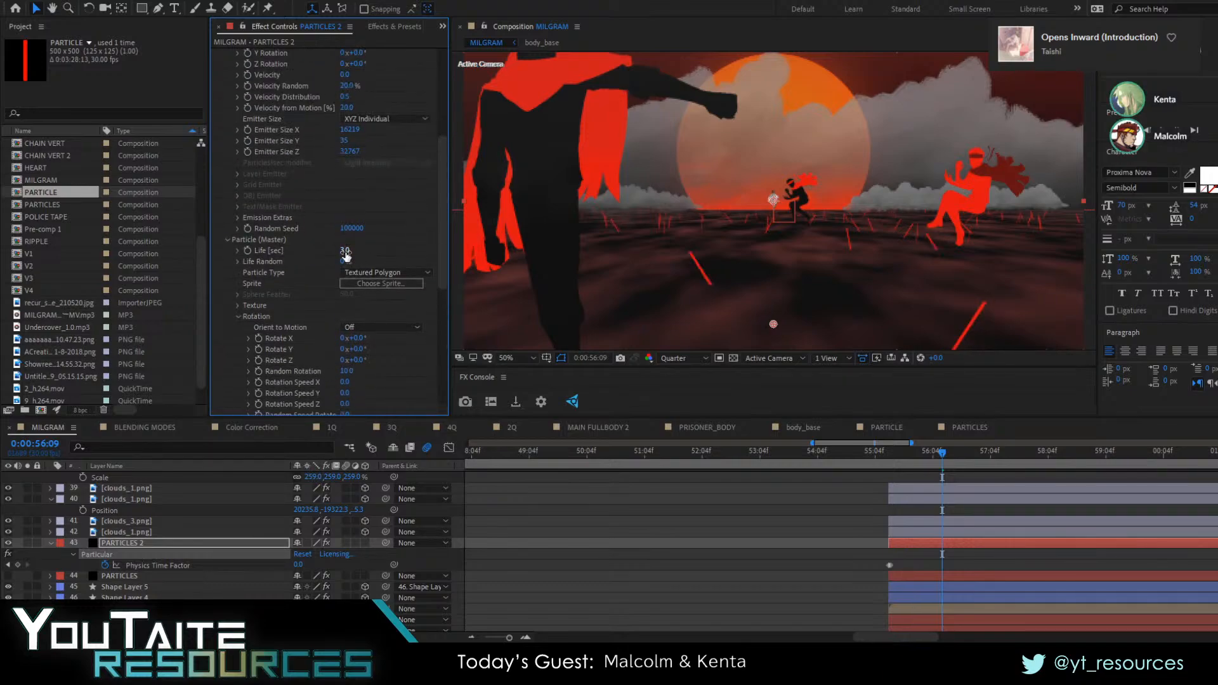
scroll(297, 259, up, 4)
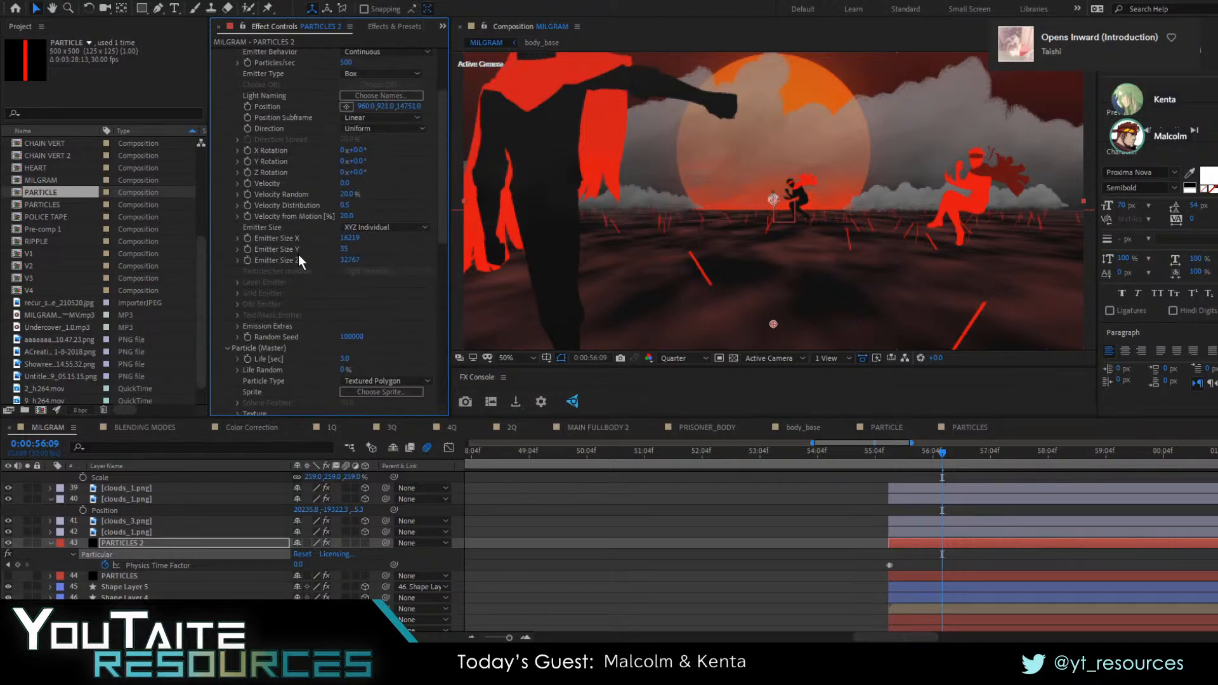
scroll(298, 260, up, 3)
drag(953, 466, 888, 458)
key(space)
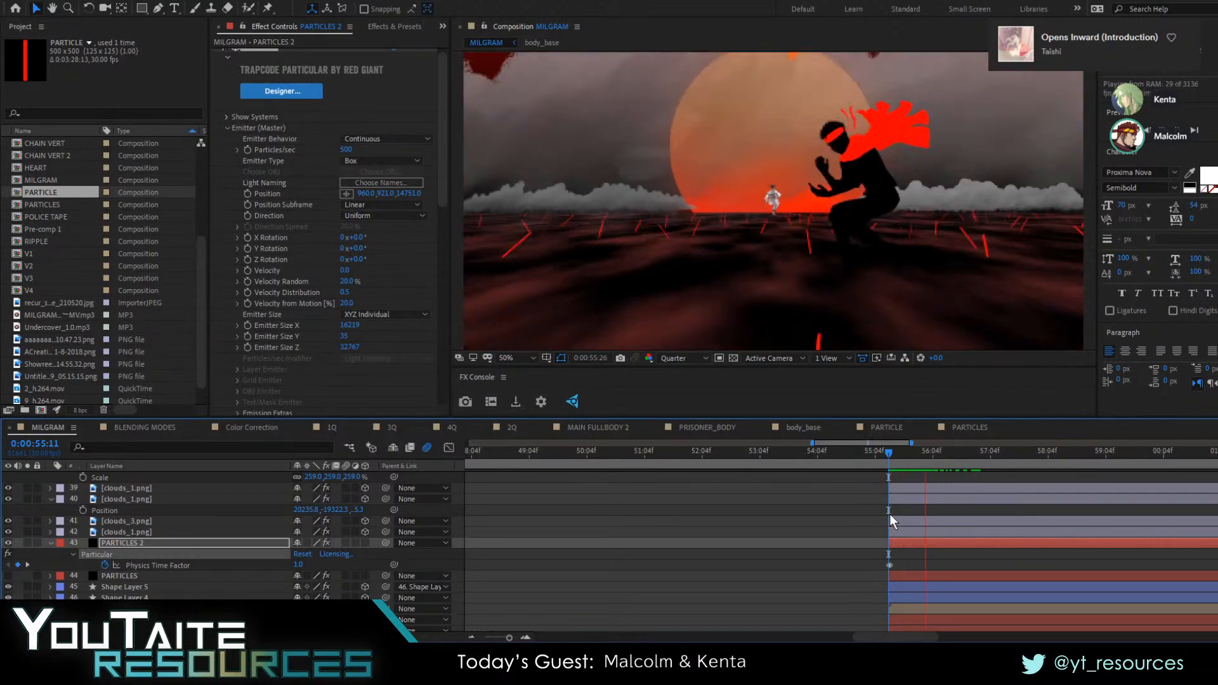
key(space)
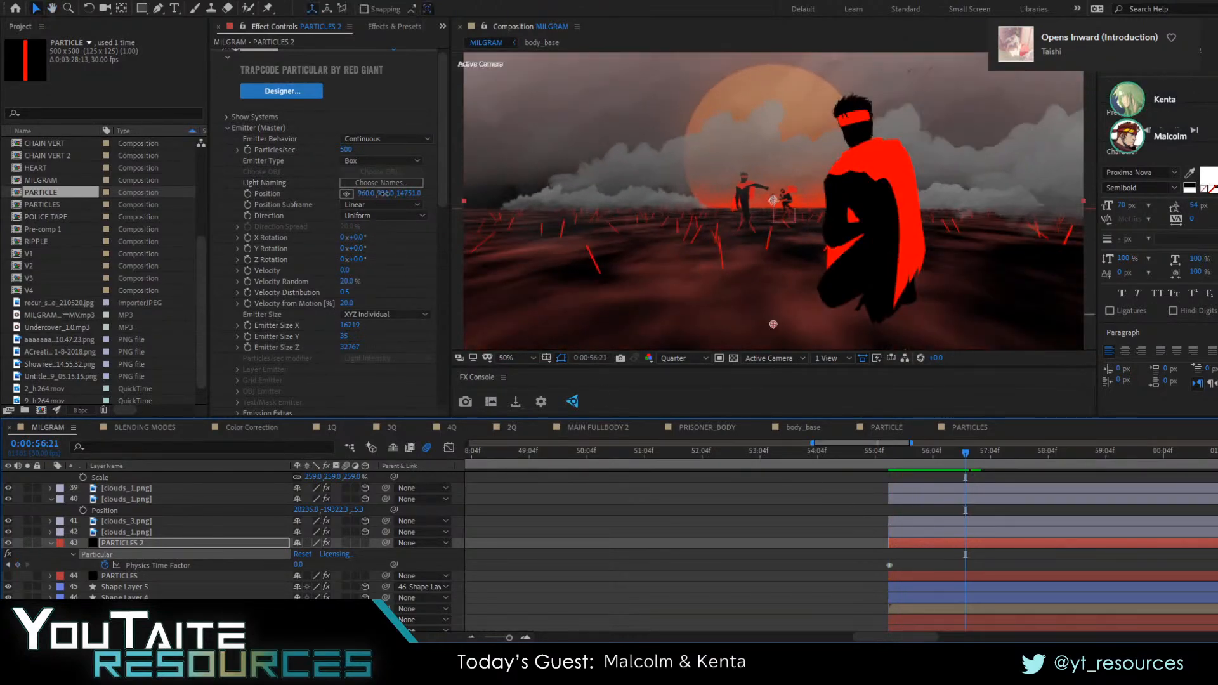
Set the emitter's Position Y to 1190 and preview the pull-back from just before the layer's start
drag(382, 194, 427, 203)
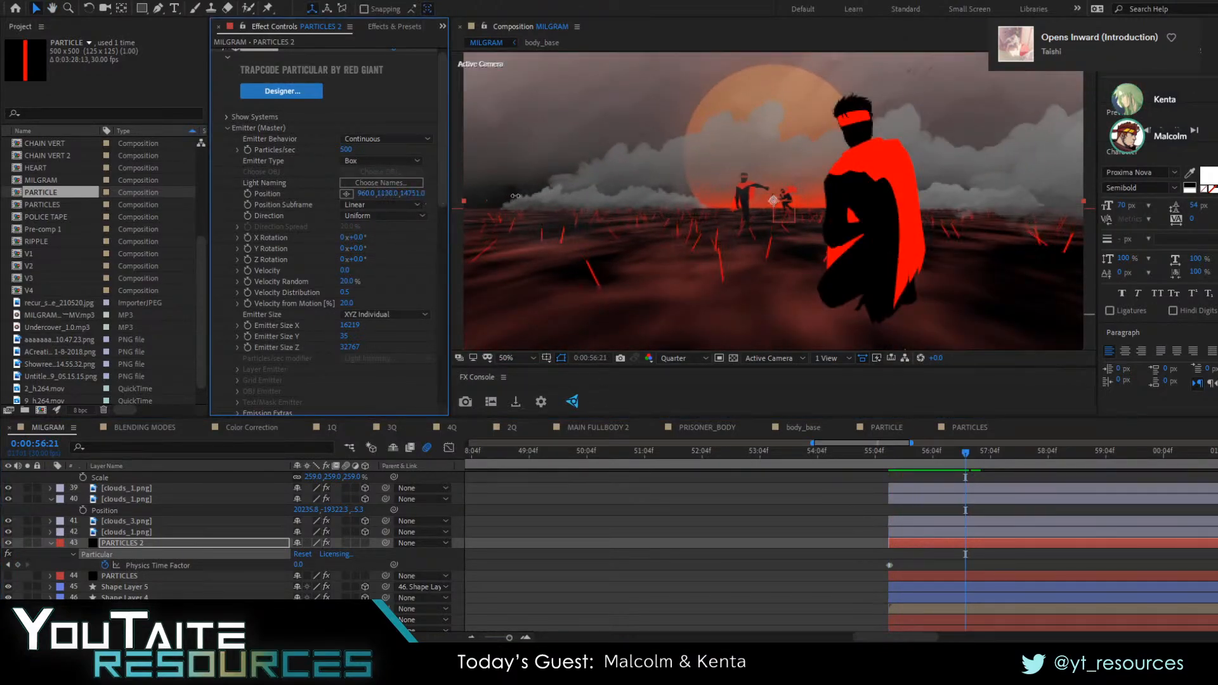
drag(557, 193, 557, 193)
key(space)
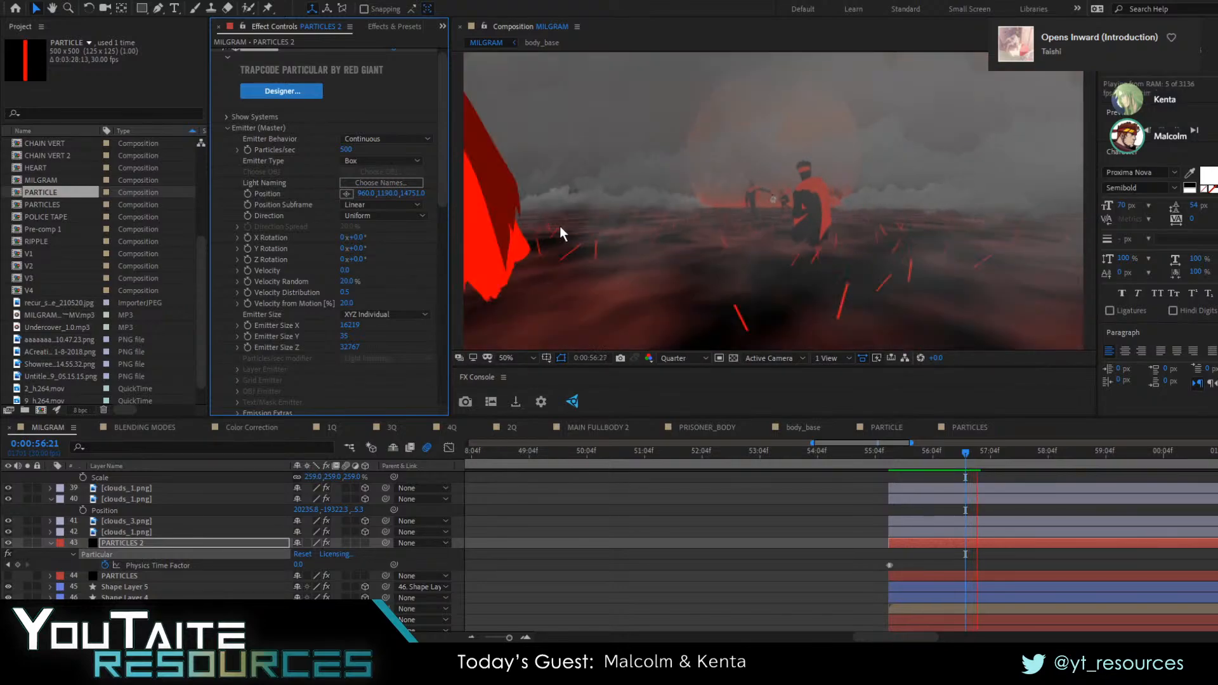
drag(888, 451, 878, 453)
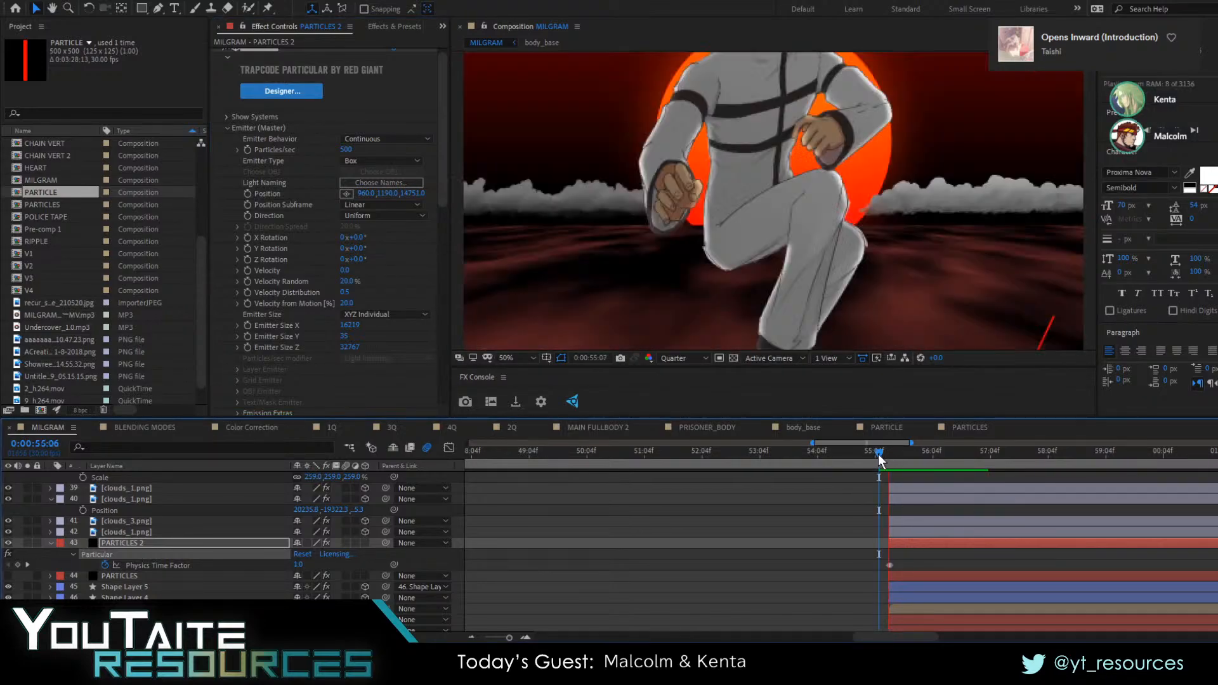
Set Particular's particle Size to 500 and preview the pull-back from 0:00:55:03
scroll(290, 276, down, 10)
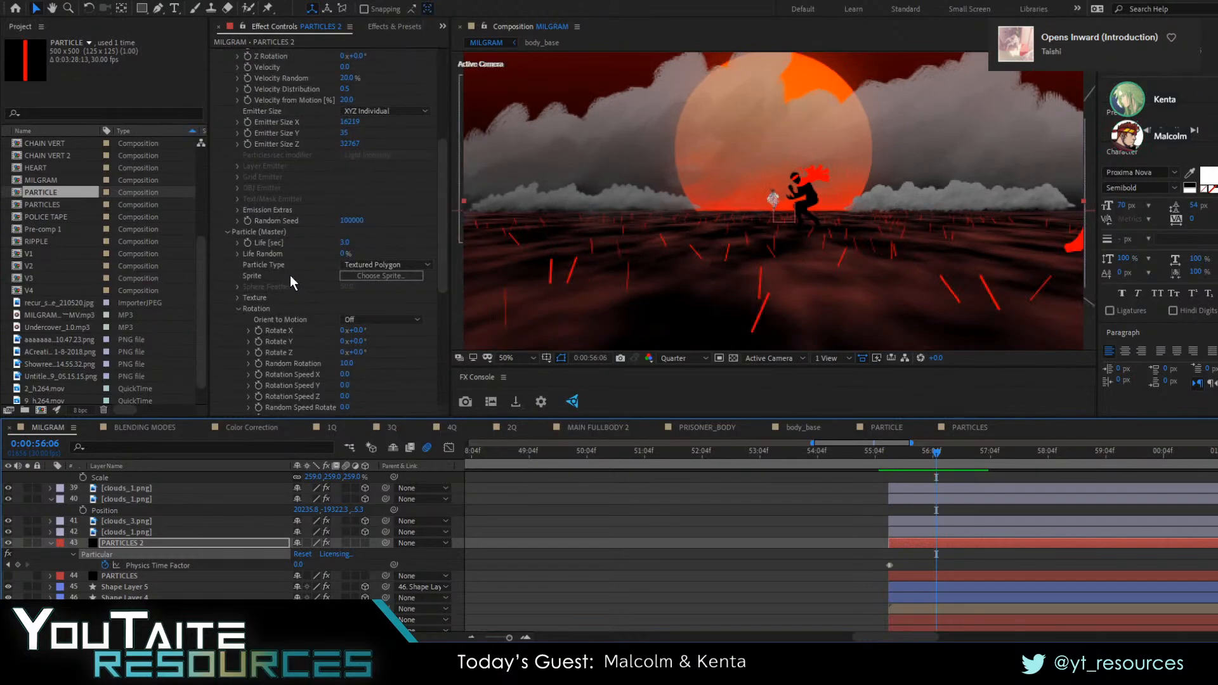
scroll(294, 275, down, 1)
drag(348, 266, 482, 272)
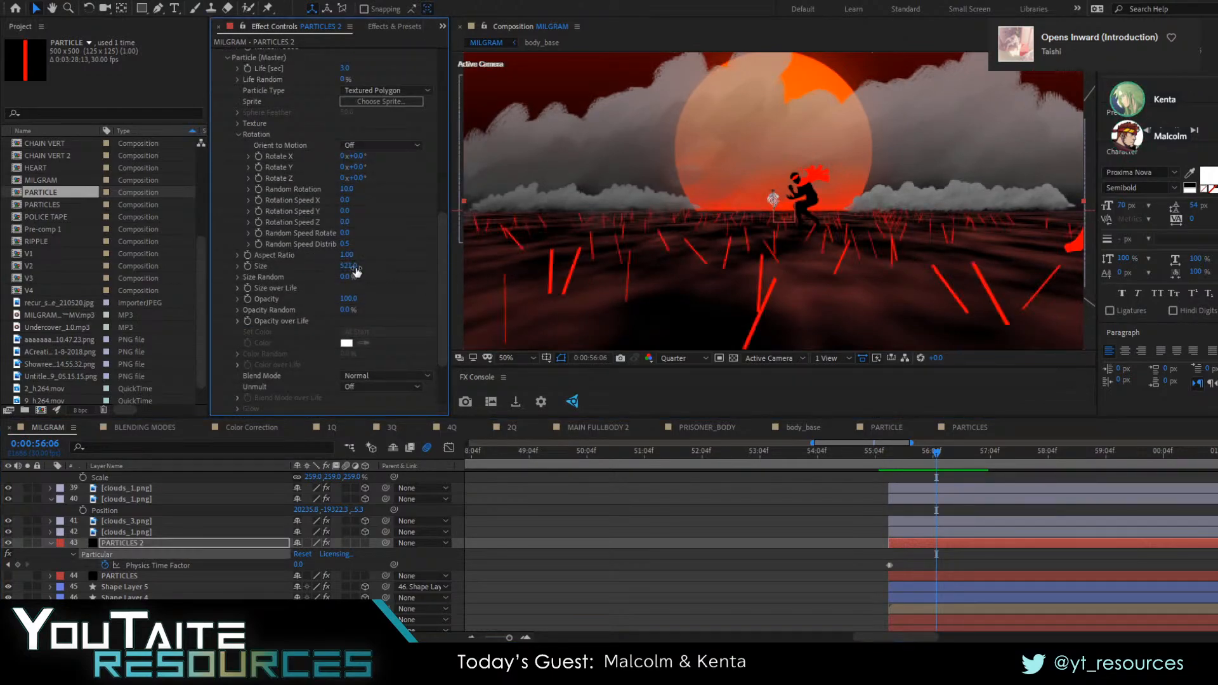
click(873, 455)
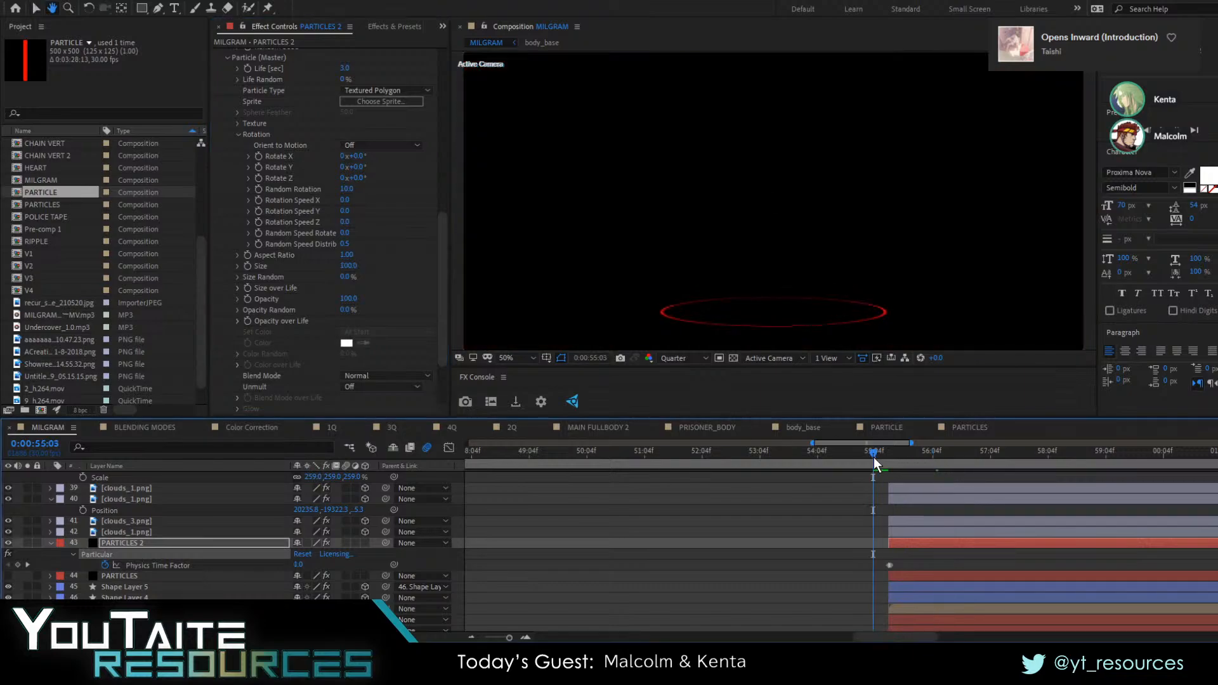
key(space)
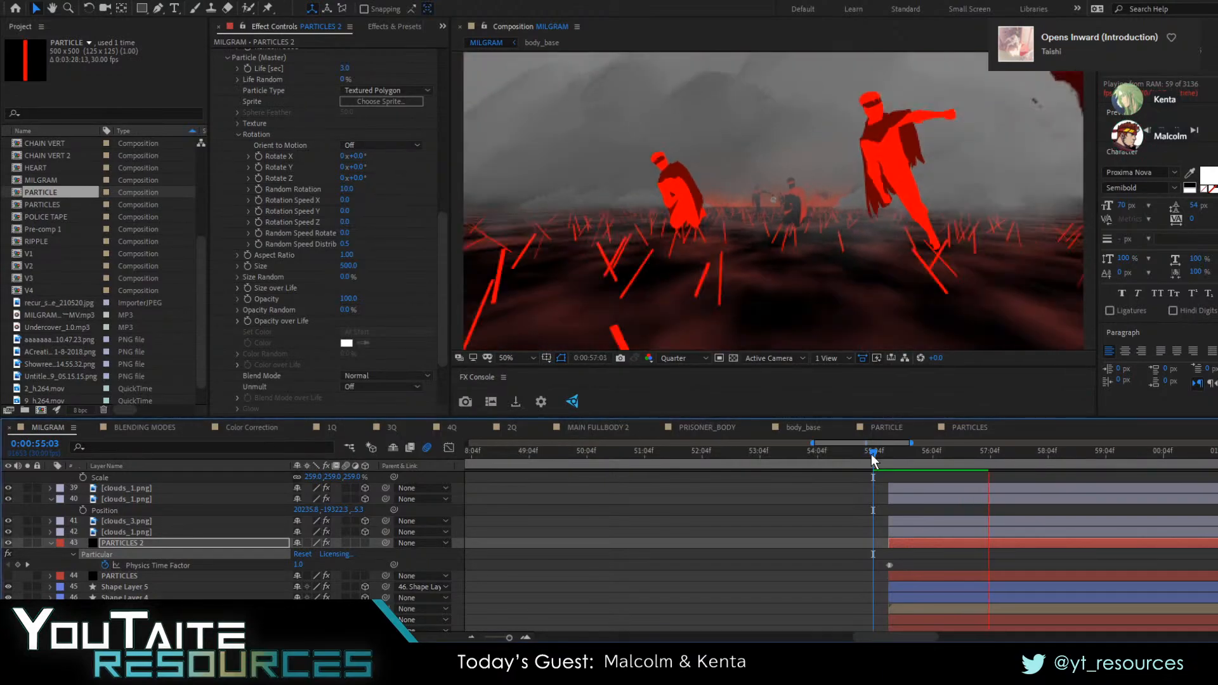
Replay the camera pull-back from 0:00:55:05 and 0:00:55:19 to check the enlarged red particles
click(910, 451)
drag(919, 451, 876, 454)
key(space)
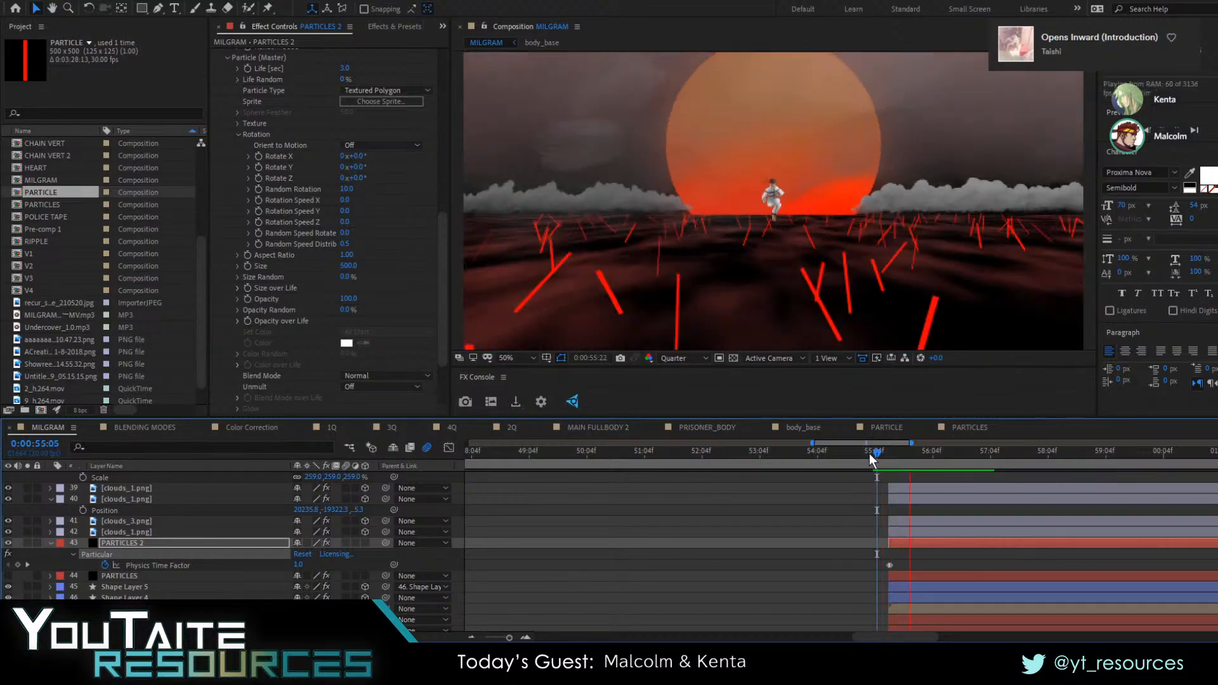
drag(869, 454, 903, 471)
key(space)
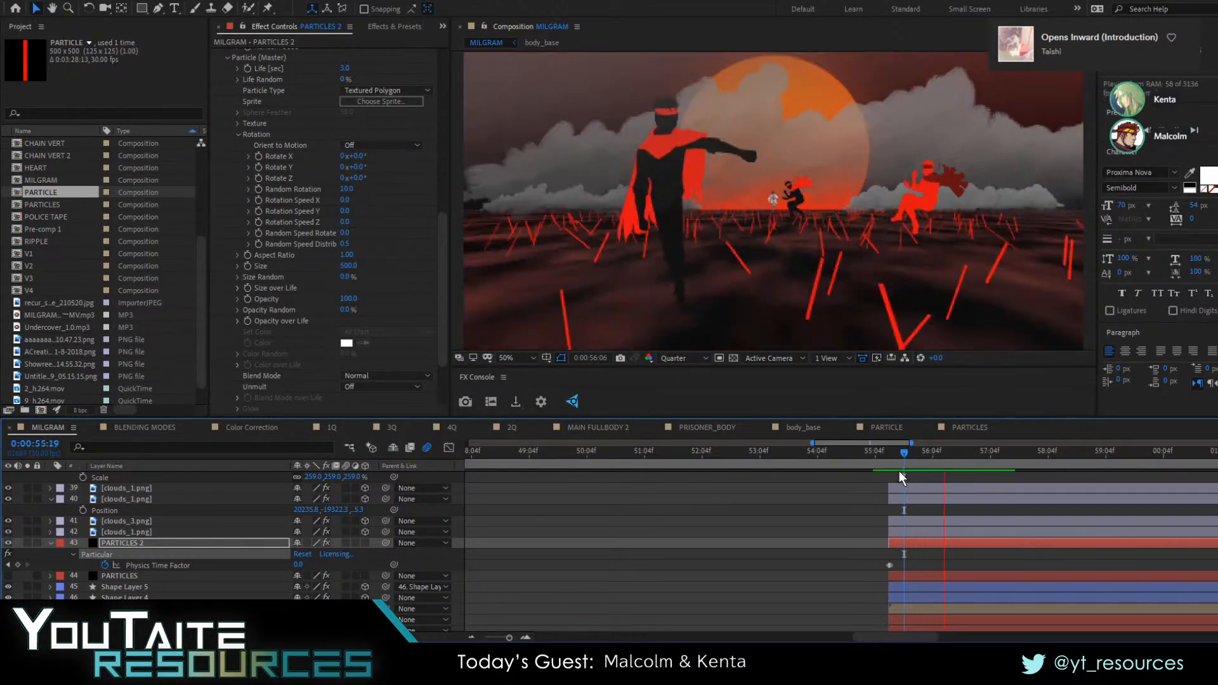
key(space)
Fit the whole composition frame in the viewer and review the pull-back again
click(527, 361)
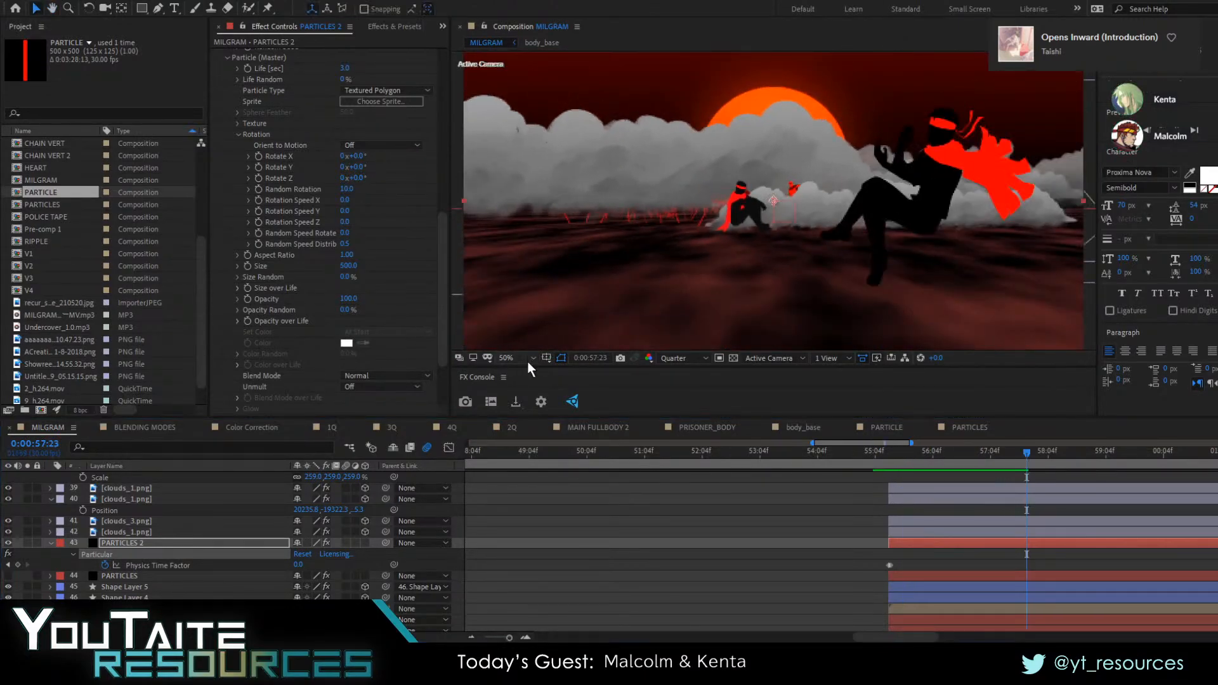
click(529, 373)
click(913, 474)
drag(917, 462, 897, 455)
click(886, 458)
key(space)
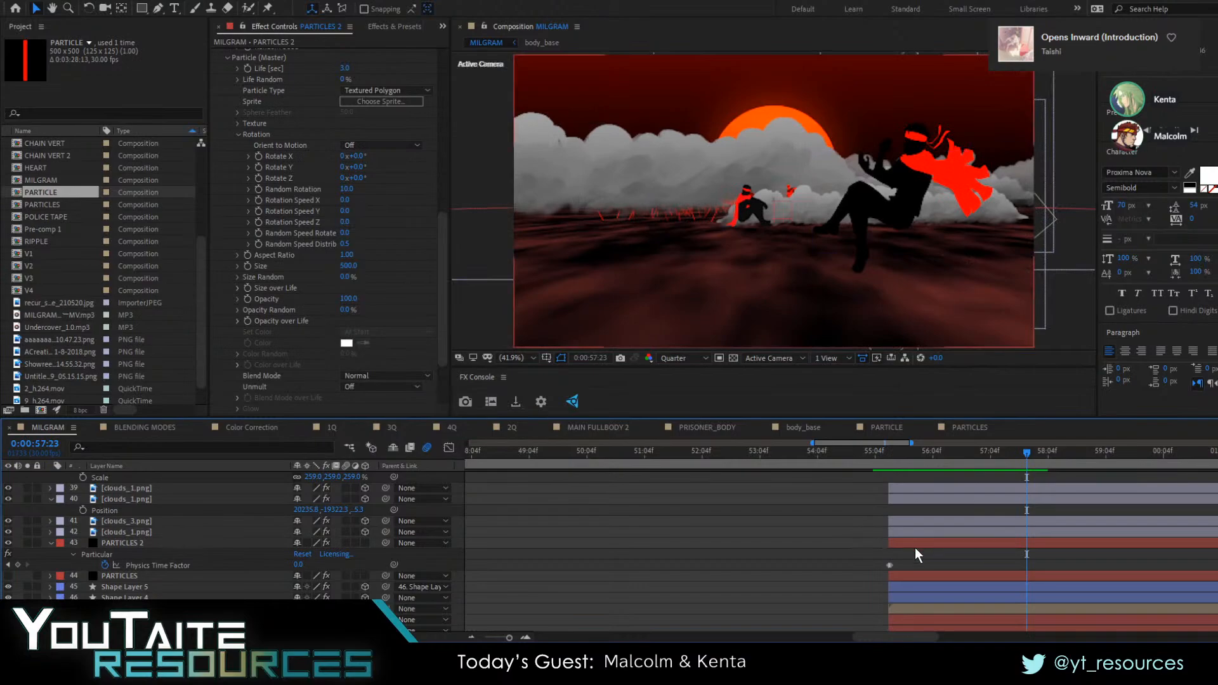
Set the PARTICLES 2 emitter's Position Z to 8684 and check the particle spread at 0:00:56:06
click(147, 542)
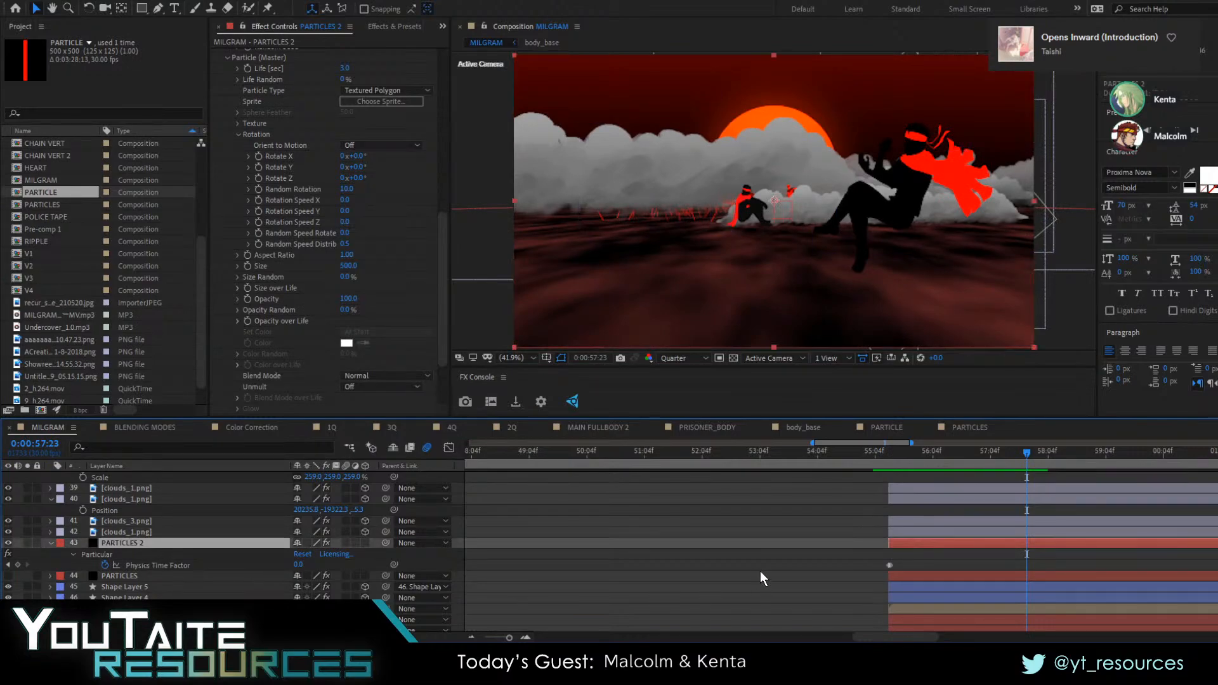
scroll(271, 282, up, 10)
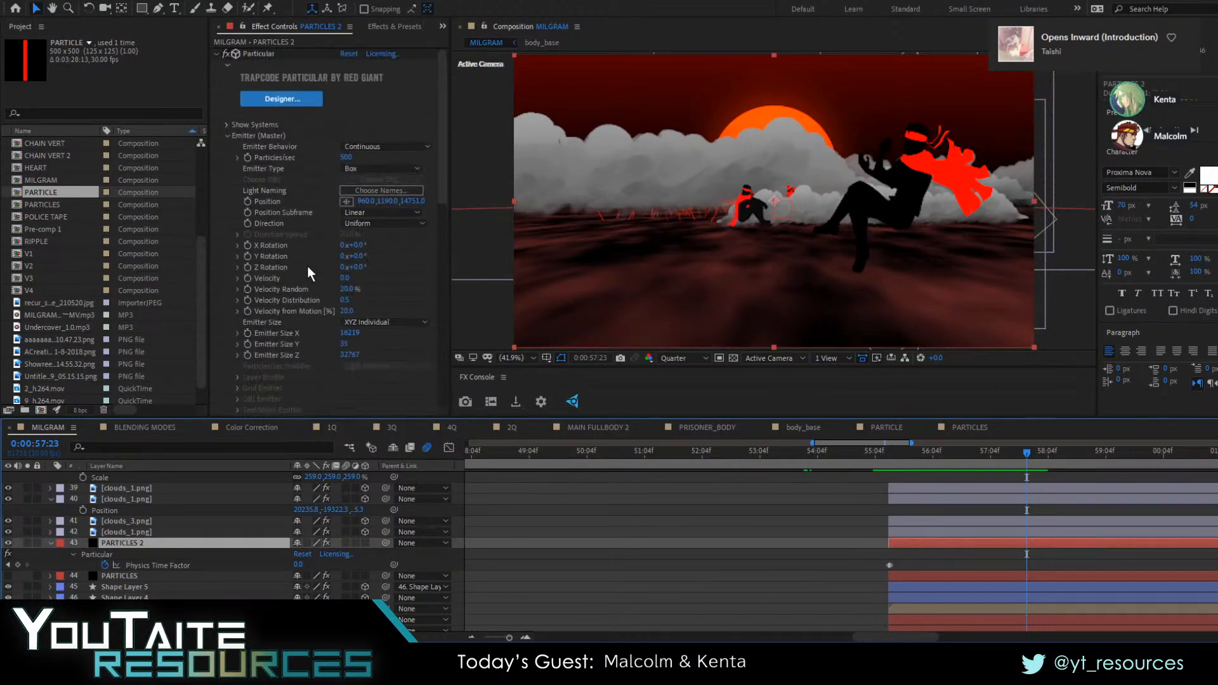
drag(404, 203, 236, 219)
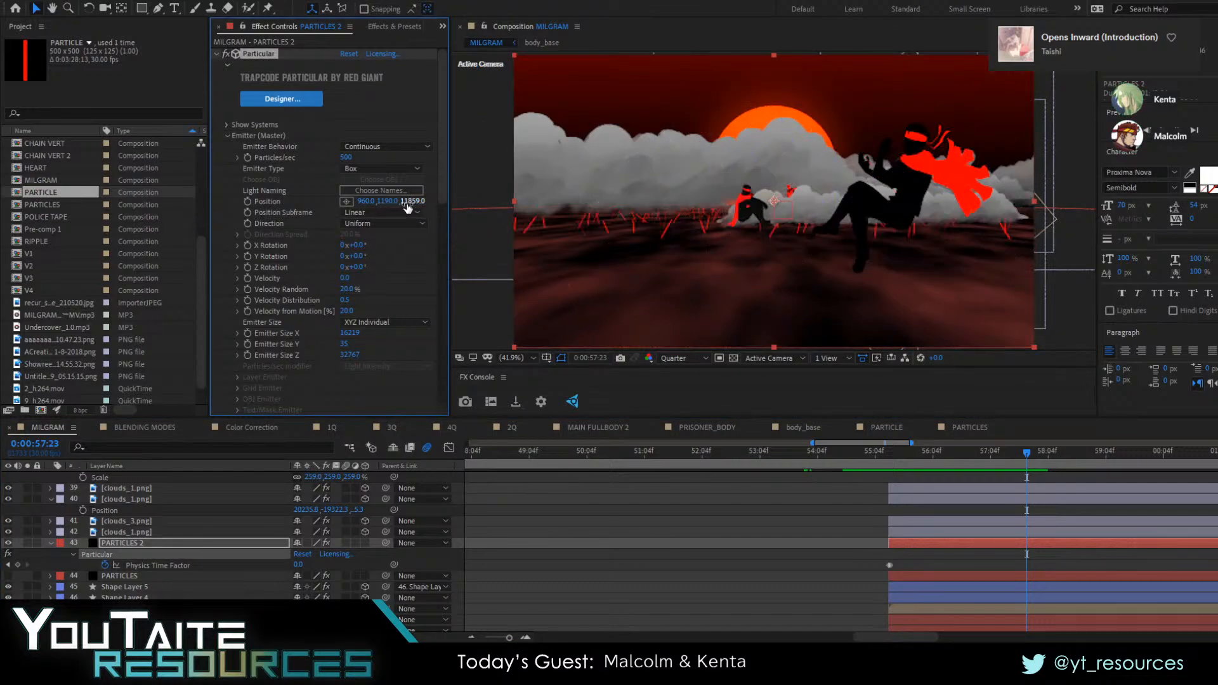
drag(408, 203, 159, 219)
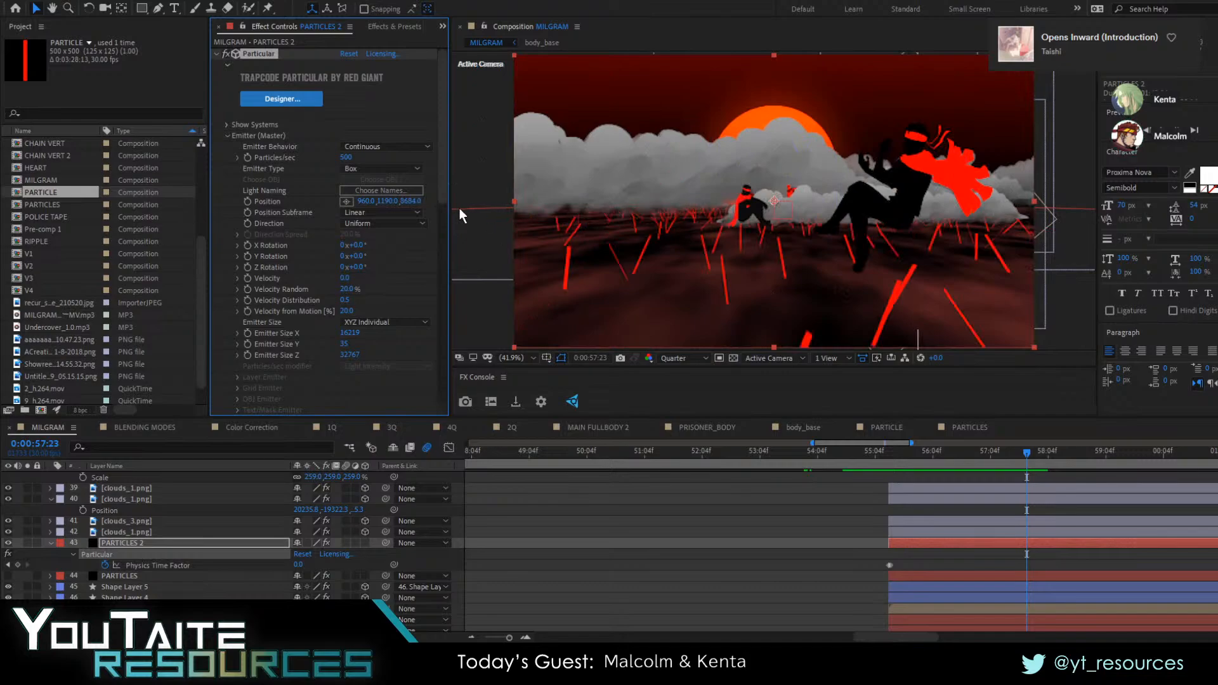
click(948, 465)
mouse_move(914, 467)
mouse_down()
mouse_move(887, 464)
mouse_move(935, 464)
mouse_up()
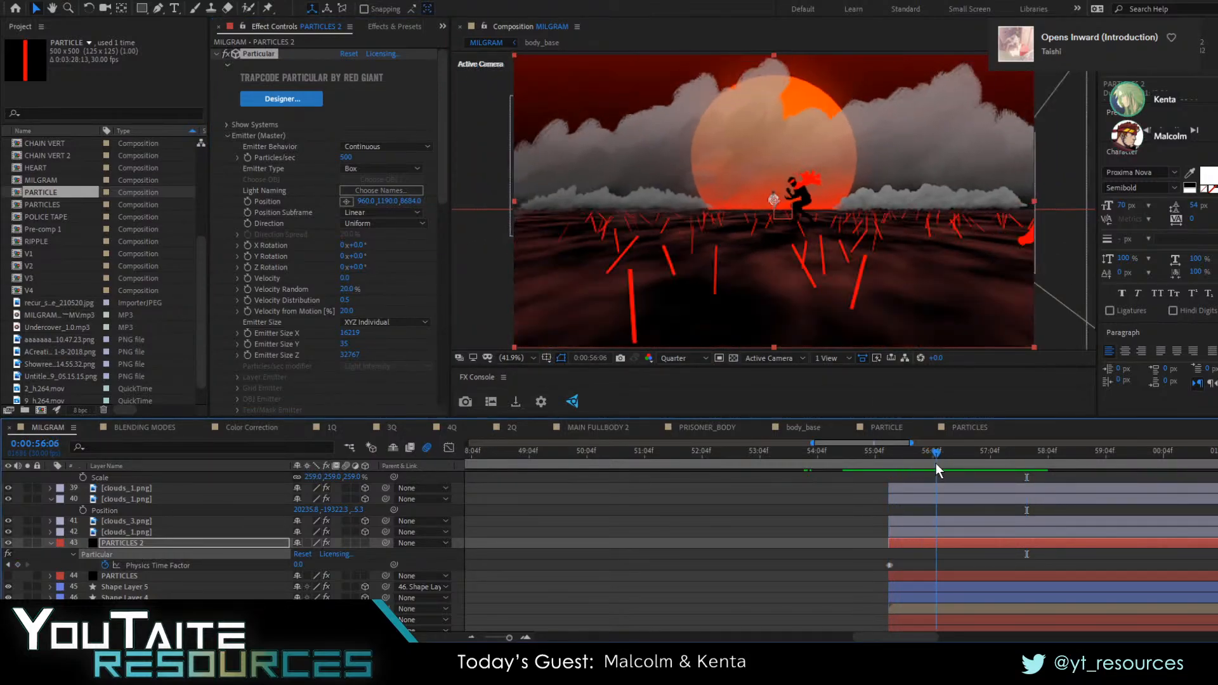
Add a Position keyframe on Null 6 at 0:00:56:06 and move it to 0:00:55:11 as the pull-back's starting keyframe
scroll(241, 581, up, 6)
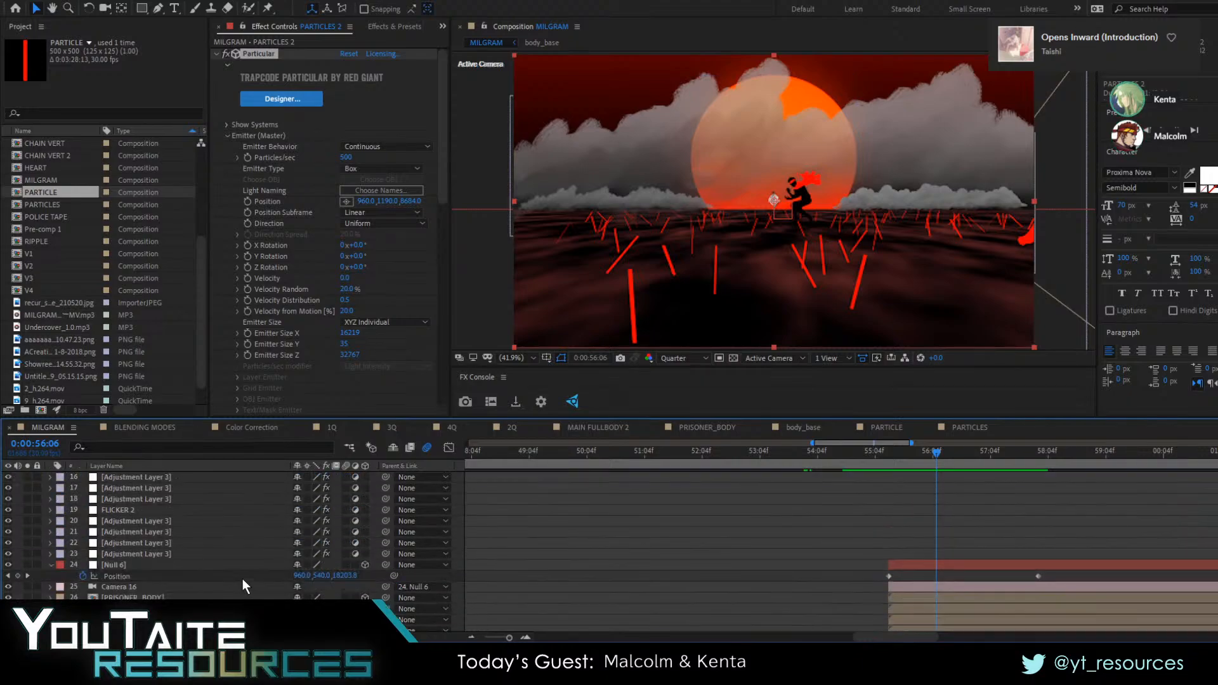
click(18, 510)
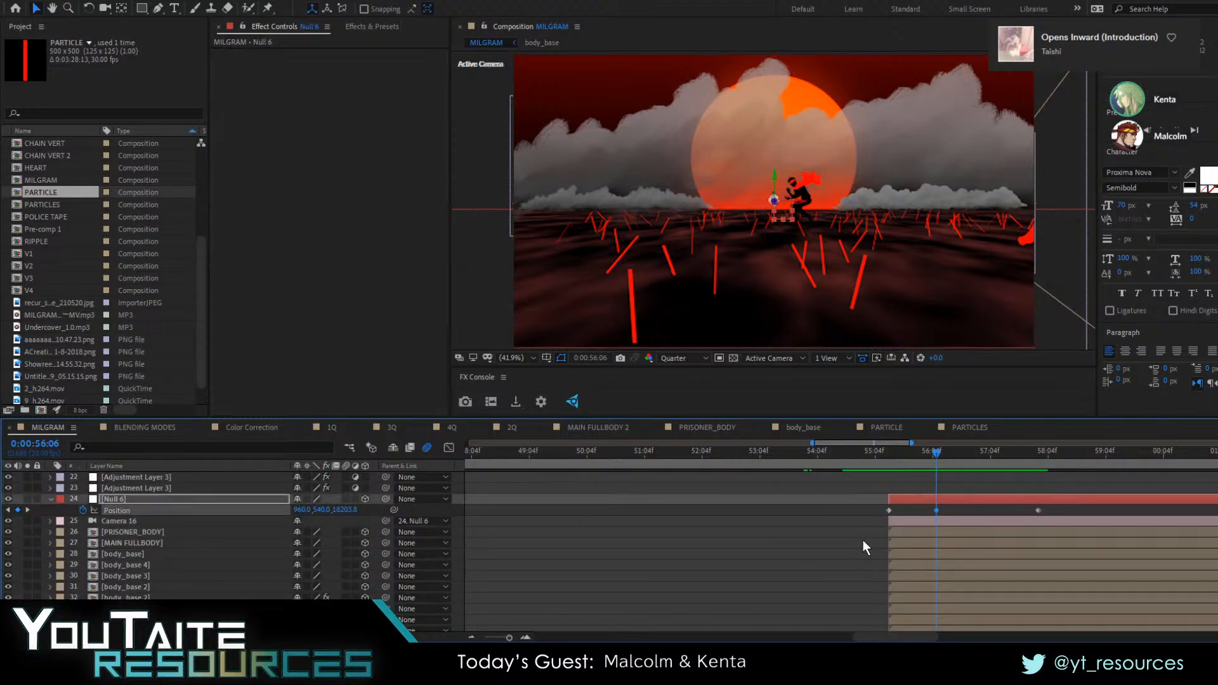
drag(936, 510, 866, 531)
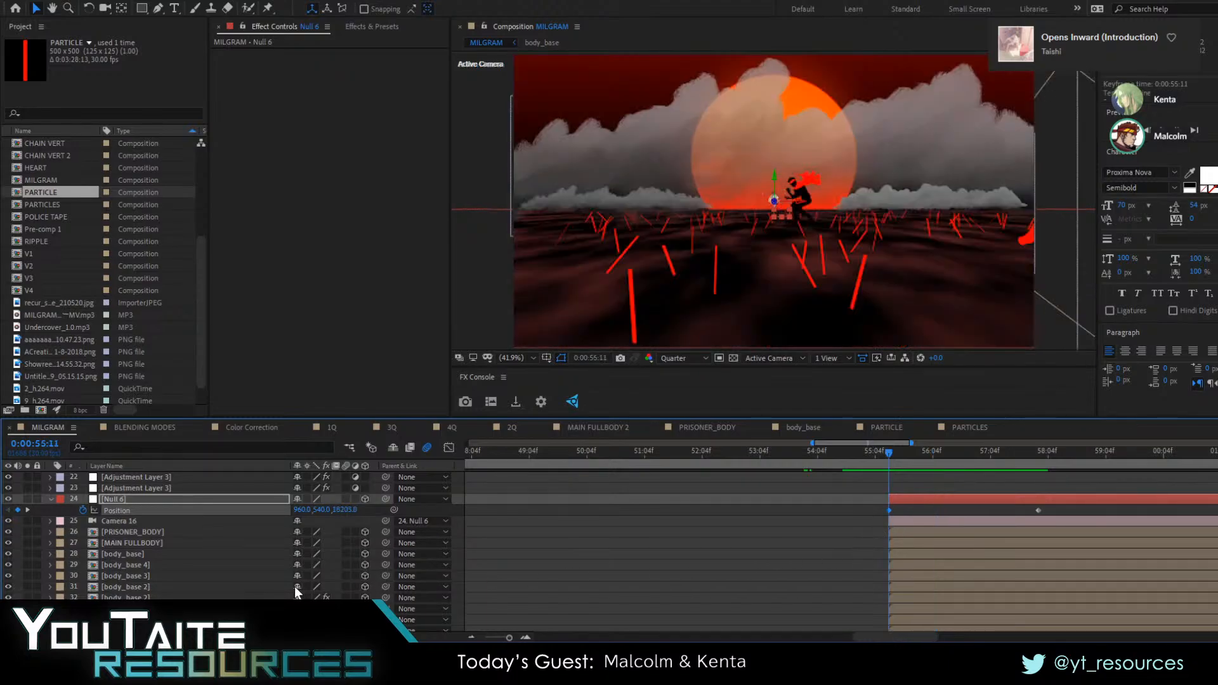
Find the MAIN FULLBODY layer and set its Position Z to -9173
scroll(212, 569, down, 3)
scroll(153, 553, down, 1)
click(135, 532)
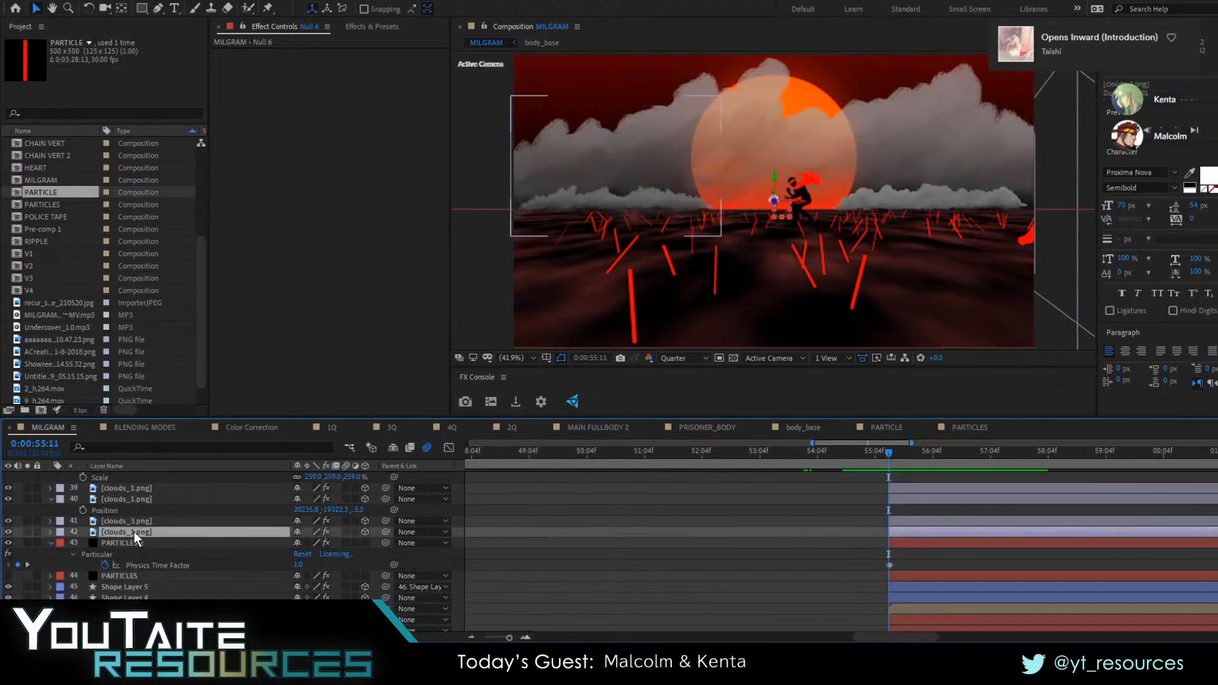
scroll(134, 526, down, 3)
scroll(133, 526, up, 1)
click(139, 560)
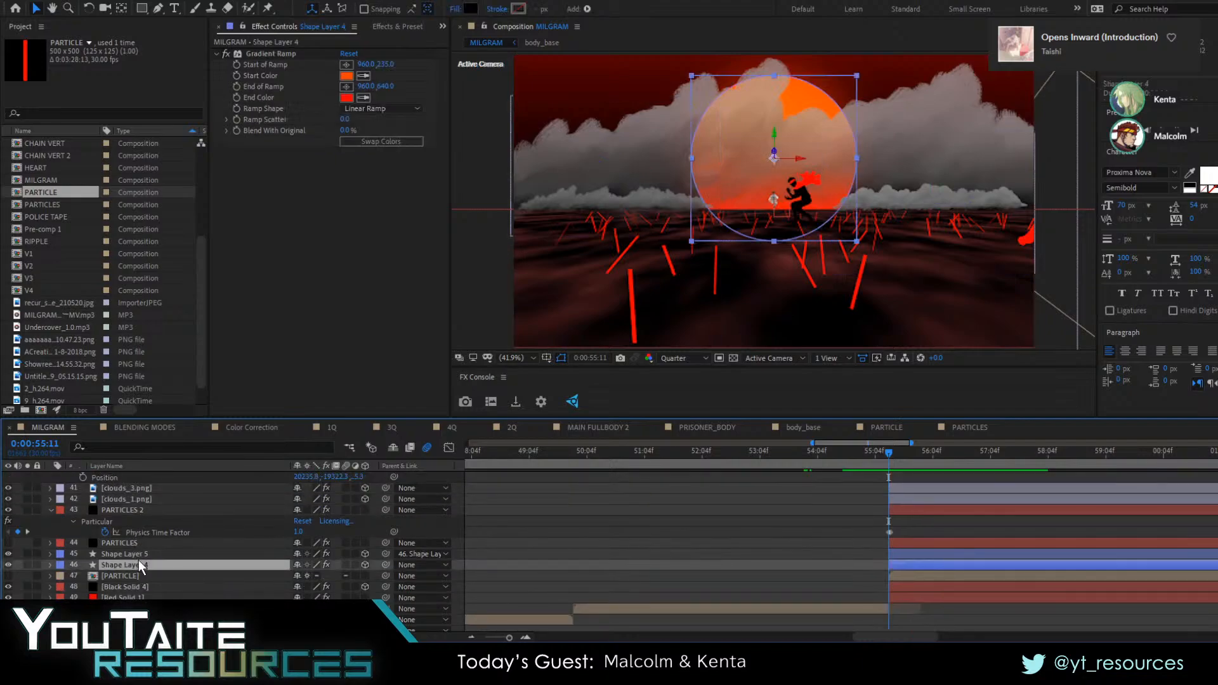
scroll(139, 556, up, 4)
scroll(136, 558, up, 2)
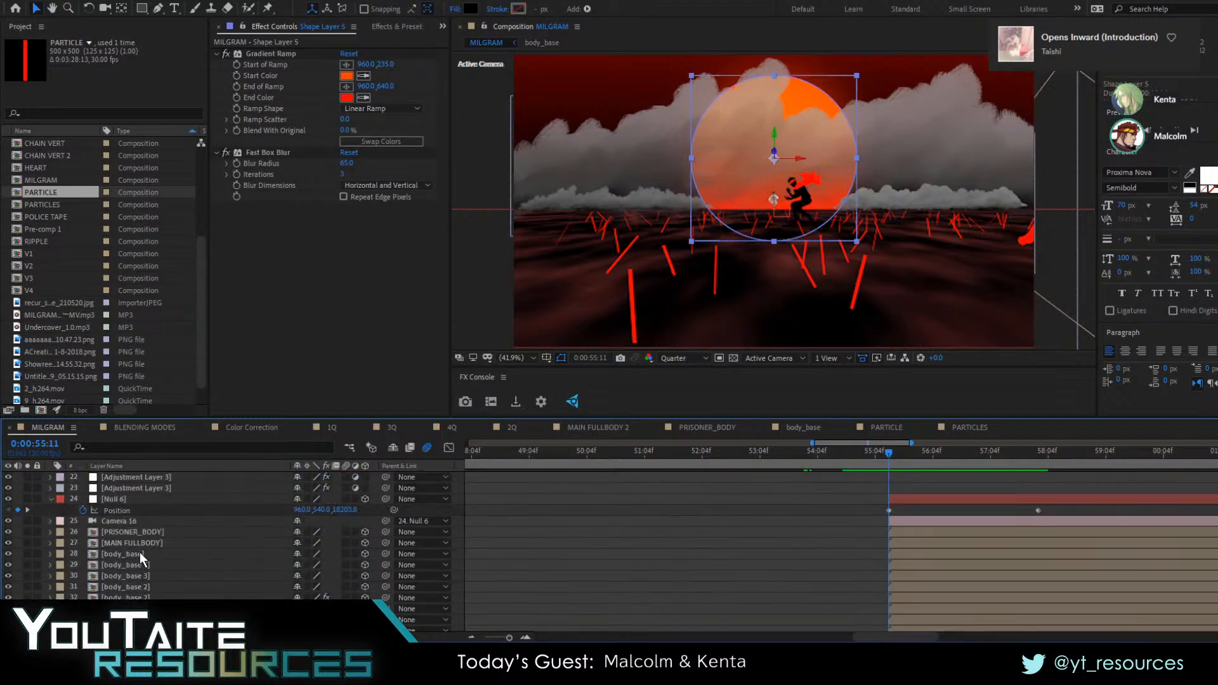
click(141, 540)
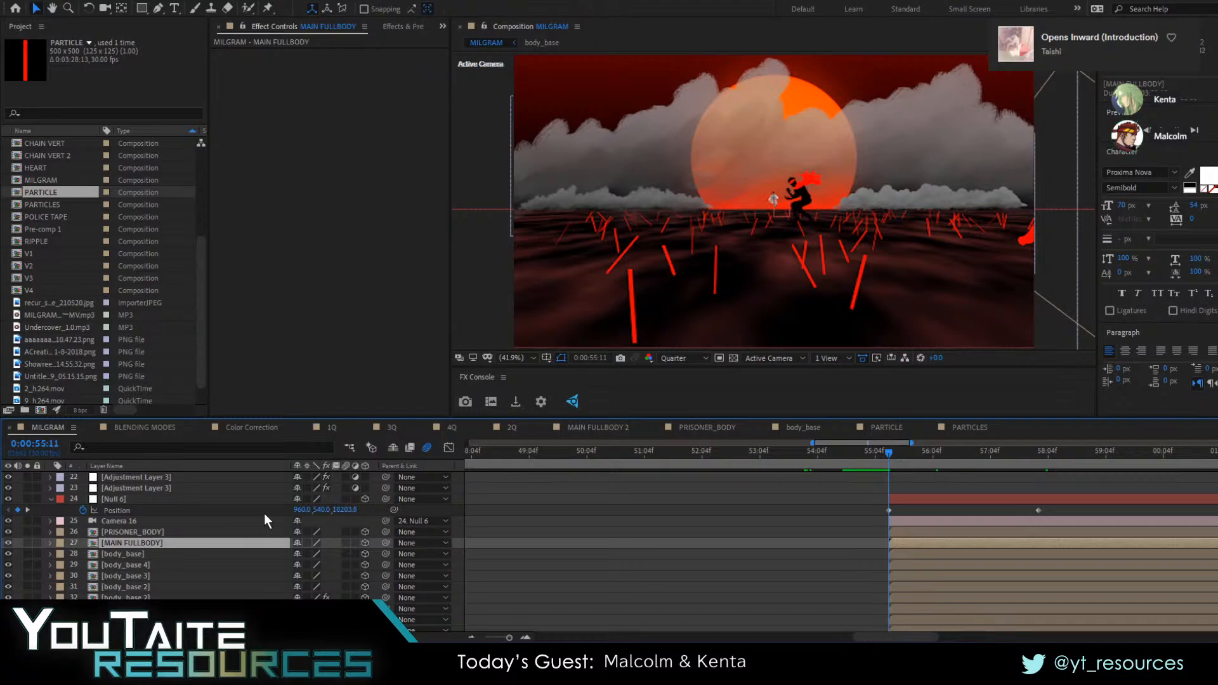
key(p)
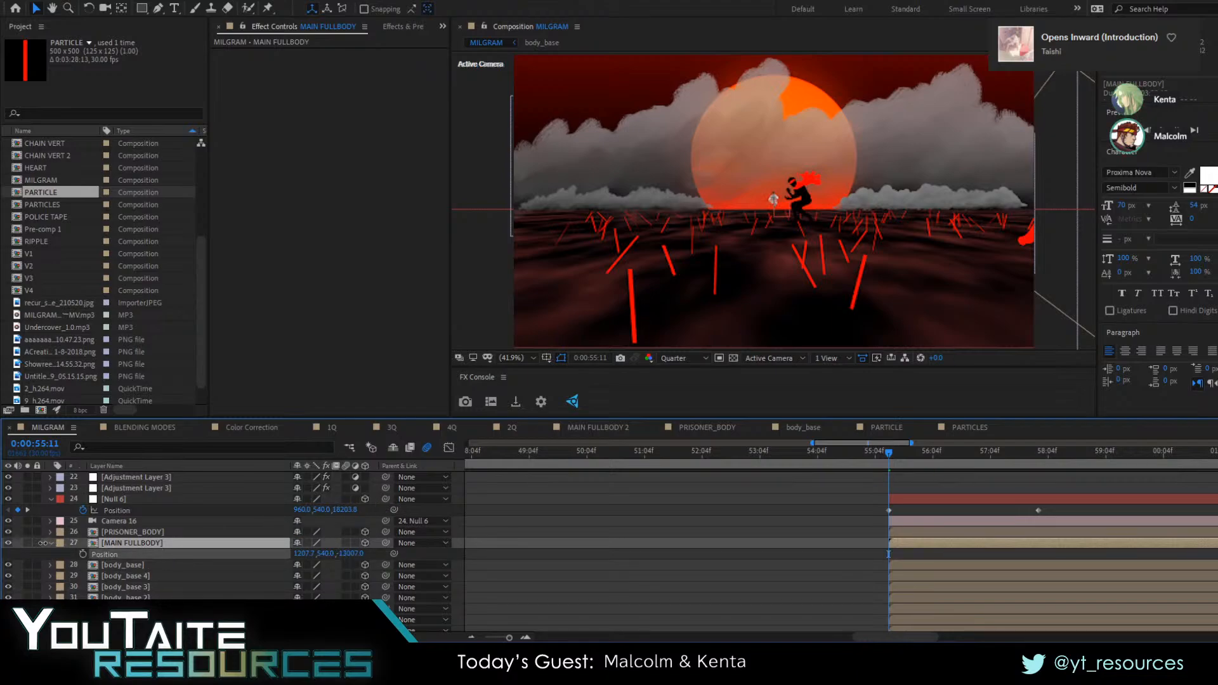
drag(357, 554, 161, 531)
Set the PRISONER_BODY layer's Position Z to 17293.6 and preview from 0:00:55:11
click(162, 532)
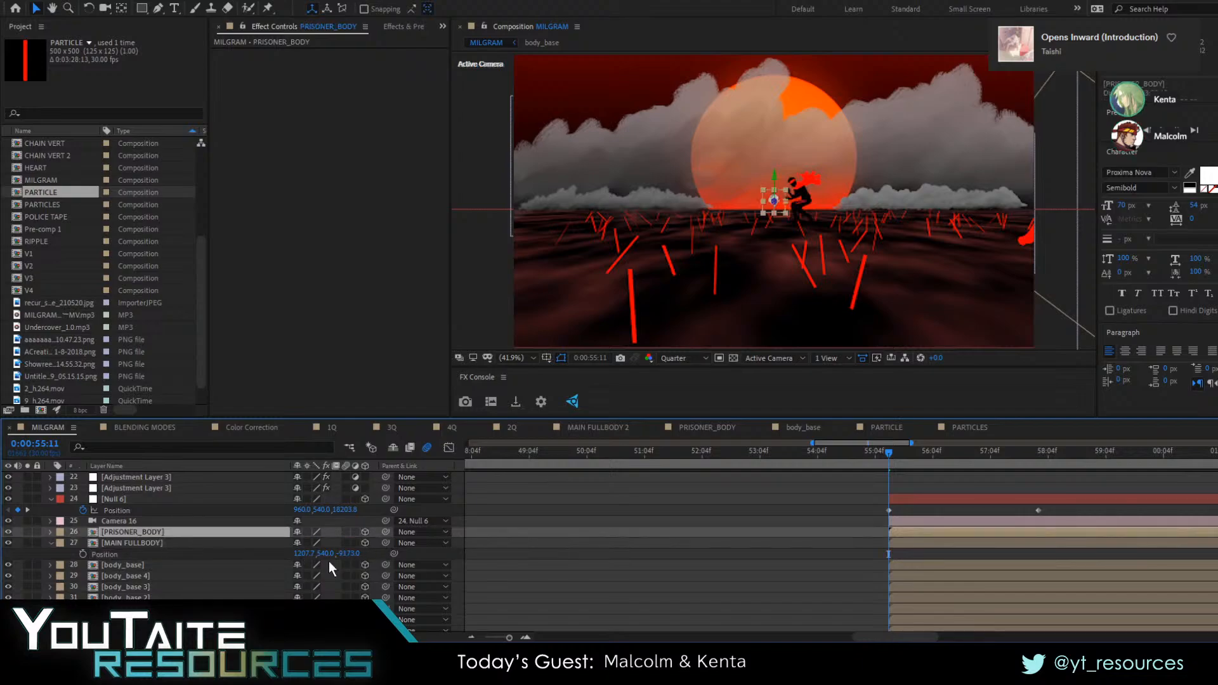
key(p)
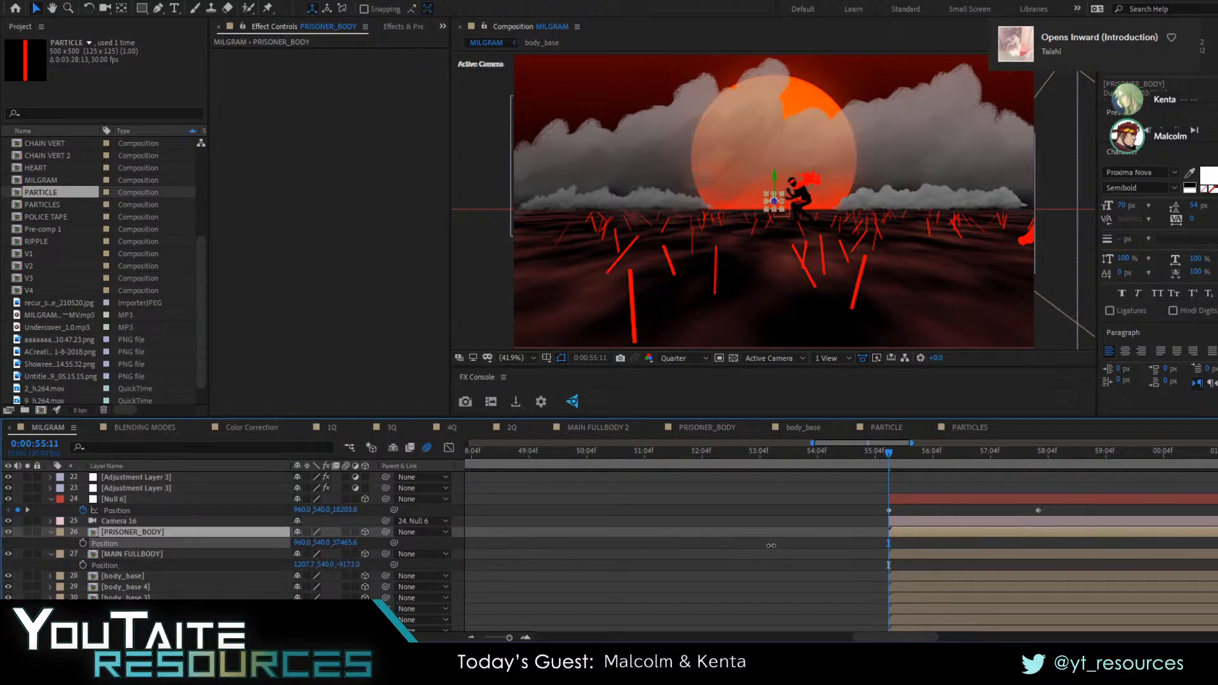
drag(151, 527, 127, 528)
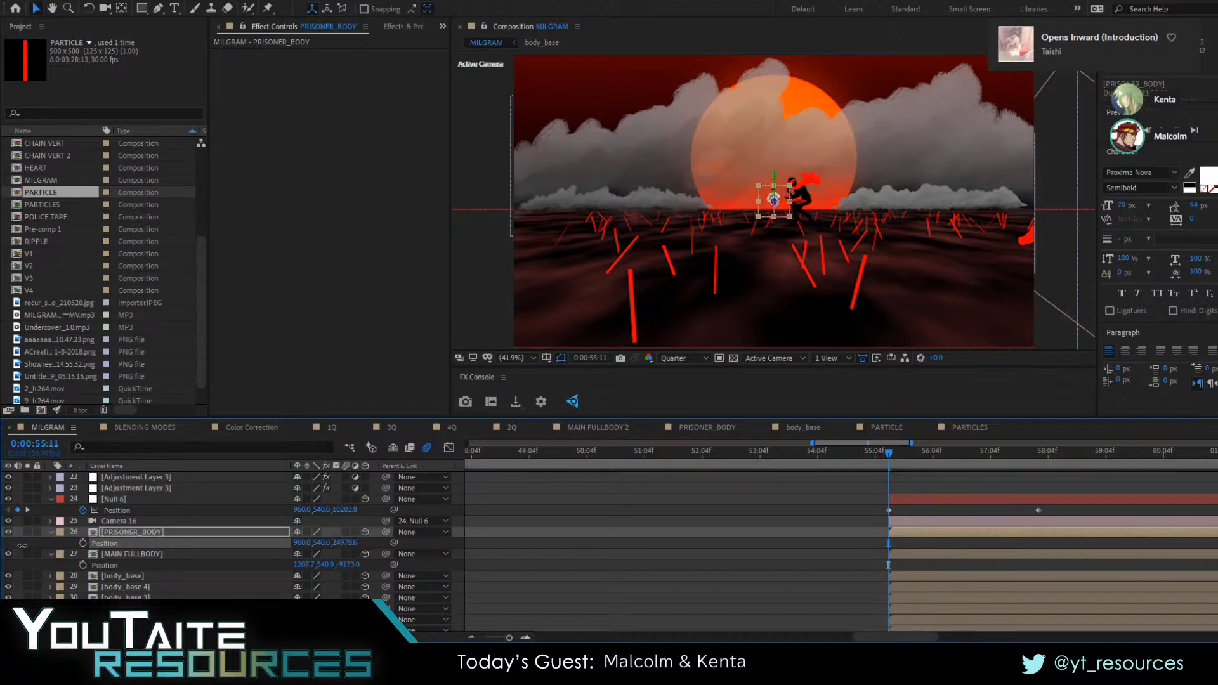
drag(22, 544, 447, 564)
drag(343, 543, 92, 588)
key(space)
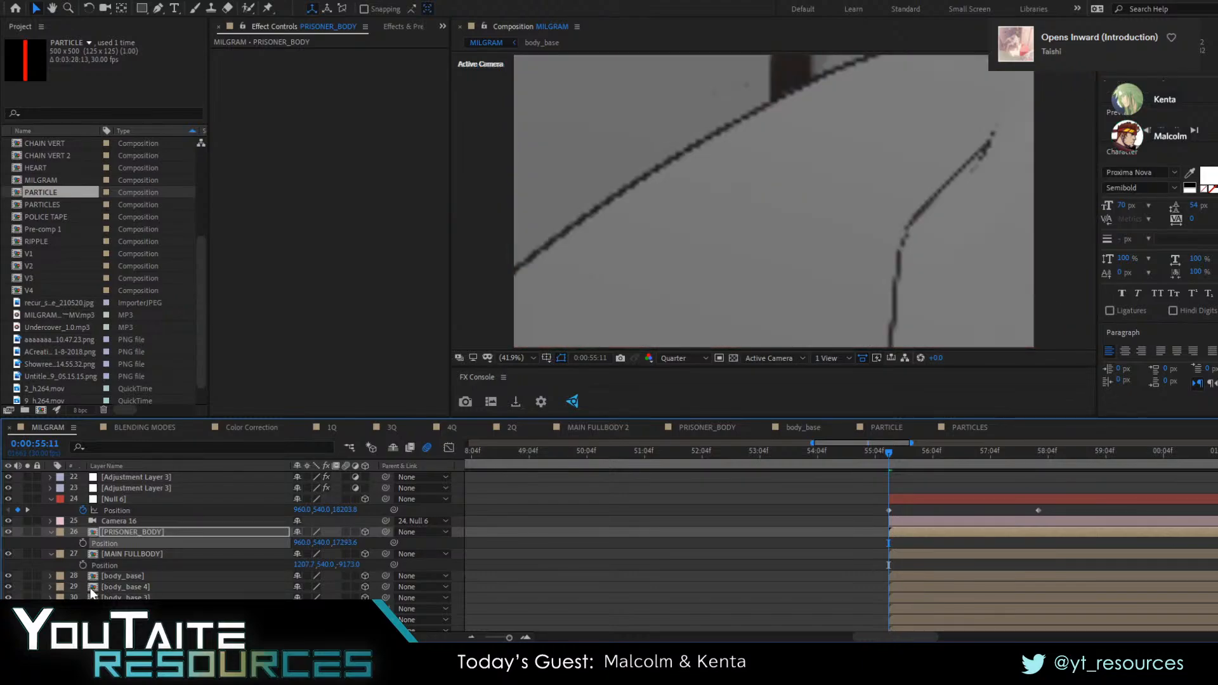
key(space)
Set the Position Z of the body_base layer directly above the clouds to 14269 and preview from 0:00:55:18
click(94, 609)
scroll(107, 608, down, 1)
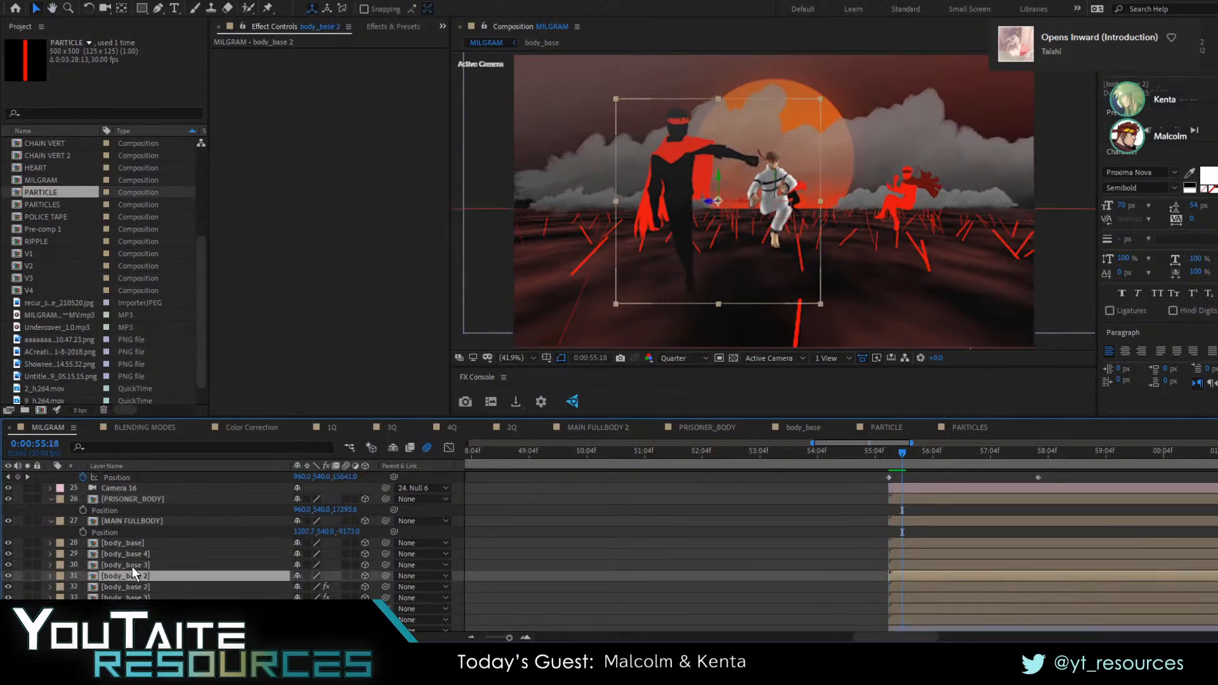
click(132, 565)
click(135, 543)
click(130, 609)
scroll(130, 609, down, 2)
click(131, 598)
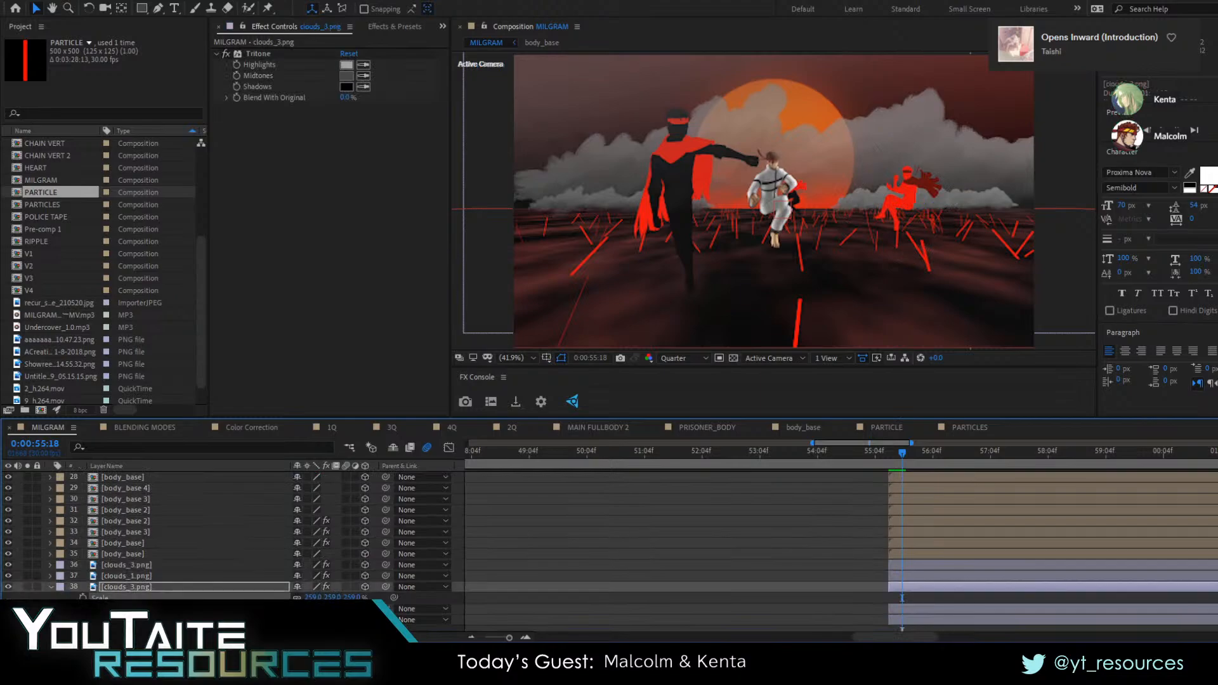
click(142, 534)
click(138, 547)
click(141, 522)
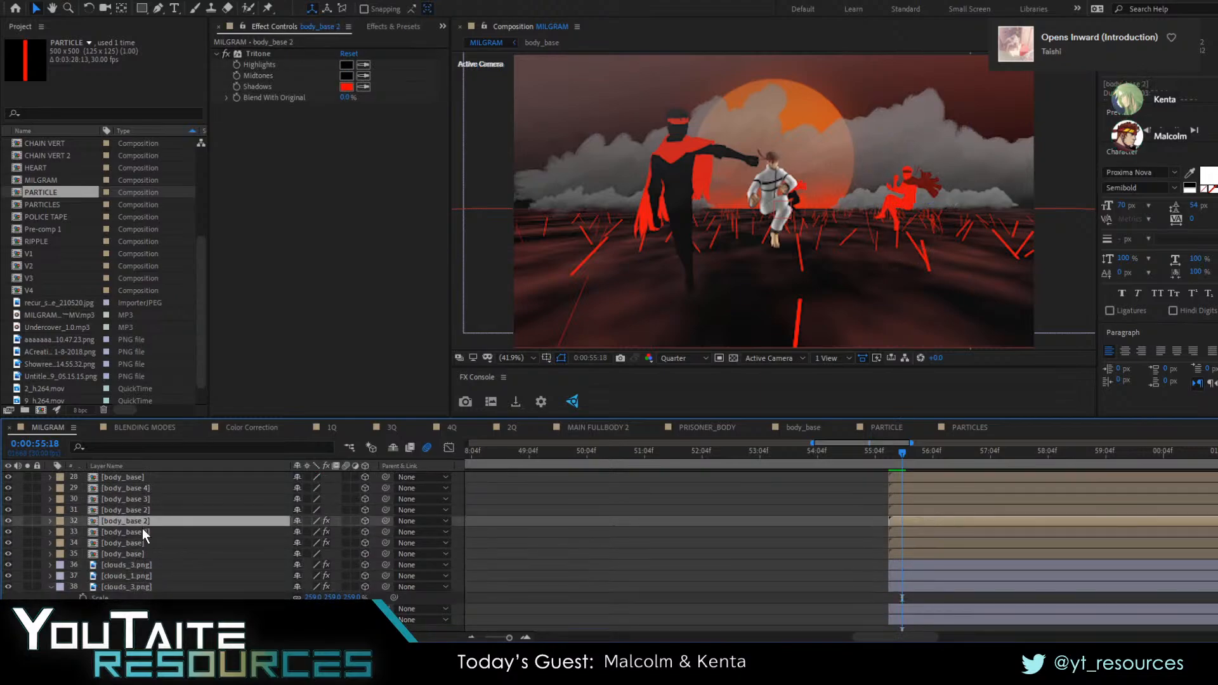
click(135, 554)
key(p)
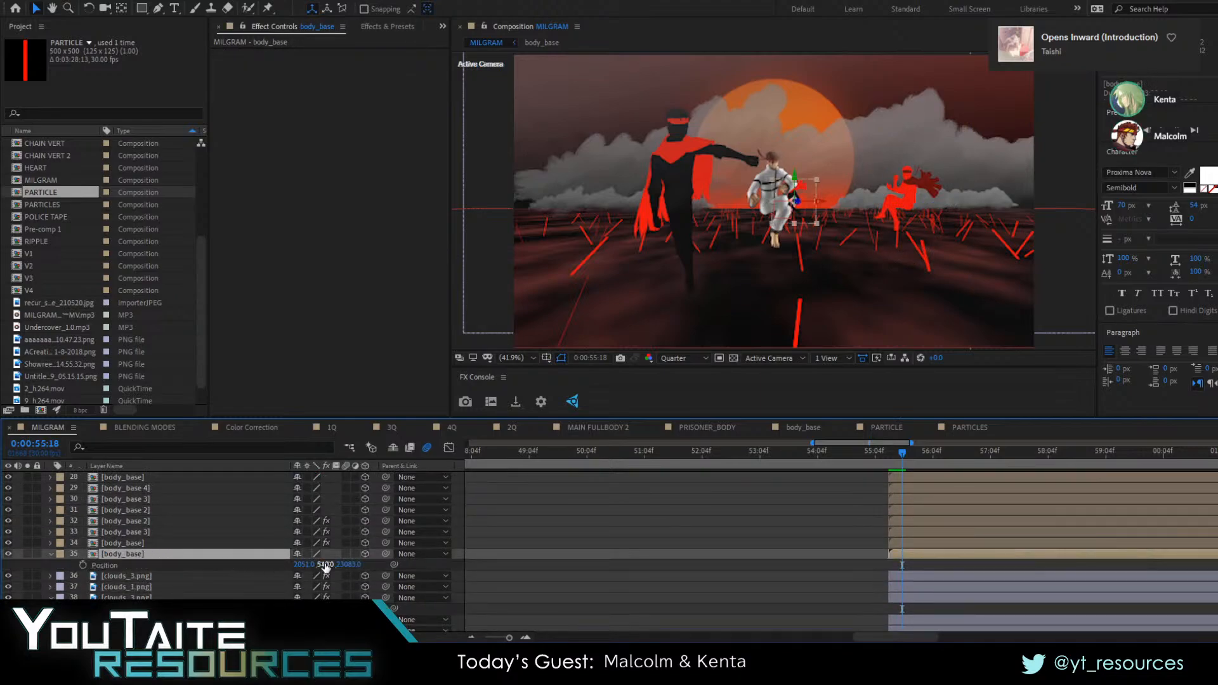
drag(352, 566, 126, 561)
key(space)
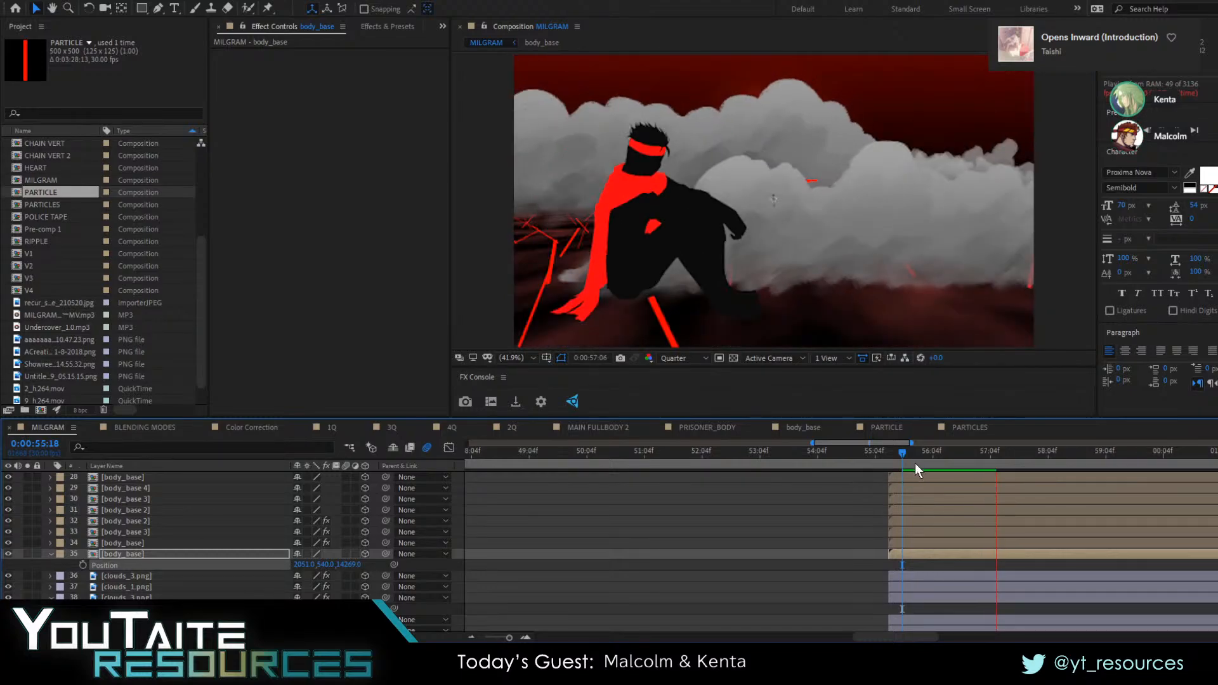
key(space)
At 0:00:56:20, shift the larger red body_base 2 figure sideways toward the centre of the frame
drag(931, 460, 961, 463)
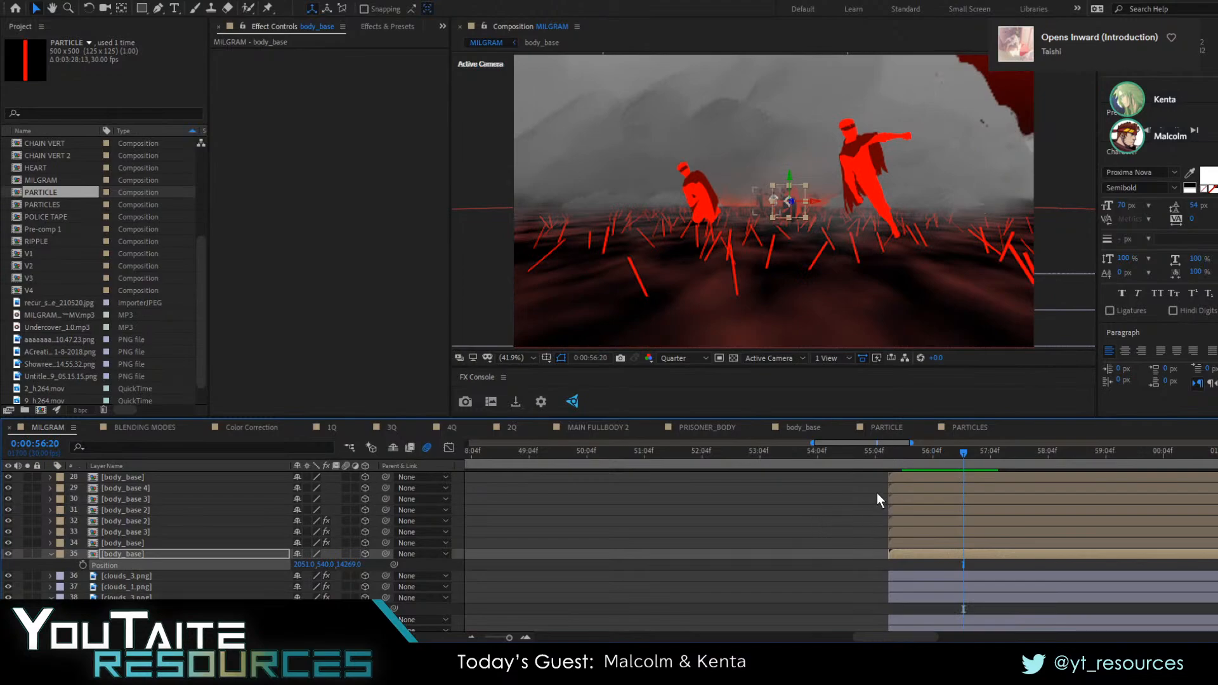
click(887, 166)
drag(916, 165, 862, 203)
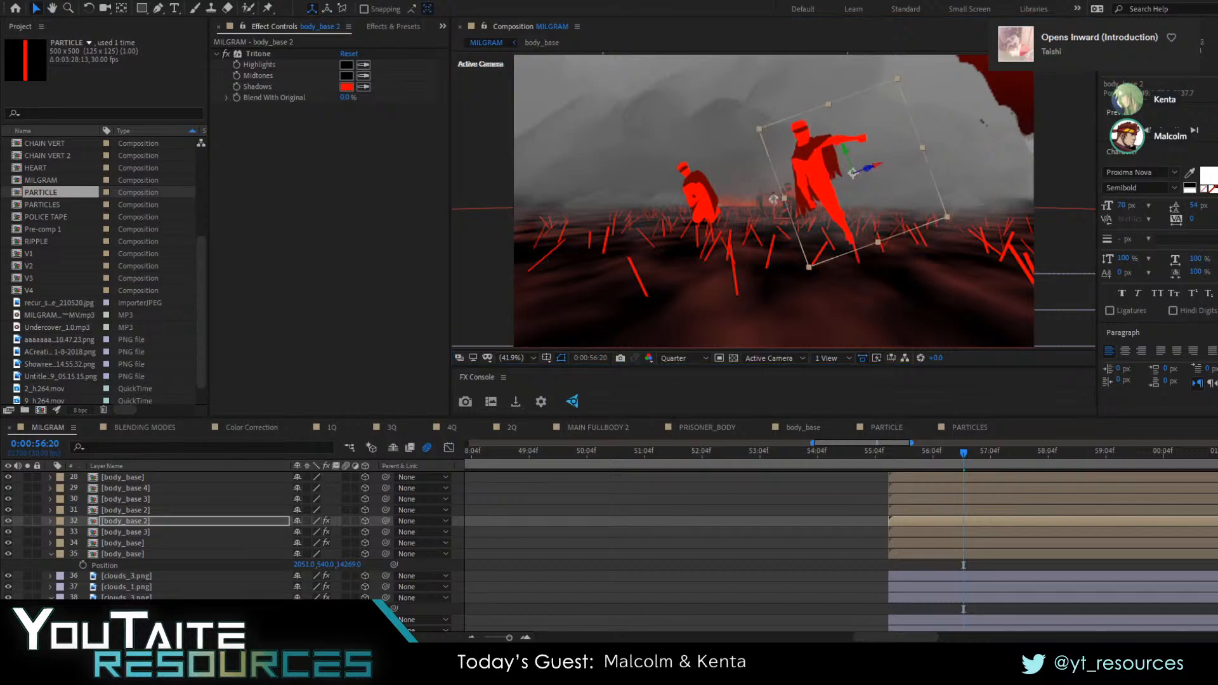
At 0:00:57:21, set the scale of the clouds_3.png layer directly below the body_base layers to 855% and shift it inward and slightly down
drag(955, 462, 1022, 461)
click(881, 265)
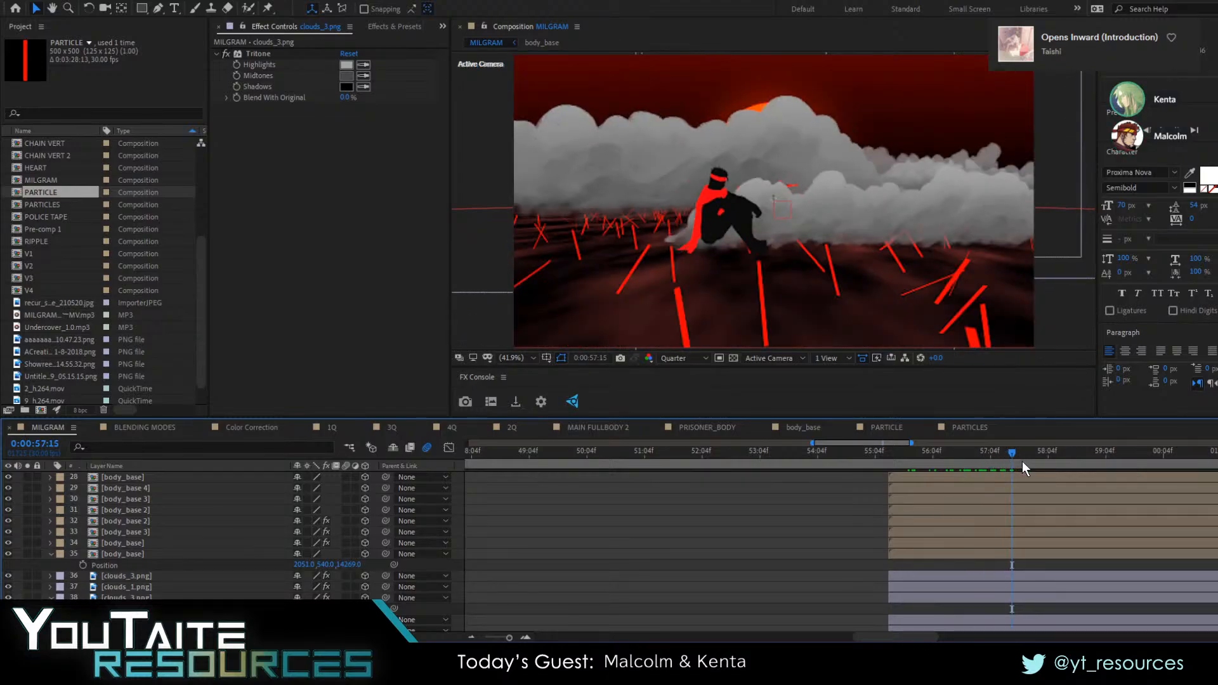
click(497, 169)
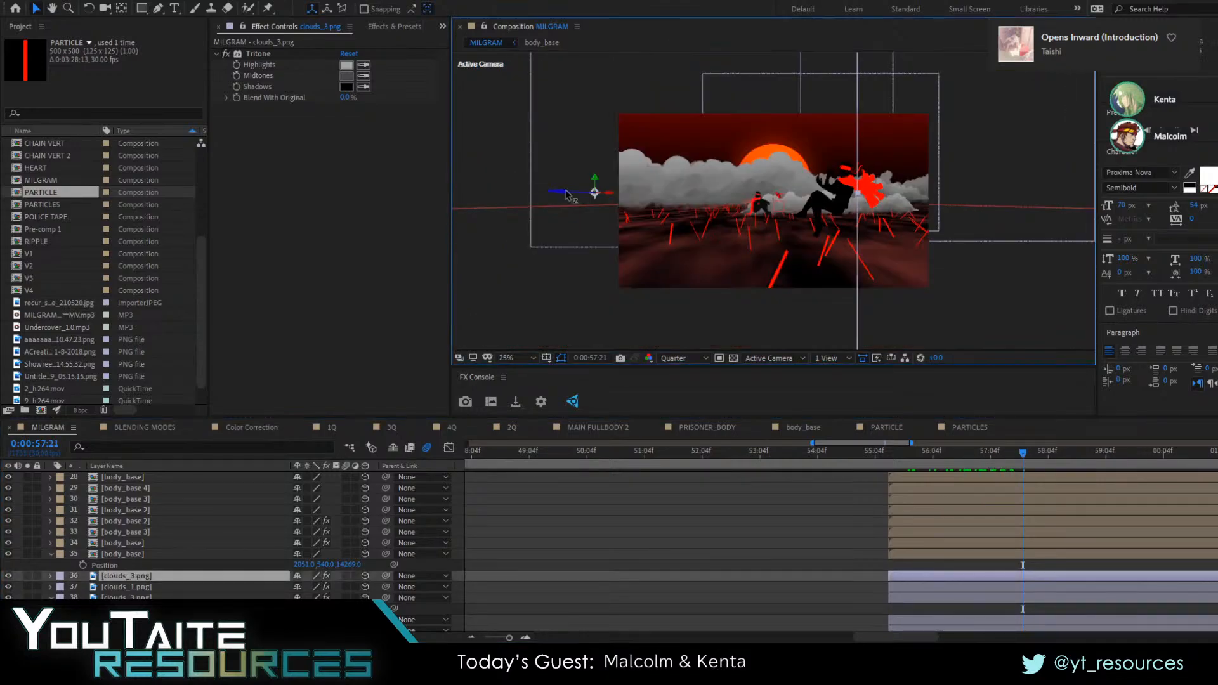
key(s)
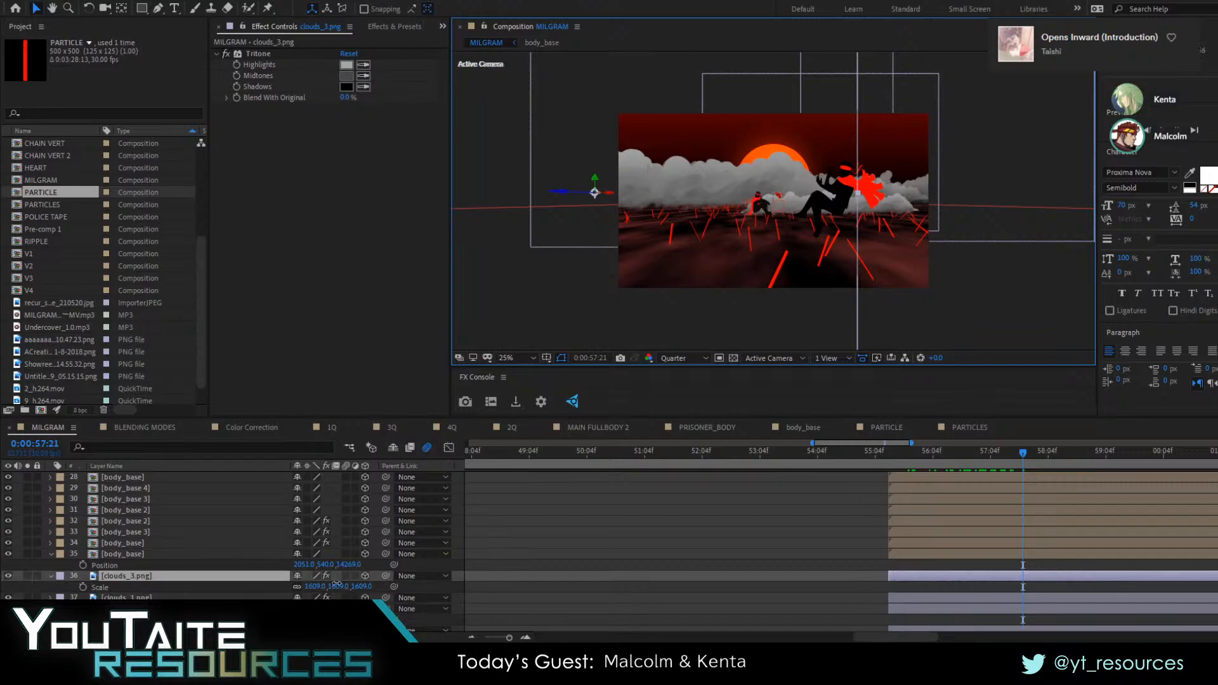
drag(336, 585, 190, 585)
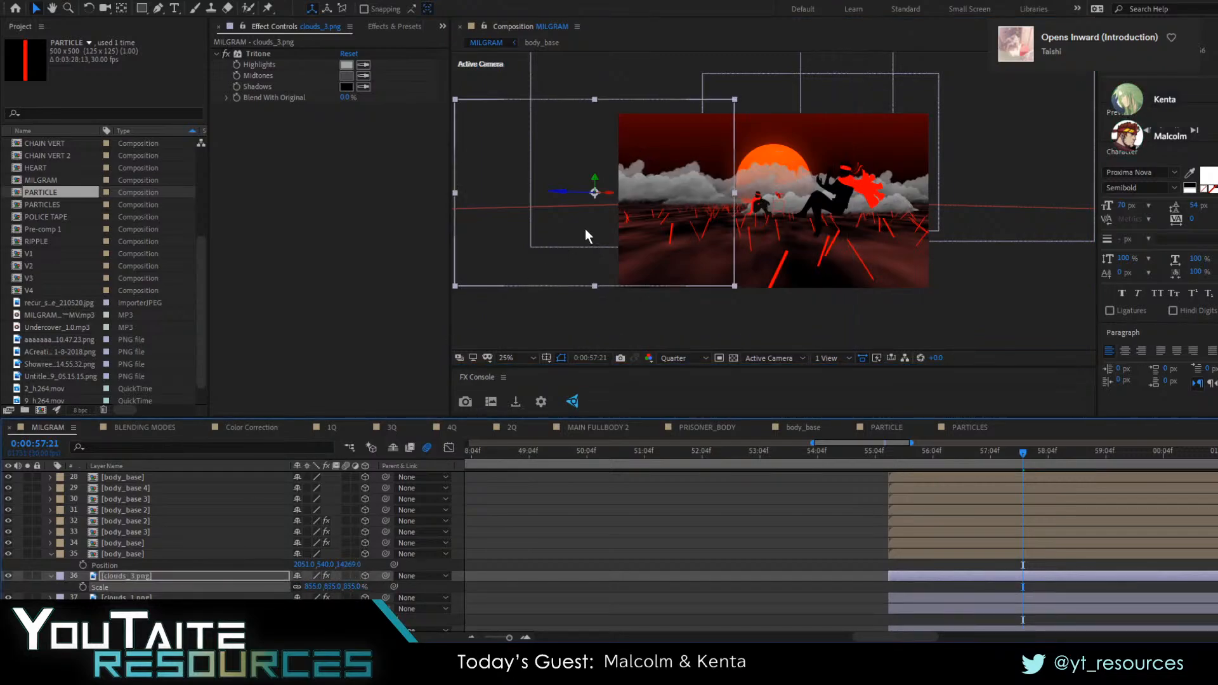
drag(584, 234, 645, 250)
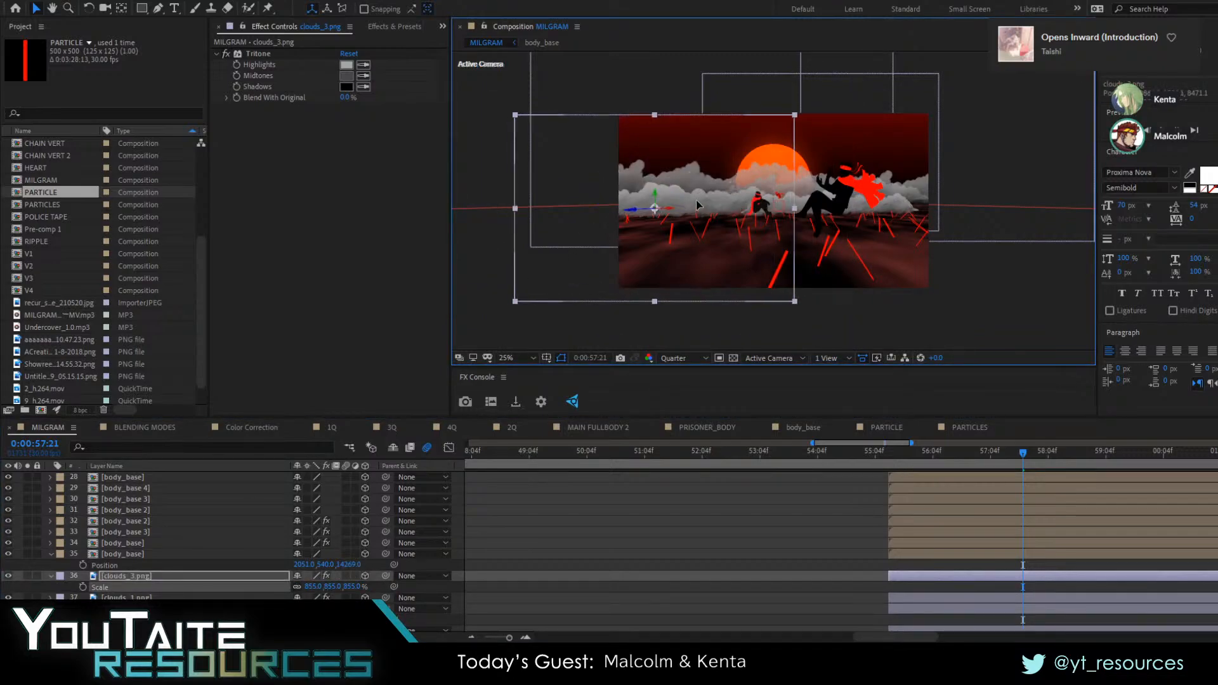
click(519, 356)
click(511, 371)
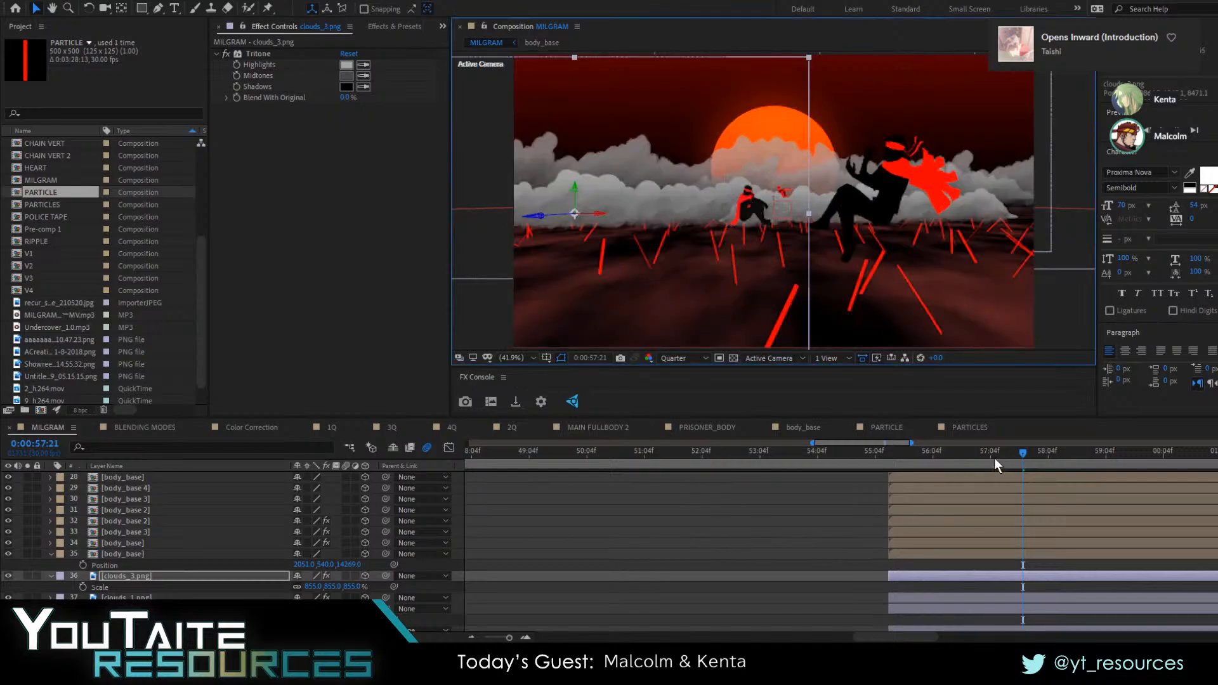
Set the opacity of all seven clouds layers to 60% and preview the shot from 0:00:55:02
mouse_move(995, 459)
mouse_down()
mouse_move(904, 460)
mouse_move(992, 464)
mouse_up()
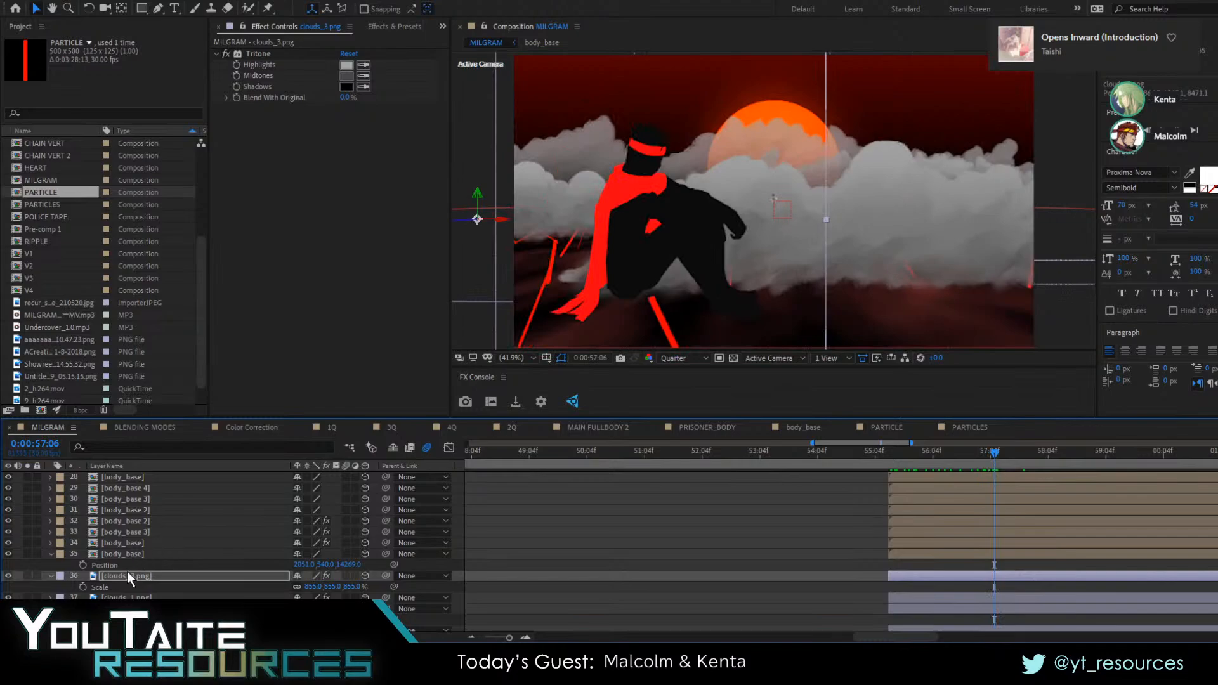
scroll(144, 565, down, 1)
scroll(136, 572, down, 2)
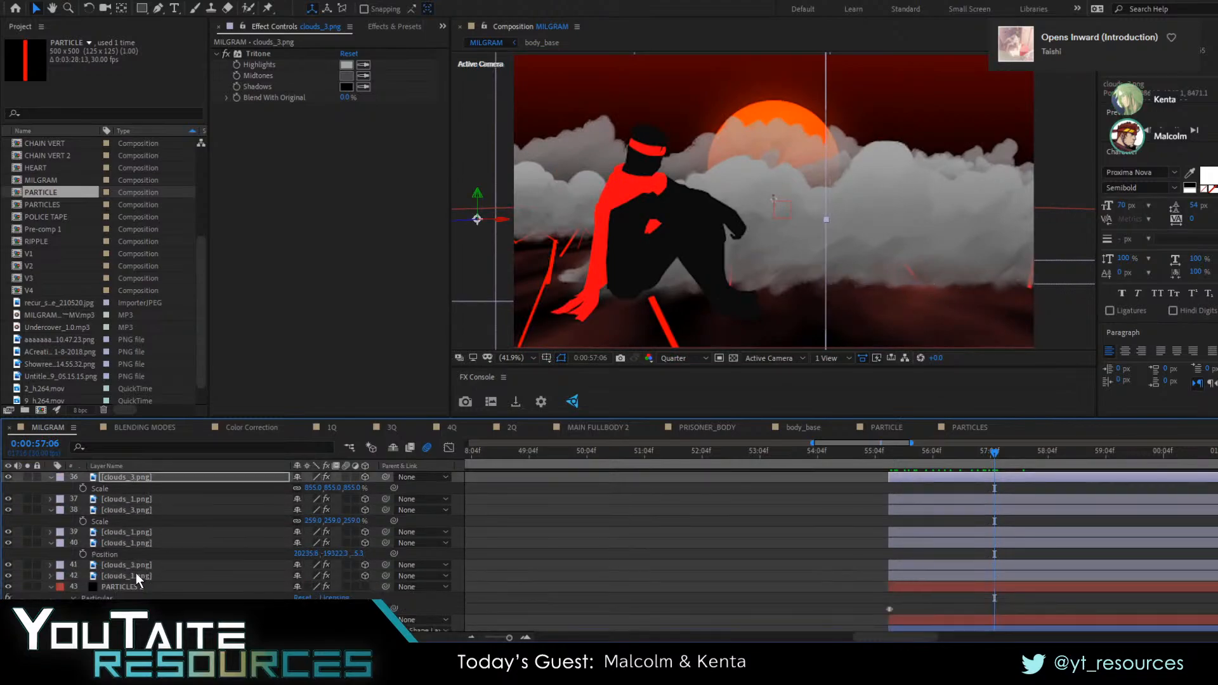
shift+click(134, 572)
key(t)
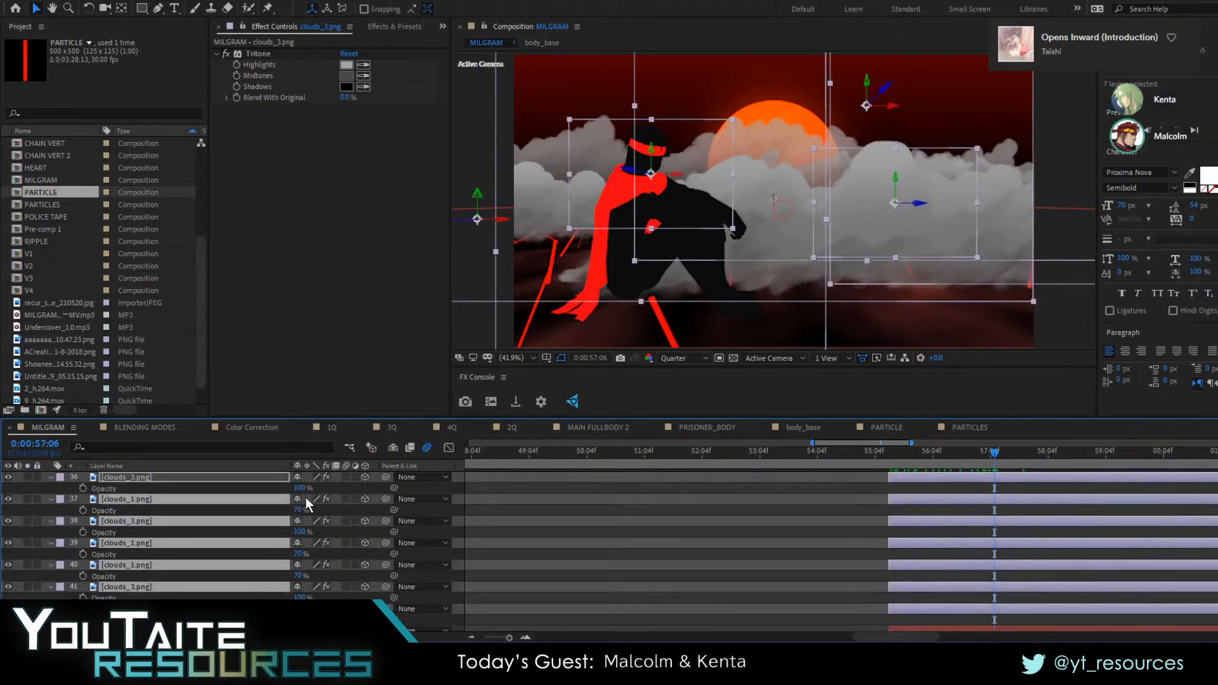
key(Return)
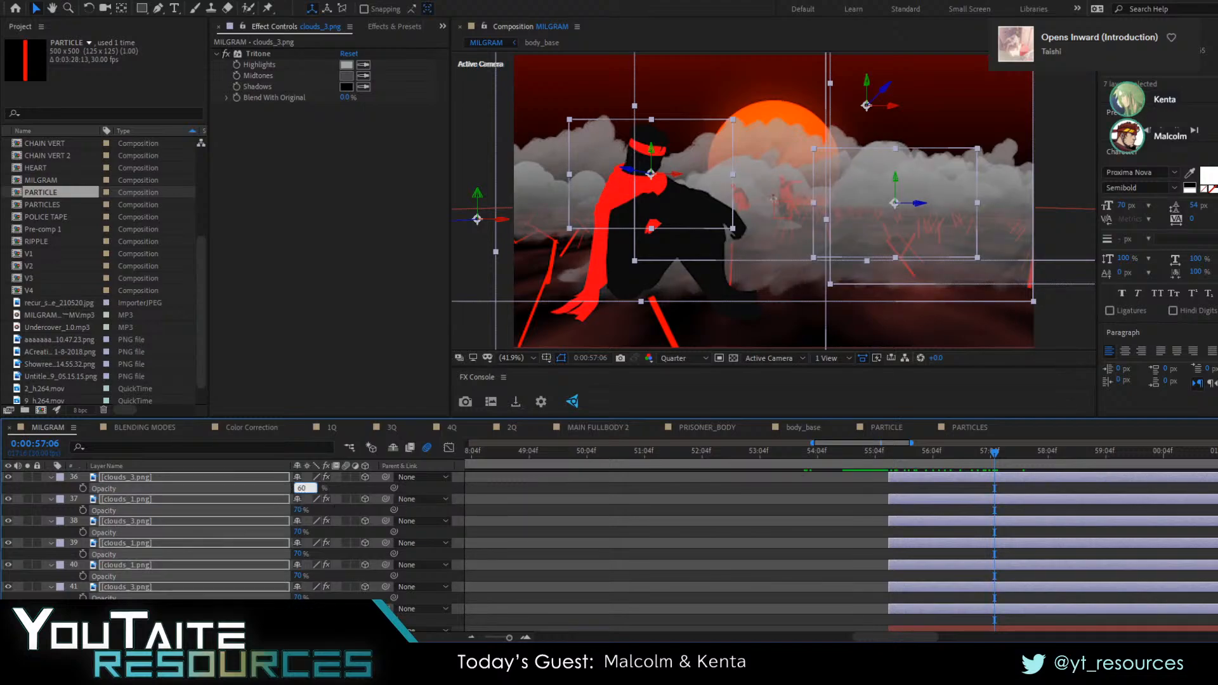
text(60)
key(Return)
click(740, 543)
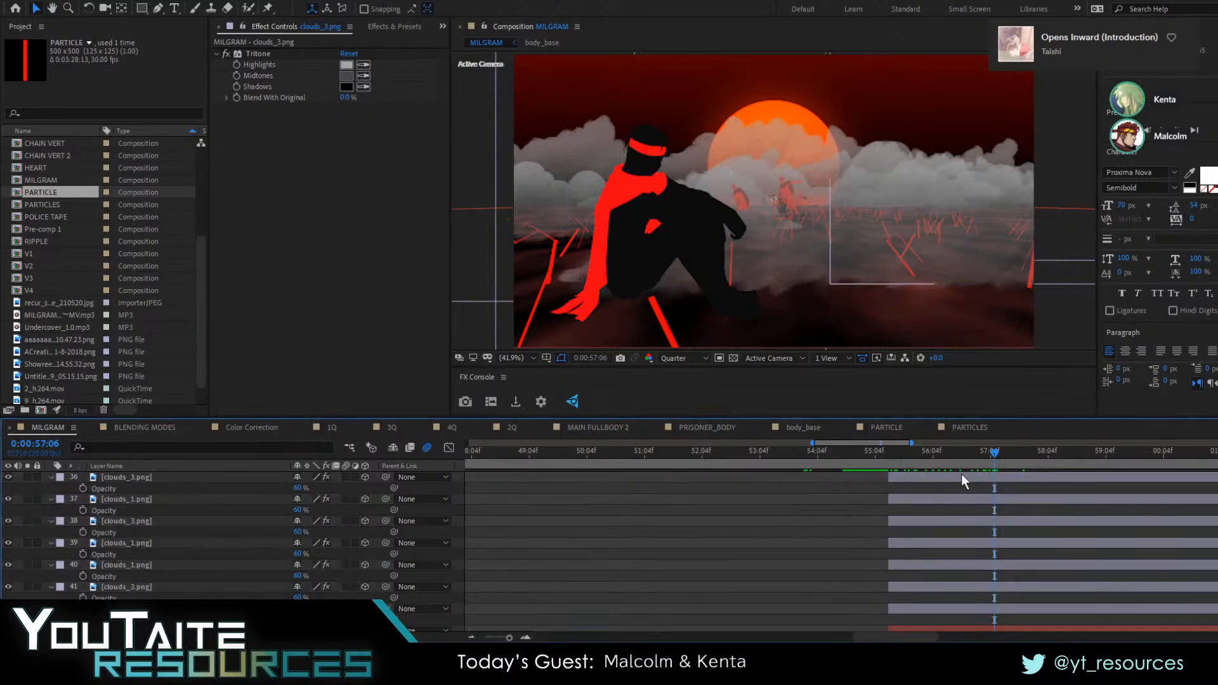
key(space)
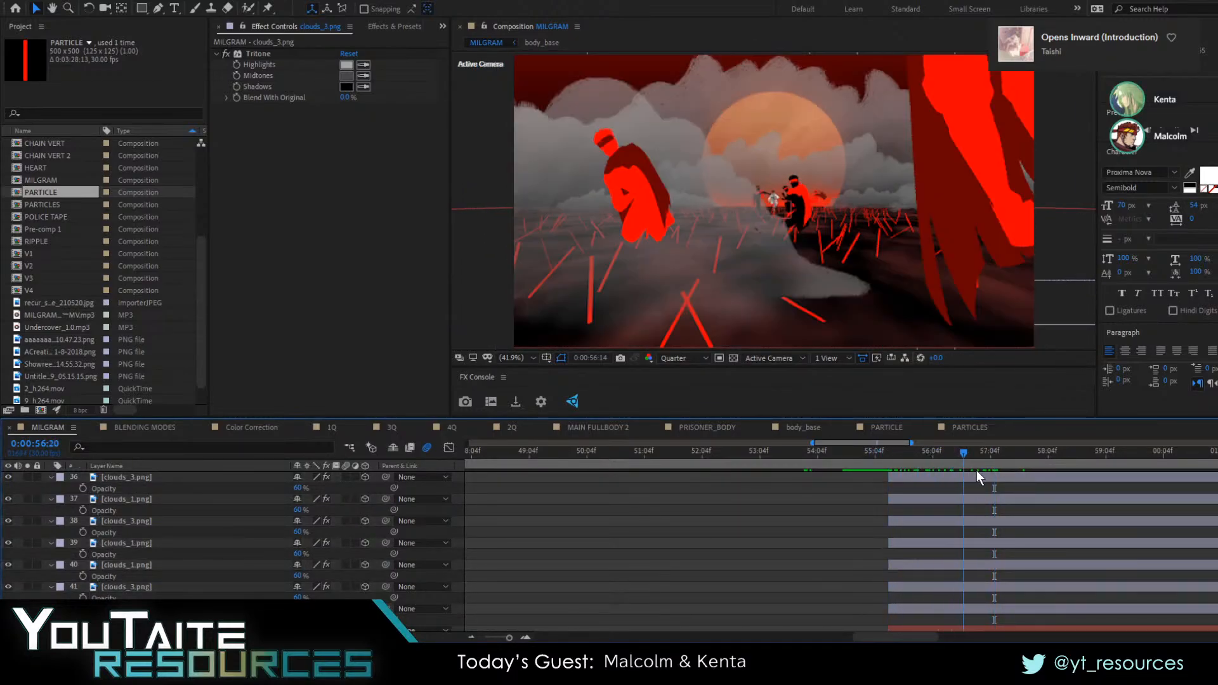
click(870, 473)
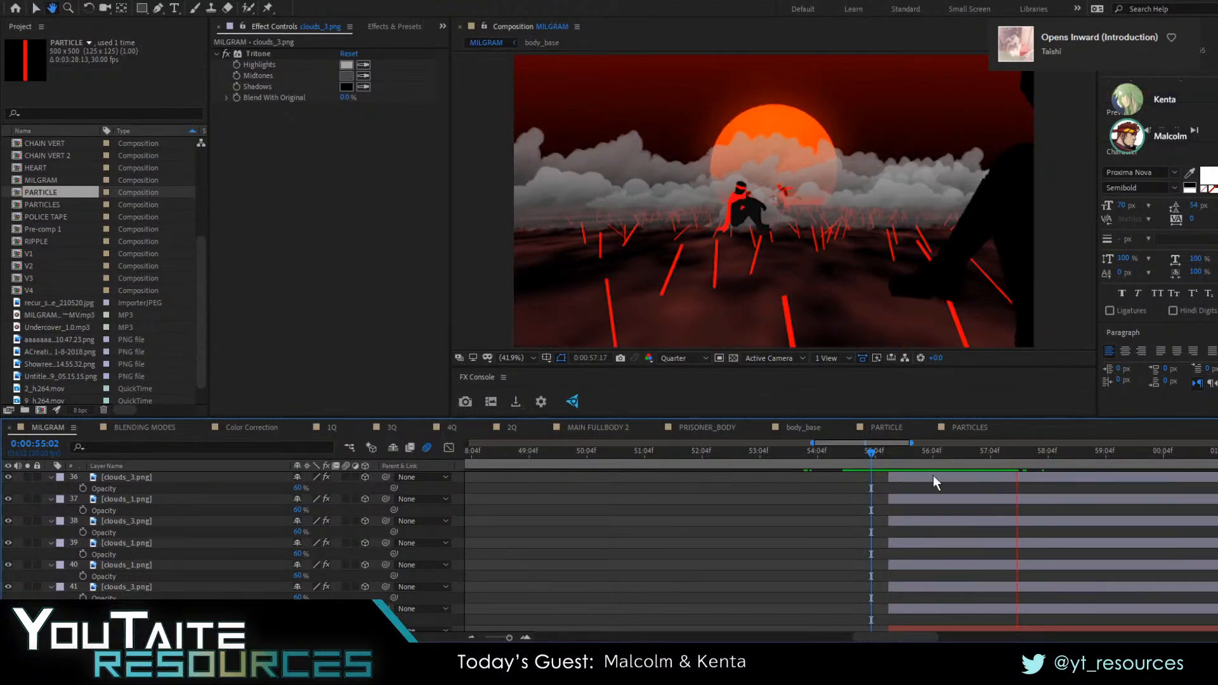
At 0:00:56:20, push the smaller red body_base 3 figure deeper into the scene and preview from 0:00:55:11
mouse_move(963, 466)
mouse_down()
mouse_move(893, 466)
mouse_move(1019, 471)
mouse_move(962, 473)
mouse_up()
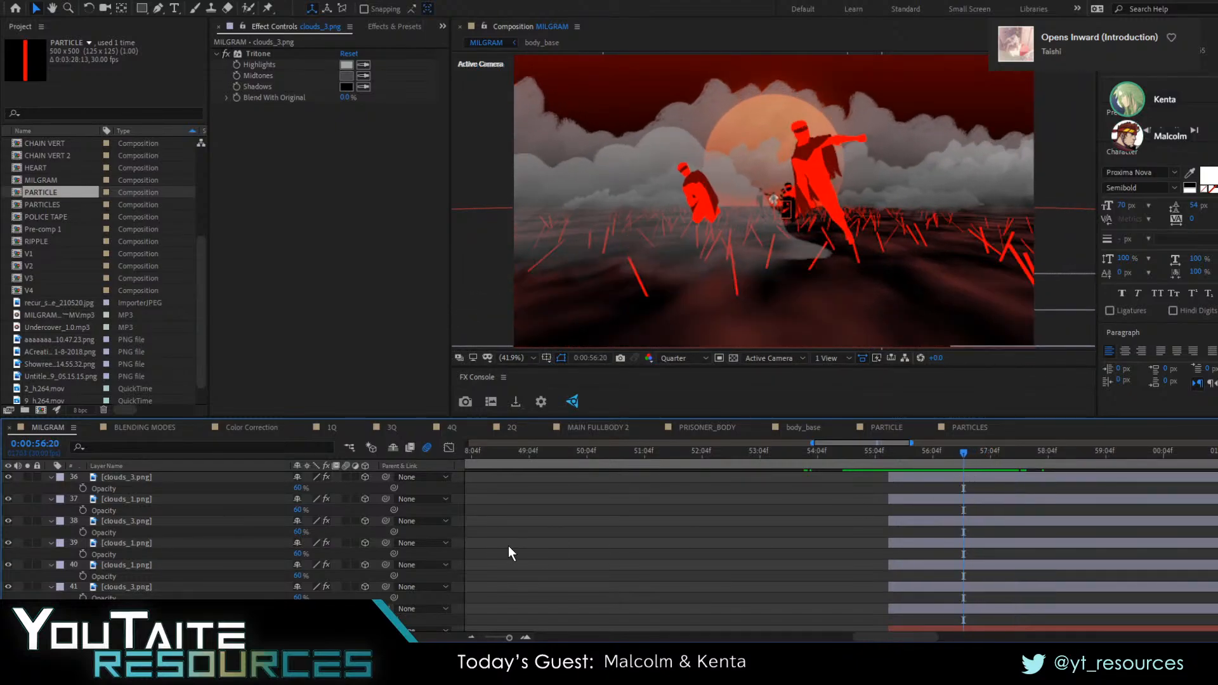
click(700, 188)
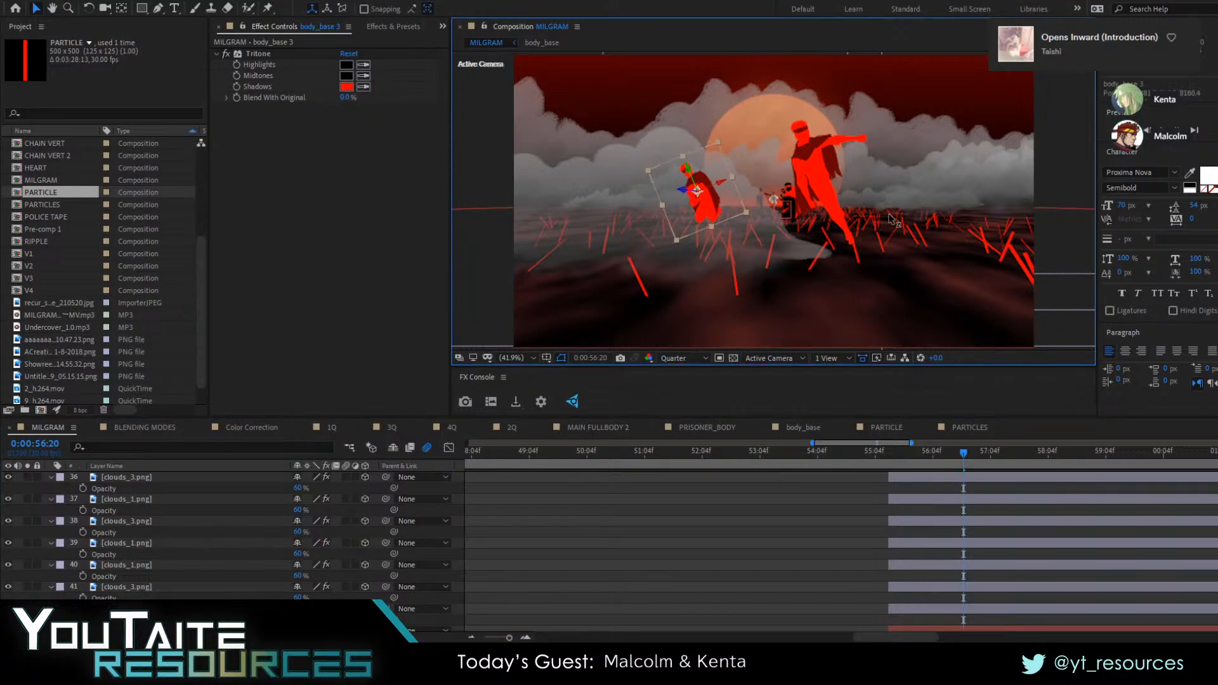
drag(891, 219, 850, 224)
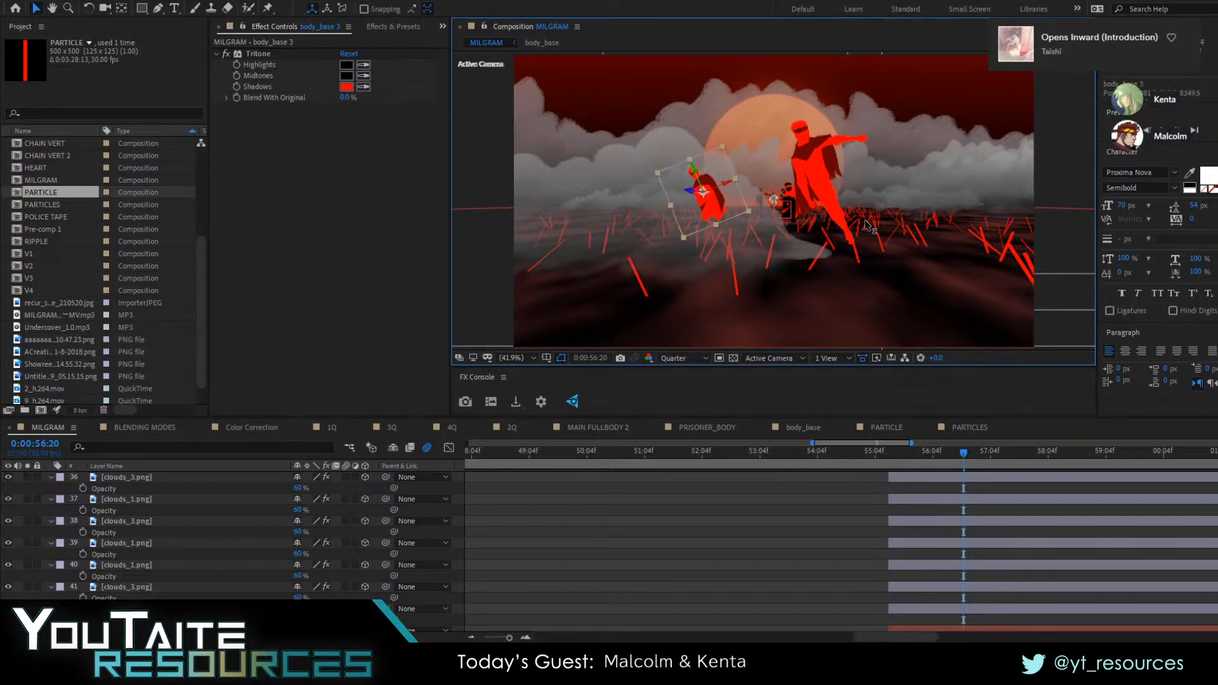
drag(690, 193, 801, 206)
key(ctrl+z)
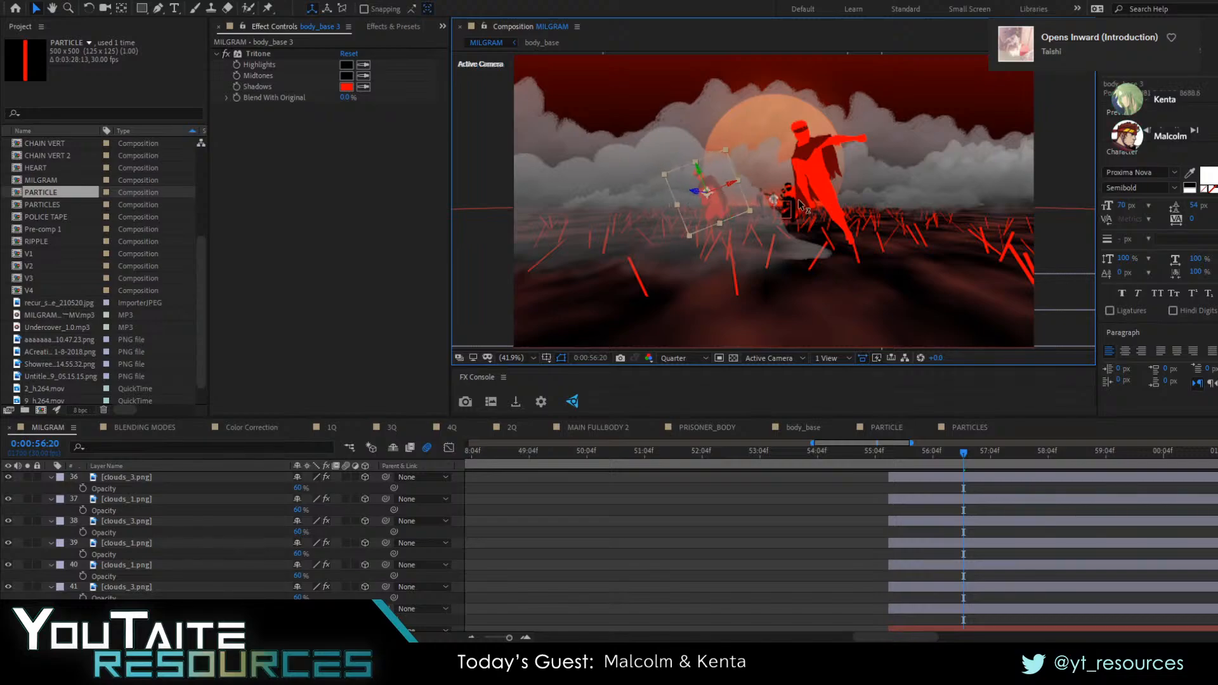
mouse_move(720, 203)
mouse_down()
mouse_move(697, 202)
mouse_move(717, 202)
mouse_up()
drag(935, 457, 886, 456)
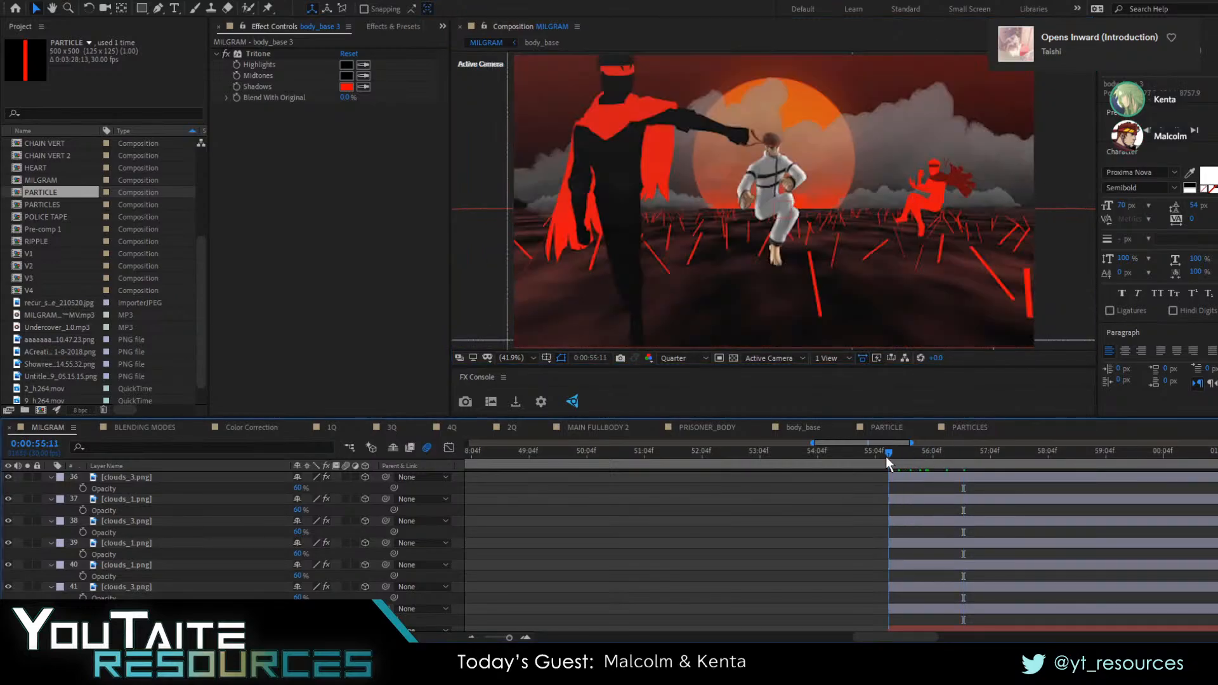
key(space)
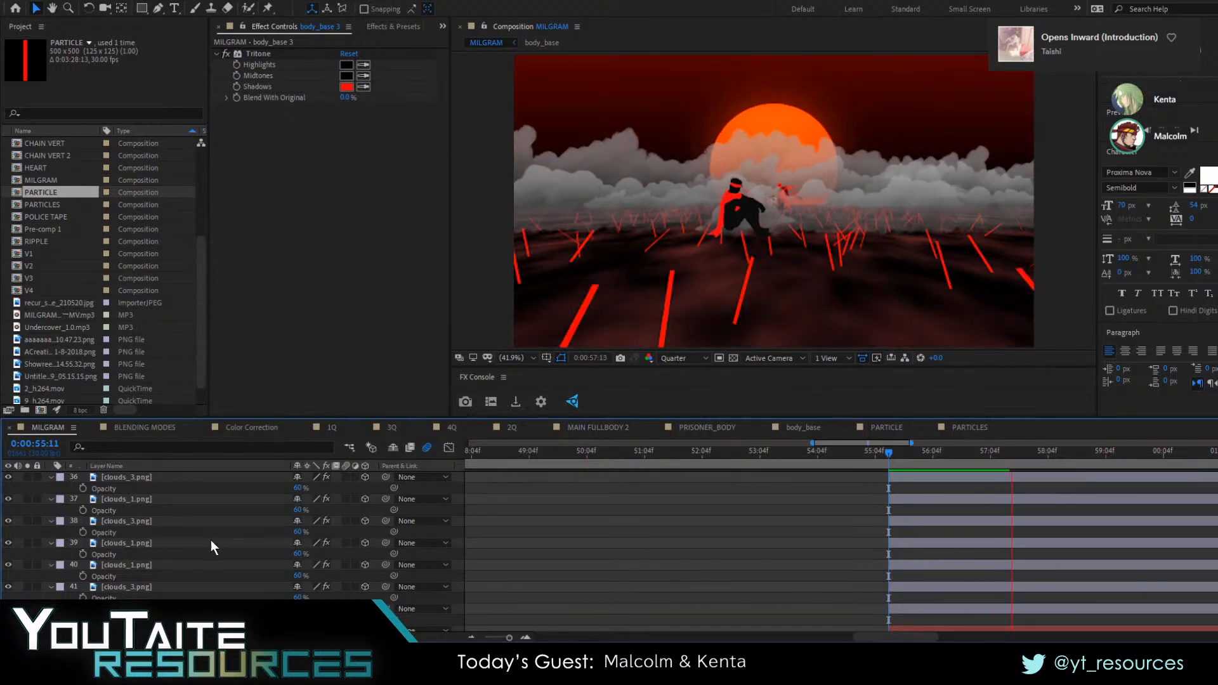
key(space)
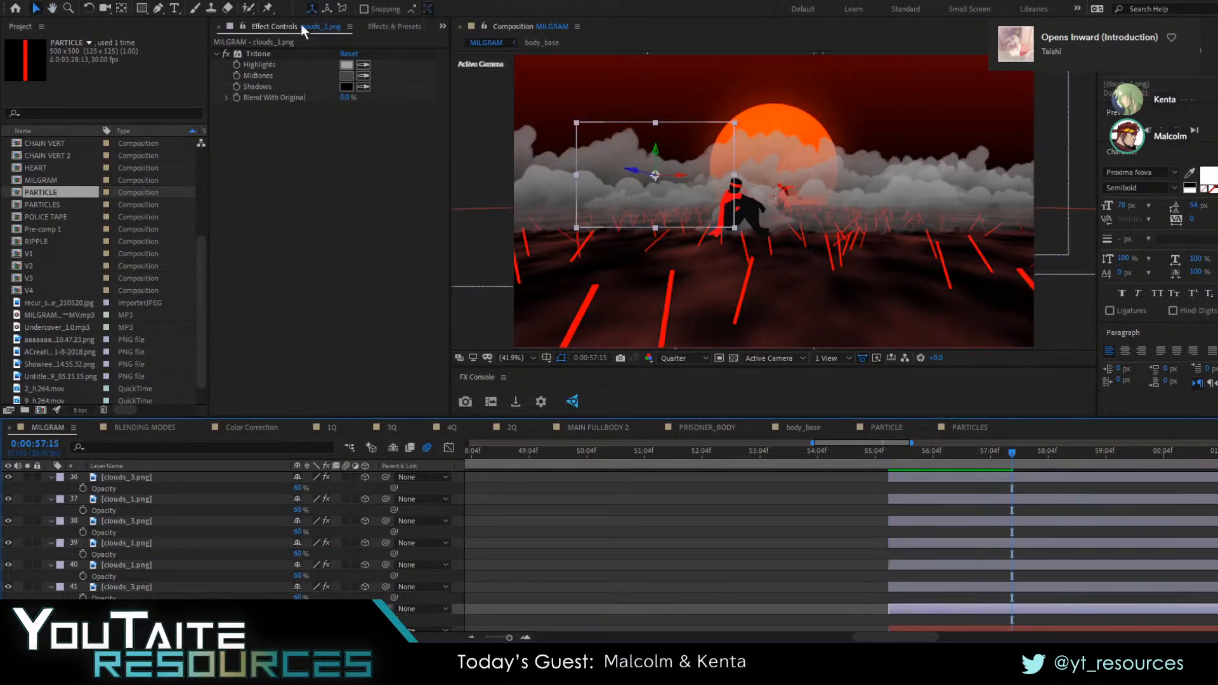
Apply the Curves effect to the lowest clouds_1.png layer and switch its channel to Alpha
click(376, 26)
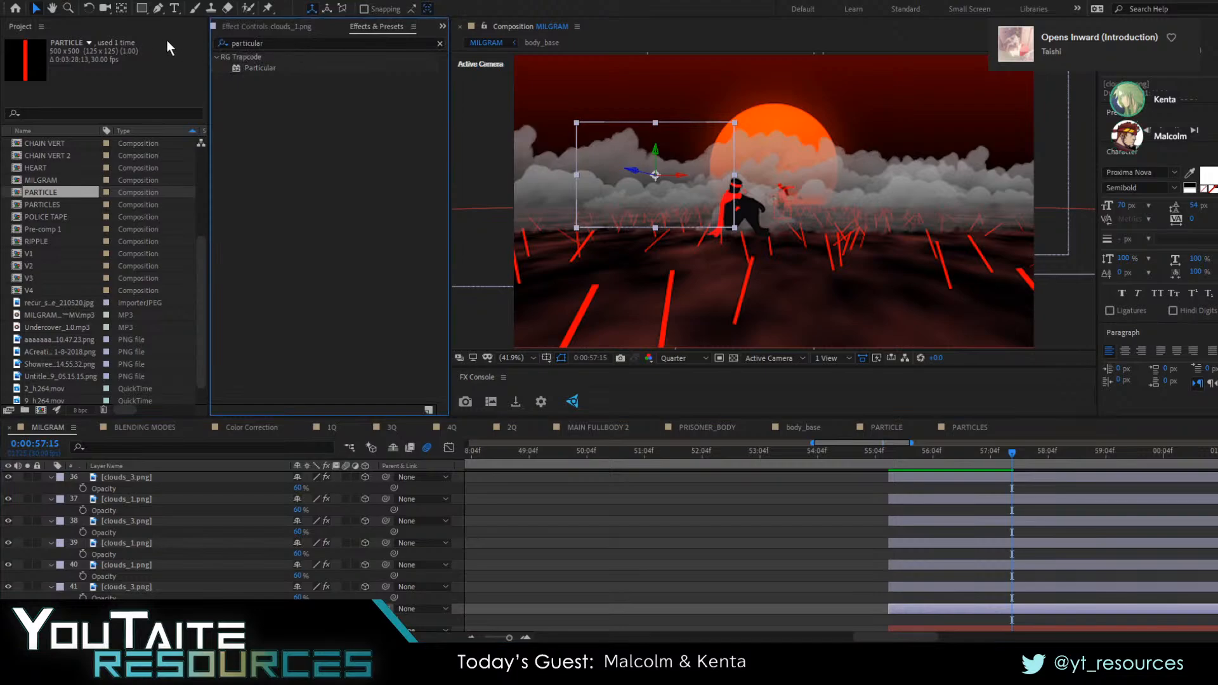
double_click(275, 41)
text(curves)
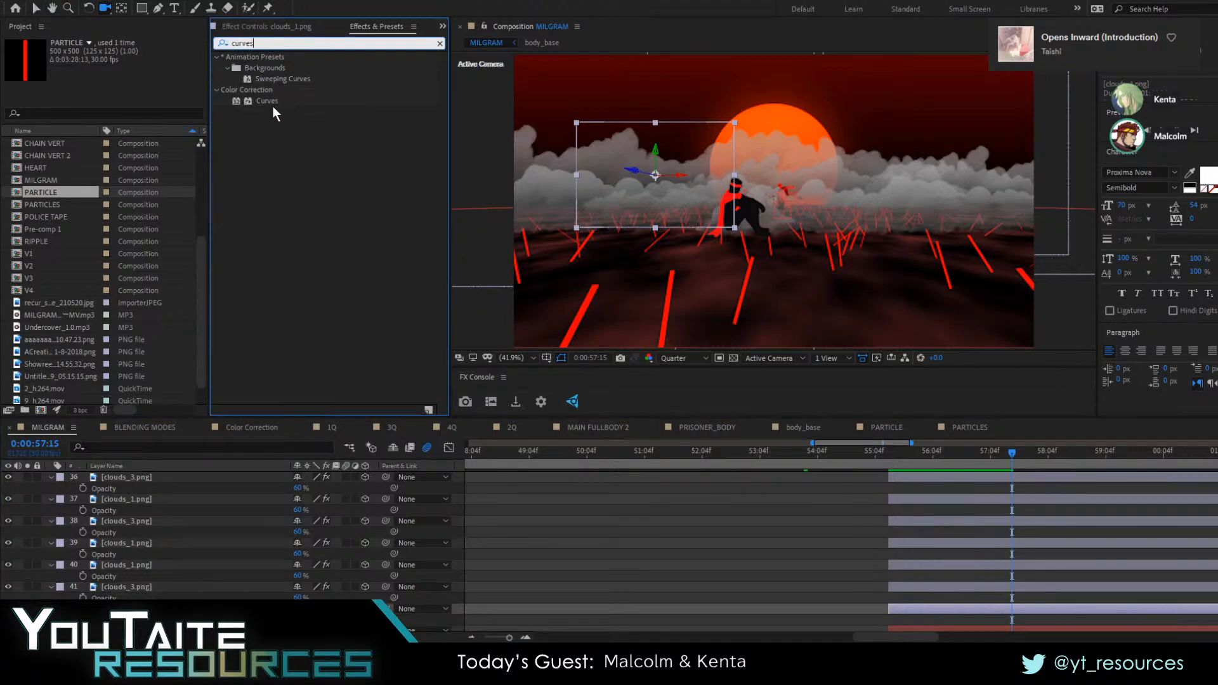
click(272, 102)
double_click(268, 101)
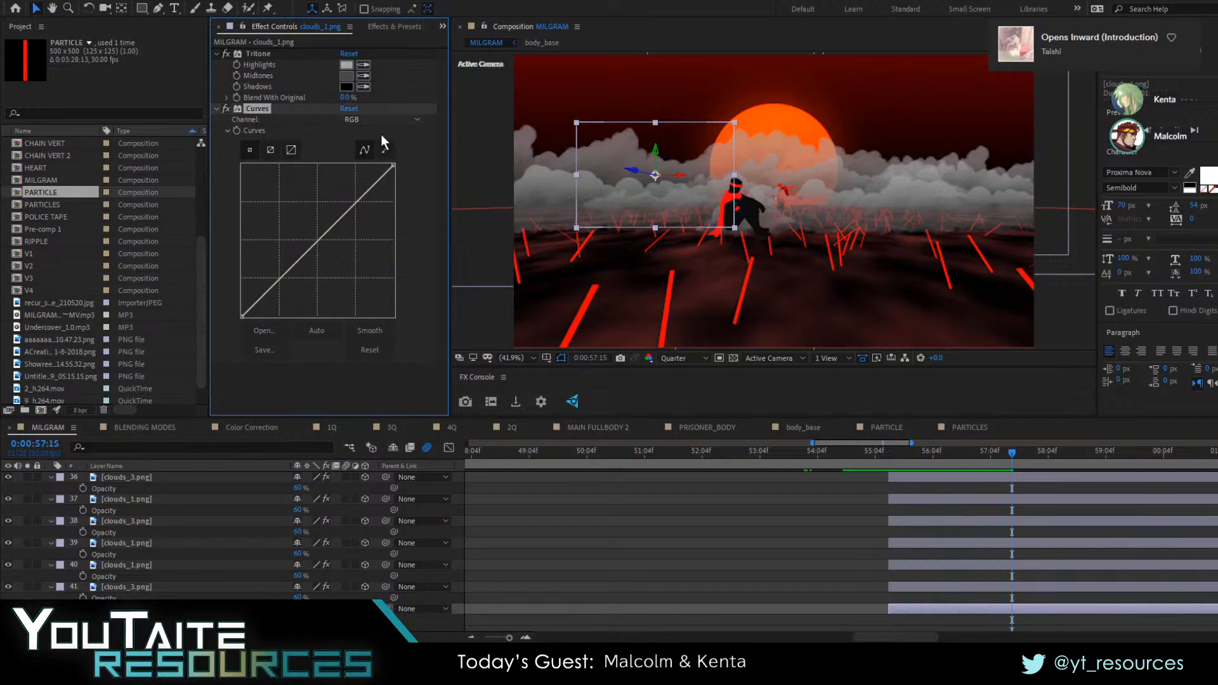
click(380, 120)
click(374, 192)
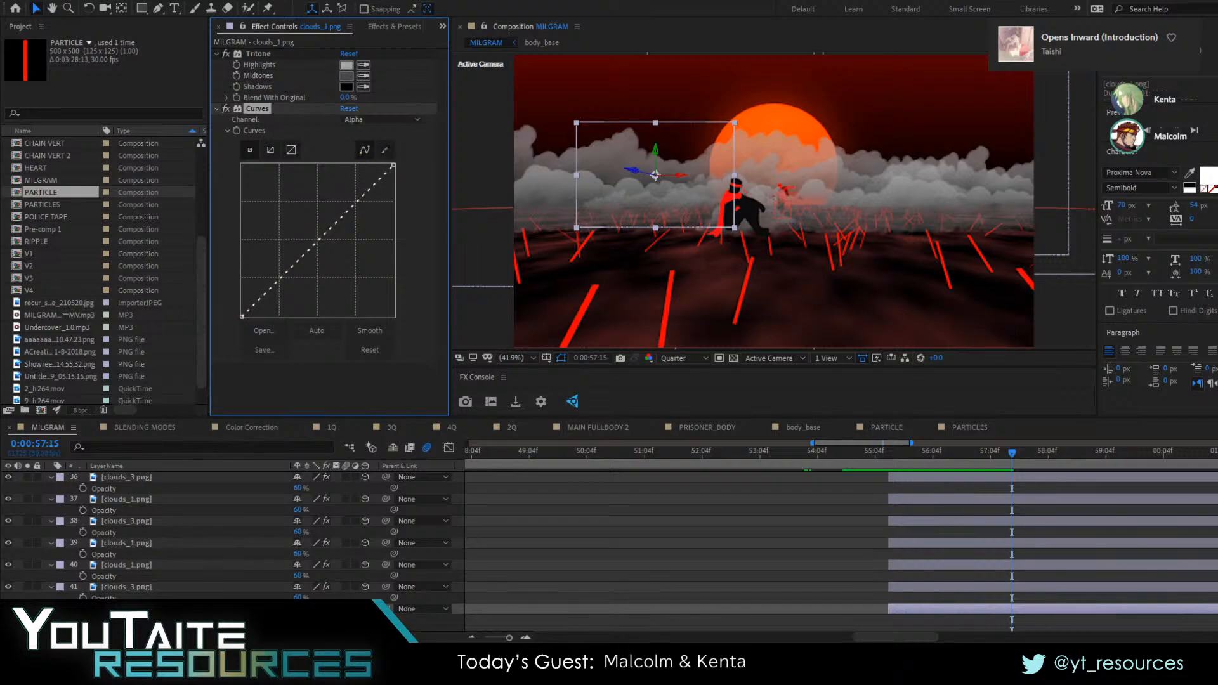
Solo the lowest clouds_1.png layer and pull its Alpha curve down below the diagonal
click(27, 609)
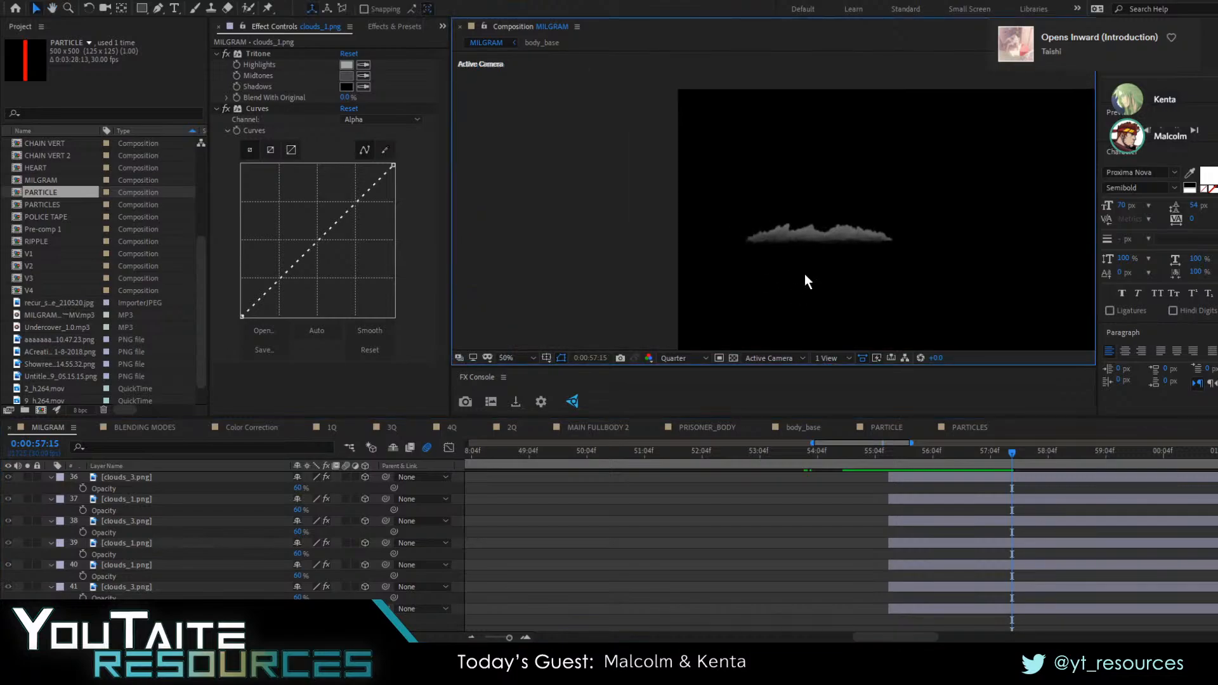
scroll(805, 273, up, 4)
drag(319, 239, 336, 276)
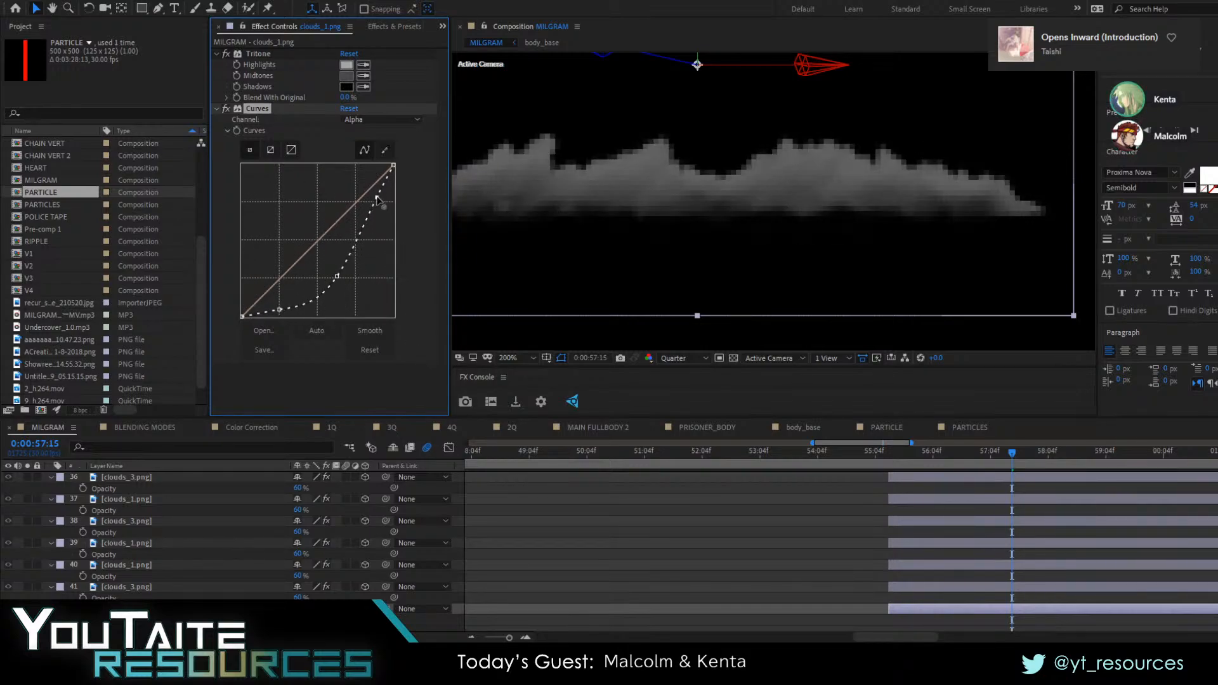
mouse_move(377, 198)
mouse_down()
mouse_move(346, 286)
mouse_move(380, 207)
mouse_up()
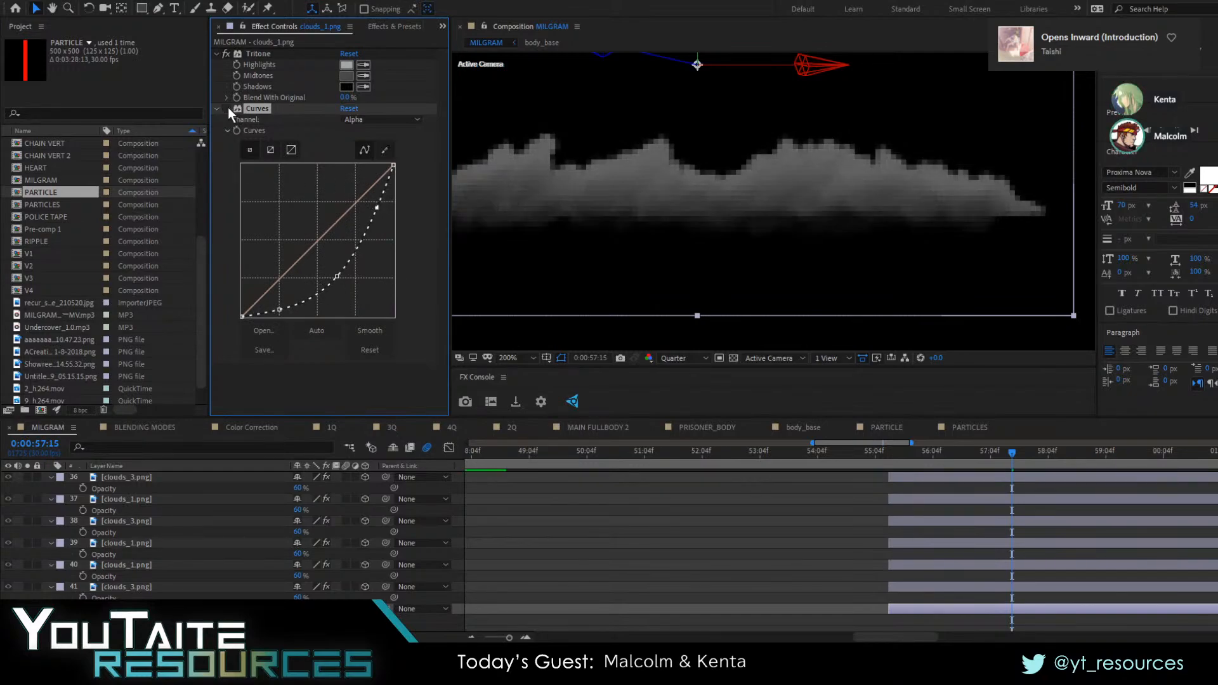
Search the effects for "alpha", clear the search and remove the Curves effect from the clouds_1.png layer
click(364, 33)
drag(284, 43, 169, 63)
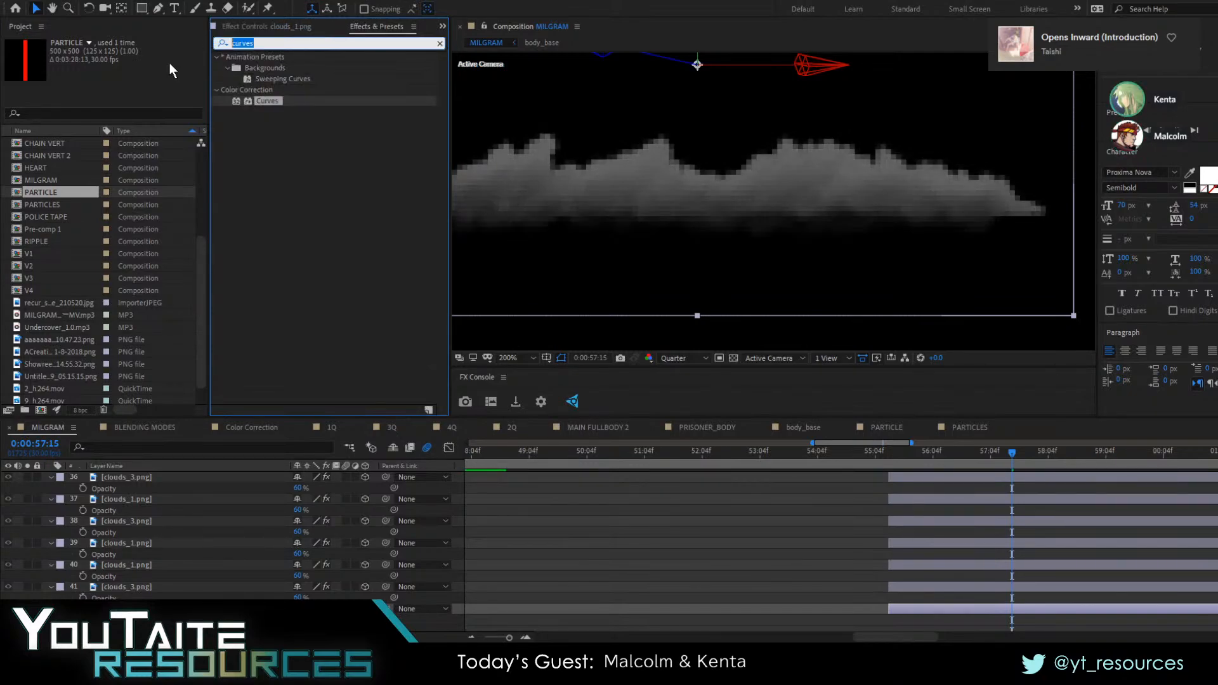
text(alp)
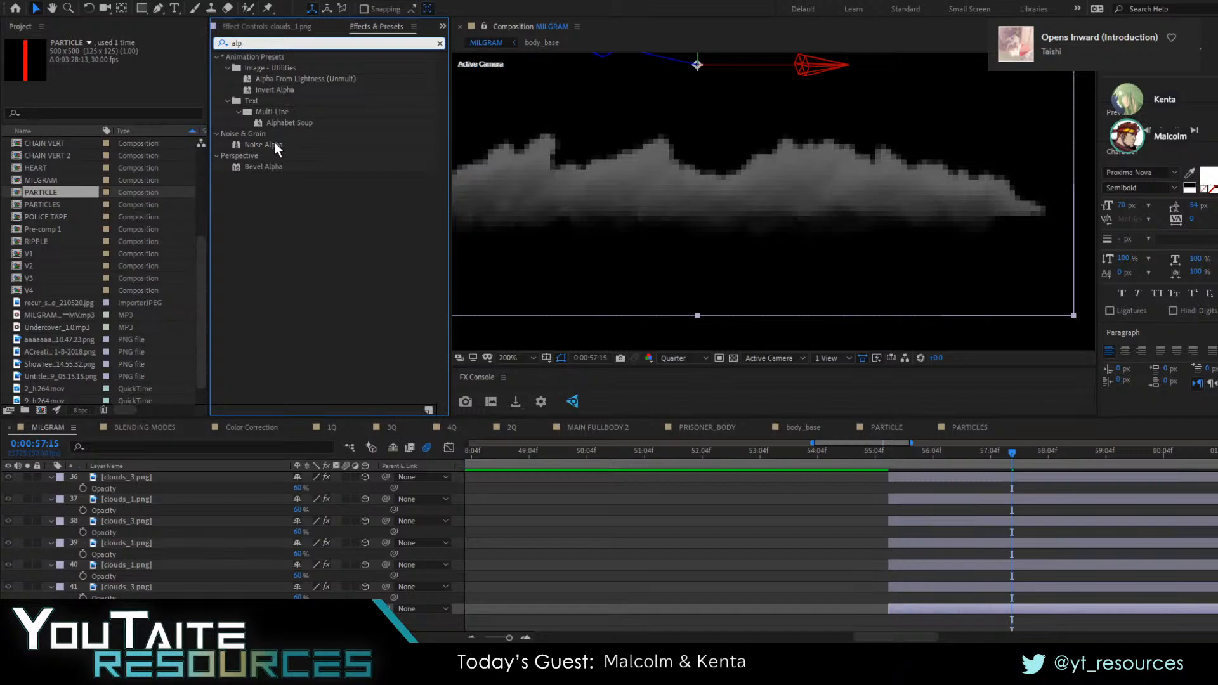
text(ha)
click(440, 43)
click(283, 28)
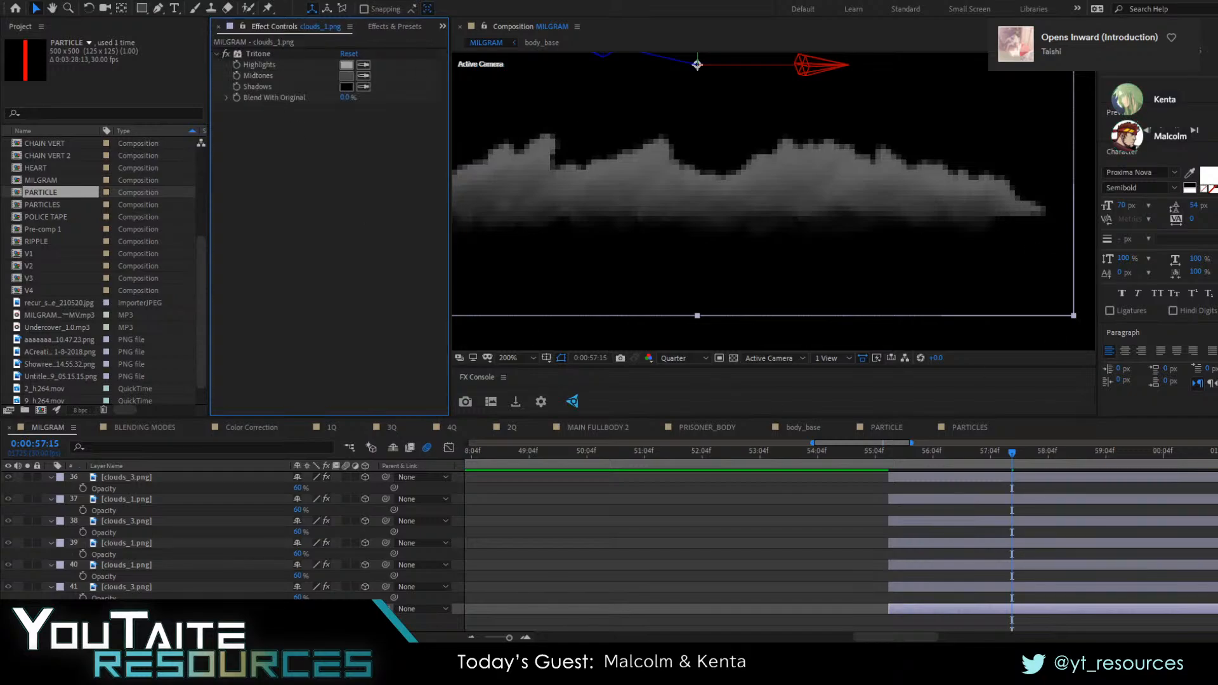
Draw a wide rectangular mask over the lower edge of the soloed clouds_1.png cloud and set its mode to Subtract
scroll(833, 244, down, 2)
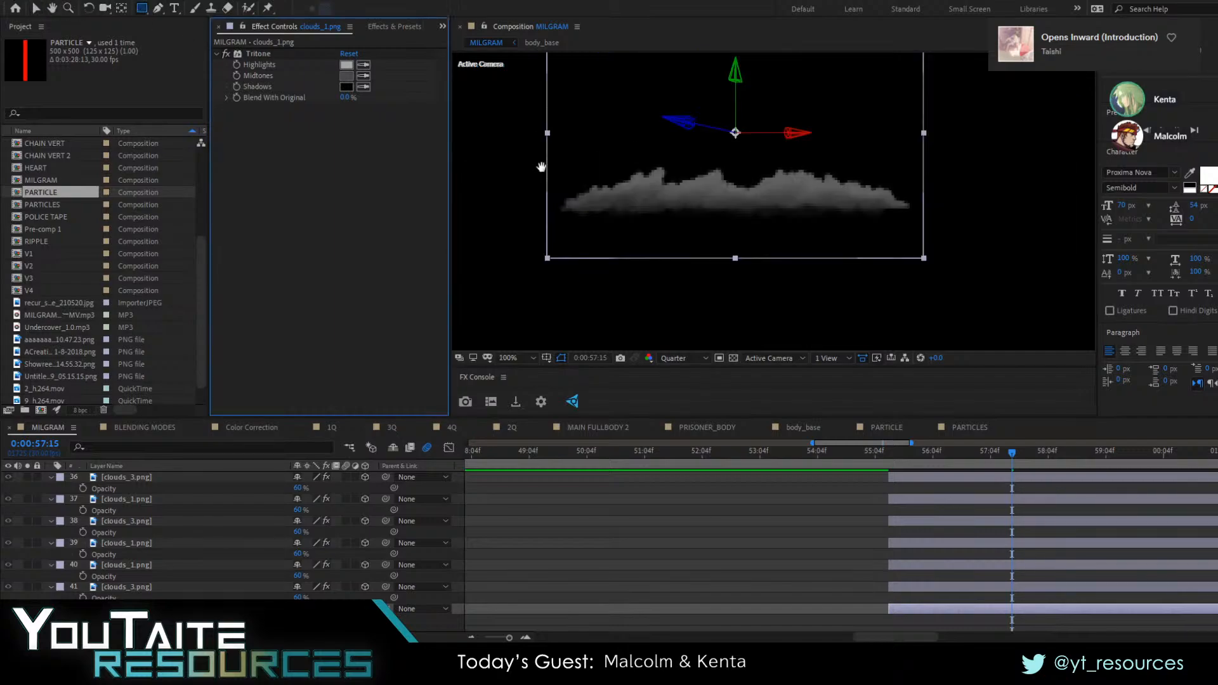
drag(940, 241, 542, 208)
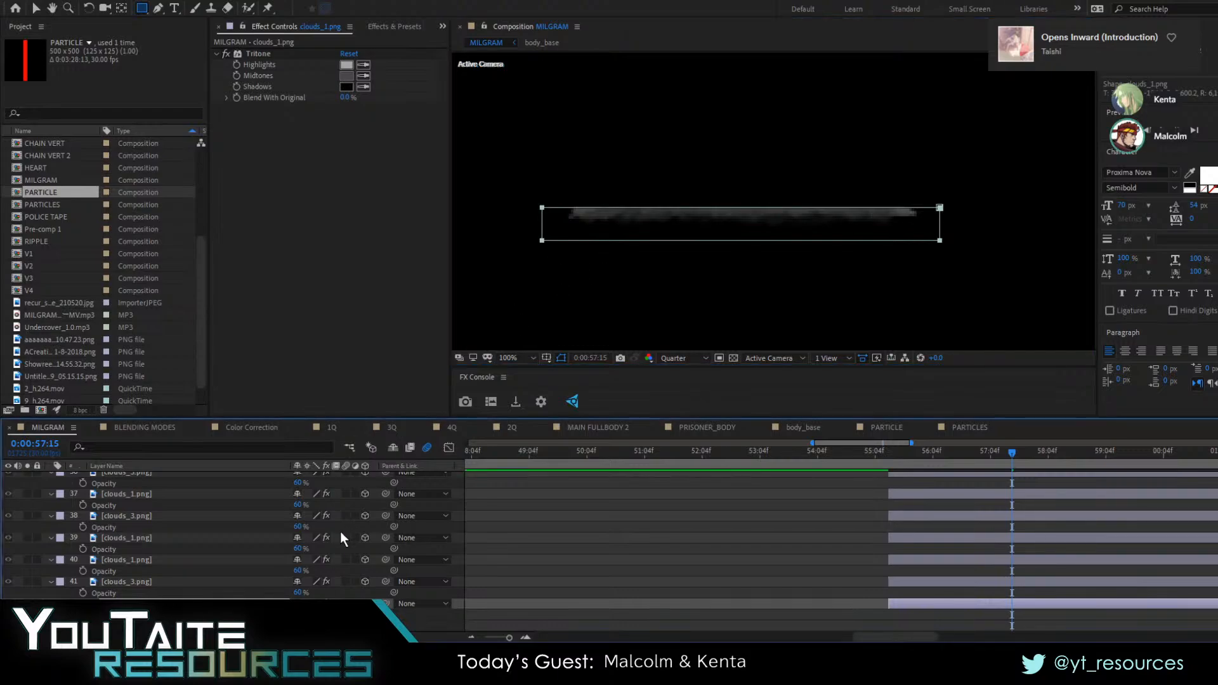
scroll(212, 576, down, 2)
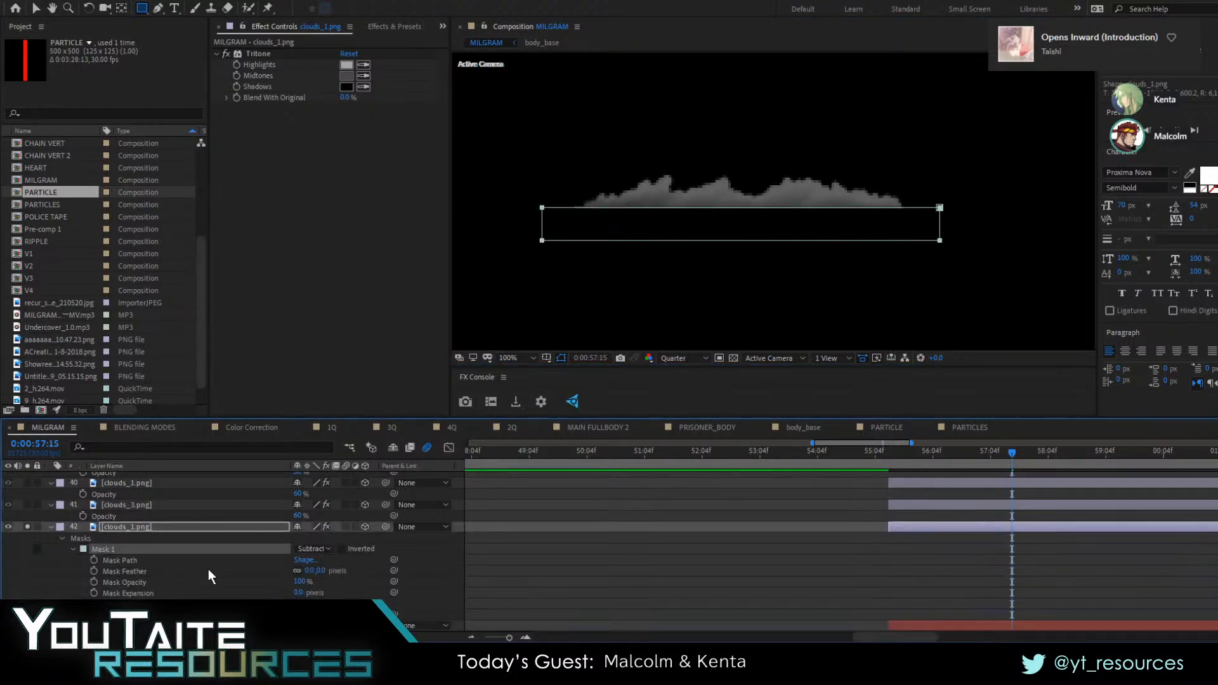
Set the Mask Feather of the clouds_1.png layer's Mask 1 to about 652 pixels
drag(316, 572, 594, 540)
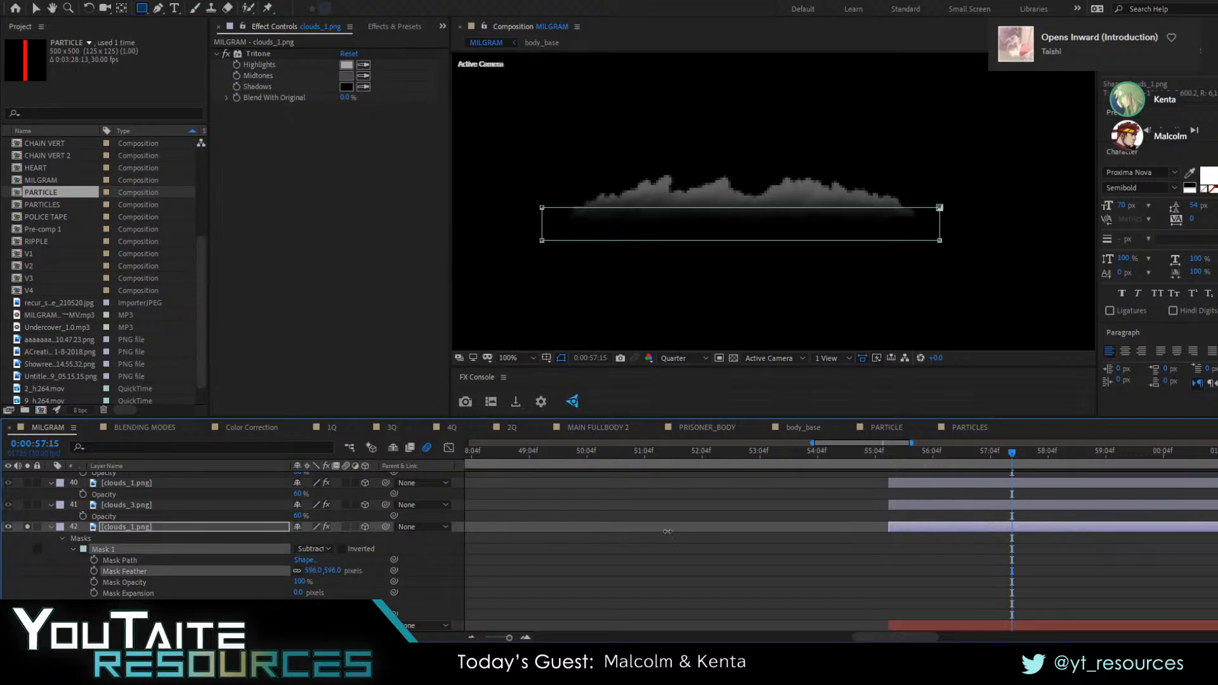
click(394, 565)
click(109, 550)
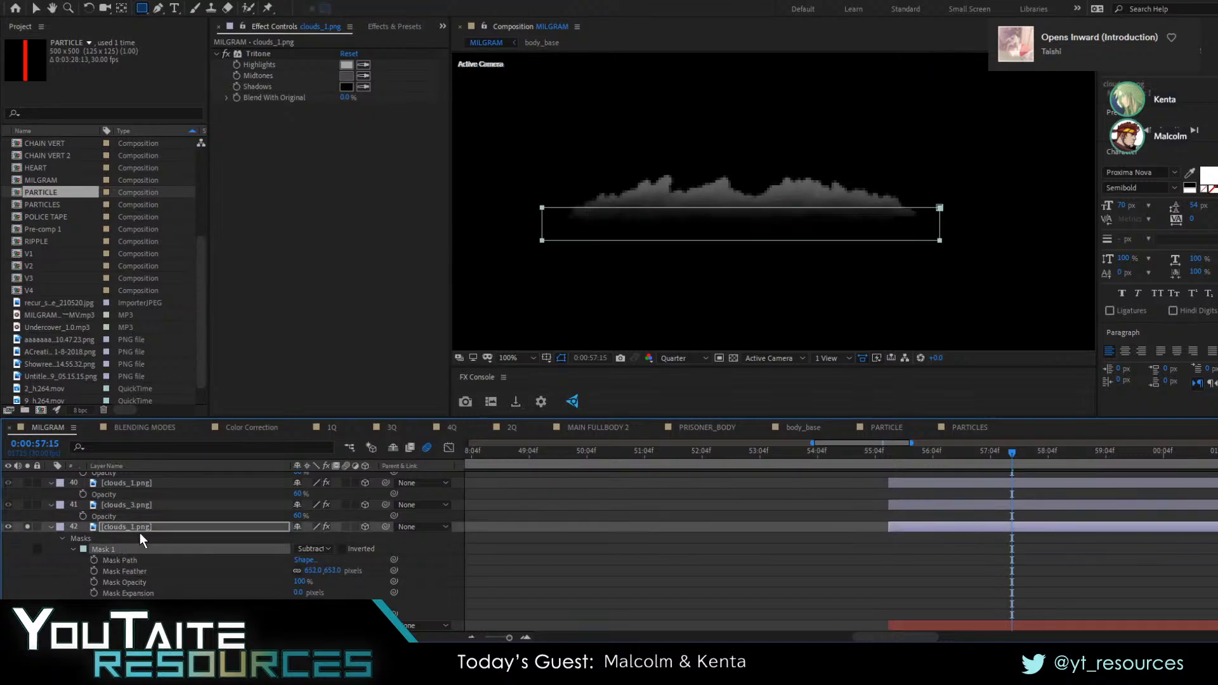
Copy the feathered Mask 1 of the lowest clouds_1.png layer onto the other clouds_1.png layers
scroll(137, 579, up, 1)
click(130, 517)
scroll(140, 519, up, 2)
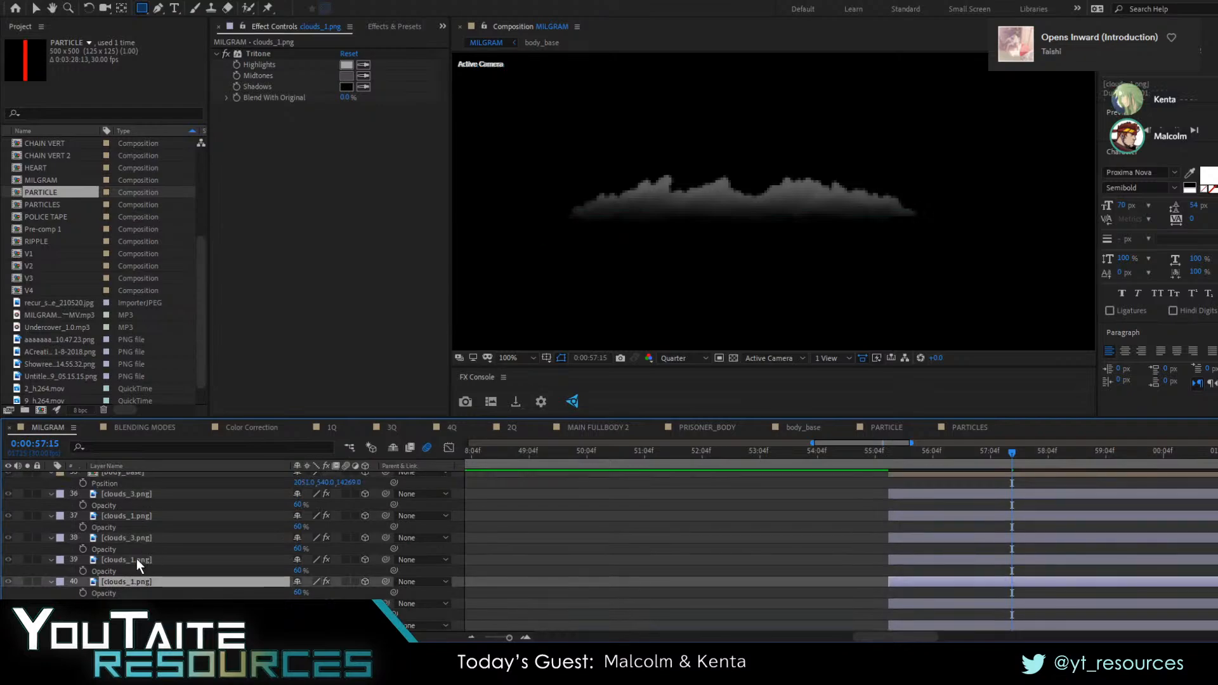
ctrl+click(136, 558)
ctrl+click(146, 517)
ctrl+click(146, 493)
key(ctrl+v)
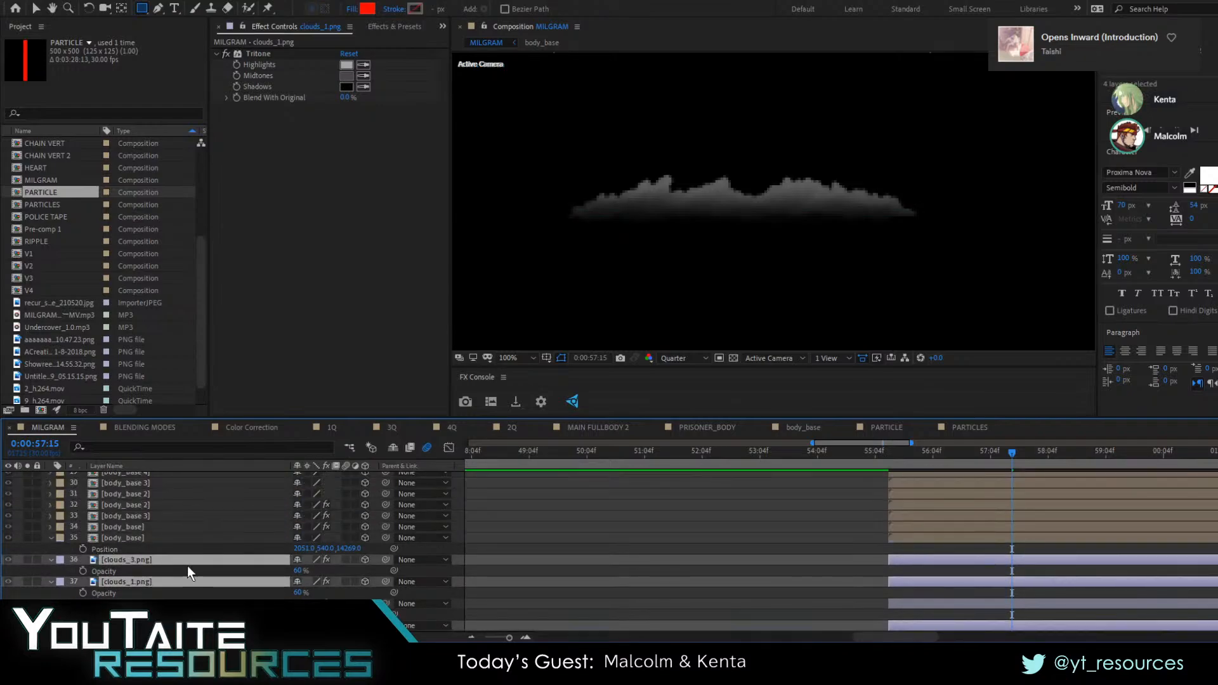
scroll(188, 565, up, 1)
key(ctrl+z)
ctrl+click(146, 530)
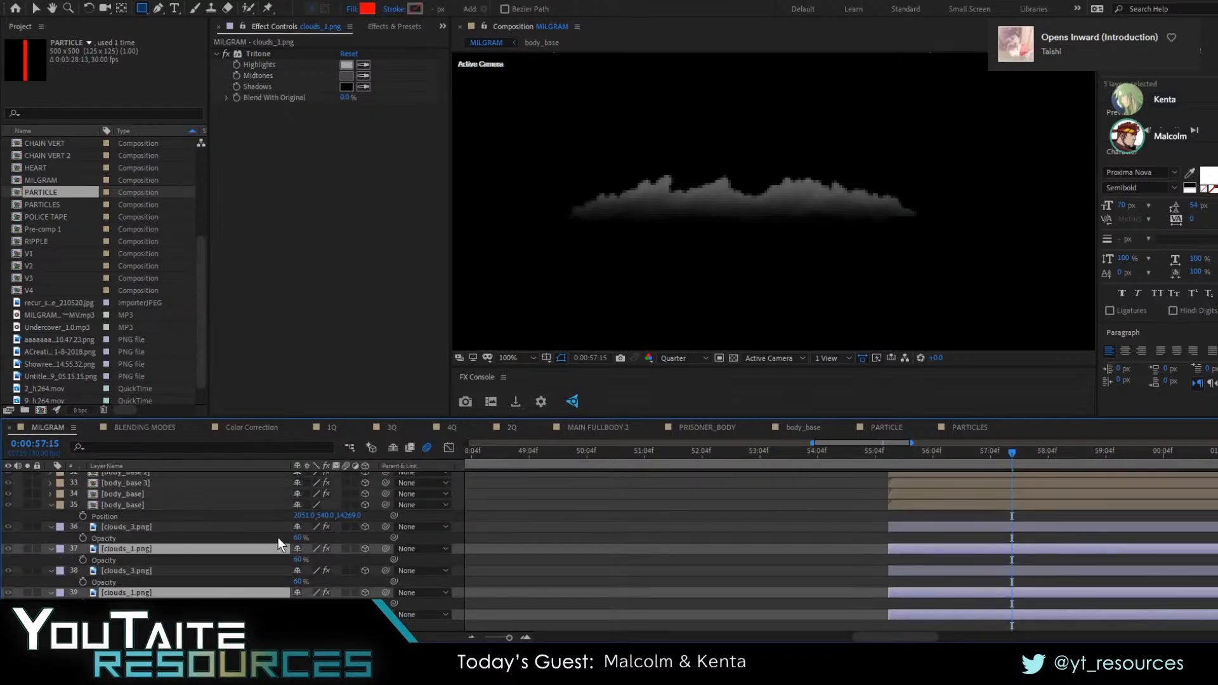
key(ctrl+v)
scroll(265, 555, down, 5)
Solo the lowest clouds_3.png layer in place of clouds_1.png and draw a wide rectangular mask over its cloud's lower edge
click(156, 505)
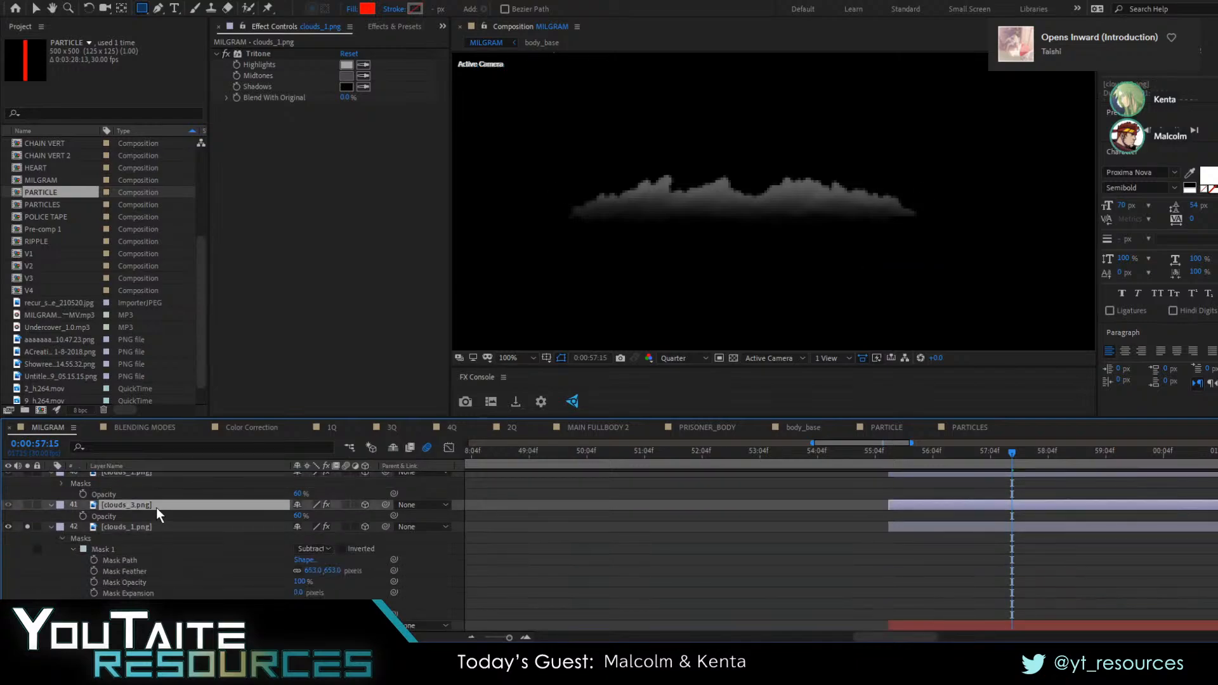
click(26, 526)
click(28, 505)
scroll(717, 274, down, 2)
scroll(789, 281, down, 2)
scroll(673, 269, up, 4)
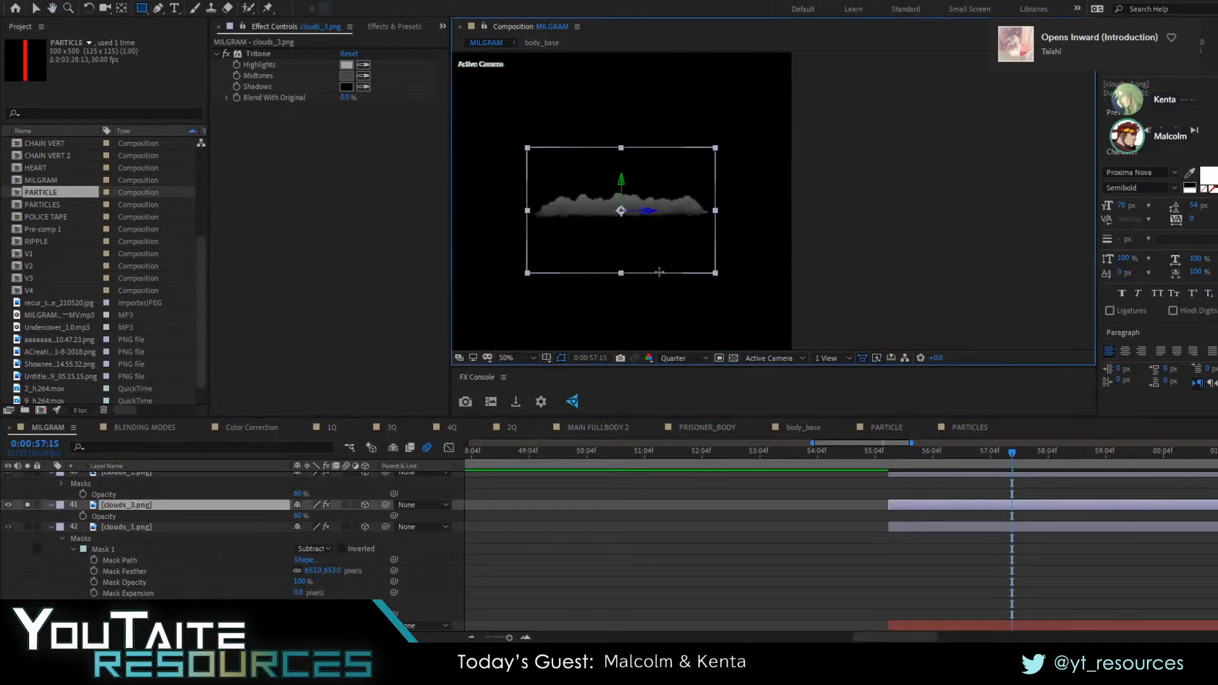
drag(680, 260, 861, 245)
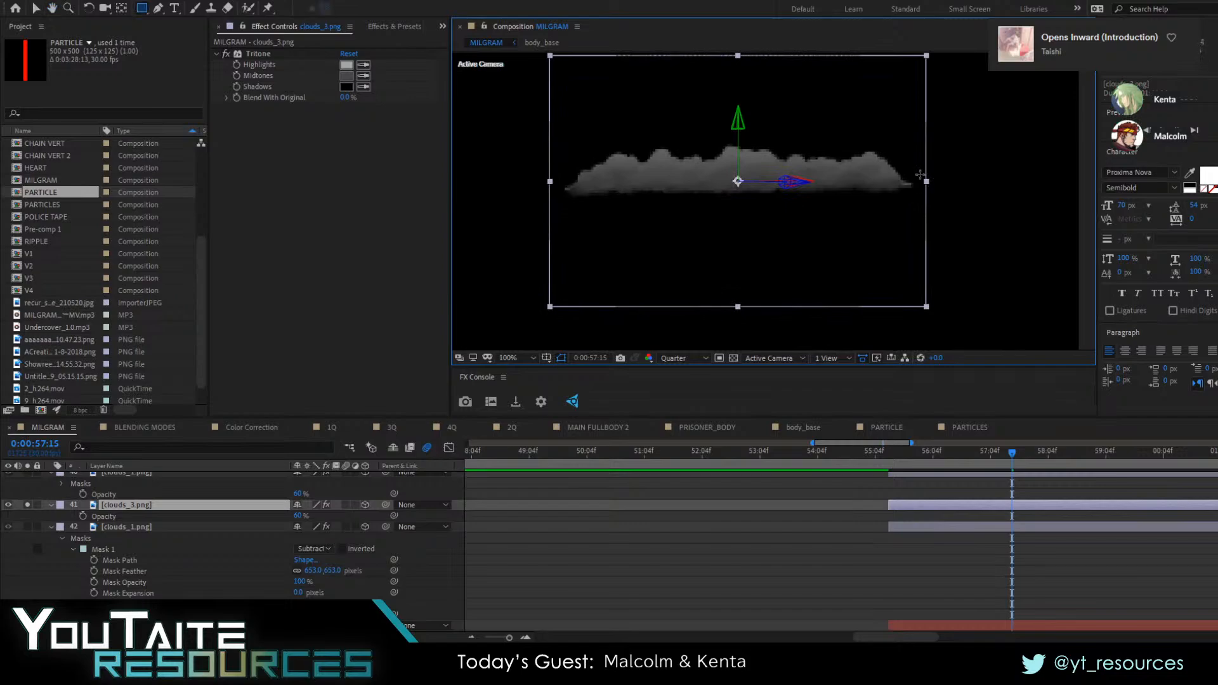
drag(920, 174, 512, 220)
key(v)
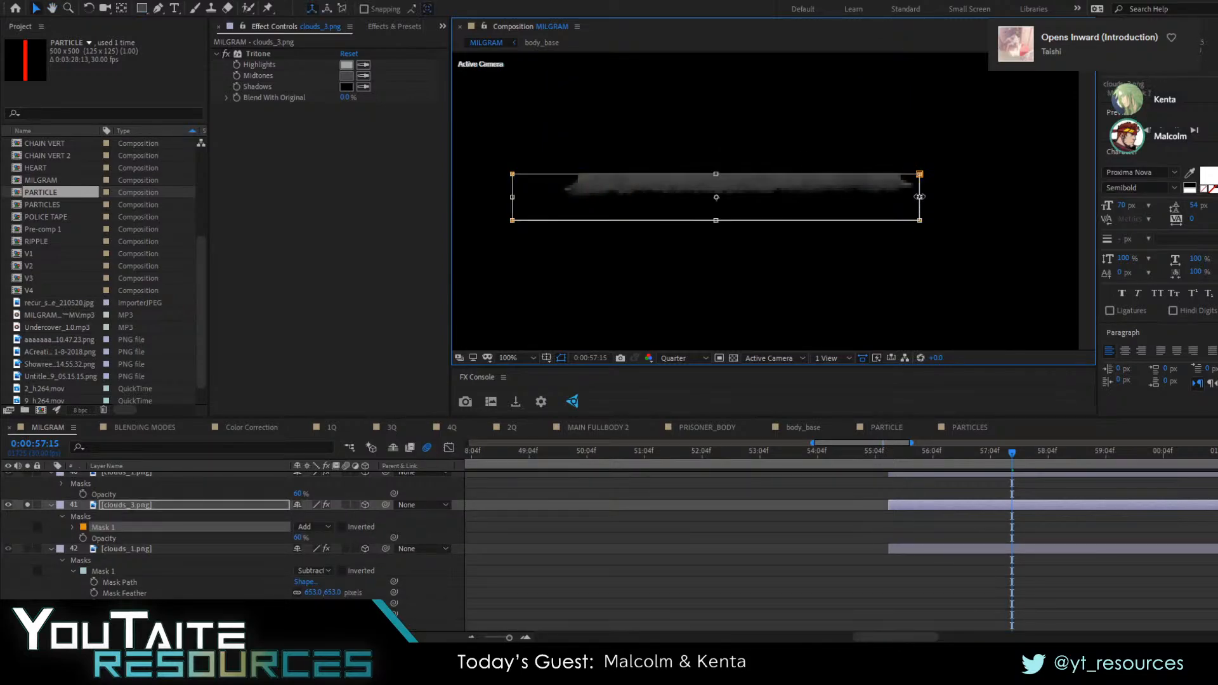
Set Mask 1 of the lowest clouds_3.png layer to Subtract with a Mask Feather of 383 pixels
click(318, 530)
click(326, 573)
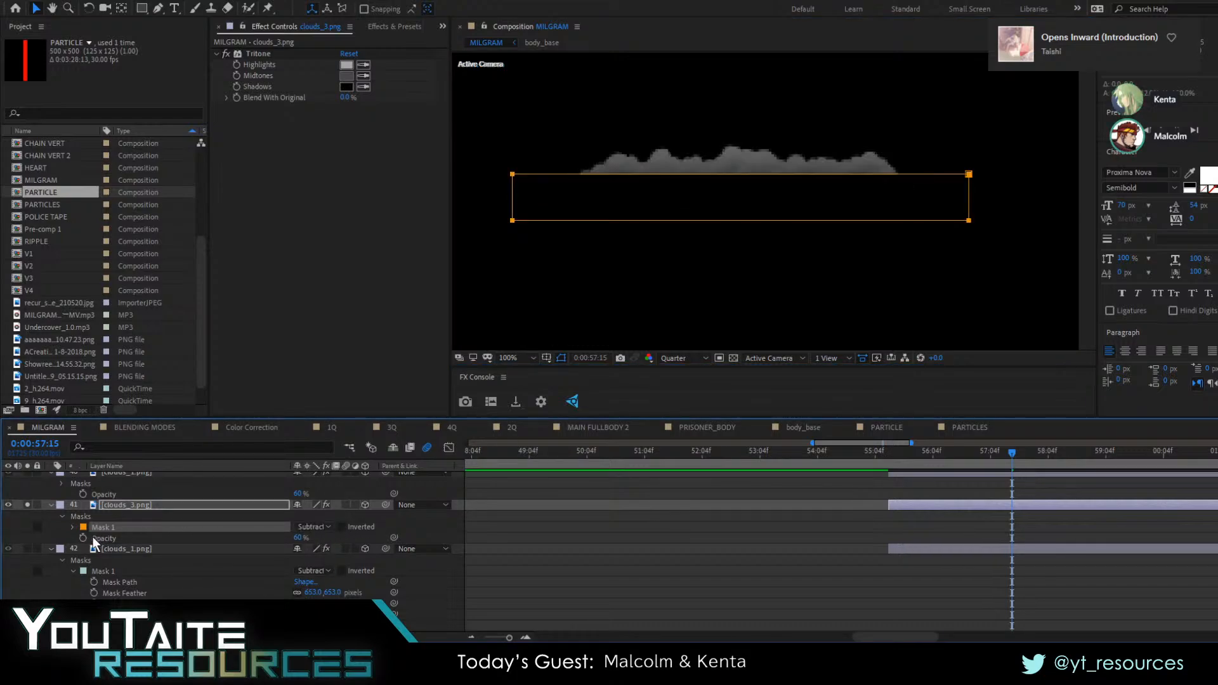
click(70, 530)
drag(322, 550, 580, 551)
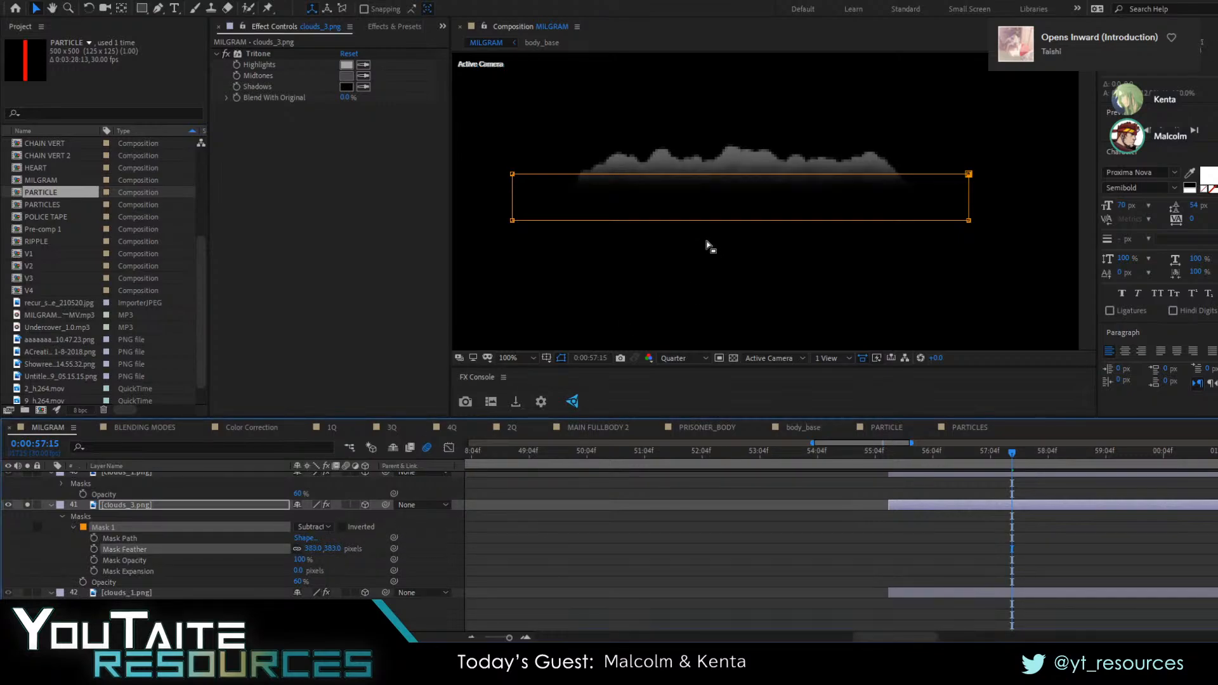
click(742, 191)
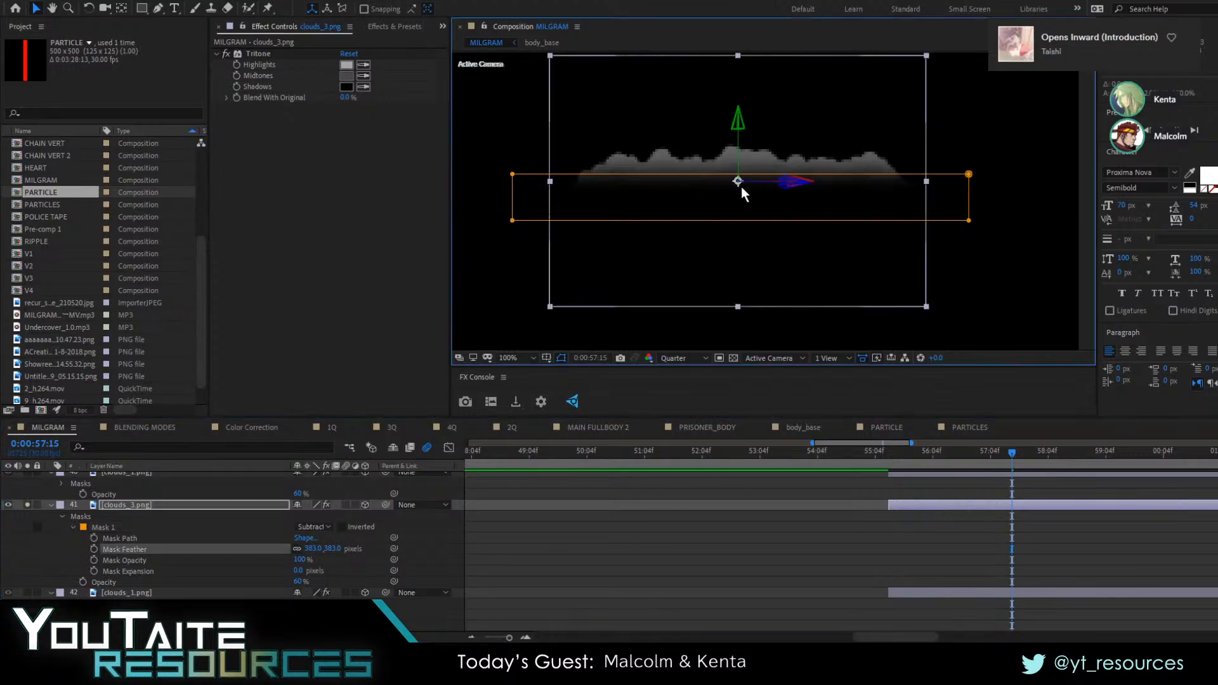
double_click(667, 173)
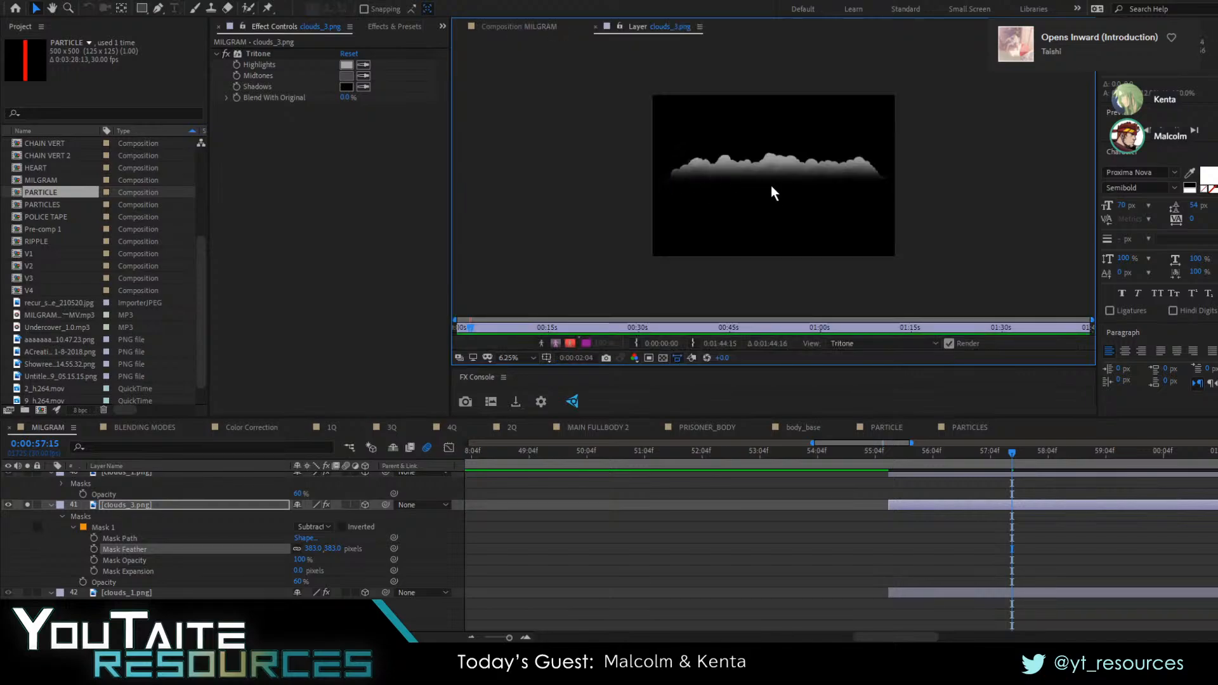
click(515, 28)
double_click(709, 173)
click(539, 28)
click(387, 579)
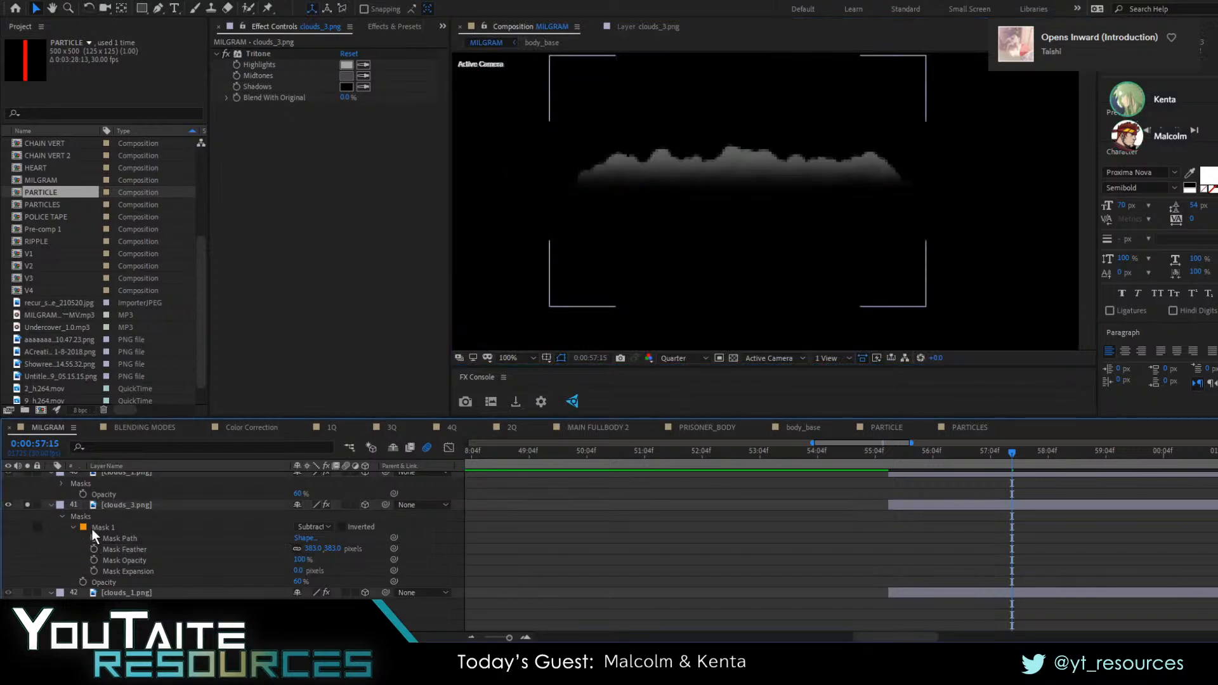
Unsolo the lowest clouds_3.png layer and copy its Mask 1 onto the other clouds_3.png layers
click(27, 504)
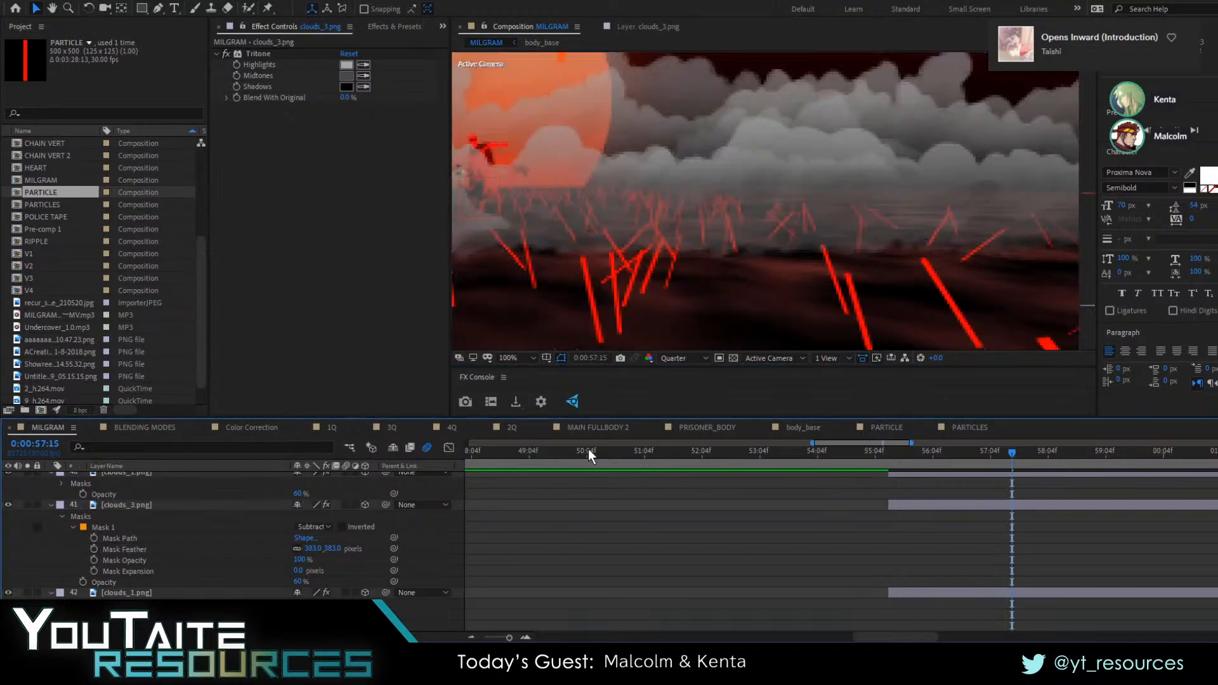
click(132, 528)
scroll(153, 538, up, 4)
scroll(151, 563, up, 1)
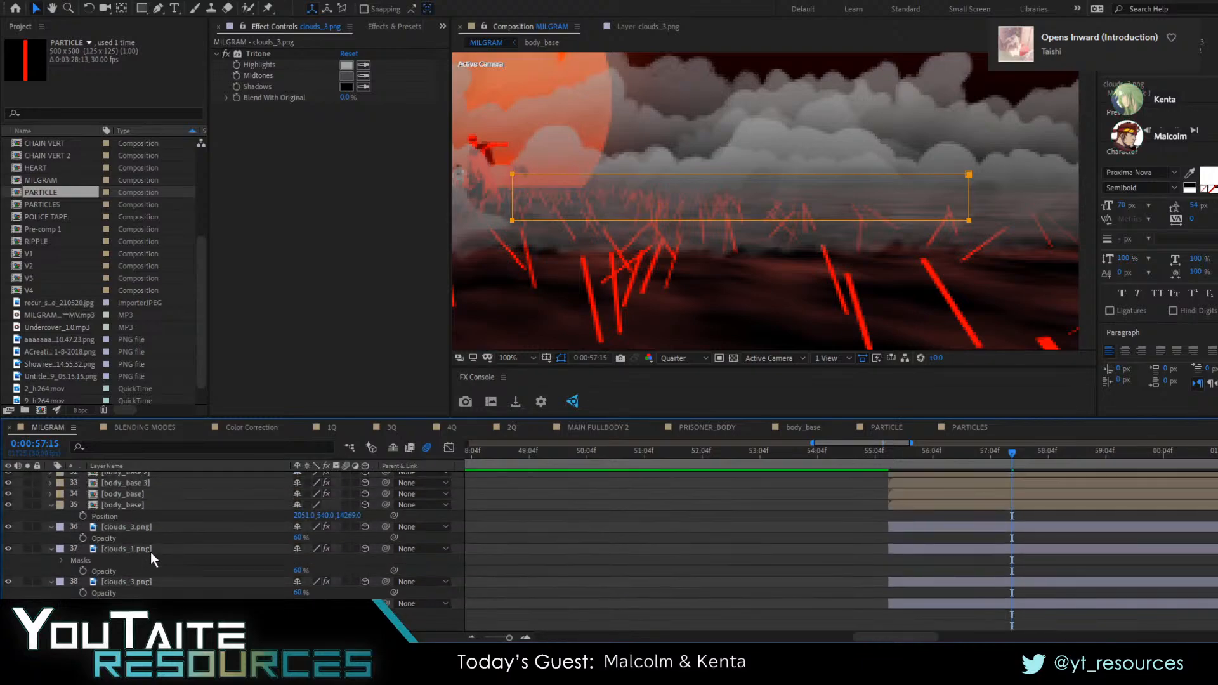
click(192, 528)
key(ctrl+v)
scroll(150, 525, down, 6)
scroll(150, 533, down, 3)
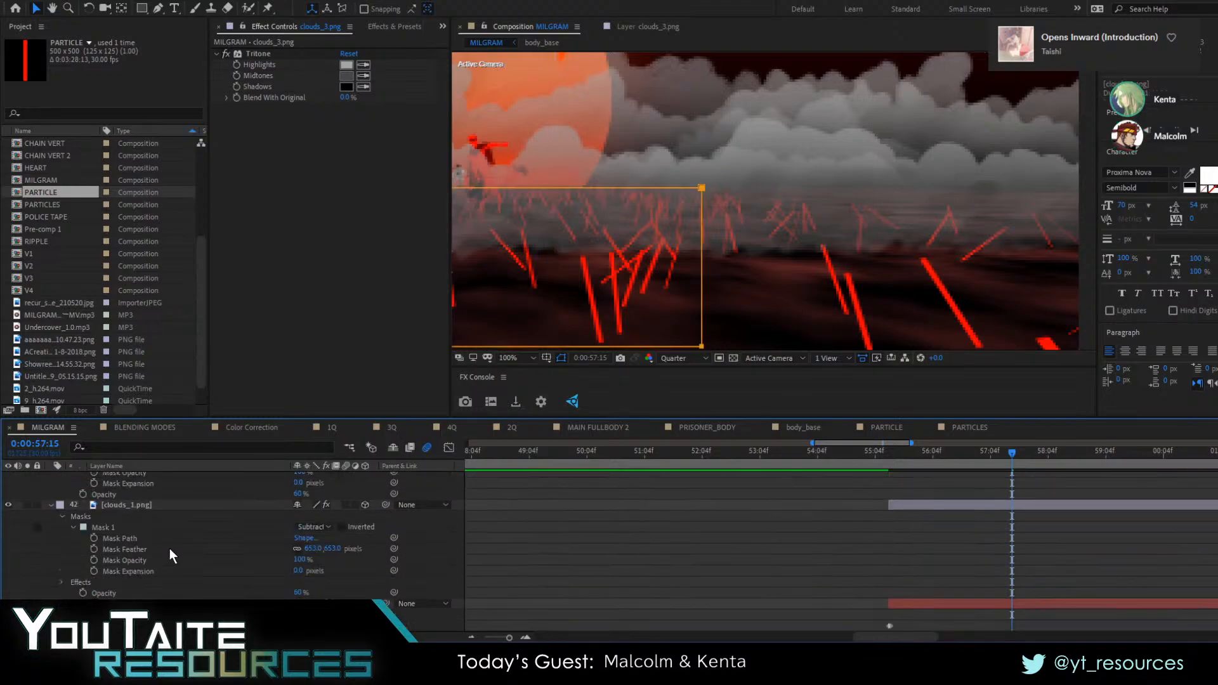
Collapse the expanded properties of all layers and fit the whole MILGRAM composition in the viewer
scroll(167, 549, up, 3)
key(ctrl+a)
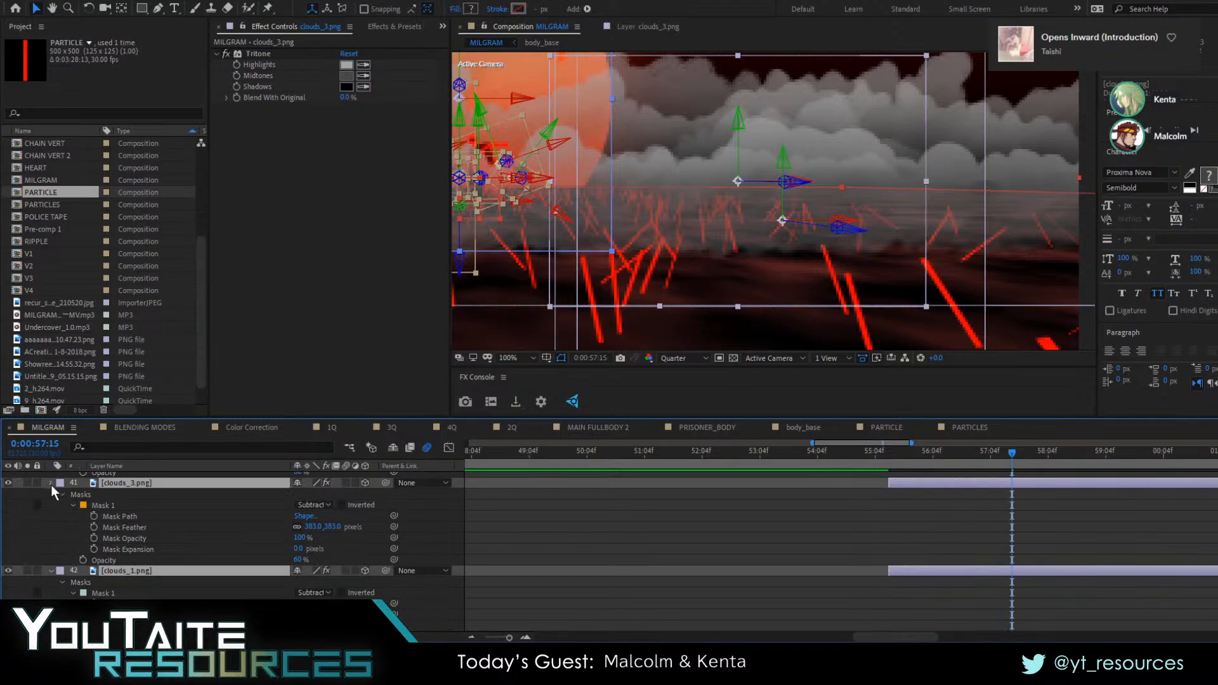
click(51, 484)
key(shift+slash)
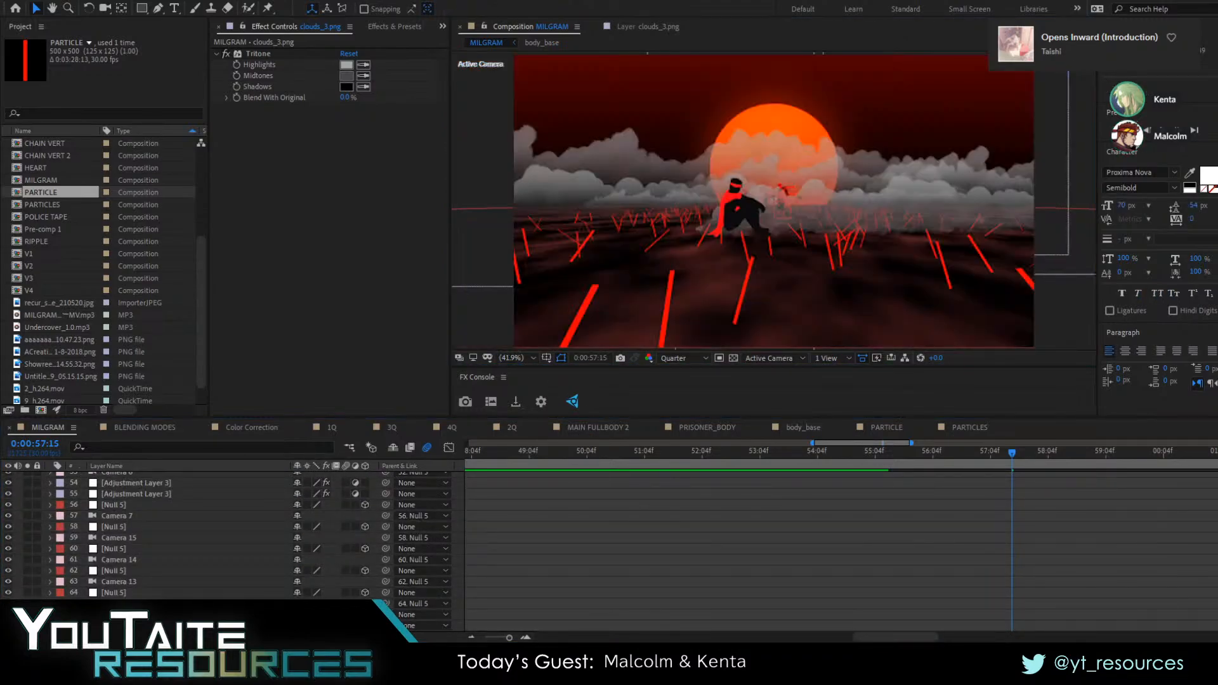
Scrub the scene to 0:00:57:29 and back to 0:00:55:26 to examine the softened clouds
scroll(845, 553, up, 6)
drag(979, 453, 1038, 502)
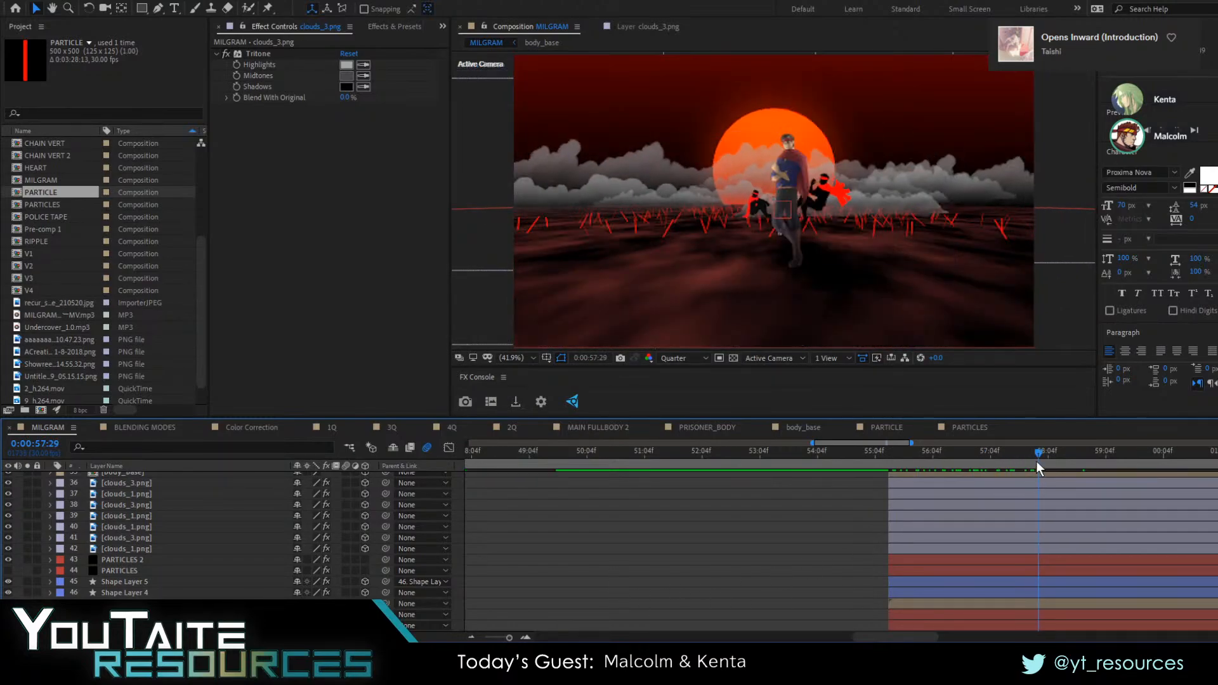
drag(1036, 461, 916, 458)
Make the Adjustment Layer 2 with the color Curves, just below FLICKER, visible
scroll(903, 555, up, 10)
scroll(885, 551, up, 1)
scroll(782, 557, down, 9)
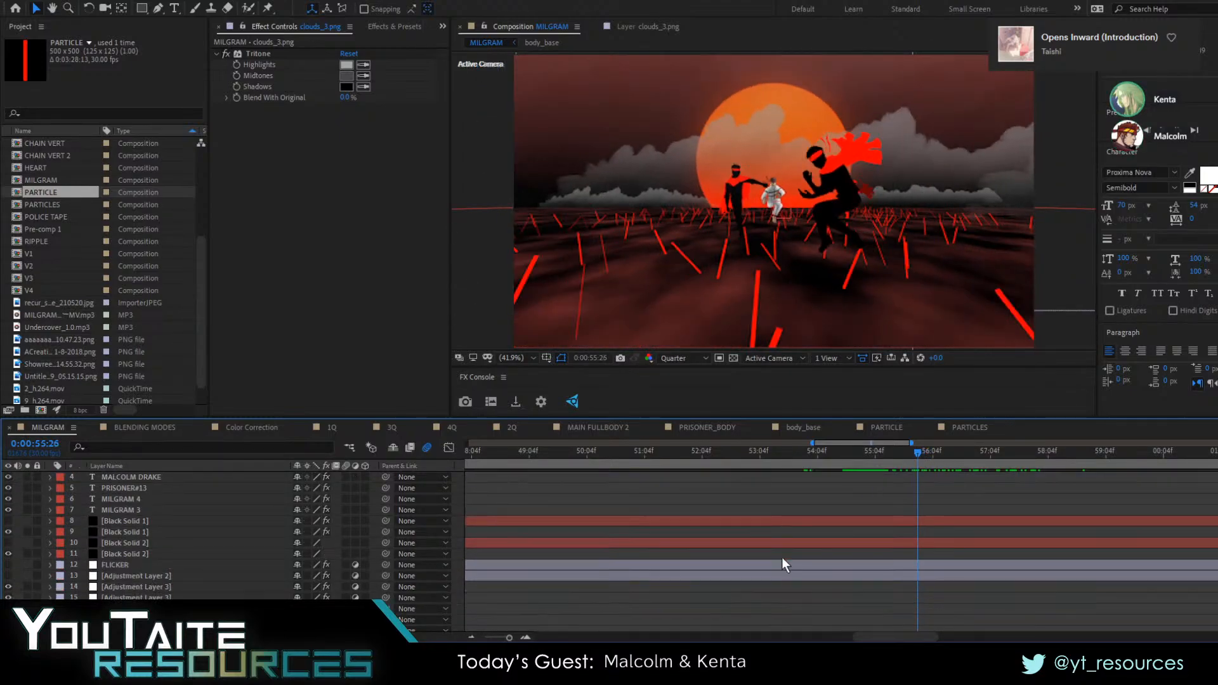
scroll(834, 547, down, 2)
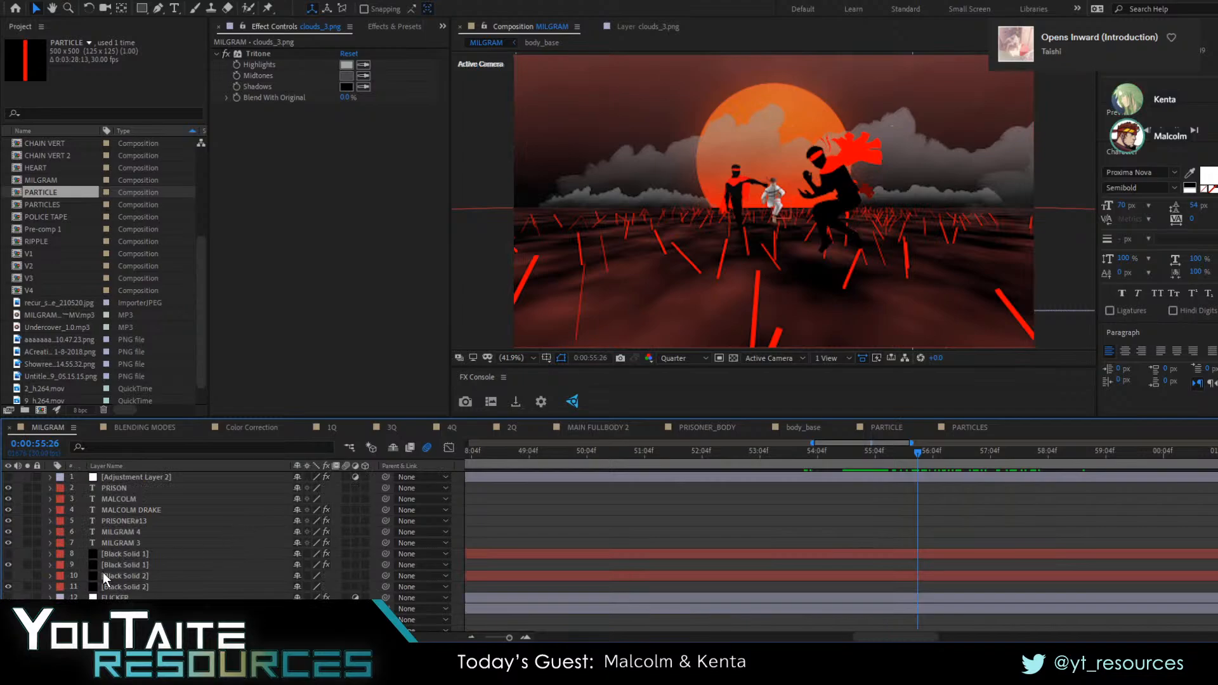
scroll(104, 578, down, 2)
click(126, 544)
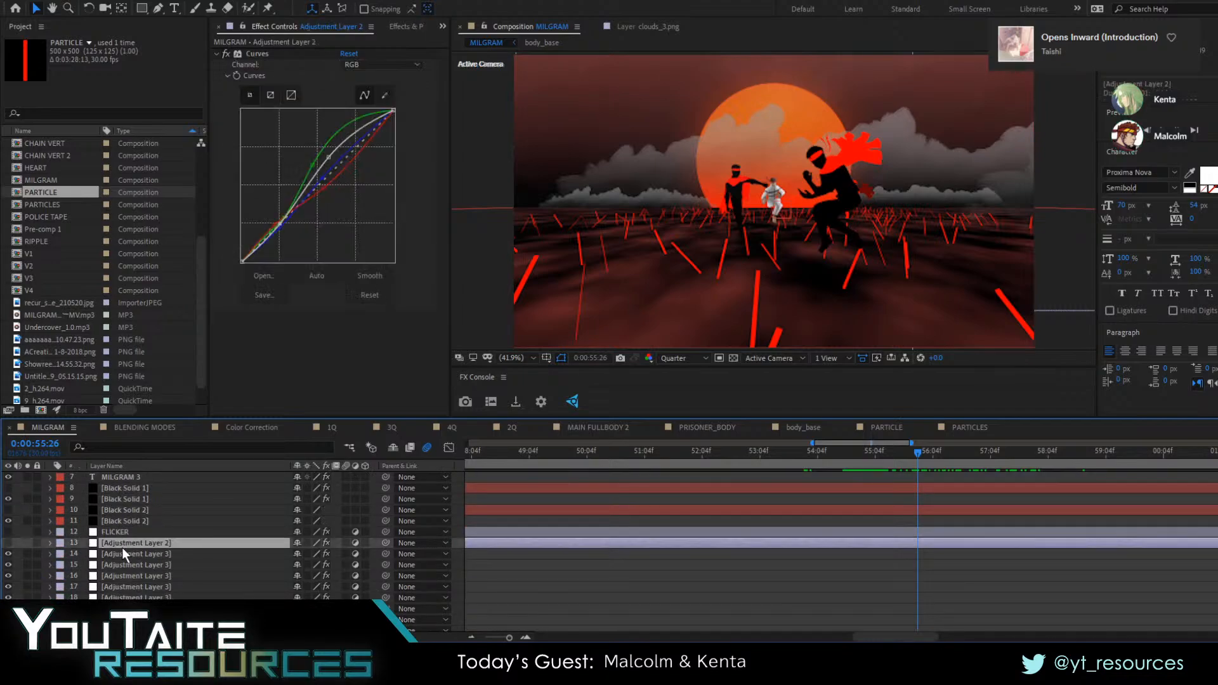
click(8, 543)
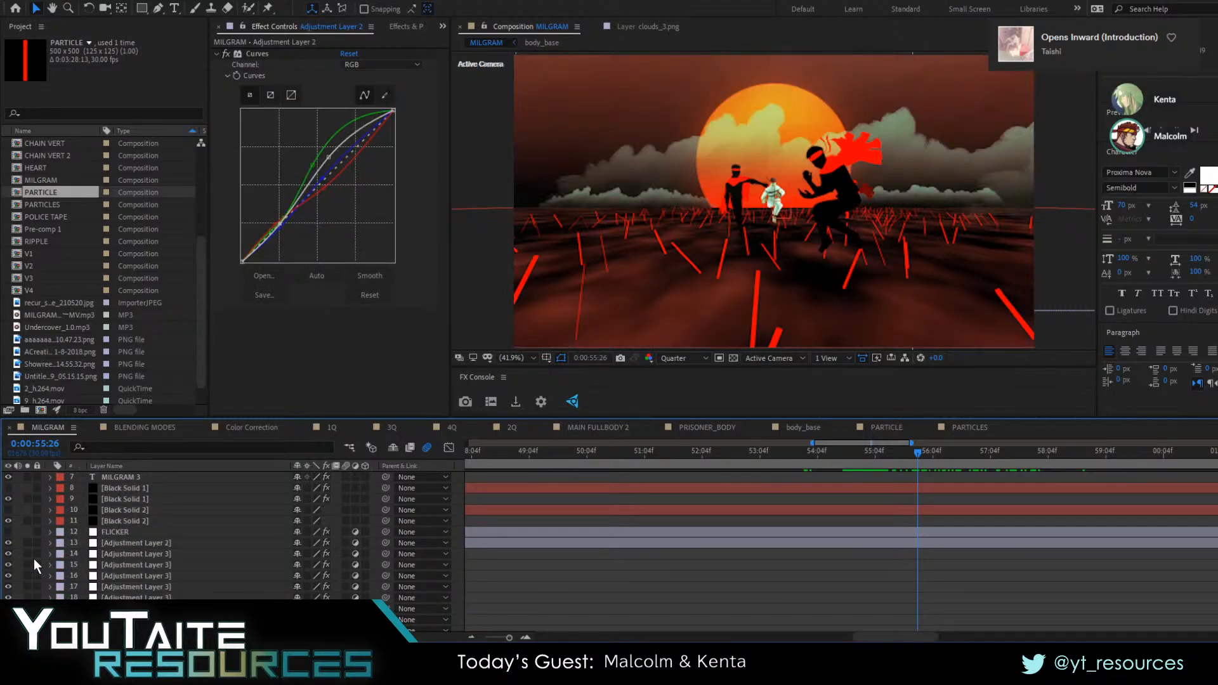
Make the hidden Black Solid 2 vignette and the hidden Black Solid 1 letterbox layers visible
click(109, 533)
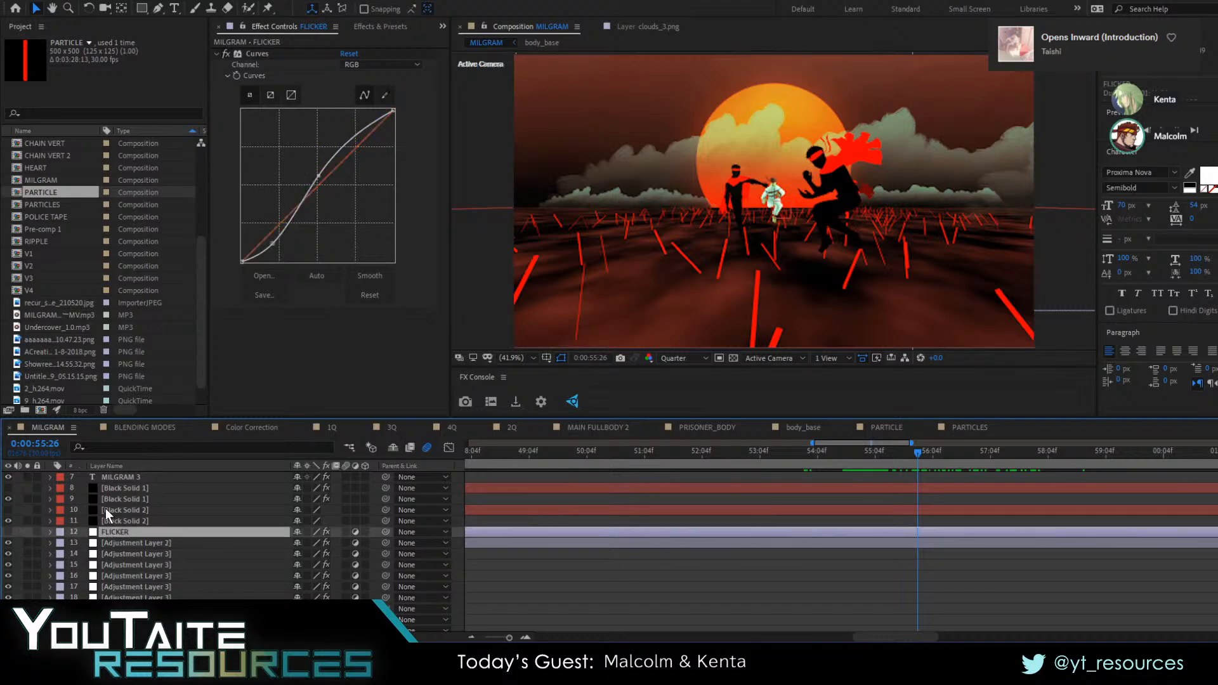
click(105, 508)
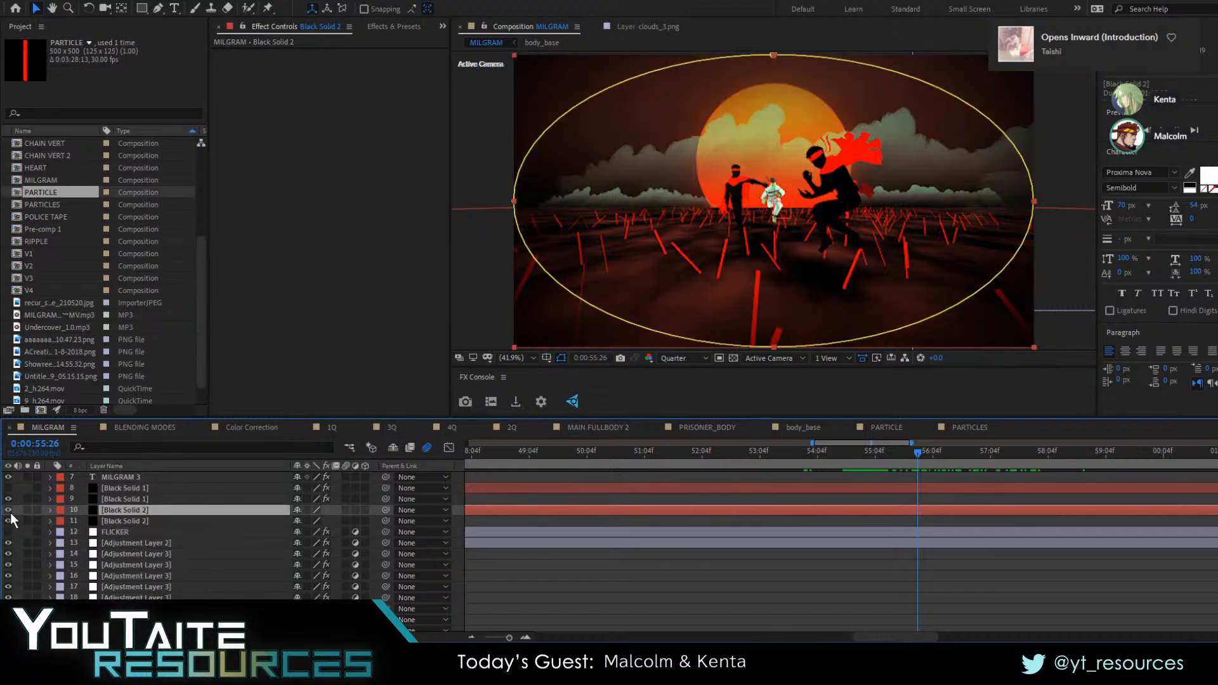
scroll(44, 521, up, 1)
click(113, 521)
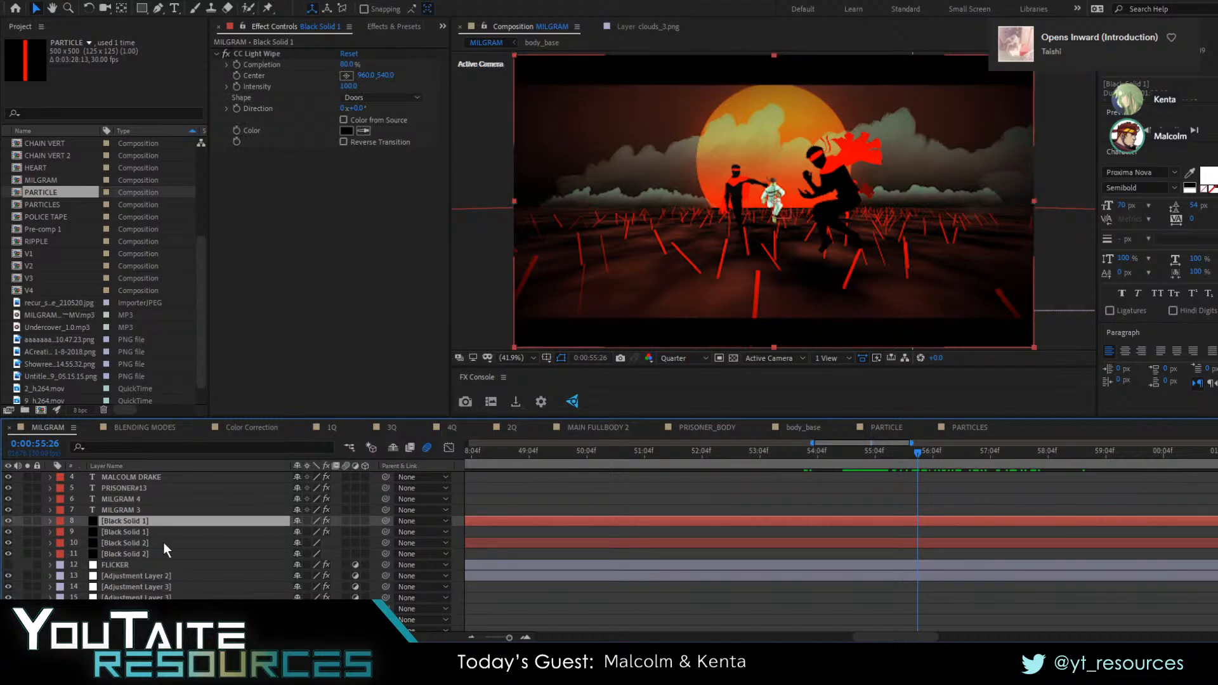
click(127, 542)
scroll(132, 543, up, 1)
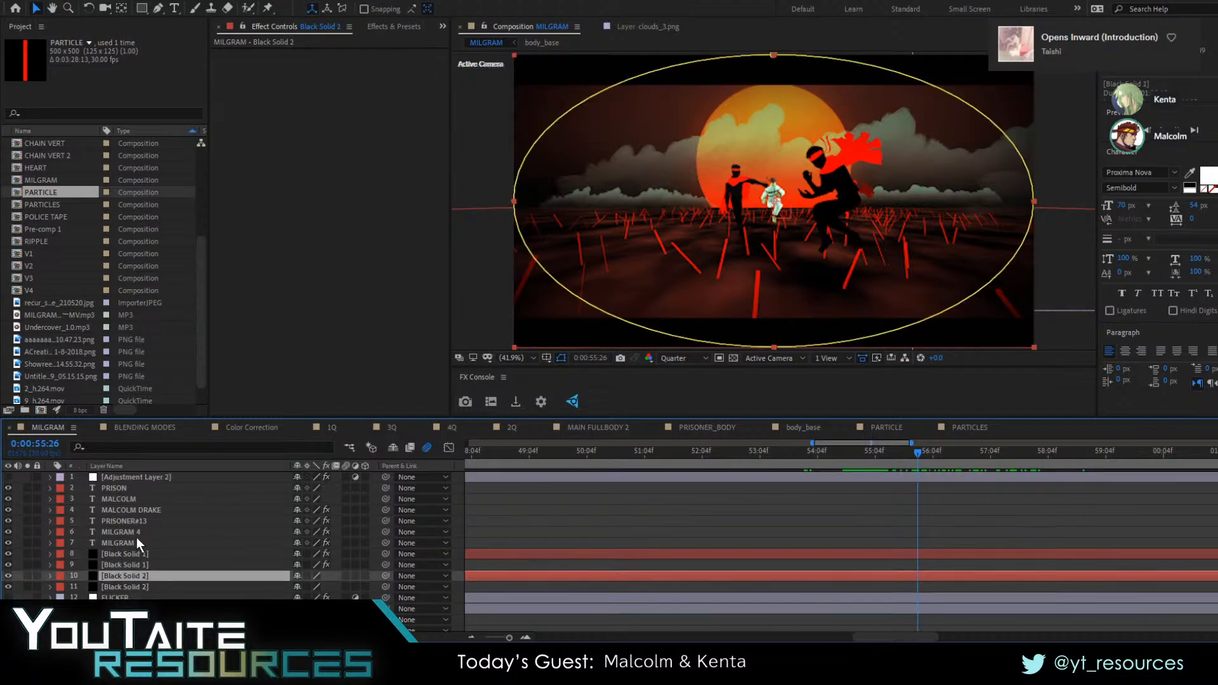
Make the topmost Adjustment Layer 2 with Fast Box Blur and the FLICKER layer visible
click(130, 478)
click(9, 477)
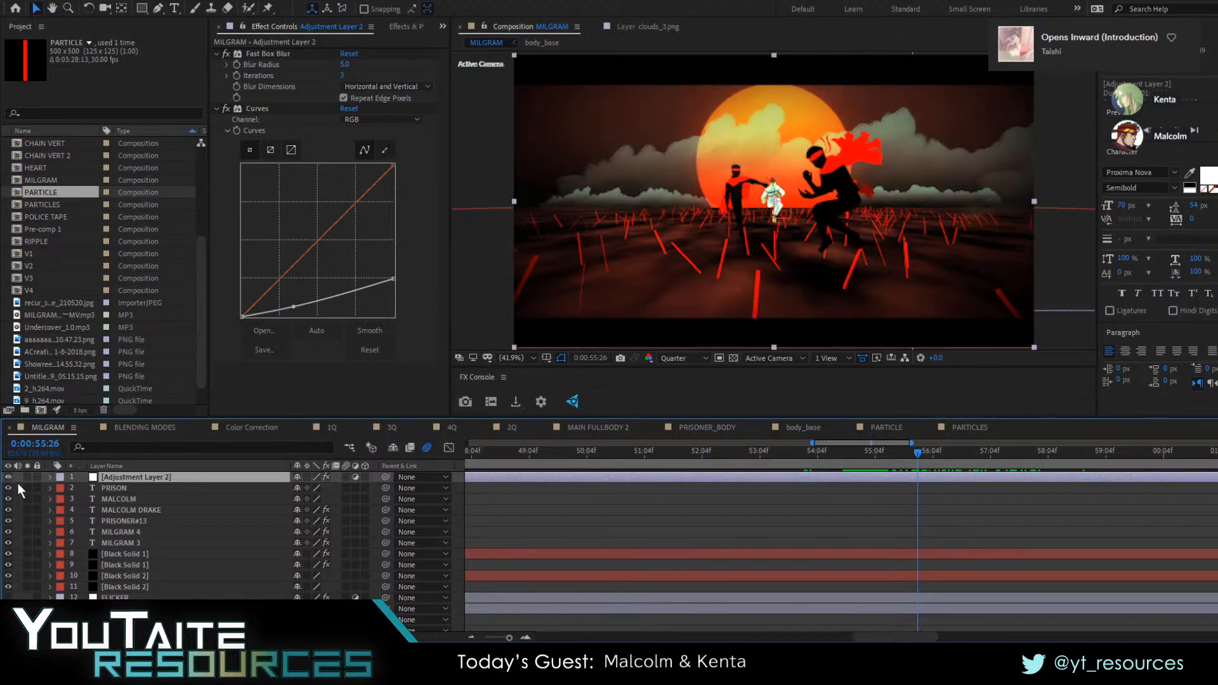
click(133, 597)
click(8, 598)
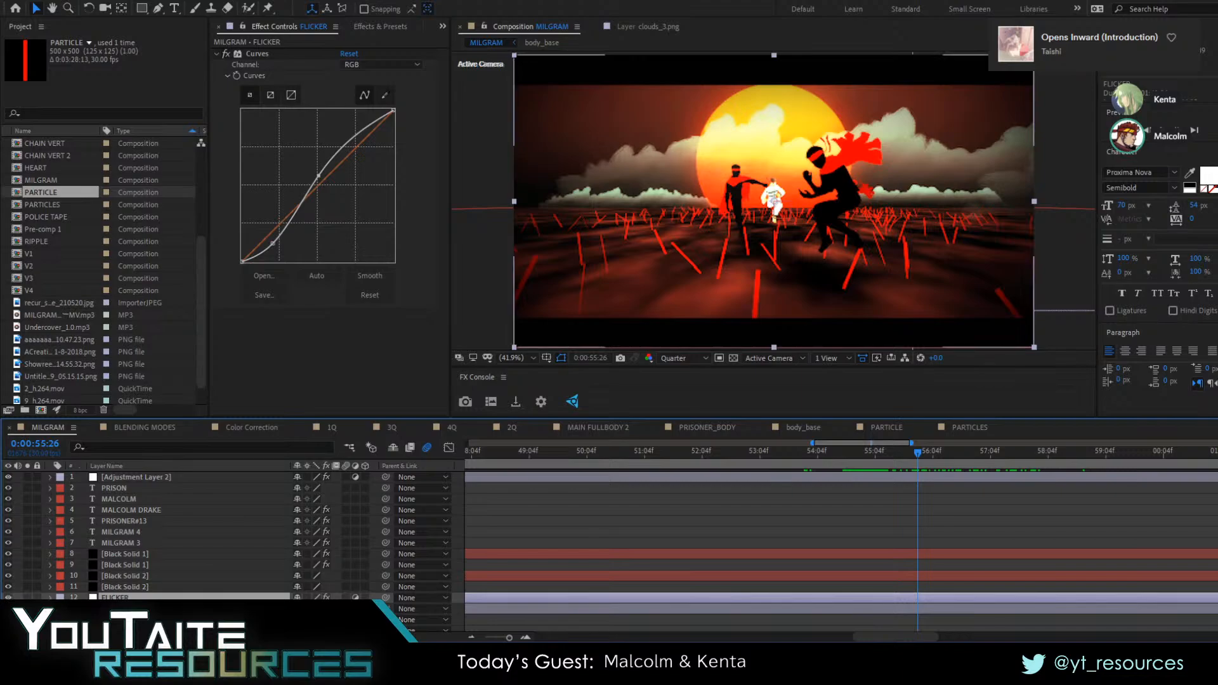
Reveal the Opacity expression of the FLICKER layer to examine how the flicker is made
key(e)
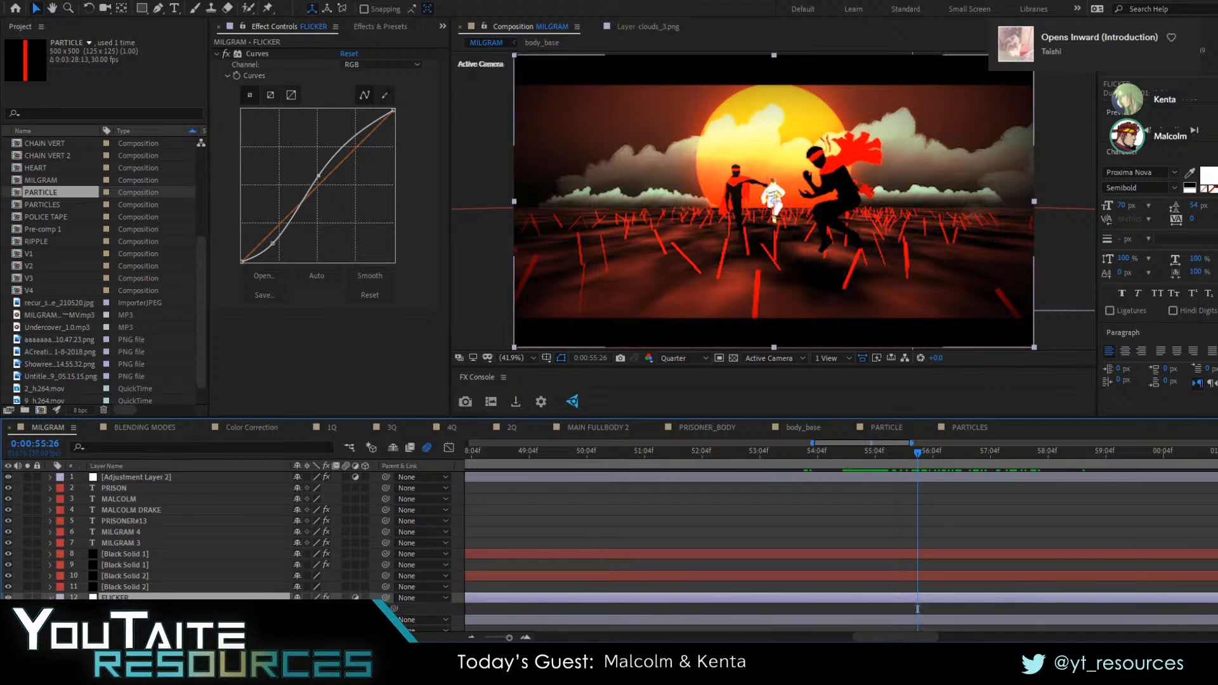
click(68, 609)
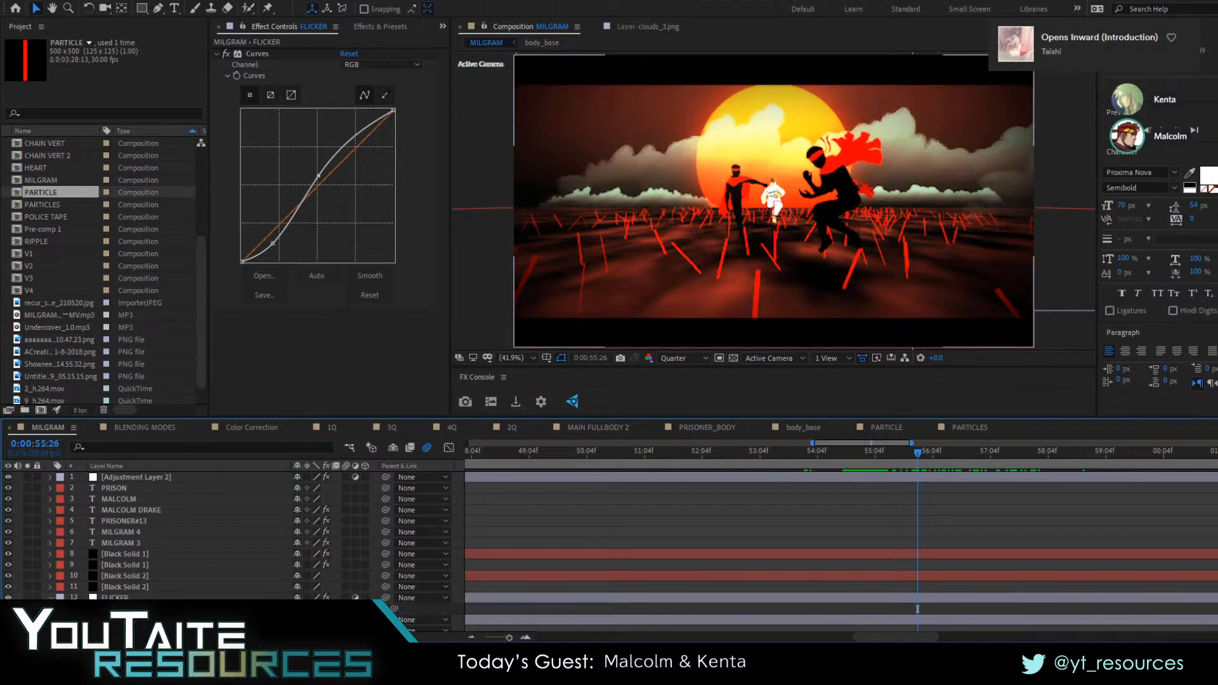
click(73, 609)
scroll(497, 570, down, 1)
click(524, 587)
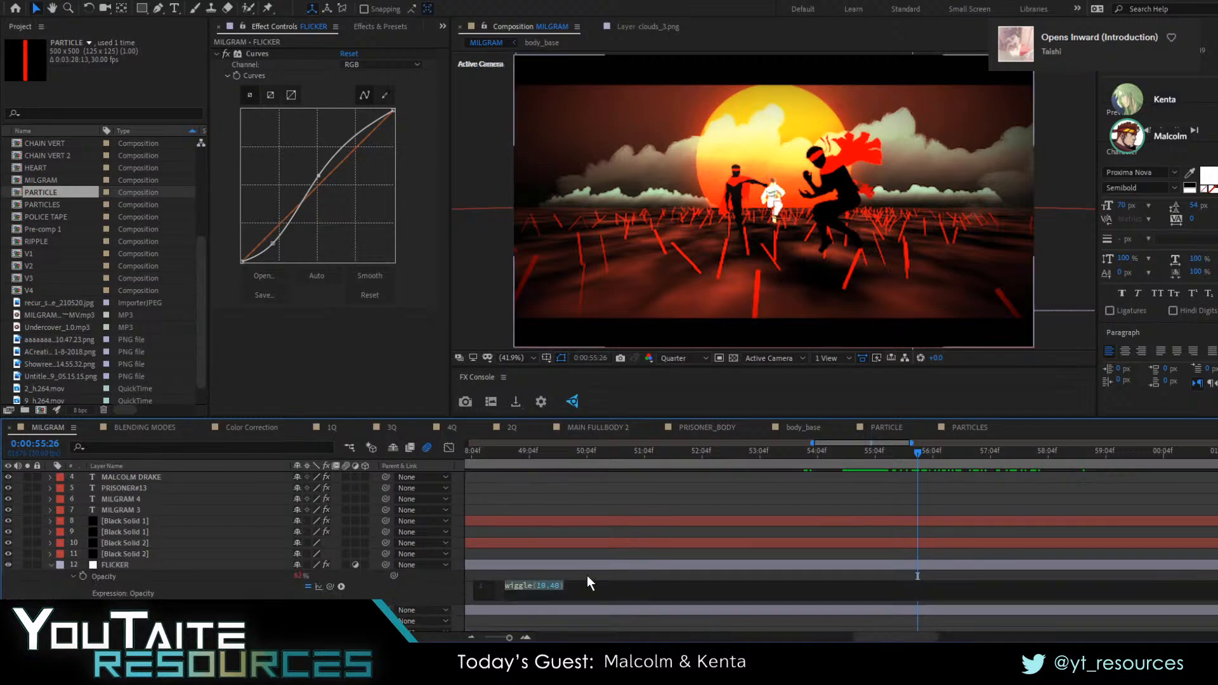
click(574, 566)
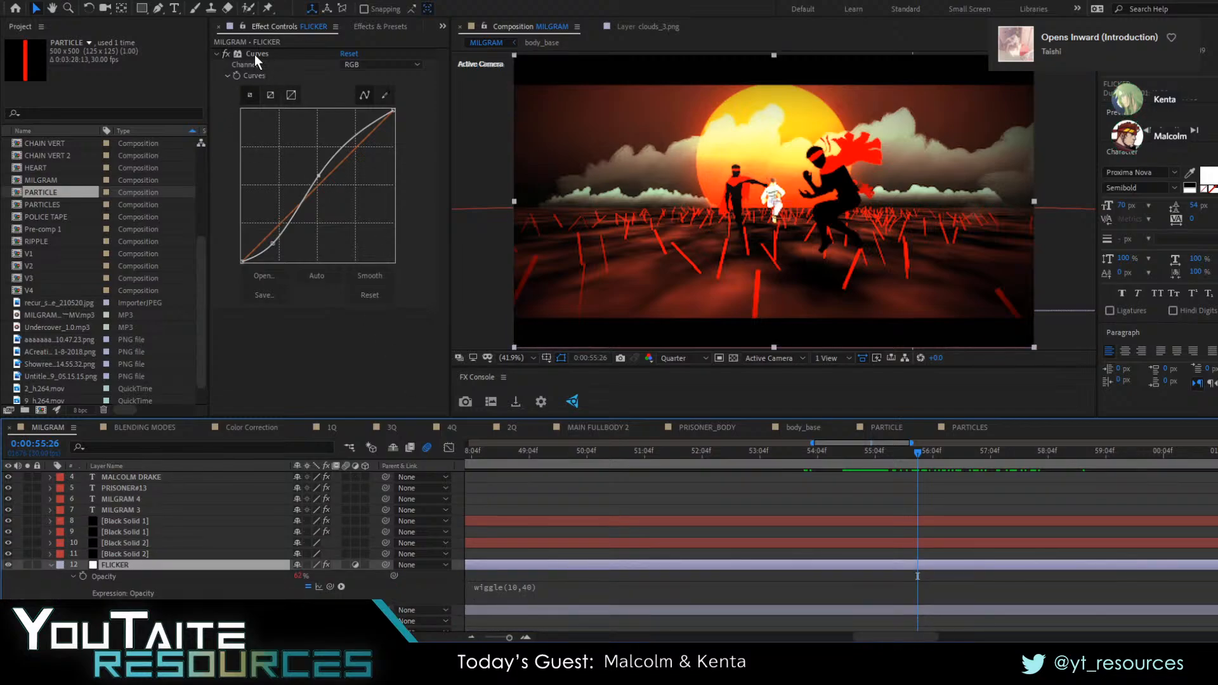
Preview the scene with the grading and flicker layers enabled, starting from 0:00:54:27
drag(870, 456, 862, 455)
key(space)
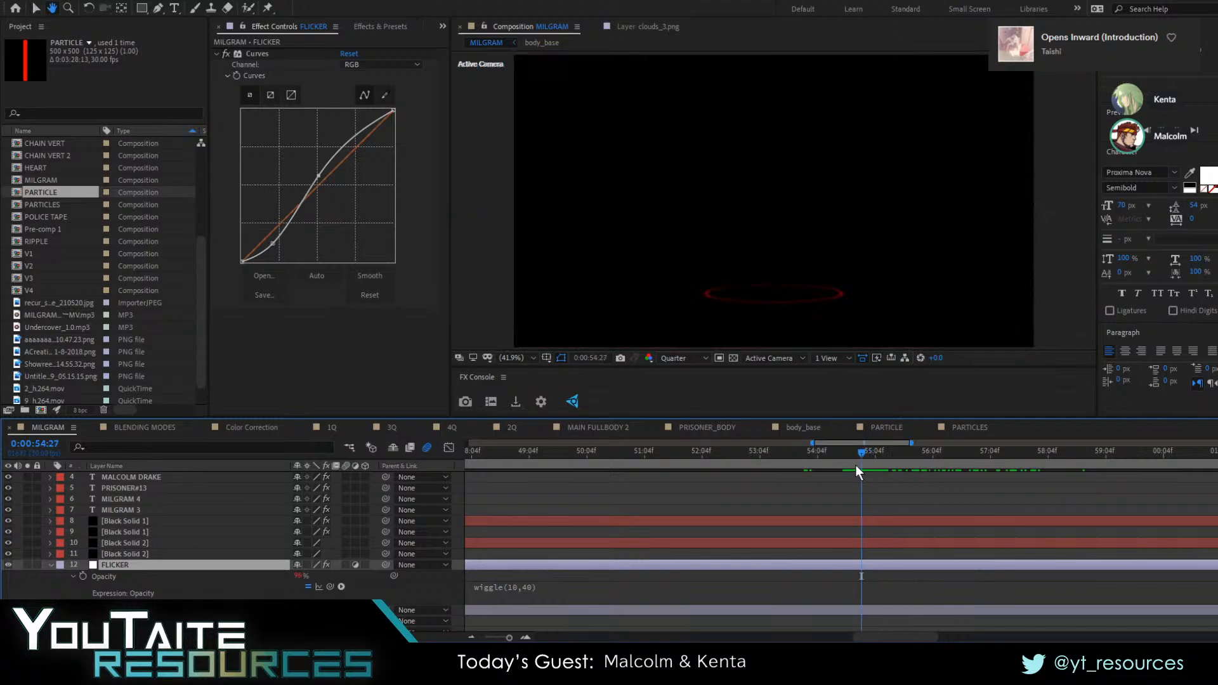
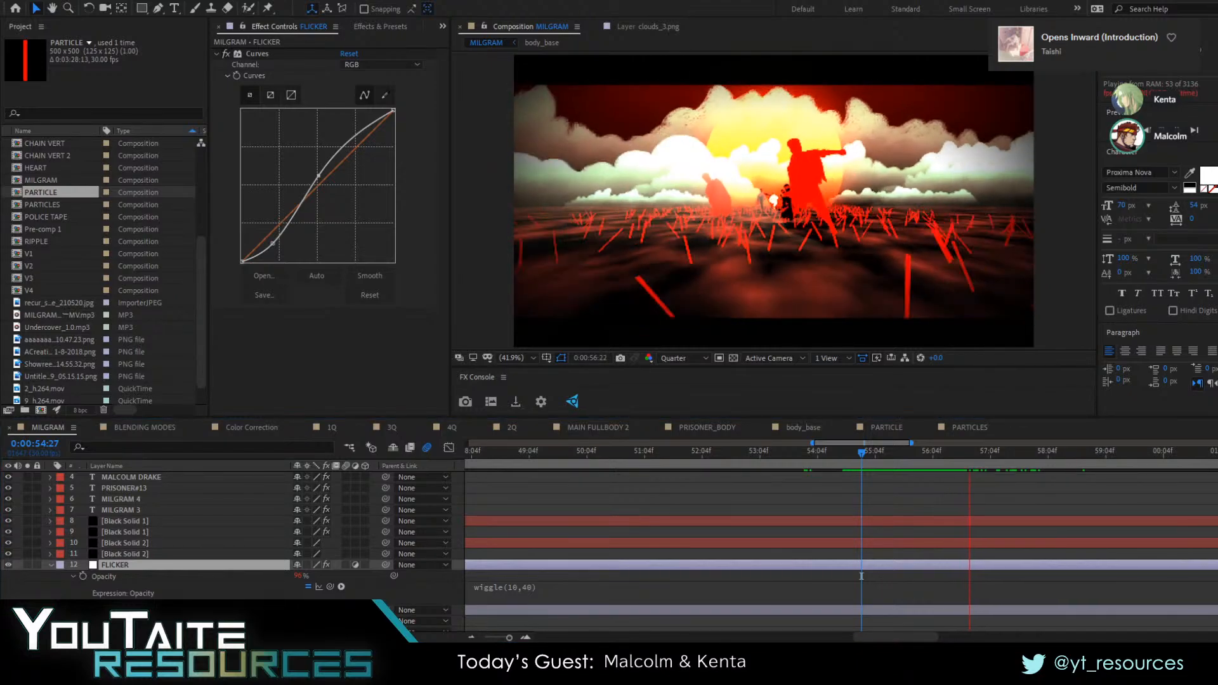
Preview the MILGRAM composition from 0:00:54:21 and stop at the 0:00:55:19 frame
click(849, 460)
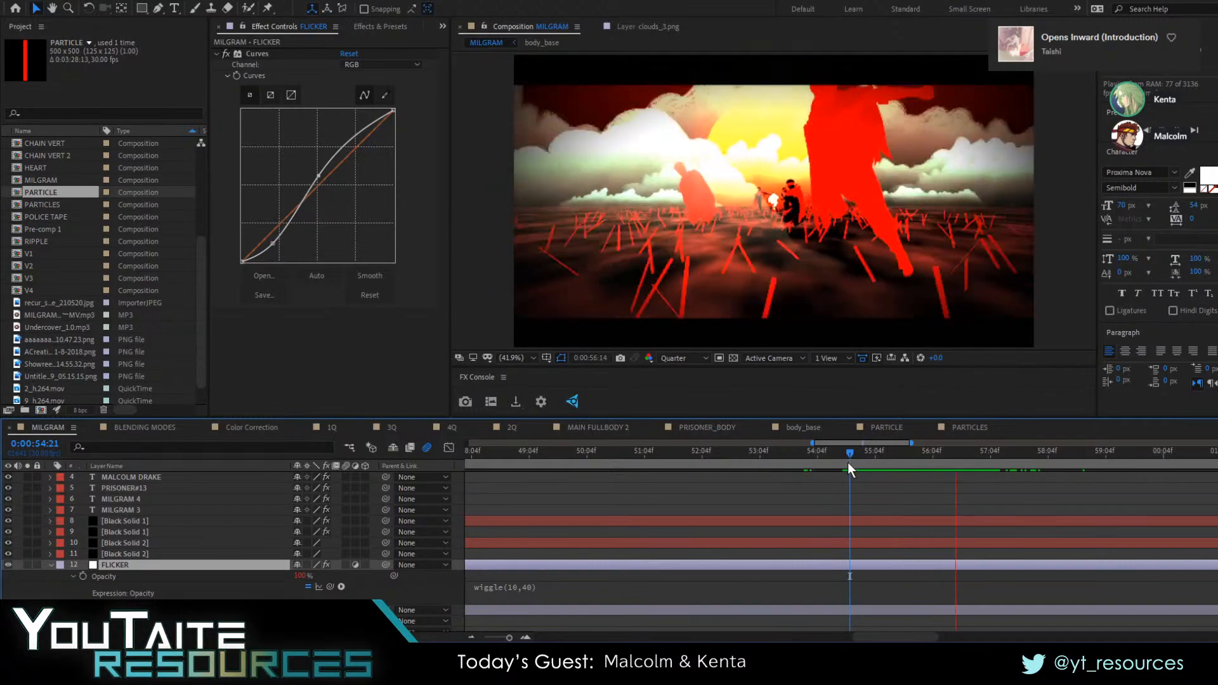
key(space)
drag(912, 457, 904, 458)
Darken Adjustment Layer 2 by pulling down the highlight and shadow areas of its RGB curve
scroll(255, 553, down, 2)
scroll(153, 561, up, 1)
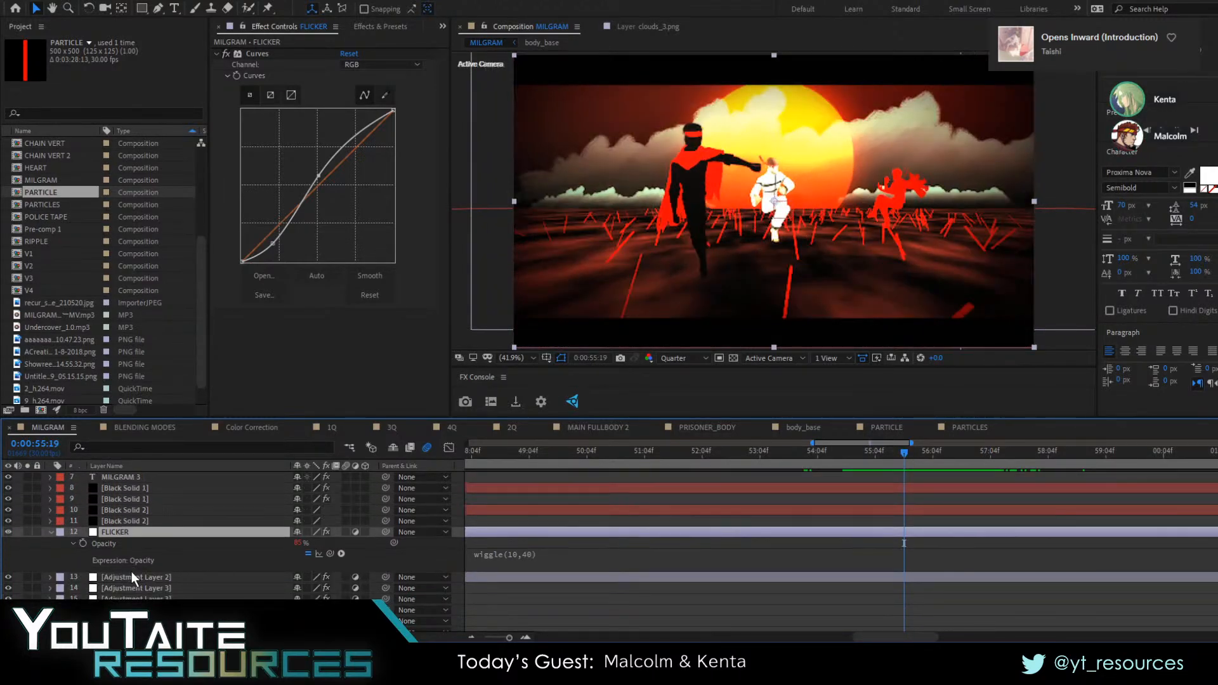
click(133, 577)
drag(327, 166, 357, 158)
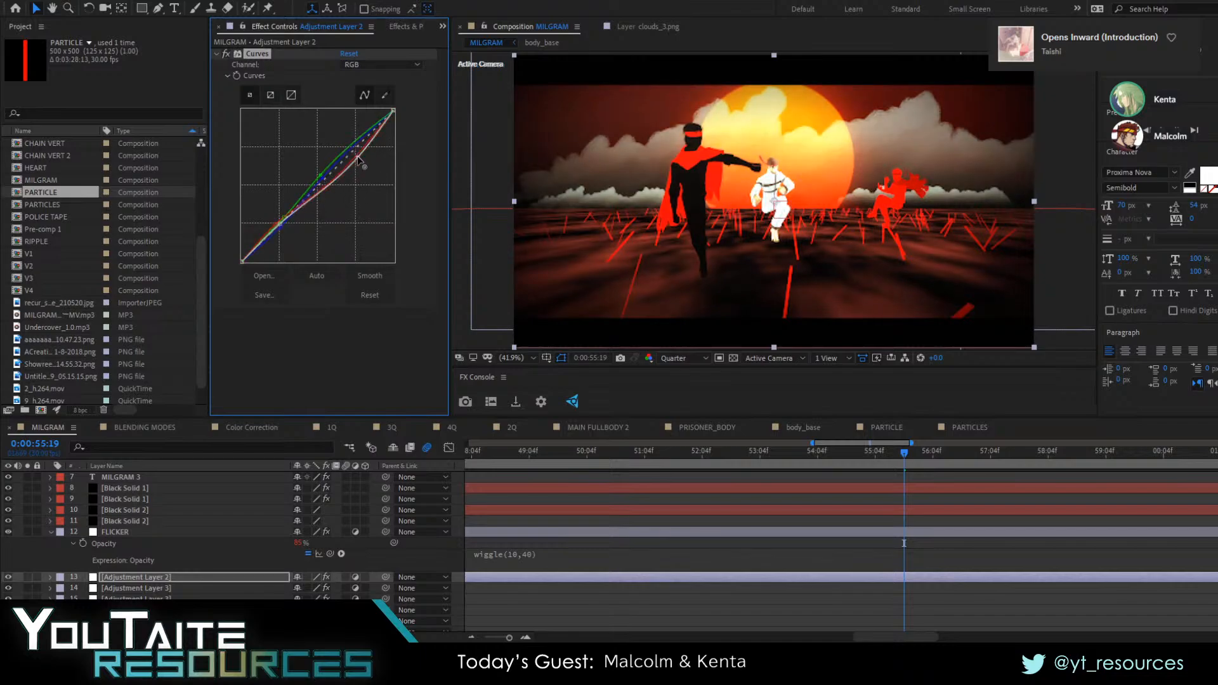
mouse_move(280, 224)
mouse_down()
mouse_move(280, 242)
mouse_move(270, 234)
mouse_up()
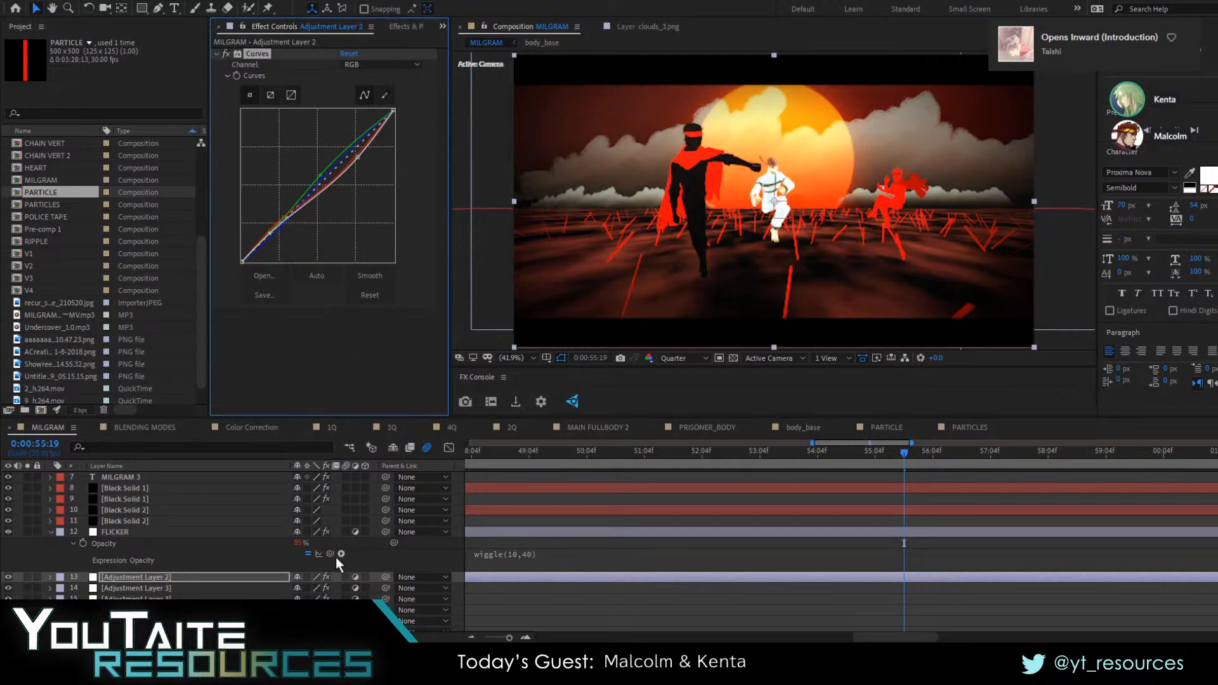
Duplicate Adjustment Layer 2 and replace the copy's Curves effect with a Fast Box Blur of radius 29
key(ctrl+d)
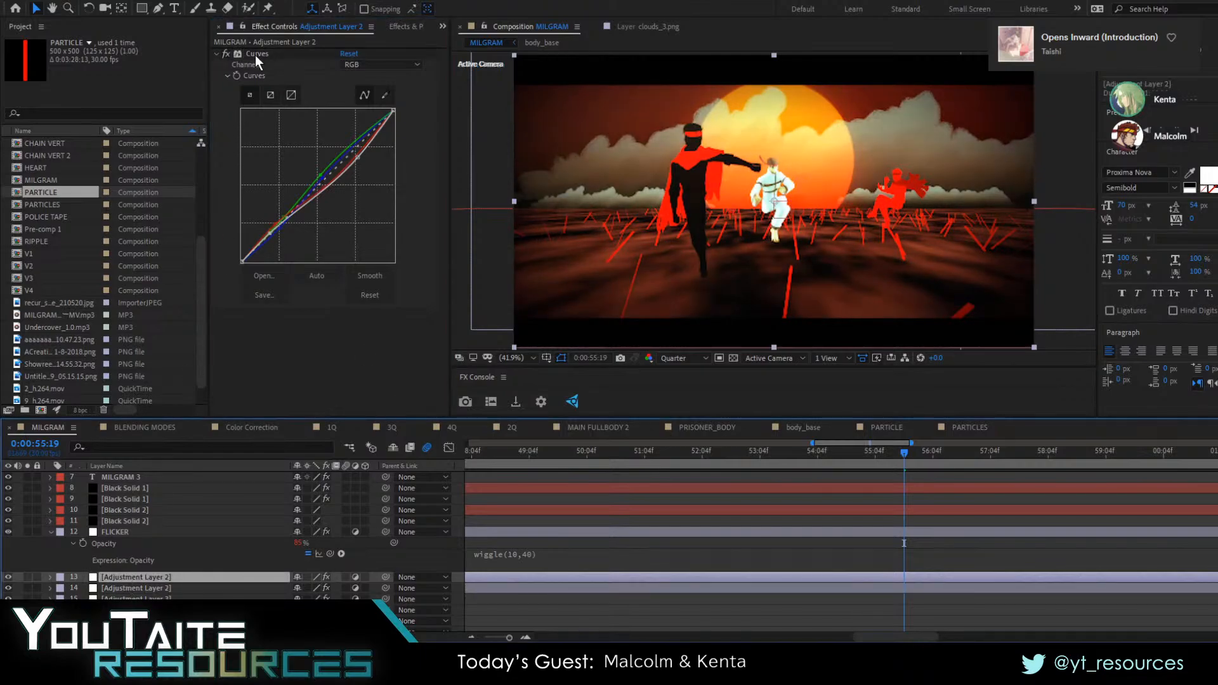
click(390, 30)
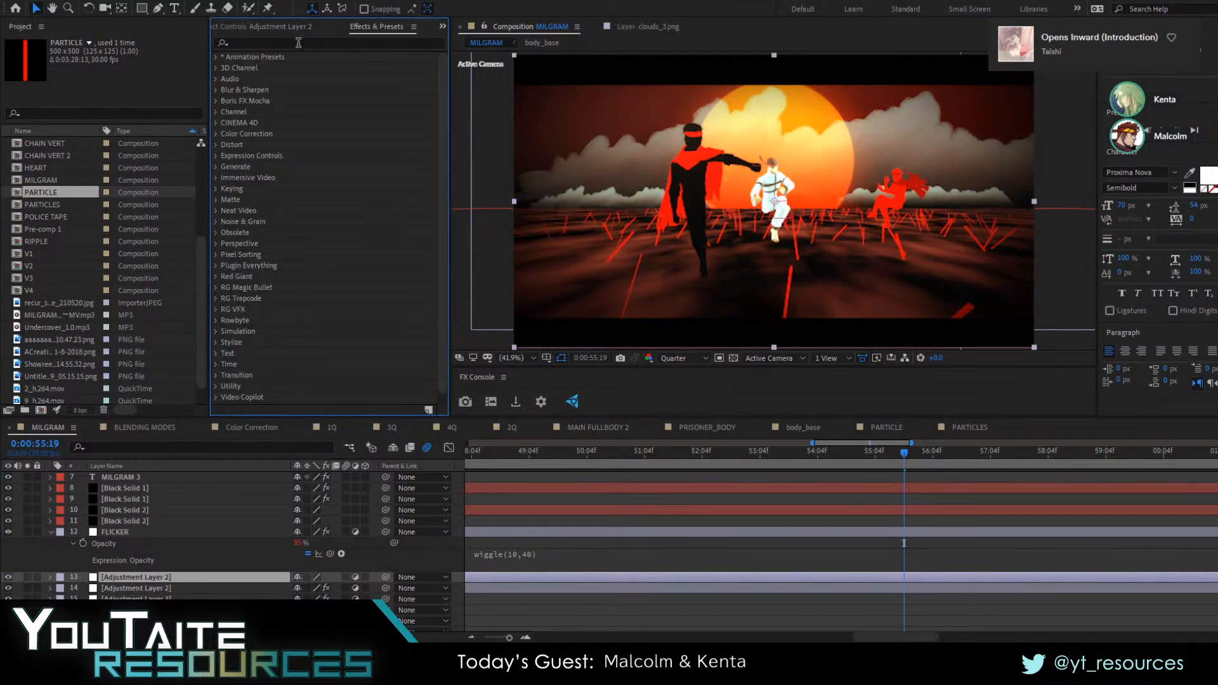
click(247, 43)
text(fast)
double_click(266, 122)
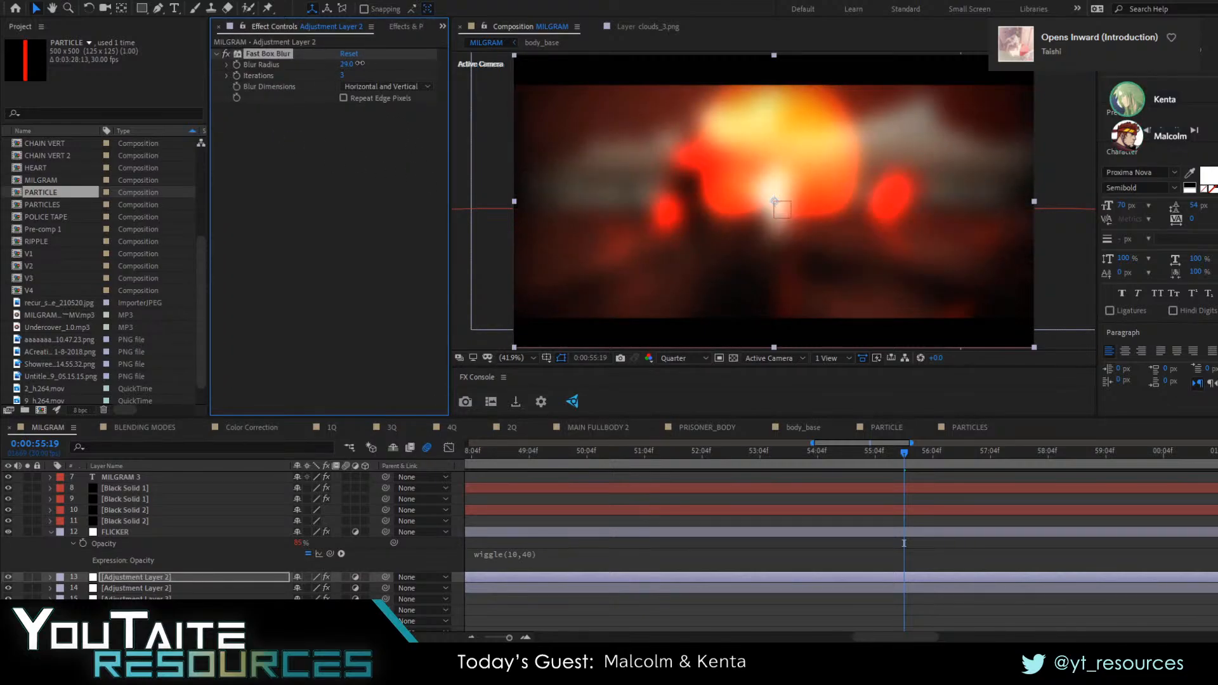
Show the layer blending modes and set the blurred adjustment layer's mode to Add
key(F4)
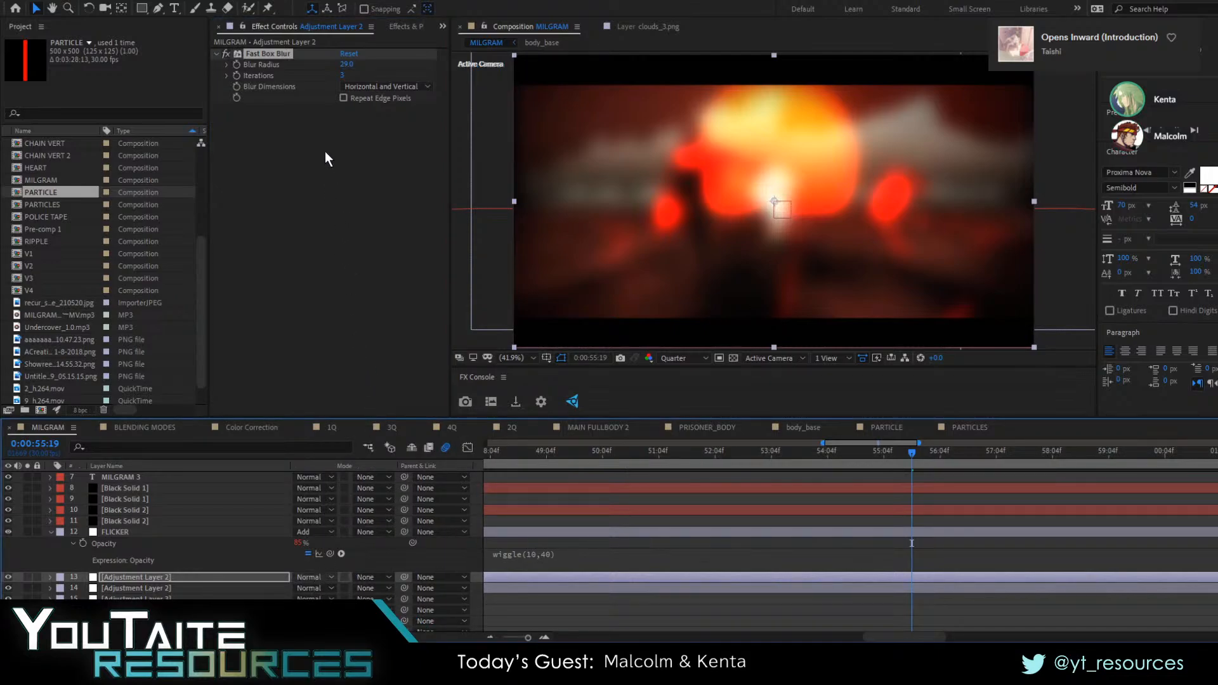
click(321, 192)
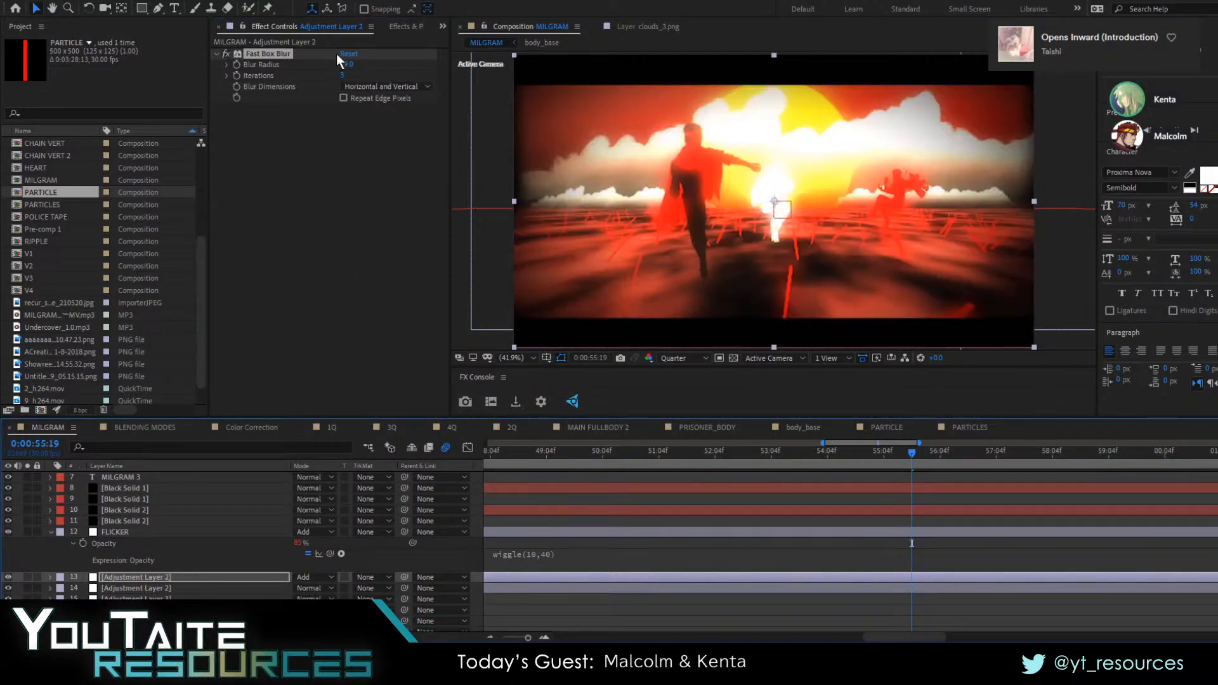
Add a Curves effect to the blurred adjustment layer and bend its RGB curve well below the diagonal with two points
click(405, 26)
text(c)
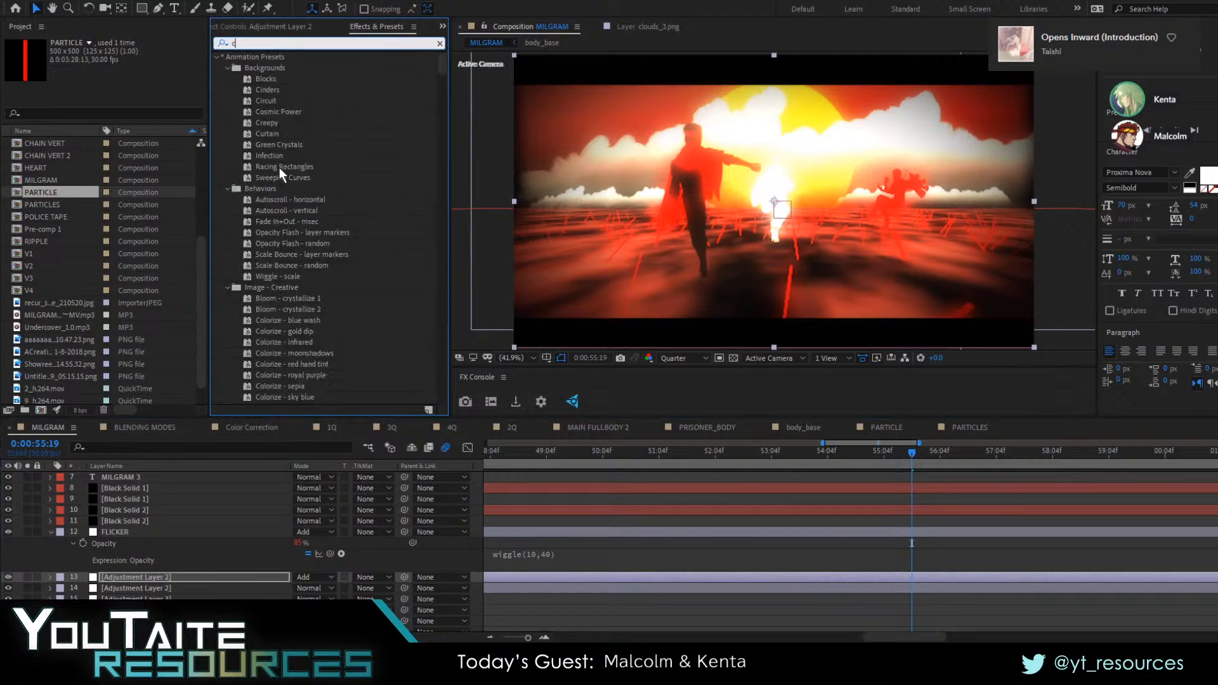
text(ue)
text(curves)
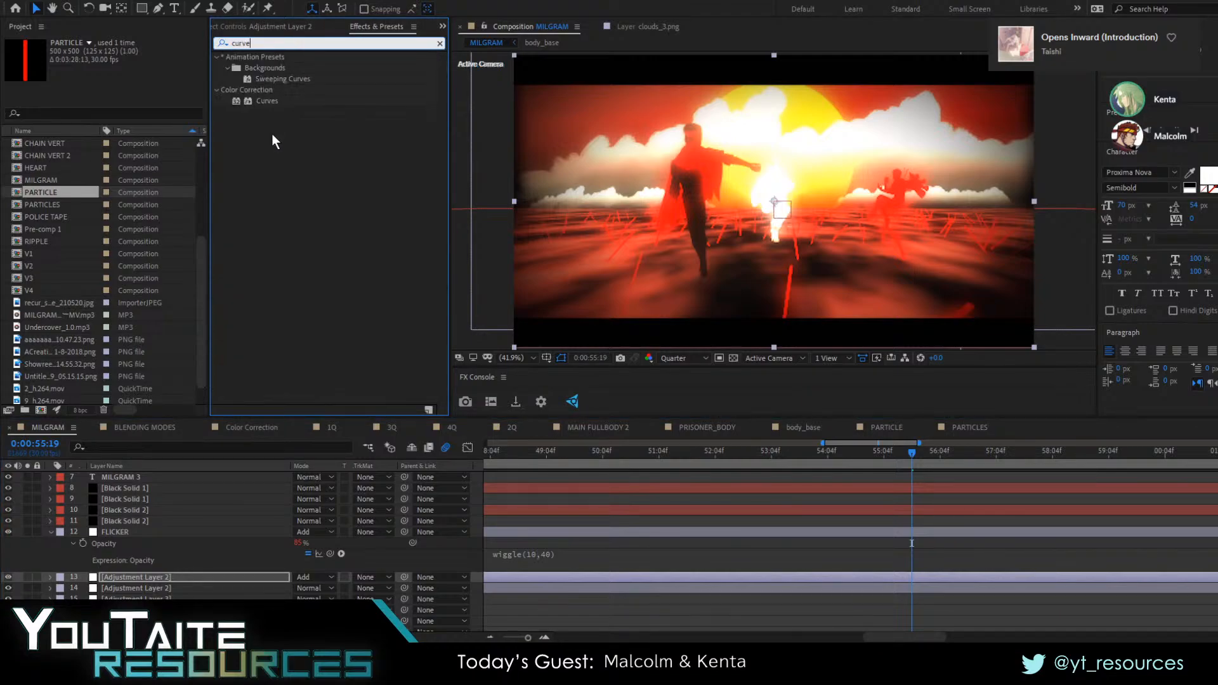
double_click(266, 108)
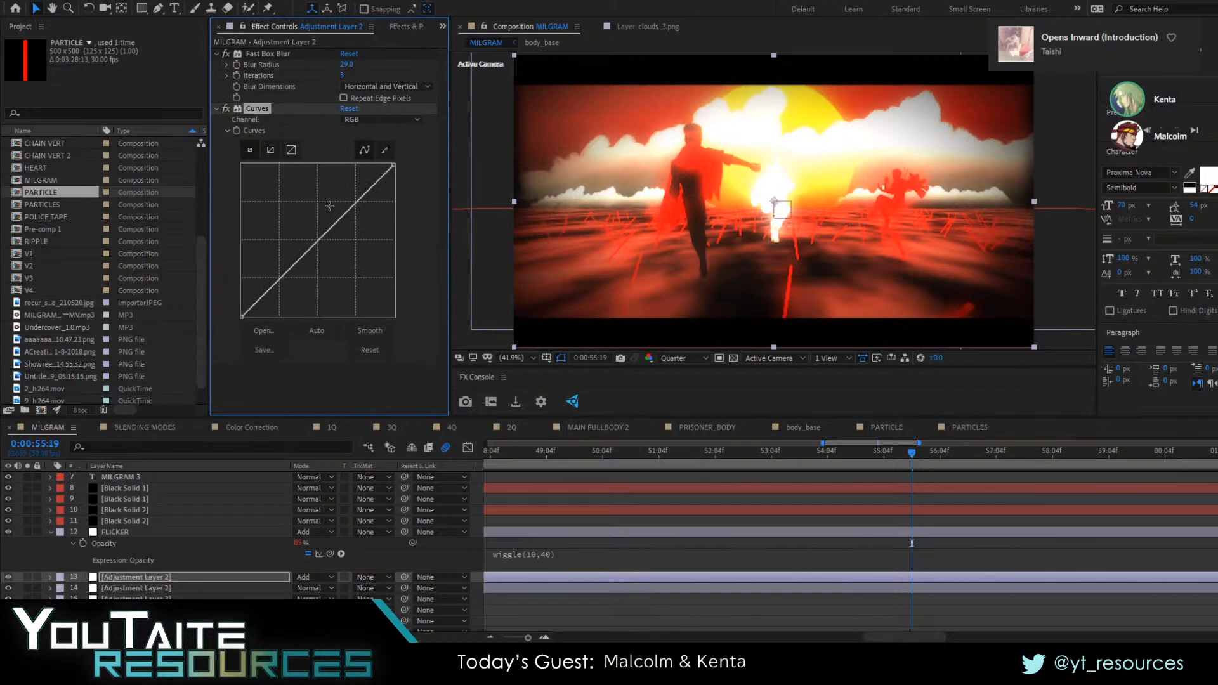
drag(330, 206, 282, 306)
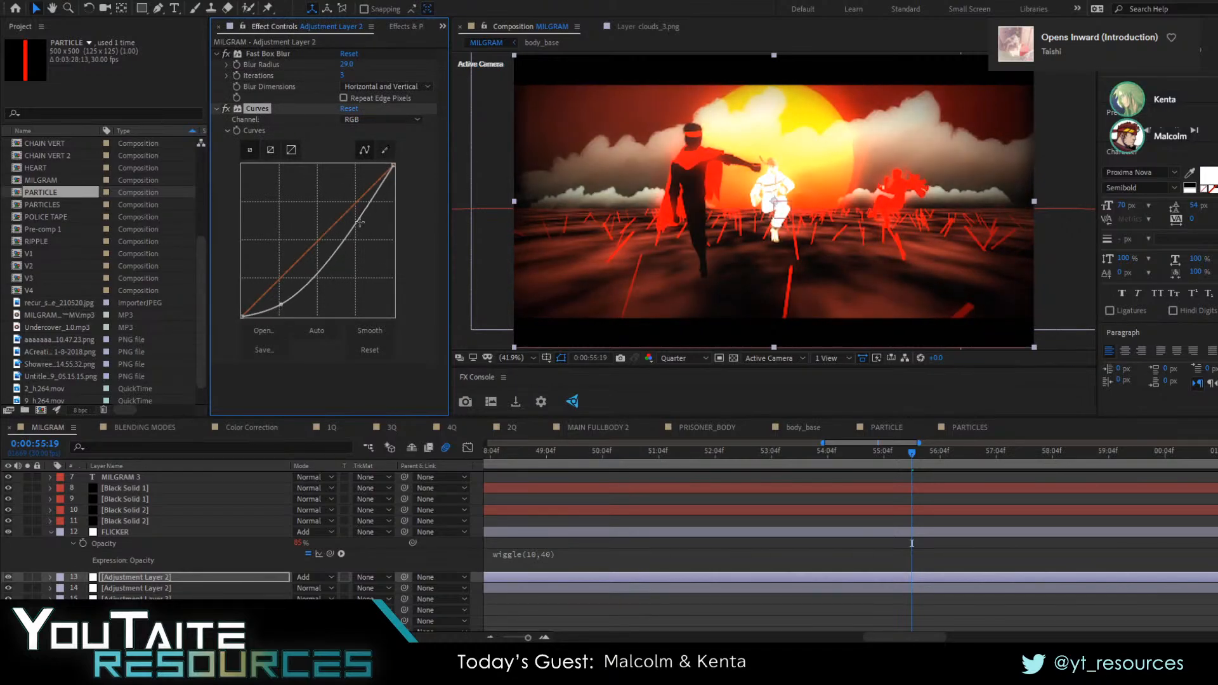
mouse_move(359, 222)
mouse_down()
mouse_move(345, 201)
mouse_move(365, 230)
mouse_up()
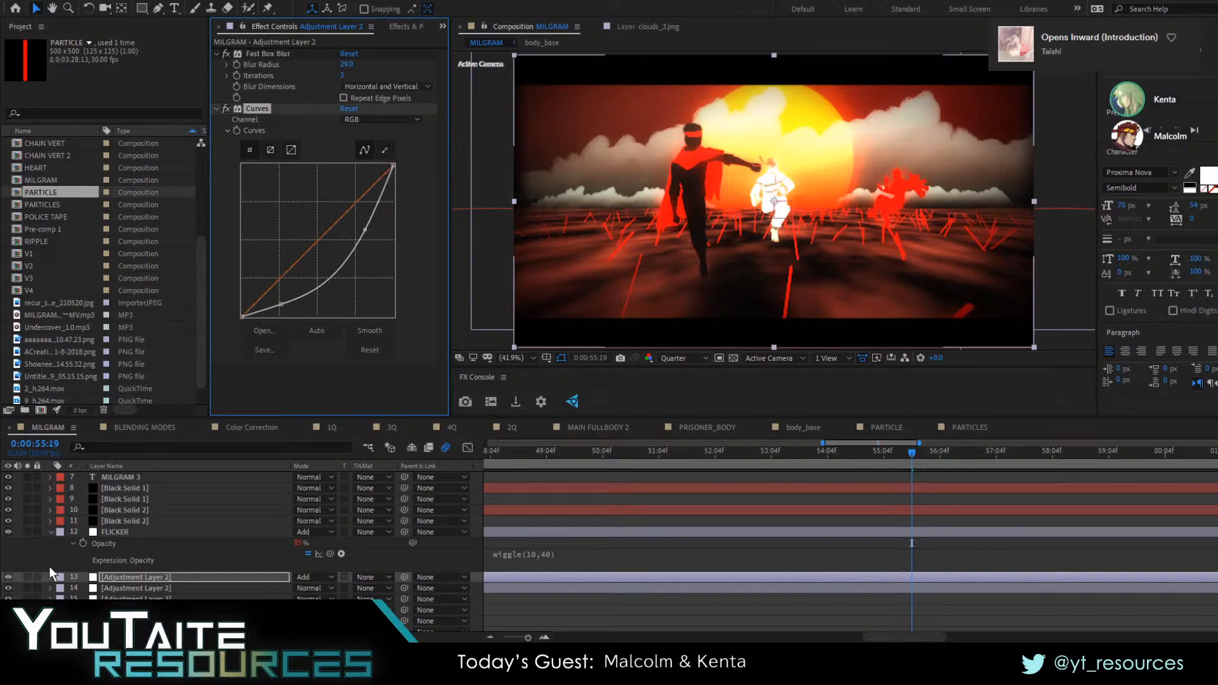
Change the blurred adjustment layer's blending mode to Screen
click(105, 578)
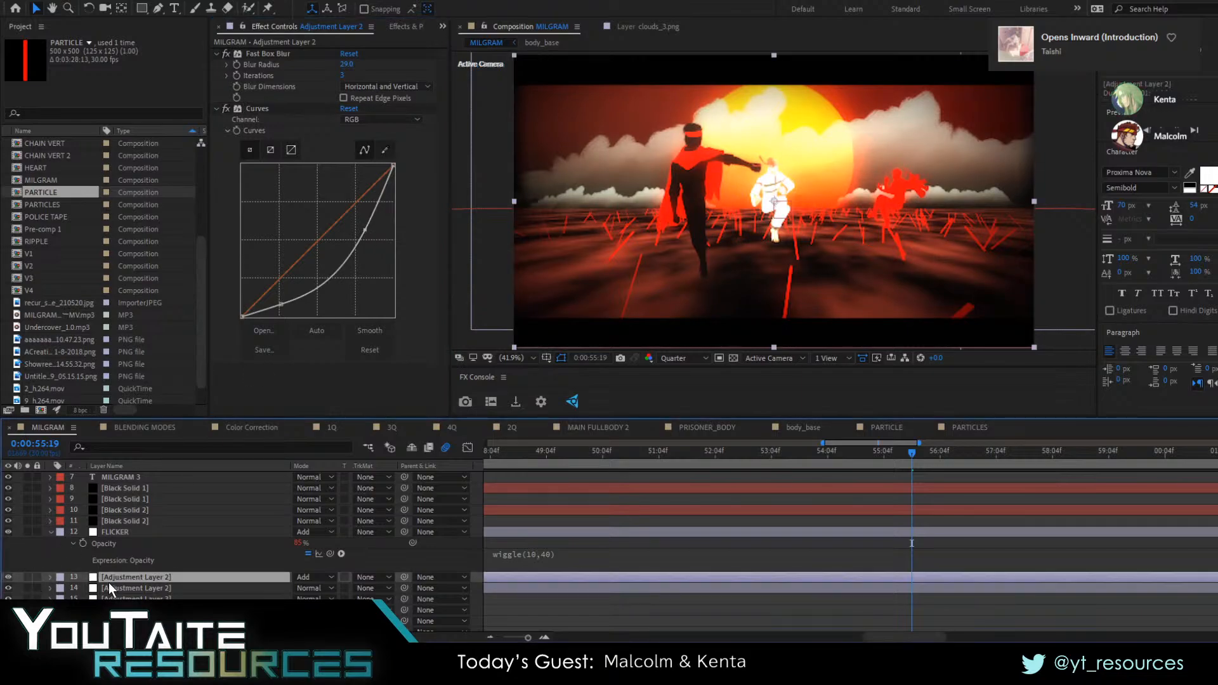
click(329, 578)
click(346, 172)
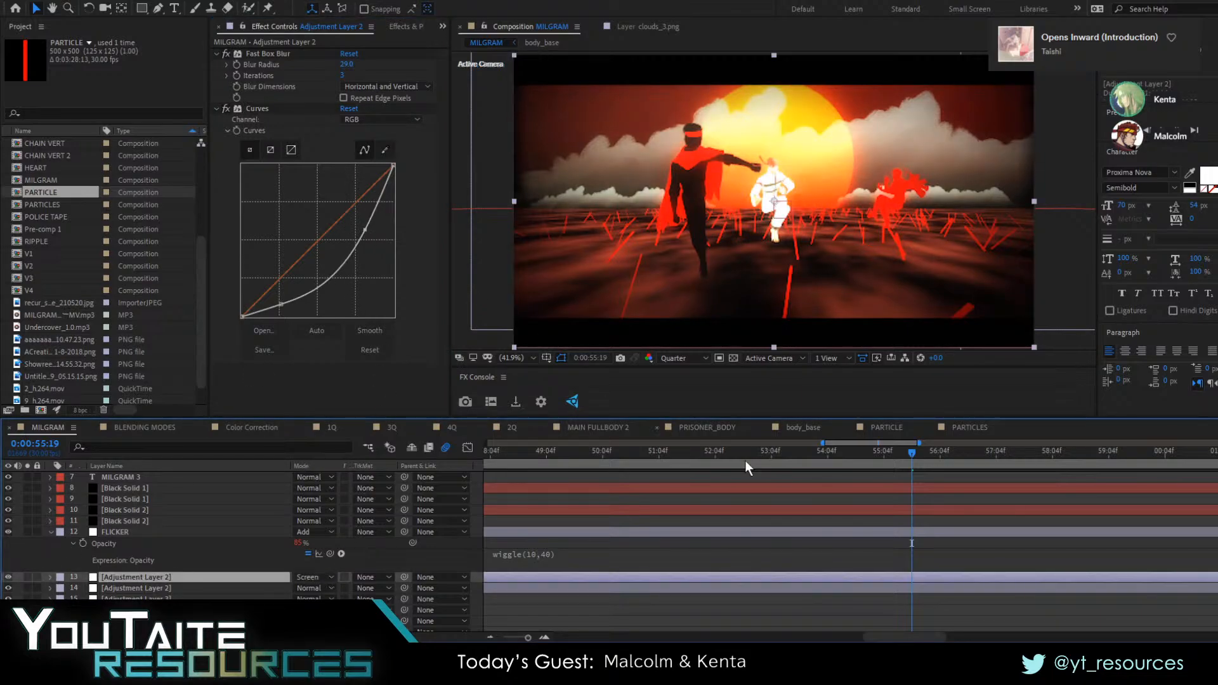
Trim the blurred adjustment layer to start at about 0:00:55:11 and preview the shot to compare the frames before and after it
drag(884, 451, 863, 467)
key(space)
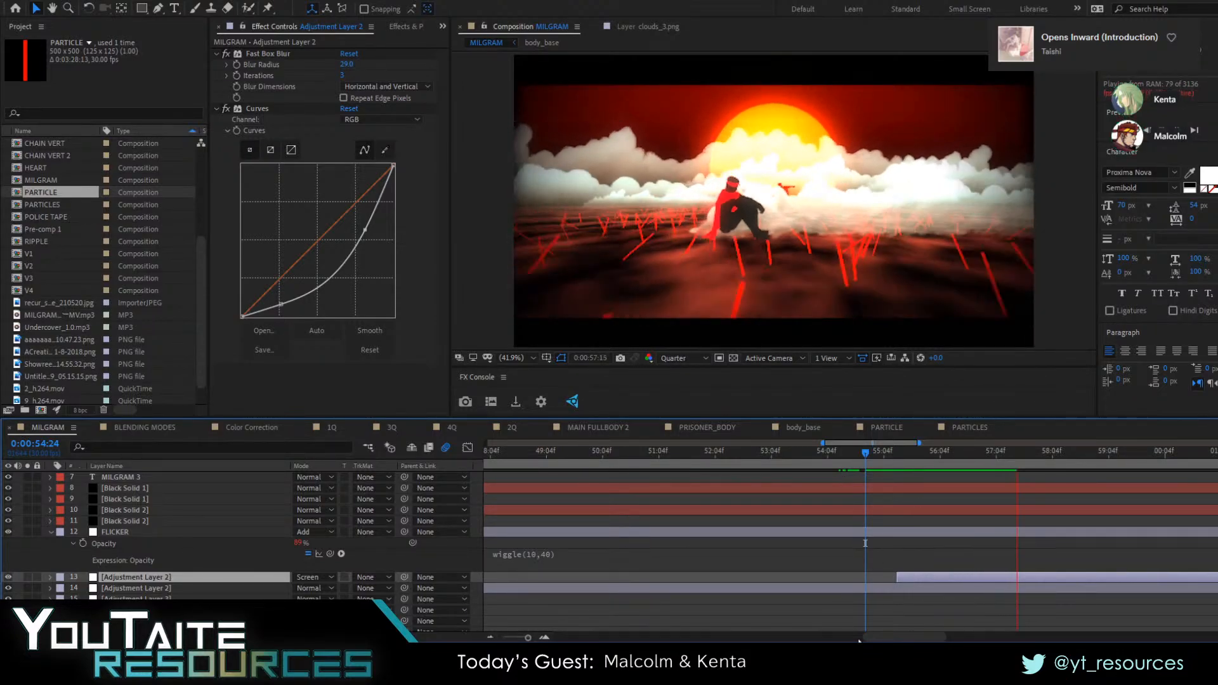
click(876, 457)
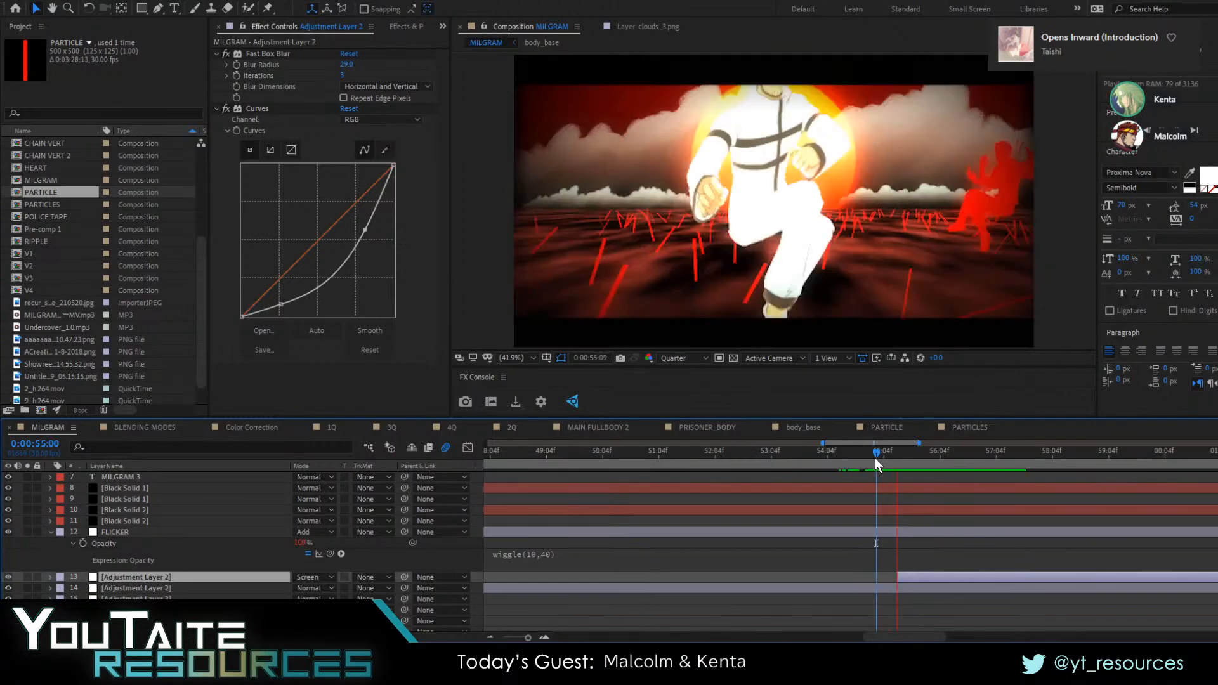
drag(900, 637, 949, 639)
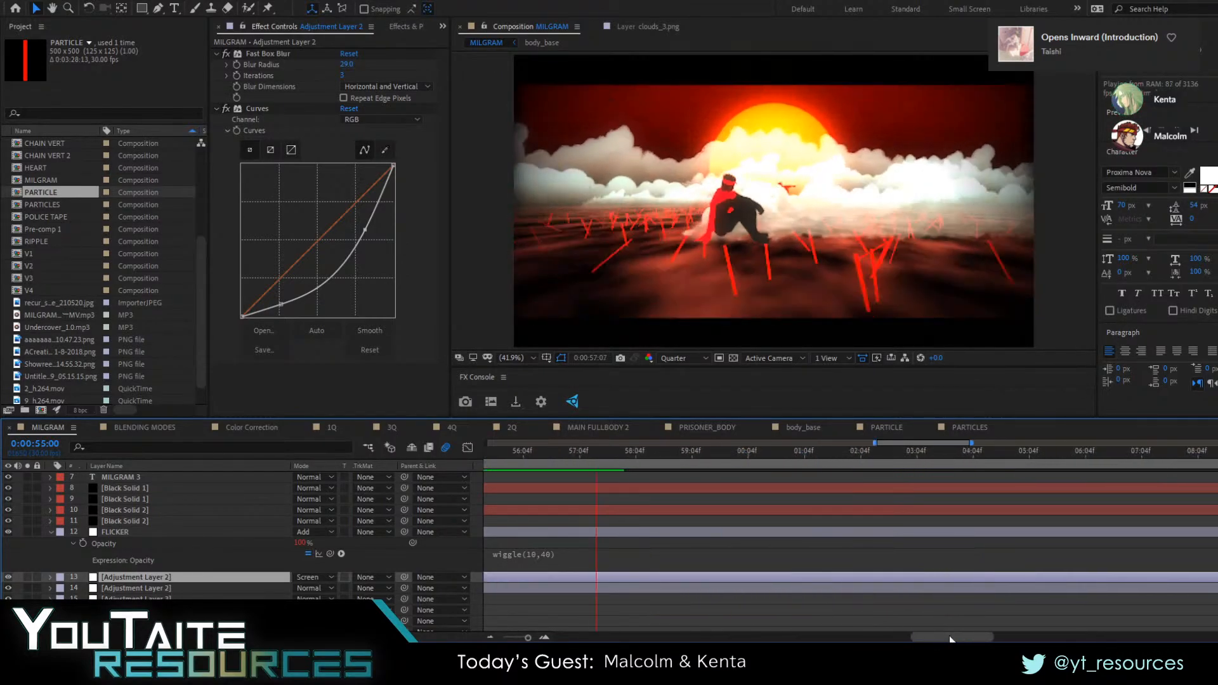
key(space)
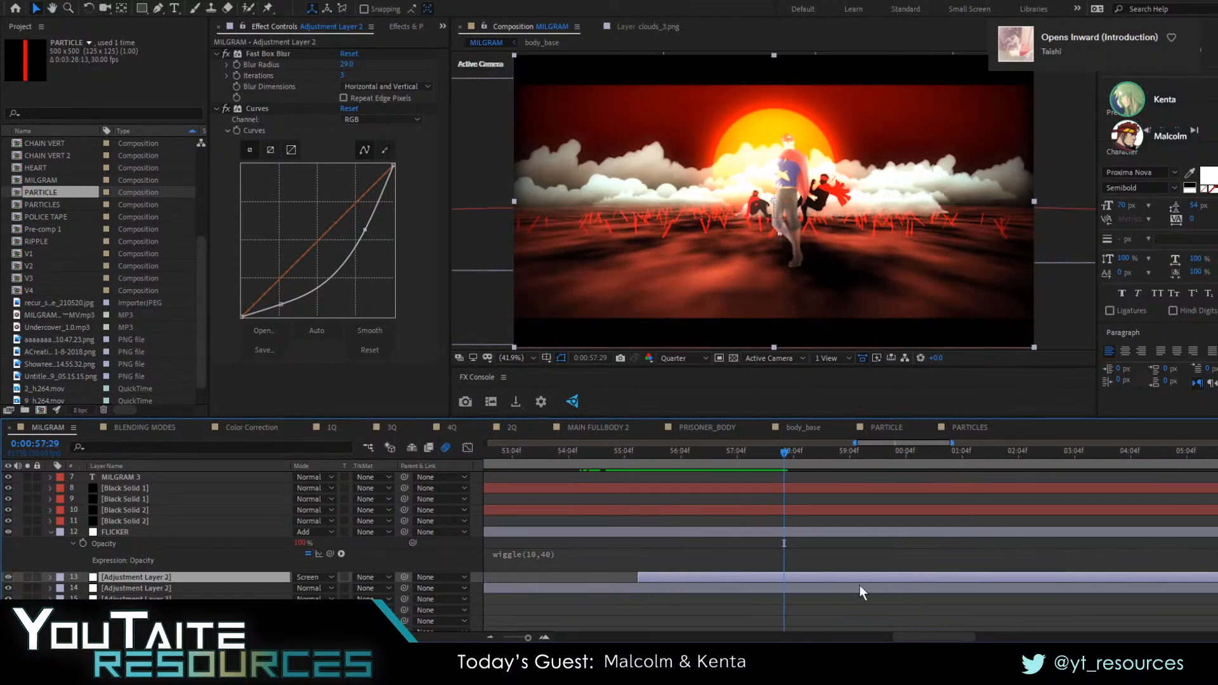
drag(739, 454, 782, 466)
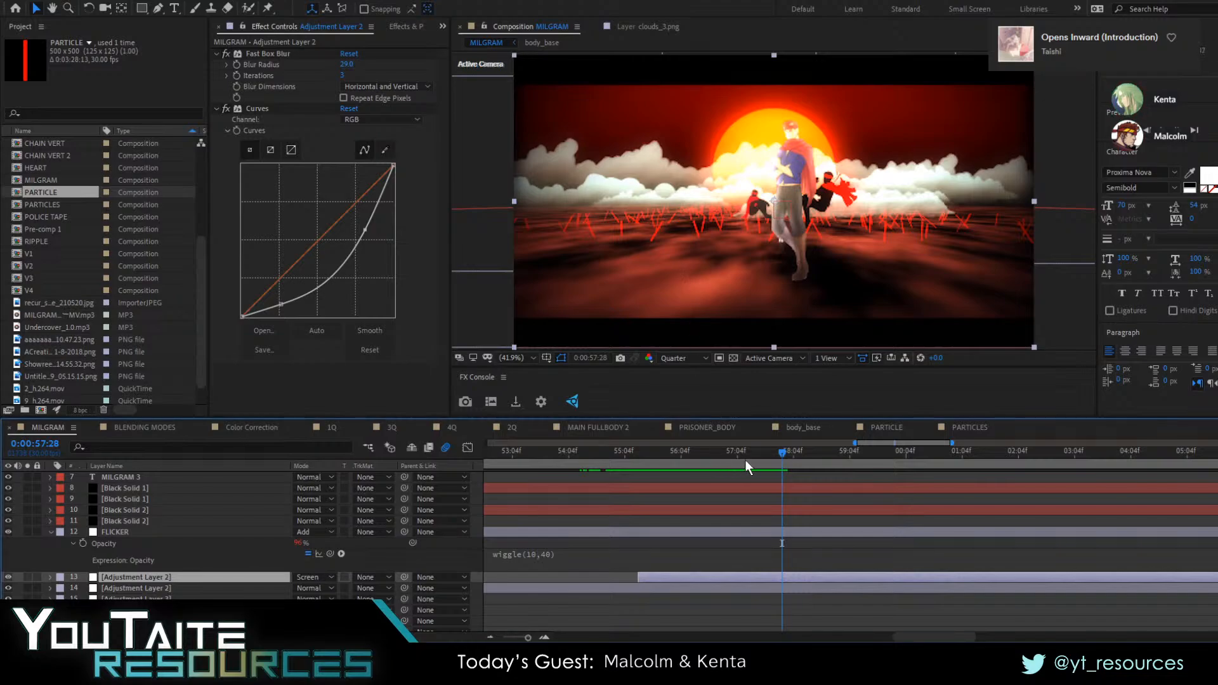
mouse_move(746, 461)
mouse_down()
mouse_move(672, 455)
mouse_move(736, 469)
mouse_up()
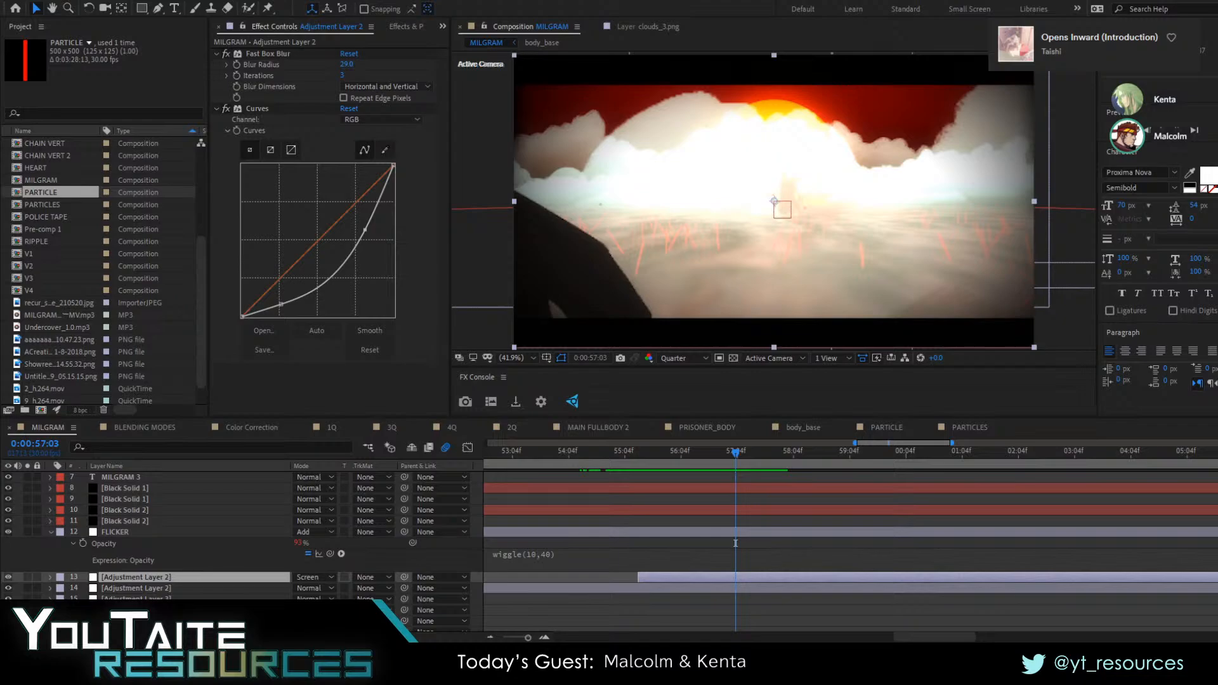
drag(744, 458, 641, 475)
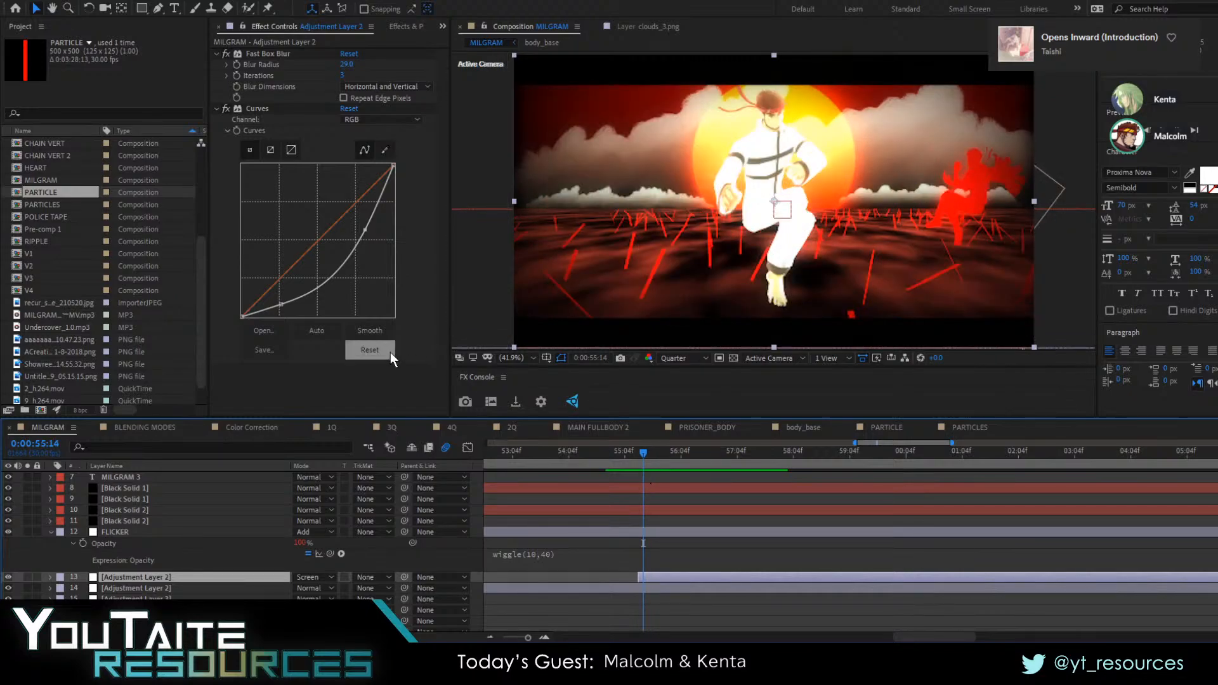
Try raising the upper point of the blurred adjustment layer's RGB curve, and undo the change
drag(358, 230, 346, 230)
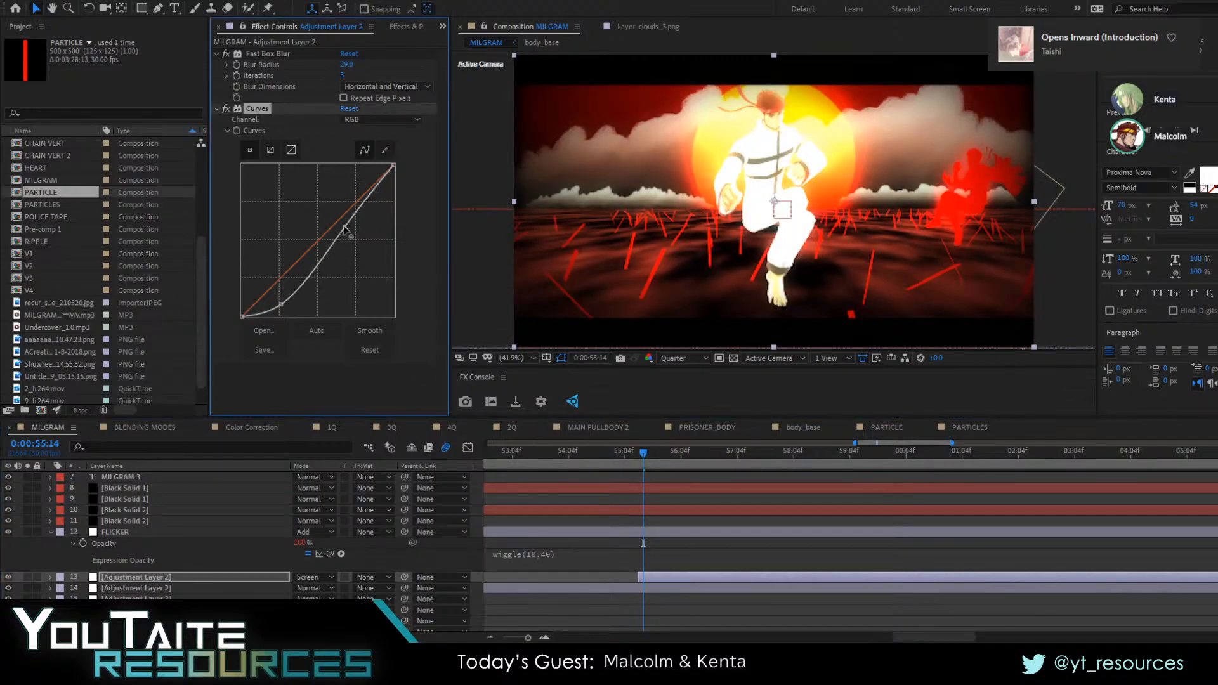
key(ctrl+z)
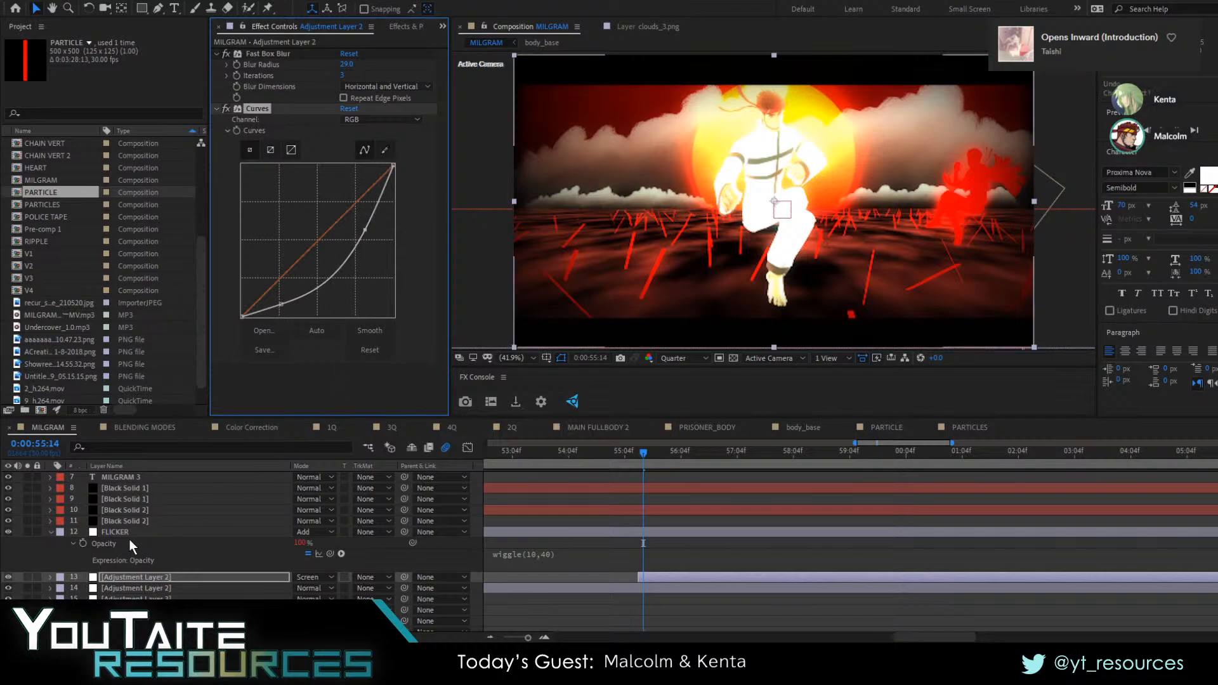
On the unblurred Adjustment Layer 2, lower the RGB curve's shadows and the Green curve's midpoint, and check the frame at 0:00:55:22
click(136, 588)
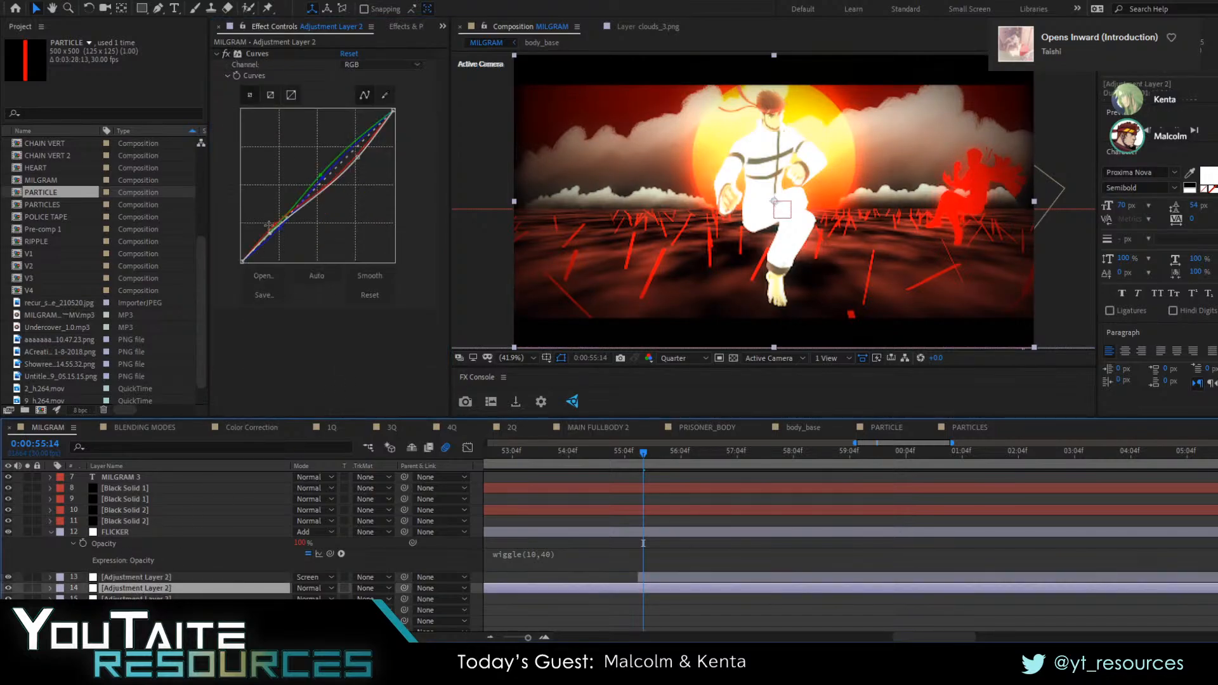
click(267, 233)
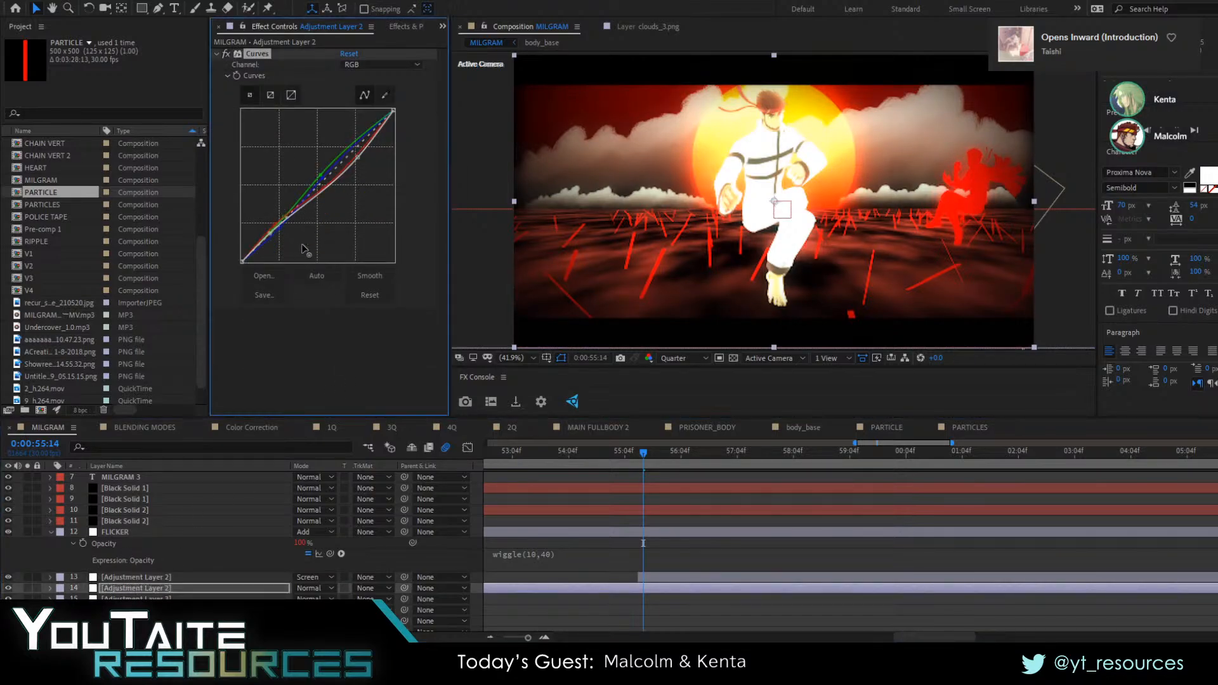
mouse_move(271, 234)
mouse_down()
mouse_move(279, 247)
mouse_move(271, 238)
mouse_up()
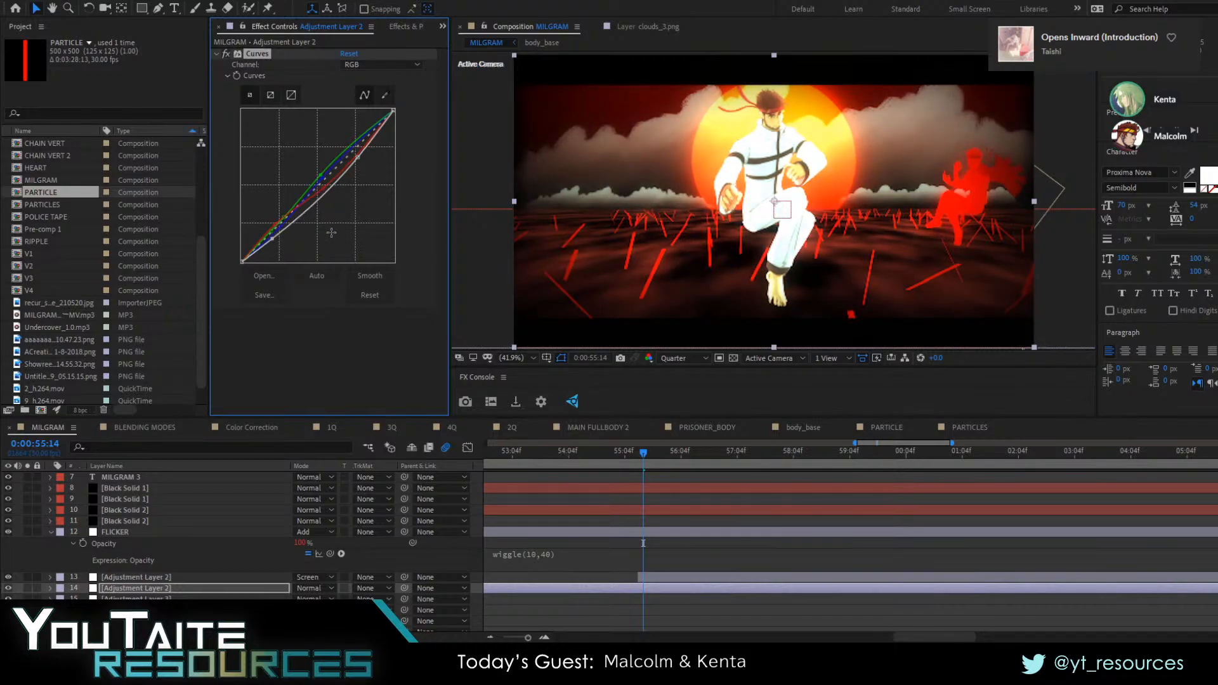
mouse_move(322, 176)
mouse_down()
mouse_move(334, 191)
mouse_move(326, 182)
mouse_up()
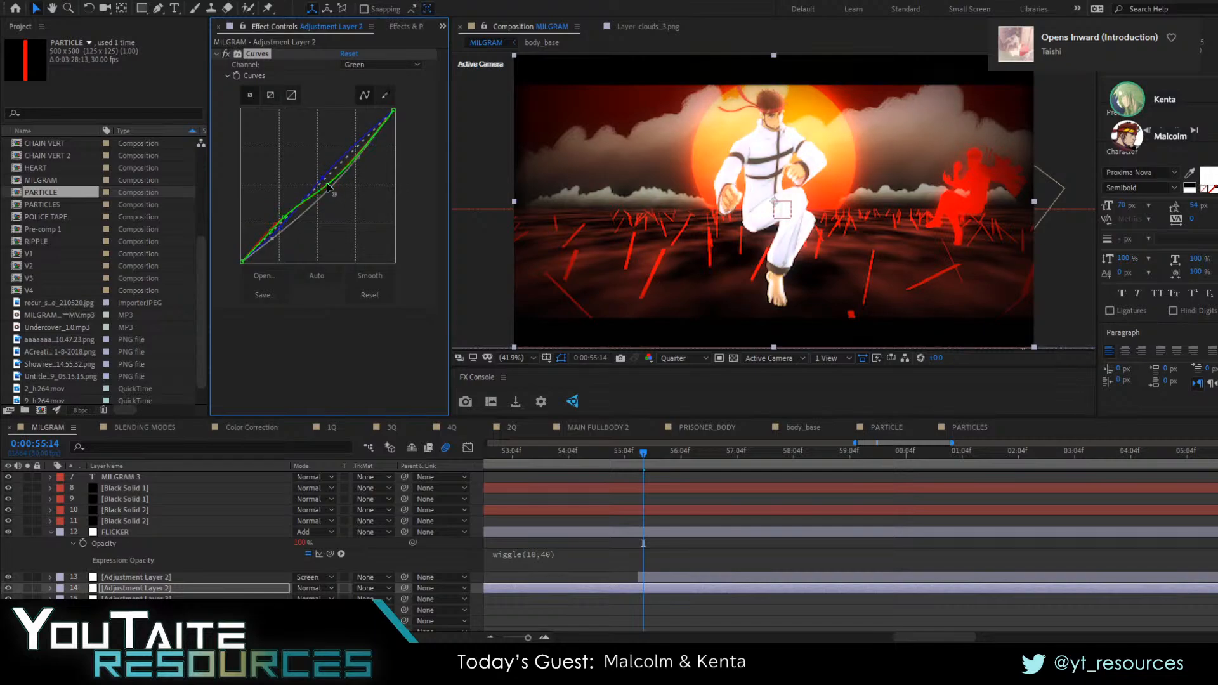
drag(649, 464, 659, 465)
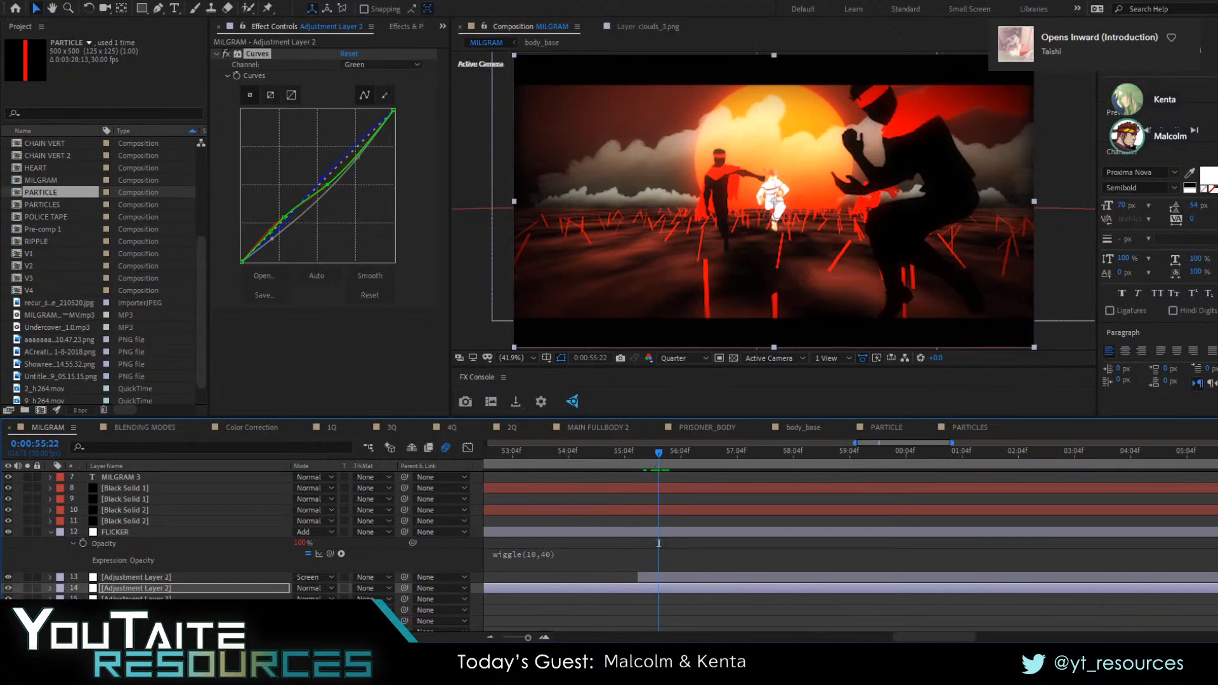
Hide the unblurred Adjustment Layer 2, the Black Solid 2 on layer 10 and the FLICKER layer
click(137, 591)
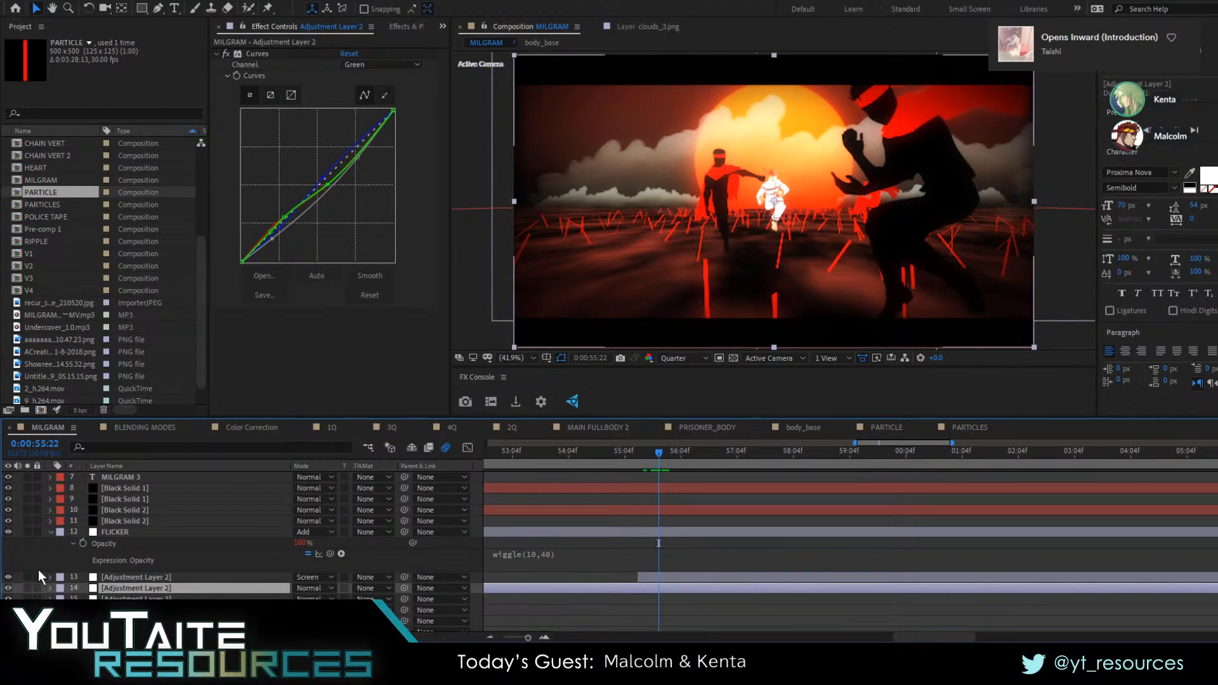
click(9, 588)
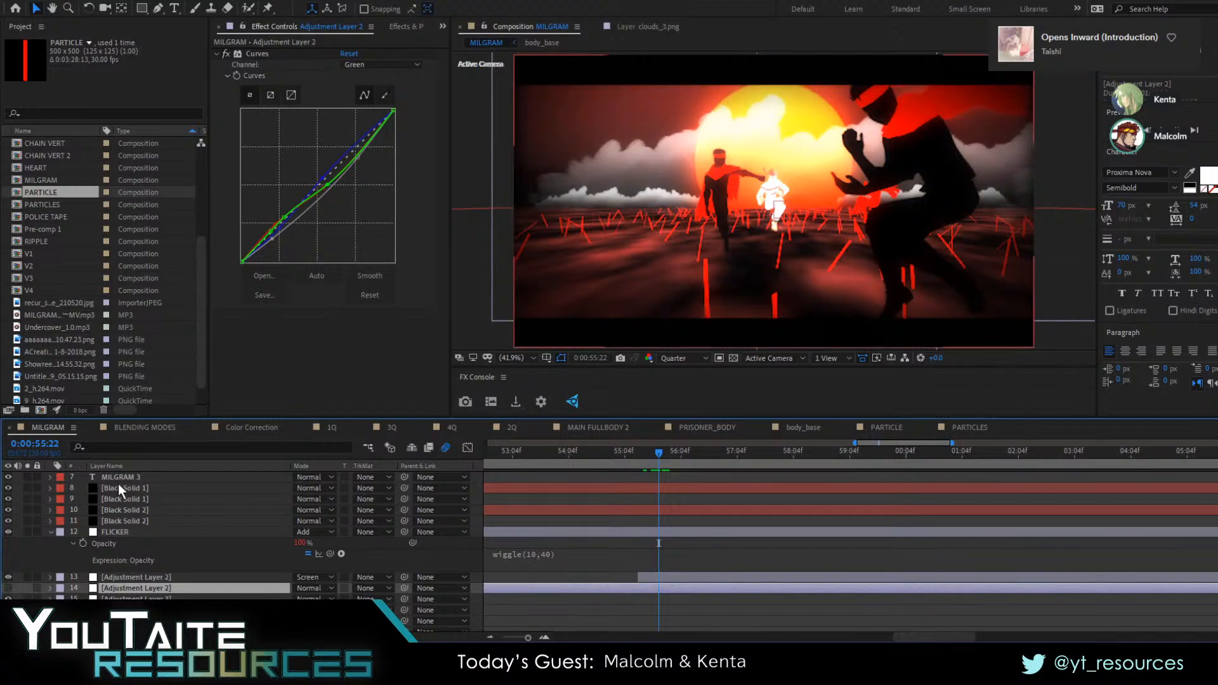
click(126, 510)
click(9, 510)
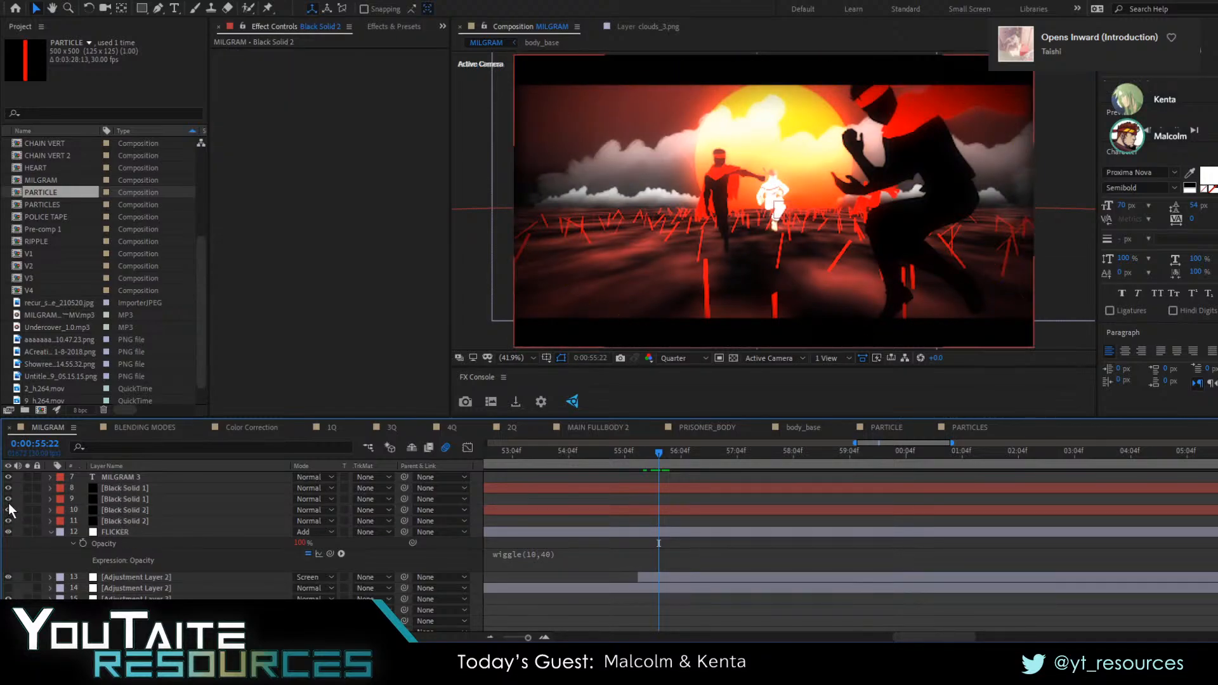
click(8, 488)
scroll(66, 529, up, 3)
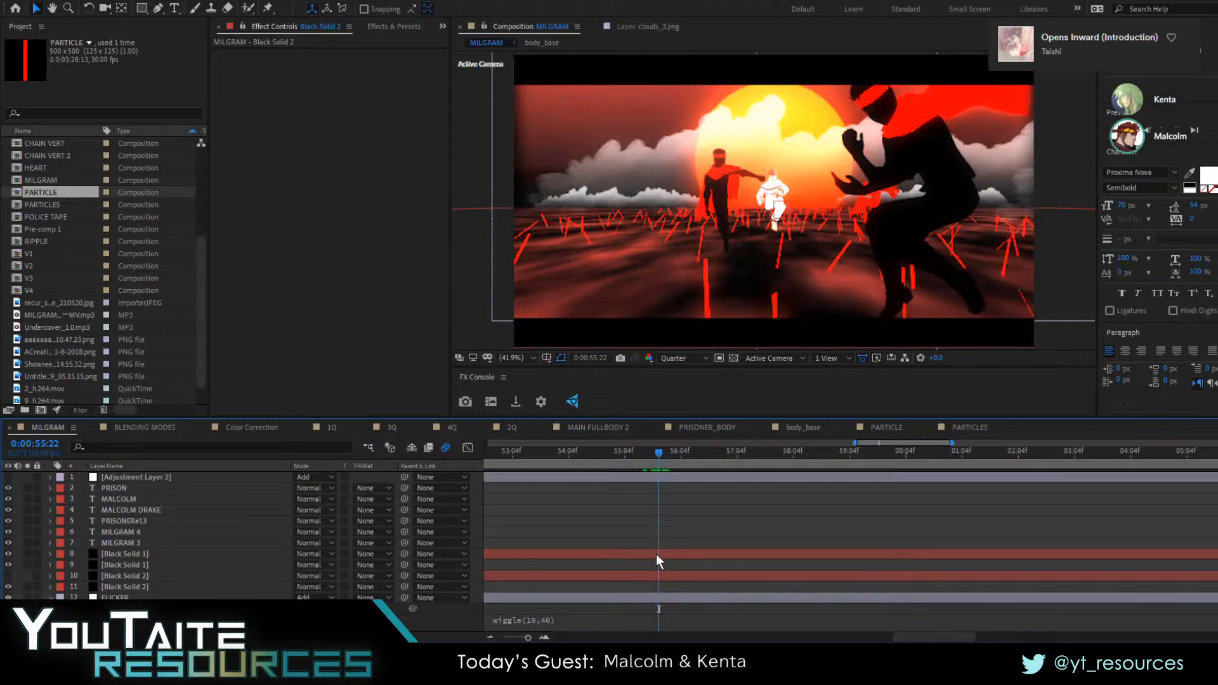
scroll(277, 593, down, 2)
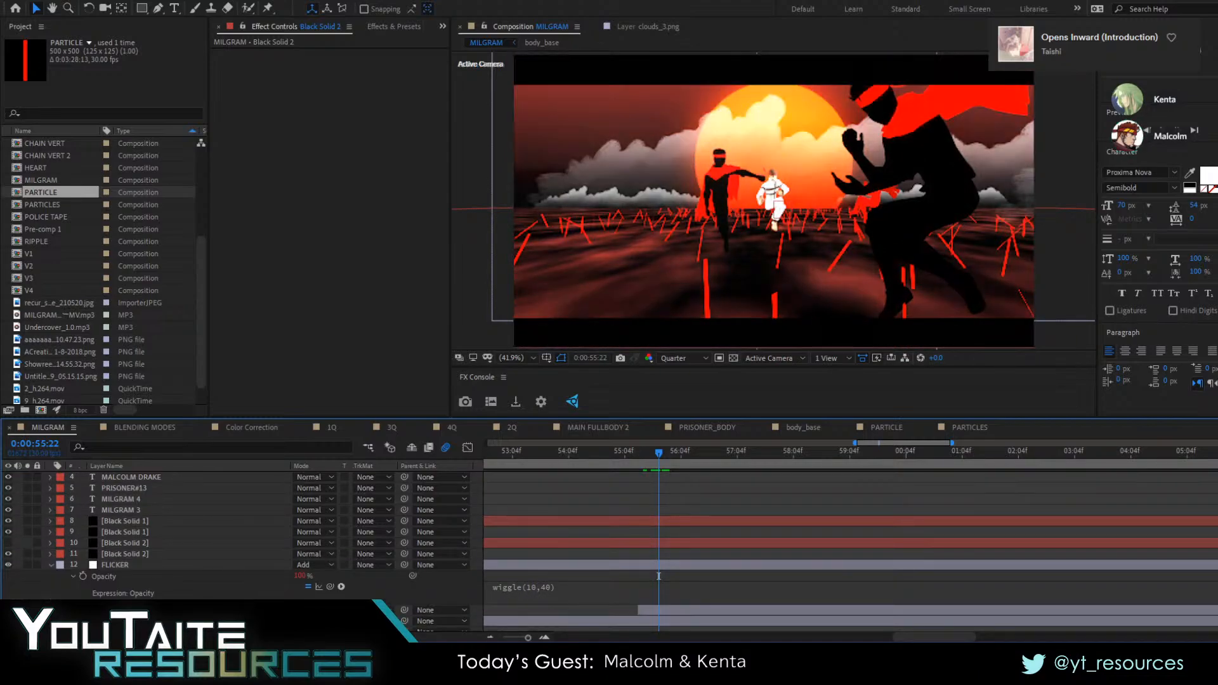
Capture FX Console snapshots of the frame at 0:00:55:22 with the grading layers hidden and again with them turned back on
click(466, 402)
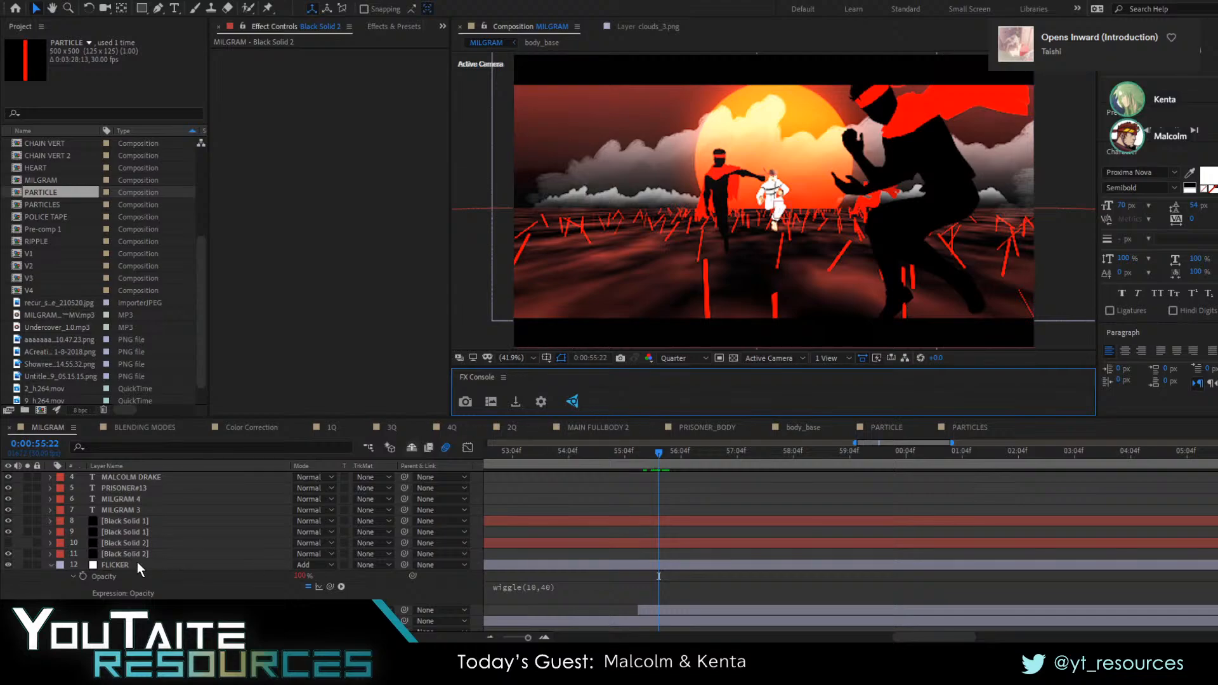
click(8, 554)
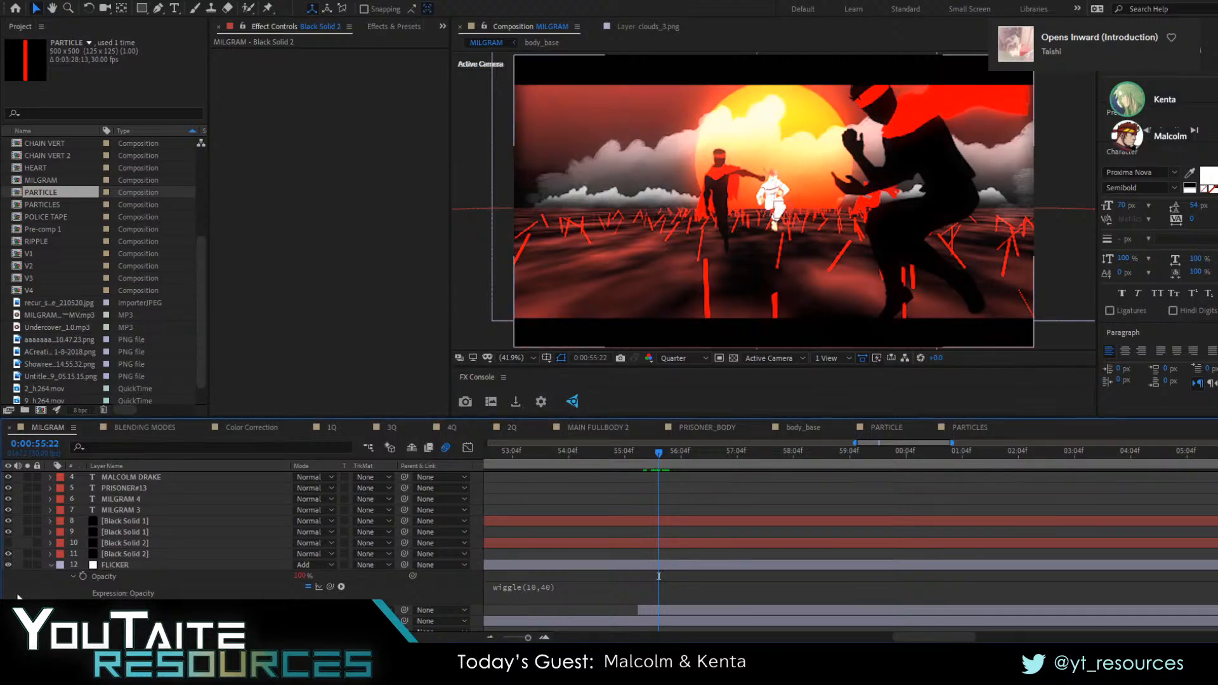
click(8, 545)
scroll(132, 564, down, 2)
scroll(132, 565, up, 3)
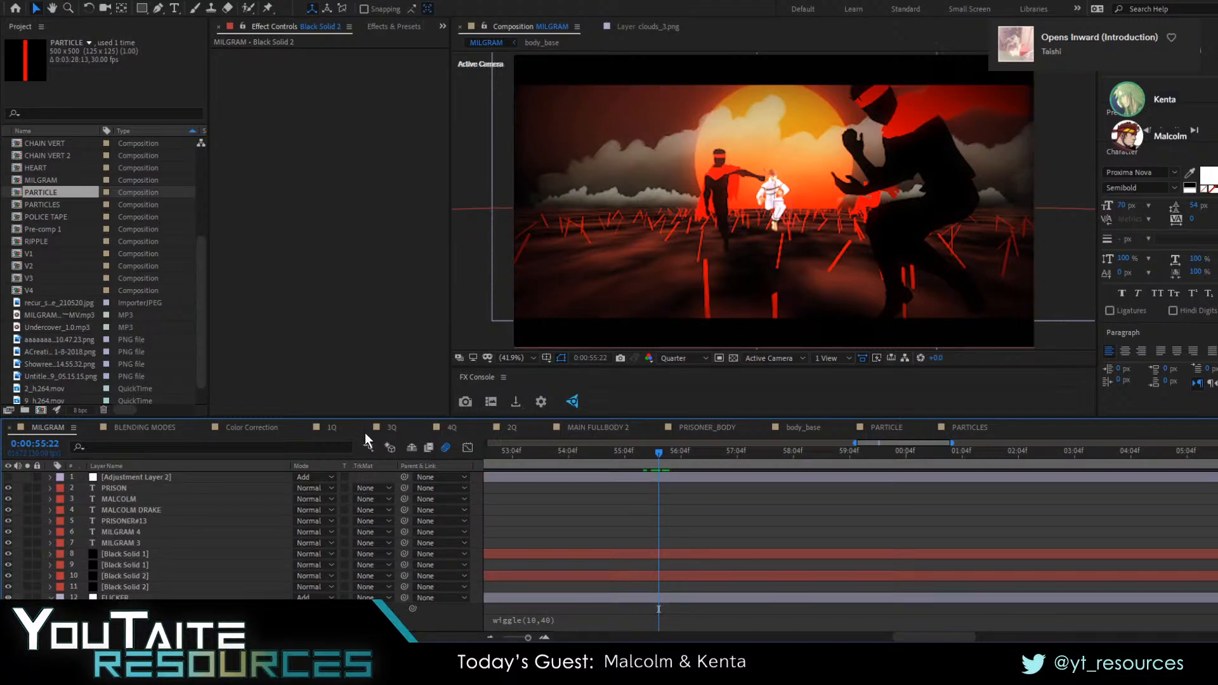
click(8, 477)
click(465, 402)
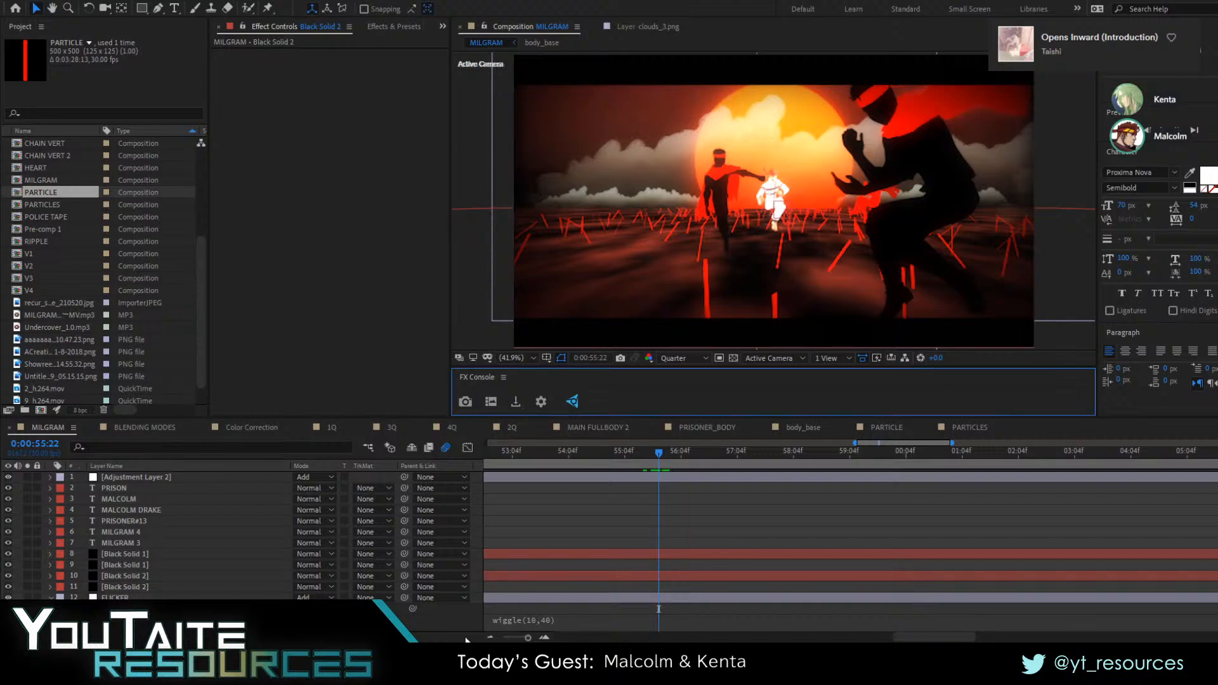
Open the FX Console snapshot gallery, and in Streamlabs OBS set the window capture to the Console Image Gallery window
click(497, 404)
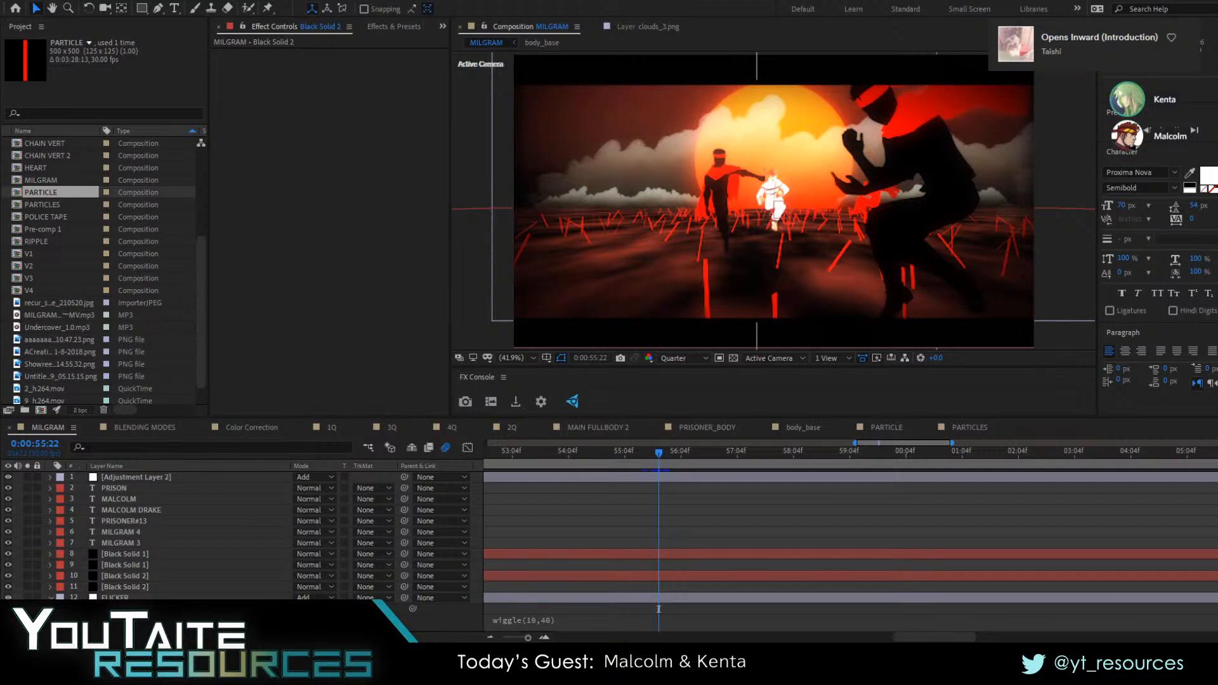
click(198, 173)
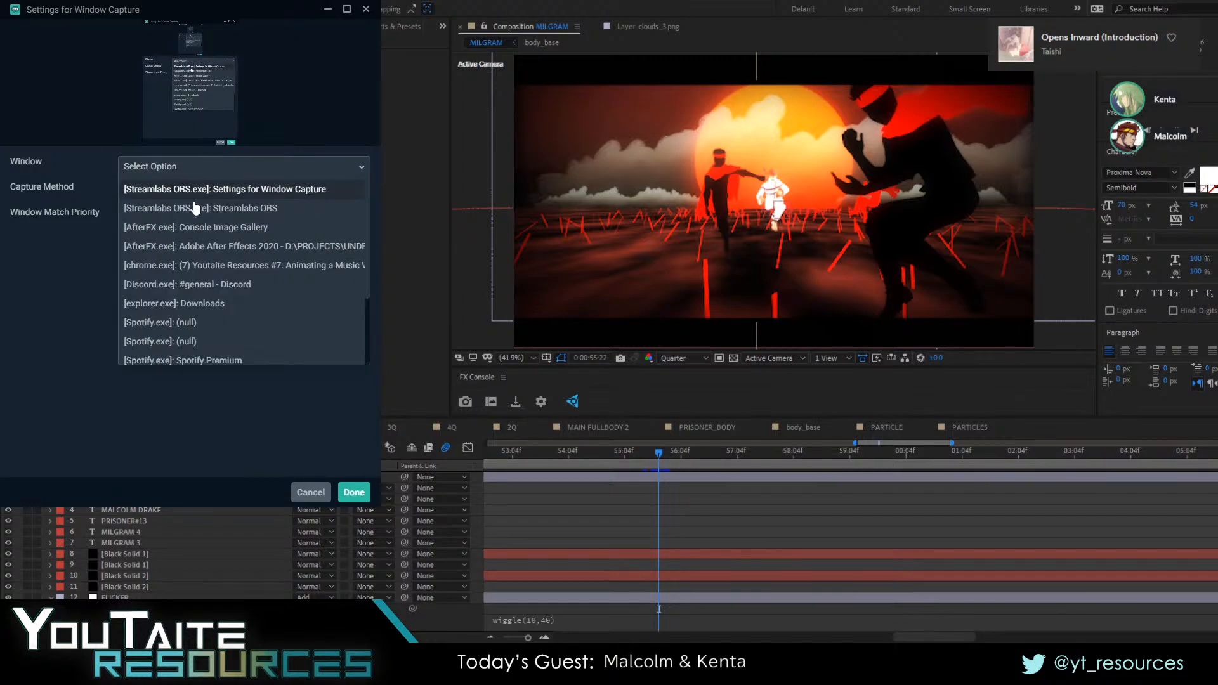
click(188, 417)
click(181, 173)
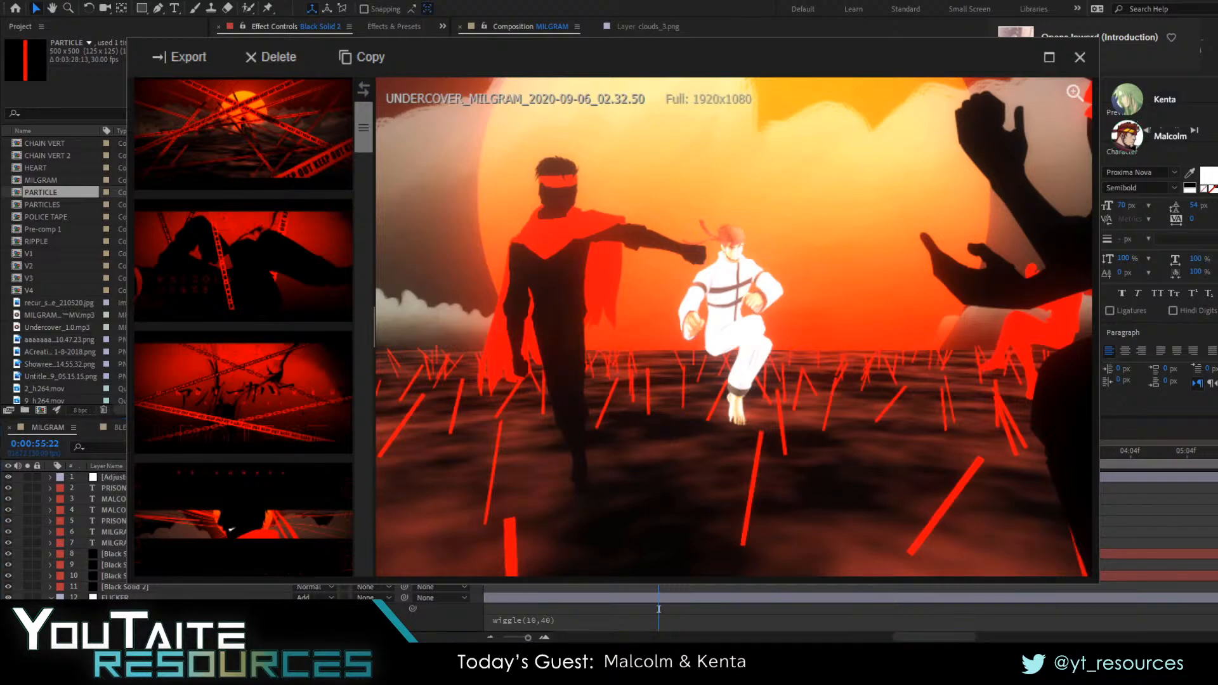
Compare the graded and ungraded snapshots in the gallery, including a close view of the white-clothed figure, and close the gallery
click(1059, 58)
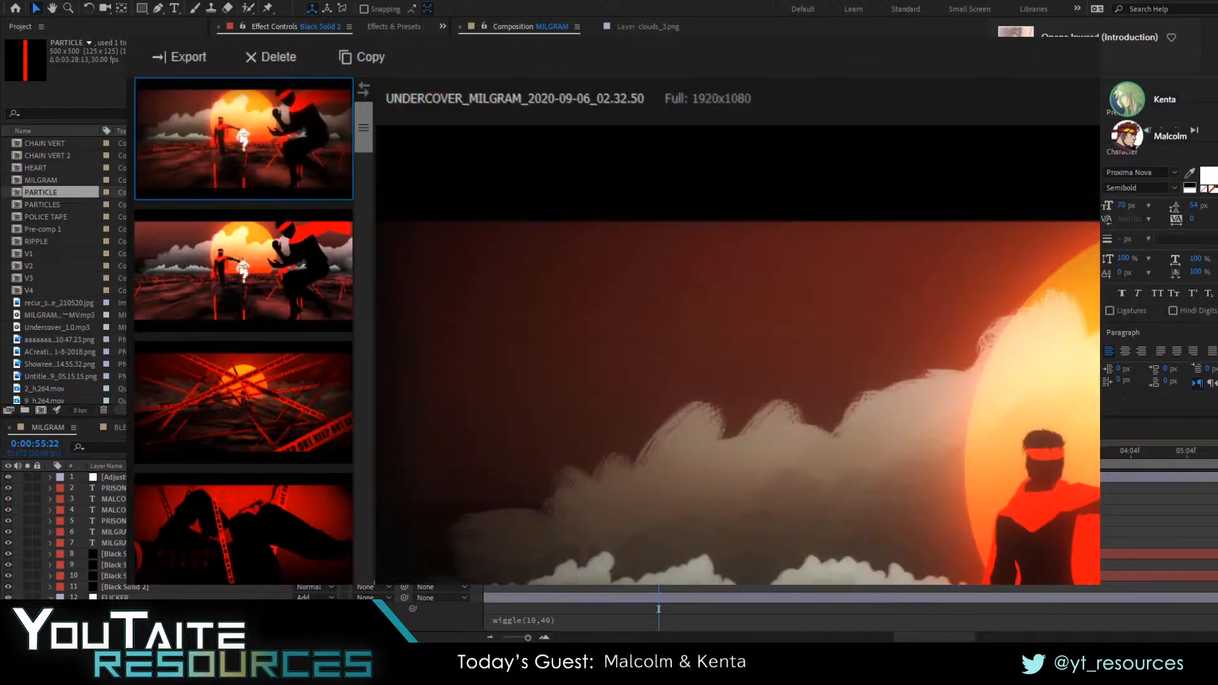
click(1209, 3)
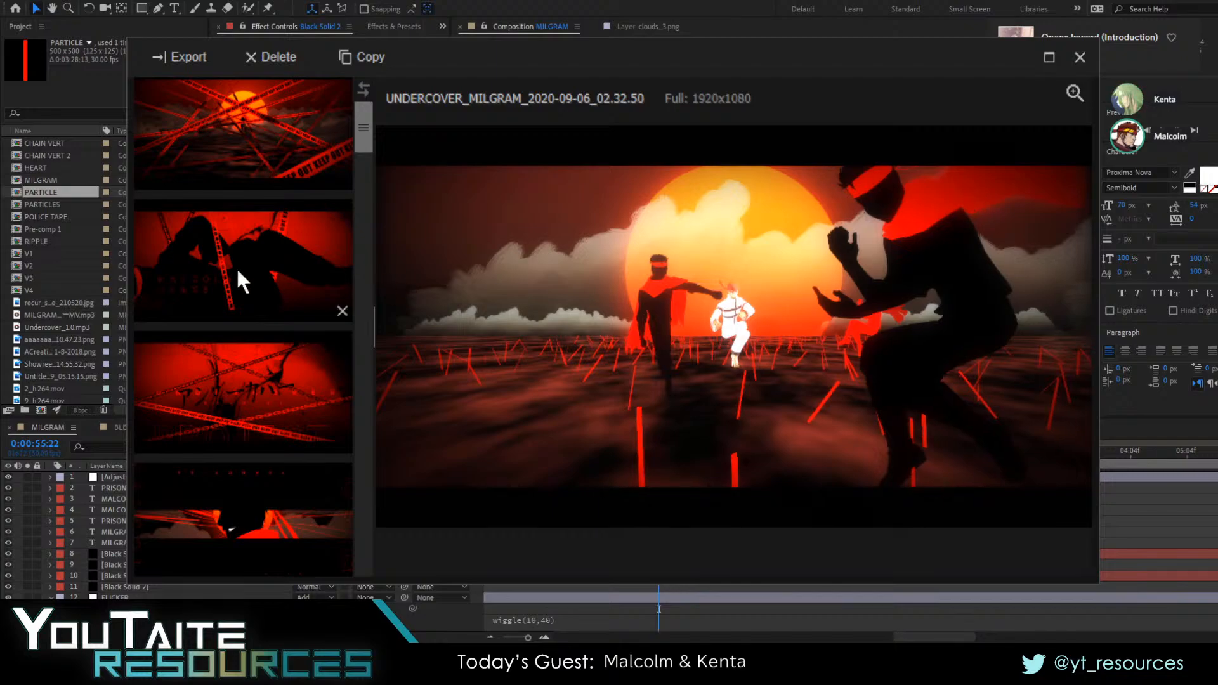
click(269, 249)
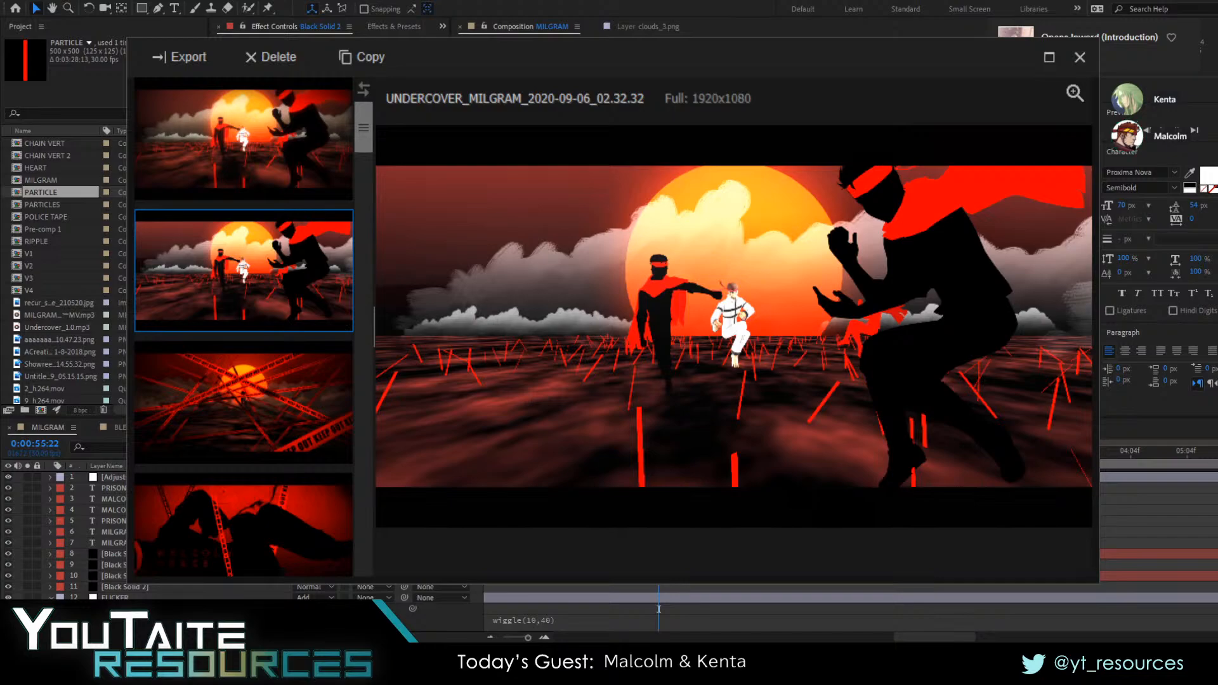
click(230, 160)
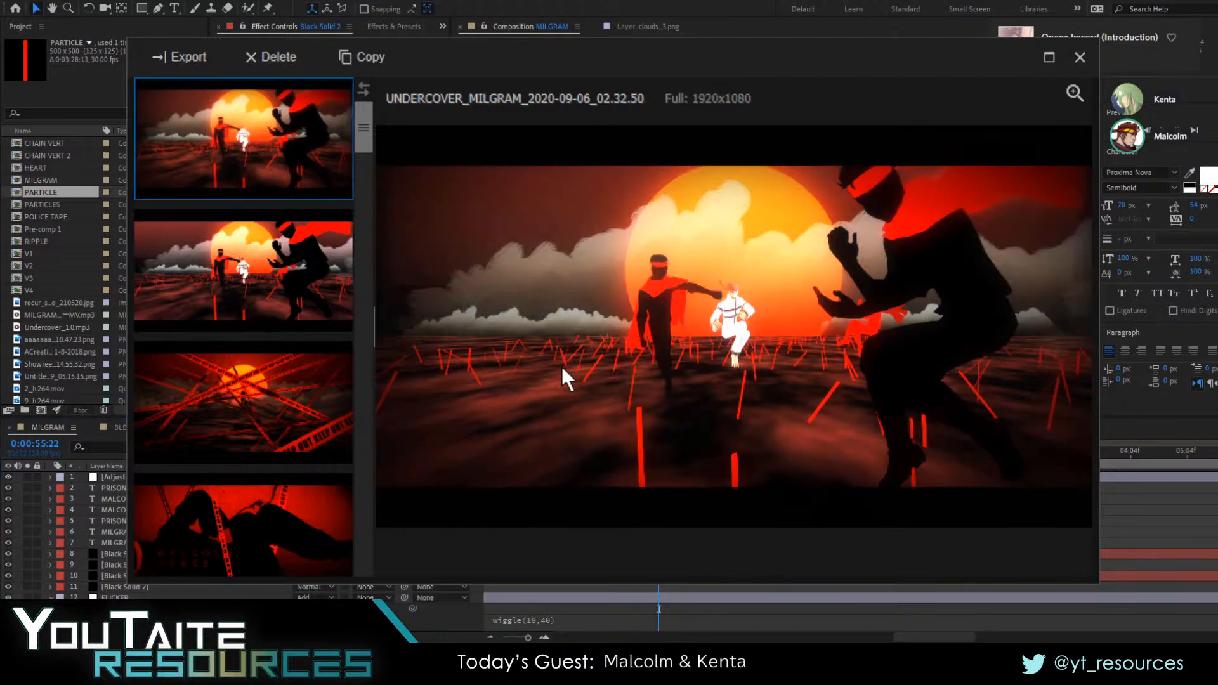
scroll(772, 360, up, 3)
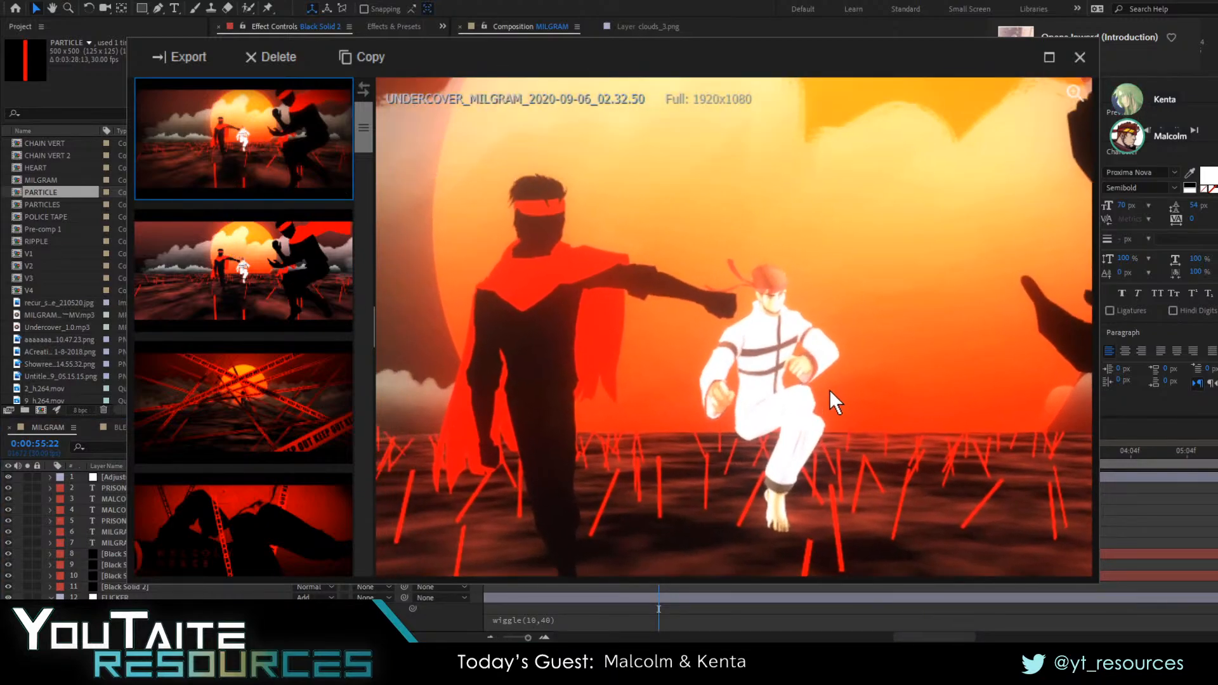
scroll(838, 372, up, 2)
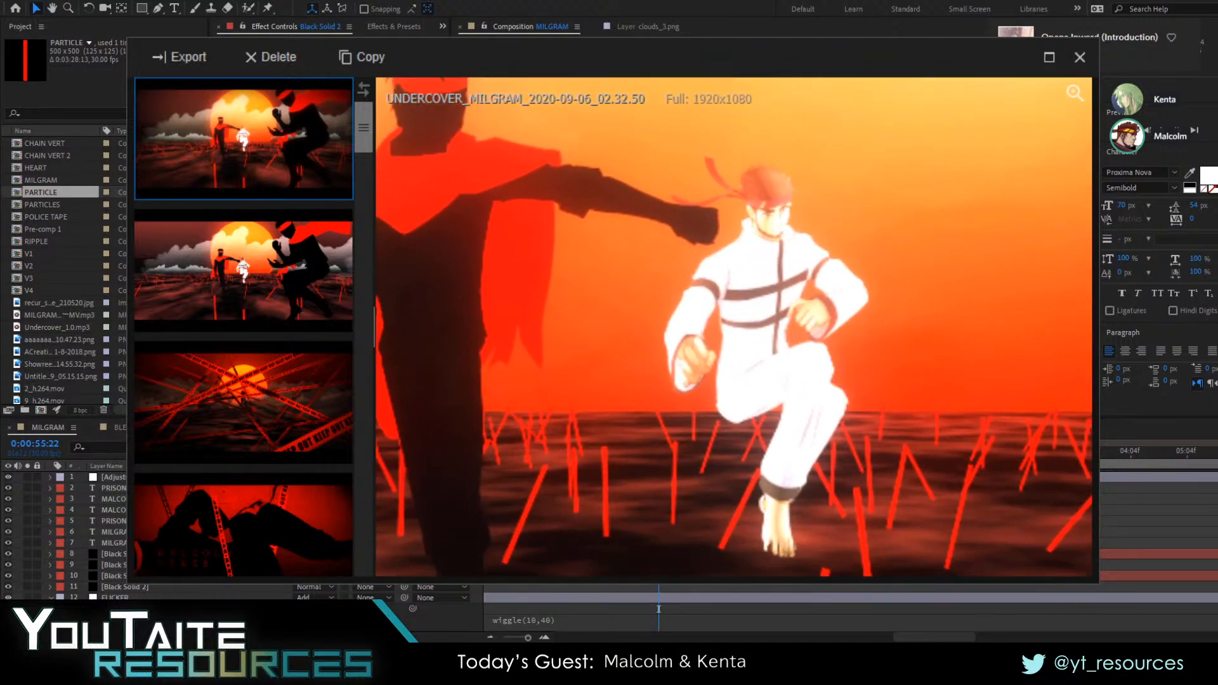
scroll(822, 387, down, 5)
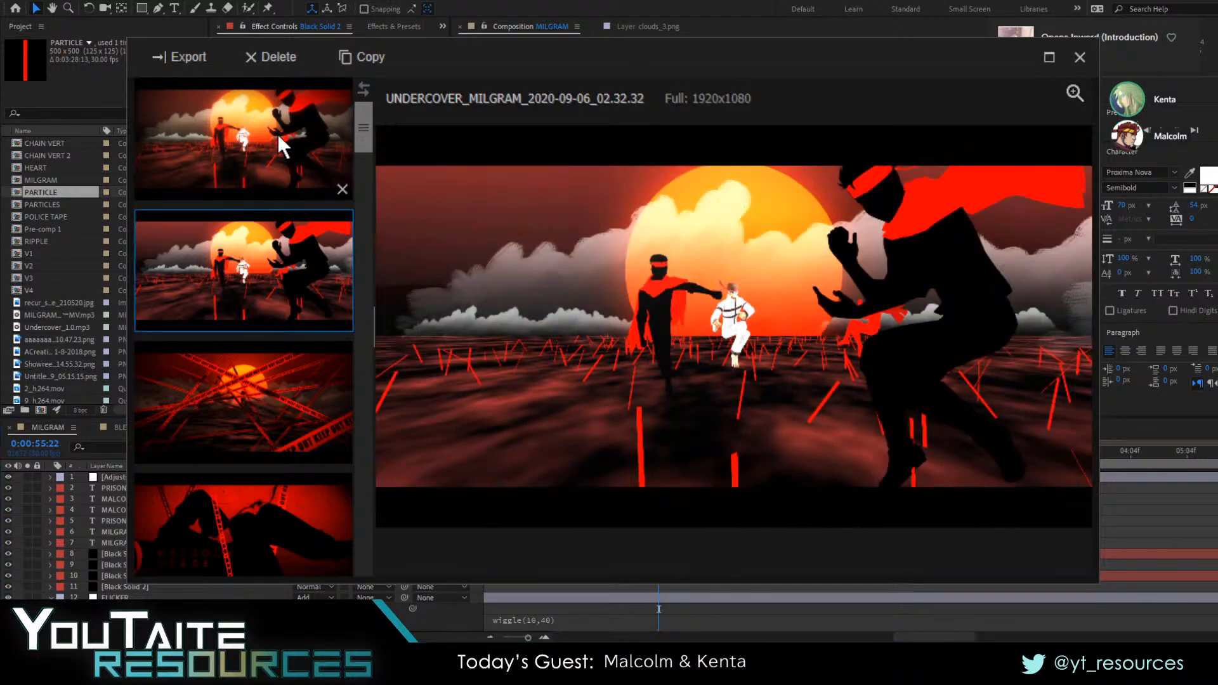
click(1079, 59)
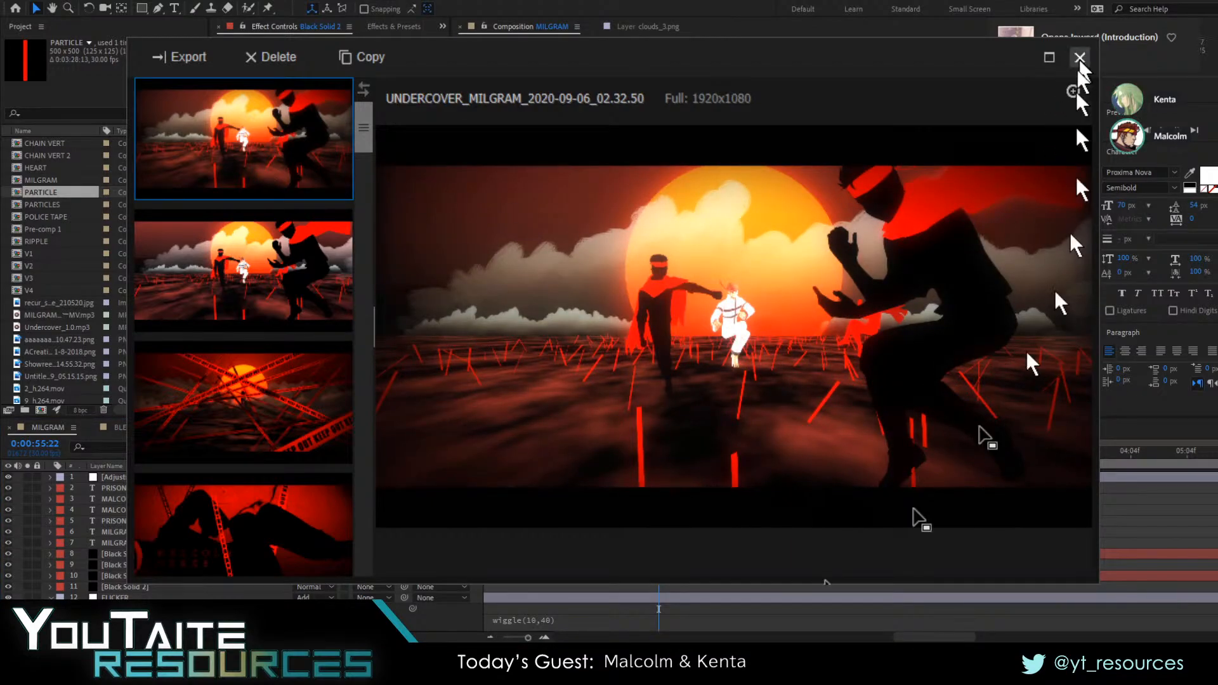
scroll(825, 584, down, 8)
scroll(254, 546, up, 2)
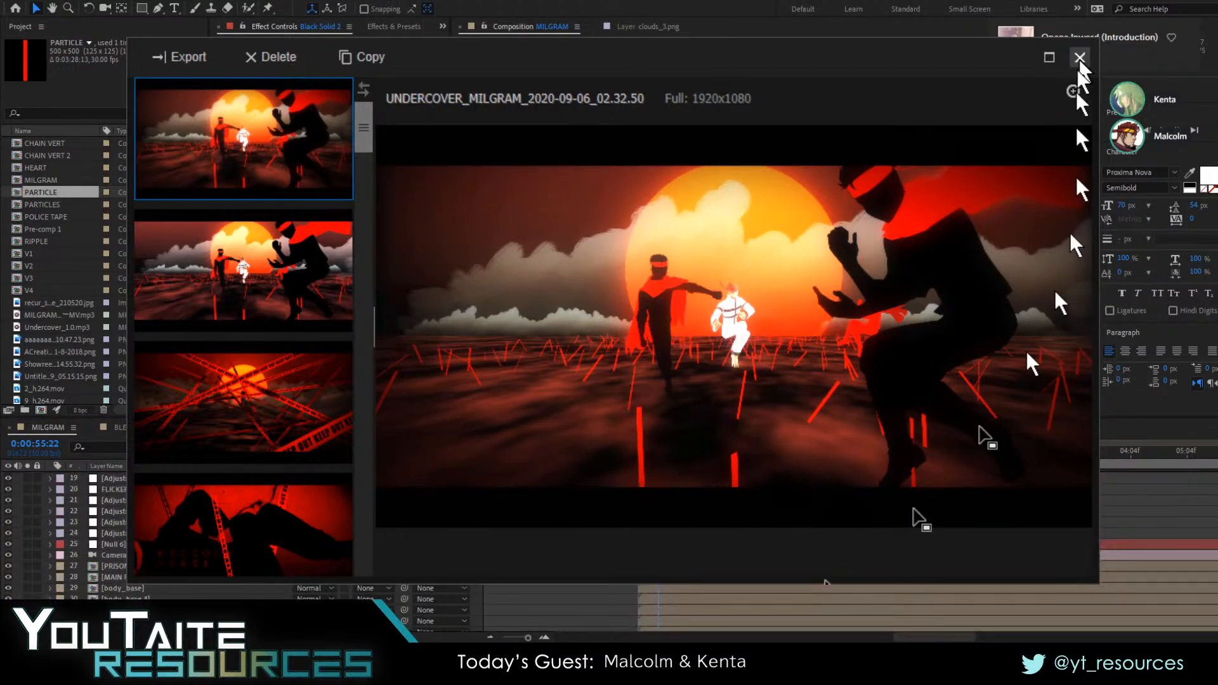
click(153, 566)
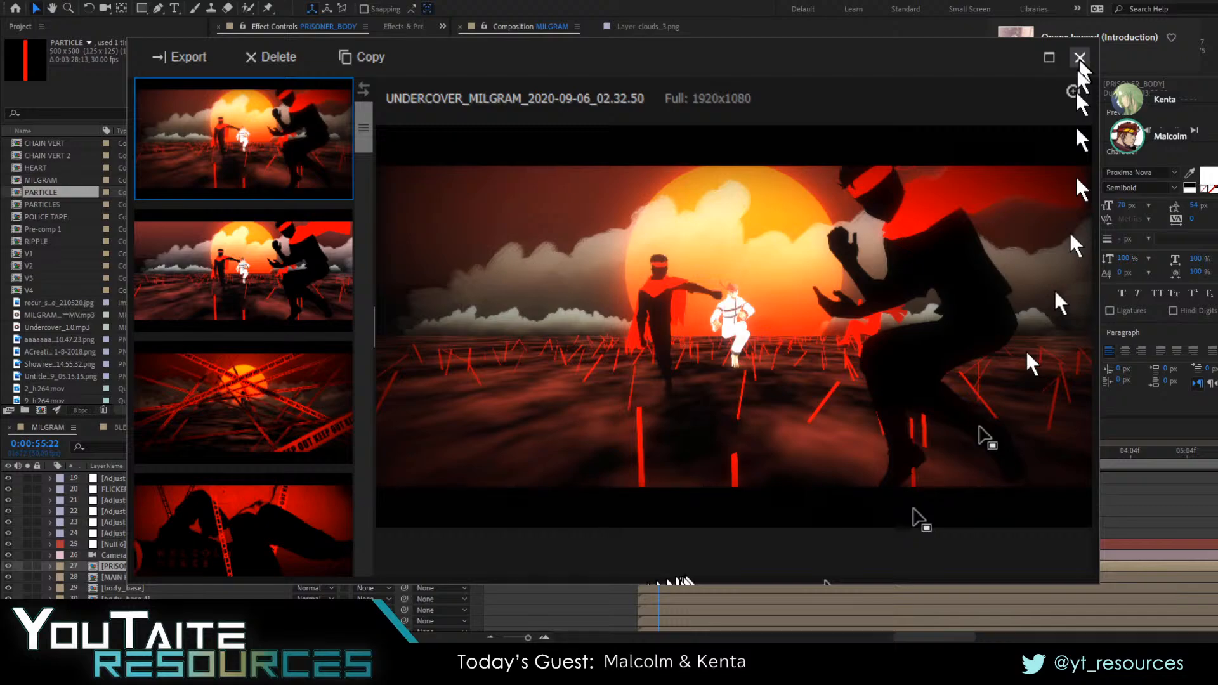
click(1078, 58)
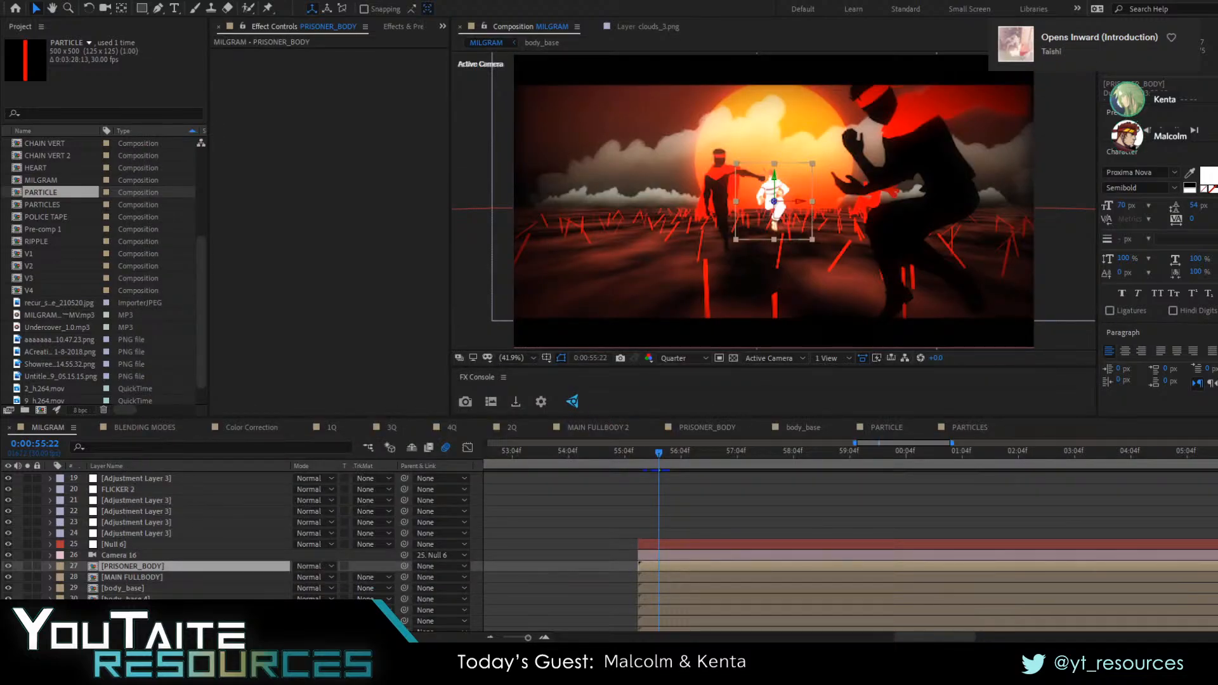
click(676, 517)
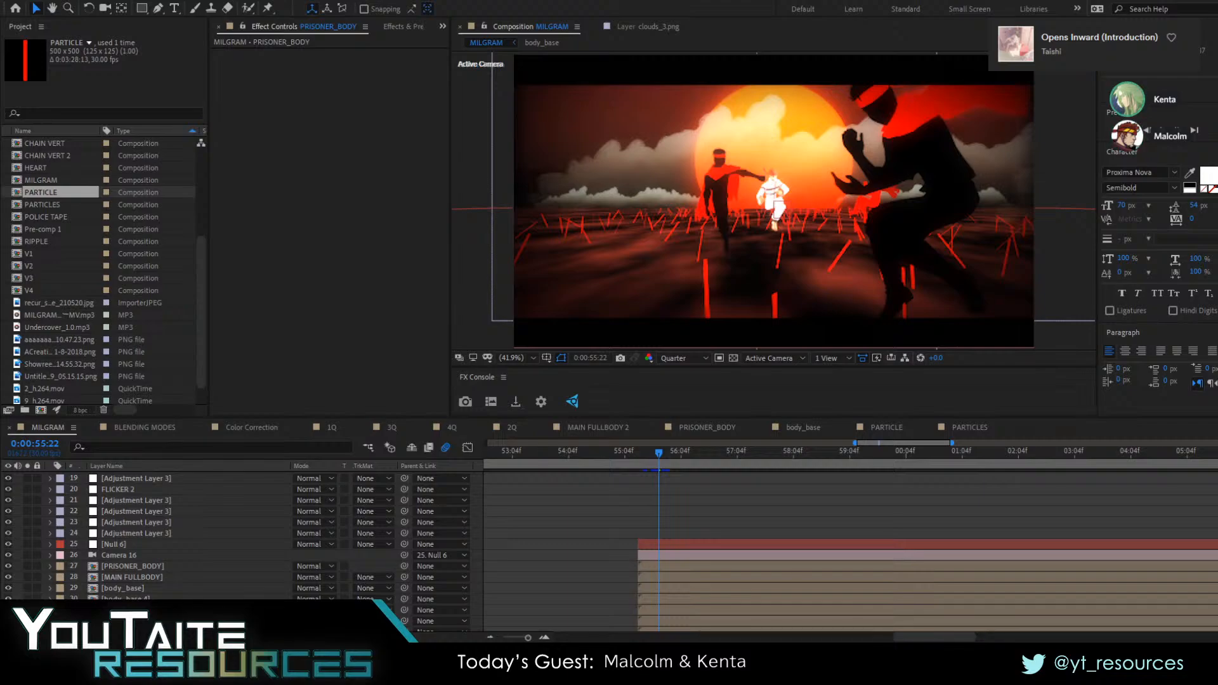
click(337, 432)
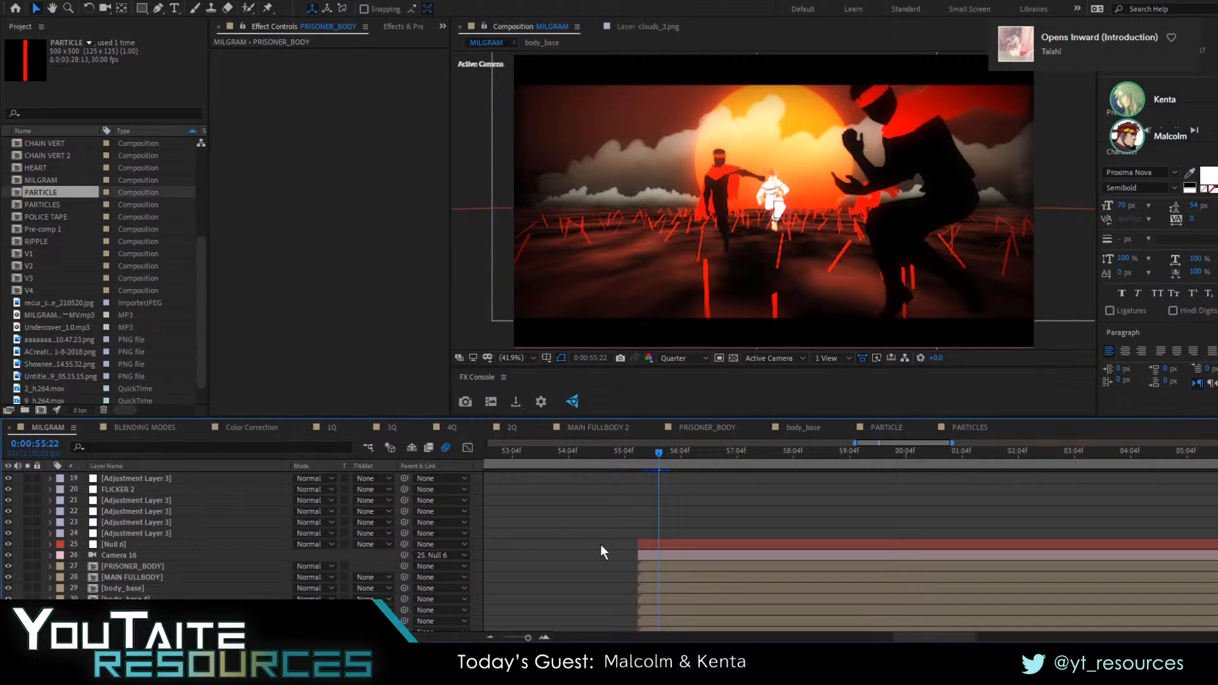
Preview the transition into the graded sunset shot from 0:00:54:28 and again from 0:00:53:07
alt+scroll(907, 507, down, 5)
scroll(908, 508, down, 3)
scroll(908, 507, down, 7)
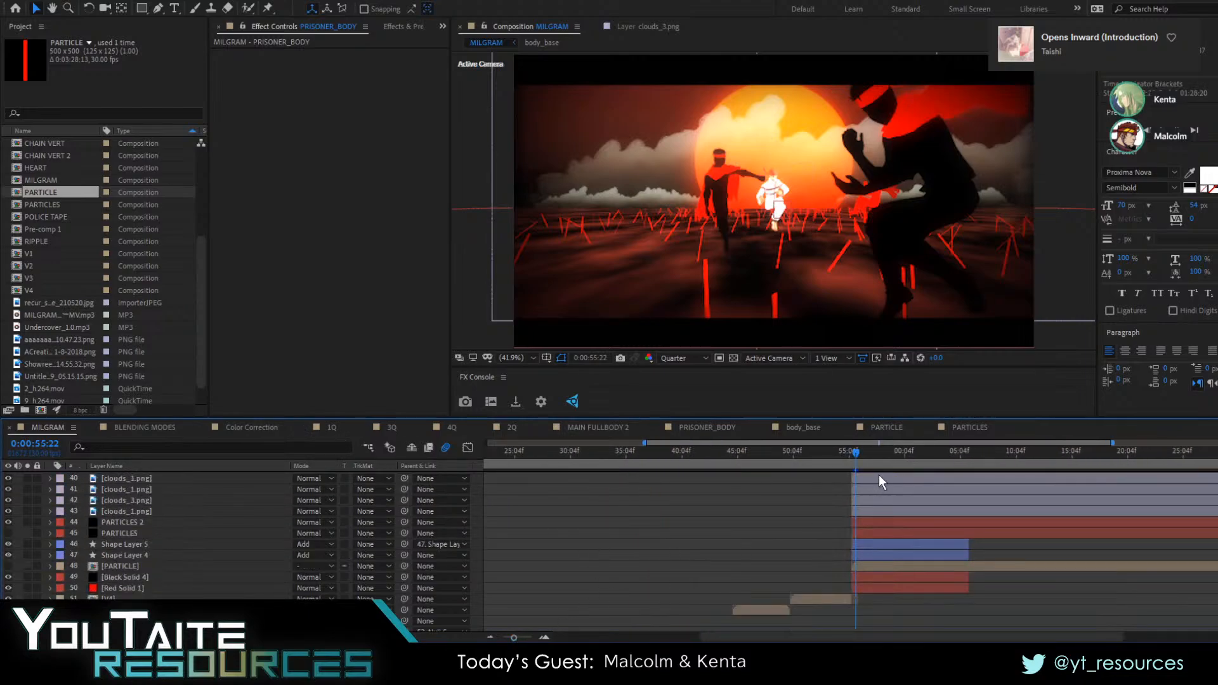
click(848, 454)
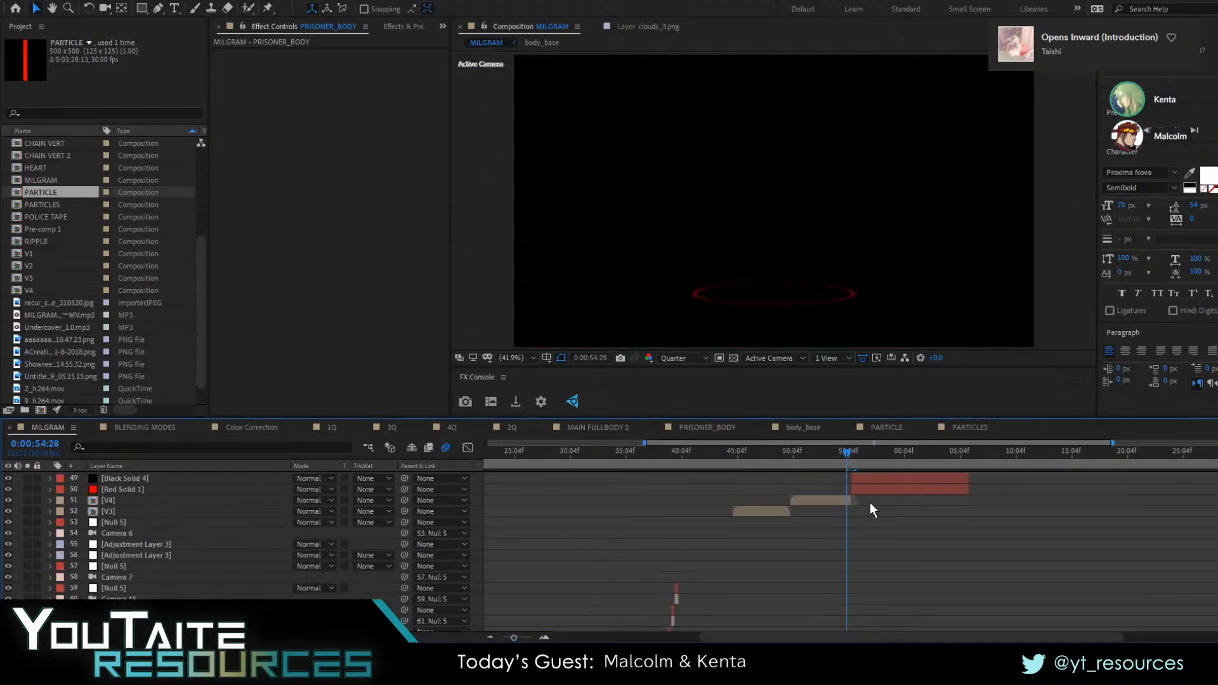
key(space)
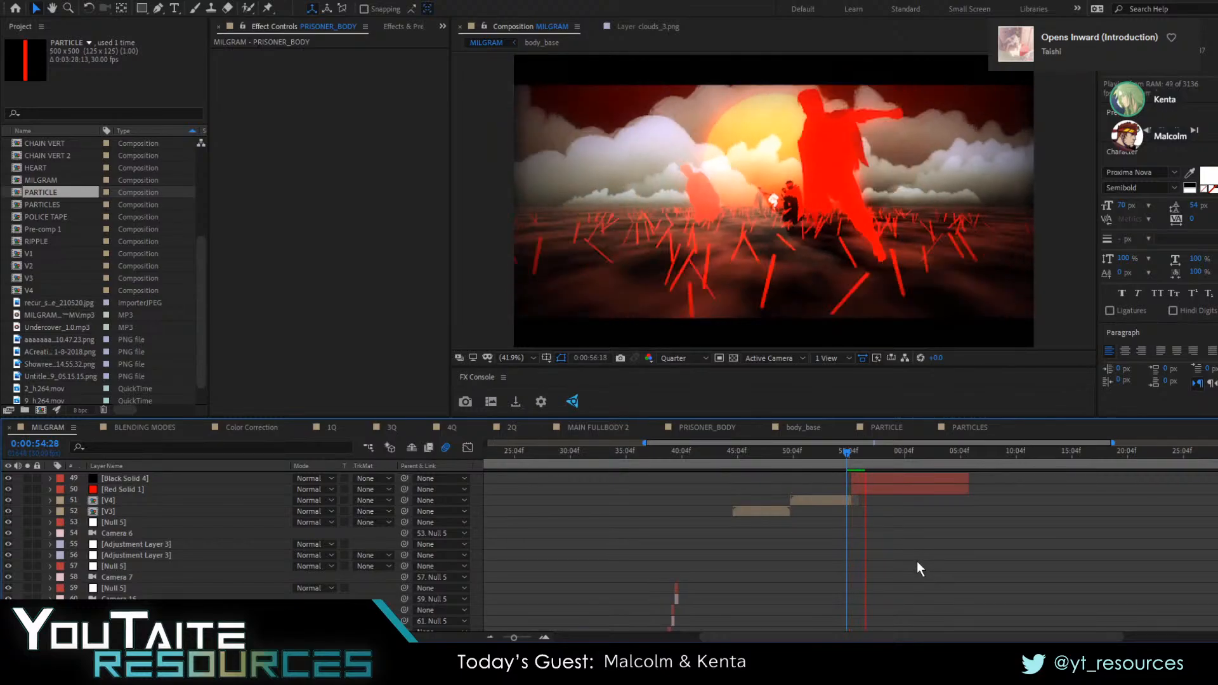
drag(848, 454, 828, 454)
key(space)
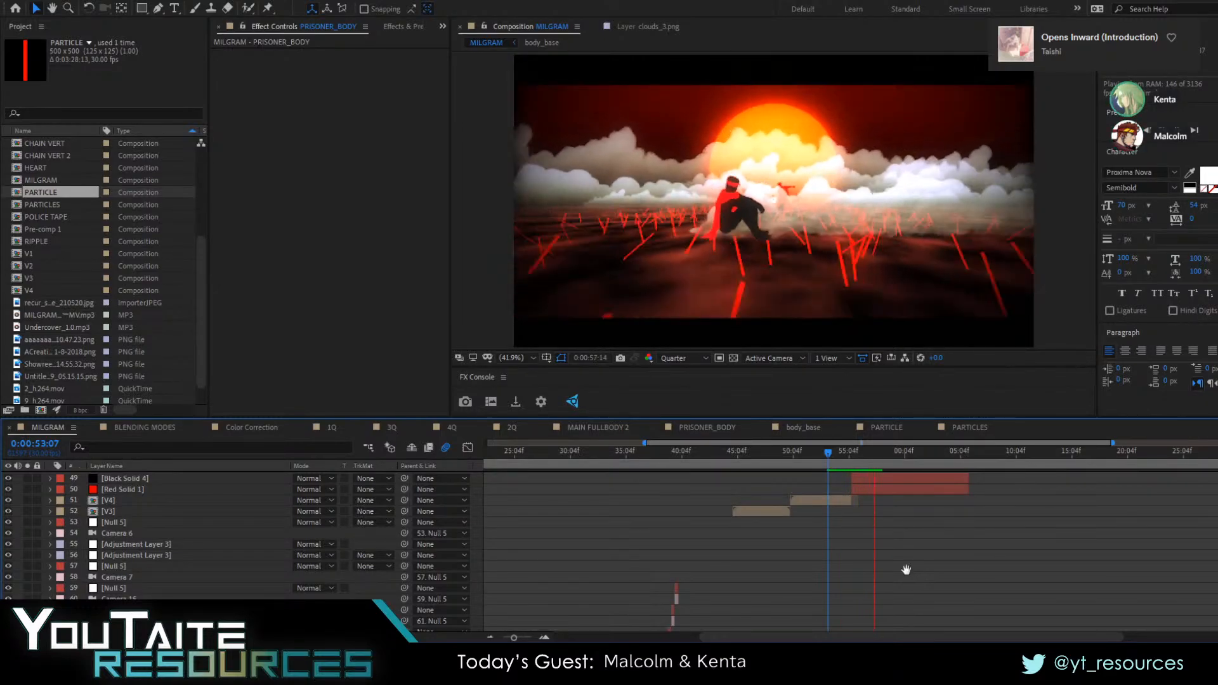
key(space)
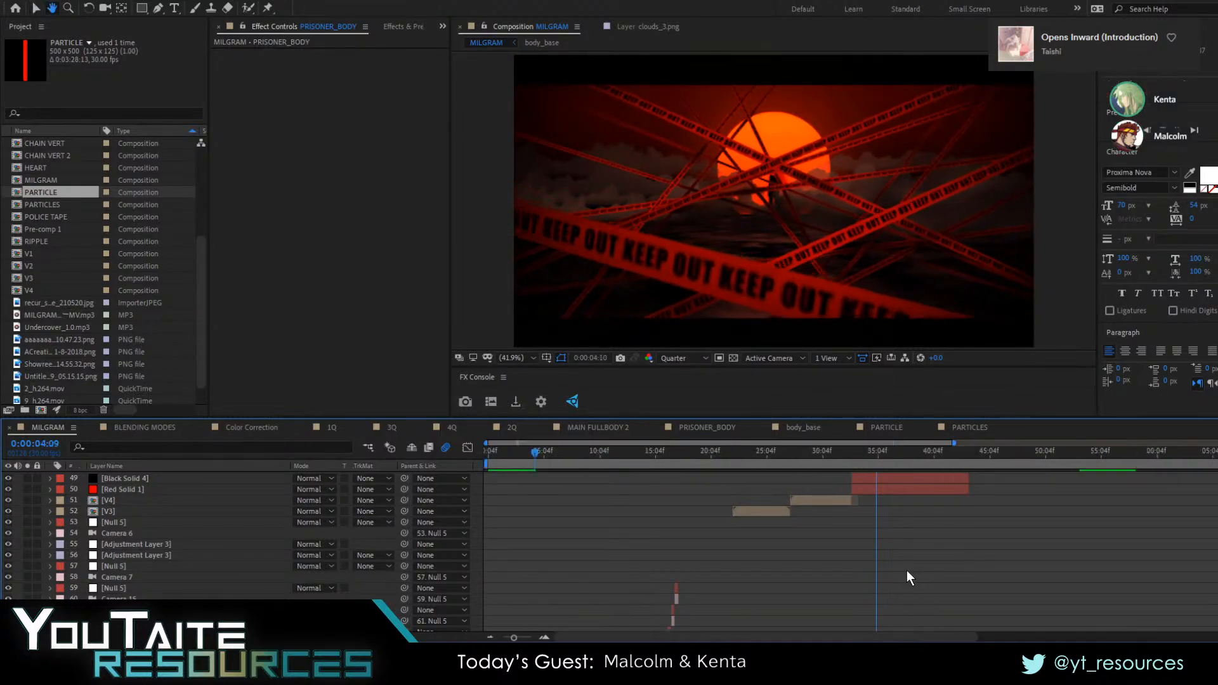
Inspect the curves of the unblurred Adjustment Layer 2 at 0:00:04:09, and redo the layer visibility changes to compare the frame at 0:00:55:22
key(space)
scroll(758, 578, up, 15)
scroll(515, 571, down, 3)
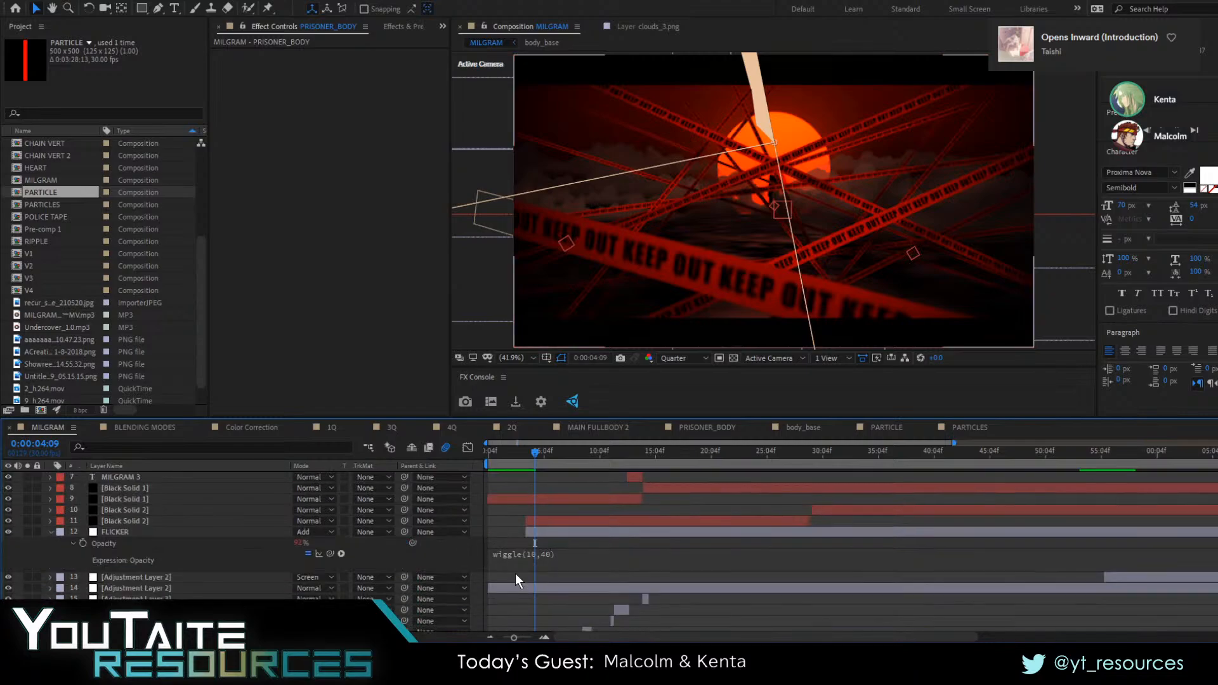
click(534, 590)
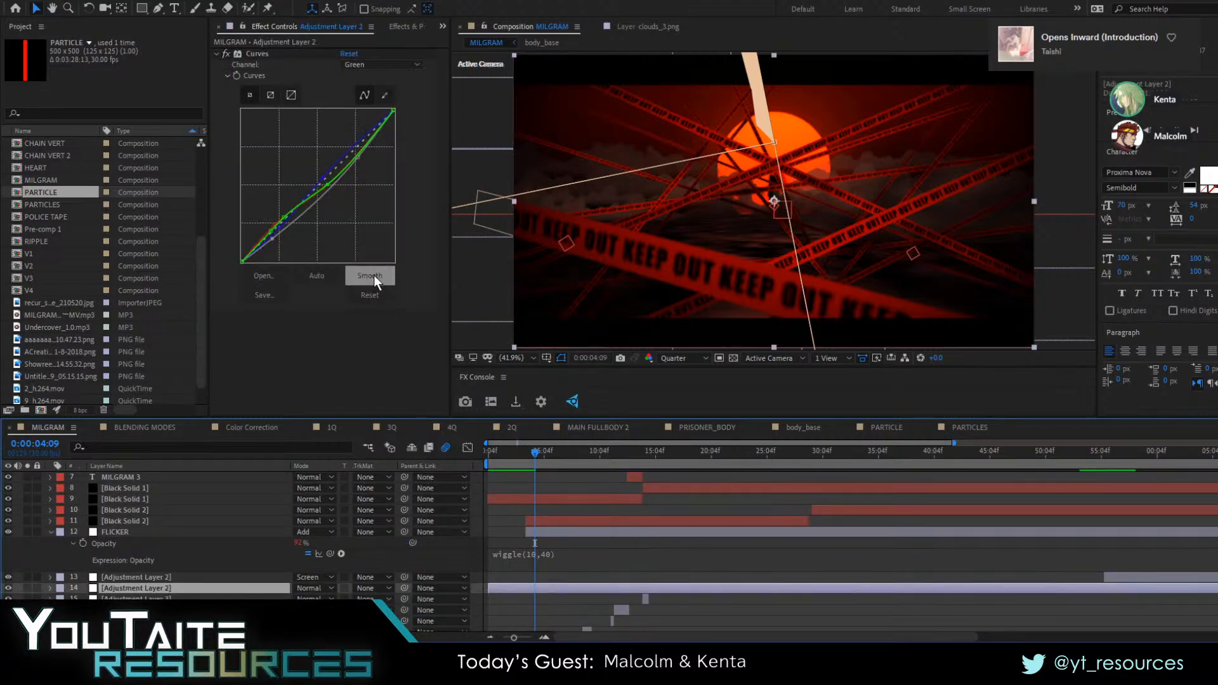
key(space)
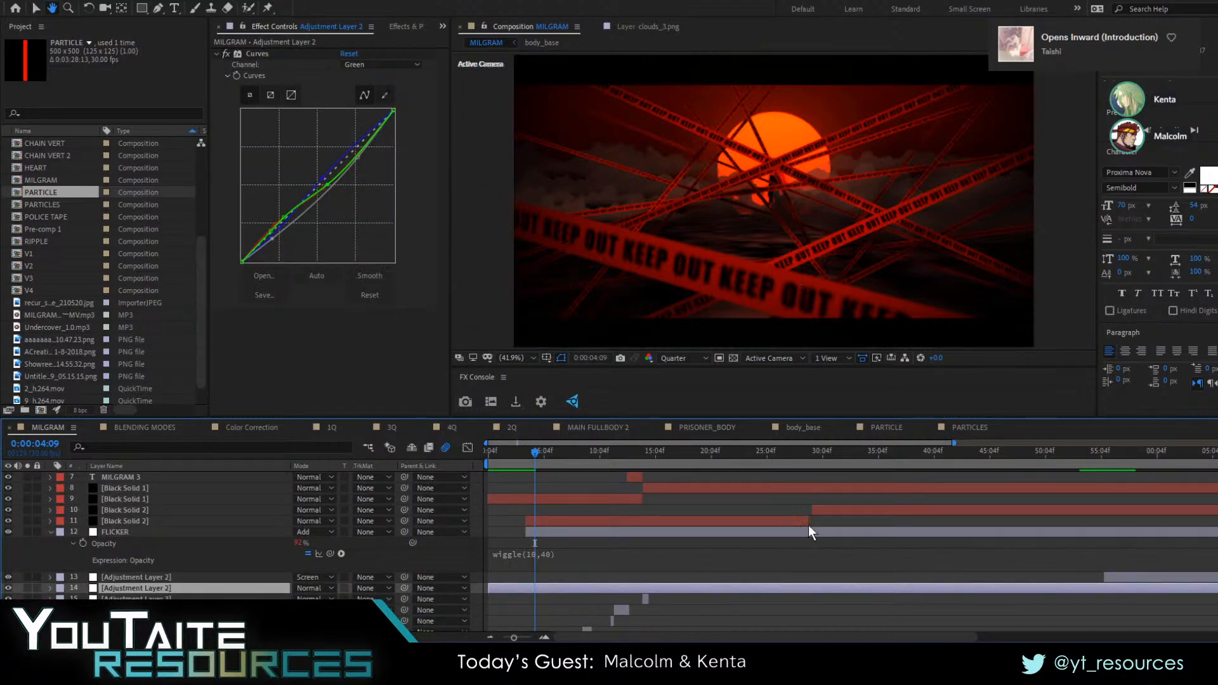
key(space)
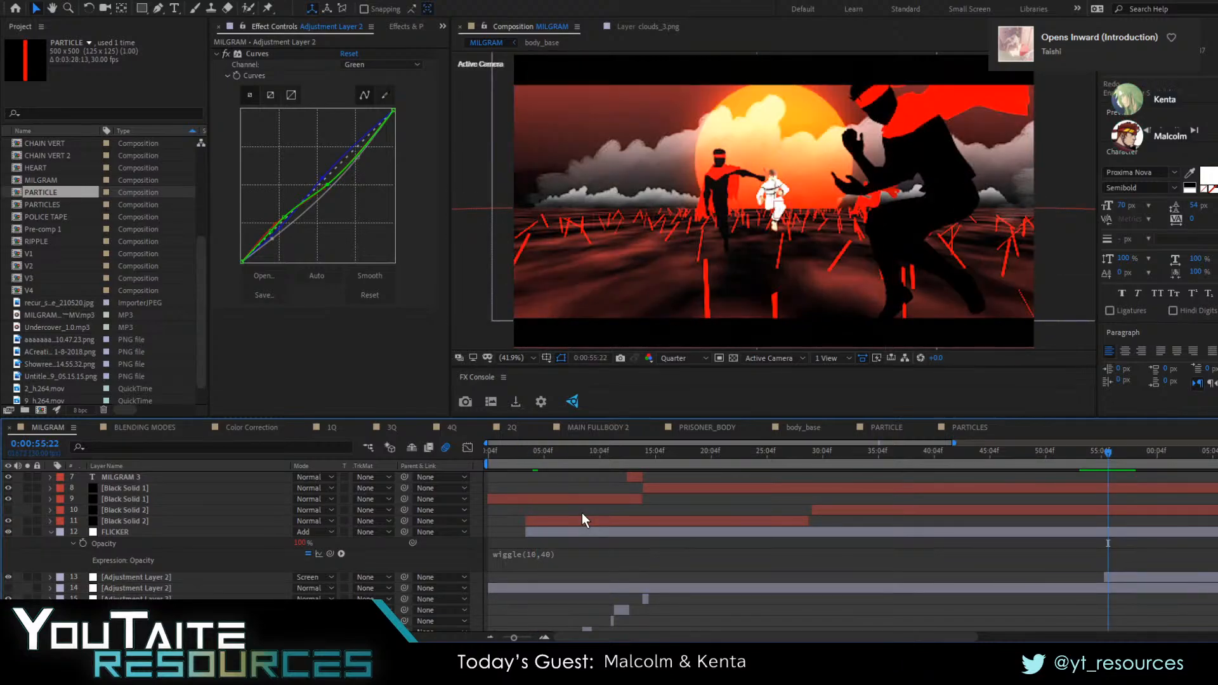
key(ctrl+shift+z)
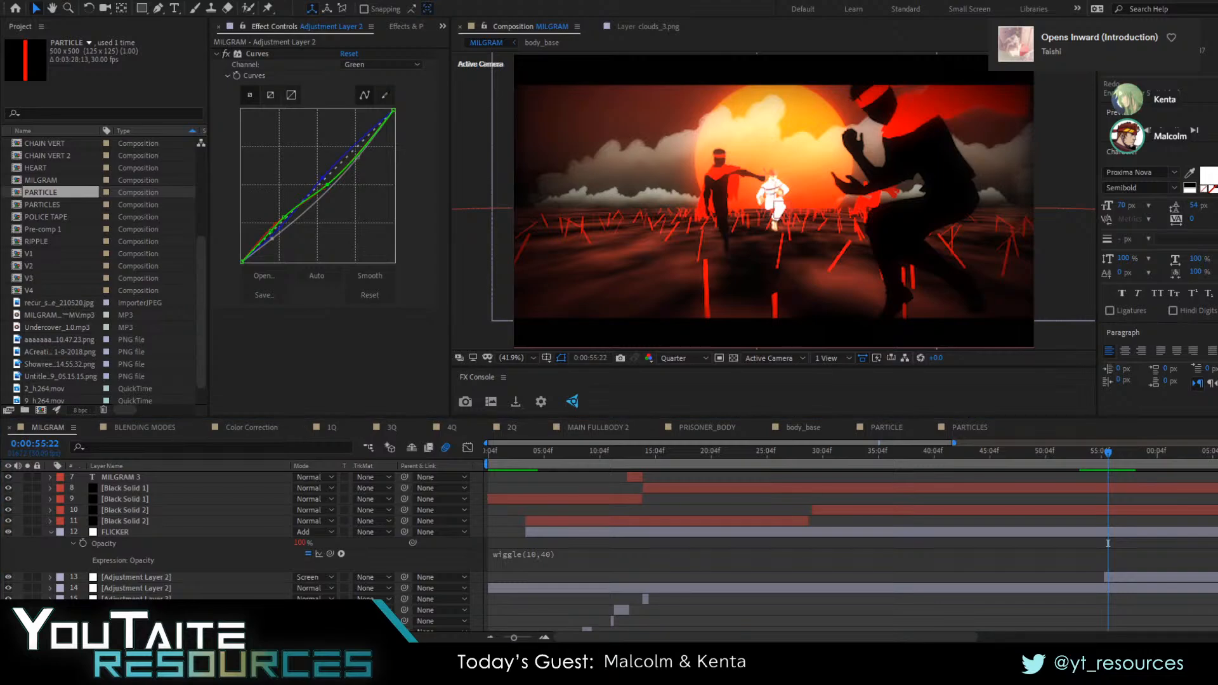
Open the 1Q composition with nothing selected and maximize its viewer to show the question about typography and lyric videos
click(330, 428)
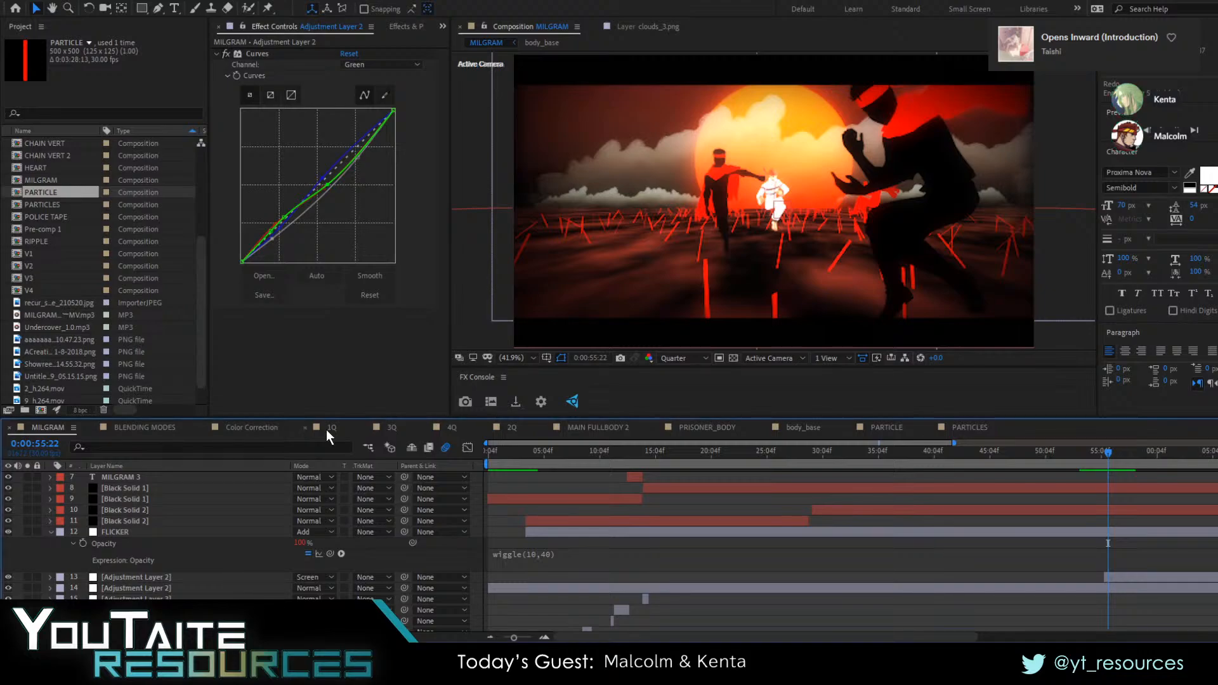
key(ctrl+shift+a)
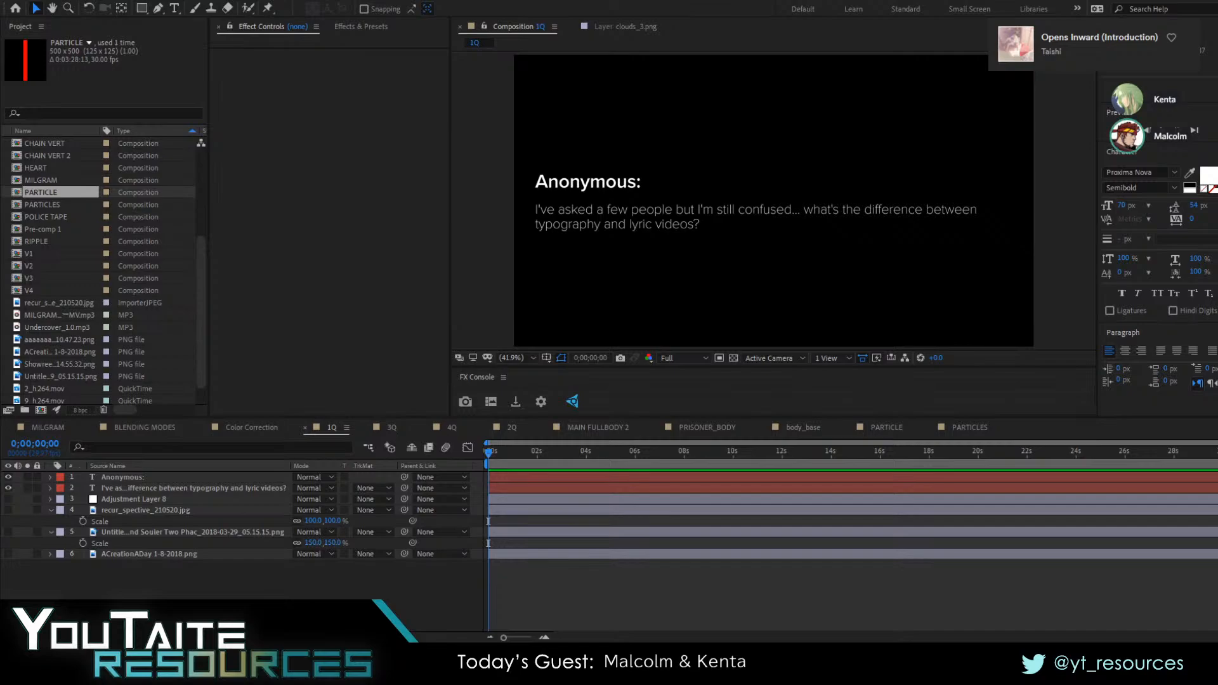
key(grave)
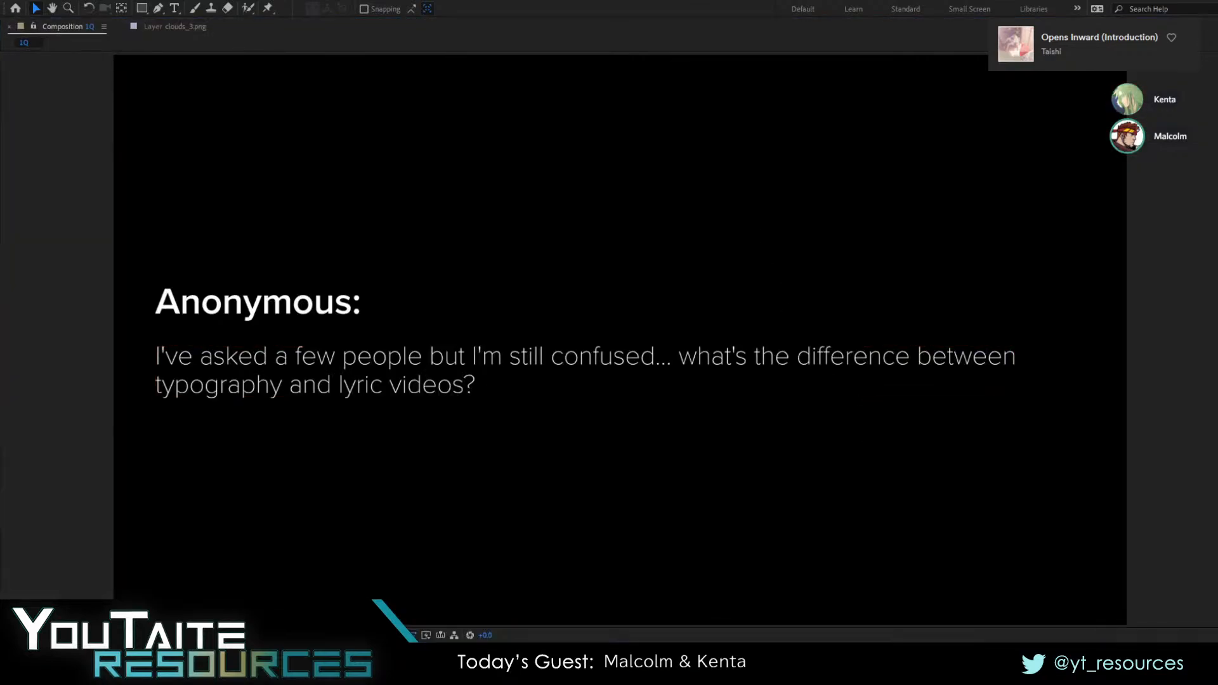
click(1188, 385)
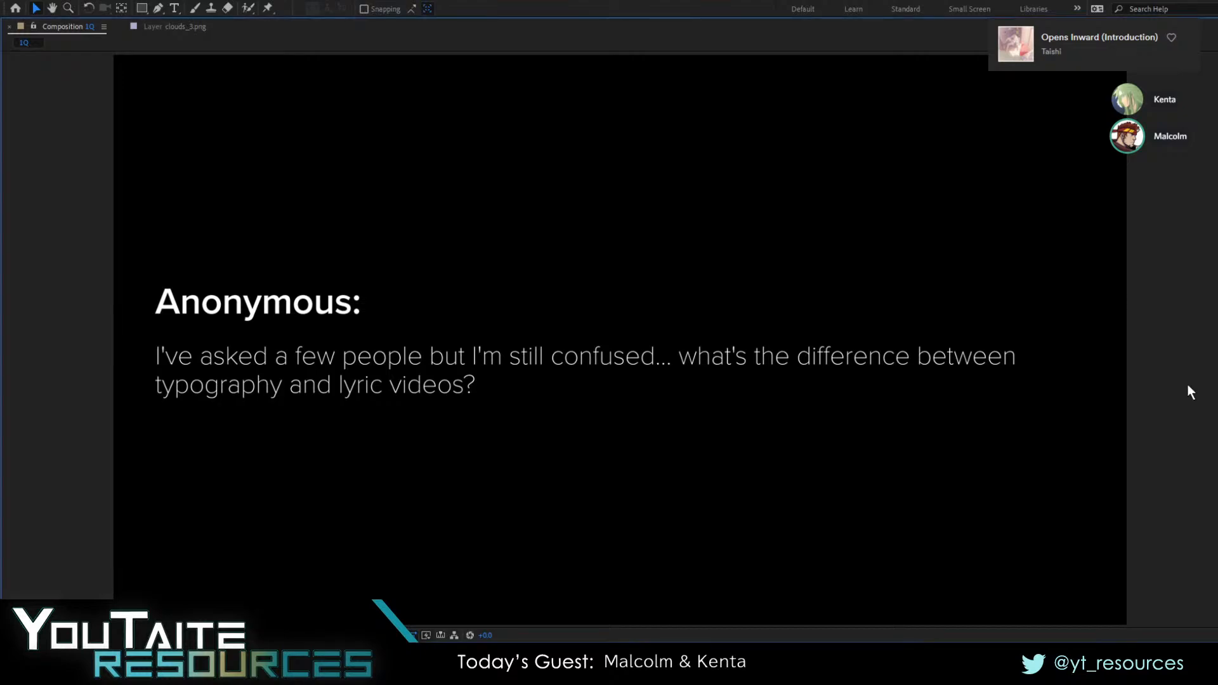
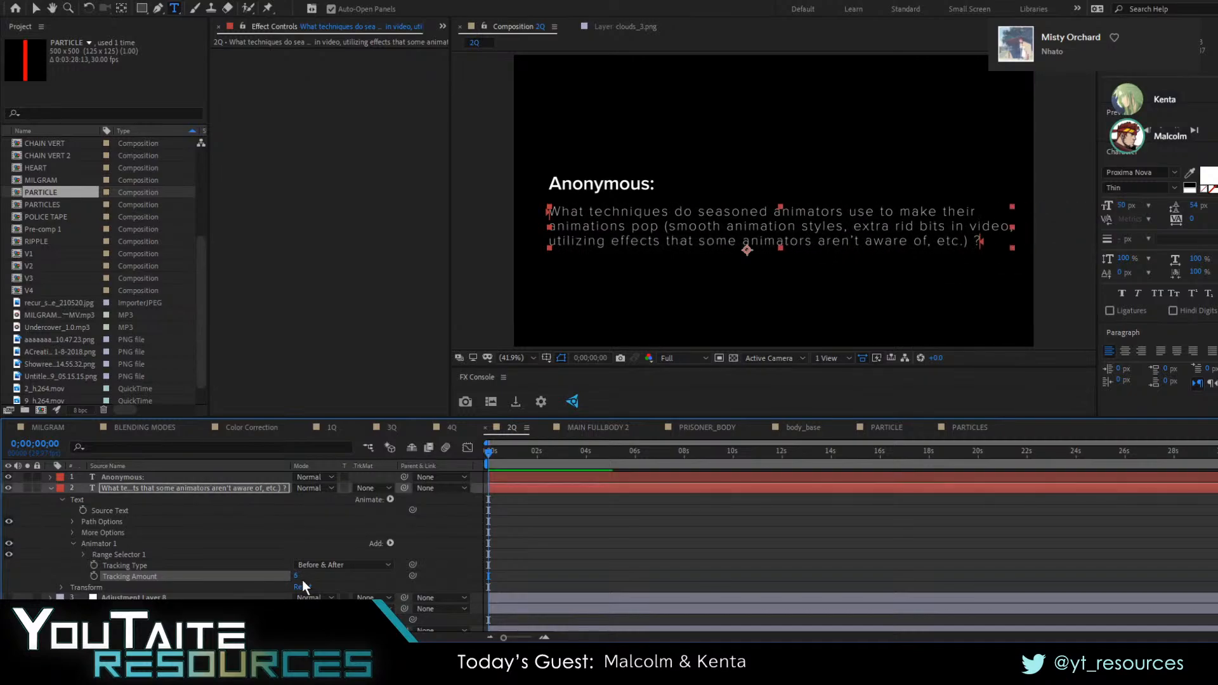
Set the question text's Range Selector 1 End to 0% and keyframe it at 0:00:00:00
click(83, 554)
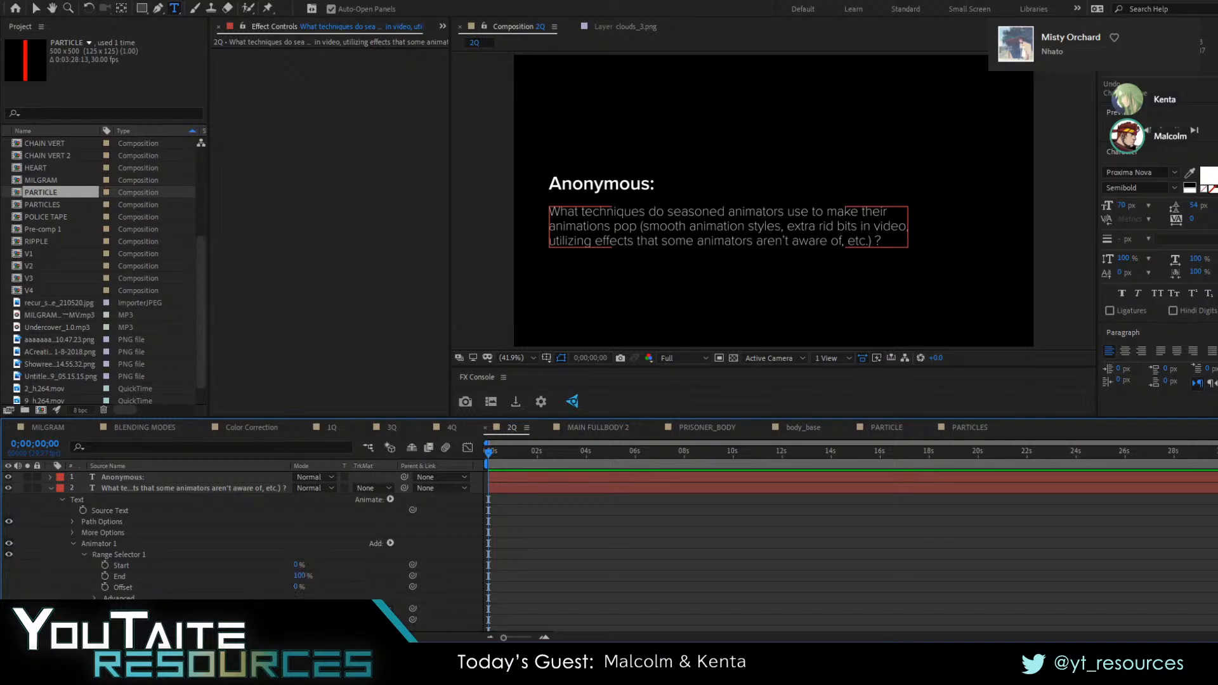
click(747, 250)
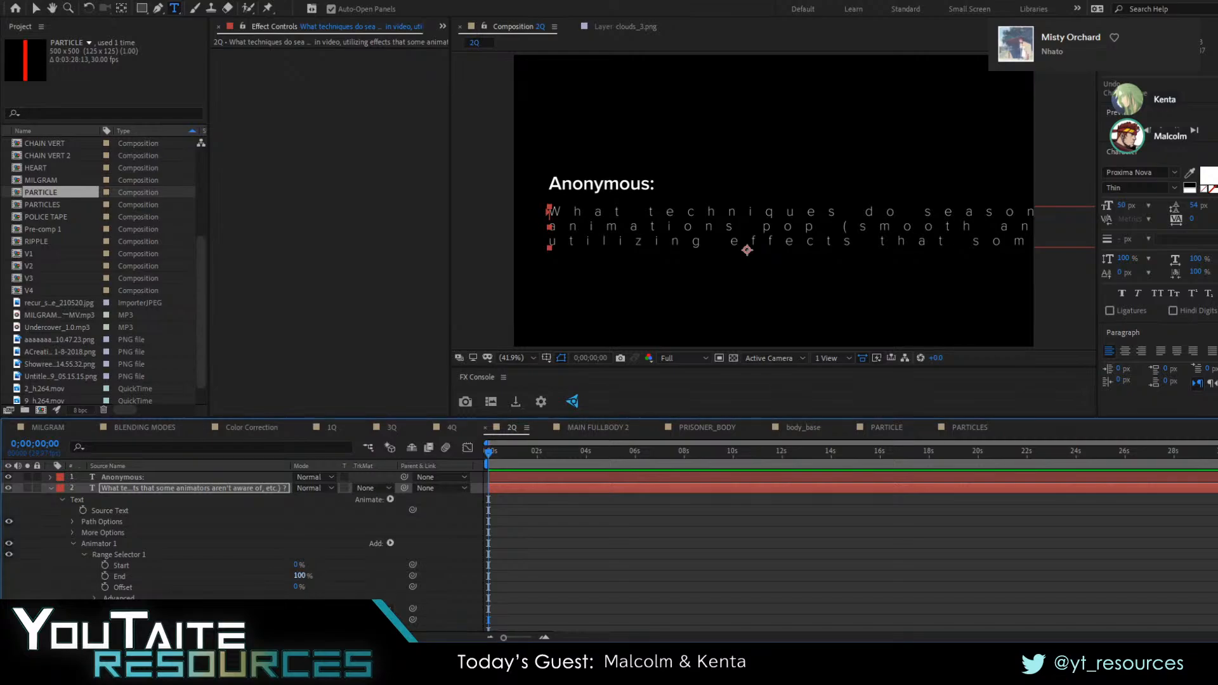
click(301, 576)
text(0)
key(Return)
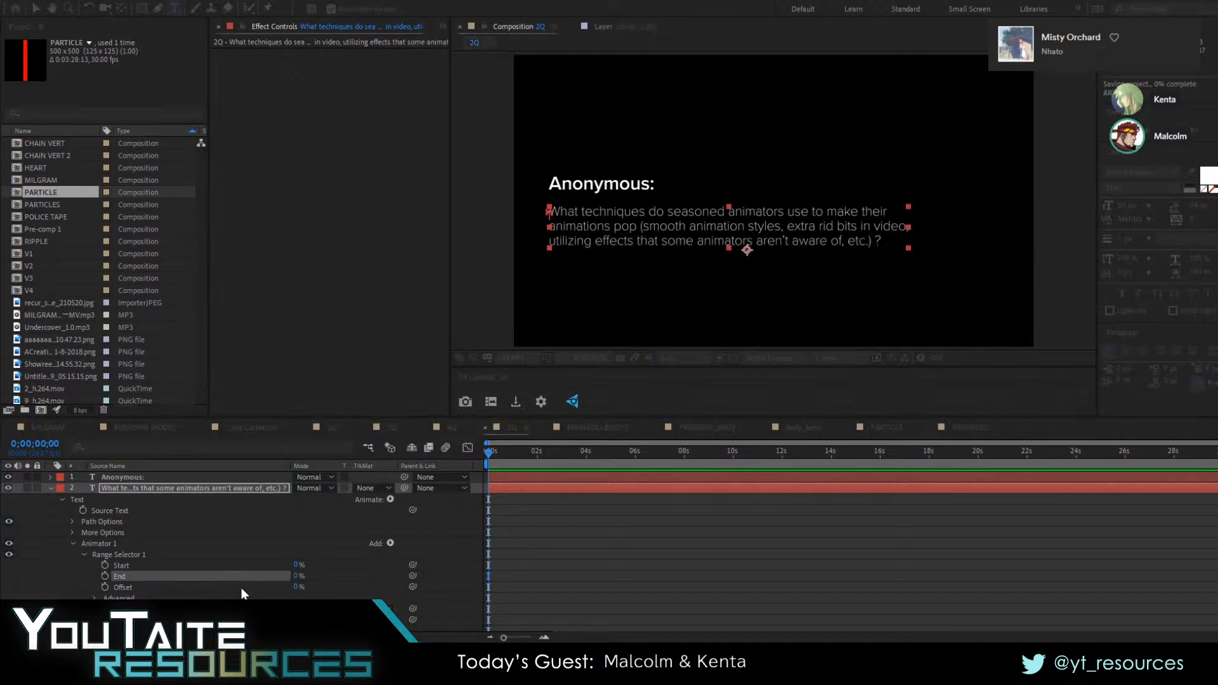
click(105, 575)
Keyframe the range selector's End at 100% at 0:00:01:28 and preview the tracking animation from the start
drag(501, 454, 535, 454)
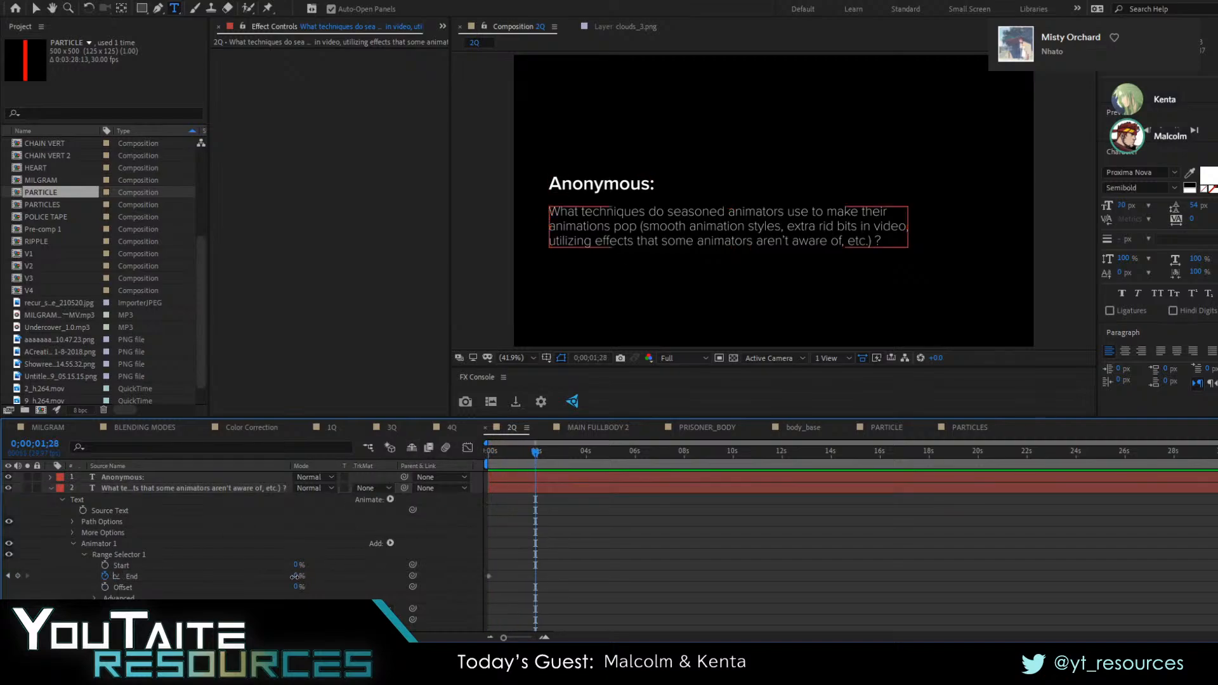
click(296, 576)
text(100)
key(Return)
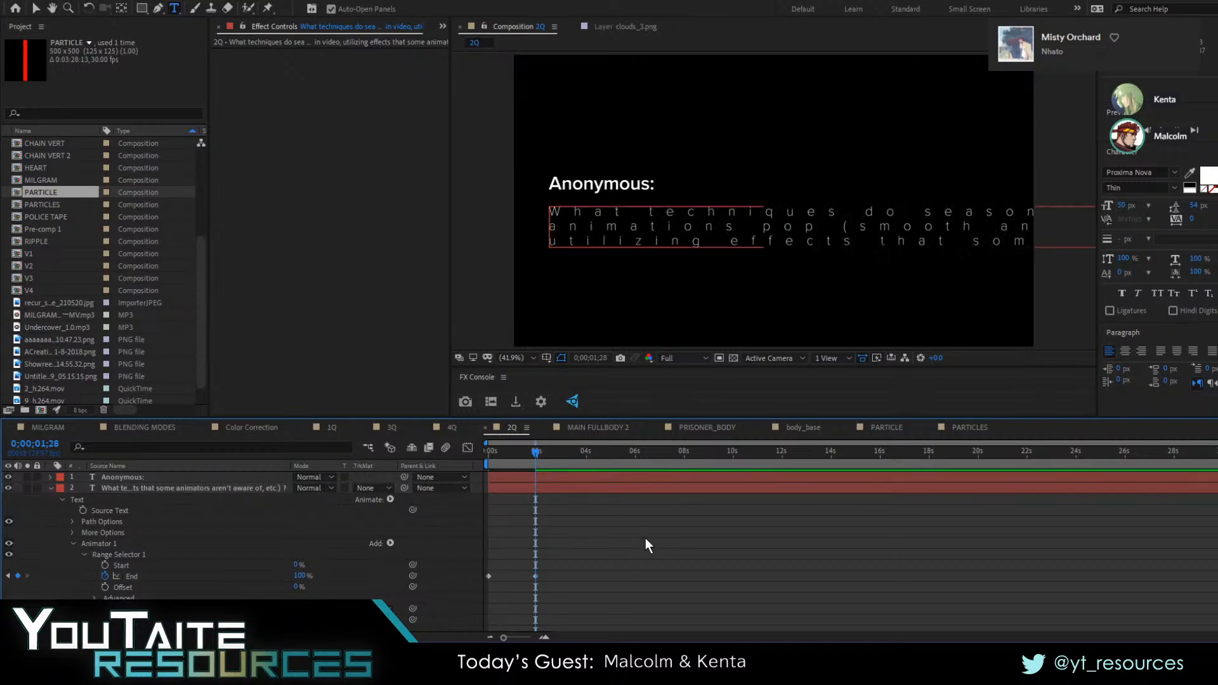
click(524, 452)
drag(512, 455, 370, 459)
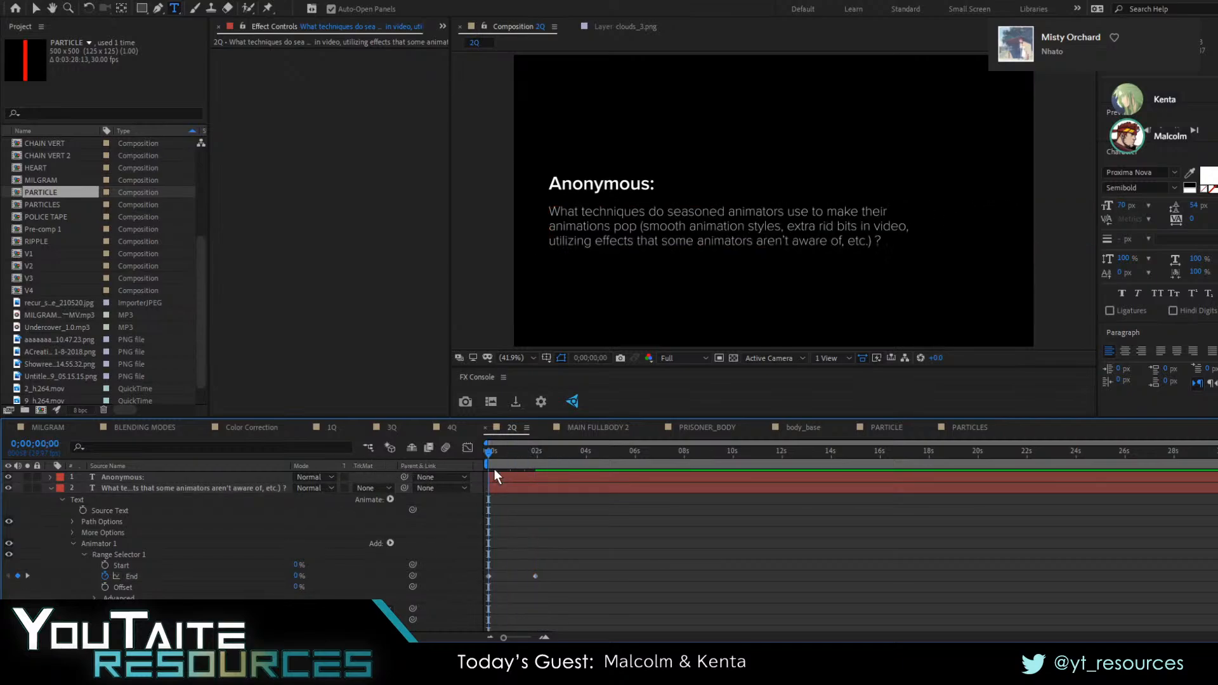
key(space)
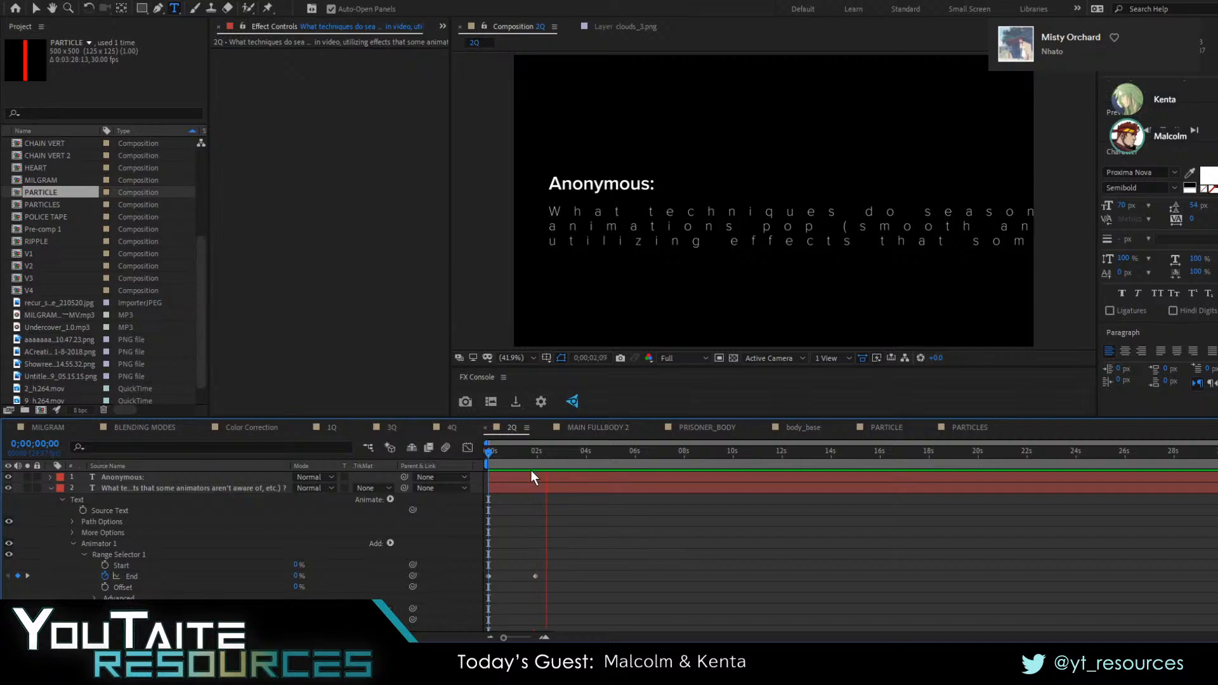
Delay the second End keyframe to about 4.5 seconds and preview the slower tracking animation from the start
click(536, 576)
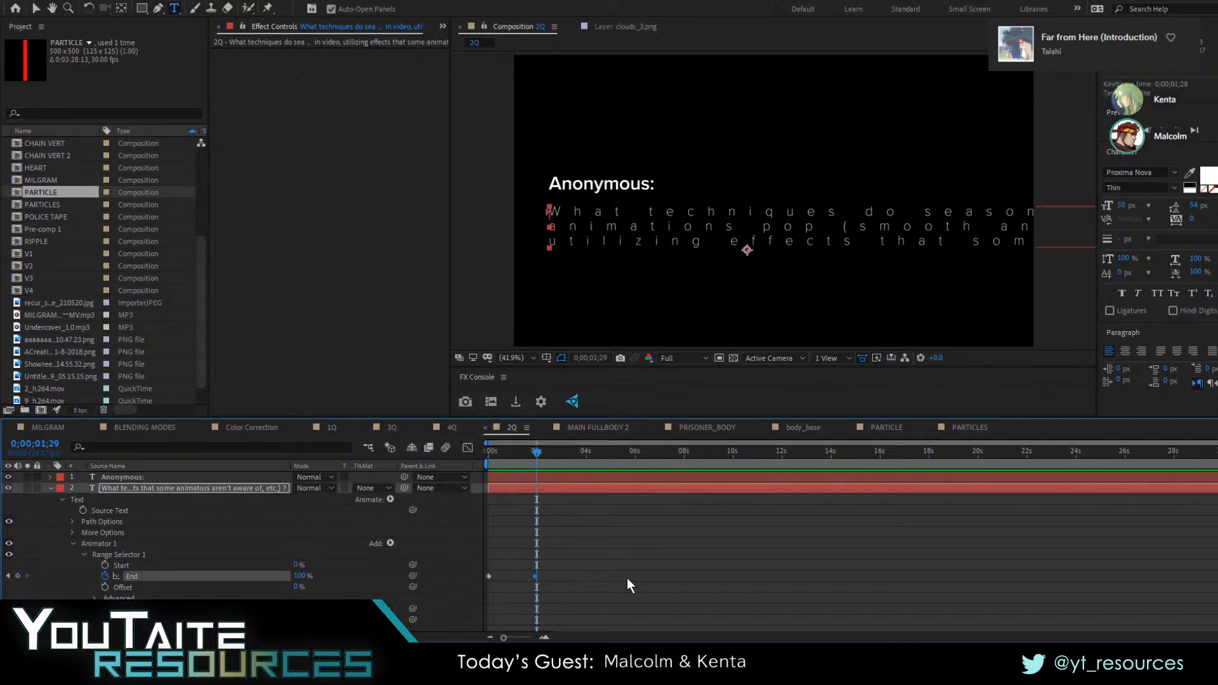
drag(536, 576, 598, 574)
drag(538, 452, 420, 459)
key(space)
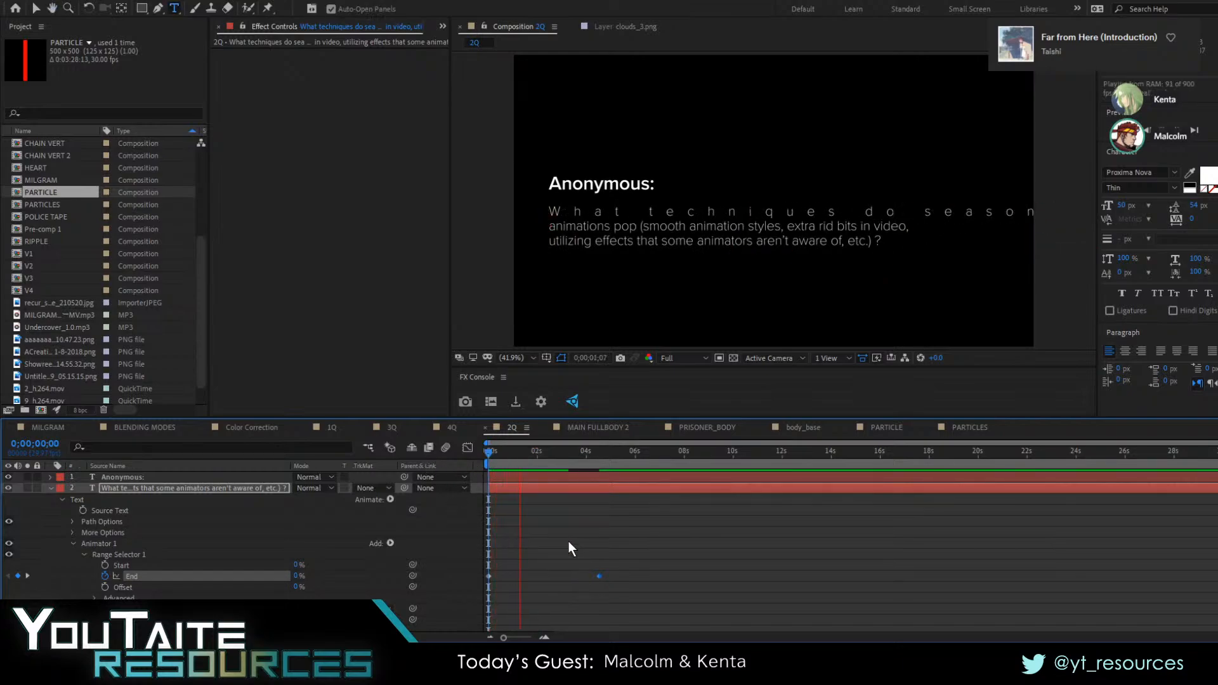
Delay the second End keyframe to 0:00:13:04 and replay the animation from the start
drag(600, 574, 813, 576)
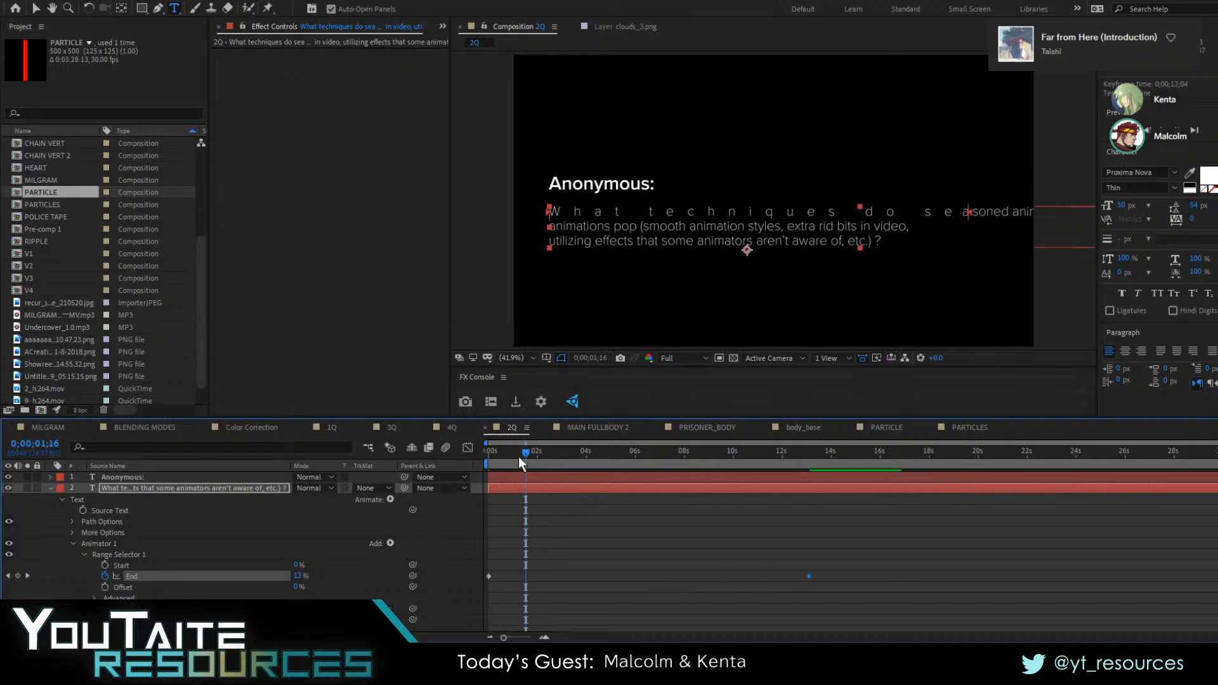
drag(525, 454, 403, 448)
key(space)
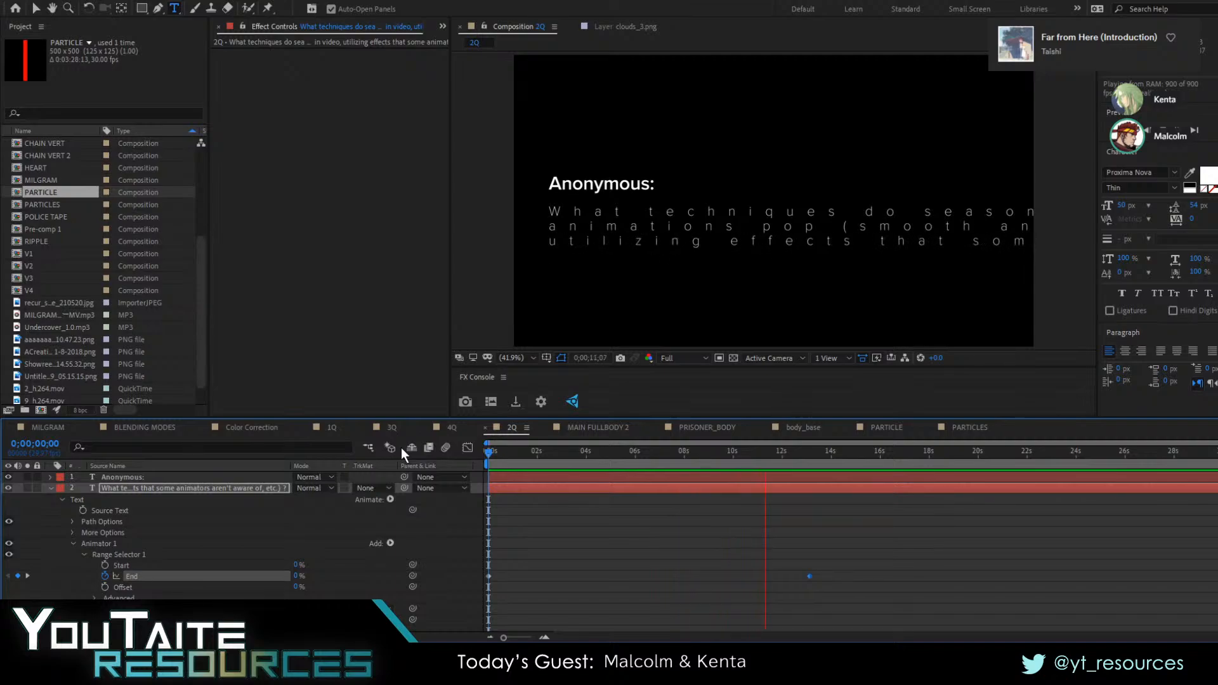
Stop the preview and undo the End keyframe moves and the 100% keyframe
key(space)
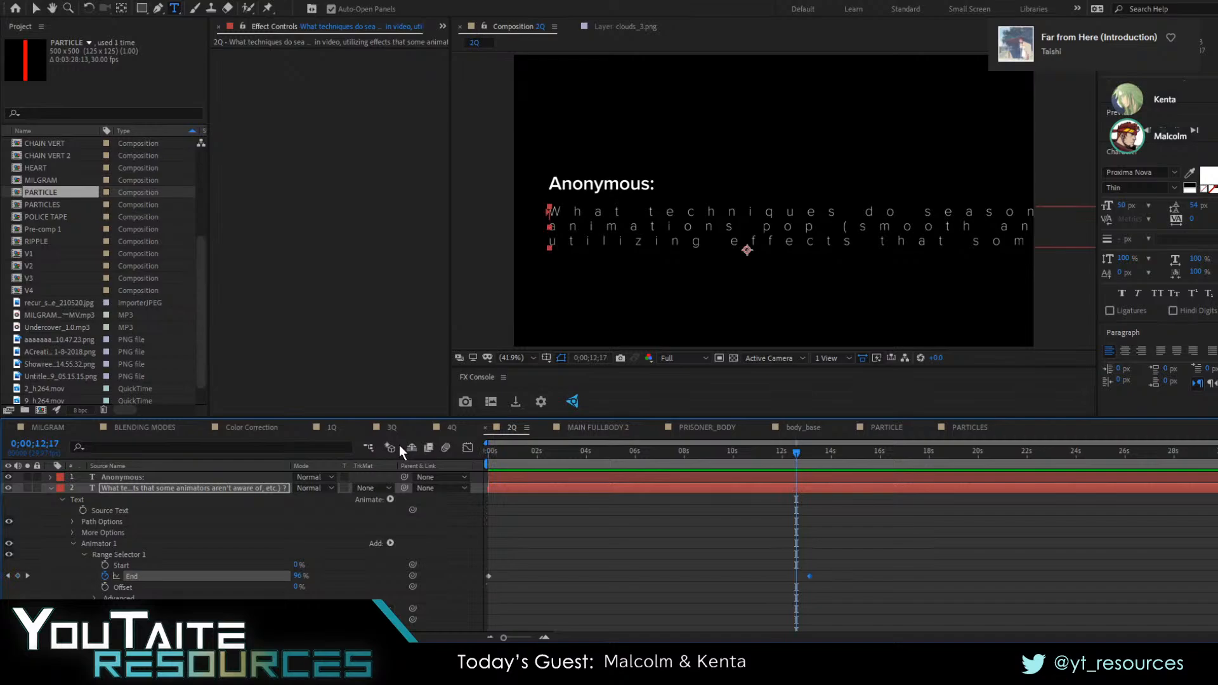
key(space)
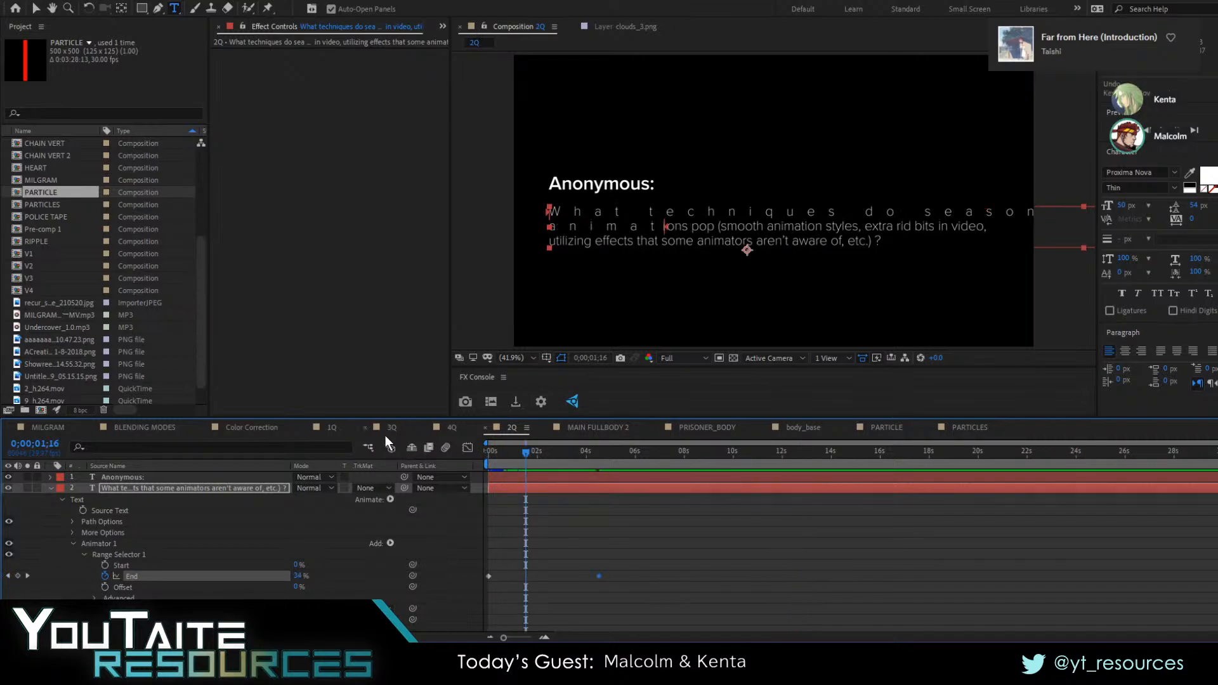
key(space)
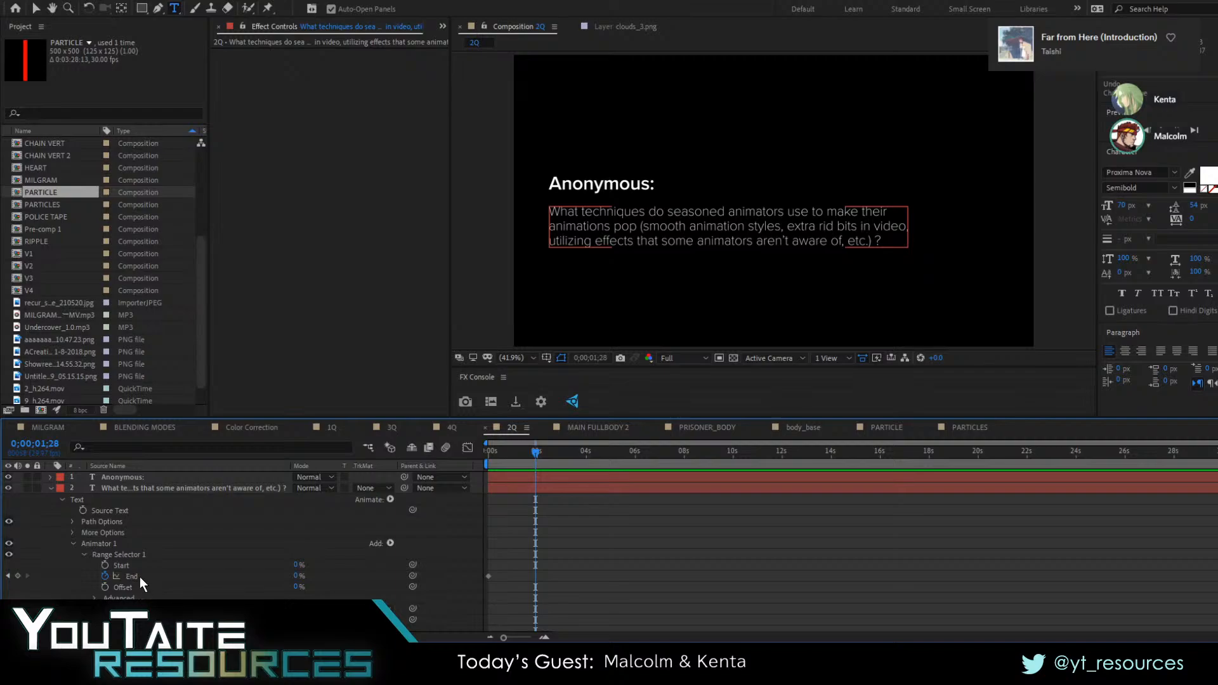
Replace the Tracking Amount property in Animator 1 with Opacity and return to the start of the timeline
click(112, 619)
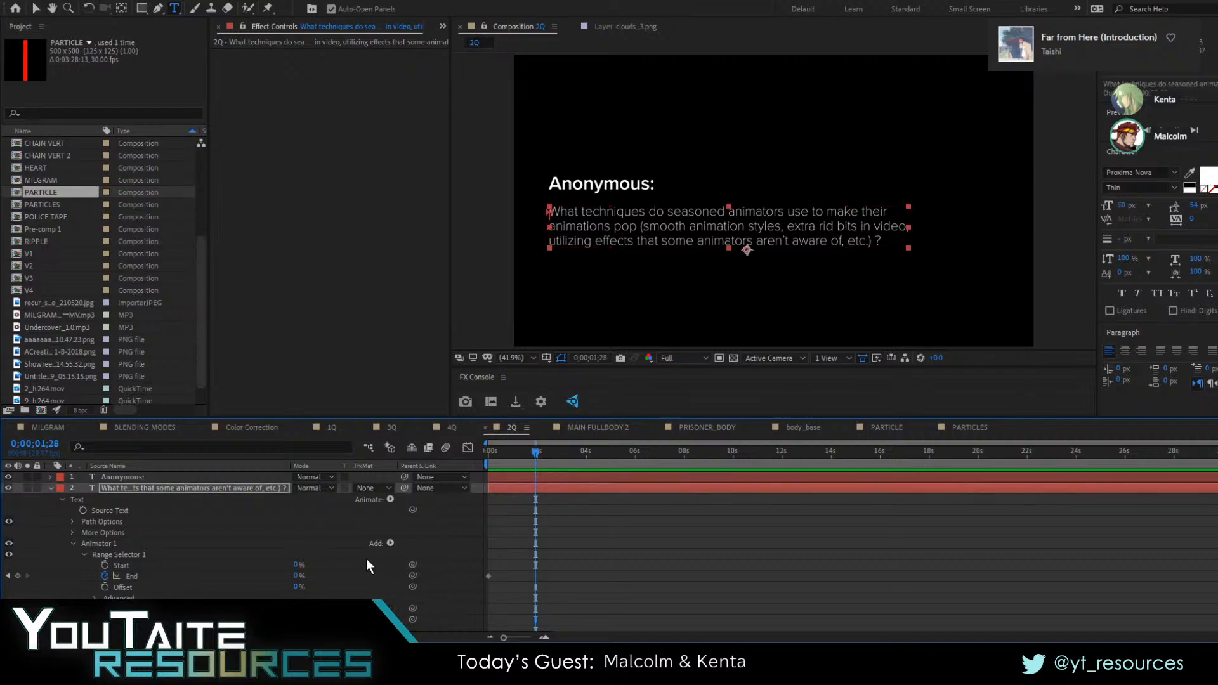
key(Delete)
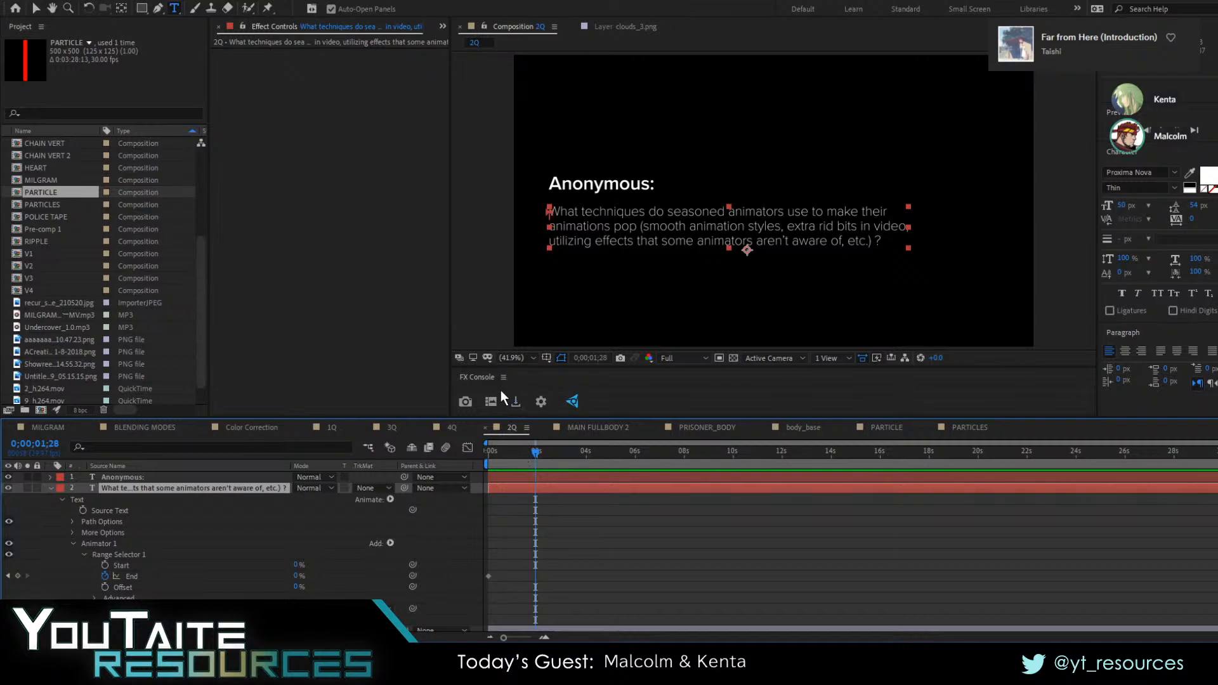
click(611, 590)
drag(529, 464, 413, 458)
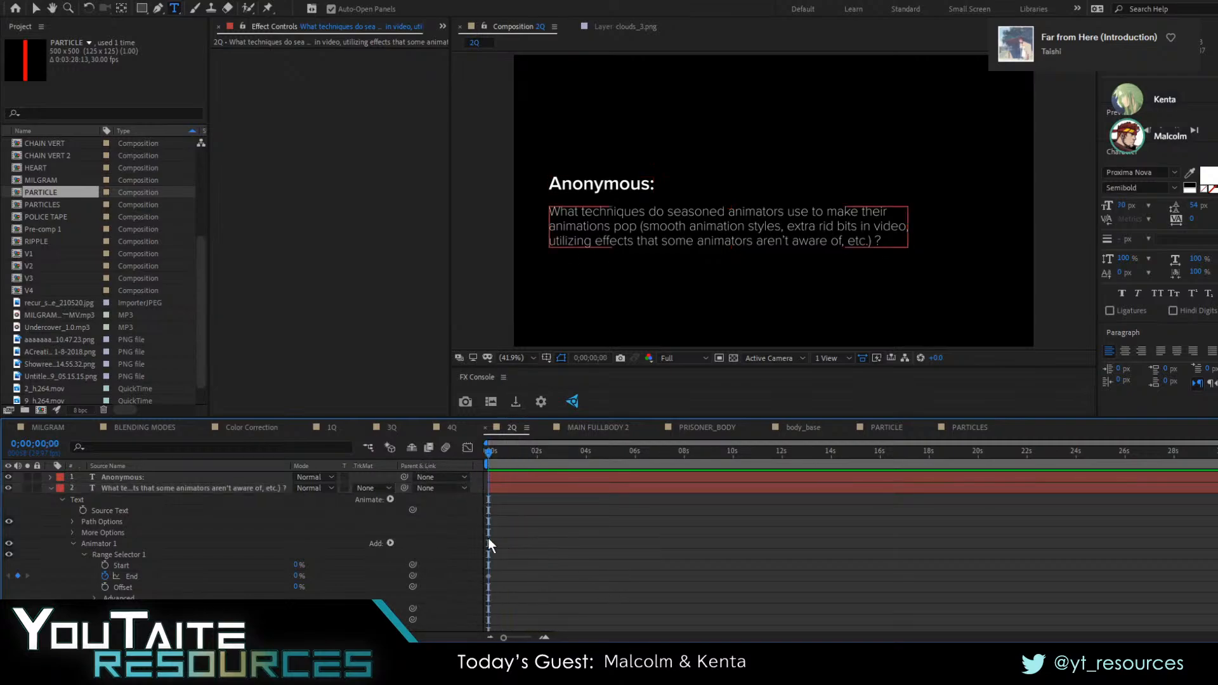
Keyframe End at 100% at 0:00:04:25, lower the animator's Opacity to hide the text, and preview from the start
drag(496, 448, 606, 452)
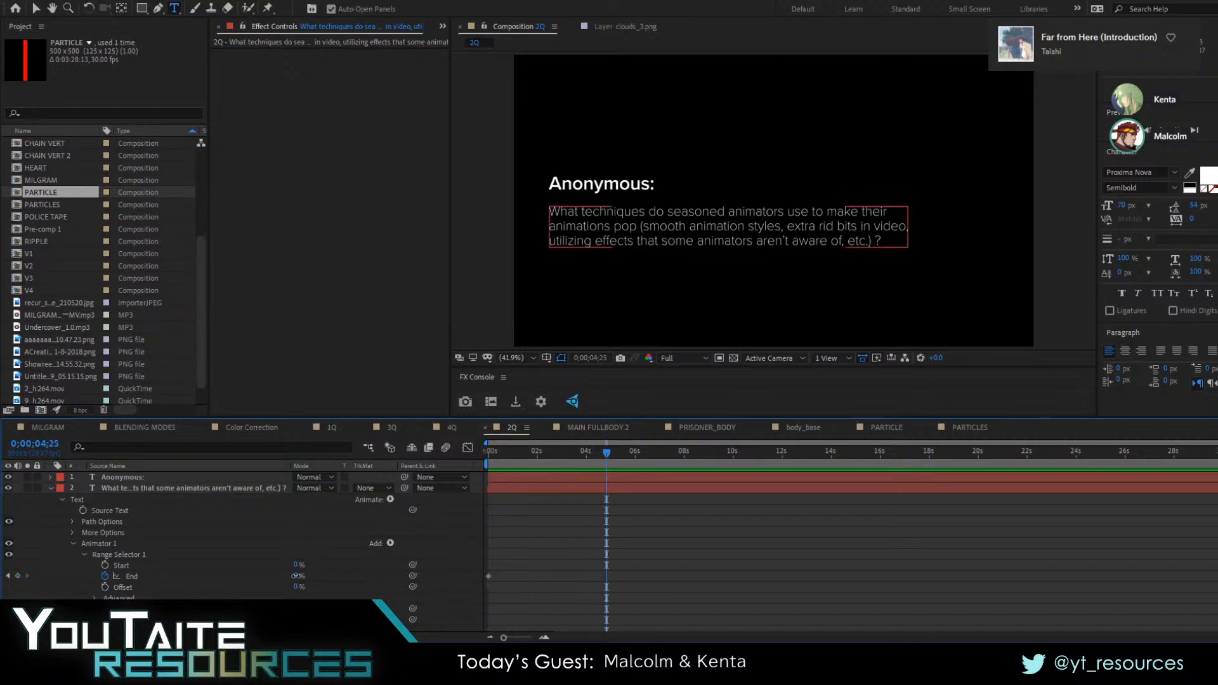
drag(302, 576, 485, 583)
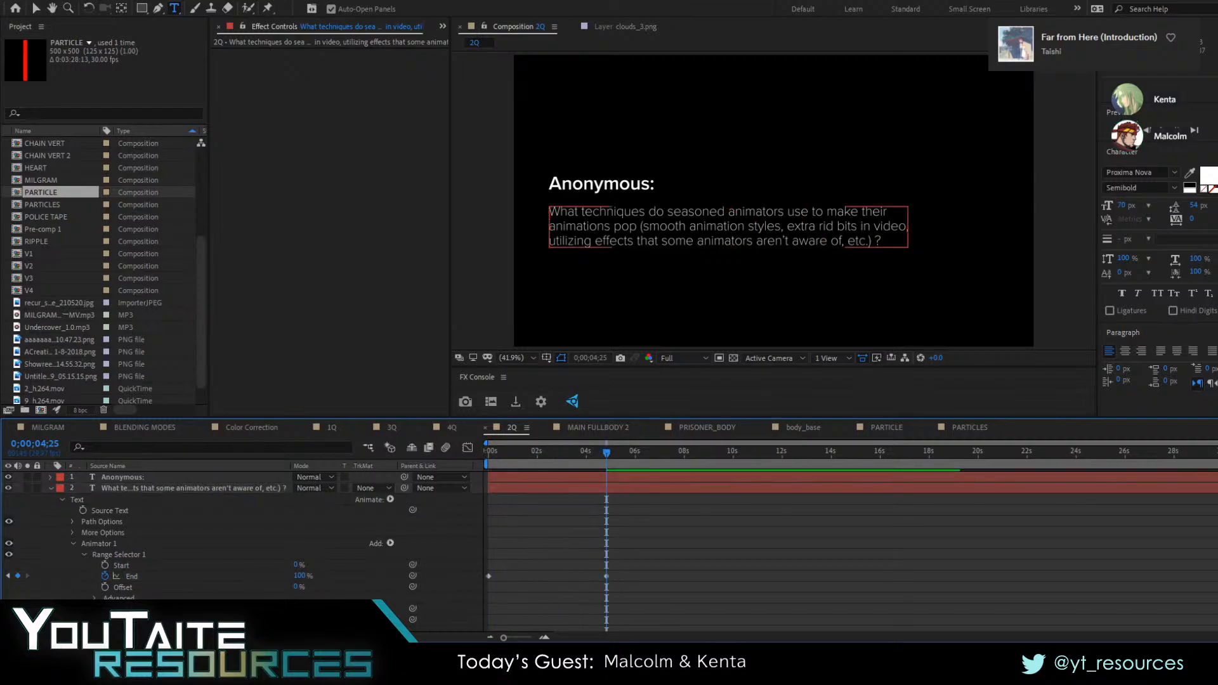
click(881, 240)
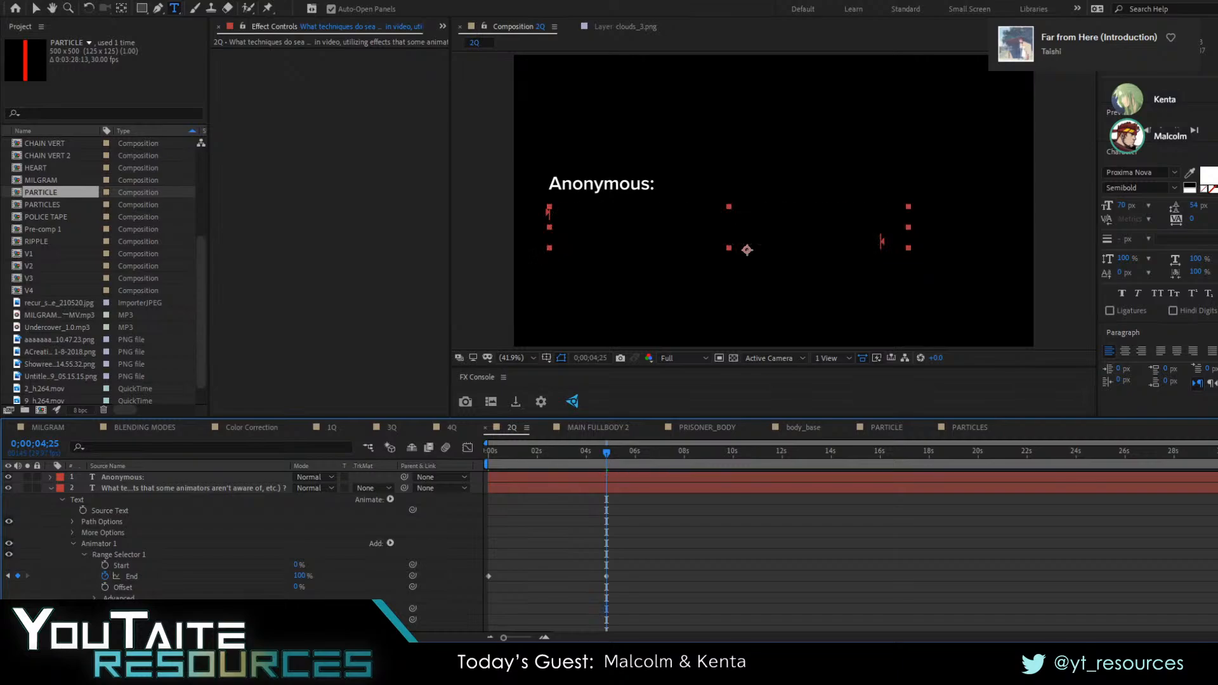
click(555, 538)
key(Home)
key(space)
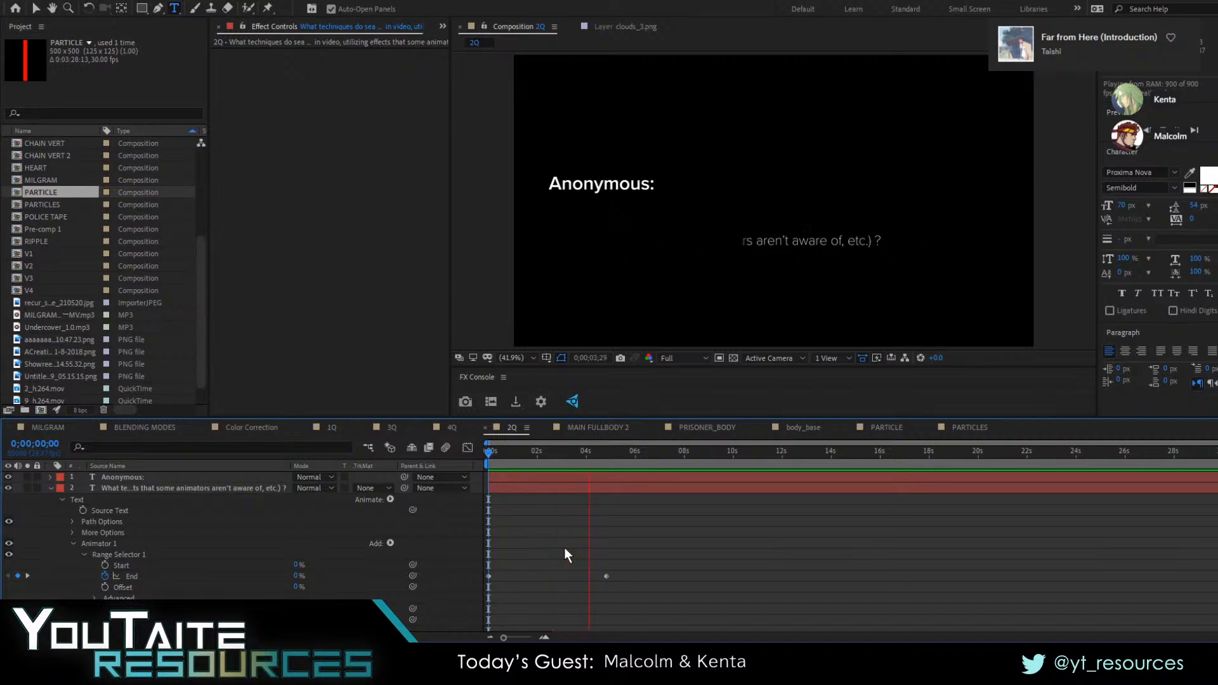
key(space)
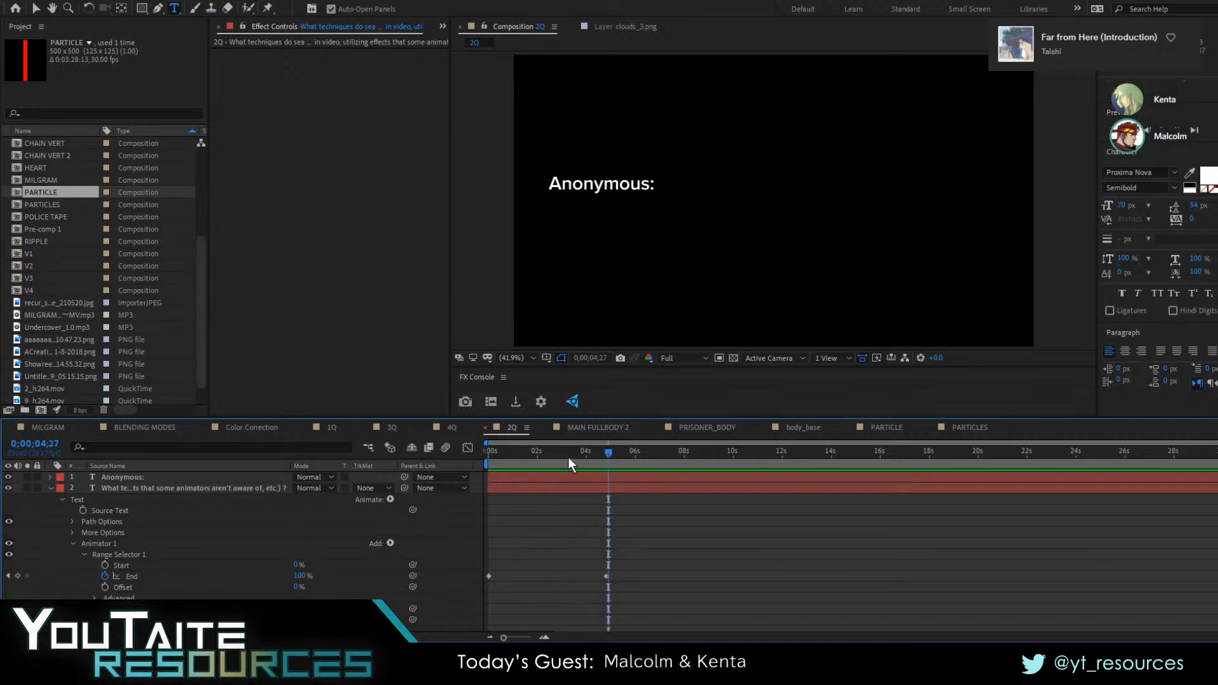
drag(568, 457, 377, 462)
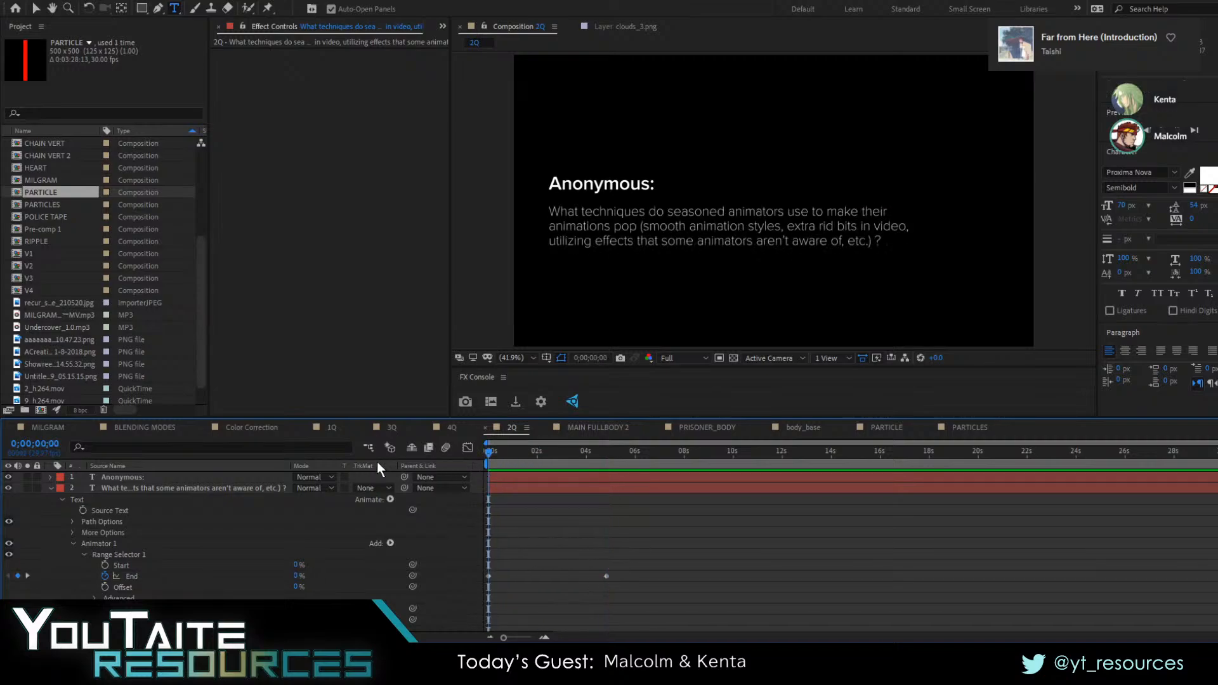
Undo the Opacity reduction and the End keyframe at 0:00:04:25
key(ctrl+z)
click(492, 482)
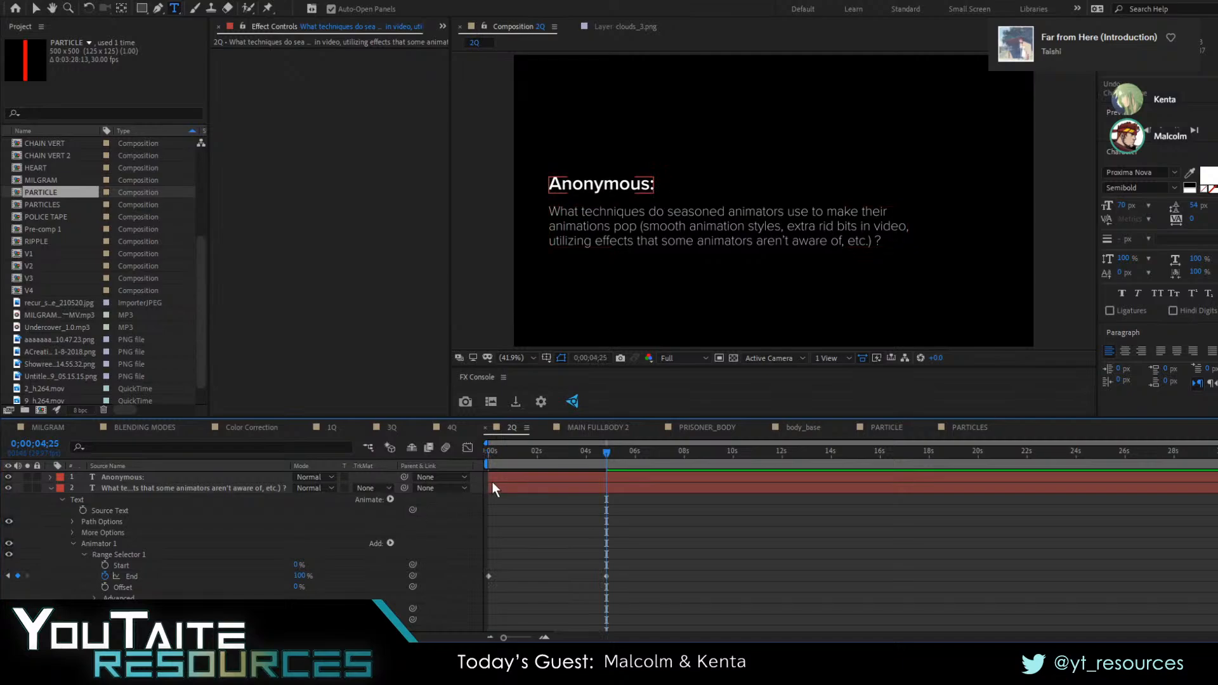
click(492, 485)
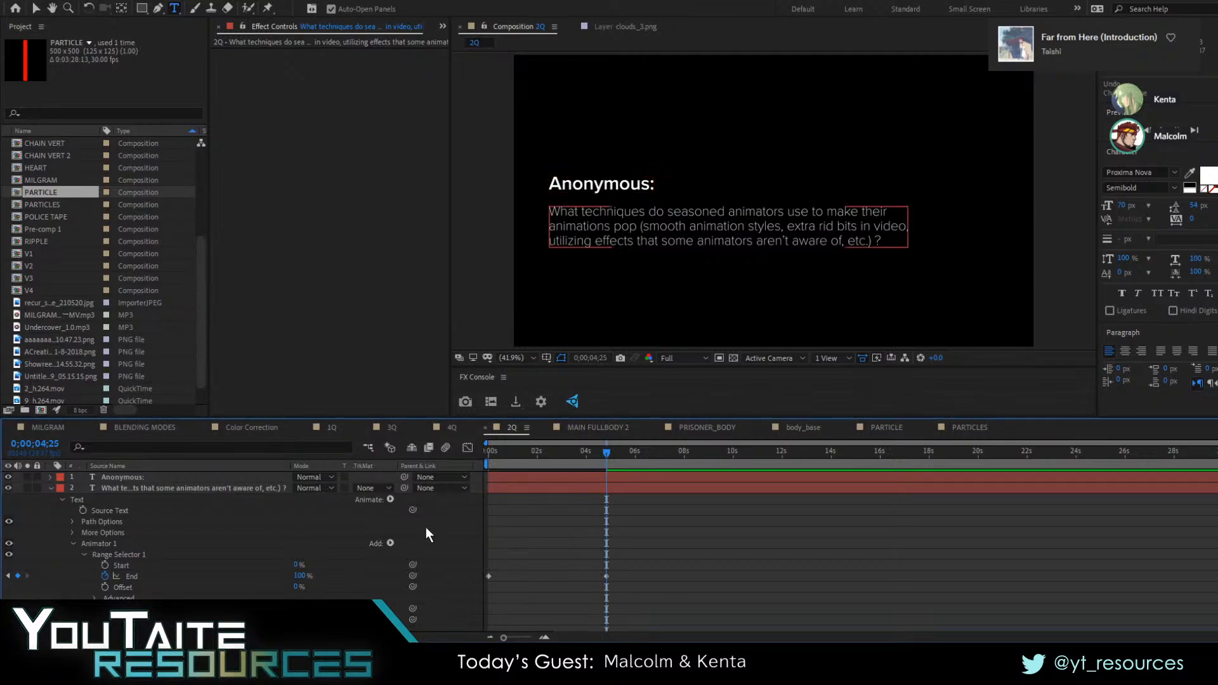
key(ctrl+z)
key(ctrl+z)
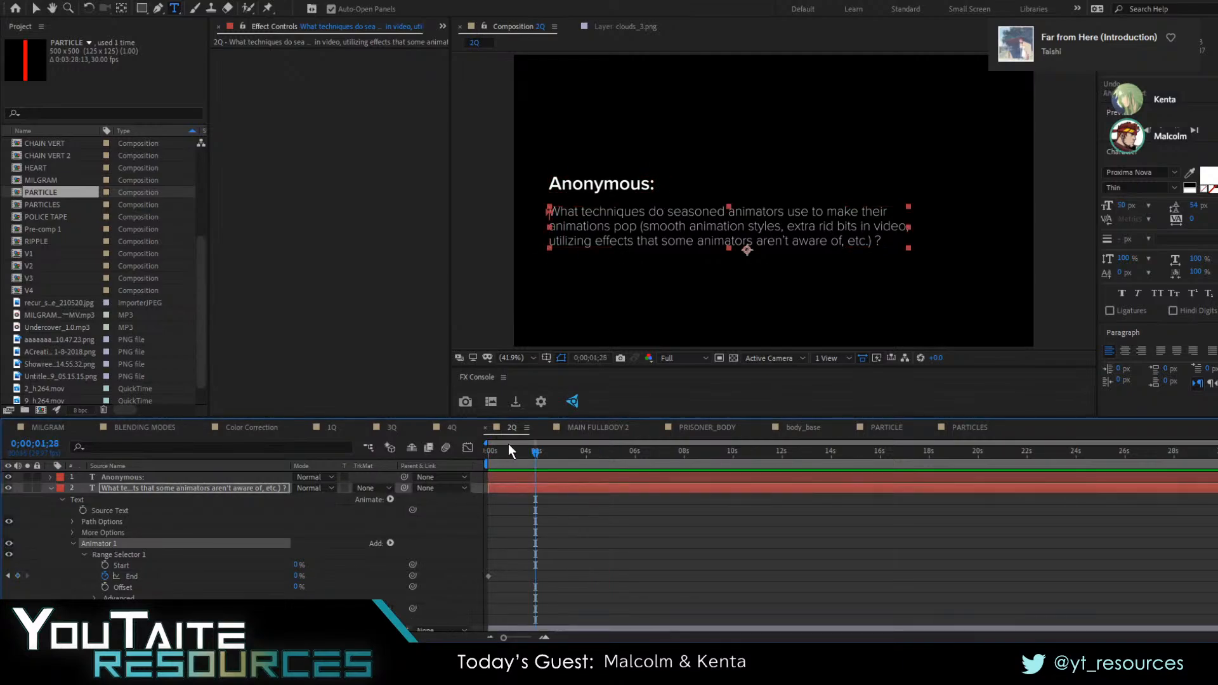
Add a second animator with Position to the question text and give it a Wiggly selector
click(391, 542)
click(391, 505)
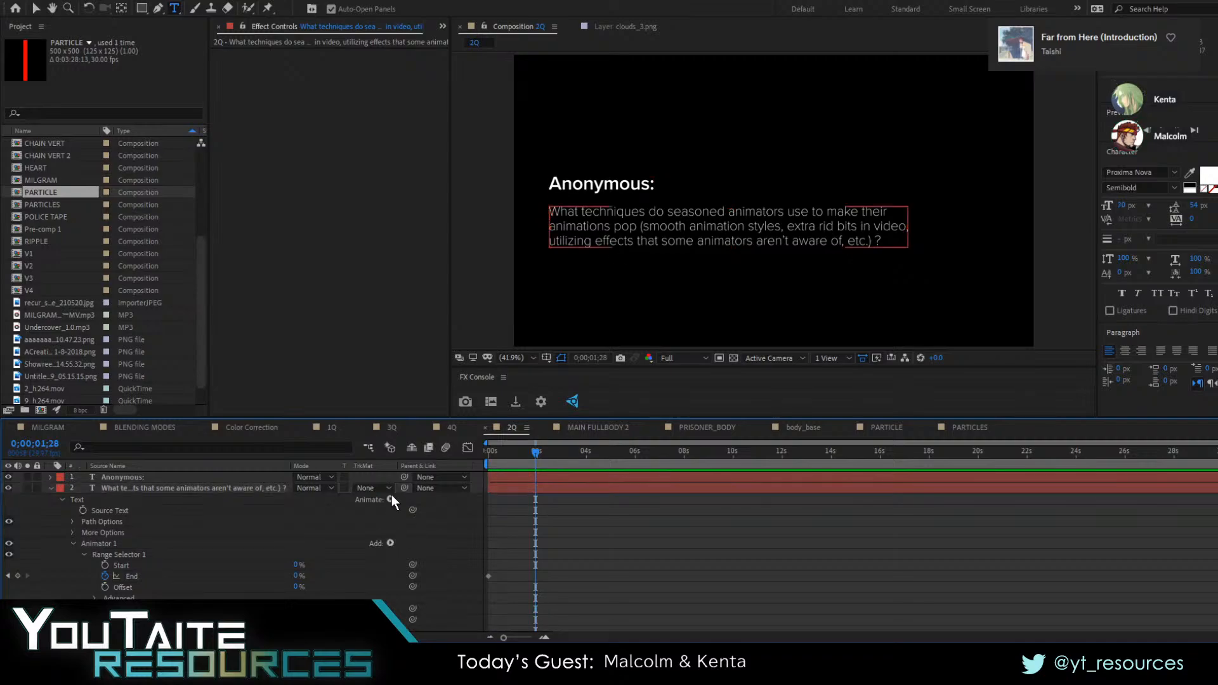
click(441, 268)
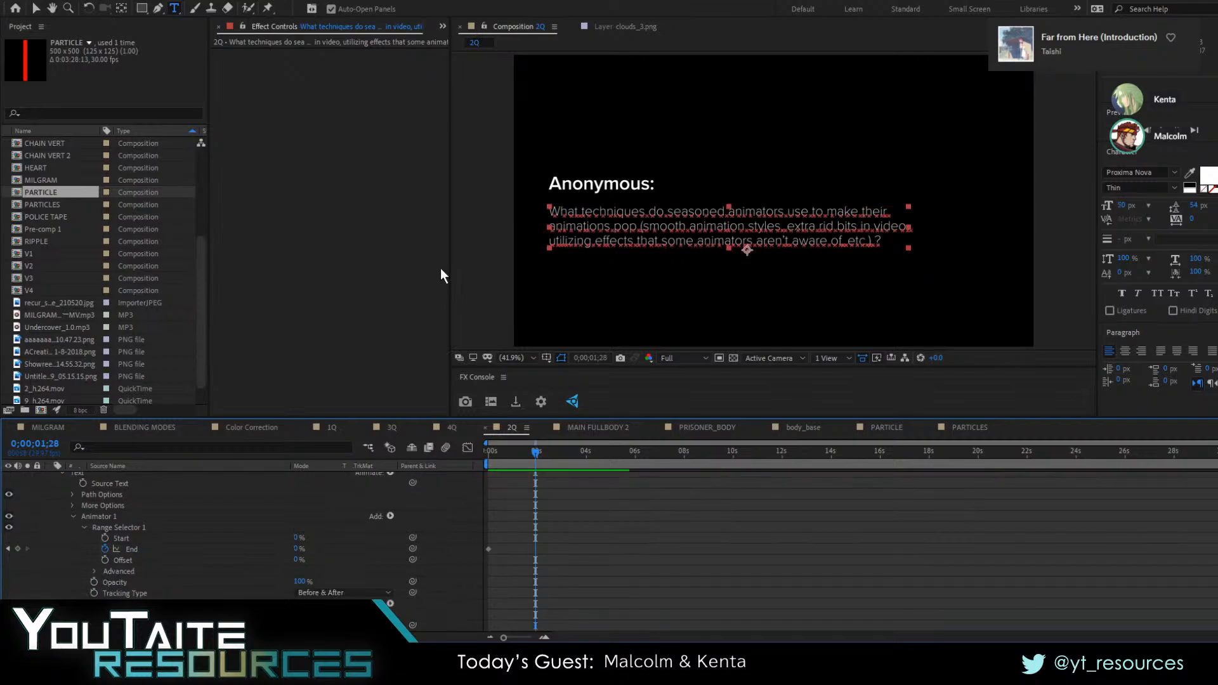
scroll(209, 568, down, 2)
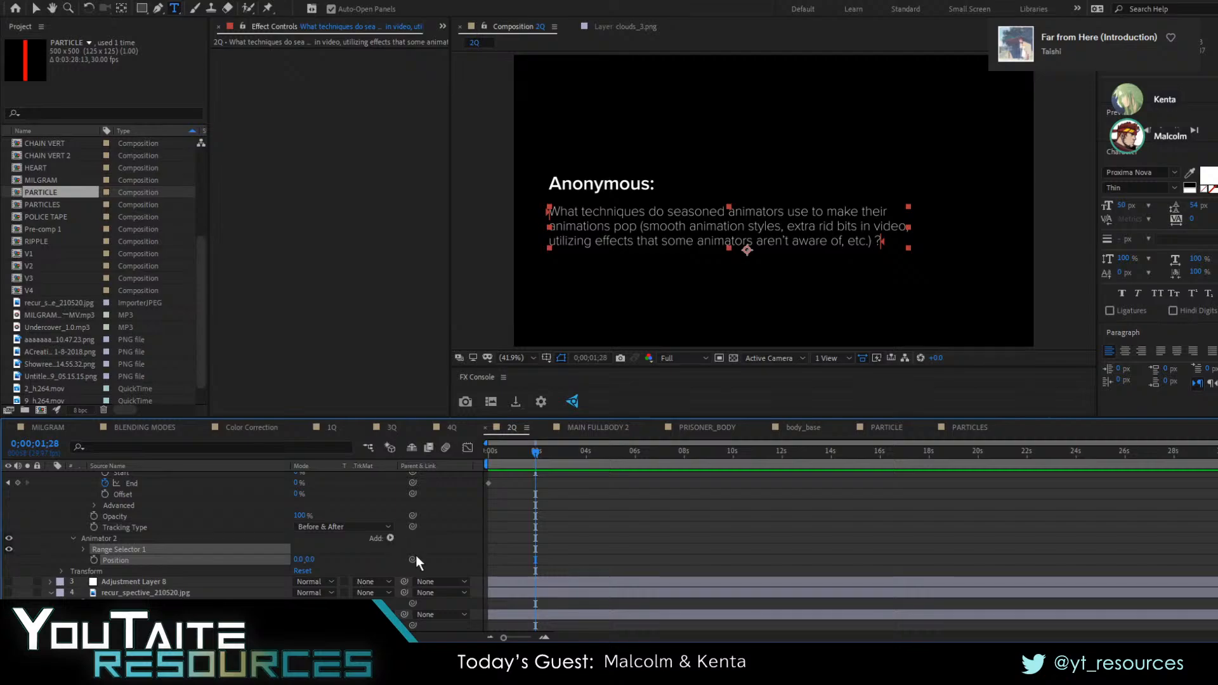
click(512, 572)
click(131, 551)
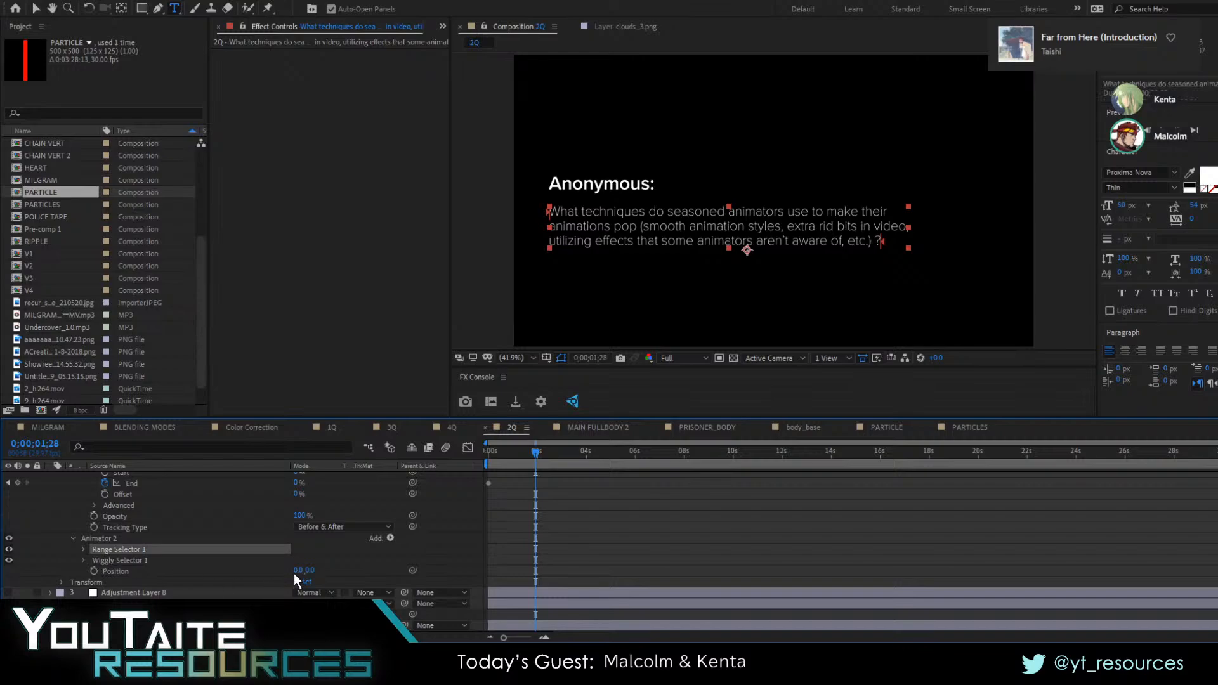
Set Animator 2's Position to -20.0, 12.0, preview the wiggling letters, and undo the horizontal offset
mouse_move(308, 570)
mouse_down()
mouse_move(327, 573)
mouse_move(287, 578)
mouse_up()
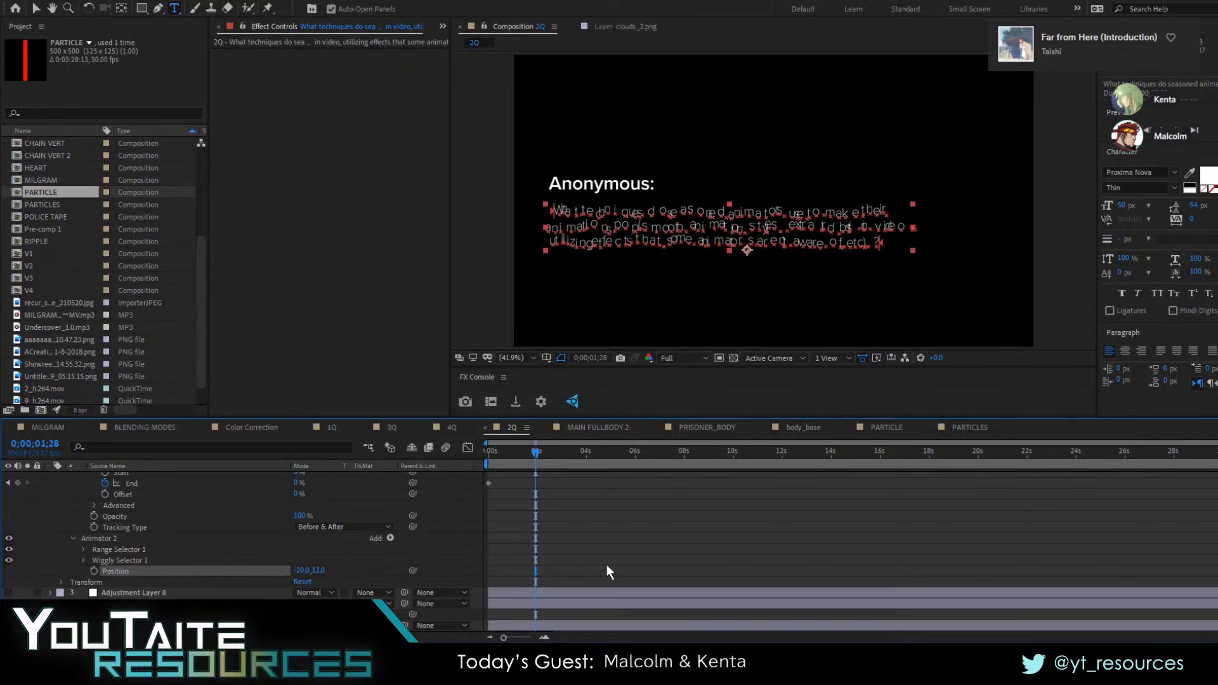
click(652, 566)
key(space)
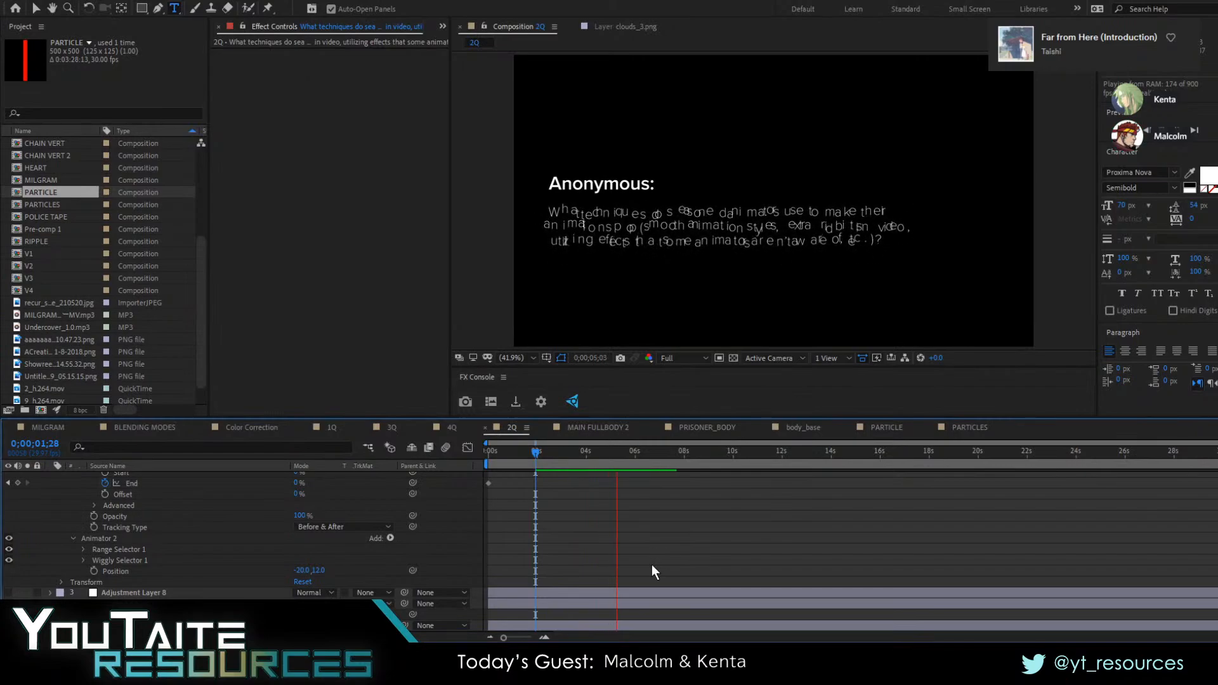
key(ctrl+z)
key(Home)
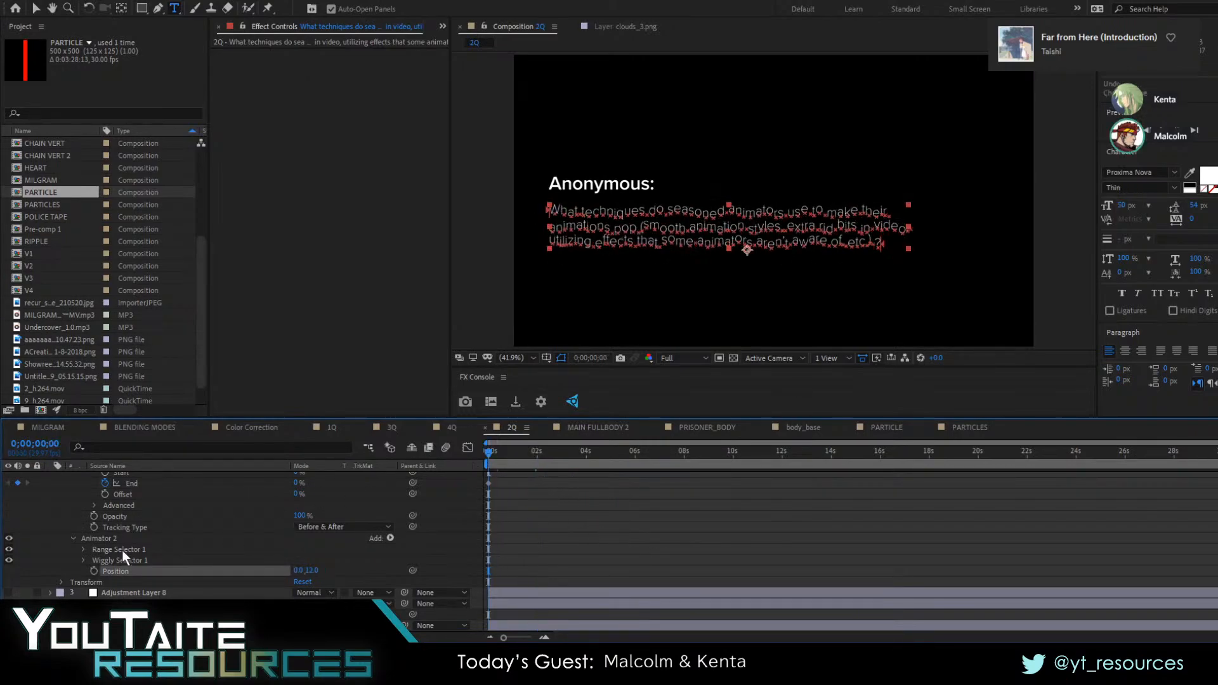
Try 0 Wiggles/Second in Wiggly Selector 1, preview the text from the start, and undo the change
click(83, 561)
click(298, 571)
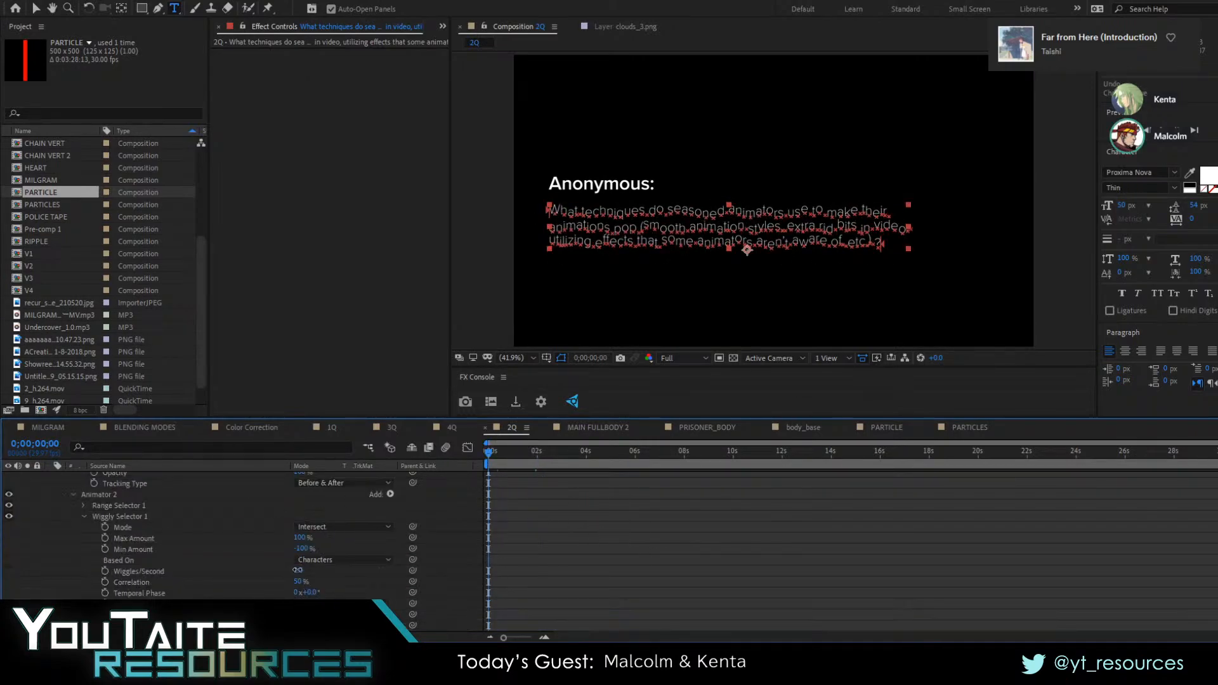
text(0)
key(Return)
key(space)
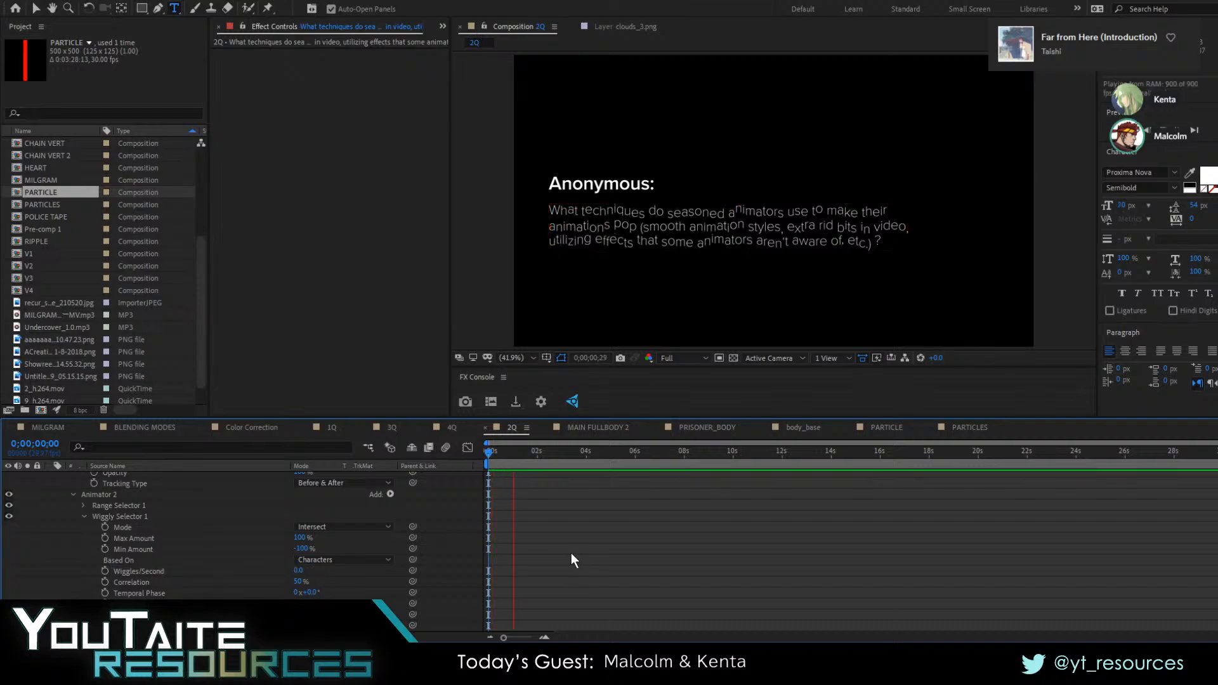
key(space)
key(ctrl+z)
scroll(260, 561, up, 3)
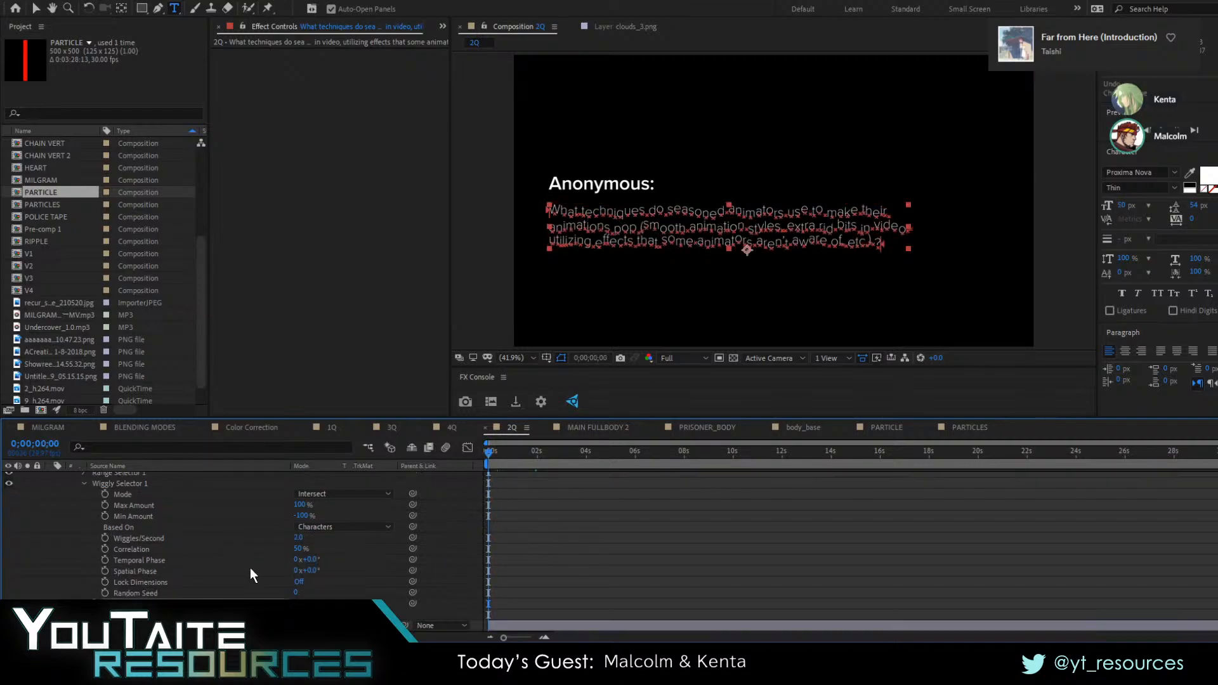
Keyframe the End of Animator 2's Range Selector 1 from 0% at the first frame to 100% at 0:00:02:02
click(84, 571)
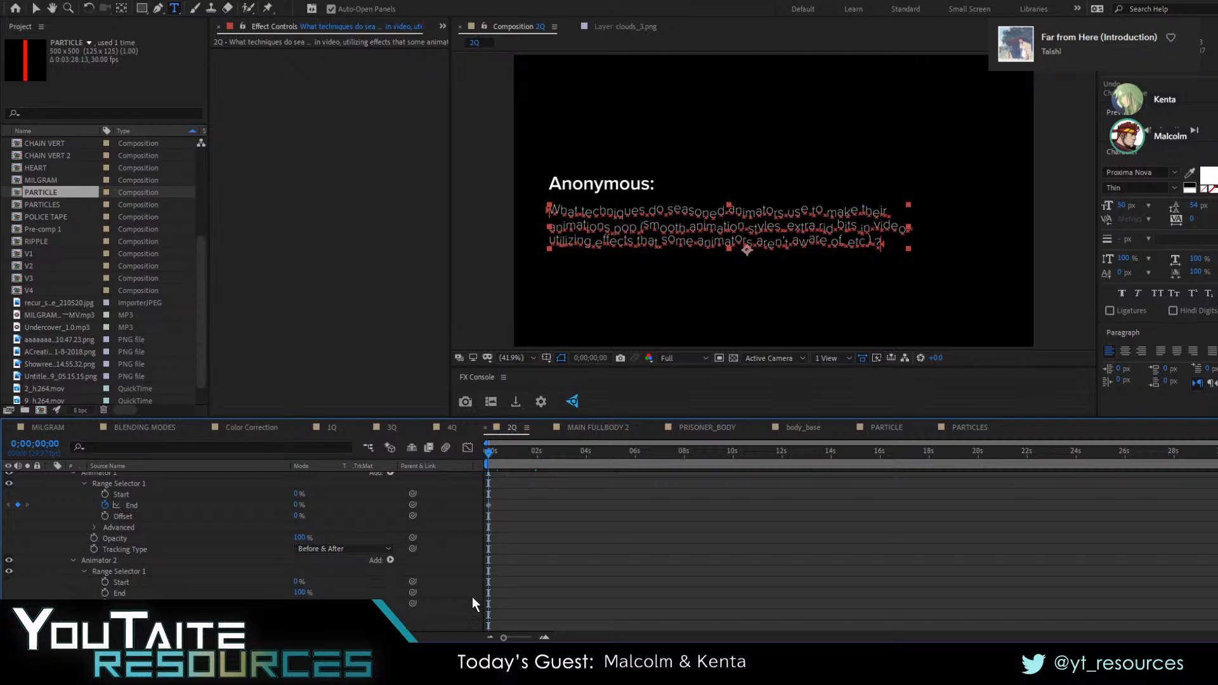
click(299, 593)
text(0)
key(Return)
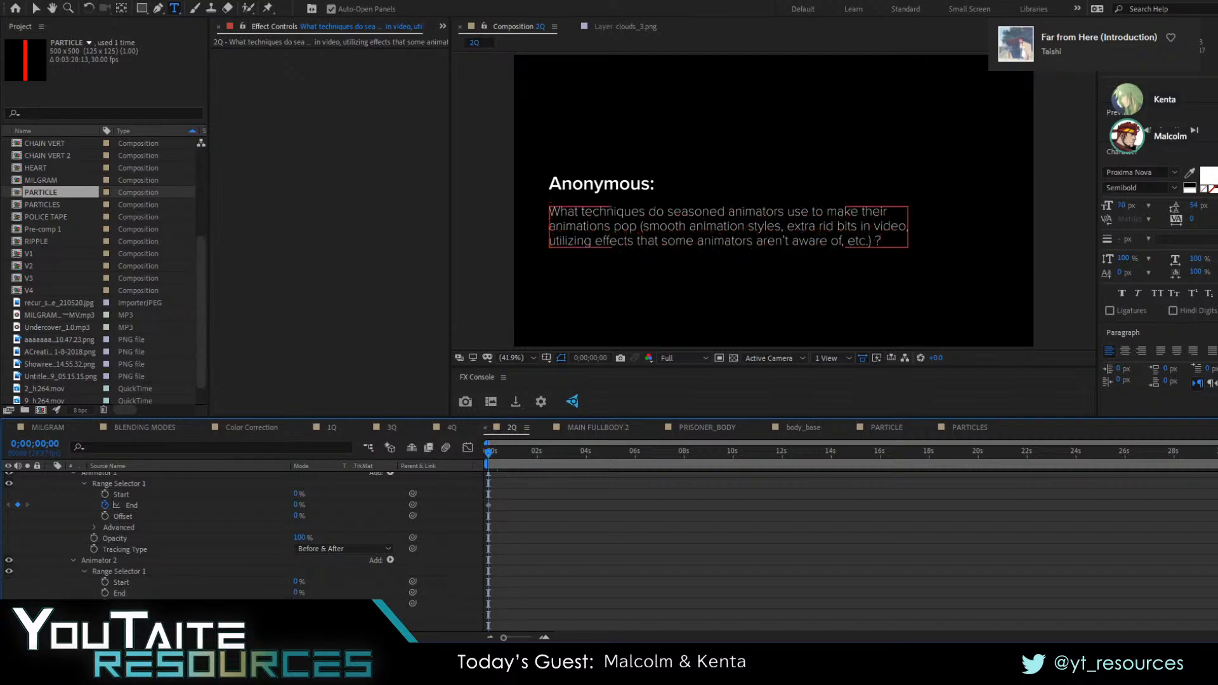
drag(489, 451, 538, 452)
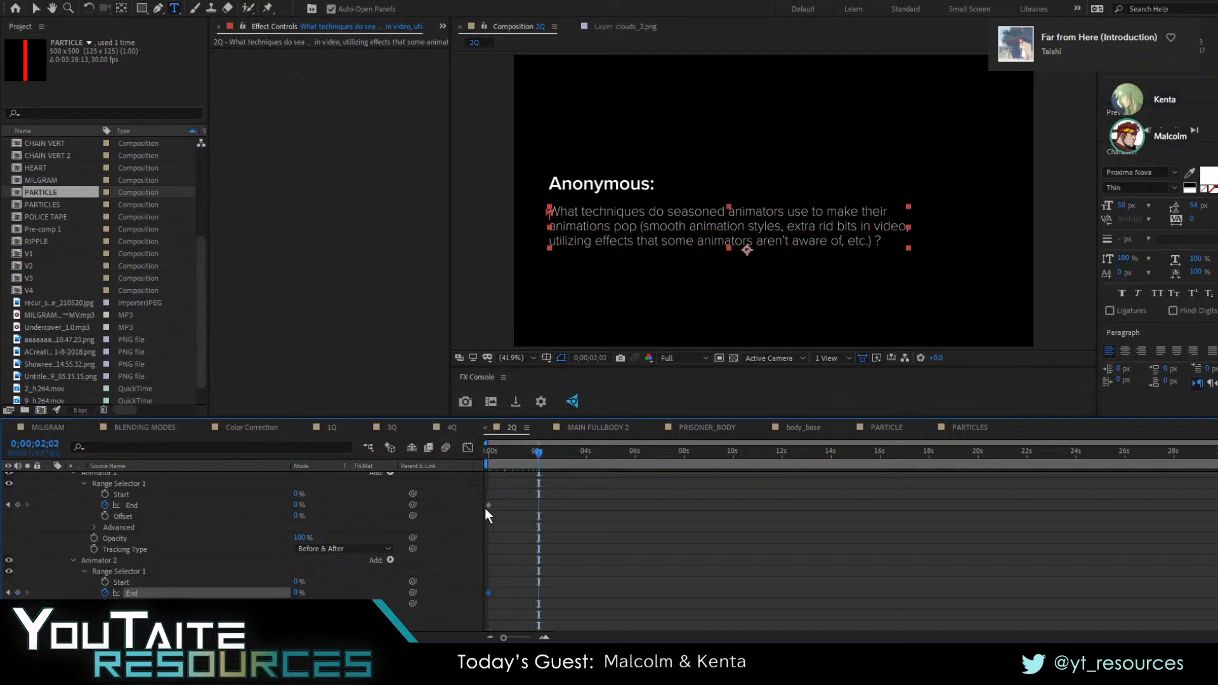
drag(298, 592, 725, 584)
Preview the wiggling question text from the start and undo the last move of Animator 2's second End keyframe
key(Home)
key(space)
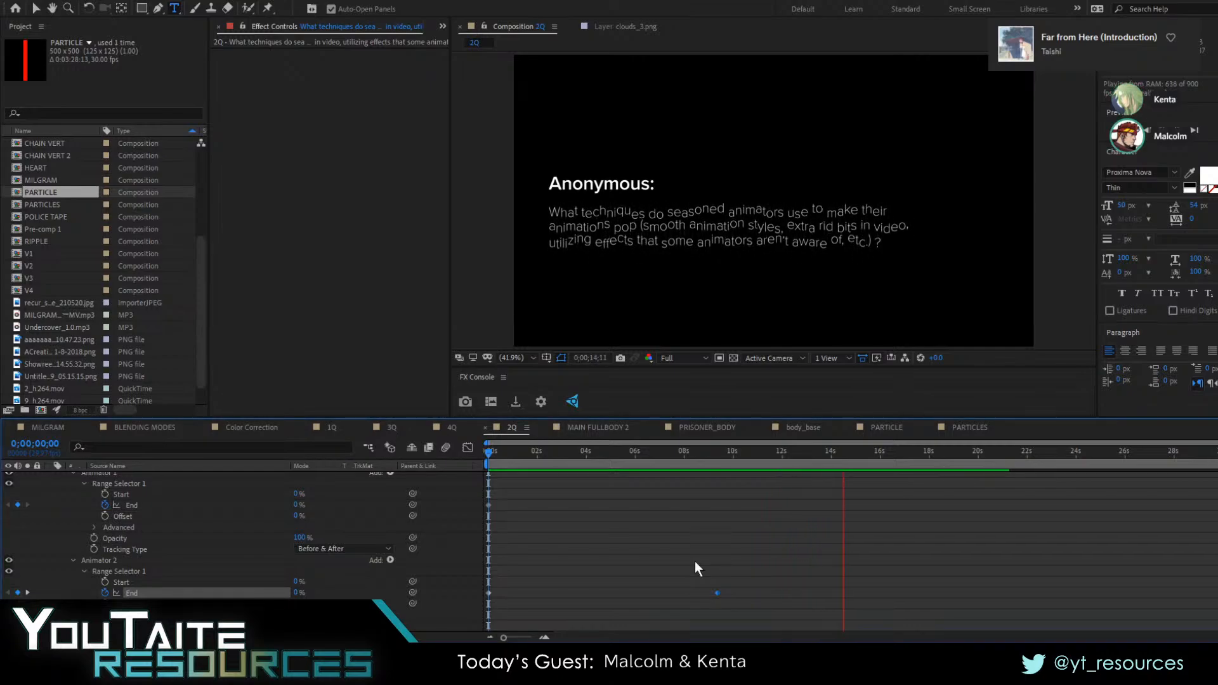
key(space)
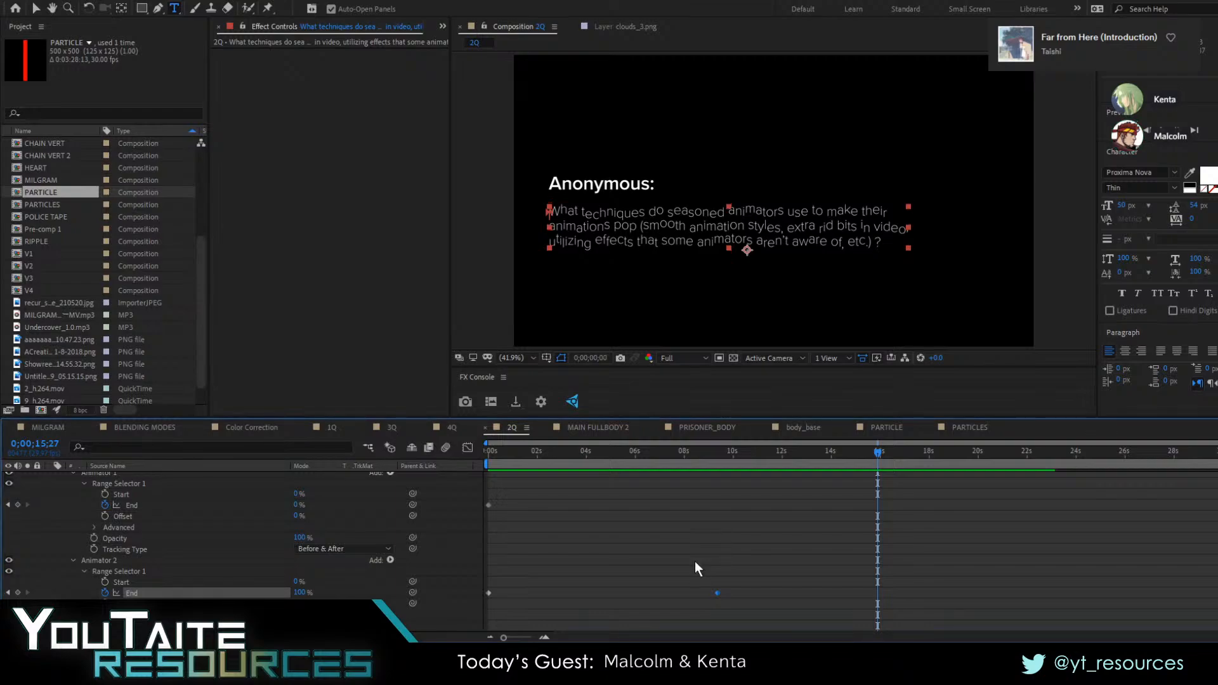
key(ctrl+z)
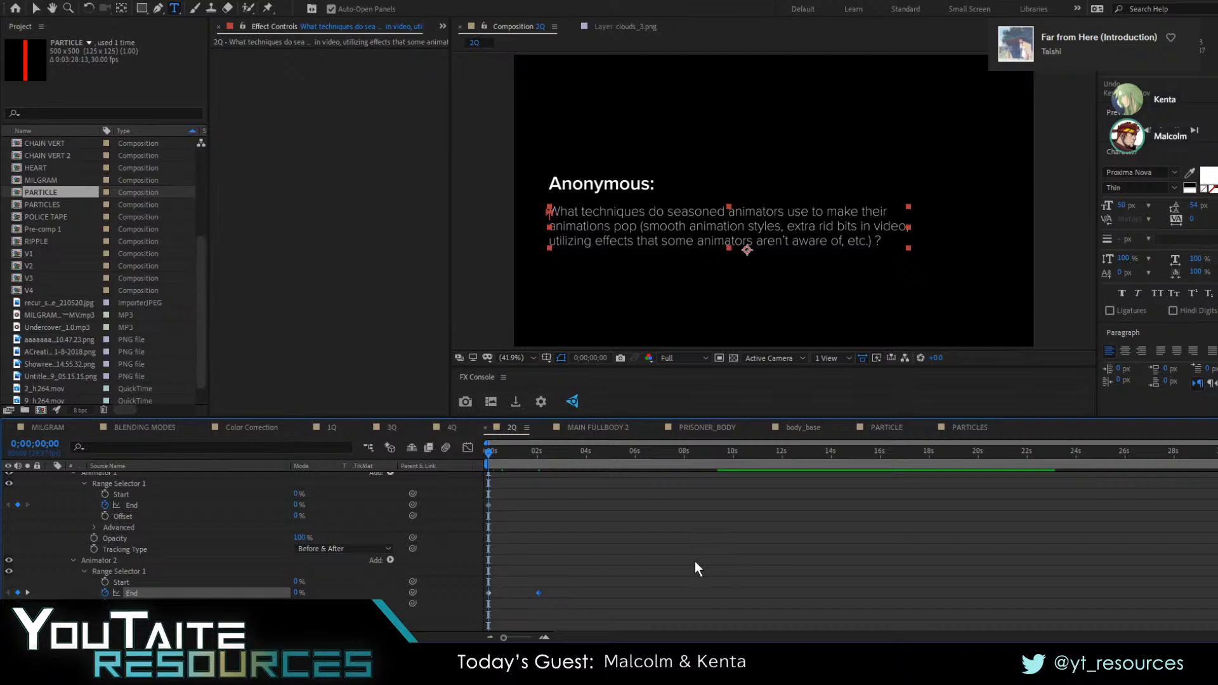
Collapse the question text layer's properties and deselect all layers in the 2Q composition
scroll(123, 588, up, 3)
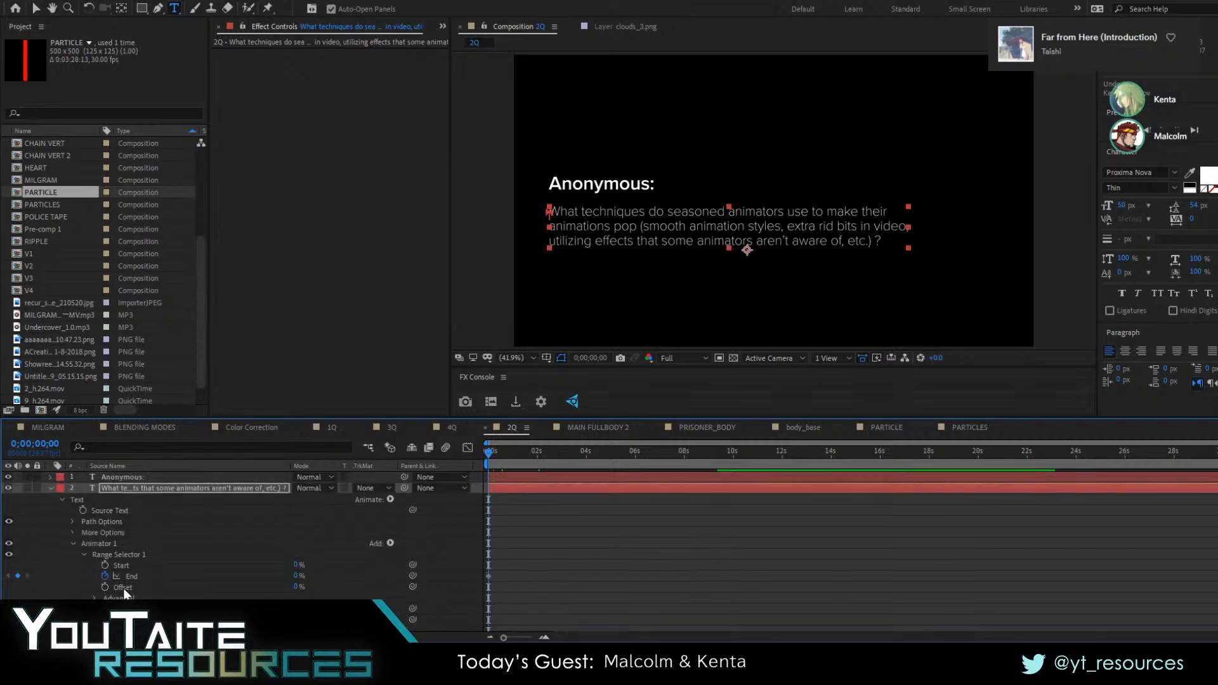
click(51, 488)
click(145, 532)
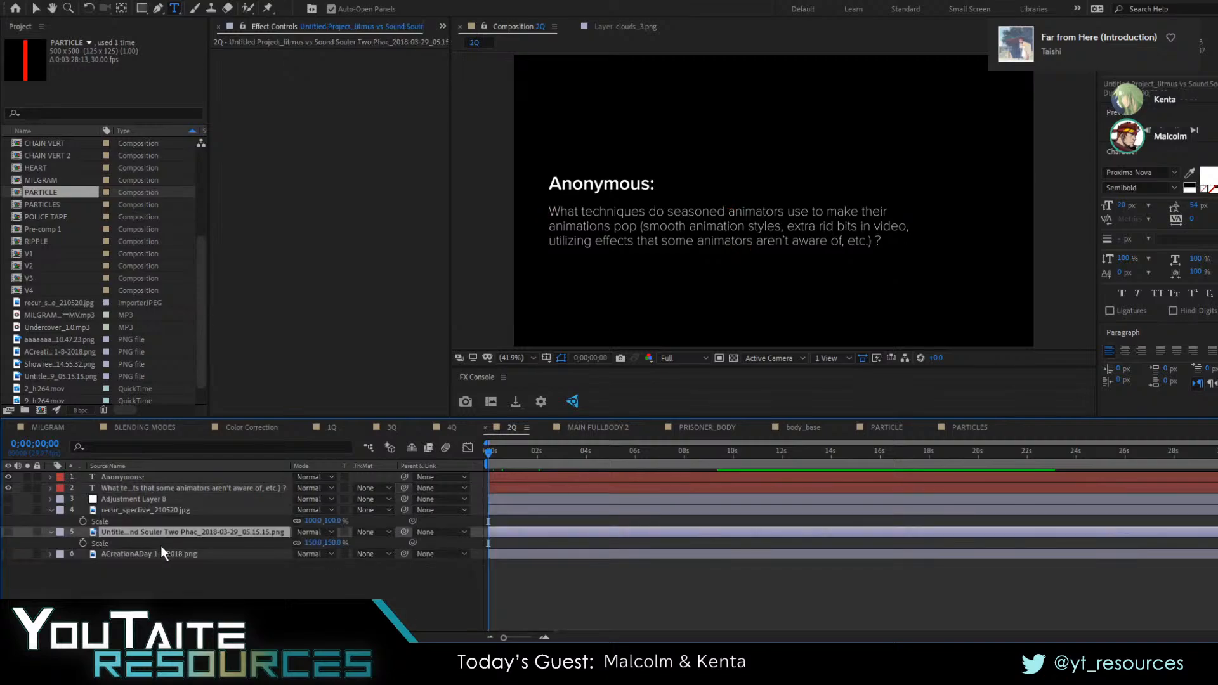
click(142, 499)
key(ctrl+shift+a)
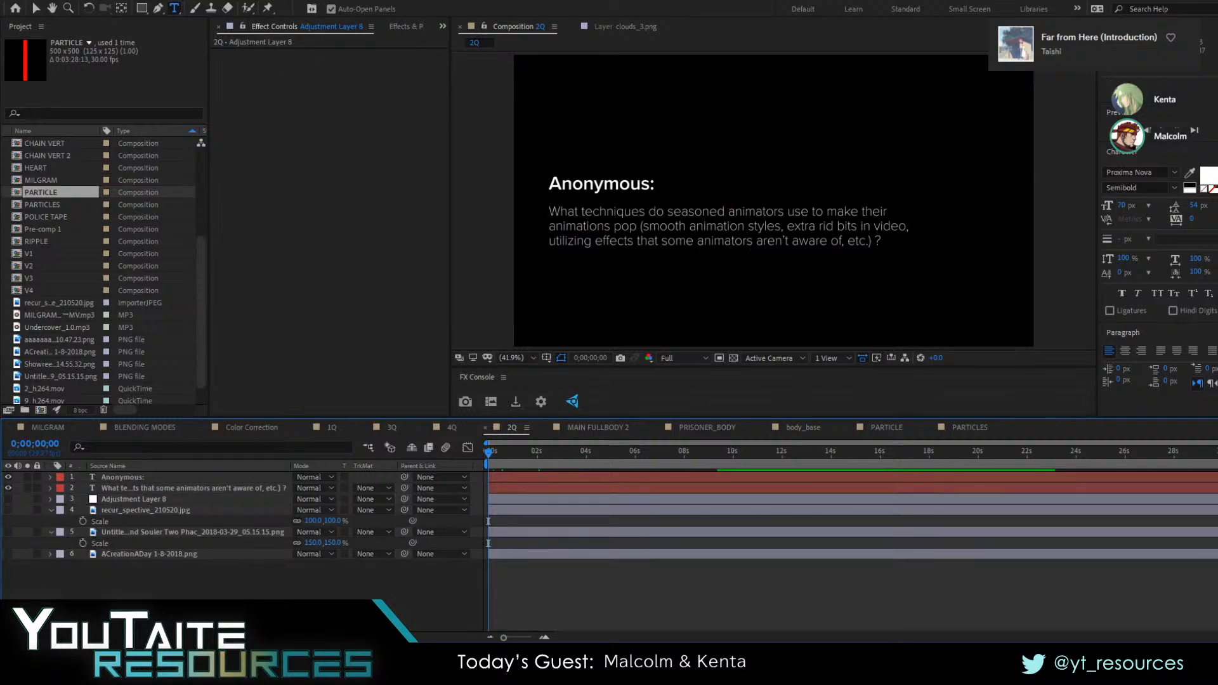
click(241, 575)
Clear the effects search and look through the full list of effect categories
click(405, 28)
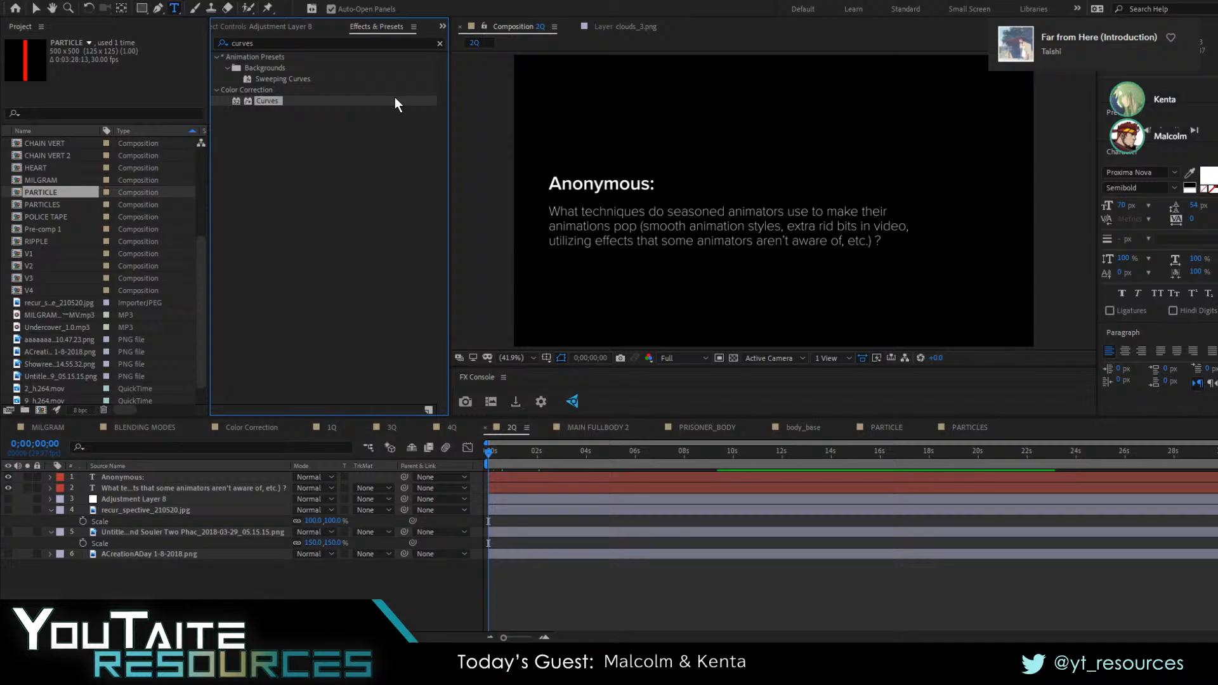
click(440, 43)
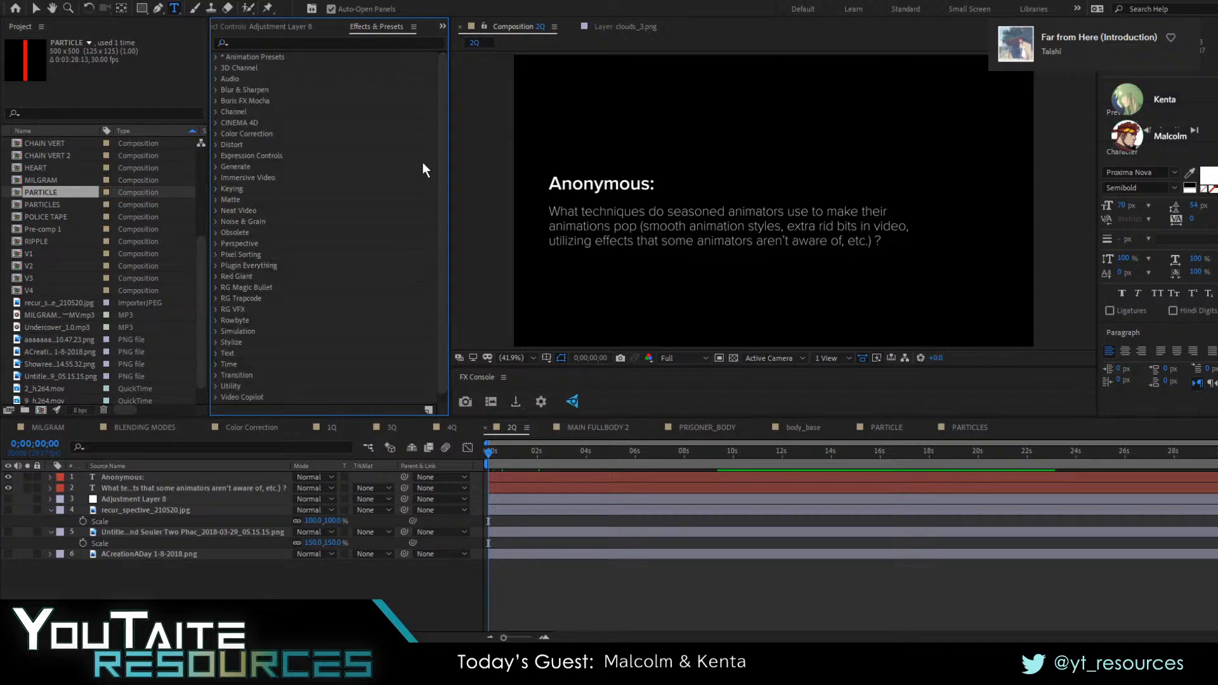
click(179, 569)
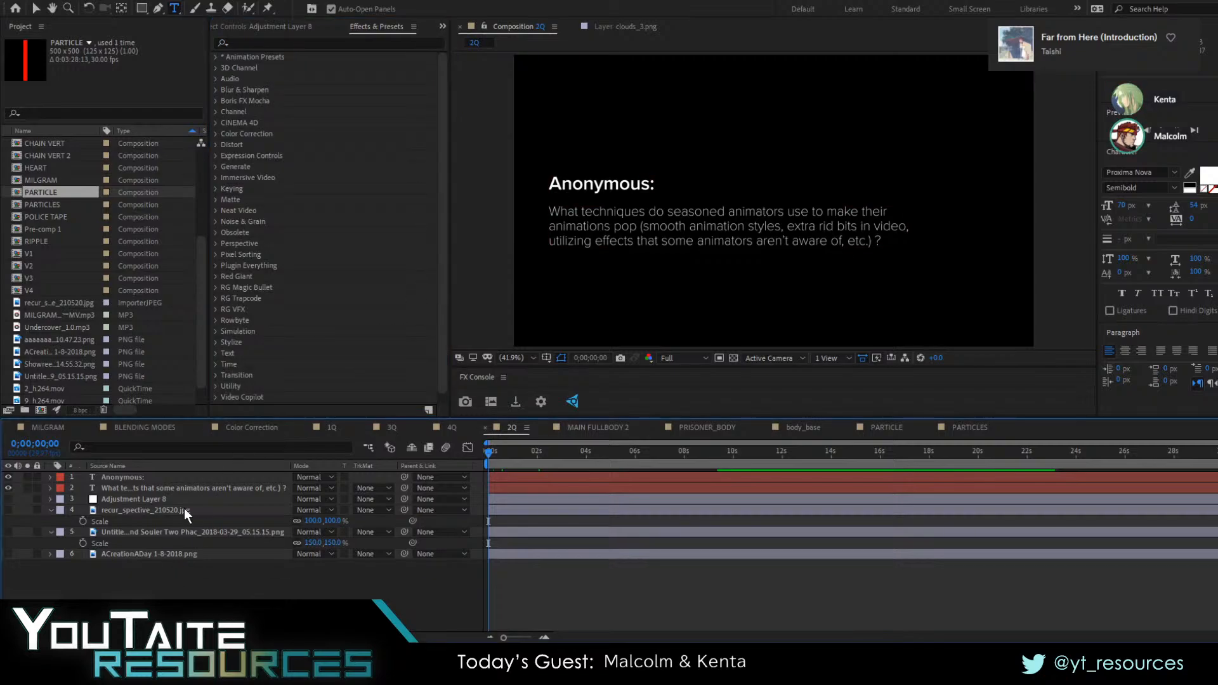
click(215, 56)
click(215, 56)
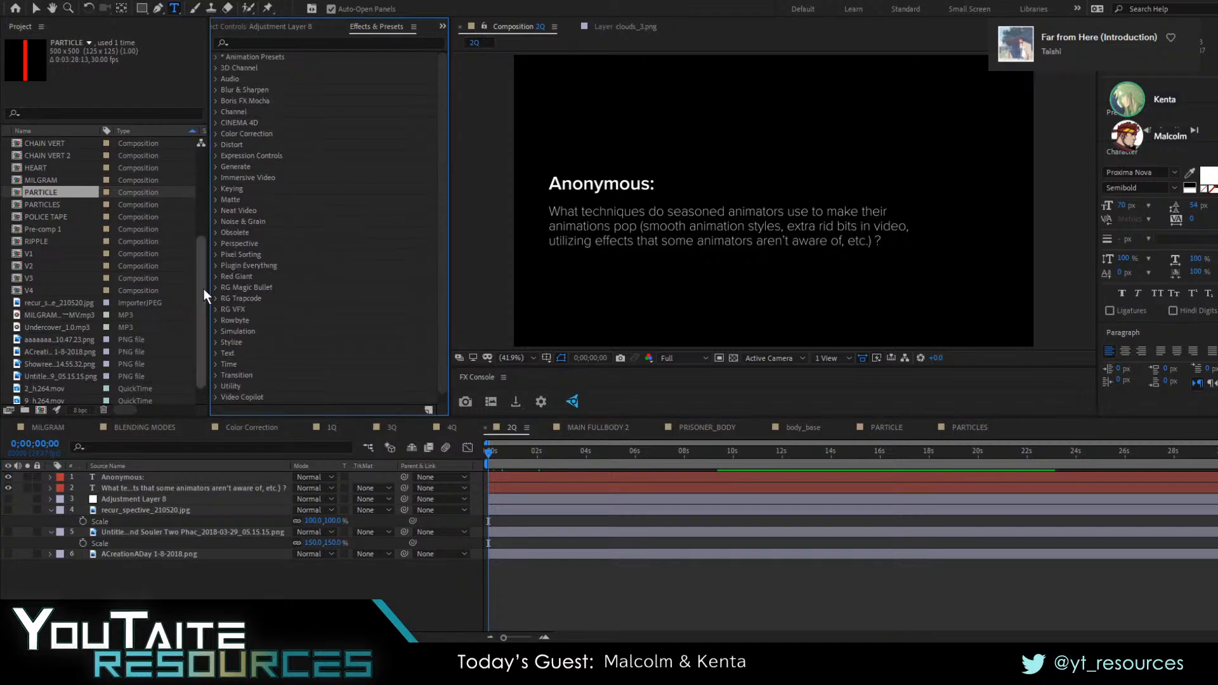
scroll(333, 205, down, 1)
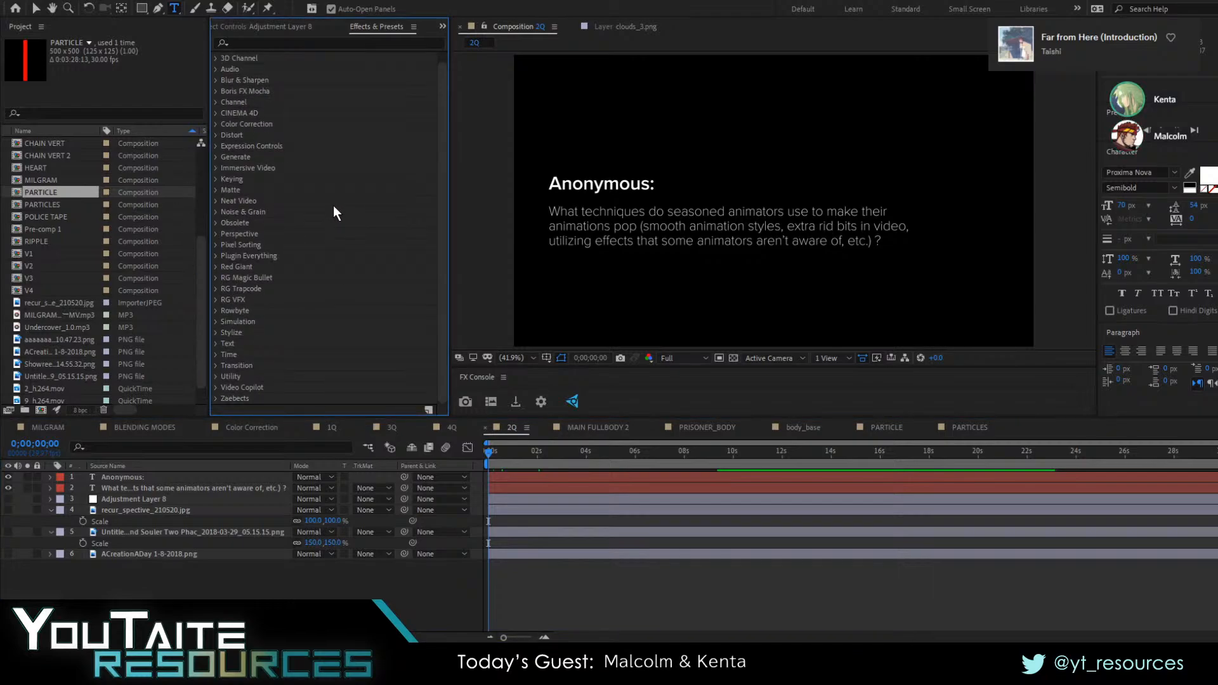
click(255, 202)
key(alt+Tab)
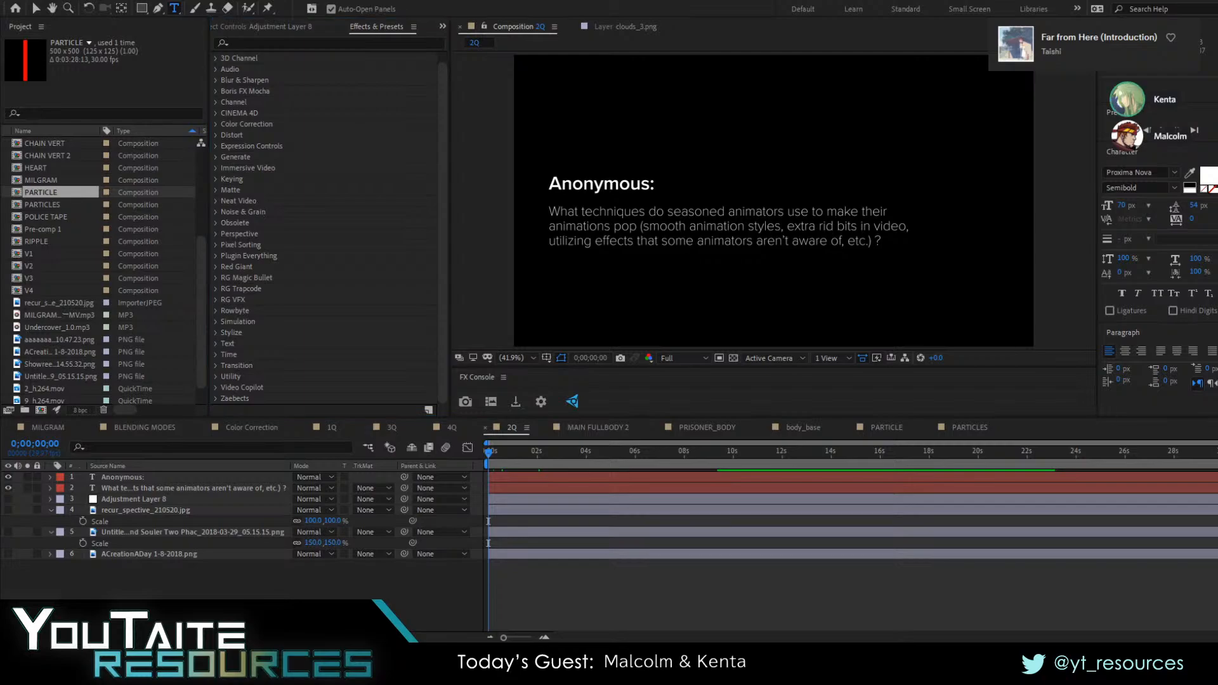
key(alt+Tab)
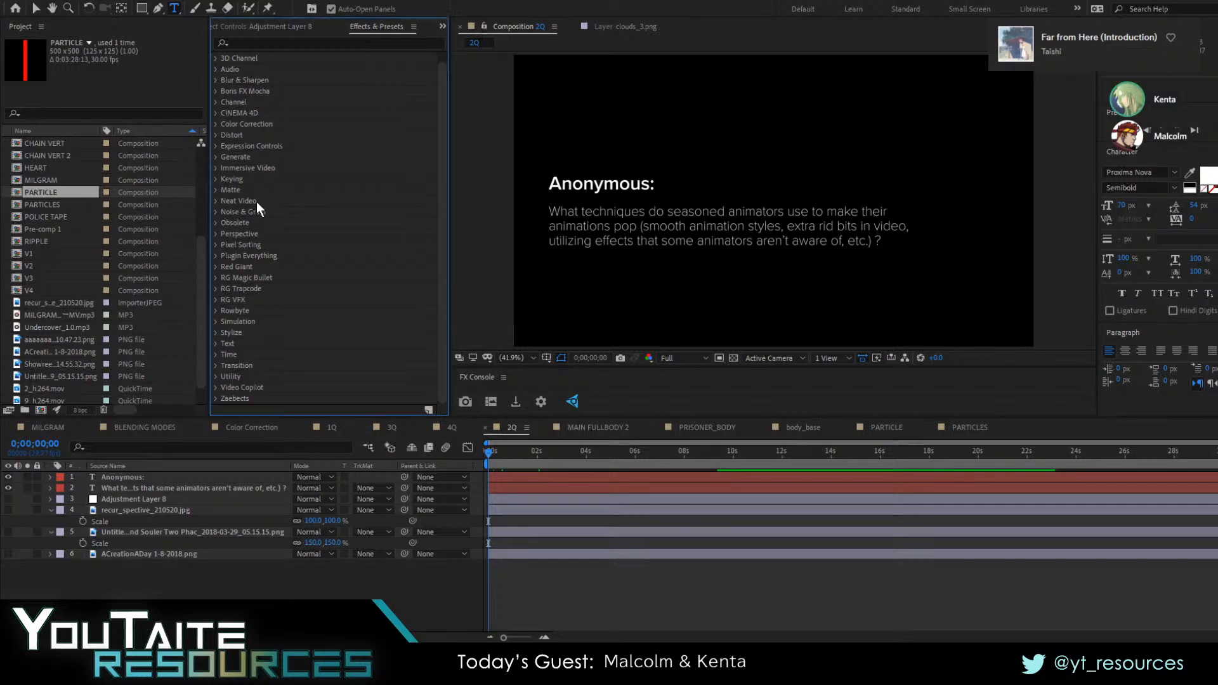
key(alt+Tab)
key(alt+Tab)
Show the recur_spective_210520.jpg layer in the Color Correction composition and view the effects on Adjustment Layer 8
click(247, 427)
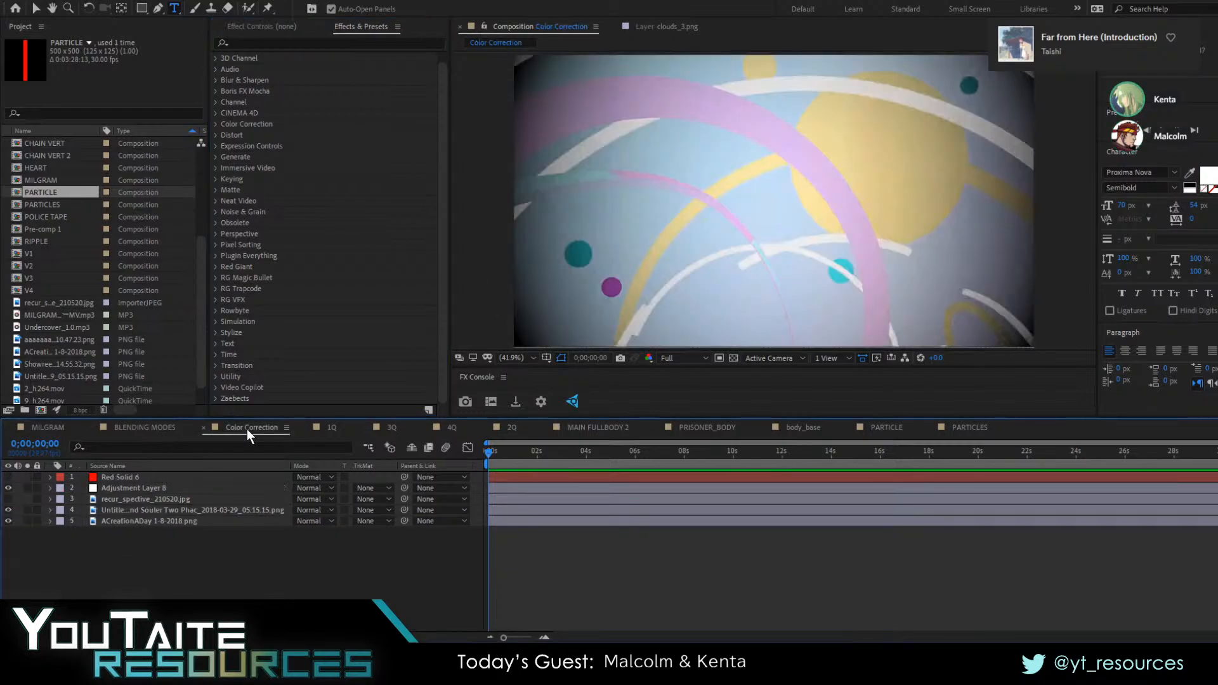
click(9, 499)
click(121, 487)
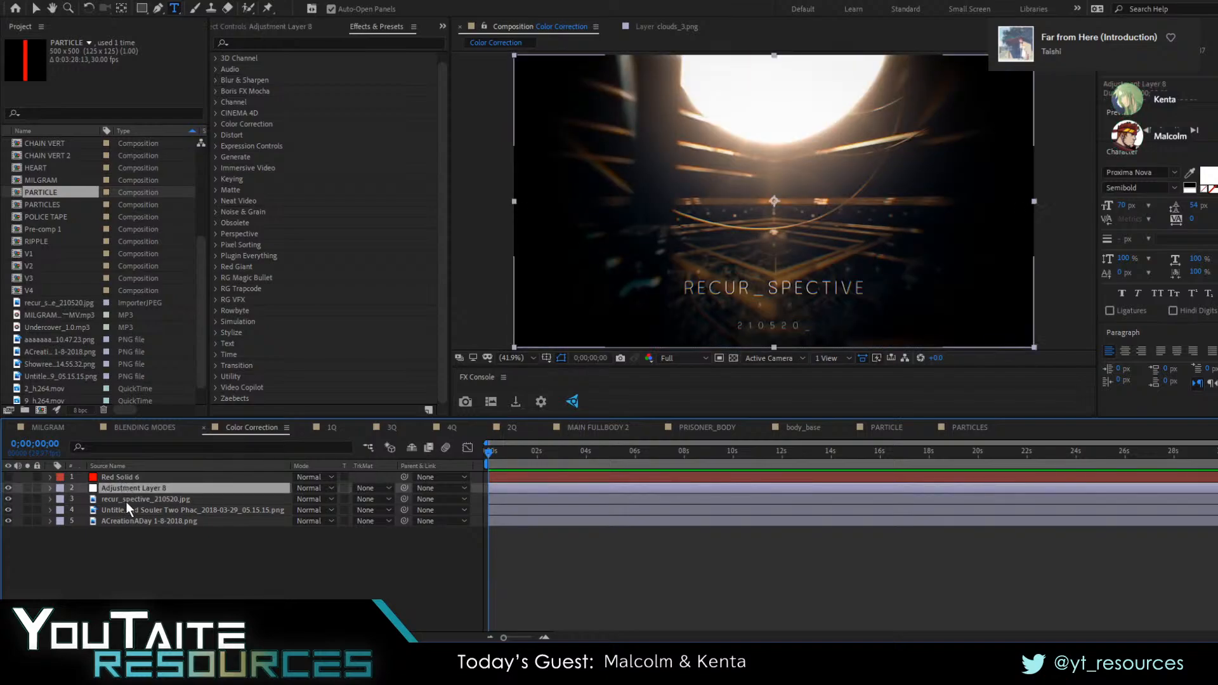
click(291, 23)
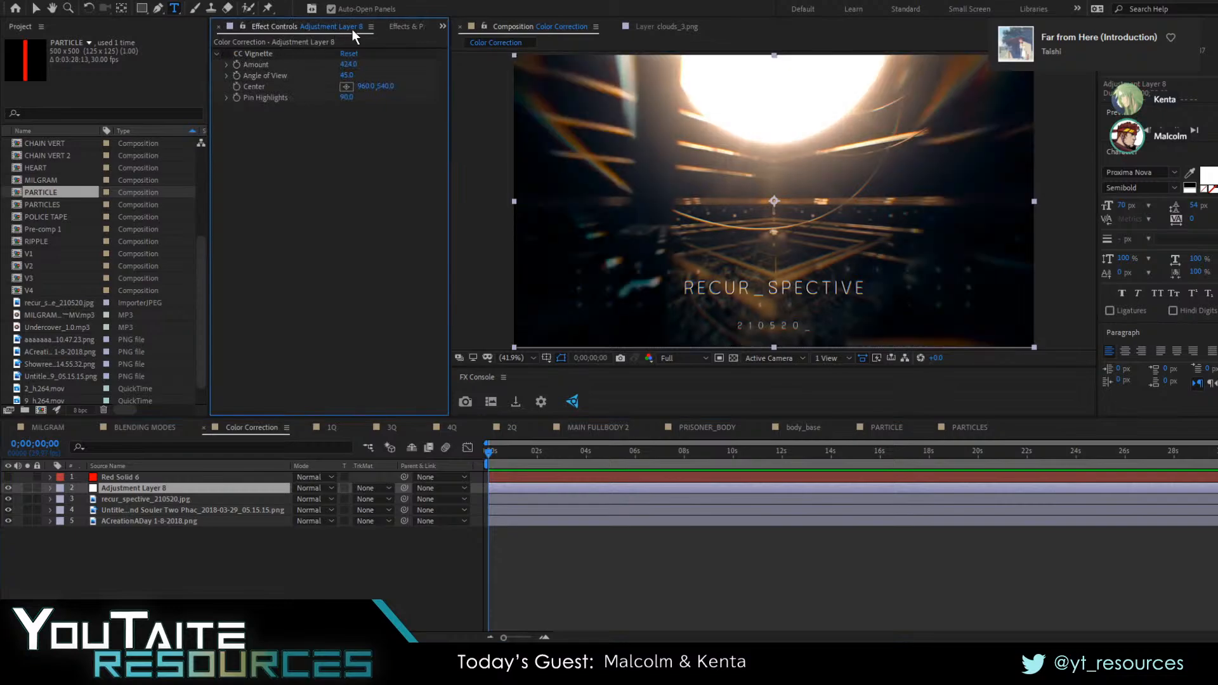
Apply the Magic Bullet Looks effect to Adjustment Layer 8 and open its look for editing
click(406, 25)
click(308, 38)
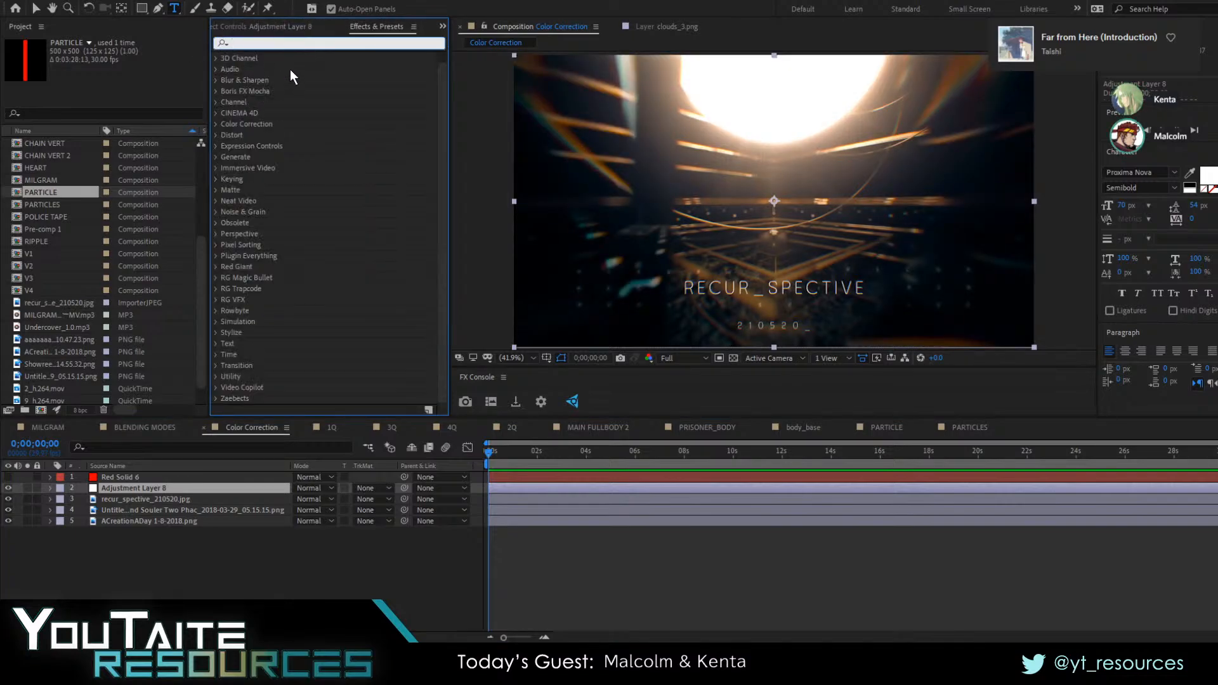
text(look)
double_click(264, 70)
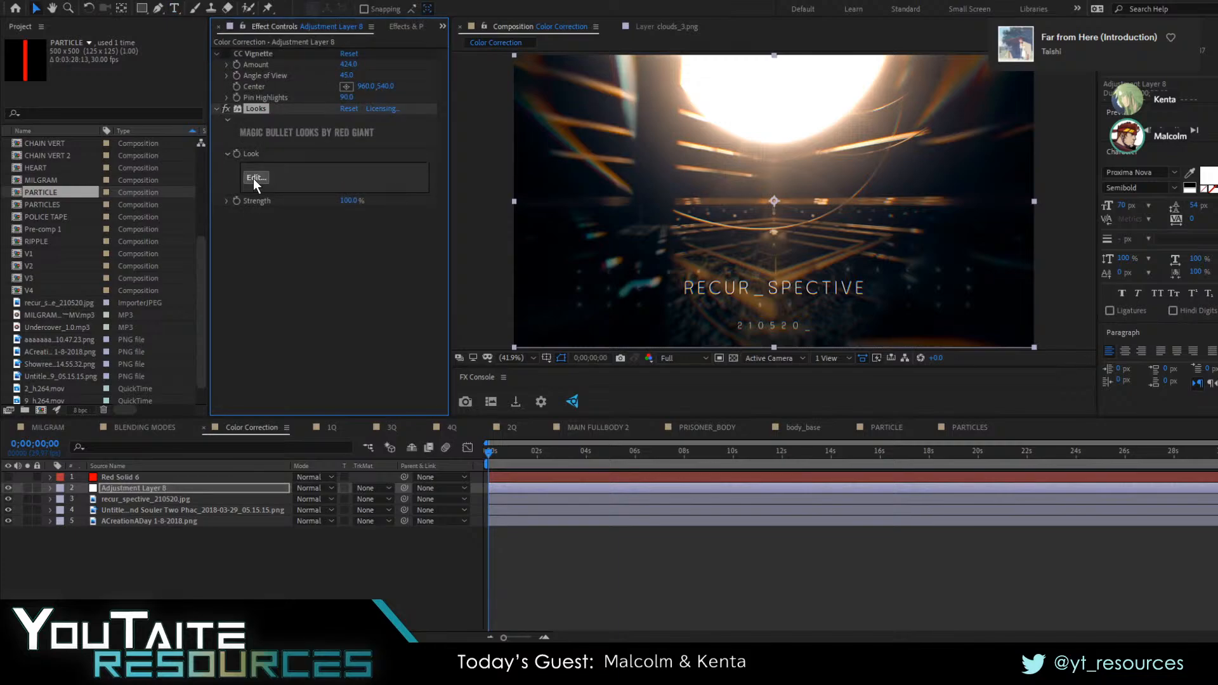
click(254, 177)
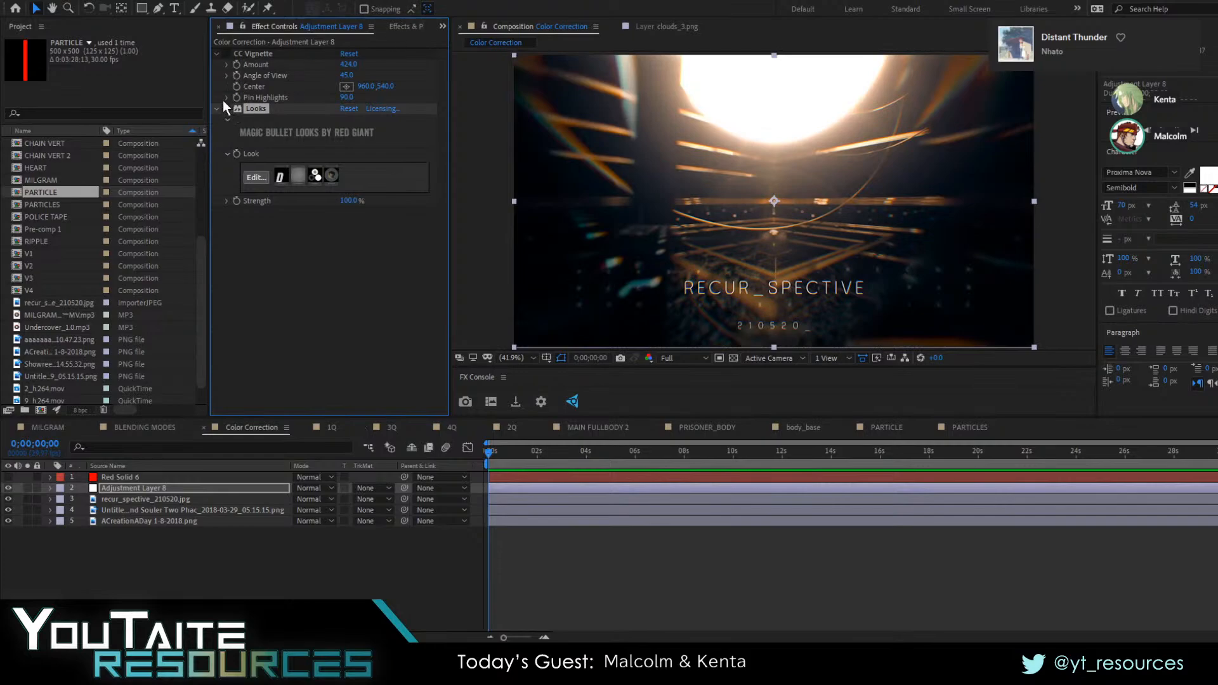
Enable CC Vignette and Looks on Adjustment Layer 8 and select both effects
click(226, 98)
click(226, 126)
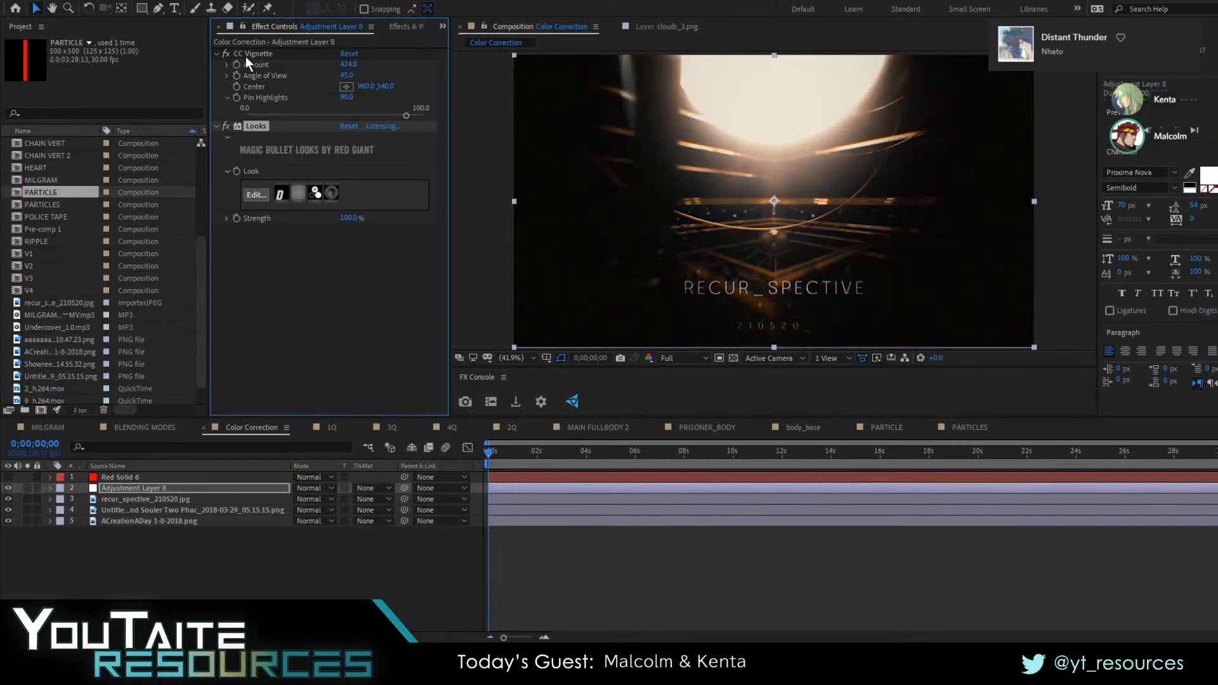
click(261, 52)
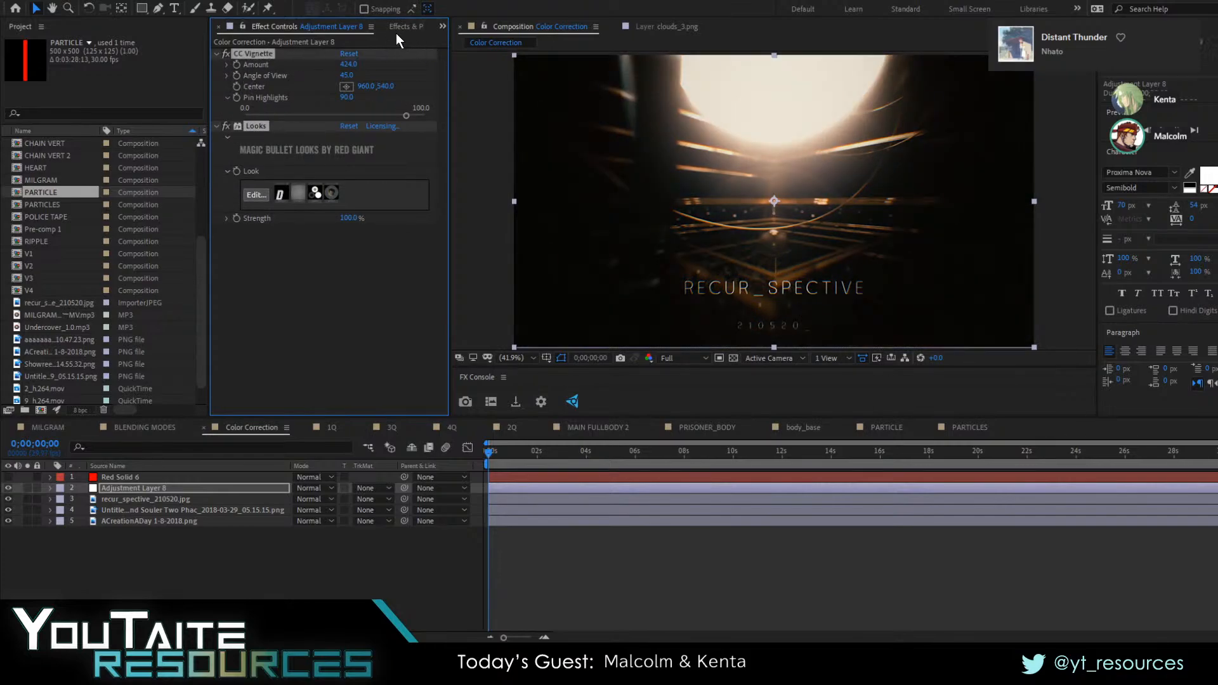
Save the selected effects as an animation preset named looks and vignette and locate it under User Presets
click(398, 29)
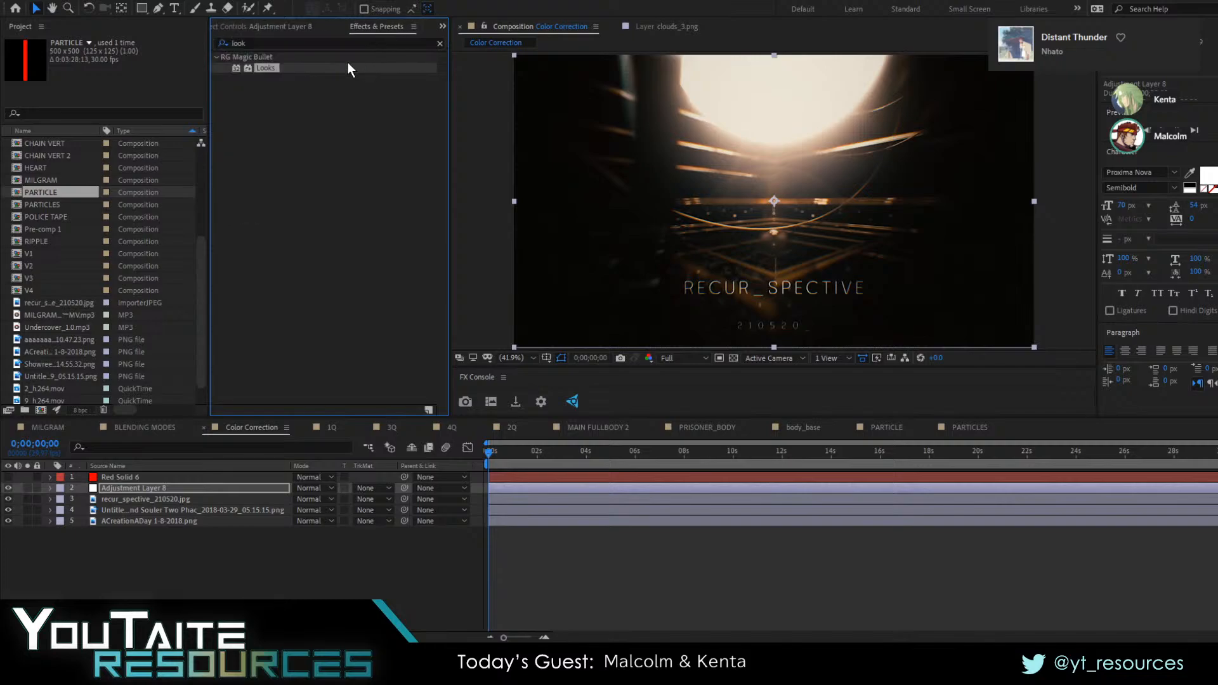
click(255, 29)
click(399, 28)
click(431, 411)
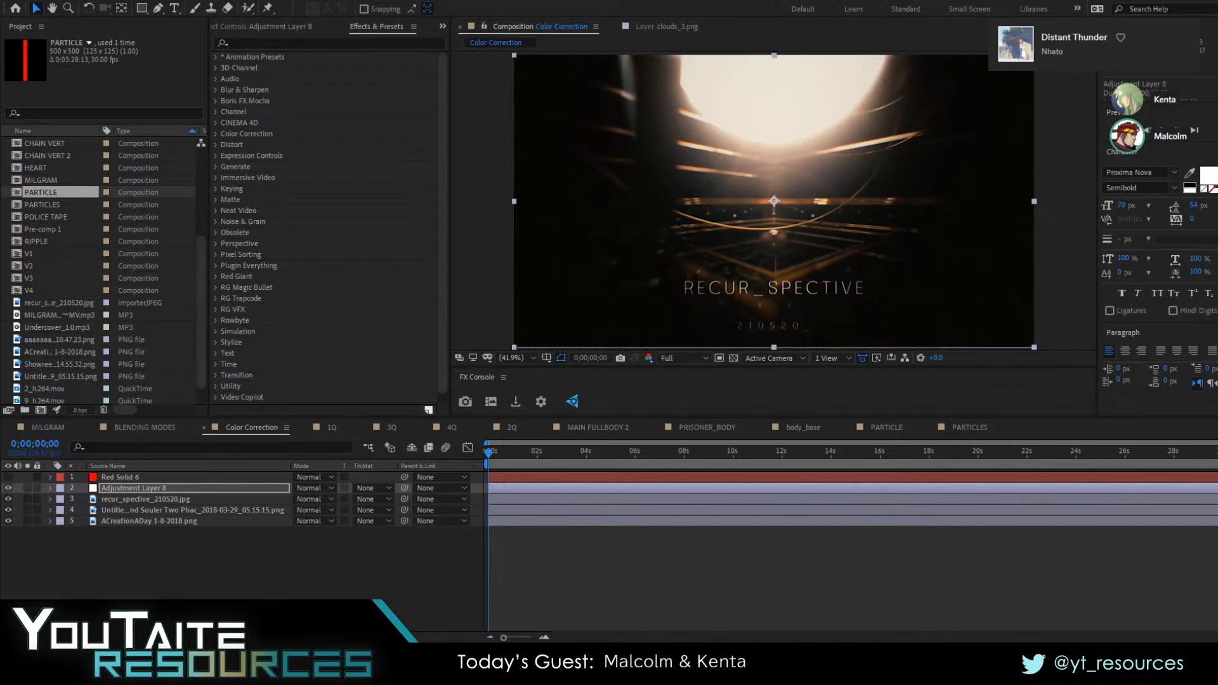
click(225, 296)
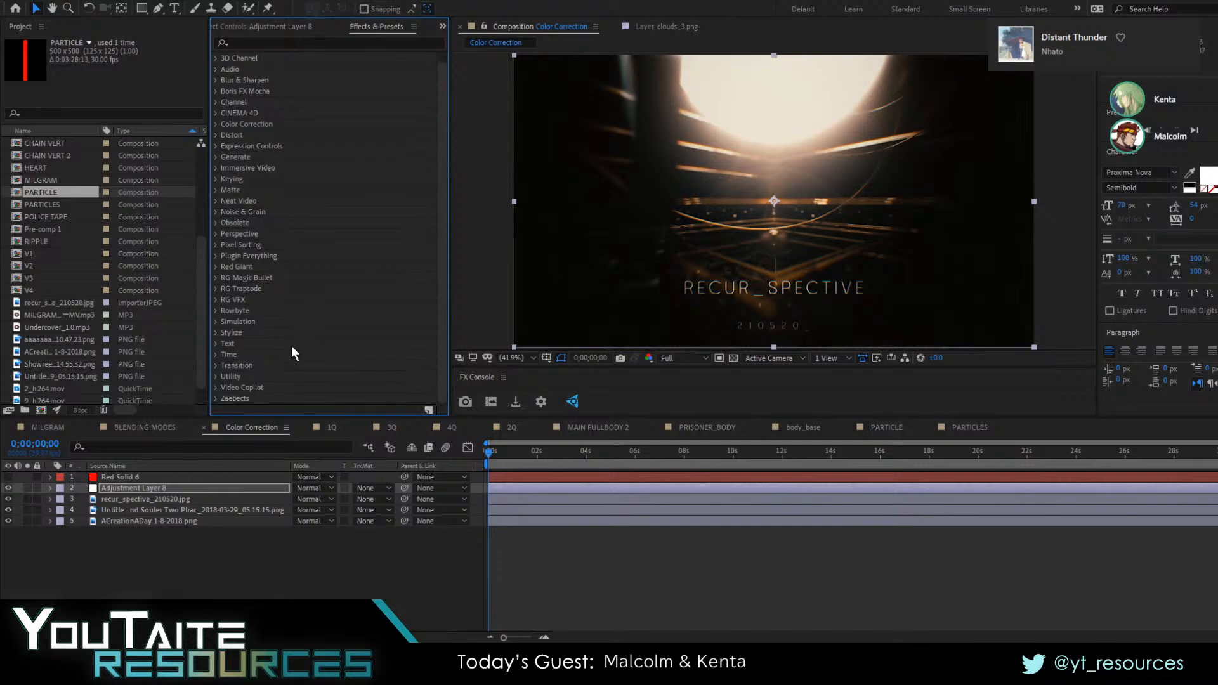
click(216, 57)
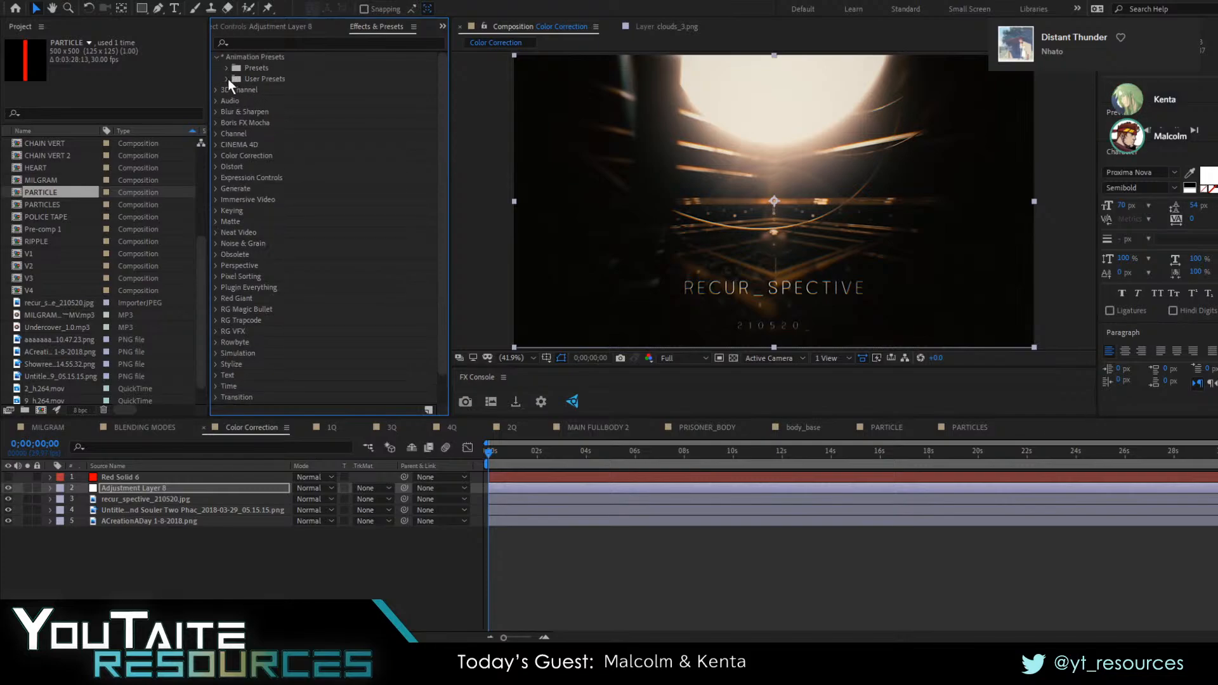
click(227, 79)
click(247, 90)
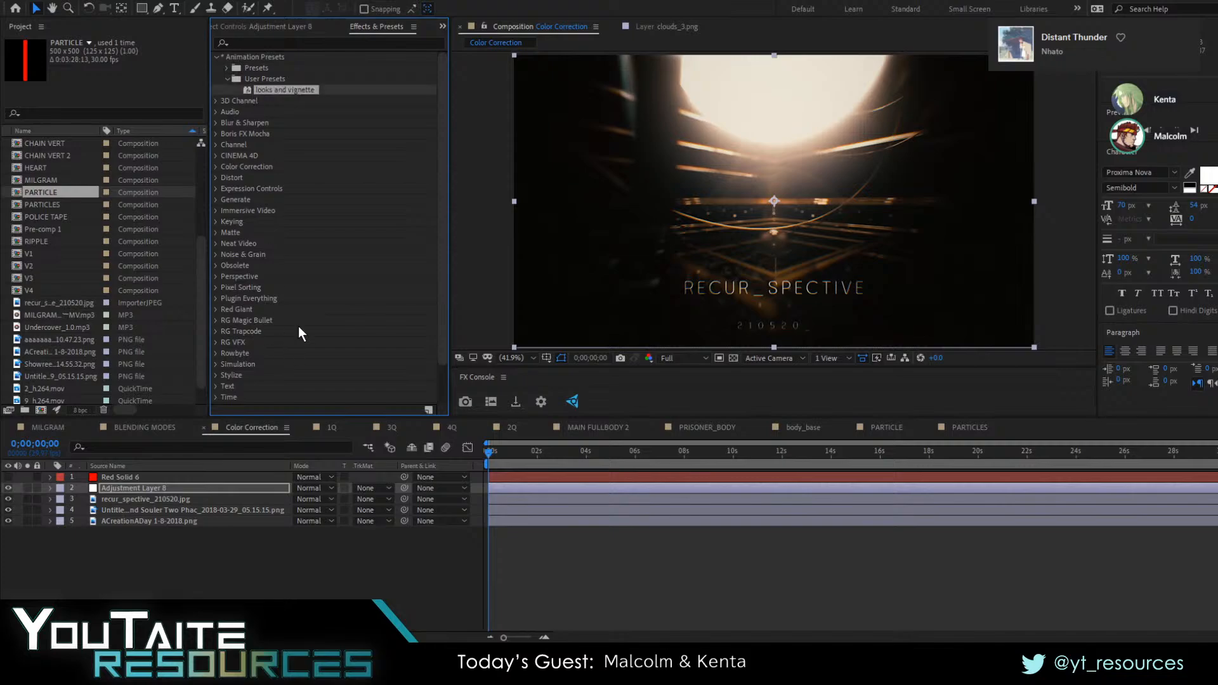
Duplicate Adjustment Layer 8 and delete all effects from the upper copy
click(145, 492)
key(ctrl+d)
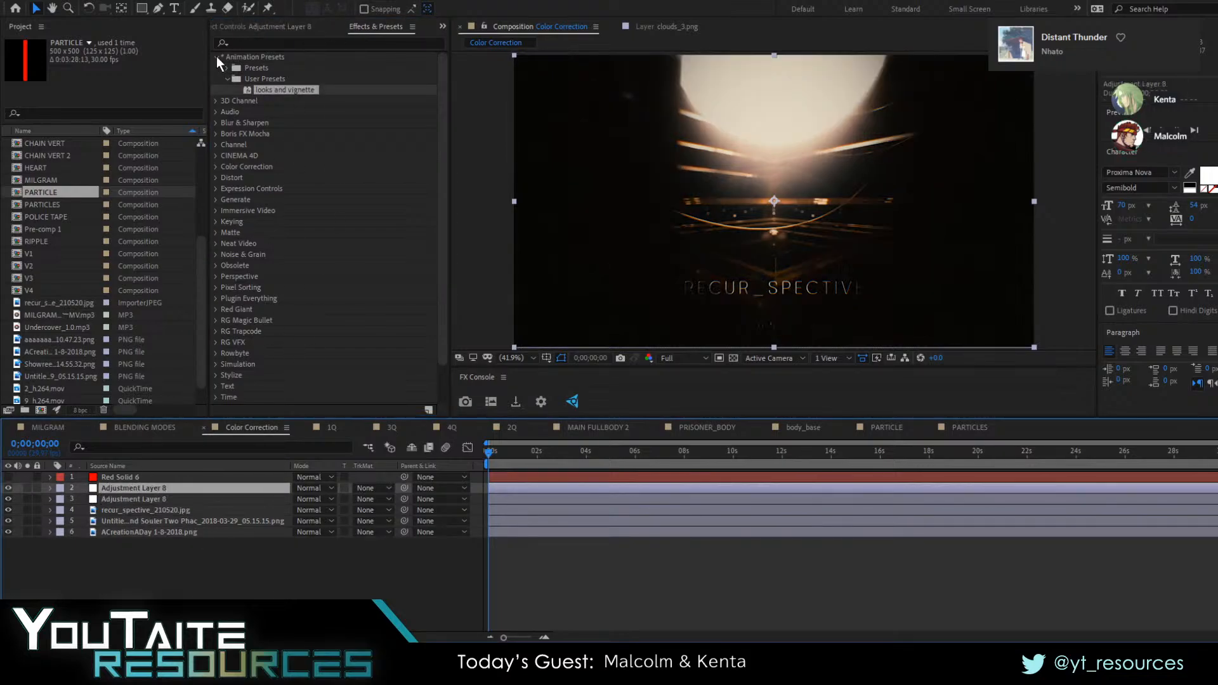
click(242, 27)
click(247, 54)
key(ctrl+a)
Apply the looks and vignette preset to the upper adjustment layer and hide the lower one
click(392, 27)
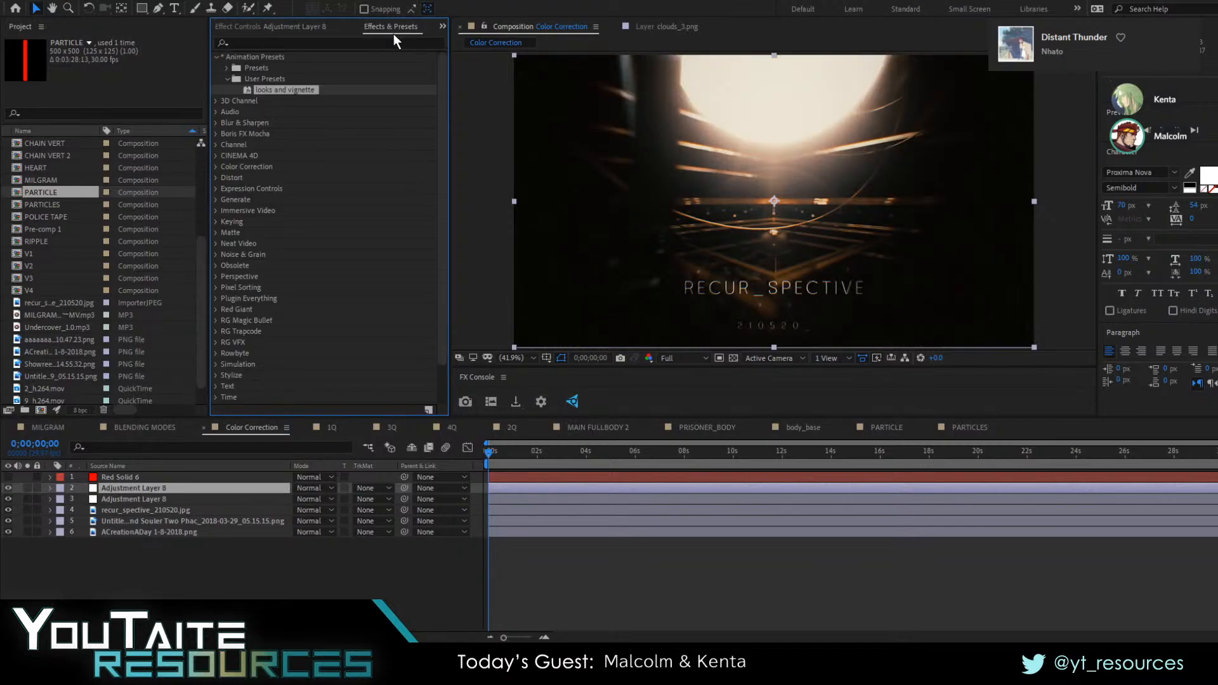
drag(291, 90, 169, 491)
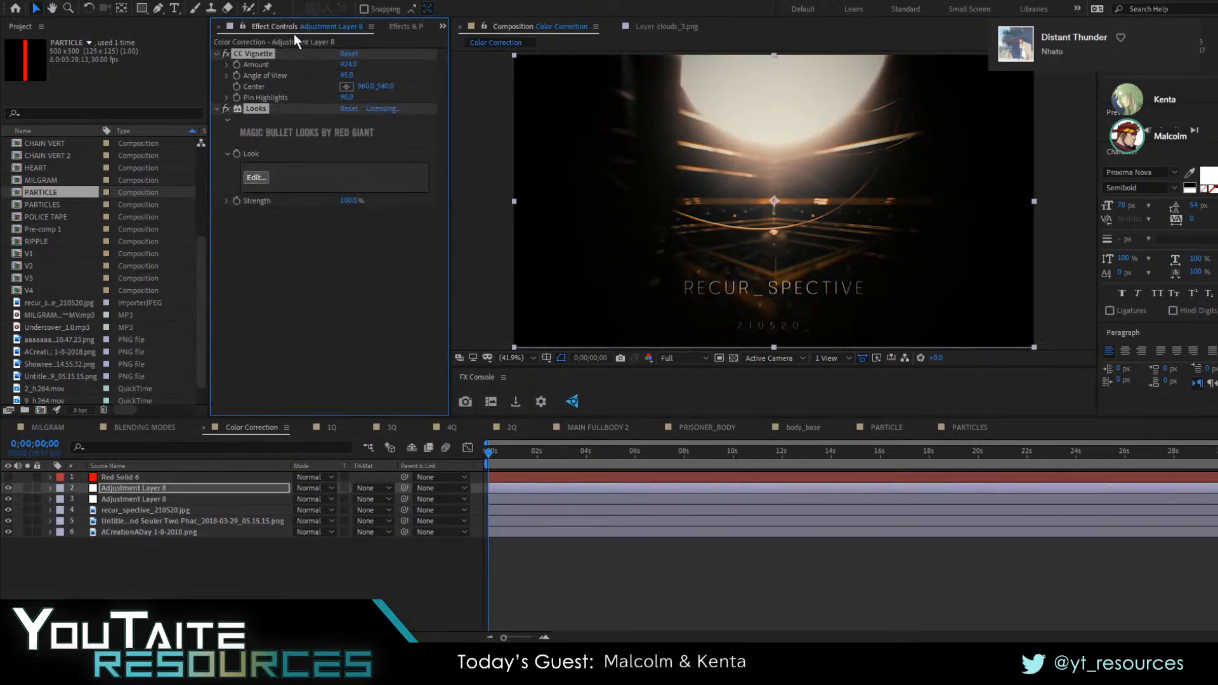
click(193, 582)
click(193, 590)
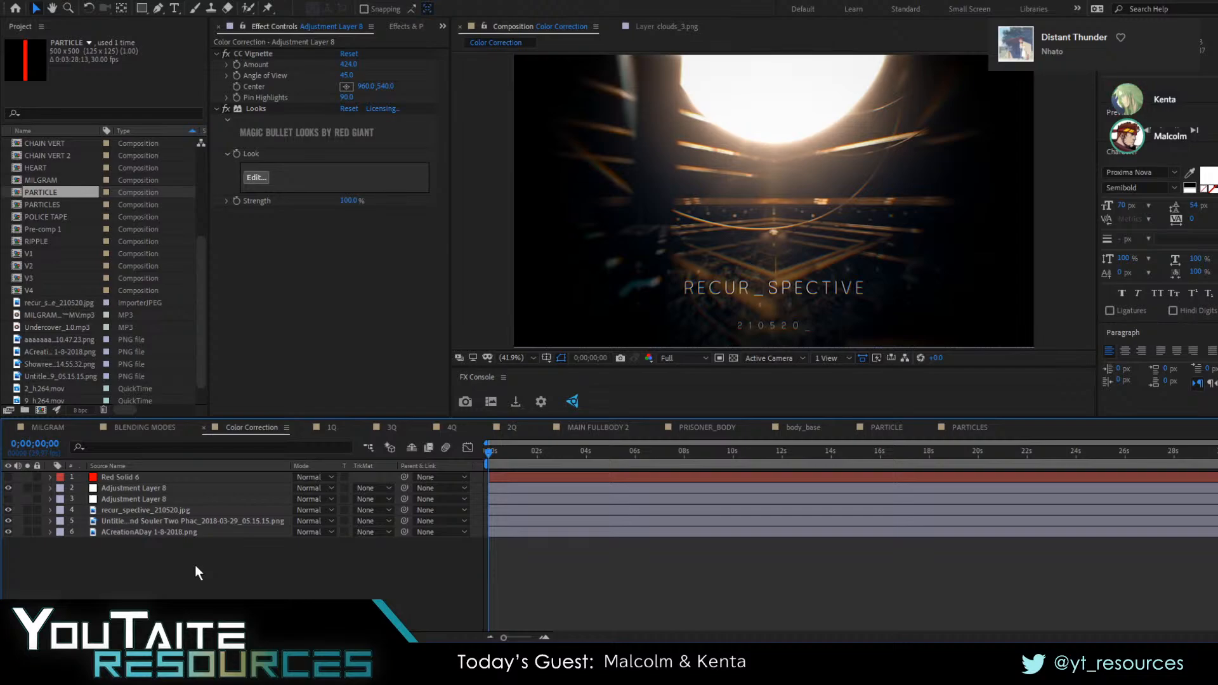
key(alt+Tab)
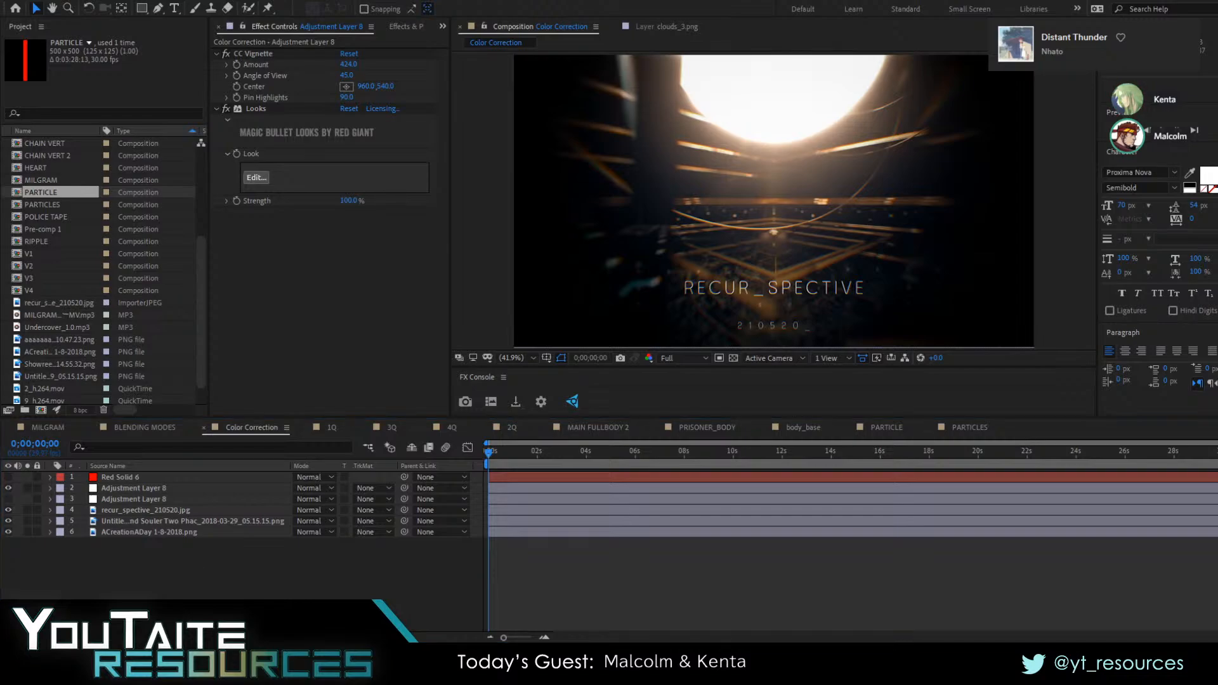
click(196, 566)
click(196, 564)
click(195, 566)
click(538, 620)
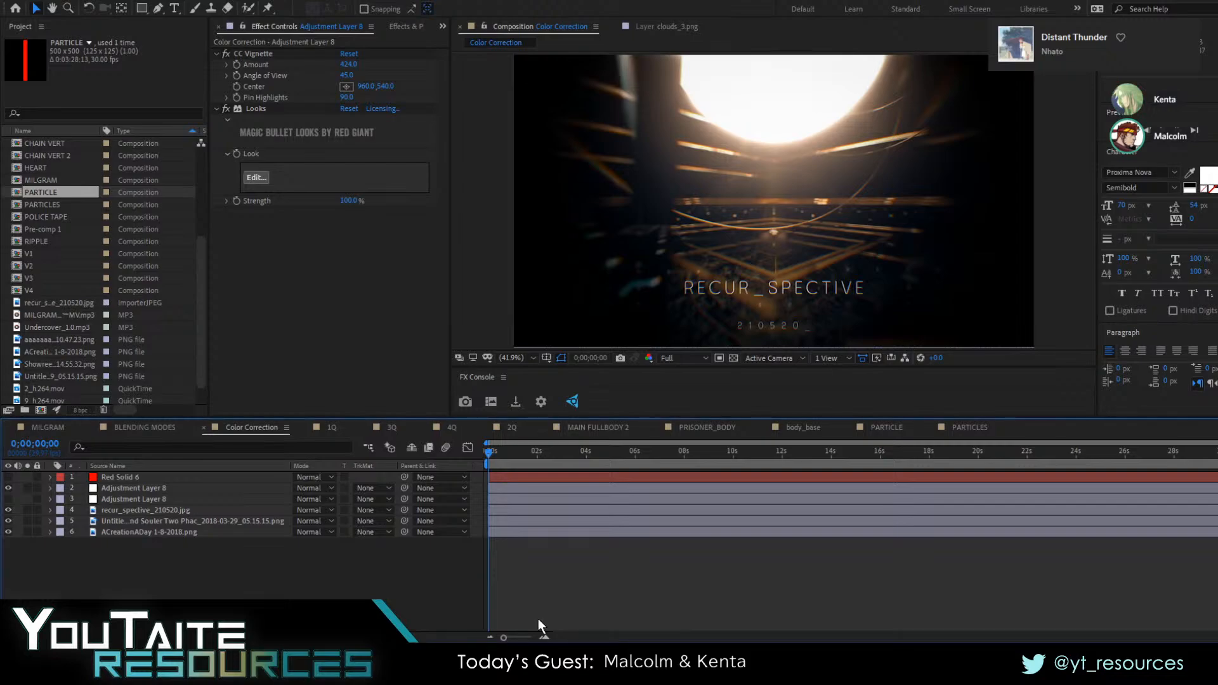
key(alt+Tab)
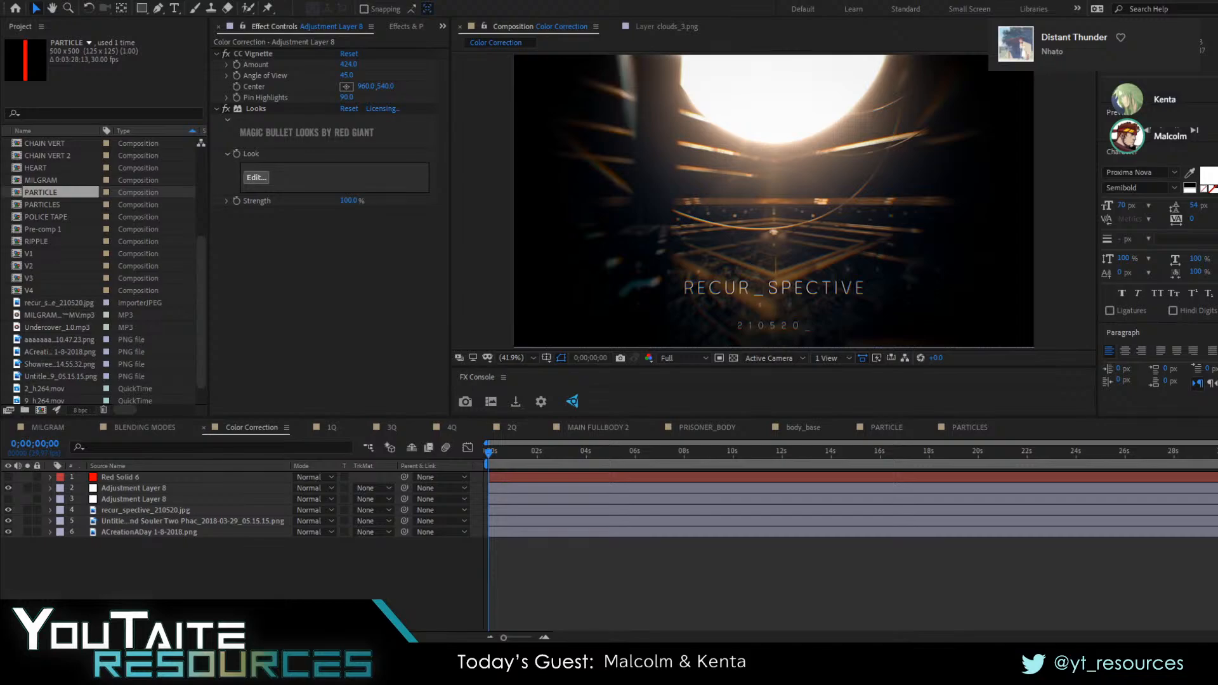
click(539, 620)
click(538, 619)
click(538, 619)
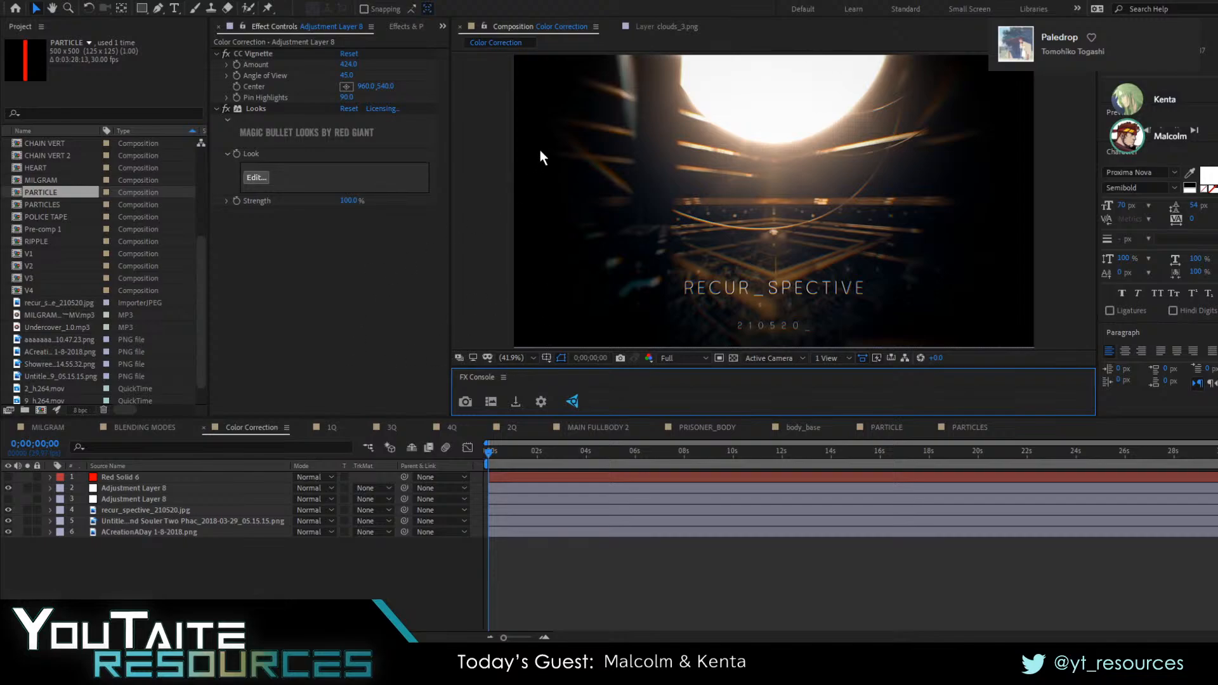
click(931, 436)
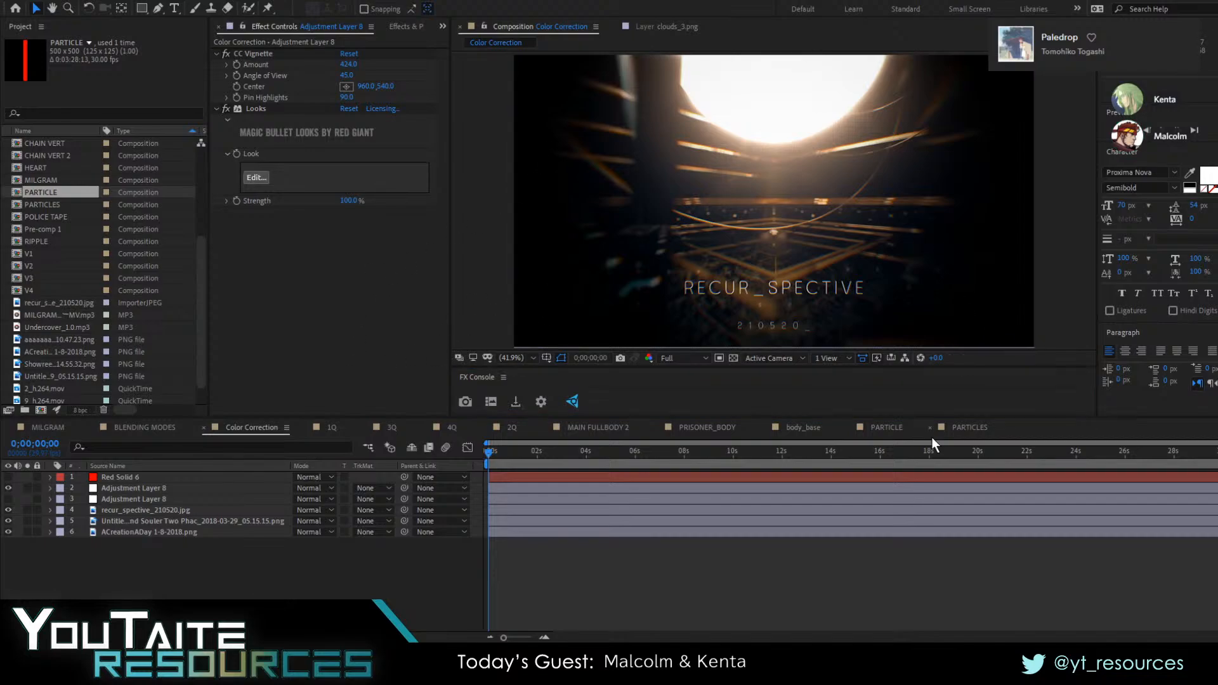
click(717, 268)
click(512, 263)
Try CC Force Motion Blur on the upper adjustment layer and undo it
click(619, 241)
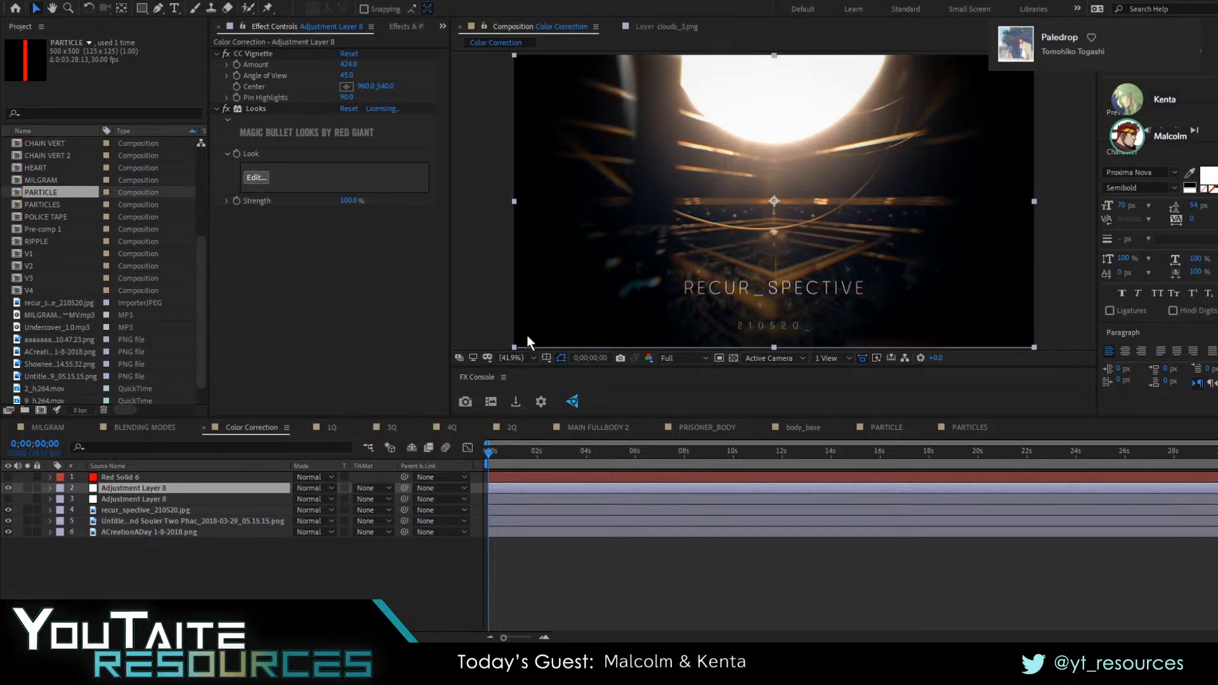
key(Return)
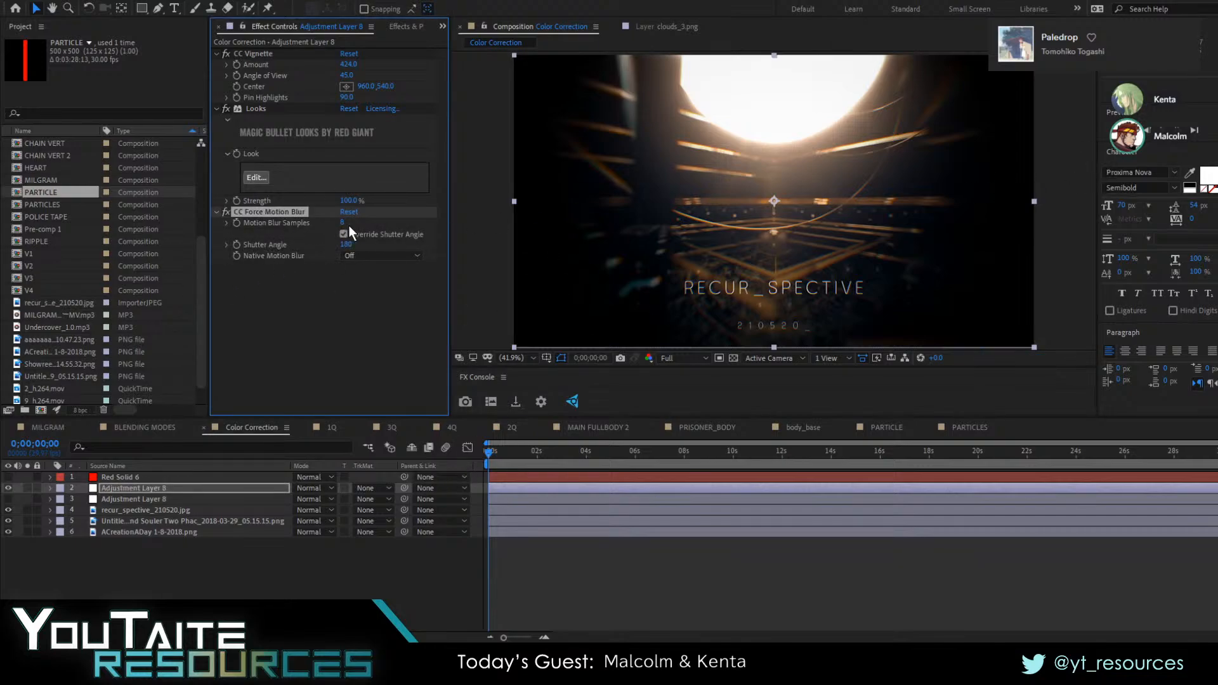
key(ctrl+z)
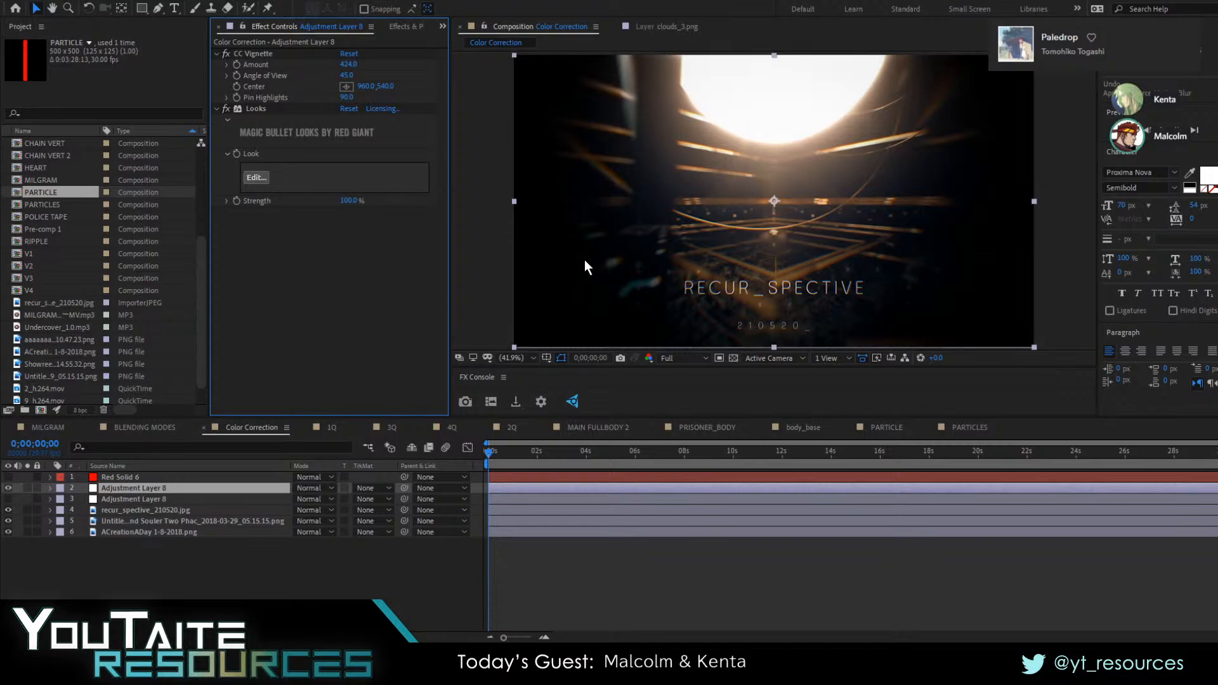
key(alt+Tab)
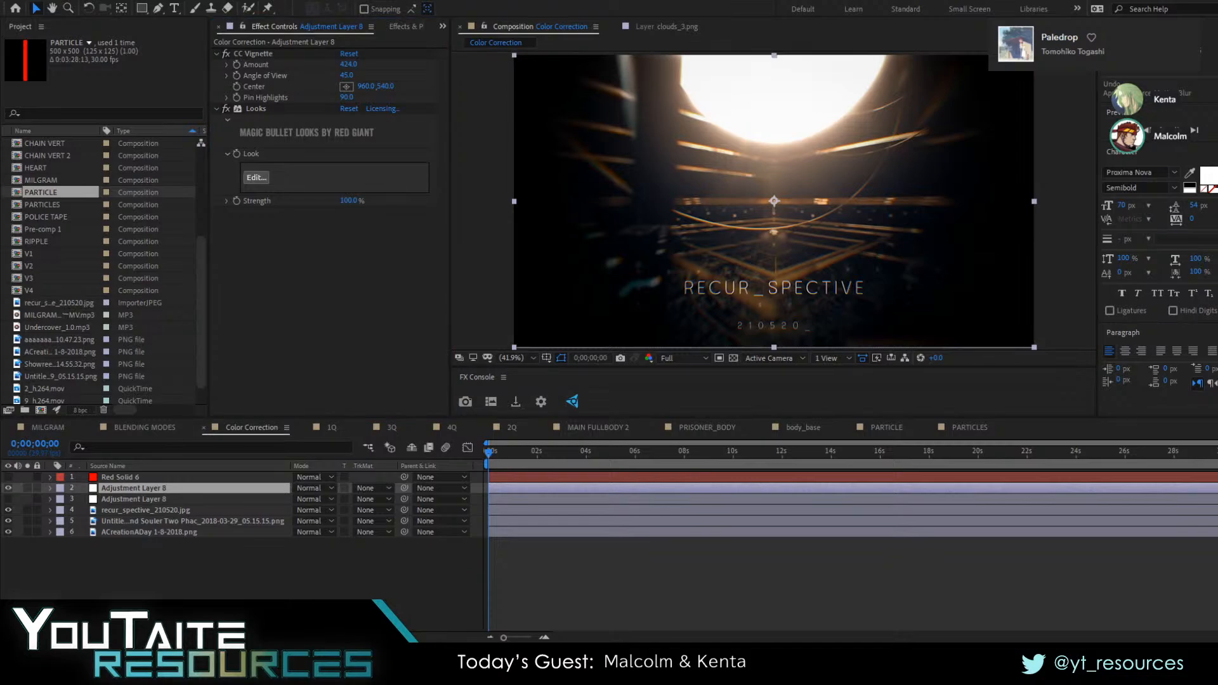
key(alt+Tab)
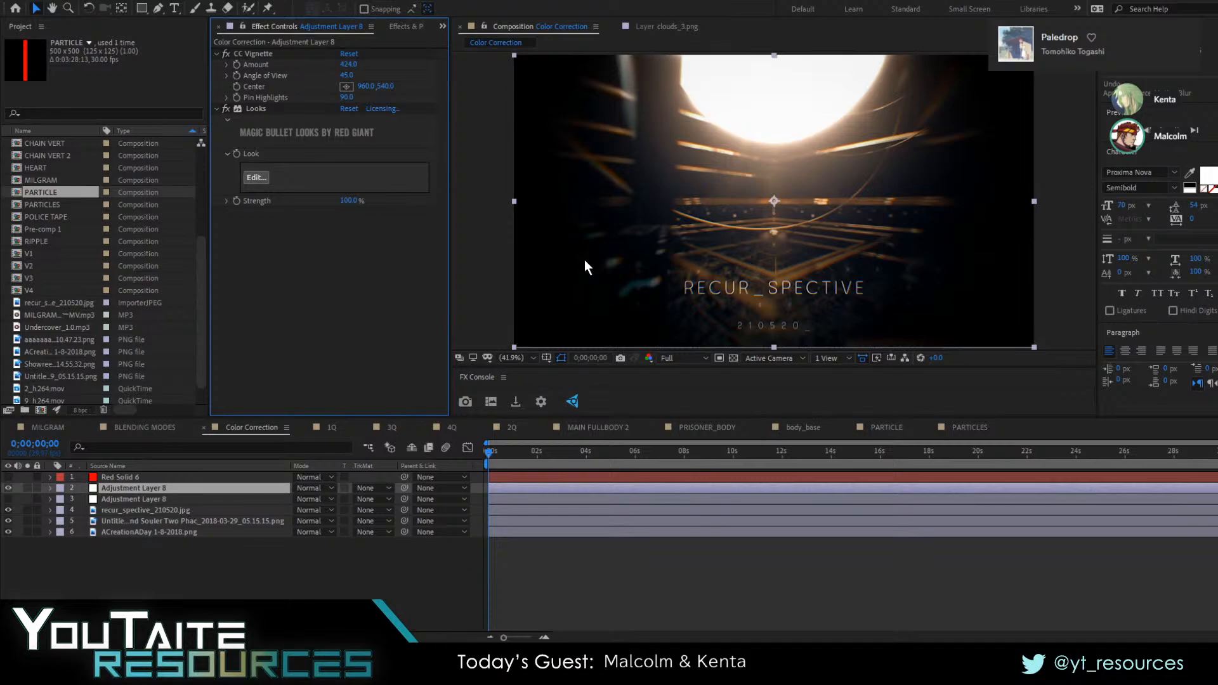
key(alt+Tab)
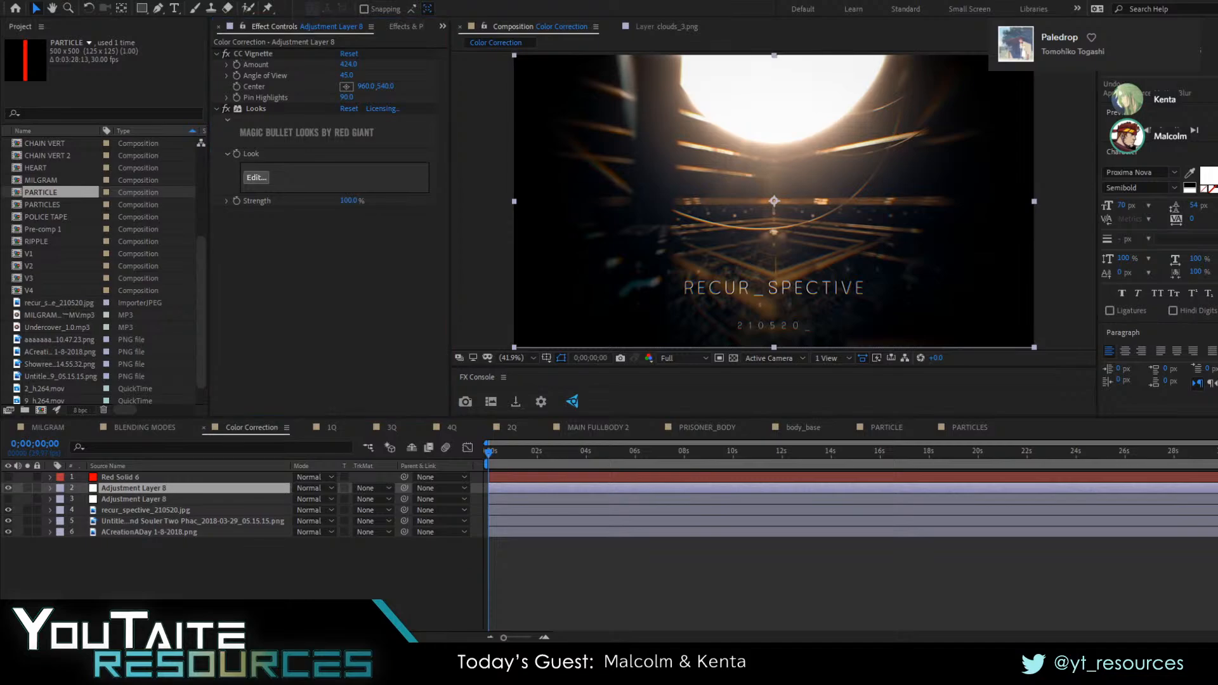
key(alt+Tab)
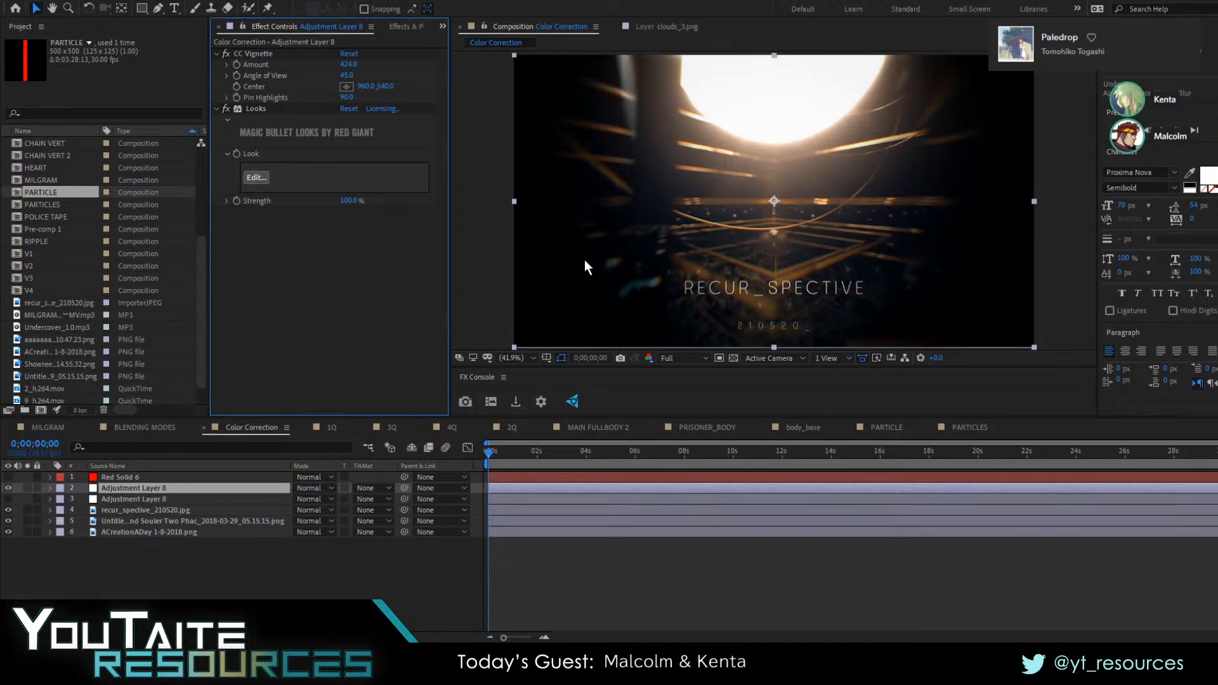
key(alt+Tab)
key(alt+Tab)
key(alt+Tab)
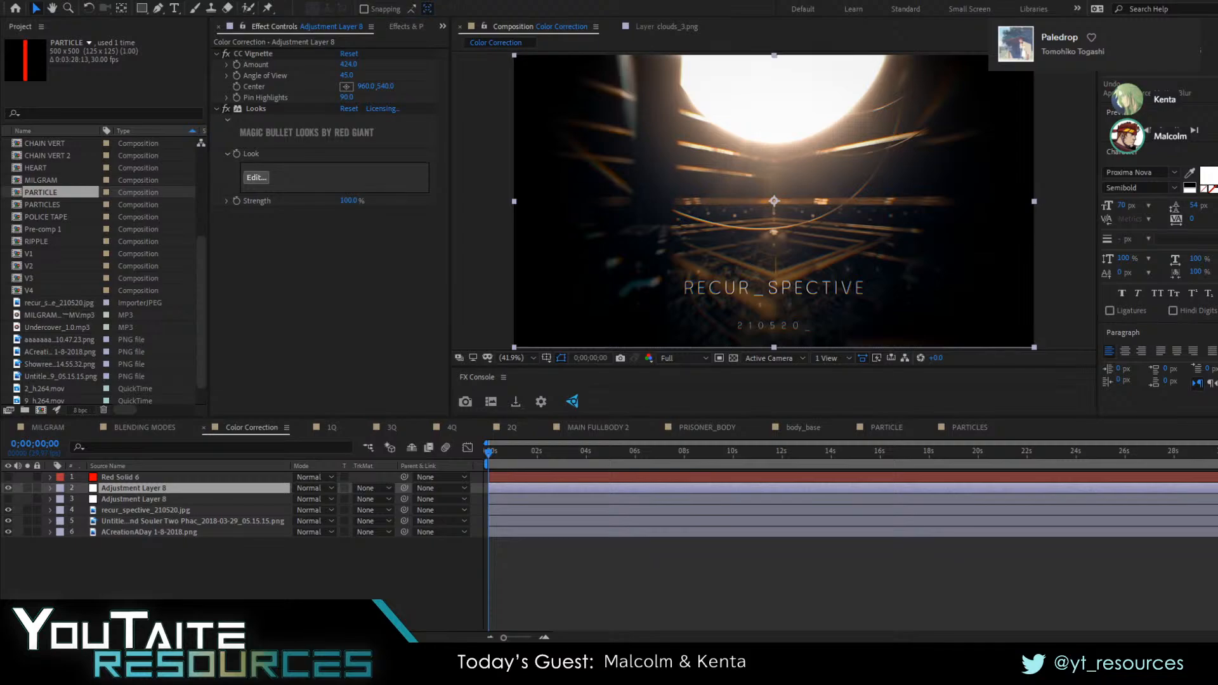
Open the 3Q composition and clear the layer selection to read the anonymous question about the tile effect
key(alt+Tab)
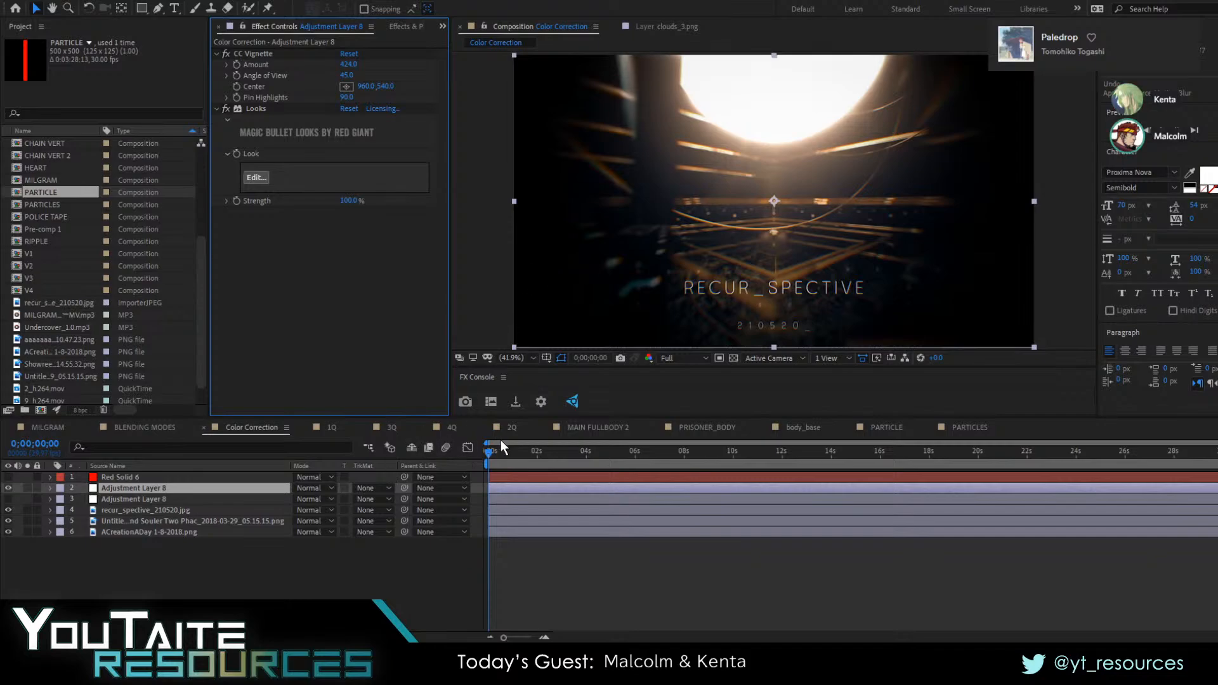
click(391, 428)
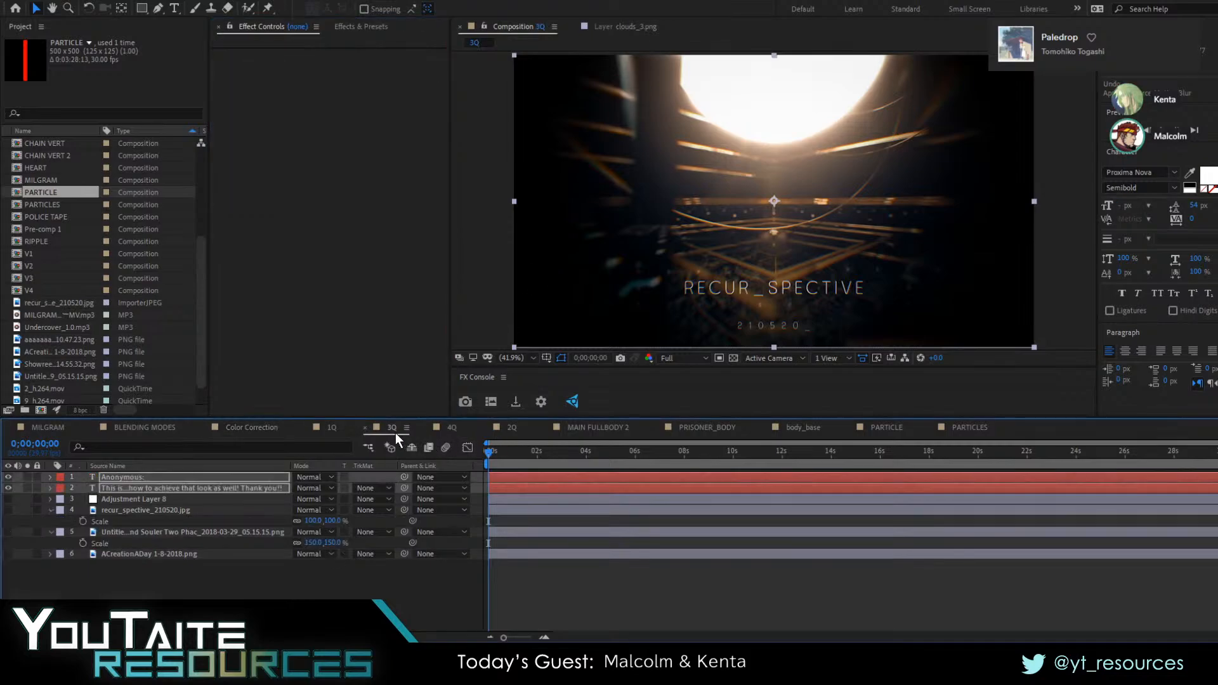
click(342, 587)
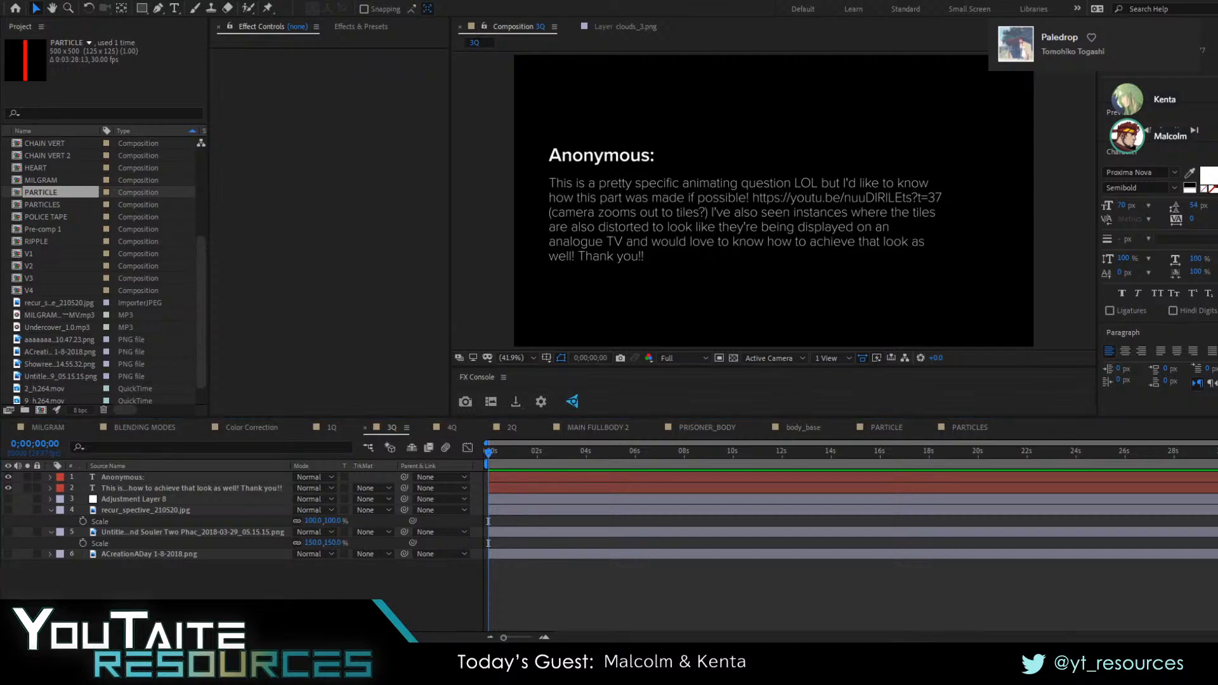
Switch to the browser, open the theater D video, mute it and examine the tiled zoom-out section around 0:39
key(alt+Tab)
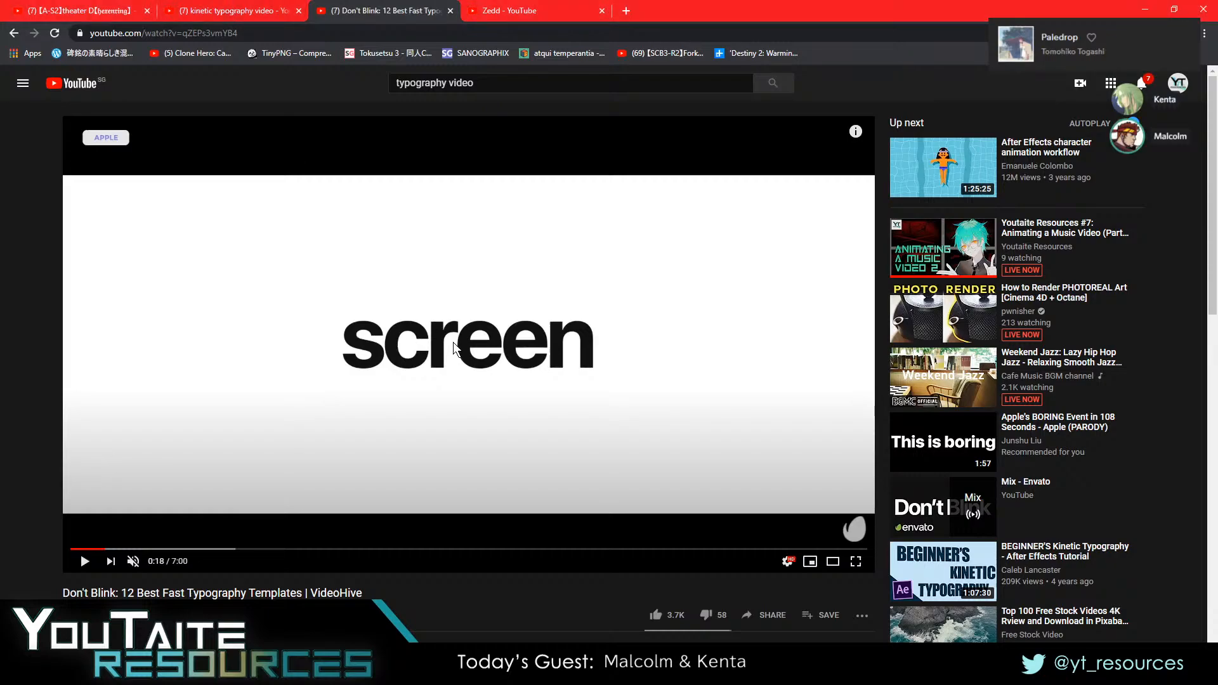
click(192, 5)
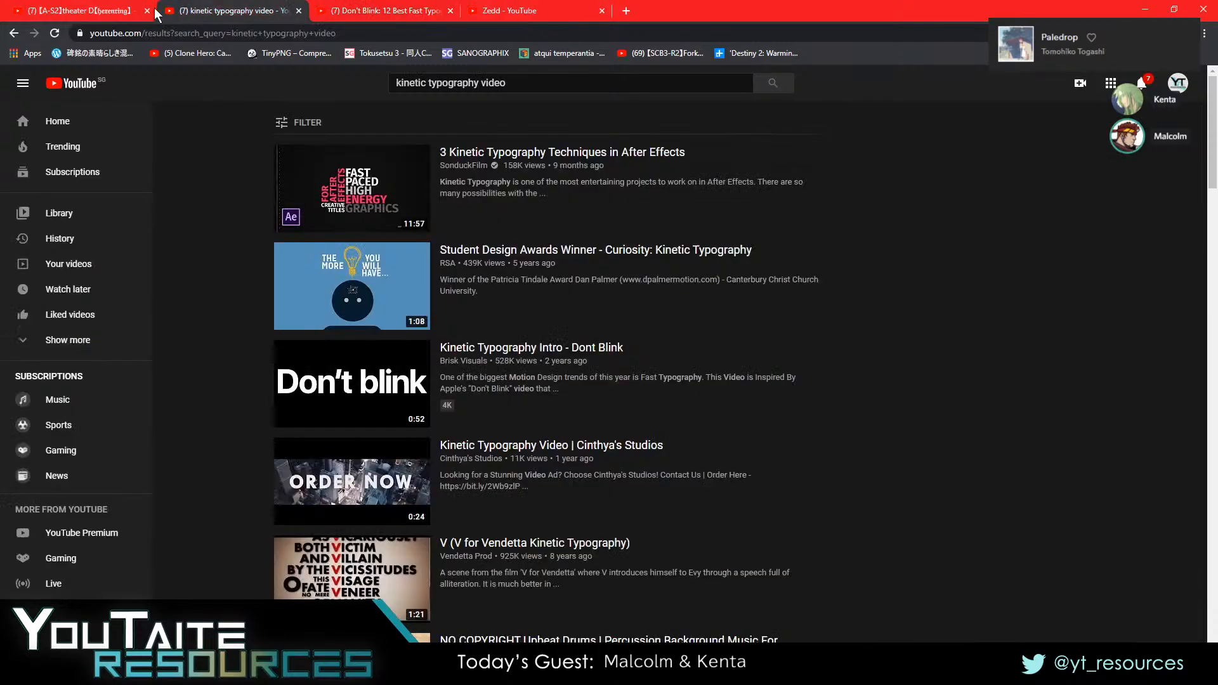
click(91, 10)
click(230, 469)
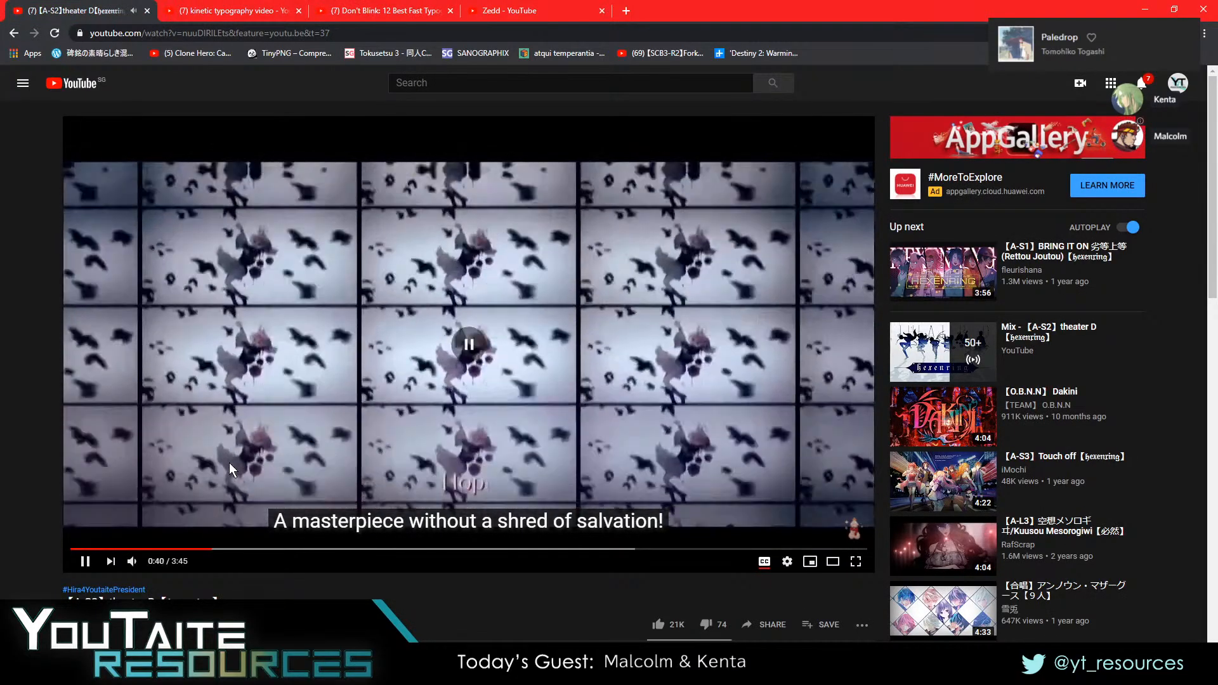
click(229, 466)
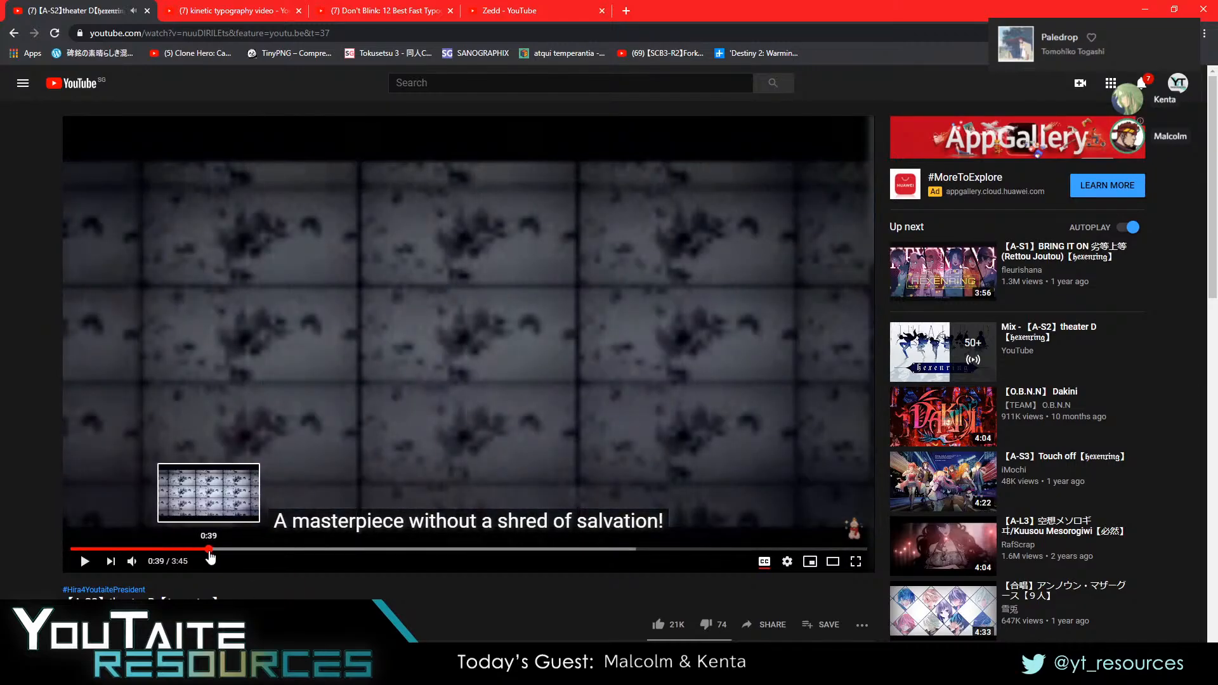
click(210, 508)
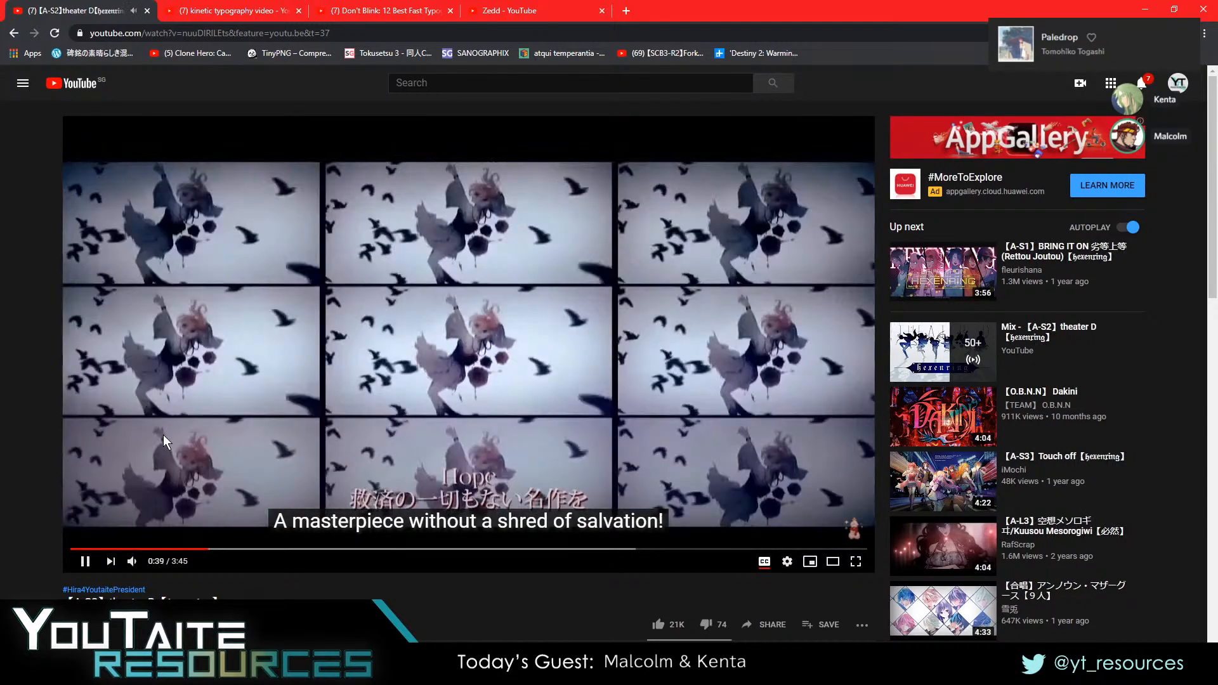
click(163, 439)
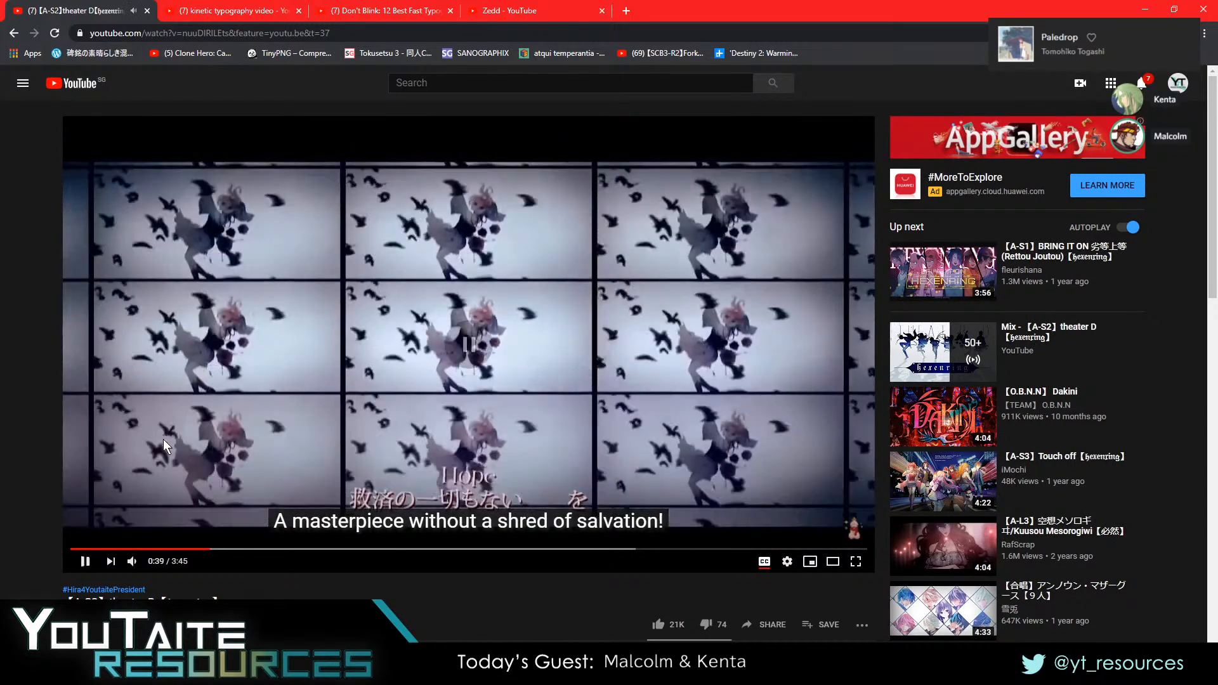
click(132, 562)
click(144, 406)
click(143, 403)
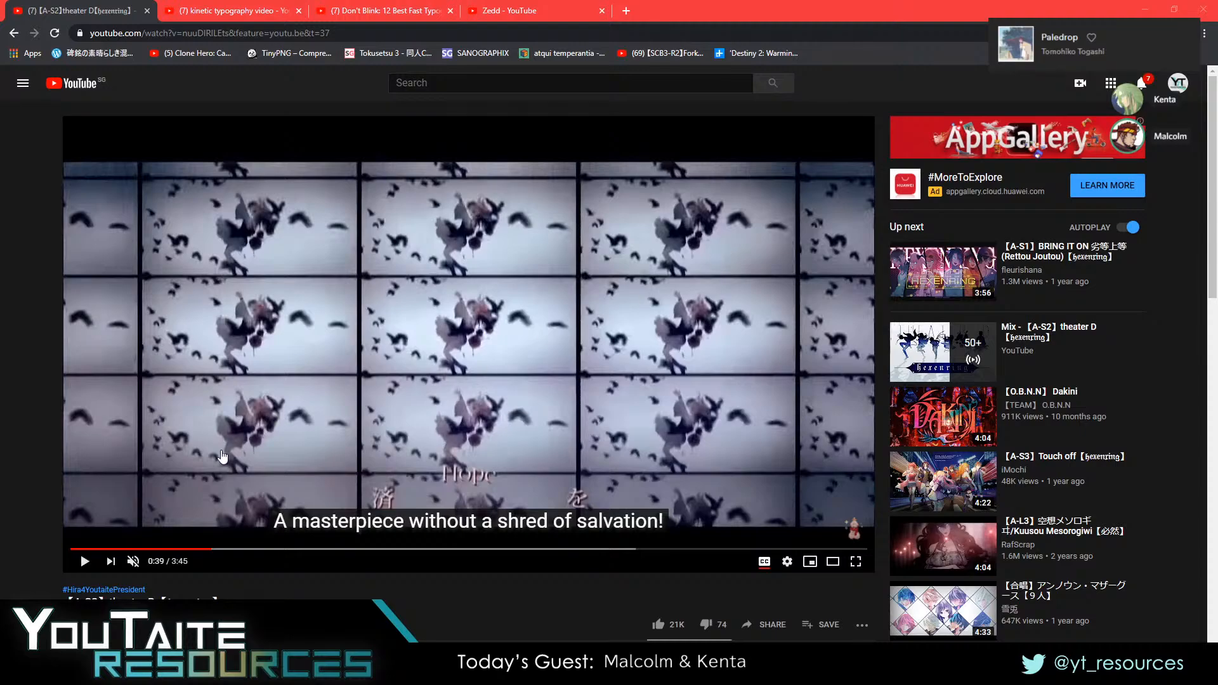
Switch back to After Effects and view the Color Correction composition with the adjustment layer's Motion Tile effect turned off
key(alt+Tab)
click(255, 56)
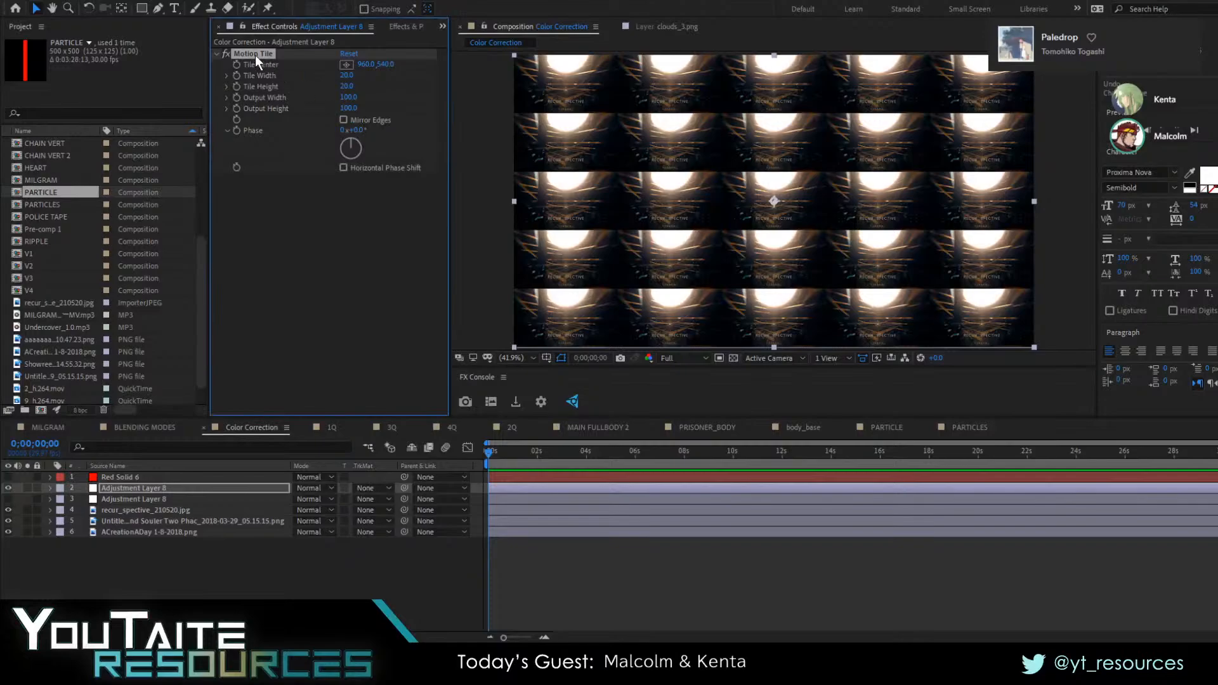
click(222, 52)
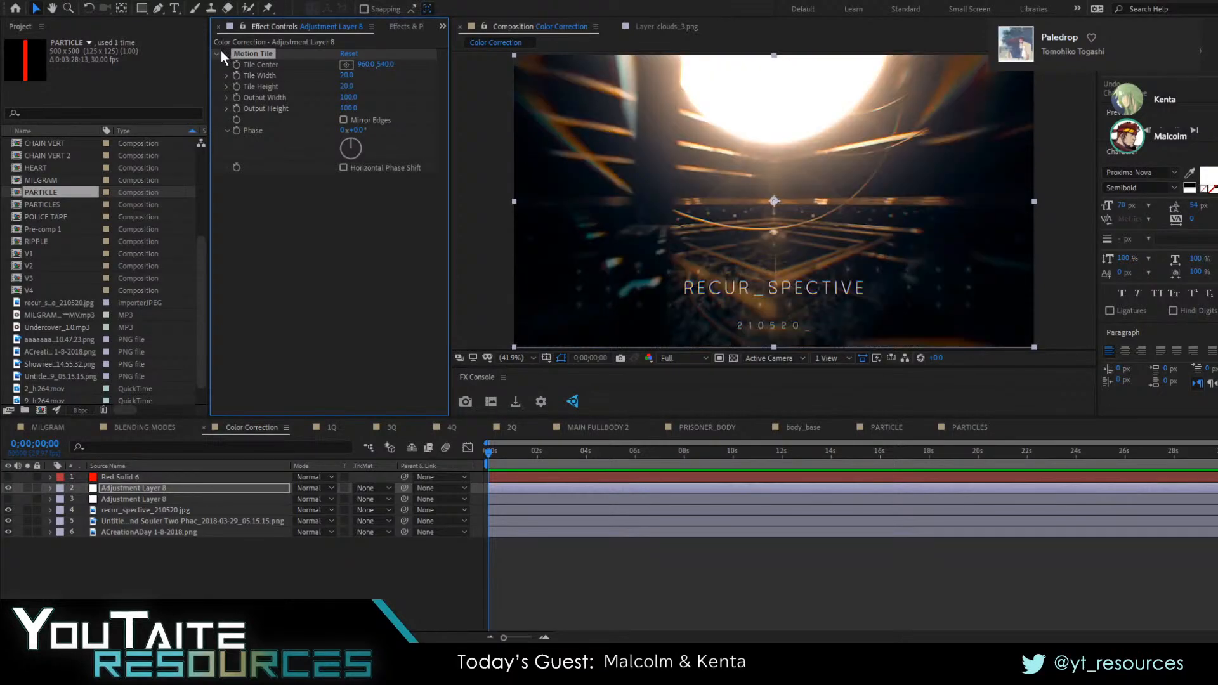
key(alt+Tab)
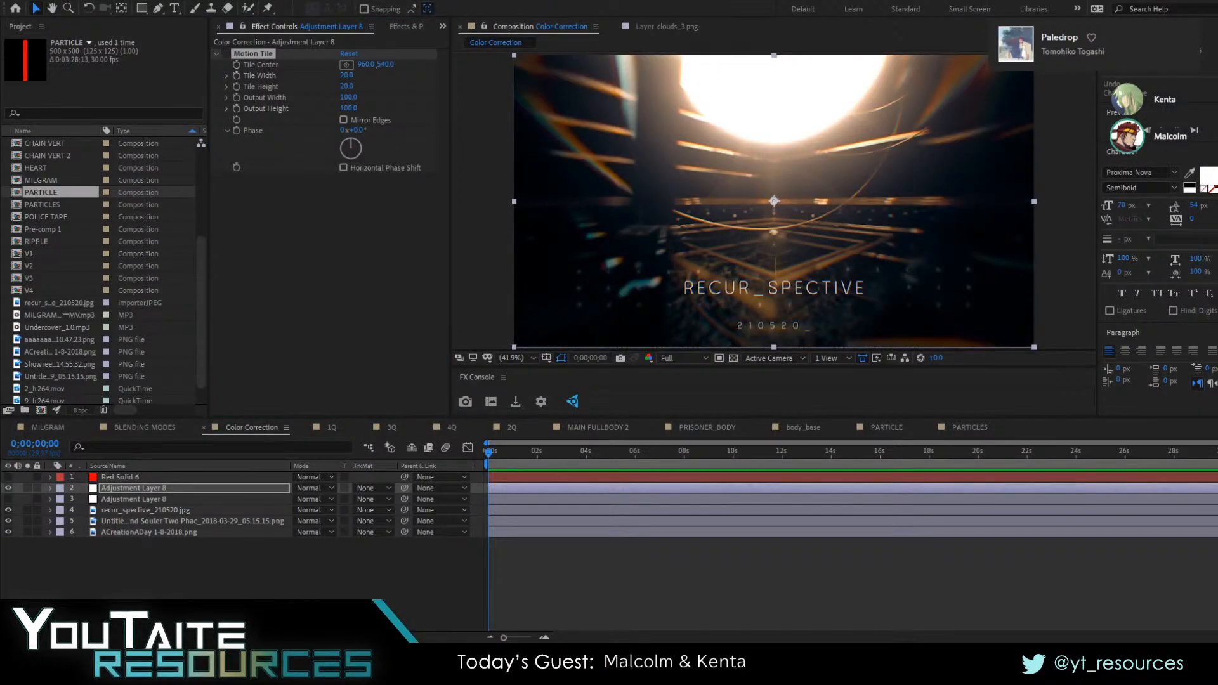
key(alt+Tab)
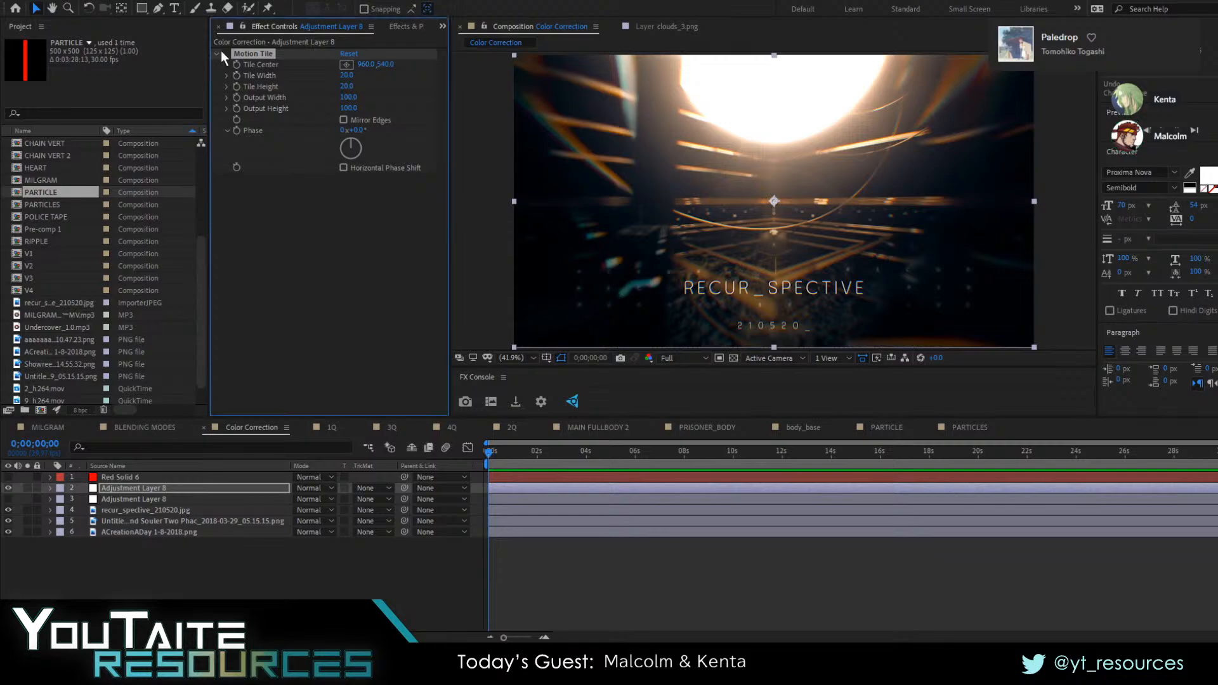
key(alt+Tab)
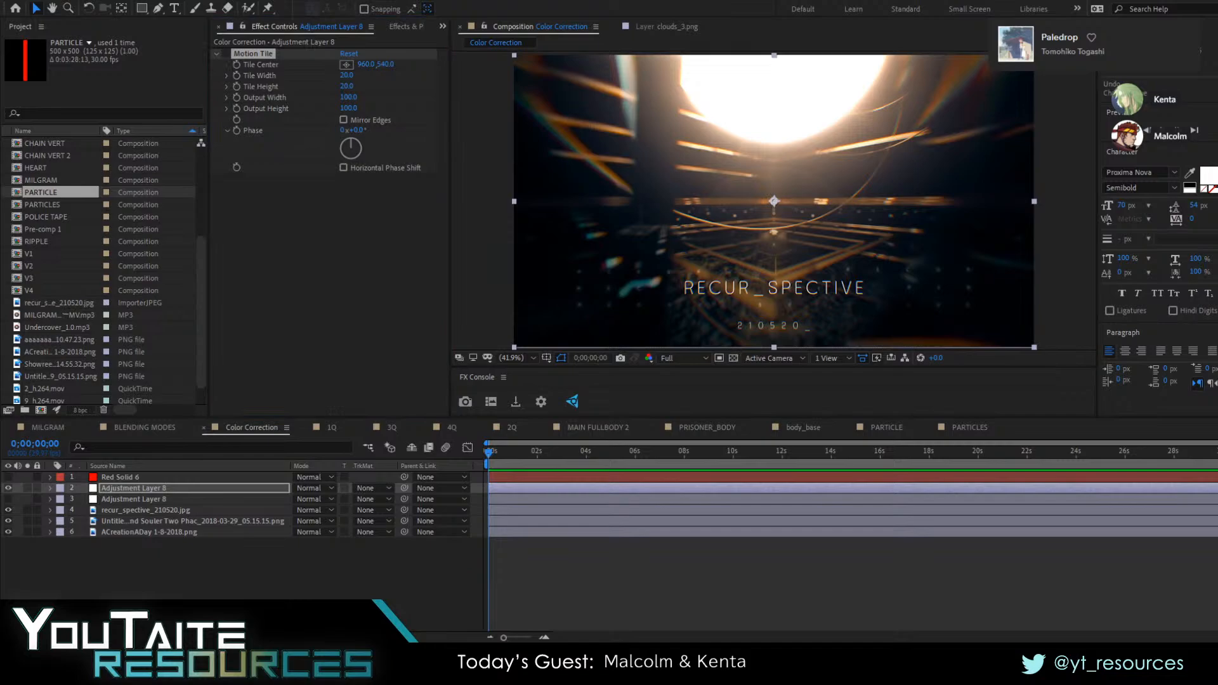
key(alt+Tab)
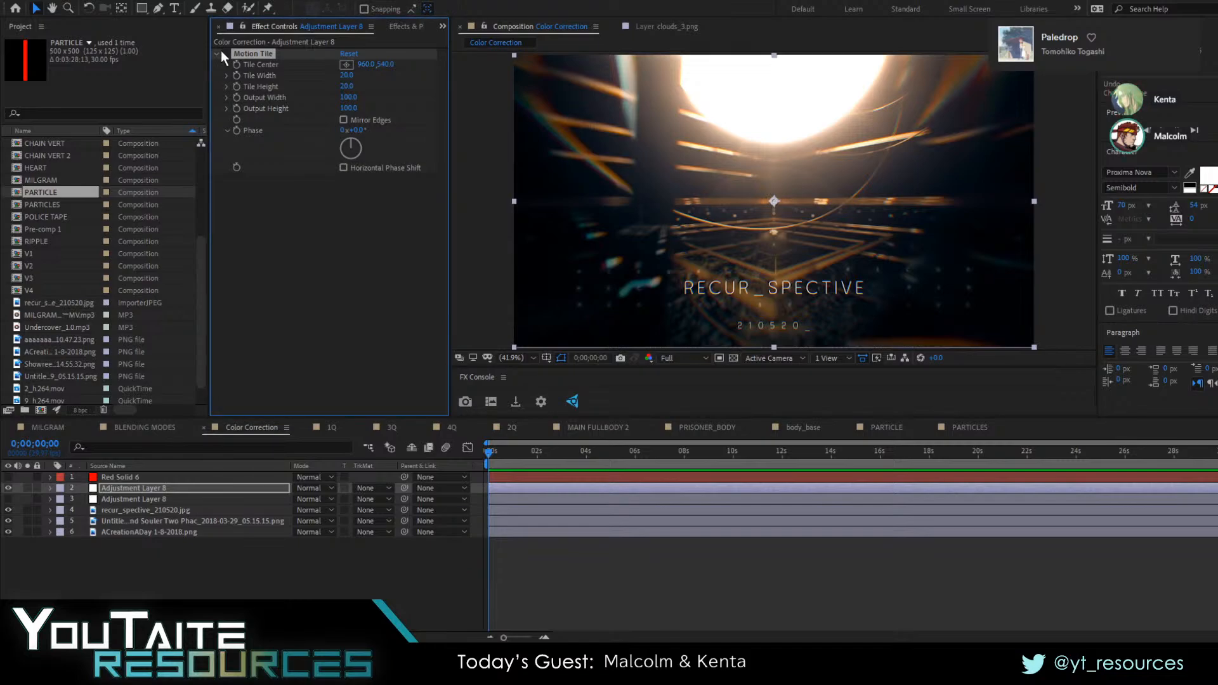
key(alt+Tab)
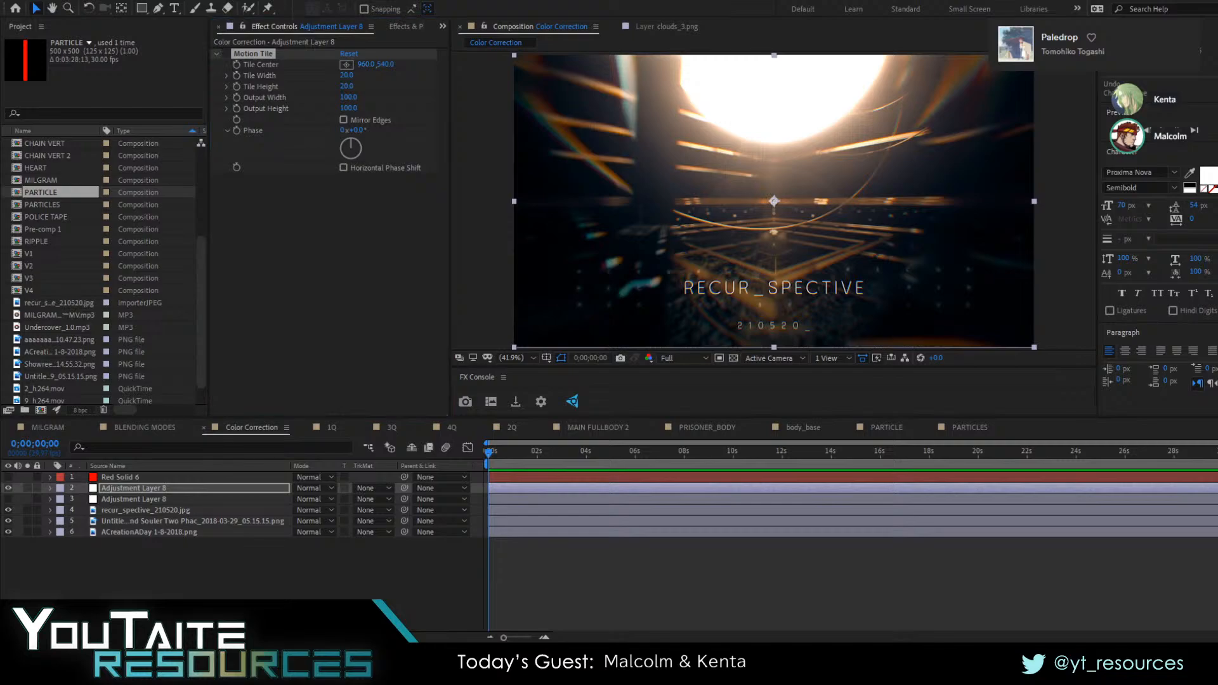
key(alt+Tab)
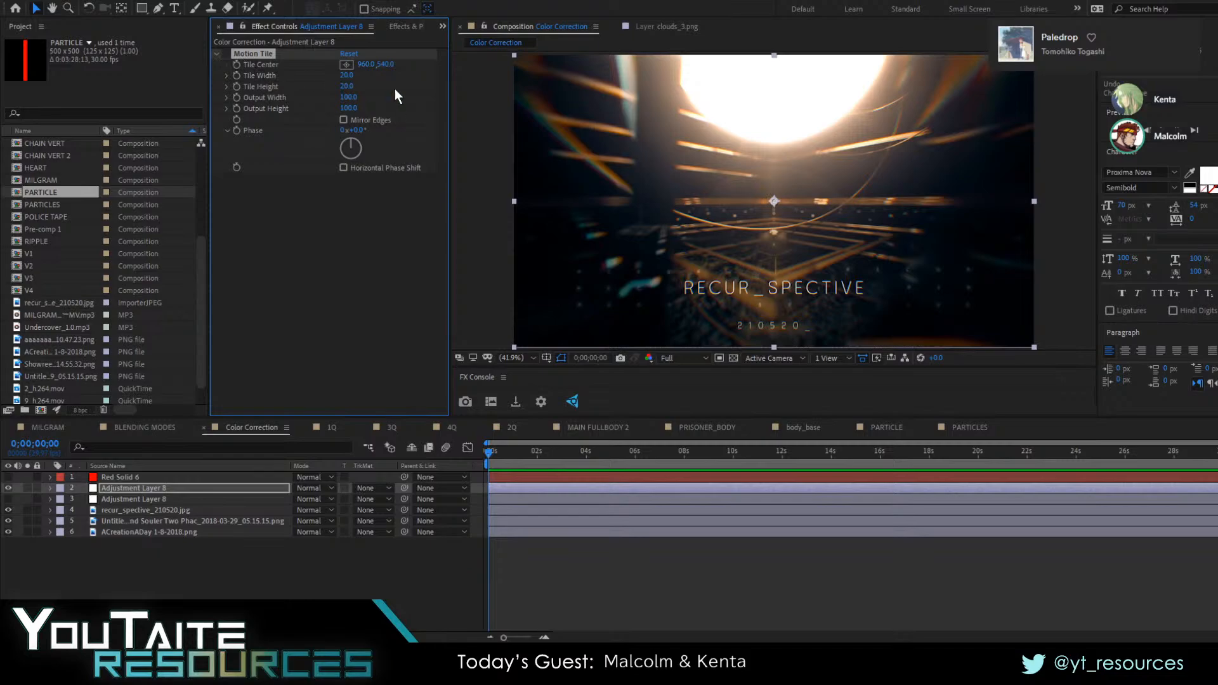
Turn Motion Tile back on and set its Tile Height and Tile Width to 100
click(347, 87)
text(10)
click(349, 75)
click(374, 73)
Set Motion Tile's Tile Width and Tile Height to 50 on the upper adjustment layer
click(348, 75)
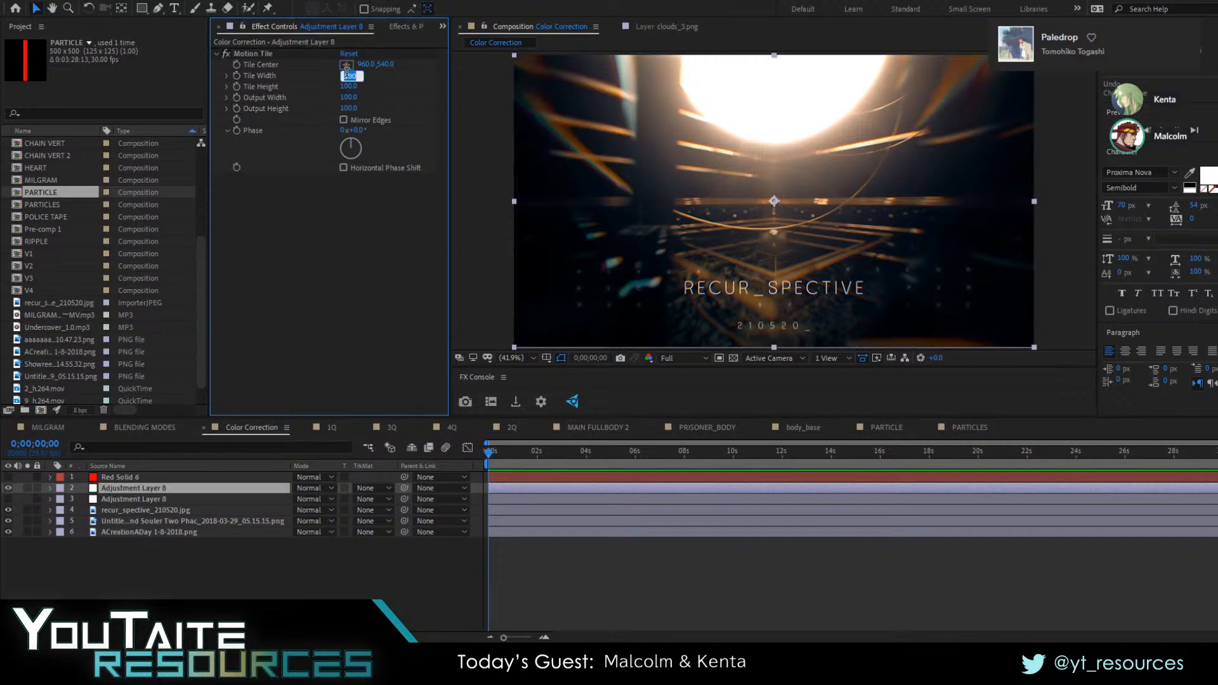
text(50)
key(Tab)
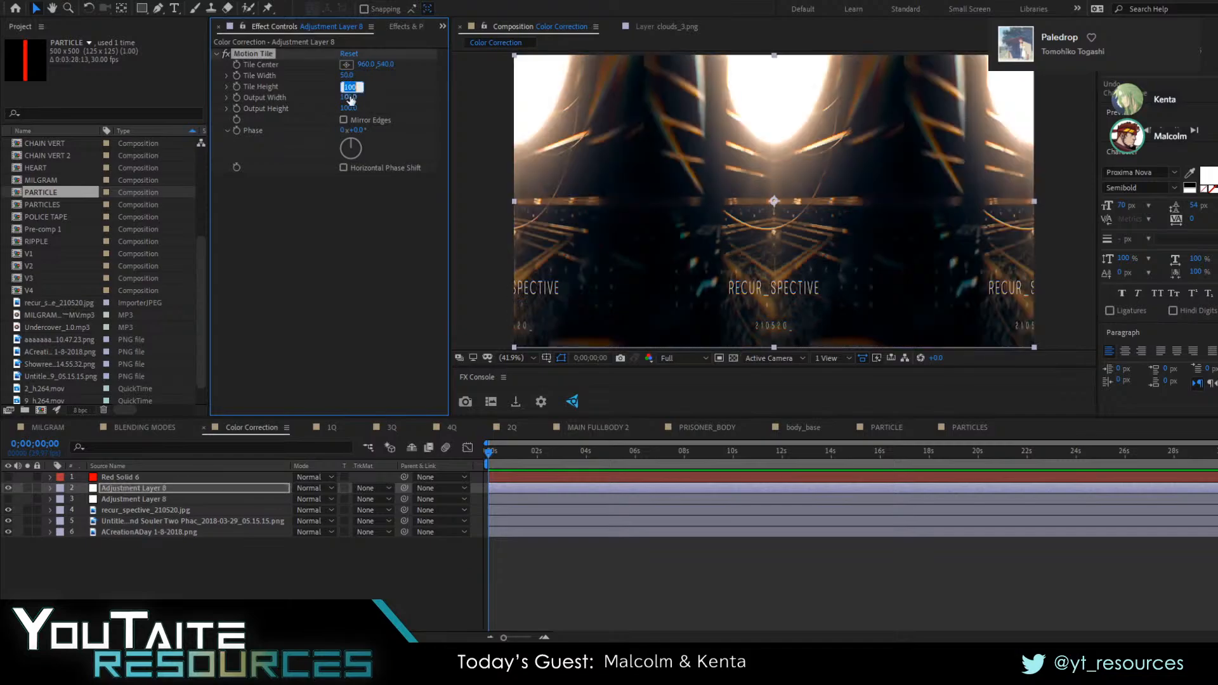
text(50)
click(379, 82)
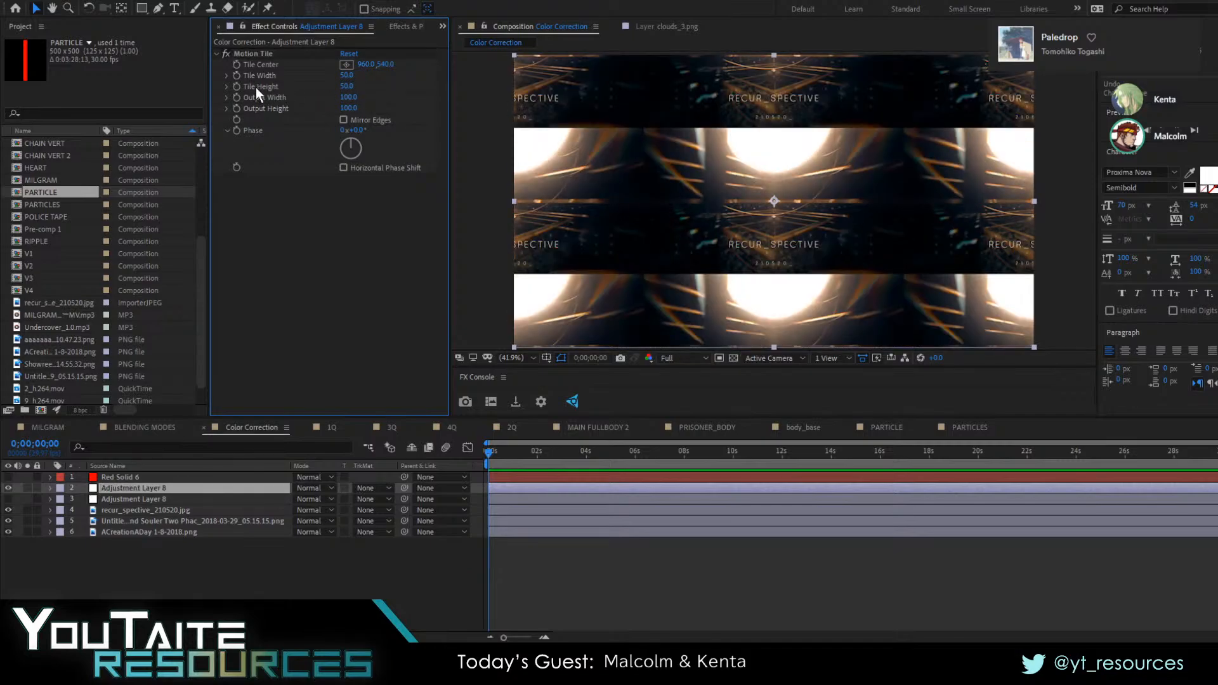
Try a different Motion Tile Tile Width and undo the change
key(ctrl+space)
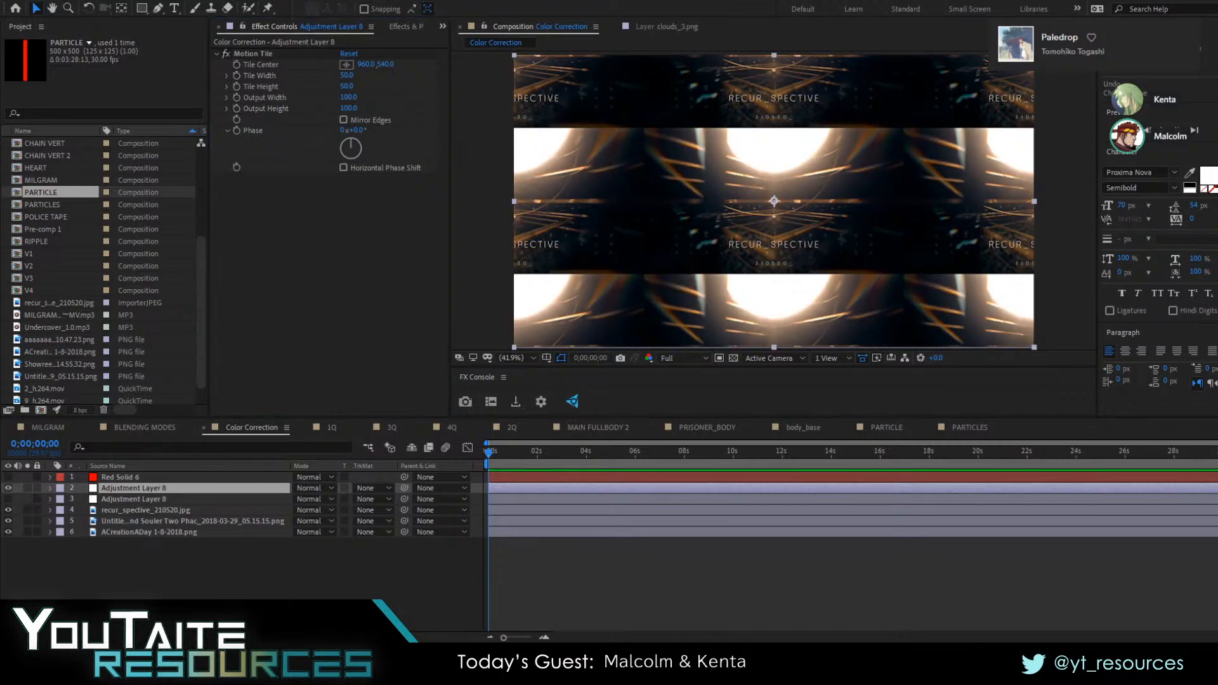
key(Escape)
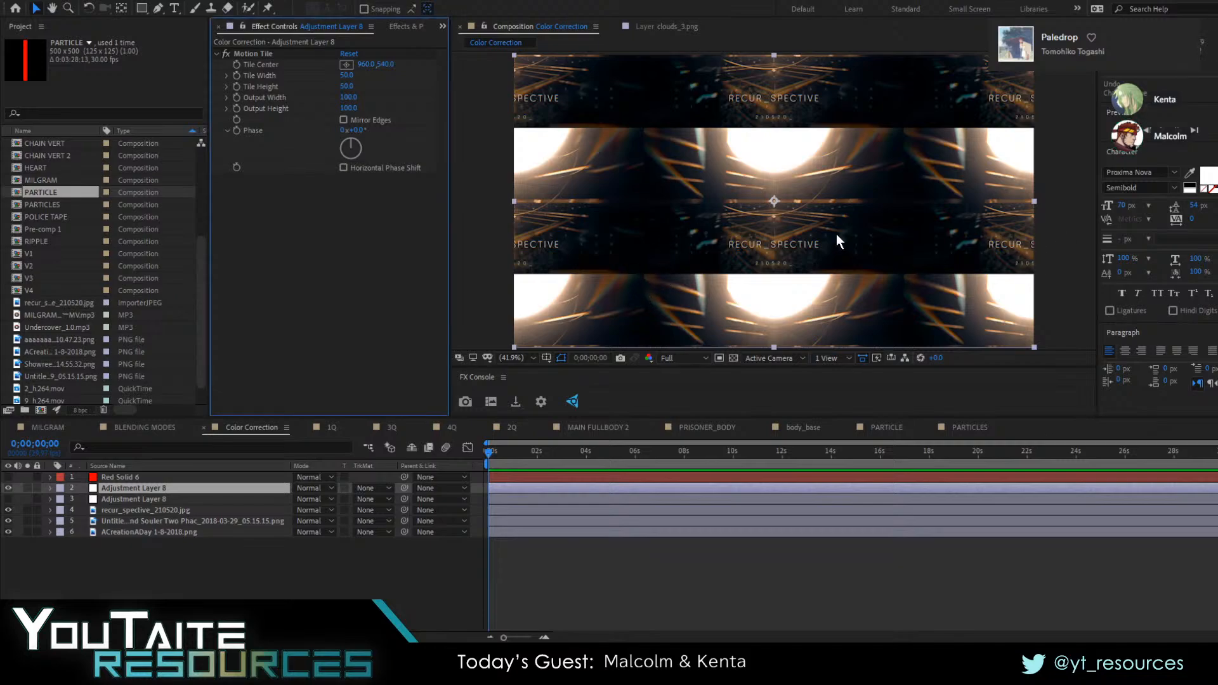
mouse_move(349, 76)
mouse_down()
mouse_move(339, 81)
mouse_move(358, 84)
mouse_up()
key(ctrl+z)
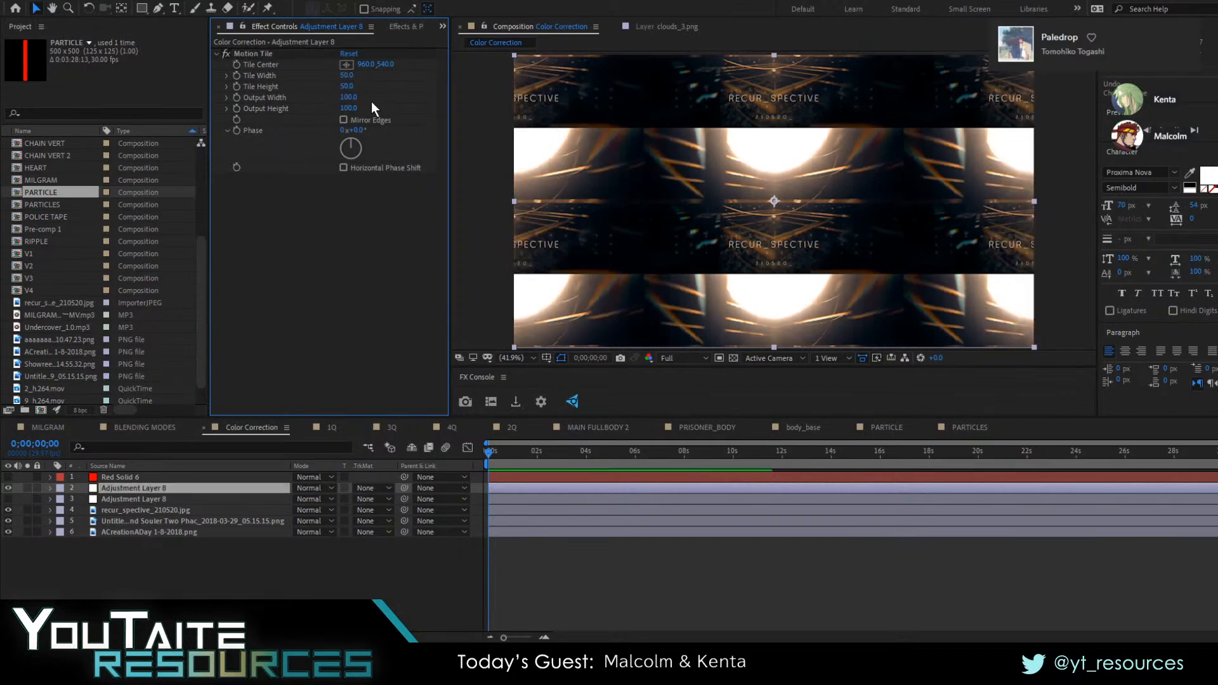
Set Motion Tile's Tile Width and Tile Height to 20 on the upper adjustment layer
click(347, 76)
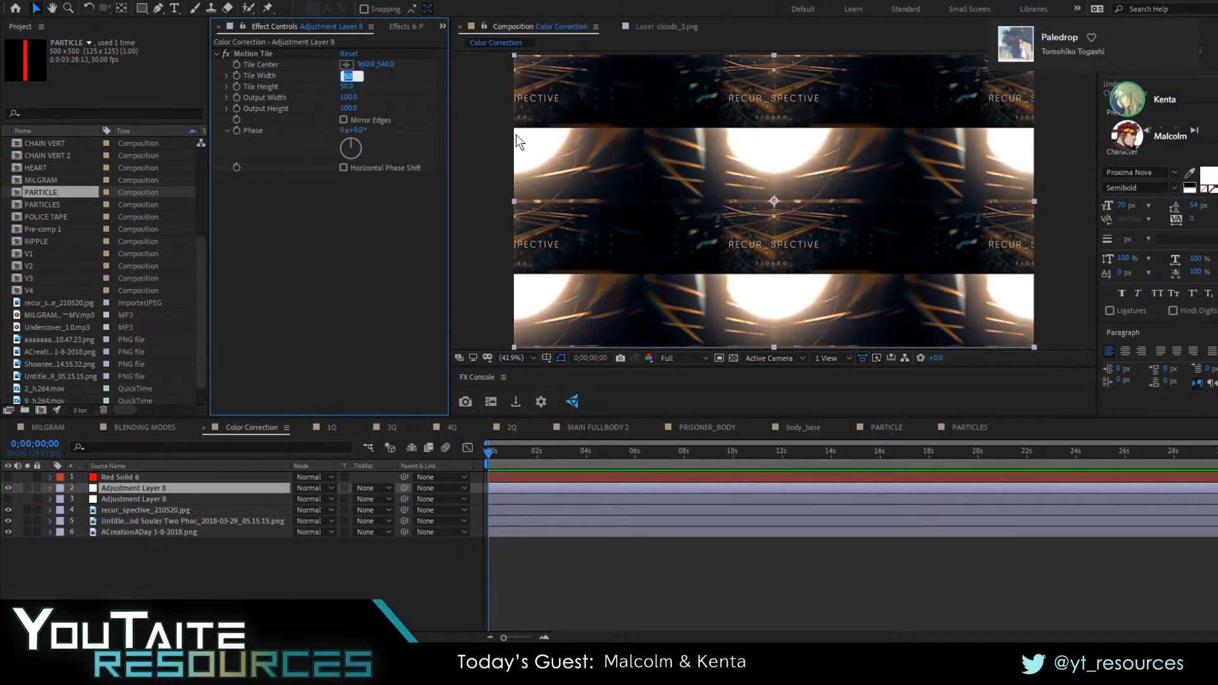
text(20)
key(Tab)
text(20)
key(Return)
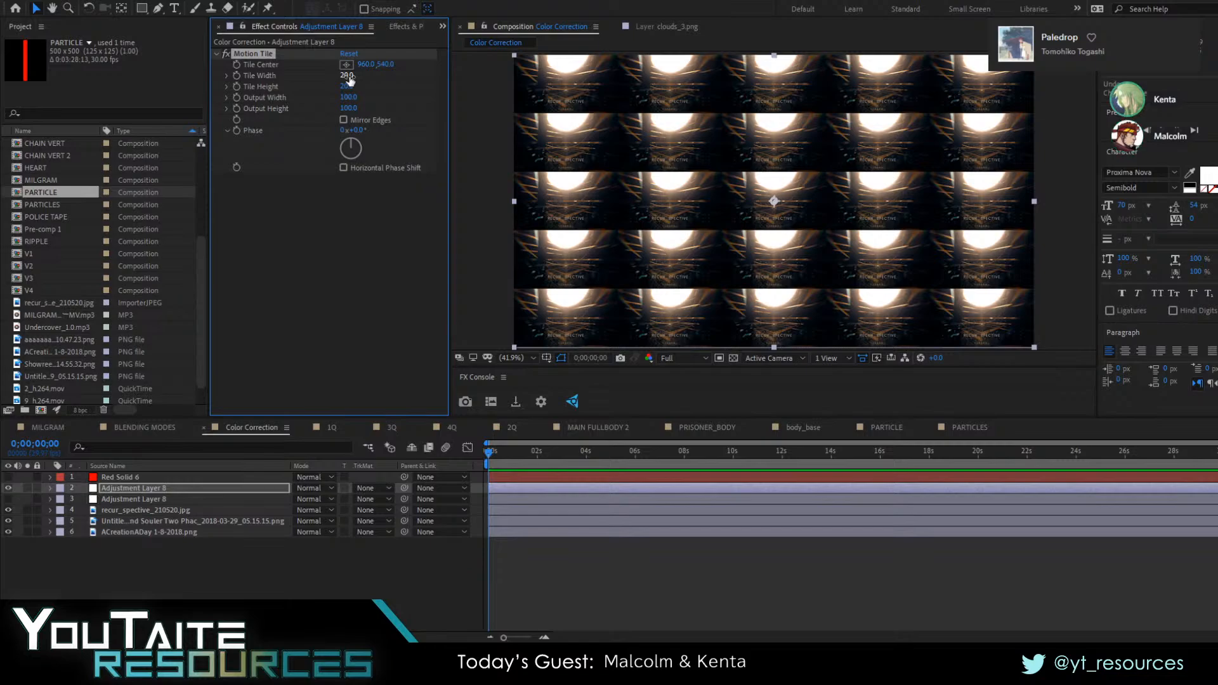
Try shifting Motion Tile's Tile Center horizontally and undo the change
drag(349, 76, 233, 76)
key(ctrl+z)
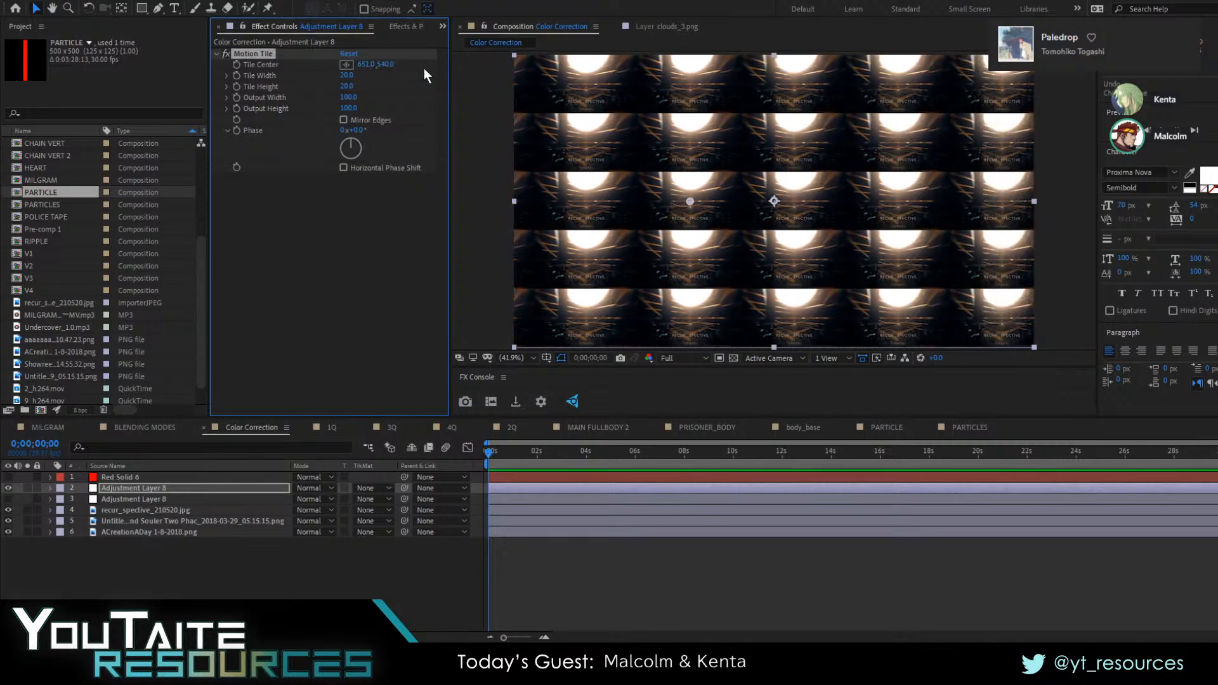
key(ctrl+z)
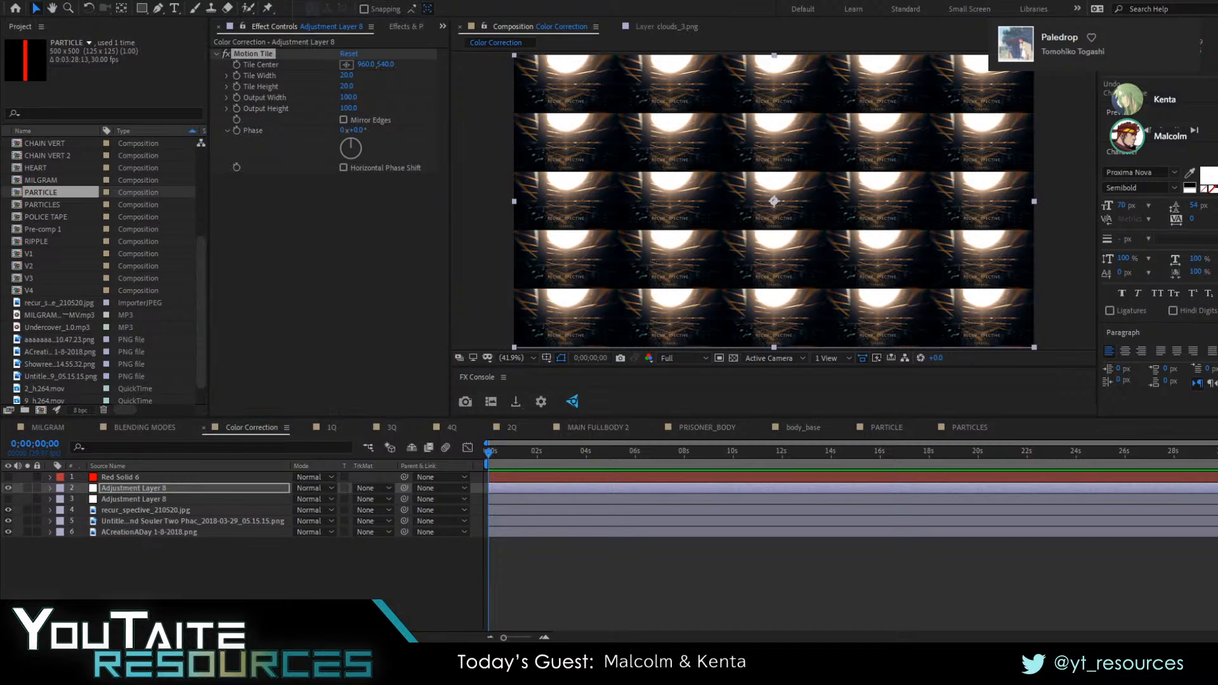
click(375, 80)
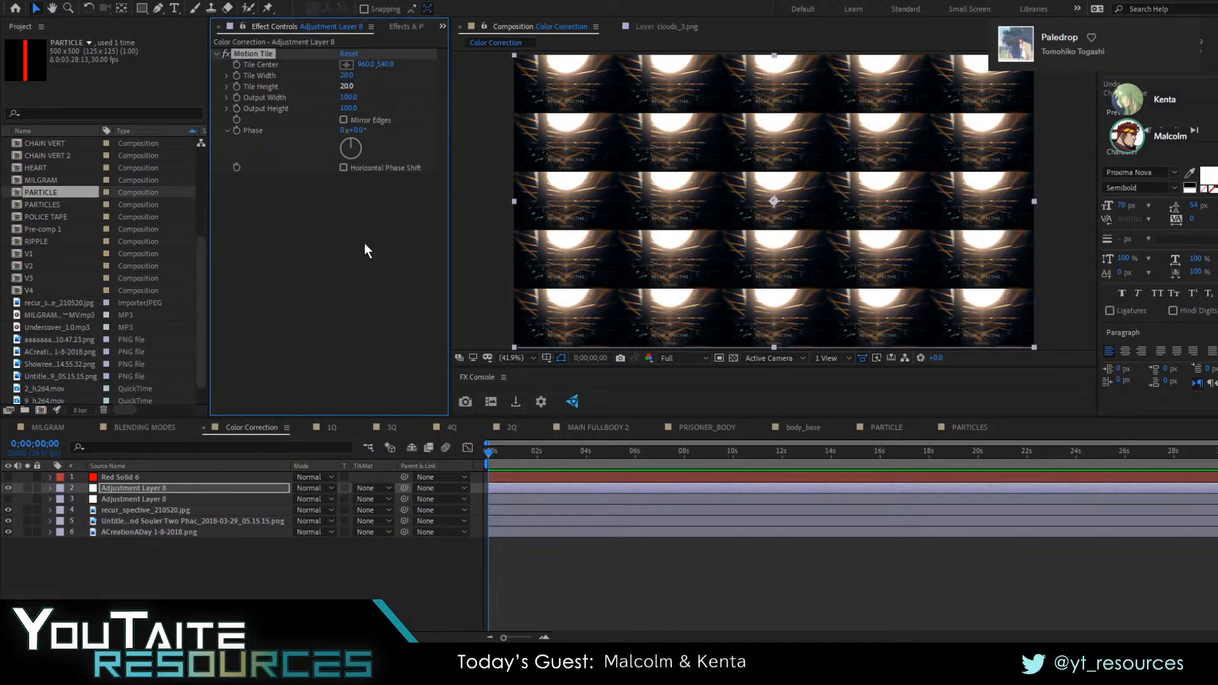
key(alt+Tab)
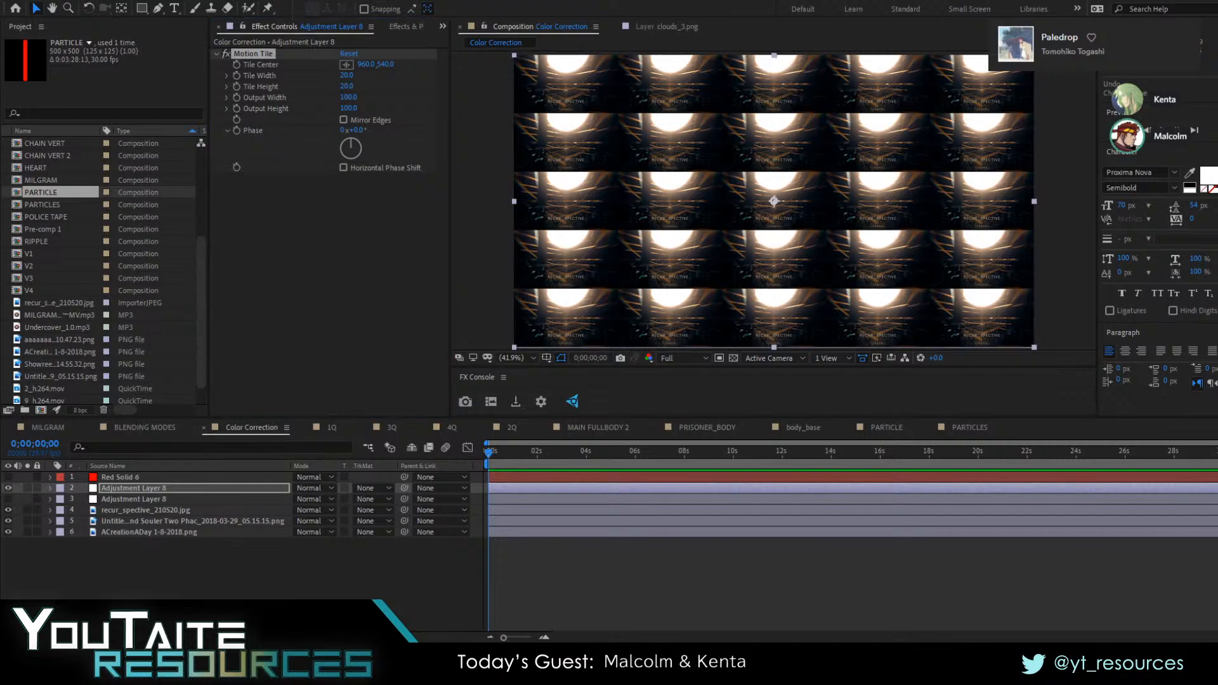
key(alt+Tab)
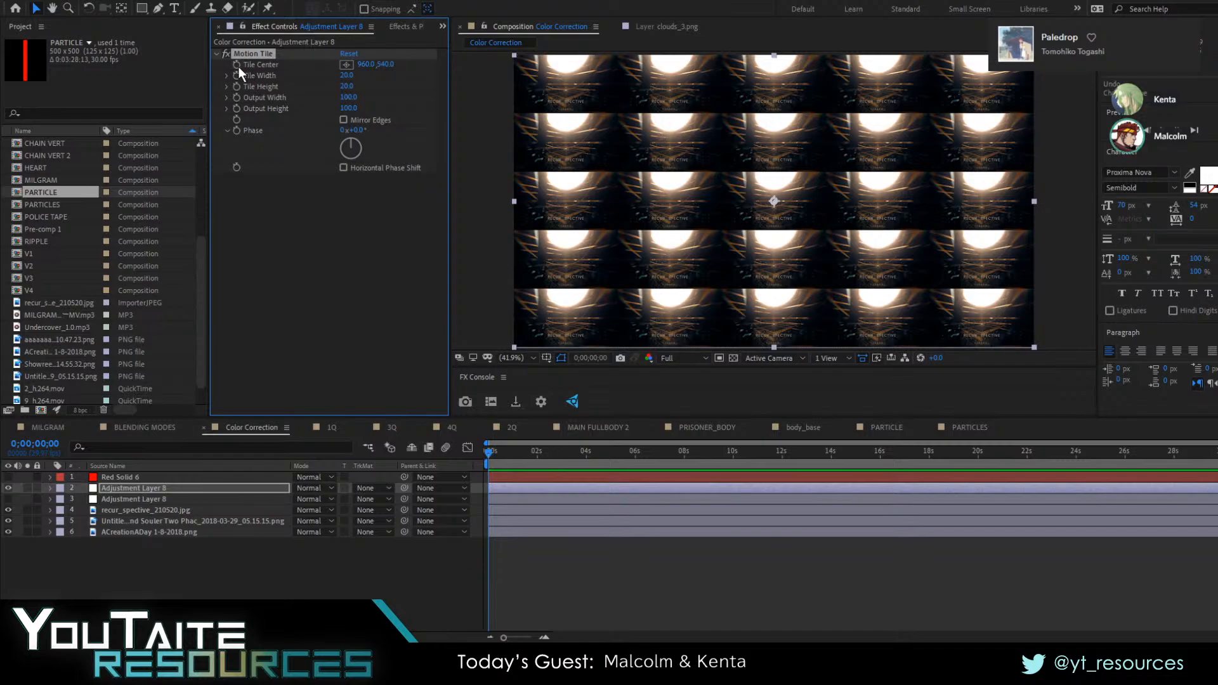
Enable keyframing for Motion Tile's Tile Center at the first frame of the upper adjustment layer
click(126, 486)
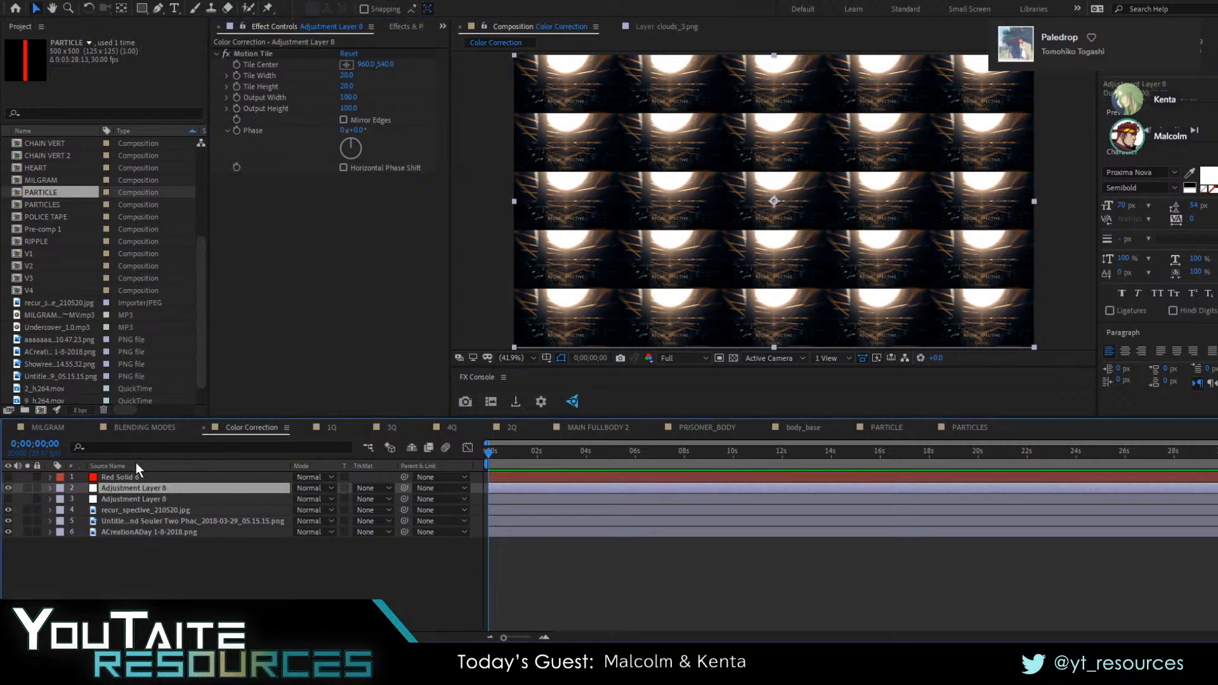
click(236, 66)
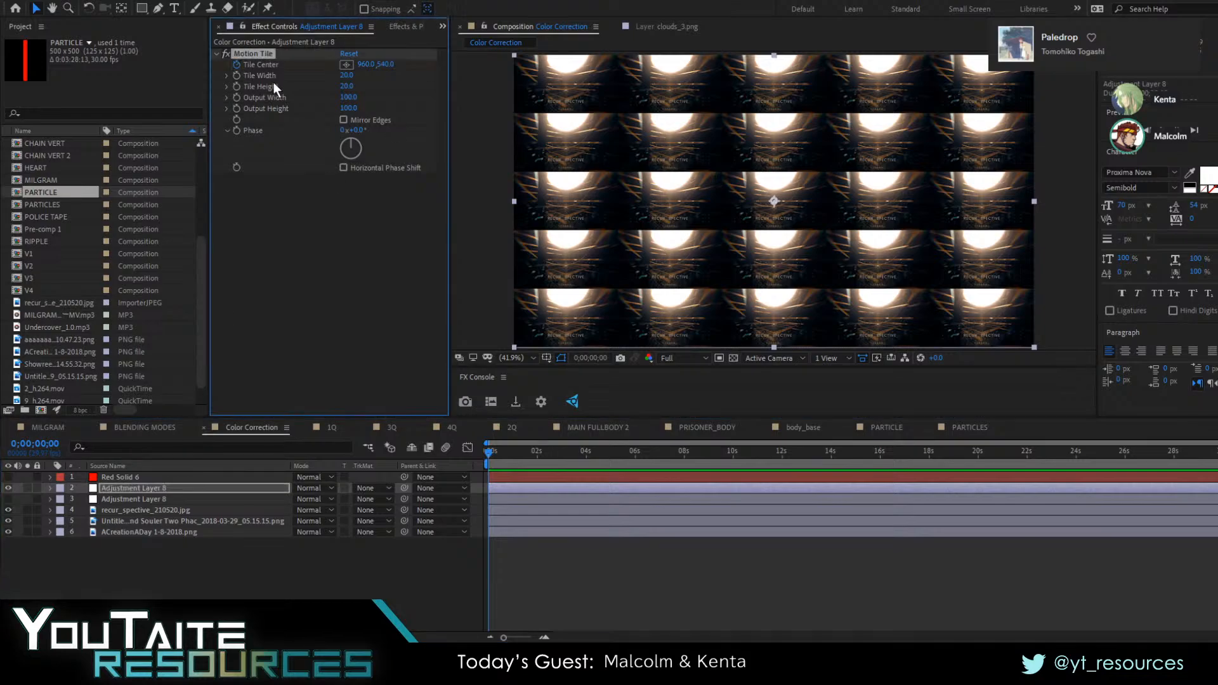
key(p)
click(544, 637)
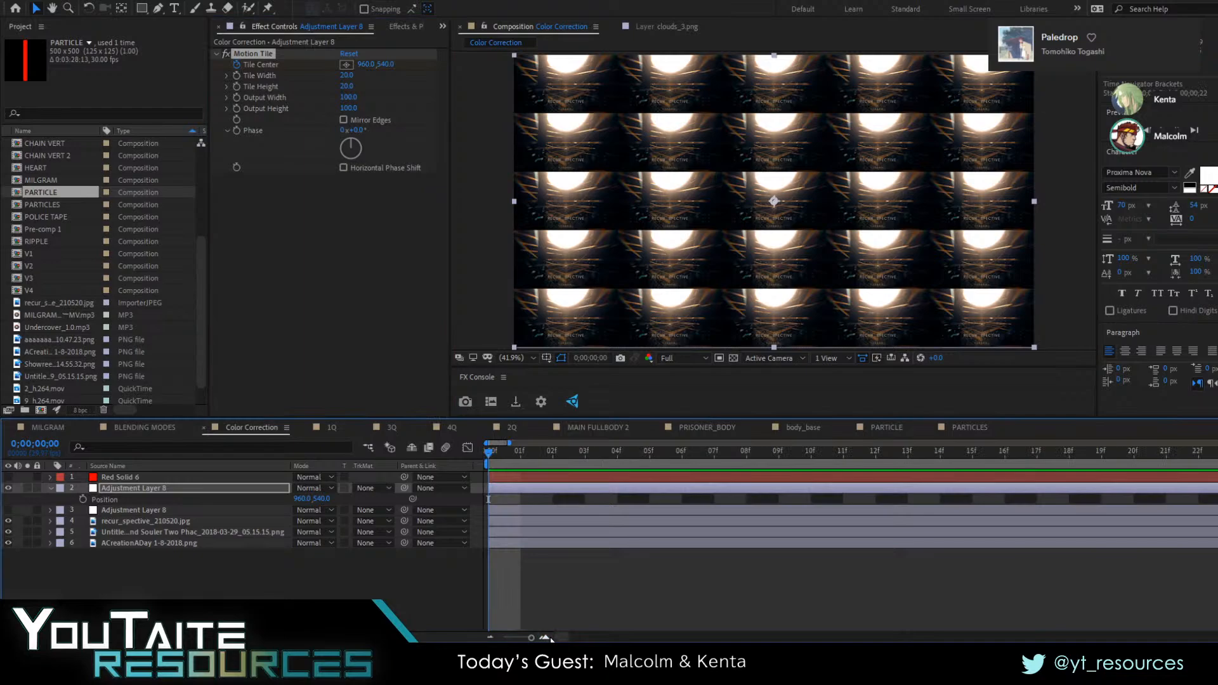
drag(531, 637, 521, 637)
click(83, 500)
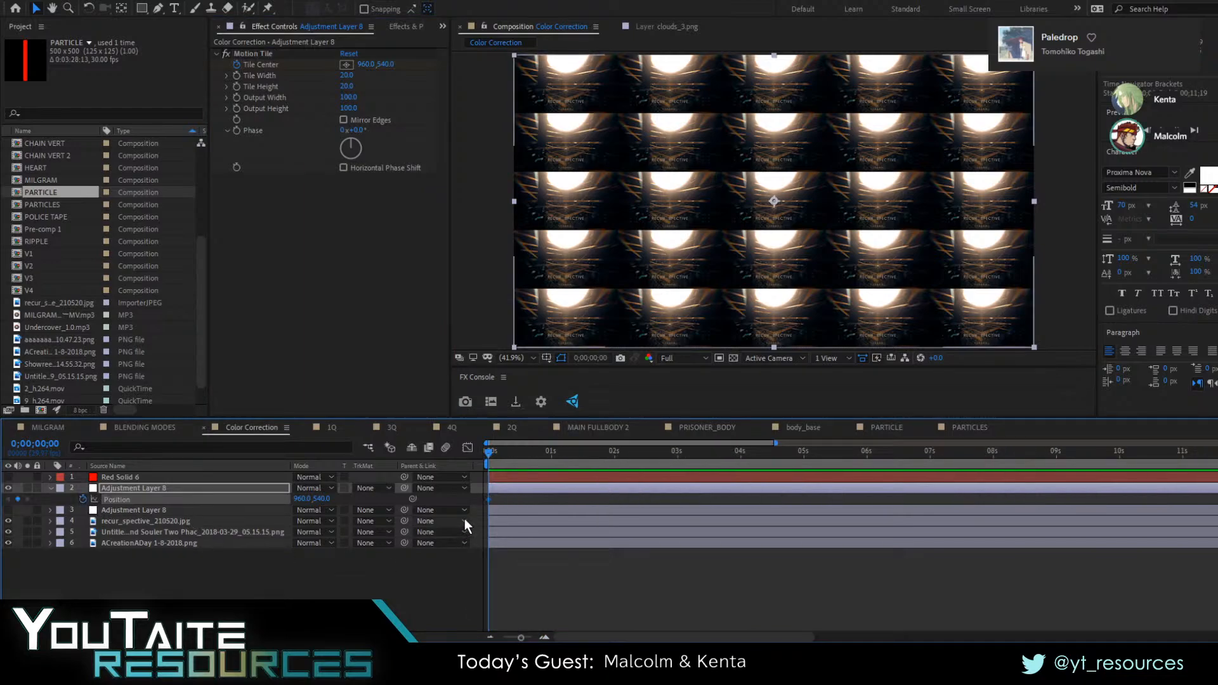
key(Page_Down)
key(Page_Down)
key(Page_Down)
key(Page_Down)
key(Page_Down)
key(Page_Down)
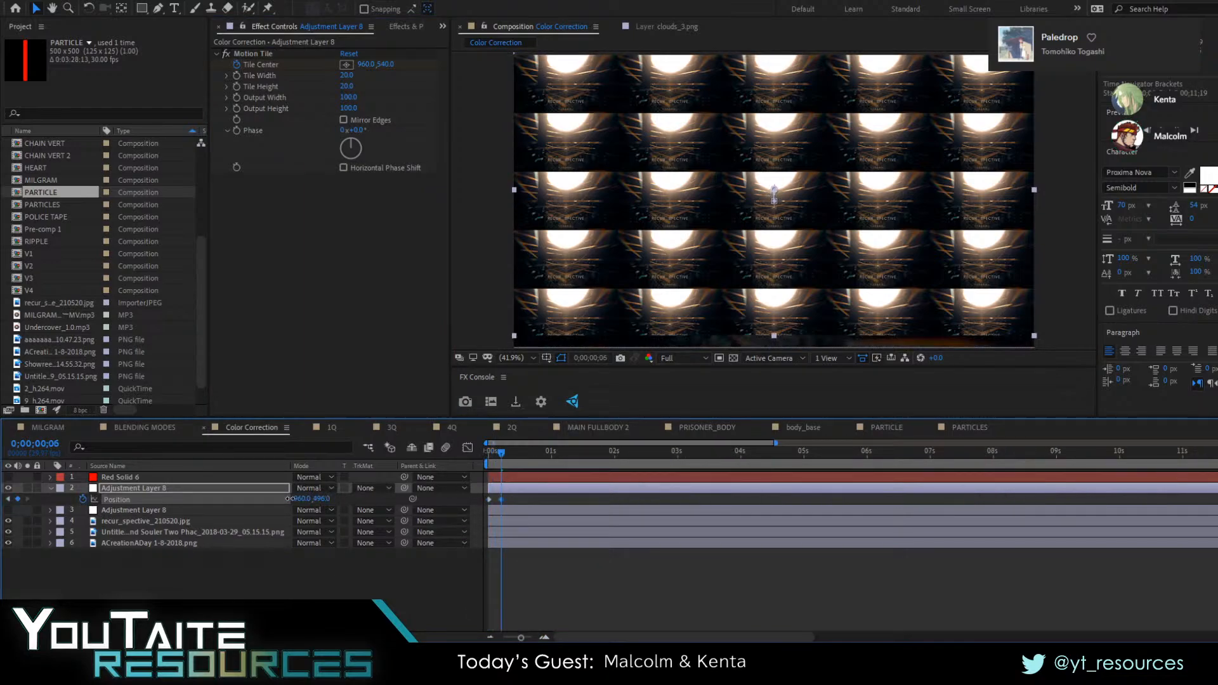
drag(329, 500, 413, 487)
key(ctrl+z)
key(ctrl+z)
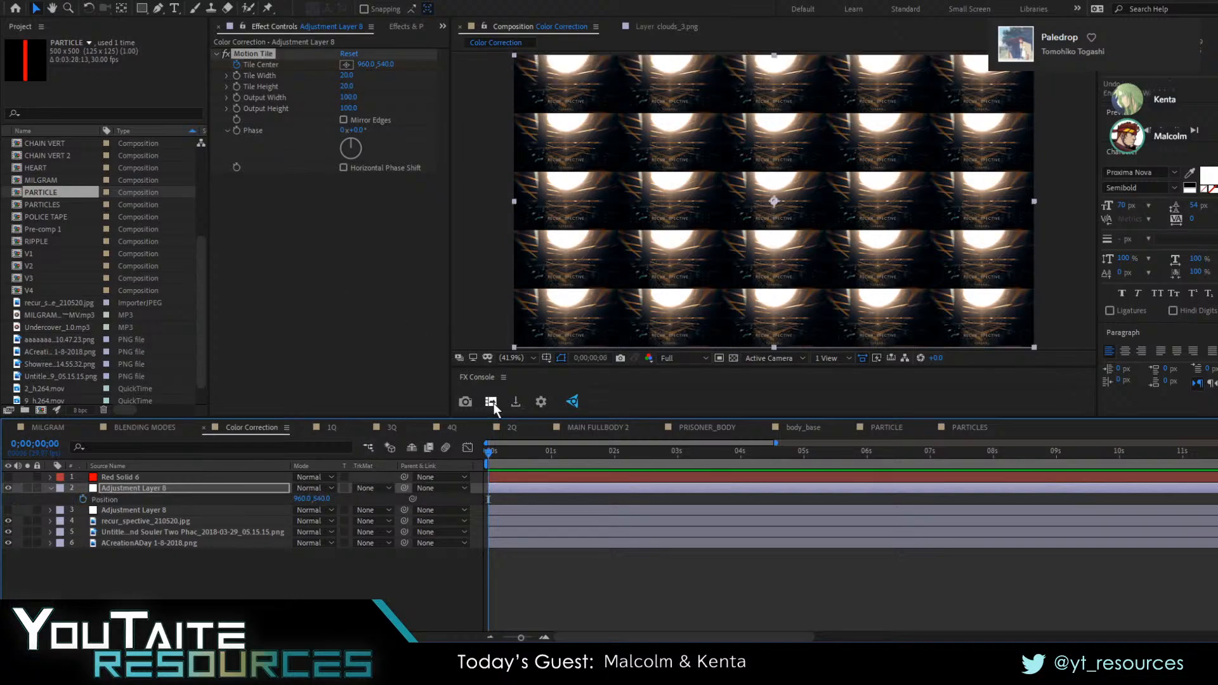
Reveal the animated Tile Center and keyframe its vertical value up and down at successive times, including 633 and 529
click(264, 67)
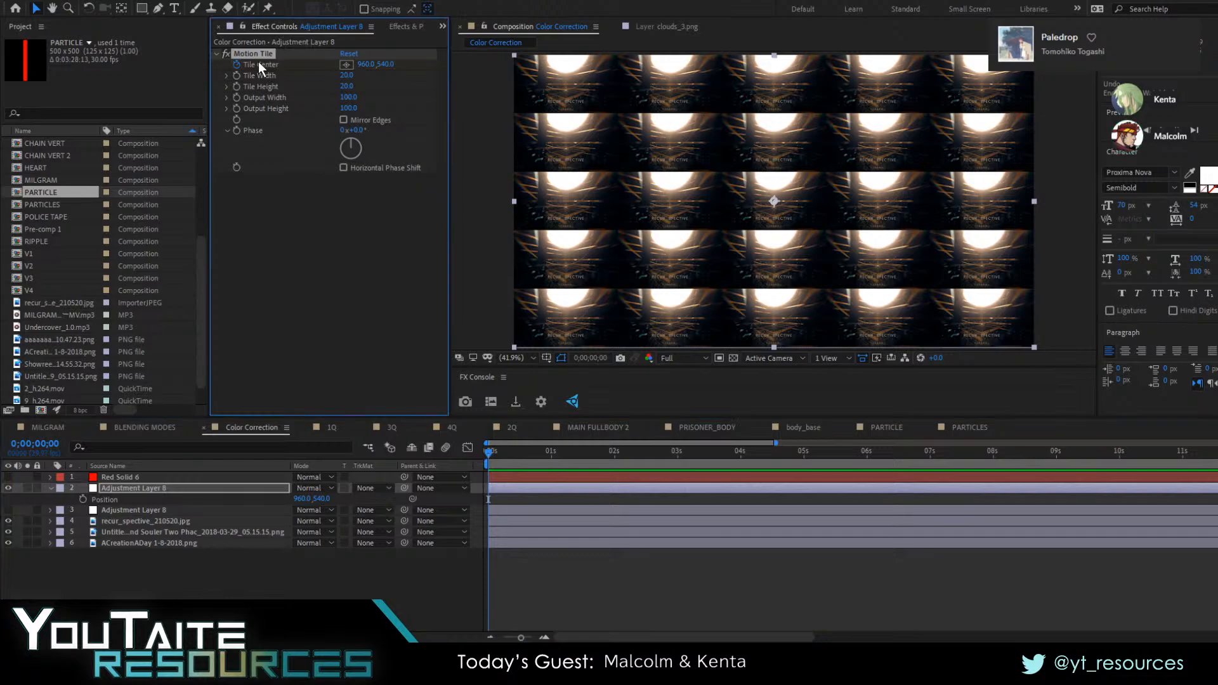
key(u)
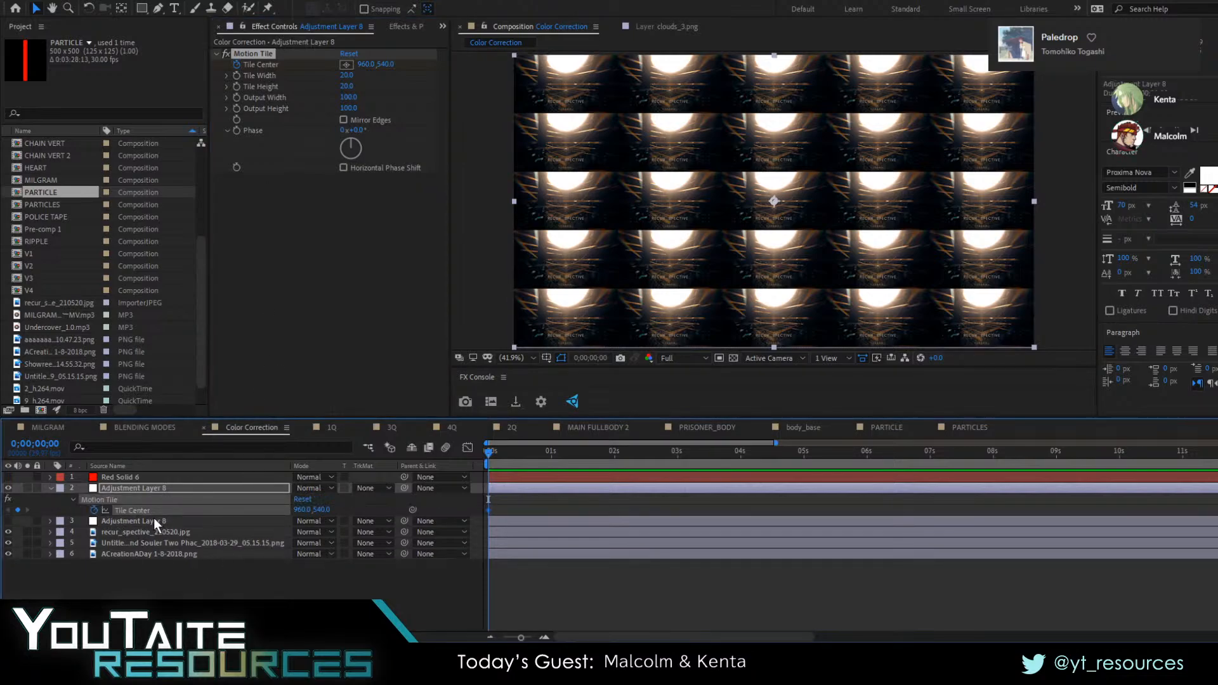
click(507, 453)
drag(321, 509, 521, 542)
drag(508, 453, 533, 454)
drag(321, 509, 360, 513)
click(542, 458)
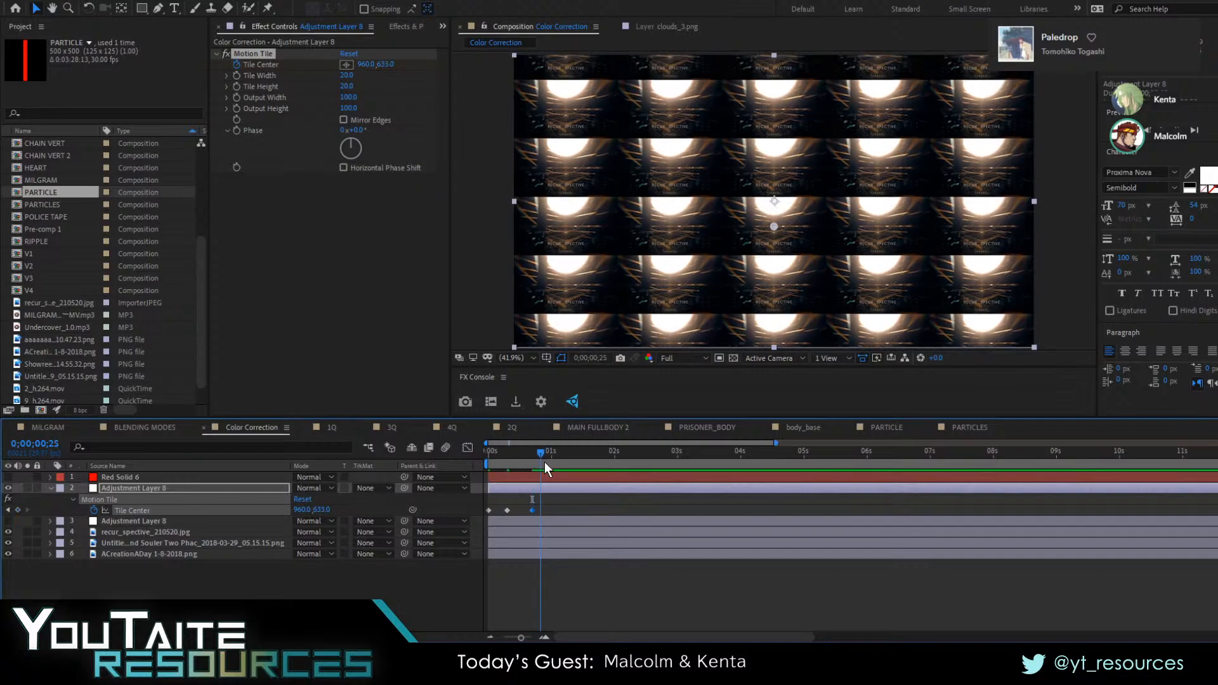
drag(321, 508, 255, 509)
click(567, 461)
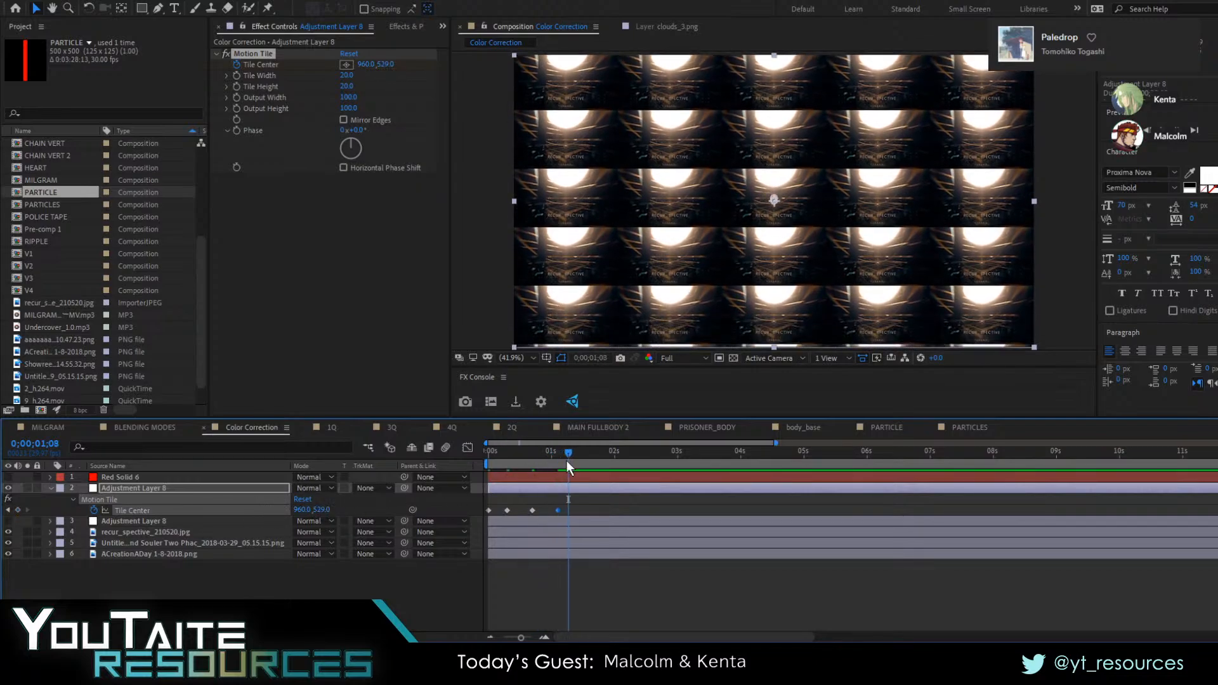
Copy the first Tile Center keyframe and paste it at 0;00;01;08 to end the movement where it began
click(488, 510)
key(ctrl+c)
key(ctrl+v)
Compress all five Tile Center keyframes into about the first 11 frames, ease them, and preview the shake
drag(591, 505, 511, 515)
click(525, 512)
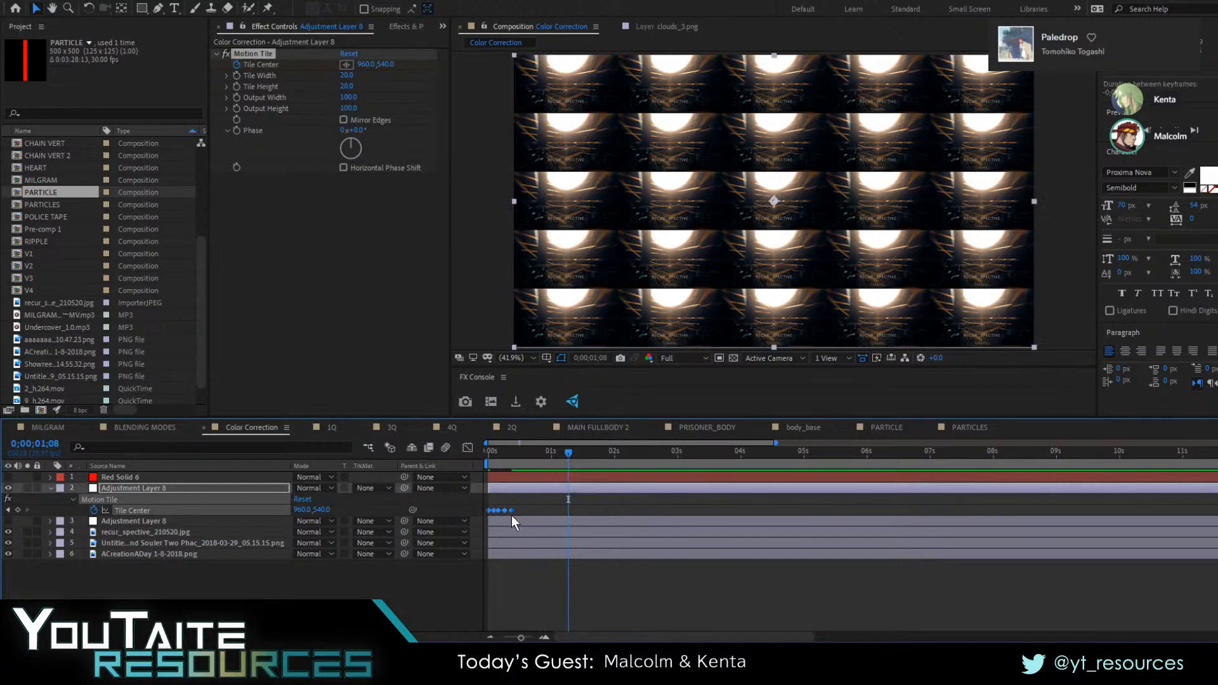
click(593, 566)
key(space)
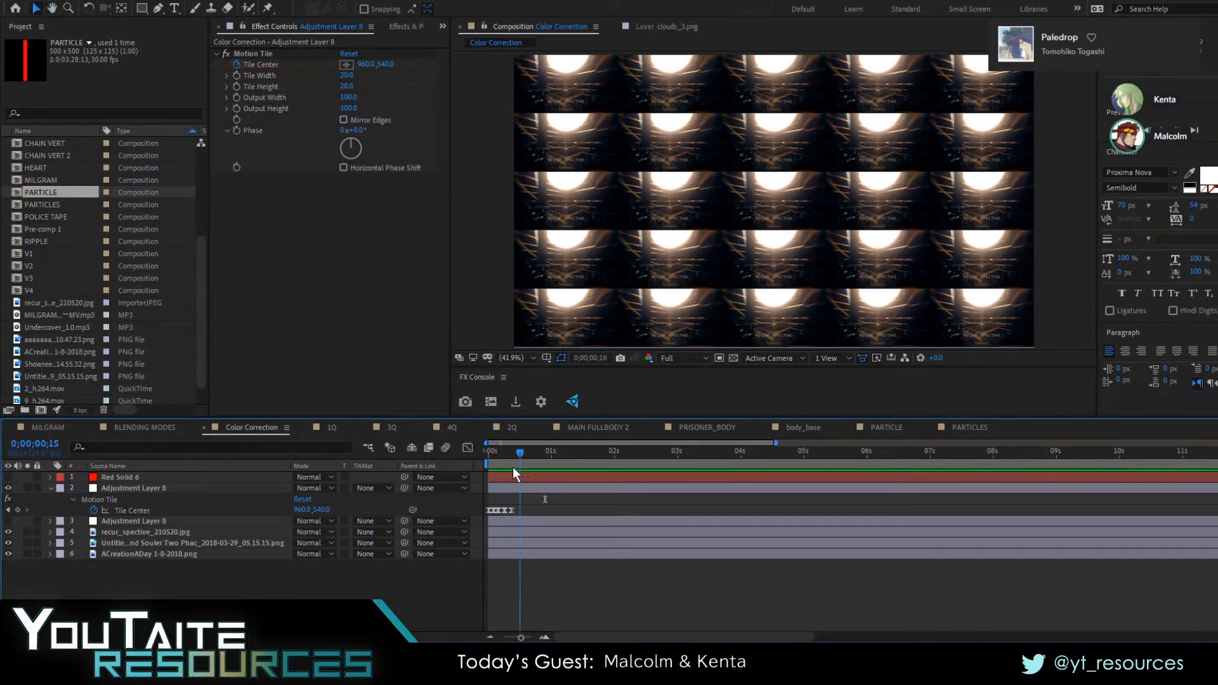
key(space)
Shift the Tile Center keyframes to just past one second and start keyframing Tile Width and Tile Height at 0;00;01;06
drag(495, 505, 573, 506)
drag(524, 454, 563, 472)
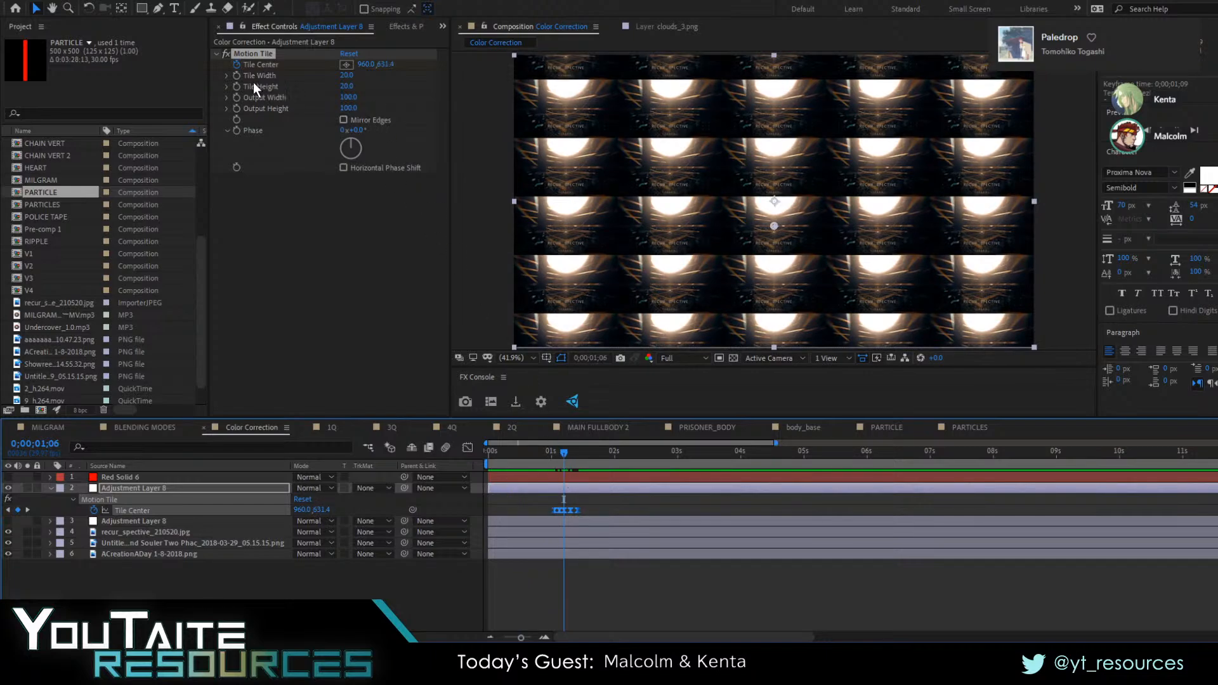
click(236, 76)
click(236, 86)
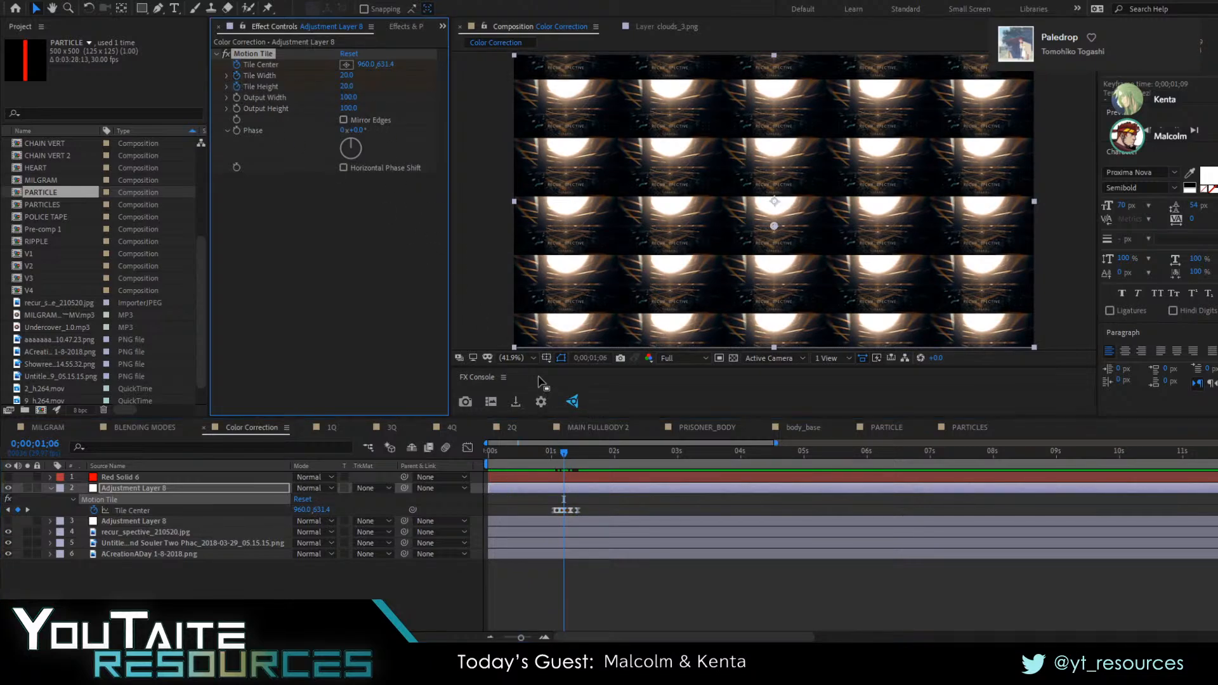
key(u)
key(u)
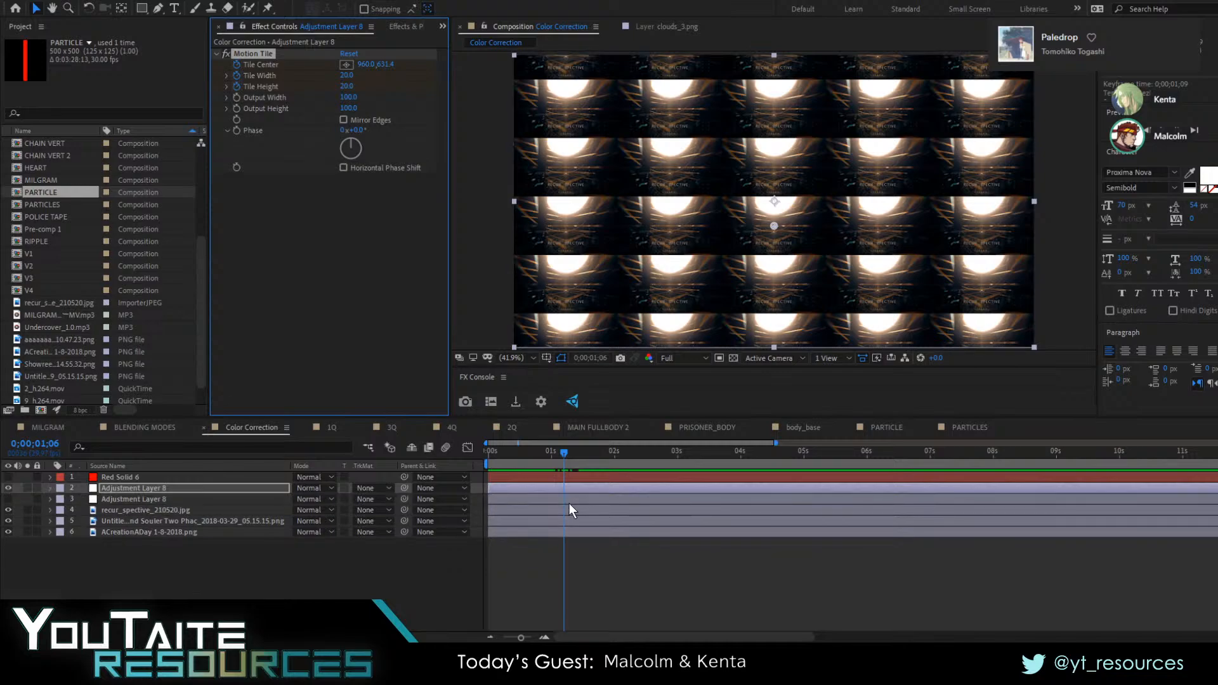
Move the Tile Width and Tile Height keyframes one frame later and set both values to 50 at 0;00;01;06
click(545, 638)
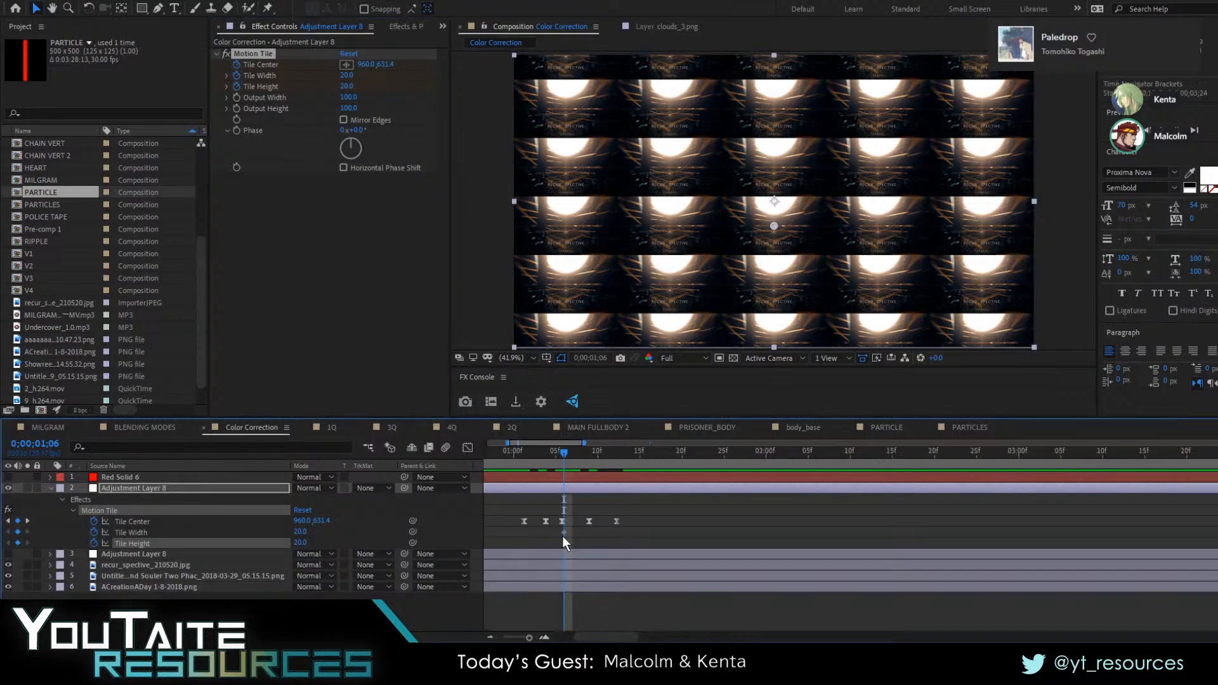
mouse_move(559, 529)
mouse_down()
mouse_move(568, 547)
mouse_move(573, 538)
mouse_up()
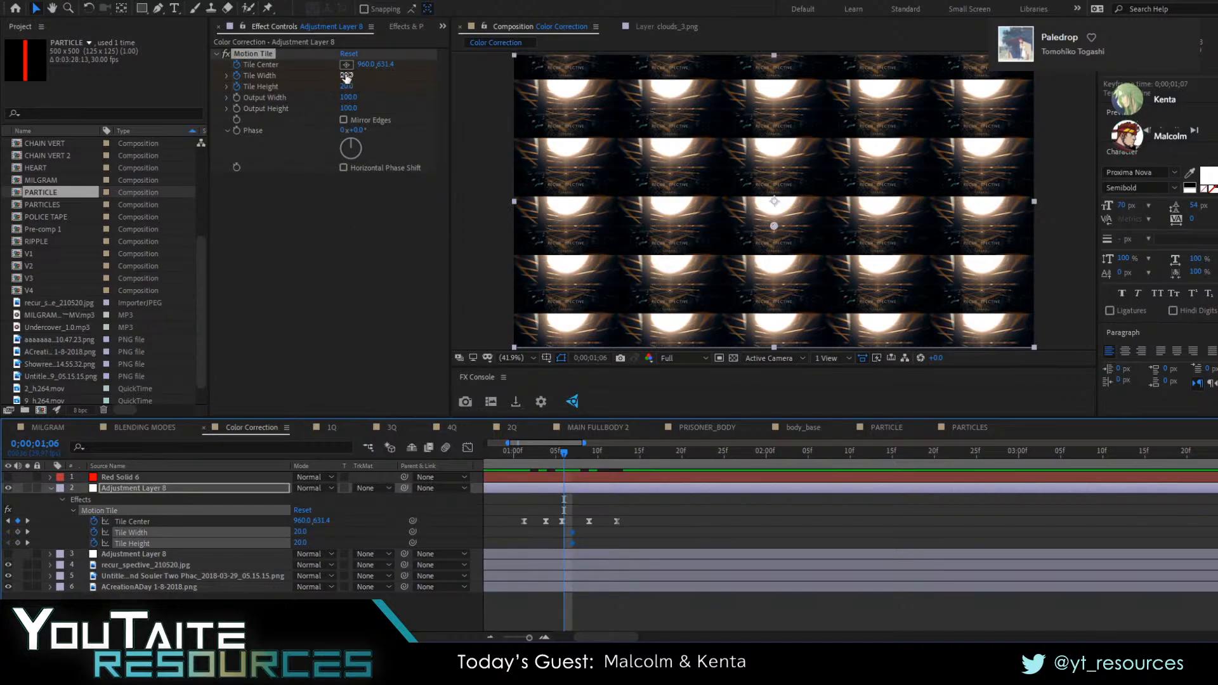
click(347, 75)
text(50)
click(346, 87)
text(50)
key(Return)
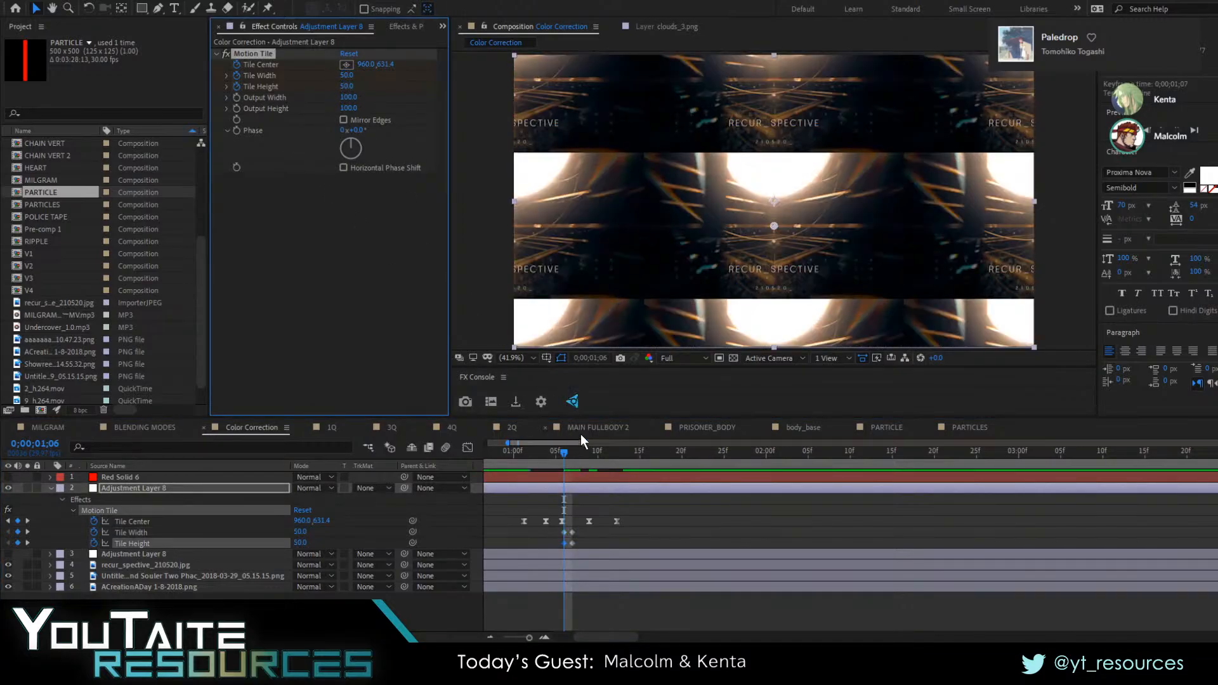
Copy all the Motion Tile keyframes and paste them at 0;00;00;15
drag(573, 453, 538, 482)
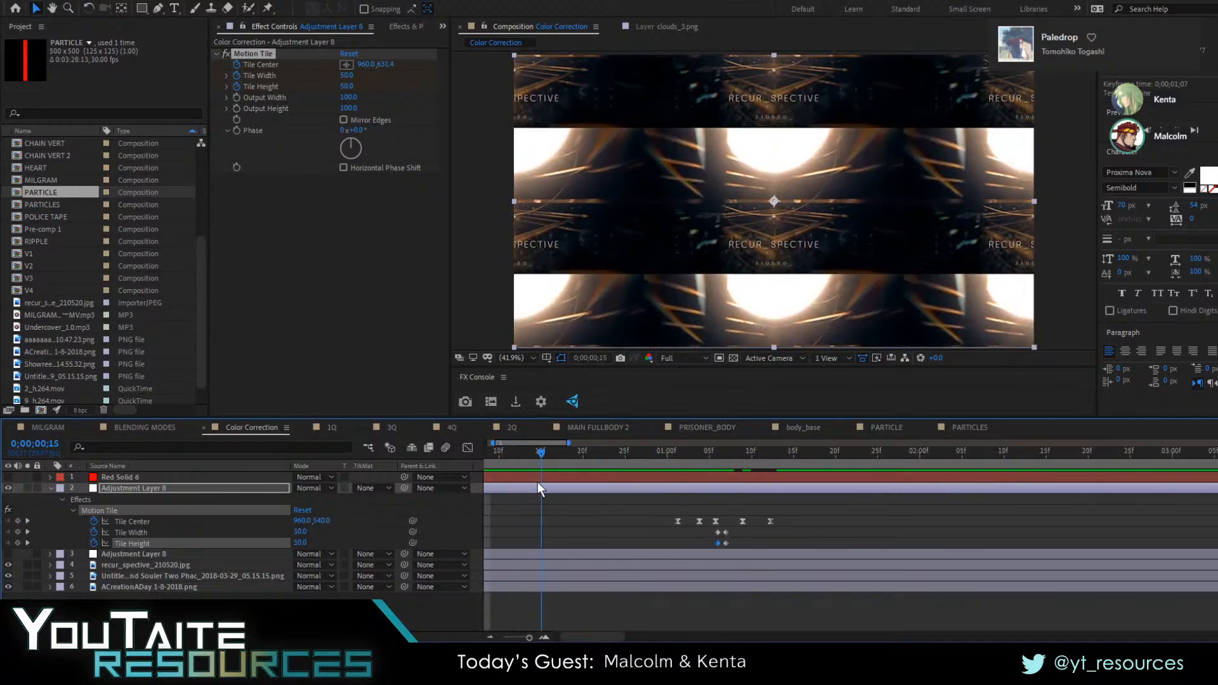
drag(818, 507, 669, 545)
key(ctrl+v)
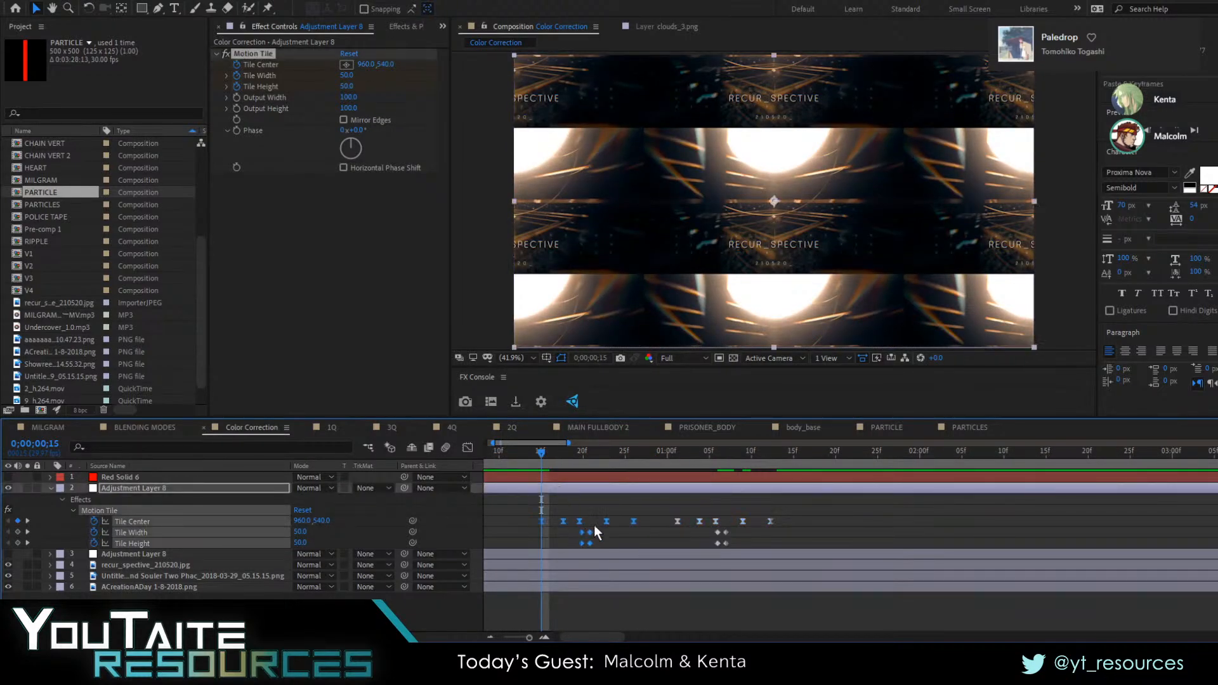
Align the second pasted Tile Width and Tile Height keyframes to 0;00;00;21 and set both values to 50
click(588, 457)
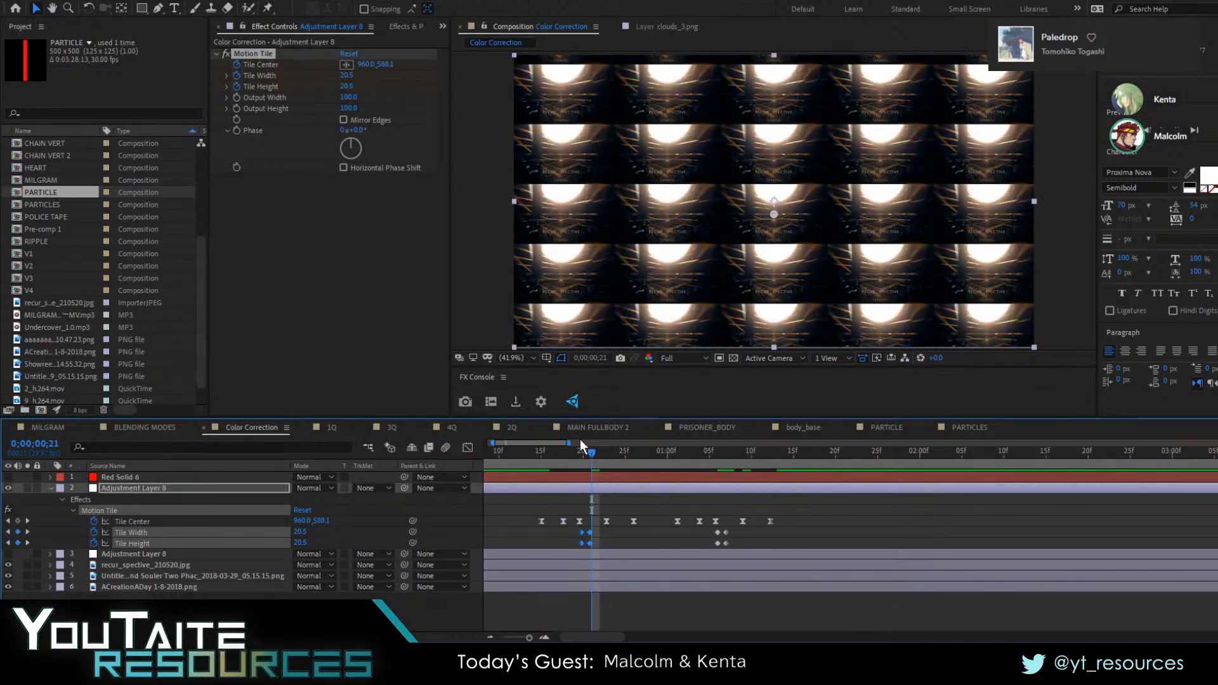
drag(612, 526, 592, 537)
click(347, 76)
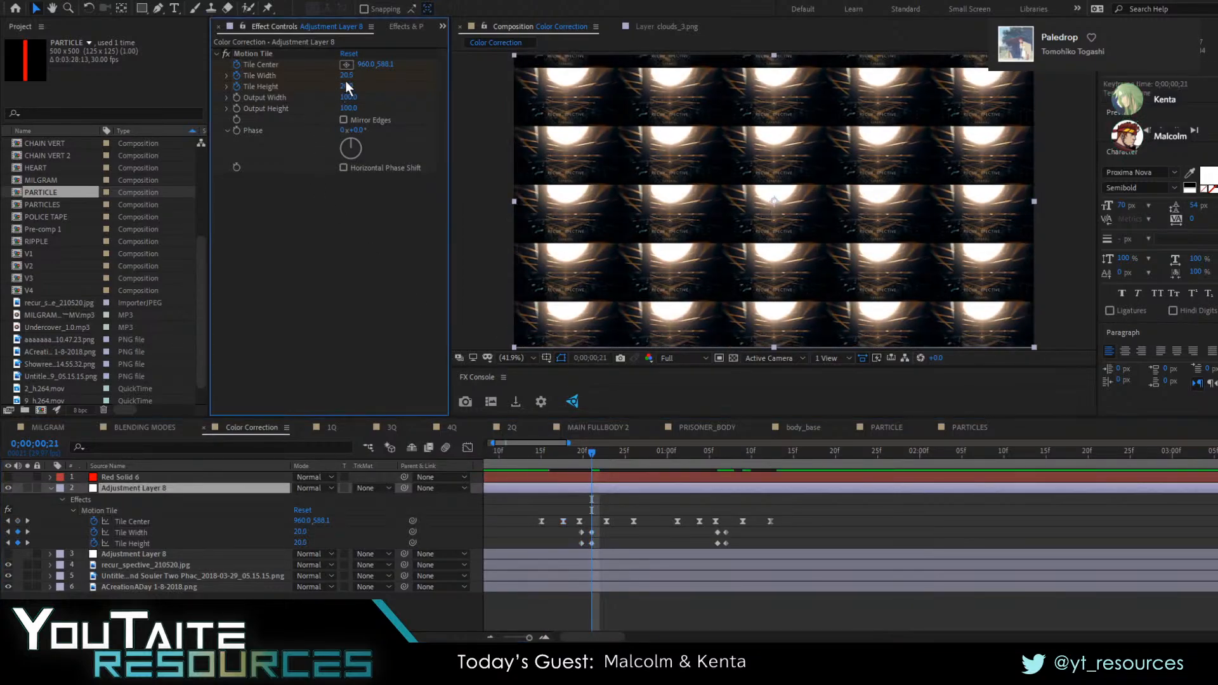
text(50)
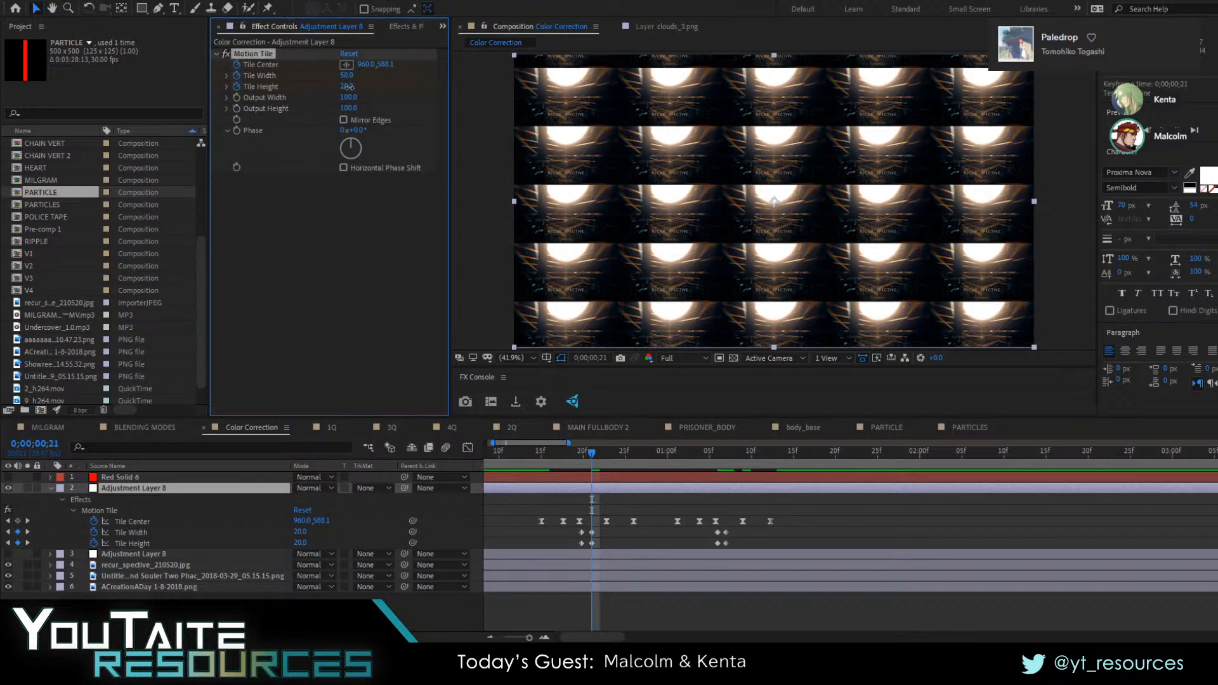
key(Tab)
text(50)
key(Return)
Align the first pasted Tile Width and Tile Height keyframes to 0;00;00;20 and set both values to 100
key(Page_Up)
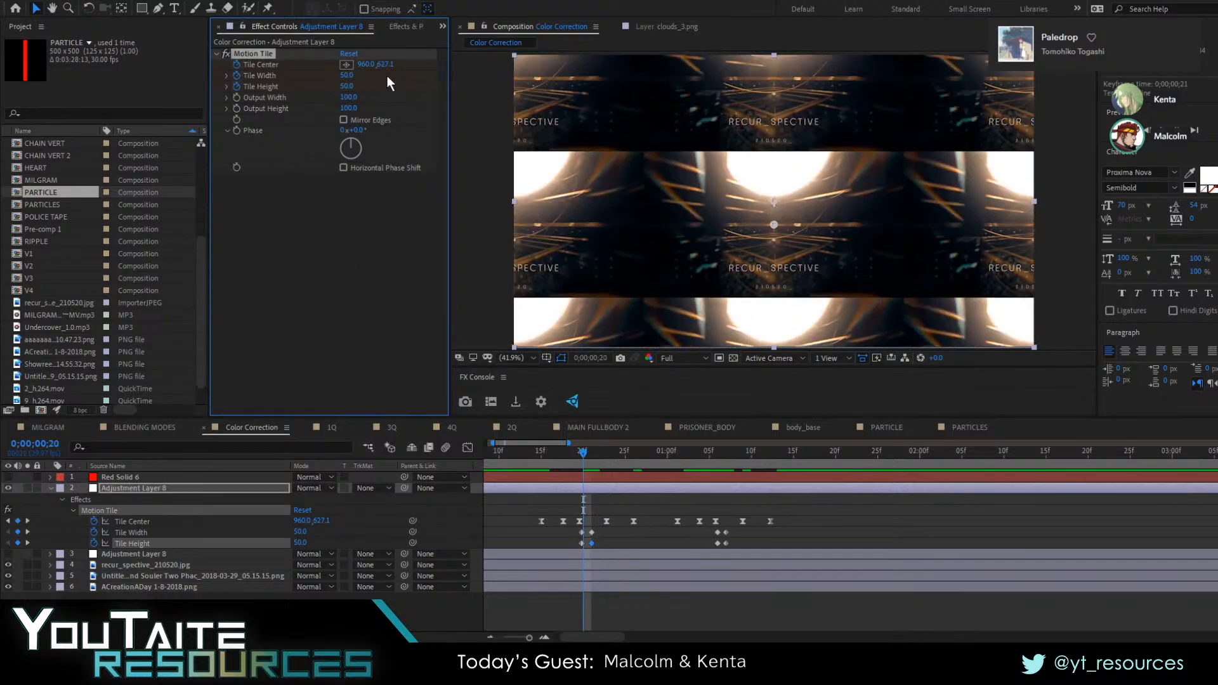
drag(568, 532, 584, 546)
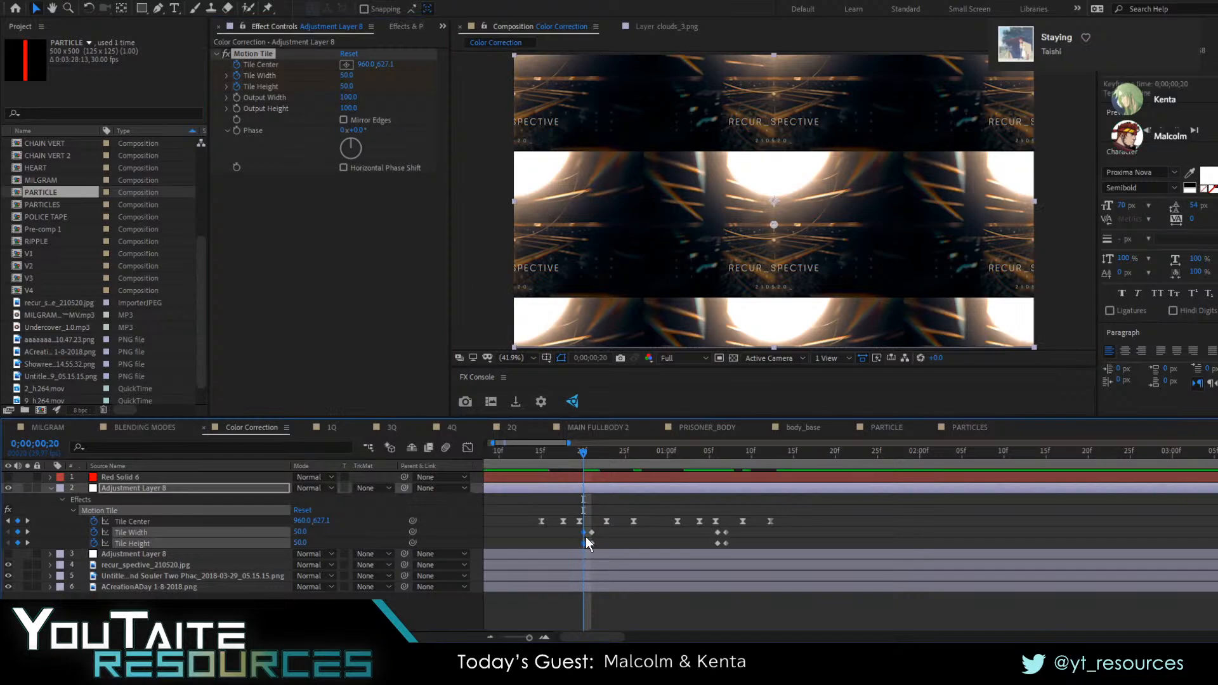
drag(346, 75, 647, 612)
click(618, 627)
Preview the stepped Motion Tile zoom-out from the start of the composition
drag(560, 454, 383, 477)
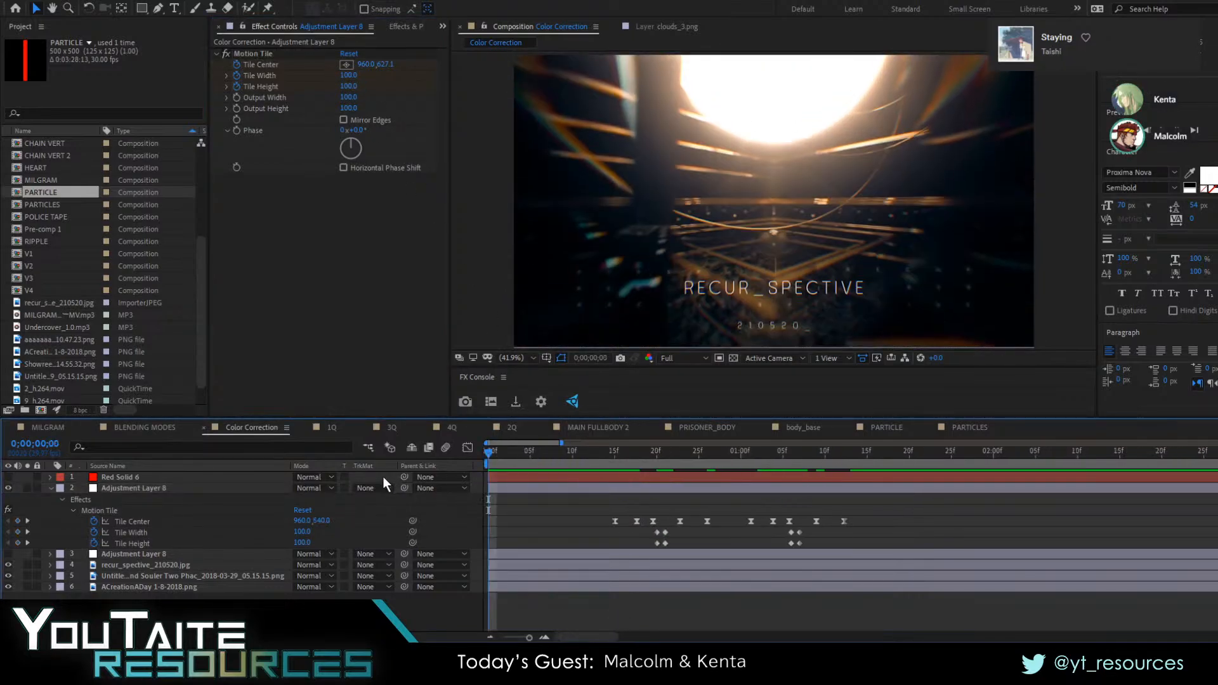
key(space)
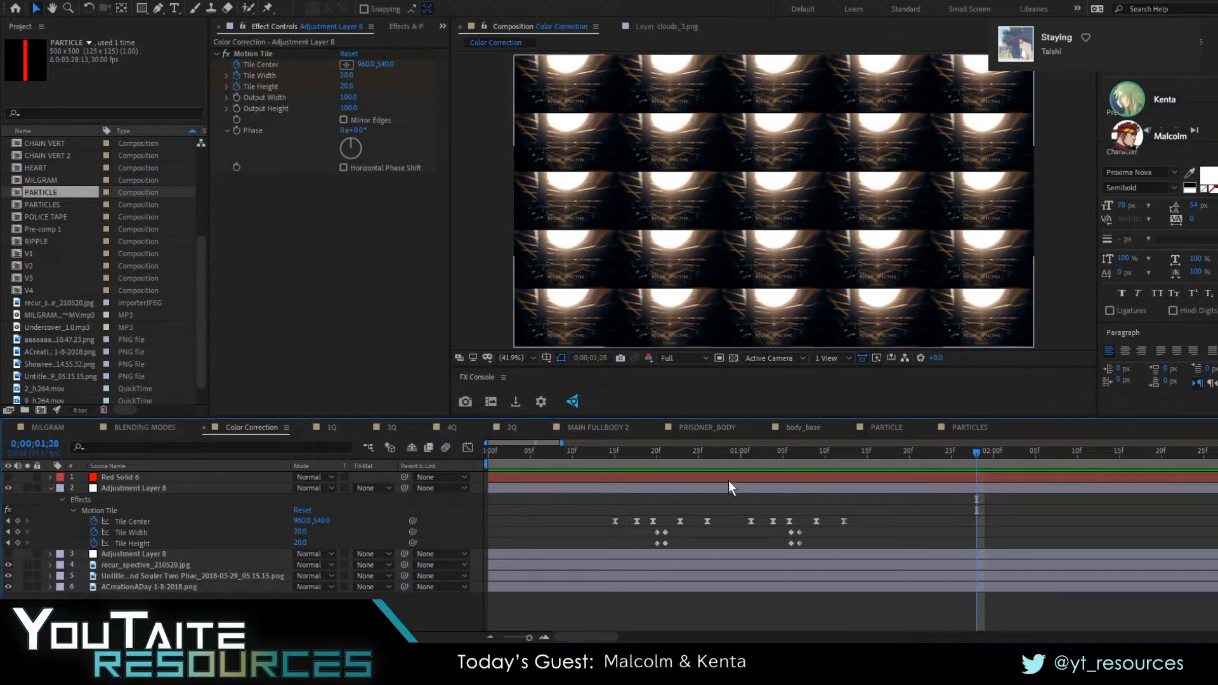
drag(532, 454, 595, 471)
key(space)
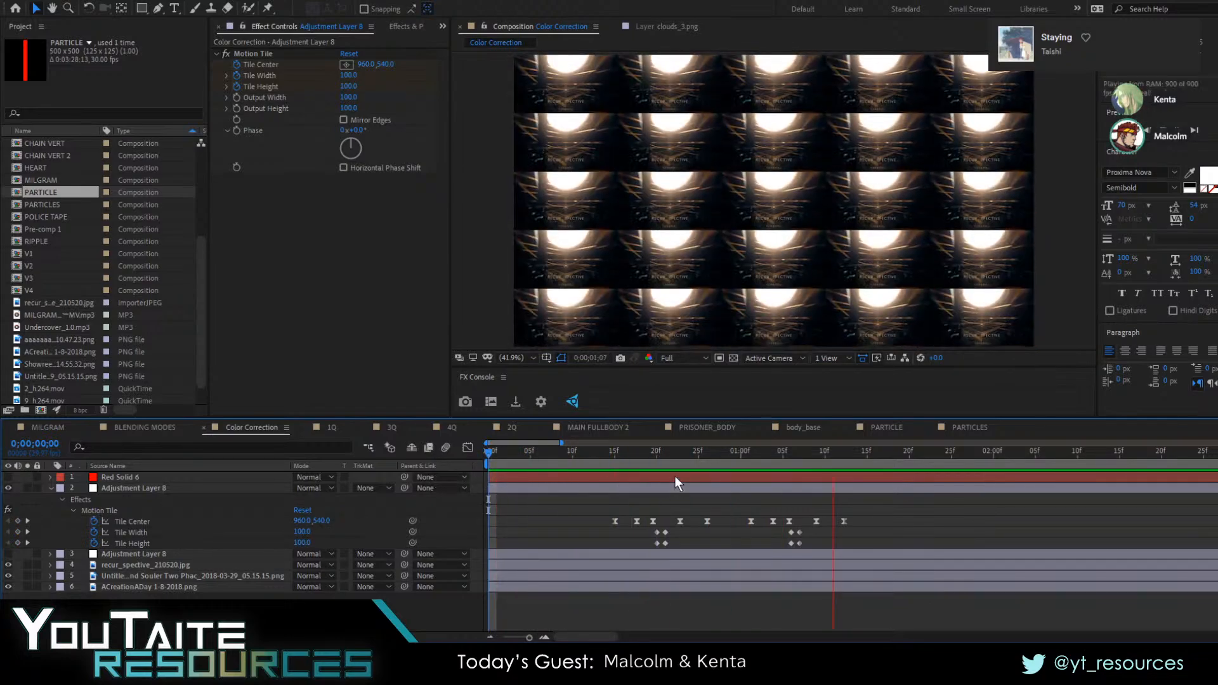
Delete all Tile Center keyframes of the Motion Tile effect on the active Adjustment Layer 8 and show the frame at 0;00;00;21
drag(569, 455, 654, 485)
drag(575, 508, 871, 532)
key(Delete)
key(ctrl+z)
drag(577, 511, 850, 519)
key(Delete)
click(660, 455)
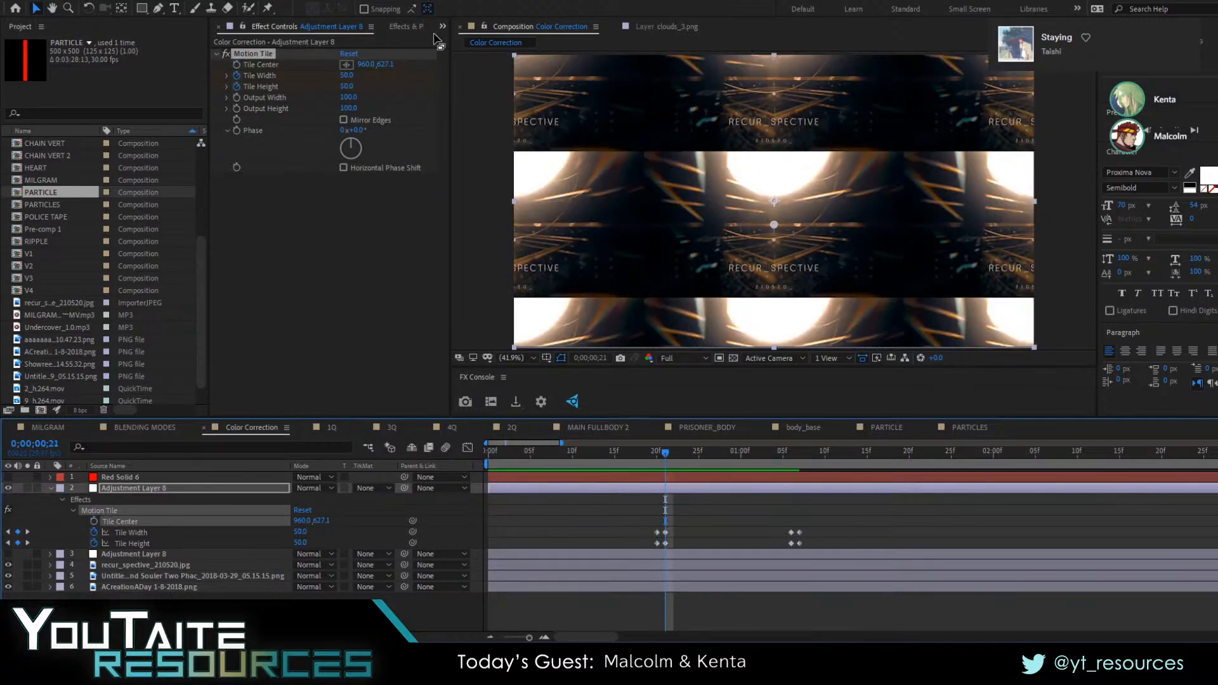
Try the Twitch effect on Adjustment Layer 8, remove it, and undo back to the keyframed Tile Center
key(ctrl+5)
text(twitch)
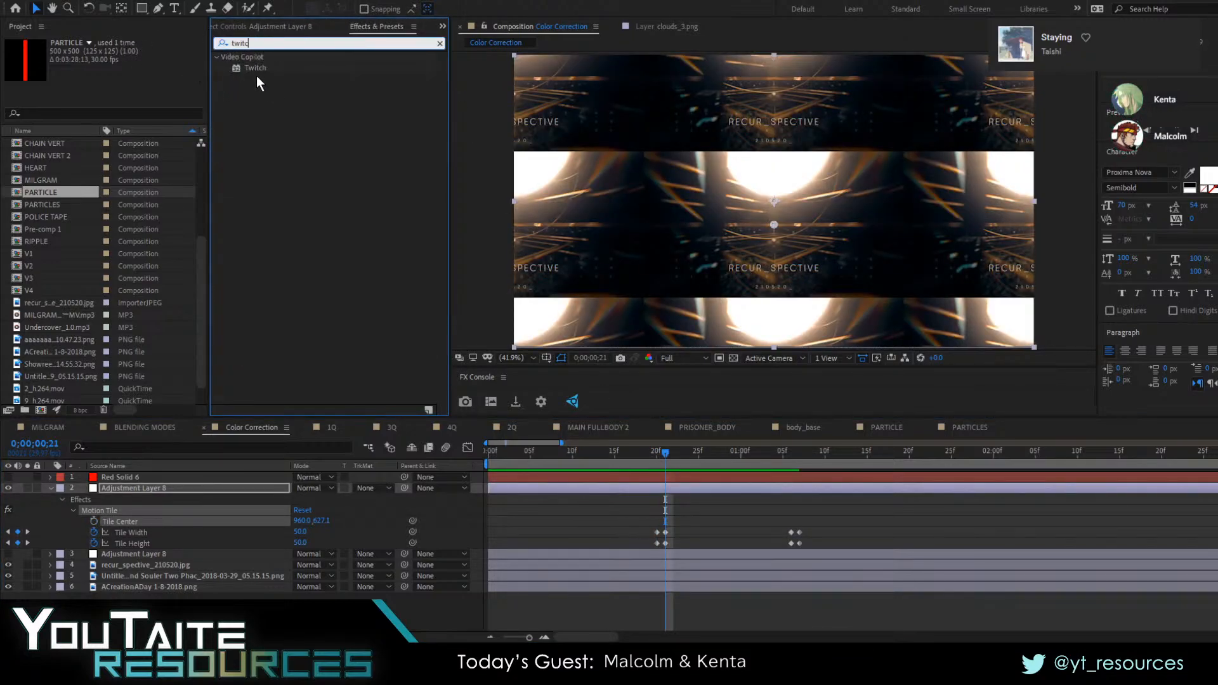
double_click(256, 74)
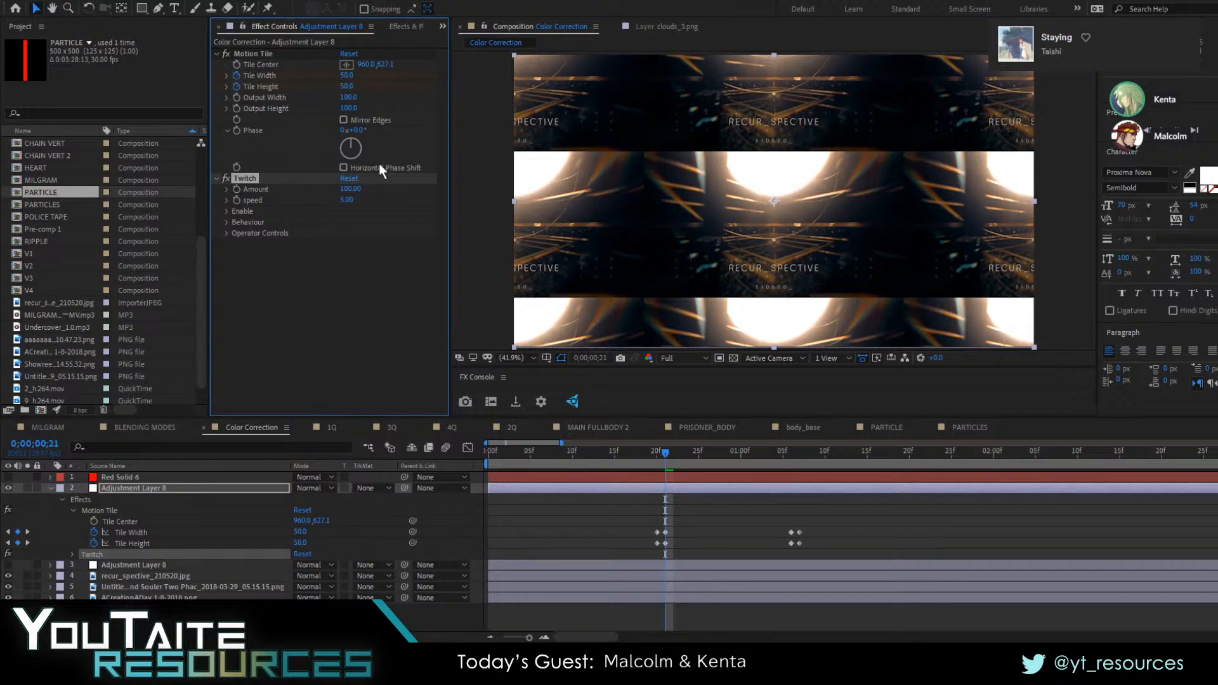
click(424, 177)
key(Delete)
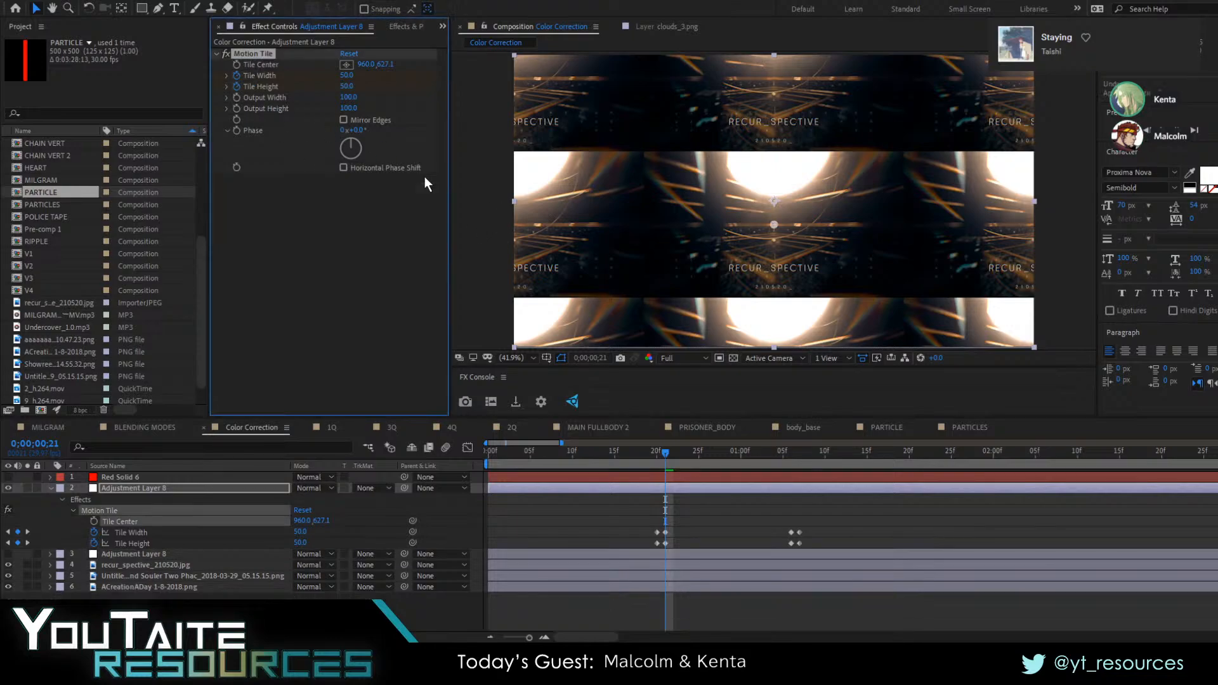
key(ctrl+z)
Examine Tile Center's speed and value graphs while scrubbing around the first zoom-out at 0;00;00;18 to 0;00;00;21
key(Page_Up)
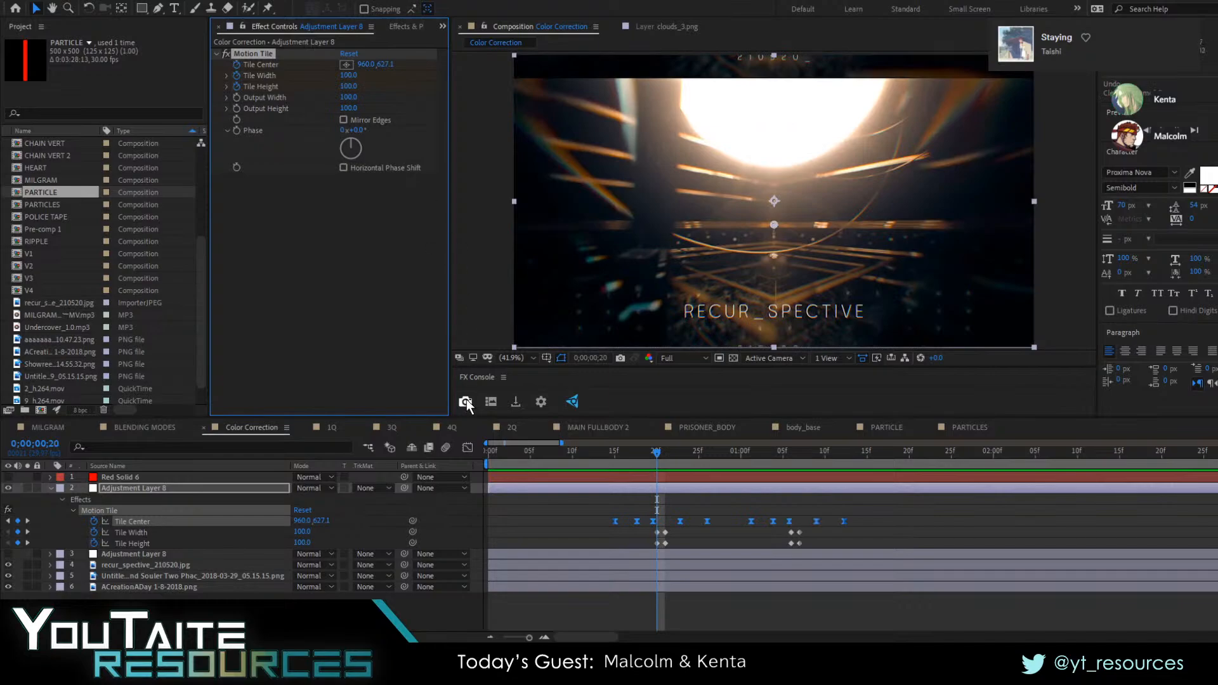
click(467, 448)
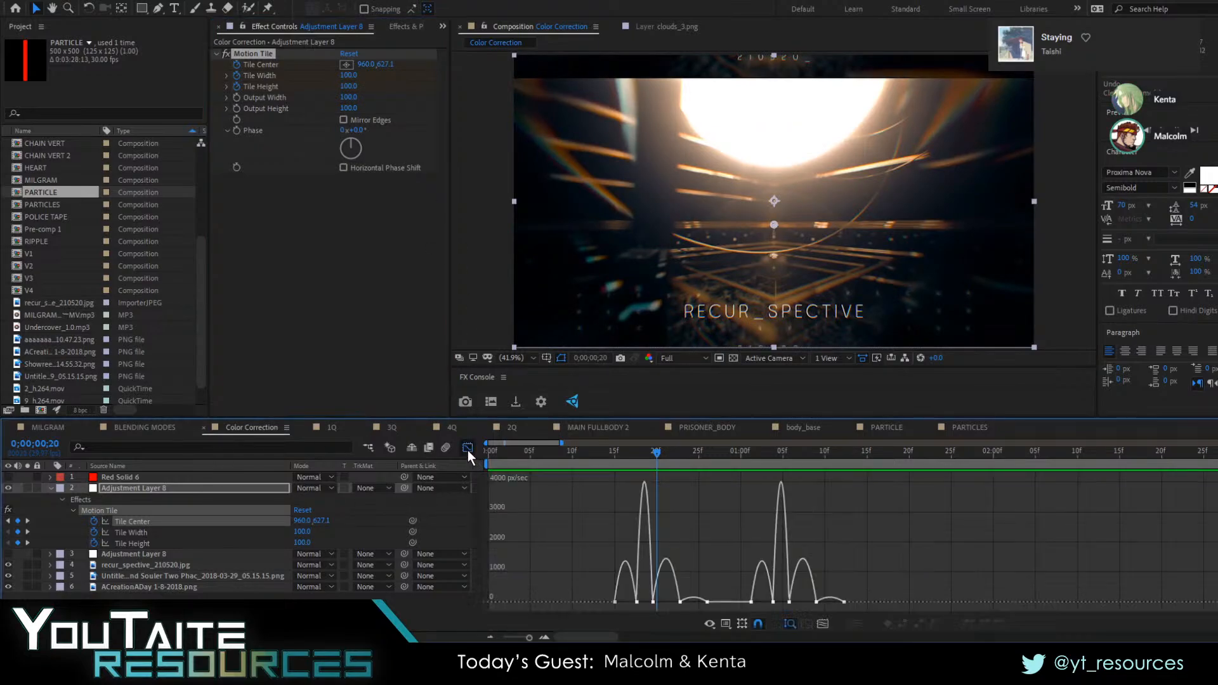
key(Page_Up)
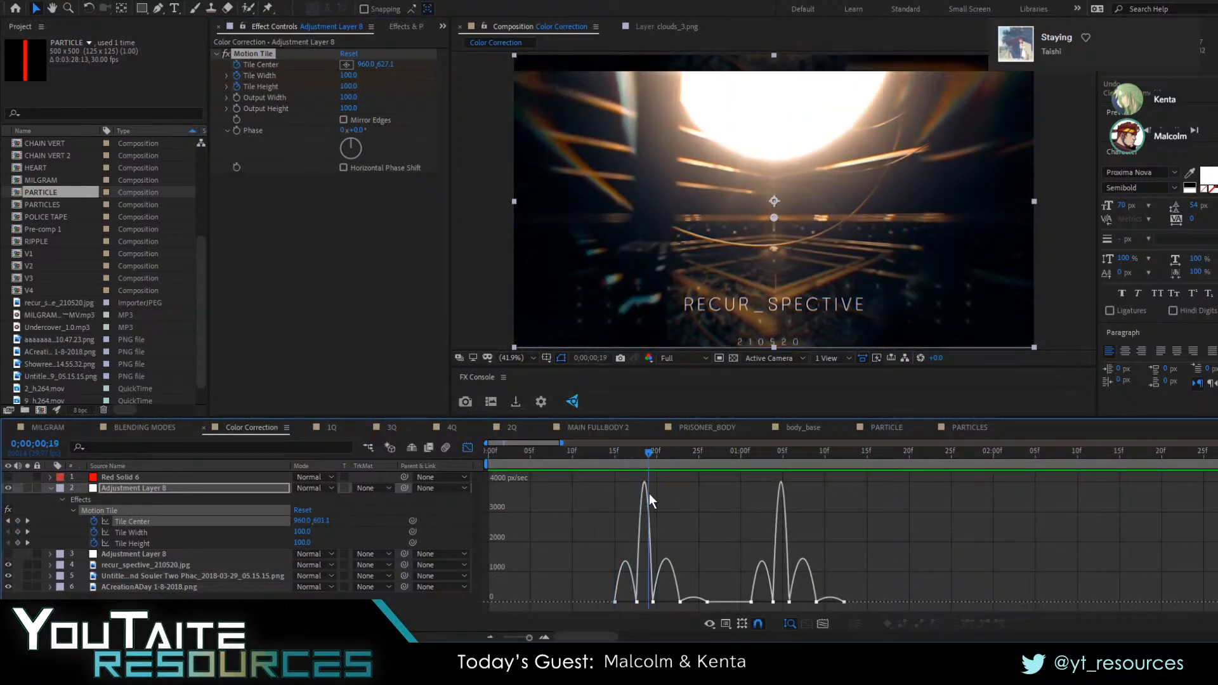
drag(649, 493, 715, 616)
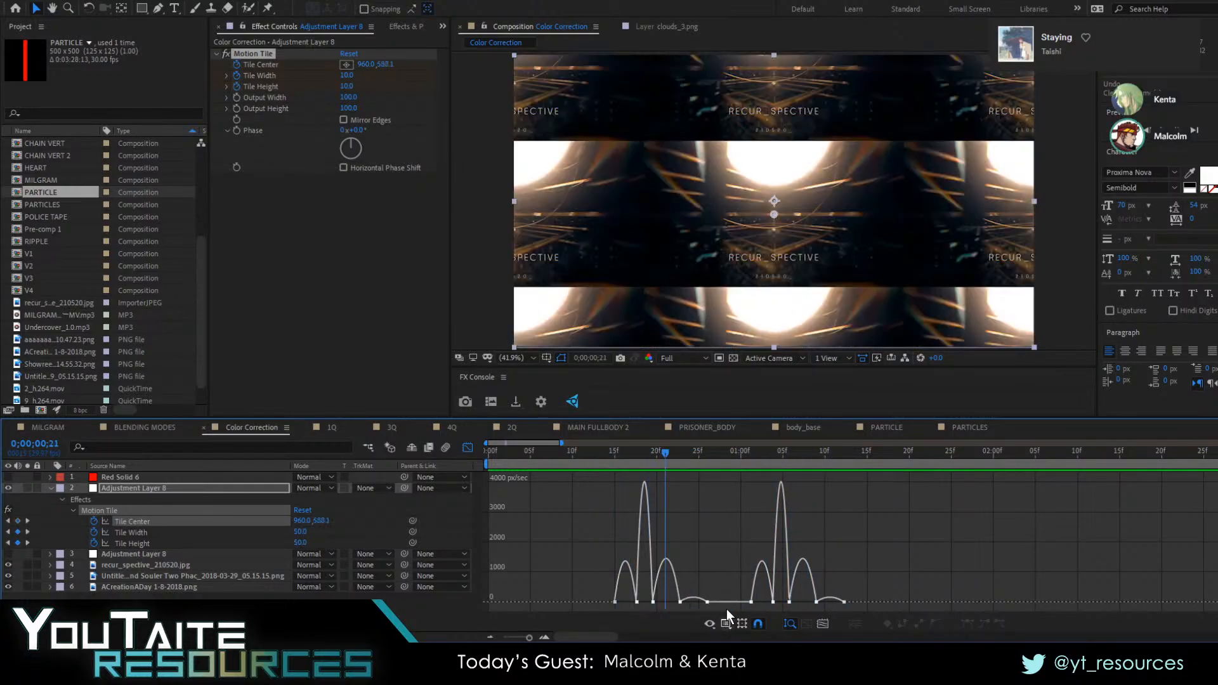
click(762, 498)
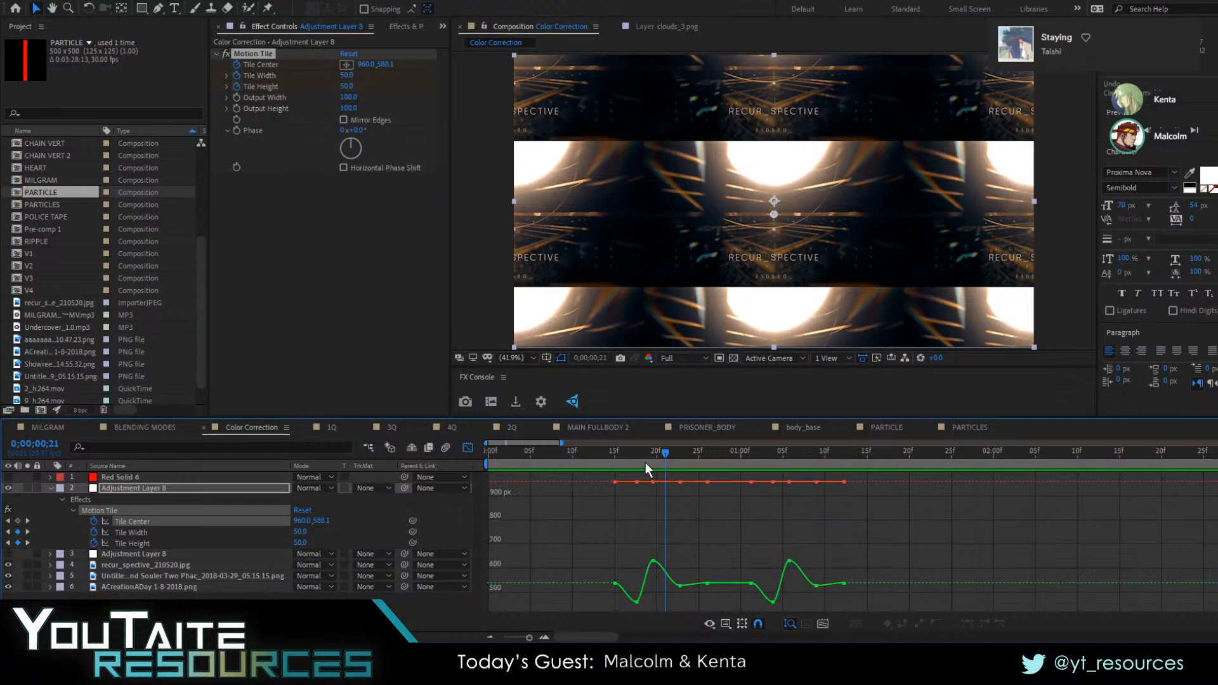
mouse_move(645, 463)
mouse_down()
mouse_move(612, 451)
mouse_move(640, 462)
mouse_move(610, 466)
mouse_move(640, 481)
mouse_up()
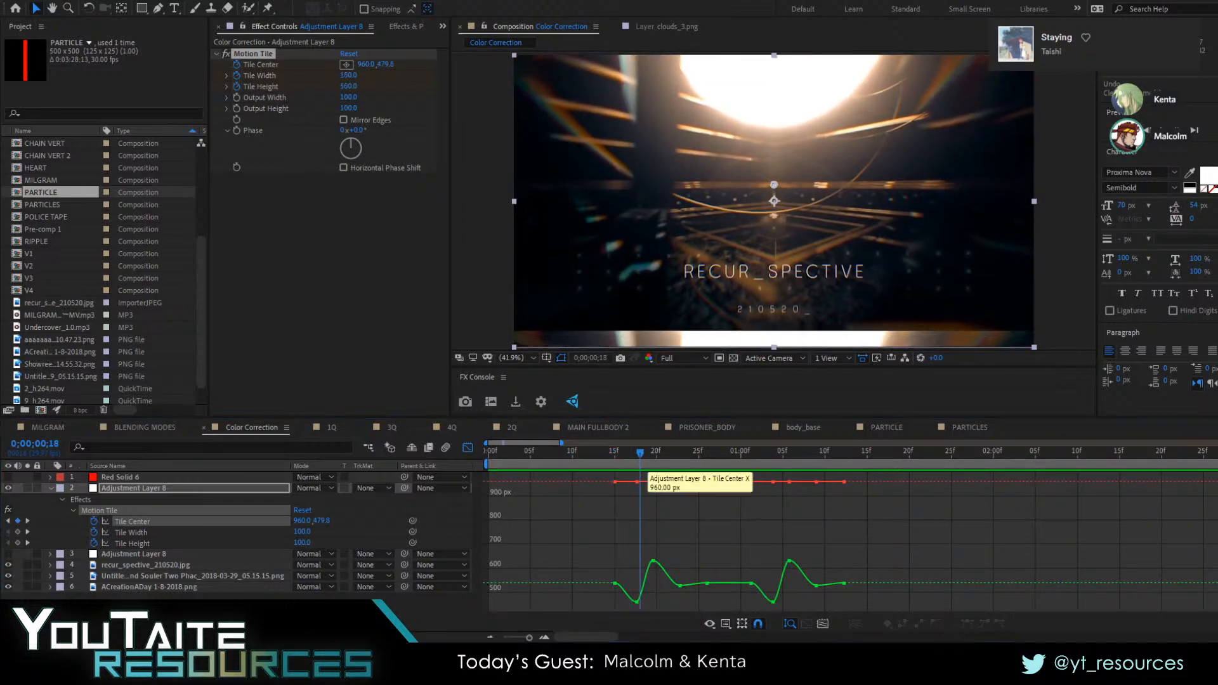
click(468, 448)
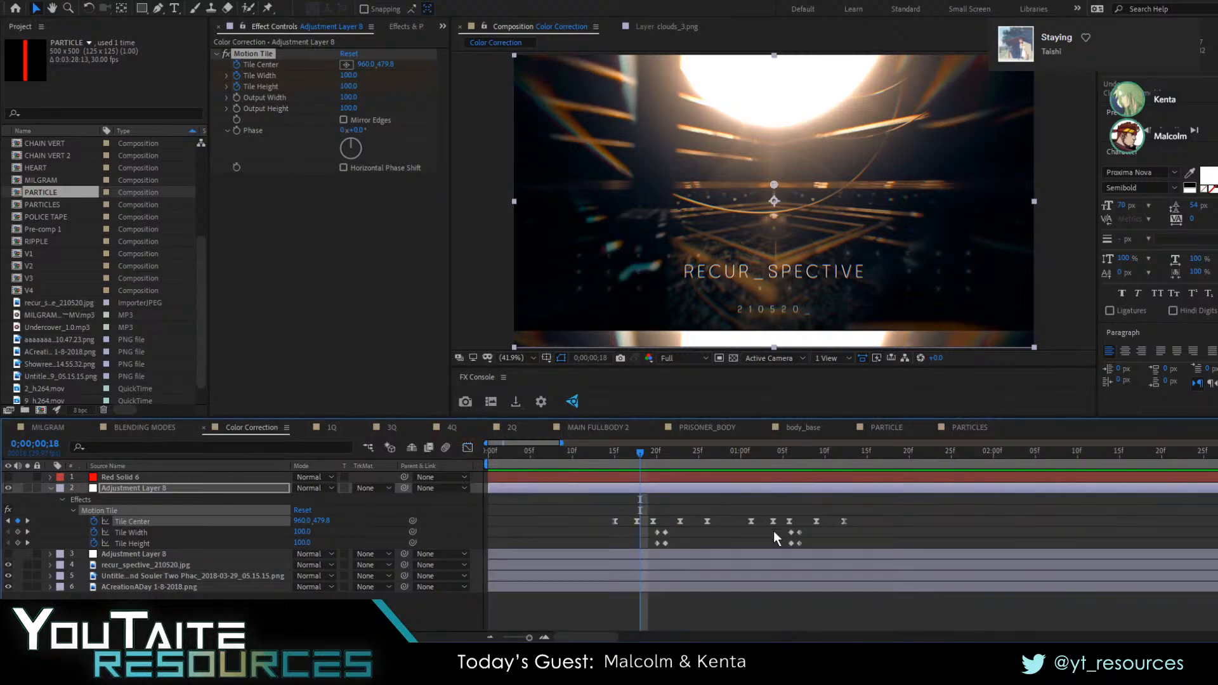
Try making all the Tile Center keyframes rove across time, and undo the change
click(871, 520)
drag(872, 512, 612, 527)
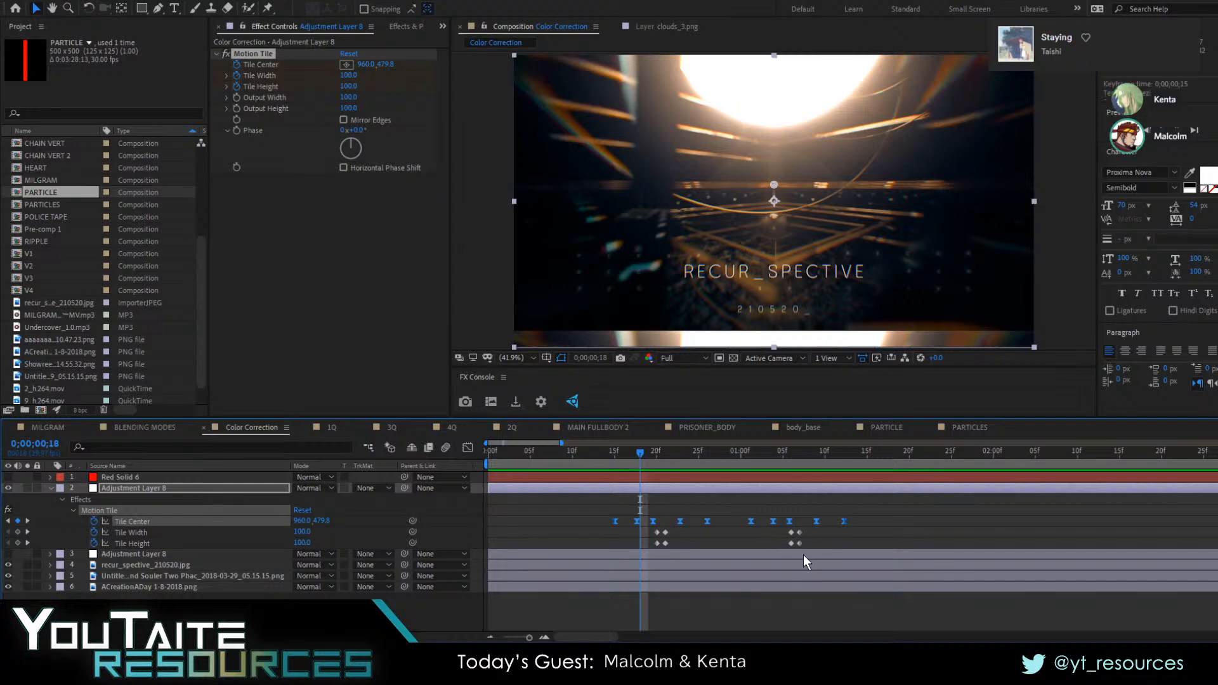
right_click(680, 523)
click(716, 478)
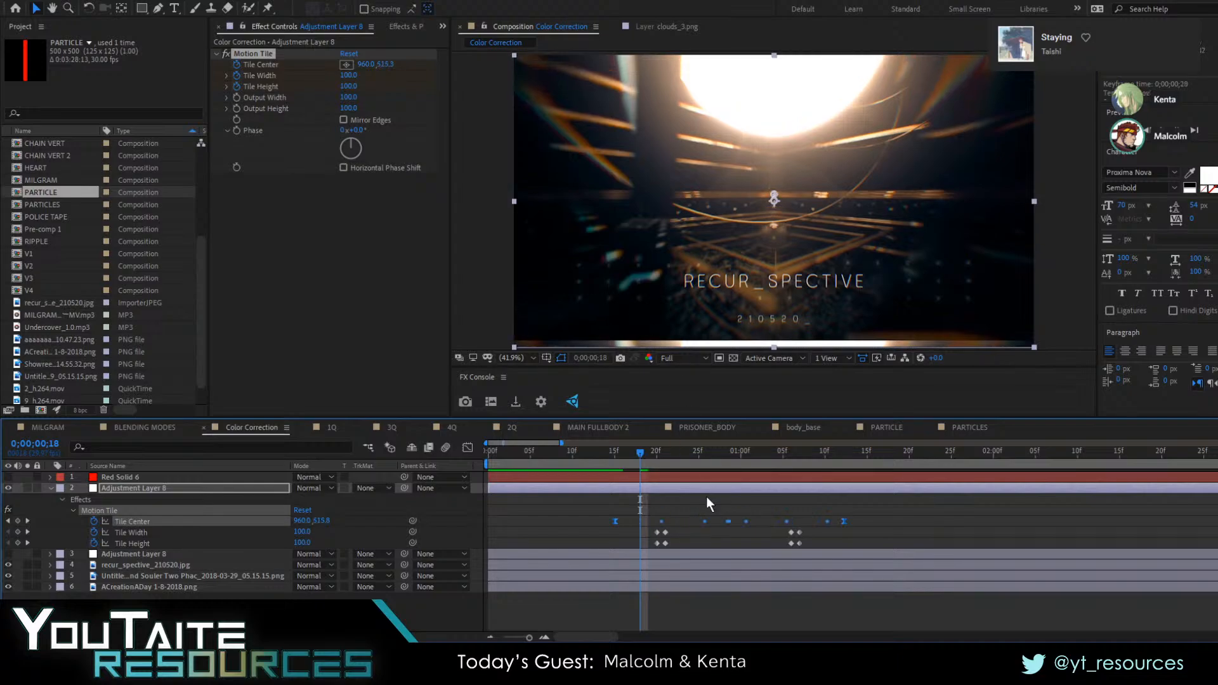
key(ctrl+z)
Preview the shake with all Tile Center keyframes set to linear interpolation, and undo the interpolation change
right_click(652, 523)
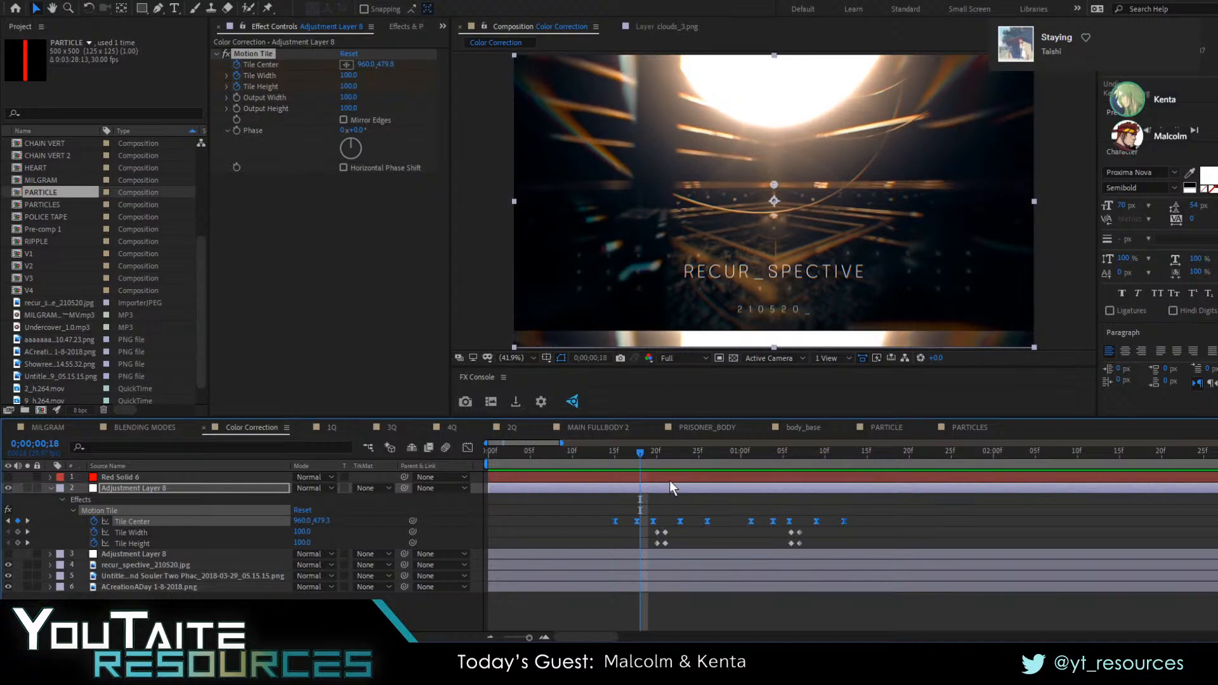
click(672, 474)
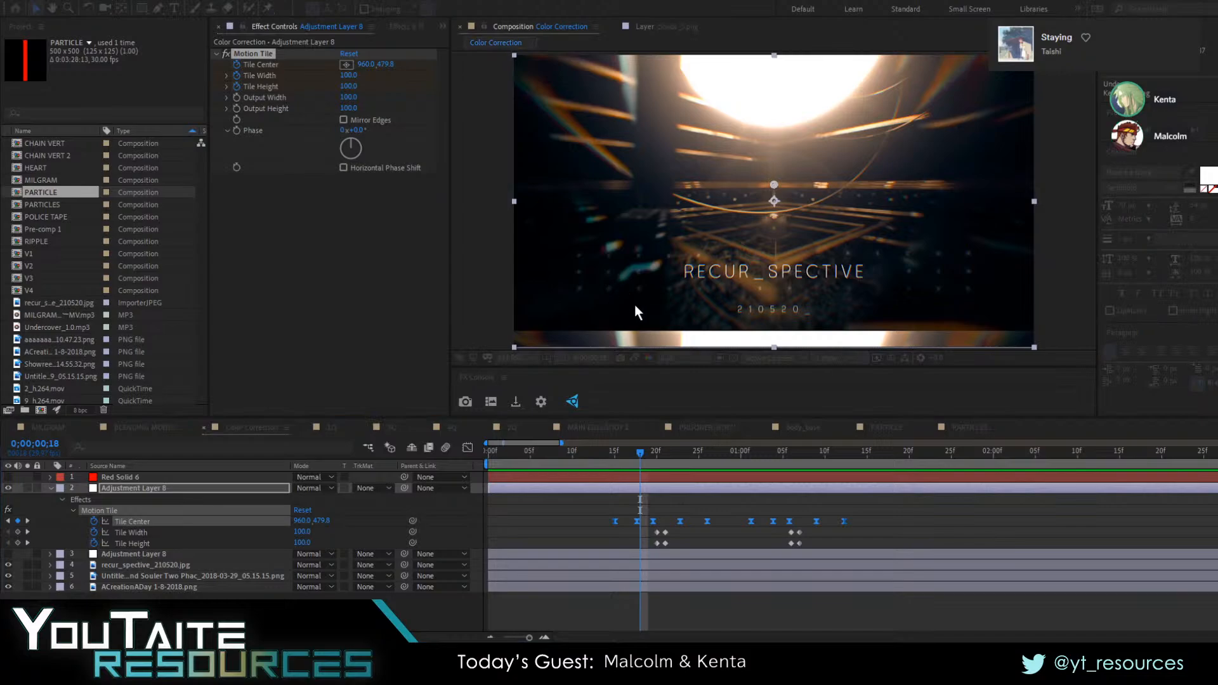
click(614, 379)
click(467, 448)
drag(605, 450, 630, 459)
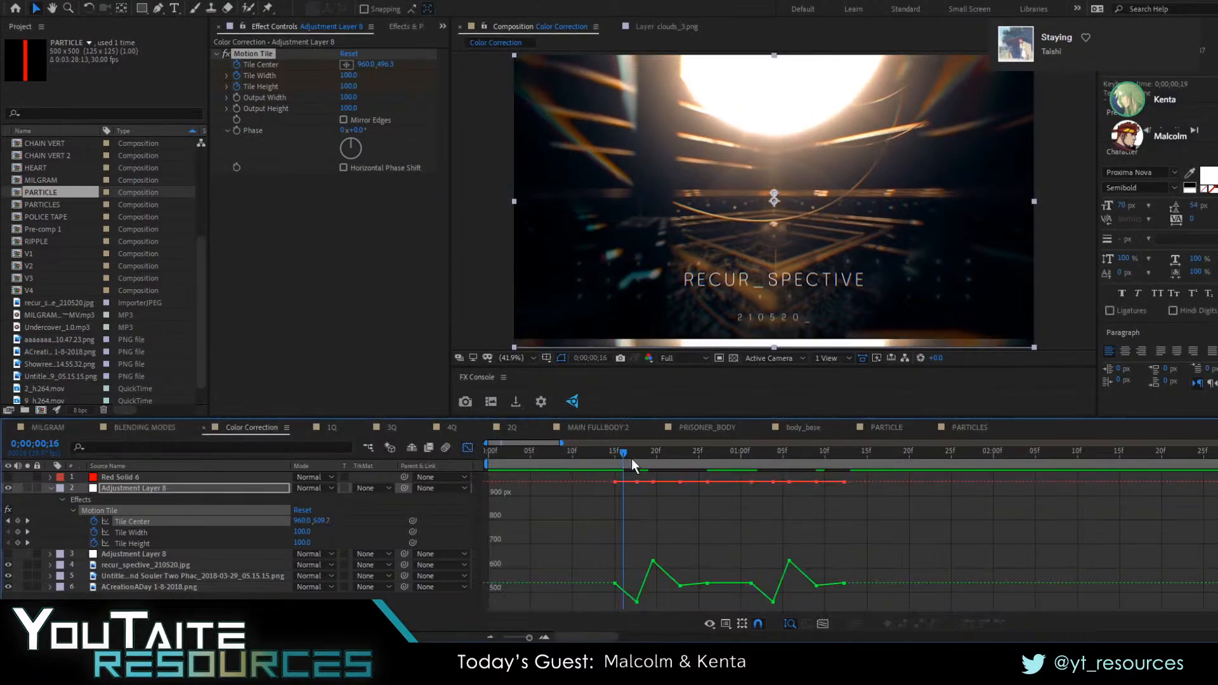
key(space)
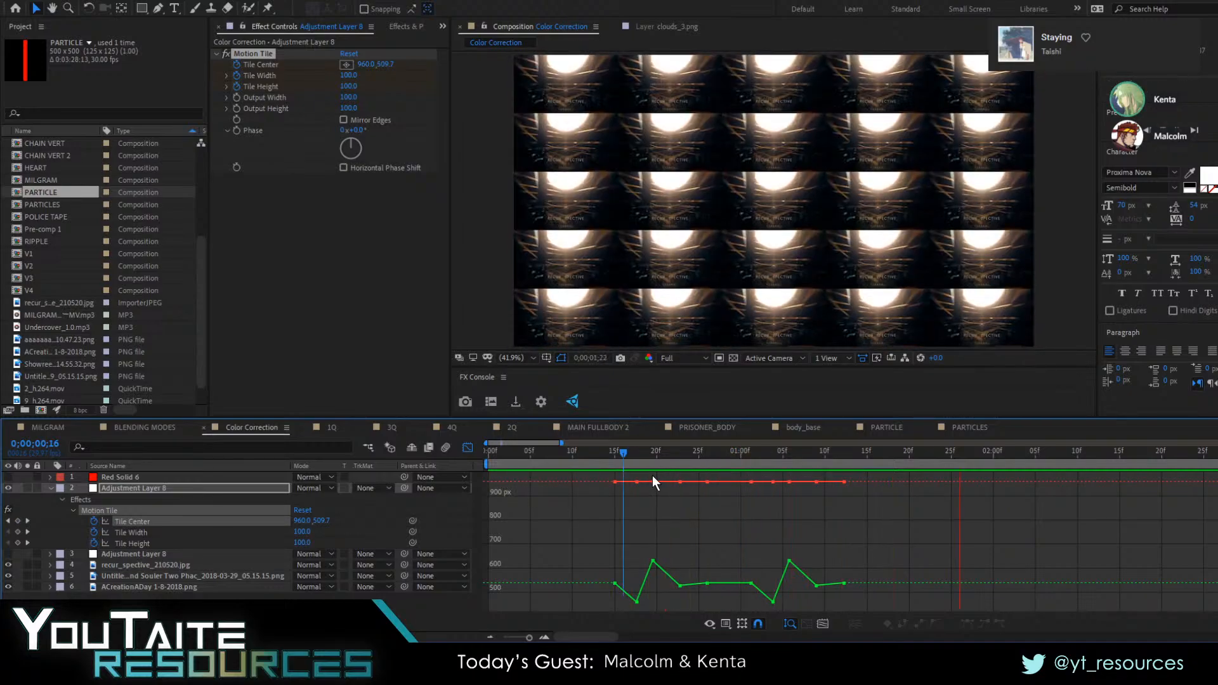
key(ctrl+z)
Preview the eased tiled zoom-out with shaking from 0;00;00;10 and from the start of the composition
click(575, 456)
key(space)
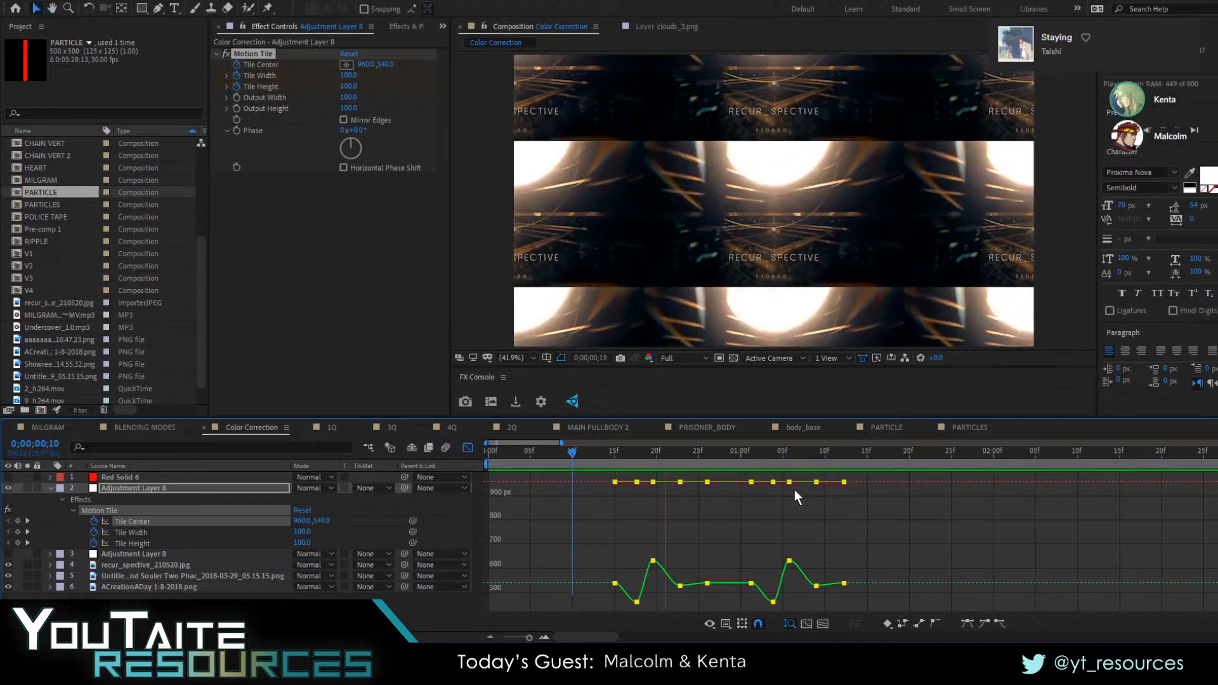
key(space)
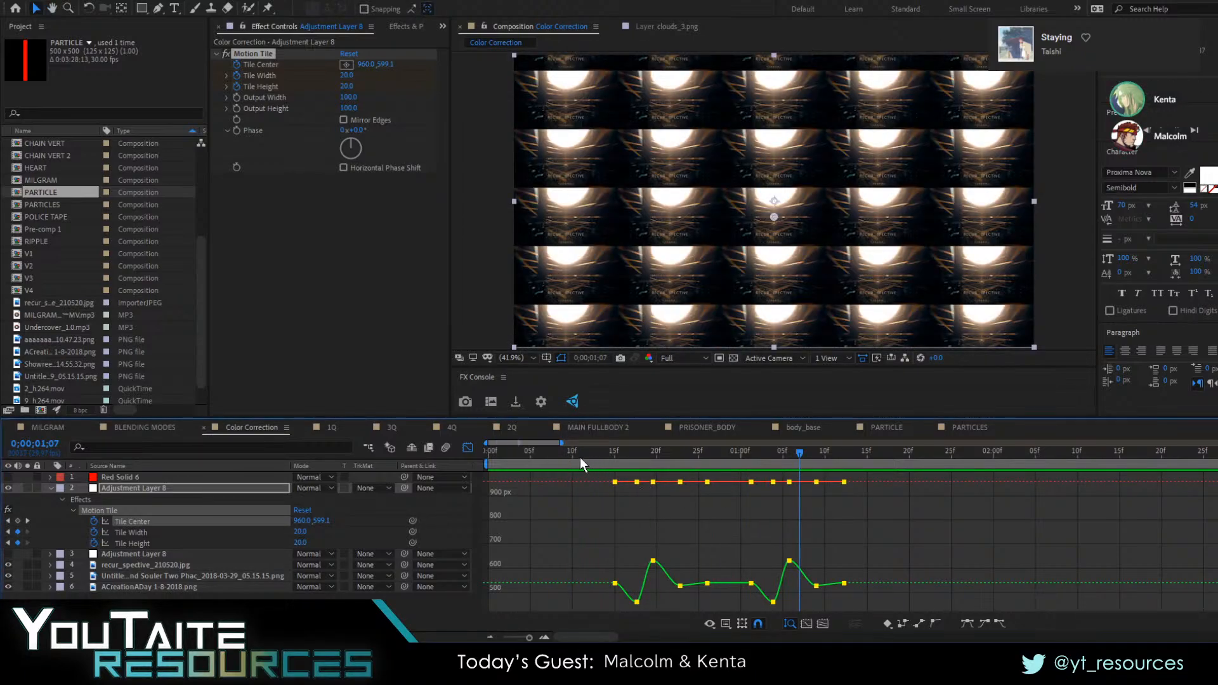
key(space)
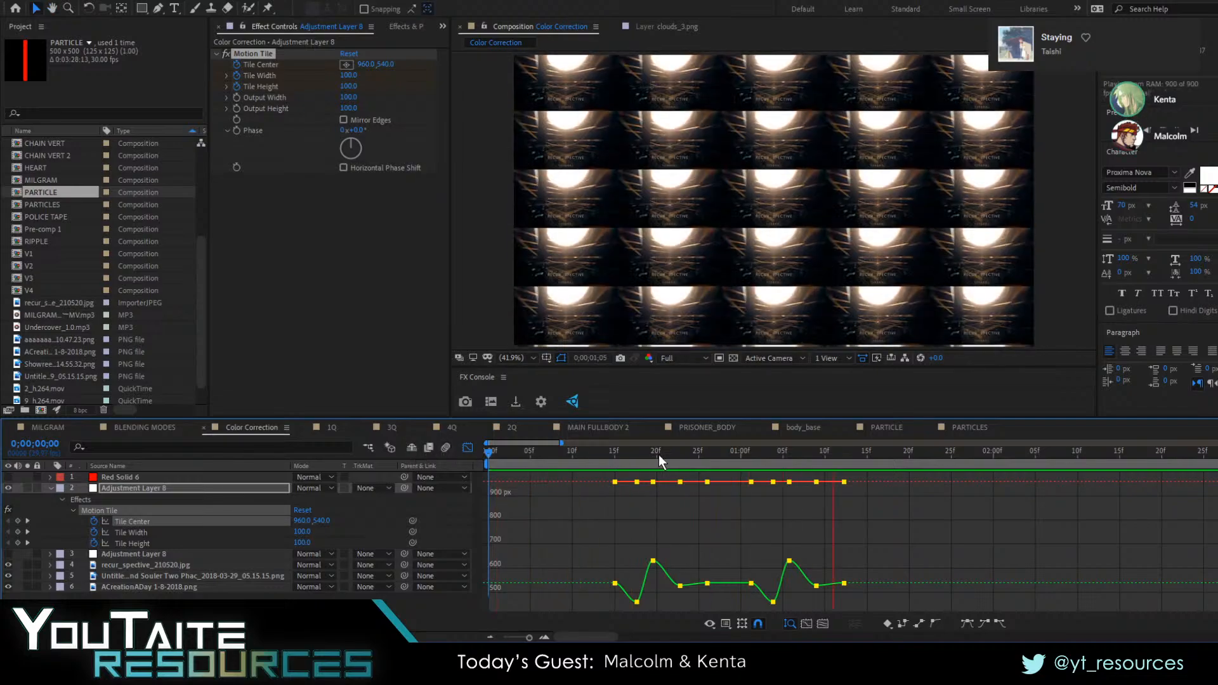
click(468, 447)
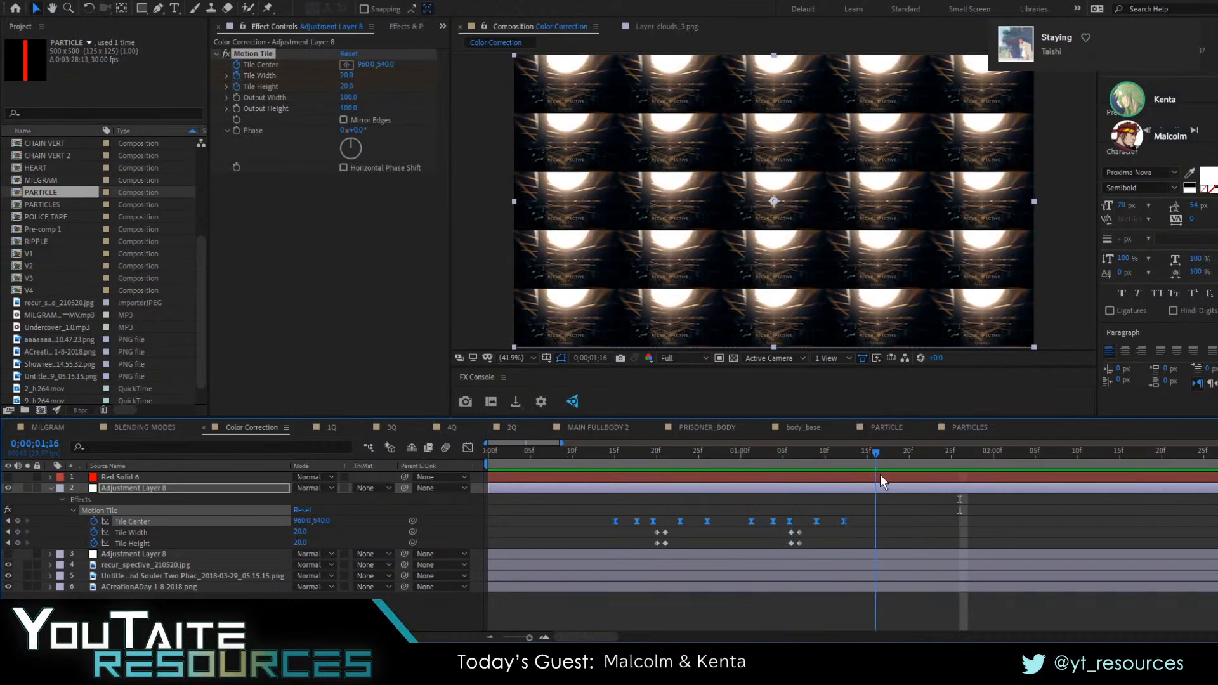
drag(742, 479, 466, 507)
key(space)
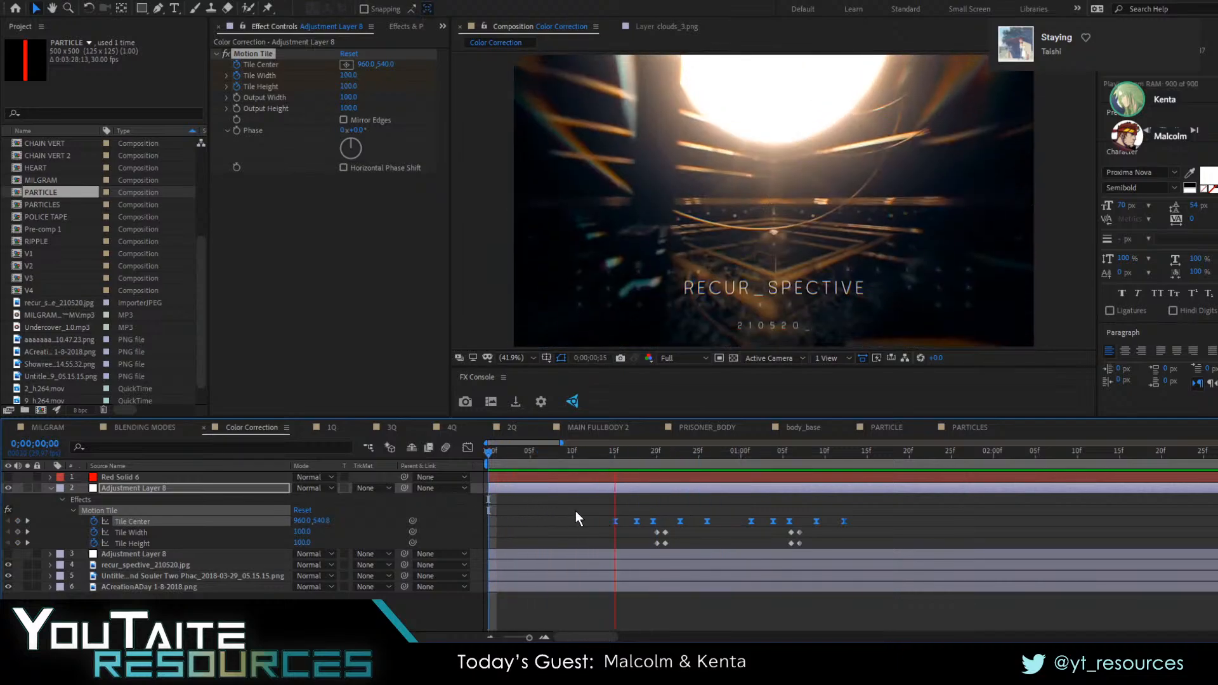
key(space)
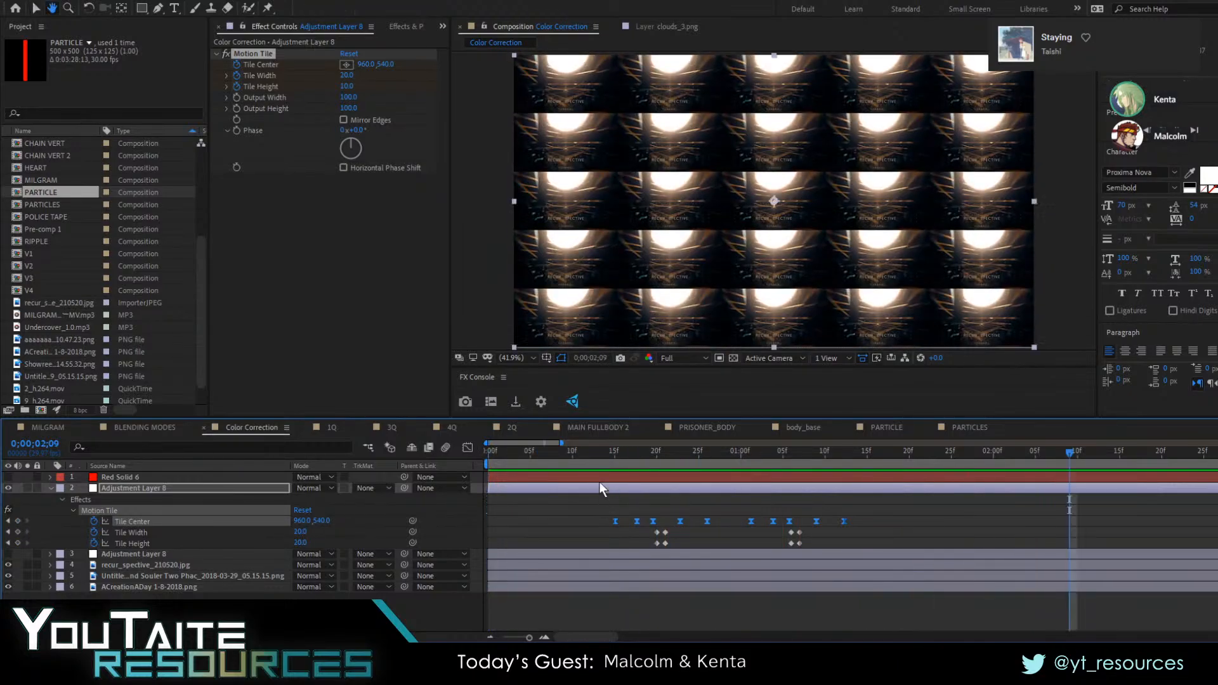
drag(558, 464, 580, 480)
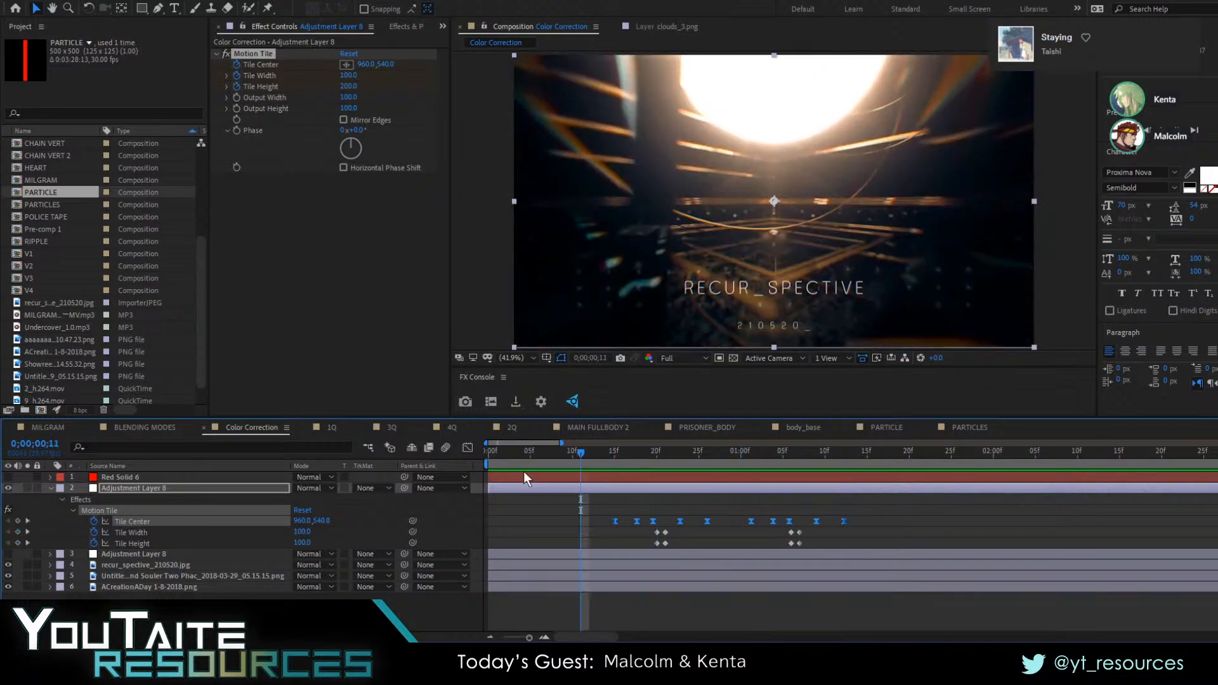
Compare the Motion Tile keyframes with Tile Center's value graph, scrubbing through the shake before each tile change
click(466, 448)
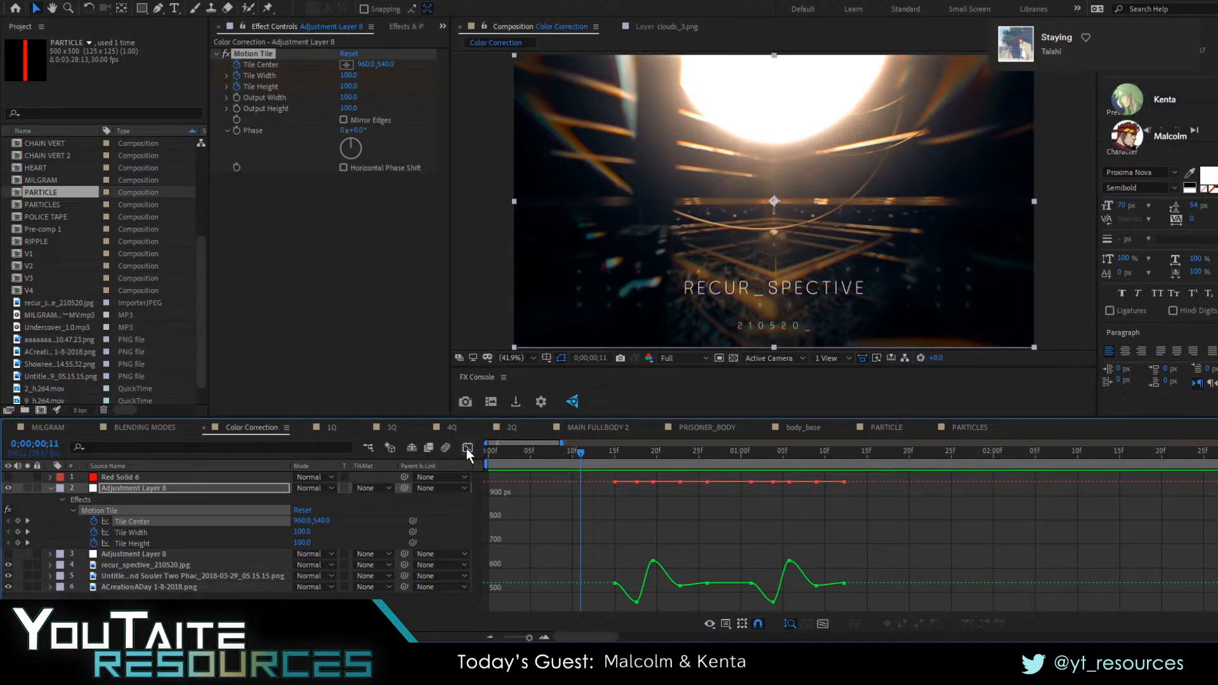
click(467, 448)
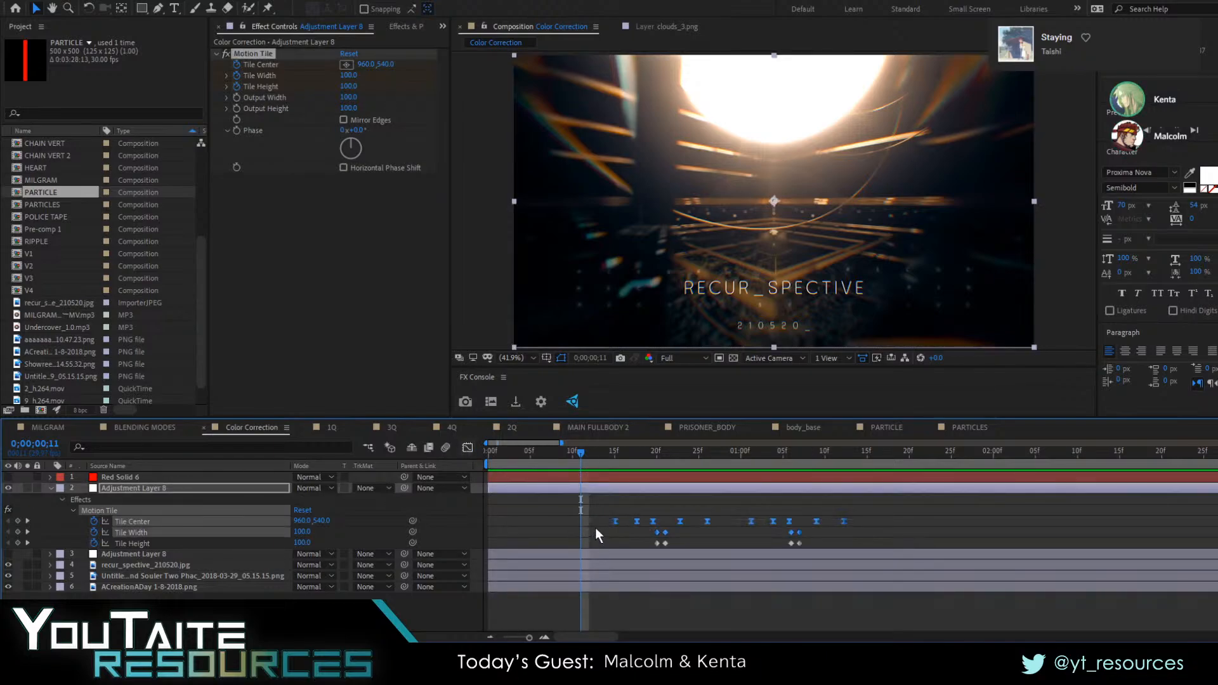
drag(595, 527, 873, 521)
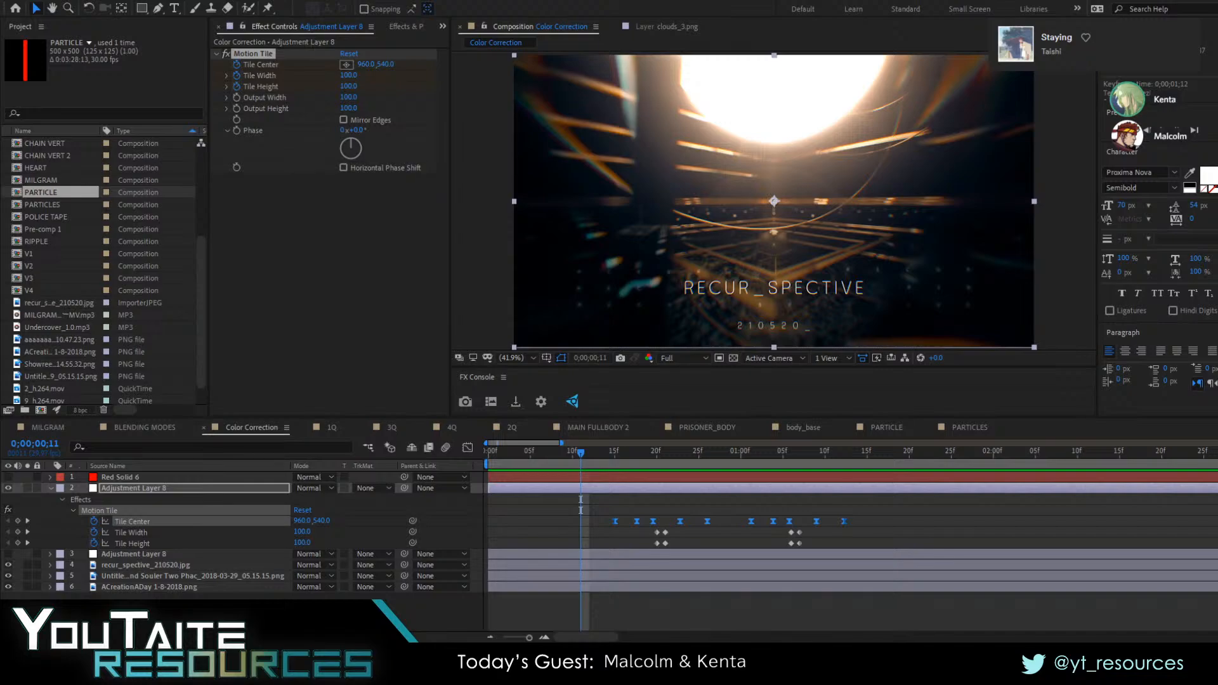
click(673, 542)
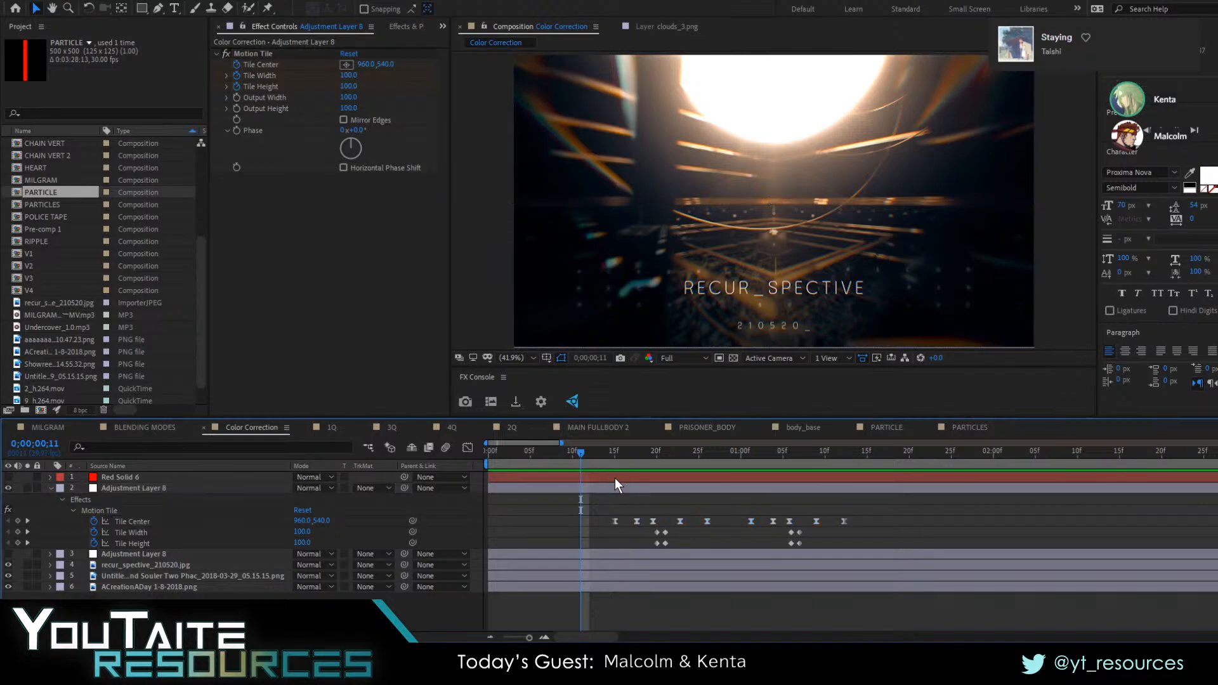
drag(626, 463, 588, 492)
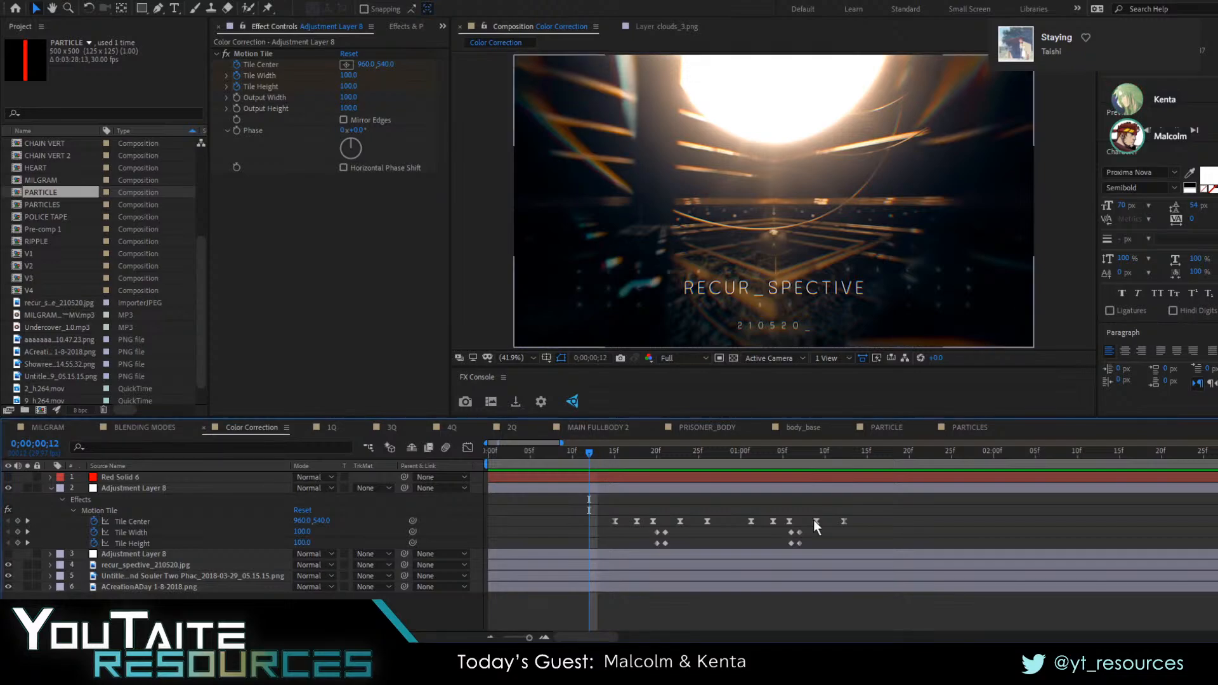
click(468, 447)
click(138, 520)
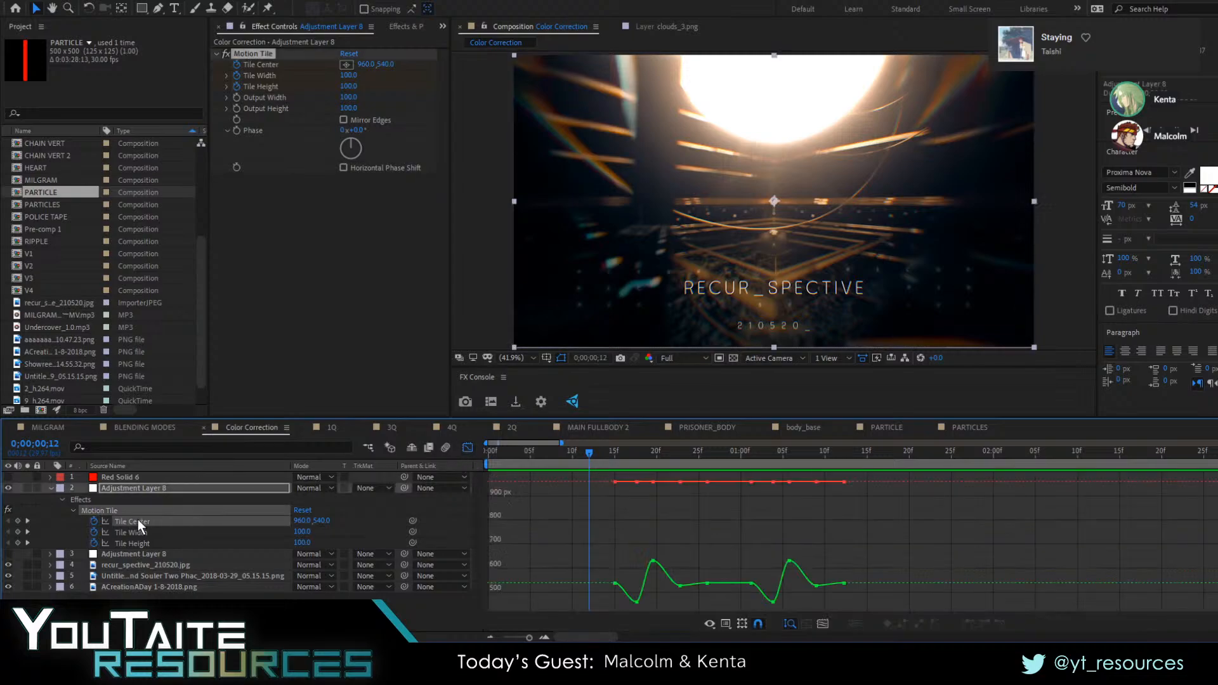
drag(623, 449, 710, 472)
drag(742, 478, 607, 507)
click(468, 448)
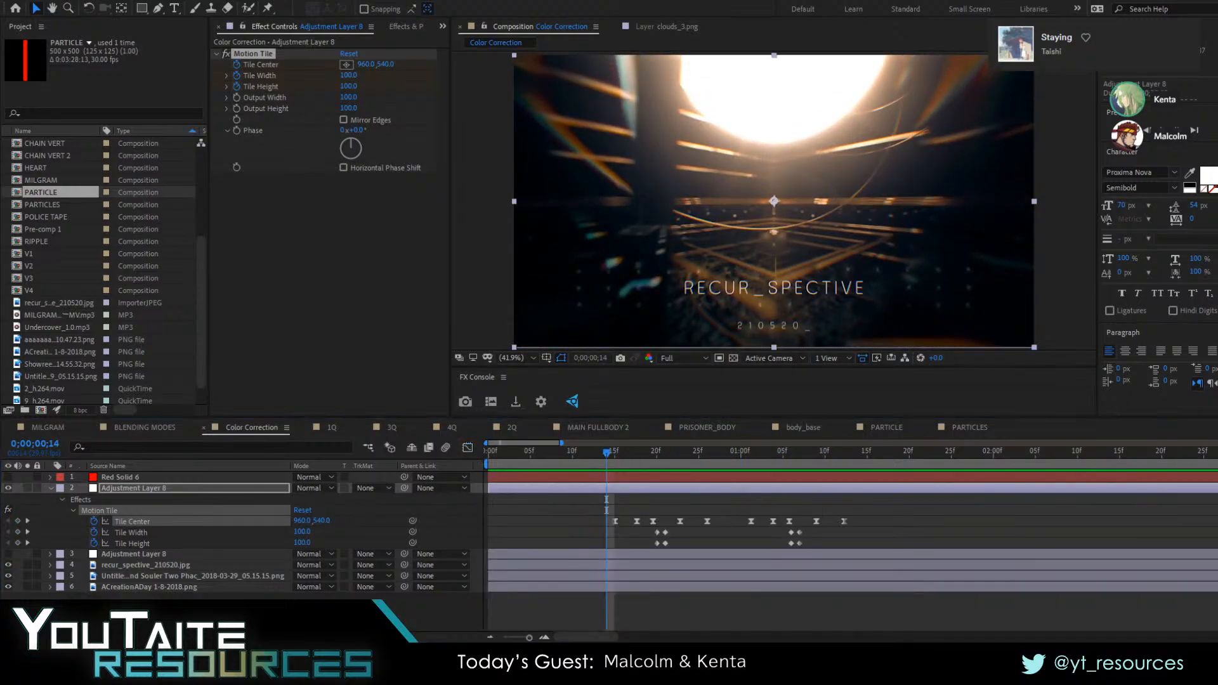
click(468, 448)
click(469, 449)
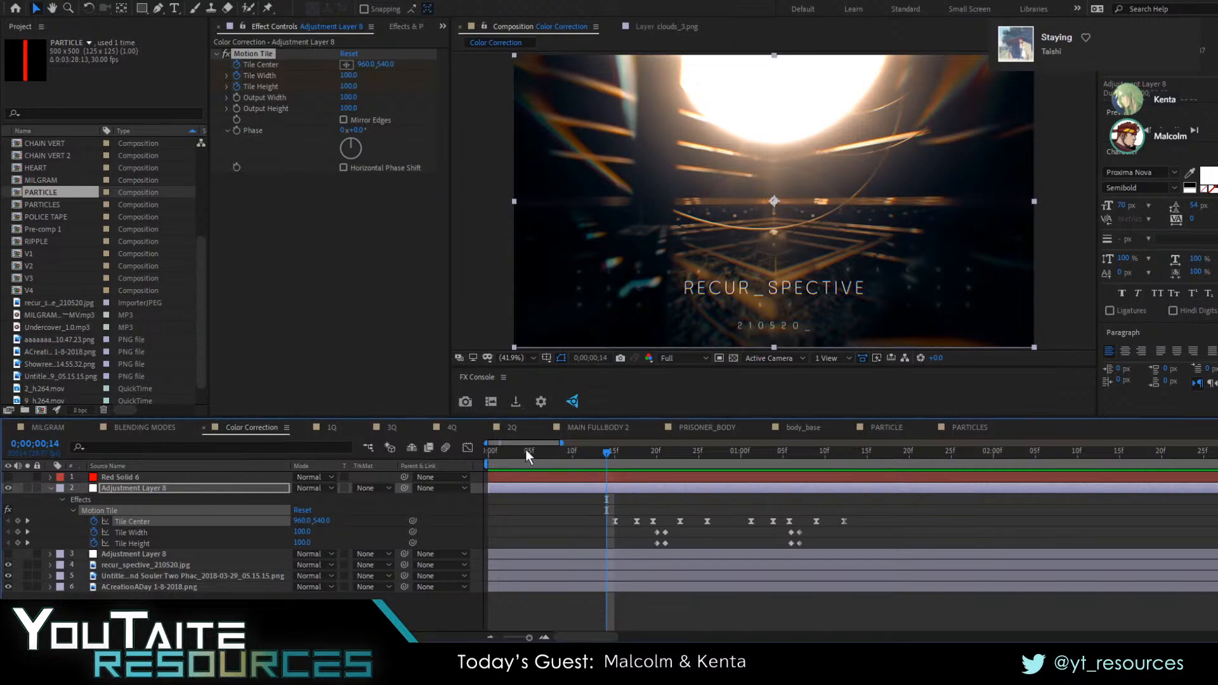
View the audience questions in the 3Q, 4Q and 2Q compositions
click(387, 428)
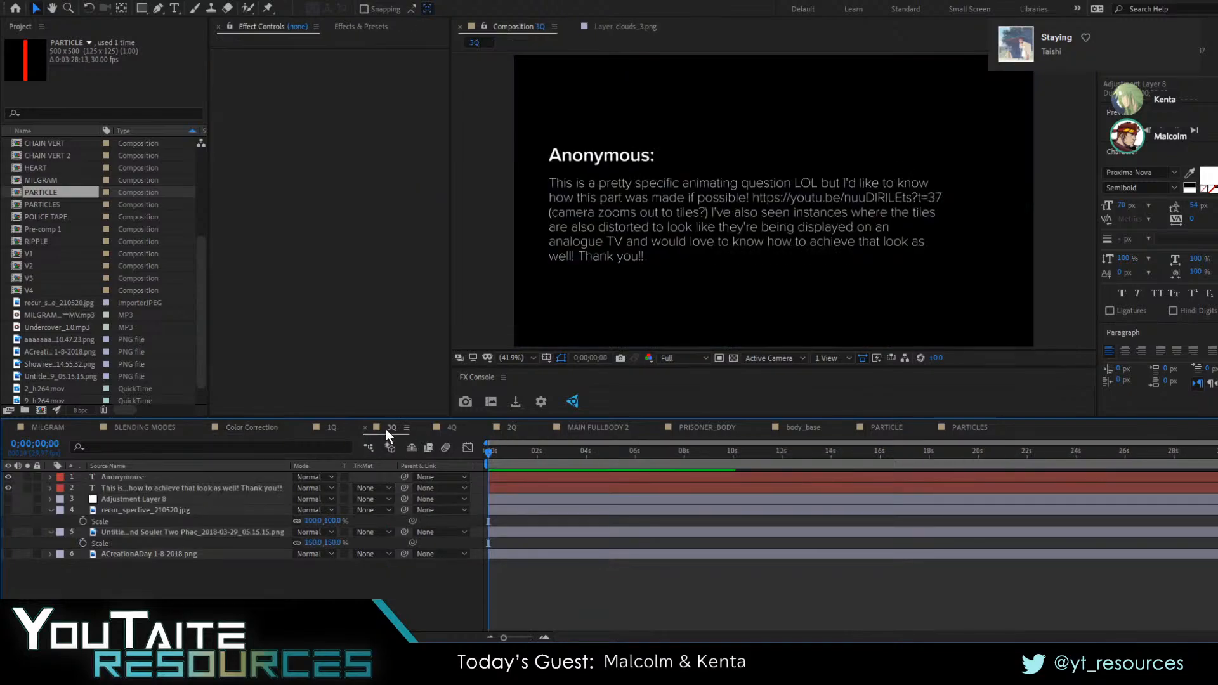
click(453, 428)
click(633, 566)
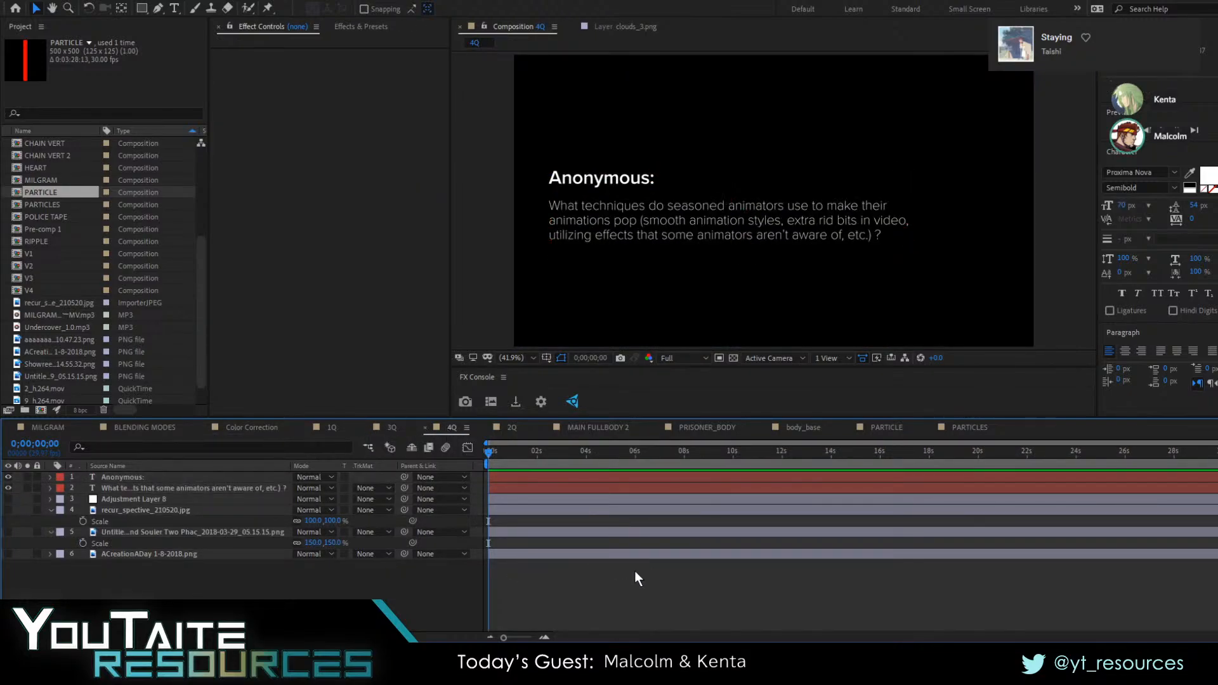
click(501, 427)
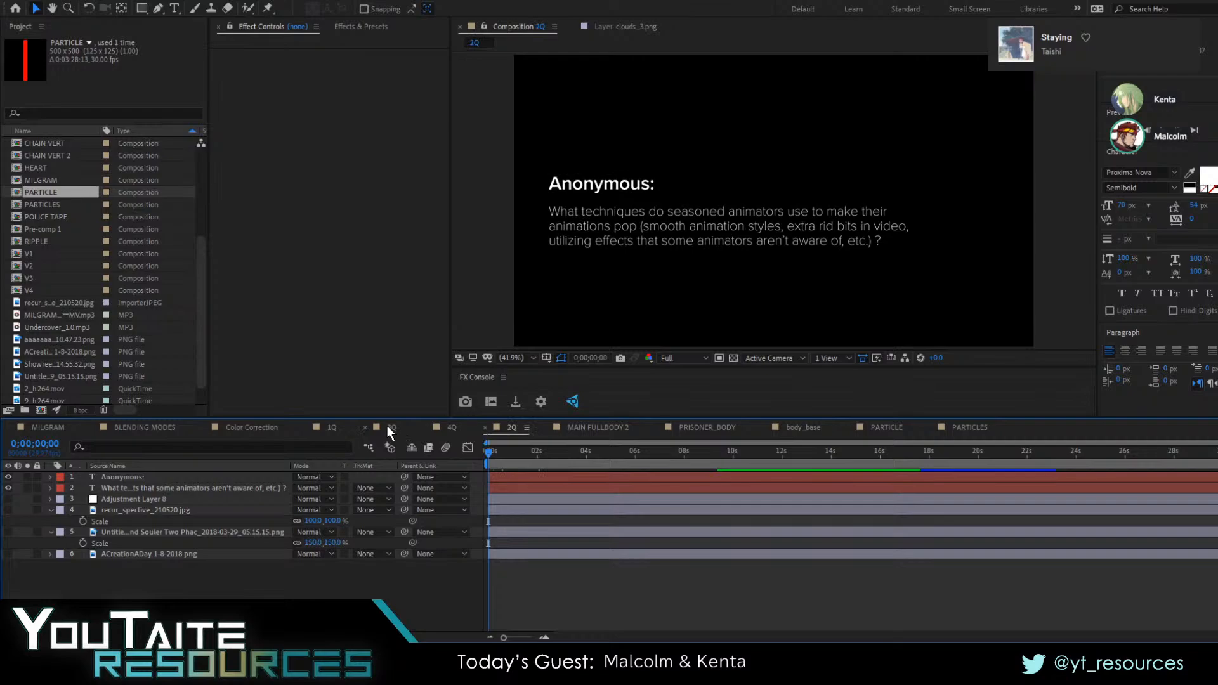
View the 4Q, 3Q and Color Correction compositions and open the BLENDING MODES composition
click(451, 428)
click(386, 429)
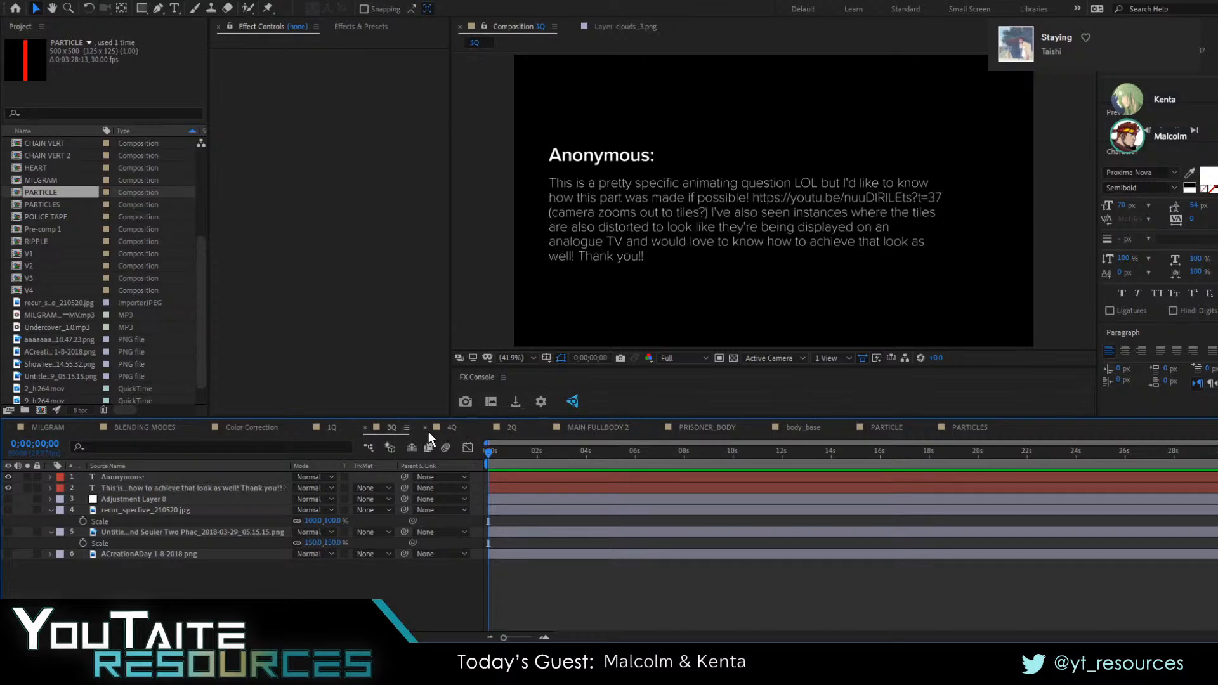
click(451, 428)
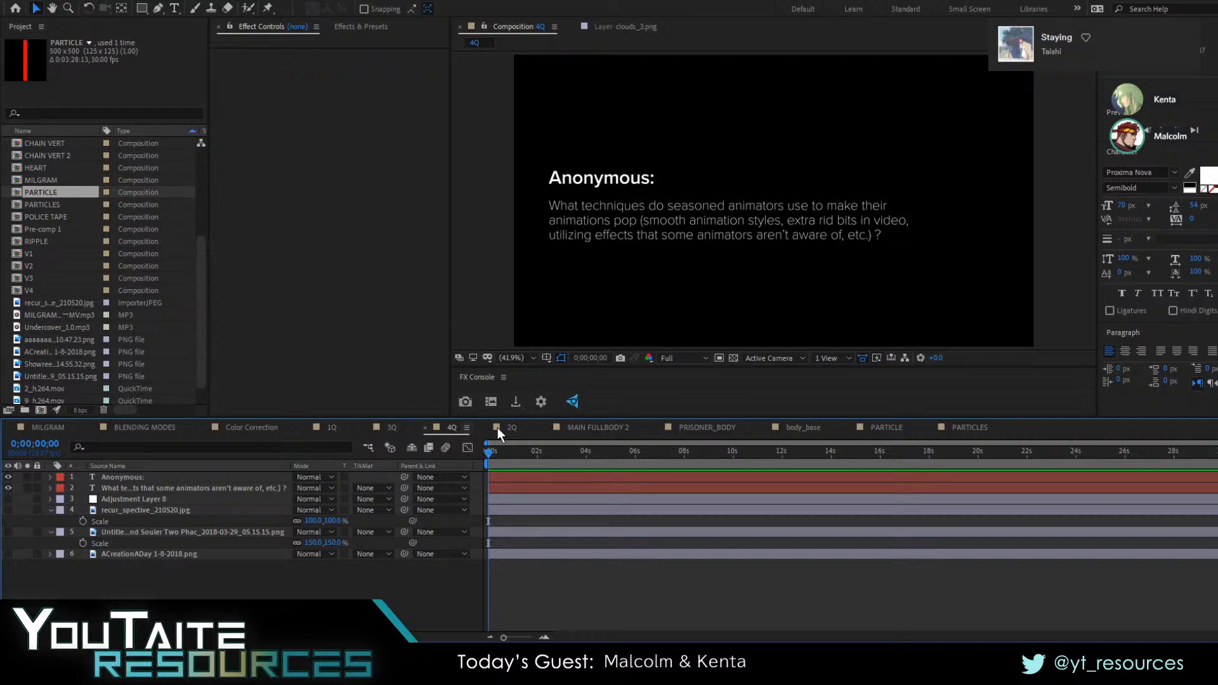
click(162, 431)
click(258, 425)
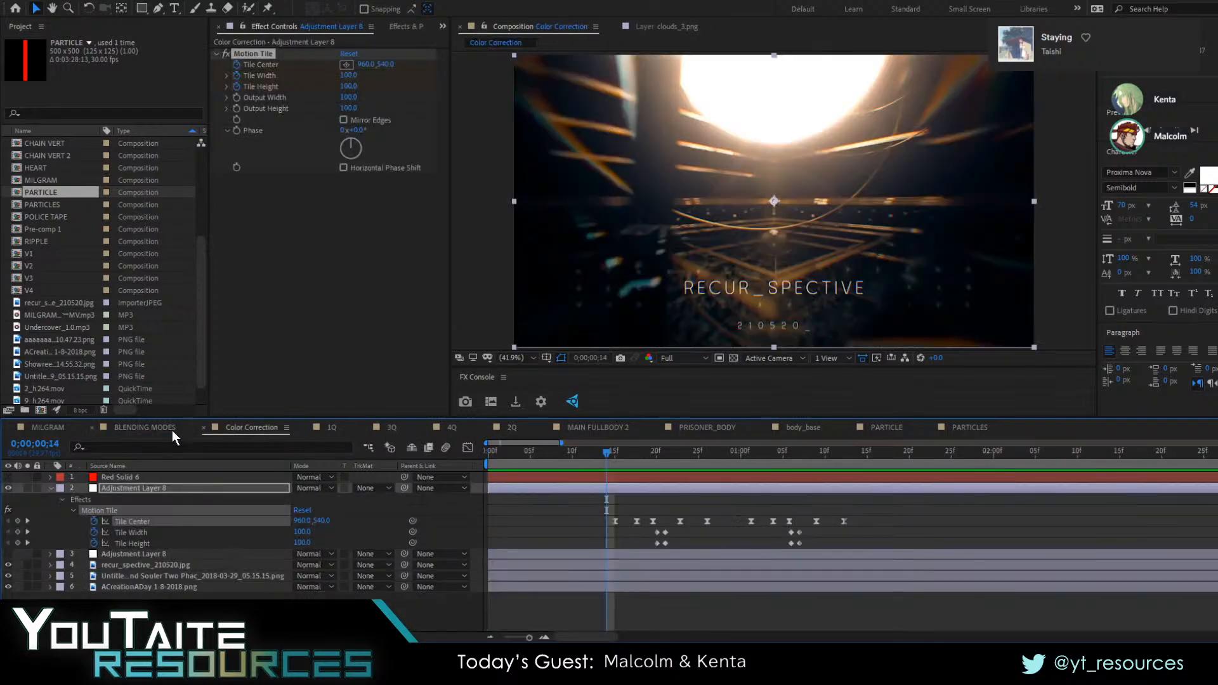
click(172, 430)
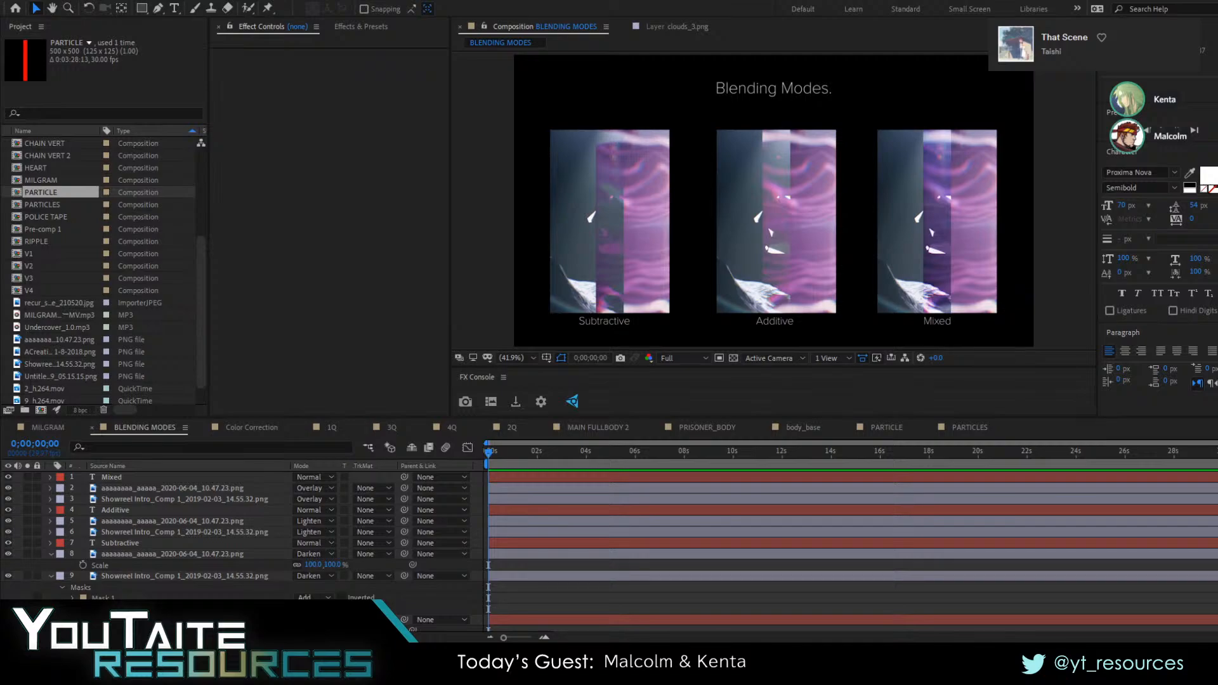
click(618, 586)
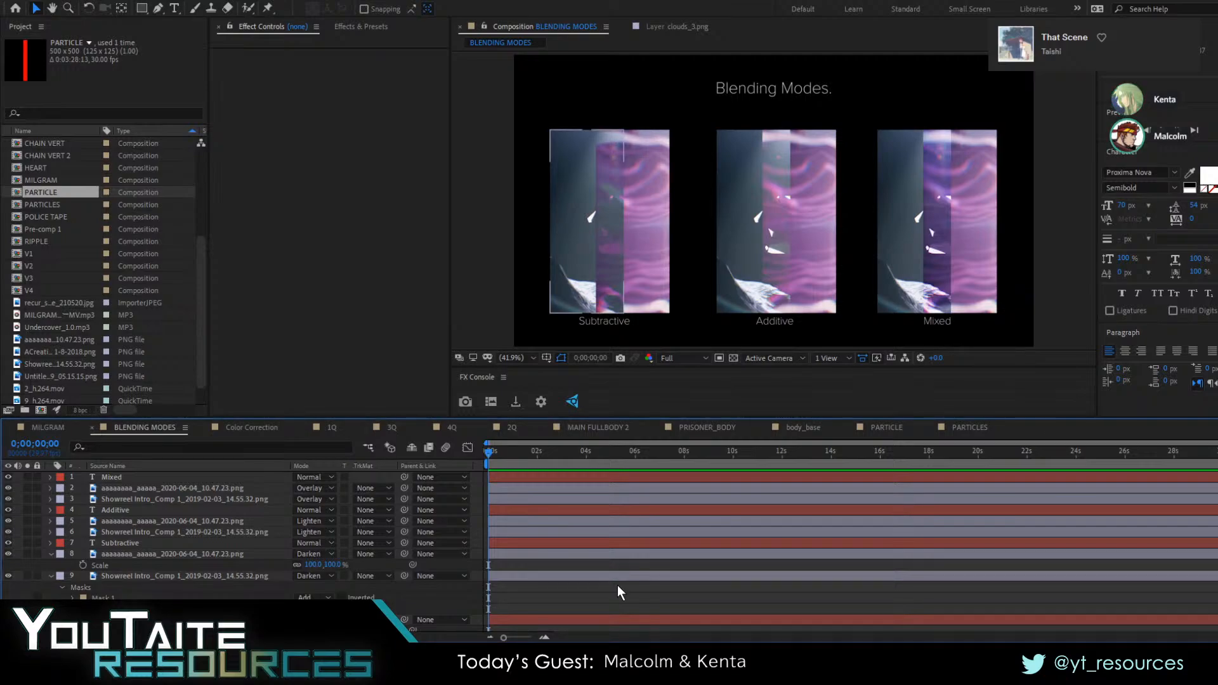
key(alt+Tab)
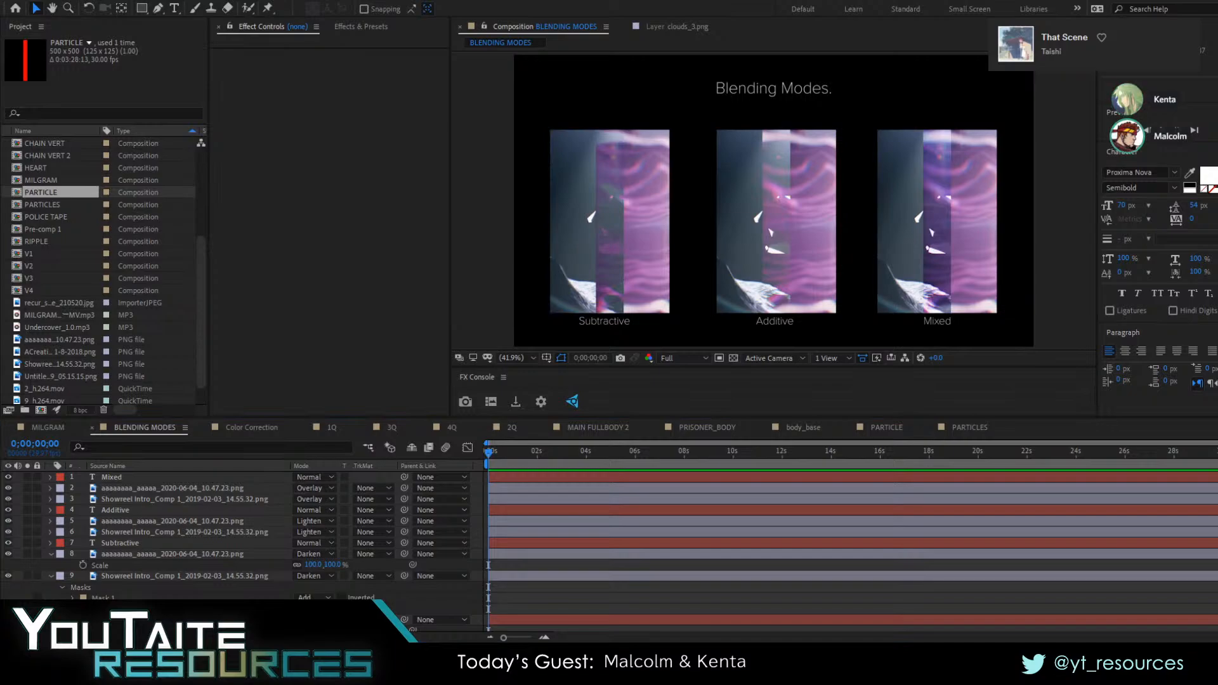
click(618, 585)
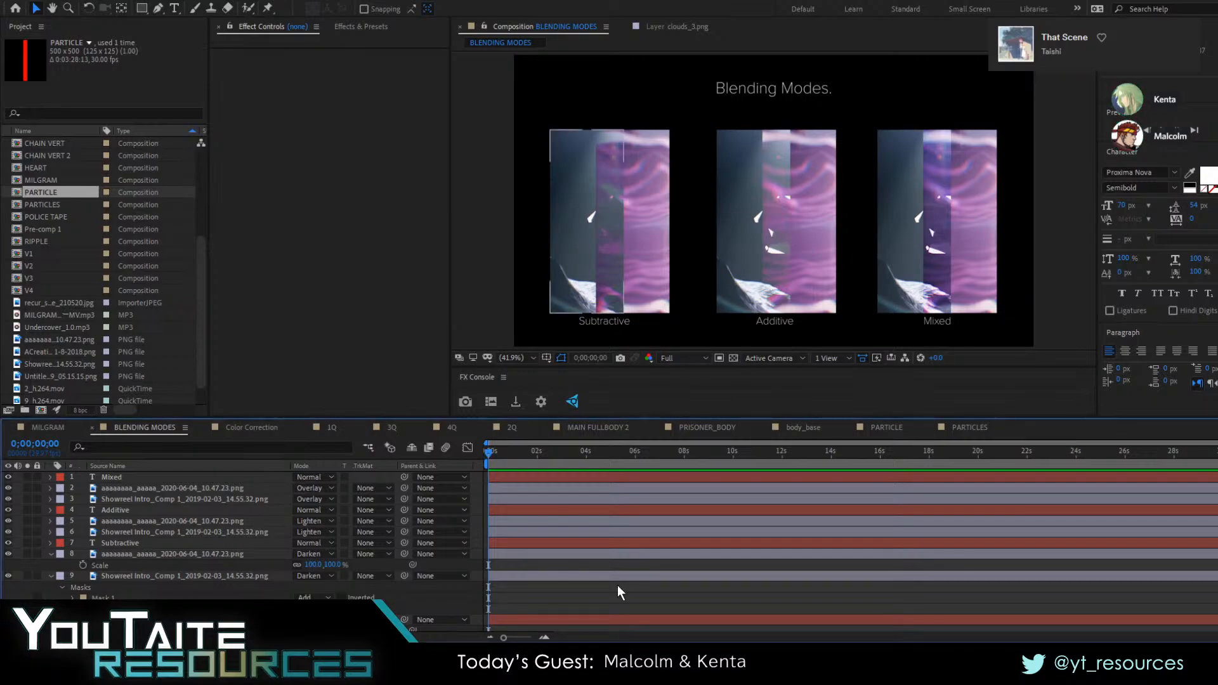
key(alt+Tab)
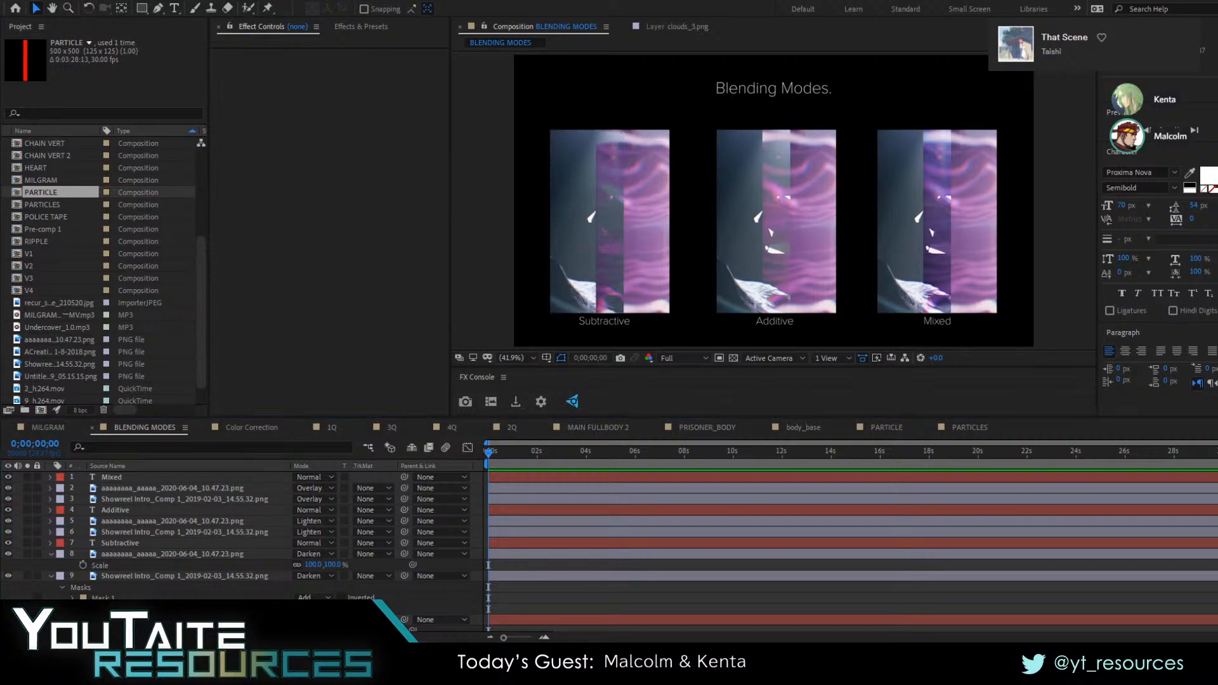
click(618, 585)
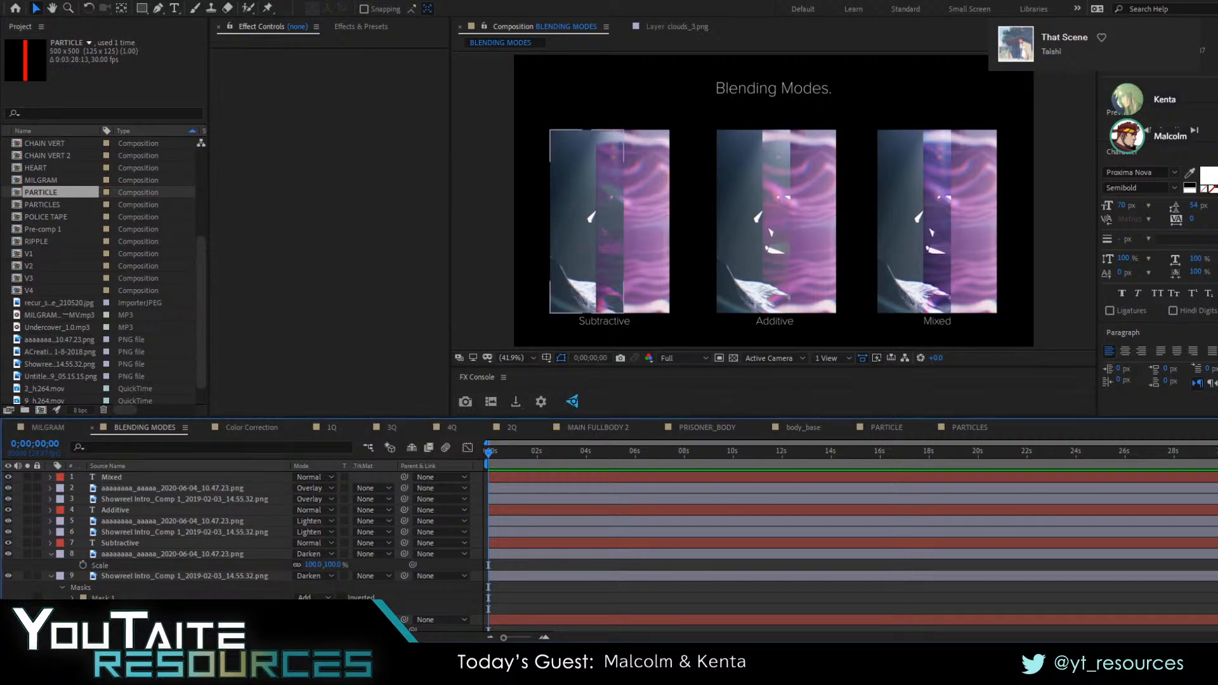
key(alt+Tab)
click(620, 592)
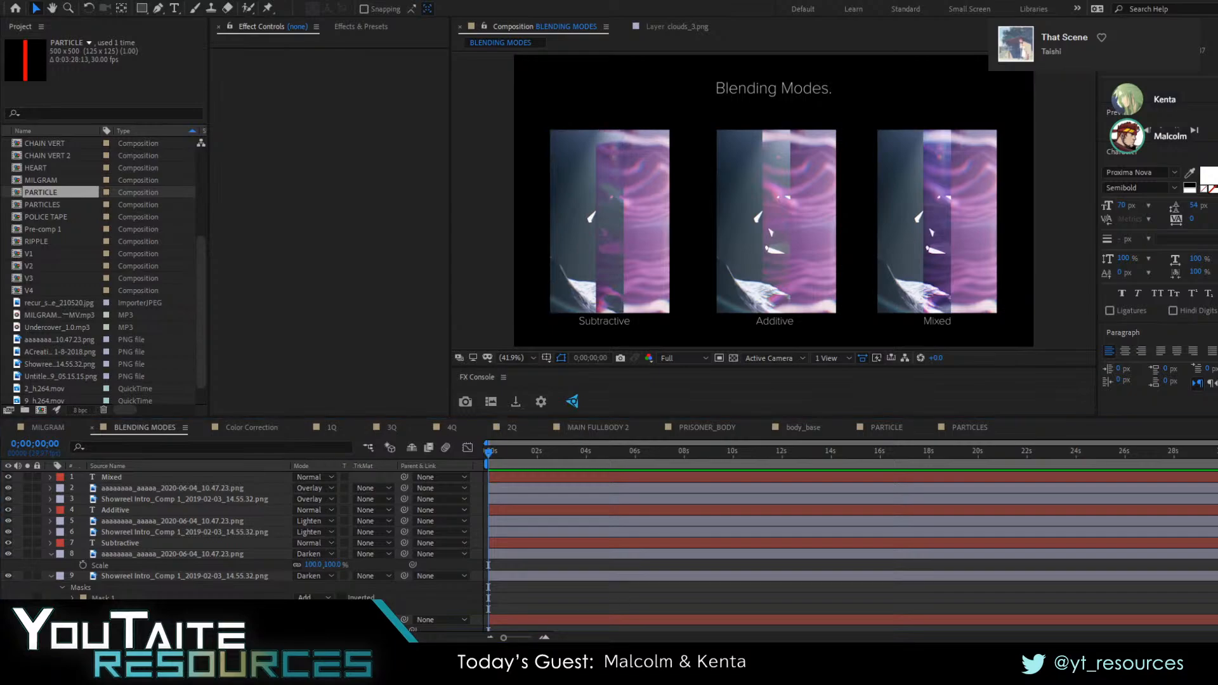
click(618, 585)
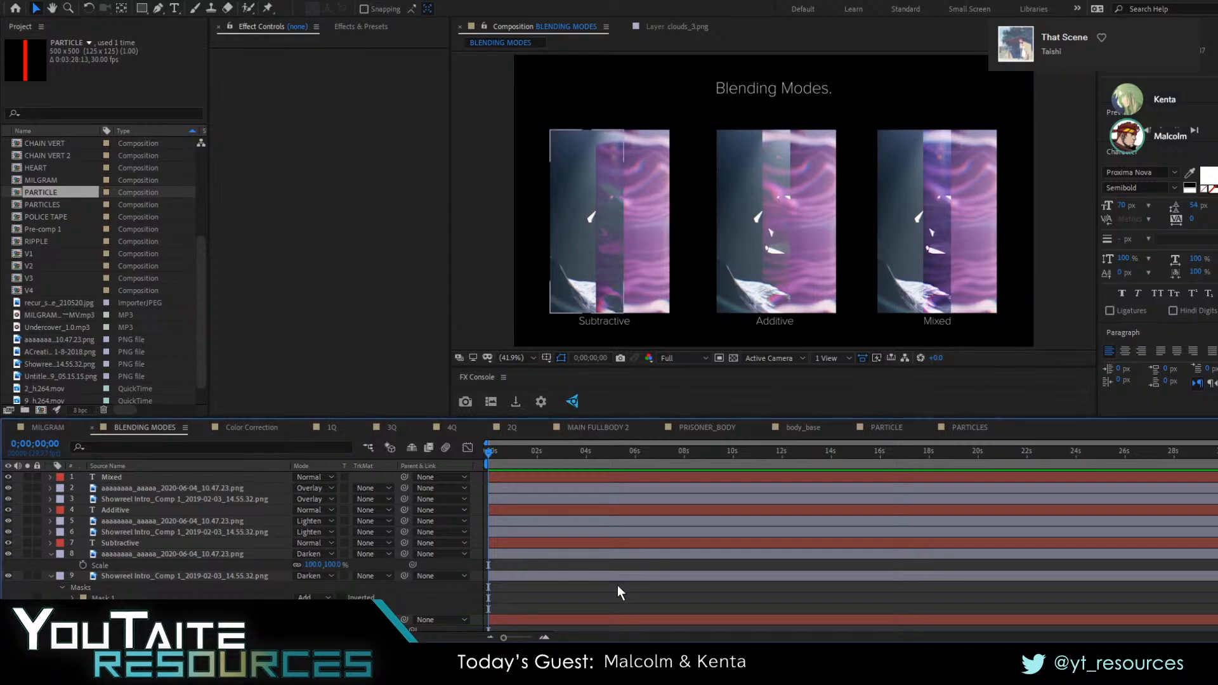
Collapse the expanded layer properties in the BLENDING MODES composition and deselect all layers
click(102, 555)
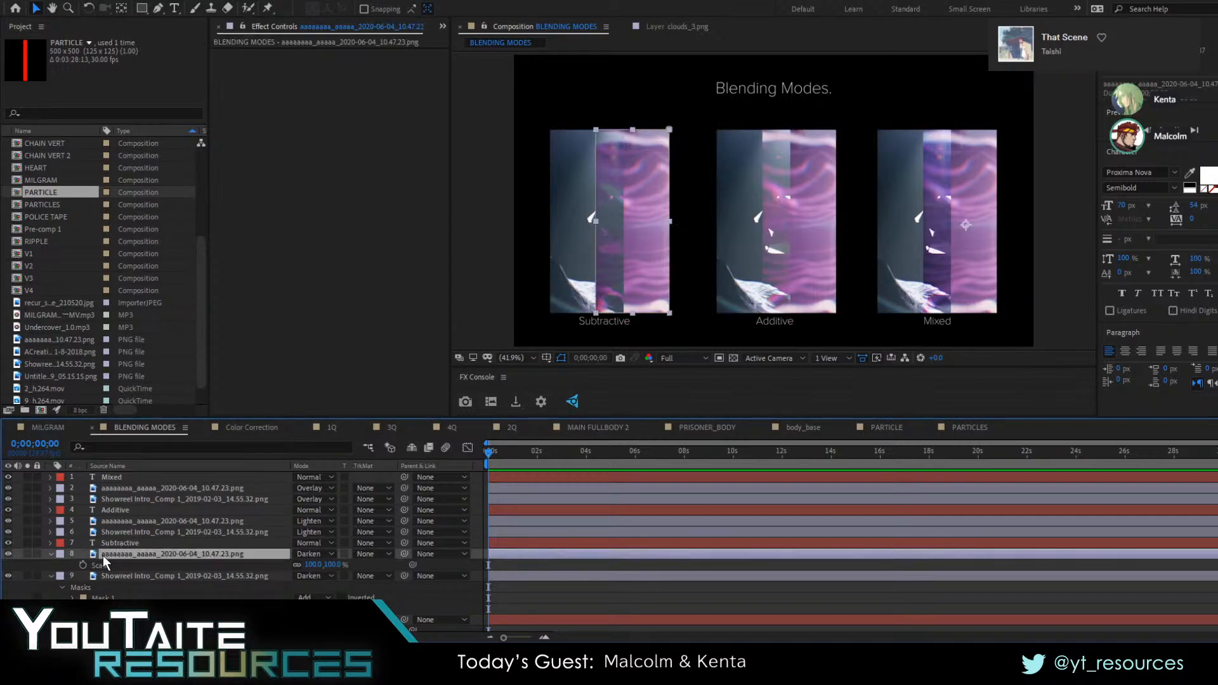
key(ctrl+a)
click(51, 554)
click(131, 588)
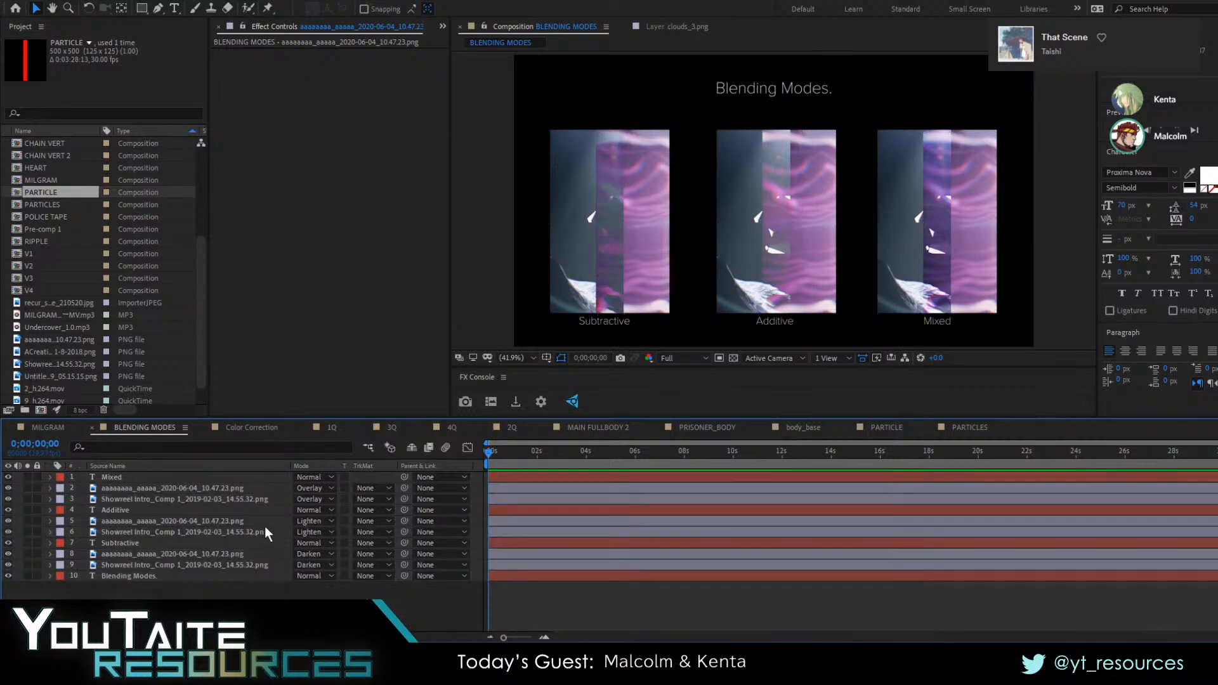
Examine the overlapping image areas of the Subtractive and Additive blending examples up close
scroll(736, 209, up, 3)
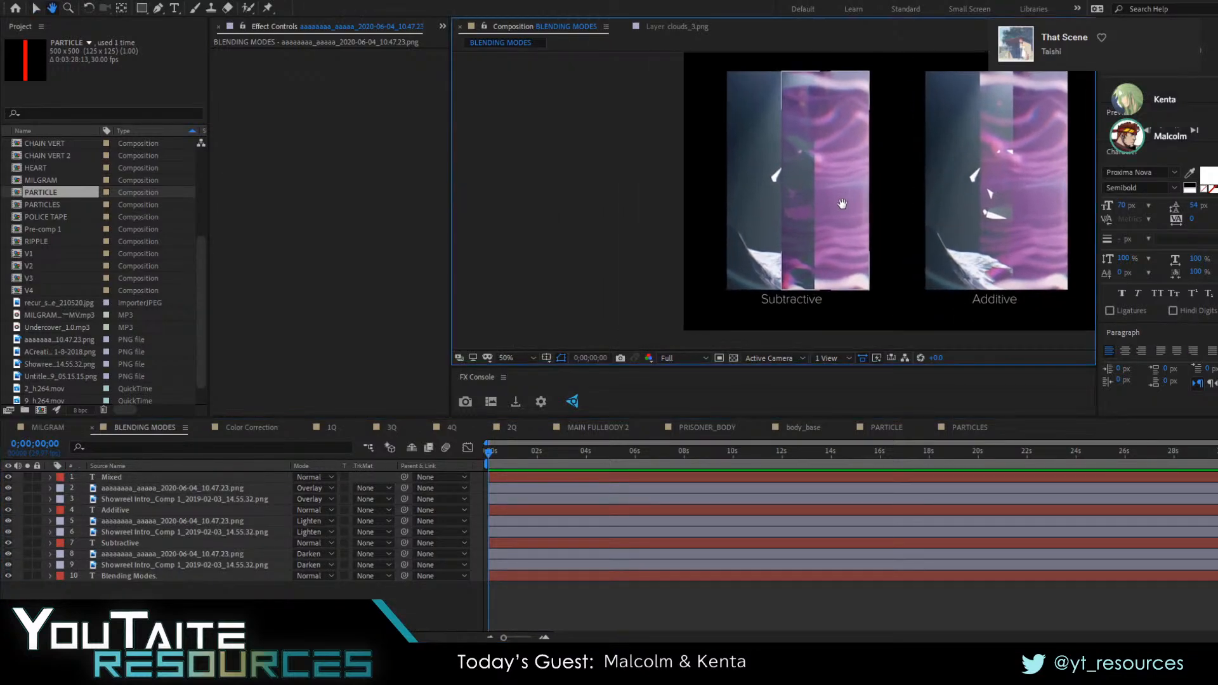
scroll(825, 228, down, 3)
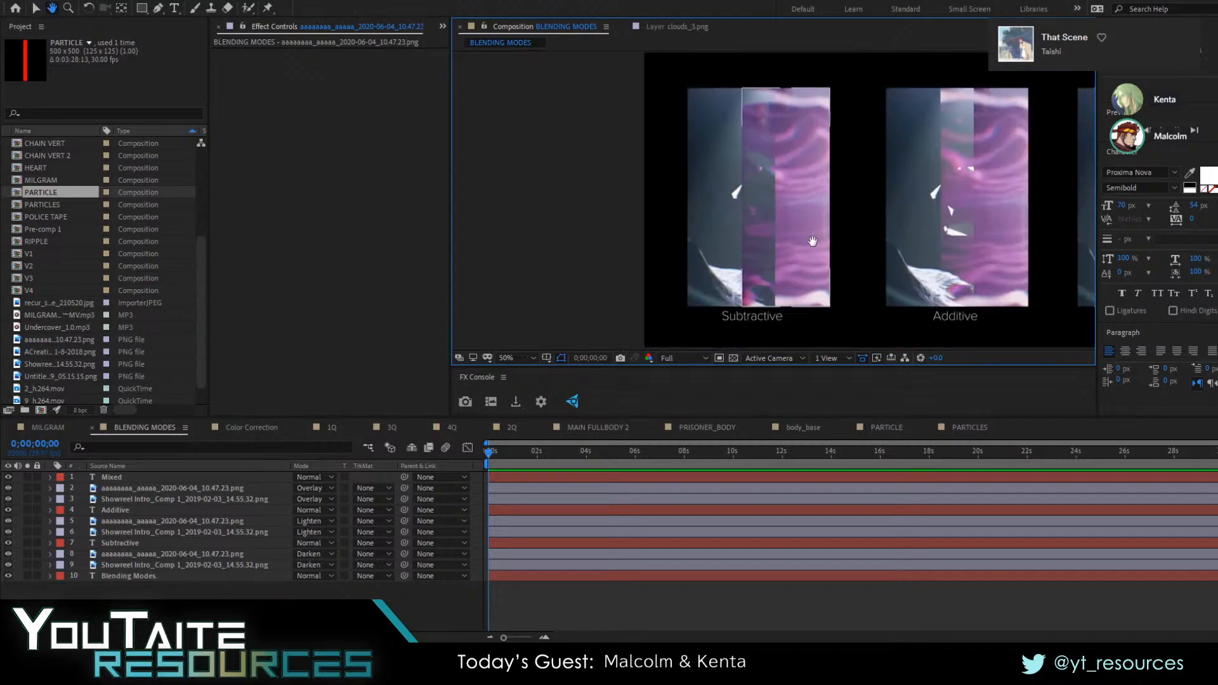
key(grave)
scroll(707, 288, down, 1)
scroll(660, 305, up, 3)
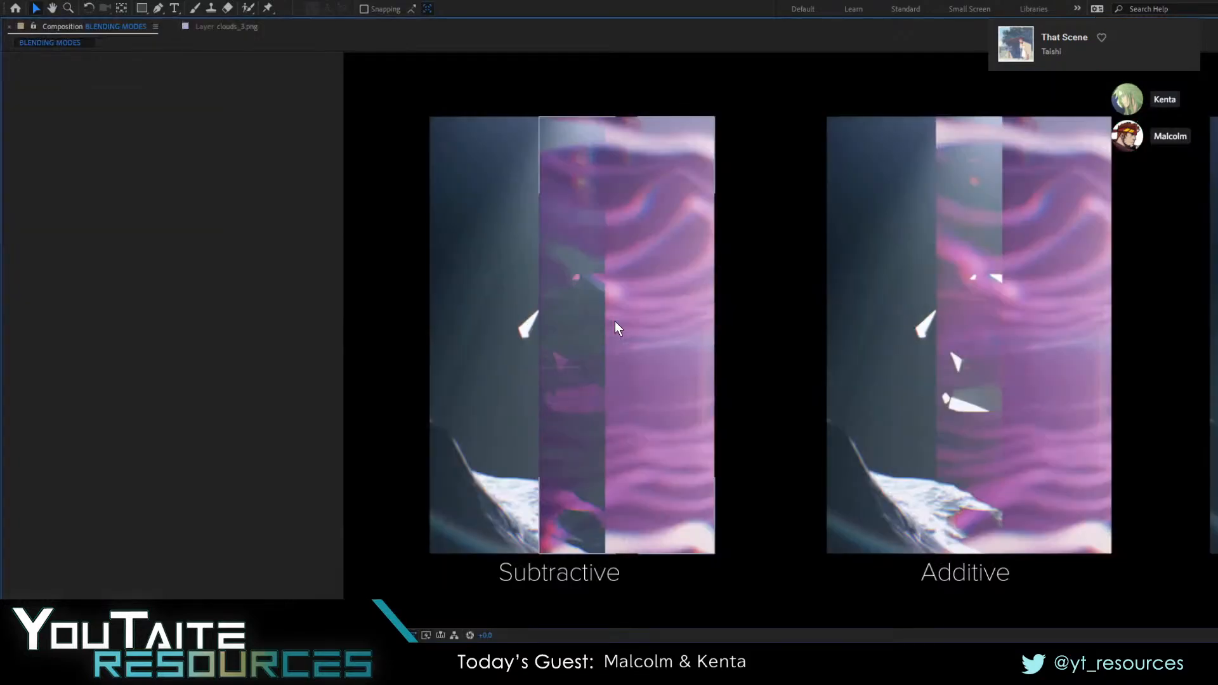
drag(615, 321, 648, 336)
scroll(746, 327, up, 1)
scroll(648, 337, down, 1)
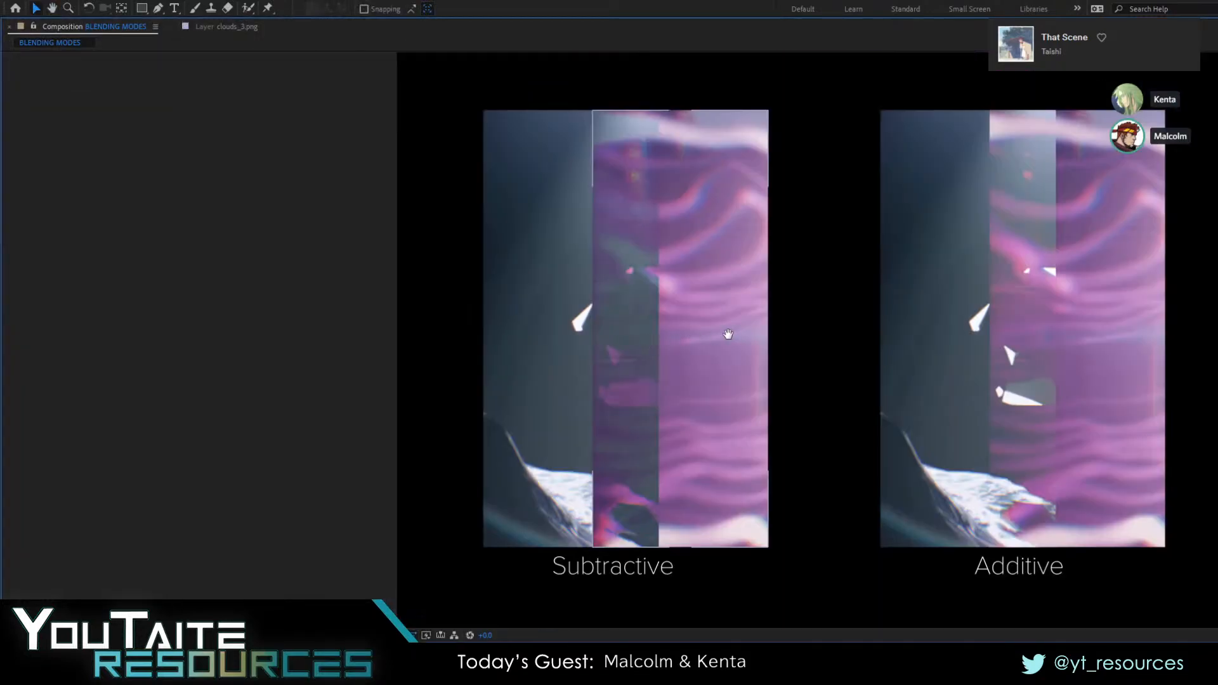
drag(725, 330, 651, 311)
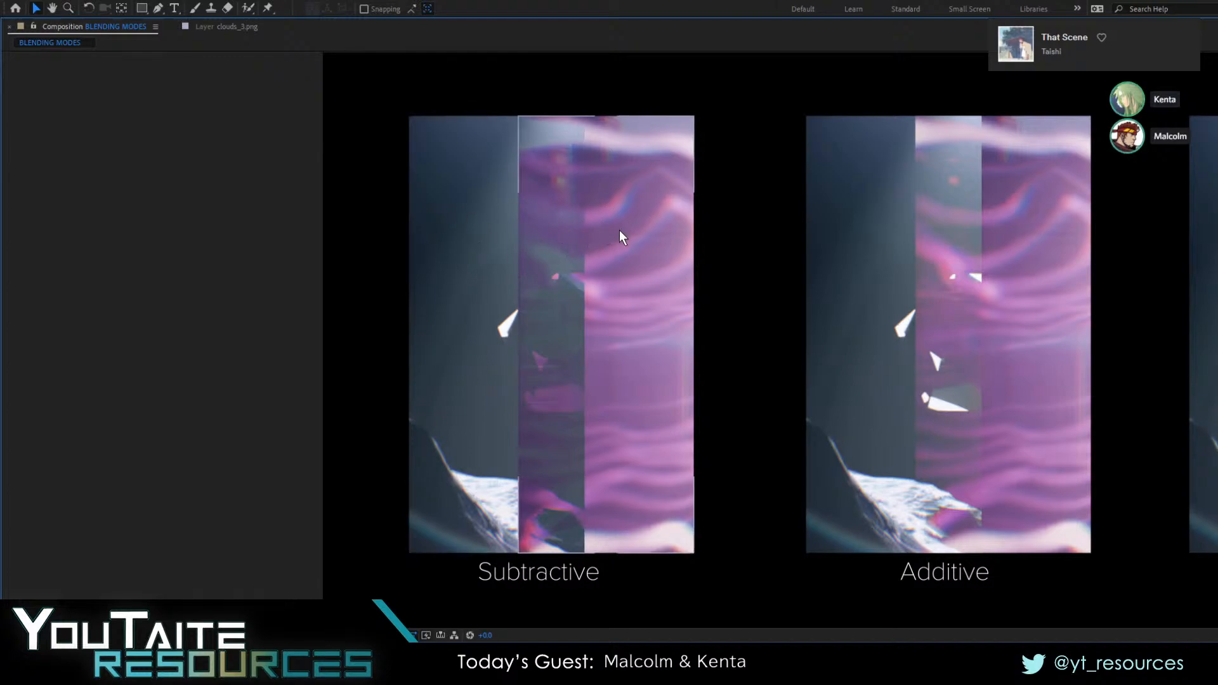
key(grave)
drag(604, 280, 573, 178)
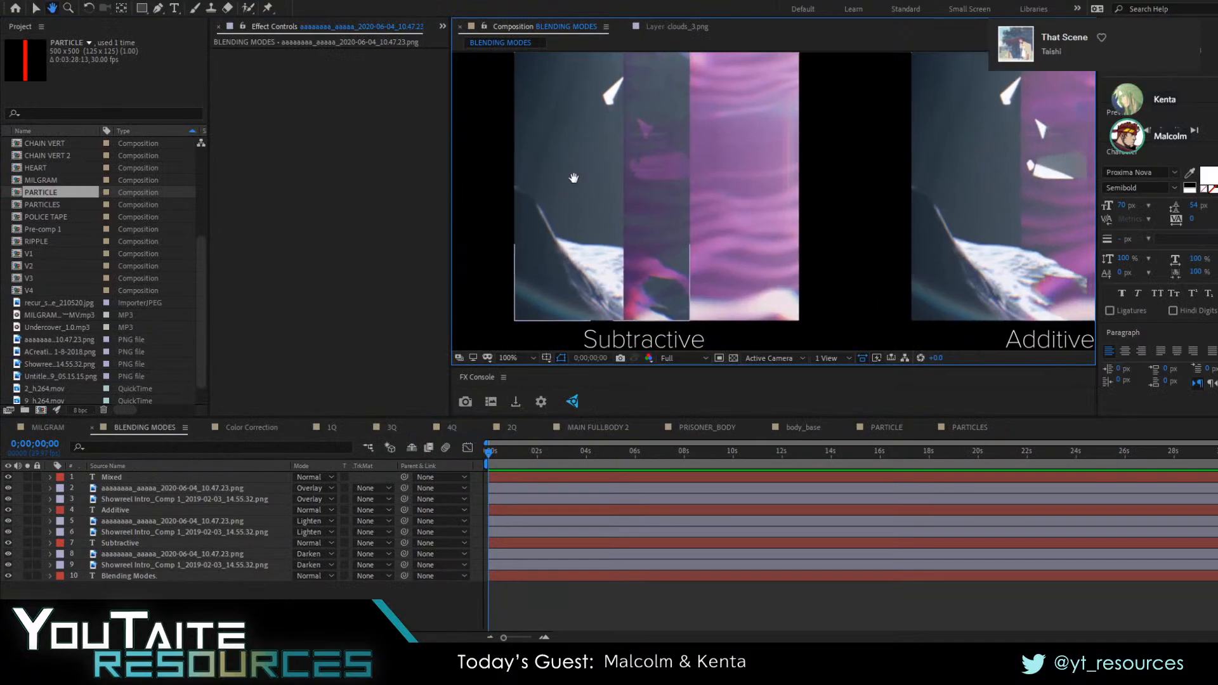
drag(583, 113, 617, 228)
drag(636, 152, 603, 246)
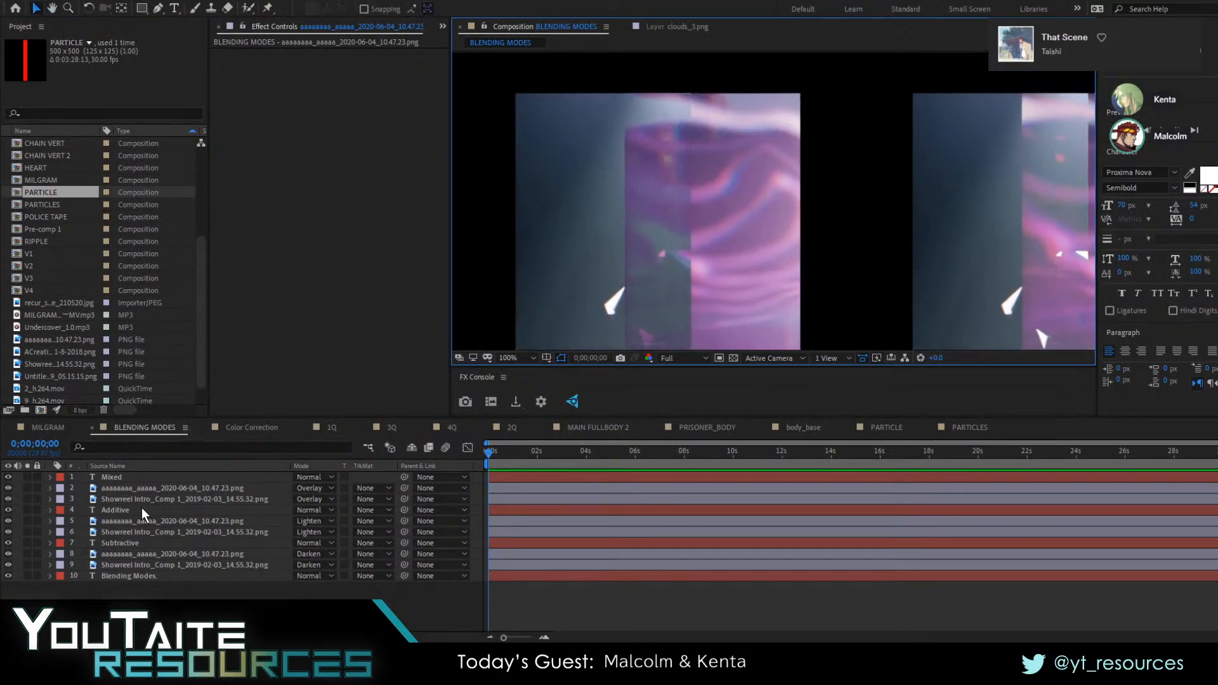
Set both image layers of the Subtractive example, layers 8 and 9, to the Multiply blending mode
click(143, 480)
click(155, 499)
click(184, 555)
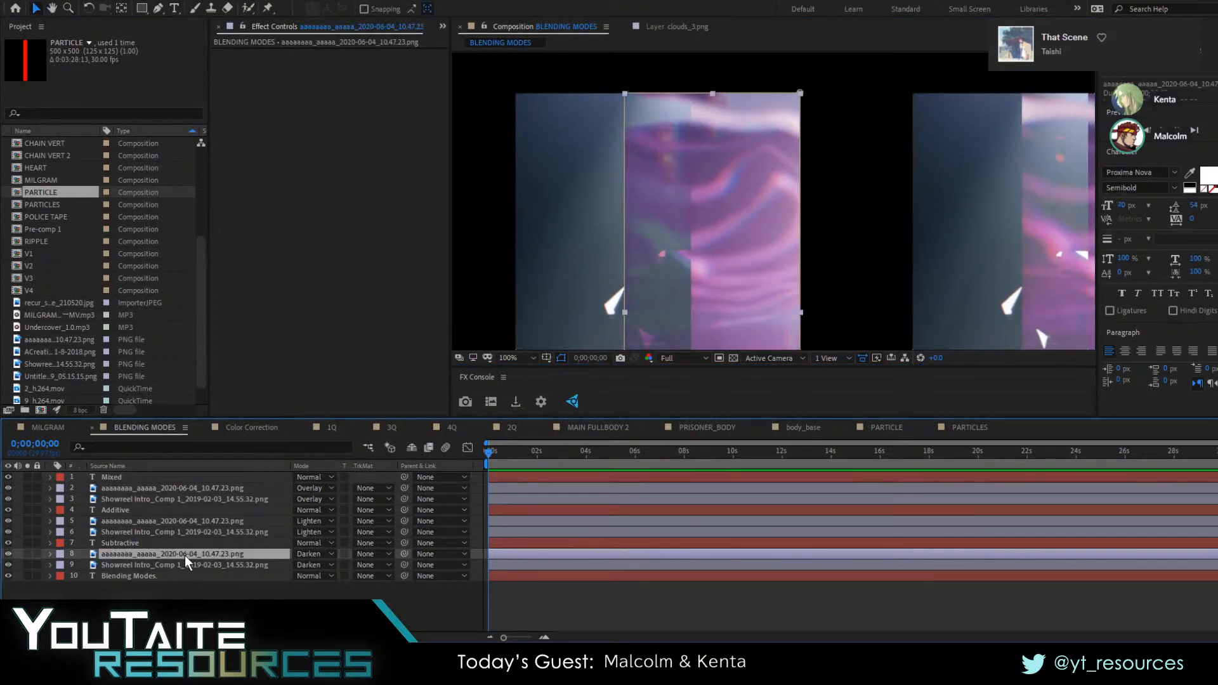
click(185, 563)
click(182, 552)
shift+click(294, 562)
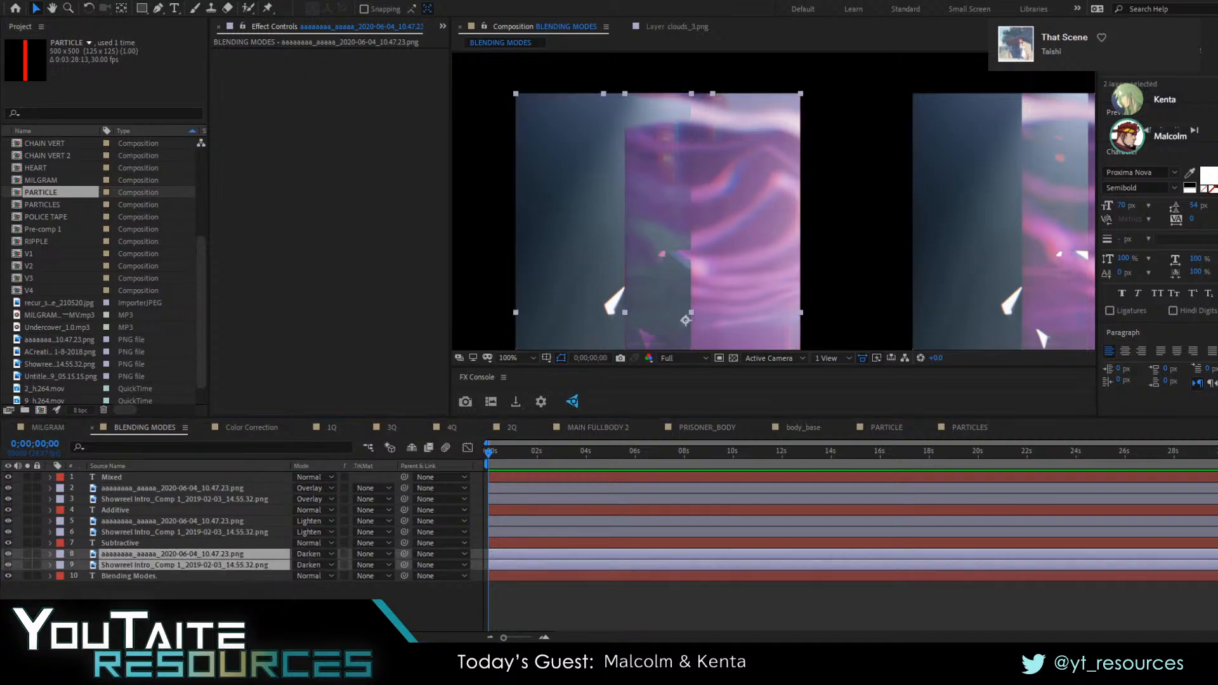
click(354, 45)
drag(581, 224, 575, 178)
click(307, 563)
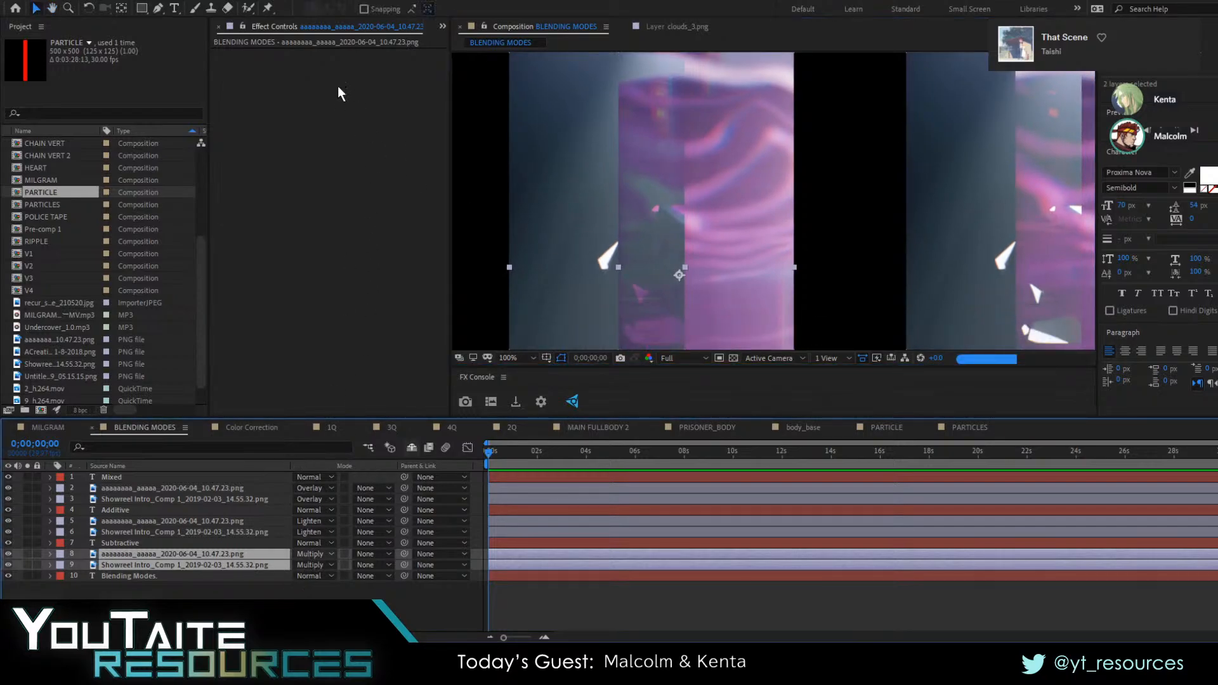
Try Color Burn and Classic Color Burn on the two Subtractive image layers, returning them to Color Burn and deselecting them
key(shift+equal)
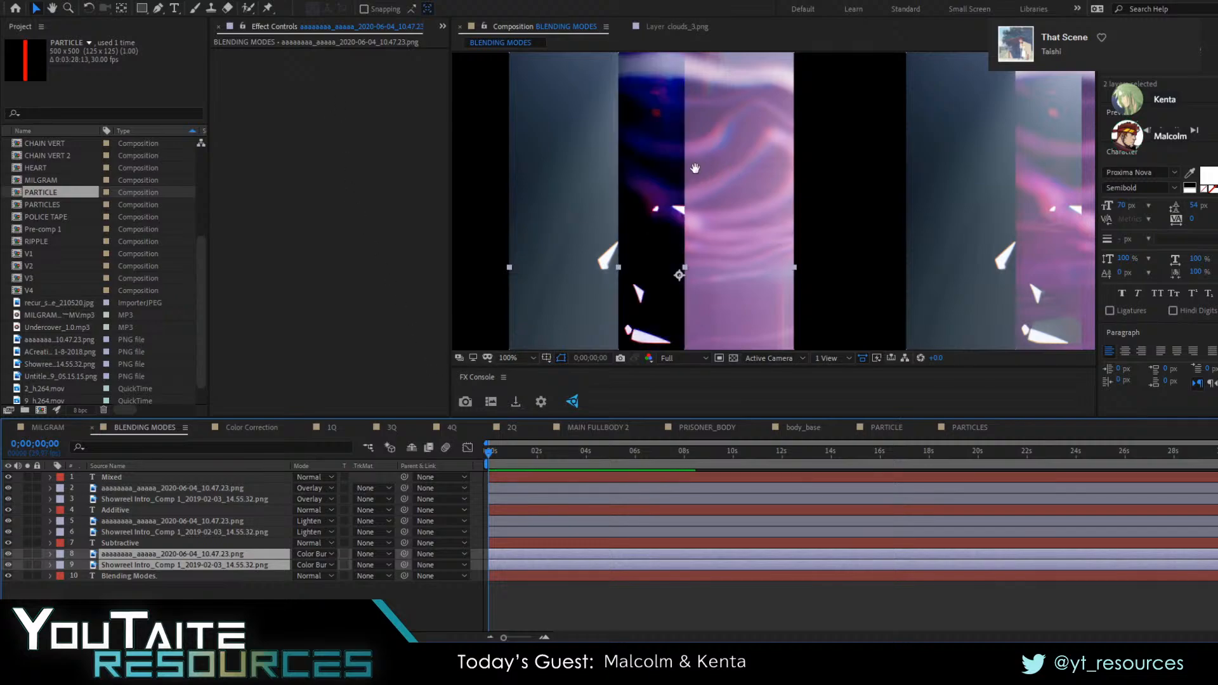
drag(695, 169, 725, 140)
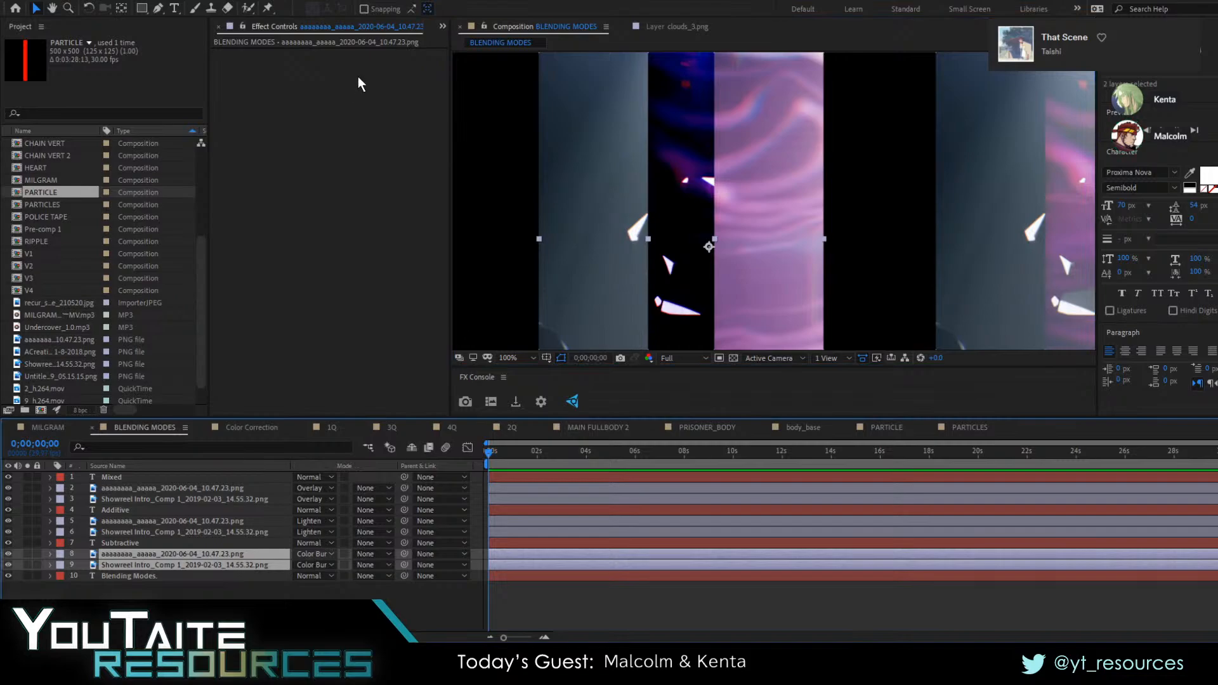
key(shift+equal)
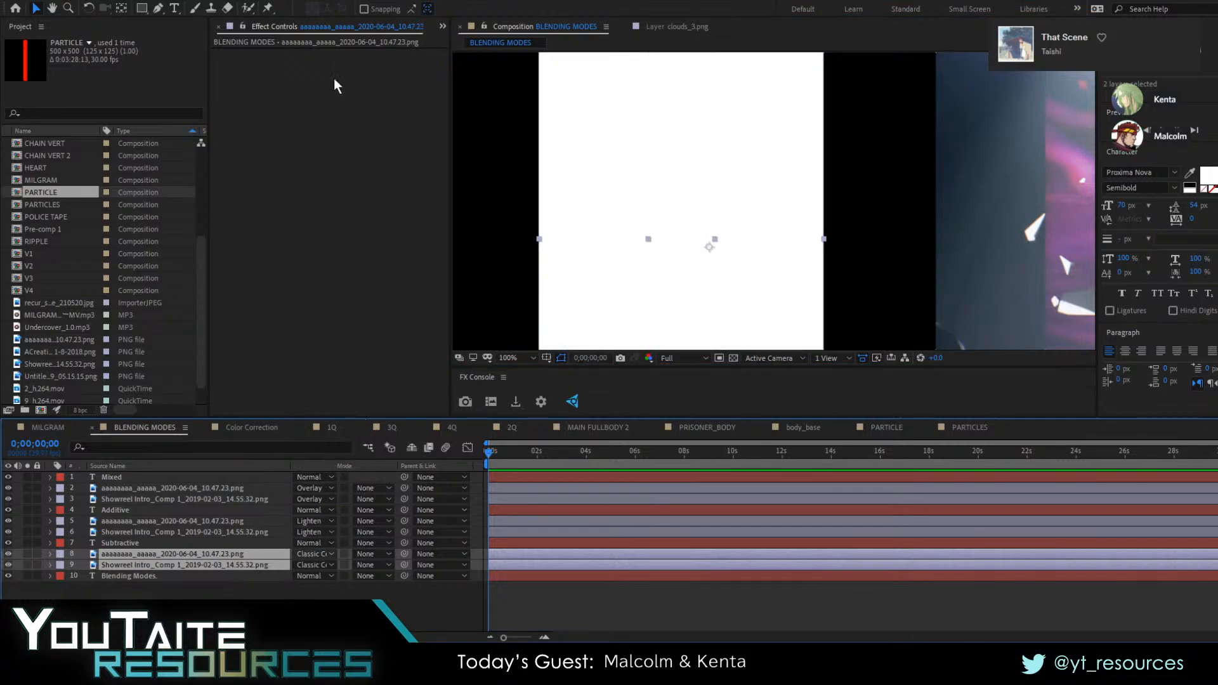
key(shift+minus)
key(F2)
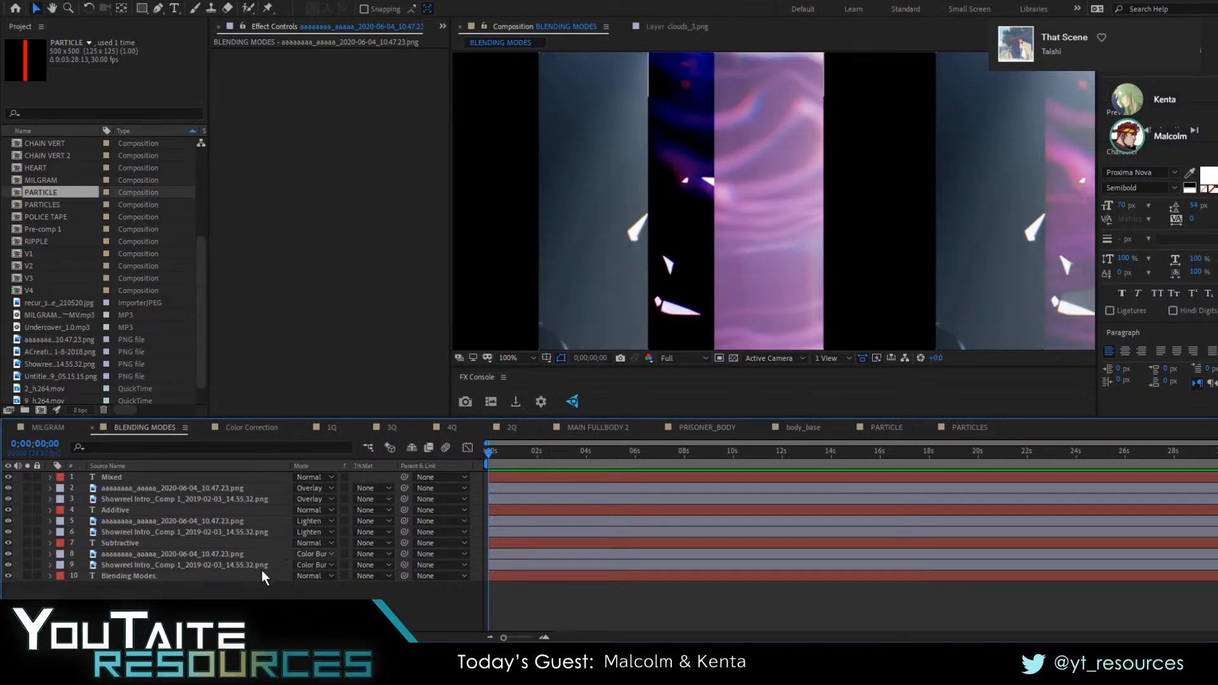
click(261, 565)
Reopen the project that contains the BLENDING MODES composition
key(alt+shift+n)
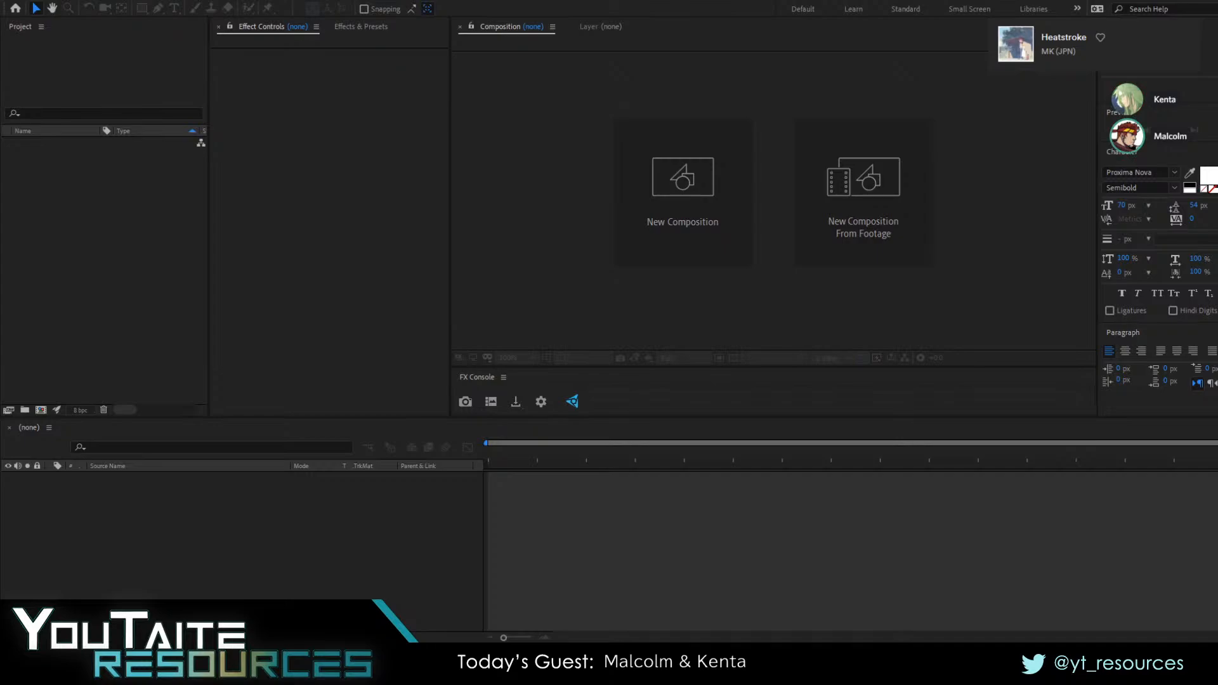
click(104, 267)
key(ctrl+n)
click(448, 590)
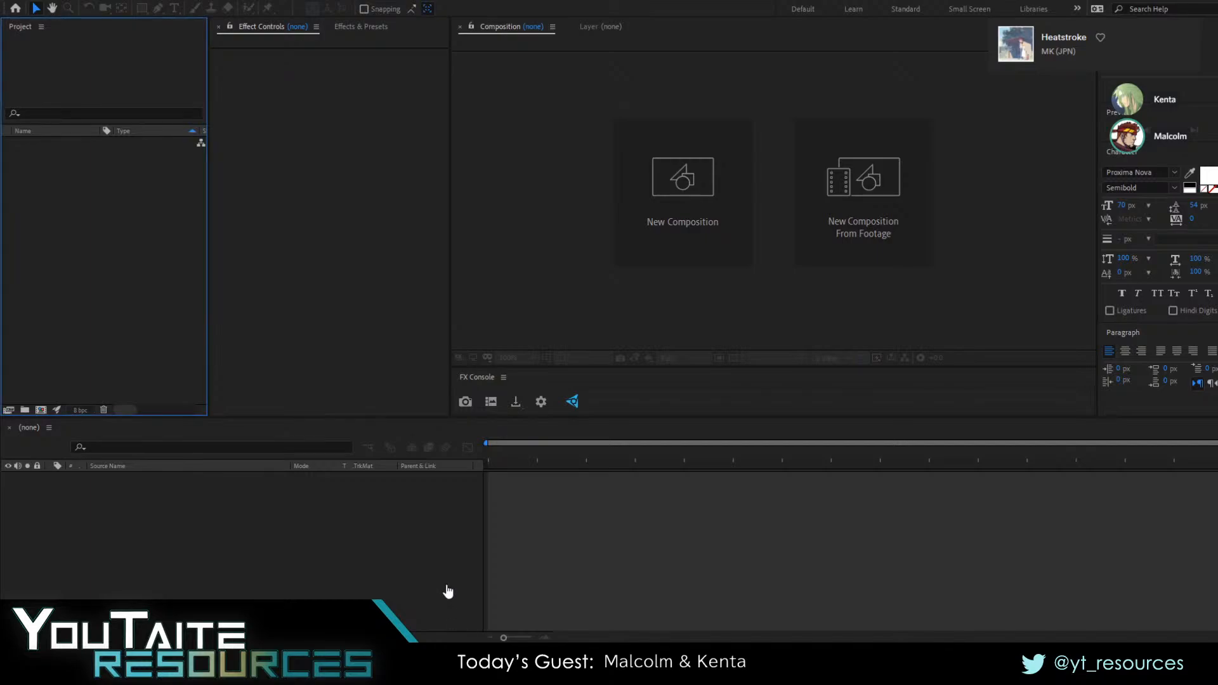
click(268, 414)
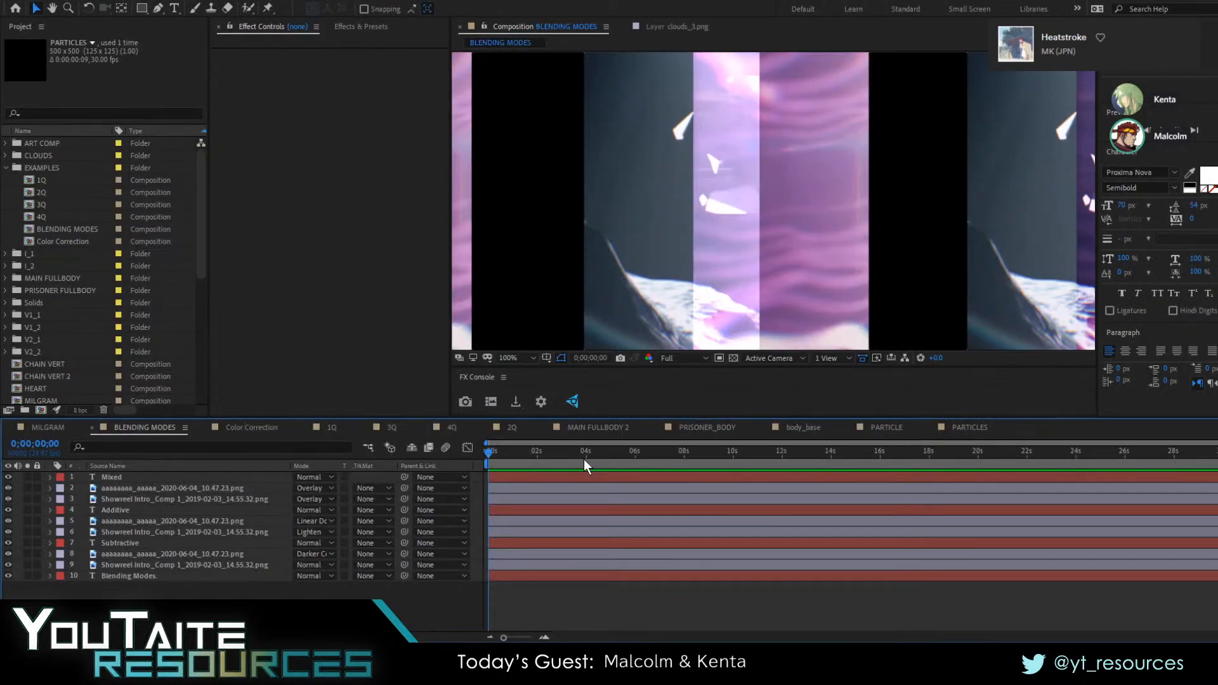
Try the Linear Light blending mode on layer 2 of the Mixed example, and undo the change
drag(694, 310, 685, 335)
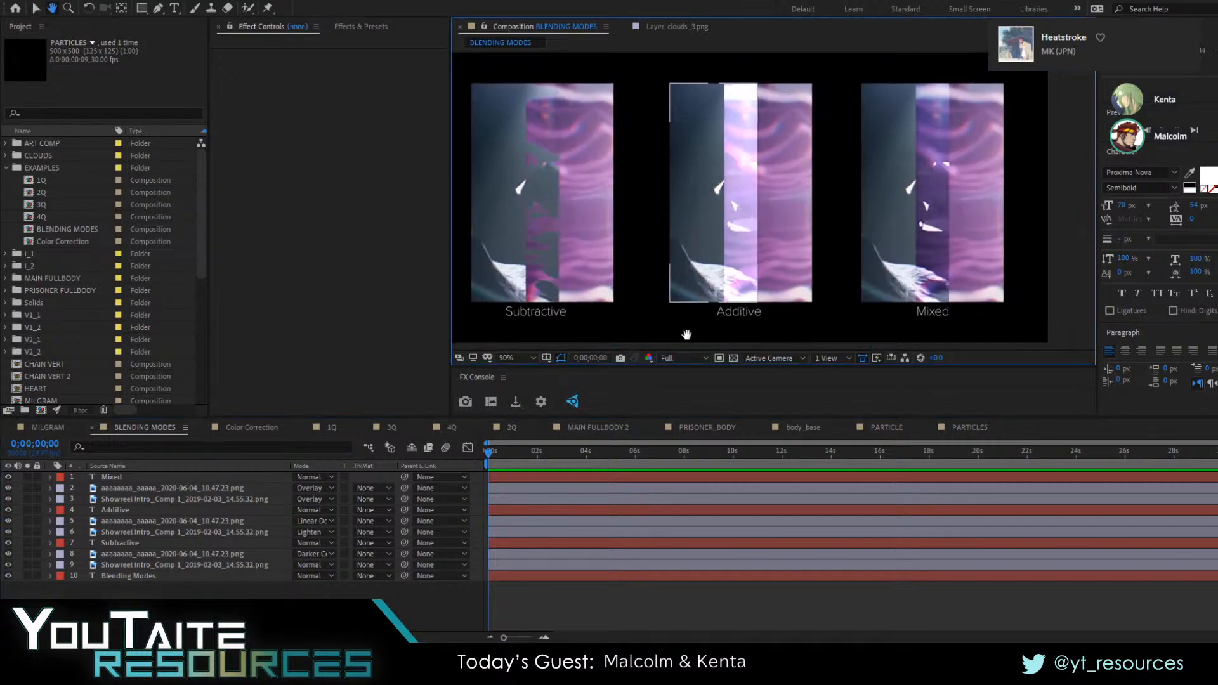
click(603, 452)
key(Home)
click(151, 477)
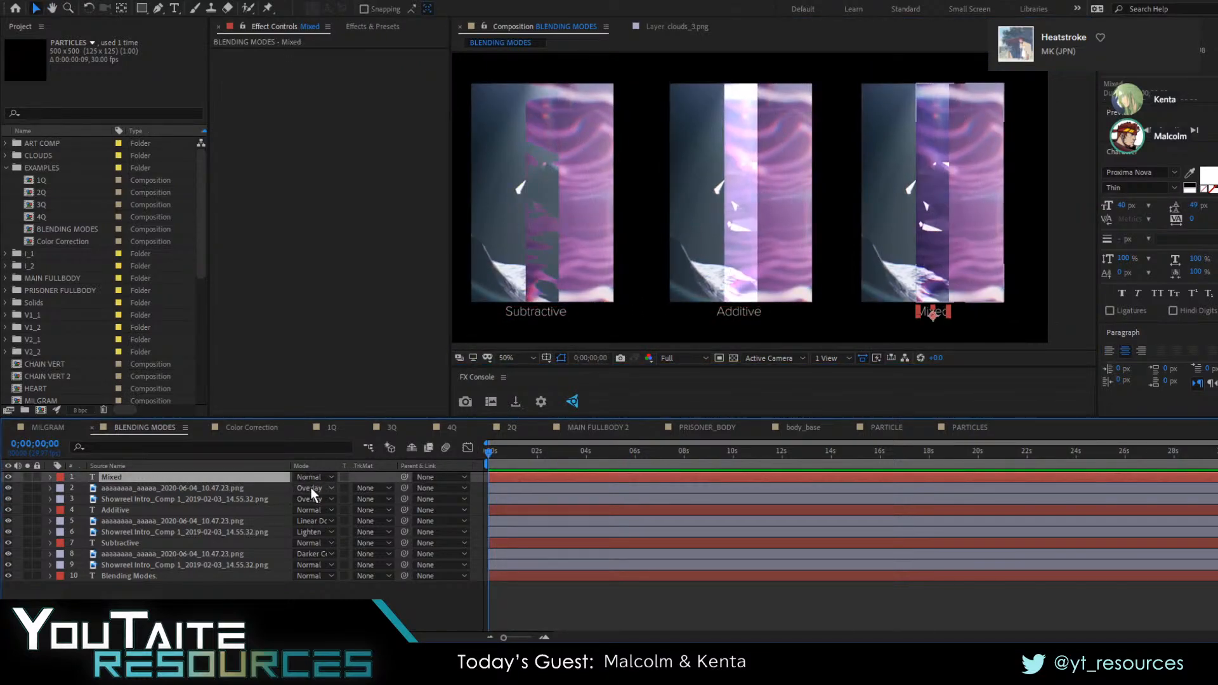
click(311, 488)
click(370, 360)
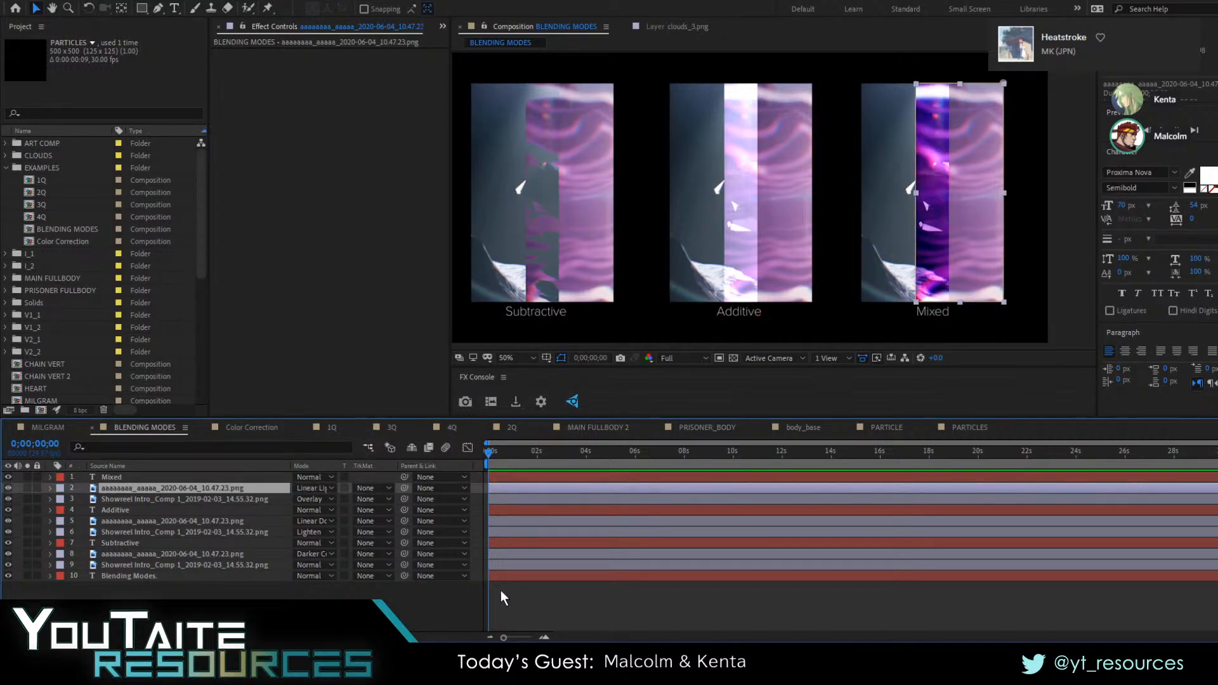
key(ctrl+z)
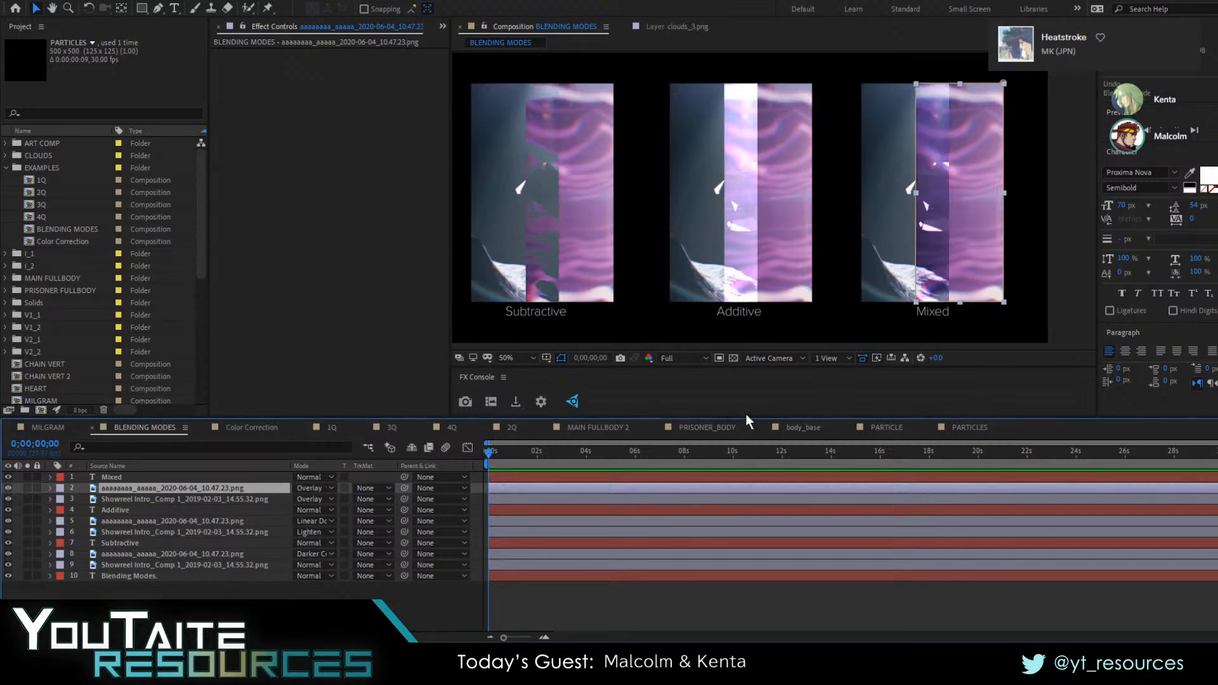
click(522, 367)
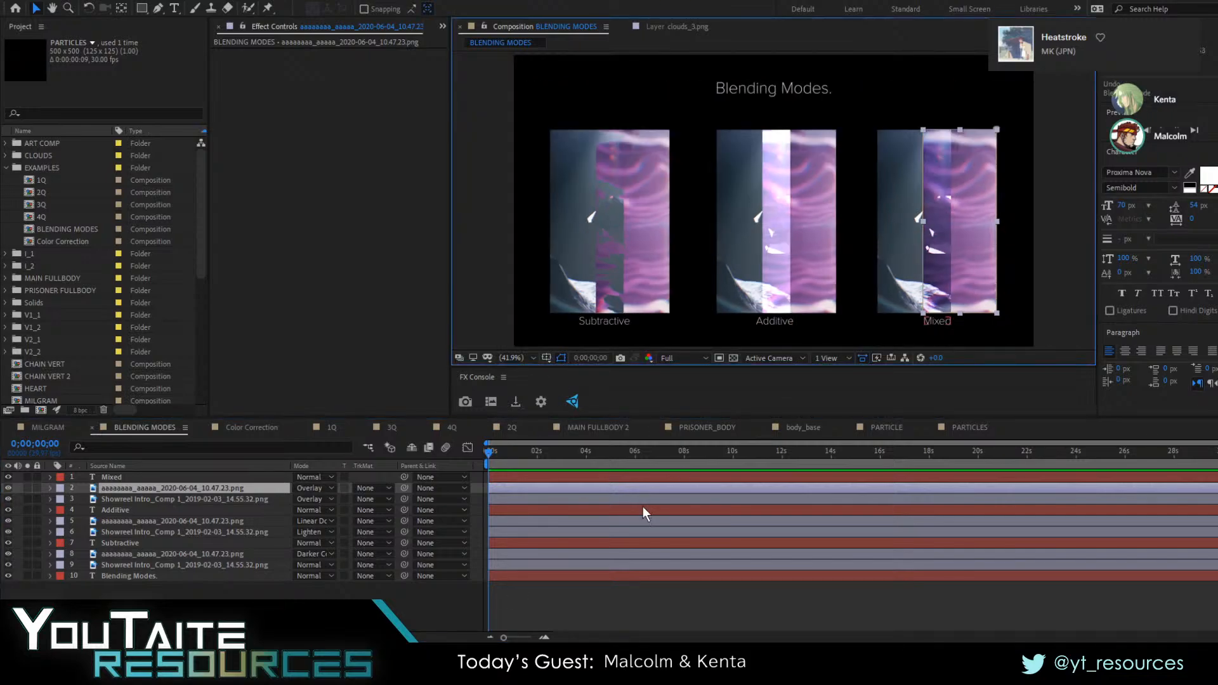
click(668, 599)
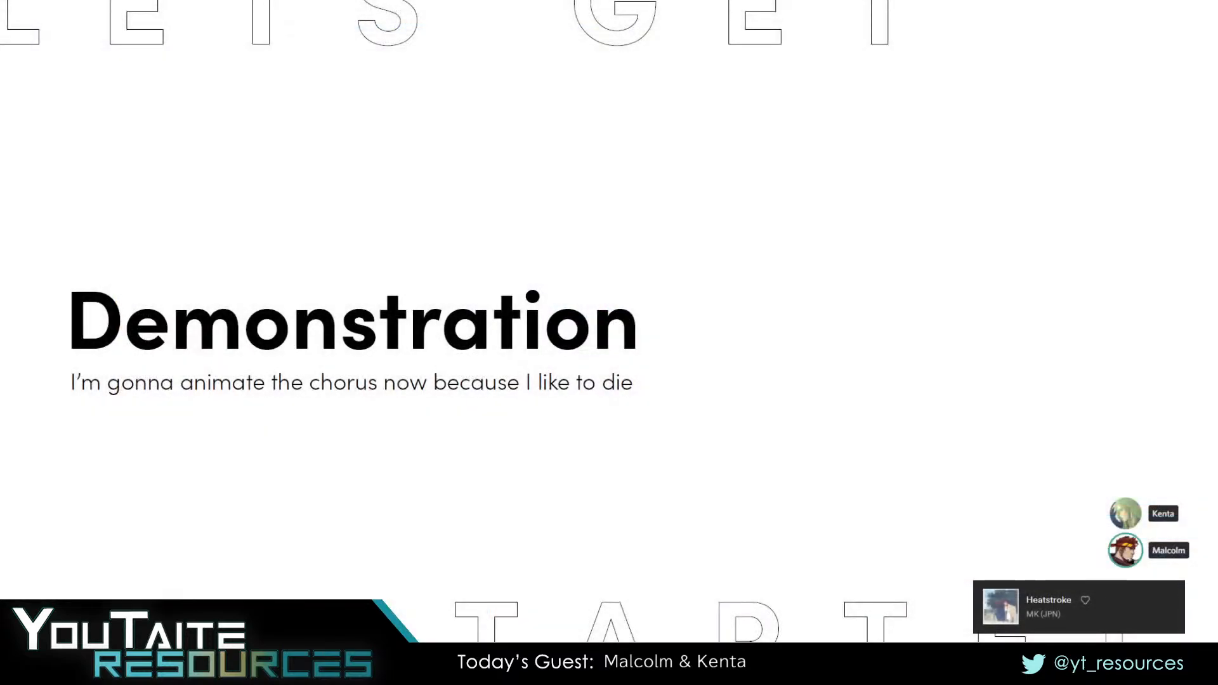
click(921, 352)
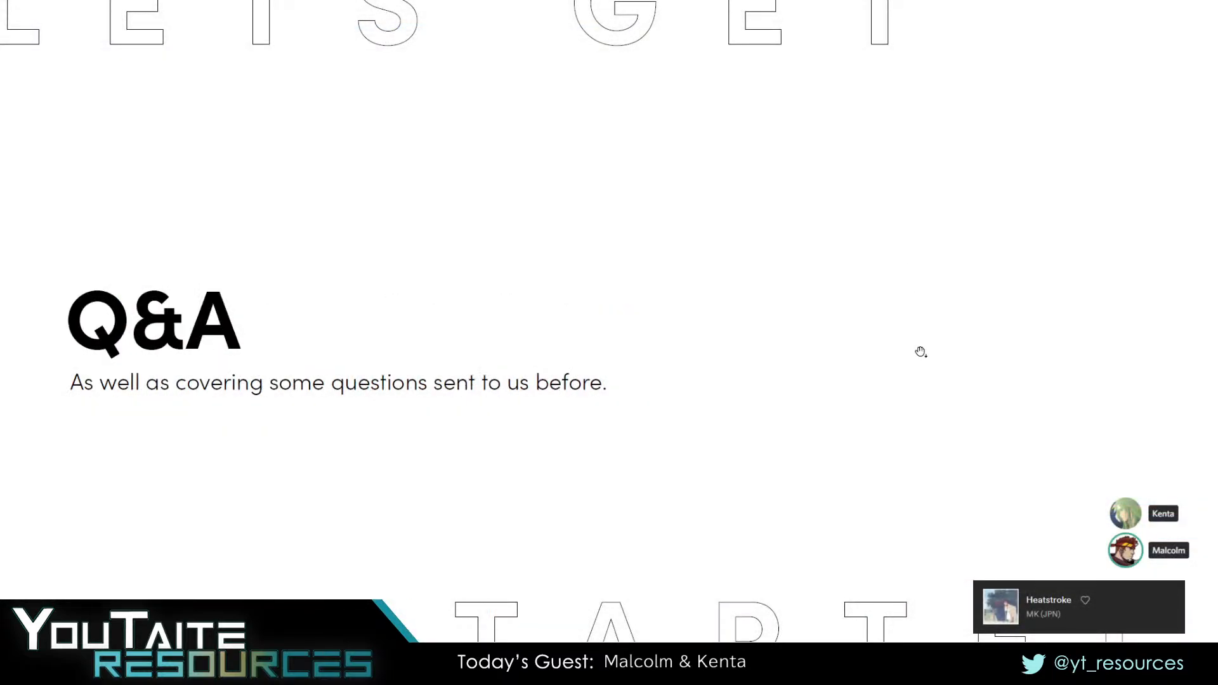
click(920, 352)
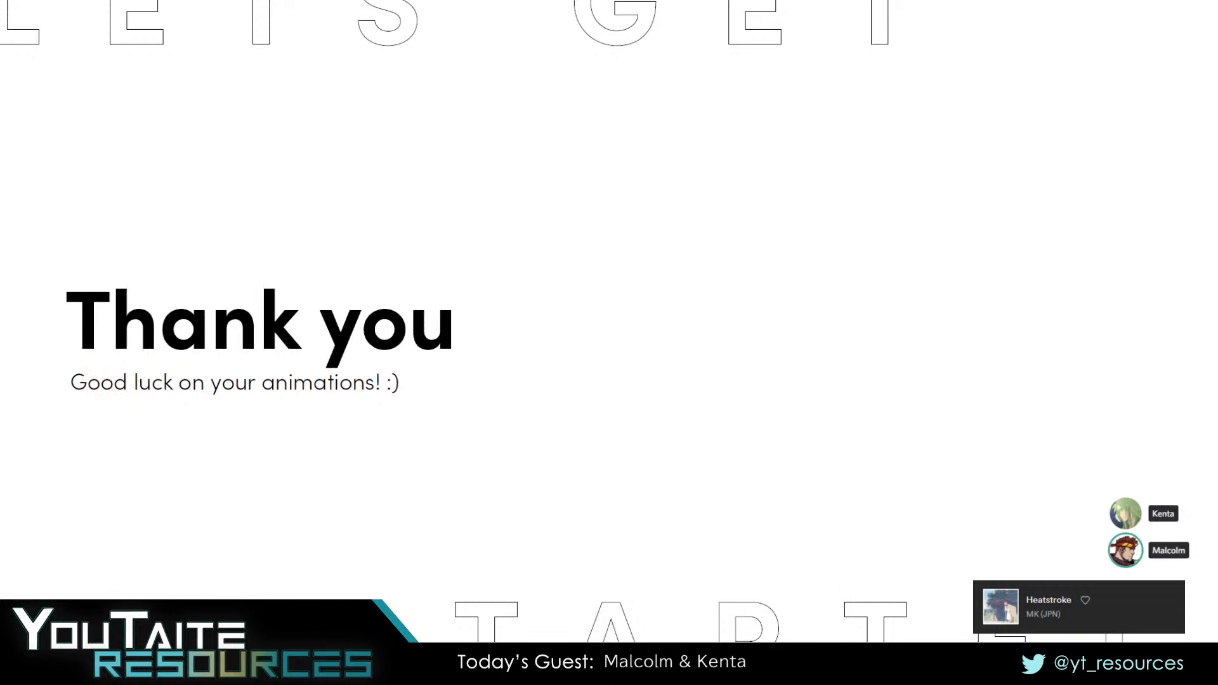